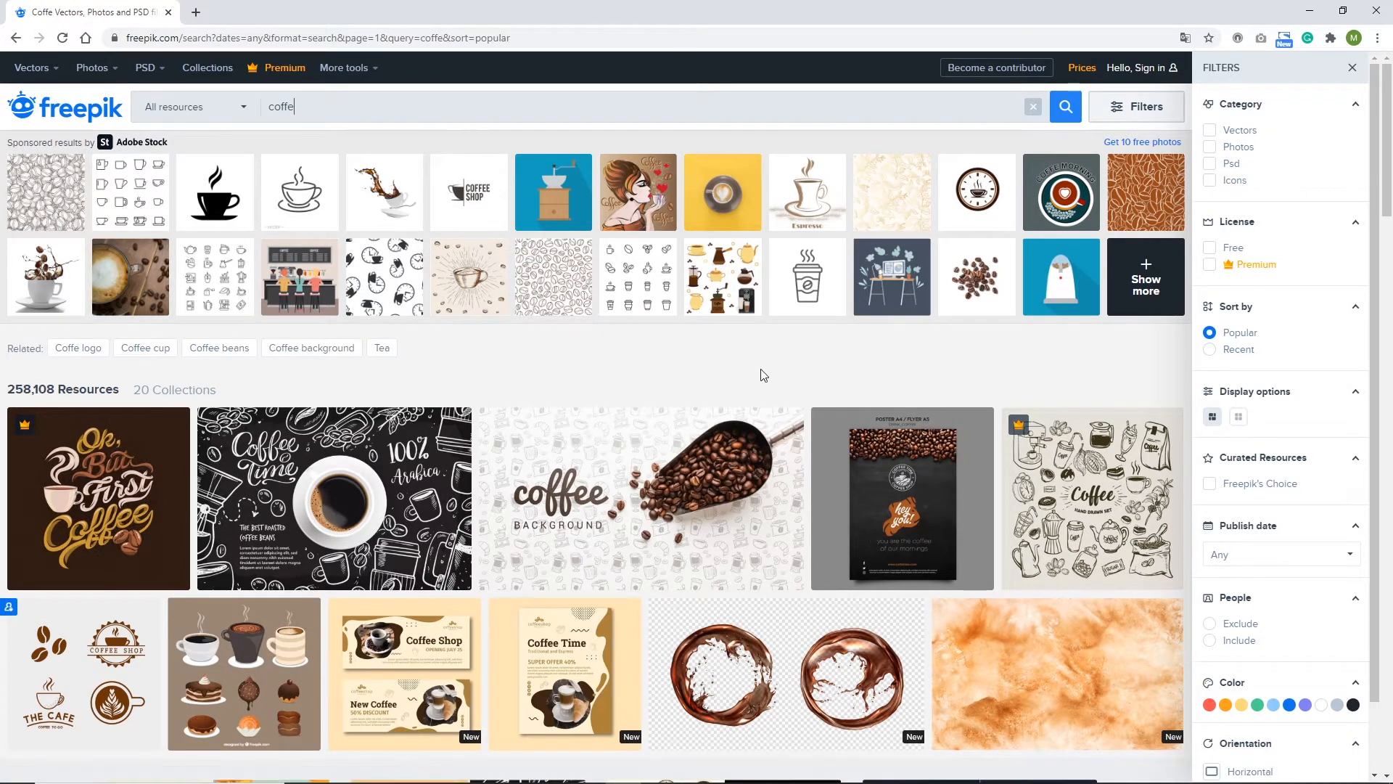
# Step: Open the "Realistic coffee background with drawings" vector from the coffee search results and start its free download
pyautogui.scroll(-7, 764, 375)
pyautogui.moveTo(916, 568)
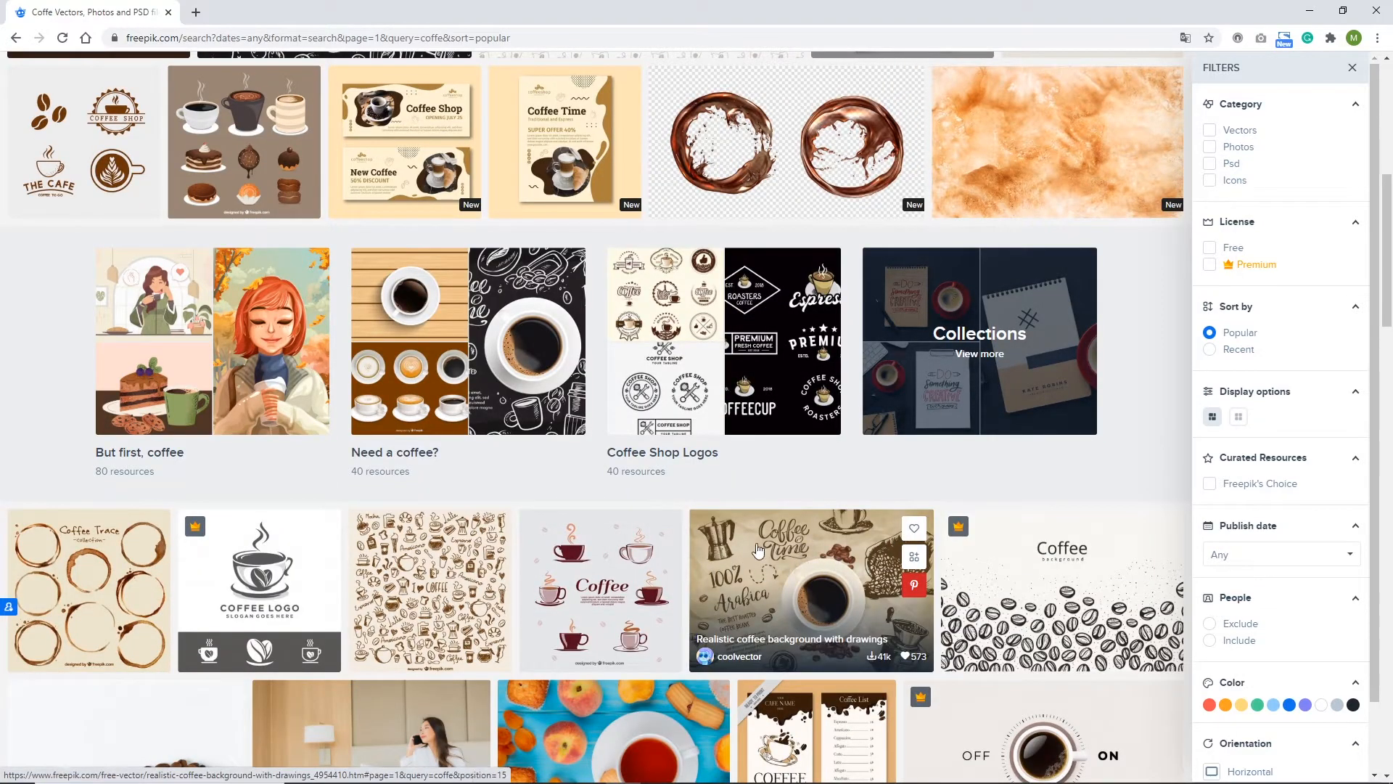
pyautogui.click(788, 552)
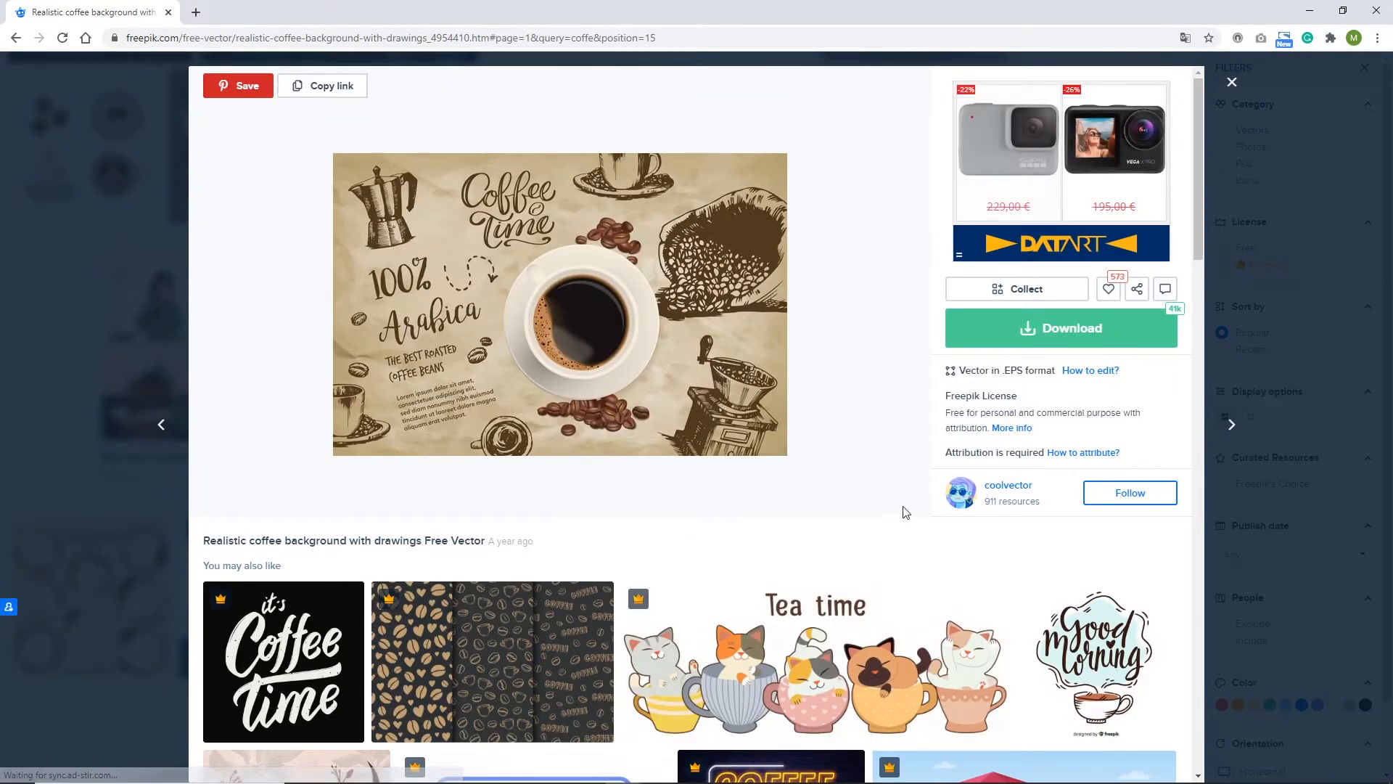
pyautogui.click(1026, 349)
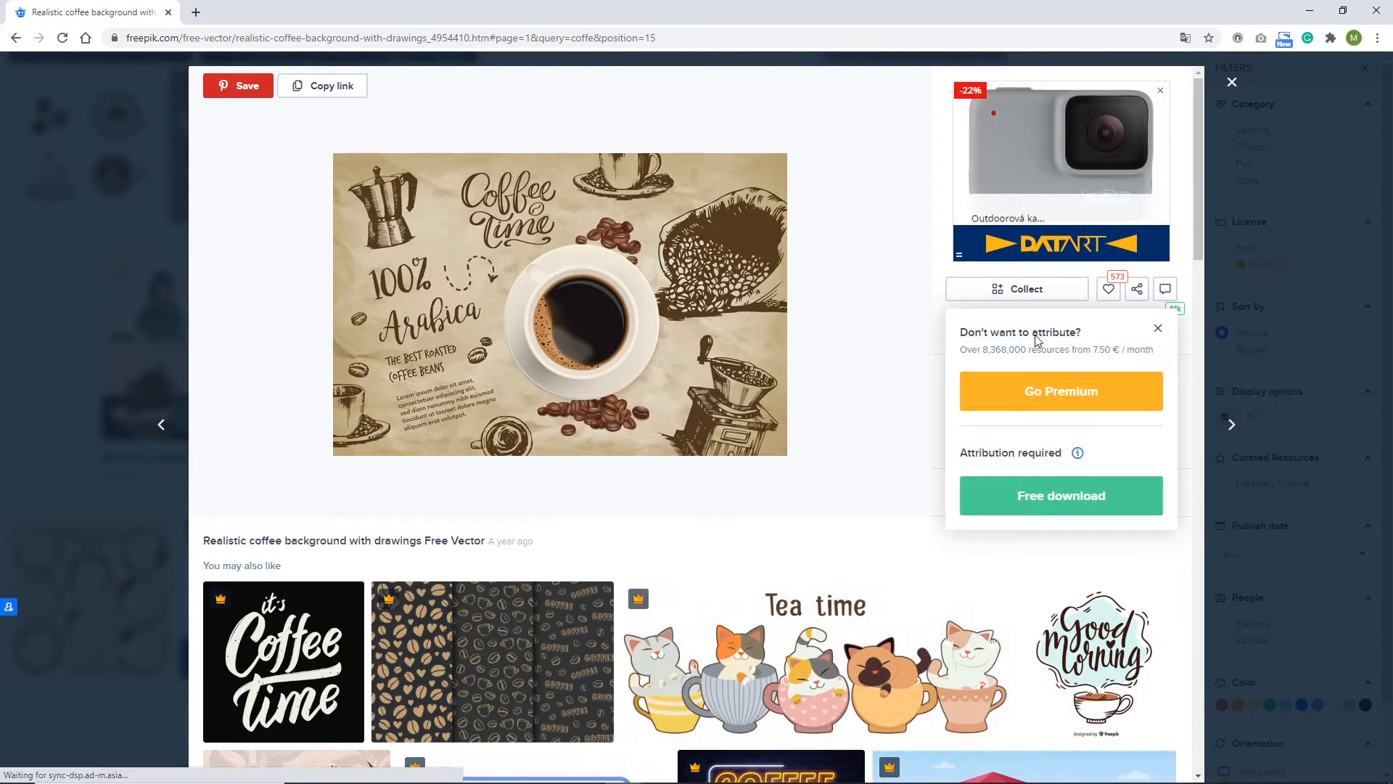
pyautogui.click(1014, 499)
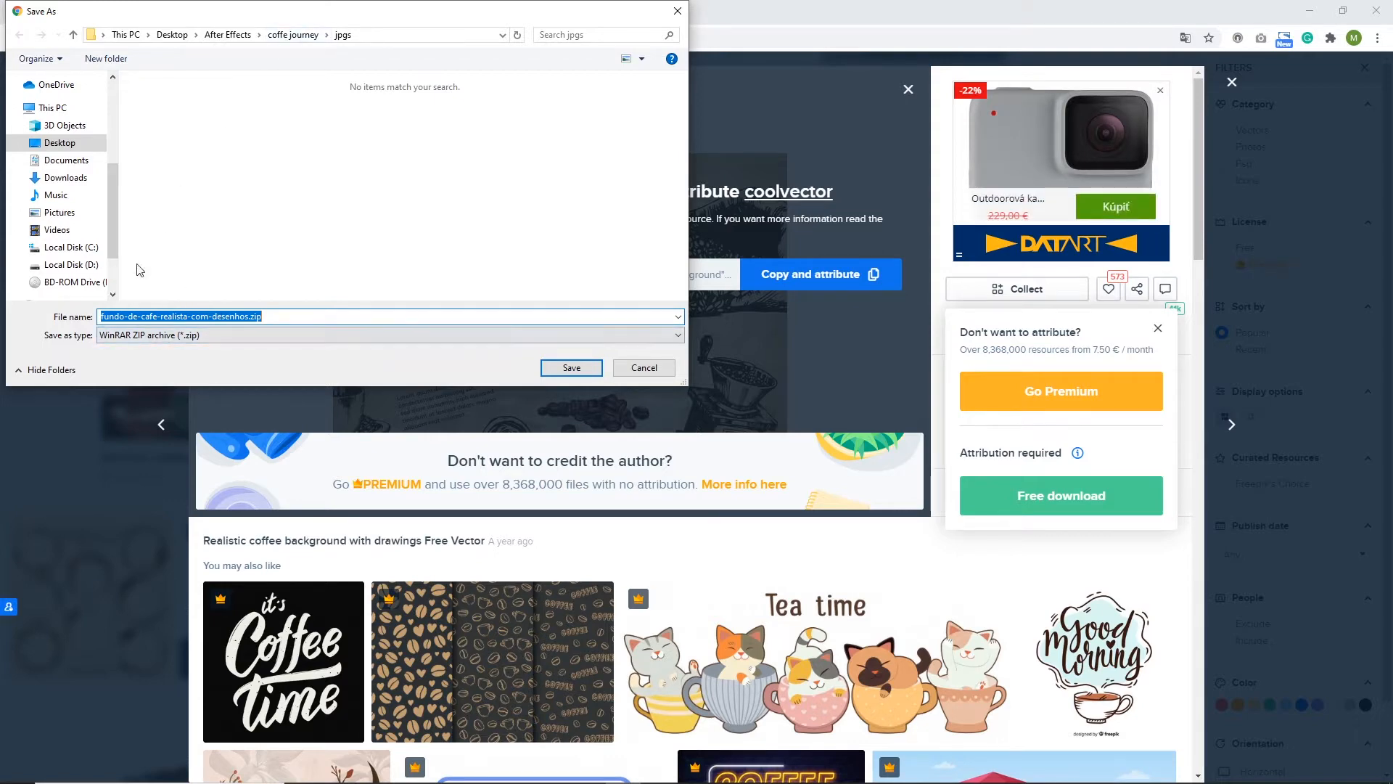
# Step: Save fundo-de-cafe-realista-com-desenhos.zip in the freepik folder under Desktop > After Effects > tutorial
pyautogui.click(292, 35)
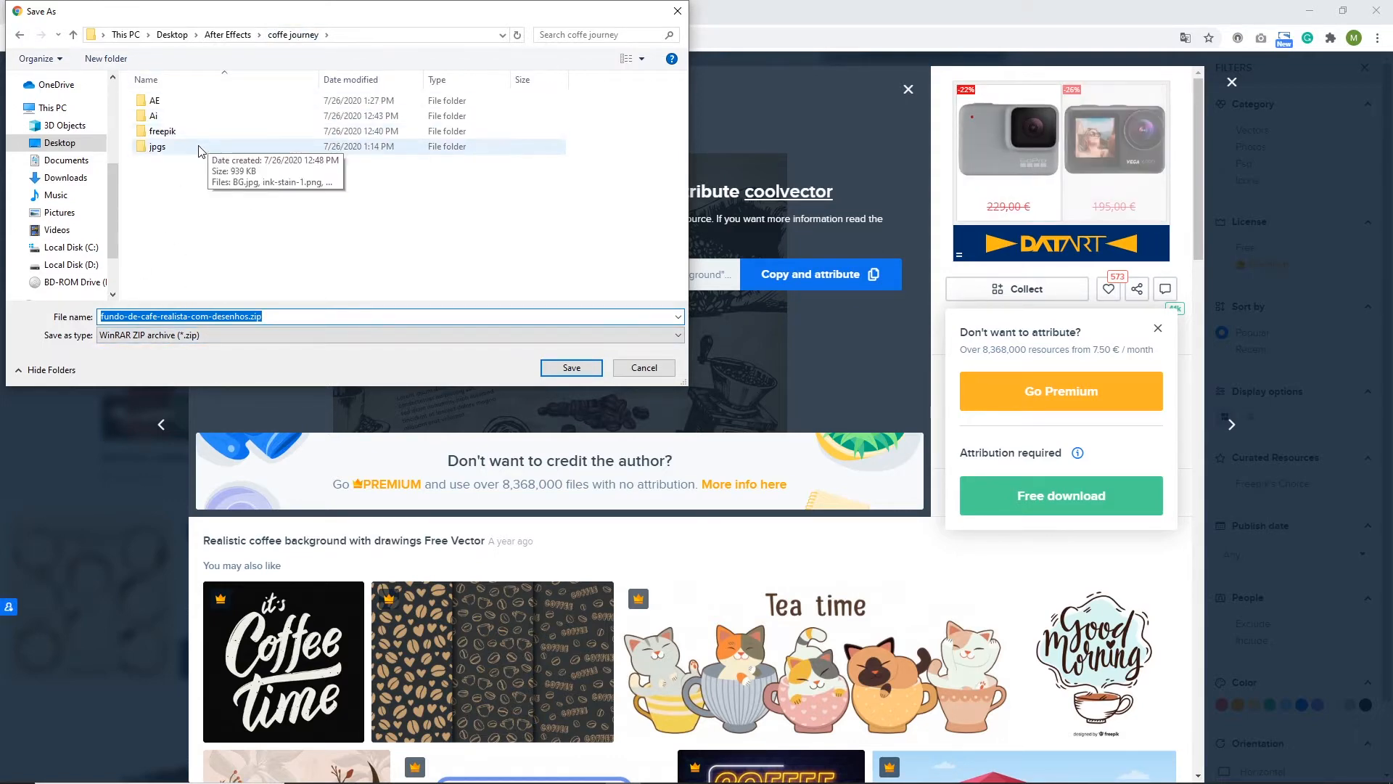
pyautogui.click(228, 35)
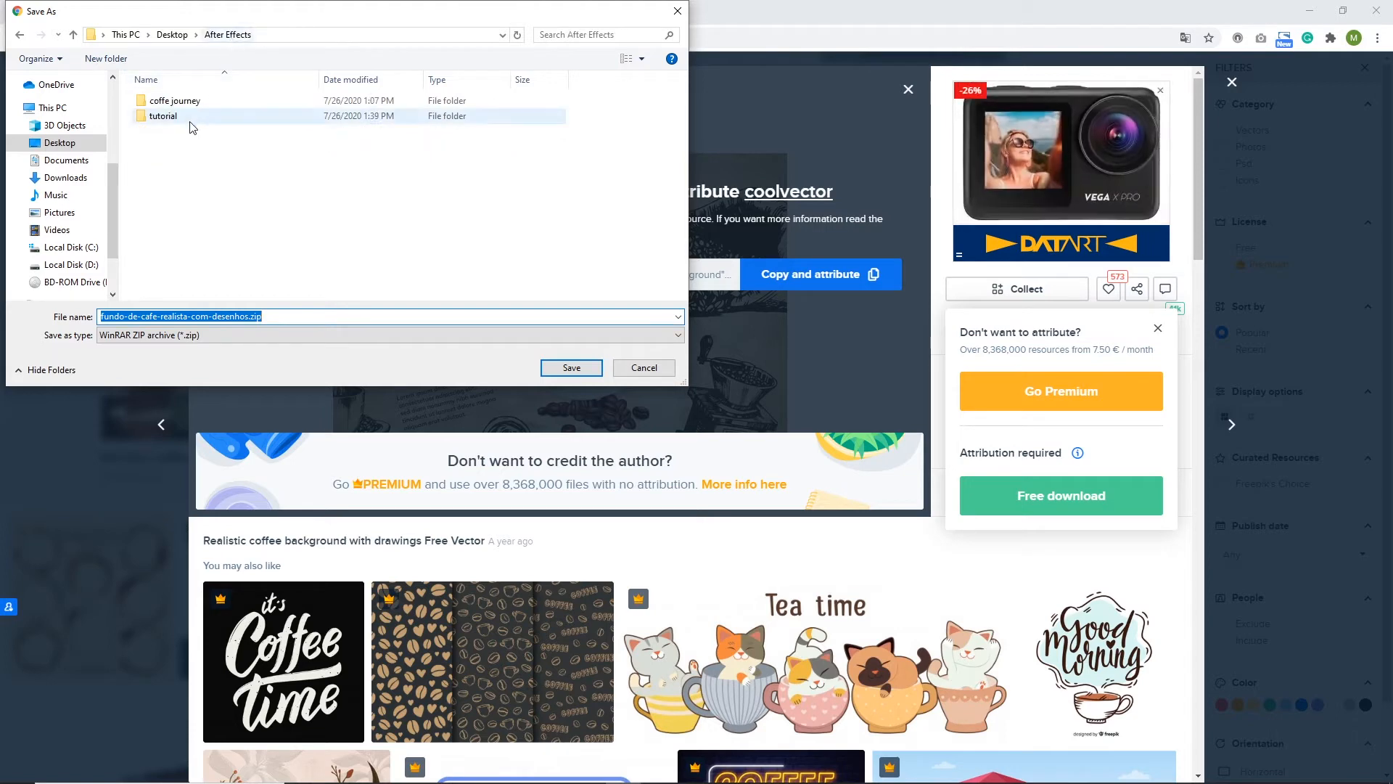
pyautogui.doubleClick(180, 123)
pyautogui.doubleClick(177, 101)
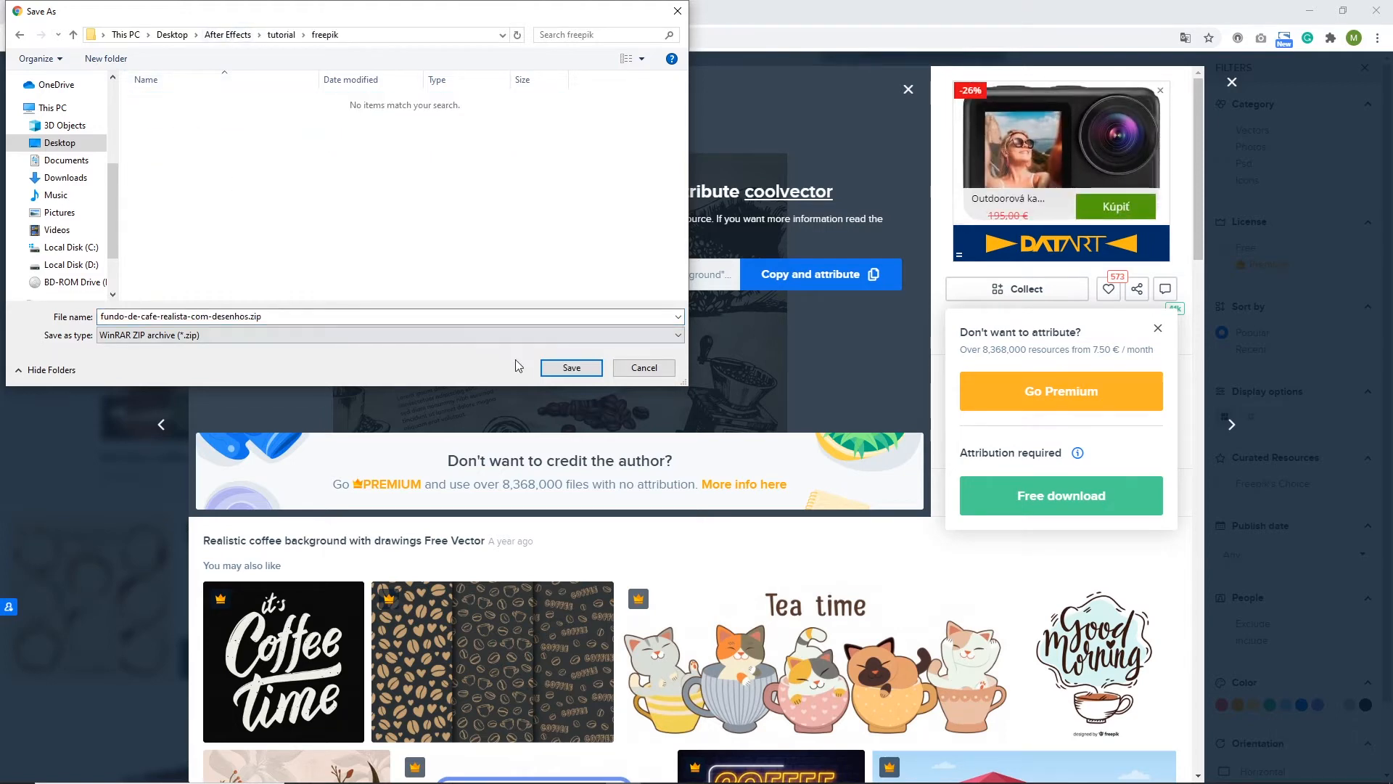
pyautogui.click(568, 368)
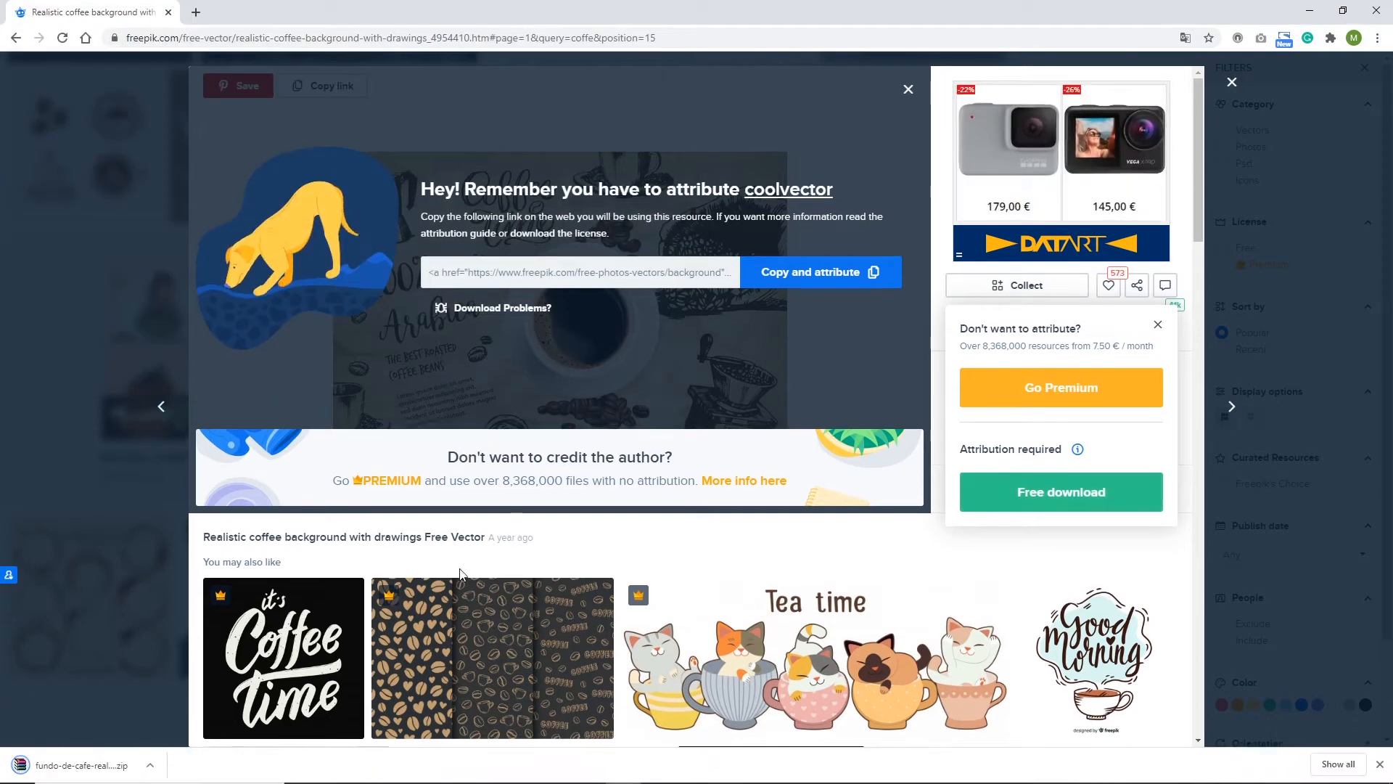
# Step: Show the downloaded archive in its folder and extract its contents there
pyautogui.click(149, 765)
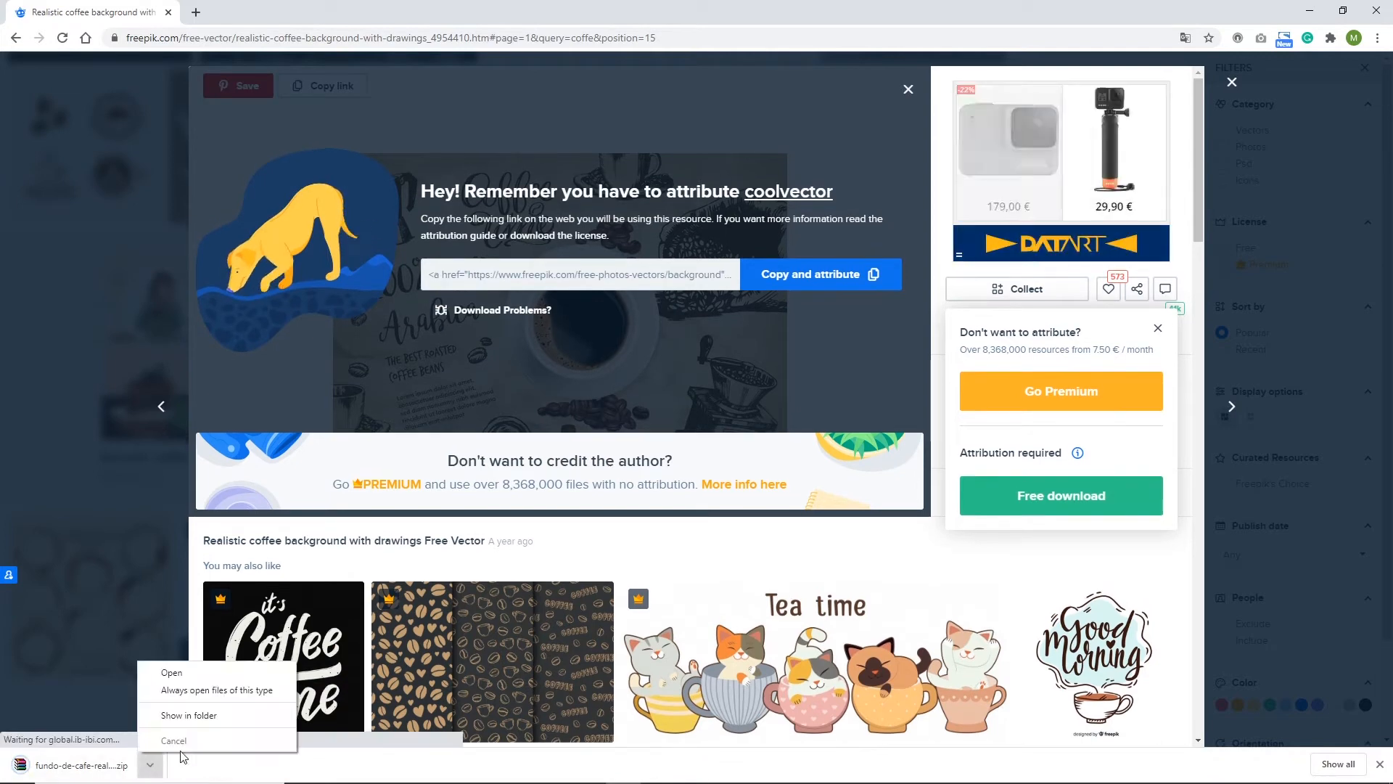
pyautogui.click(209, 721)
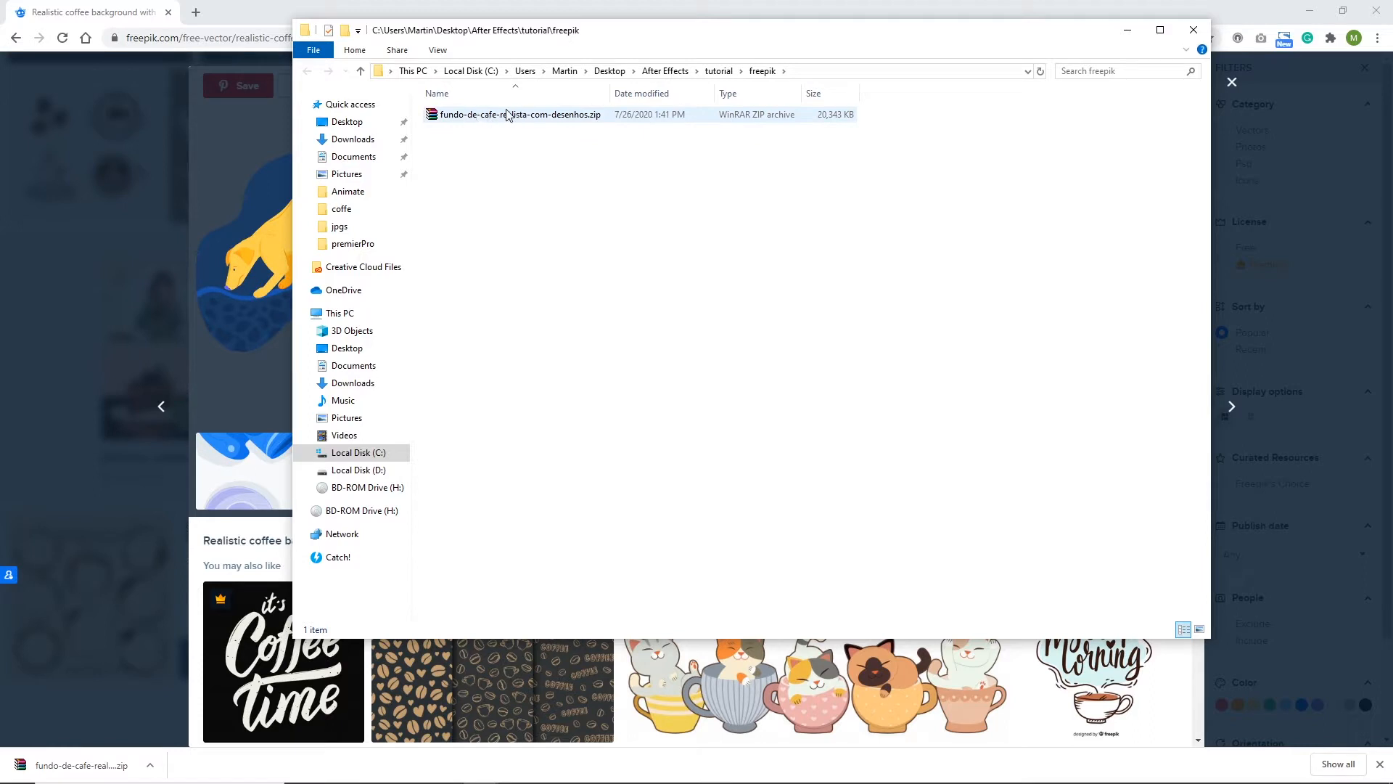
pyautogui.click(529, 118)
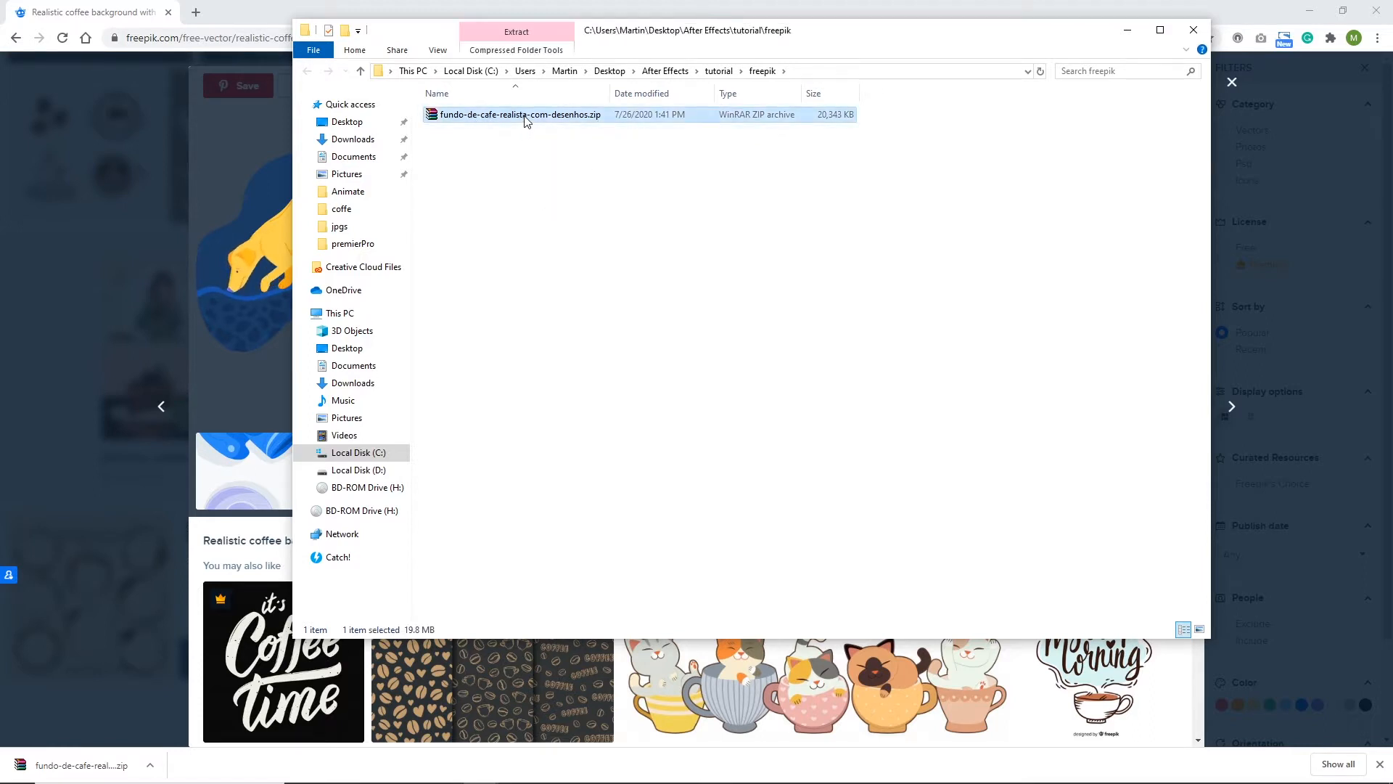
pyautogui.rightClick(535, 118)
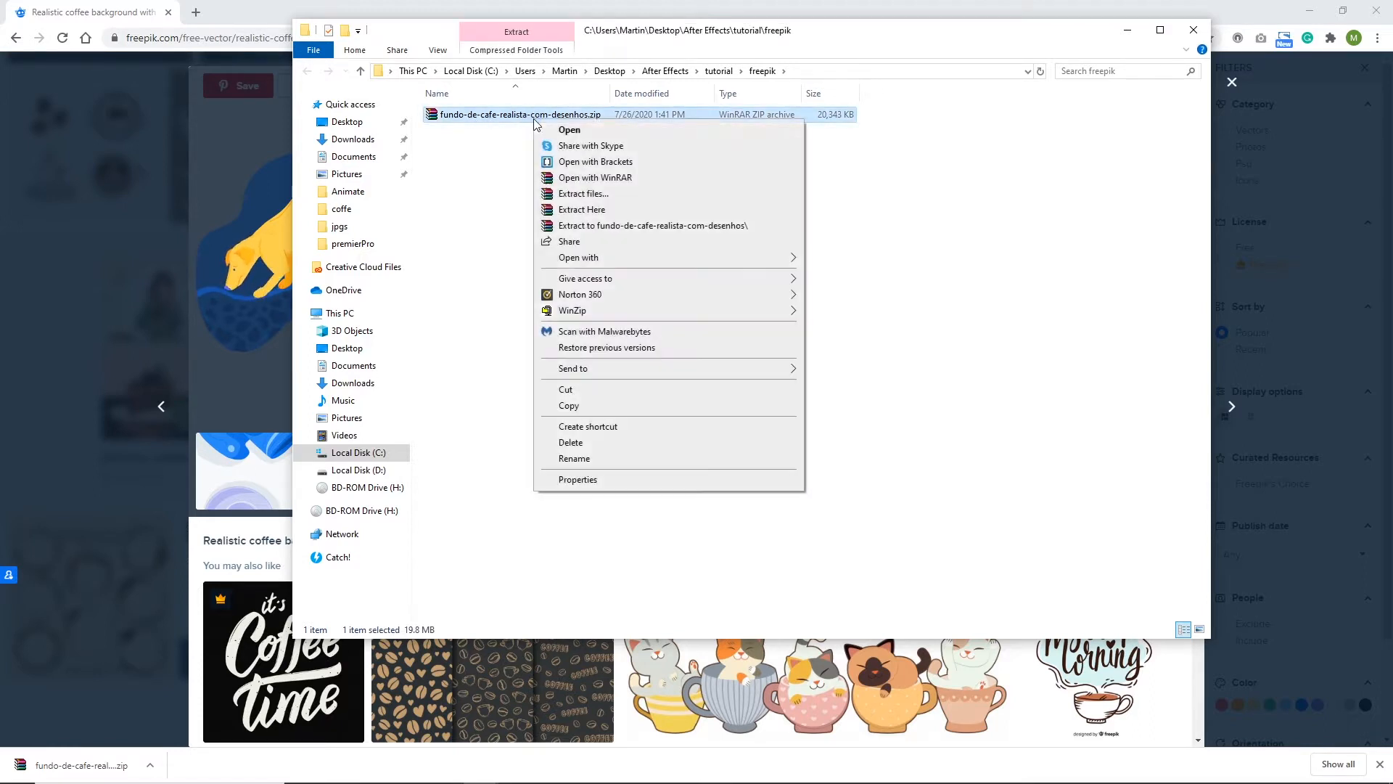
pyautogui.click(577, 210)
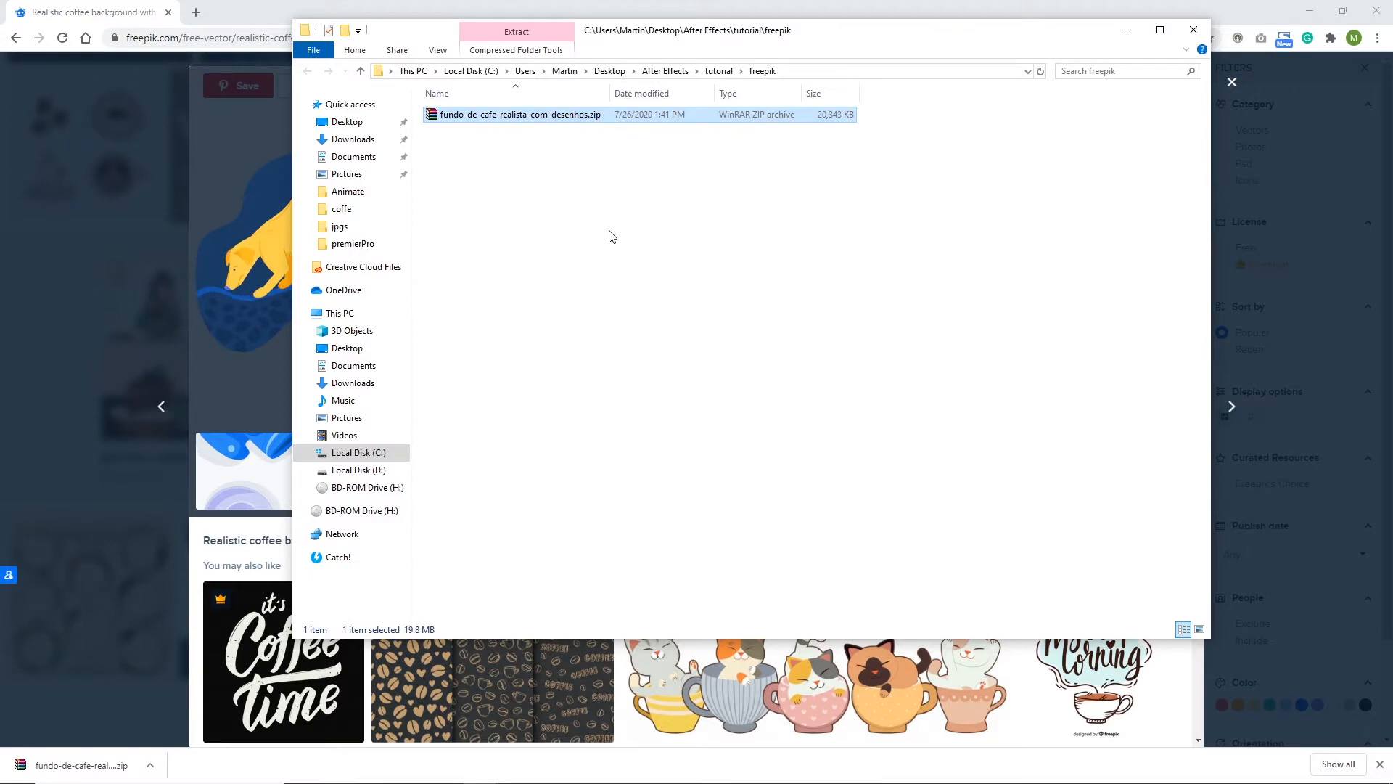
pyautogui.click(530, 422)
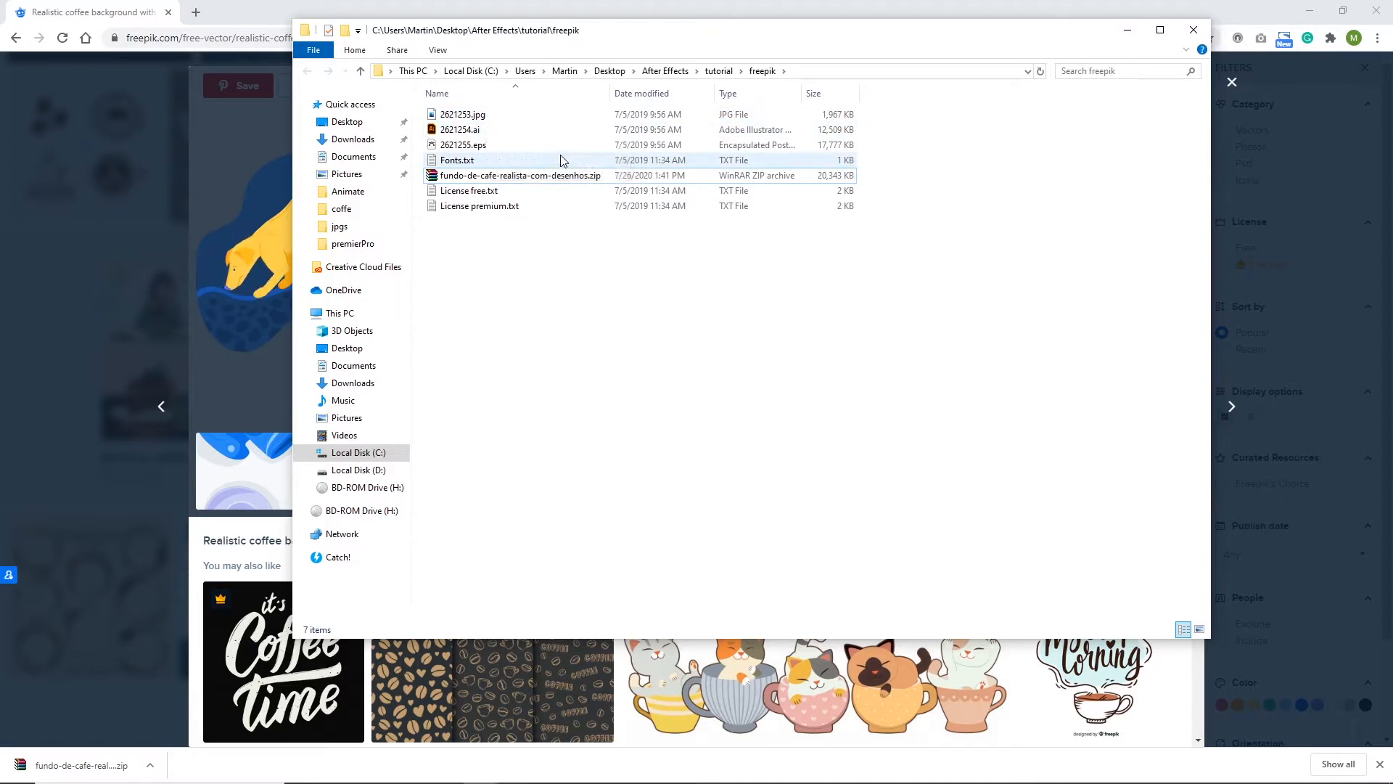
# Step: Open 2621254.ai in Illustrator and dismiss the missing fonts notice without replacing any fonts
pyautogui.doubleClick(466, 135)
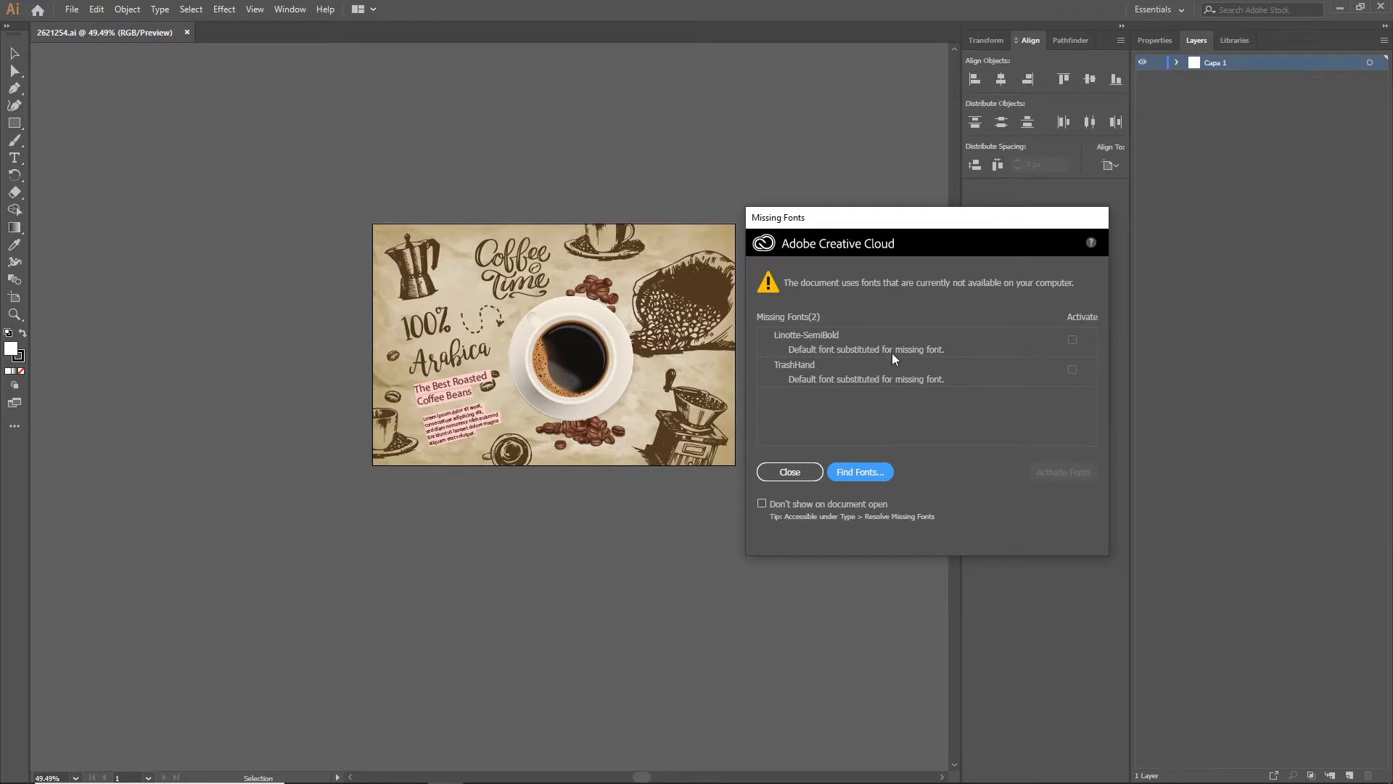
pyautogui.click(801, 476)
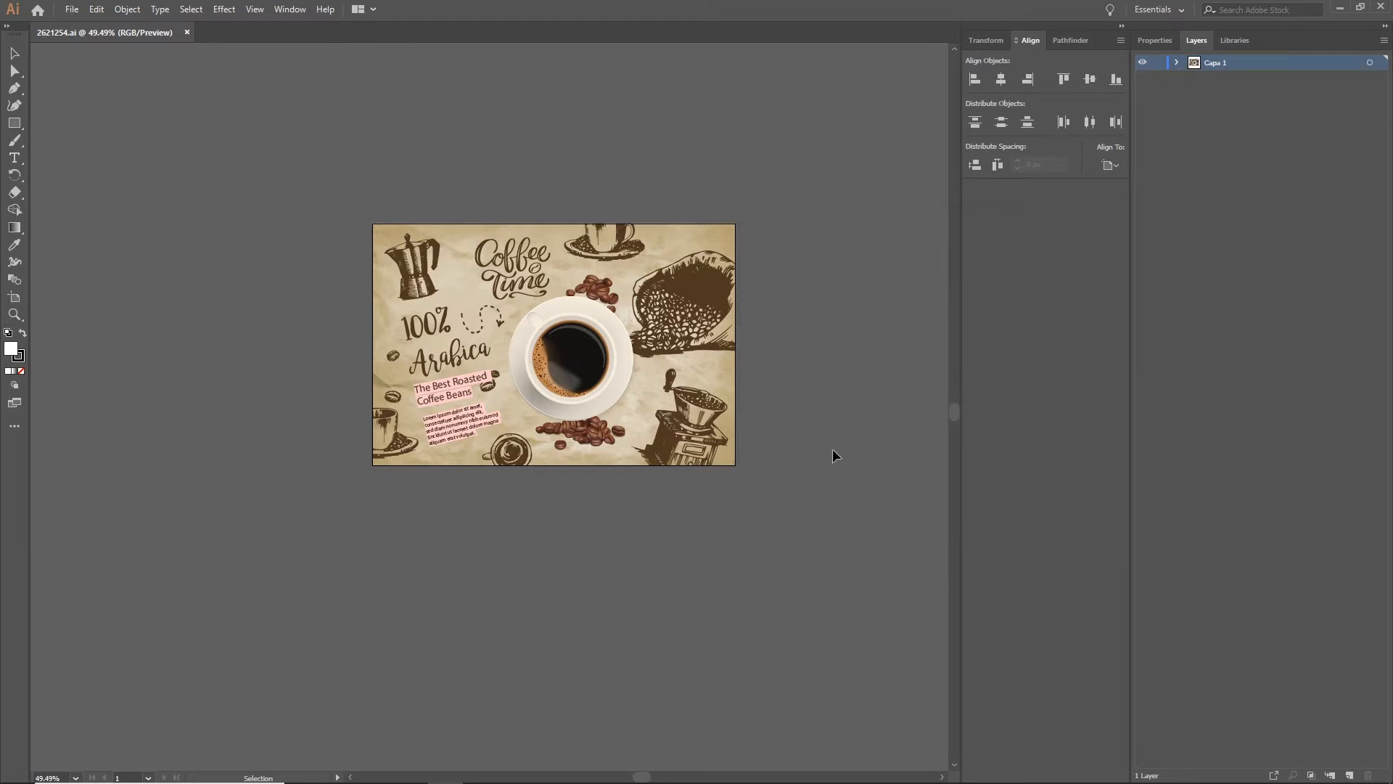
# Step: Move the grouped background artwork slightly to the left, off the artboard's edge
pyautogui.click(713, 333)
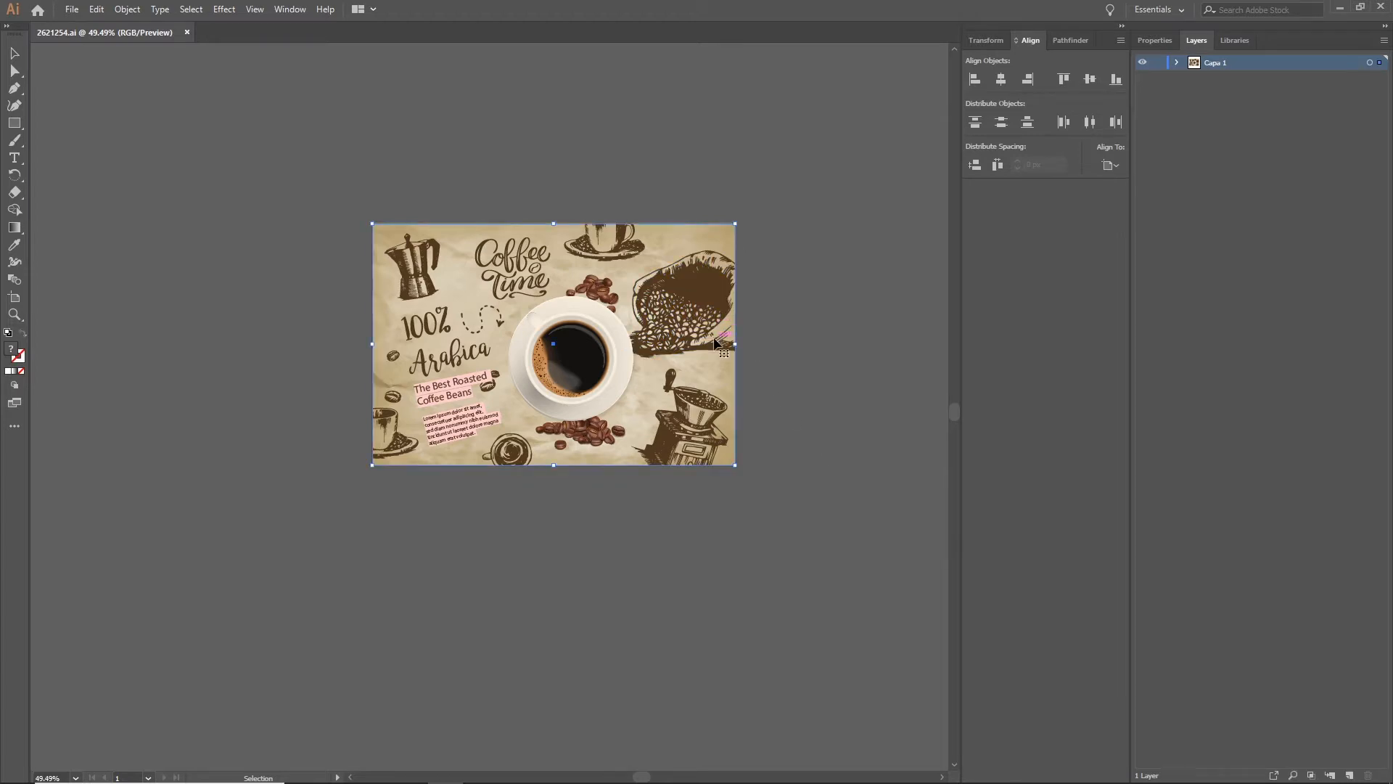
pyautogui.moveTo(701, 322)
pyautogui.mouseDown()
pyautogui.moveTo(624, 309)
pyautogui.moveTo(711, 331)
pyautogui.mouseUp()
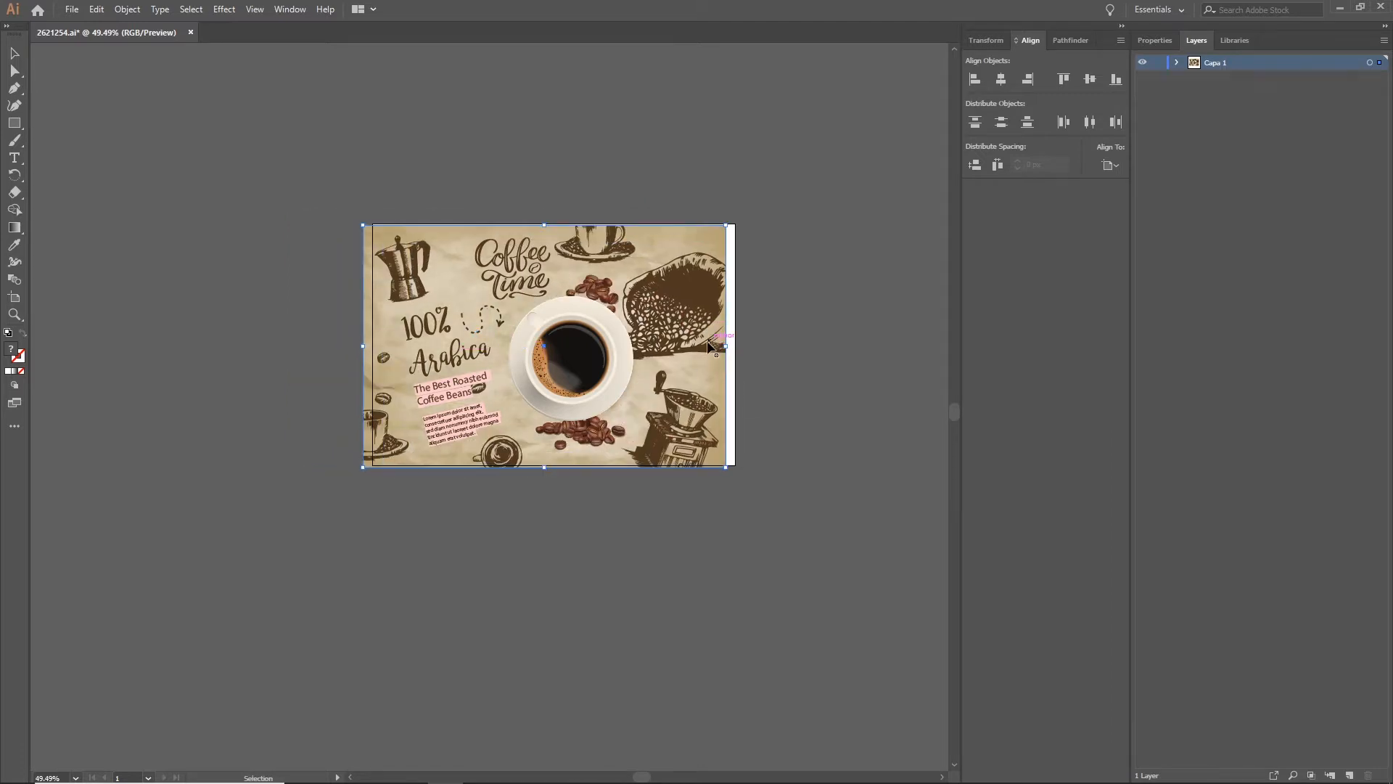
pyautogui.rightClick(699, 317)
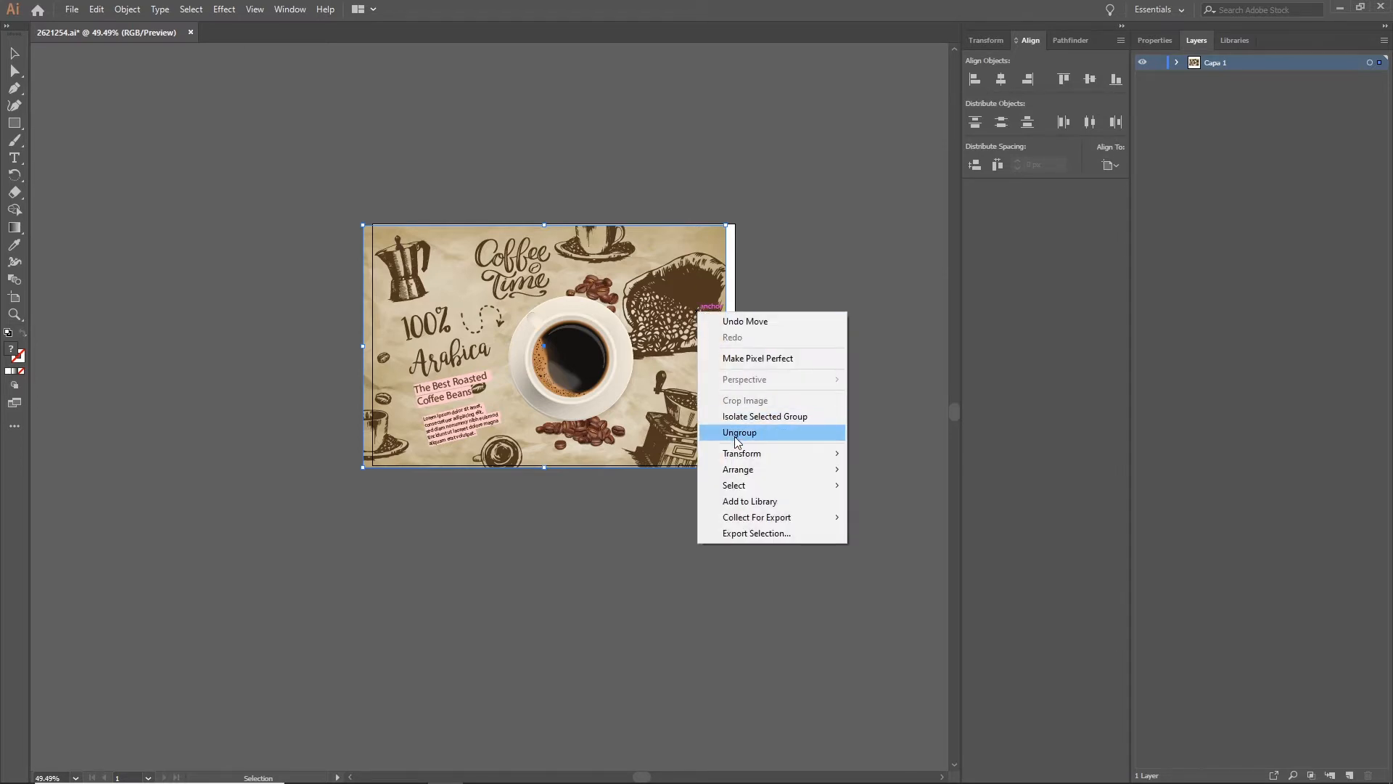
pyautogui.click(775, 274)
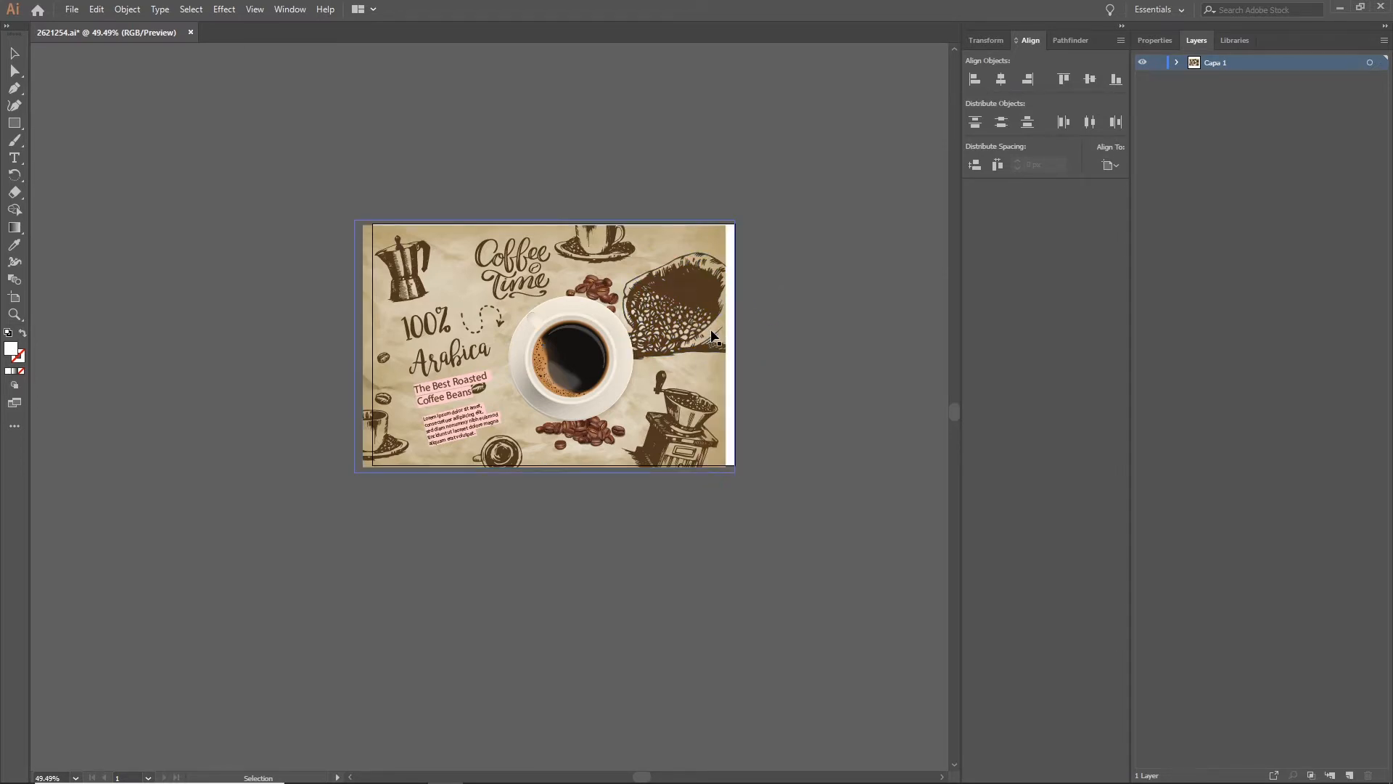
pyautogui.hotkey('ctrl', 'z')
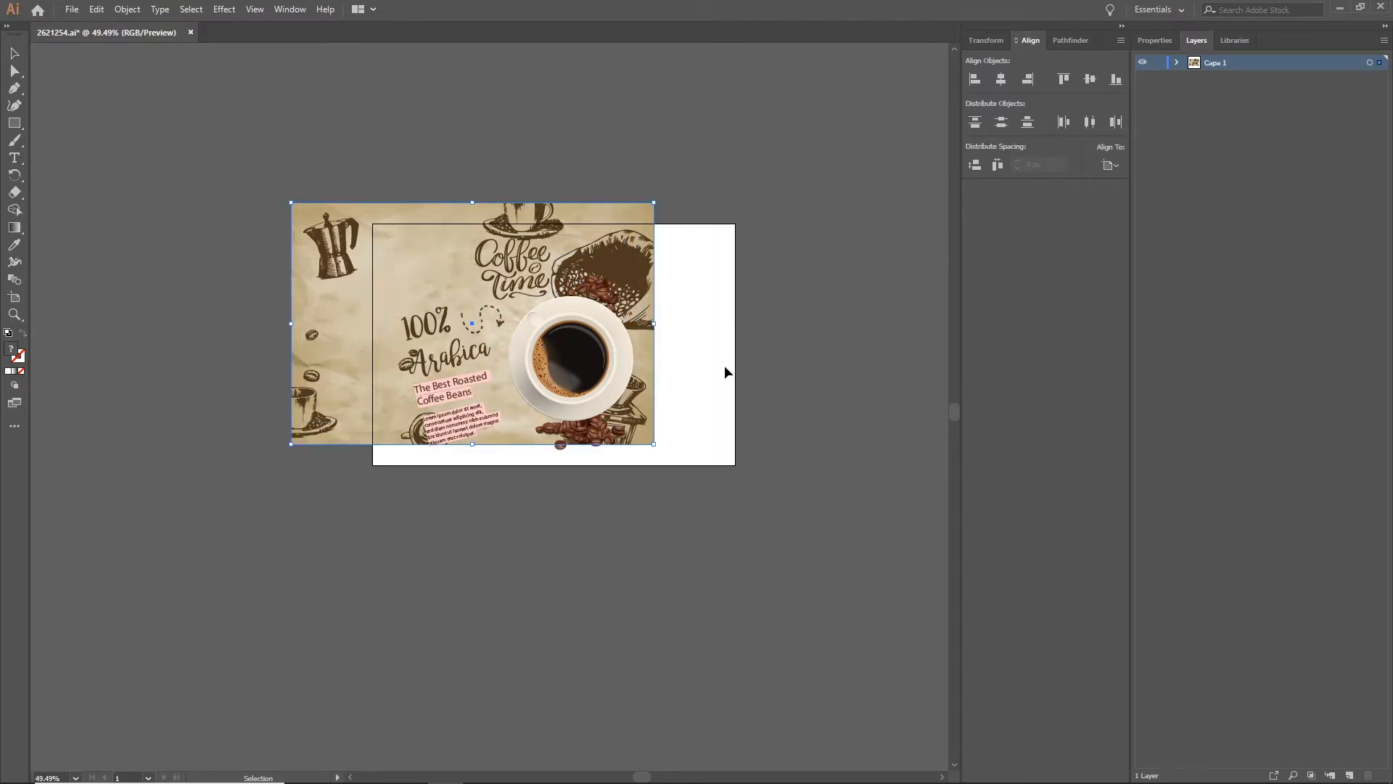
pyautogui.press('a')
pyautogui.hotkey('ctrl', 'c')
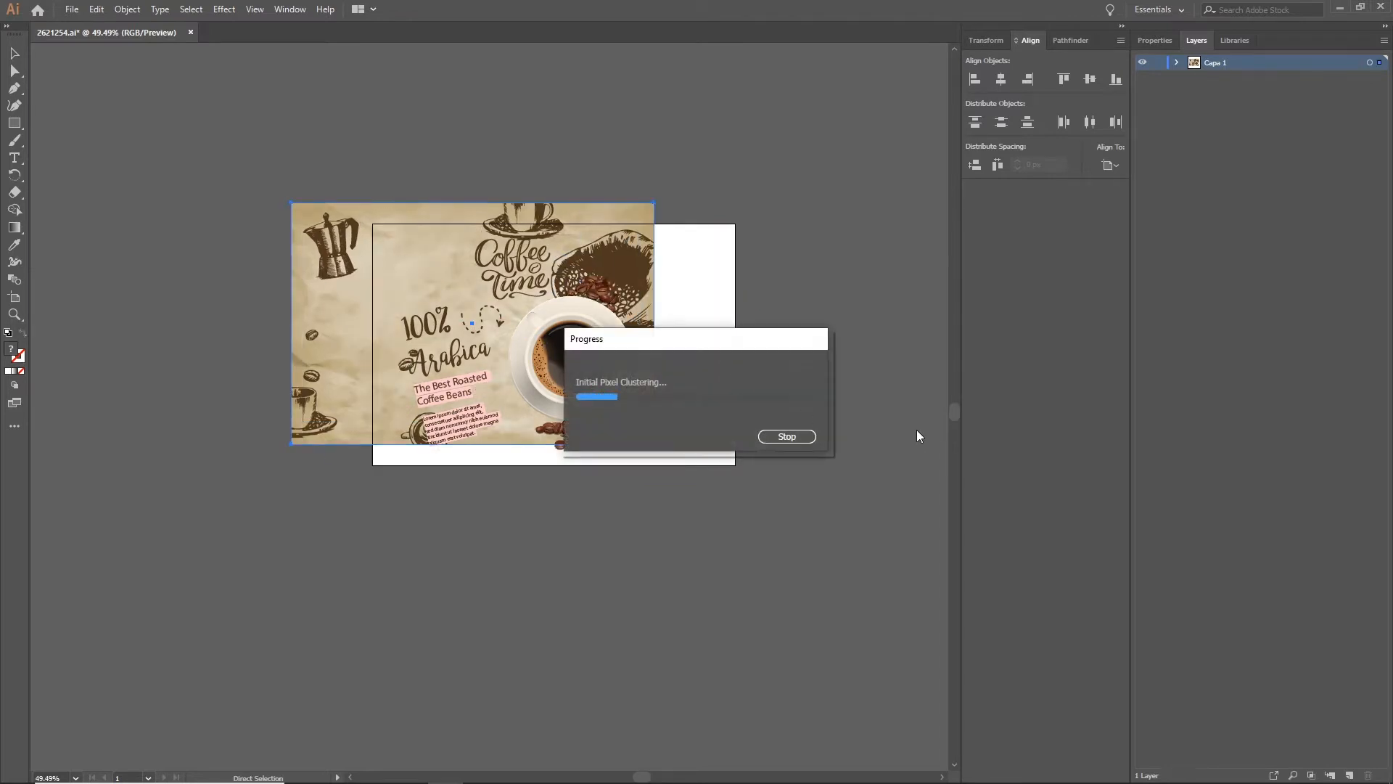
pyautogui.click(790, 442)
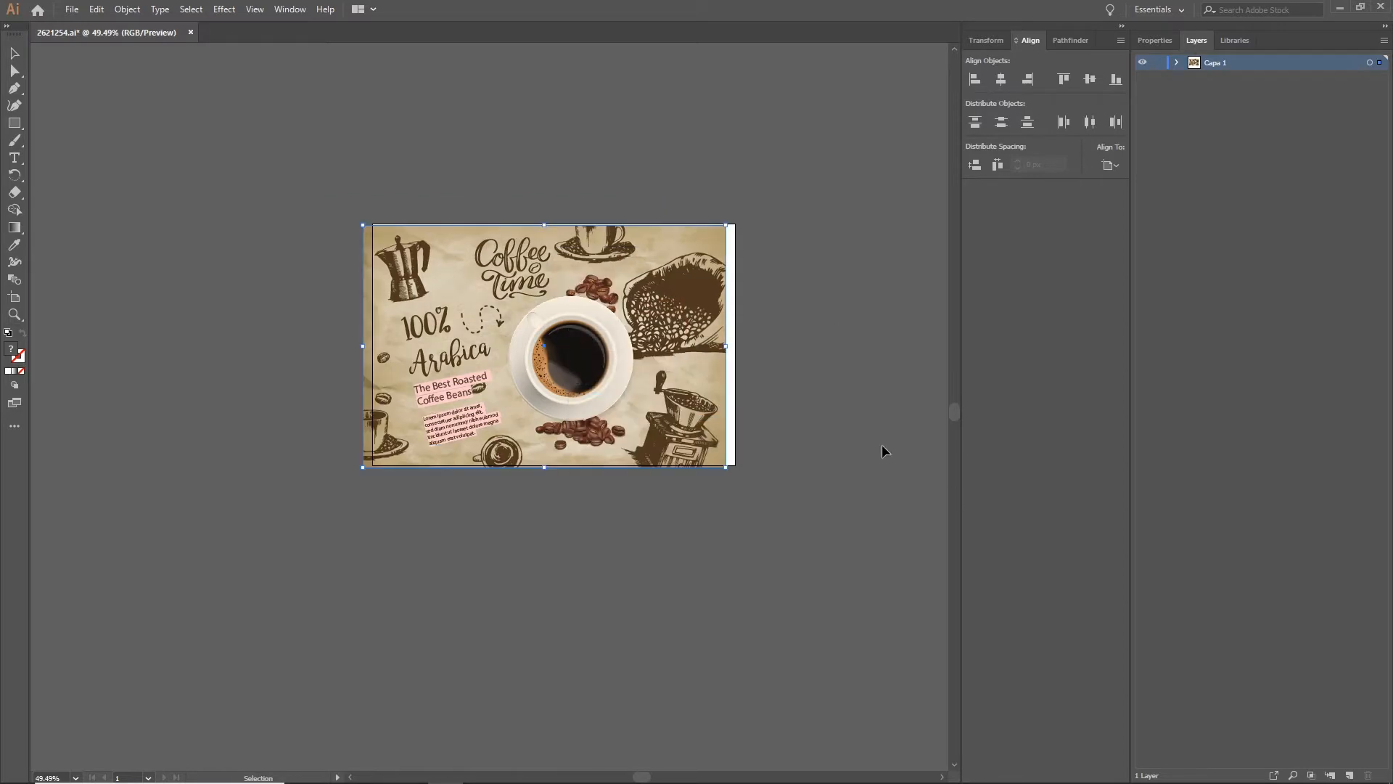
# Step: Ungroup the background artwork and shift the brown drawings slightly down and left from the paper texture
pyautogui.click(820, 399)
pyautogui.rightClick(701, 322)
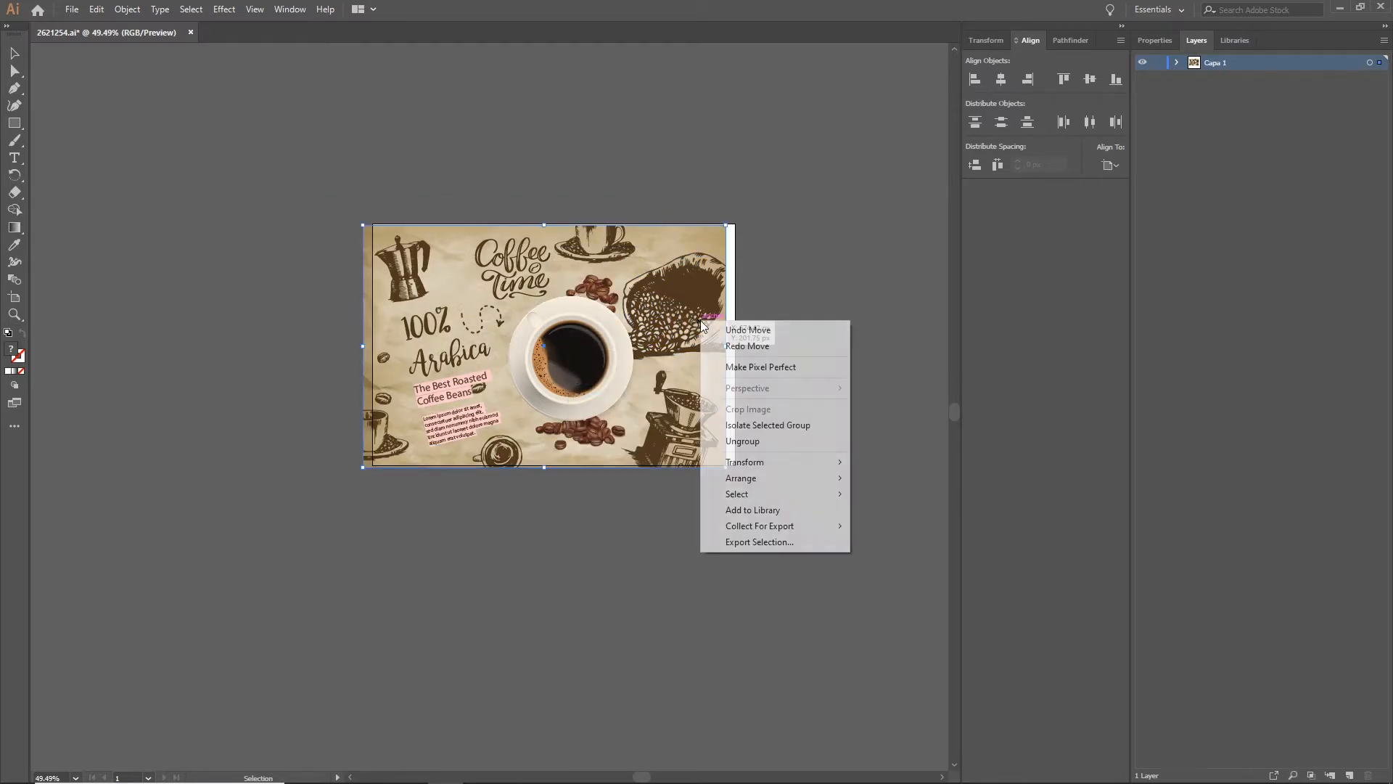
pyautogui.click(750, 443)
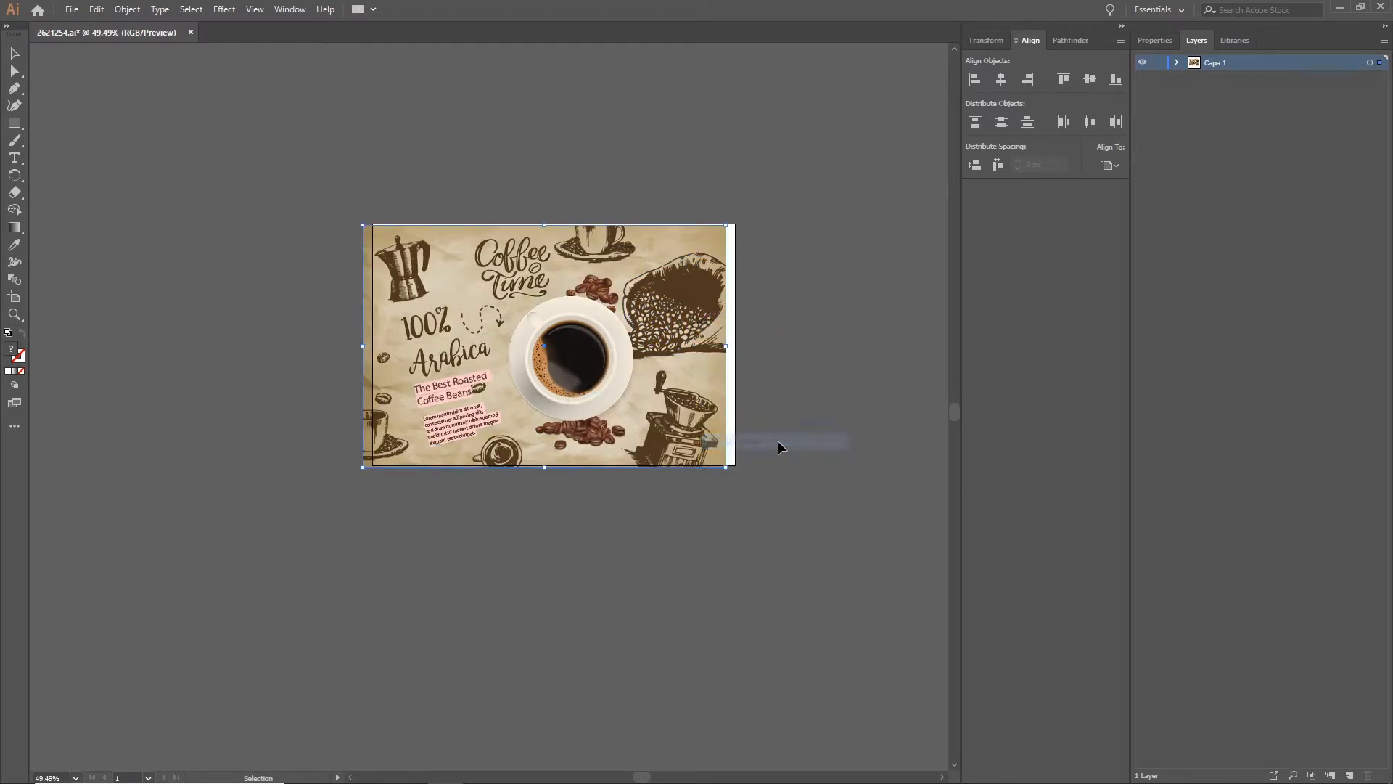
pyautogui.click(808, 579)
pyautogui.moveTo(668, 353)
pyautogui.mouseDown()
pyautogui.moveTo(680, 353)
pyautogui.moveTo(648, 347)
pyautogui.moveTo(668, 323)
pyautogui.moveTo(682, 403)
pyautogui.moveTo(664, 397)
pyautogui.moveTo(685, 349)
pyautogui.mouseUp()
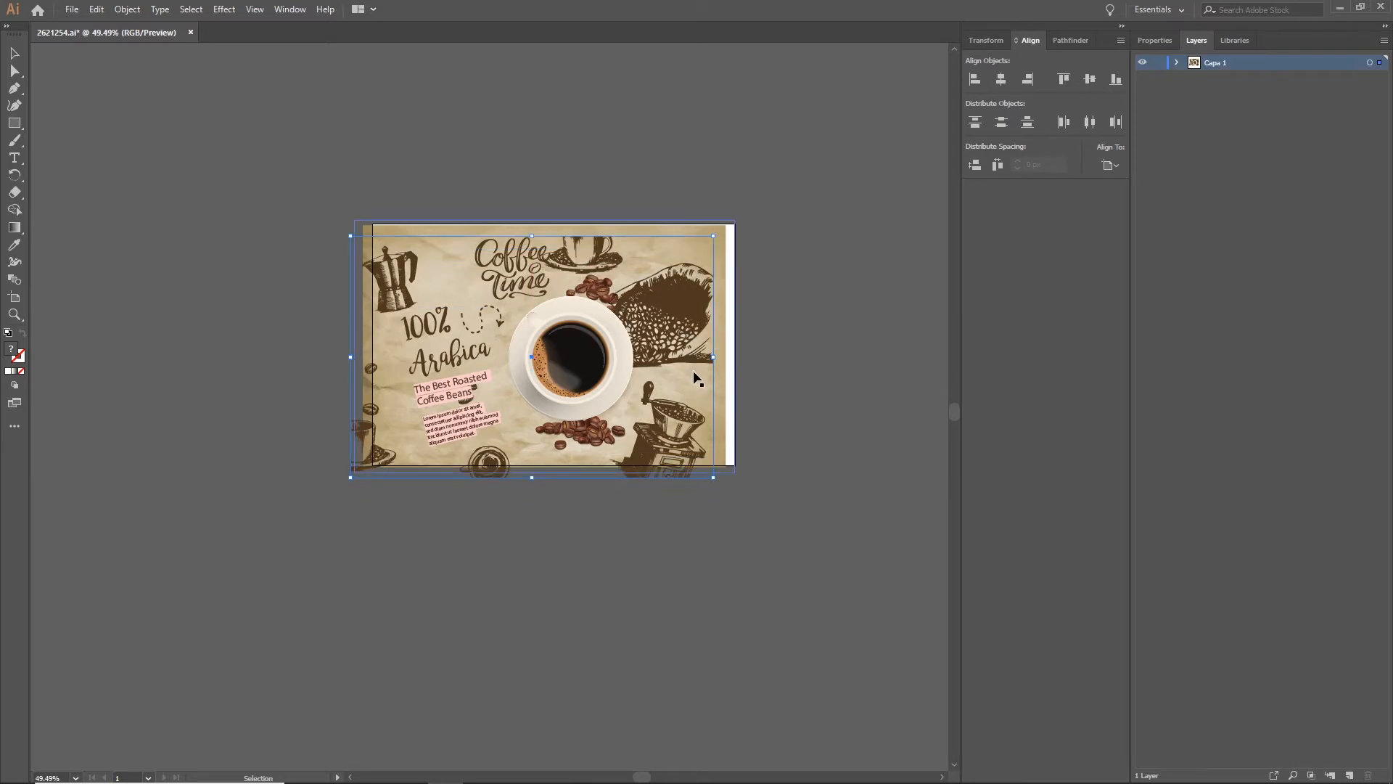
pyautogui.rightClick(682, 310)
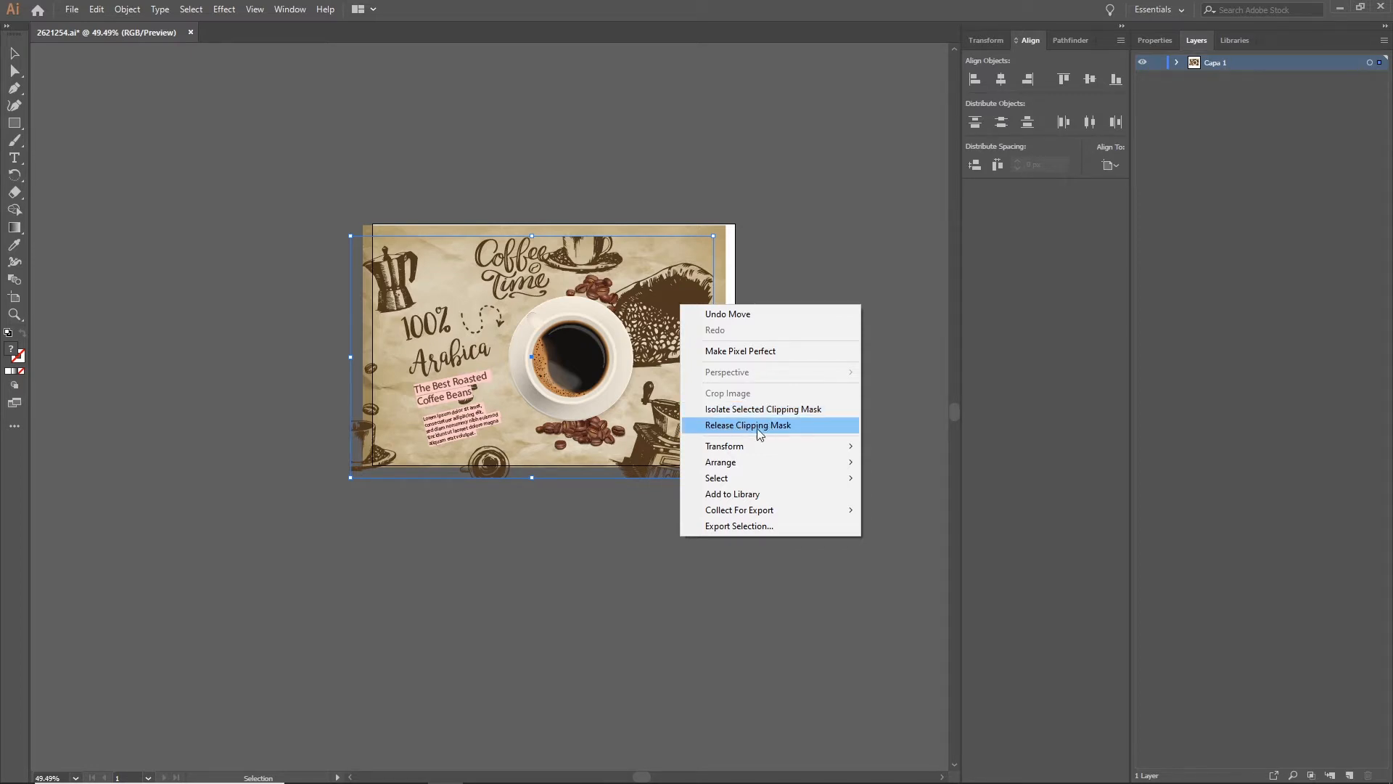
pyautogui.click(811, 280)
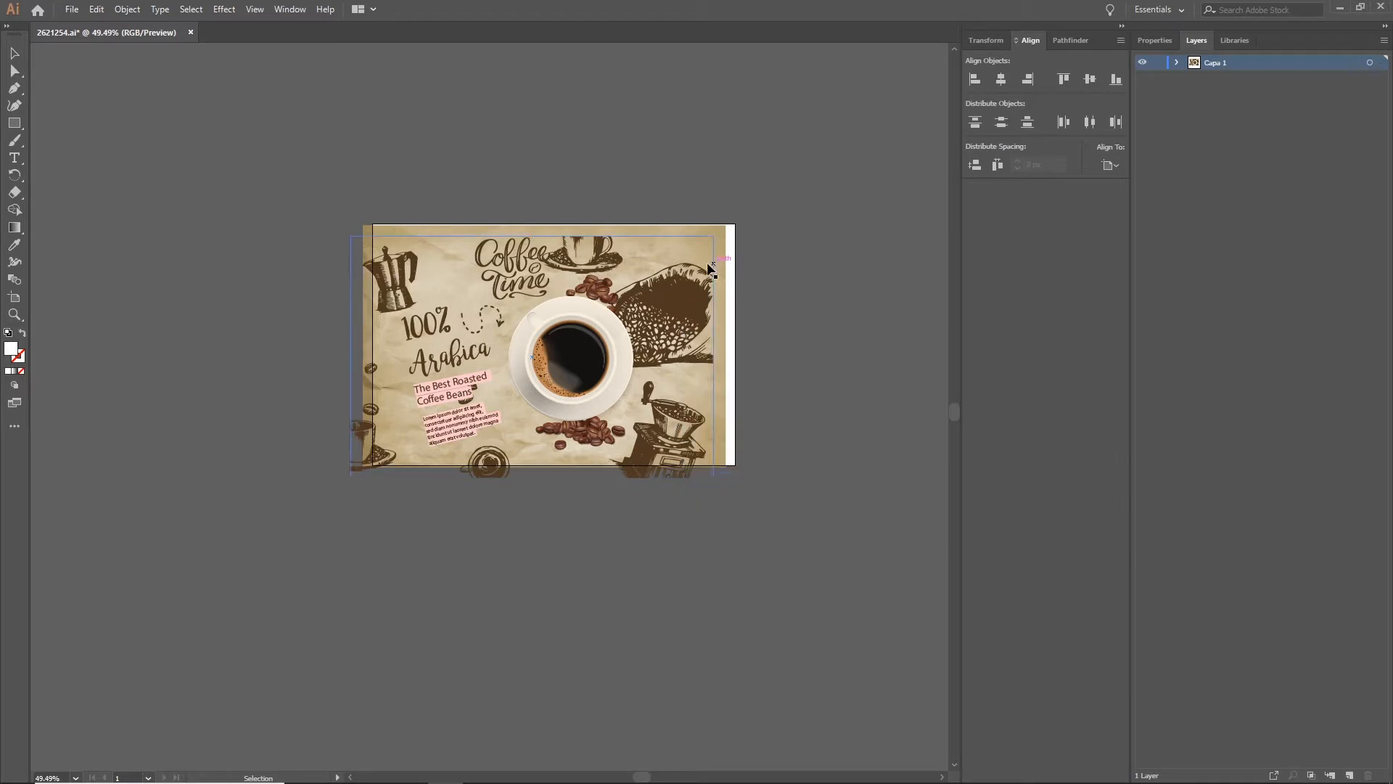
pyautogui.click(657, 250)
pyautogui.rightClick(657, 250)
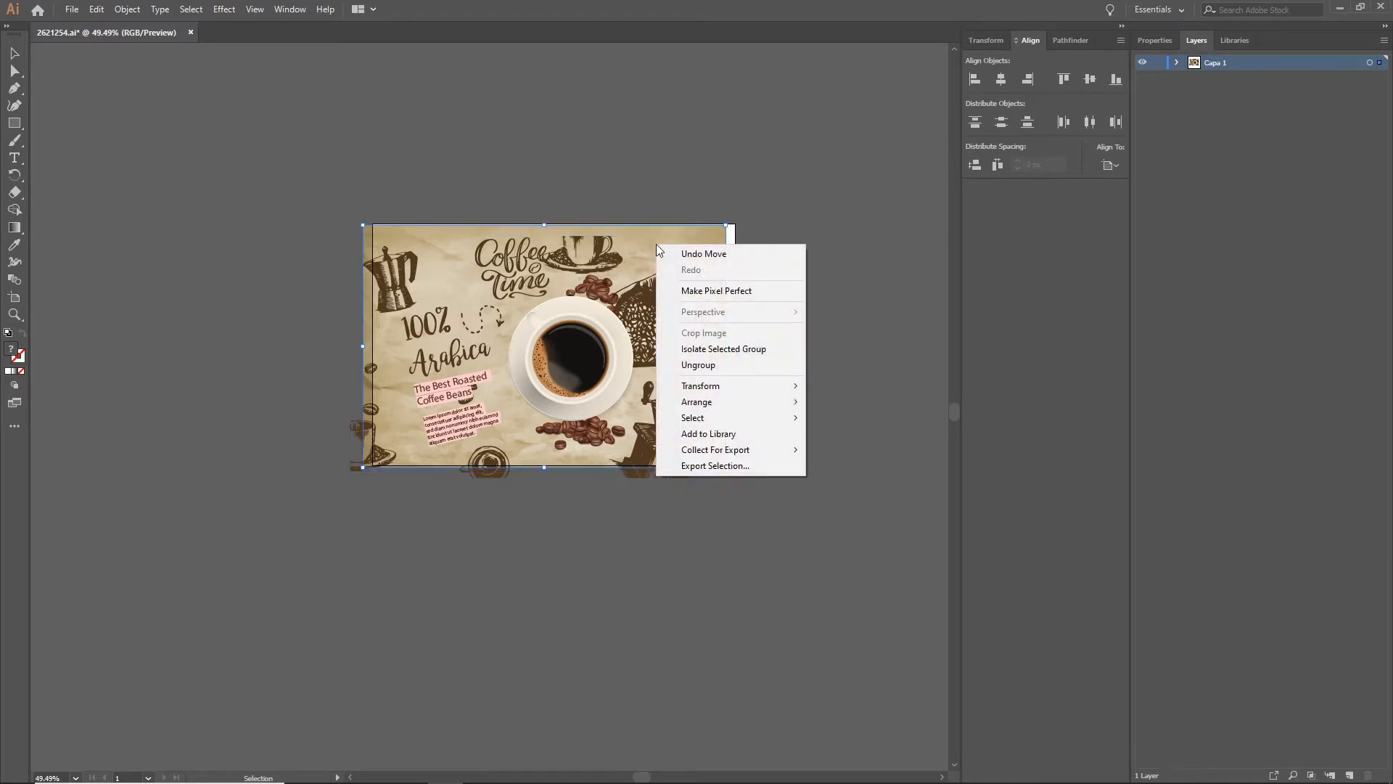
pyautogui.click(796, 214)
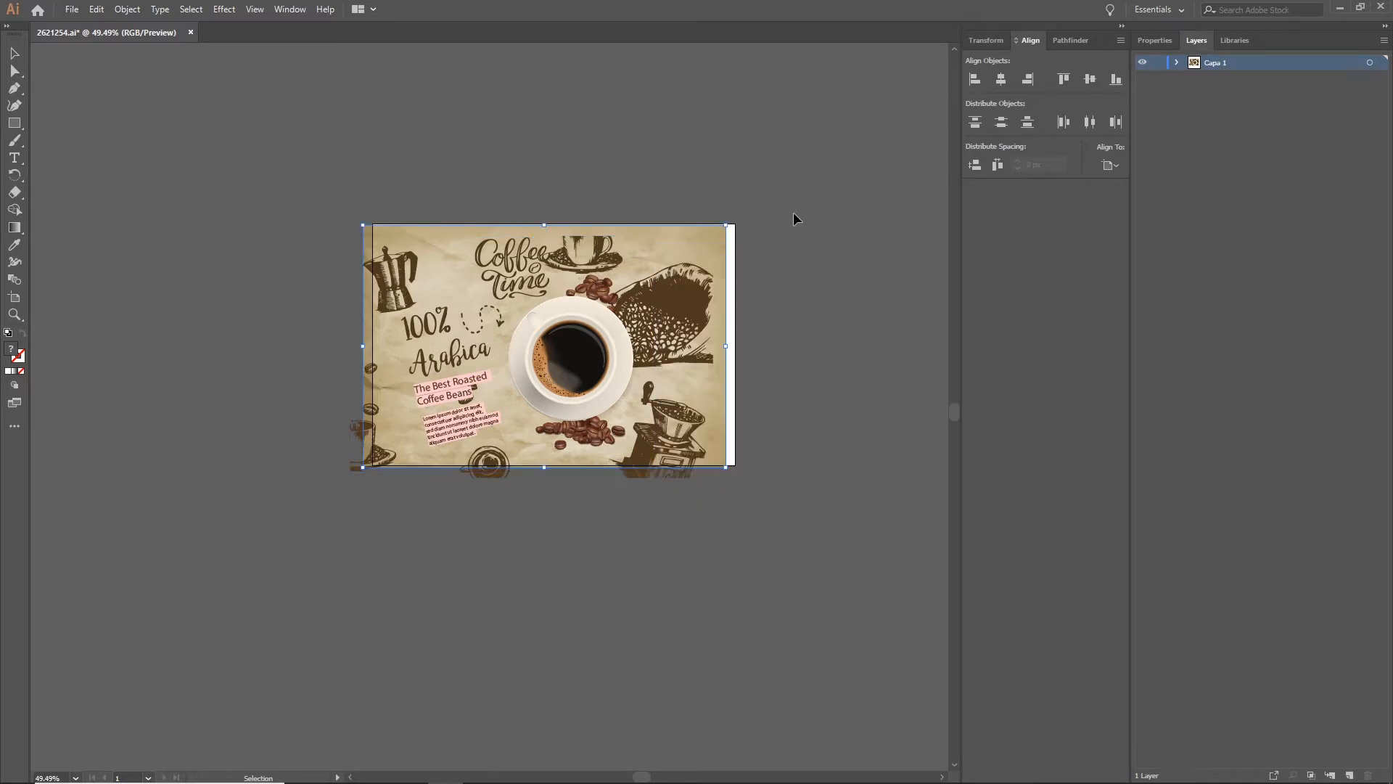
# Step: Release the clipping mask on the brown coffee drawings
pyautogui.click(668, 317)
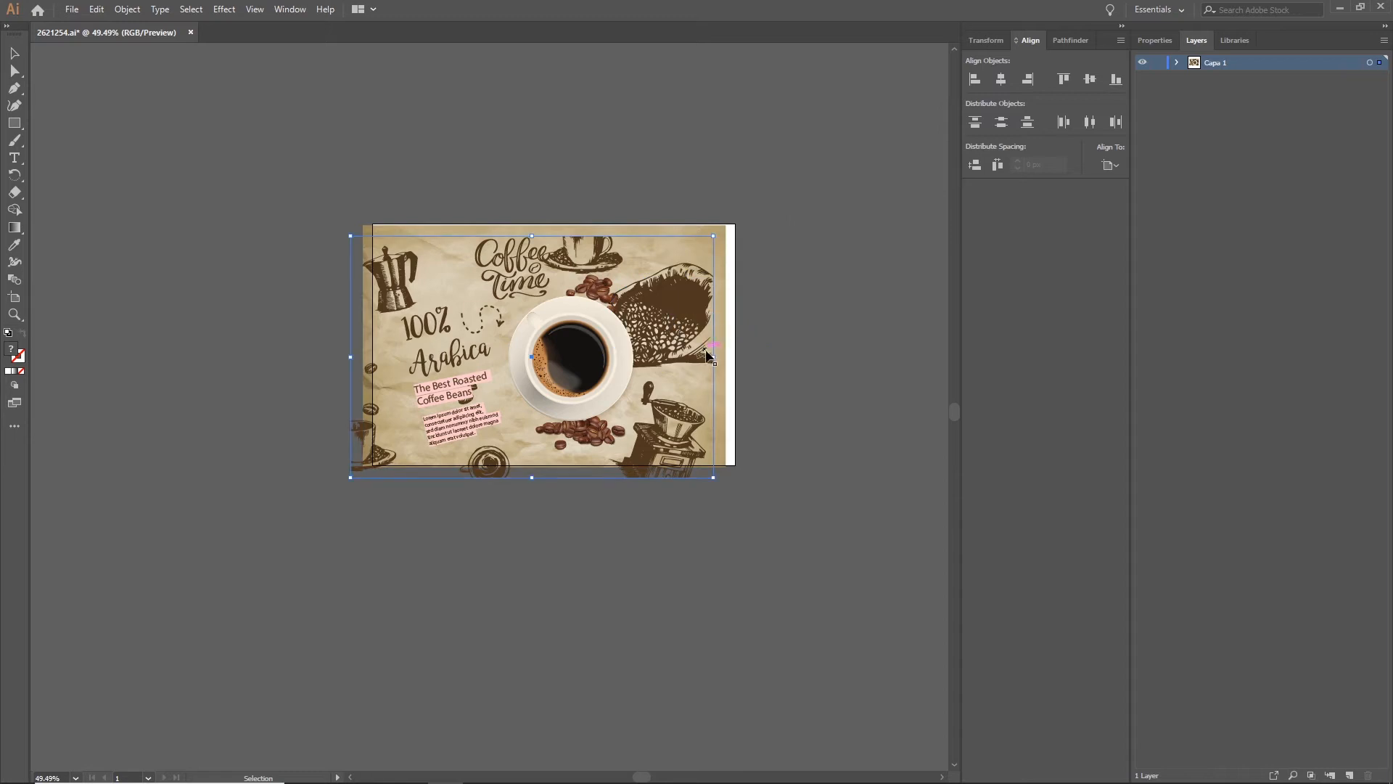
pyautogui.rightClick(663, 312)
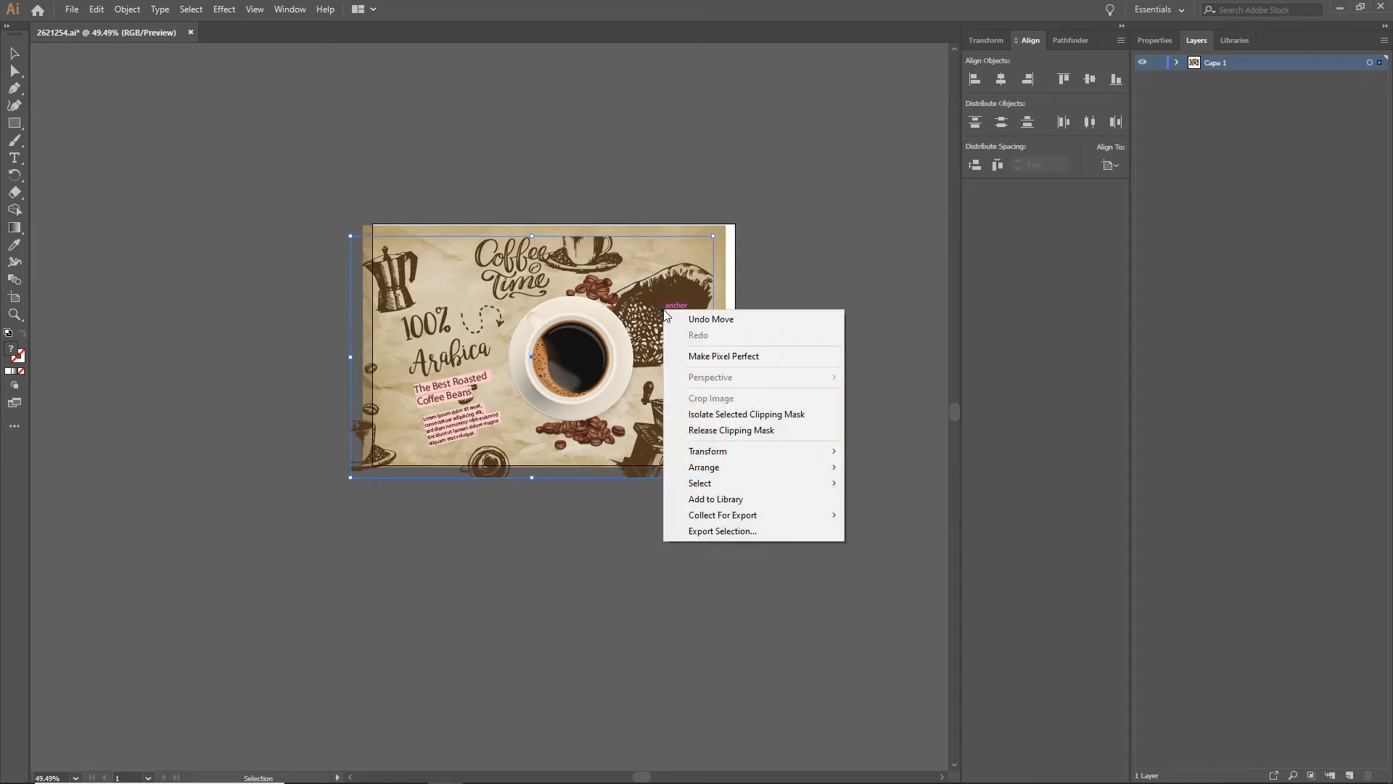
pyautogui.click(730, 431)
pyautogui.click(825, 313)
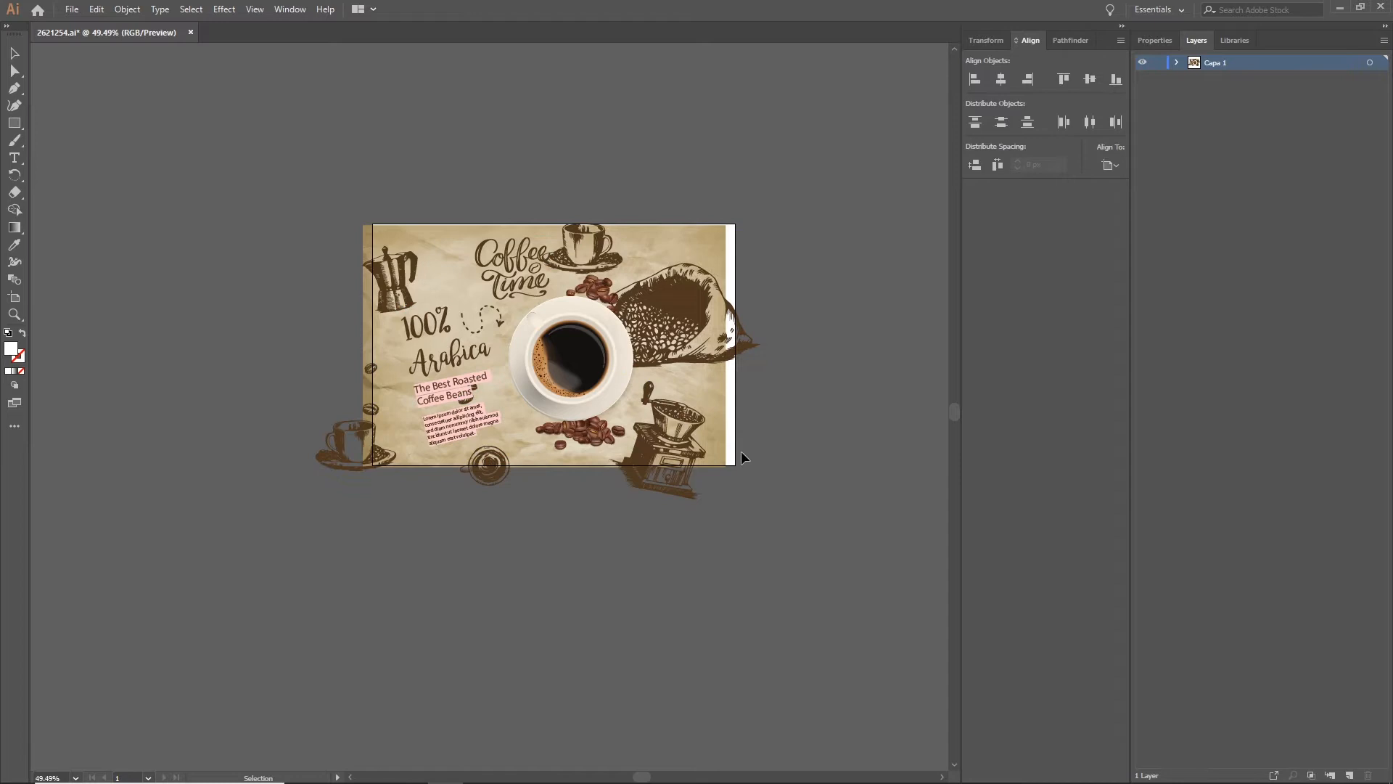
# Step: Select the coffee sack, grinder and cup drawings one after another to check that they are separate objects
pyautogui.click(674, 334)
pyautogui.click(659, 440)
pyautogui.click(487, 465)
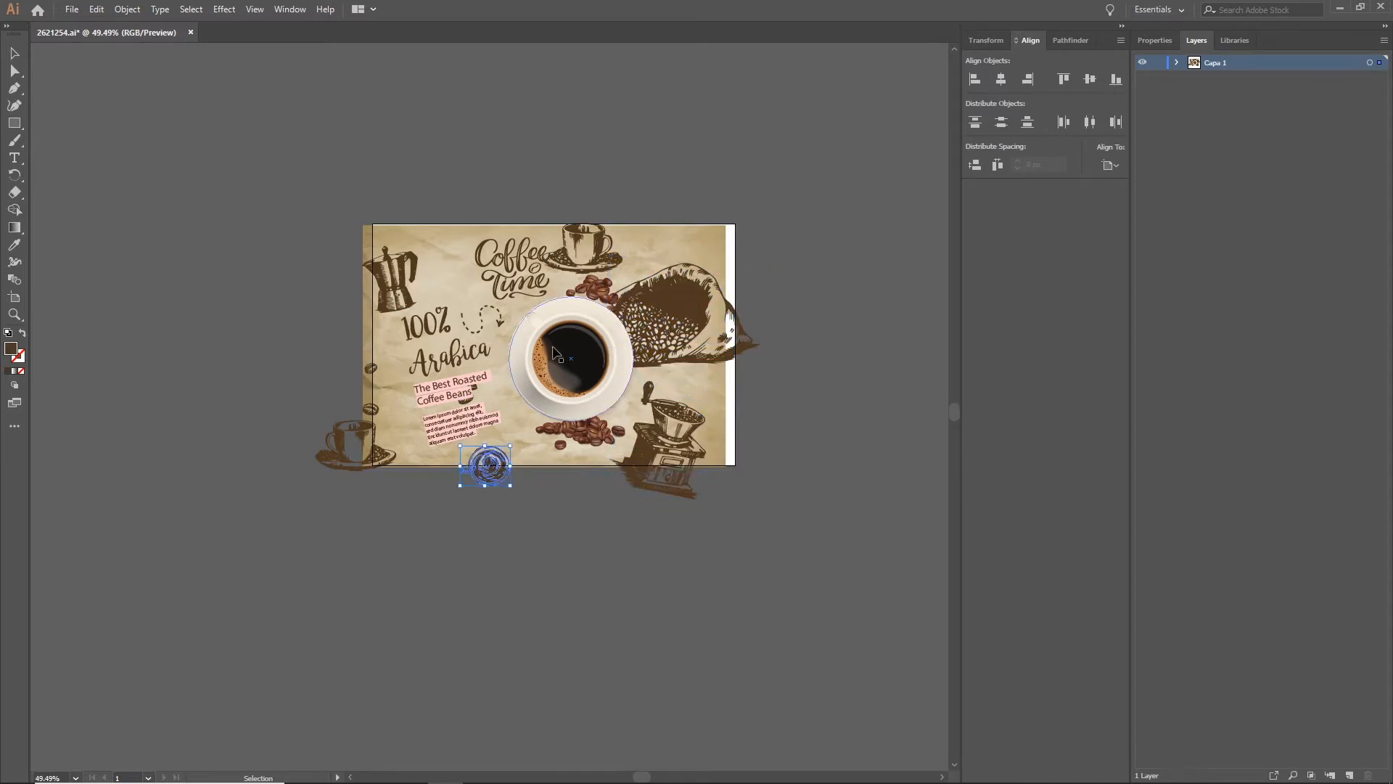
pyautogui.click(583, 261)
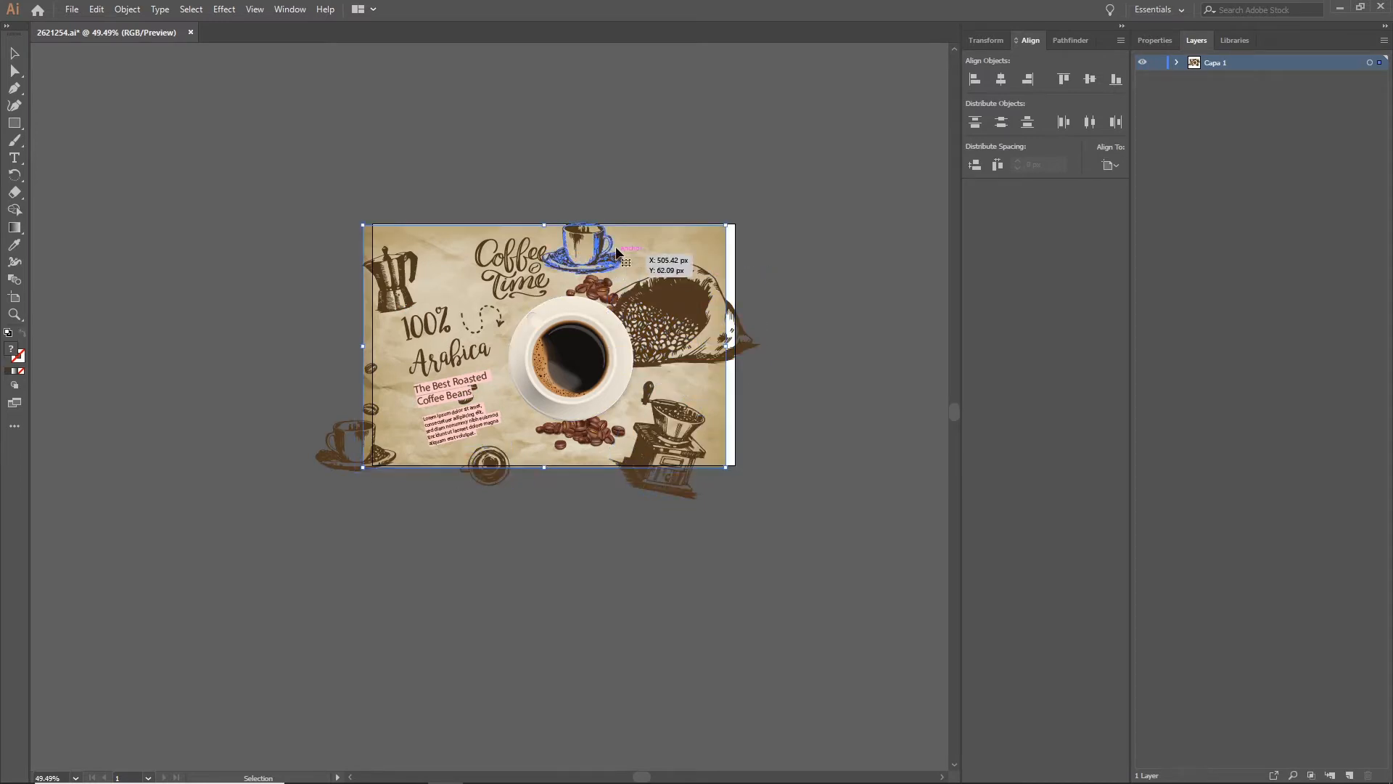
# Step: Create a new 1920 x 1080 px document and dismiss the update notice
pyautogui.click(539, 159)
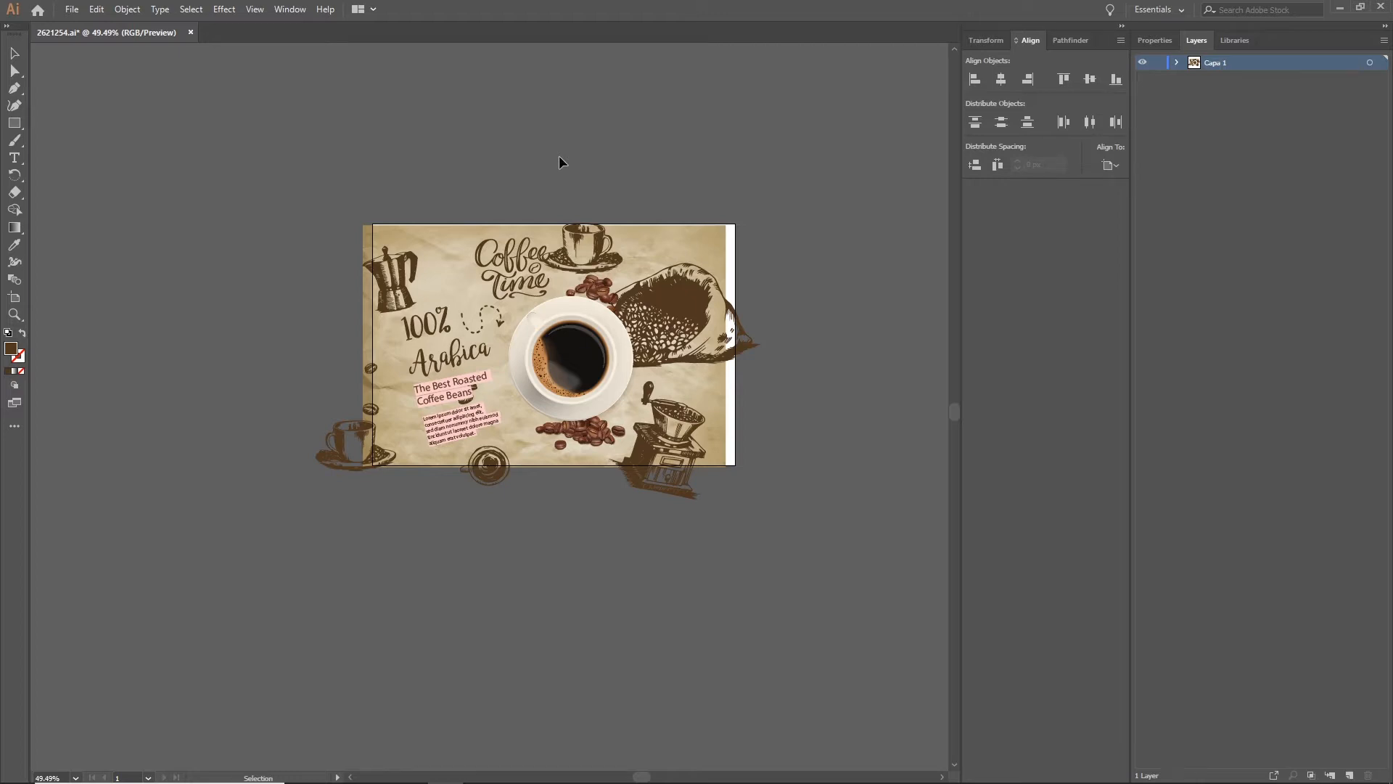
pyautogui.hotkey('ctrl', 'n')
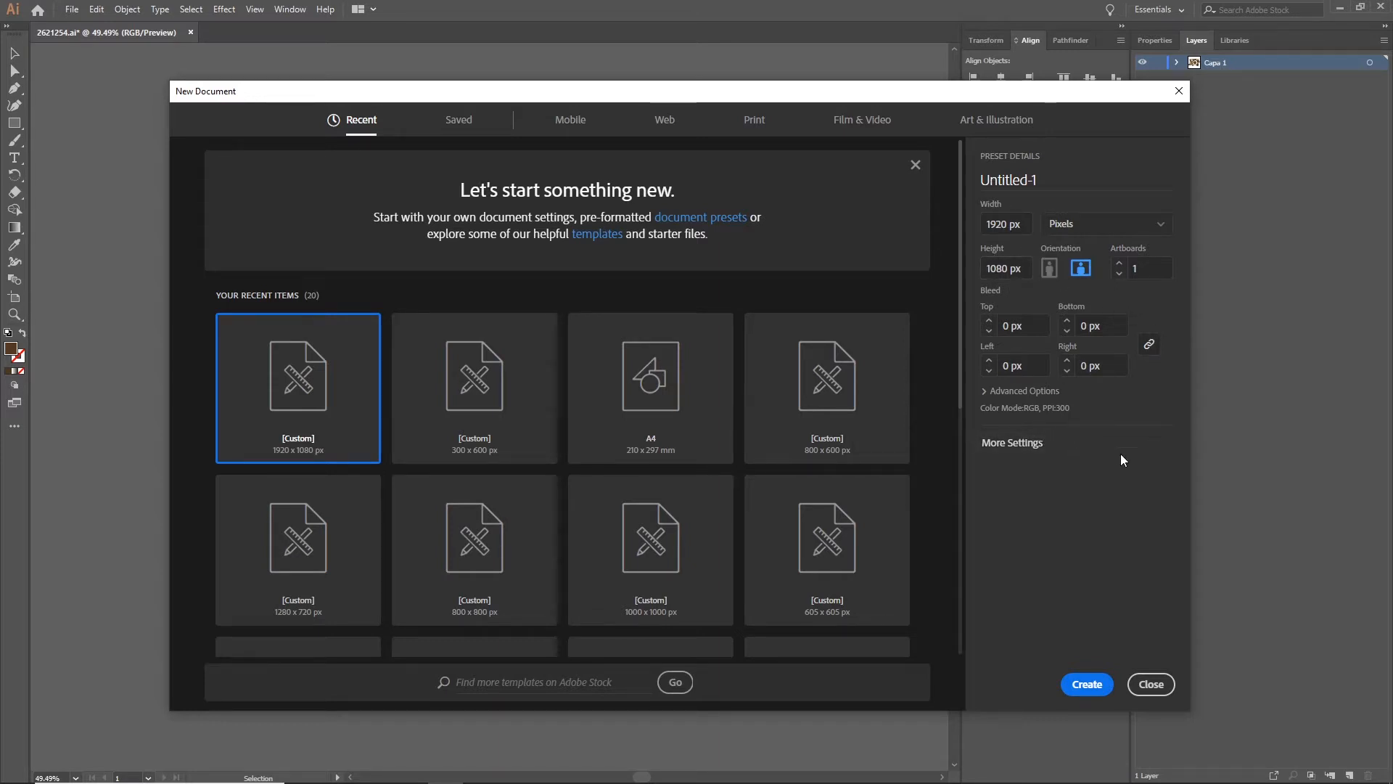
pyautogui.click(1088, 685)
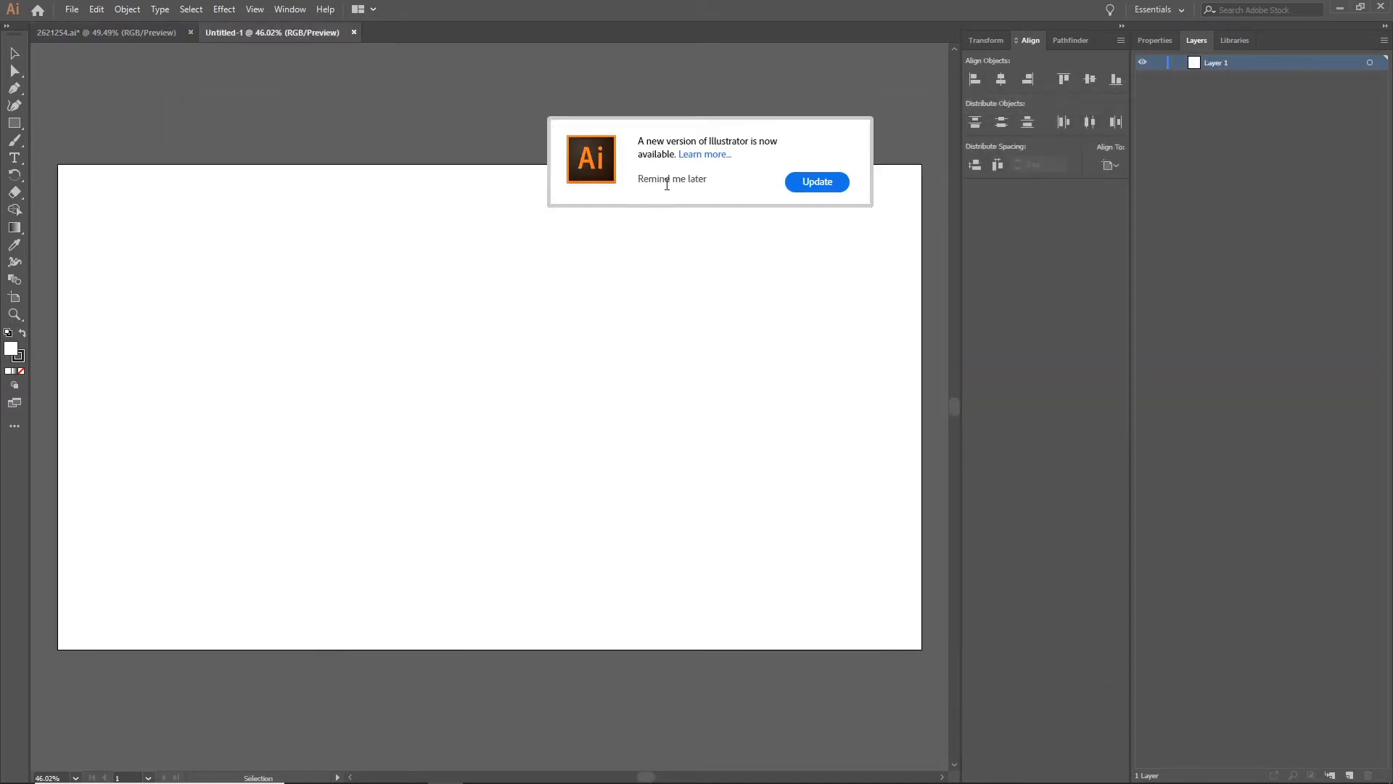
pyautogui.click(667, 182)
# Step: Unlock the paper texture group in layer Capa 1 of 2621254.ai and nudge the paper slightly down and right
pyautogui.click(119, 35)
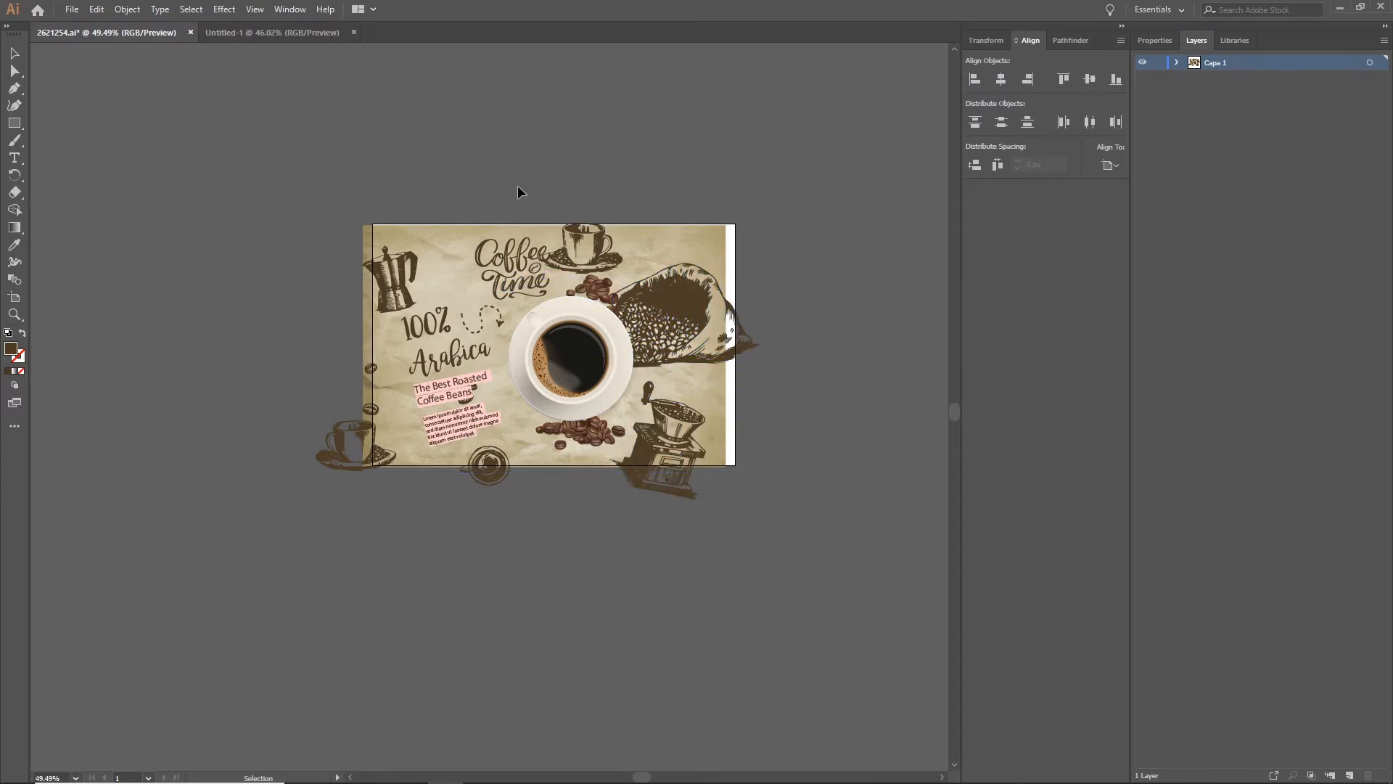
pyautogui.hotkey('ctrl', 'a')
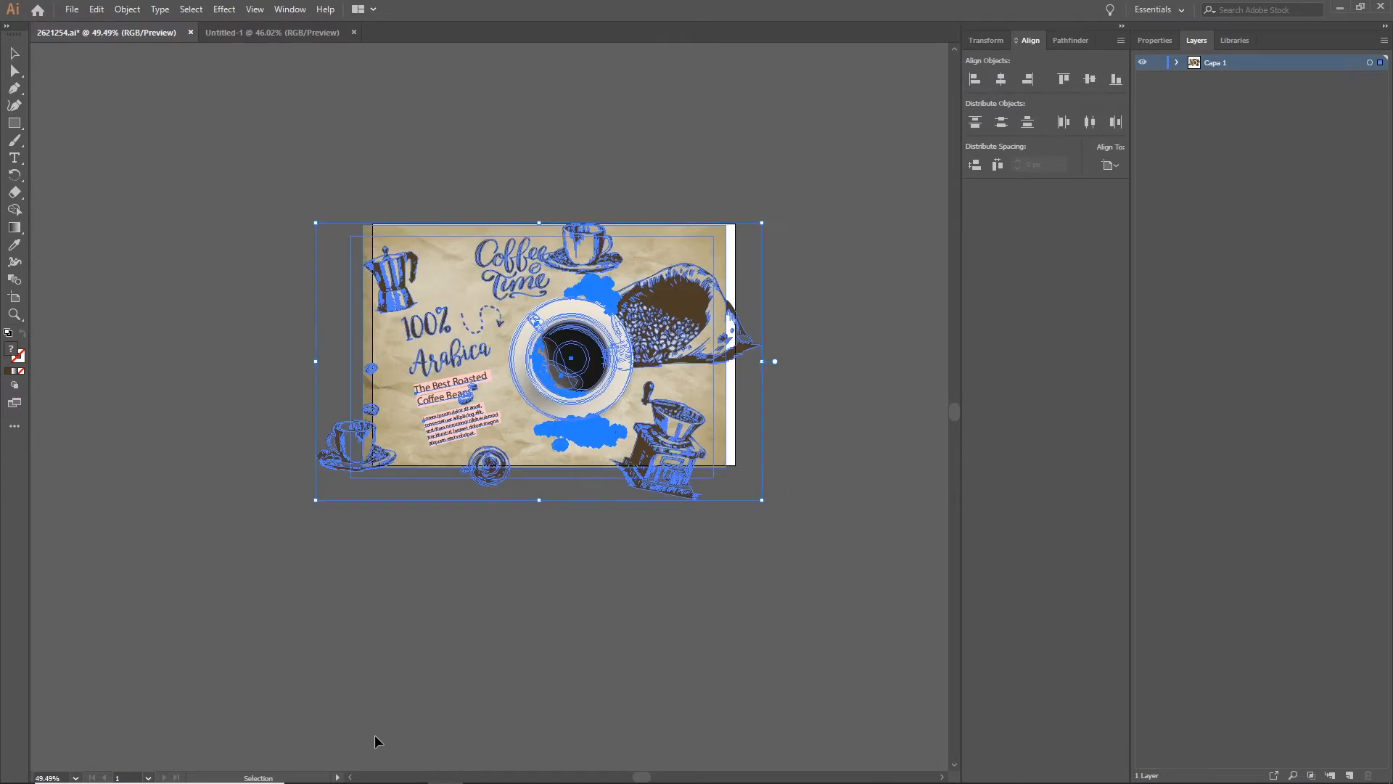
pyautogui.click(481, 620)
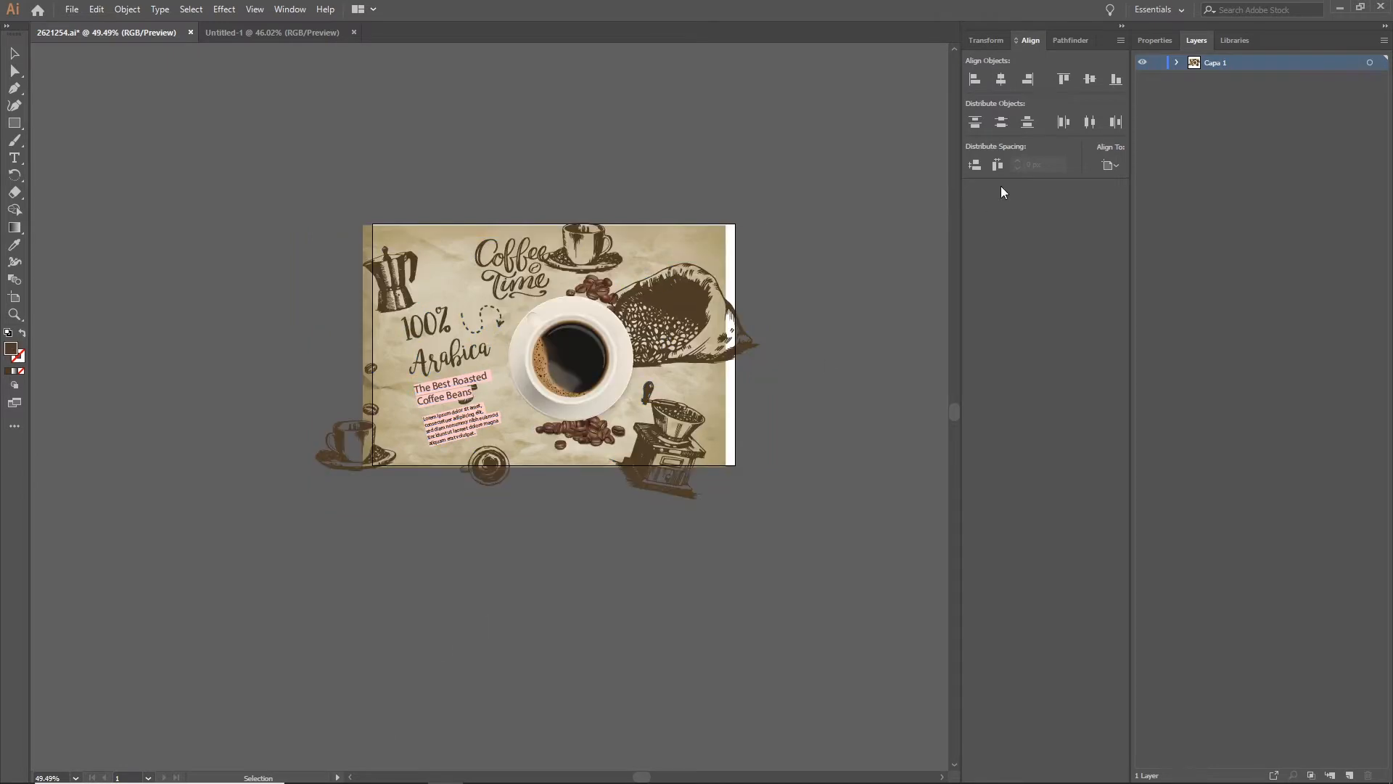
pyautogui.click(1176, 62)
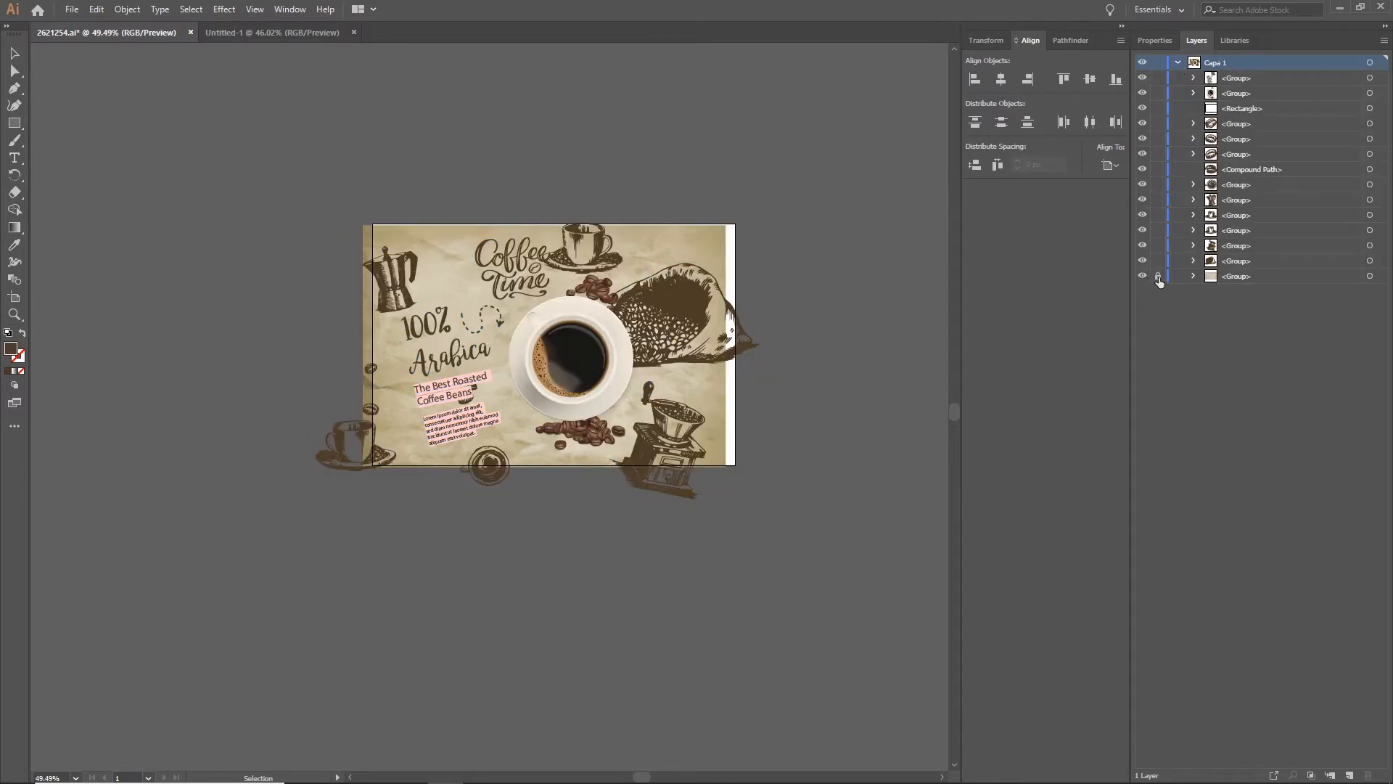
pyautogui.click(1180, 64)
pyautogui.moveTo(723, 394); pyautogui.dragTo(727, 398)
# Step: Copy all of the coffee artwork, including the paper texture, into the new document
pyautogui.click(790, 192)
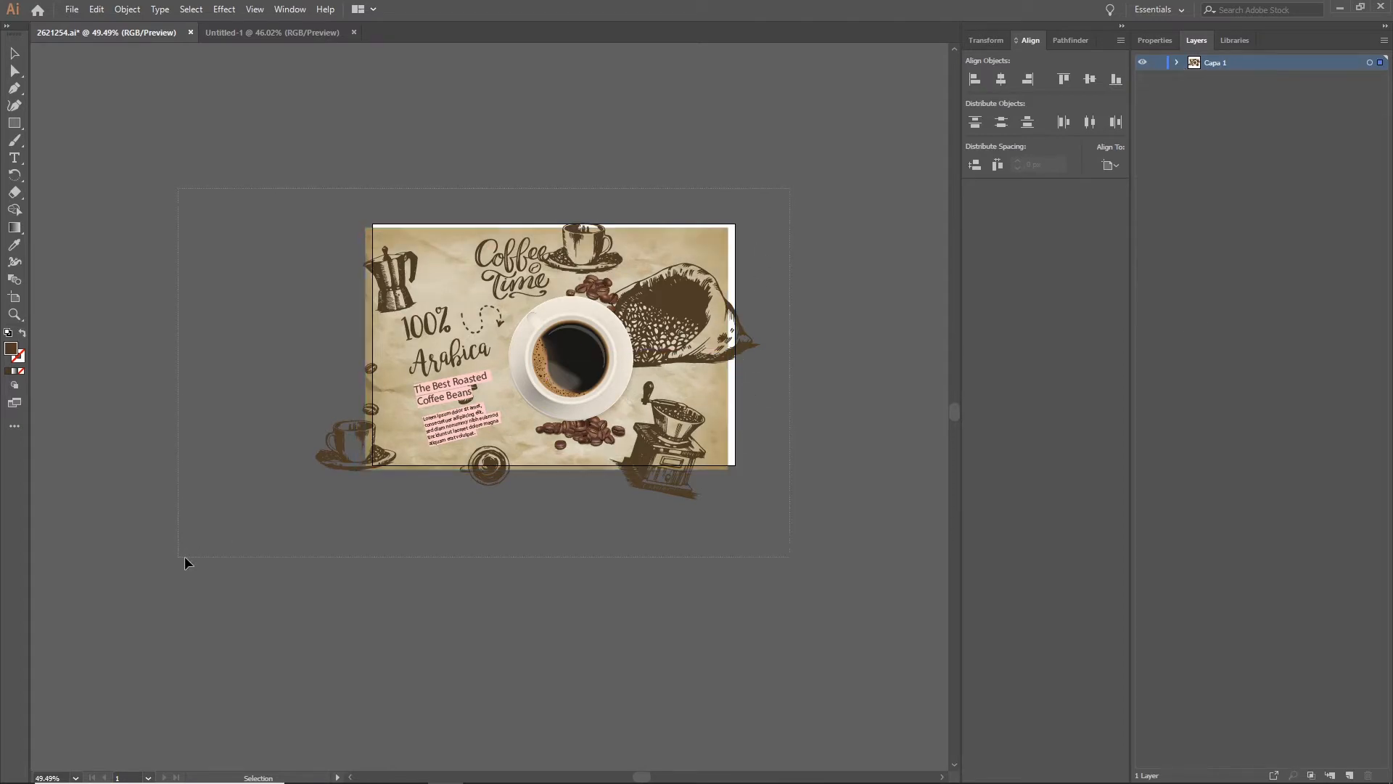
pyautogui.moveTo(185, 556); pyautogui.dragTo(185, 556)
pyautogui.moveTo(563, 284); pyautogui.dragTo(500, 390)
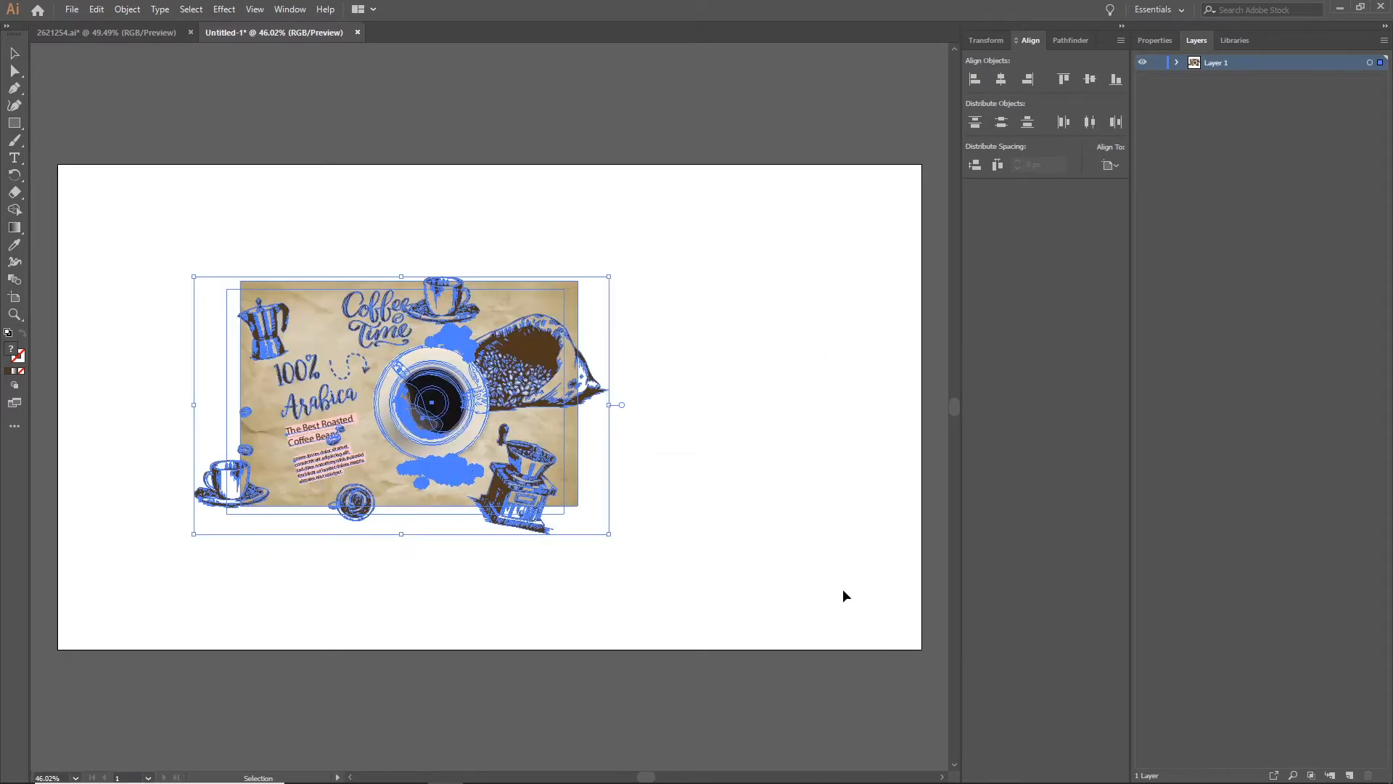
pyautogui.click(716, 504)
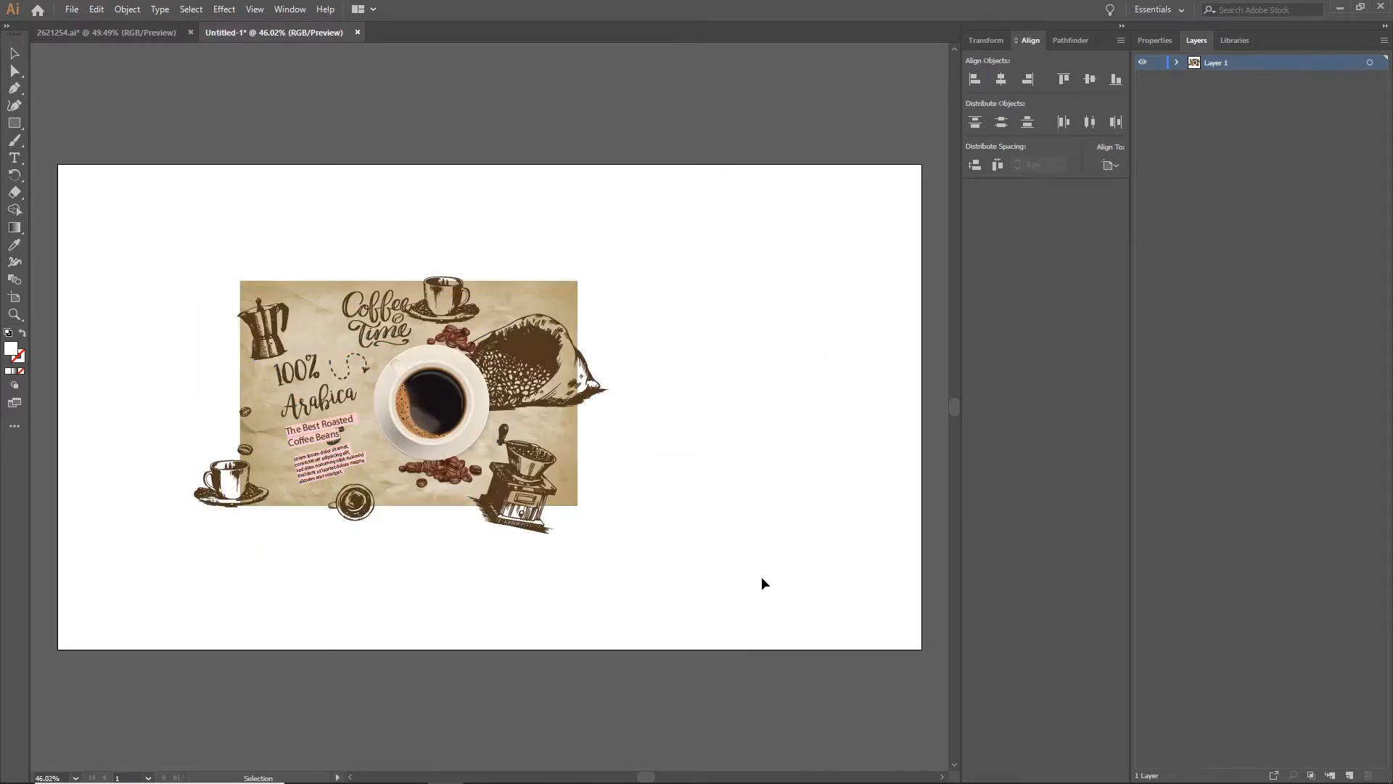
# Step: Delete the realistic coffee cup with its beans and the Coffee Time lettering group
pyautogui.click(434, 412)
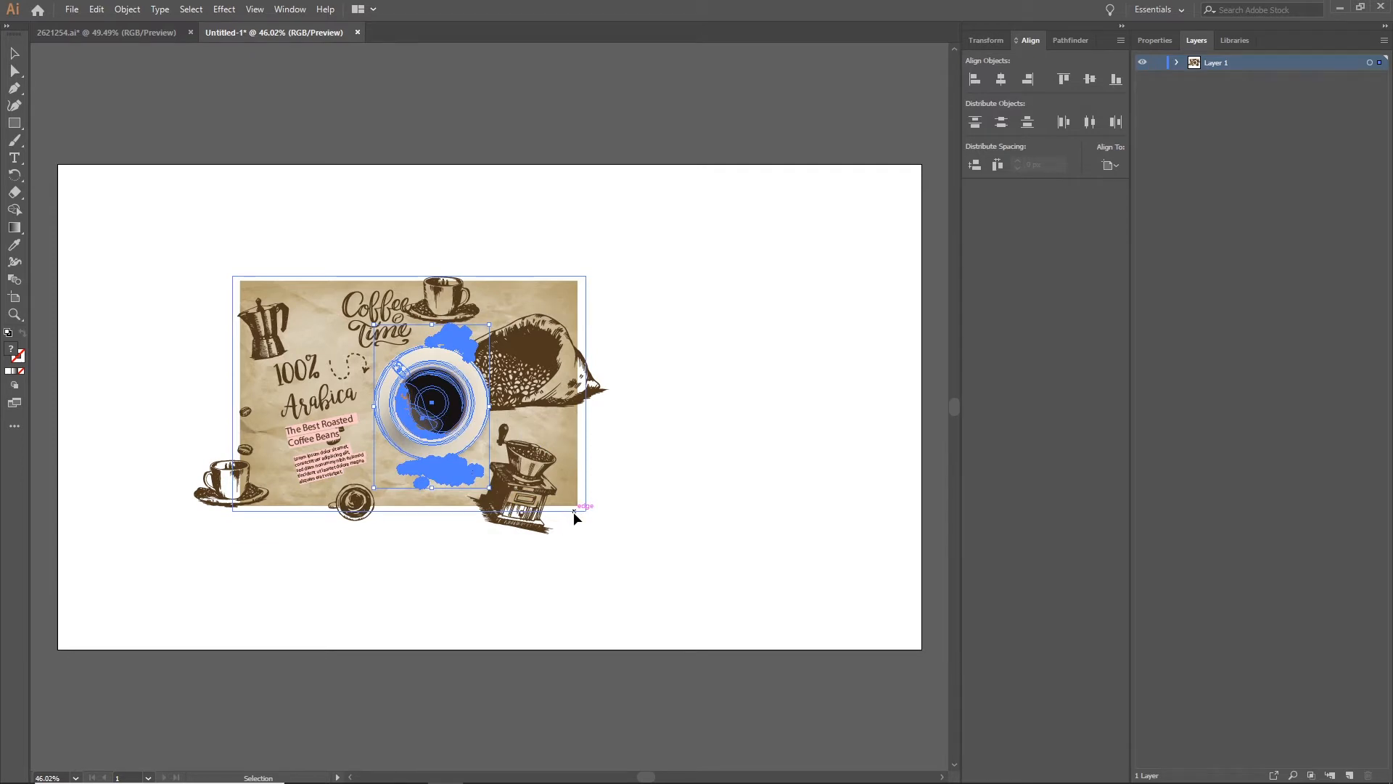
pyautogui.click(707, 477)
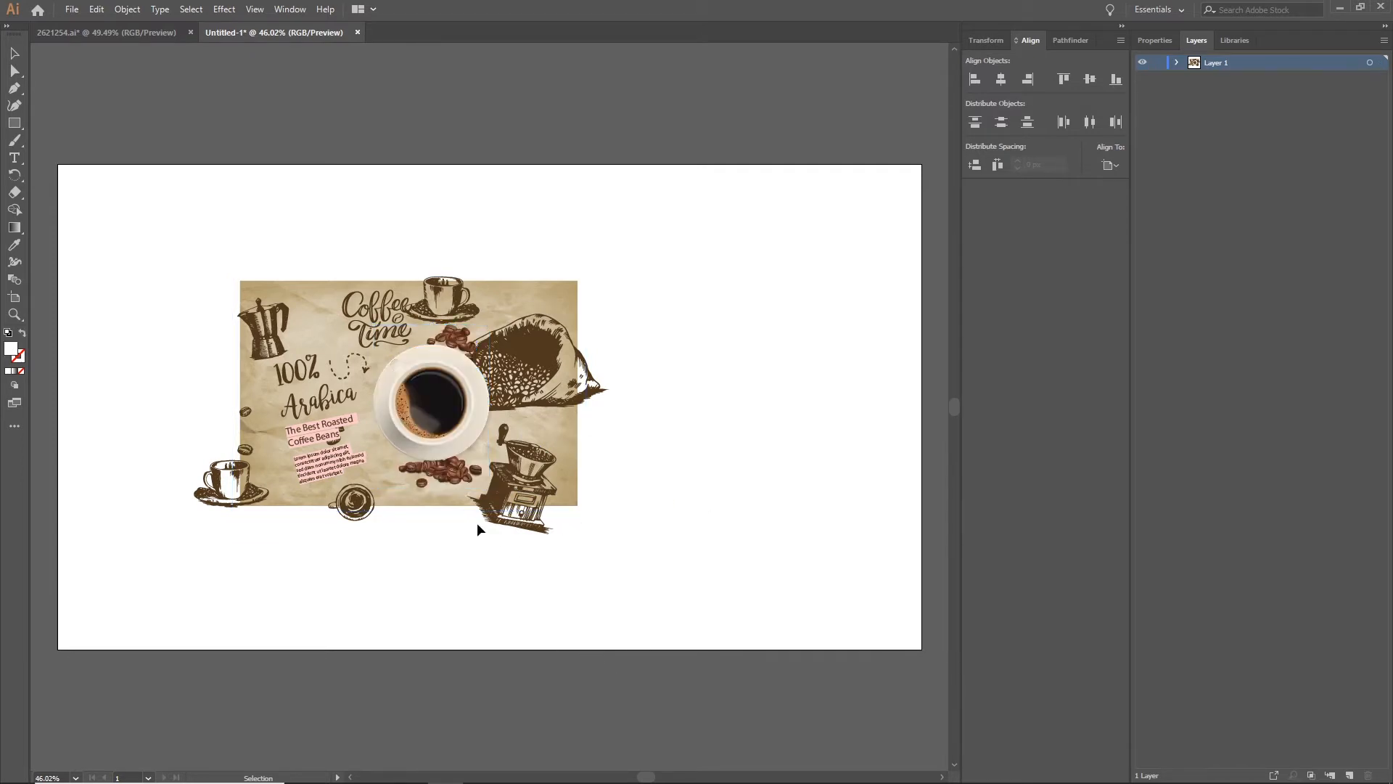
pyautogui.click(417, 415)
pyautogui.press('Delete')
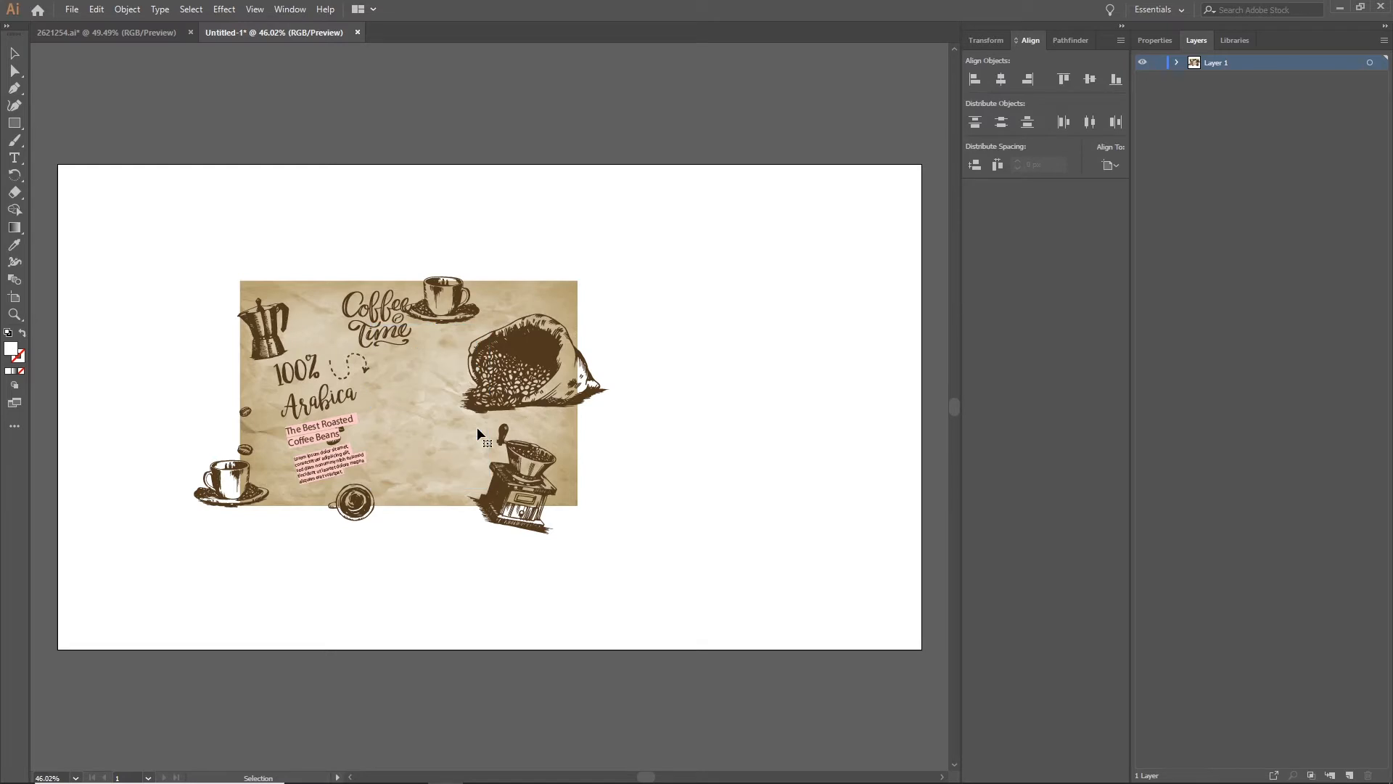
pyautogui.click(395, 476)
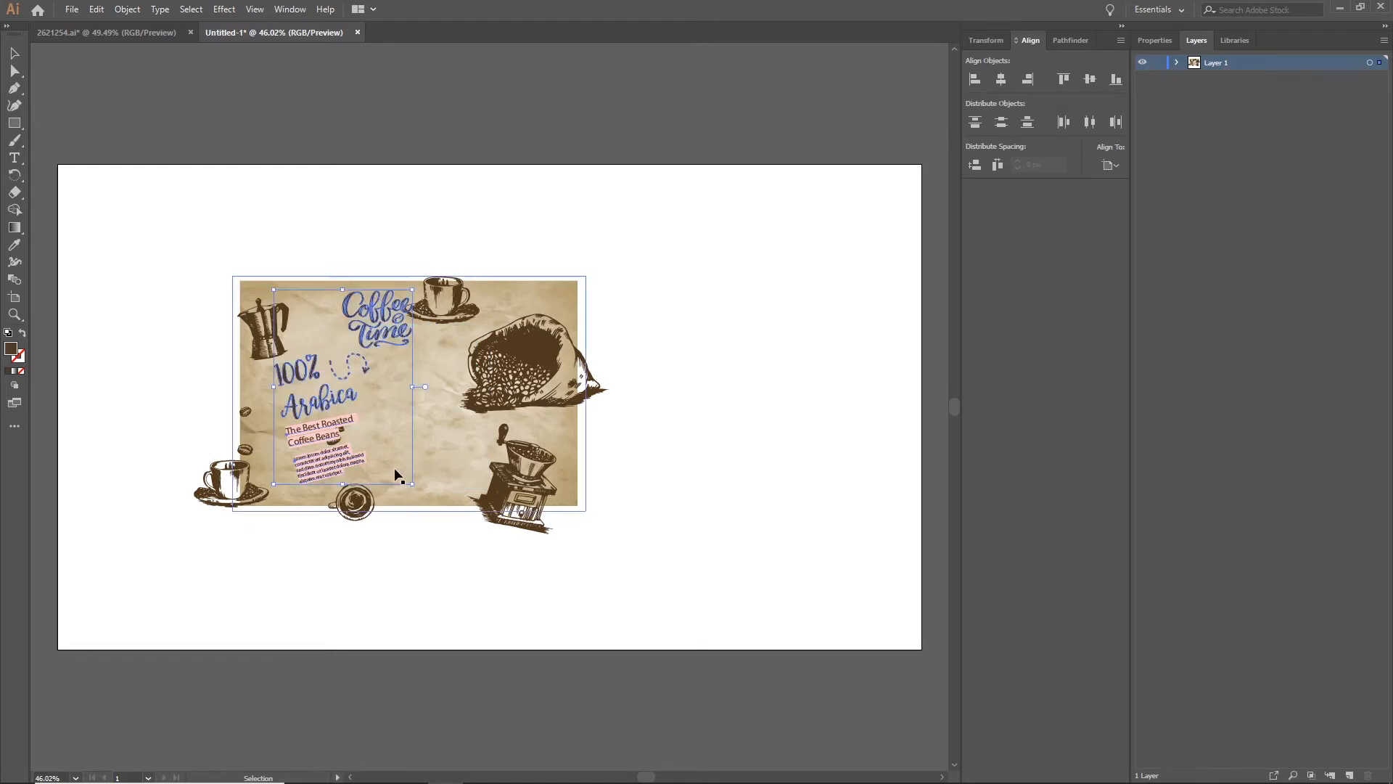
pyautogui.press('Delete')
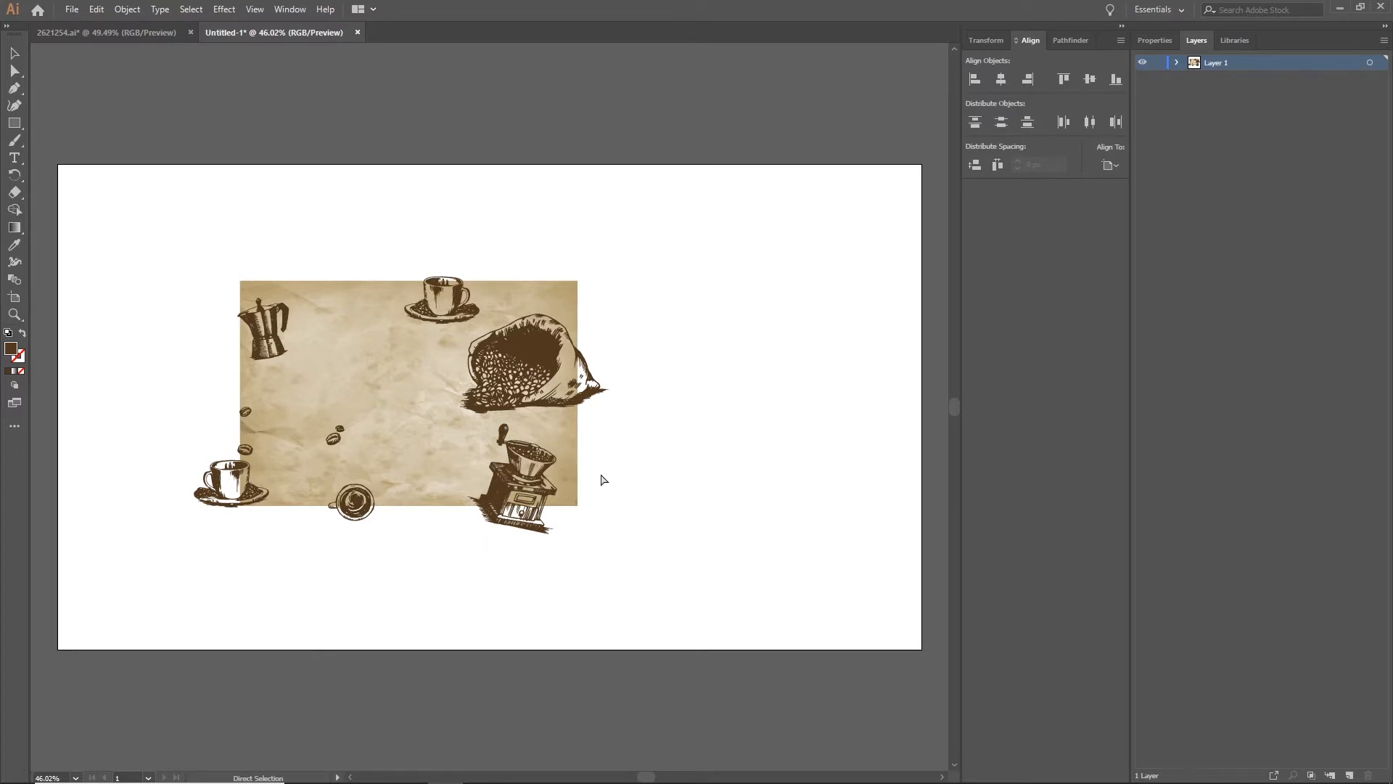
# Step: Enlarge the paper texture proportionally to about 2073 x 1377 px and position it to cover the whole artboard
pyautogui.hscroll(1, 597, 480)
pyautogui.scroll(-1, 593, 480)
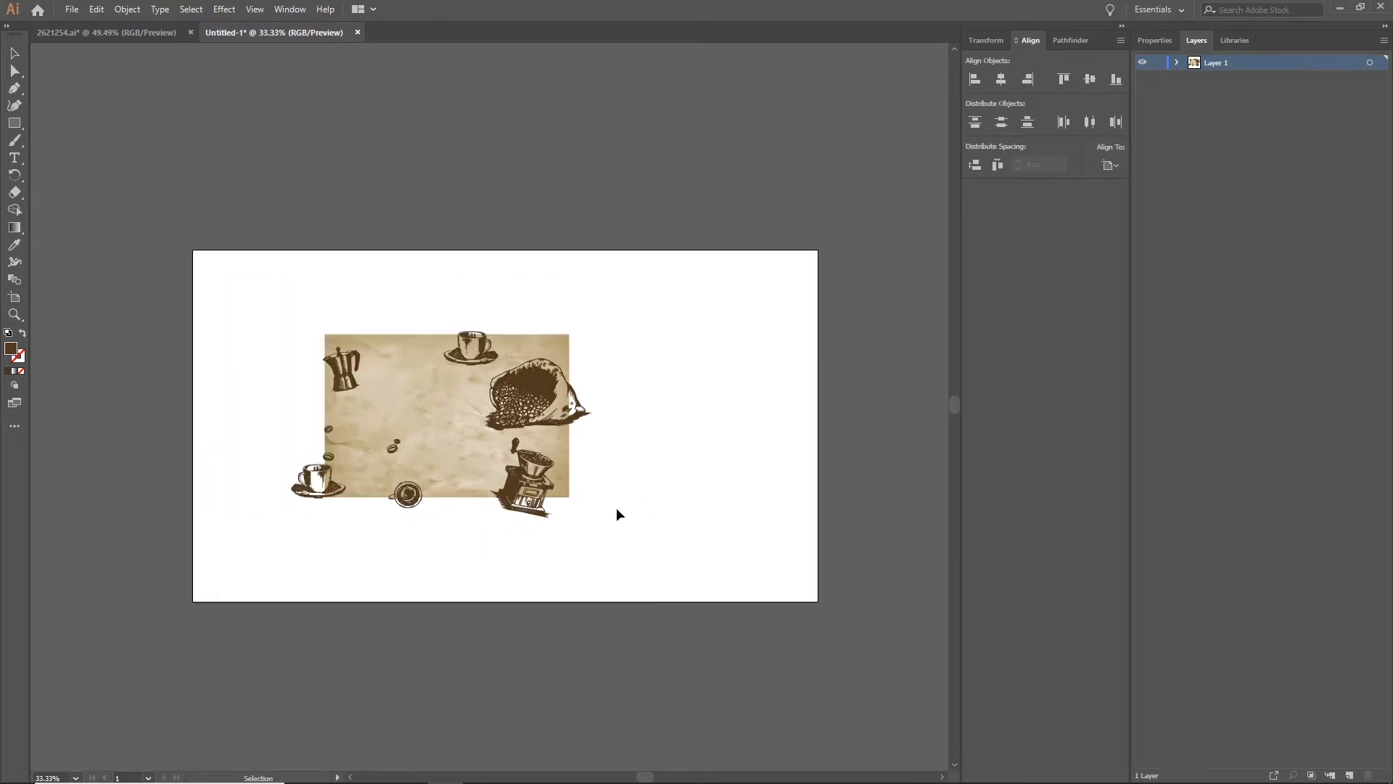
pyautogui.click(568, 468)
pyautogui.moveTo(427, 433); pyautogui.dragTo(458, 461)
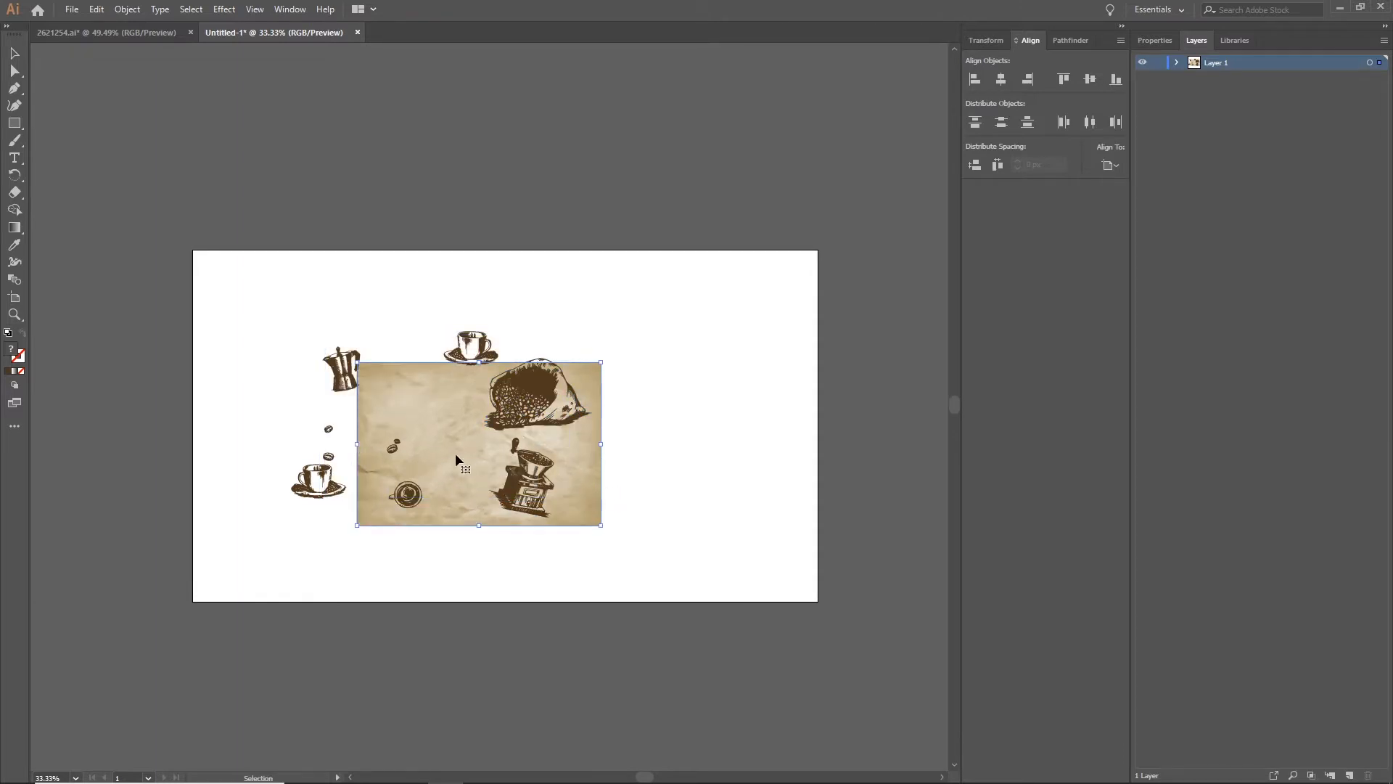
pyautogui.moveTo(601, 362); pyautogui.dragTo(848, 245)
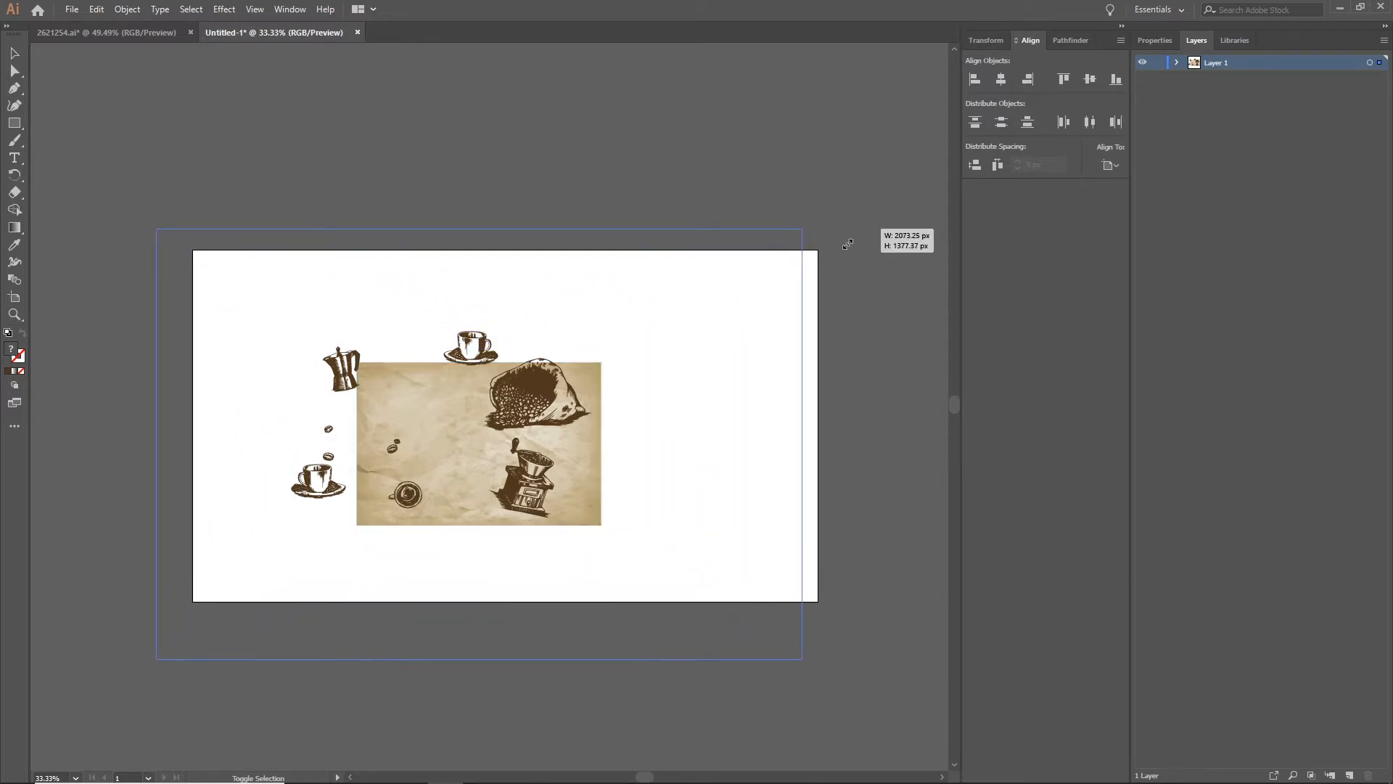
pyautogui.moveTo(795, 353); pyautogui.dragTo(794, 351)
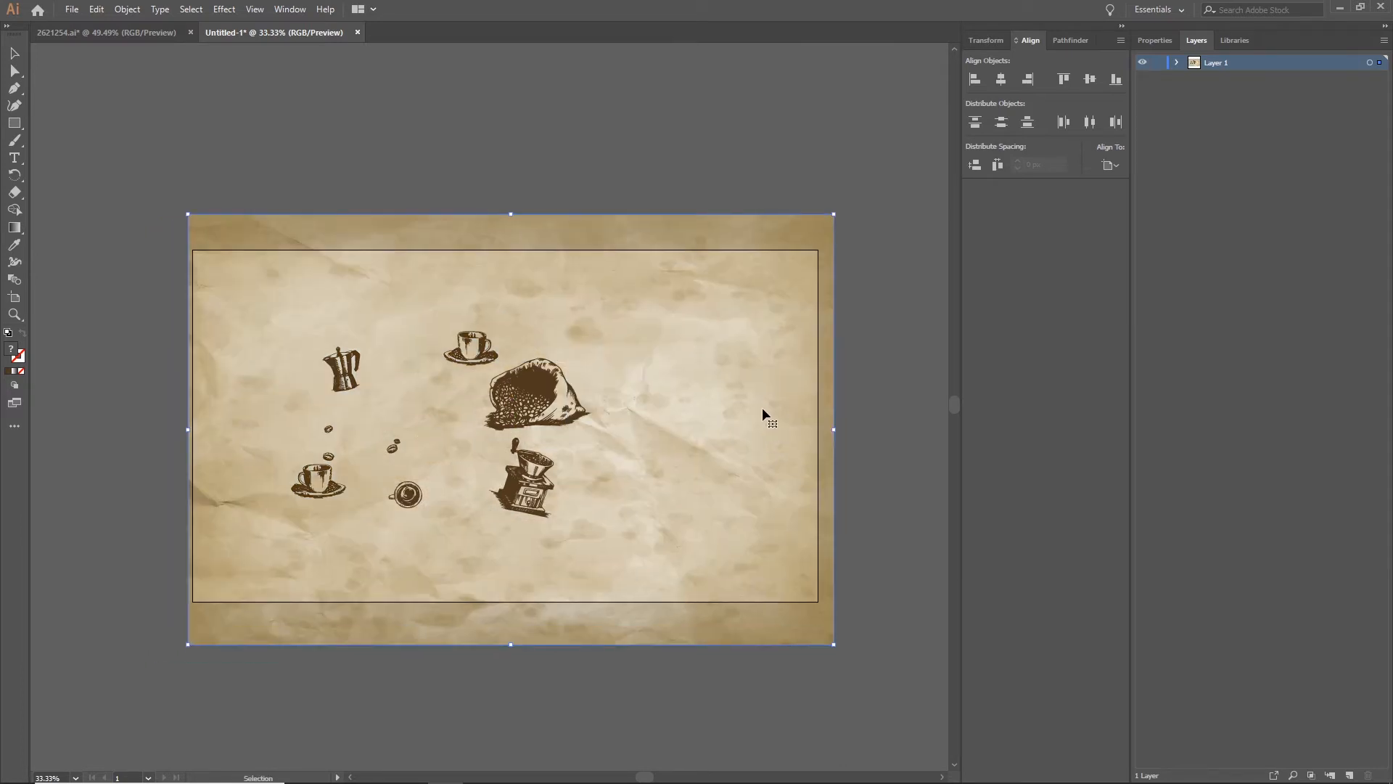
pyautogui.click(615, 186)
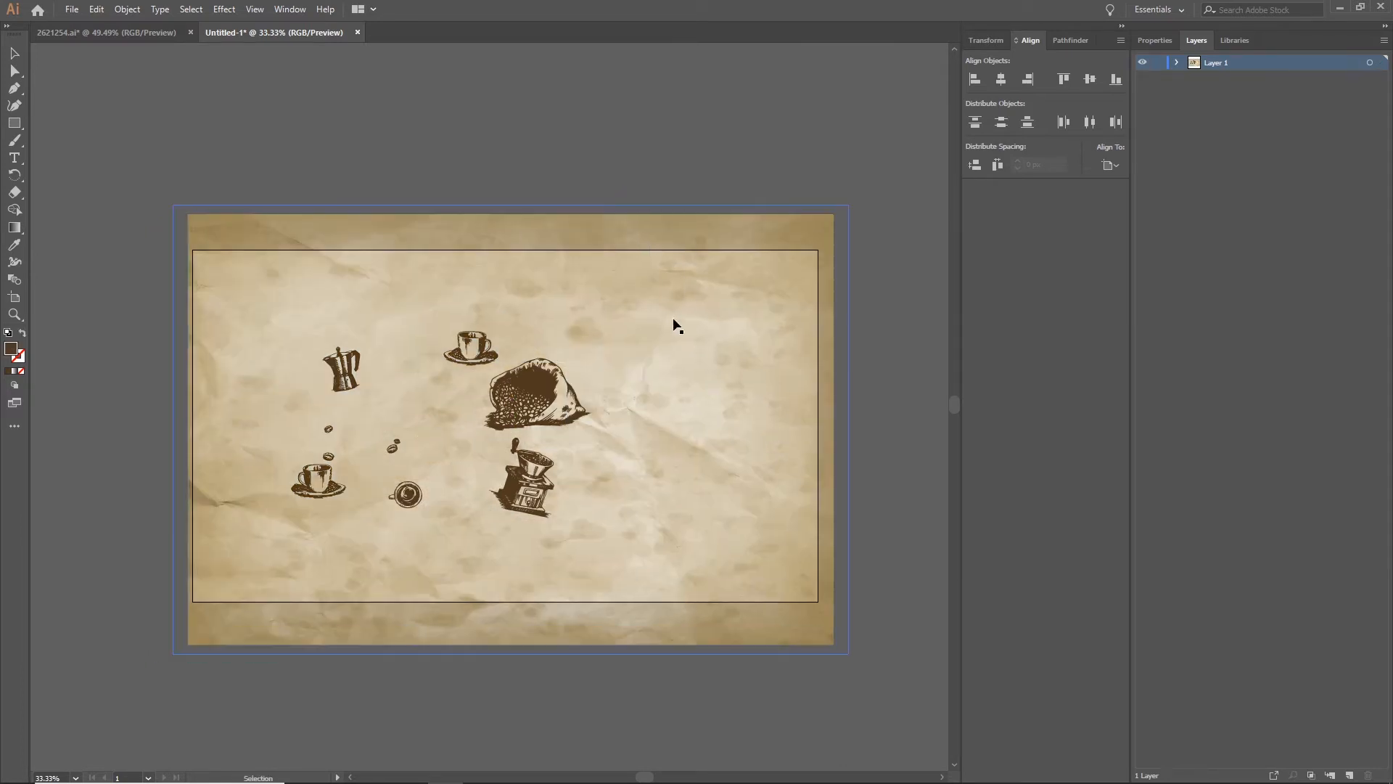
# Step: Select the upper cup, coffee sack and grinder drawings one after another to check that each is a separate object
pyautogui.press('a')
pyautogui.hscroll(-1, 600, 399)
pyautogui.press('v')
pyautogui.scroll(1, 599, 399)
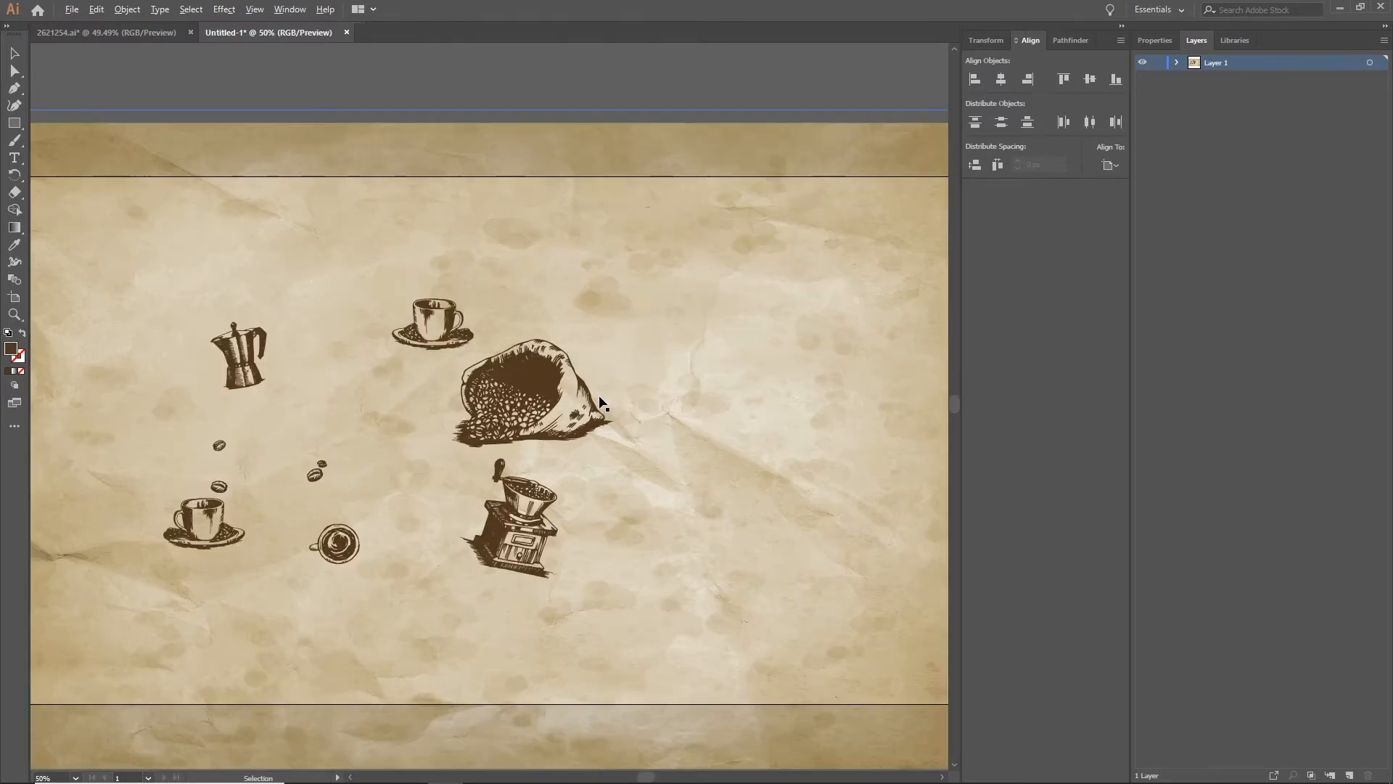
pyautogui.press('space')
pyautogui.moveTo(651, 468); pyautogui.dragTo(692, 462)
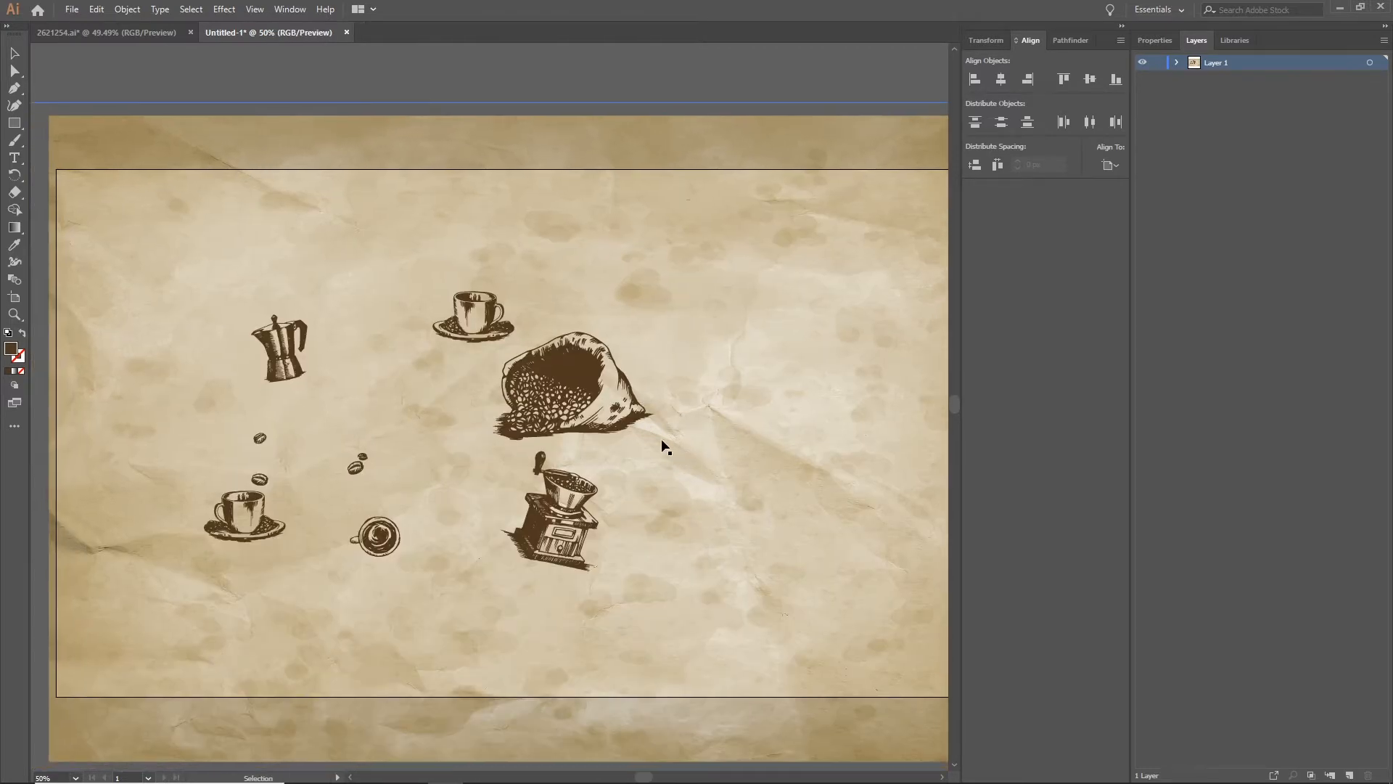
pyautogui.click(14, 53)
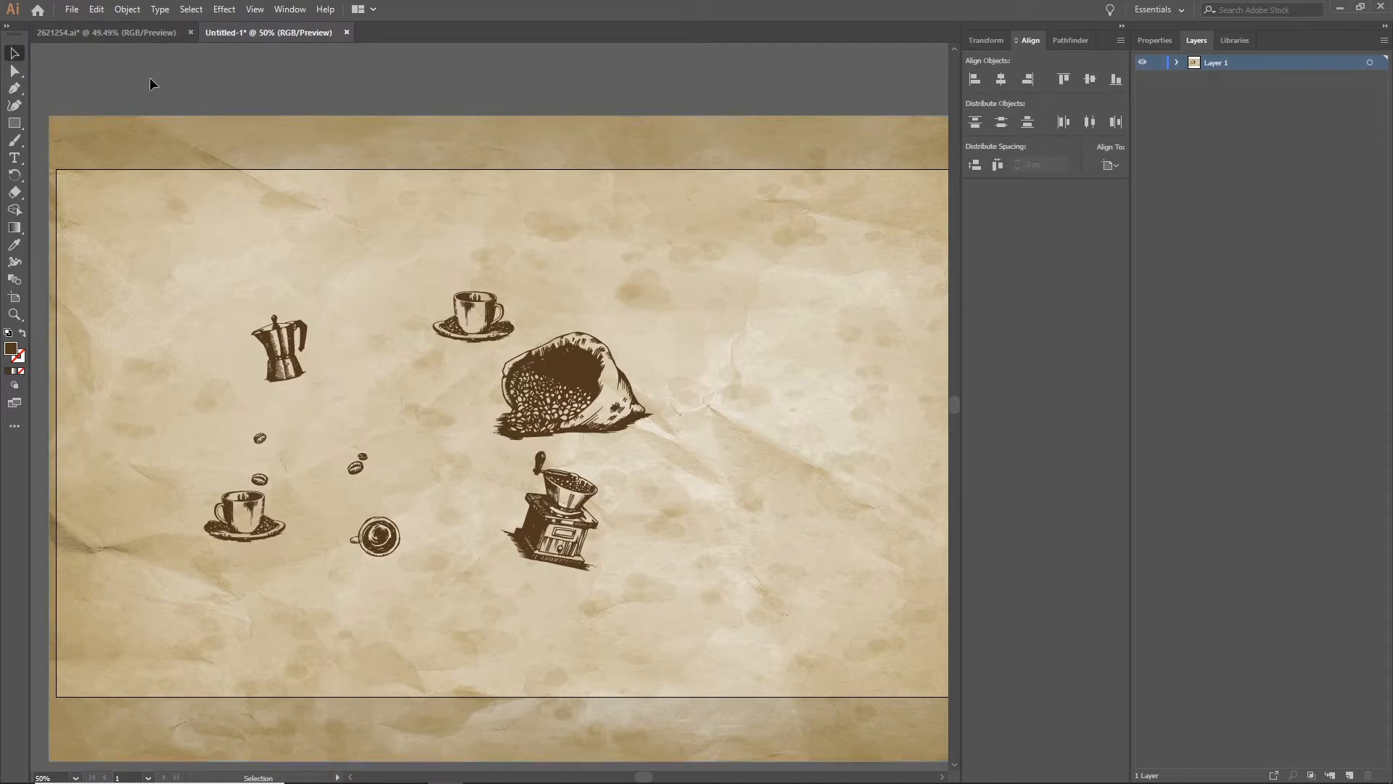
pyautogui.scroll(1, 274, 296)
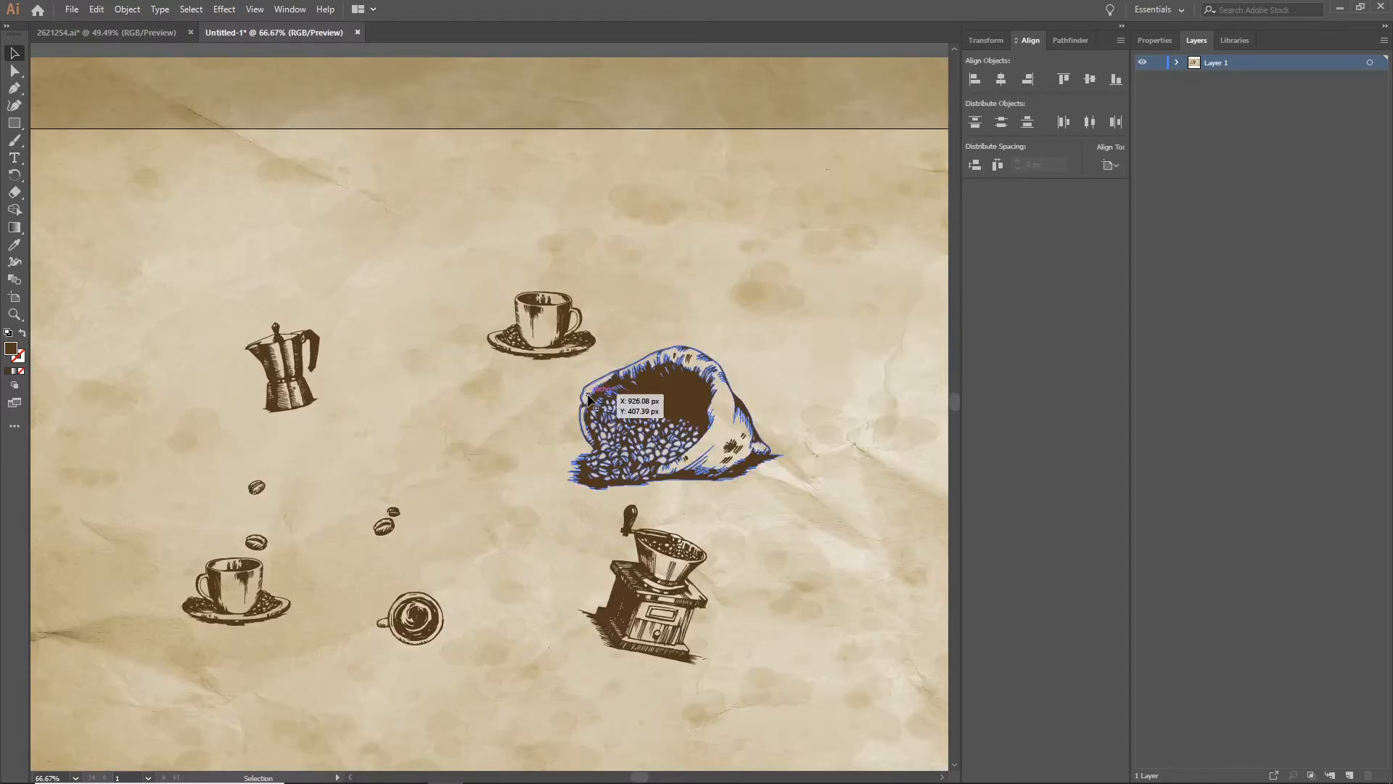
pyautogui.click(530, 329)
pyautogui.click(689, 429)
pyautogui.click(675, 588)
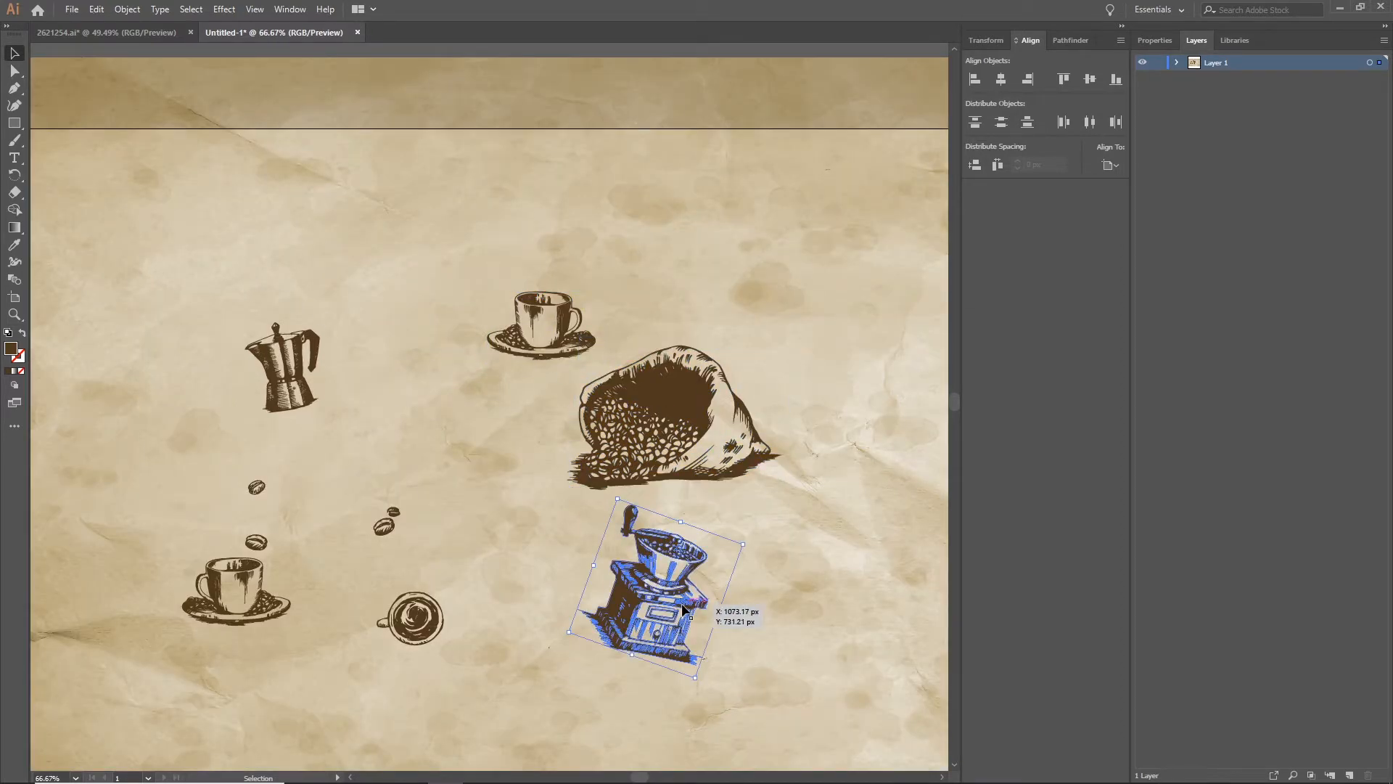
# Step: Delete the moka pot drawing and the lower cup-and-saucer drawing
pyautogui.click(308, 370)
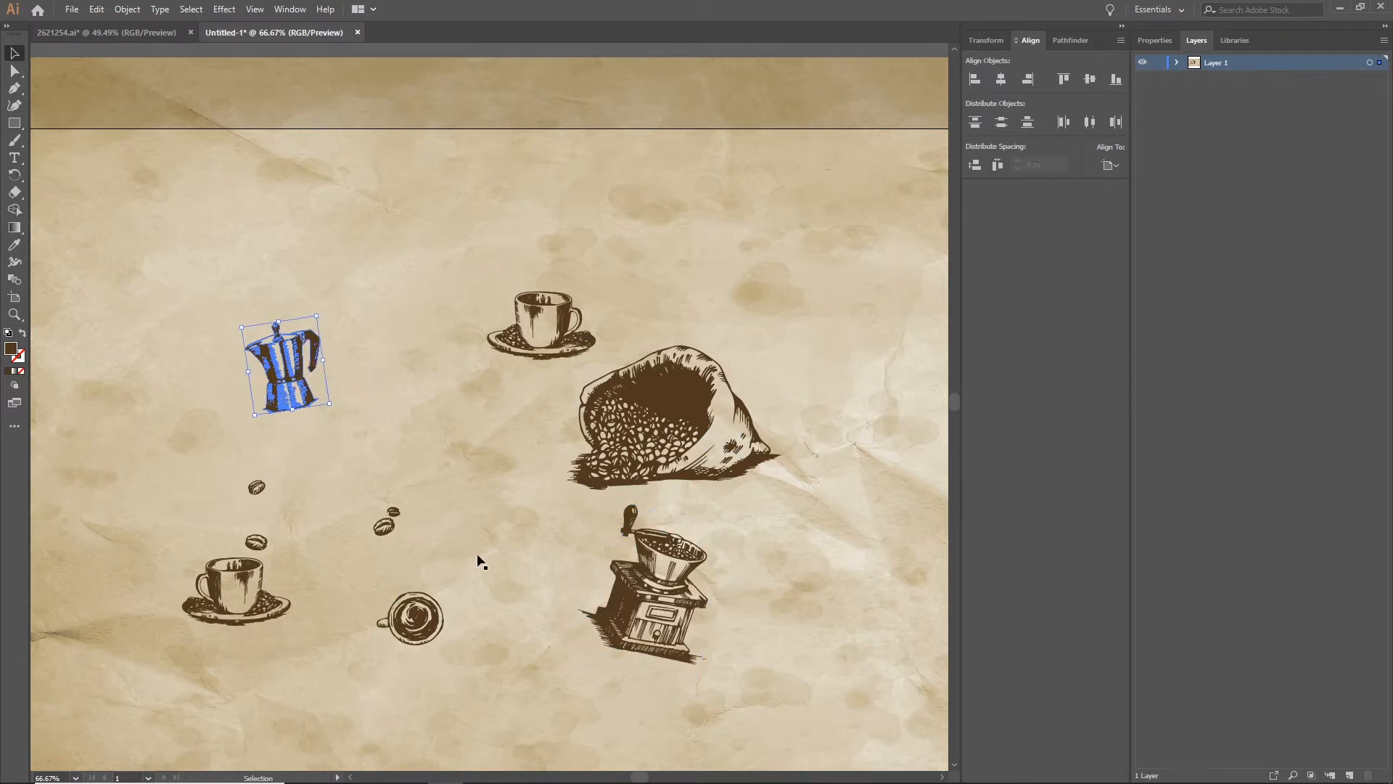
pyautogui.press('Delete')
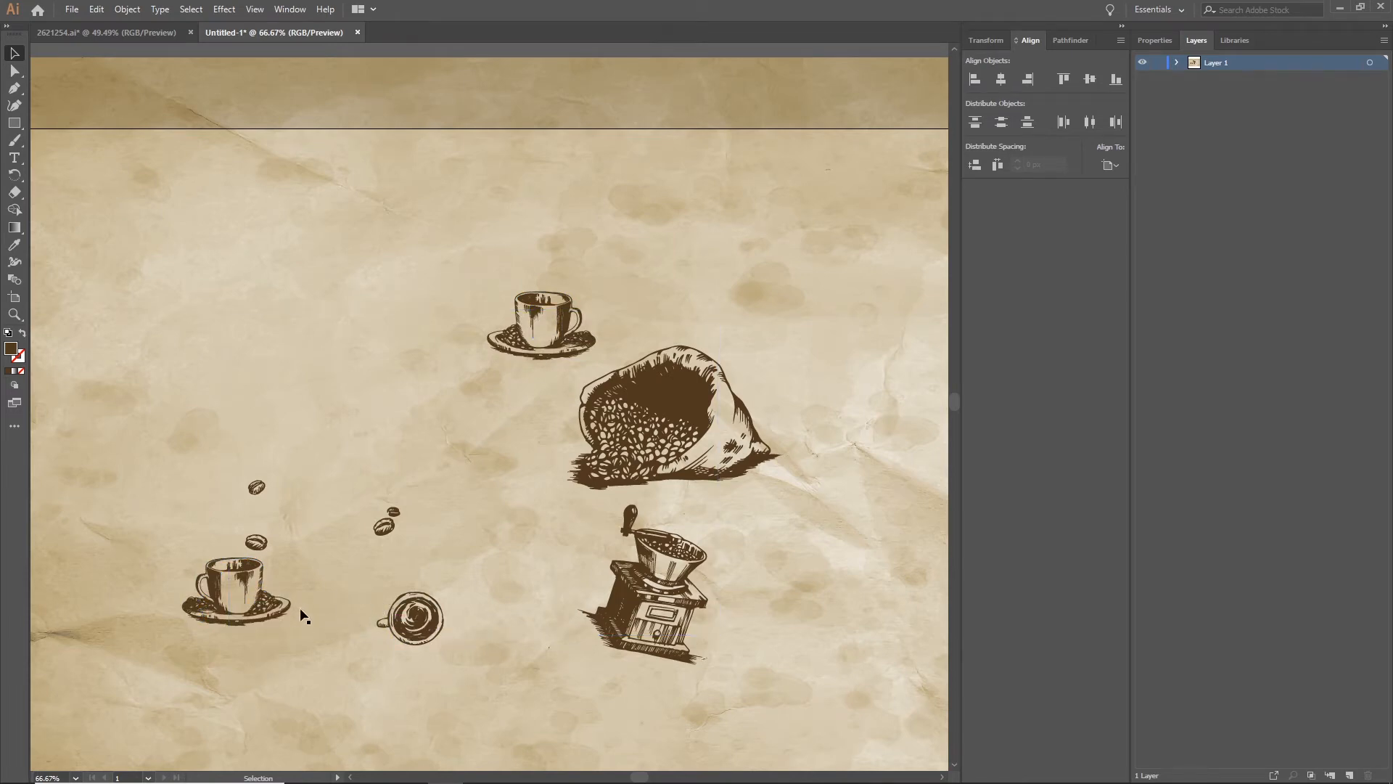
pyautogui.click(247, 602)
pyautogui.click(238, 583)
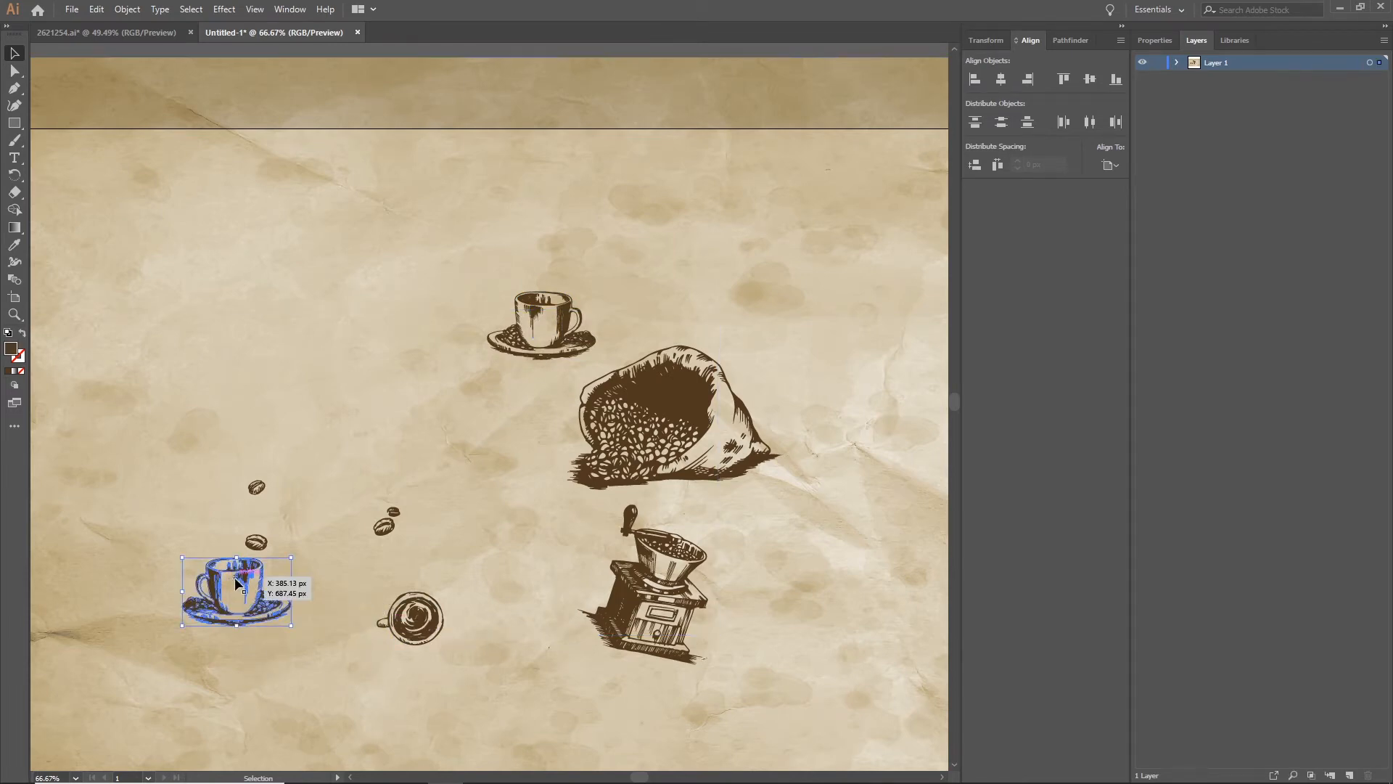
pyautogui.press('Delete')
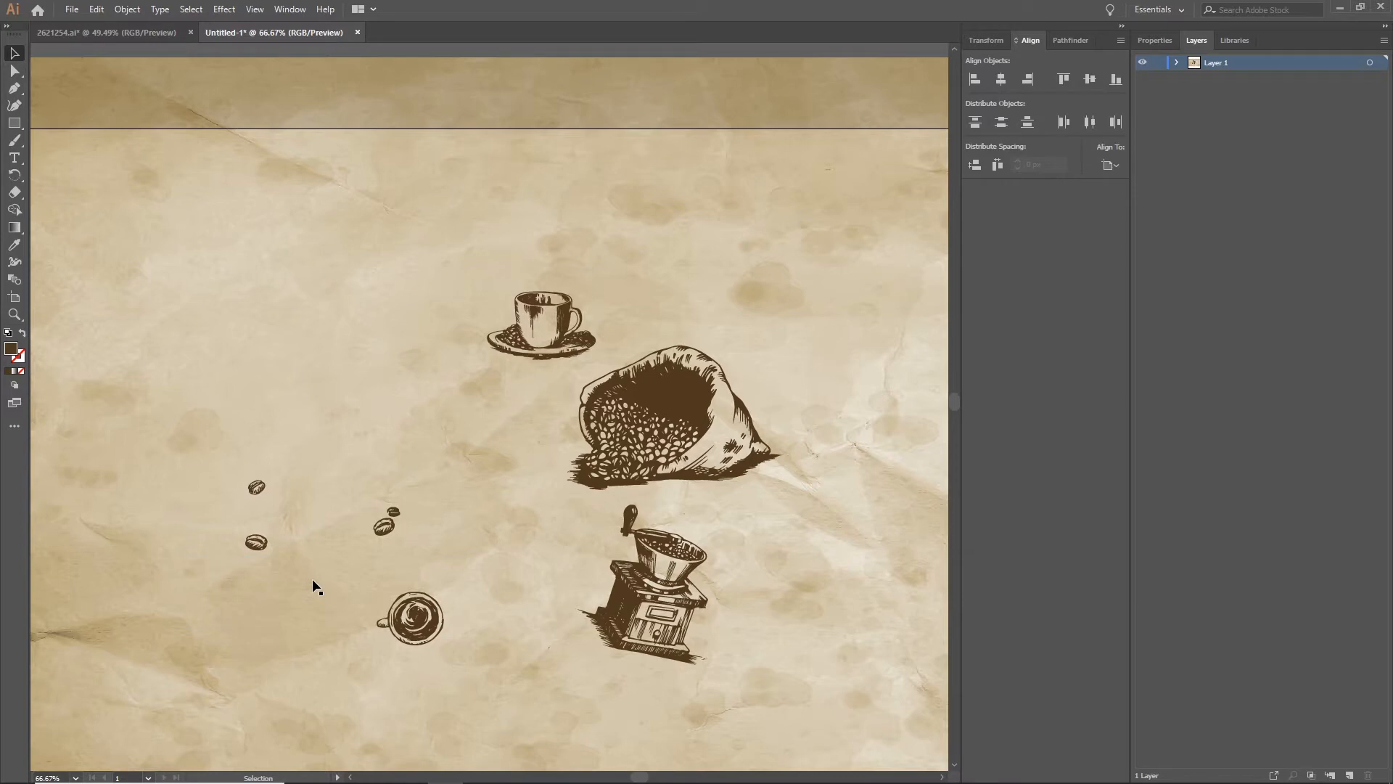
# Step: Delete three loose coffee beans: the pair above the top-view cup and the upper bean to their left
pyautogui.click(249, 546)
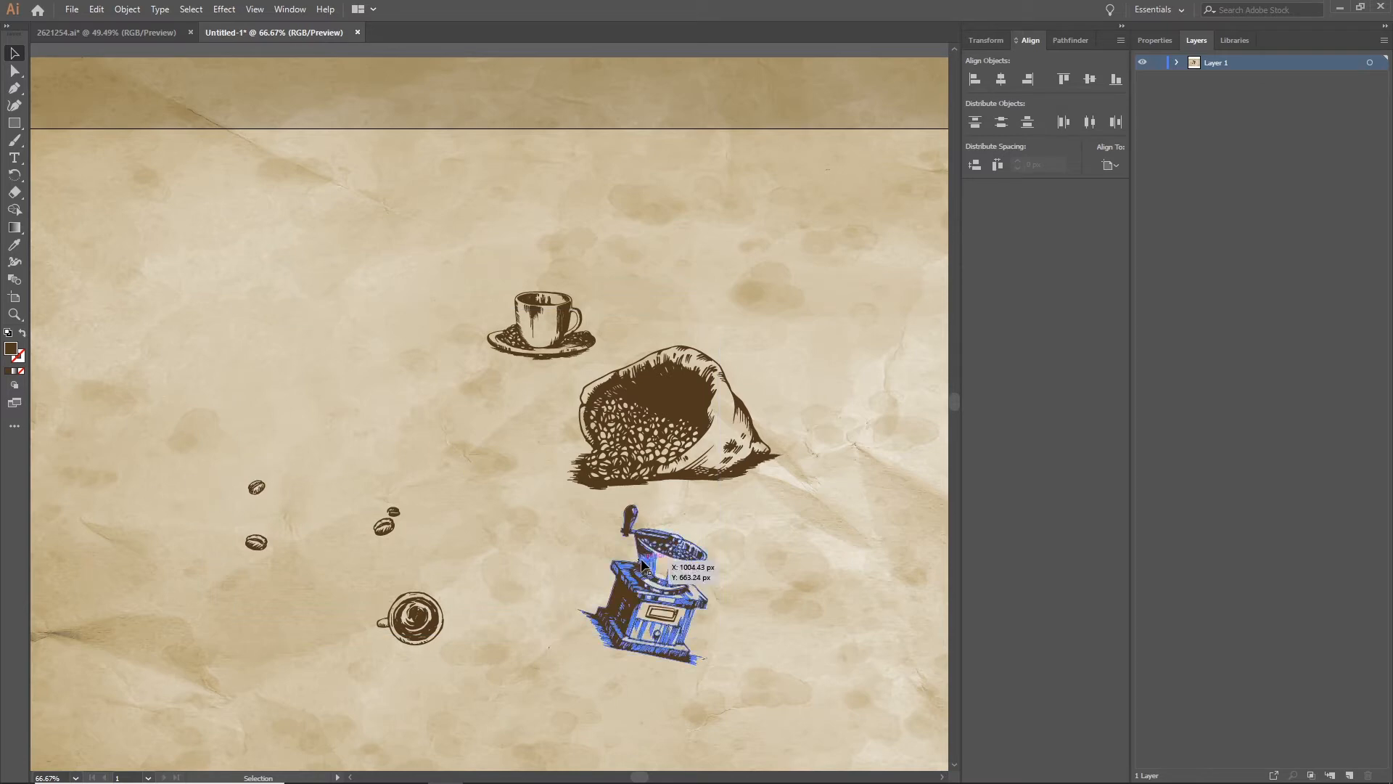
pyautogui.click(384, 526)
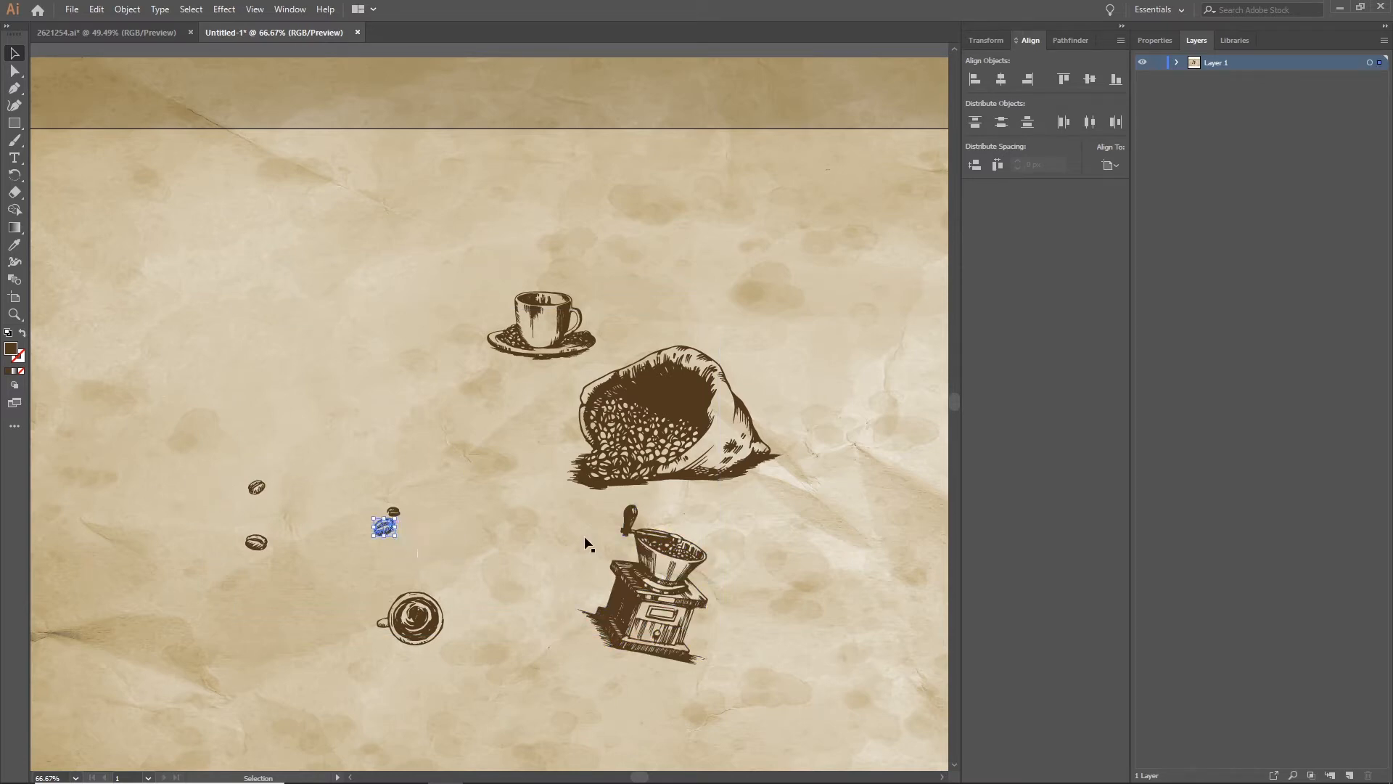
pyautogui.press('Delete')
pyautogui.click(393, 512)
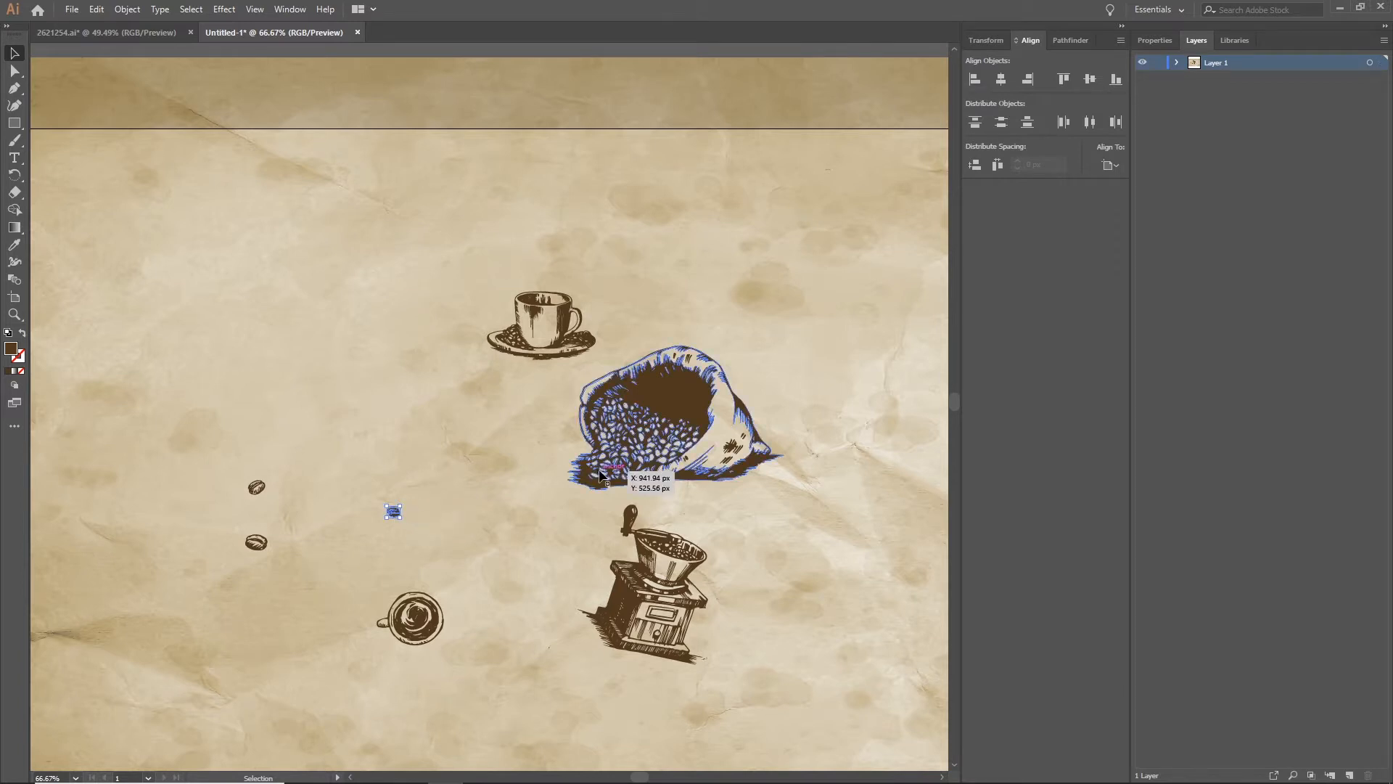
pyautogui.press('Delete')
pyautogui.click(256, 487)
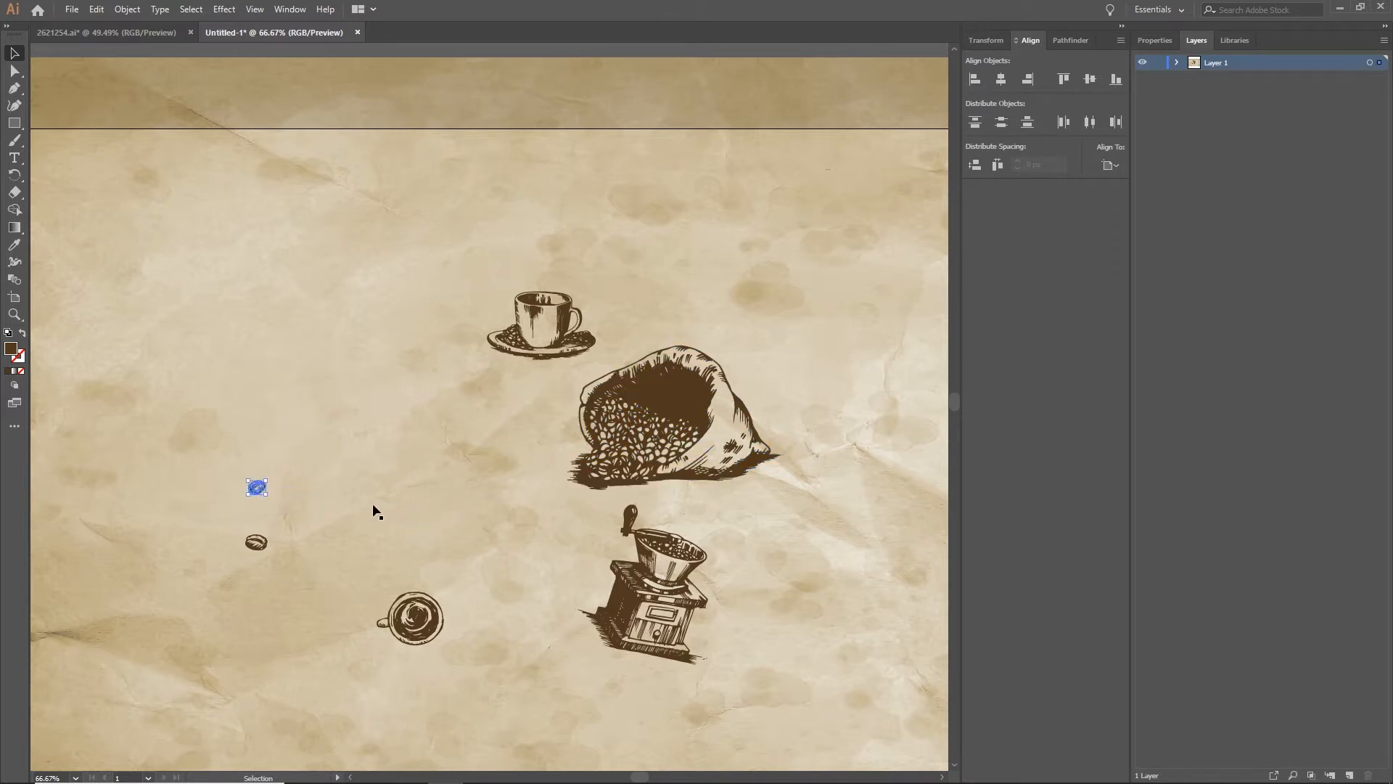
pyautogui.press('Delete')
pyautogui.hscroll(1, 457, 414)
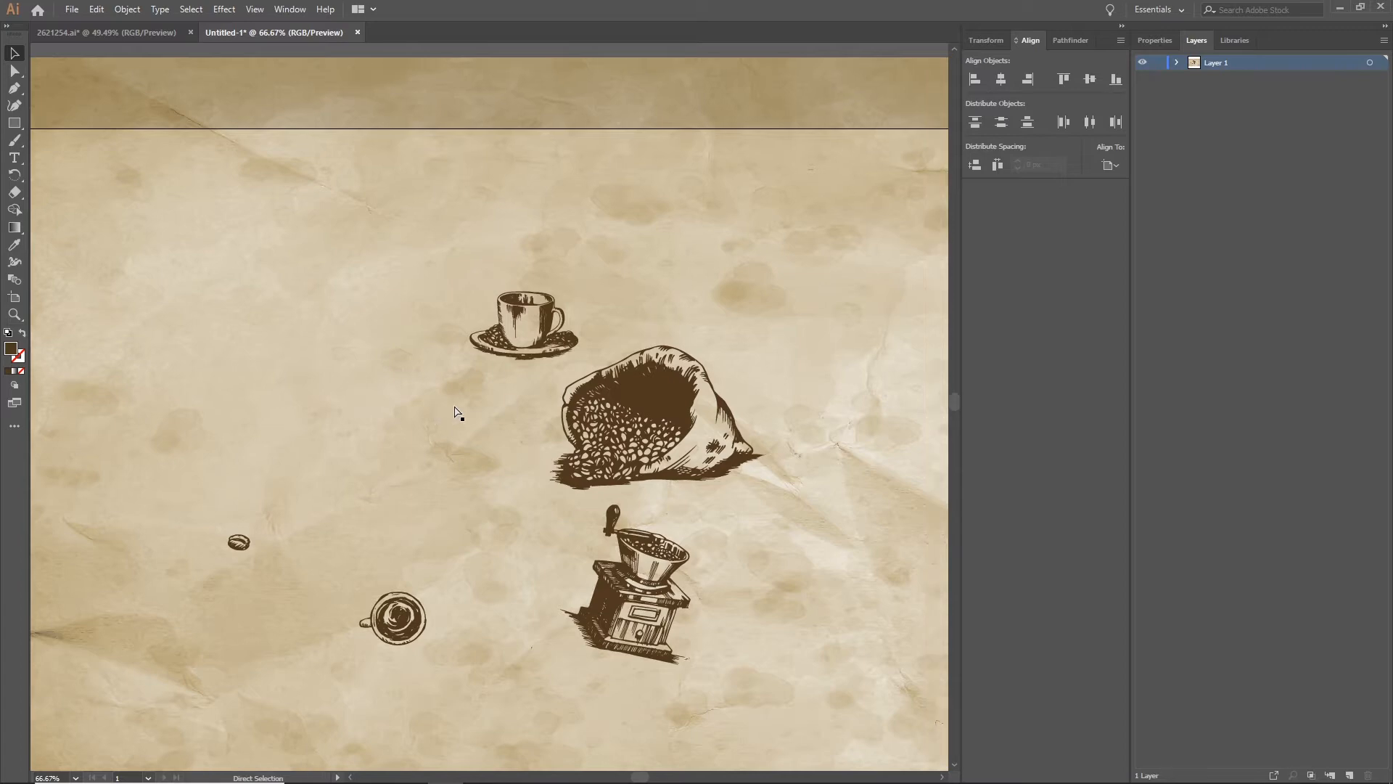
pyautogui.scroll(-1, 457, 414)
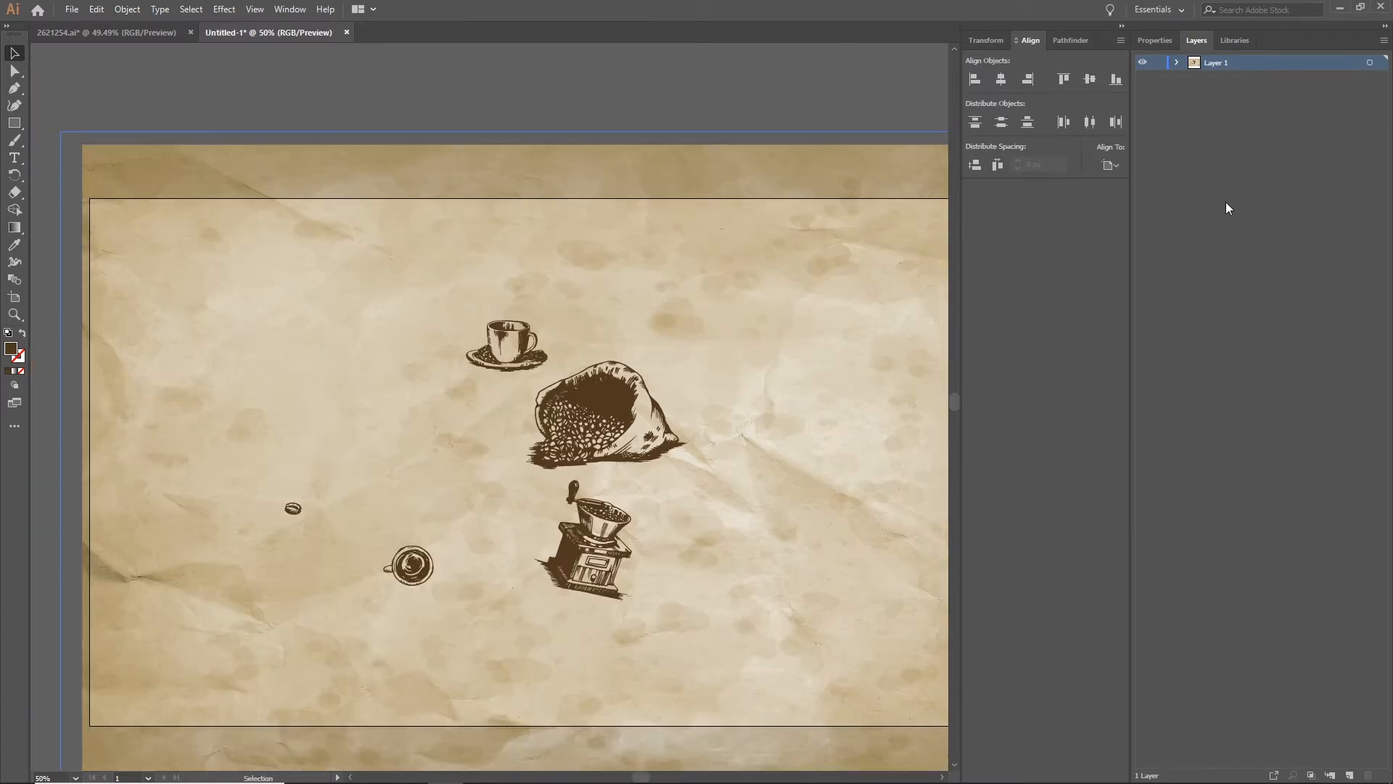
# Step: Expand Layer 1 and hide its rectangle to check whether that object contributes anything to the artwork
pyautogui.click(1178, 63)
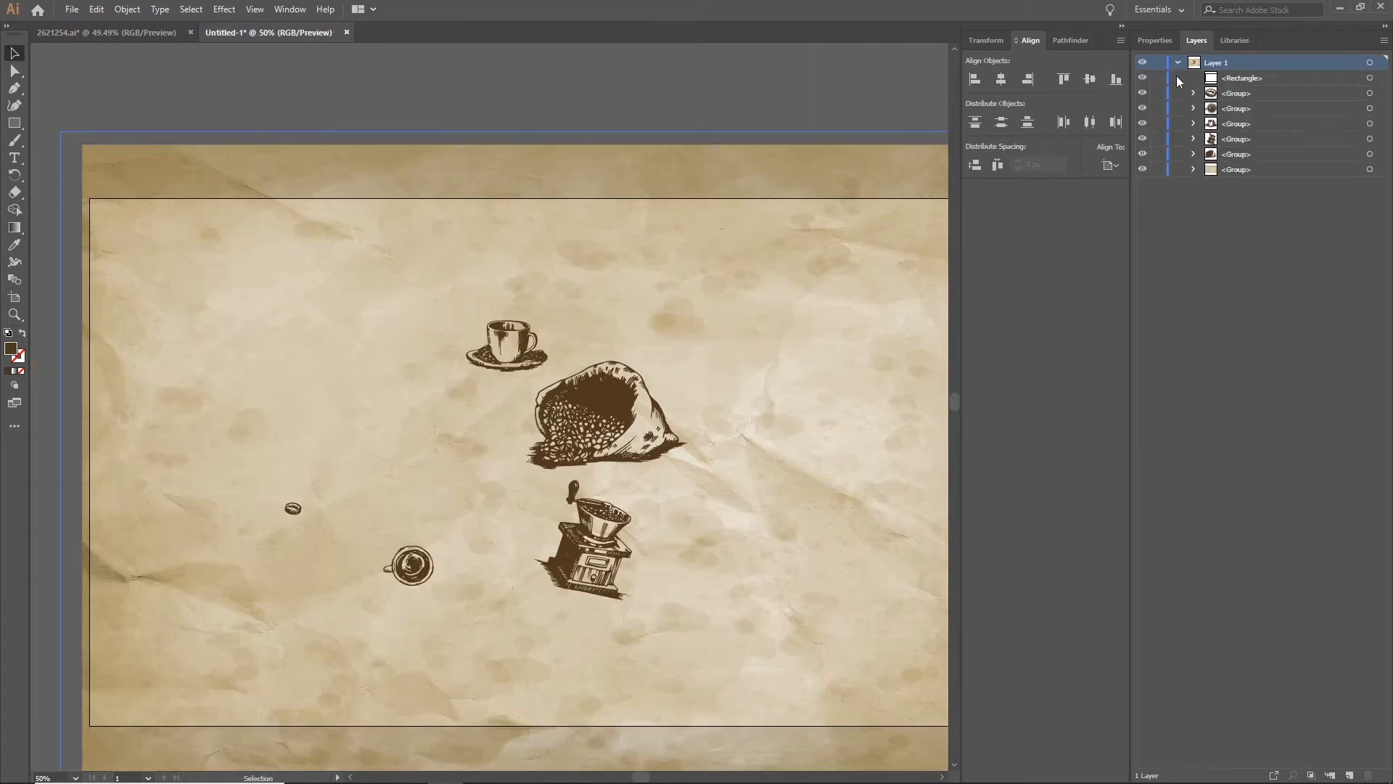
pyautogui.click(1243, 80)
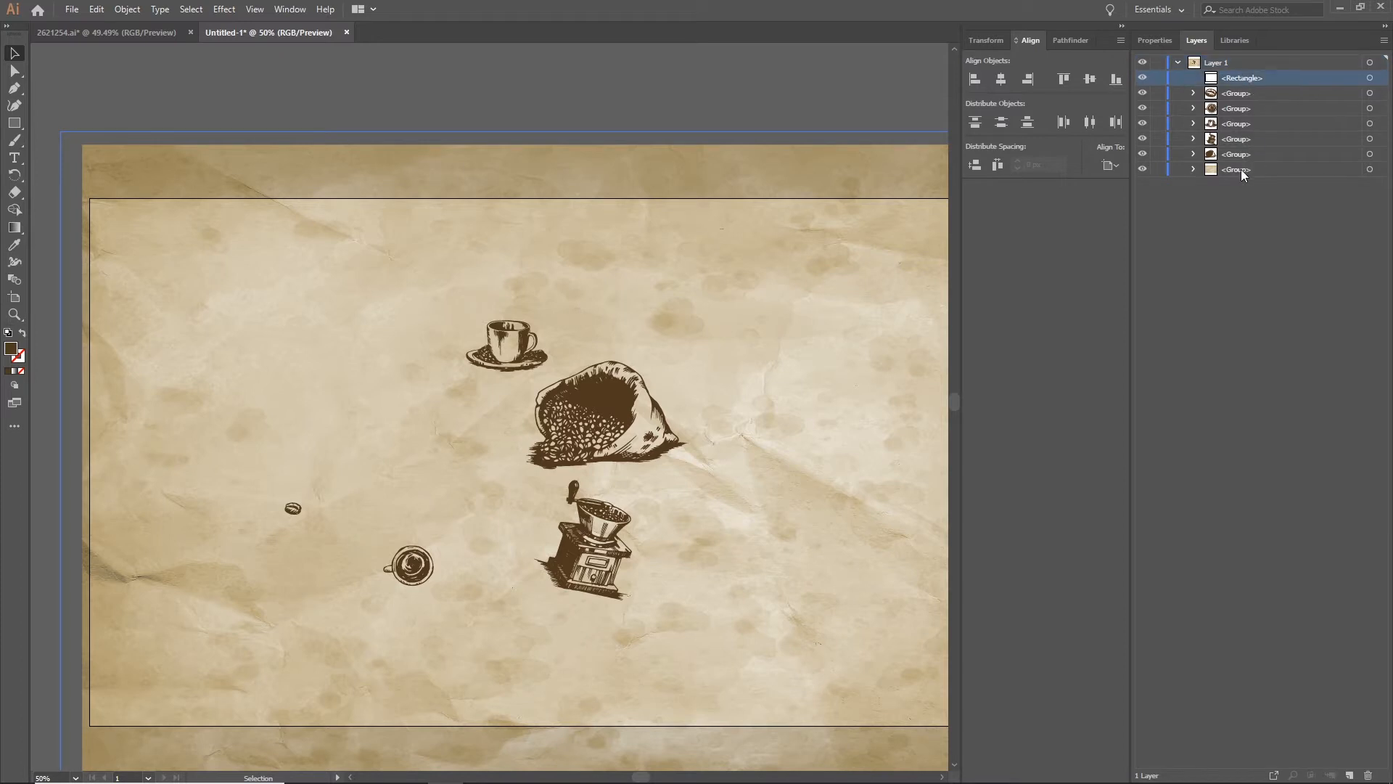
pyautogui.click(1241, 168)
pyautogui.click(1229, 79)
pyautogui.click(1143, 78)
pyautogui.hscroll(1, 674, 404)
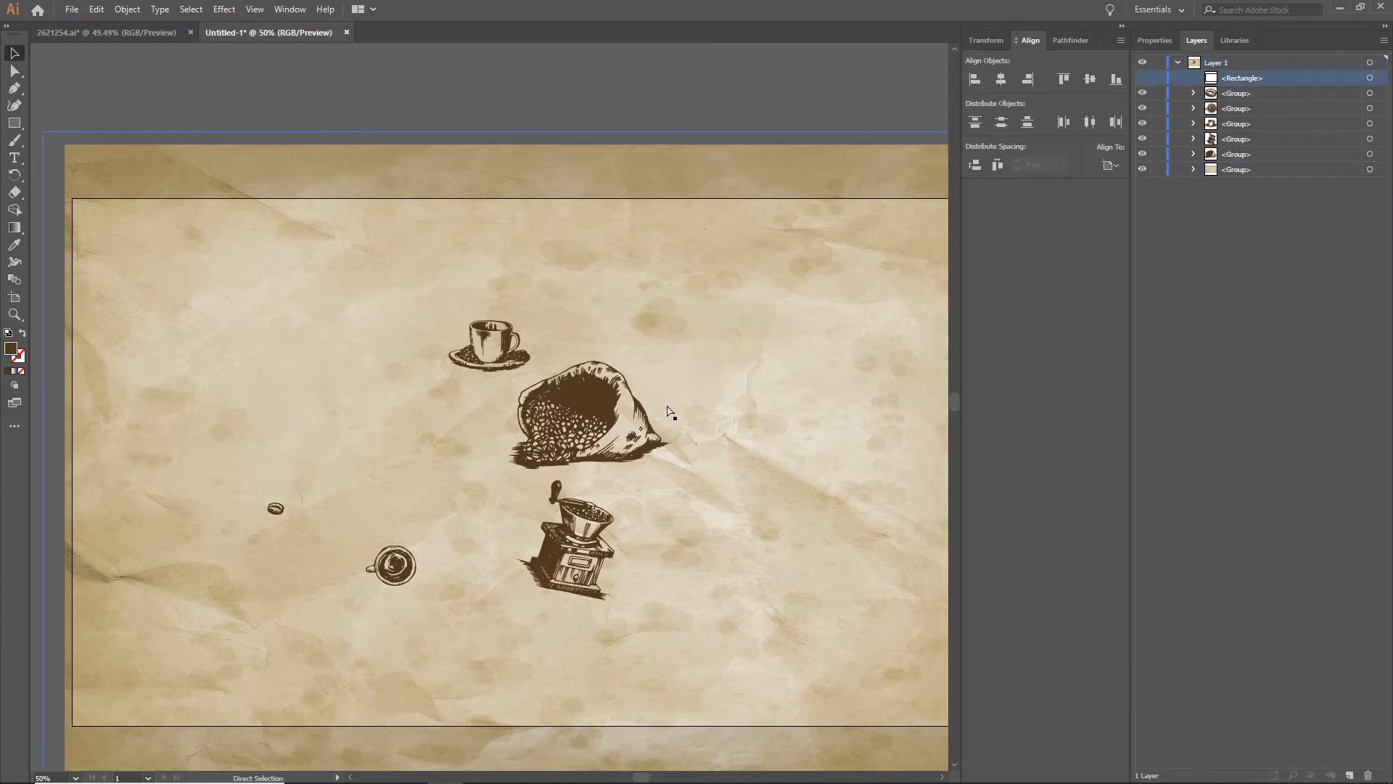
pyautogui.scroll(-1, 675, 407)
pyautogui.scroll(-1, 674, 404)
pyautogui.click(1246, 317)
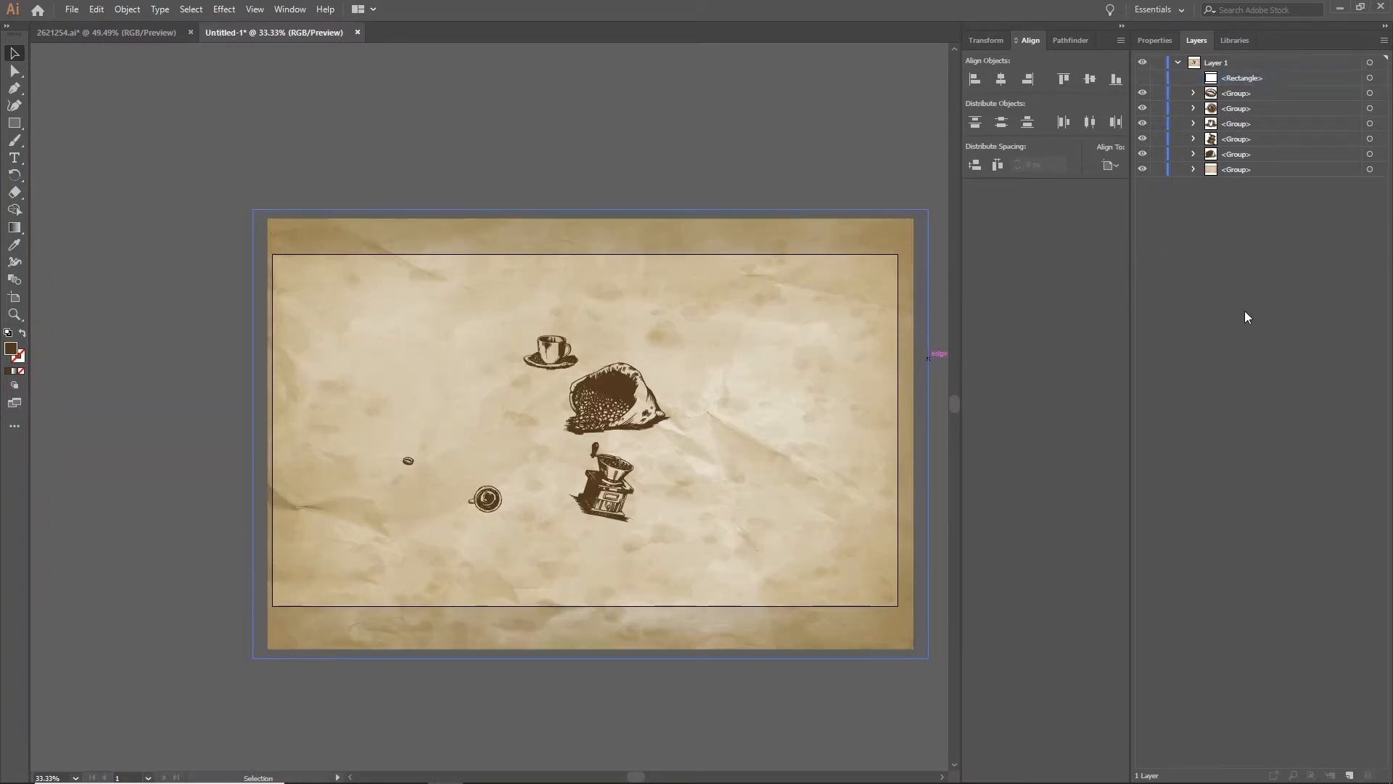
# Step: Make the rectangle in Layer 1 visible again and delete it from the layer
pyautogui.click(1143, 78)
pyautogui.click(1224, 83)
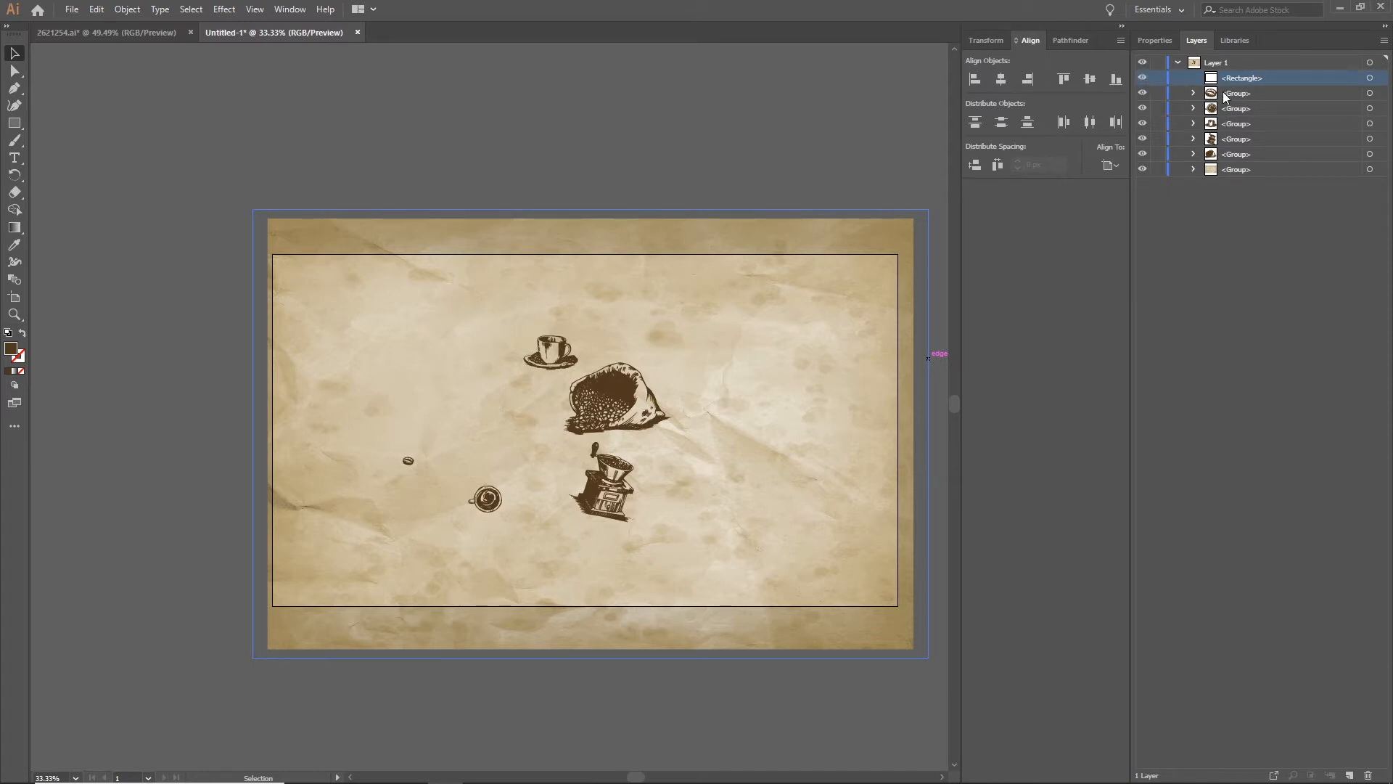
pyautogui.click(1224, 94)
pyautogui.click(1233, 81)
pyautogui.click(1368, 775)
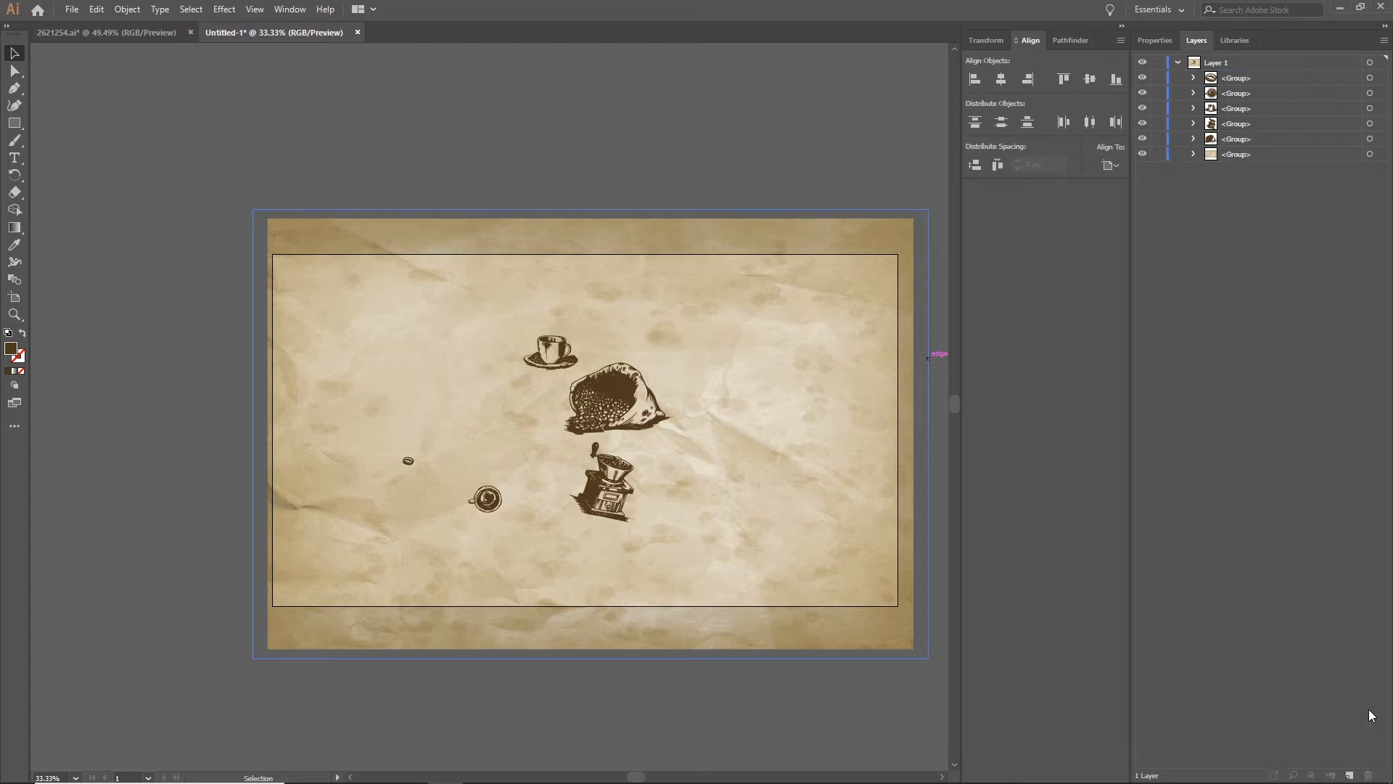
# Step: Enlarge the coffee sack drawing proportionally and move it to the upper right of the artboard, clear of the cup and grinder
pyautogui.click(1237, 80)
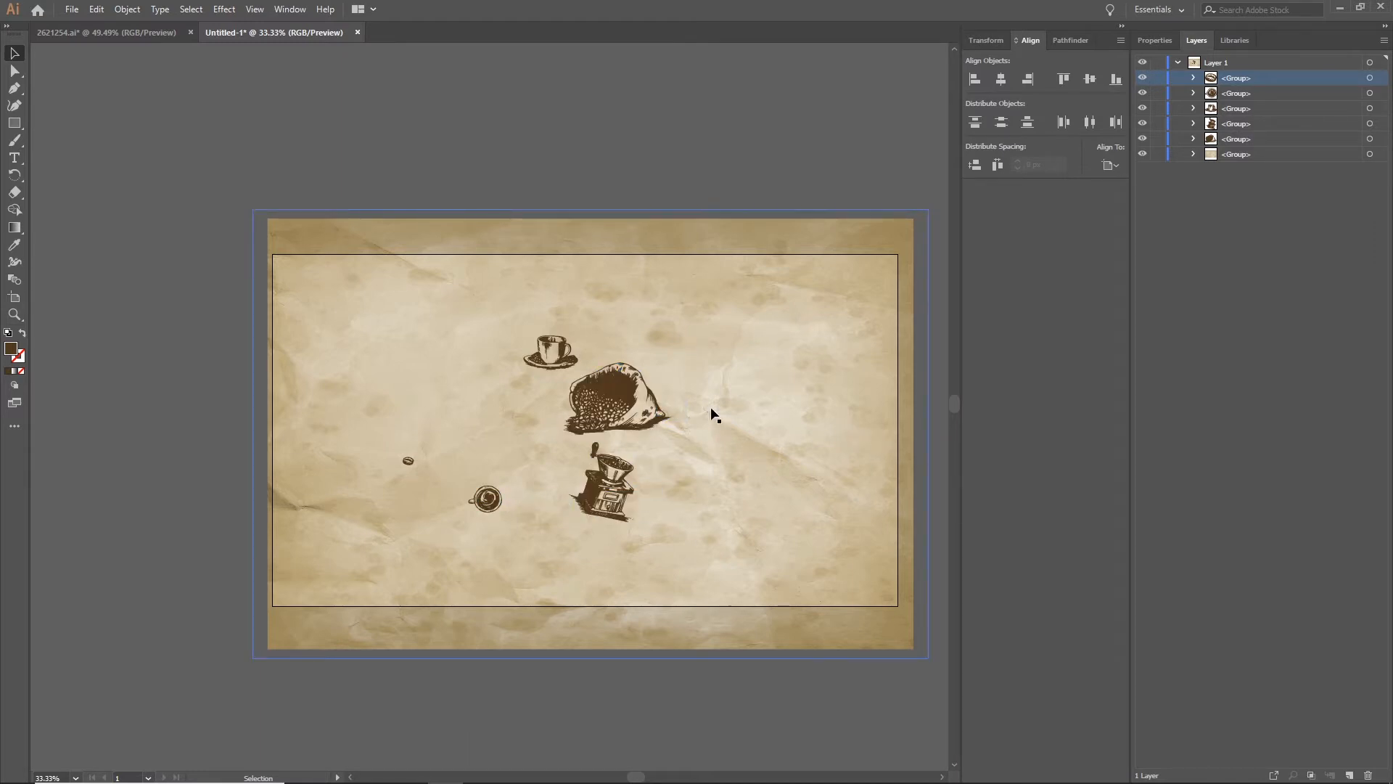
pyautogui.click(646, 405)
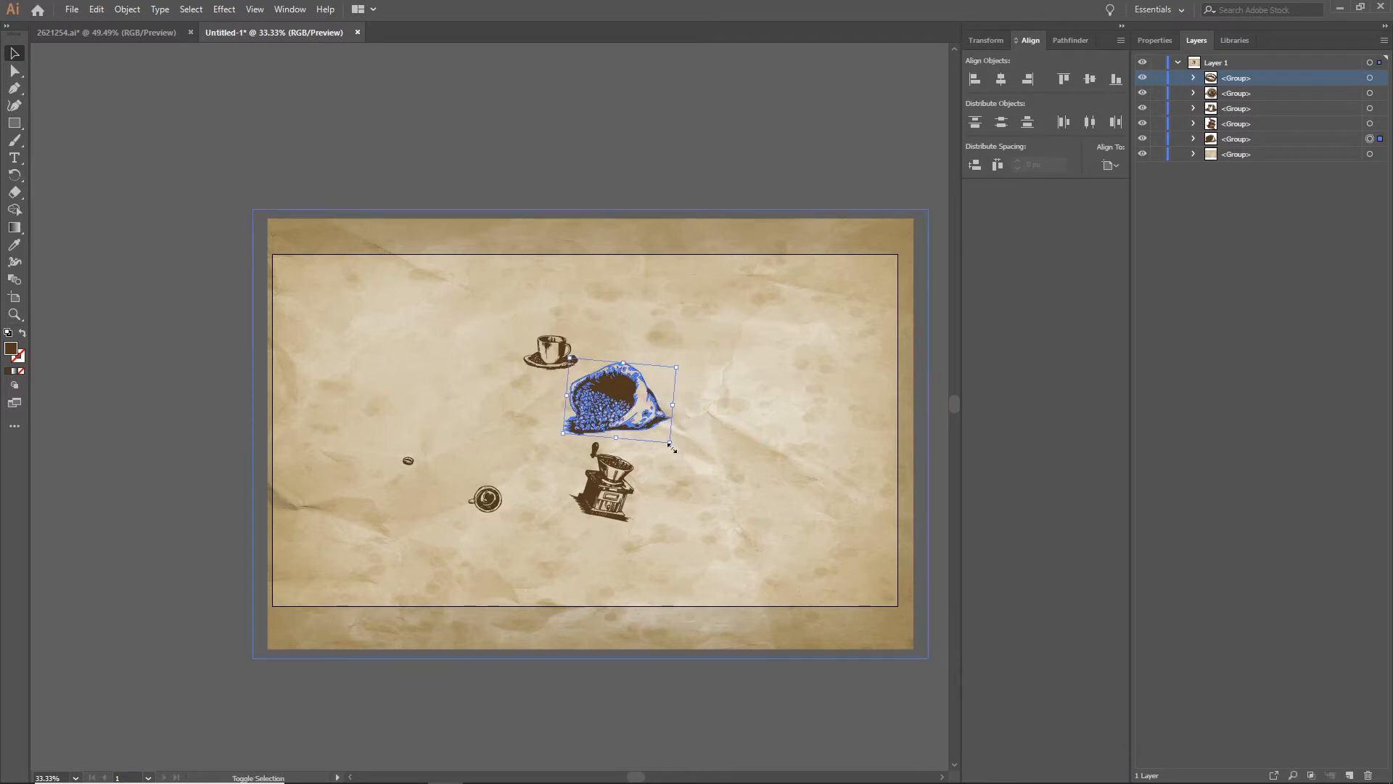
pyautogui.moveTo(670, 442); pyautogui.dragTo(809, 419)
# Step: Enlarge the cup-and-saucer drawing and the grinder drawing slightly in proportion, keeping each near its current position
pyautogui.click(570, 373)
pyautogui.click(560, 354)
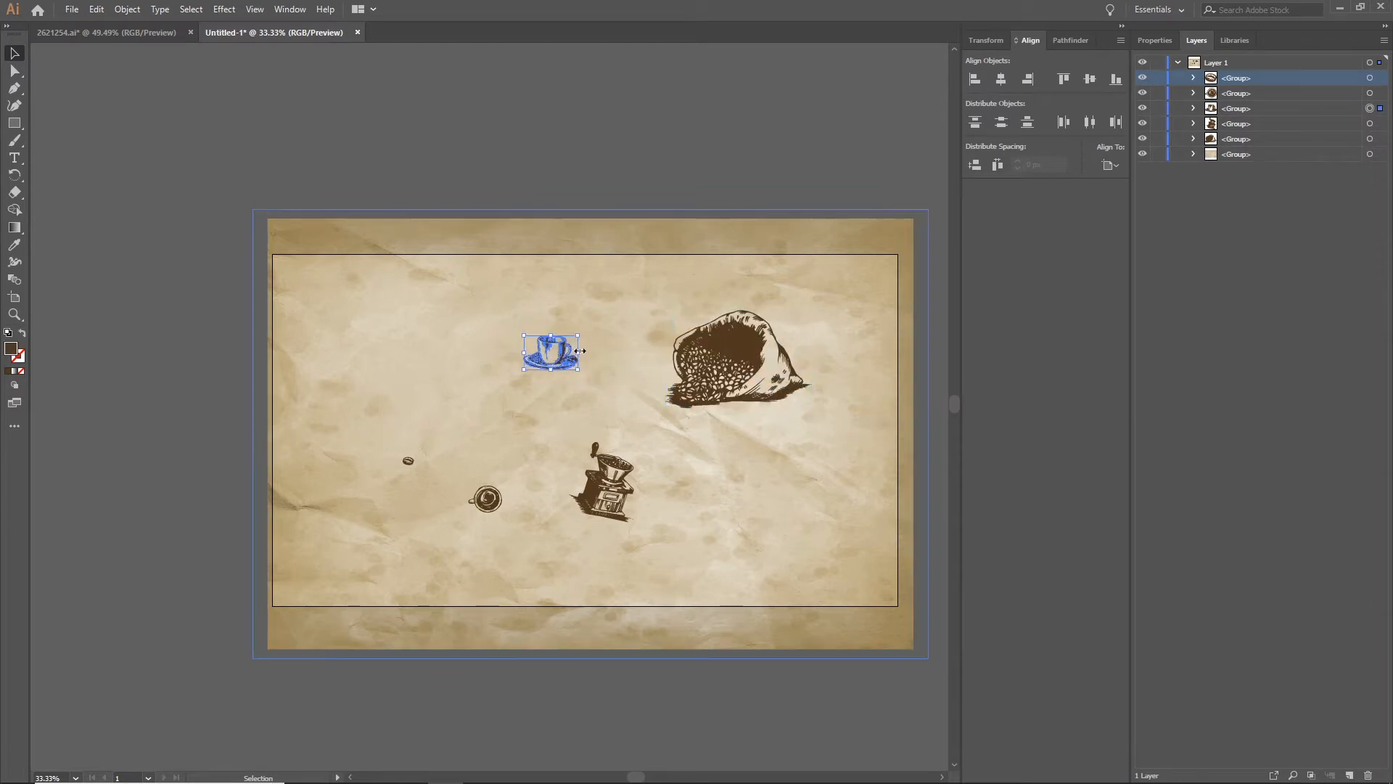
pyautogui.moveTo(579, 370); pyautogui.dragTo(600, 383)
pyautogui.click(619, 480)
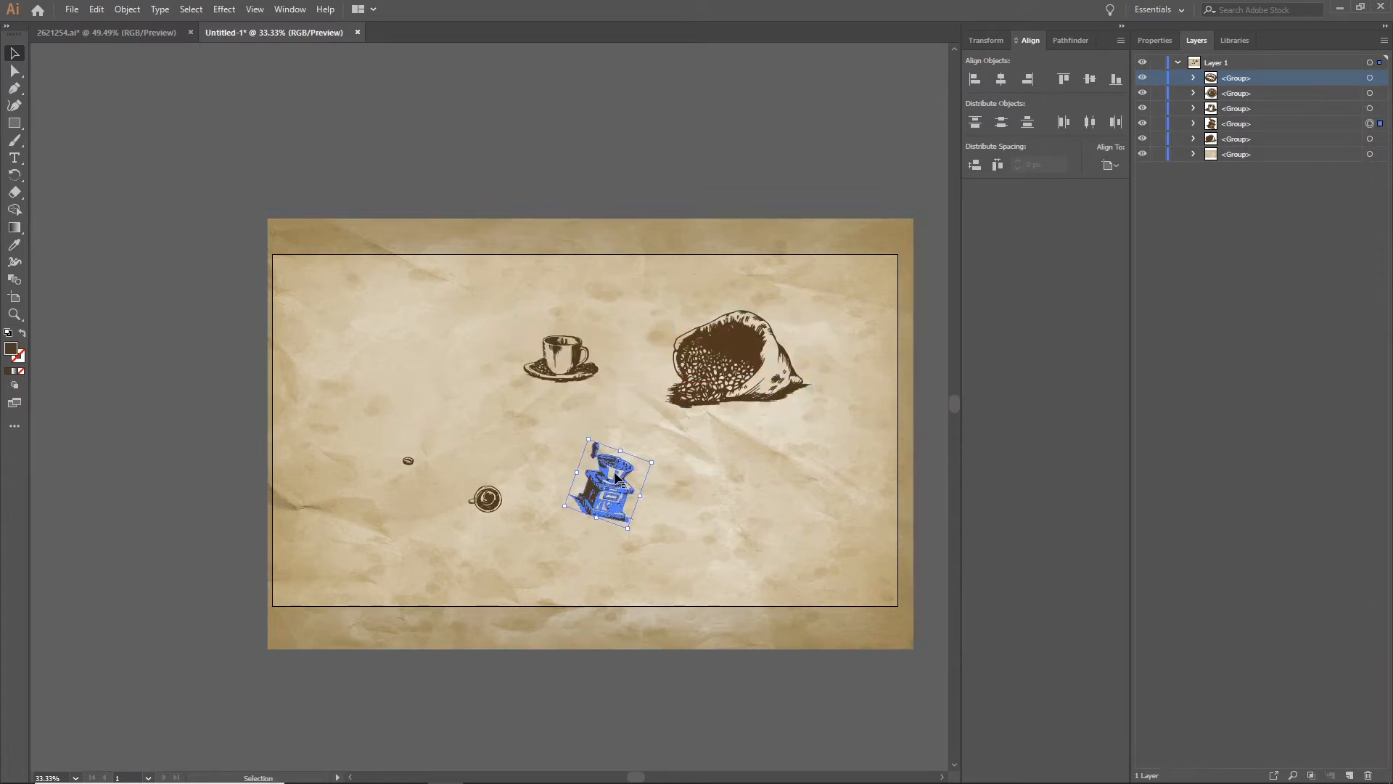
pyautogui.moveTo(634, 532); pyautogui.dragTo(685, 566)
# Step: Enlarge the top-view cup and the single coffee bean proportionally in place
pyautogui.click(498, 502)
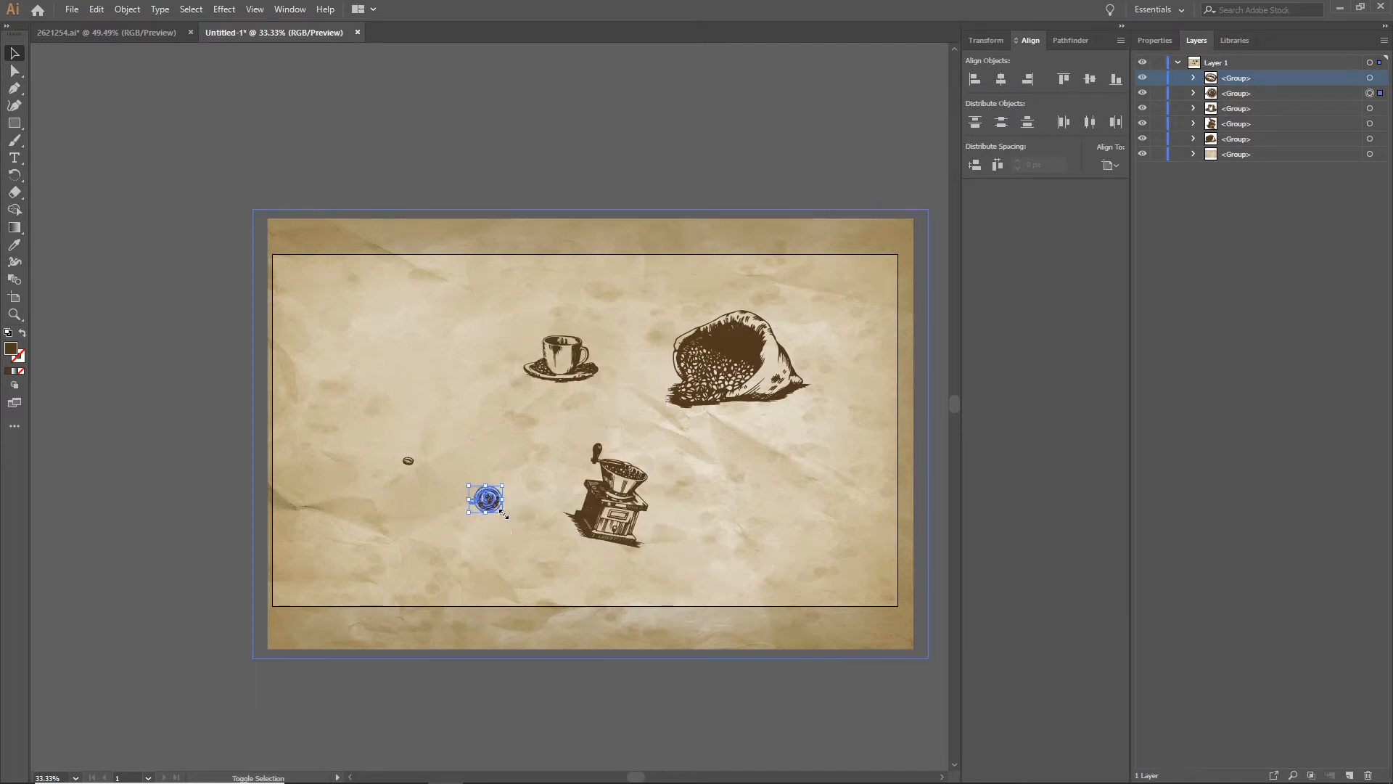
pyautogui.moveTo(502, 513); pyautogui.dragTo(524, 534)
pyautogui.click(408, 463)
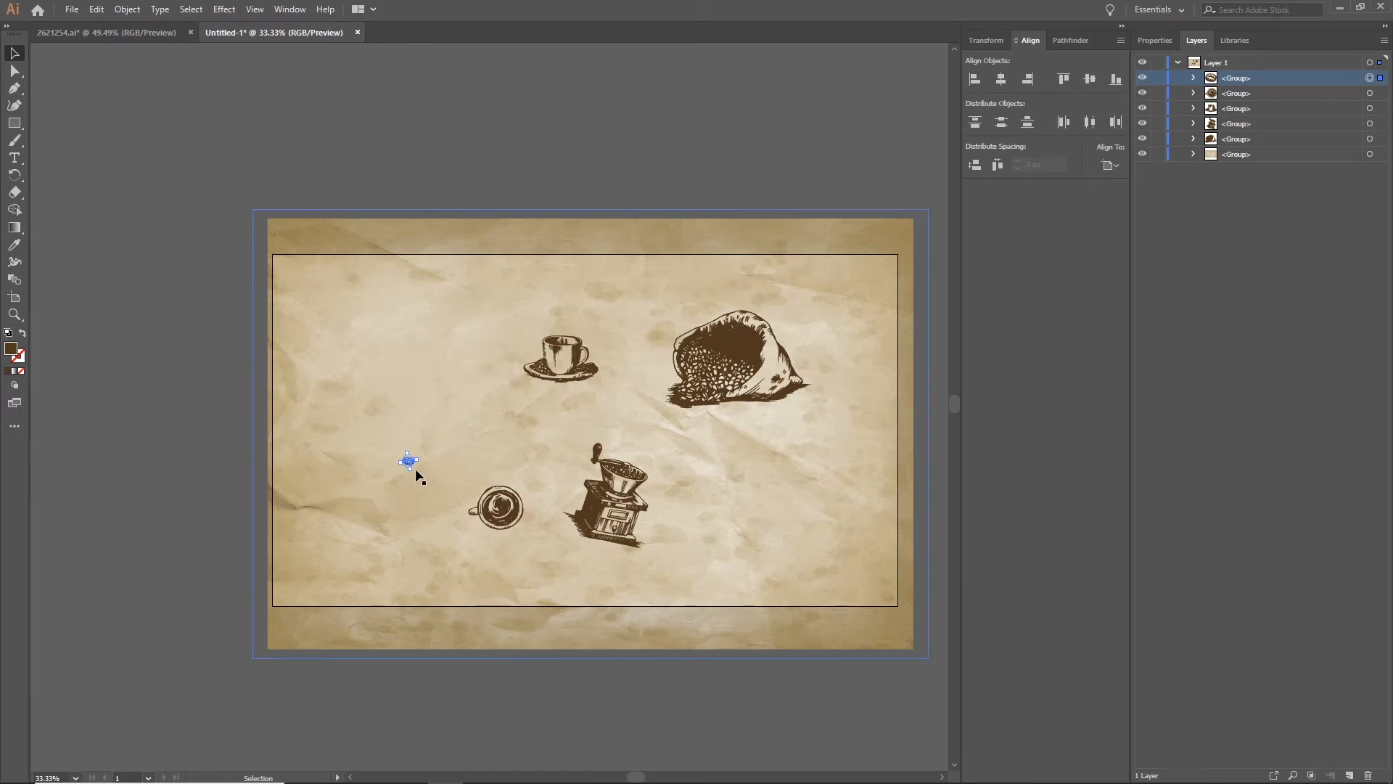
pyautogui.moveTo(409, 468); pyautogui.dragTo(412, 474)
pyautogui.click(499, 432)
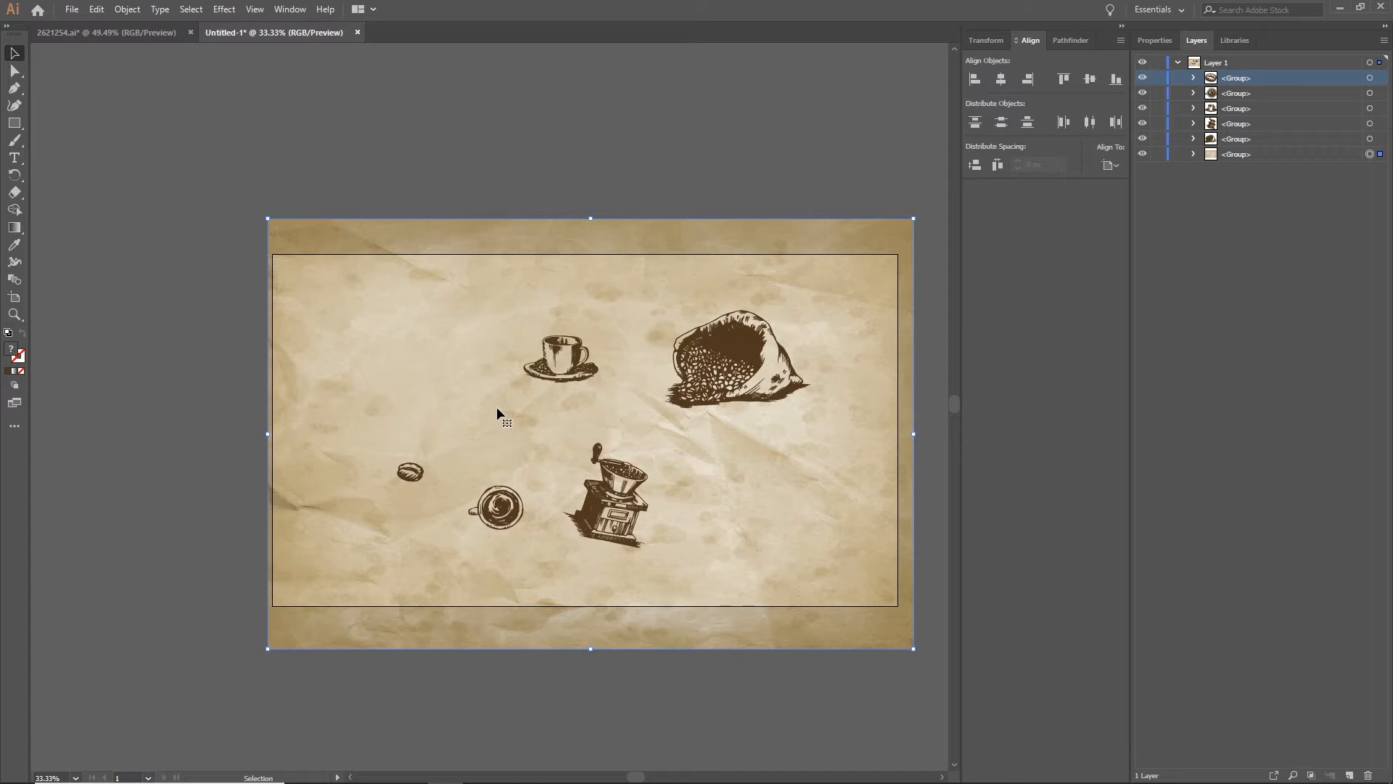
# Step: Release the contents of Layer 1 to separate layers using the Sequence option
pyautogui.click(1178, 63)
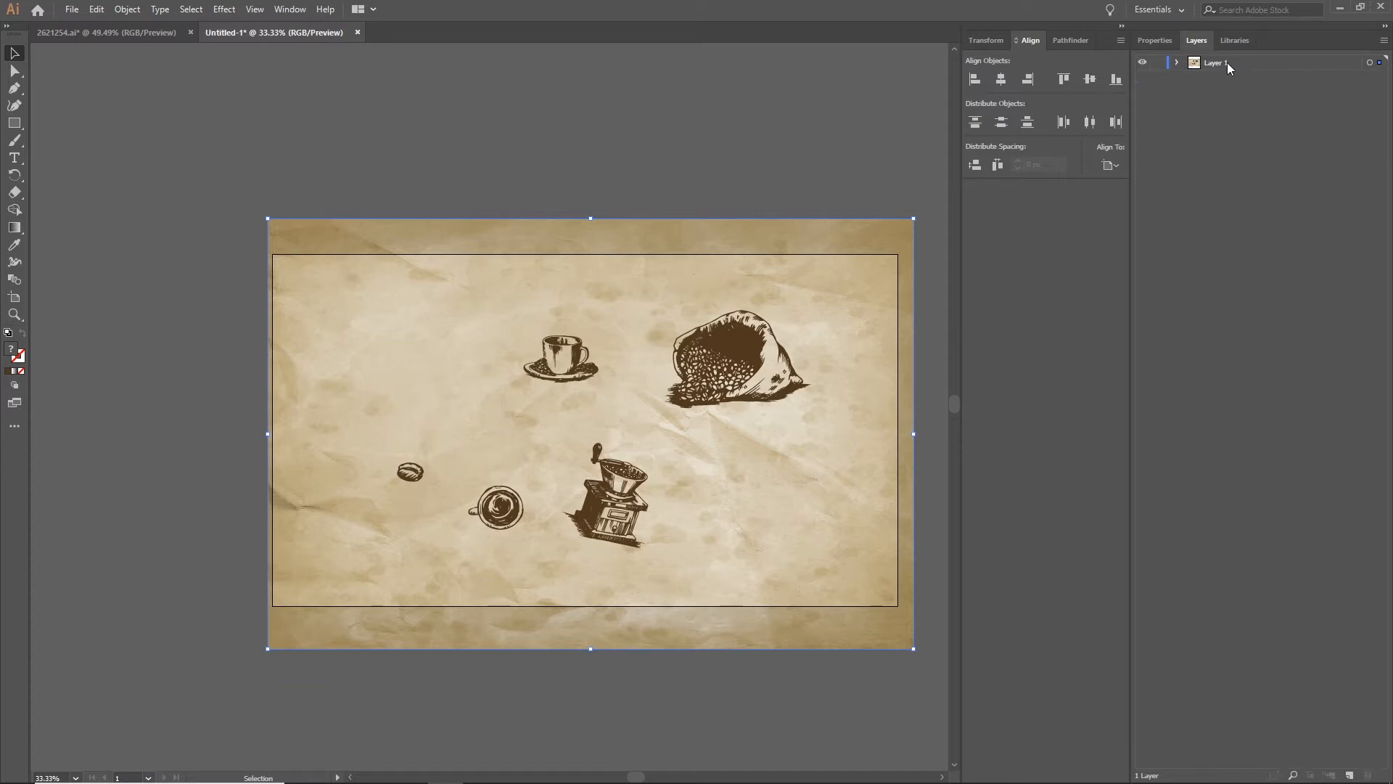
pyautogui.click(1178, 63)
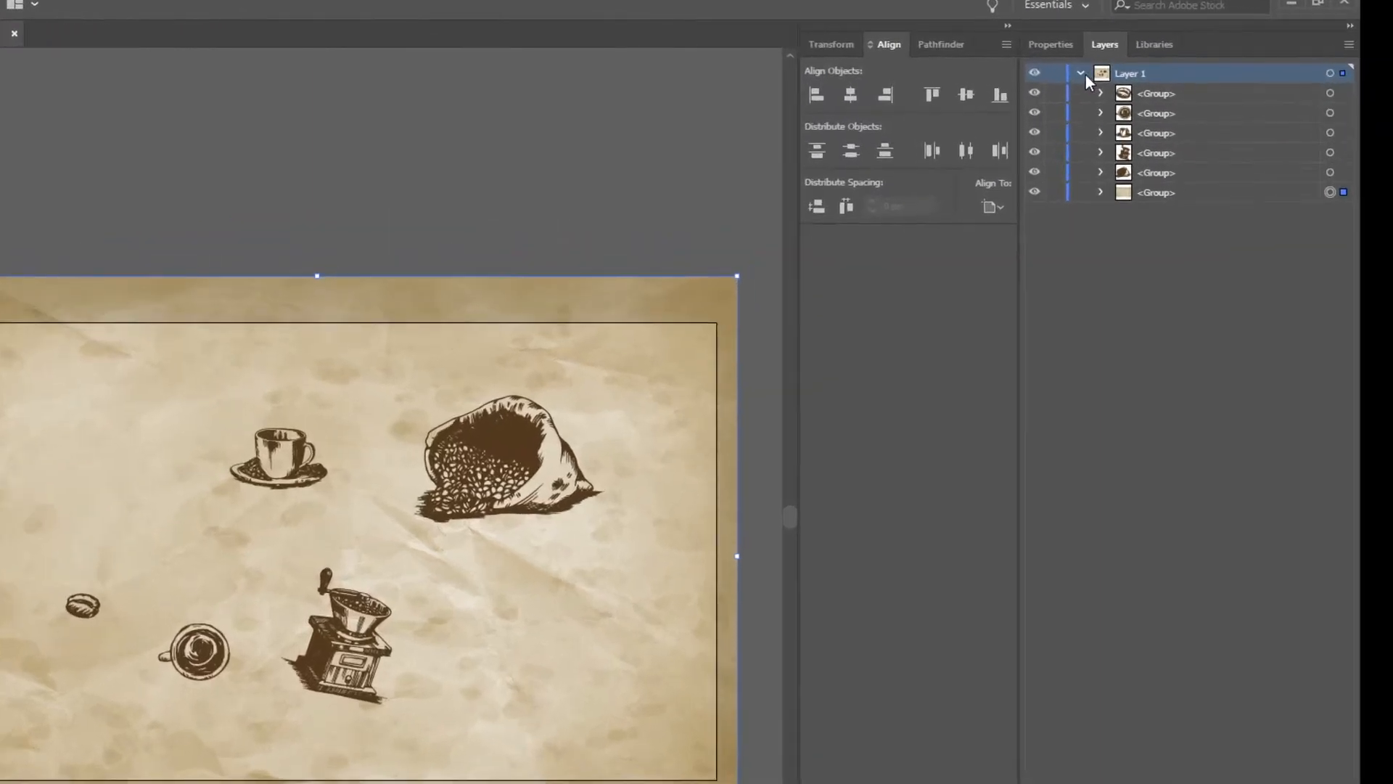
pyautogui.click(1179, 63)
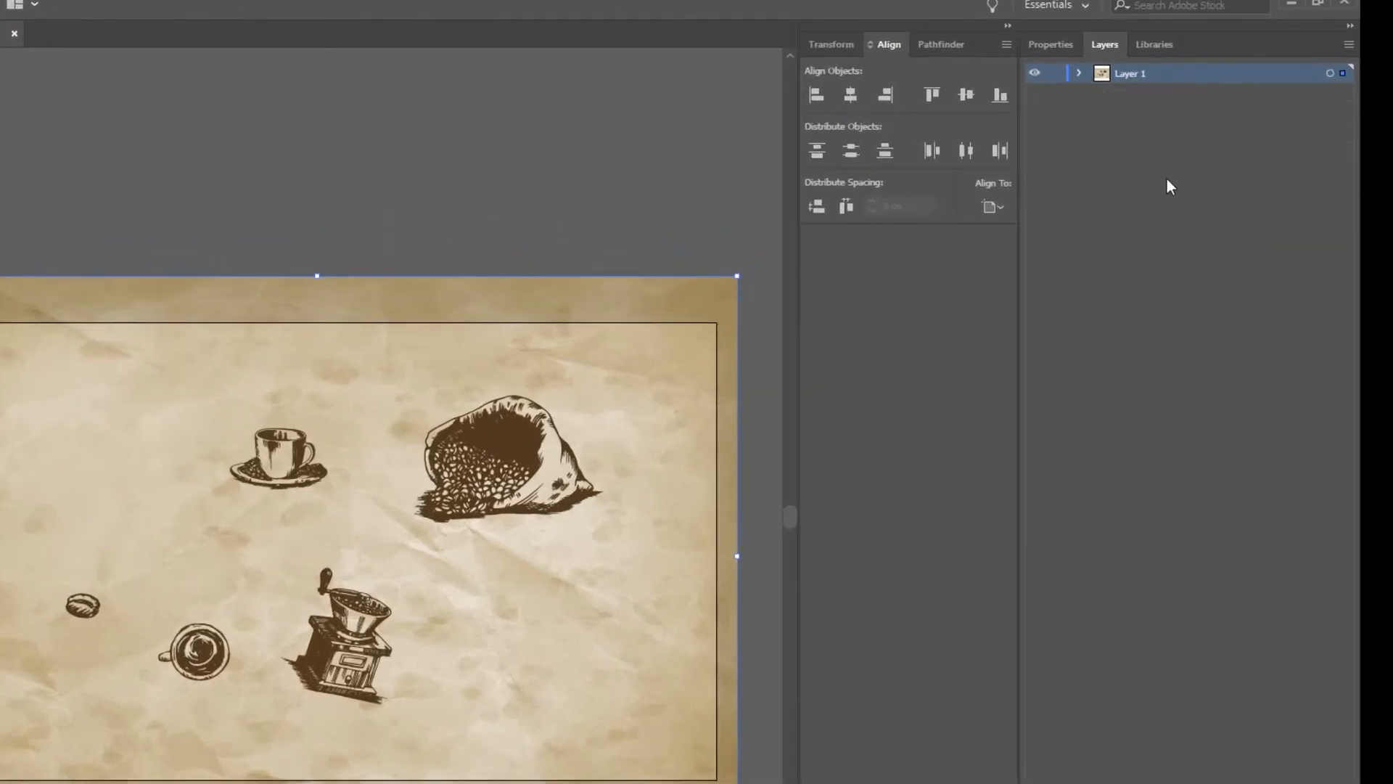
pyautogui.click(1169, 72)
pyautogui.click(1349, 45)
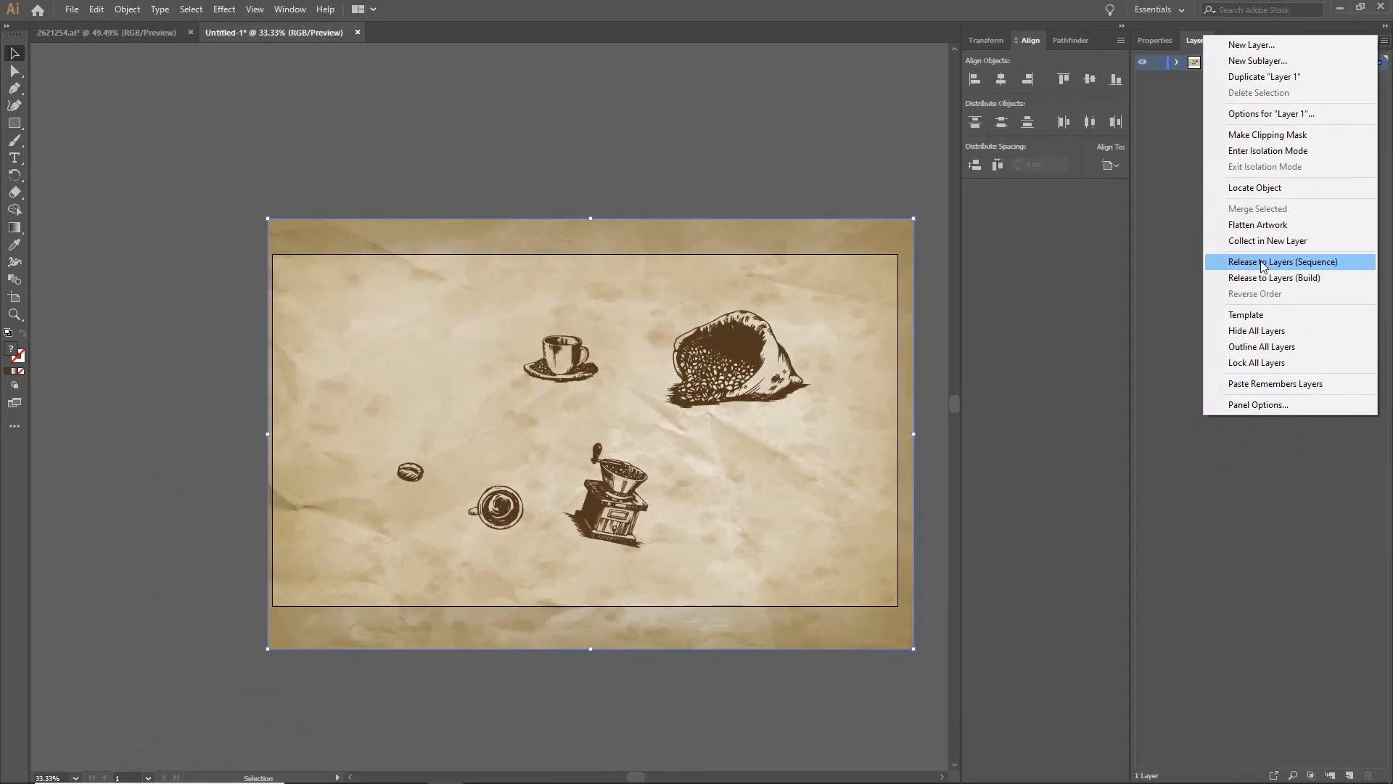
pyautogui.click(1263, 261)
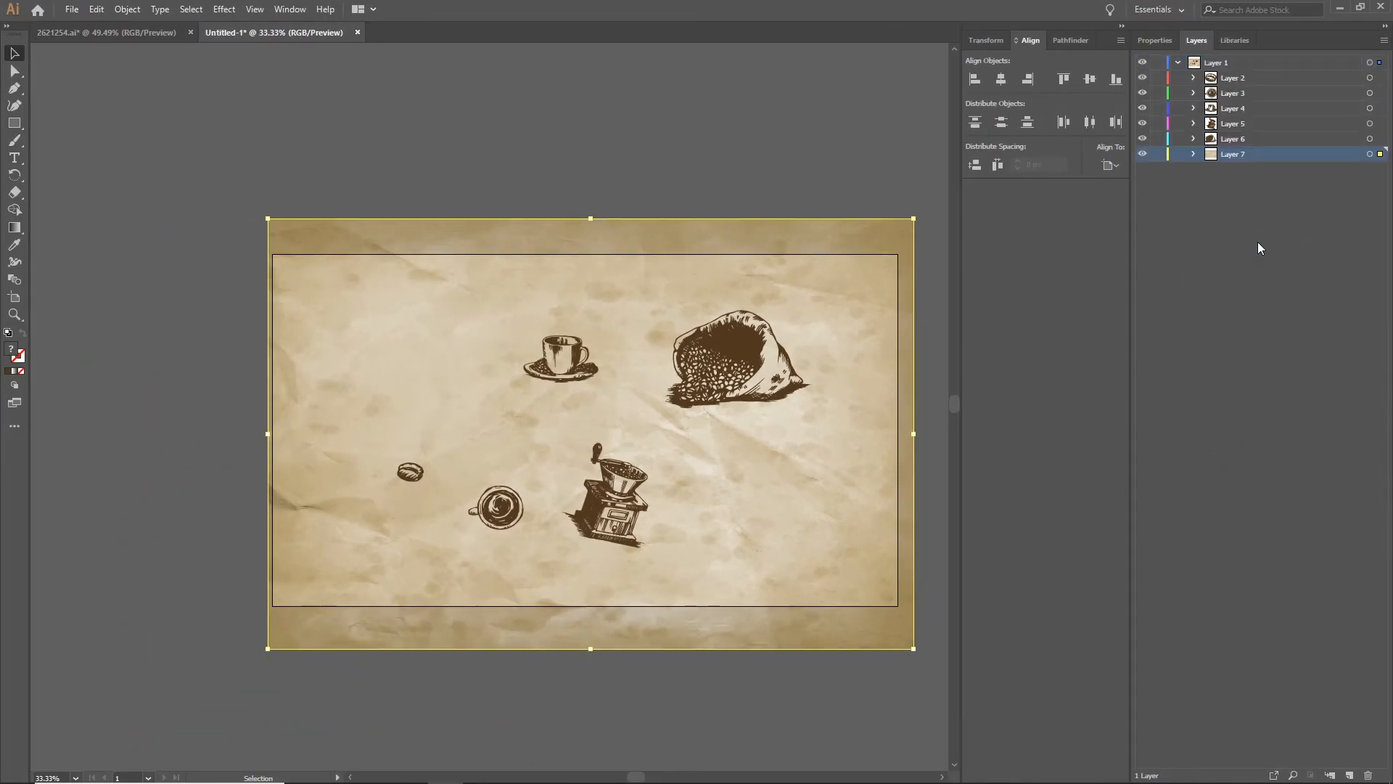
# Step: Move sublayers Layer 2 through Layer 7 out of Layer 1 so they become top-level layers
pyautogui.click(1228, 80)
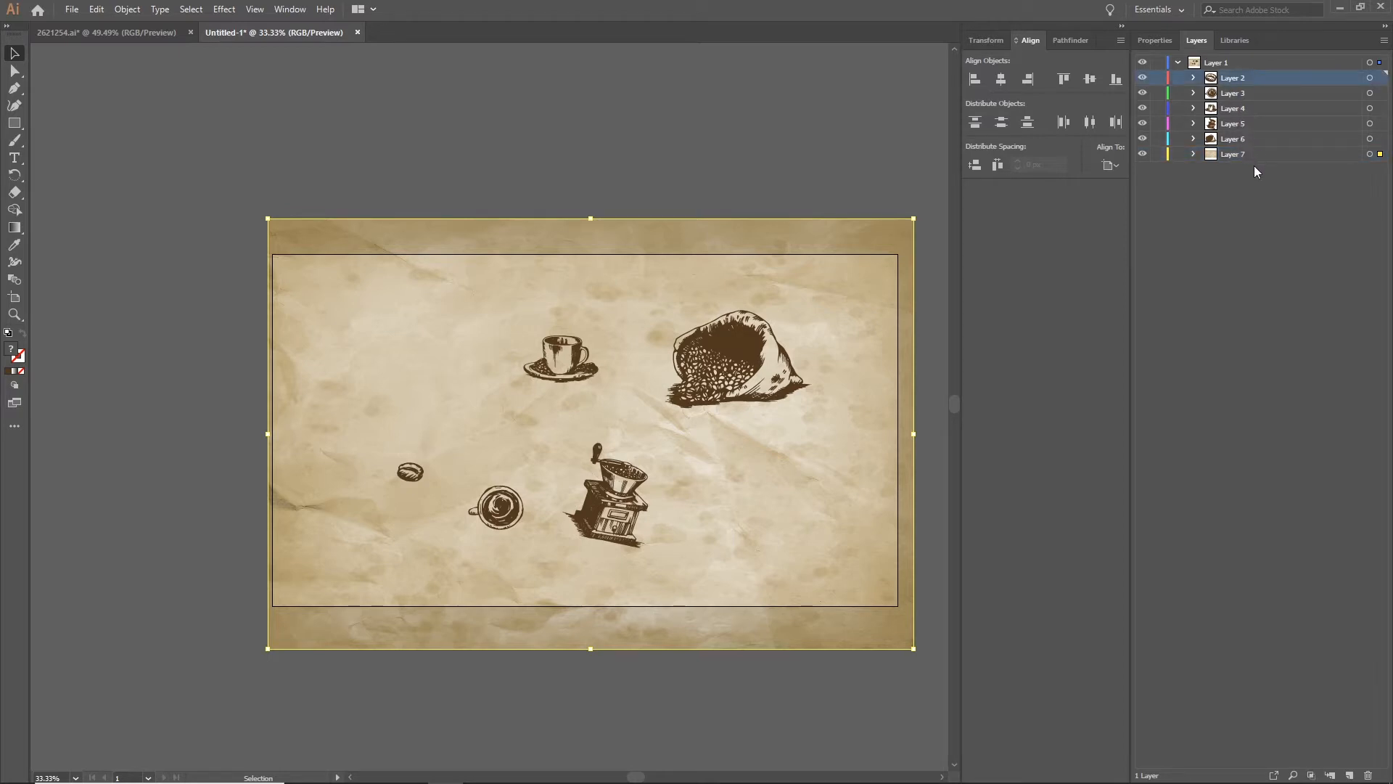
pyautogui.keyDown('shift'); pyautogui.click(1234, 155); pyautogui.keyUp('shift')
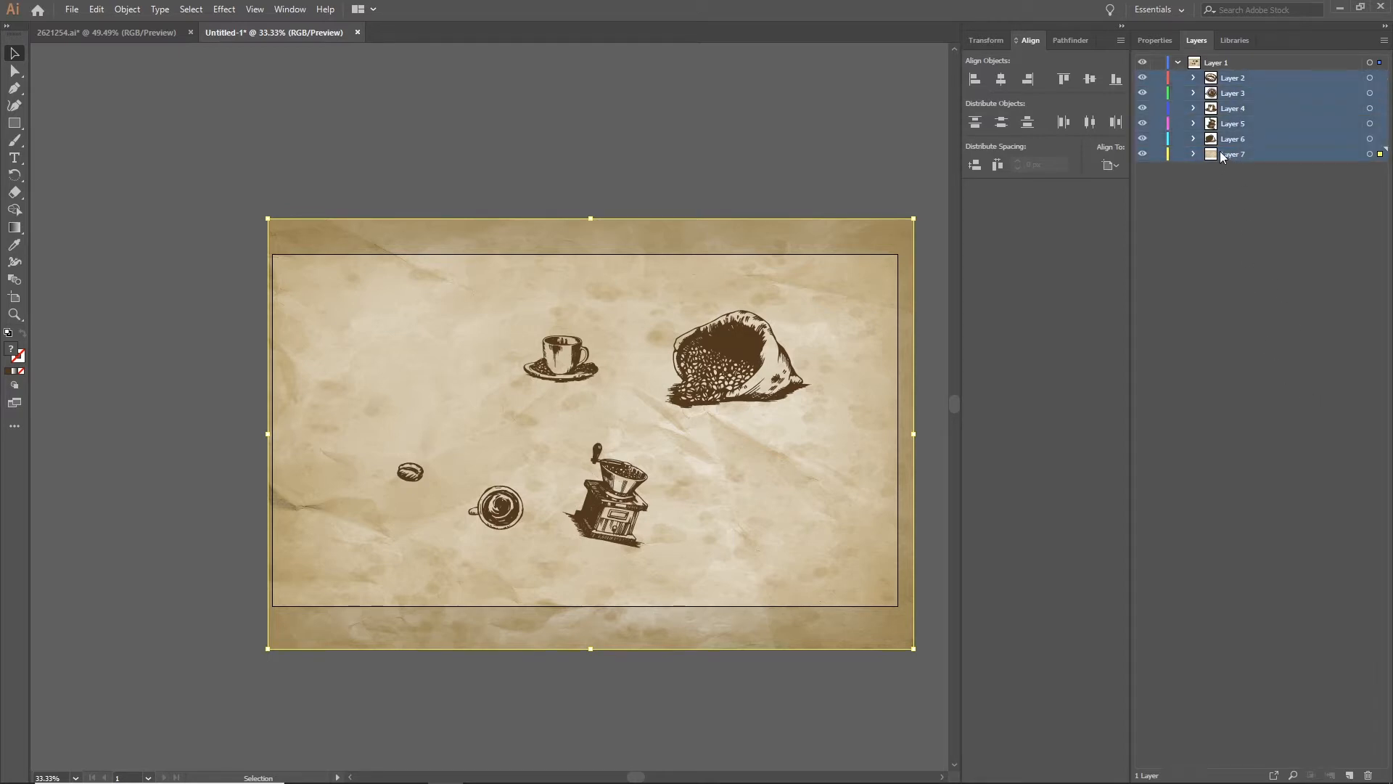
pyautogui.moveTo(1238, 125); pyautogui.dragTo(1232, 210)
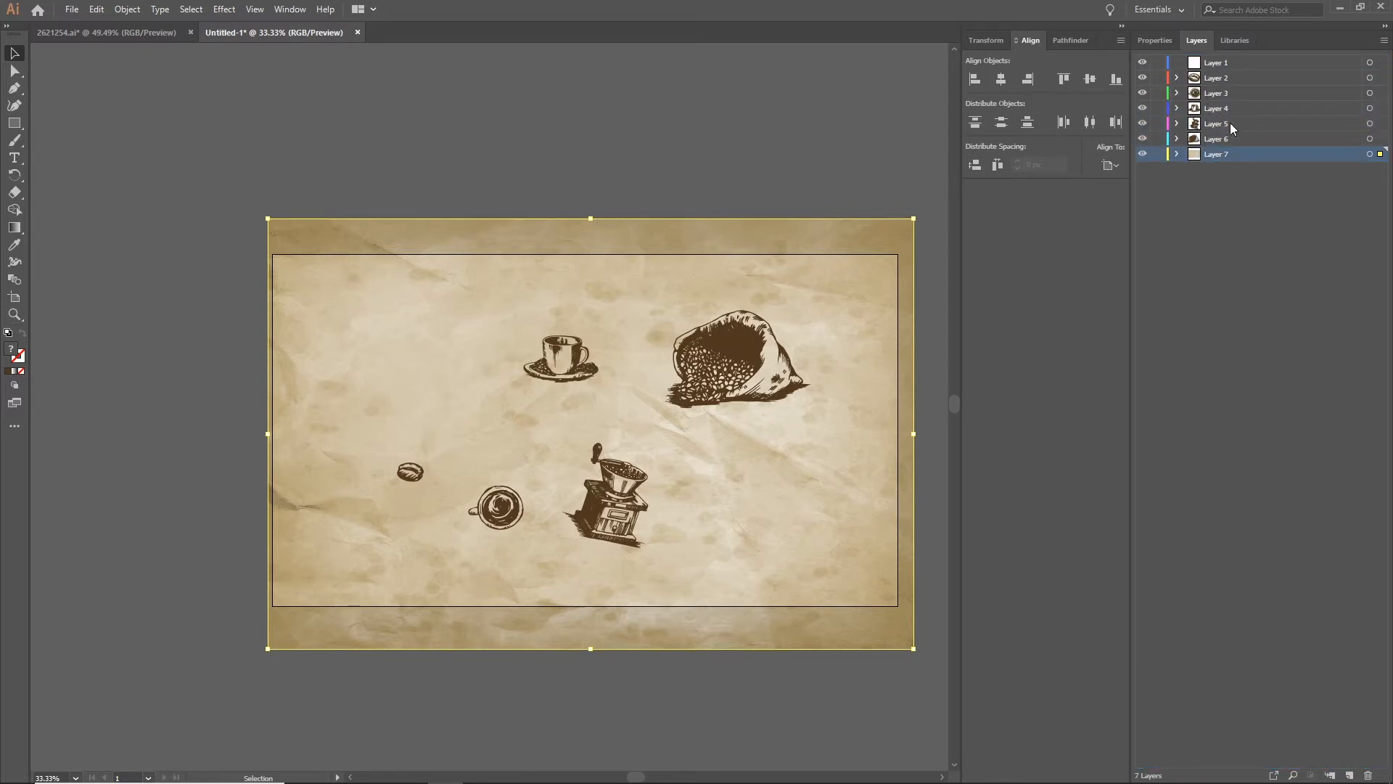
# Step: Delete the empty Layer 1
pyautogui.click(1217, 67)
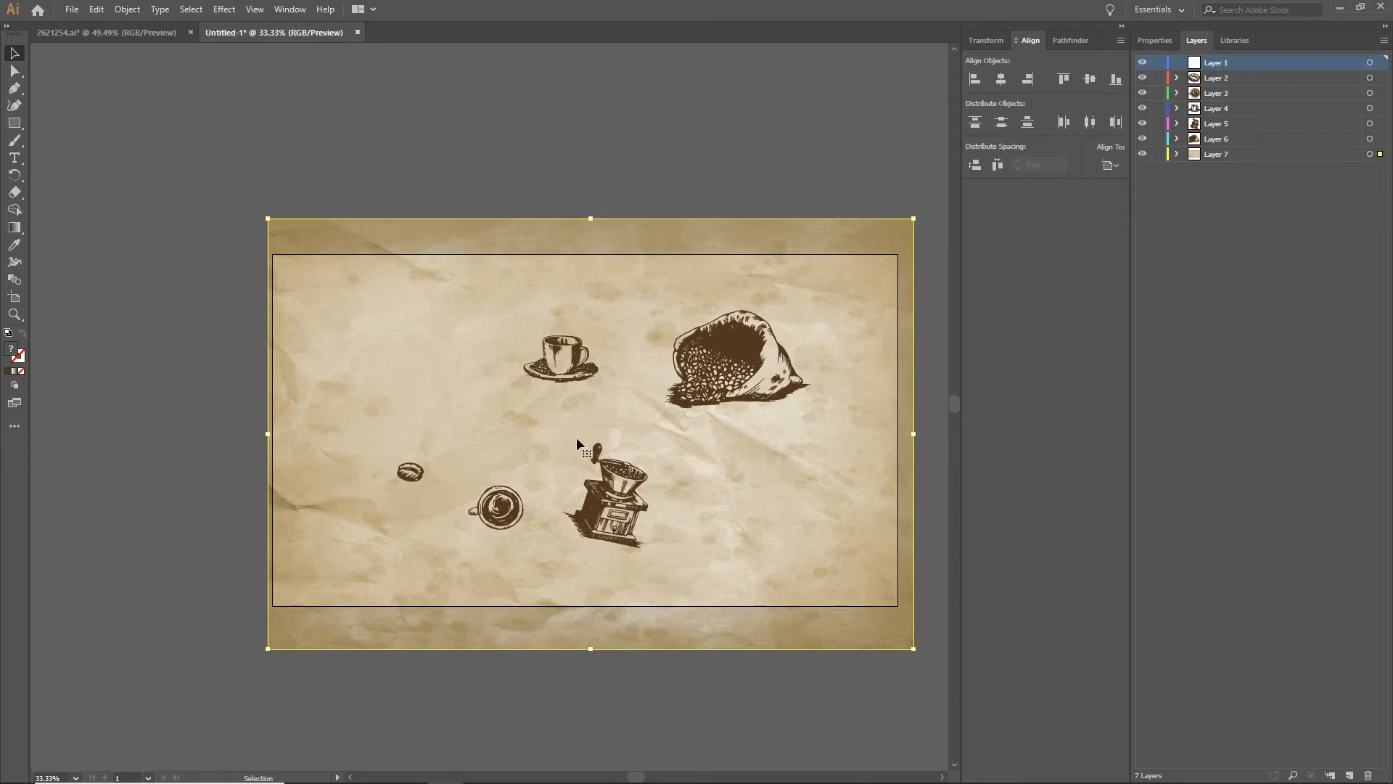
pyautogui.click(1215, 139)
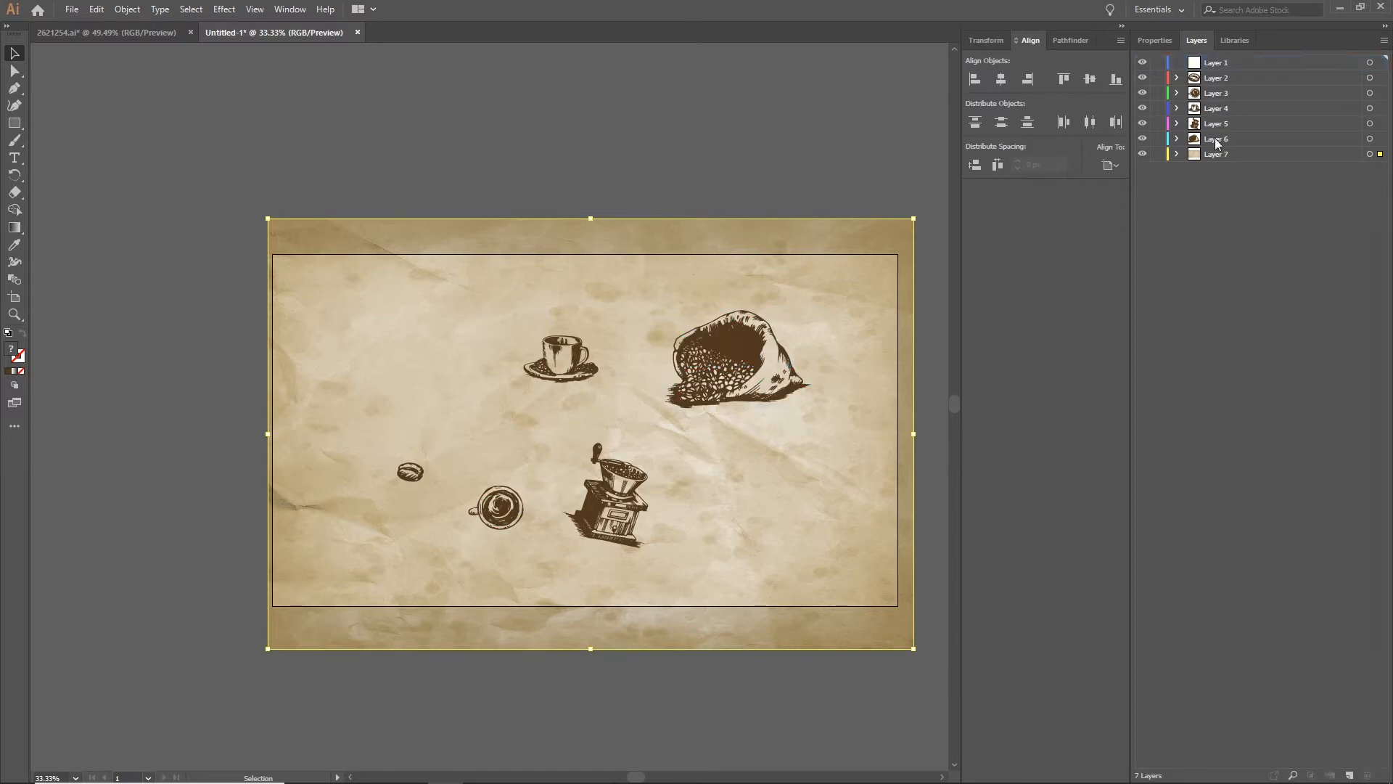
pyautogui.click(1222, 66)
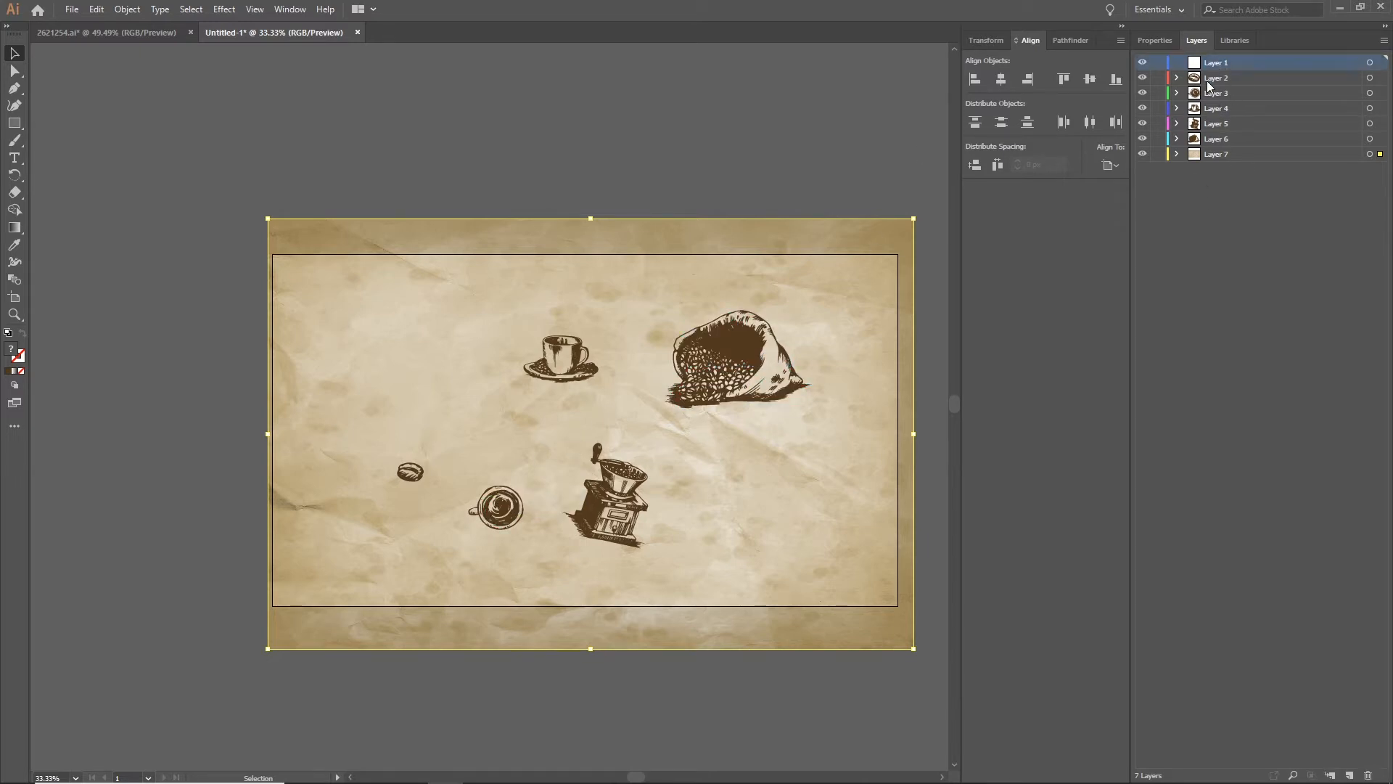
pyautogui.click(1368, 775)
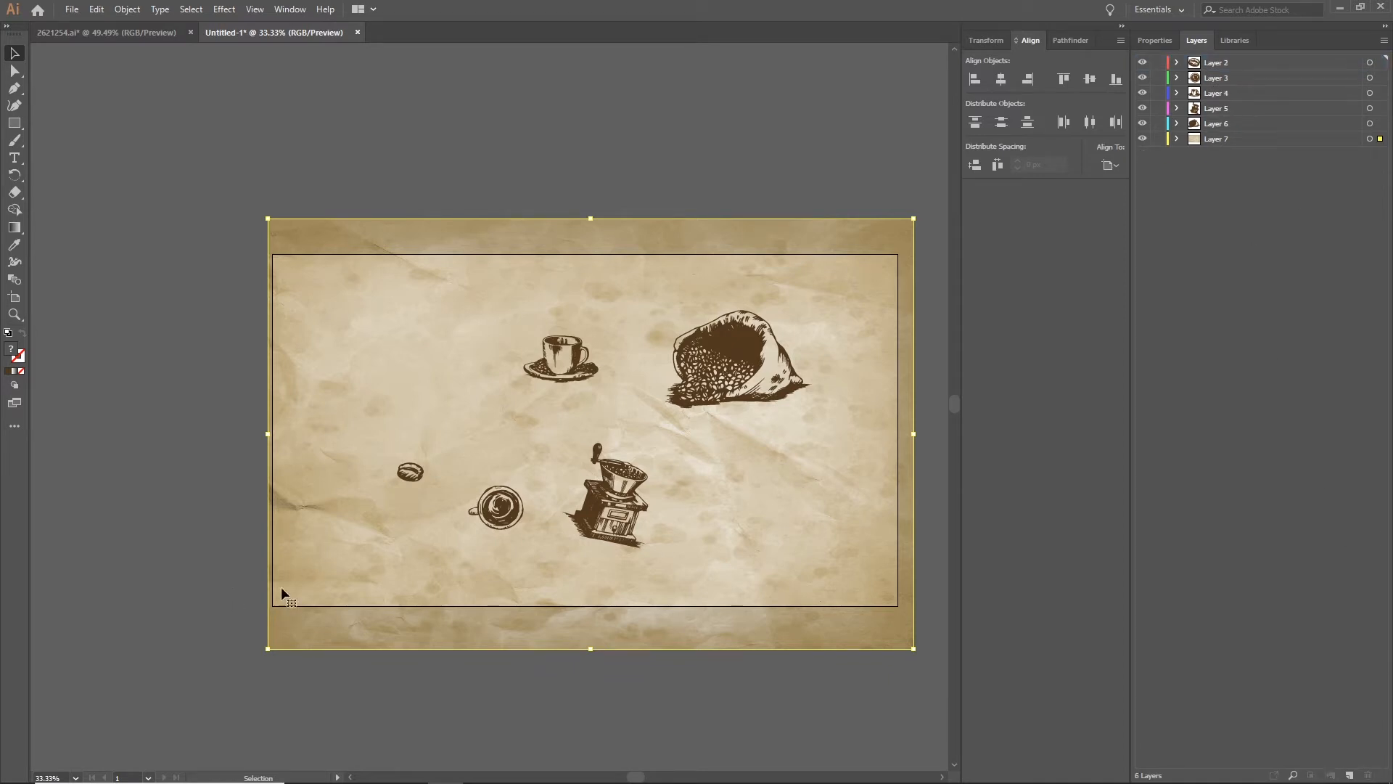
# Step: Start saving the document and create a folder named Ai inside Desktop > After Effects > tutorial as its location
pyautogui.press('a')
pyautogui.hotkey('ctrl', 's')
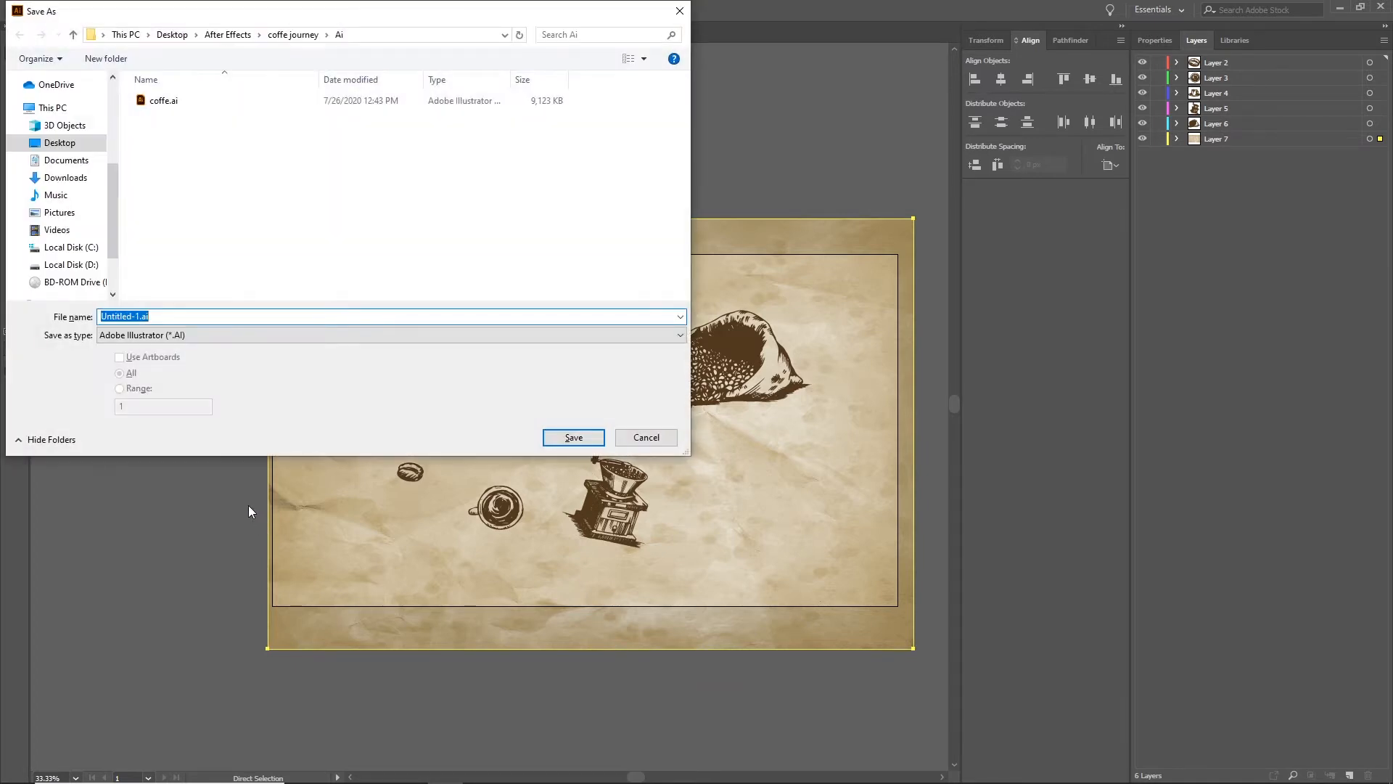
pyautogui.click(228, 34)
pyautogui.doubleClick(177, 125)
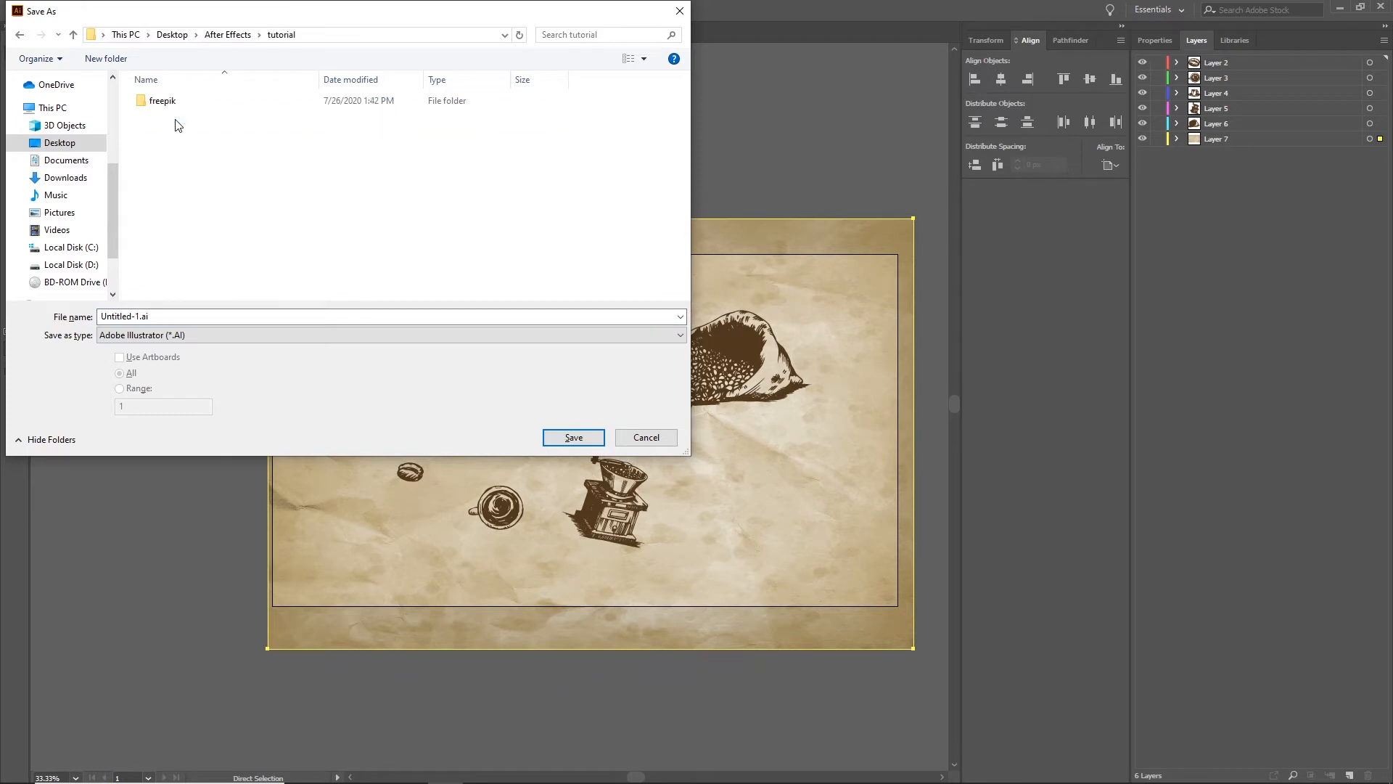
pyautogui.rightClick(178, 135)
pyautogui.moveTo(286, 320)
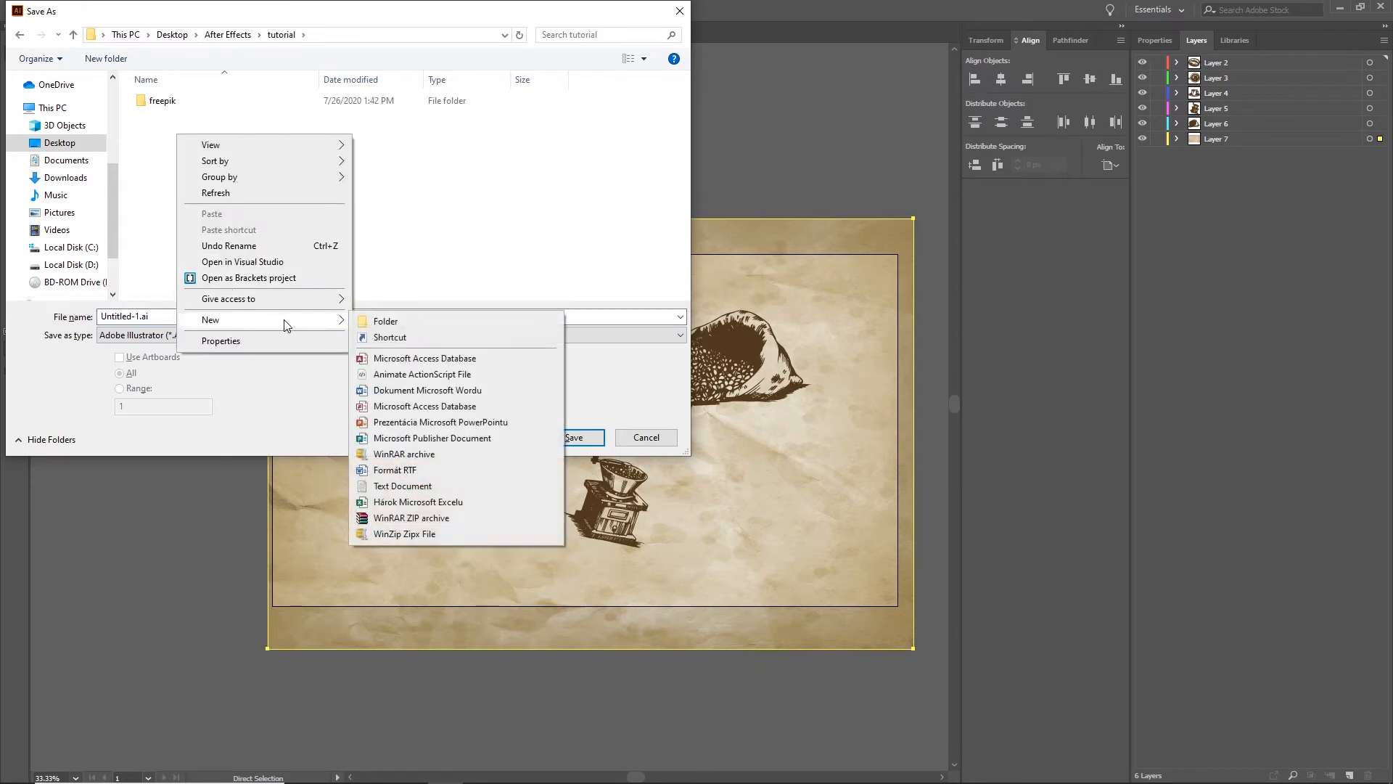
pyautogui.click(367, 317)
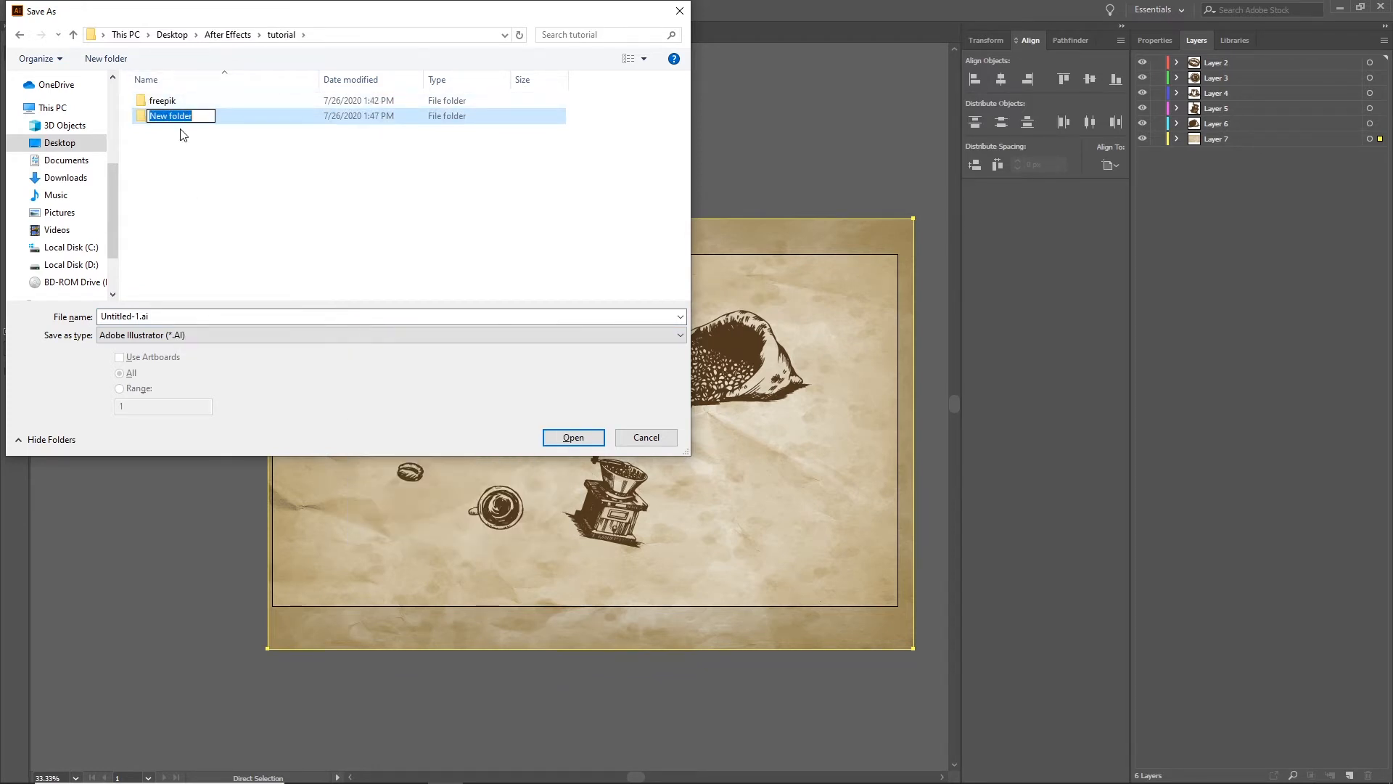
pyautogui.write('Ai')
pyautogui.press('Return')
pyautogui.doubleClick(155, 104)
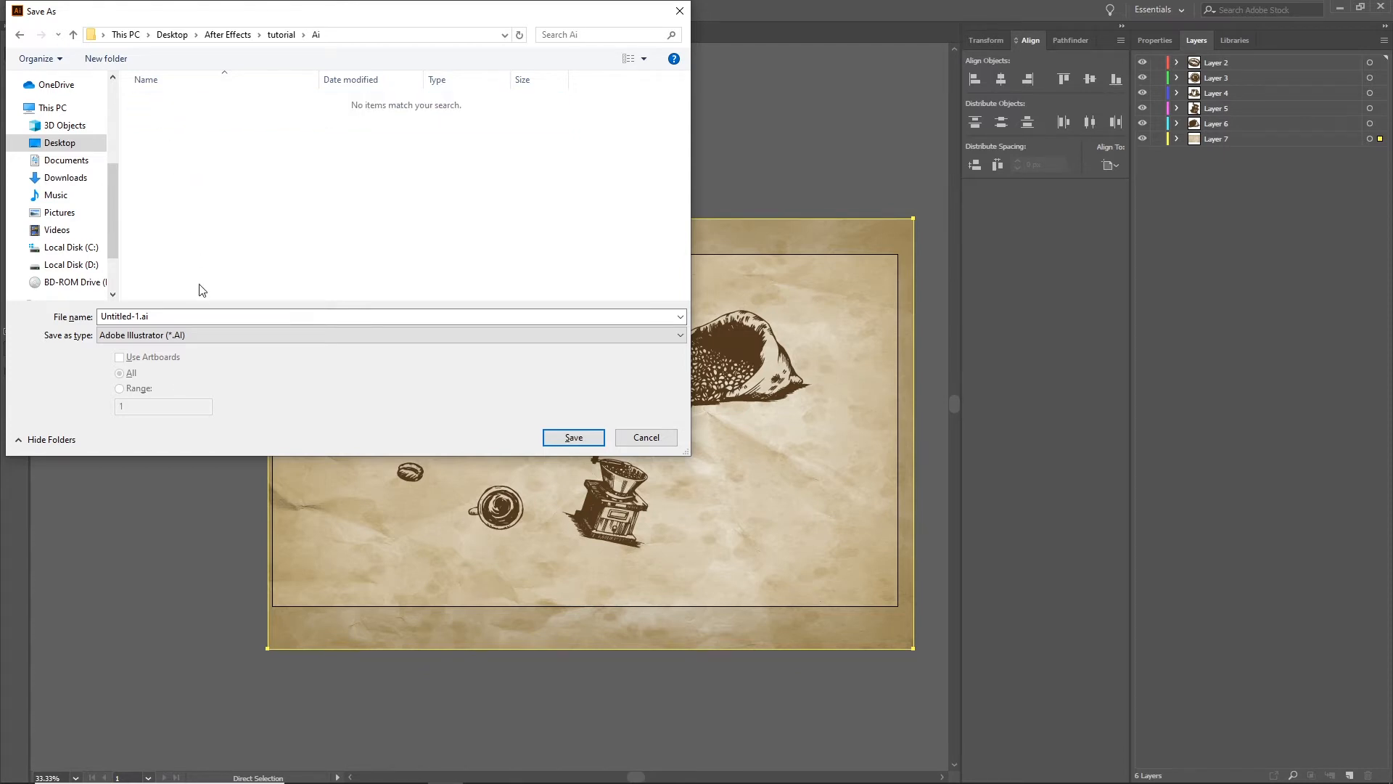
# Step: Save the document as coffe.ai in Adobe Illustrator format, accepting the Illustrator CC version with PDF compatibility
pyautogui.click(199, 317)
pyautogui.hotkey('ctrl', 'a')
pyautogui.write('c')
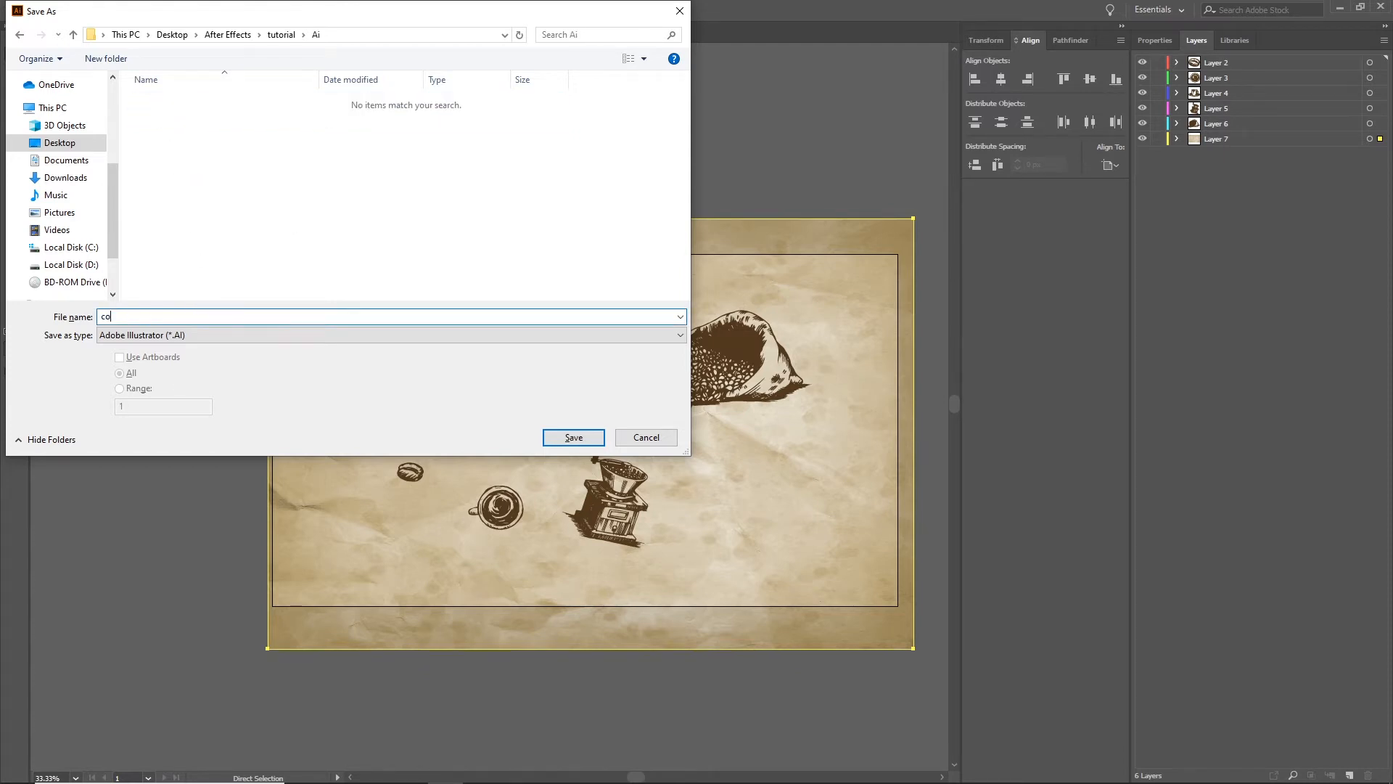
pyautogui.click(589, 436)
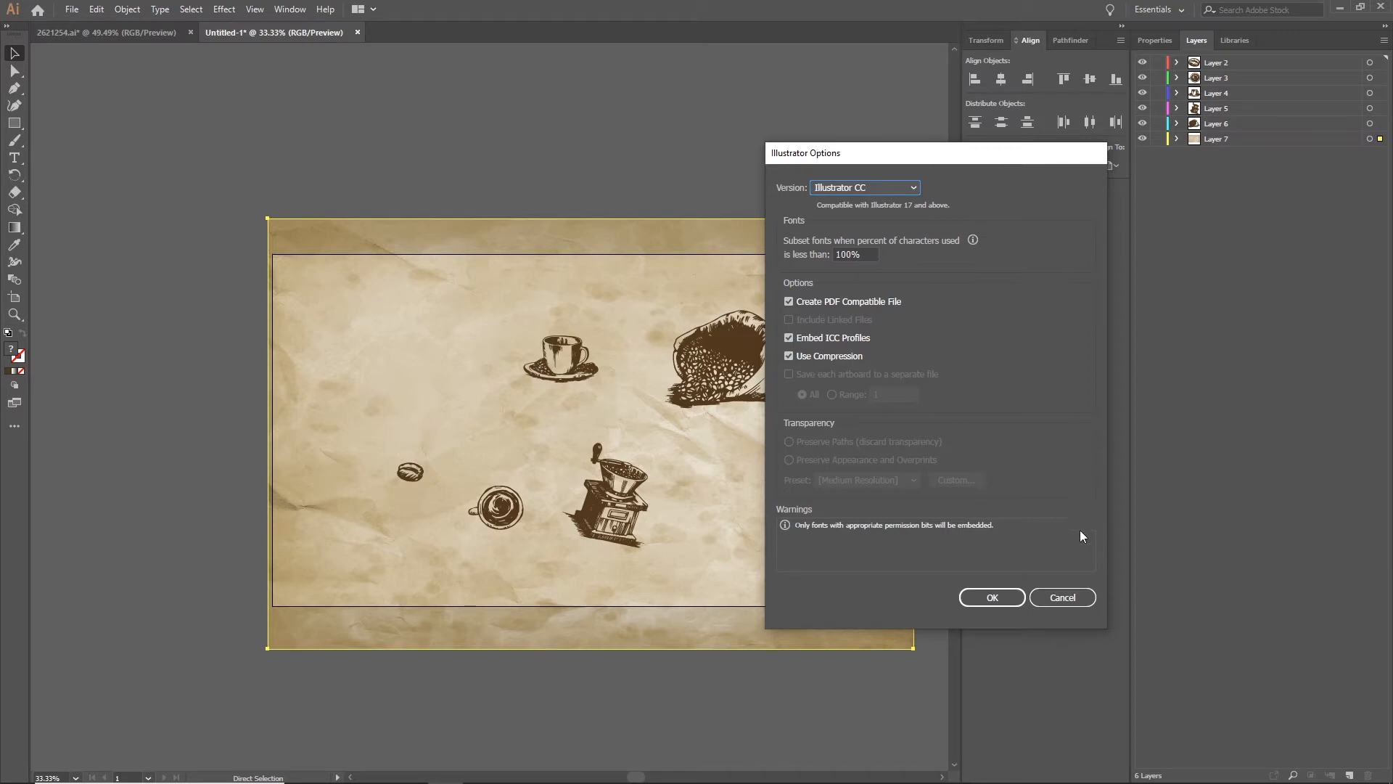
pyautogui.click(999, 597)
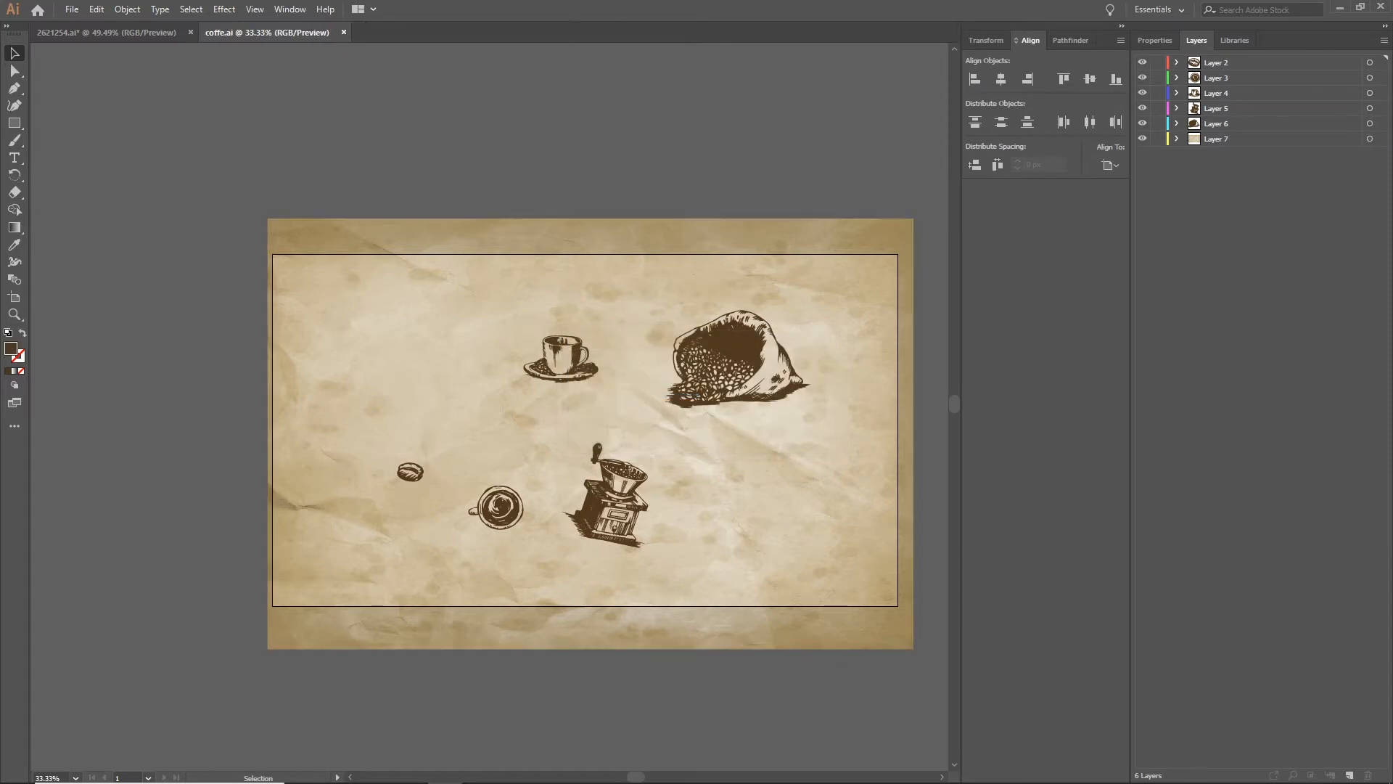
# Step: Switch to Adobe After Effects
pyautogui.moveTo(463, 770)
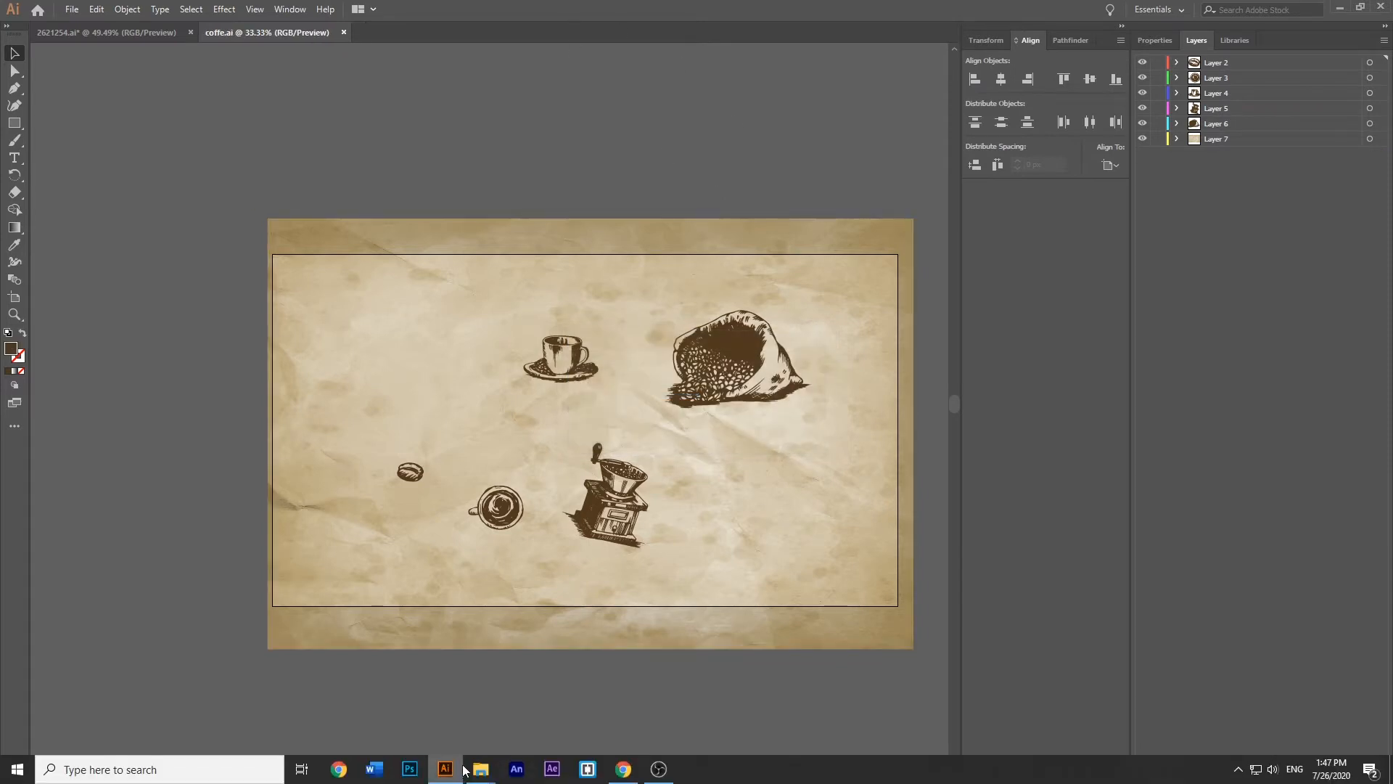
pyautogui.click(552, 771)
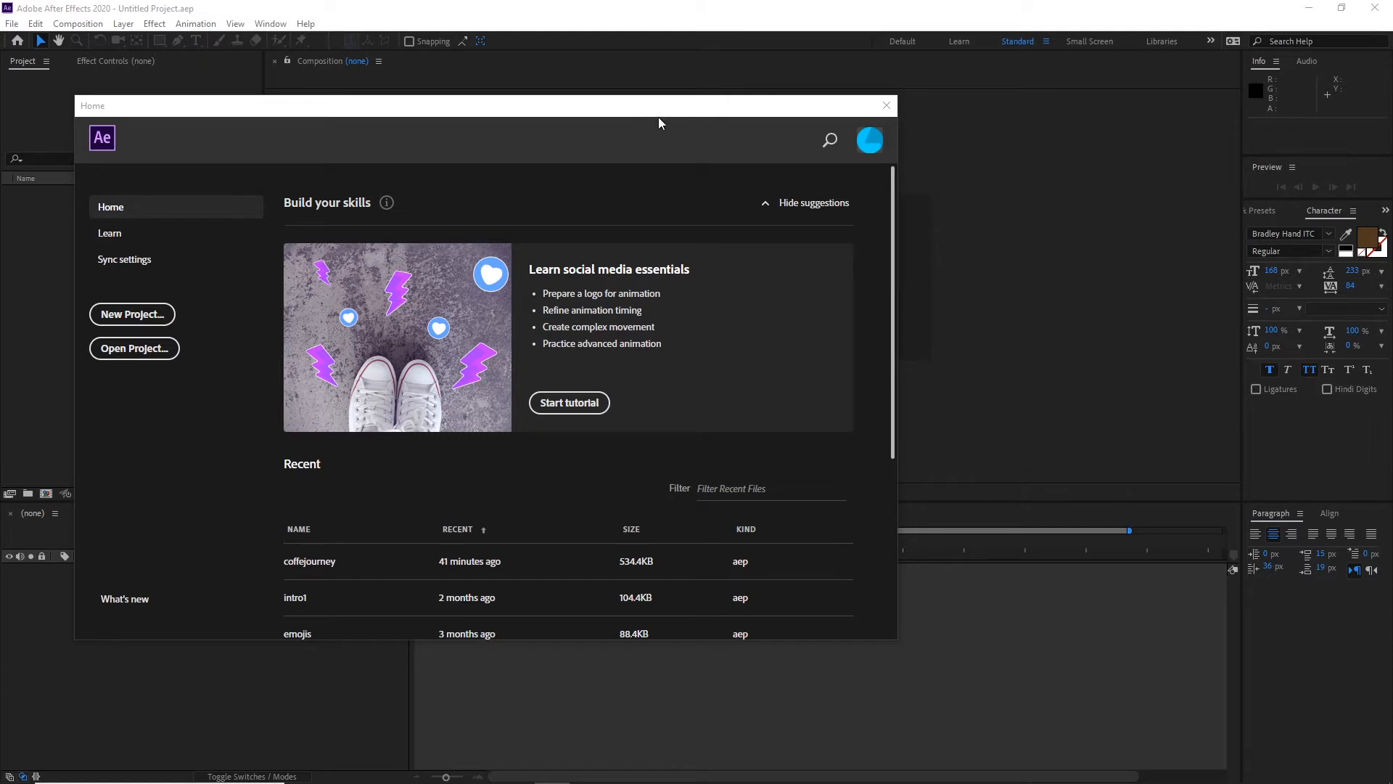
# Step: Dismiss the start window, switch to File Explorer and select coffe.ai in Desktop > After Effects > tutorial > Ai
pyautogui.click(887, 107)
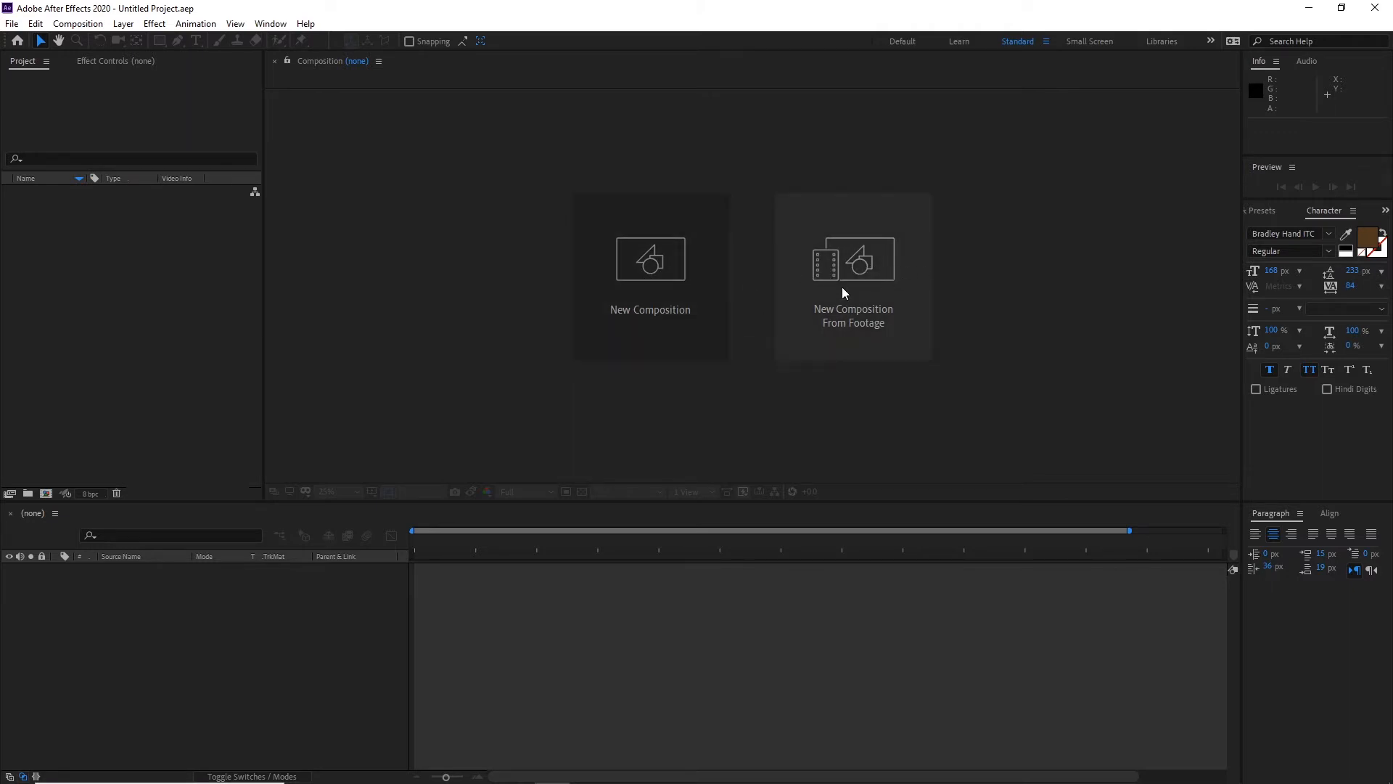
pyautogui.moveTo(390, 780)
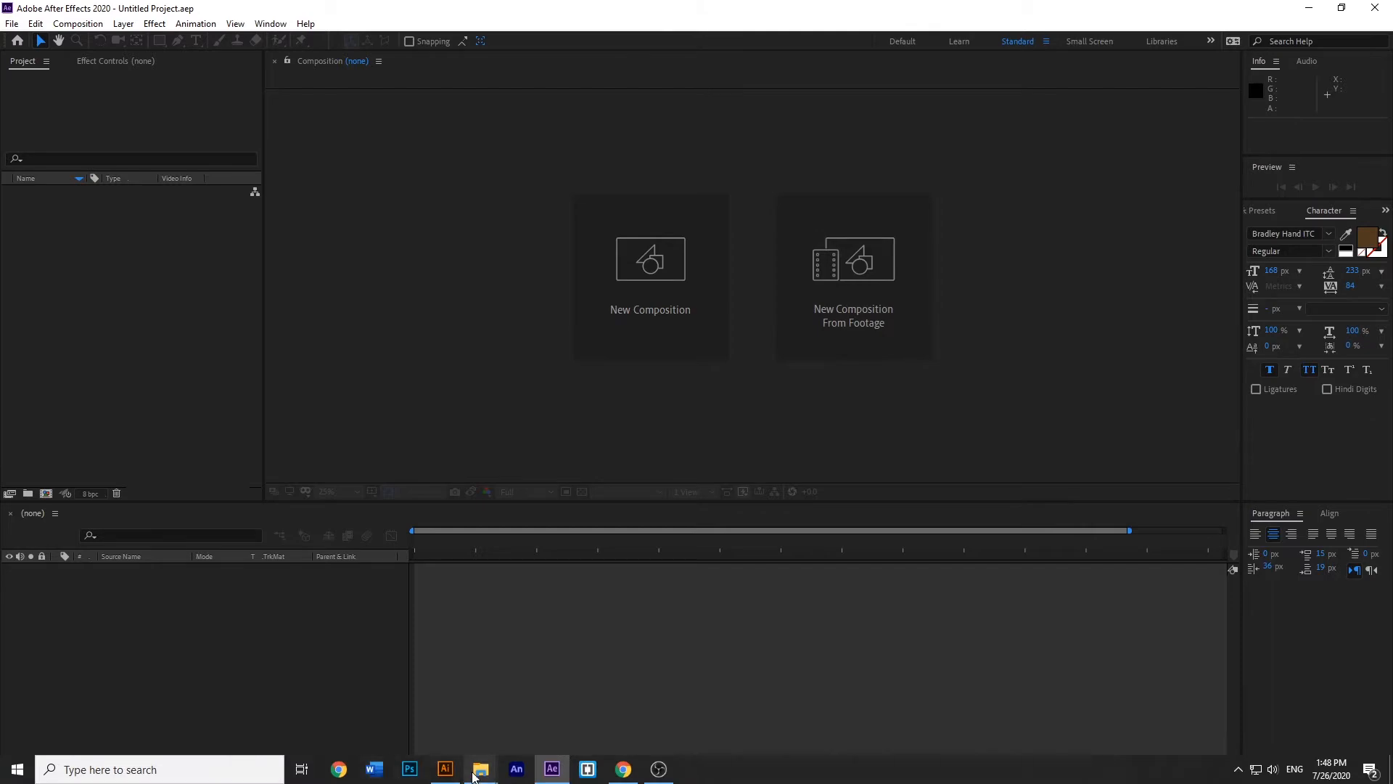
pyautogui.moveTo(480, 776)
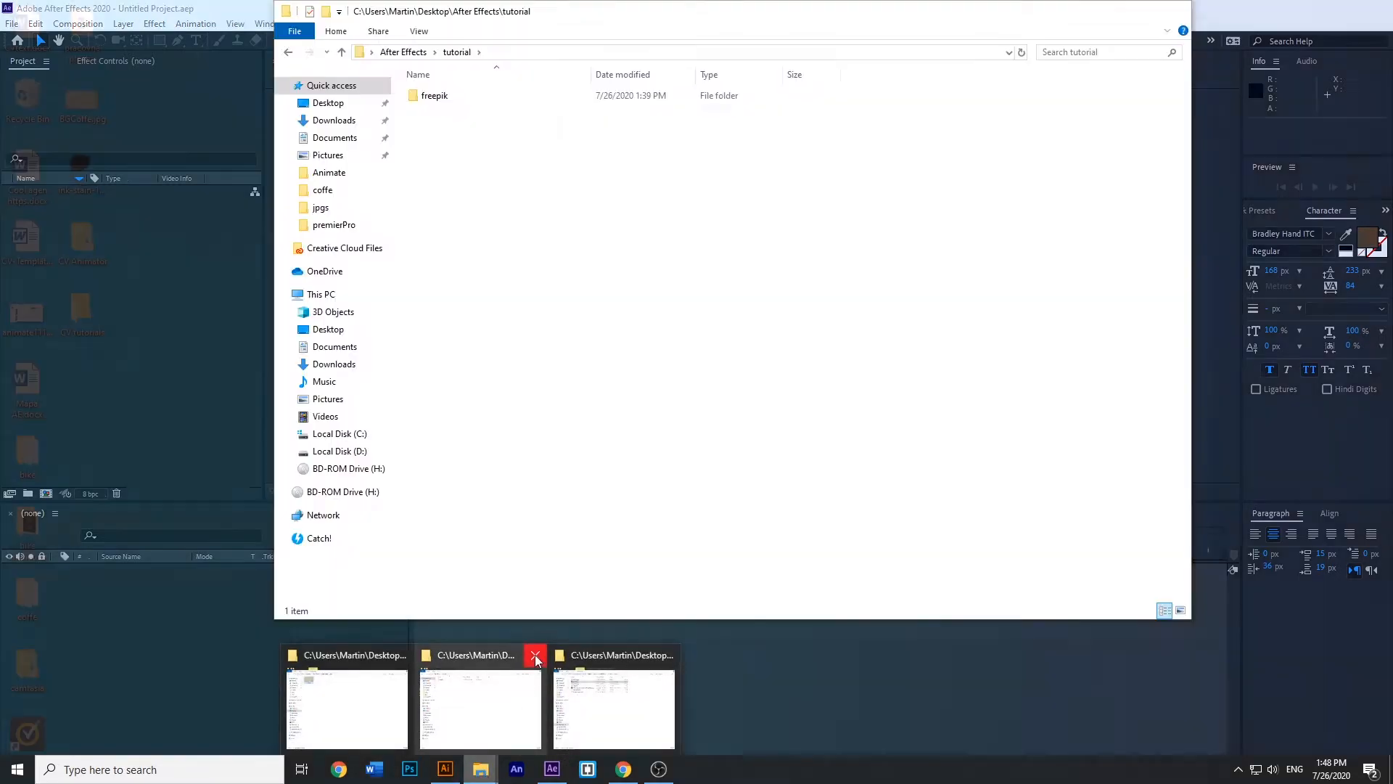
pyautogui.click(536, 655)
pyautogui.click(541, 691)
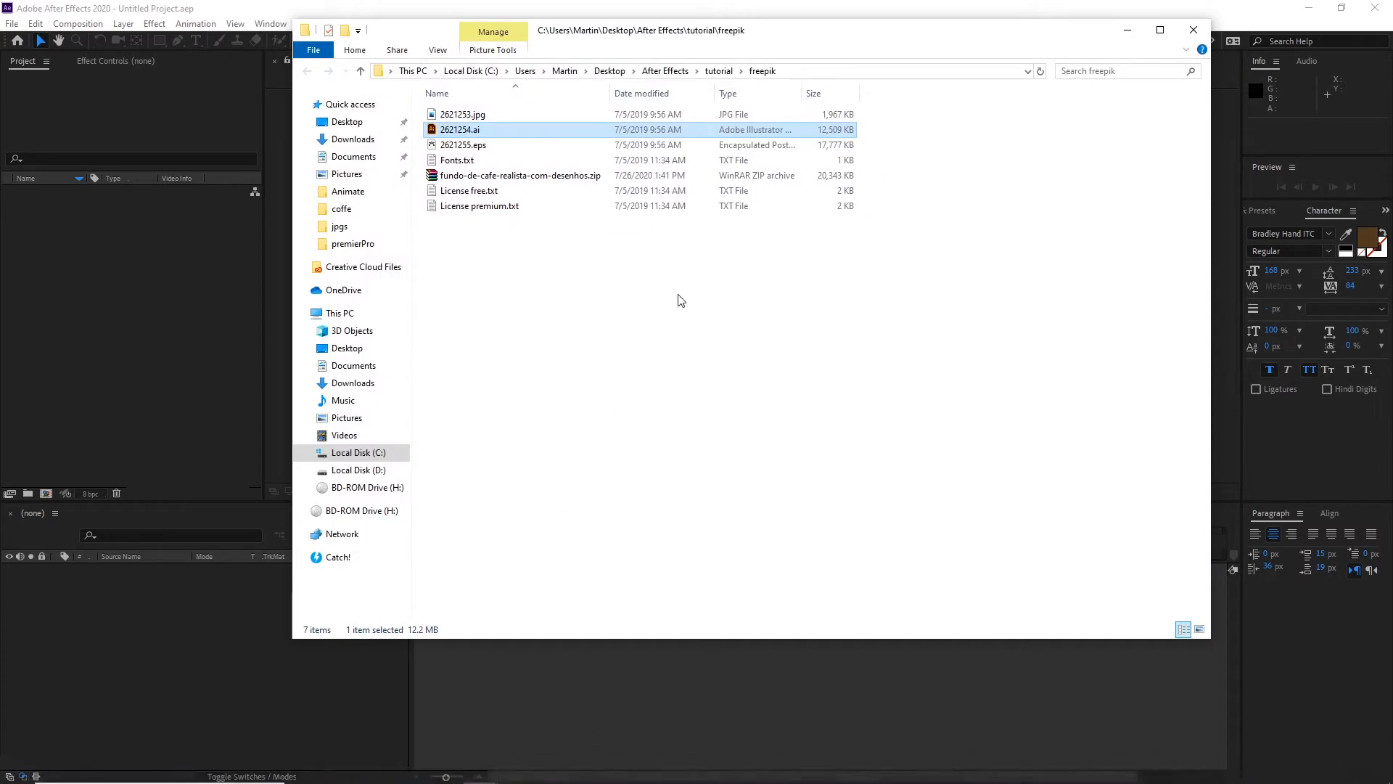
pyautogui.click(719, 71)
pyautogui.doubleClick(468, 116)
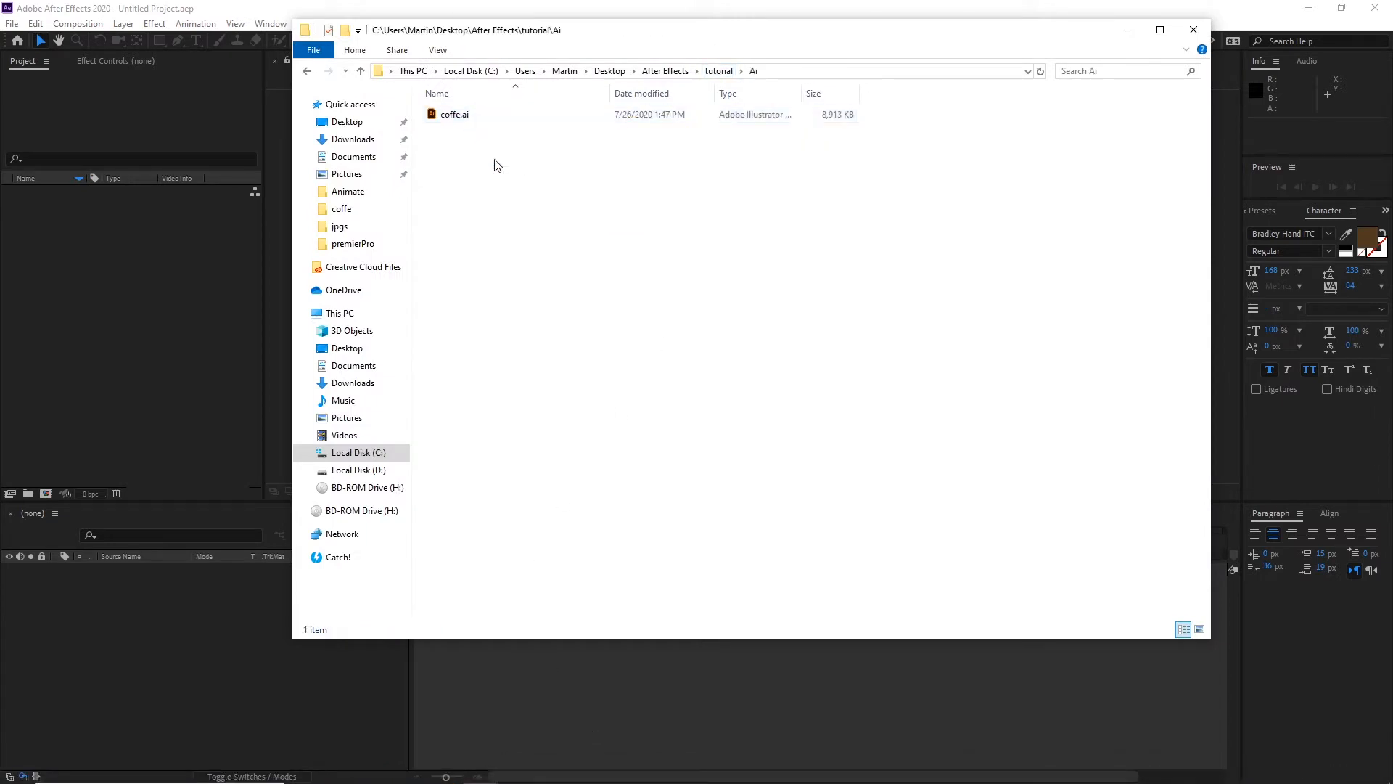
pyautogui.click(455, 116)
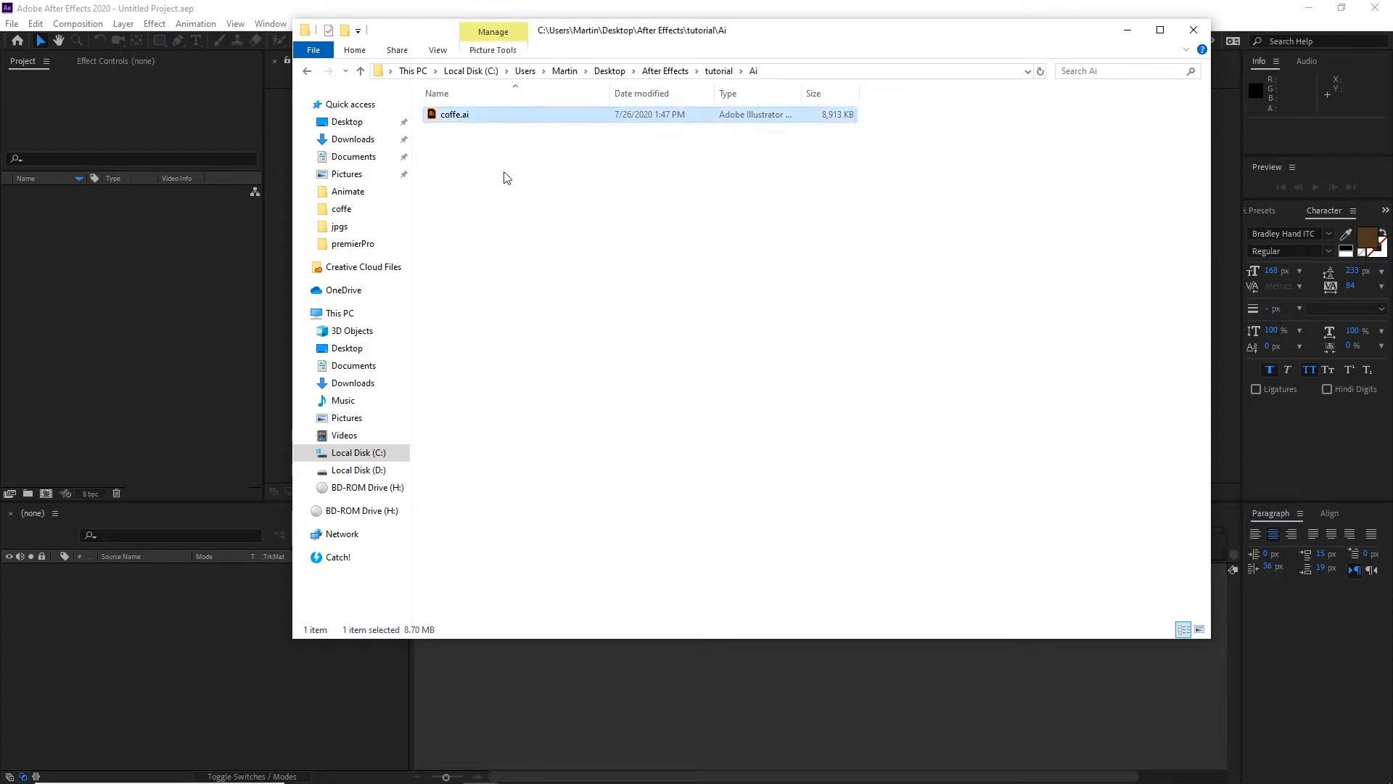
# Step: Import coffe.ai into the After Effects project as a Composition with footage dimensions at Layer Size
pyautogui.moveTo(458, 119); pyautogui.dragTo(98, 328)
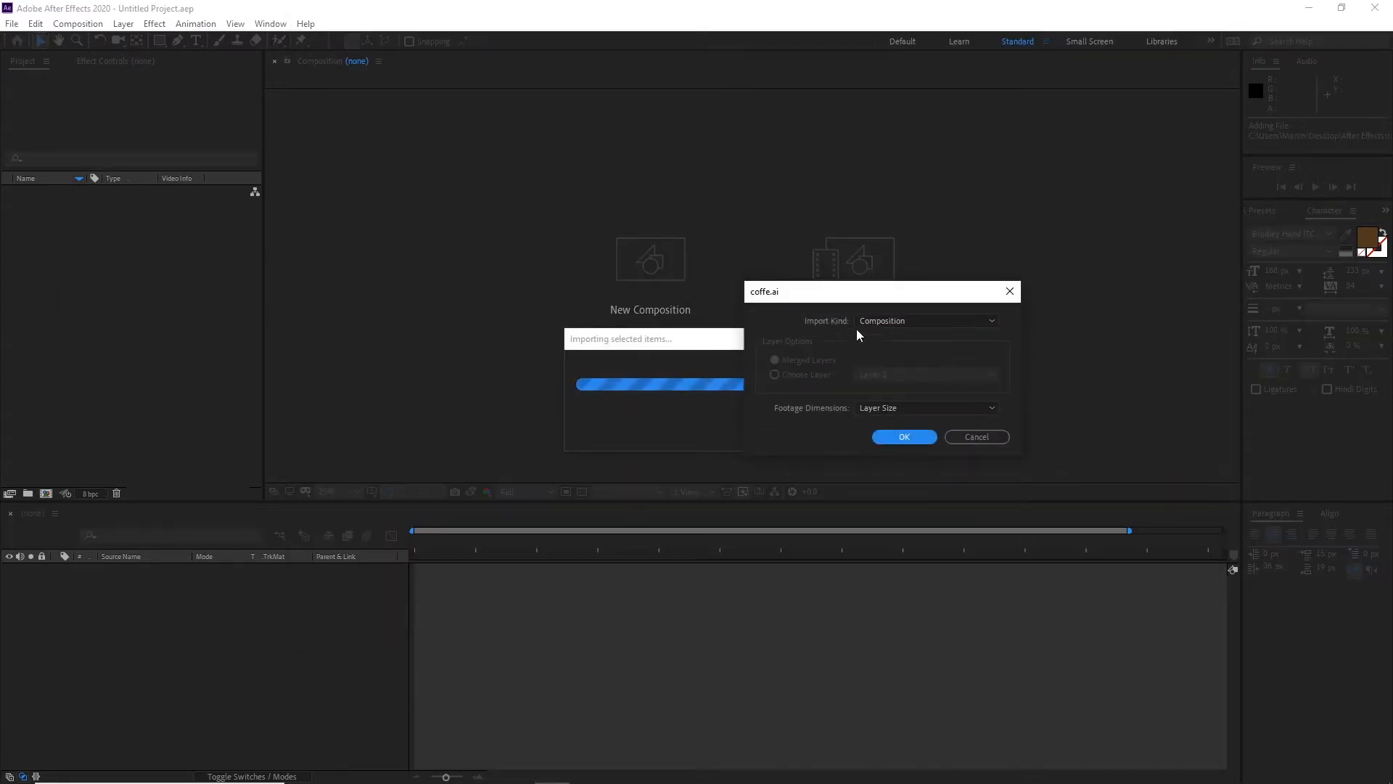
pyautogui.click(985, 323)
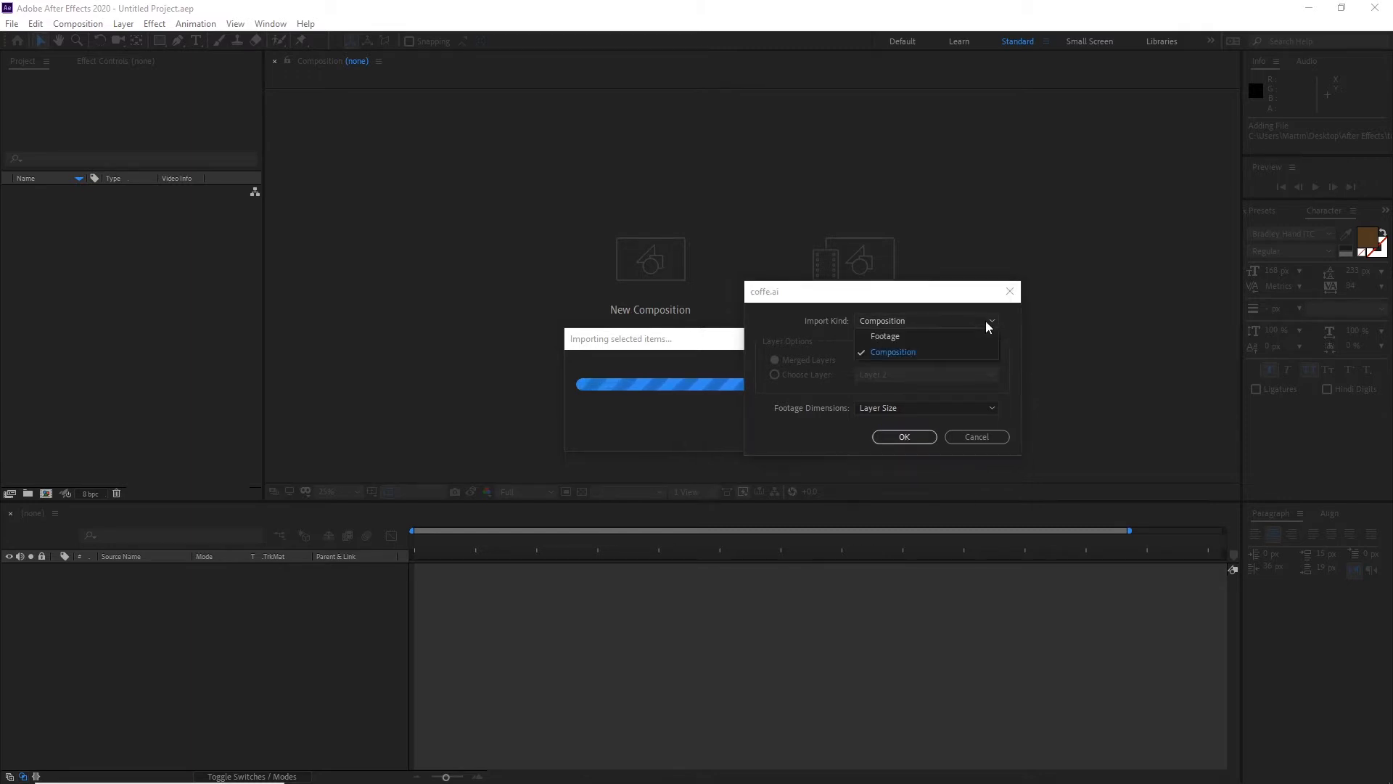
pyautogui.click(910, 358)
pyautogui.click(923, 438)
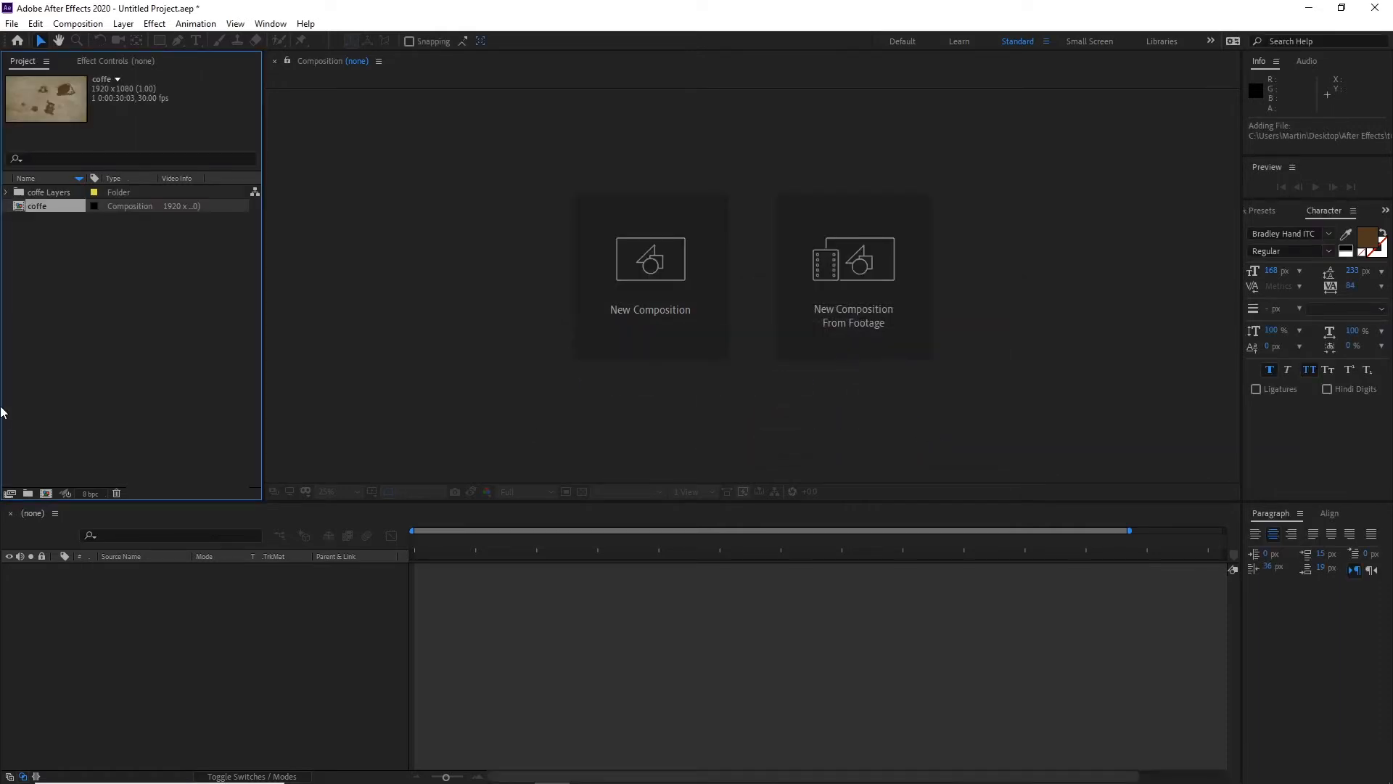
# Step: Open the imported coffe composition to show its layers in the timeline
pyautogui.click(67, 307)
pyautogui.click(41, 210)
pyautogui.doubleClick(24, 208)
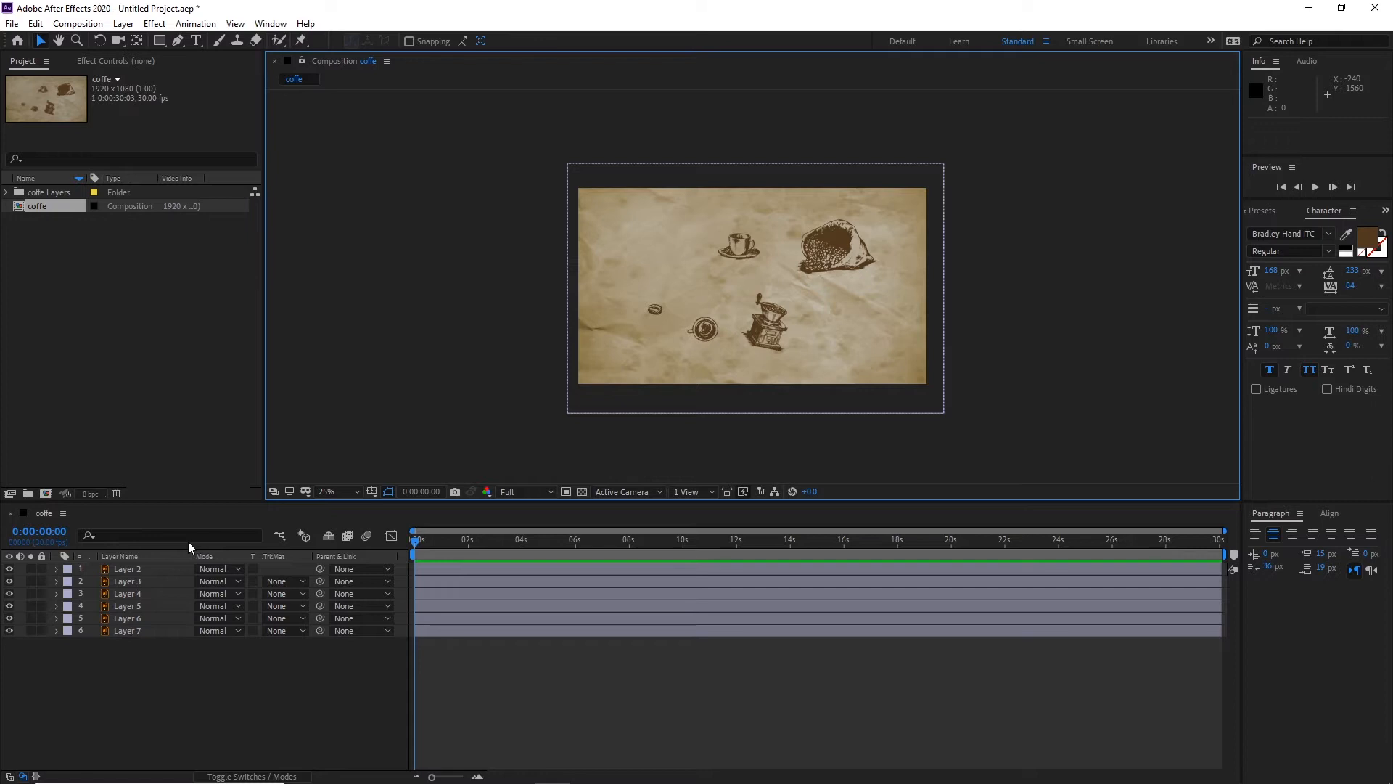
# Step: Start saving the project and create a folder named ae inside Desktop > After Effects > tutorial
pyautogui.hotkey('ctrl', 's')
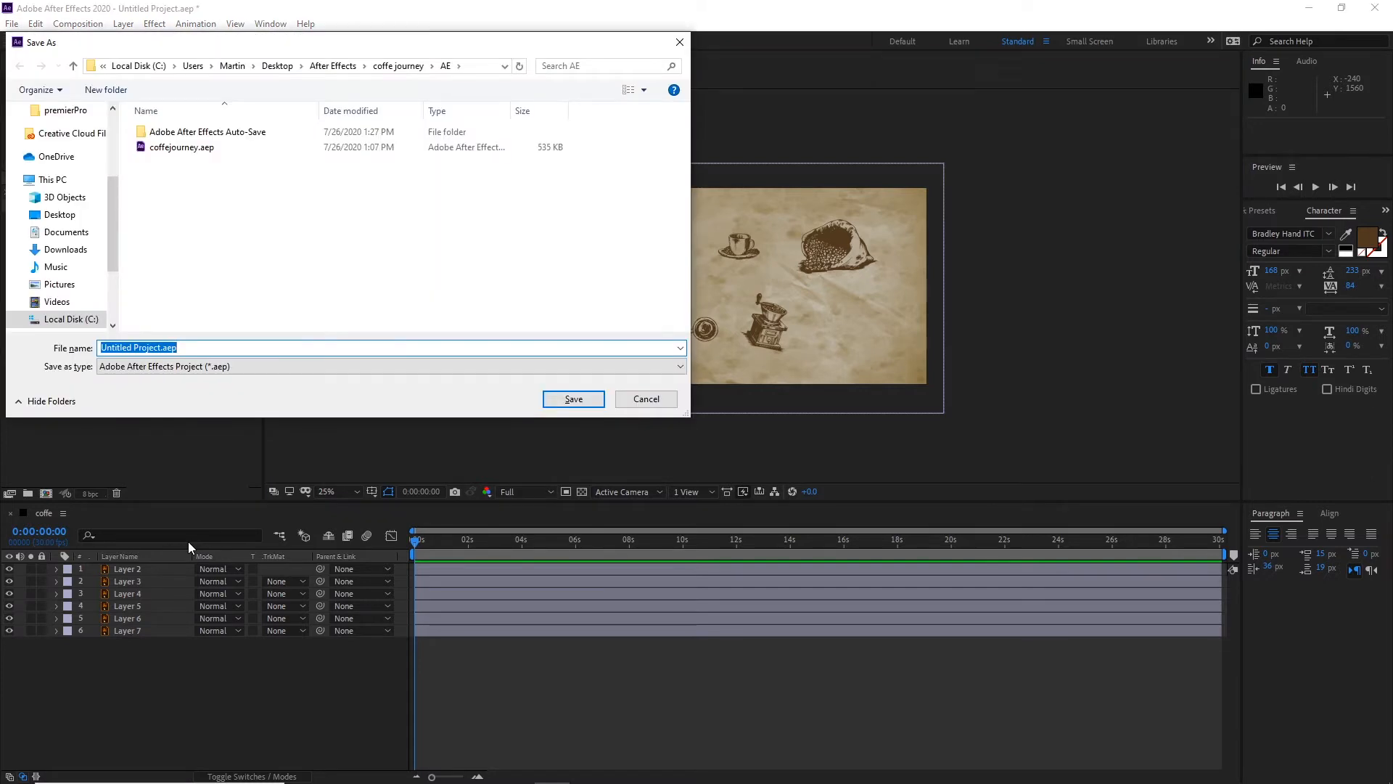
pyautogui.click(280, 67)
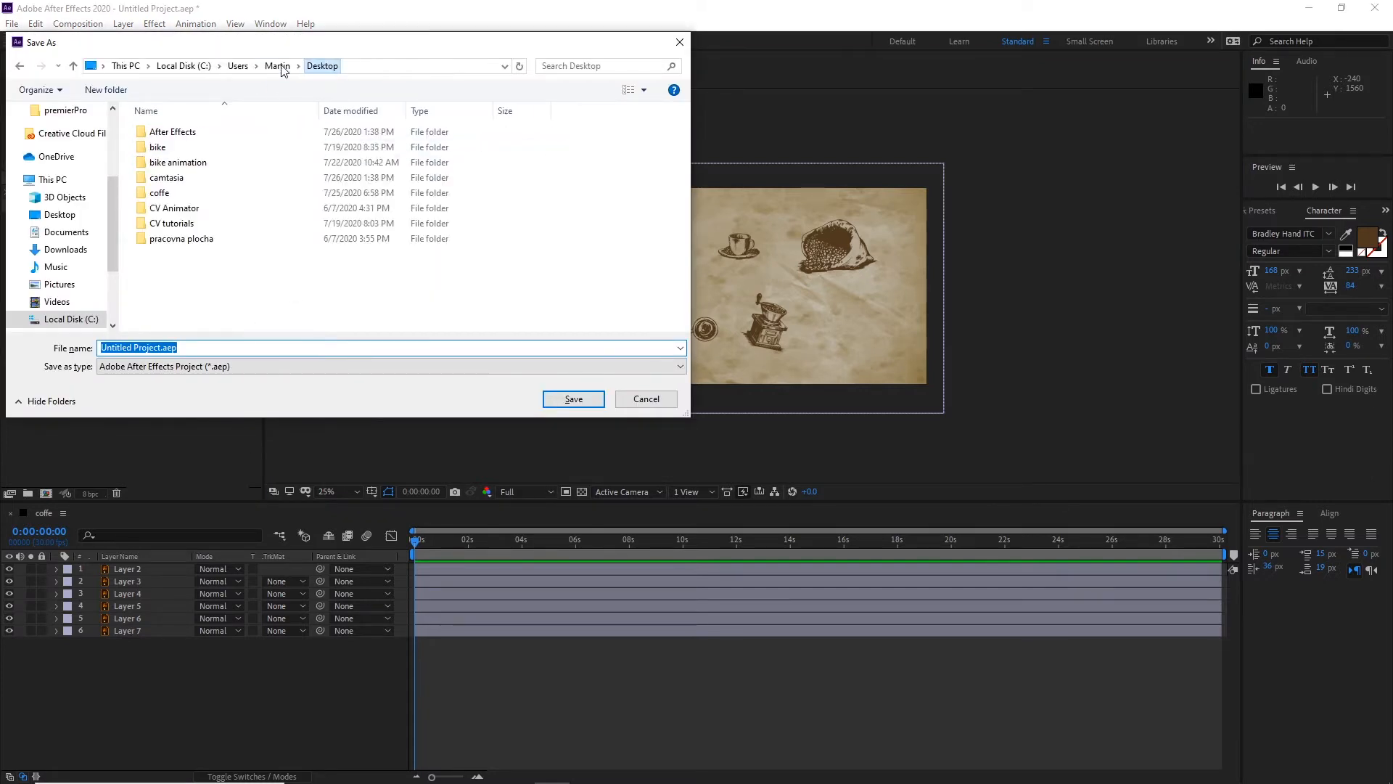
pyautogui.doubleClick(195, 133)
pyautogui.doubleClick(169, 147)
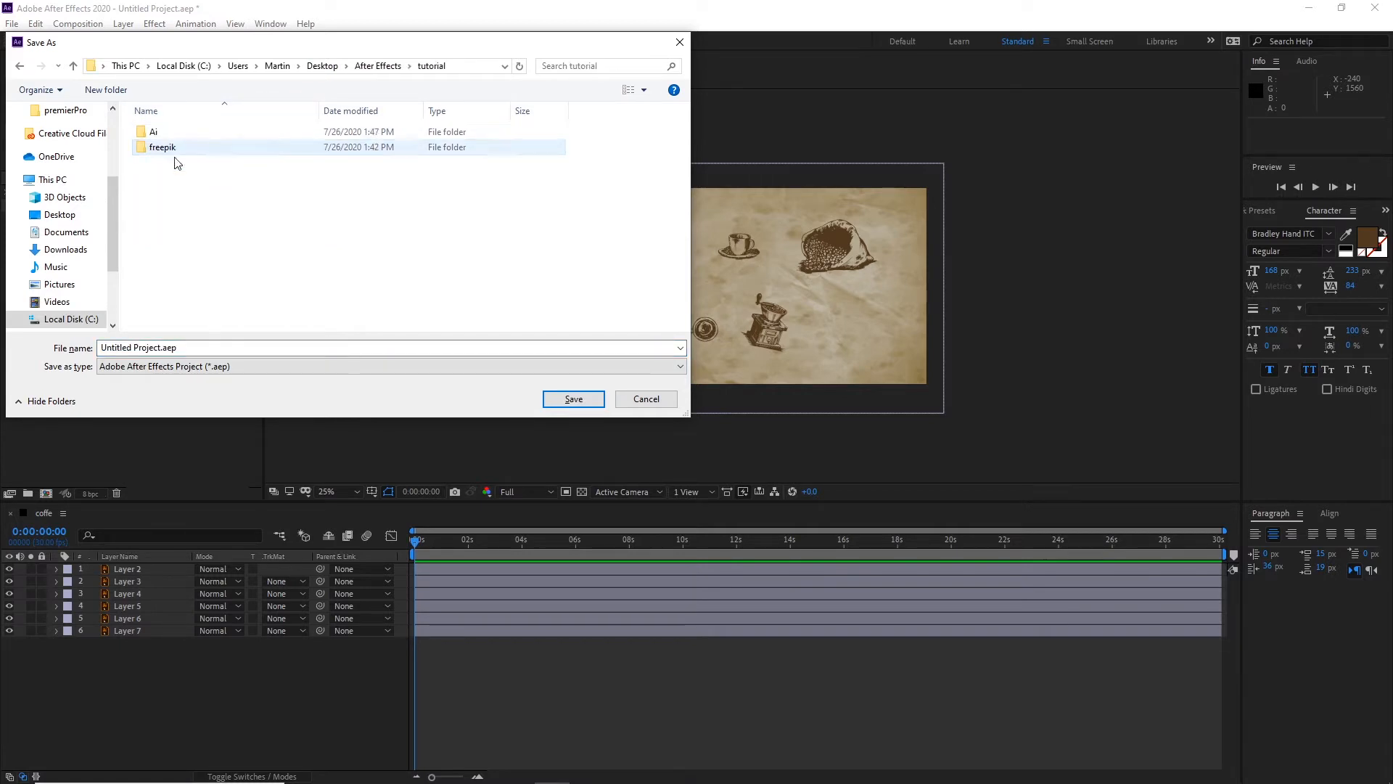
pyautogui.rightClick(177, 197)
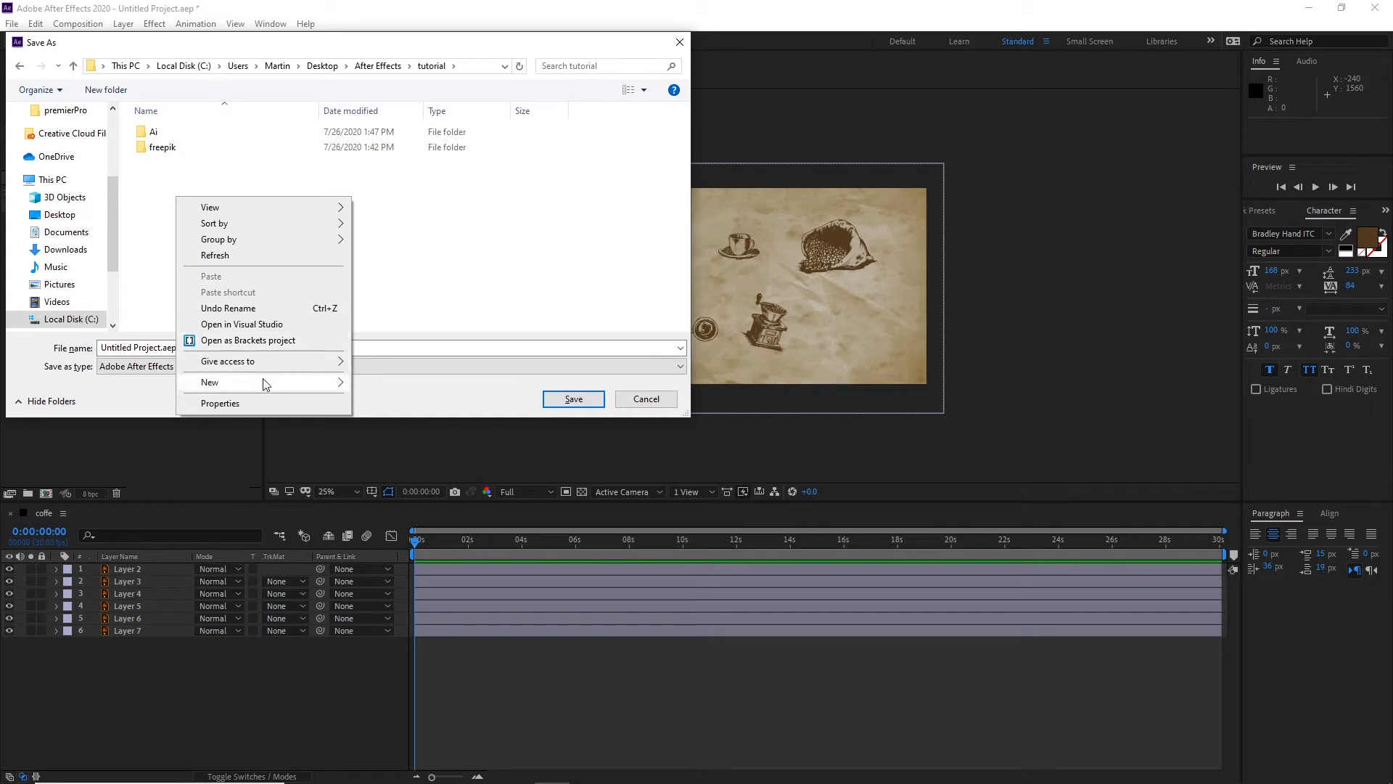
pyautogui.moveTo(264, 383)
pyautogui.click(378, 376)
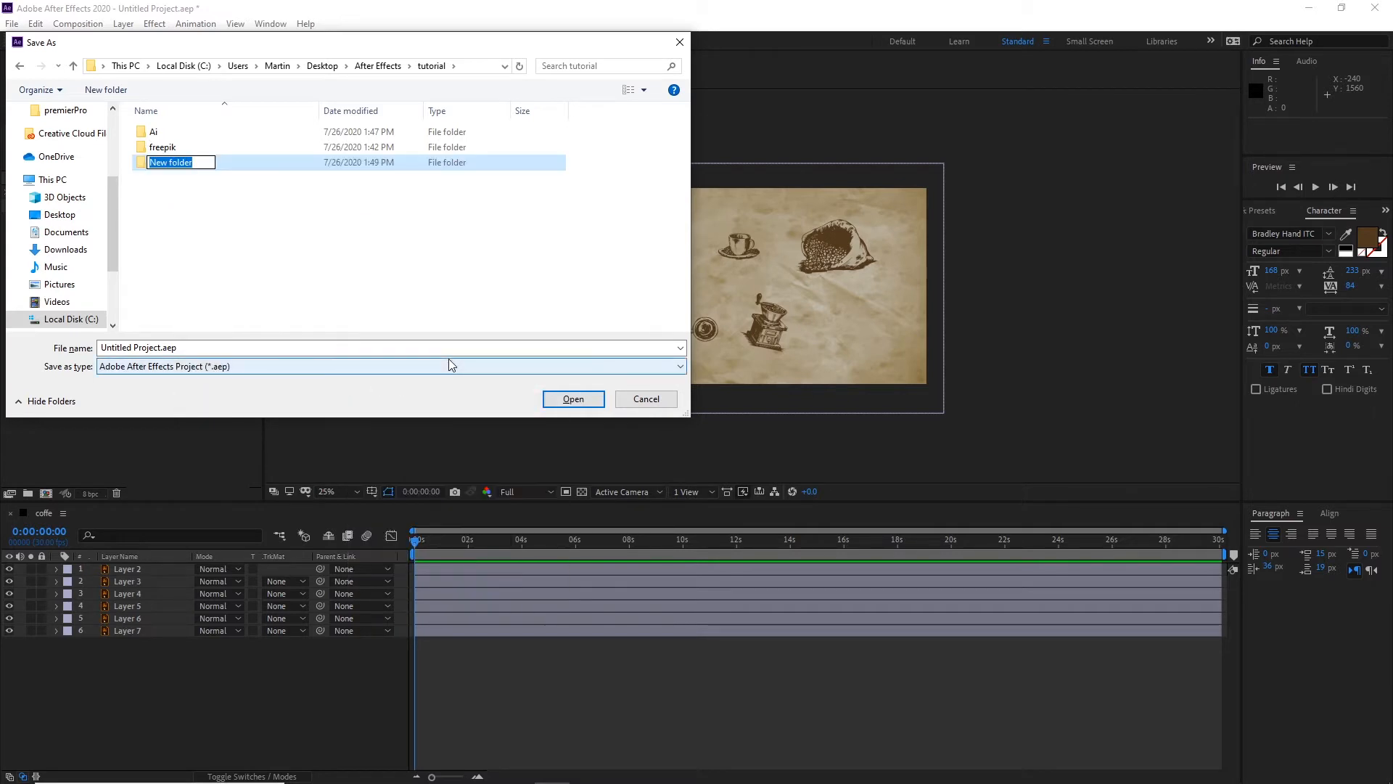
pyautogui.write('ae')
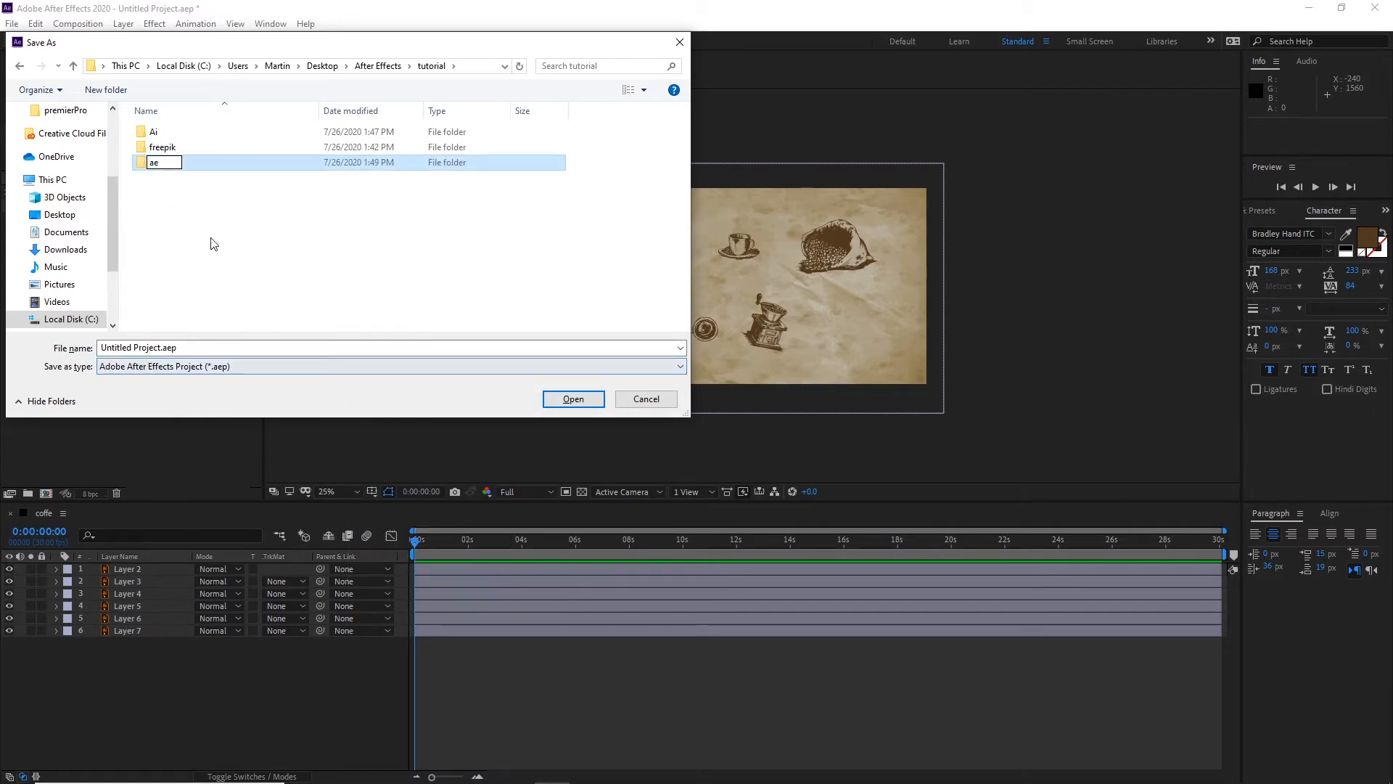
pyautogui.press('Return')
# Step: Save the project in the ae folder under the name coffe as an Adobe After Effects Project
pyautogui.doubleClick(154, 134)
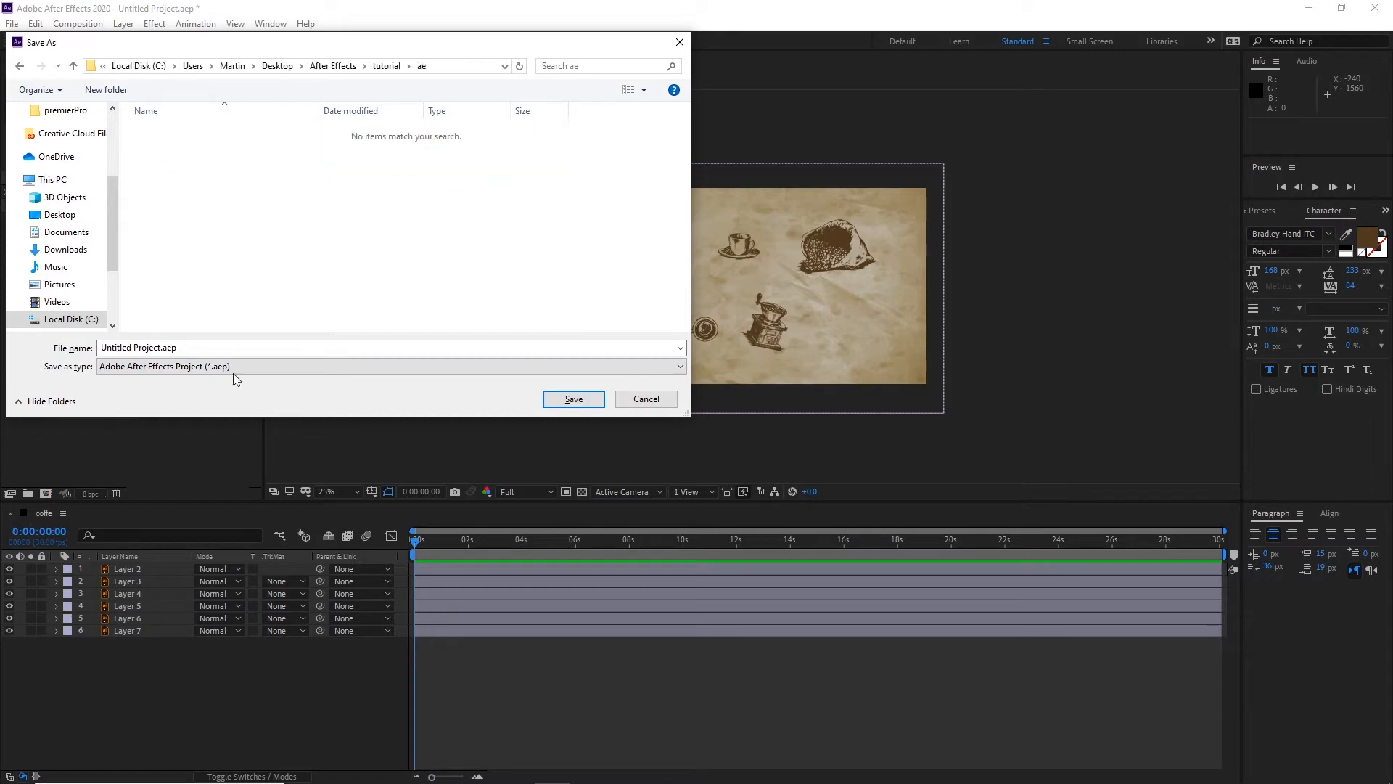
pyautogui.write('coffe')
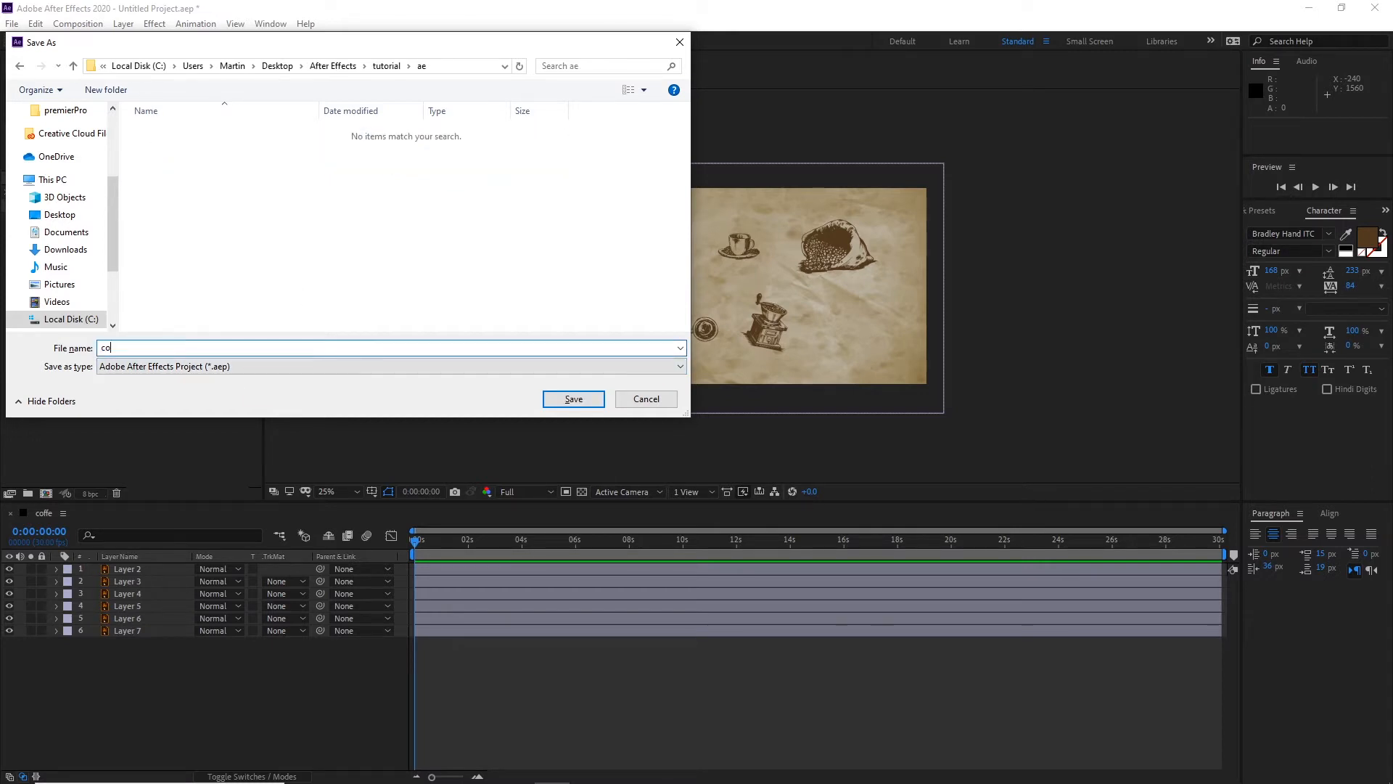
pyautogui.click(573, 399)
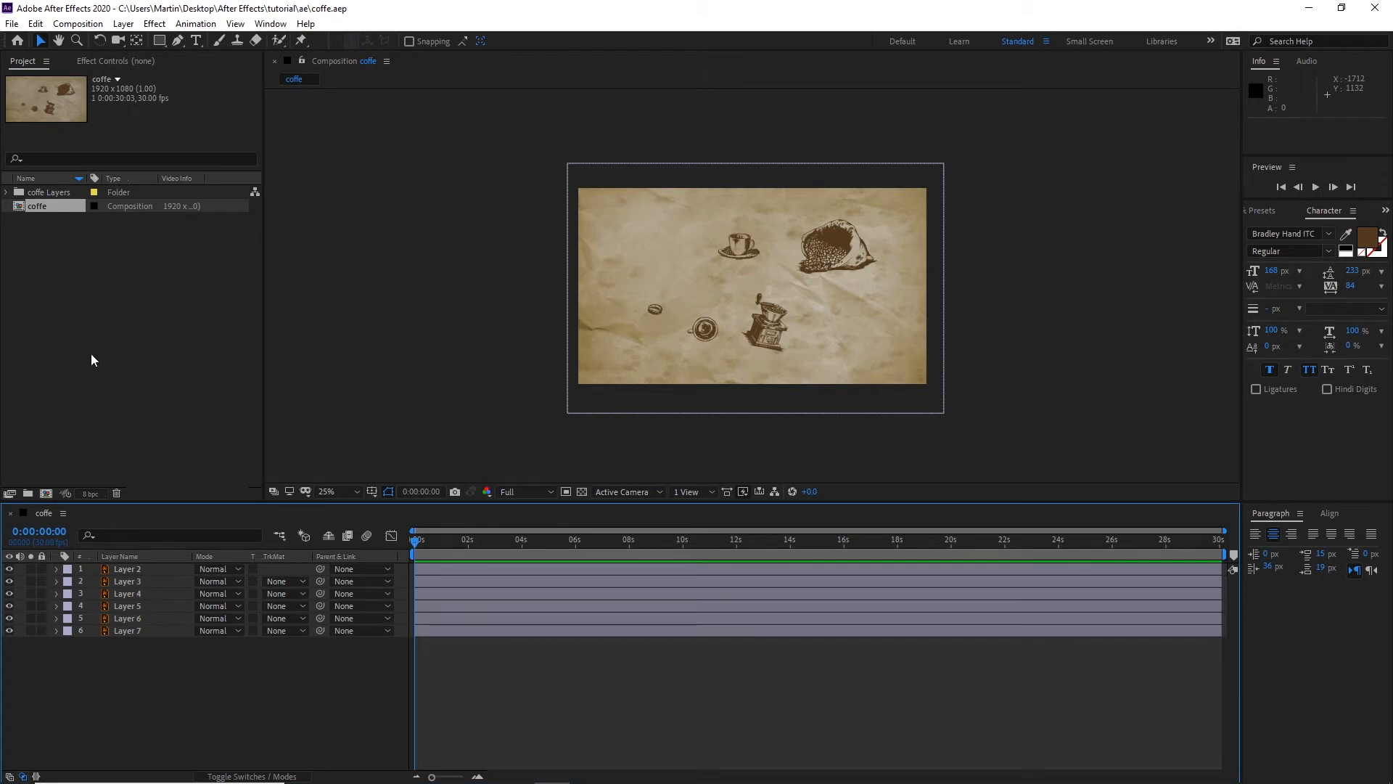
pyautogui.click(108, 330)
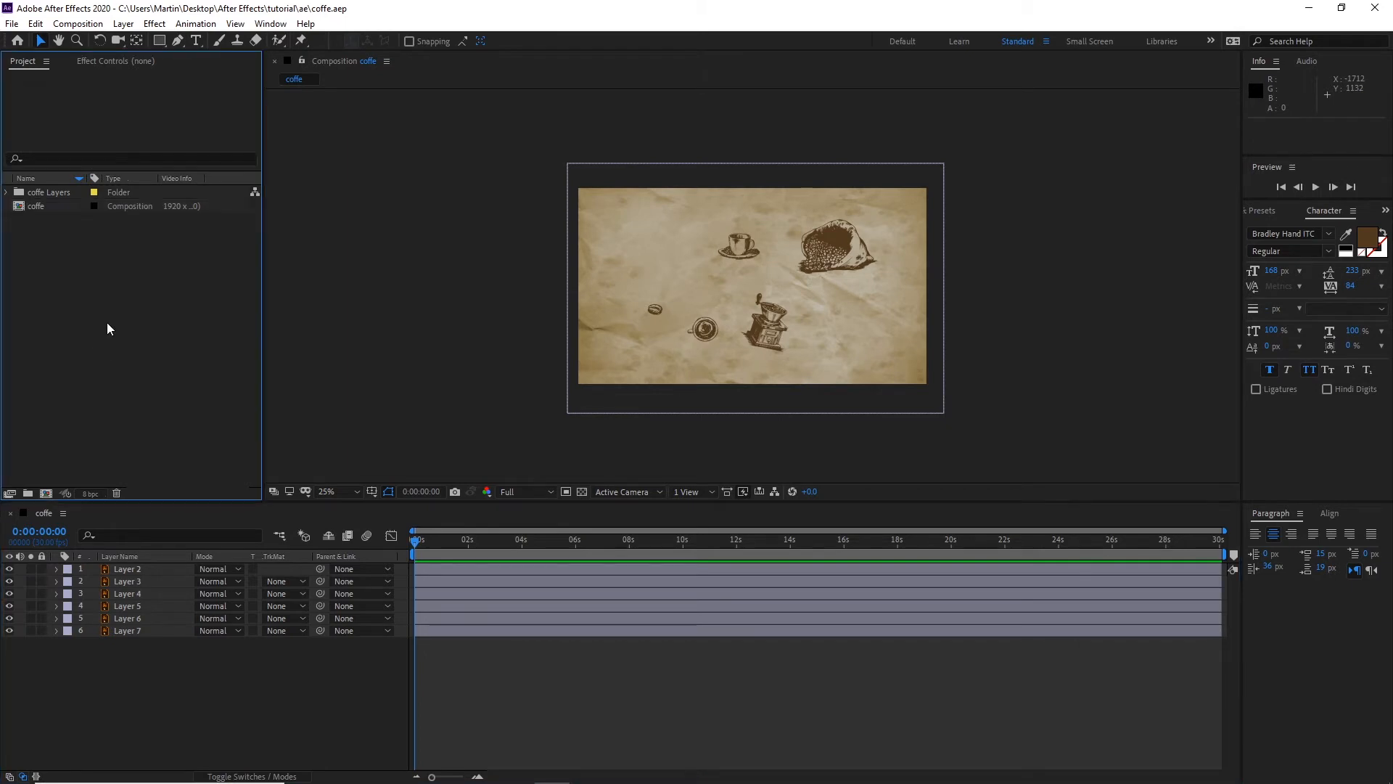
pyautogui.click(31, 209)
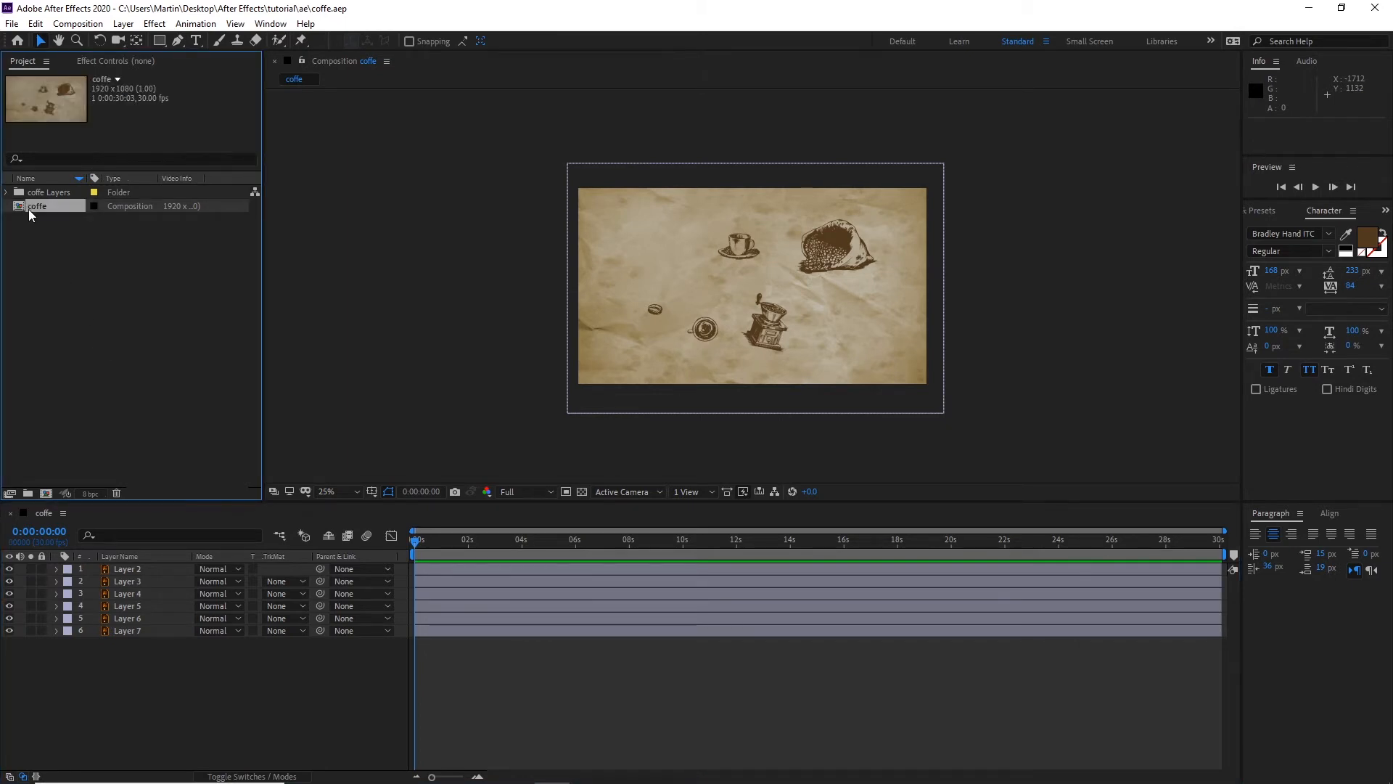
pyautogui.rightClick(31, 214)
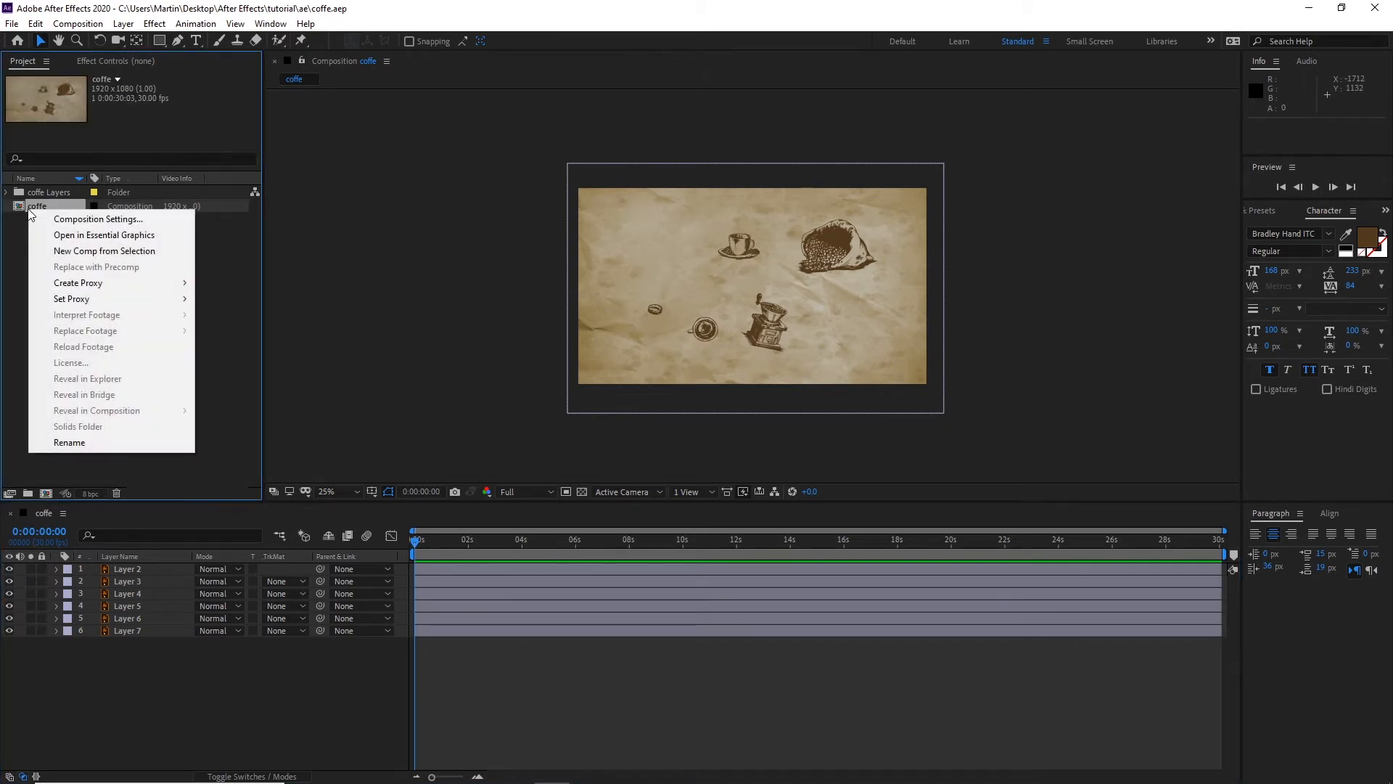
pyautogui.click(73, 219)
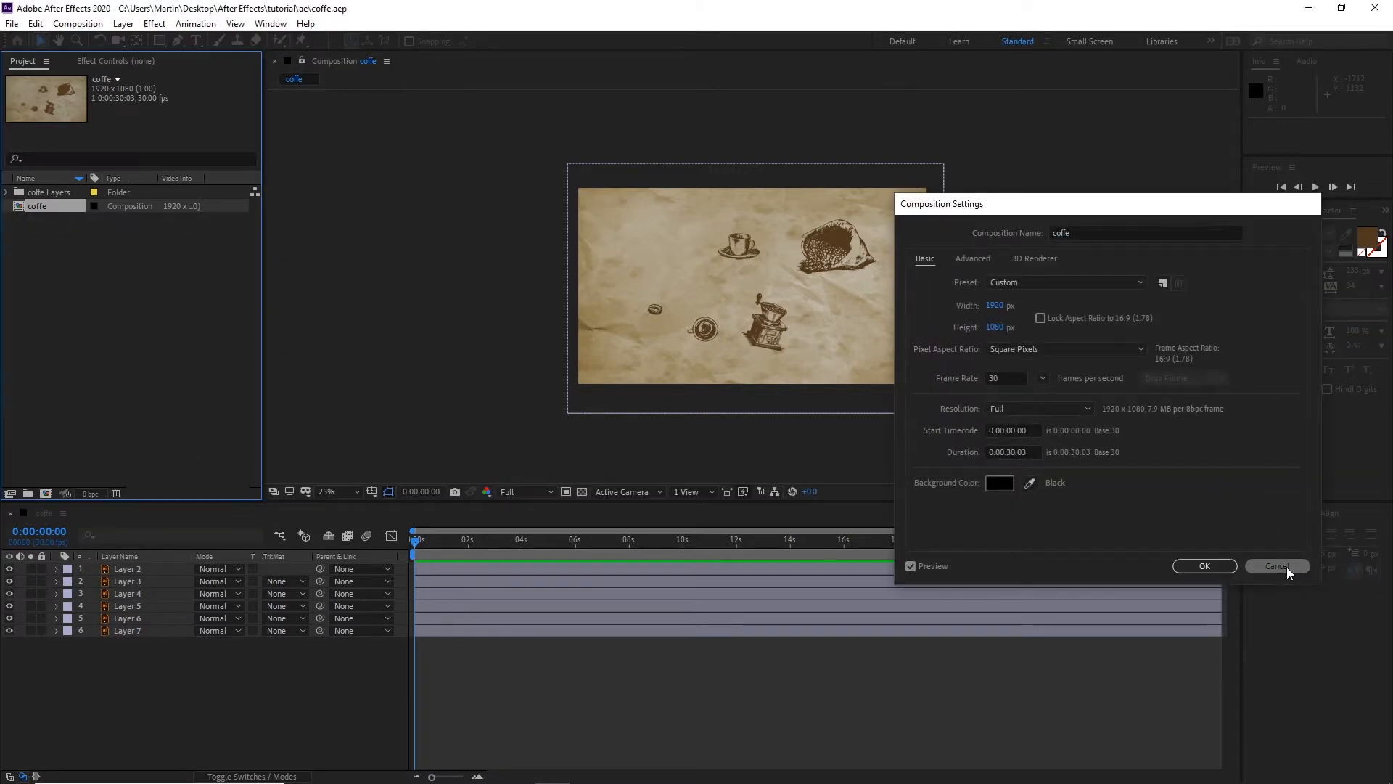
pyautogui.click(1284, 571)
# Step: Set the coffe composition's width to 1920*5 px with the aspect ratio unlocked, leaving the height at 1080 px
pyautogui.click(50, 224)
pyautogui.click(43, 210)
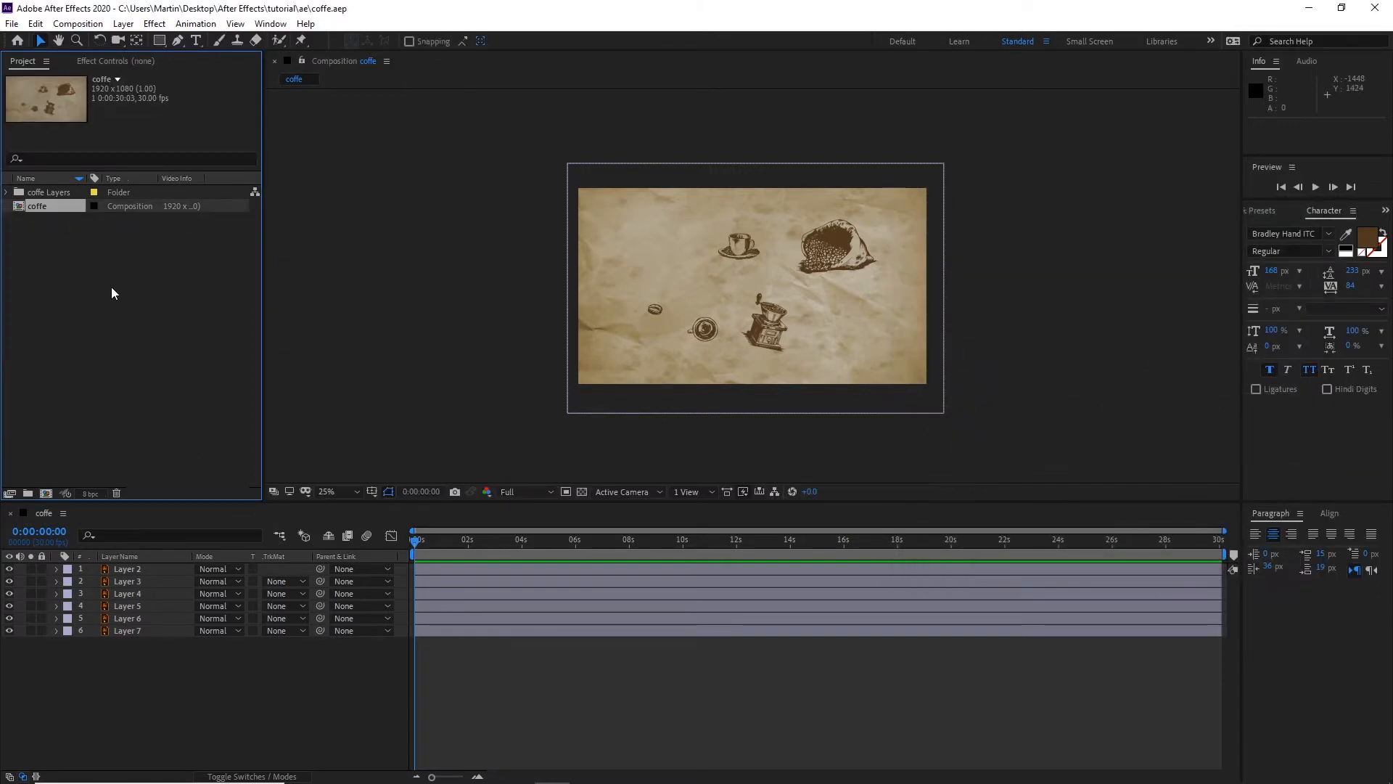
pyautogui.hotkey('ctrl', 'k')
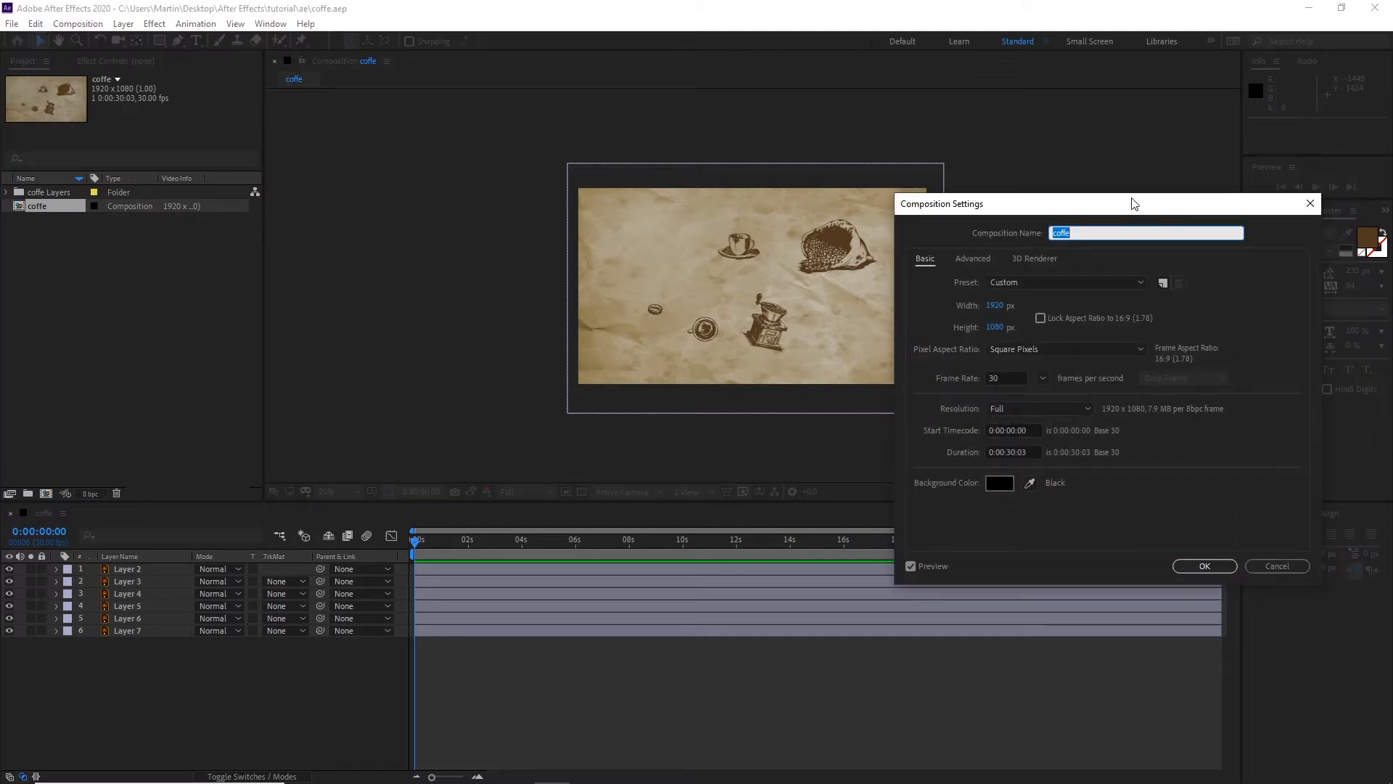
pyautogui.moveTo(1130, 202); pyautogui.dragTo(889, 162)
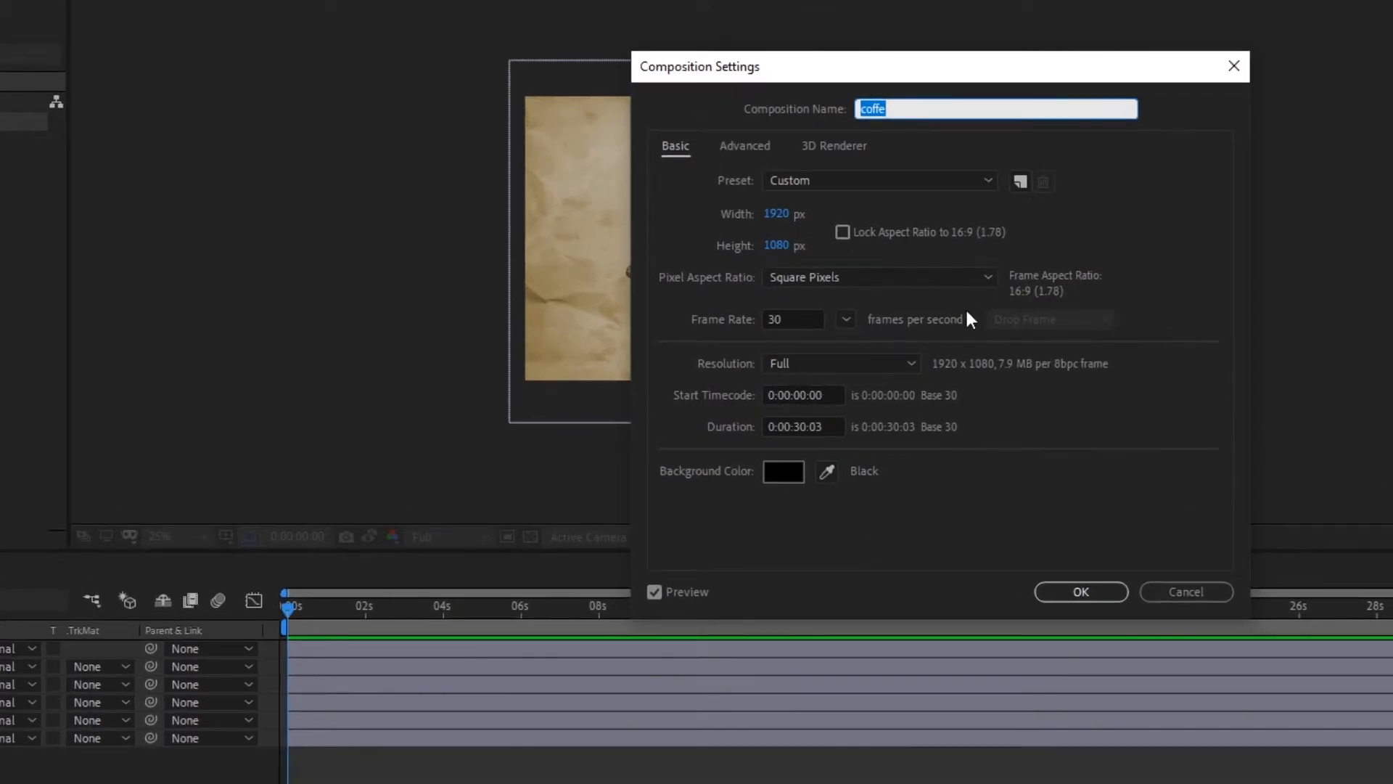
pyautogui.click(842, 232)
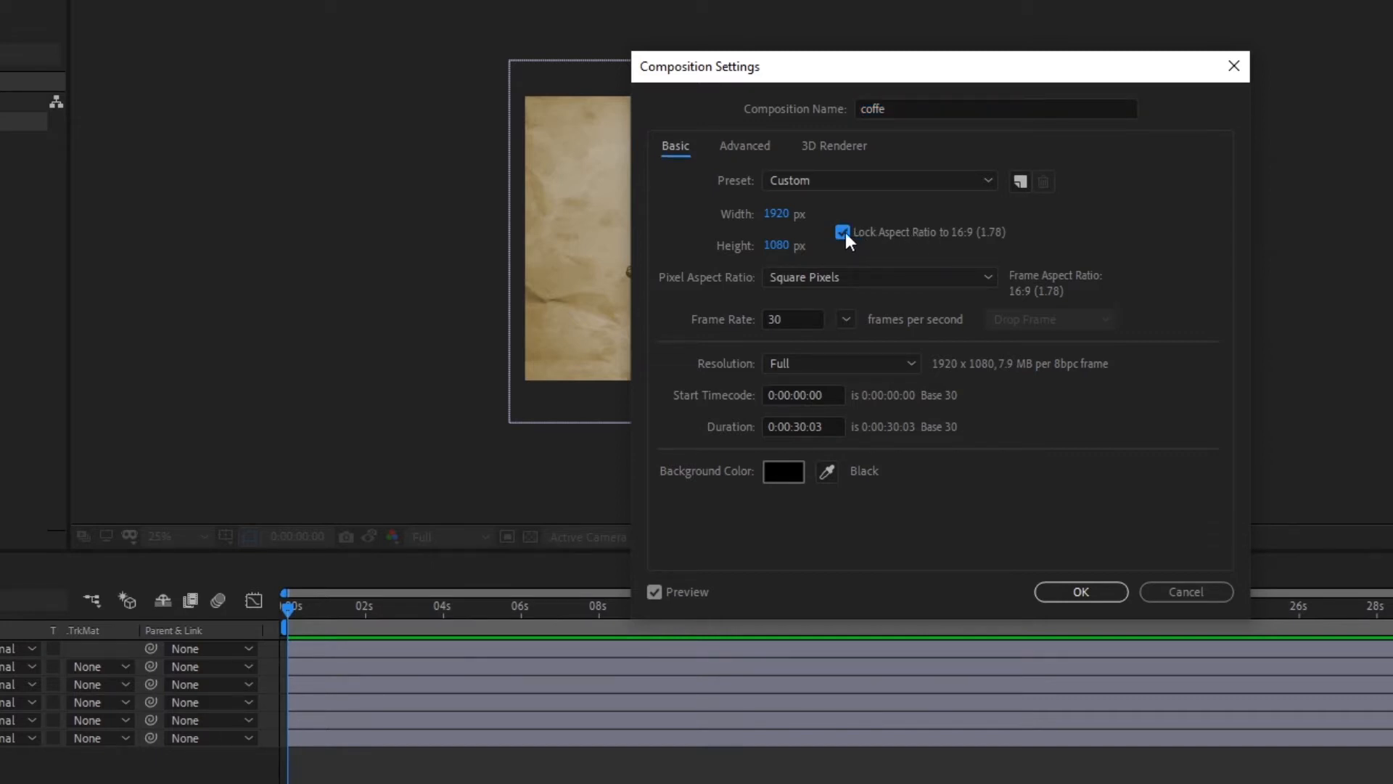
pyautogui.click(776, 214)
pyautogui.click(805, 214)
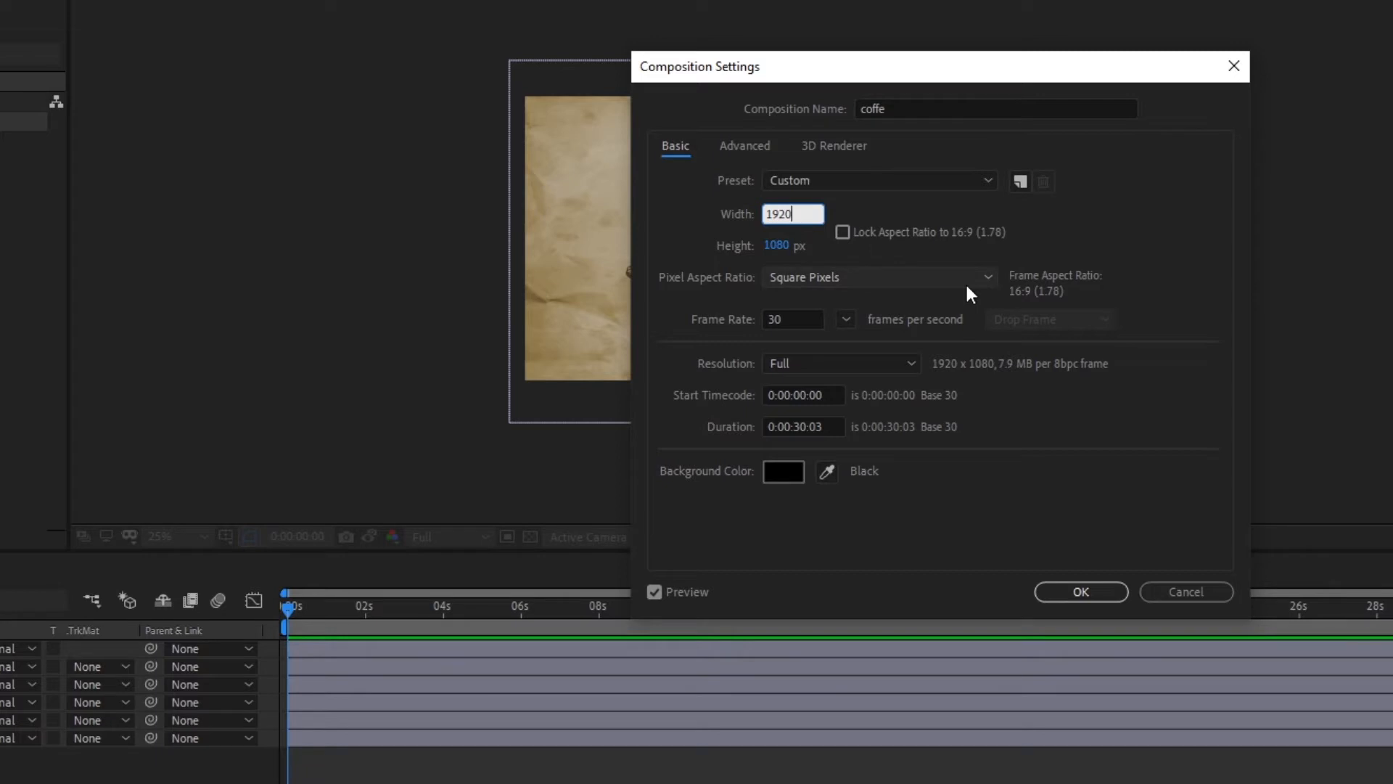
pyautogui.write('*5')
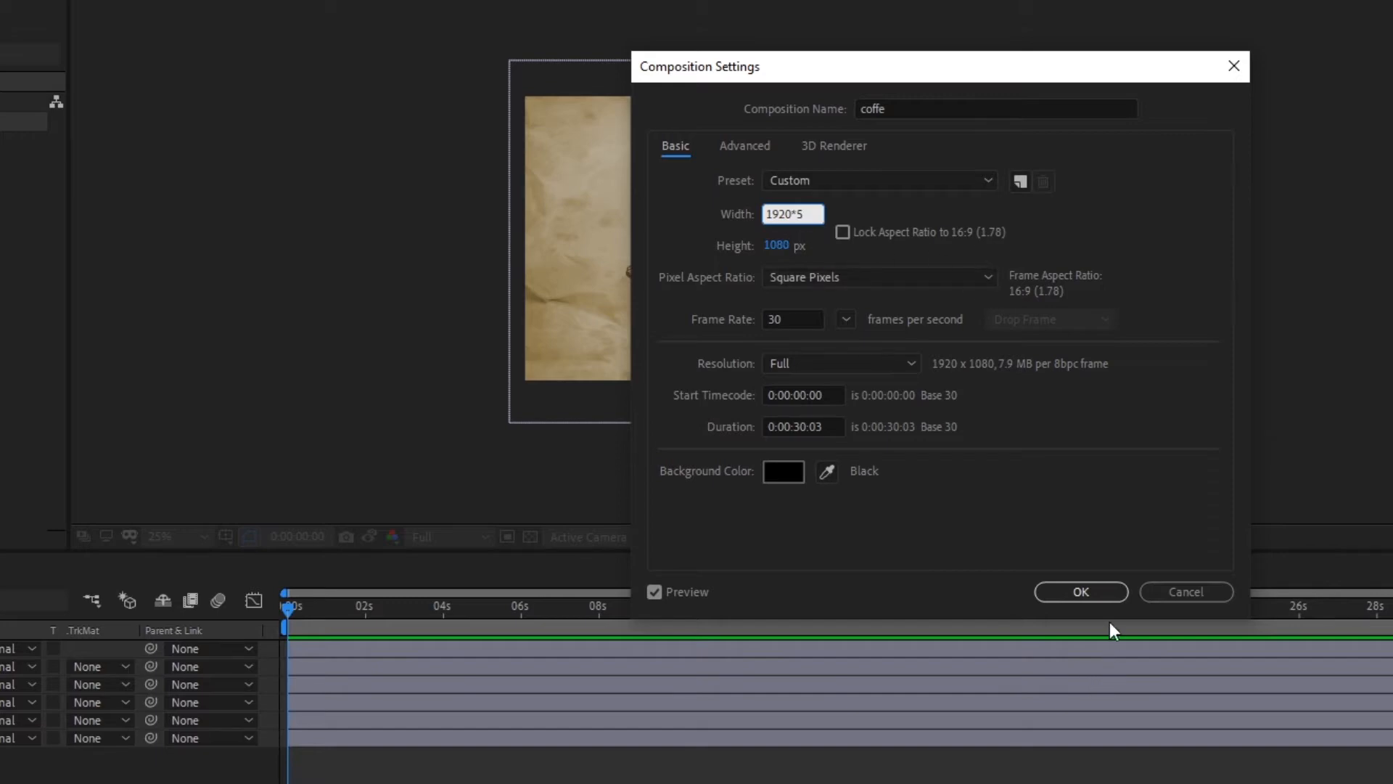
pyautogui.click(1081, 591)
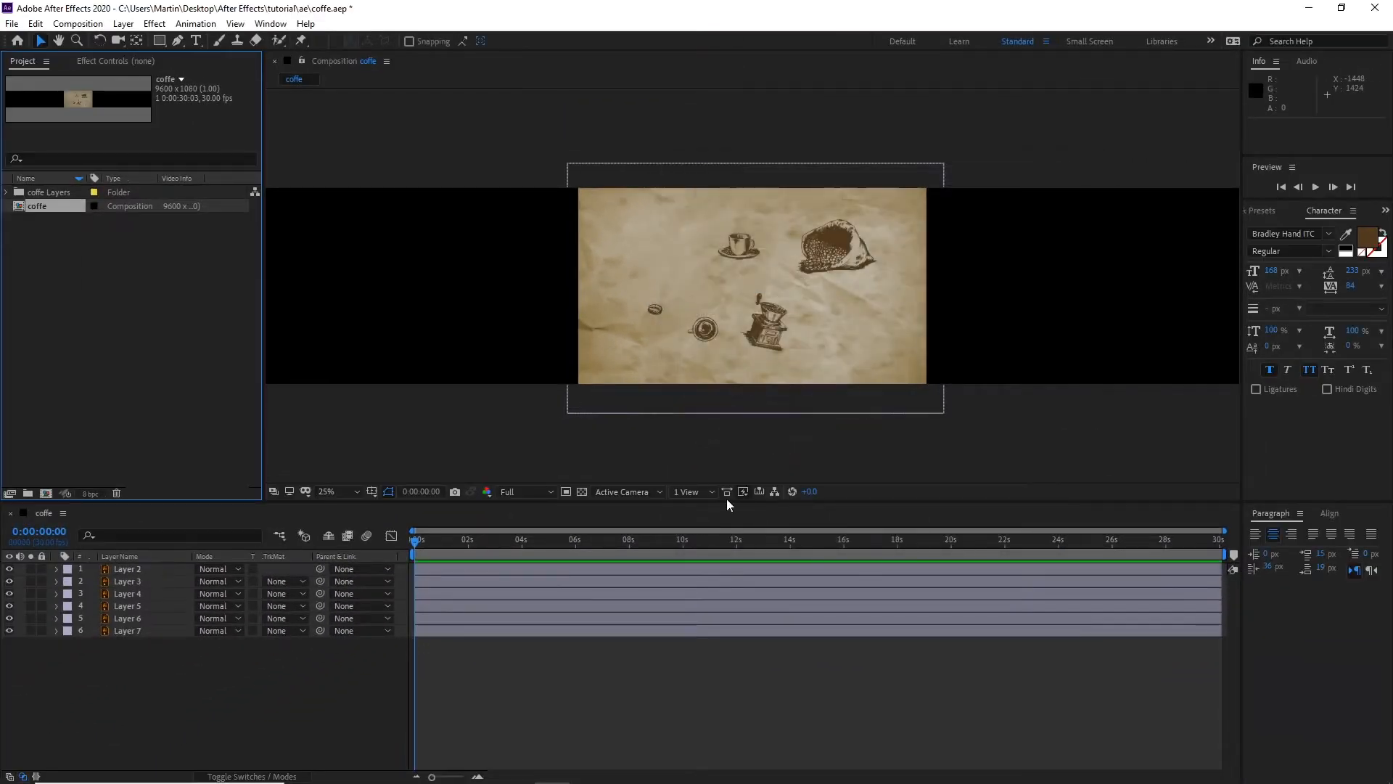
# Step: Move all six layers together to the far left of the composition so the paper background meets its left edge
pyautogui.click(412, 438)
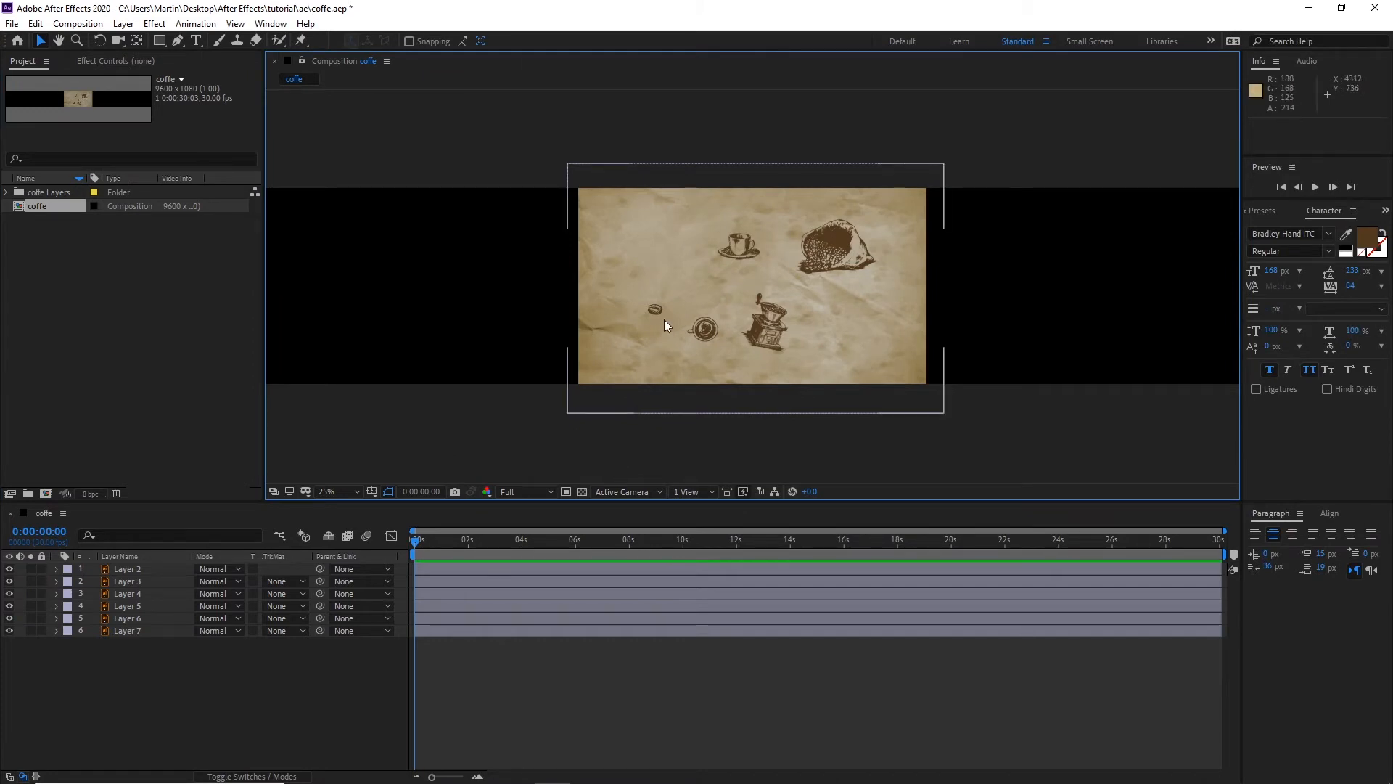
pyautogui.press(',')
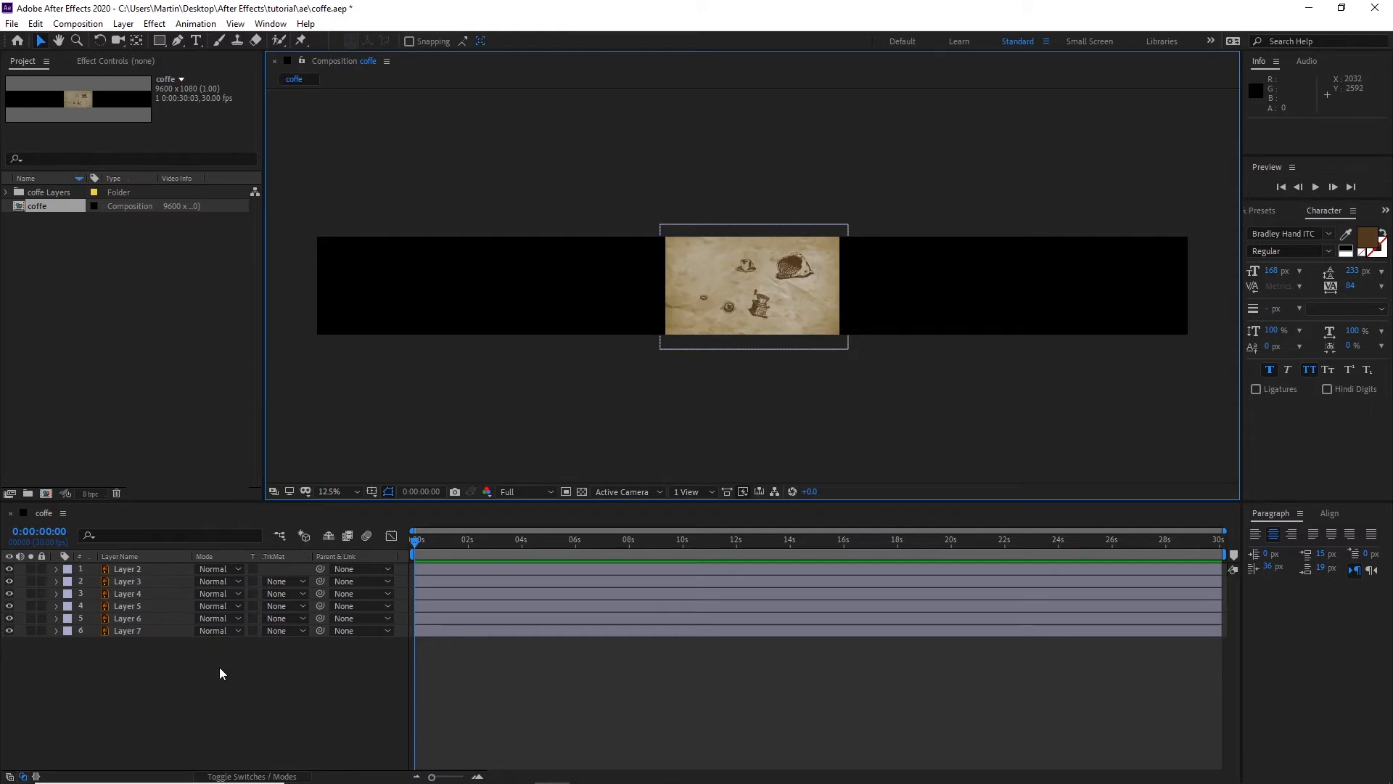
pyautogui.click(126, 630)
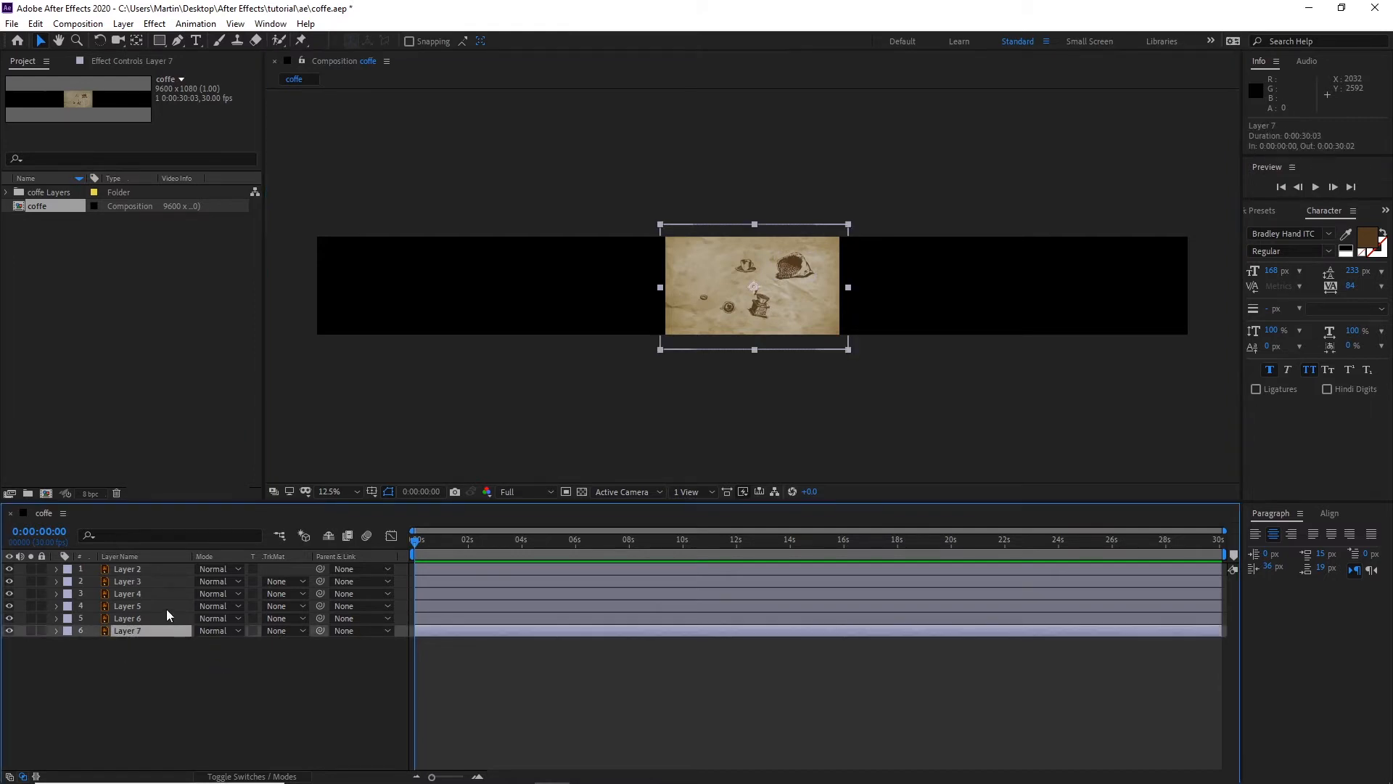
pyautogui.keyDown('shift'); pyautogui.click(134, 572); pyautogui.keyUp('shift')
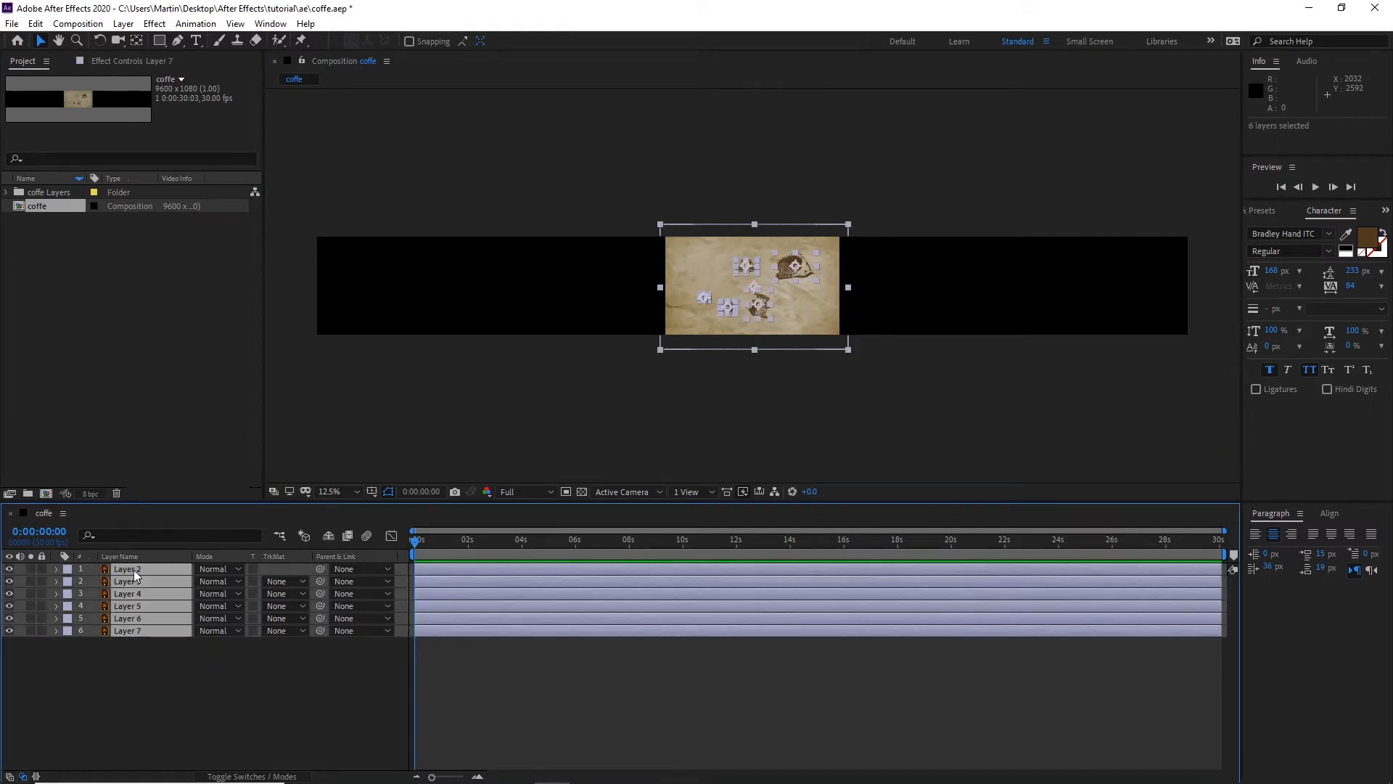
pyautogui.hotkey('shift', 'Left')
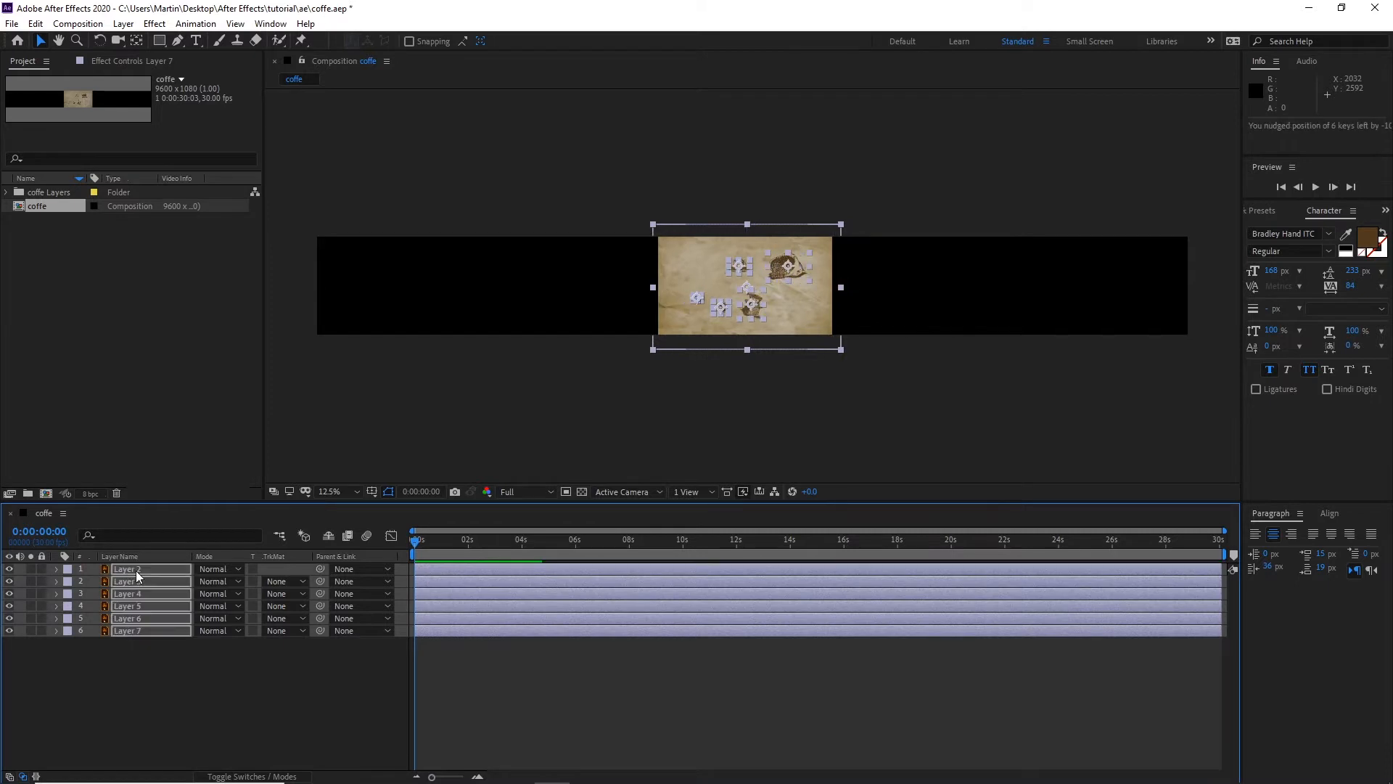
pyautogui.hotkey('shift', 'Left')
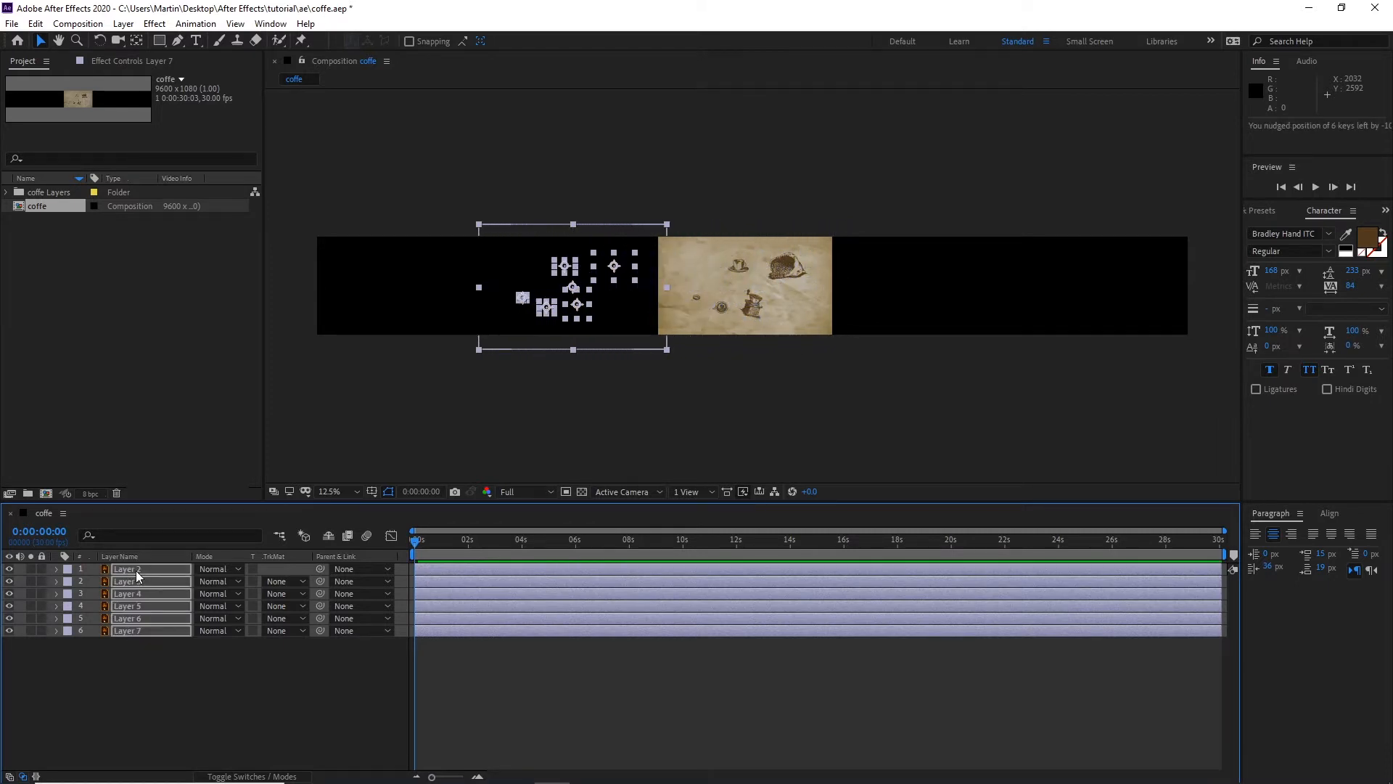
pyautogui.hotkey('shift', 'Left')
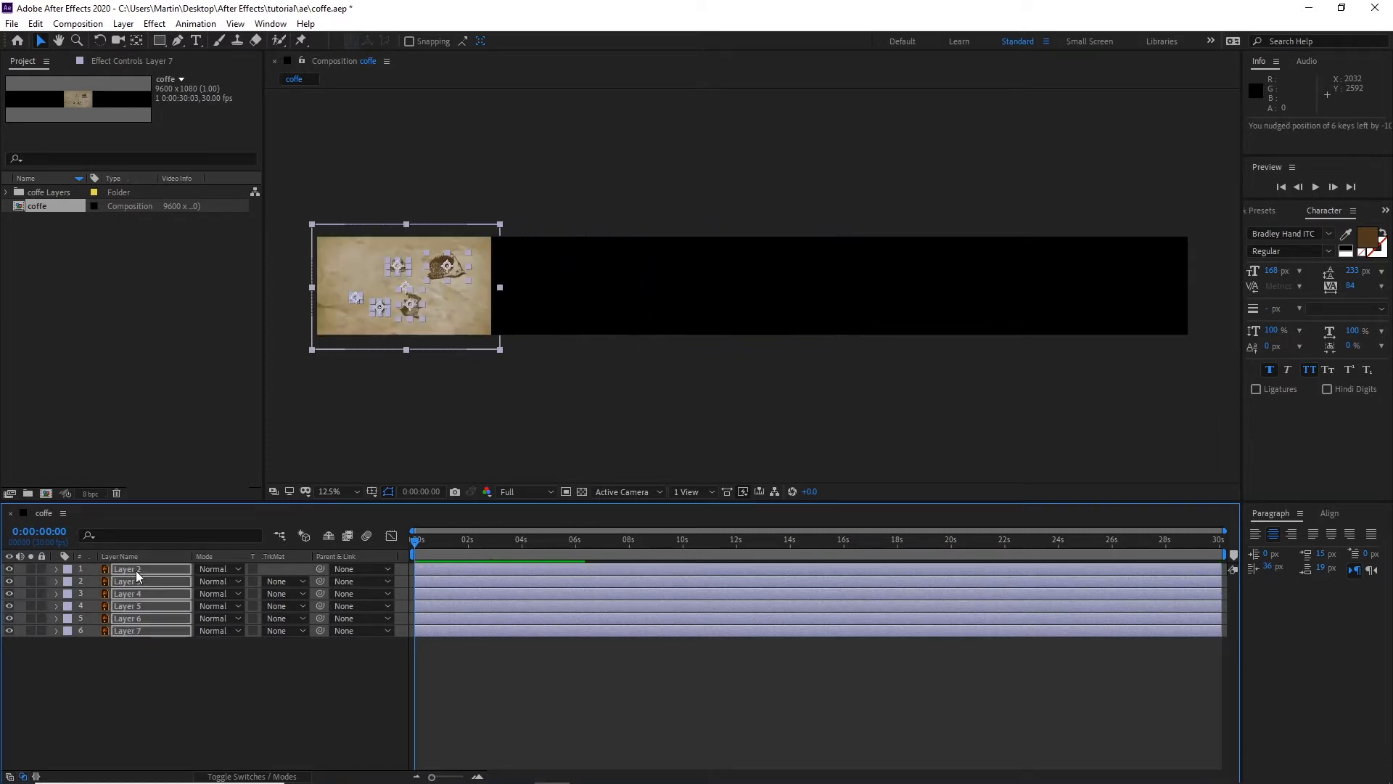
pyautogui.click(125, 729)
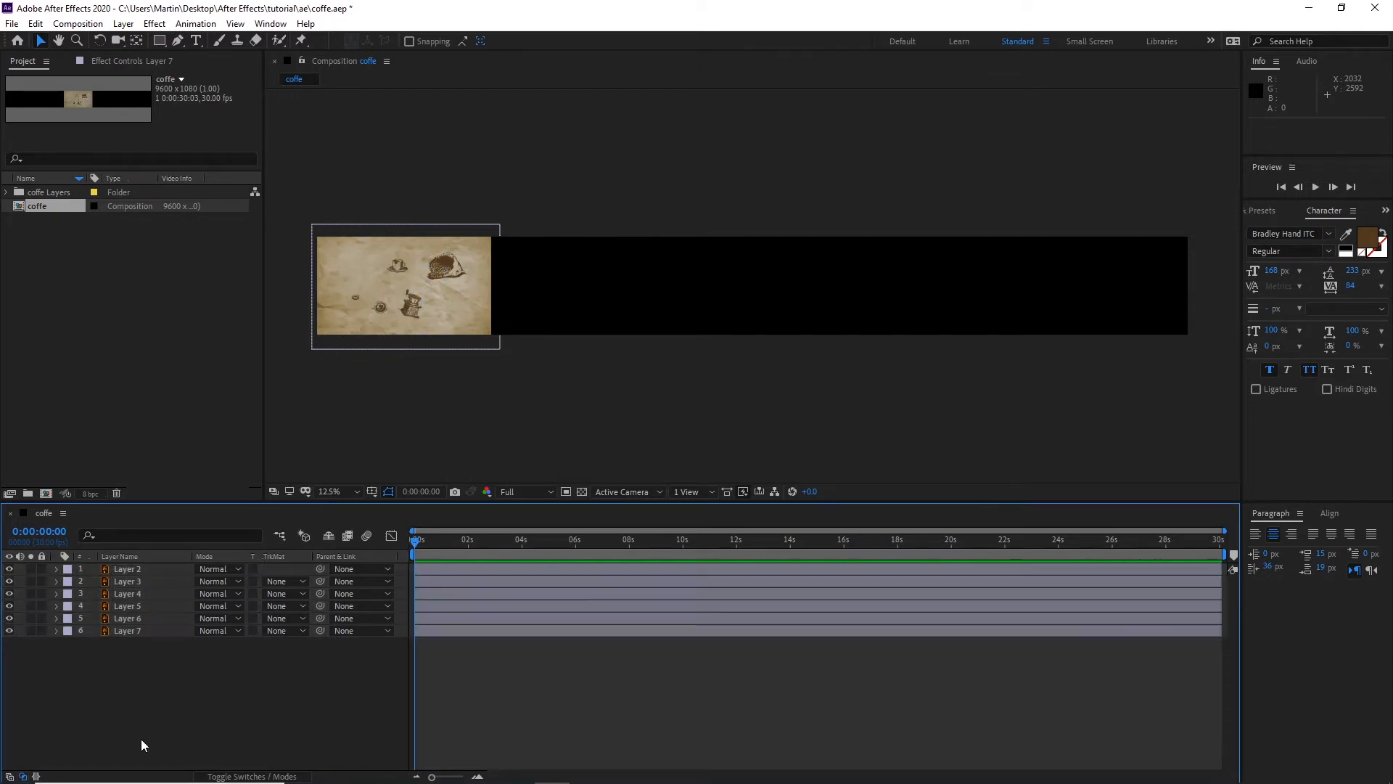
# Step: Check which artwork Layer 7 holds by briefly hiding it, and rename the layer BG
pyautogui.press('.')
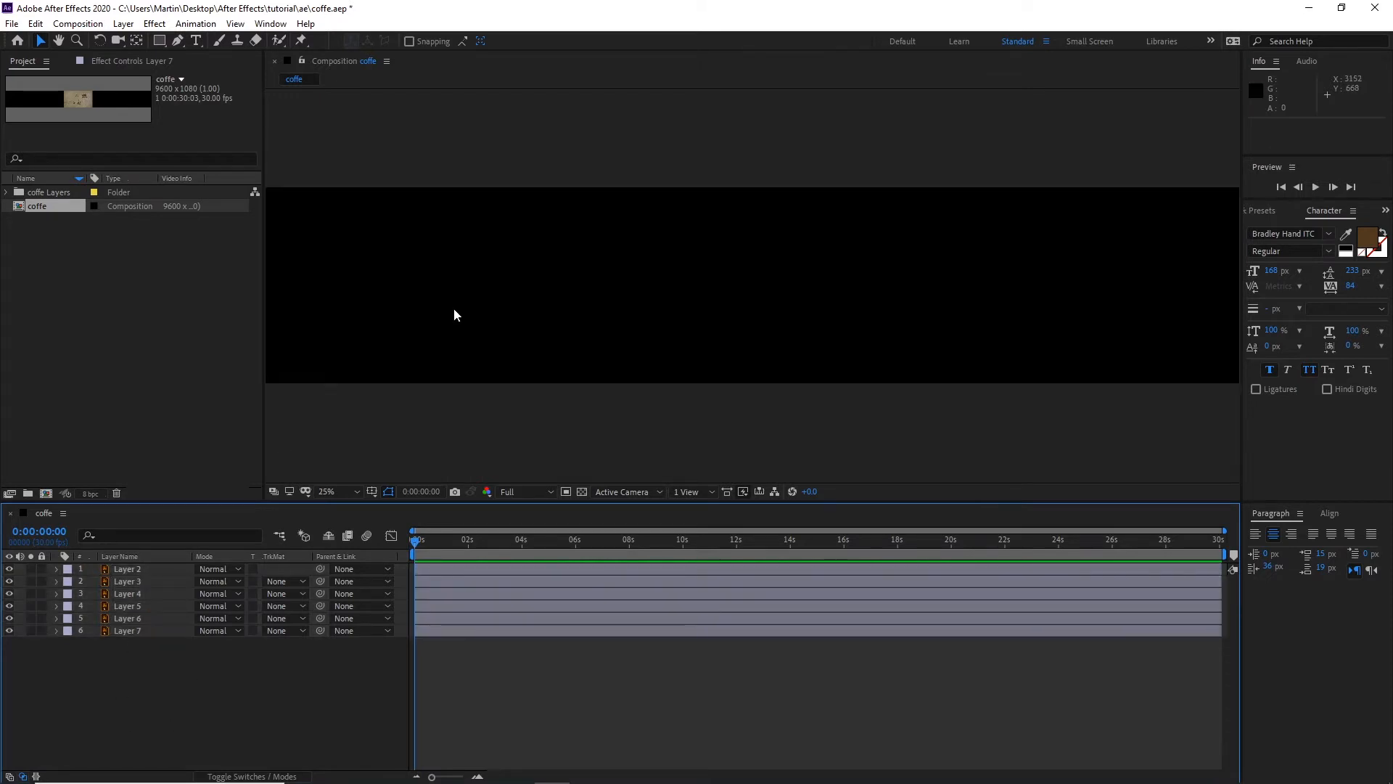
pyautogui.moveTo(464, 311); pyautogui.dragTo(592, 325)
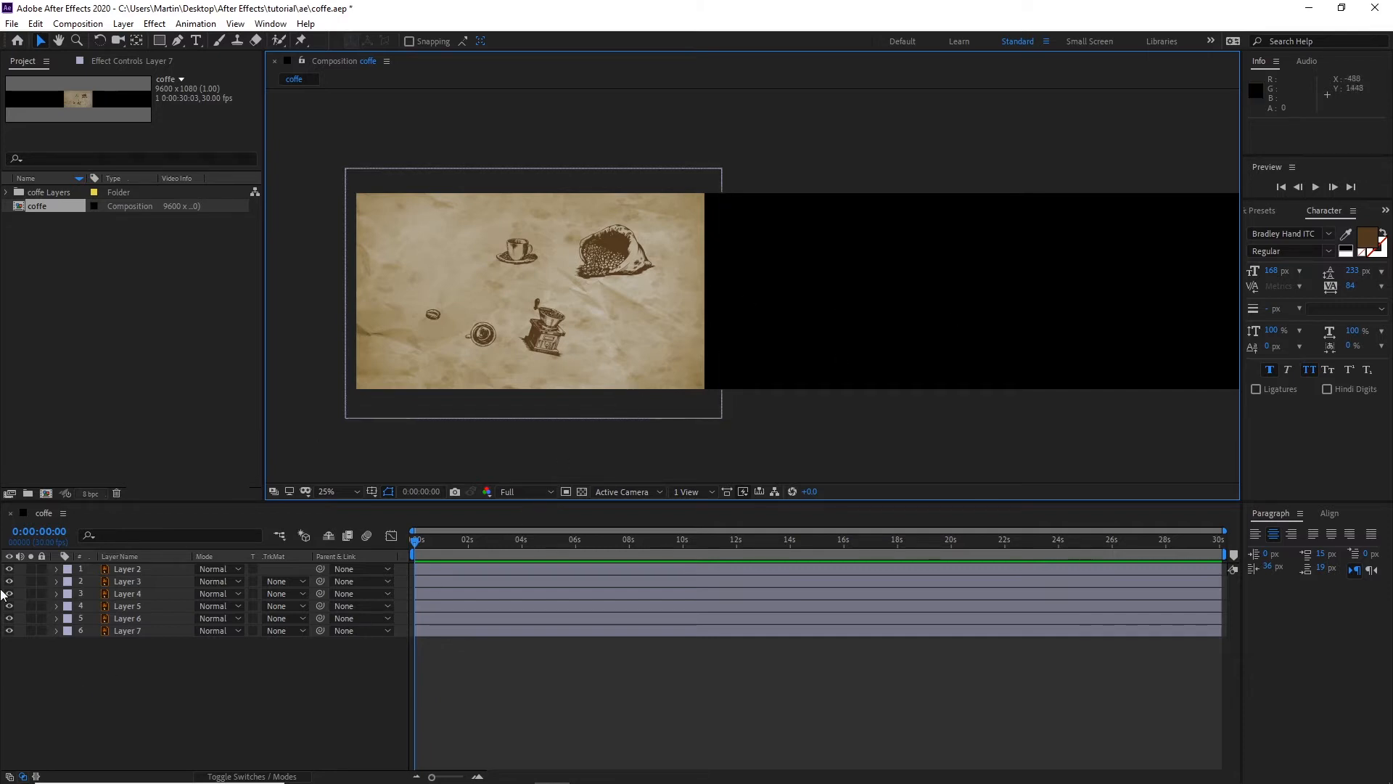
pyautogui.click(113, 630)
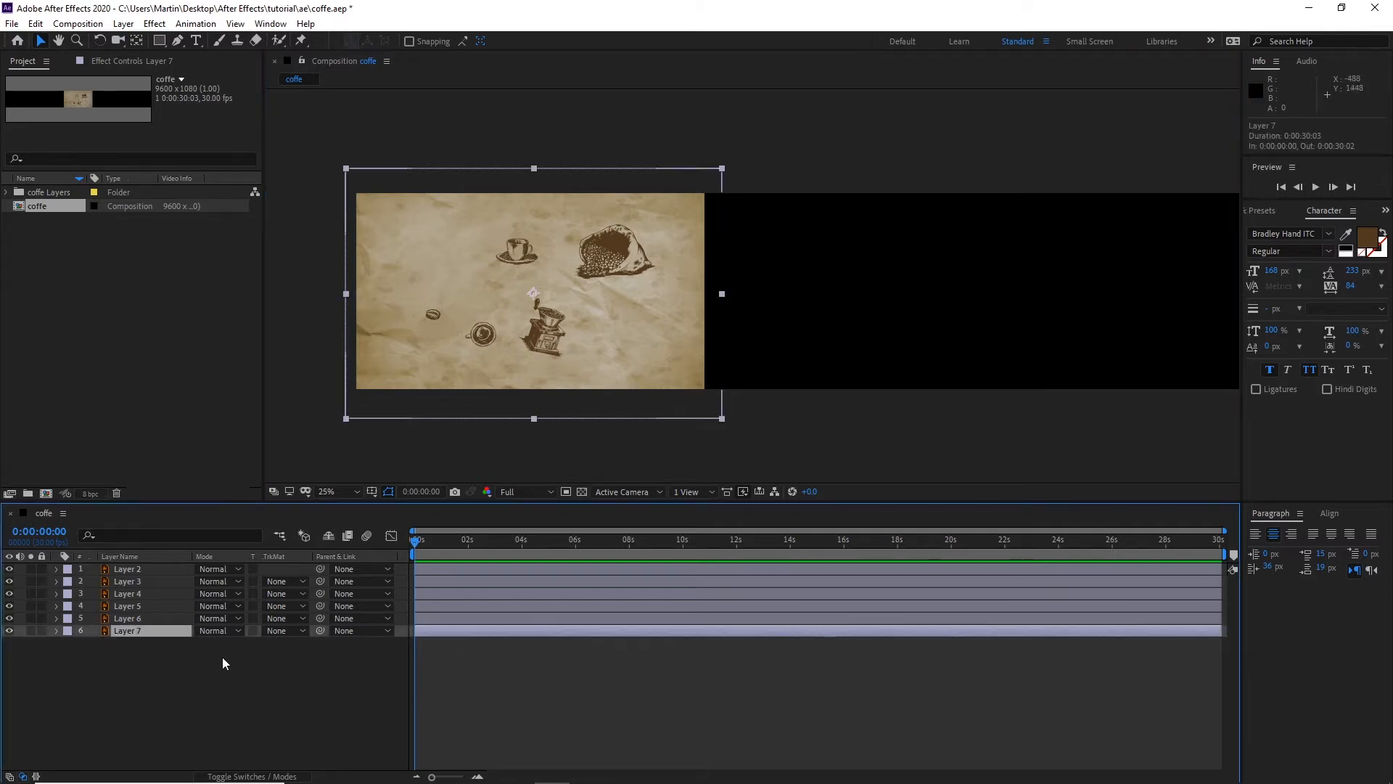
pyautogui.click(9, 631)
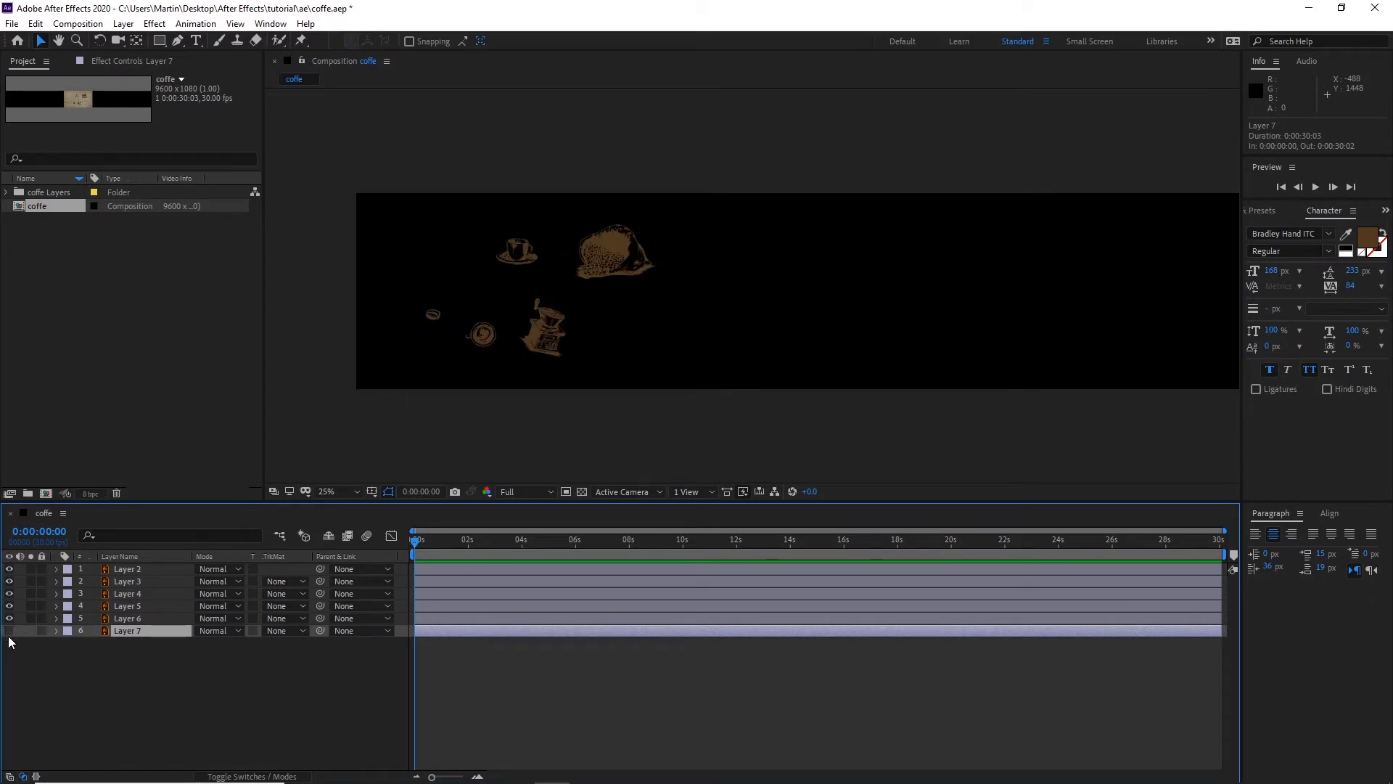
pyautogui.click(9, 631)
pyautogui.click(112, 660)
pyautogui.click(120, 632)
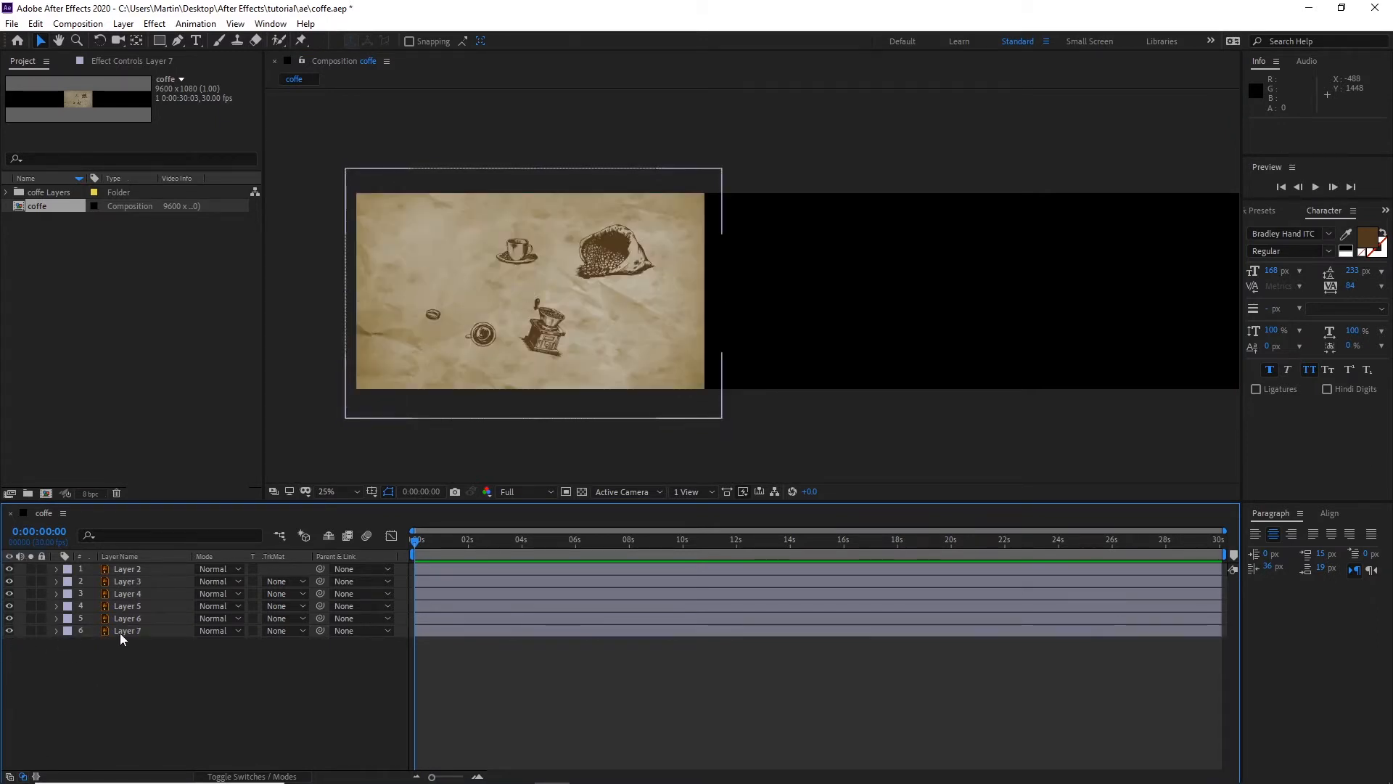
pyautogui.press('Return')
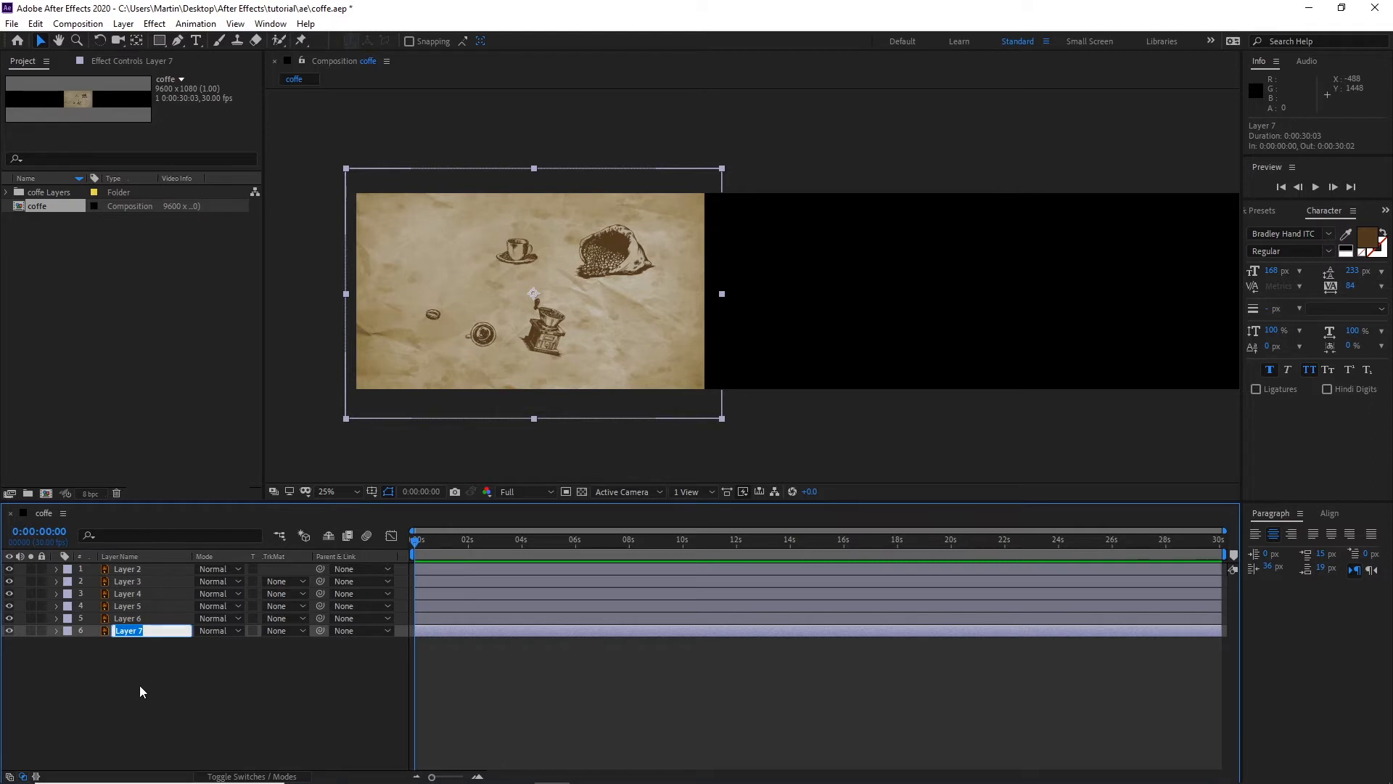
pyautogui.write('BG')
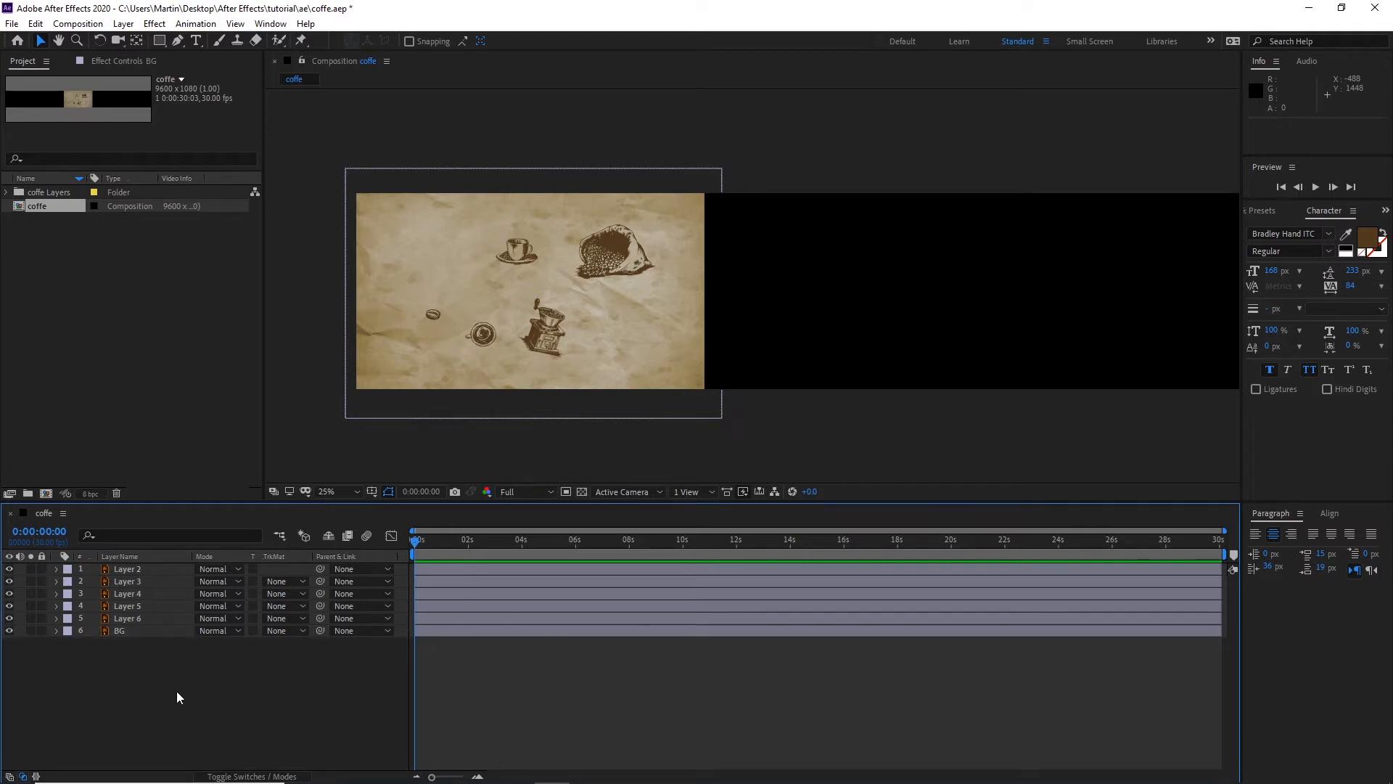
pyautogui.click(142, 721)
# Step: Duplicate the BG layer and place the copy 1920 px to the right, beside the original
pyautogui.click(128, 632)
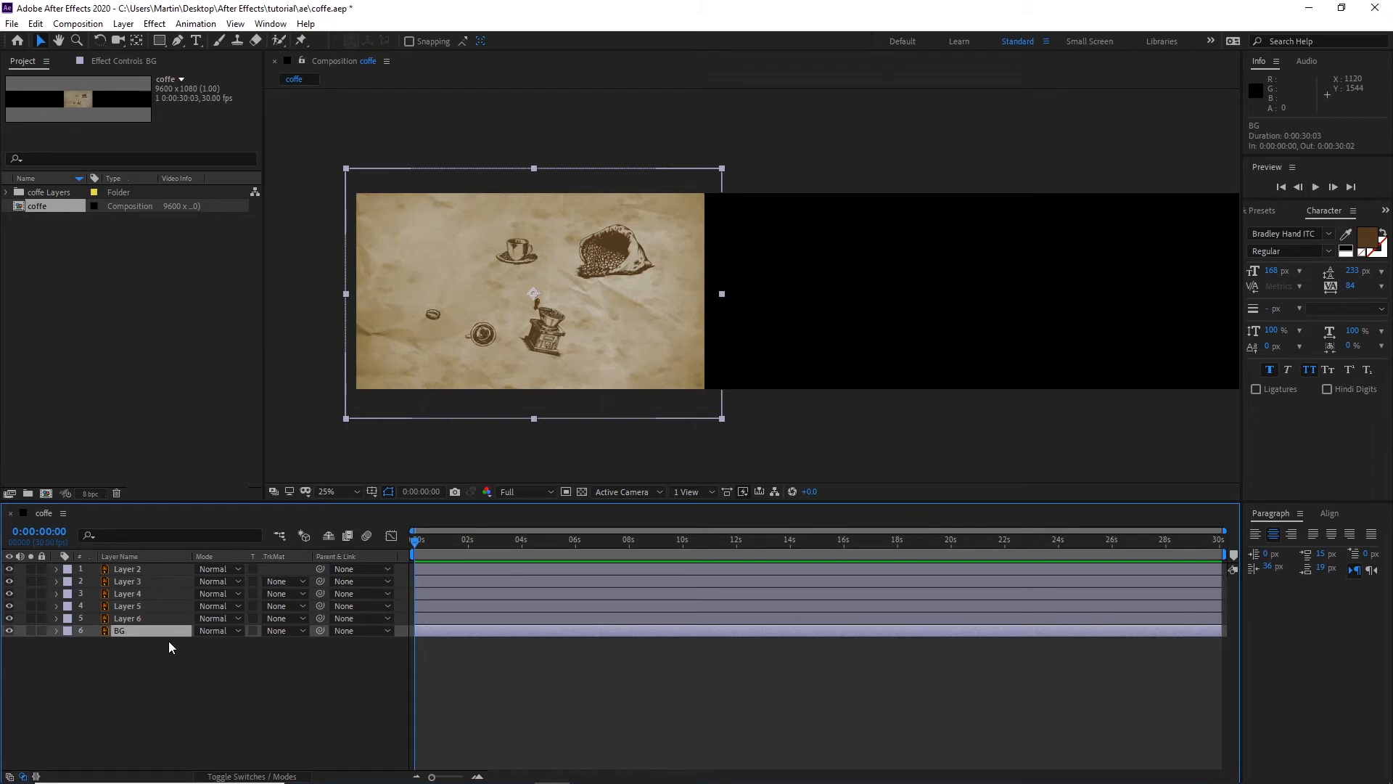
pyautogui.click(128, 645)
pyautogui.click(119, 632)
pyautogui.rightClick(119, 631)
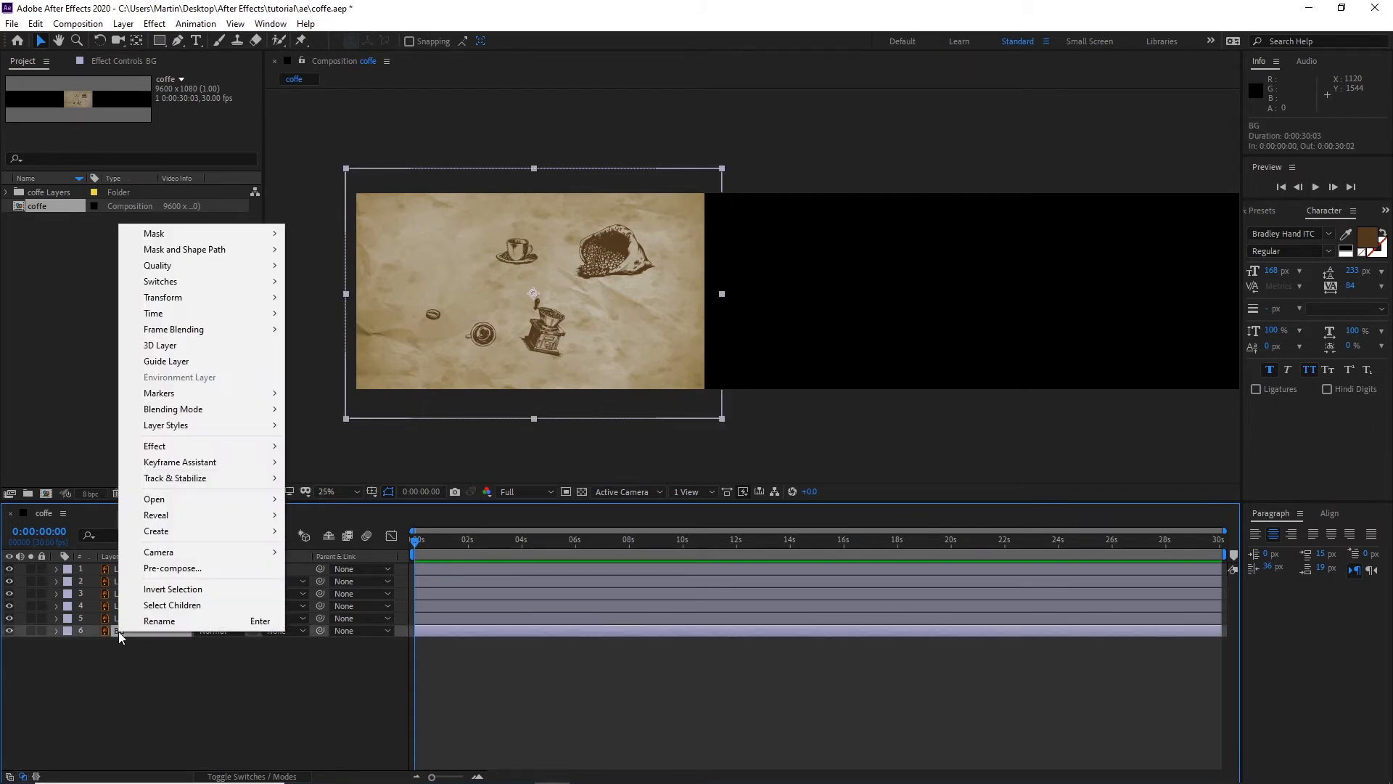
pyautogui.click(127, 667)
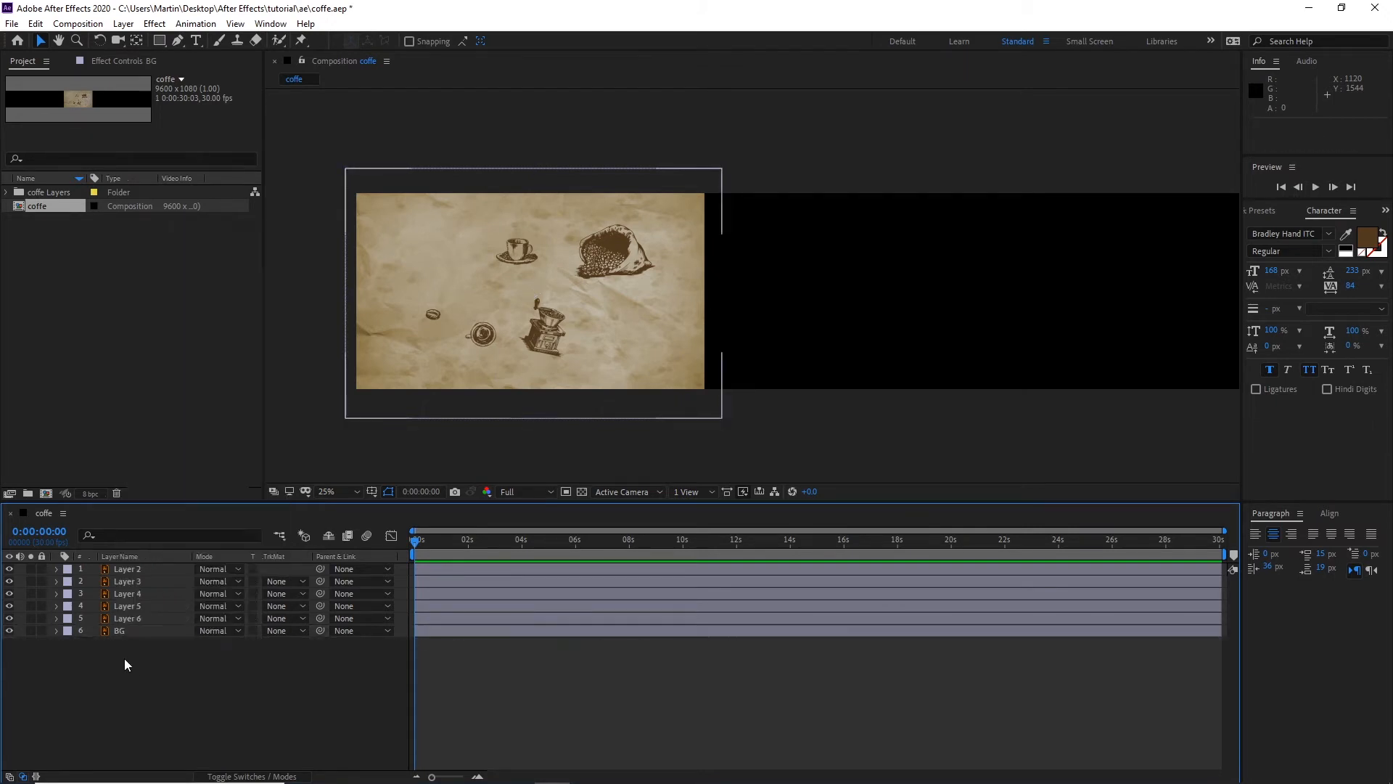
pyautogui.click(122, 630)
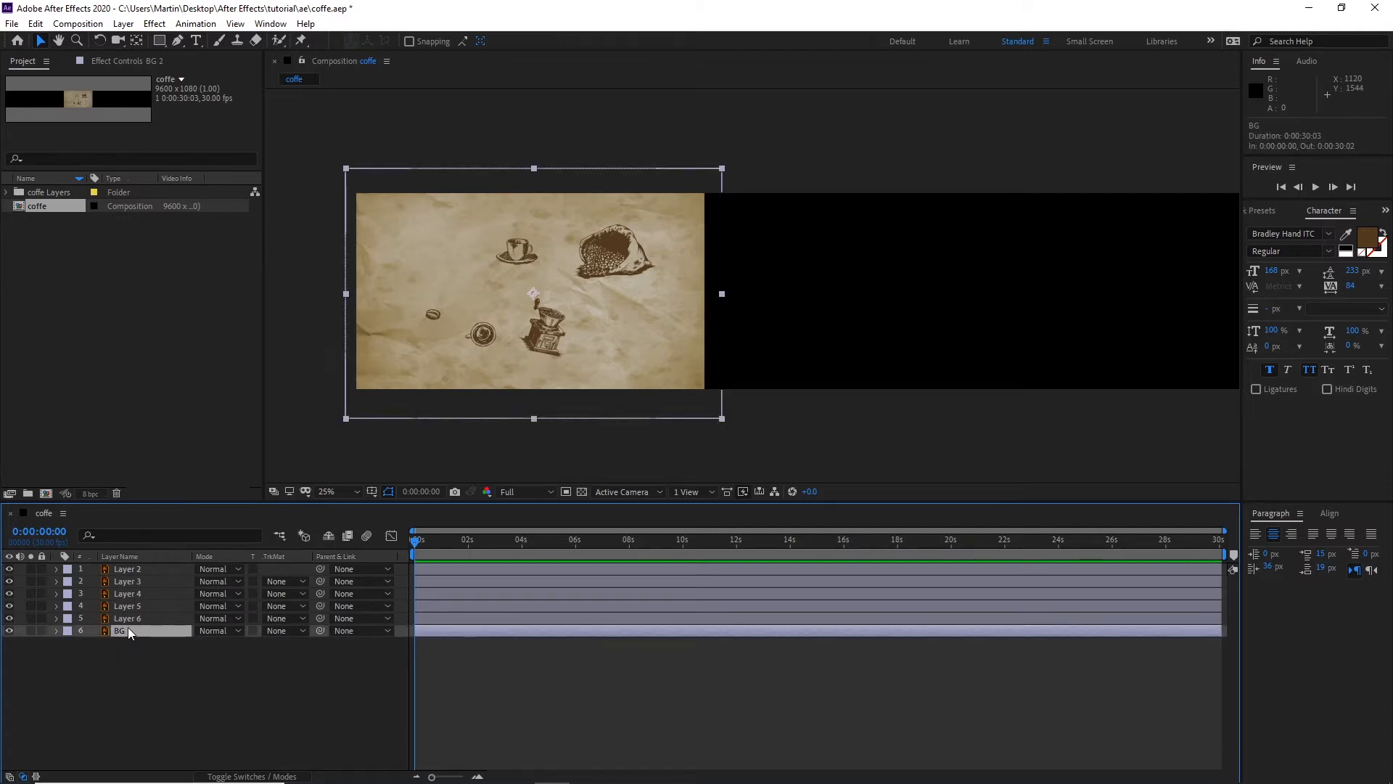
pyautogui.hotkey('ctrl', 'd')
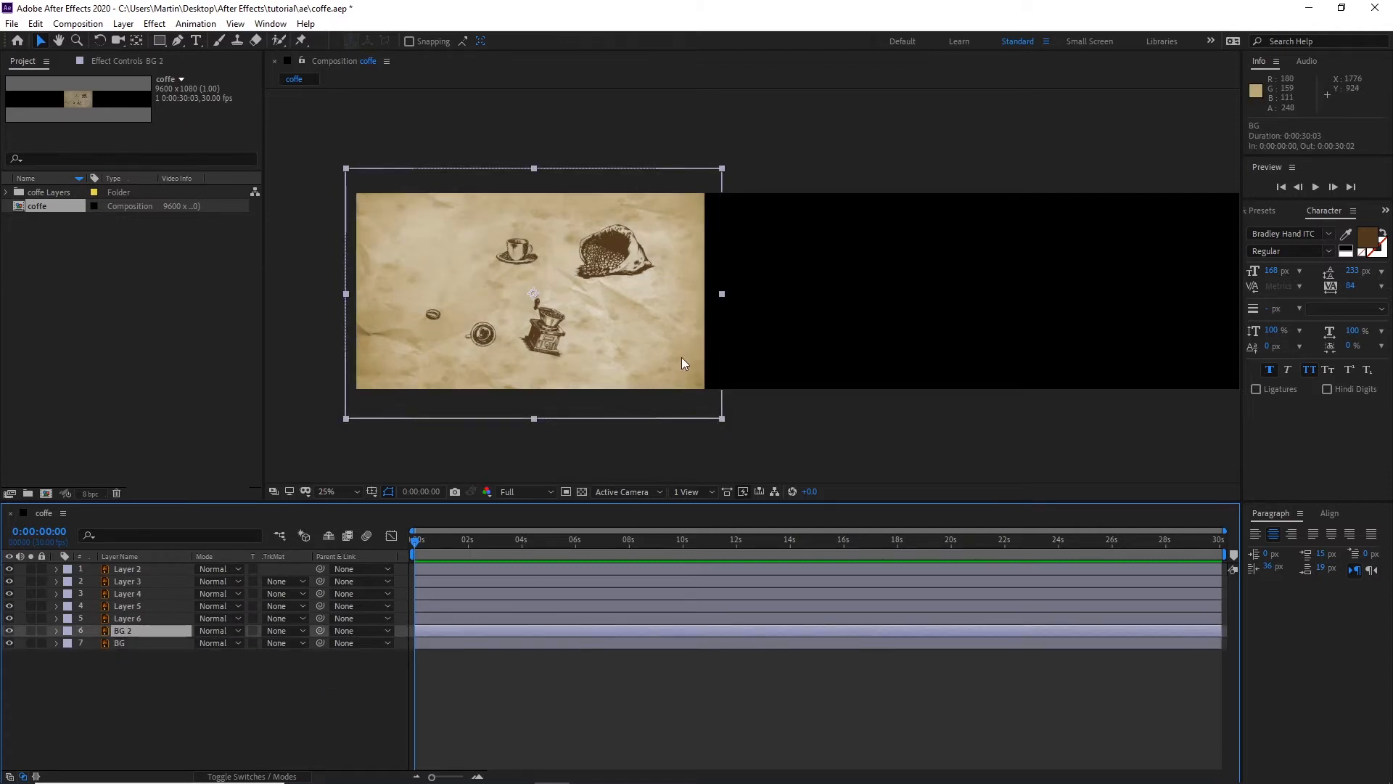
pyautogui.moveTo(661, 356); pyautogui.dragTo(1011, 370)
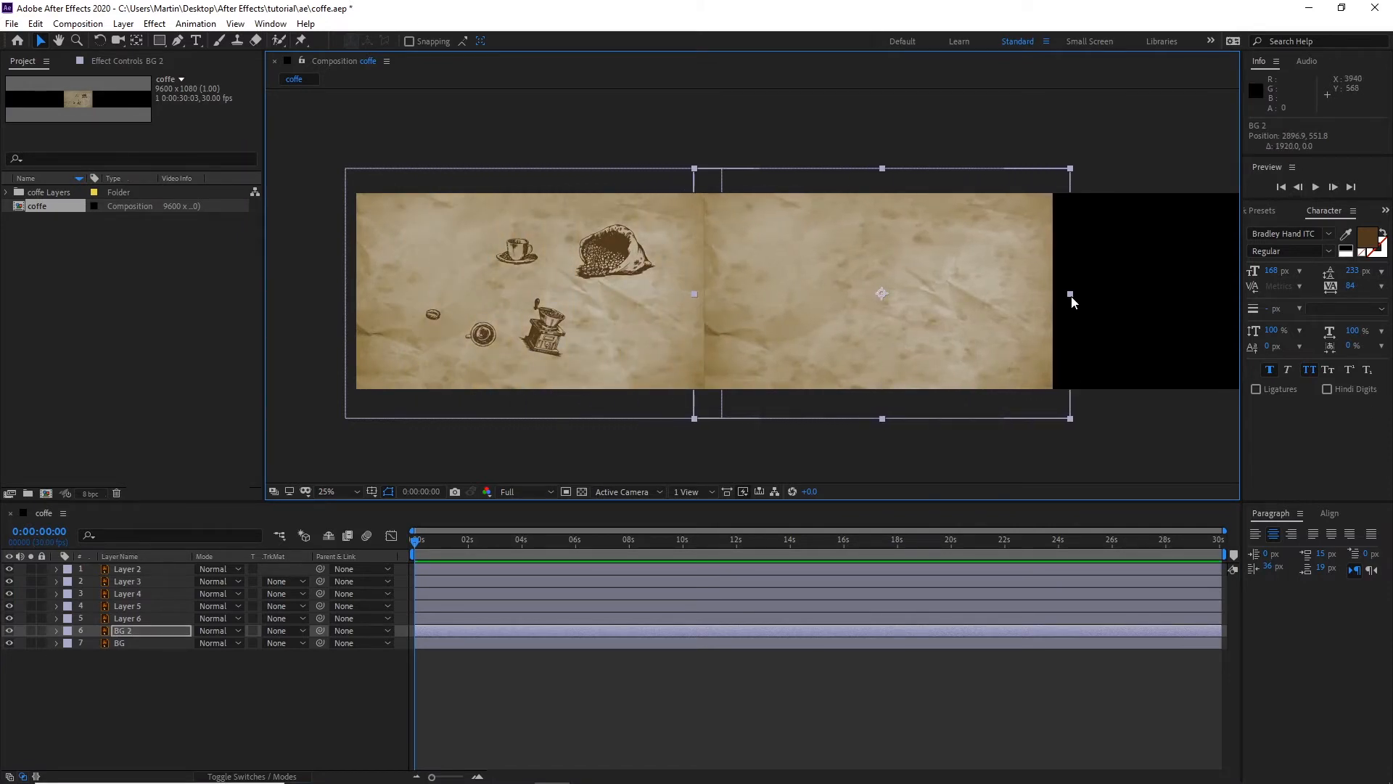
# Step: Mirror the BG 2 layer horizontally to a scale of about -104% wide and 100% high, and check its Scale property
pyautogui.moveTo(1071, 295); pyautogui.dragTo(689, 326)
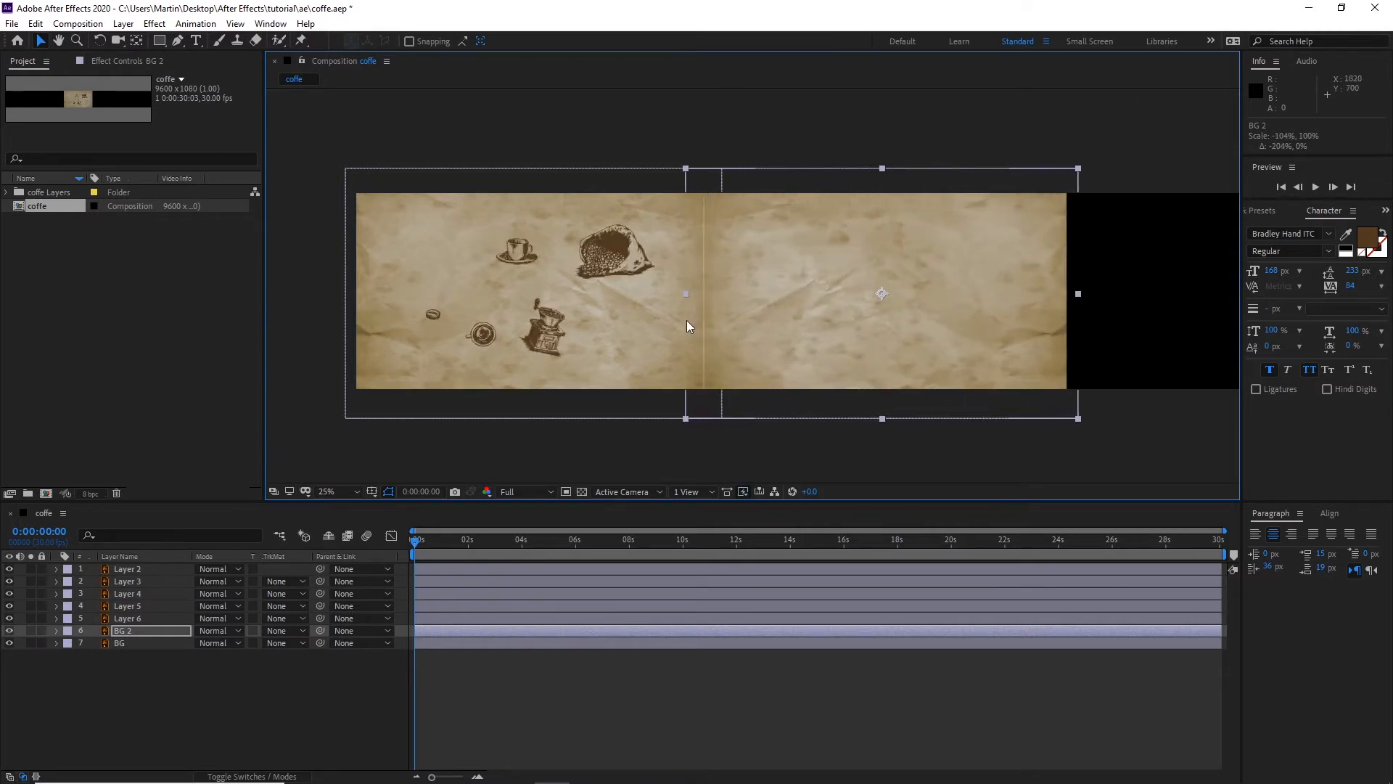
pyautogui.click(131, 659)
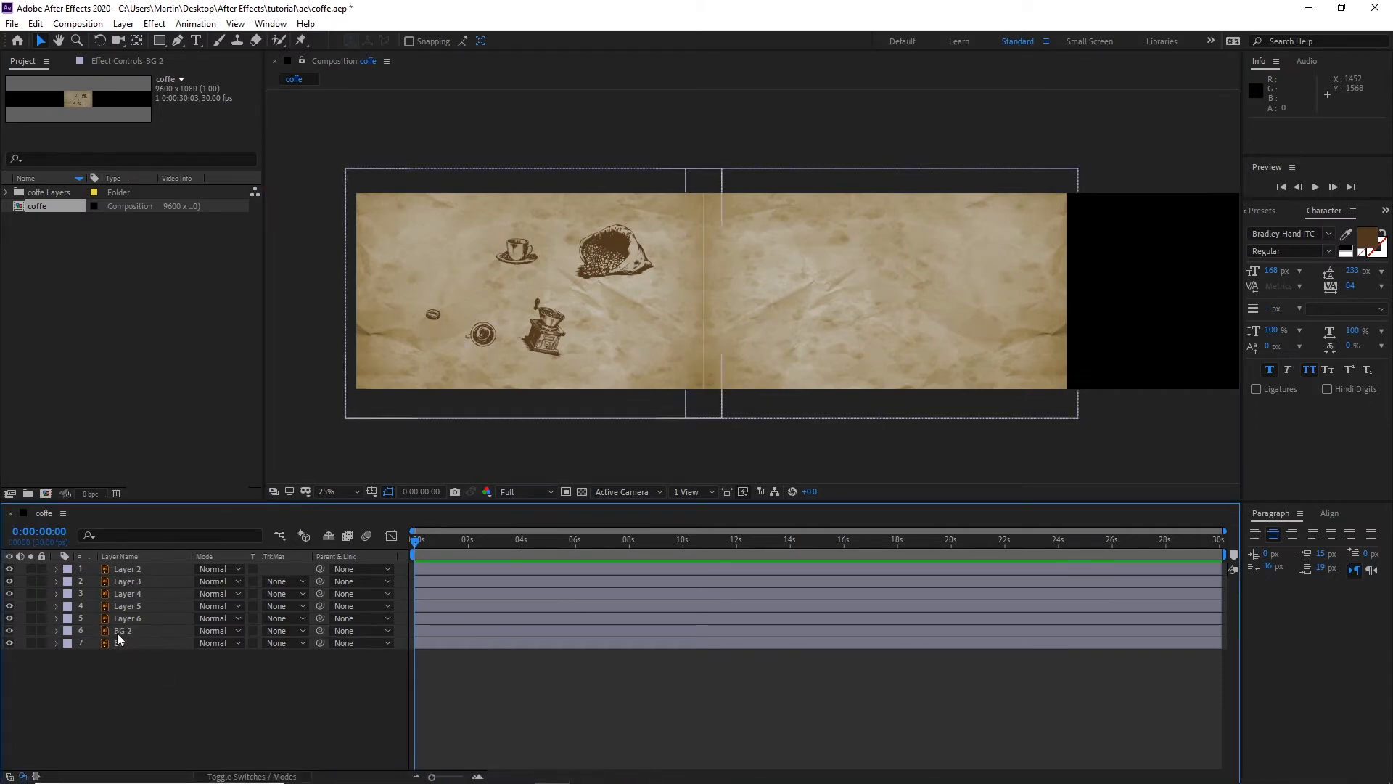
pyautogui.click(121, 631)
pyautogui.press('s')
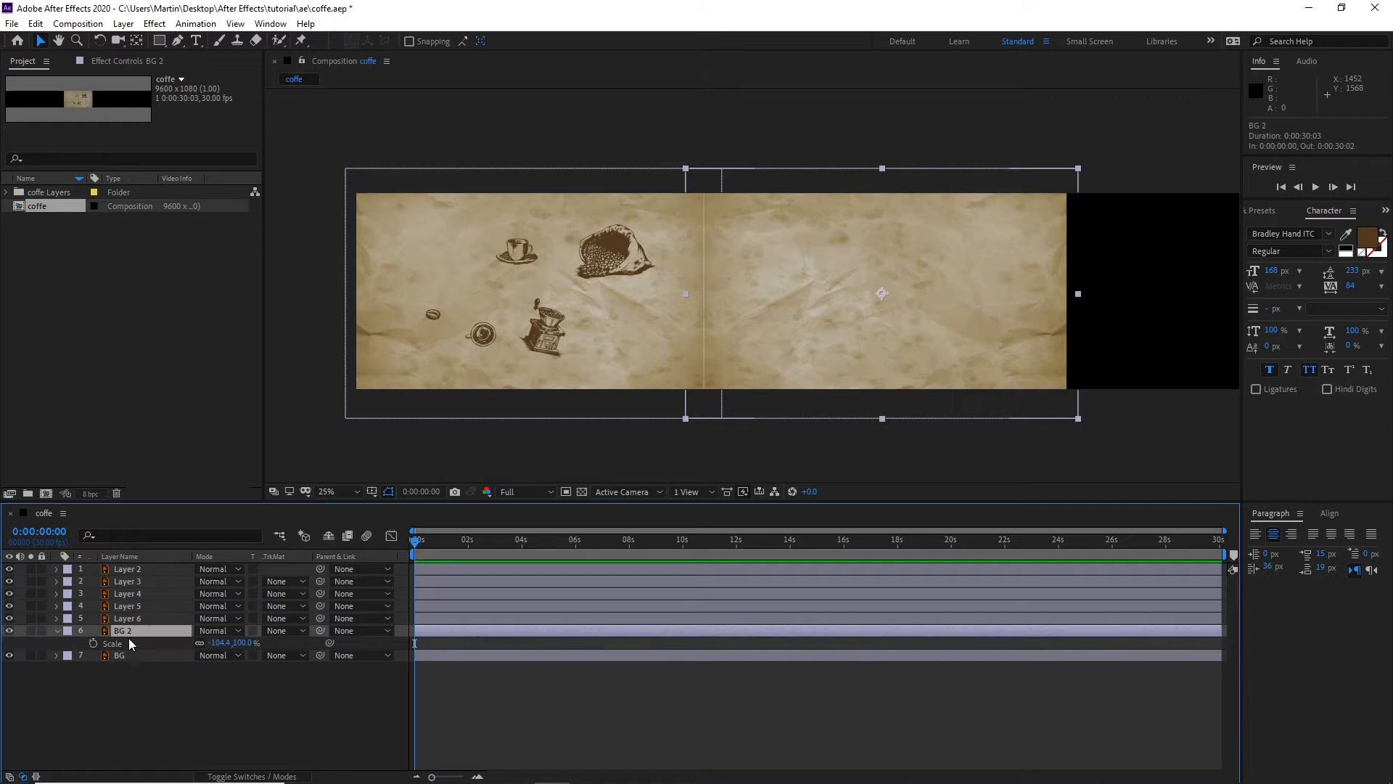
pyautogui.click(233, 705)
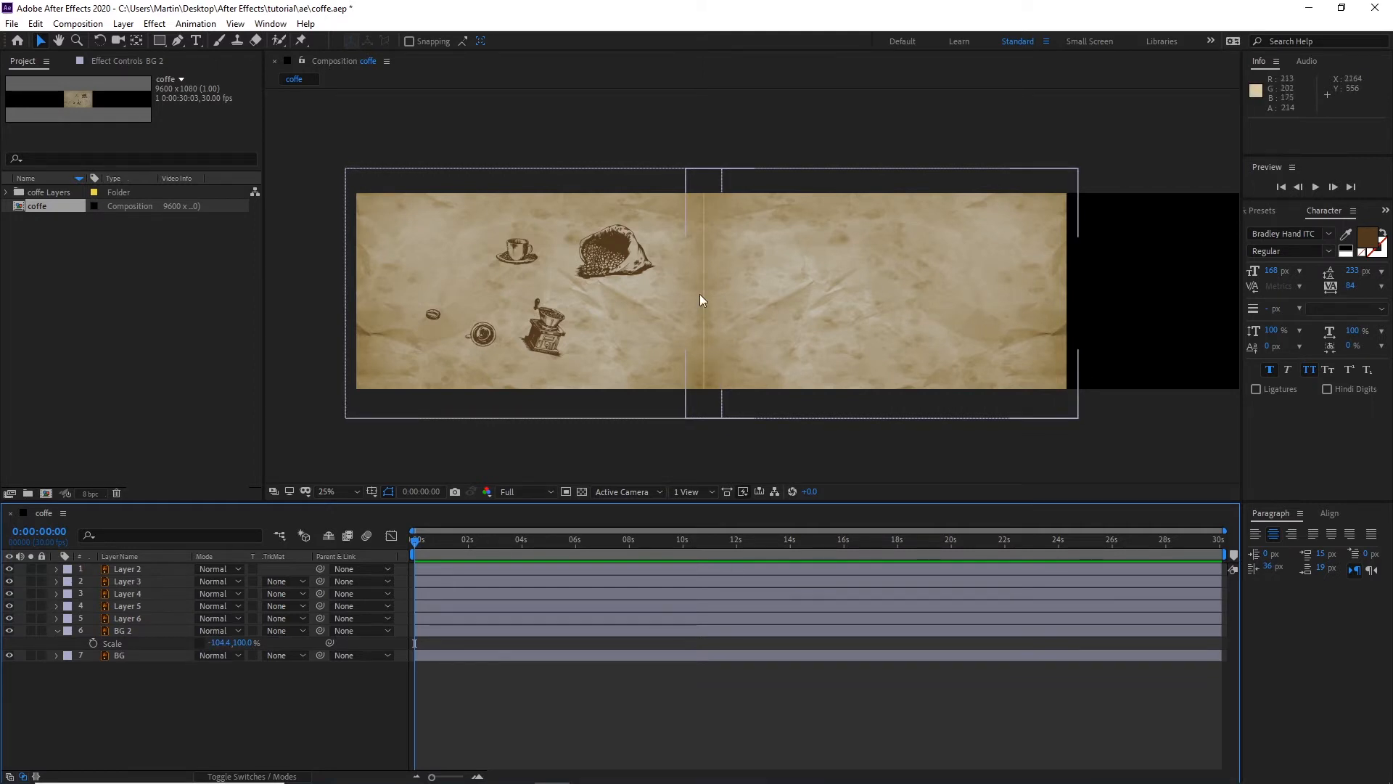
pyautogui.click(58, 631)
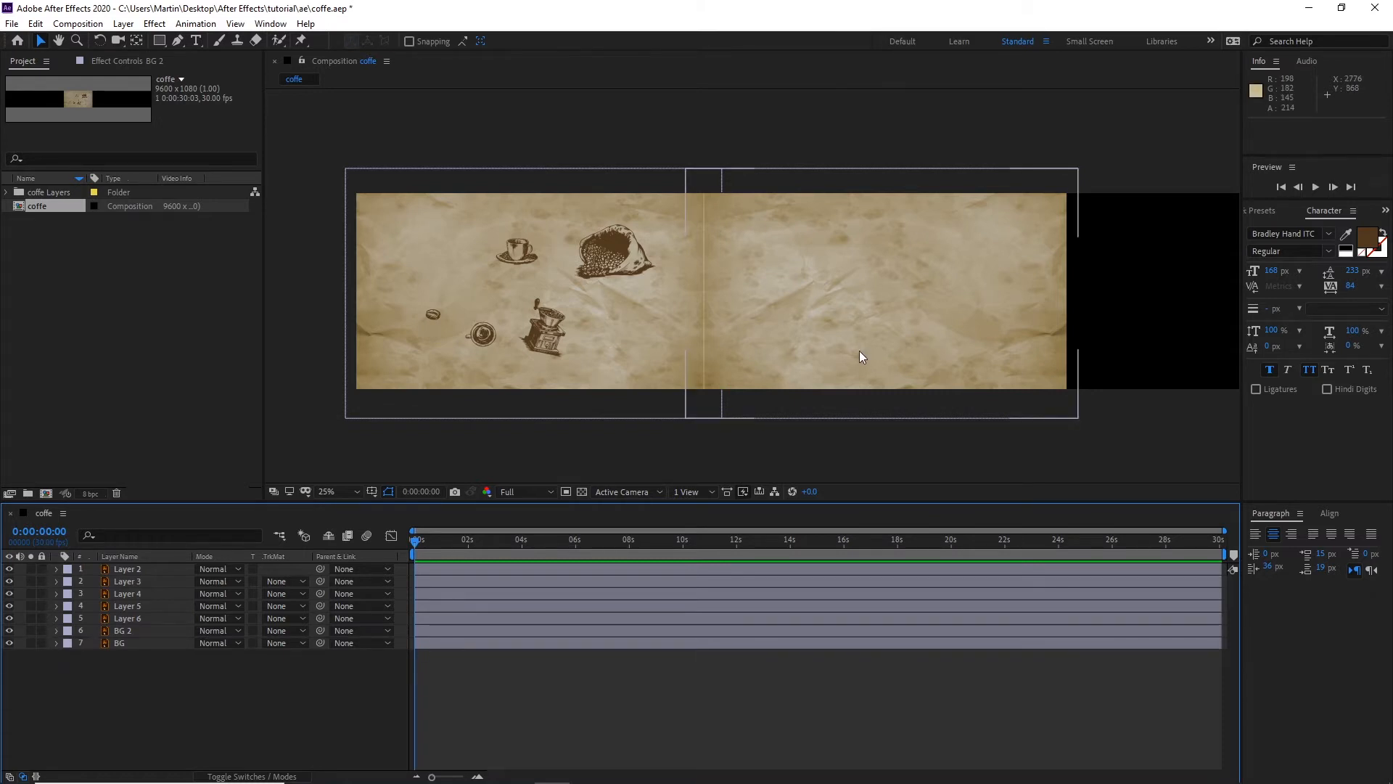
# Step: Nudge the BG 2 layer about 6 px to the right to blend the seam with BG, and inspect the join
pyautogui.scroll(1, 835, 342)
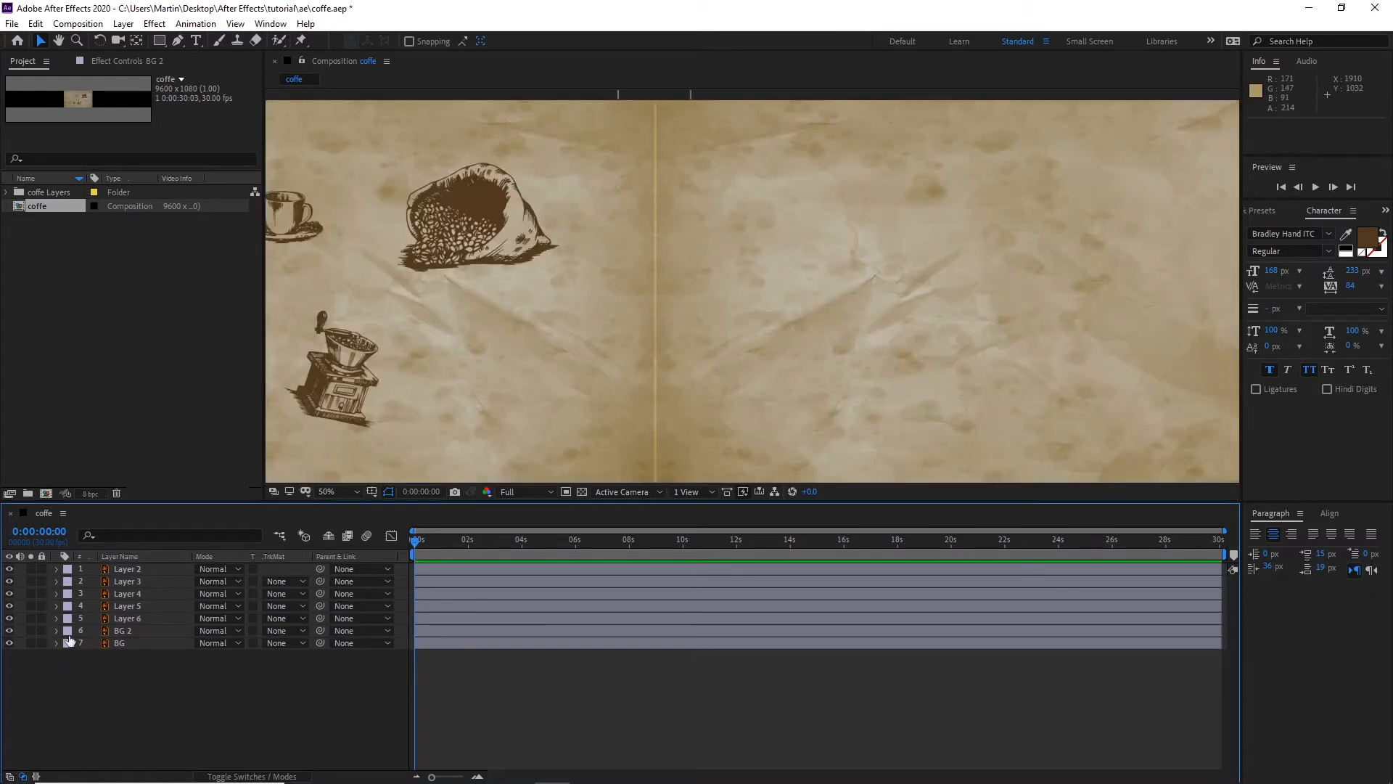
pyautogui.click(901, 336)
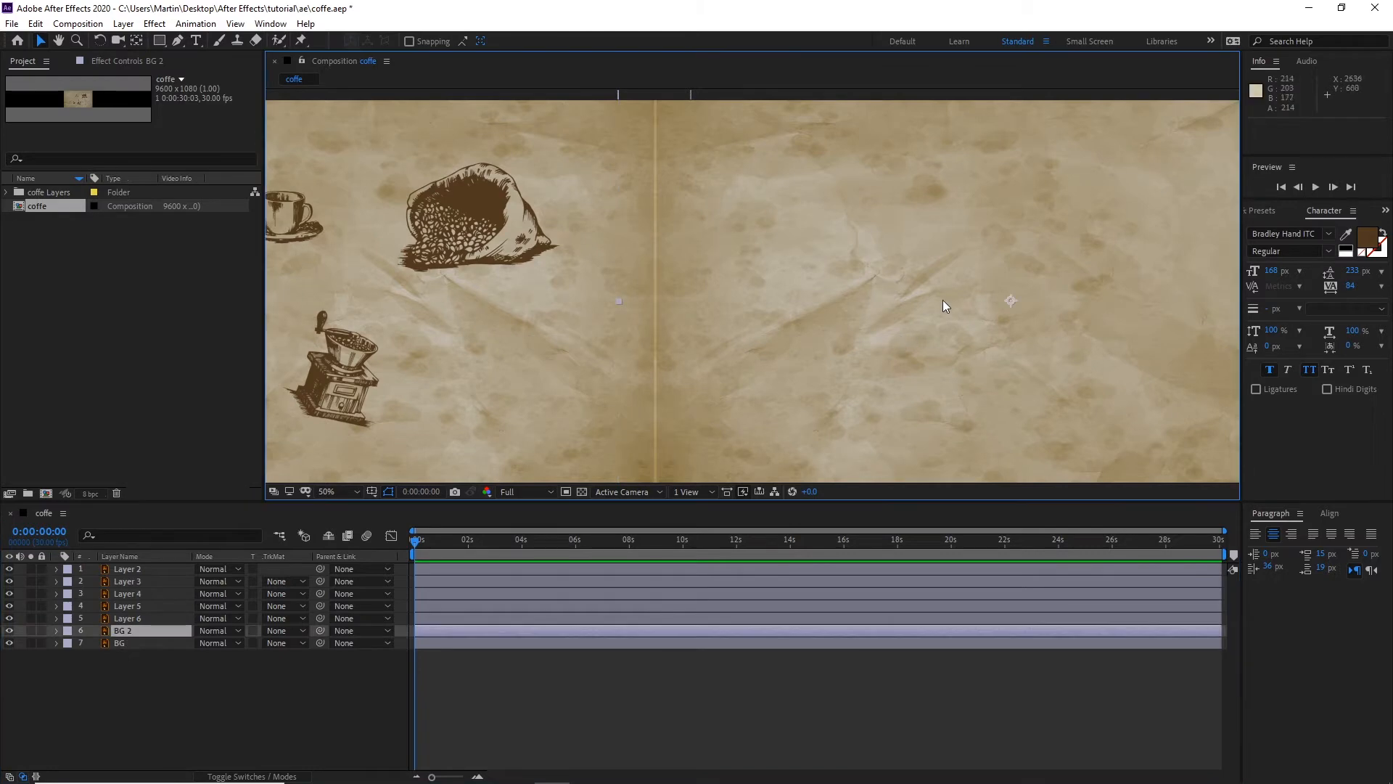
pyautogui.click(149, 657)
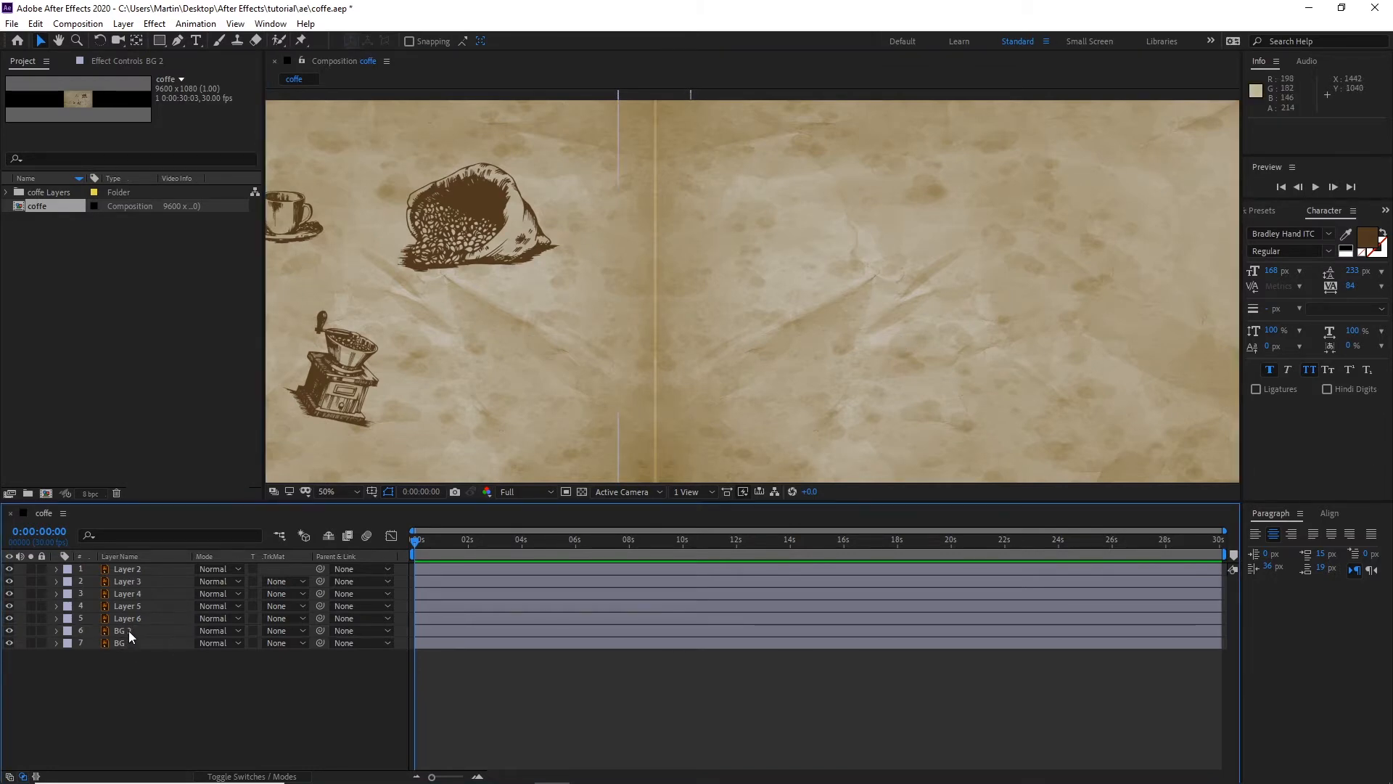
pyautogui.click(129, 631)
pyautogui.press('Right')
pyautogui.press('Return')
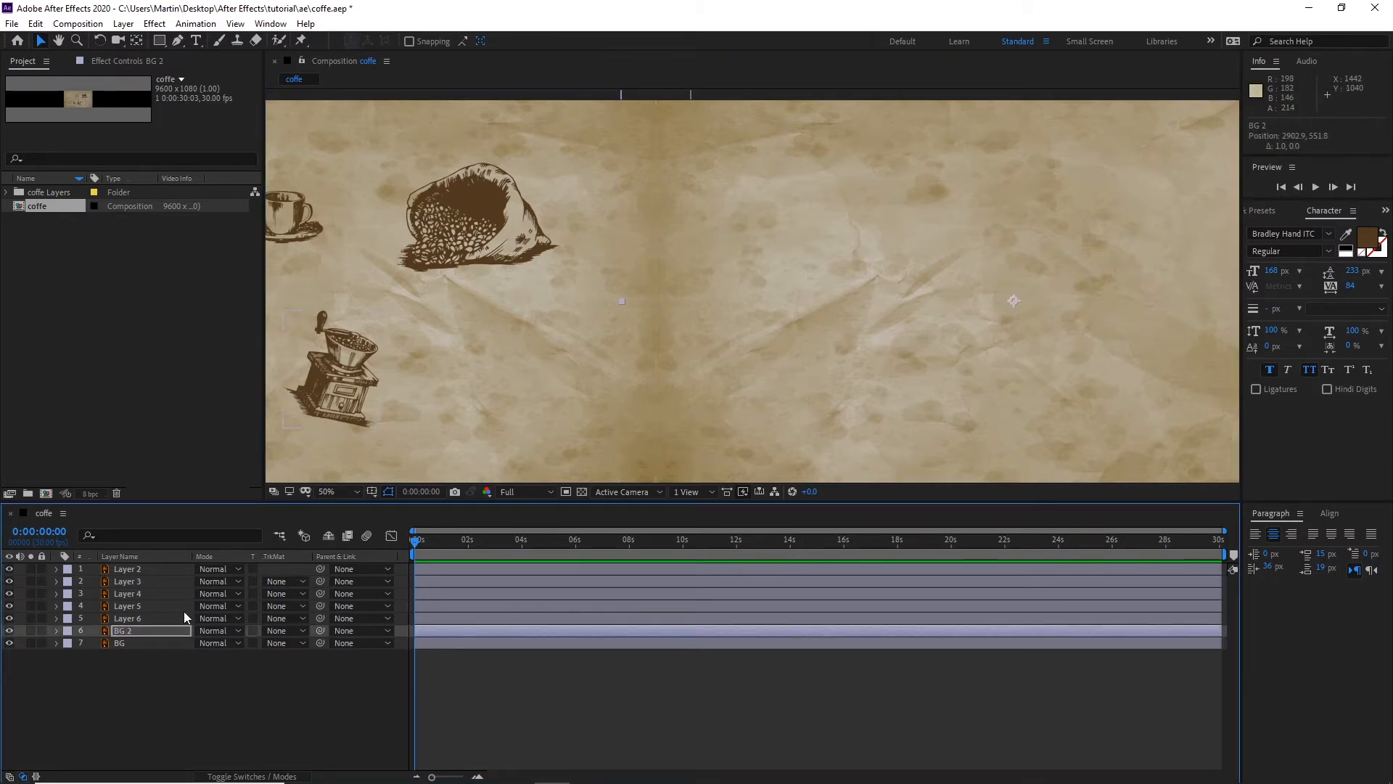
pyautogui.click(250, 717)
pyautogui.scroll(2, 662, 367)
pyautogui.scroll(-1, 420, 306)
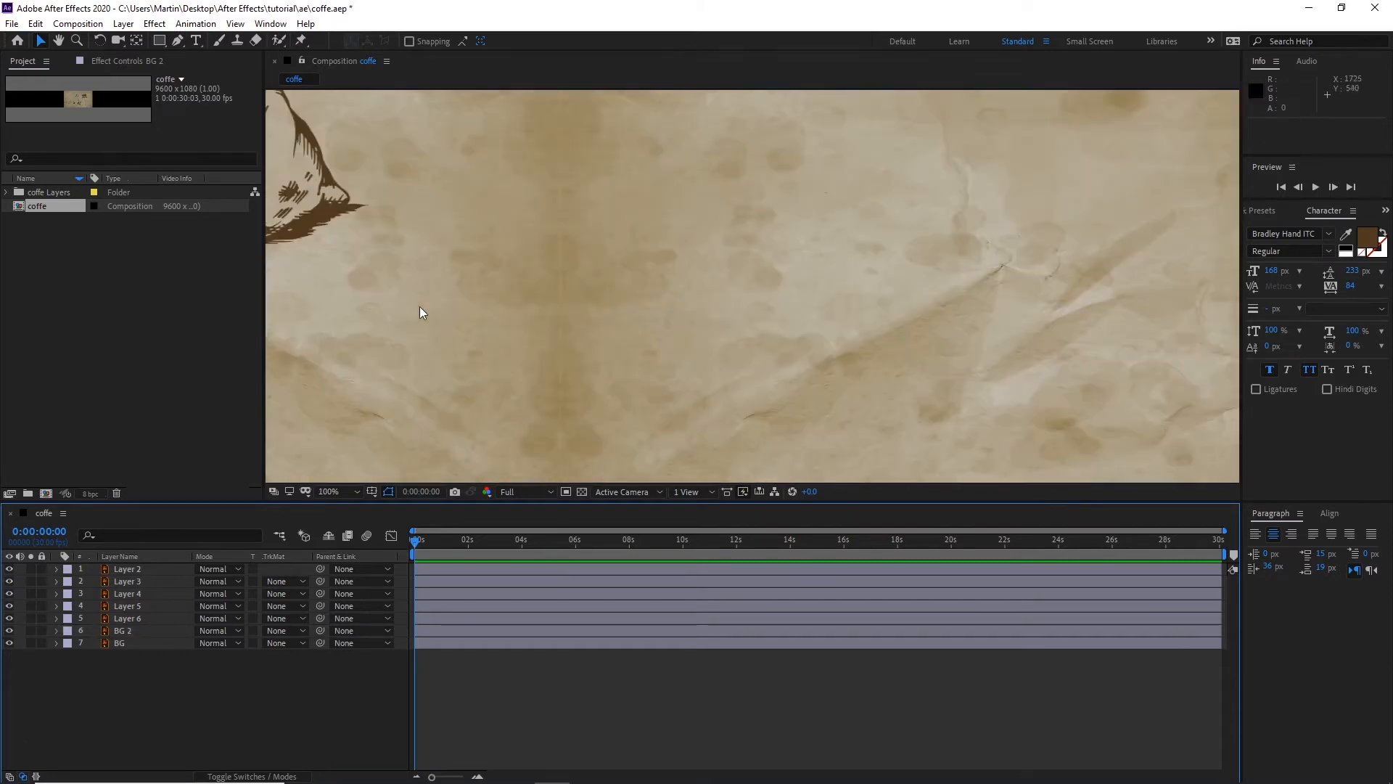
pyautogui.scroll(-3, 568, 302)
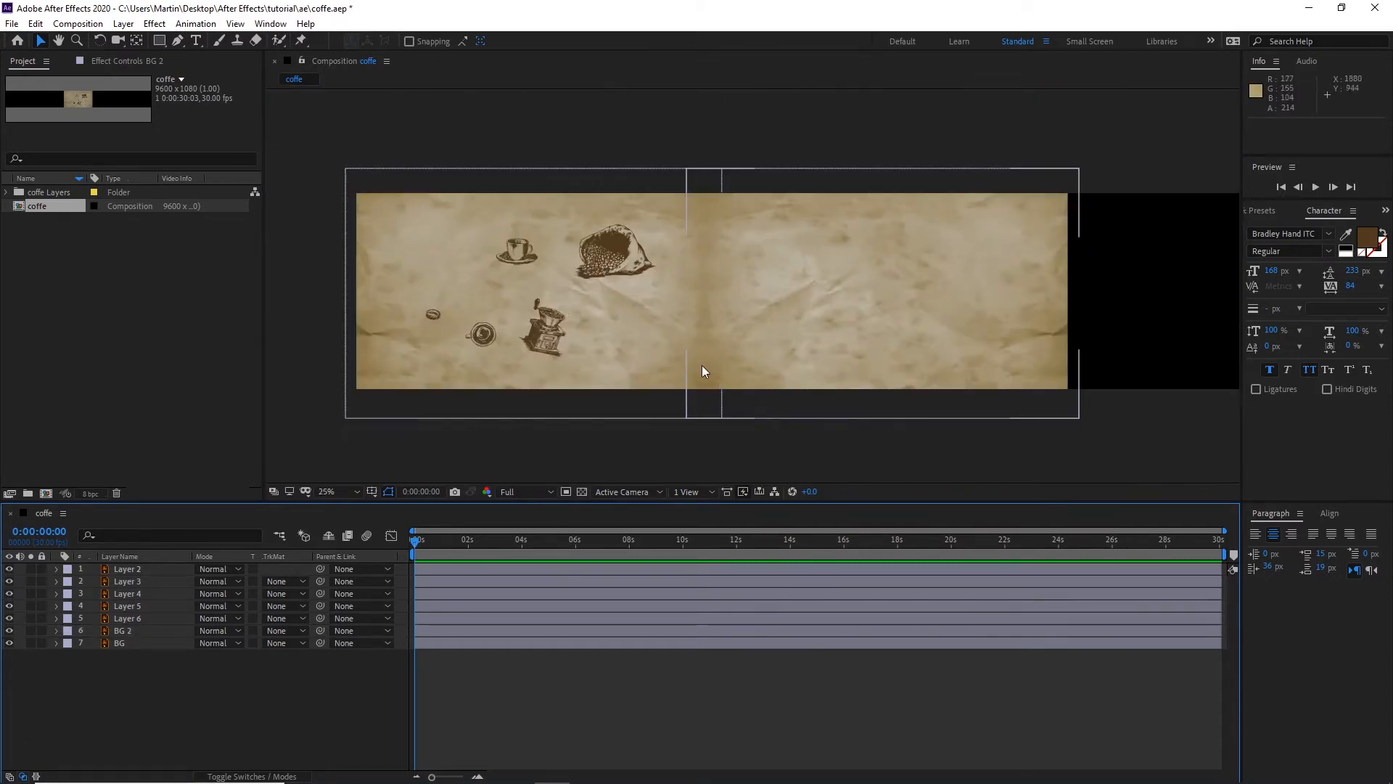
pyautogui.scroll(2, 683, 349)
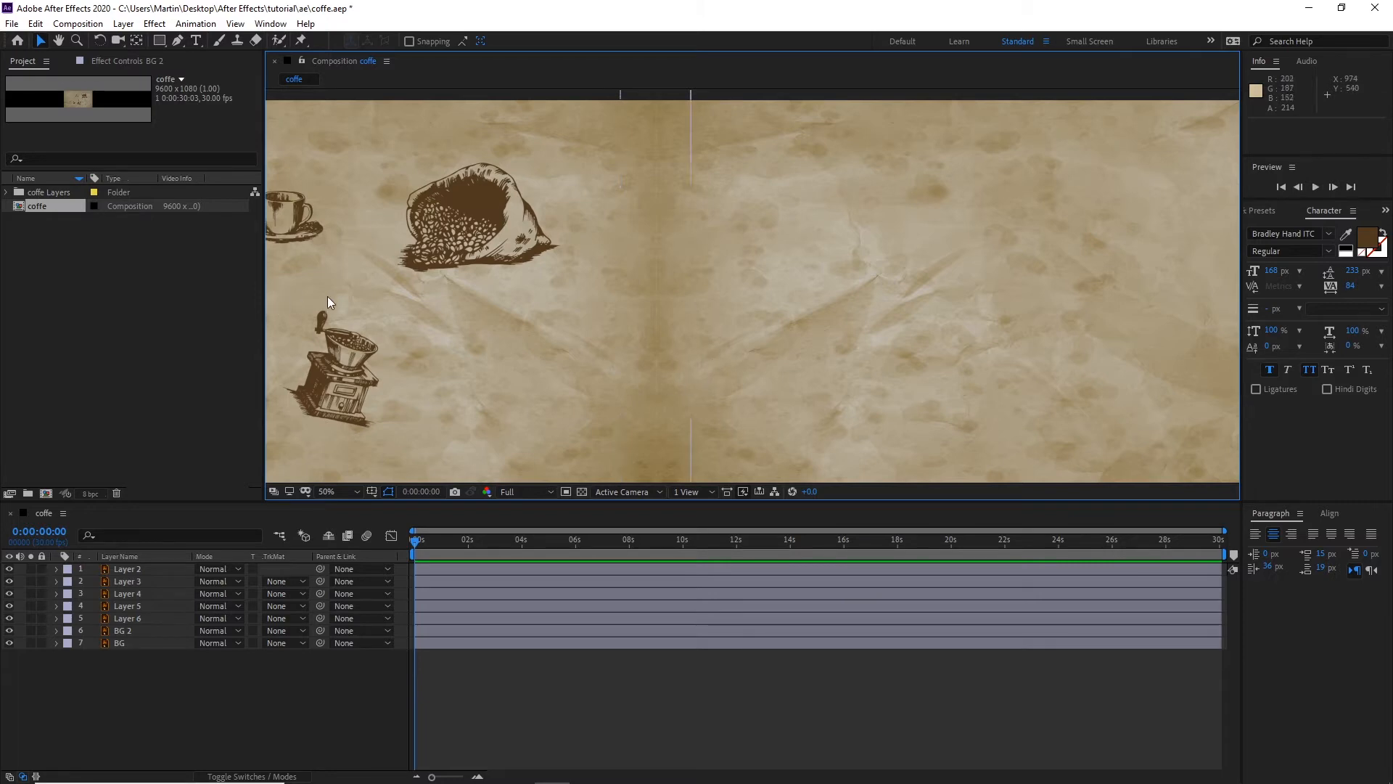
# Step: Switch to Photoshop
pyautogui.moveTo(502, 780)
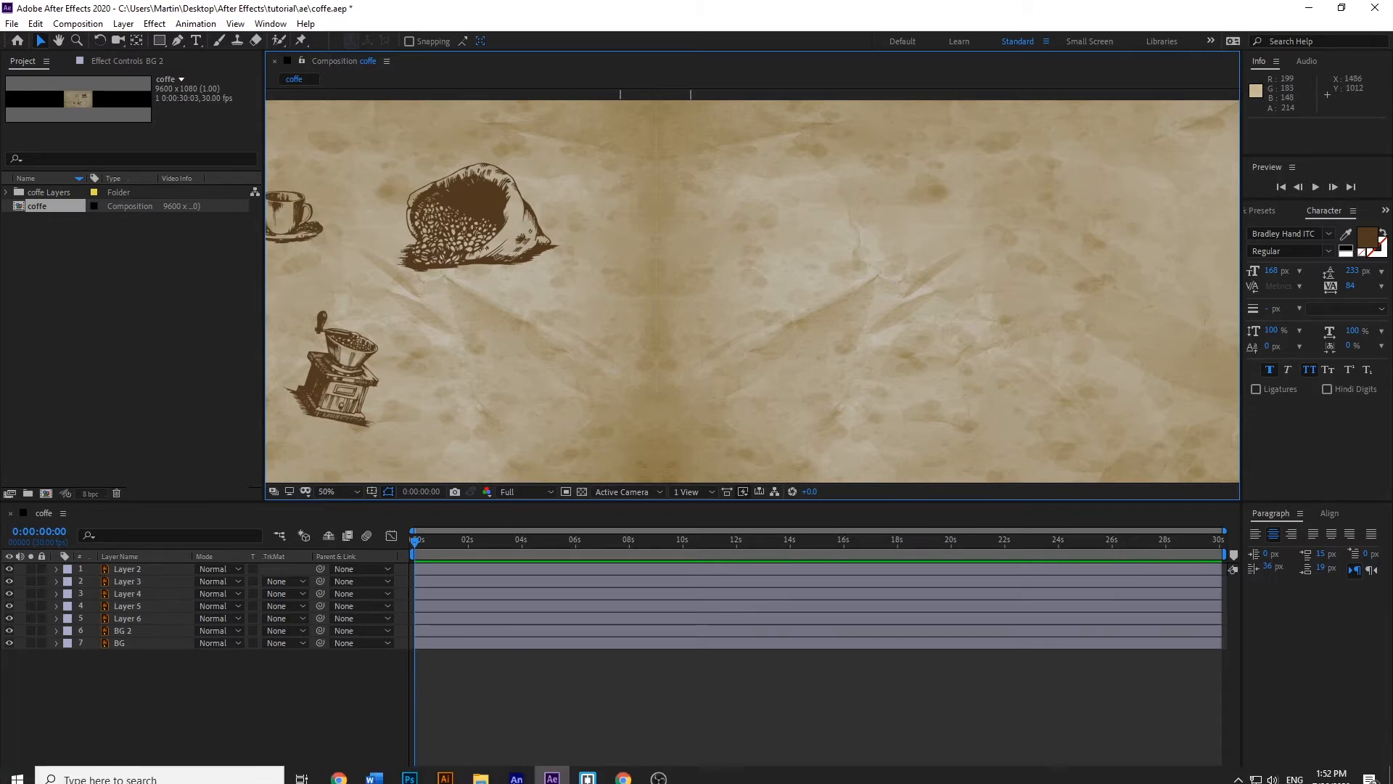
pyautogui.click(410, 771)
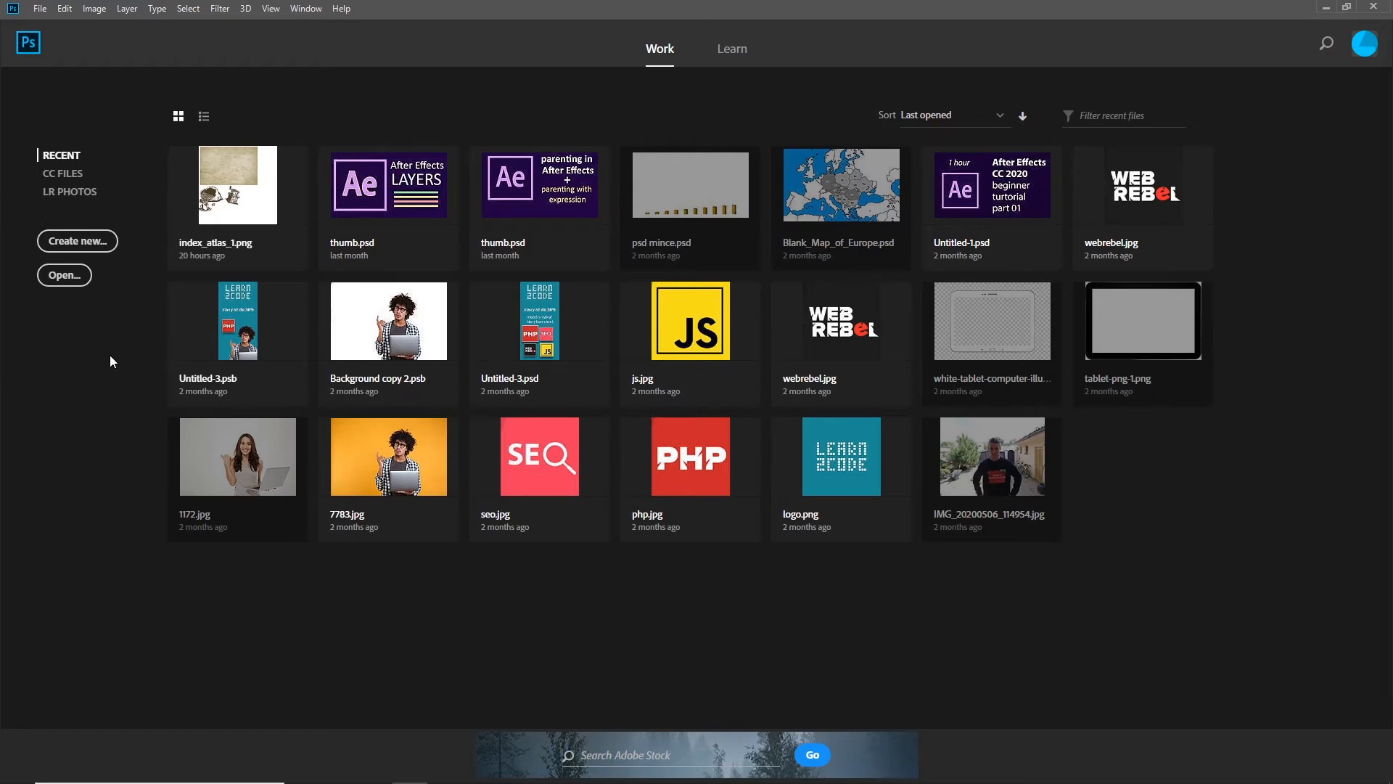
# Step: Create a blank 1920 x 1080 px RGB document at 72 ppi with a white background, and switch to Illustrator
pyautogui.click(77, 244)
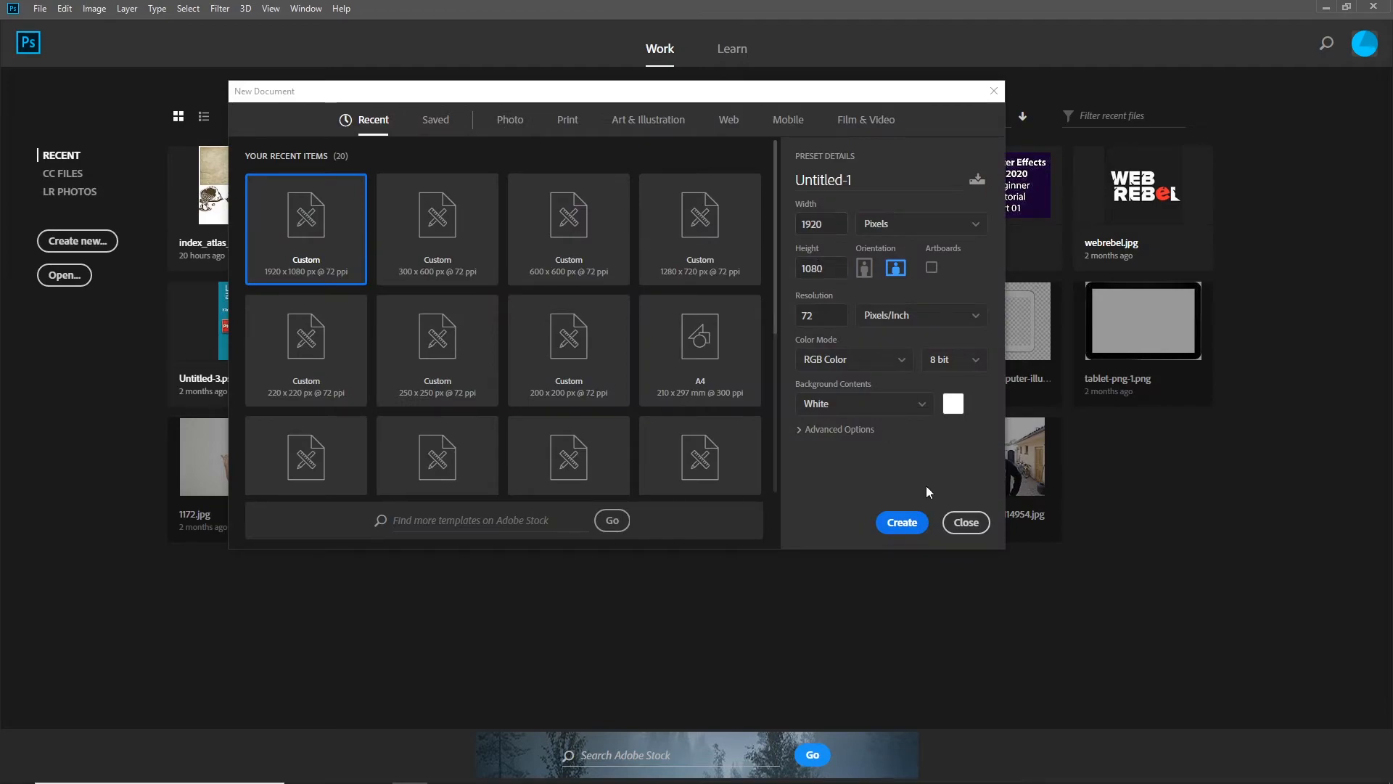
pyautogui.click(901, 523)
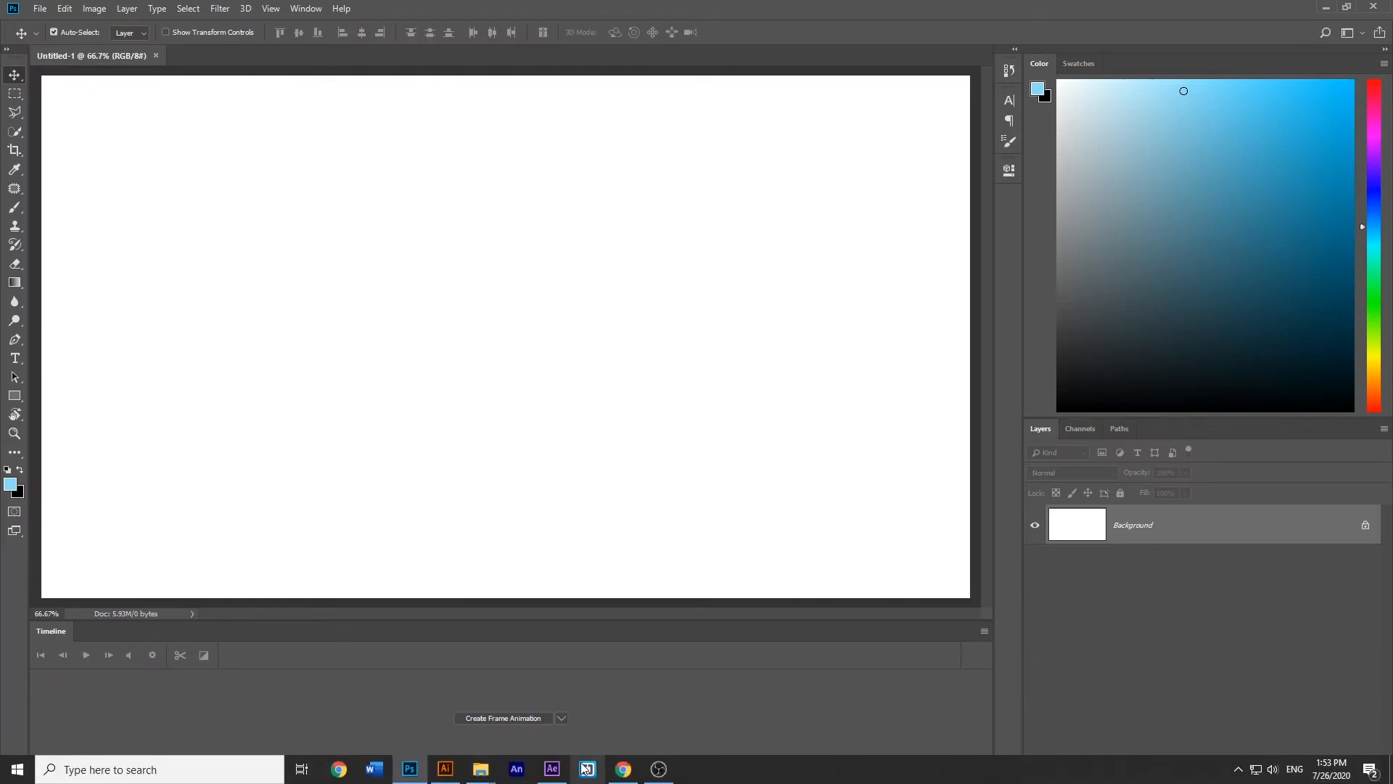
pyautogui.moveTo(551, 768)
pyautogui.click(481, 744)
pyautogui.click(445, 768)
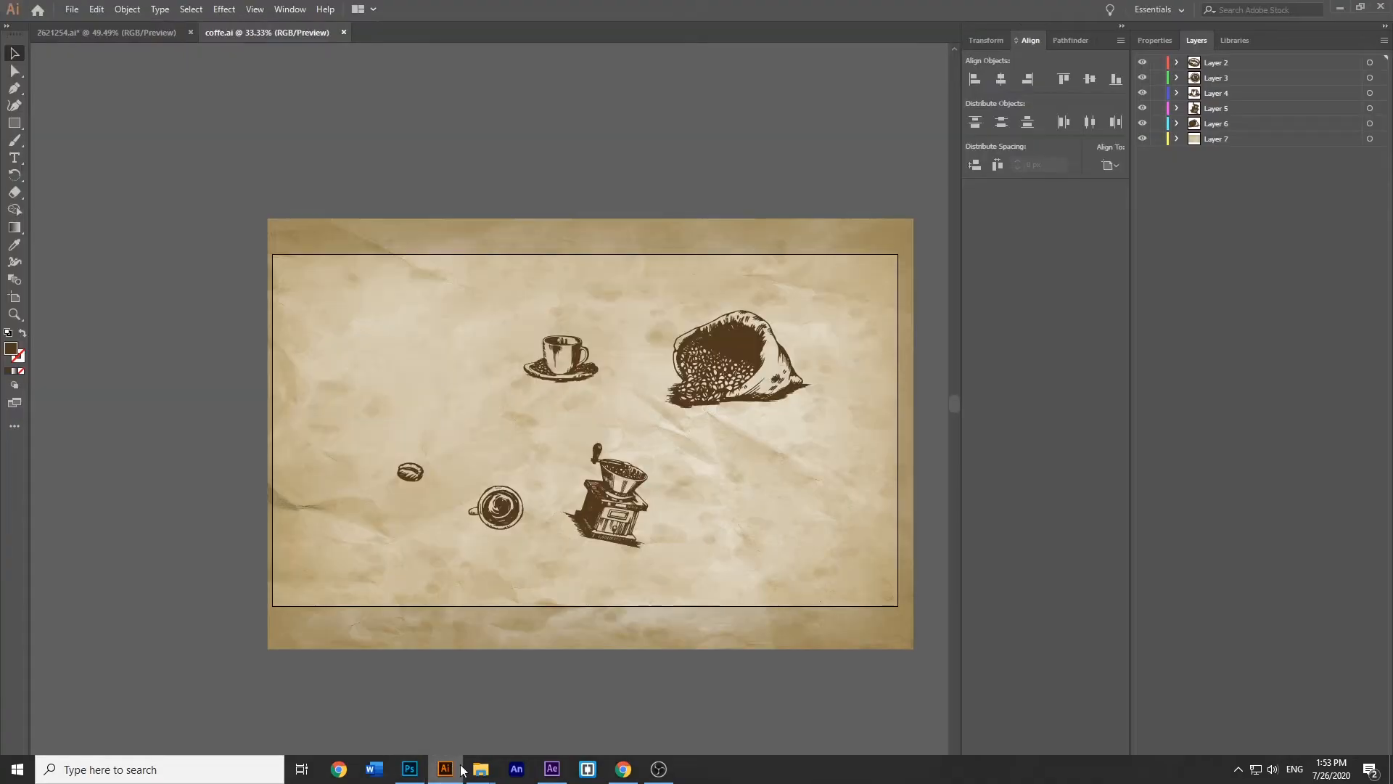
# Step: Bring the paper background from coffe.ai into the new Photoshop document as a placed vector smart object
pyautogui.click(869, 347)
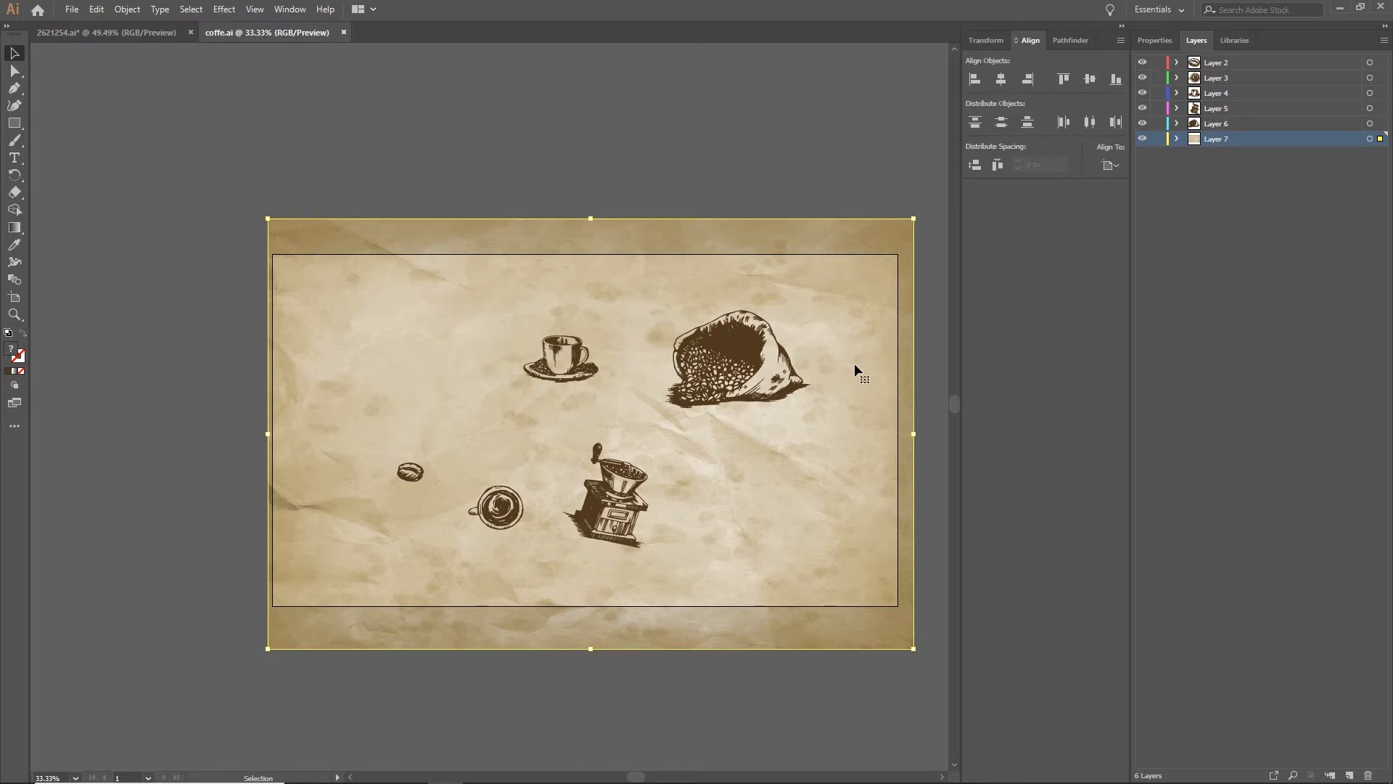
pyautogui.moveTo(855, 362); pyautogui.dragTo(610, 309)
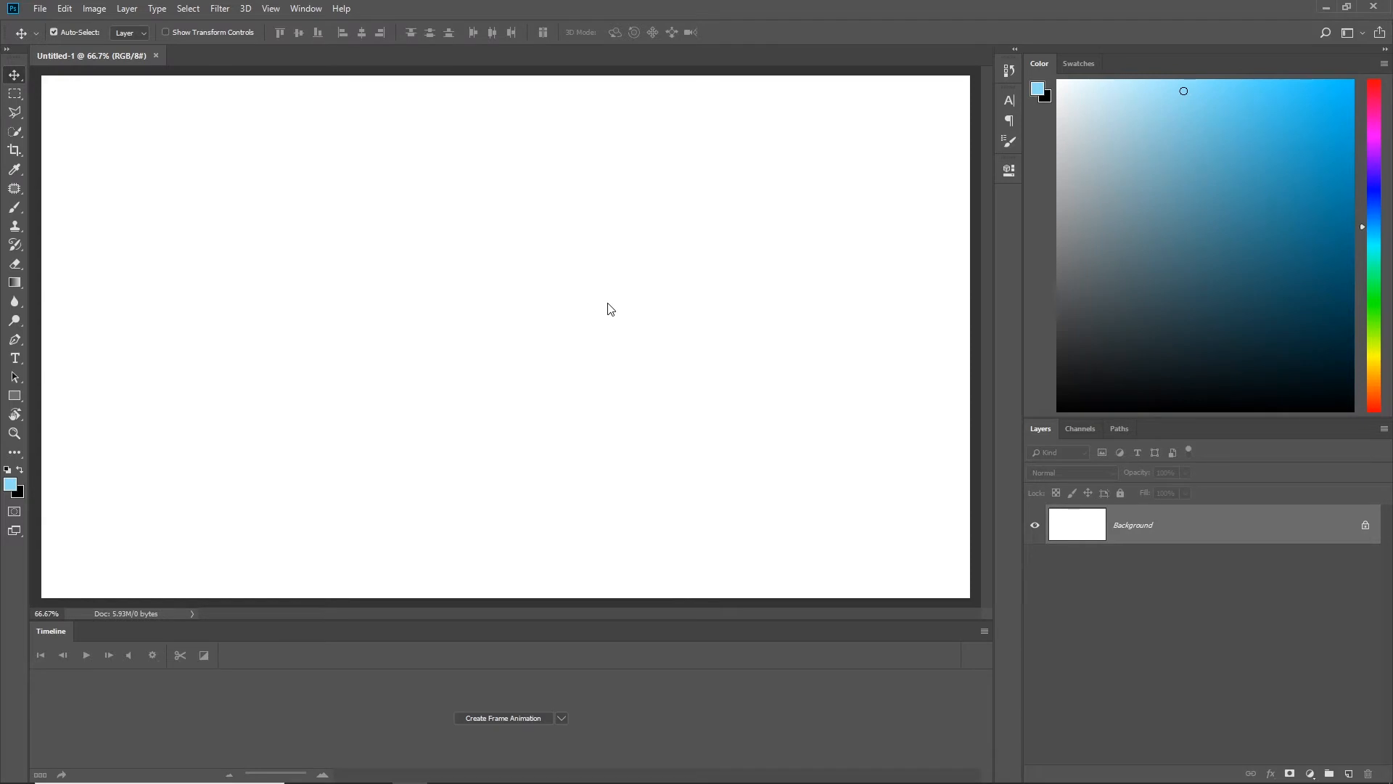
pyautogui.moveTo(610, 308); pyautogui.dragTo(608, 305)
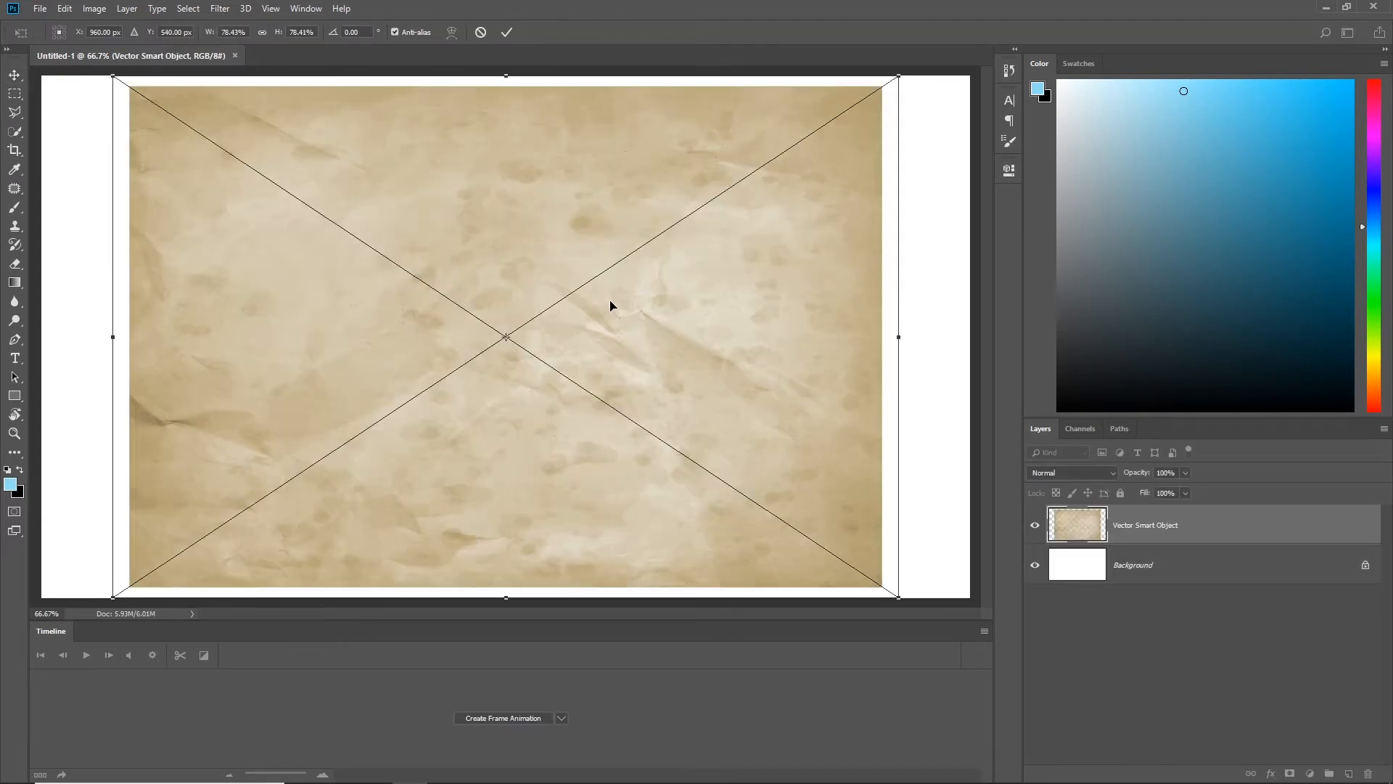
pyautogui.scroll(-2, 610, 306)
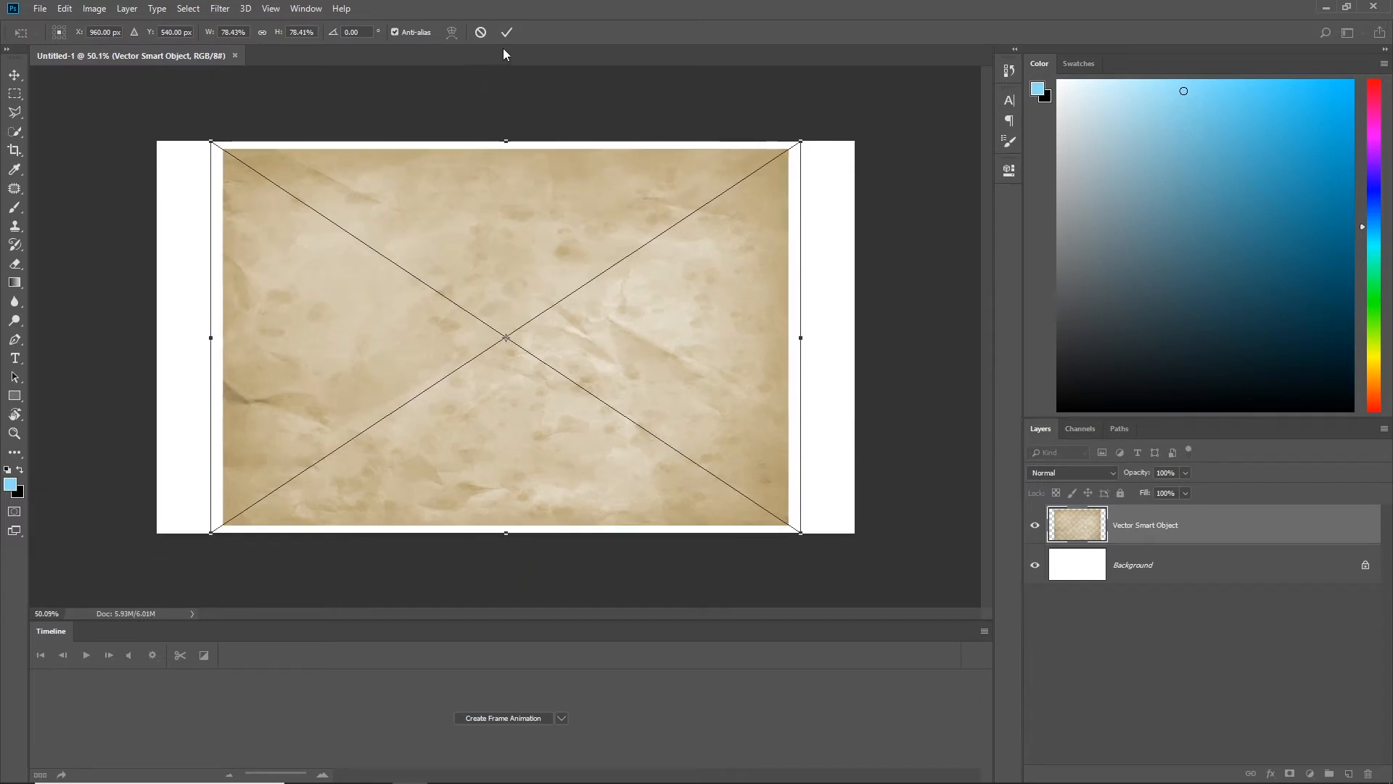
pyautogui.press('Return')
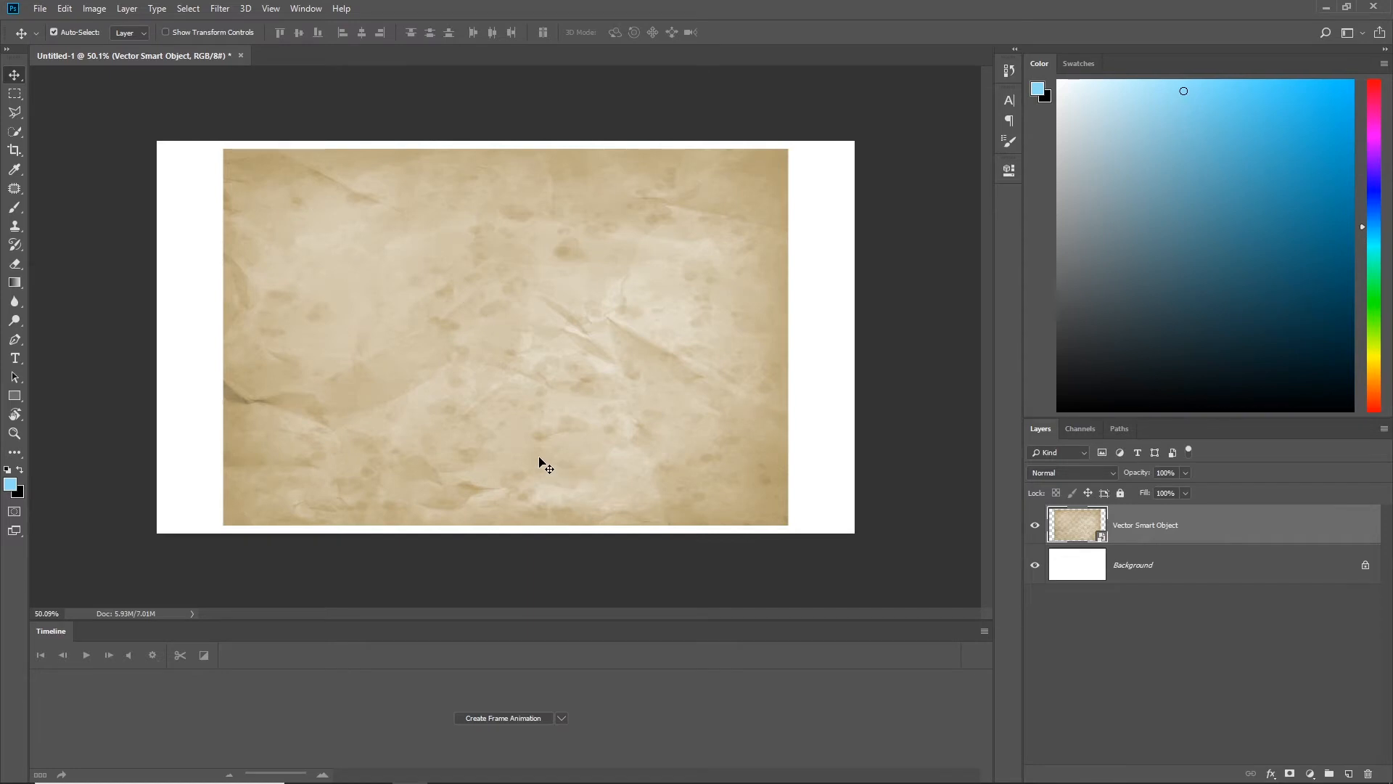
# Step: Scale the paper smart object up from its centre to about 98% so it covers the entire canvas
pyautogui.press('ctrl')
pyautogui.hotkey('ctrl', 't')
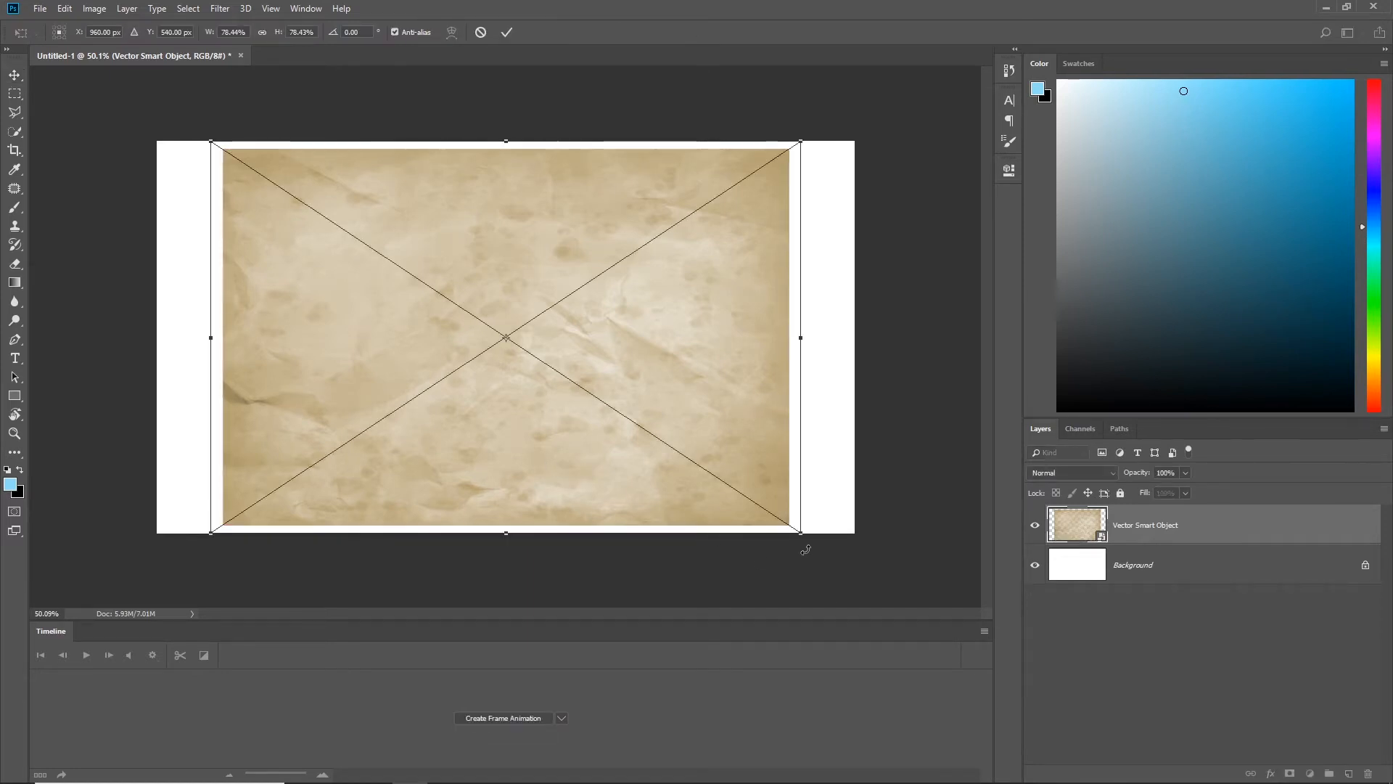
pyautogui.moveTo(799, 534); pyautogui.dragTo(876, 581)
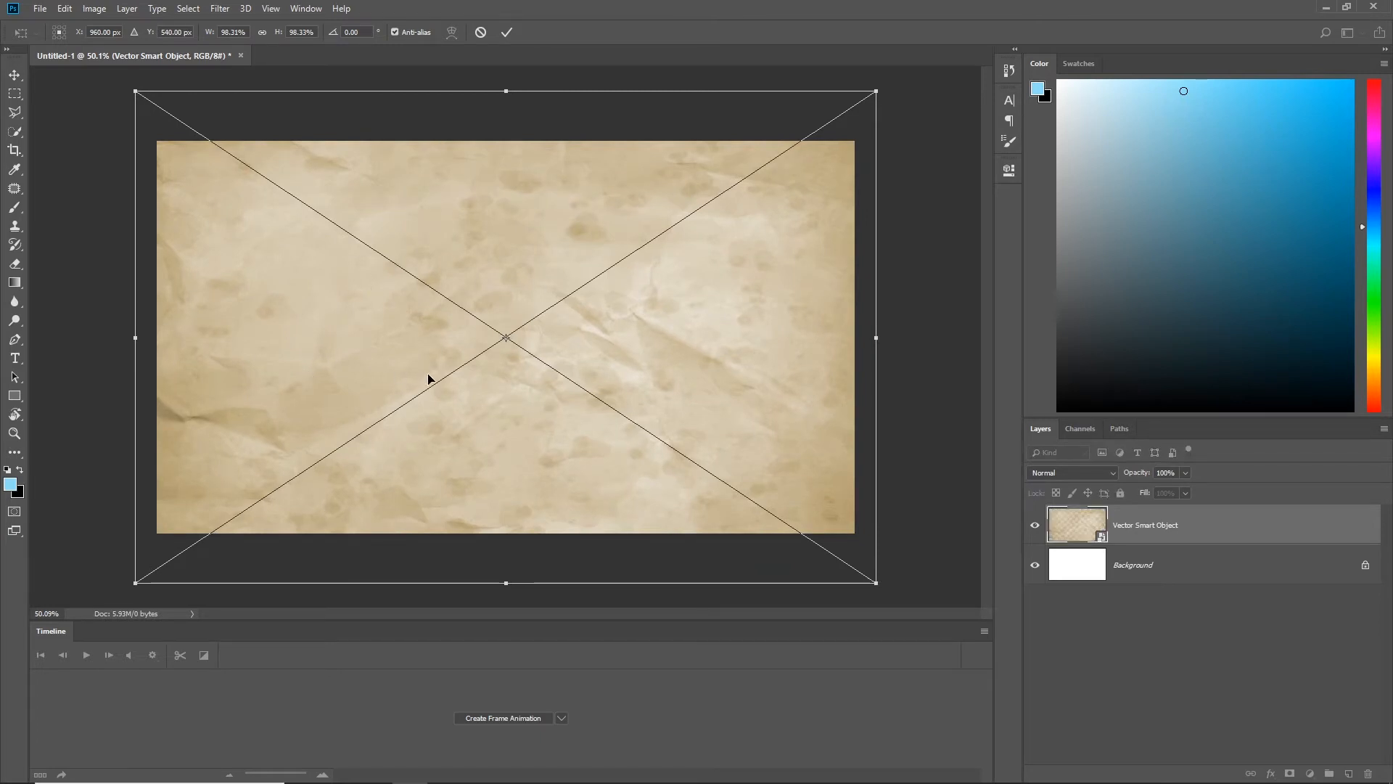
pyautogui.press('Return')
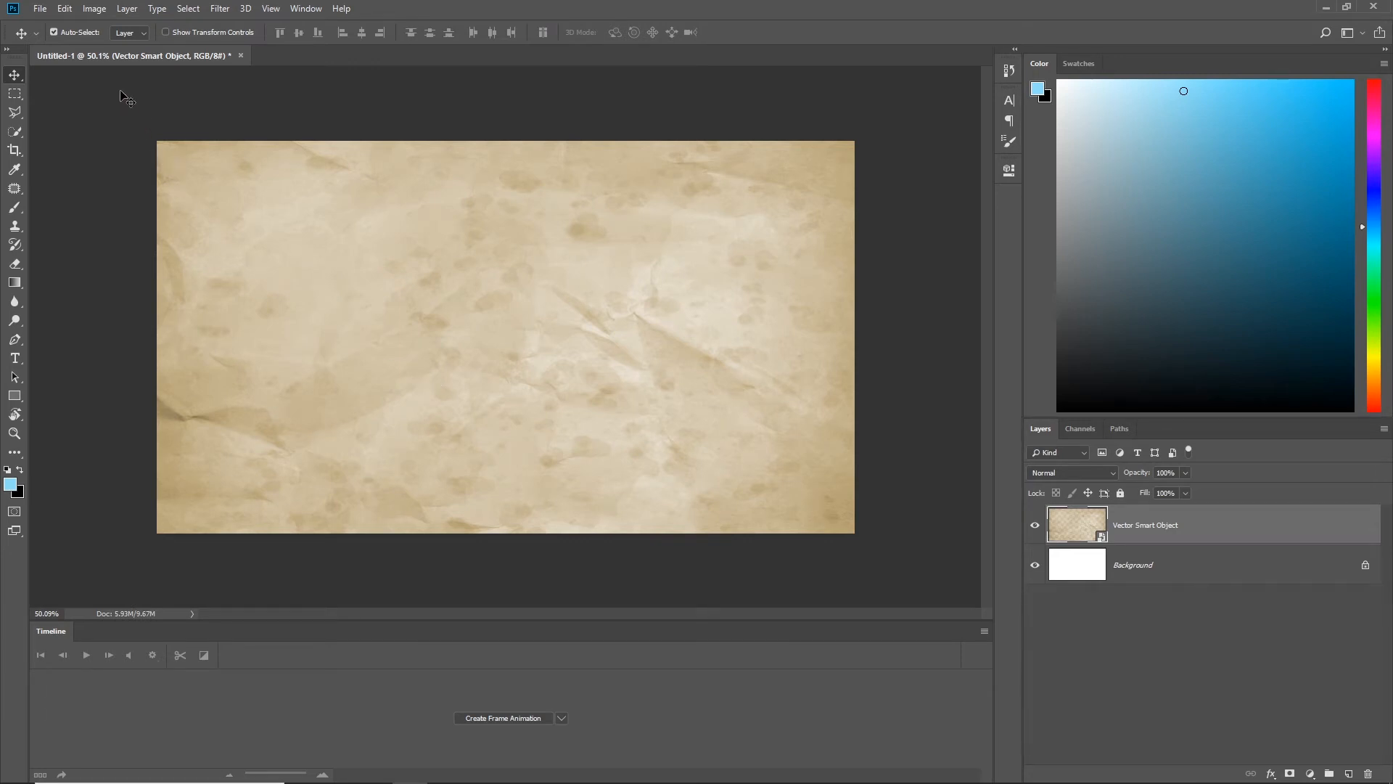
# Step: Export the canvas as a JPG at 100% quality and 1920 x 1080 px, proceeding to the choice of save location
pyautogui.click(40, 9)
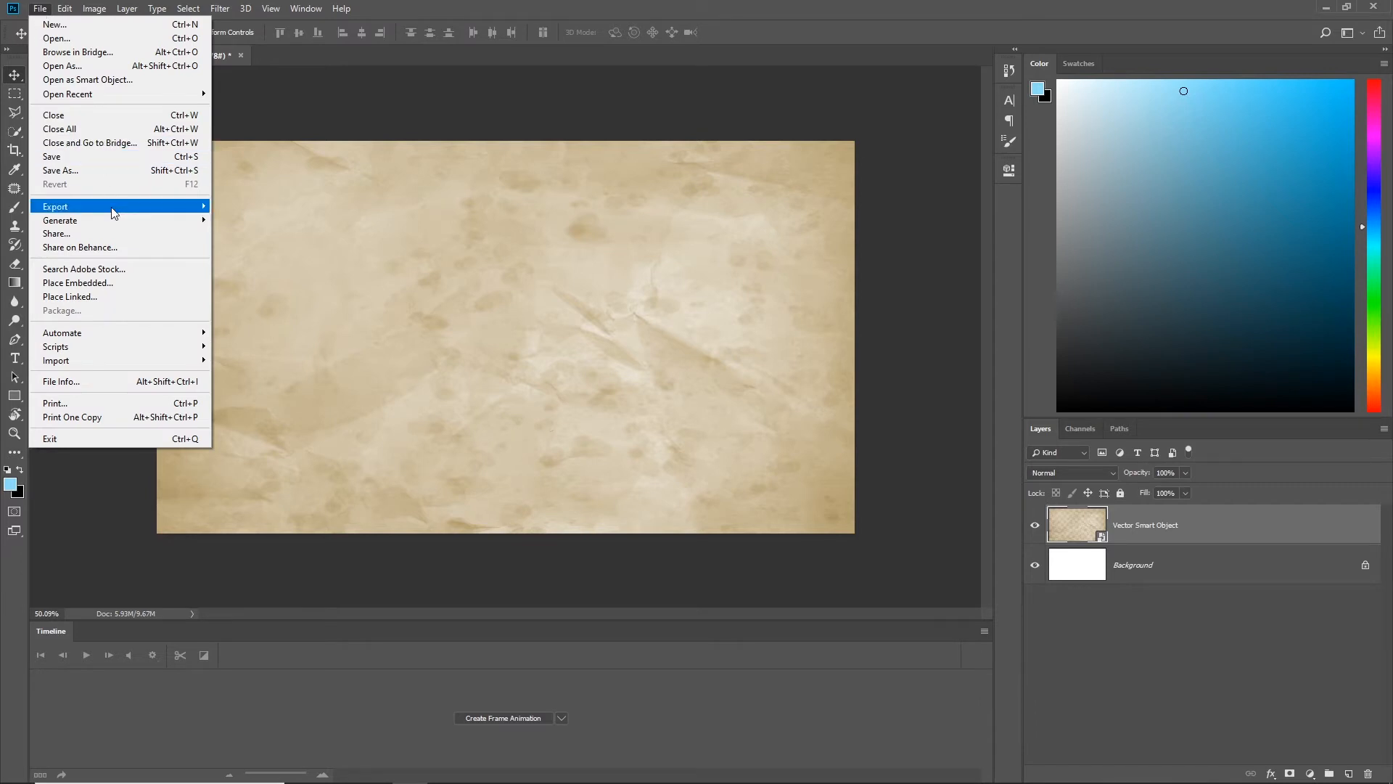
pyautogui.moveTo(113, 208)
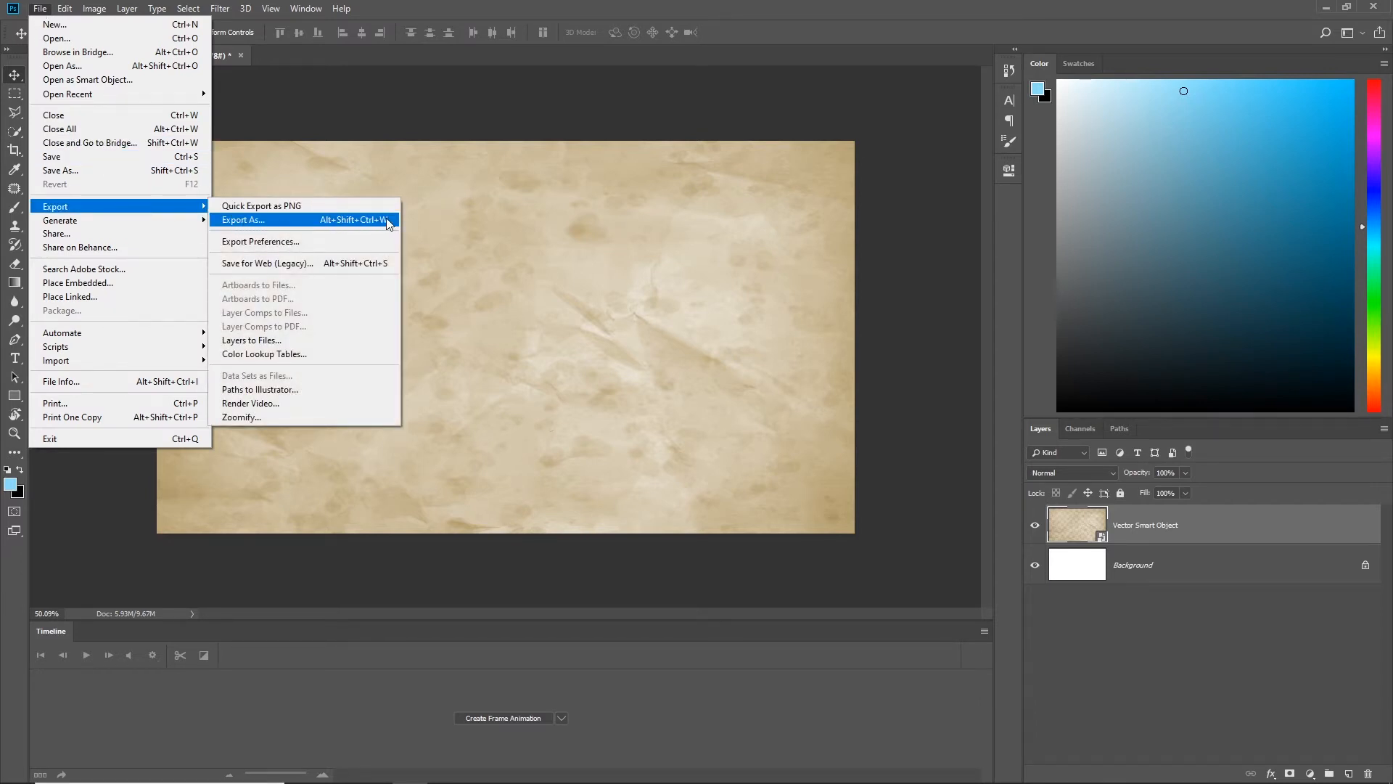
pyautogui.click(246, 221)
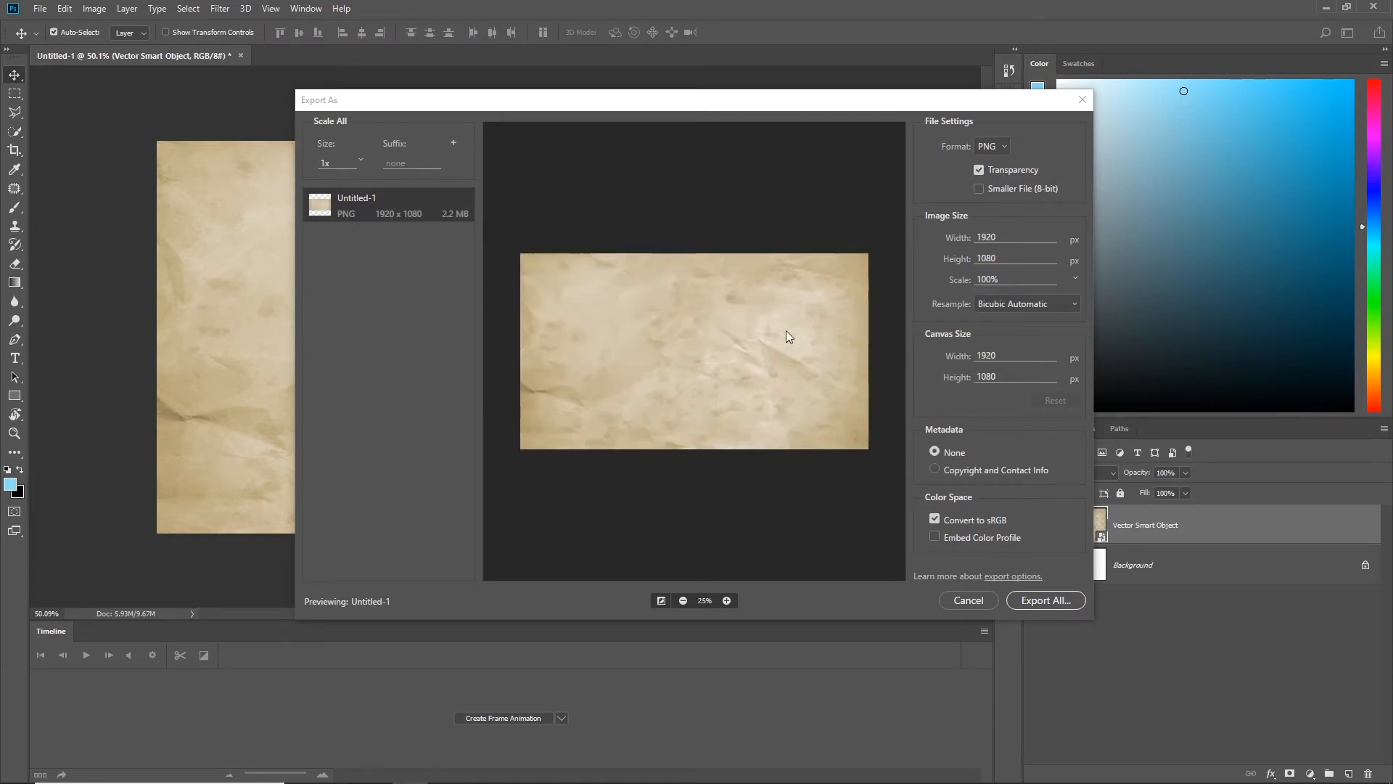
pyautogui.click(1009, 150)
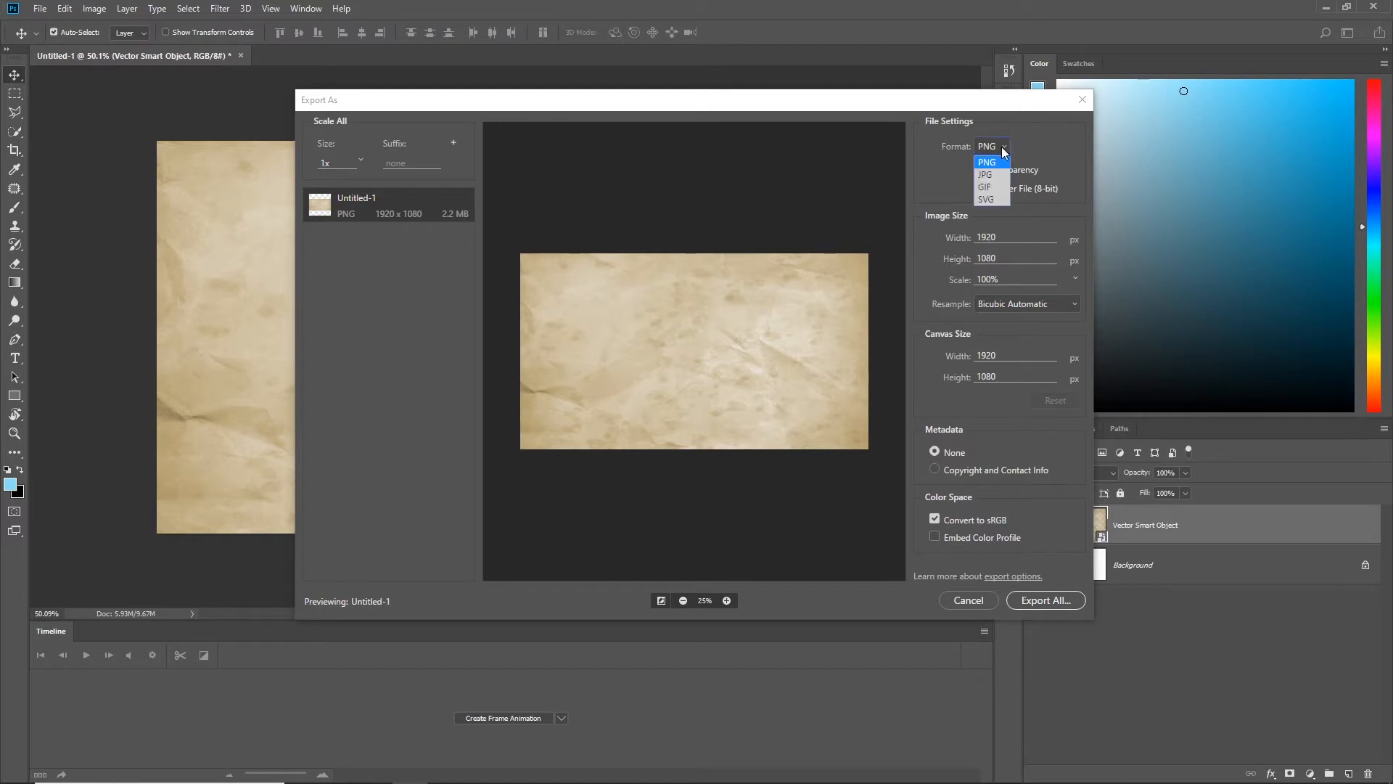
pyautogui.click(992, 174)
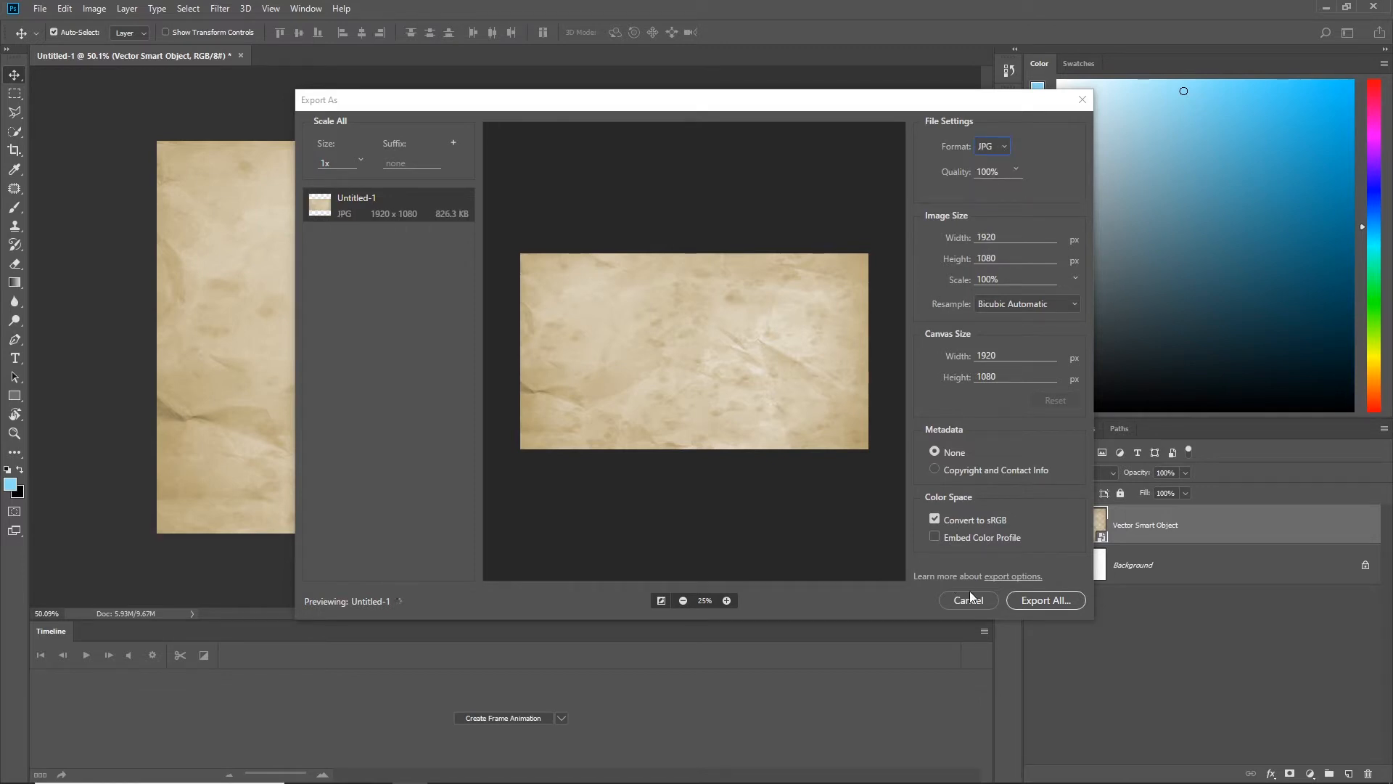
pyautogui.click(1047, 604)
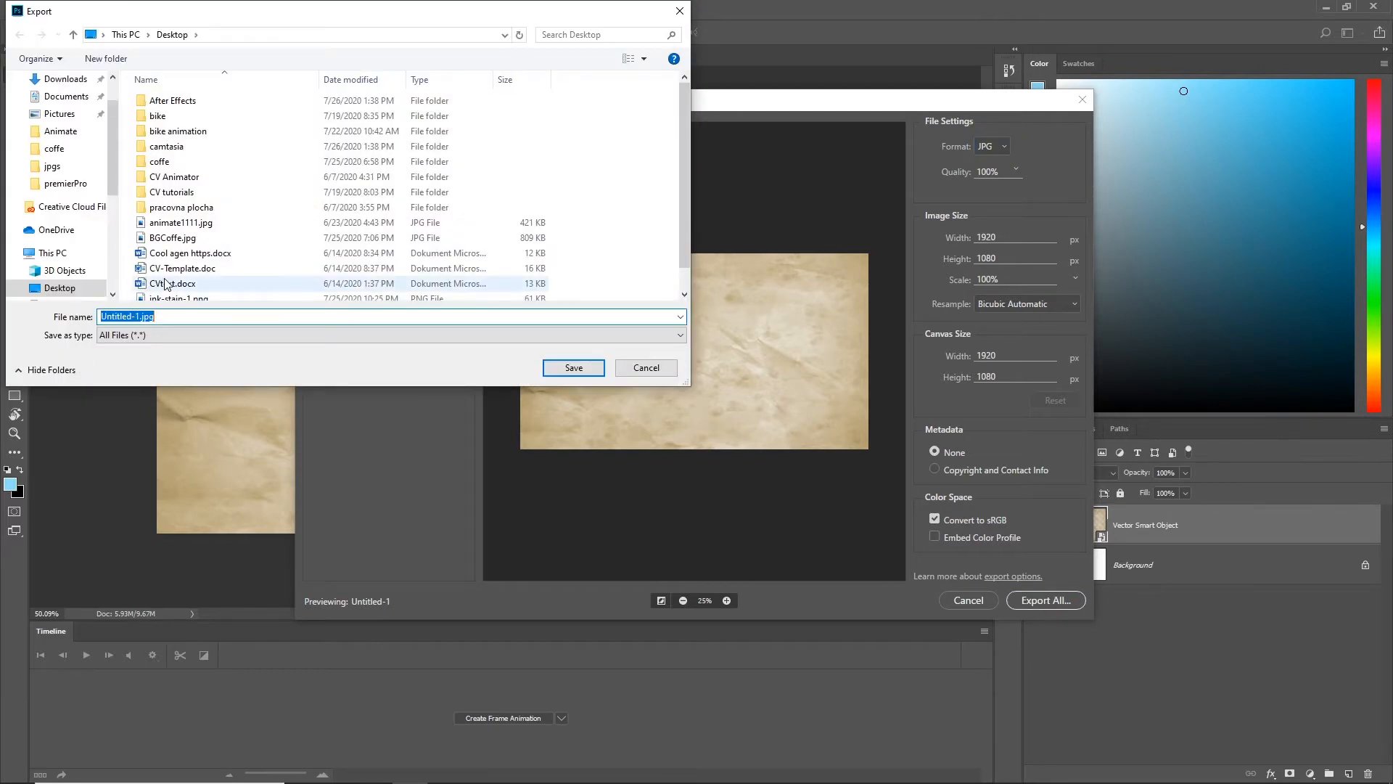
# Step: Create a folder named jpgs inside Desktop > After Effects > tutorial and open it as the export destination
pyautogui.click(183, 102)
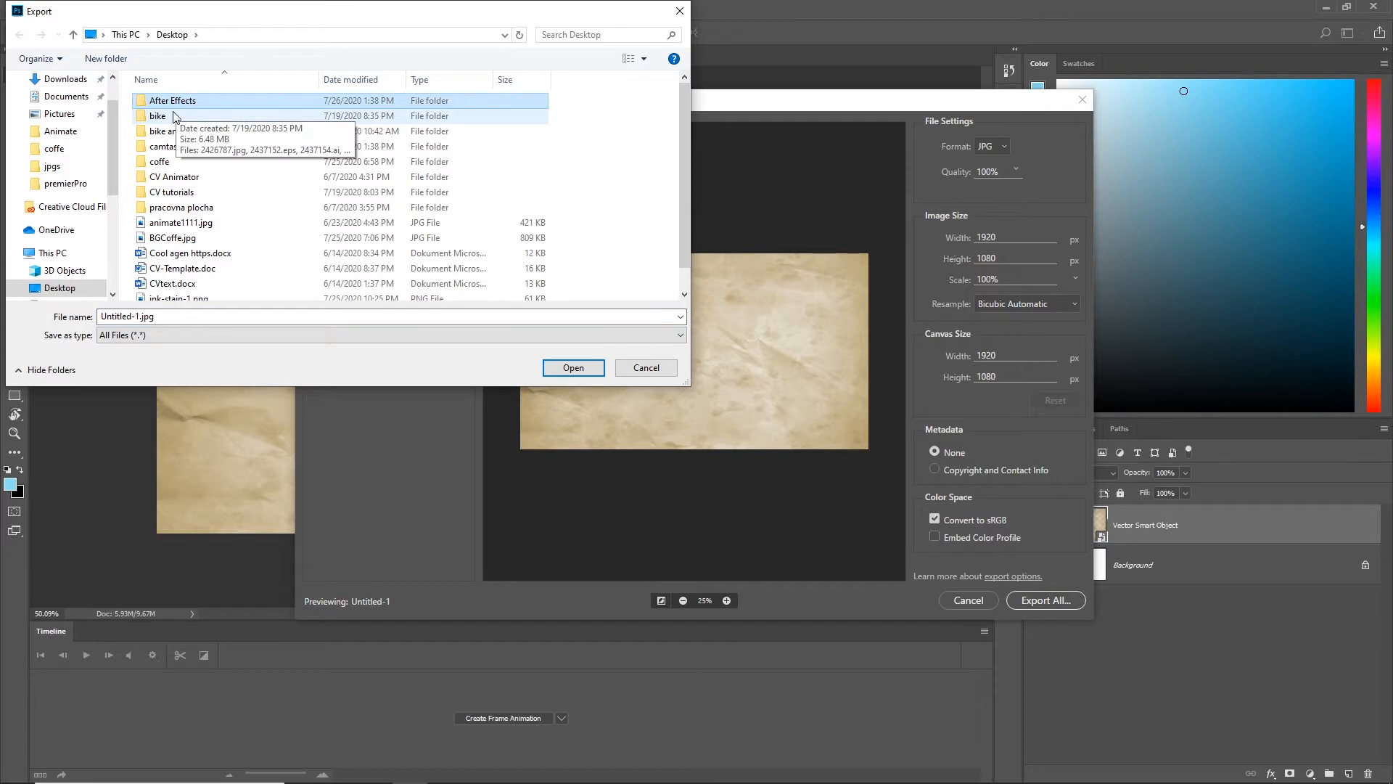
pyautogui.doubleClick(175, 103)
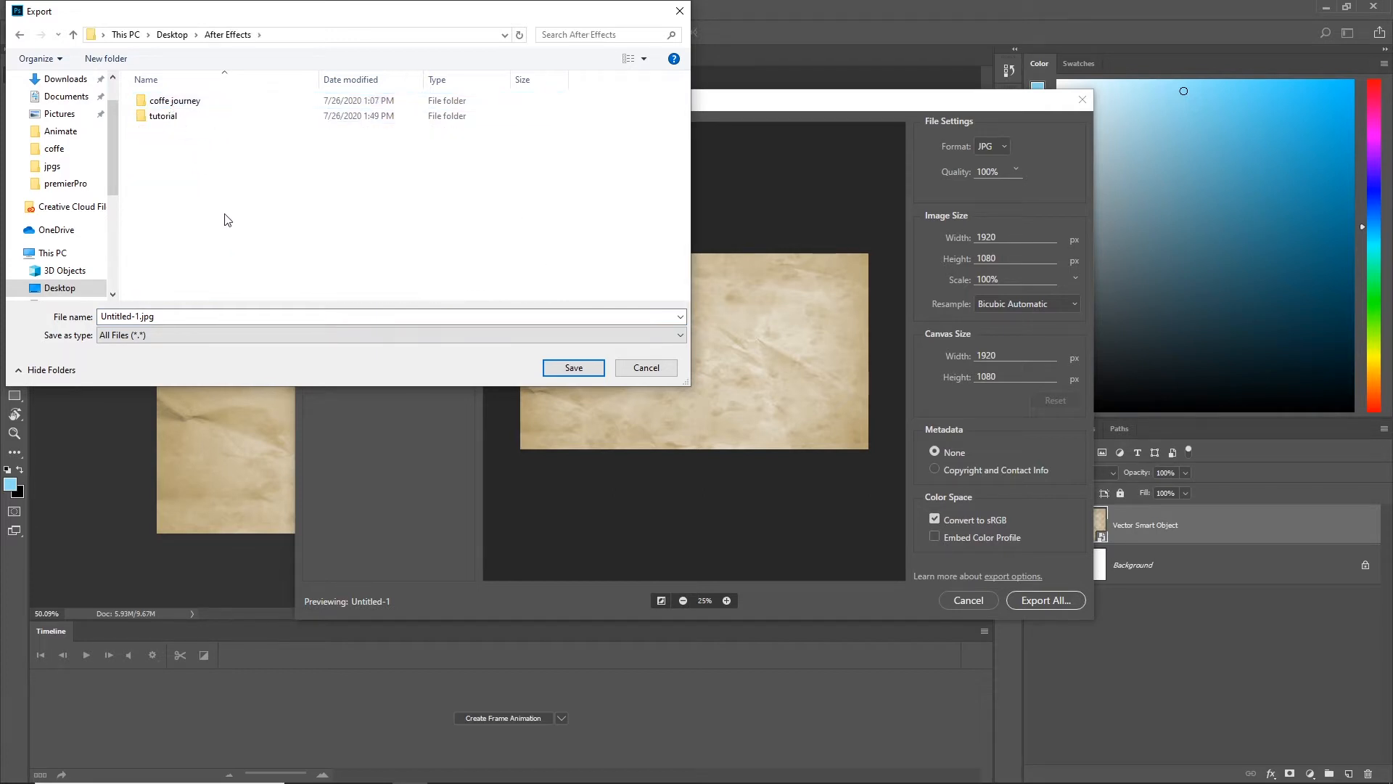
pyautogui.doubleClick(171, 118)
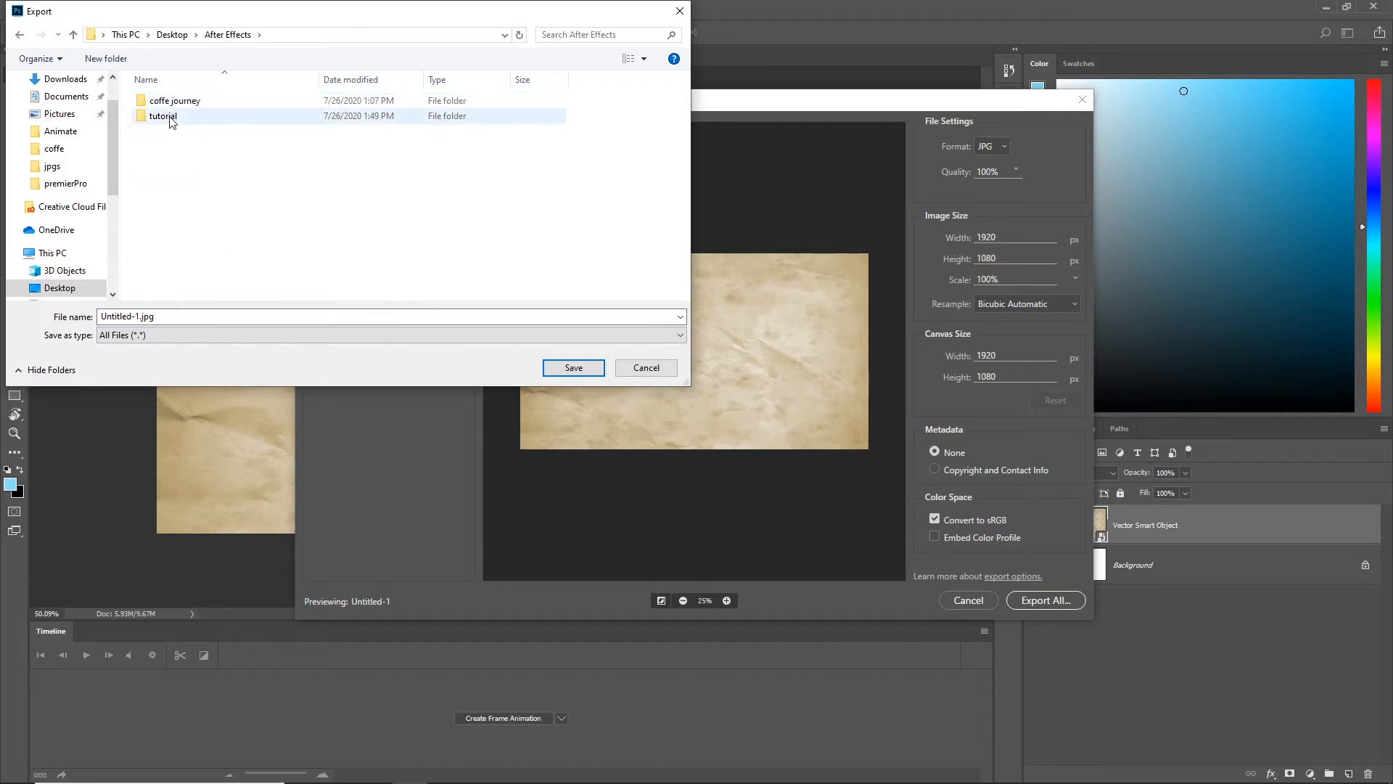
pyautogui.rightClick(160, 163)
pyautogui.moveTo(234, 352)
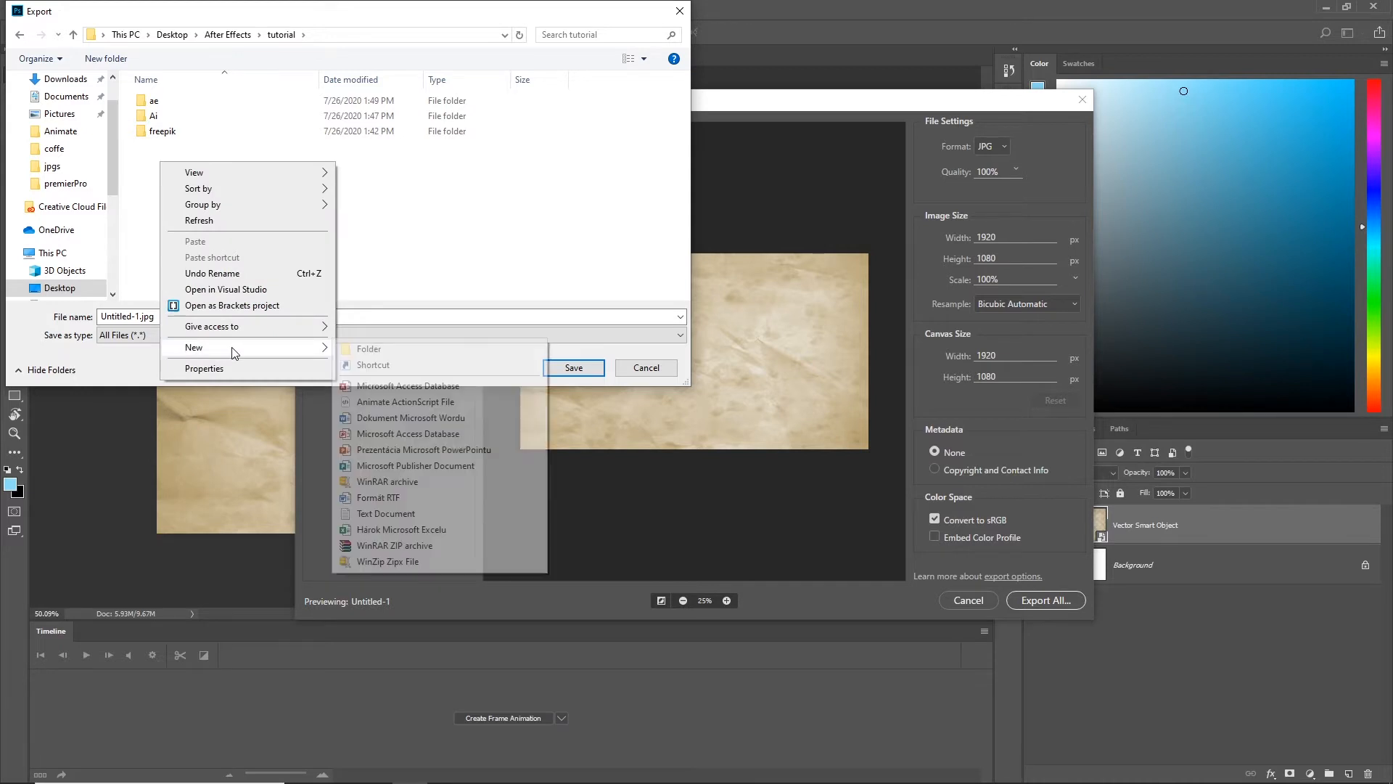
pyautogui.click(366, 349)
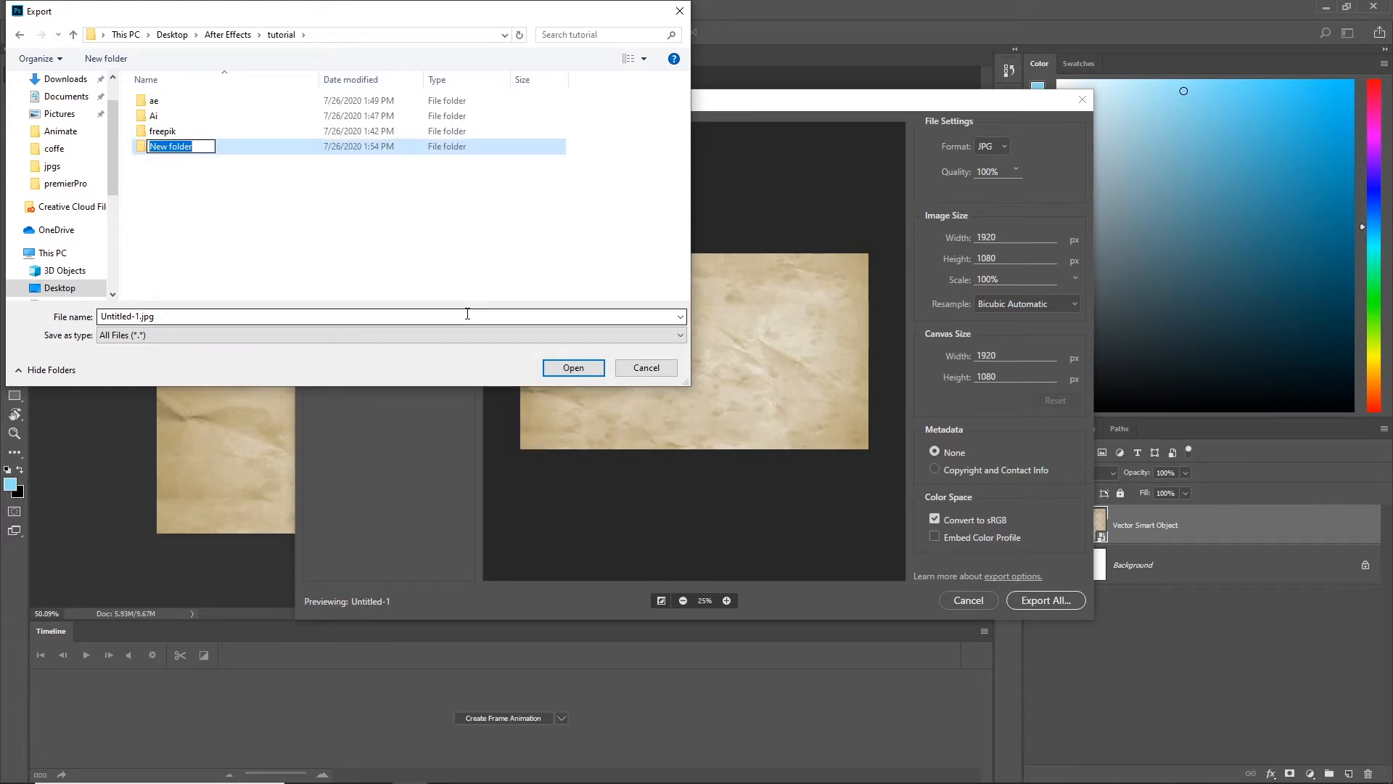
pyautogui.write('jpgs')
pyautogui.click(174, 169)
pyautogui.doubleClick(157, 146)
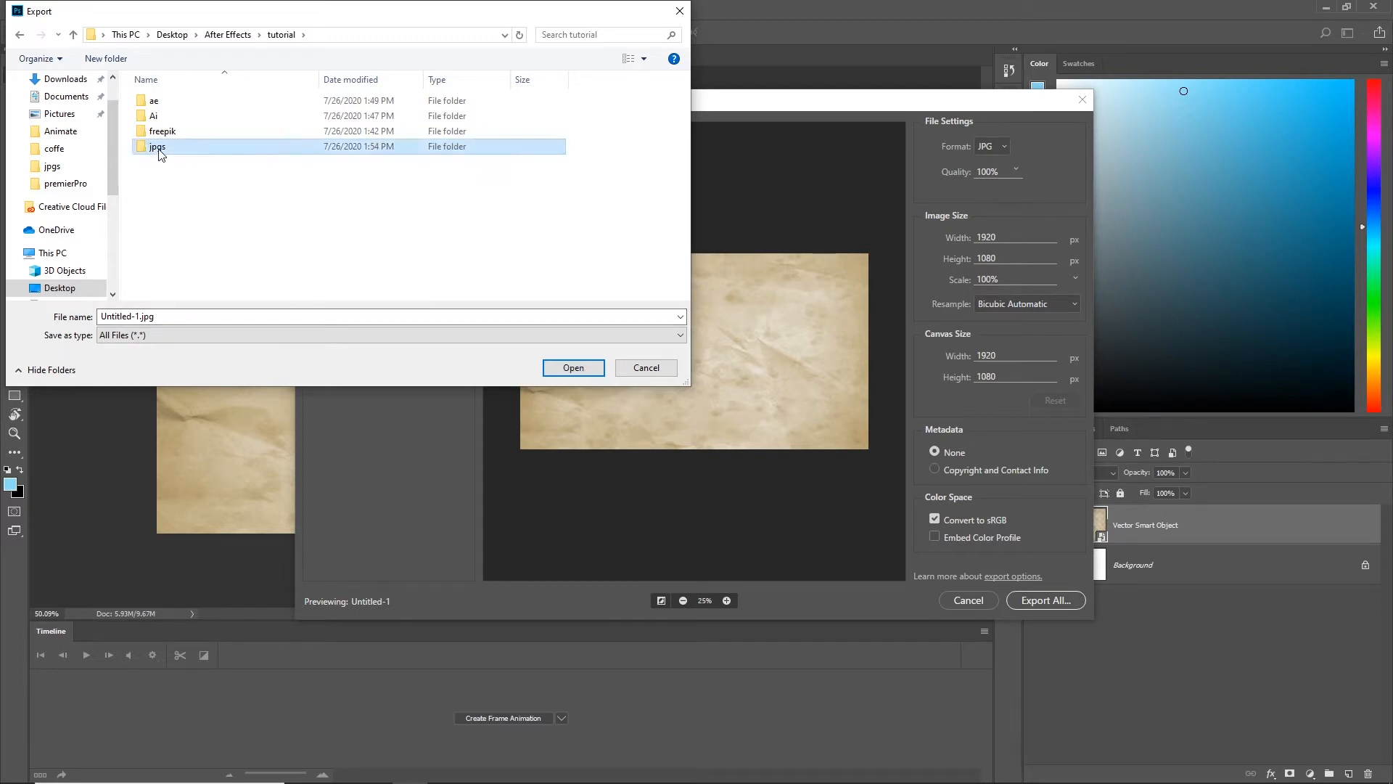
# Step: Save the exported JPG under the name BG and switch to After Effects
pyautogui.write('BG')
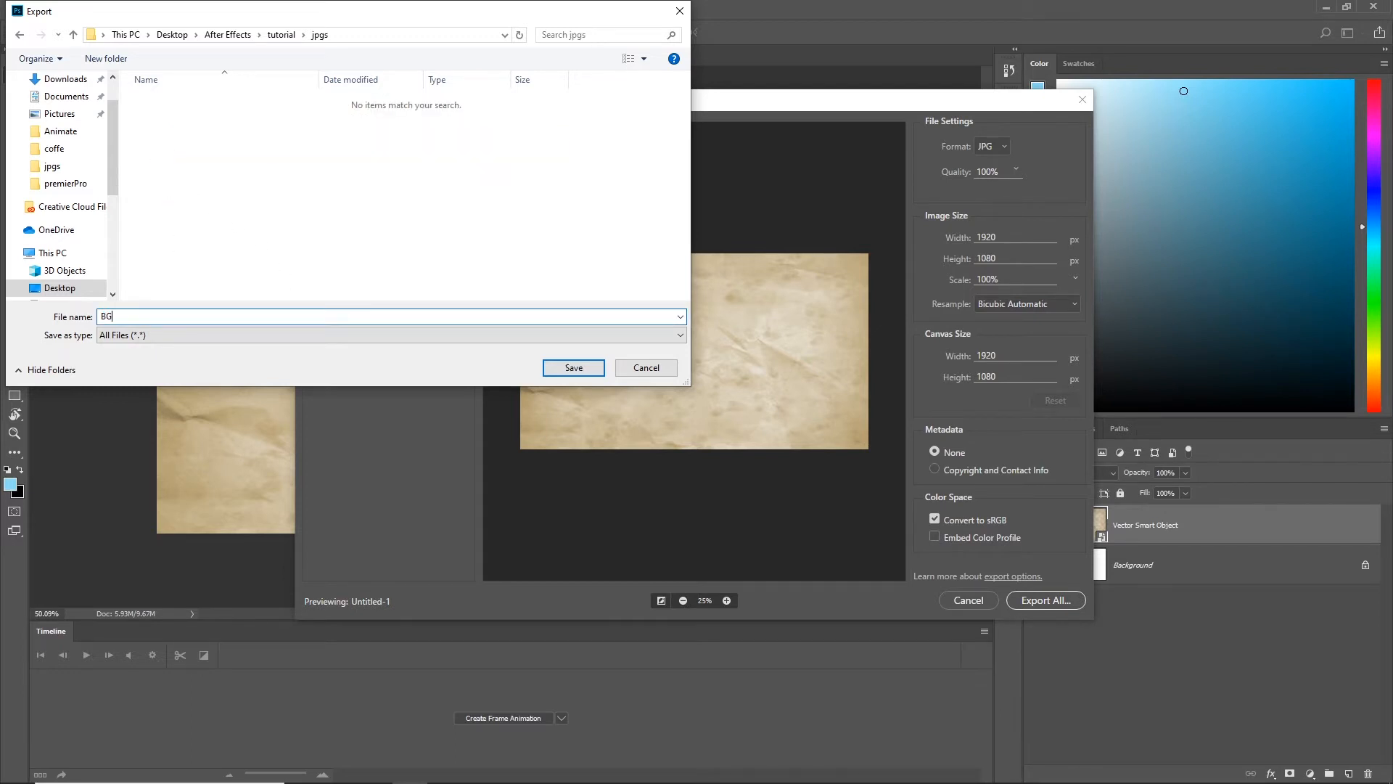
pyautogui.click(573, 368)
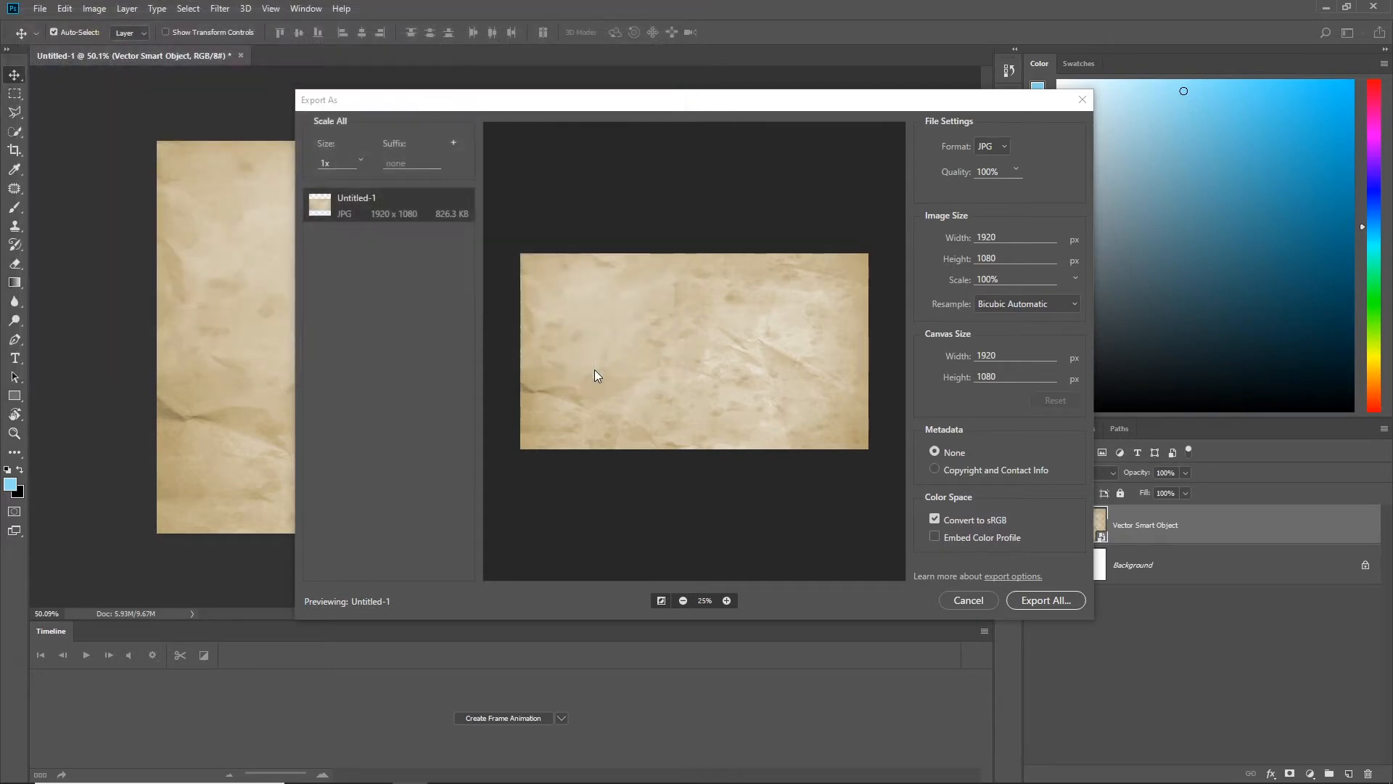
pyautogui.moveTo(507, 772)
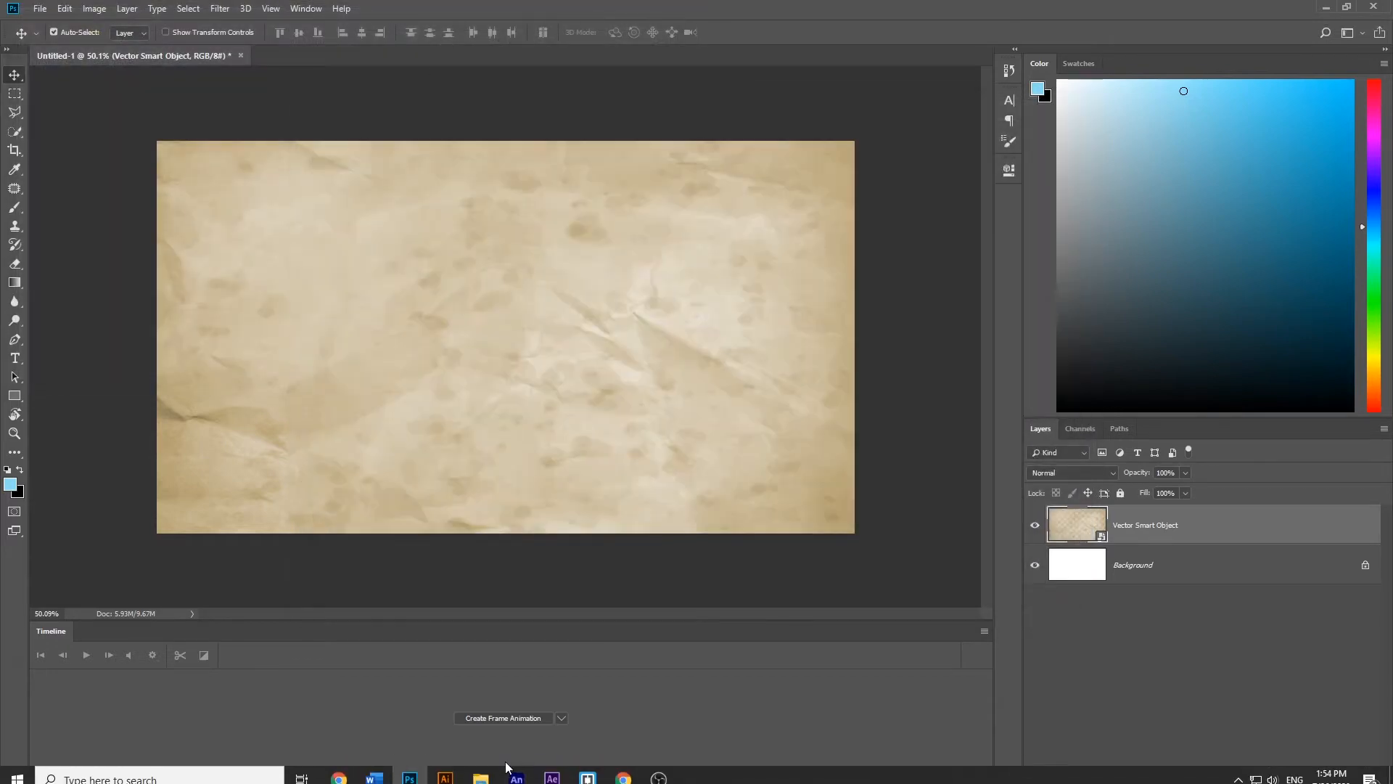
pyautogui.click(554, 771)
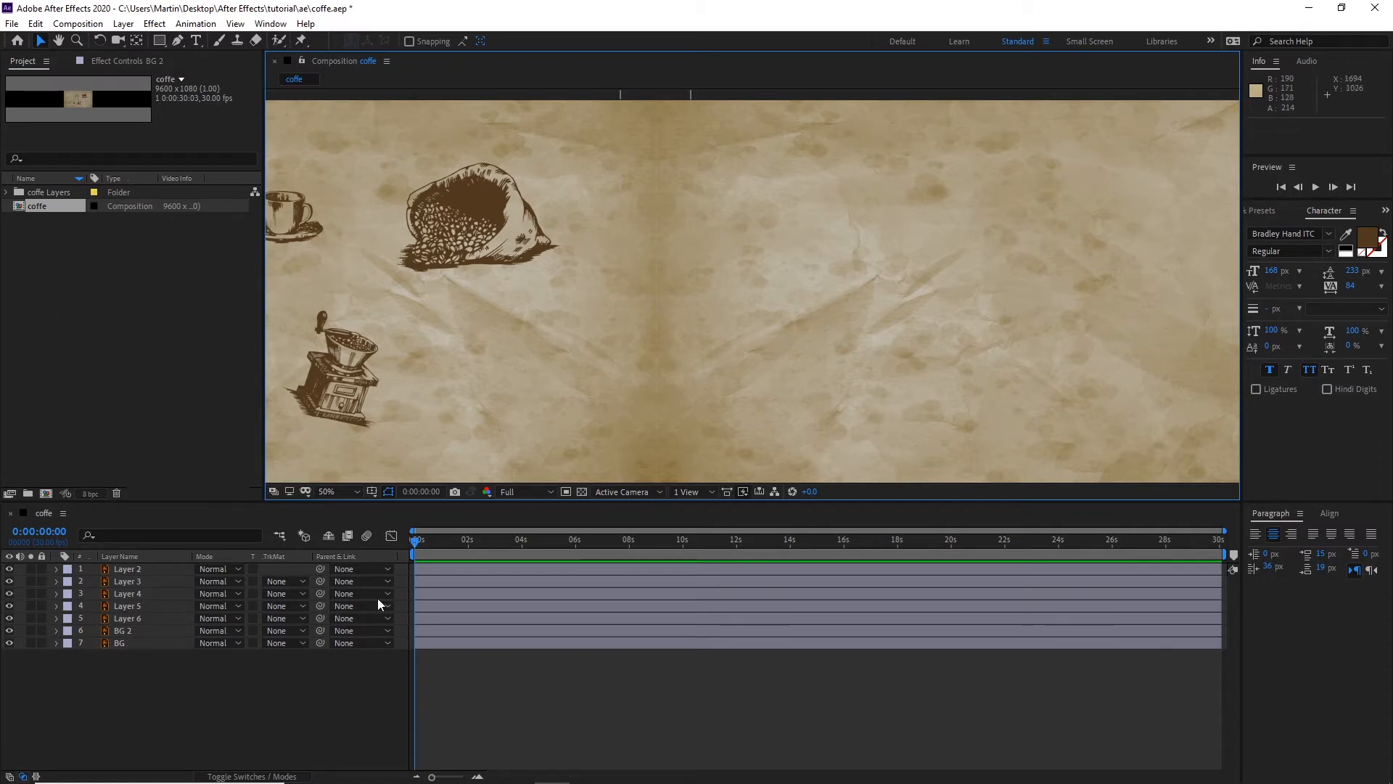
# Step: Nudge the BG 2 layer to the left over BG and back to the right to test the seam between them
pyautogui.click(755, 399)
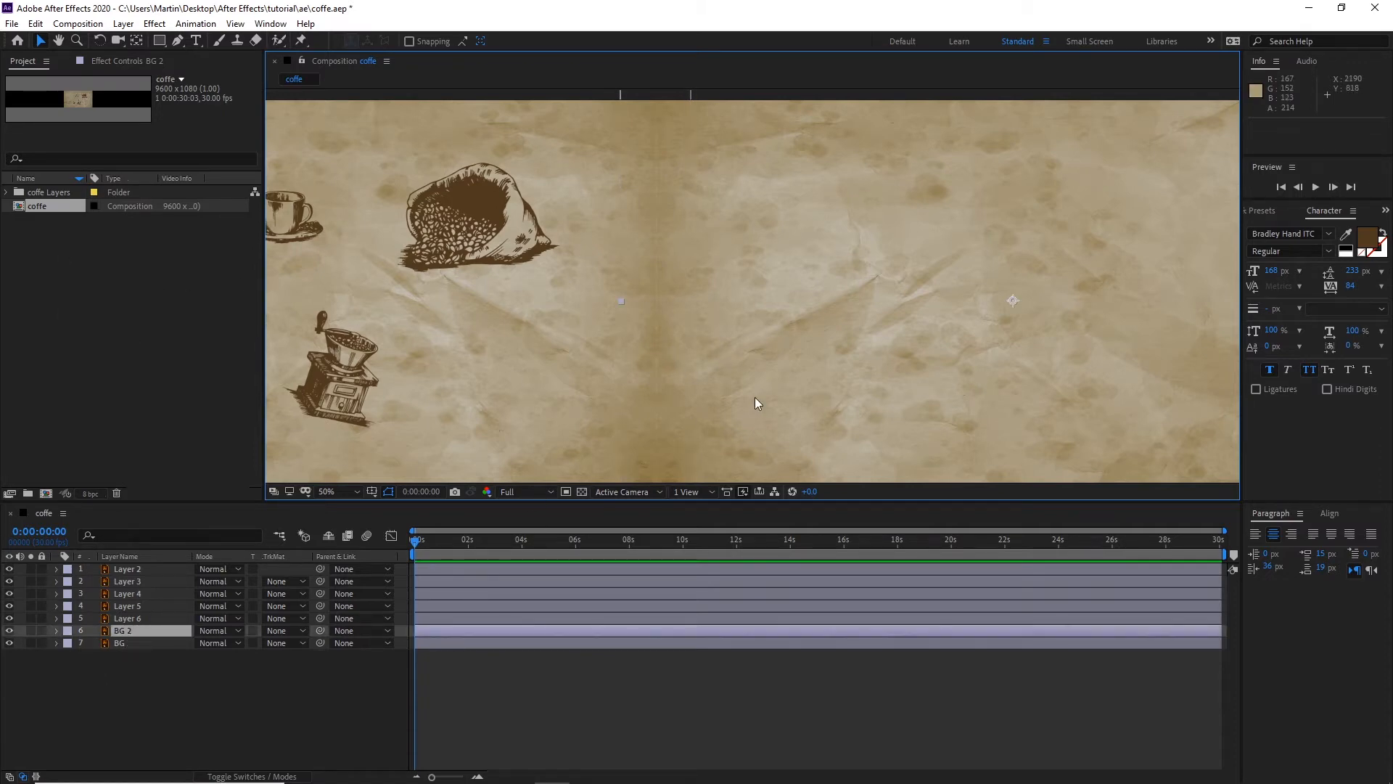
pyautogui.hotkey('shift', 'Left')
pyautogui.hotkey('shift', 'Left')
pyautogui.hotkey('shift', 'Left')
pyautogui.hotkey('shift', 'Left')
pyautogui.hotkey('shift', 'Left')
pyautogui.hotkey('shift', 'Left')
pyautogui.hotkey('shift', 'Left')
pyautogui.hotkey('shift', 'Left')
pyautogui.hotkey('shift', 'Left')
pyautogui.hotkey('shift', 'Left')
pyautogui.hotkey('shift', 'Left')
pyautogui.hotkey('shift', 'Left')
pyautogui.hotkey('shift', 'Right')
pyautogui.hotkey('shift', 'Right')
pyautogui.hotkey('shift', 'Right')
pyautogui.hotkey('shift', 'Right')
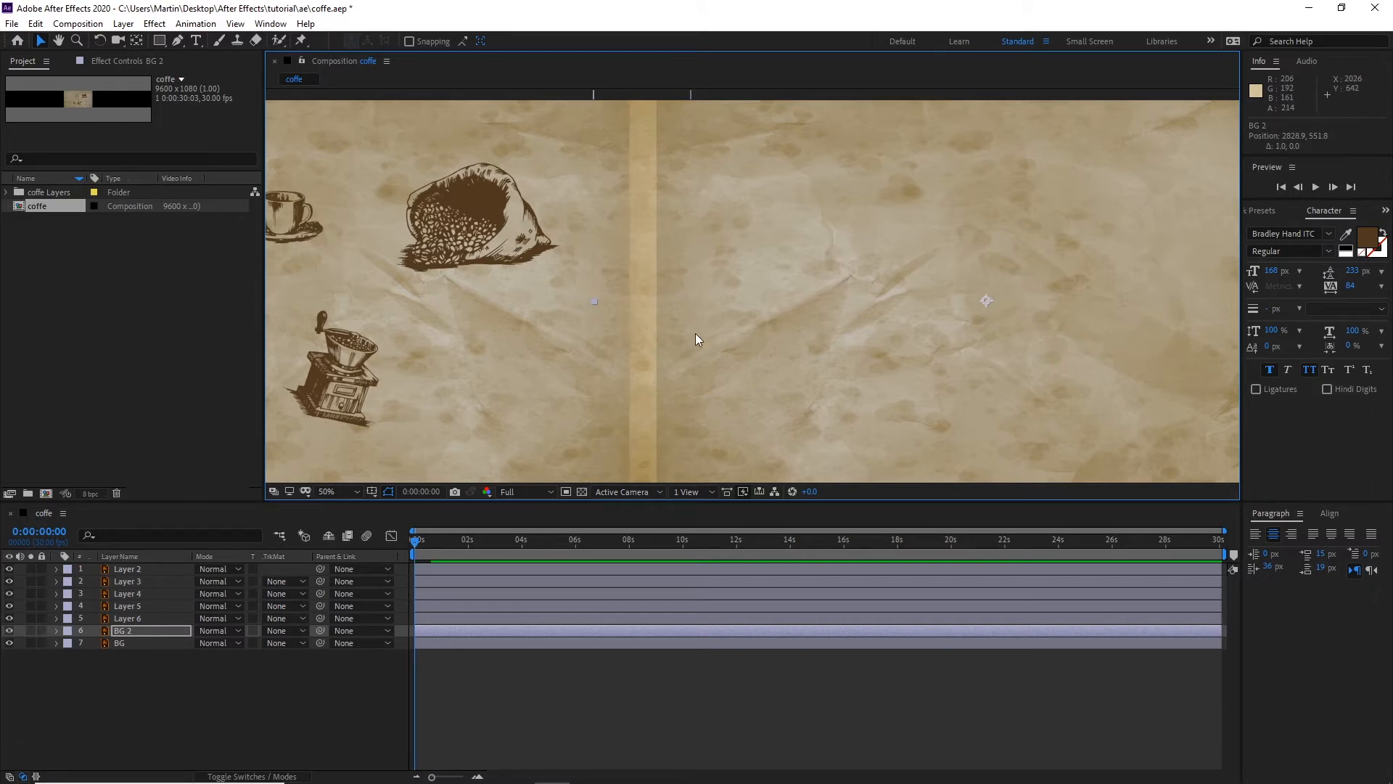
pyautogui.press('Right')
pyautogui.press('Right')
pyautogui.press('Right')
pyautogui.press('Right')
pyautogui.press('Right')
pyautogui.press('Right')
pyautogui.press('Right')
pyautogui.press('Right')
pyautogui.press('Right')
pyautogui.press('Right')
pyautogui.press('Right')
pyautogui.press('Right')
pyautogui.press('Right')
pyautogui.press('Right')
pyautogui.press('Right')
pyautogui.press('Right')
pyautogui.press('Right')
pyautogui.press('Right')
pyautogui.press('Right')
pyautogui.press('Right')
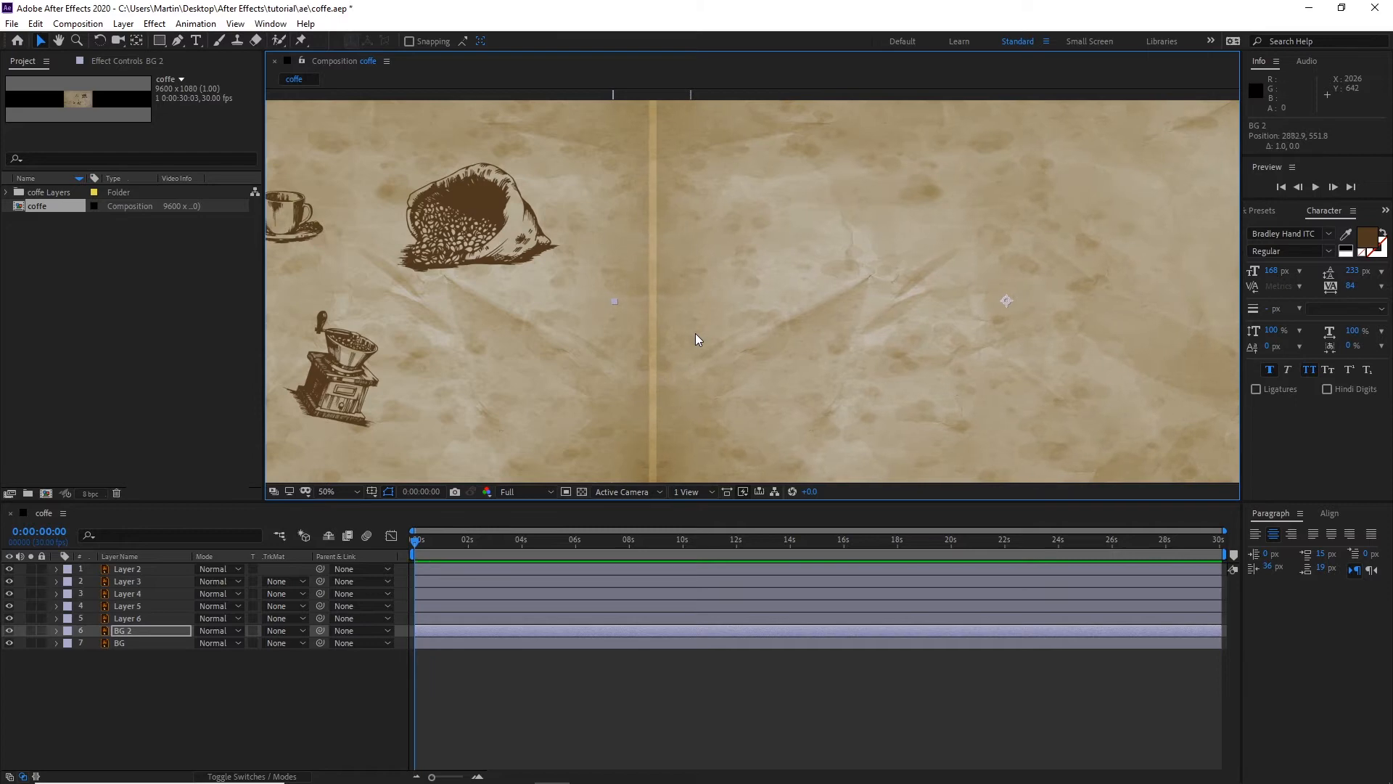
pyautogui.press('Right')
pyautogui.press('Right')
pyautogui.press('Right')
pyautogui.press('Right')
pyautogui.press('Right')
pyautogui.press('Right')
pyautogui.press('Right')
pyautogui.press('Right')
pyautogui.press('Right')
pyautogui.press('Right')
pyautogui.press('Right')
pyautogui.press('Right')
pyautogui.press('Right')
pyautogui.press('Right')
pyautogui.press('Right')
pyautogui.press('Right')
pyautogui.press('Right')
pyautogui.press('Right')
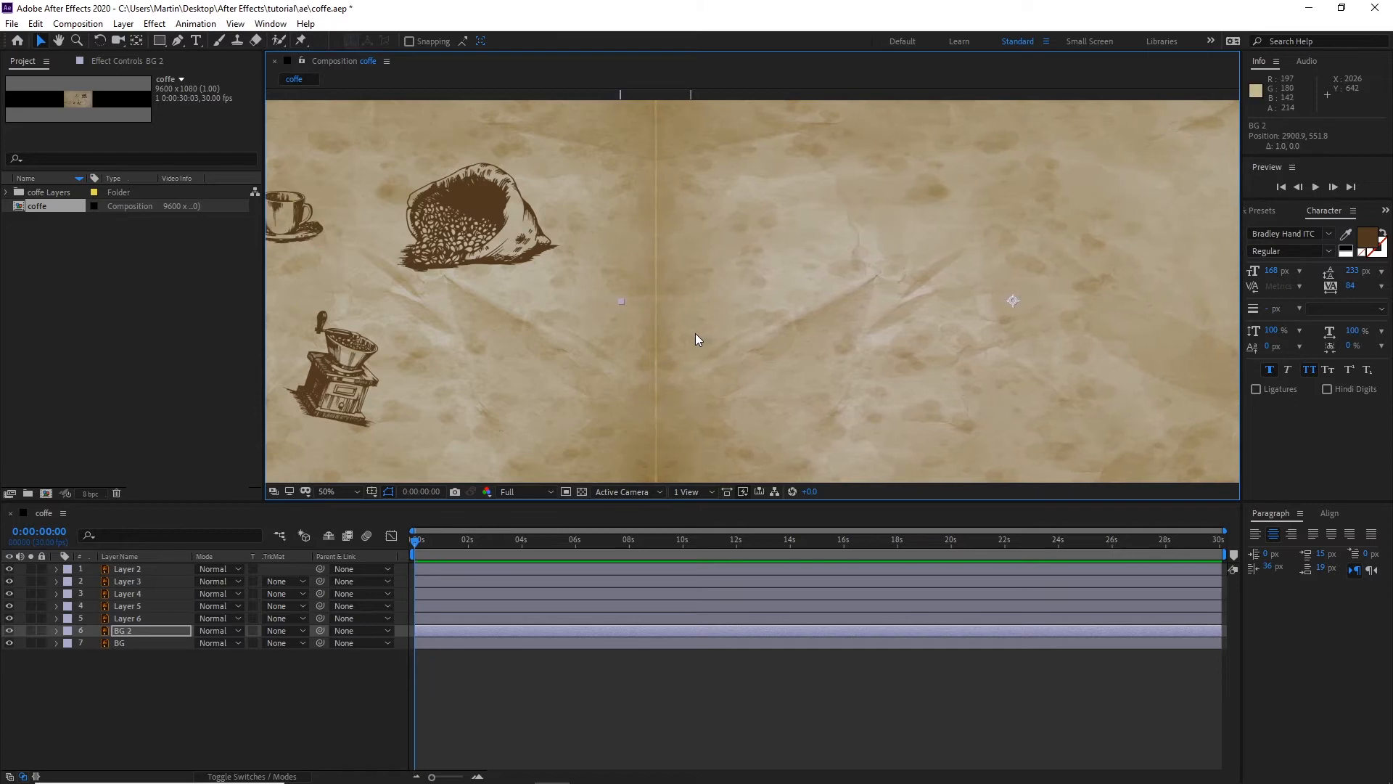
pyautogui.press('Right')
pyautogui.press('Right')
pyautogui.click(120, 725)
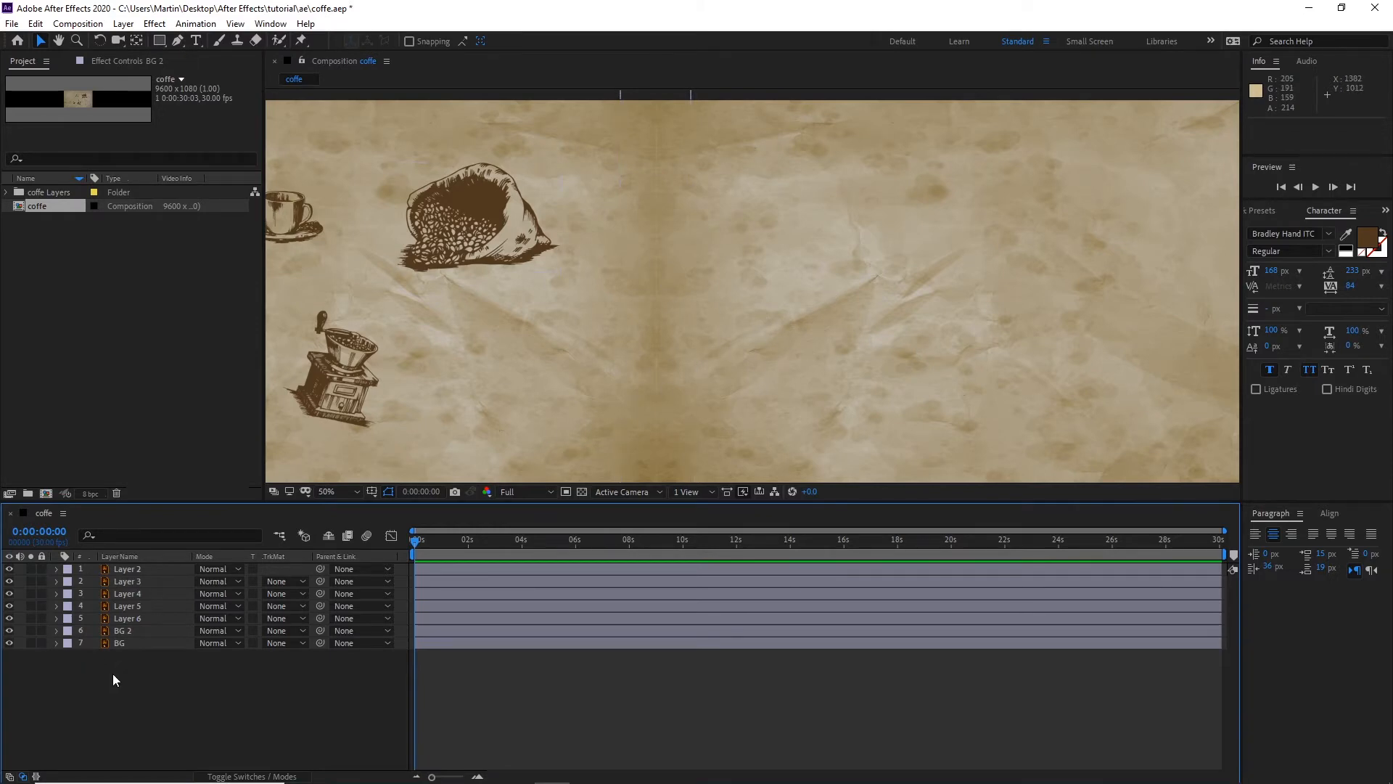
# Step: Delete the BG and BG 2 layers from the coffe composition
pyautogui.click(123, 645)
pyautogui.keyDown('shift'); pyautogui.click(129, 631); pyautogui.keyUp('shift')
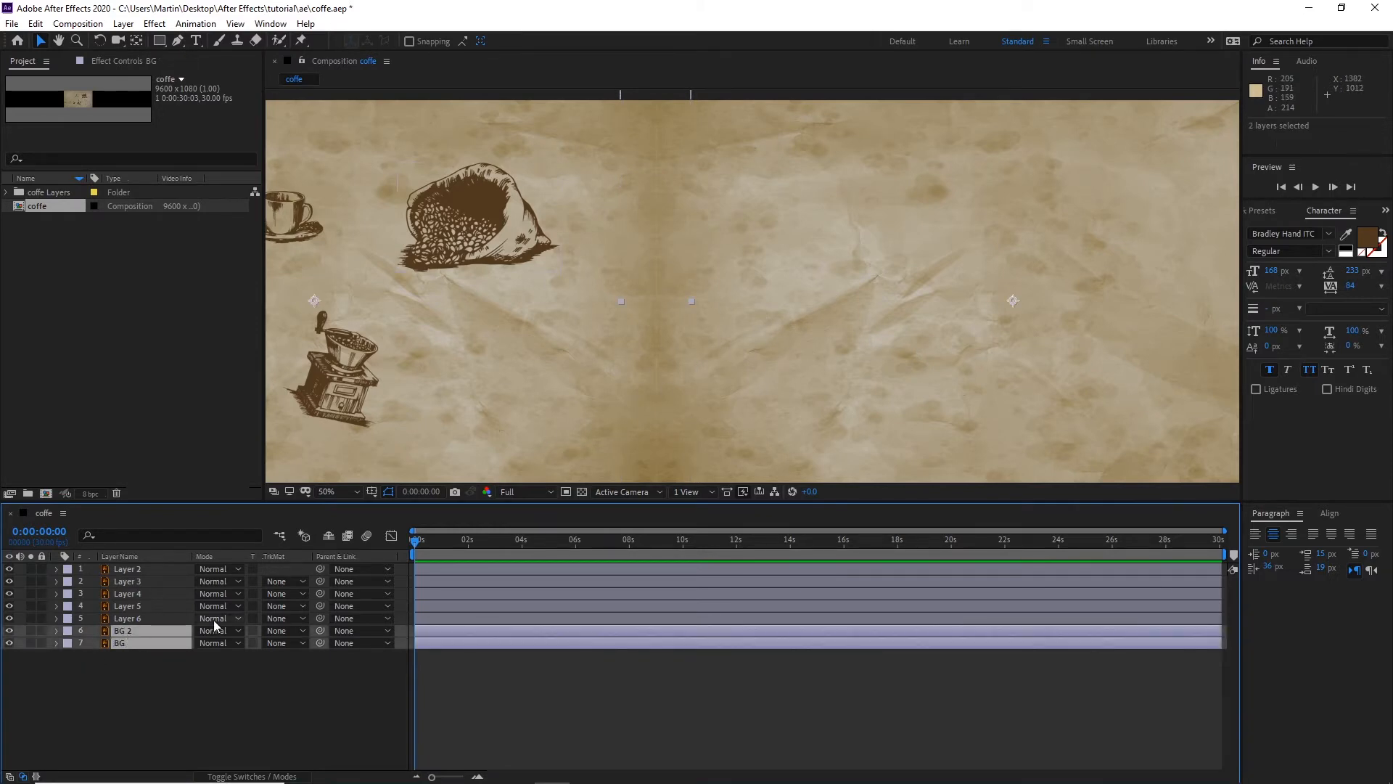
pyautogui.press('Delete')
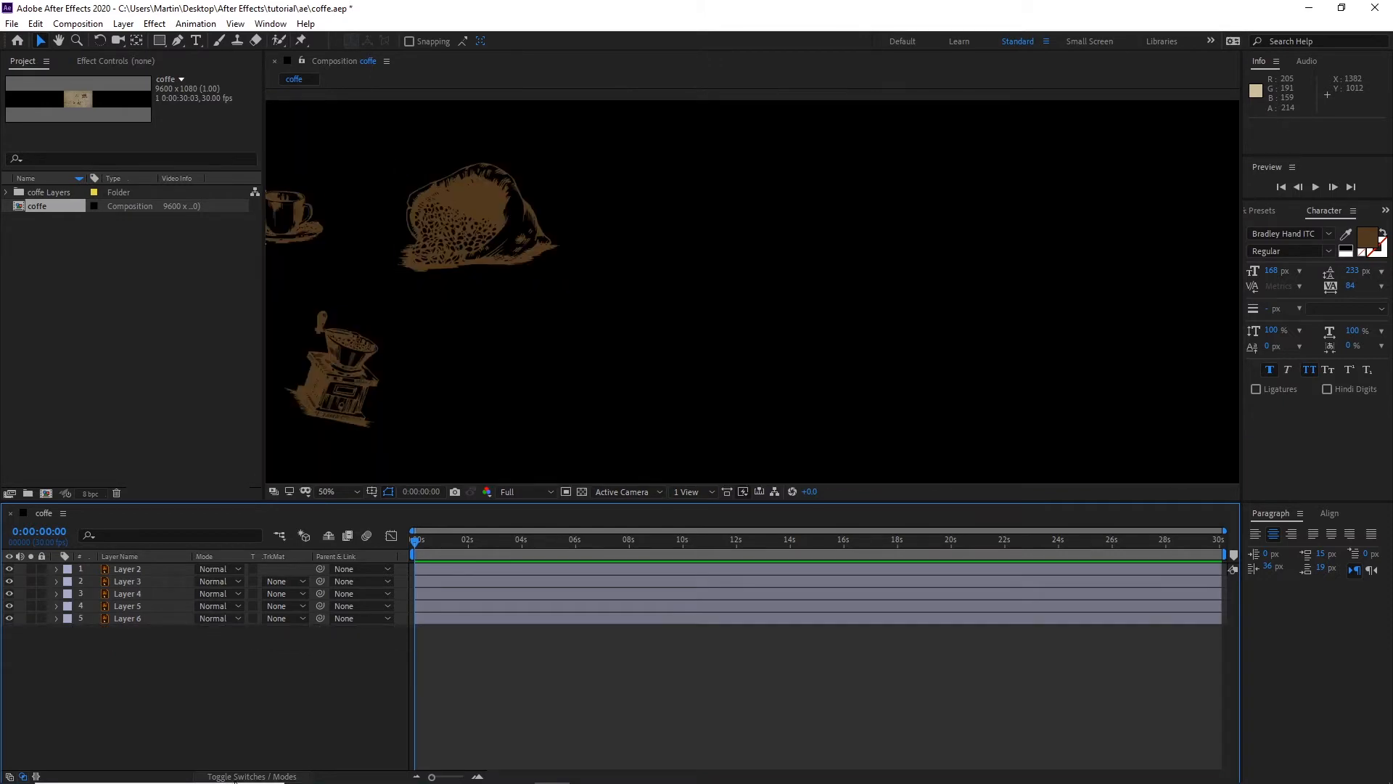
# Step: Import BG.jpg from the tutorial > jpgs folder into the project
pyautogui.moveTo(497, 766)
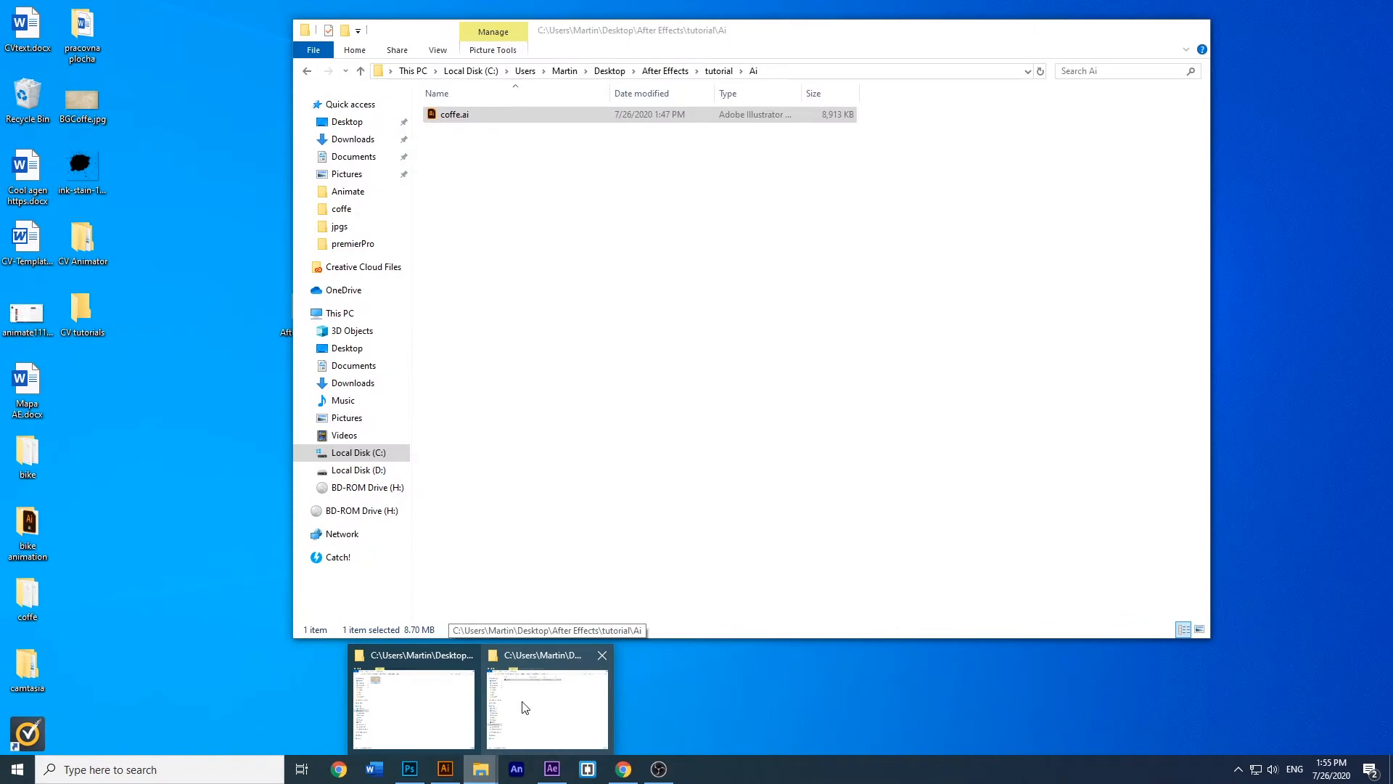
pyautogui.click(522, 709)
pyautogui.click(719, 71)
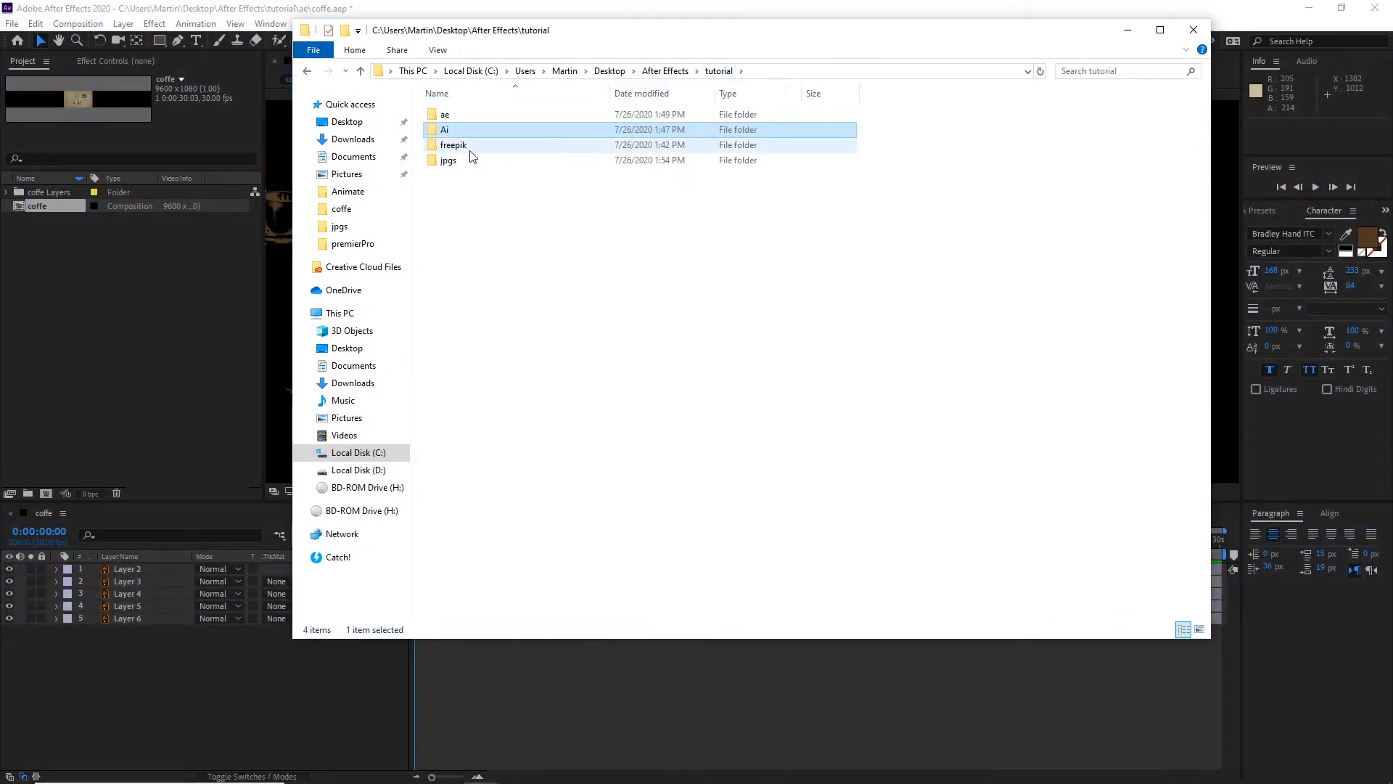
pyautogui.doubleClick(469, 161)
pyautogui.moveTo(481, 181); pyautogui.dragTo(77, 336)
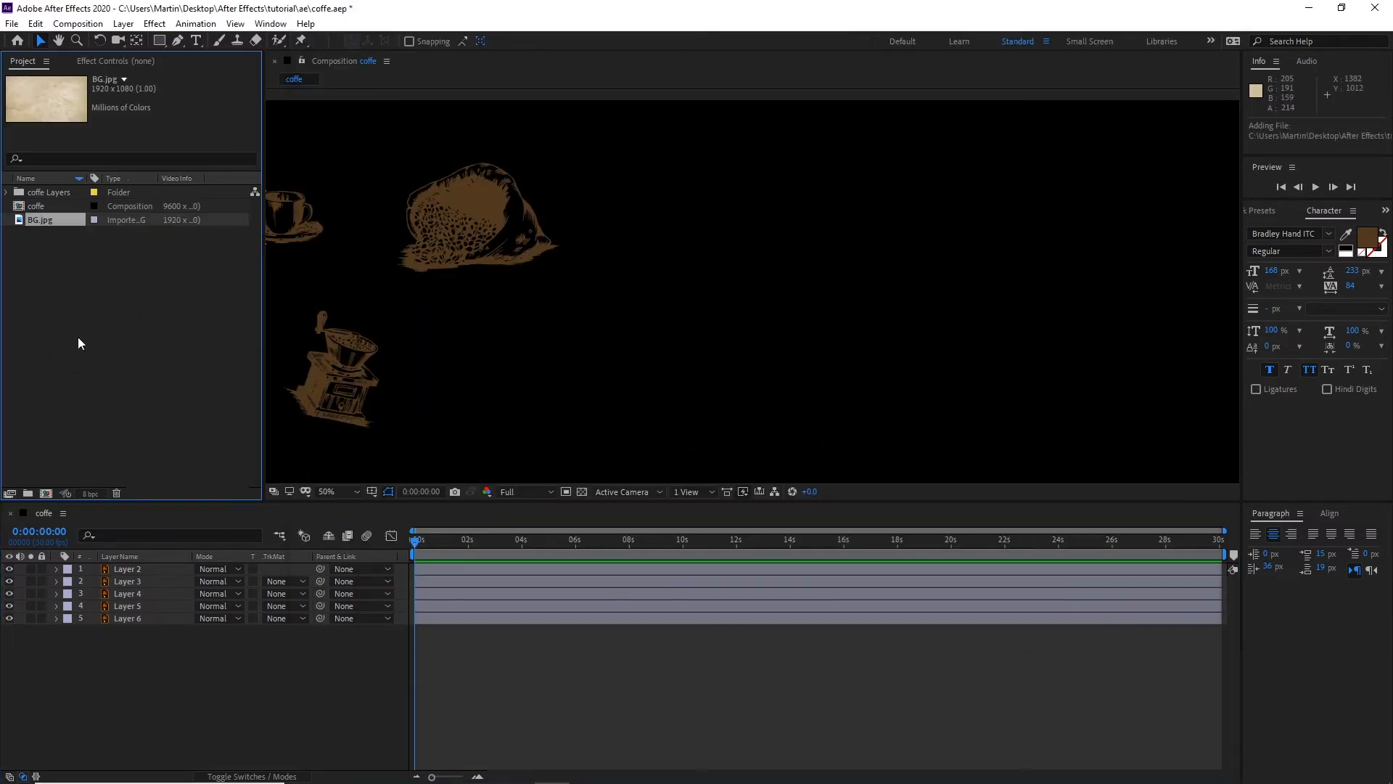
# Step: Add BG.jpg to the coffe composition beneath Layer 6 and move it behind the coffee drawings, at about X 928, Y 540
pyautogui.moveTo(50, 222); pyautogui.dragTo(132, 629)
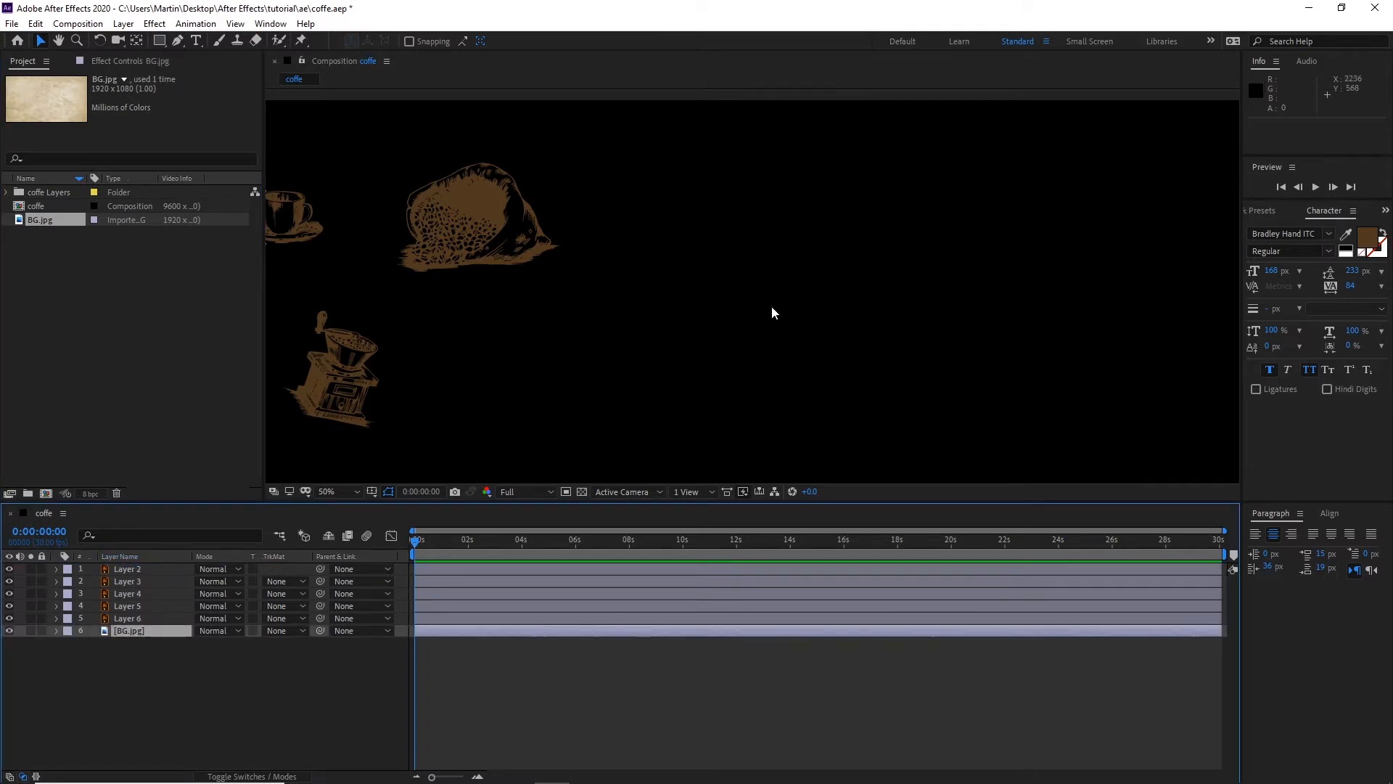
pyautogui.scroll(-2, 744, 298)
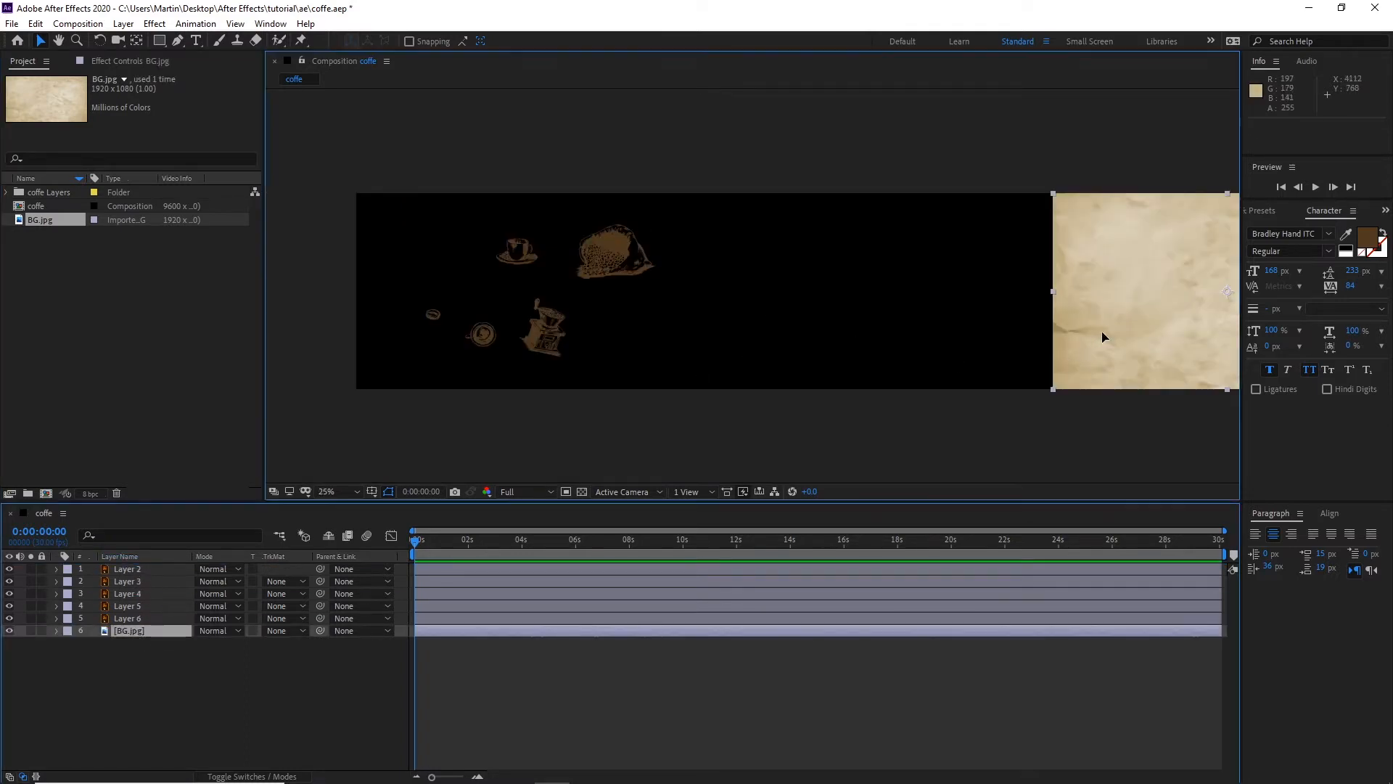
pyautogui.moveTo(1085, 336); pyautogui.dragTo(720, 305)
pyautogui.hotkey('ctrl', 'z')
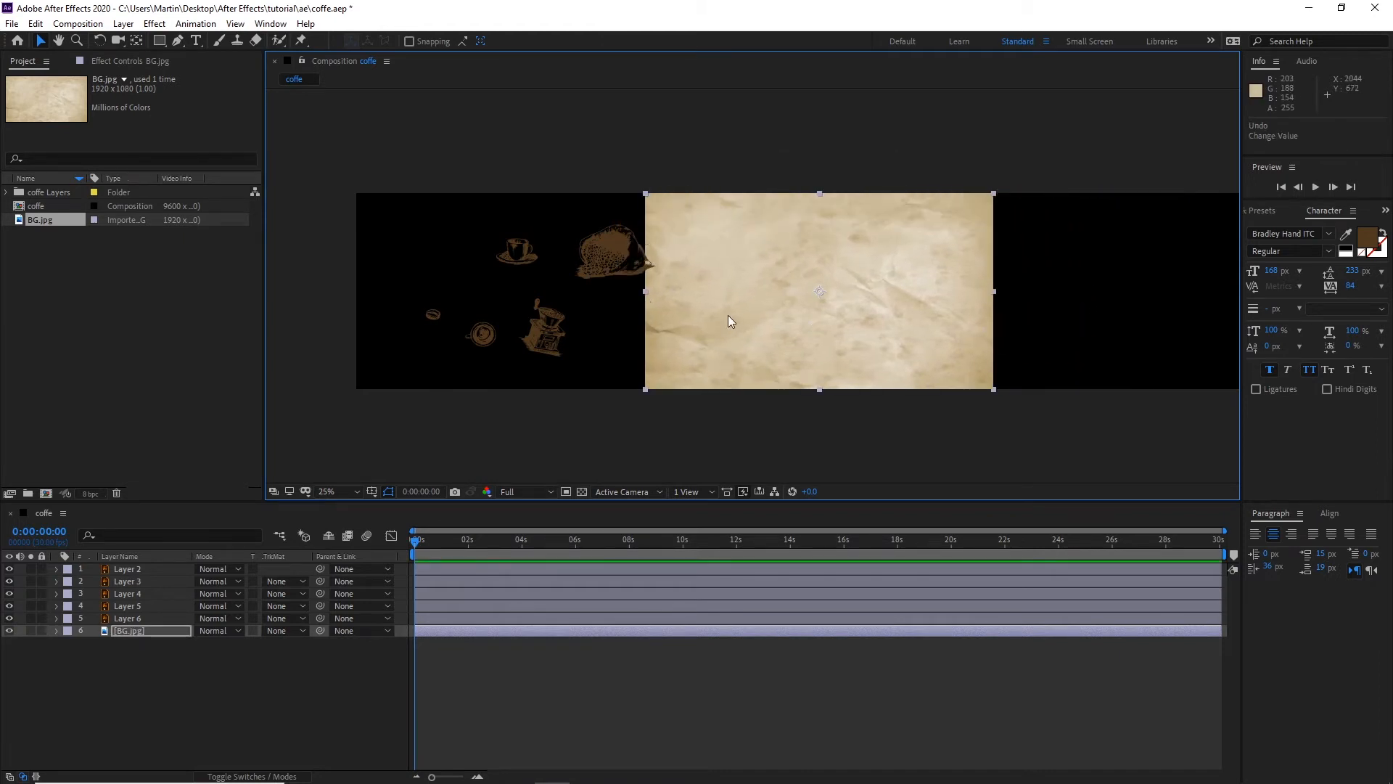
pyautogui.doubleClick(720, 352)
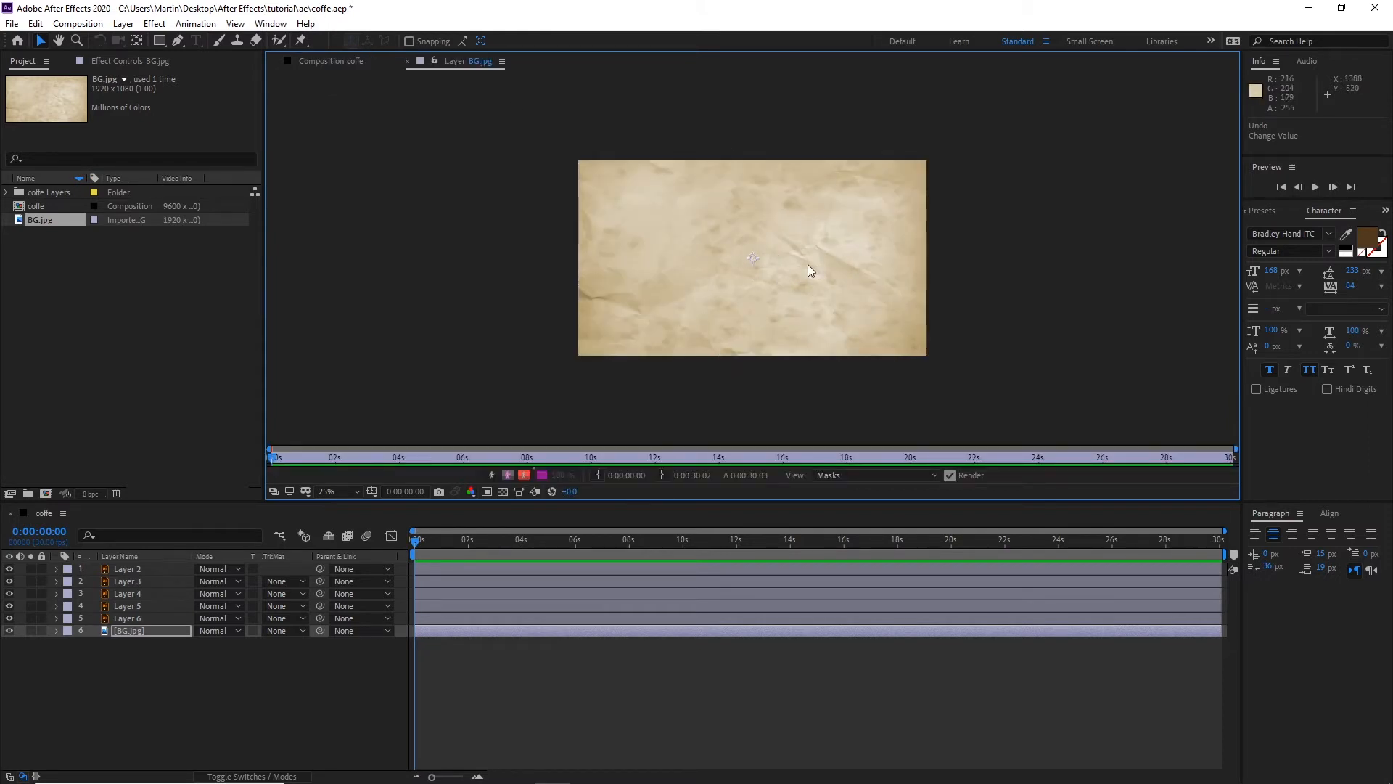
pyautogui.click(408, 63)
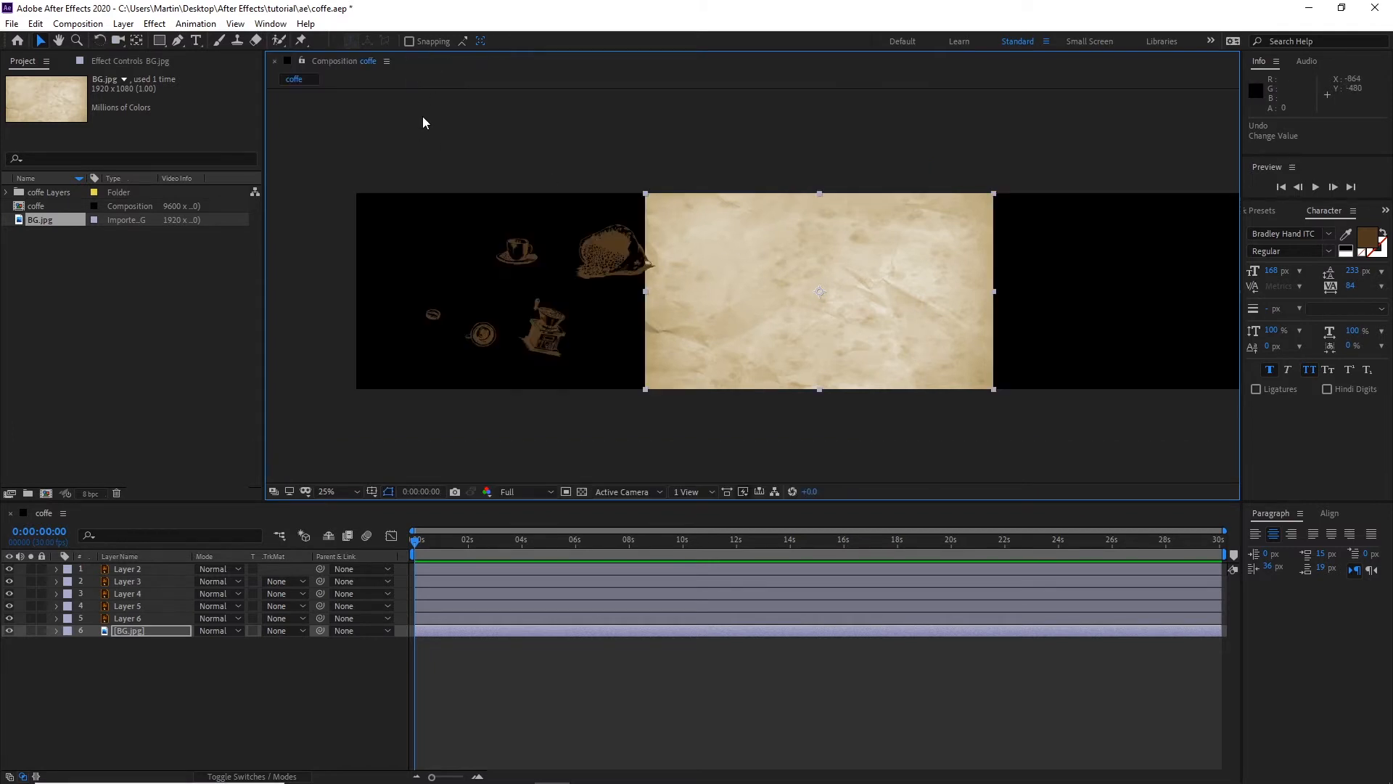
pyautogui.moveTo(747, 299); pyautogui.dragTo(455, 293)
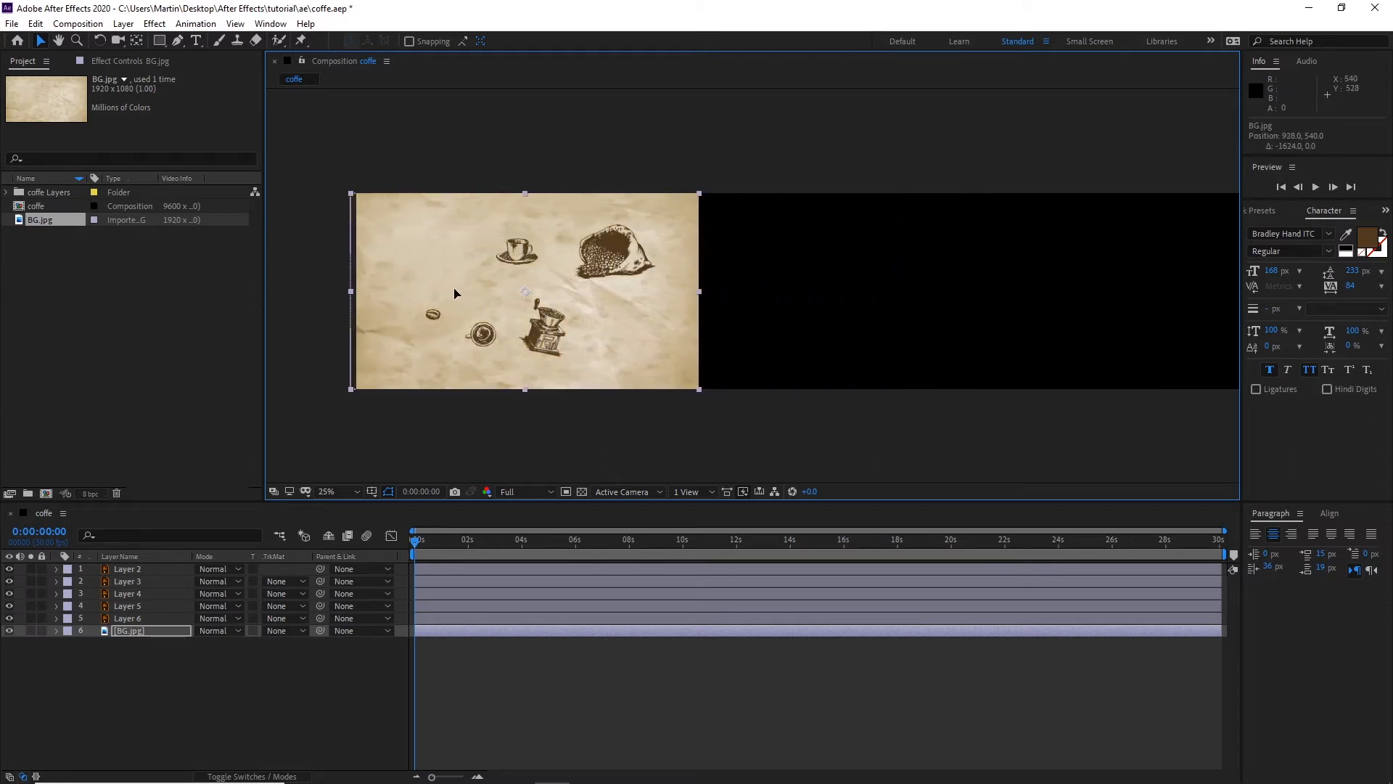
# Step: Duplicate the BG.jpg layer and place the copy directly to the right of the original, at about X 2840, Y 540
pyautogui.click(143, 682)
pyautogui.click(124, 630)
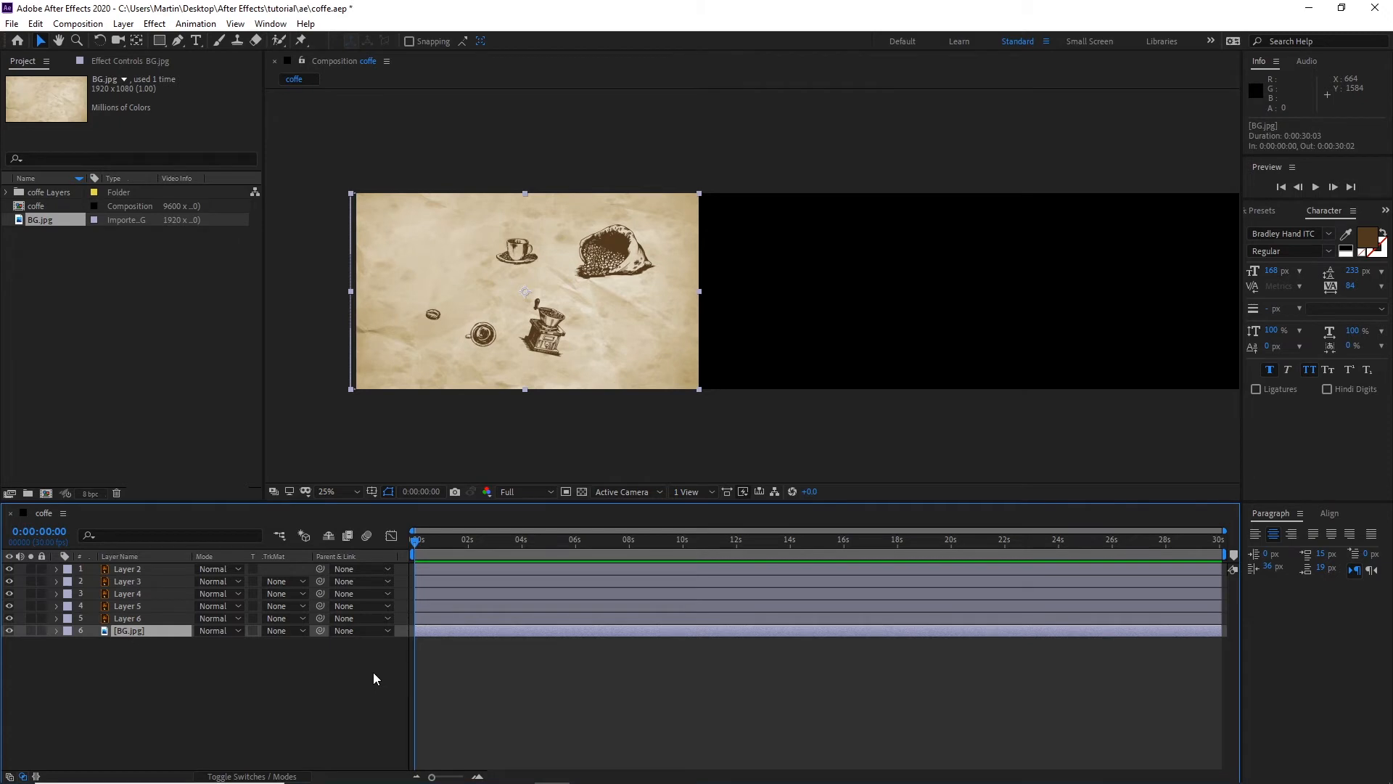
pyautogui.hotkey('ctrl', 'd')
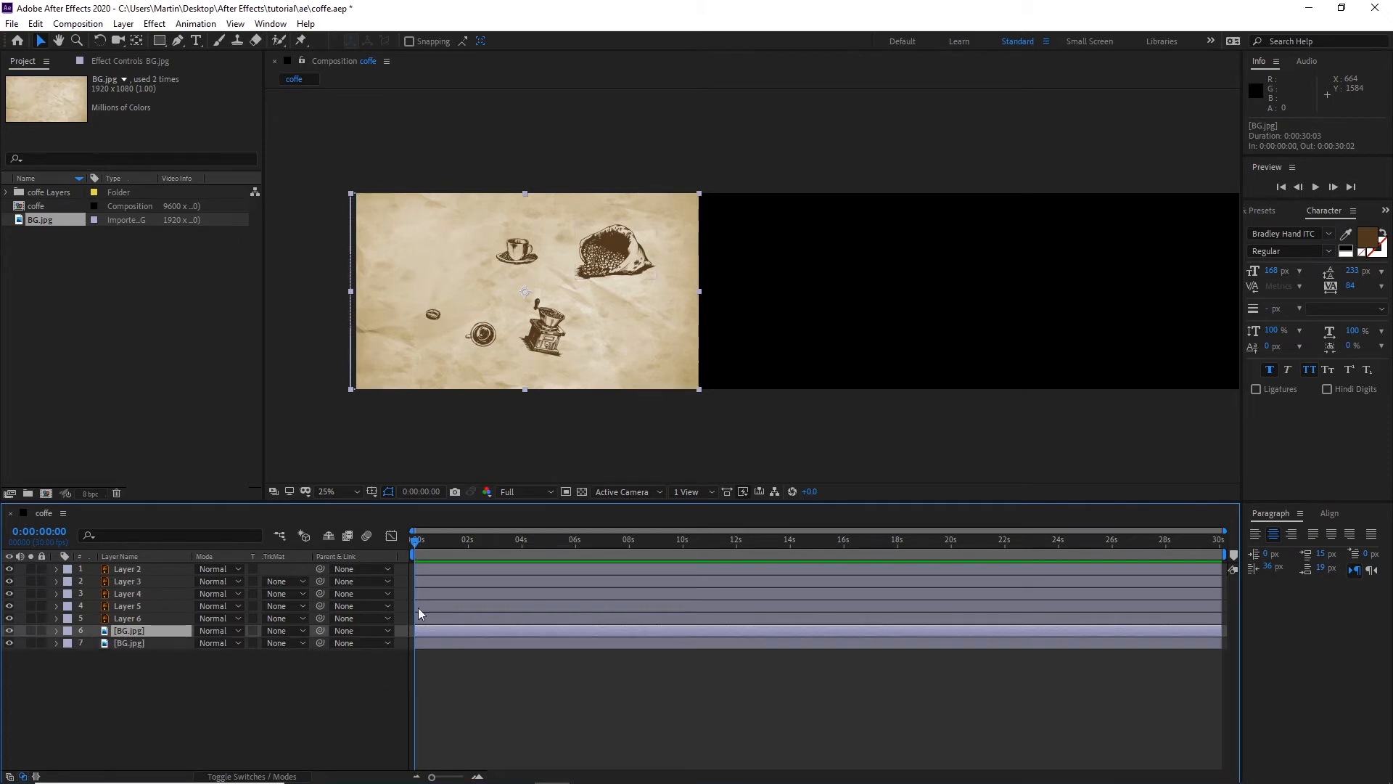
pyautogui.moveTo(670, 353); pyautogui.dragTo(1001, 356)
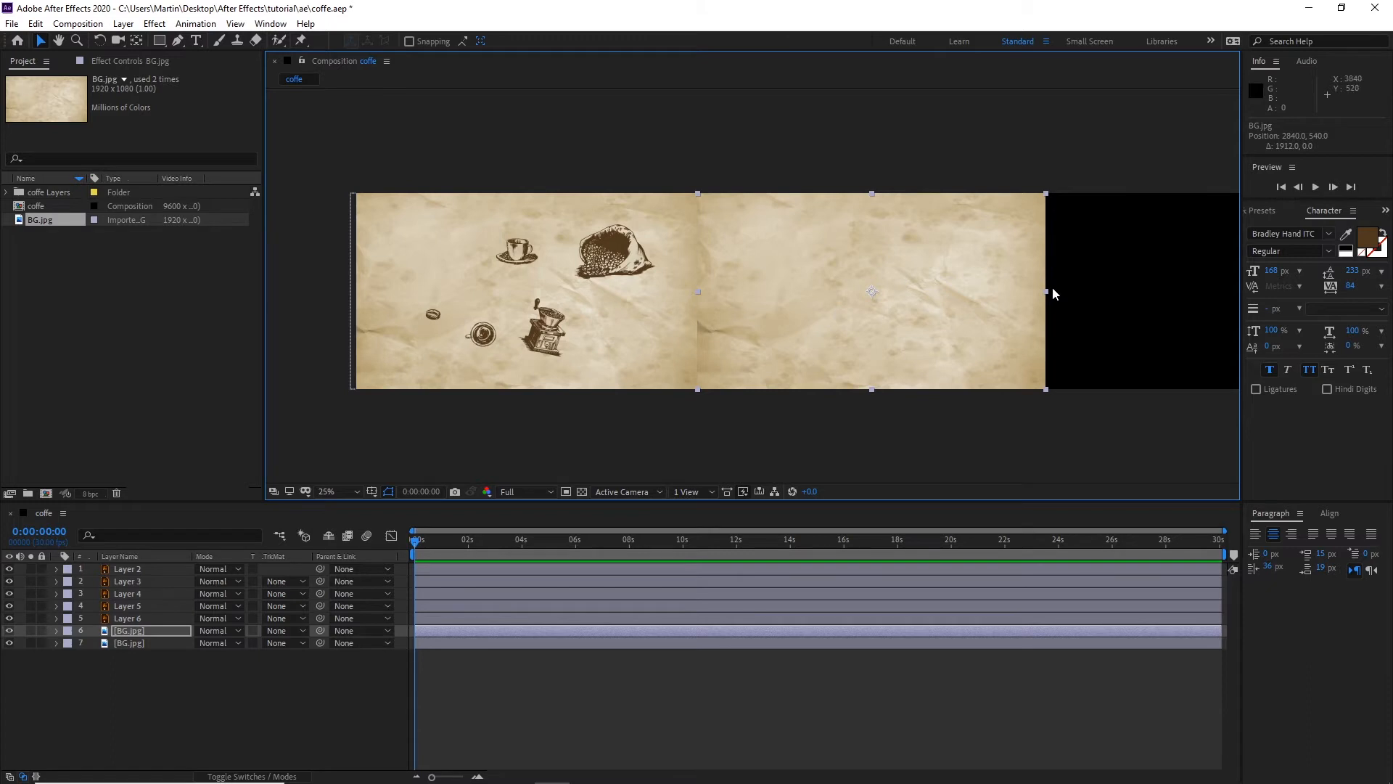
# Step: Mirror the BG.jpg copy horizontally by unlinking its scale proportions and setting the scale to -100, 100%
pyautogui.moveTo(1053, 289); pyautogui.dragTo(1018, 292)
pyautogui.hotkey('ctrl', 'z')
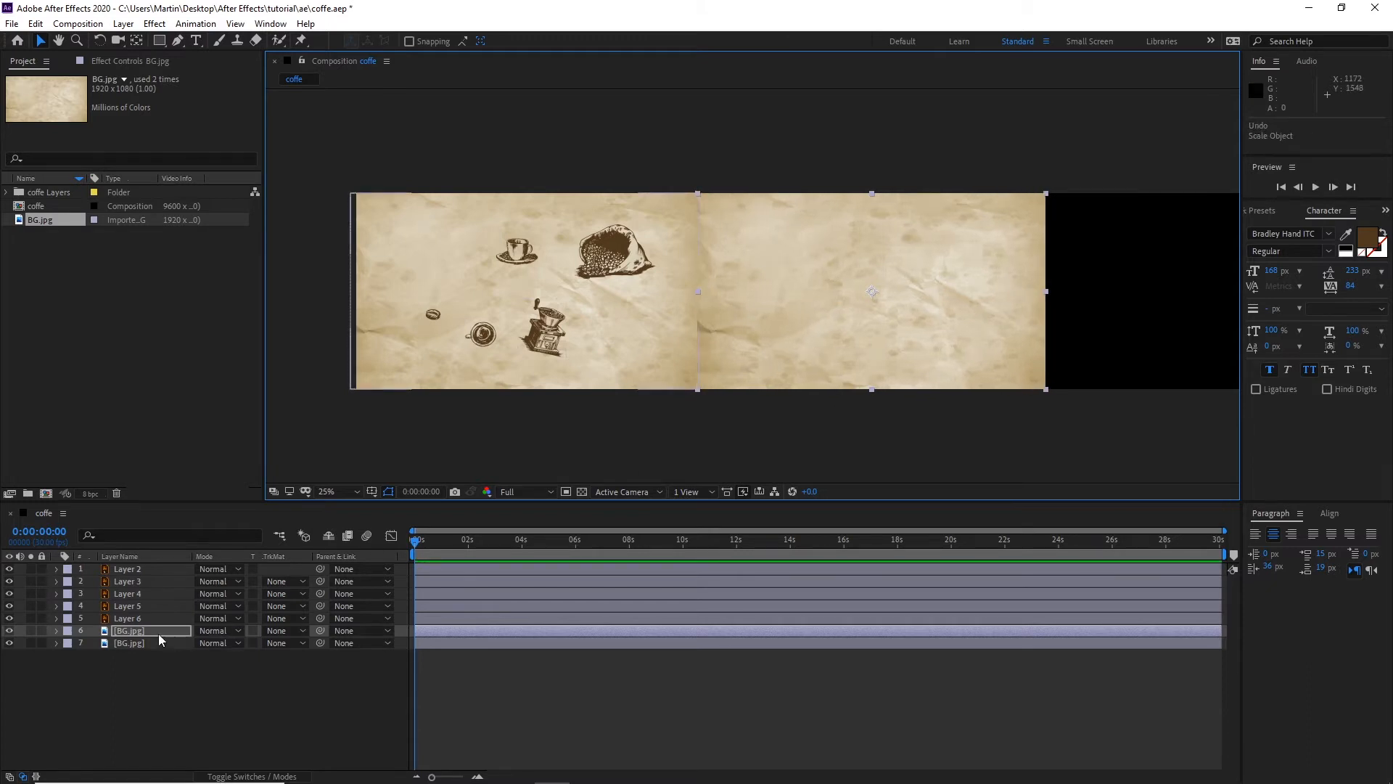
pyautogui.press('s')
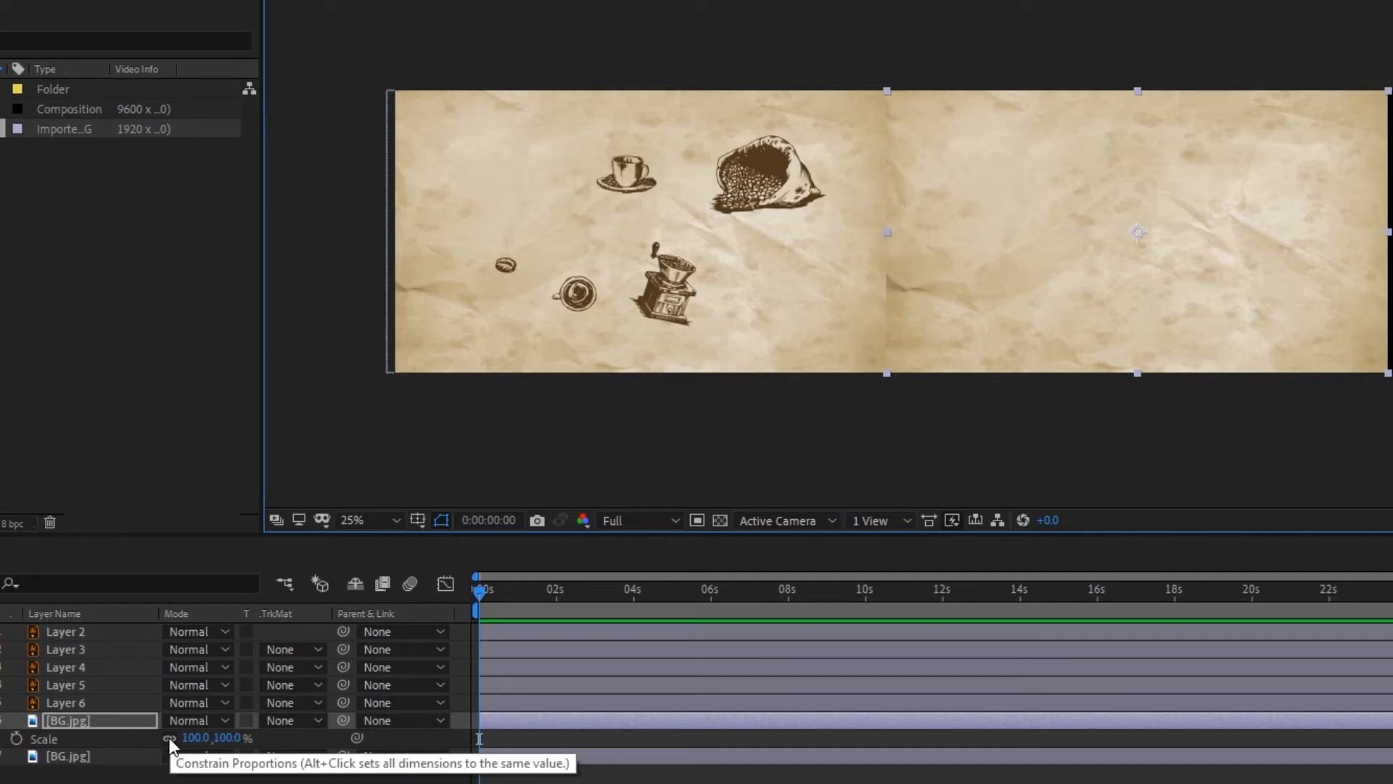
pyautogui.click(172, 737)
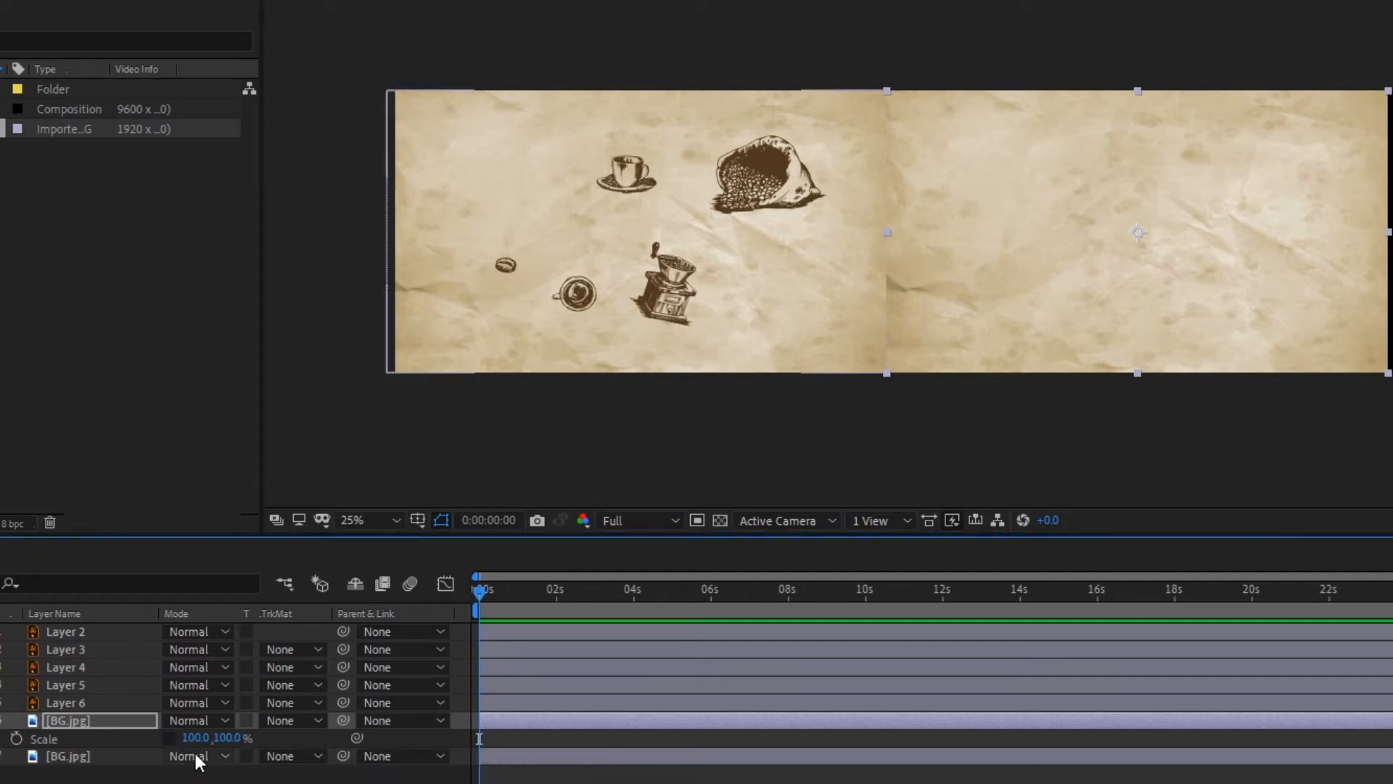
pyautogui.click(192, 738)
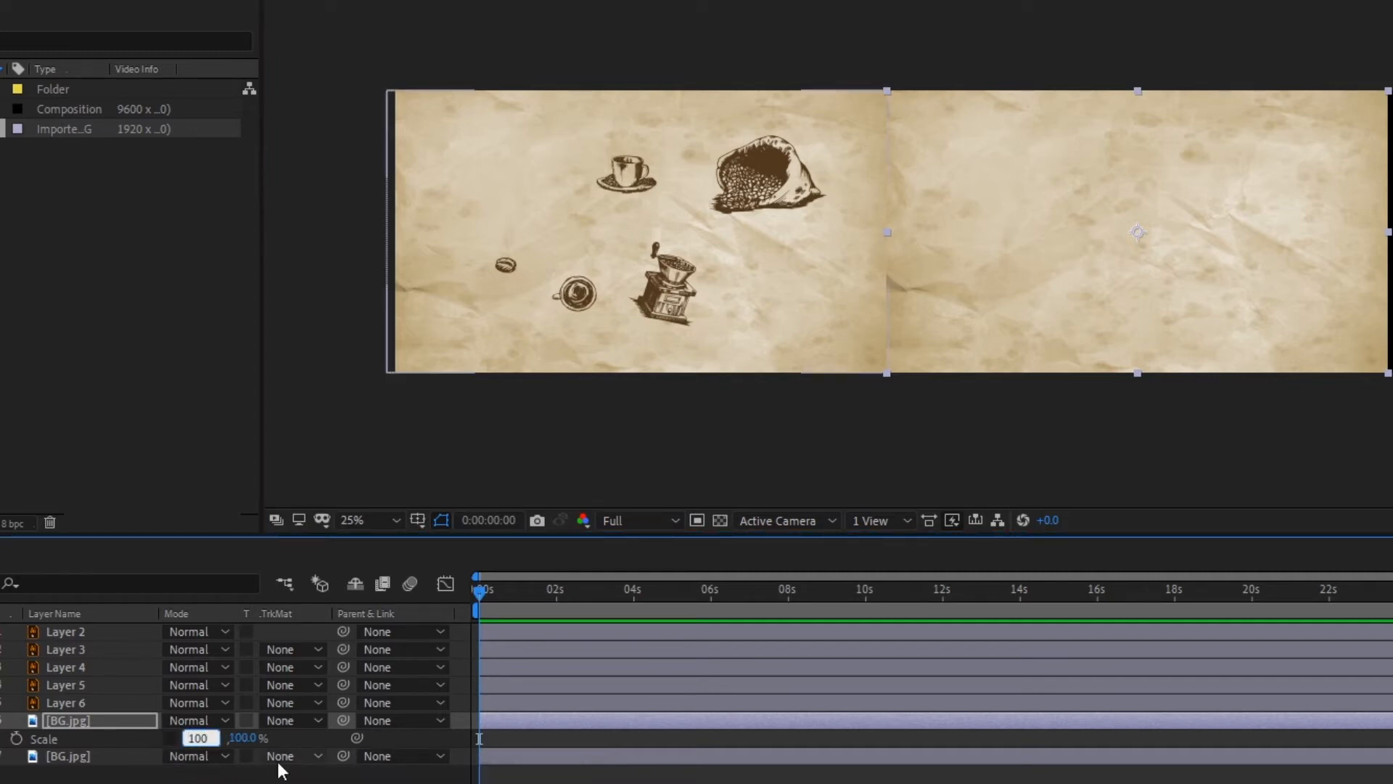
pyautogui.write('-')
pyautogui.press('Return')
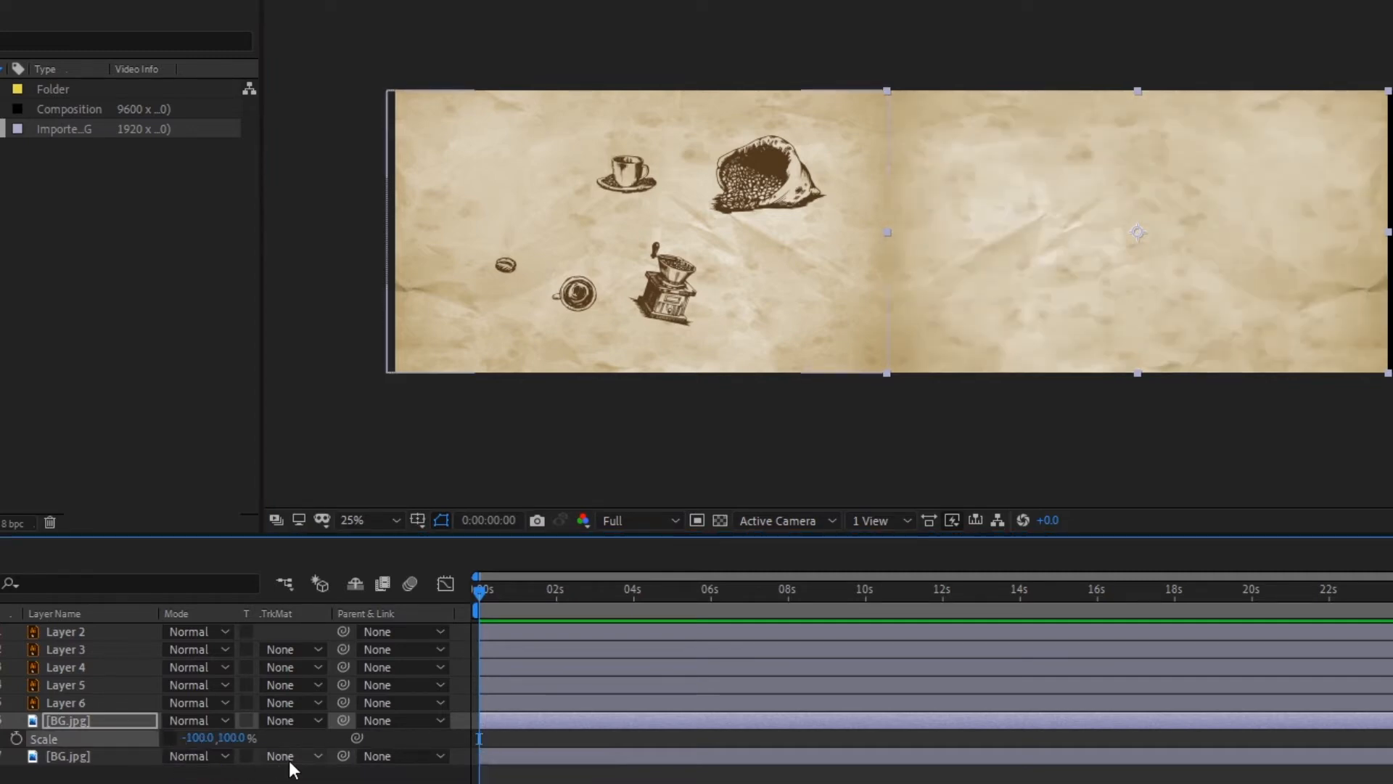
pyautogui.click(339, 781)
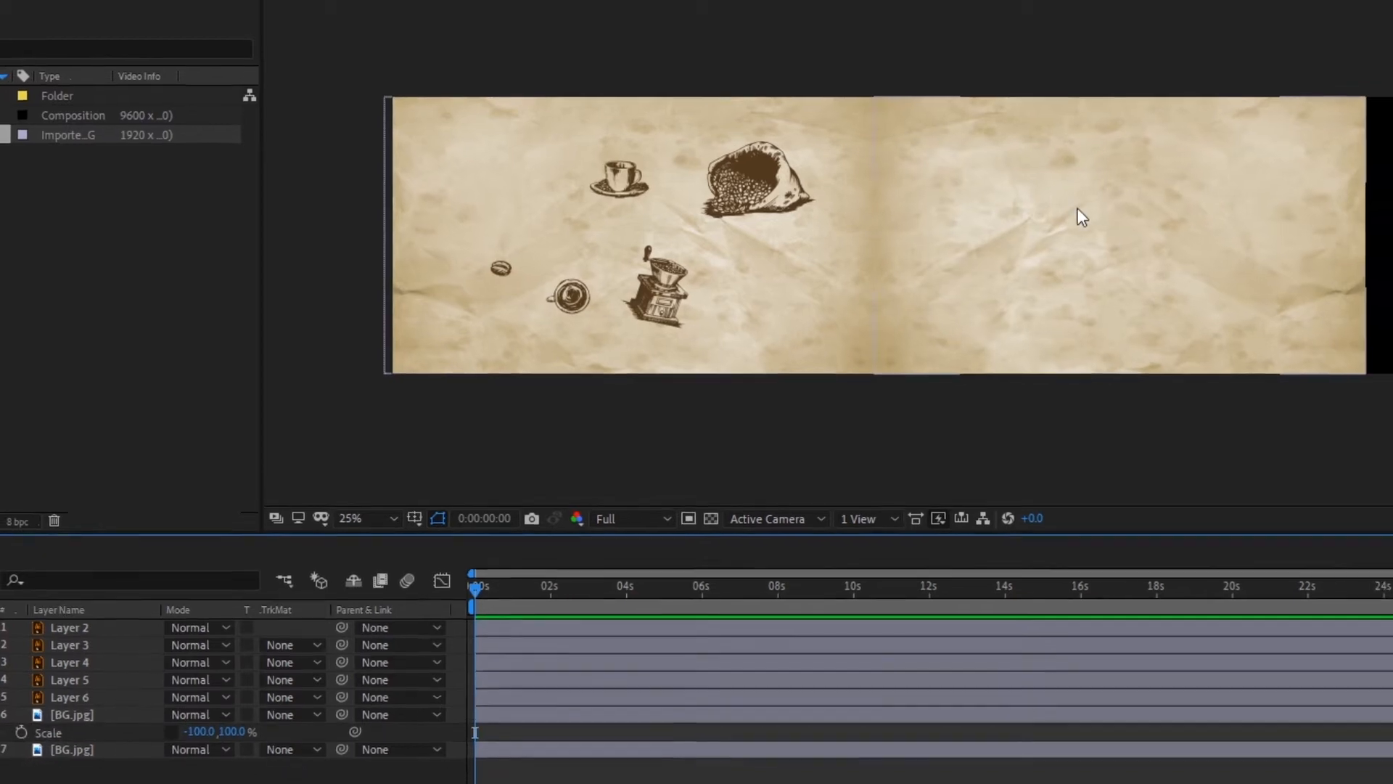
# Step: Nudge the mirrored BG.jpg copy slightly left so it overlaps the edge of the first background and closes the seam
pyautogui.scroll(2, 1001, 319)
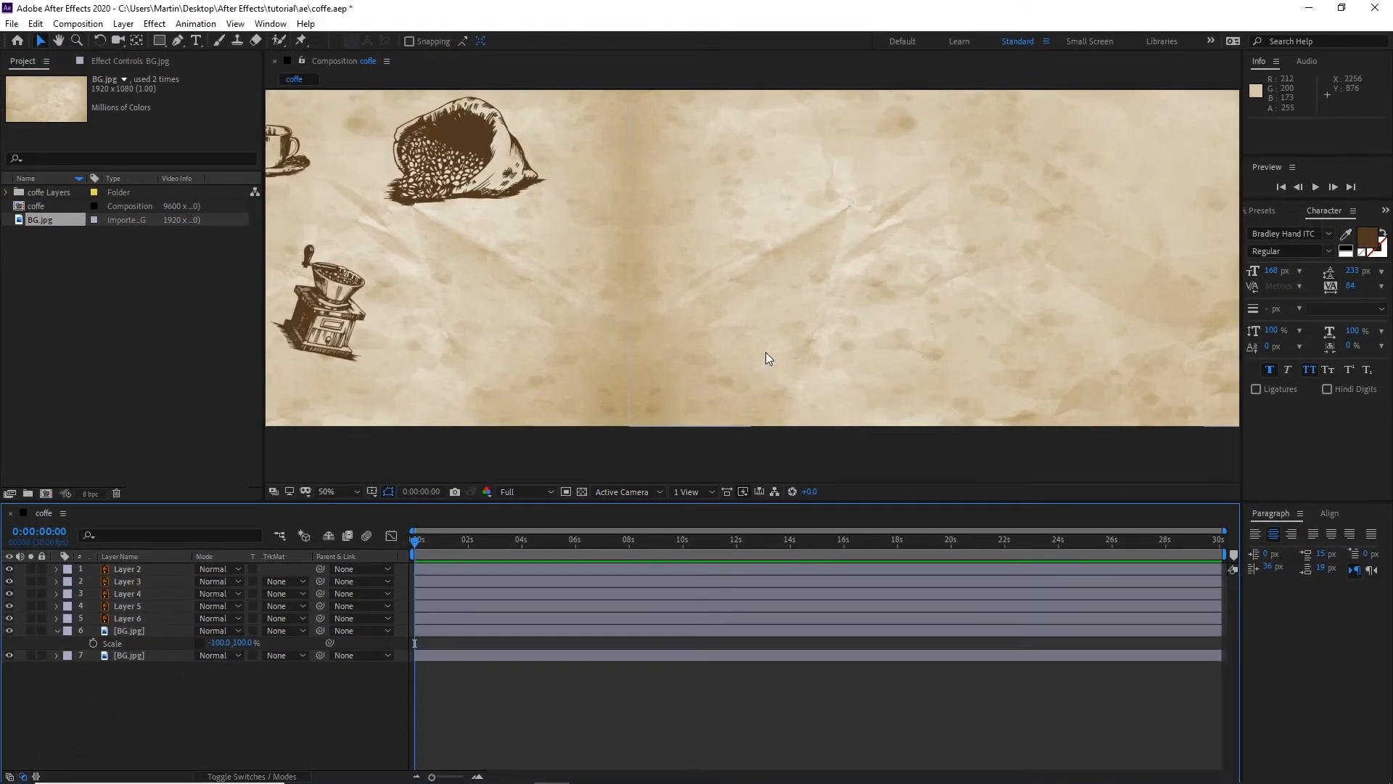
pyautogui.click(802, 364)
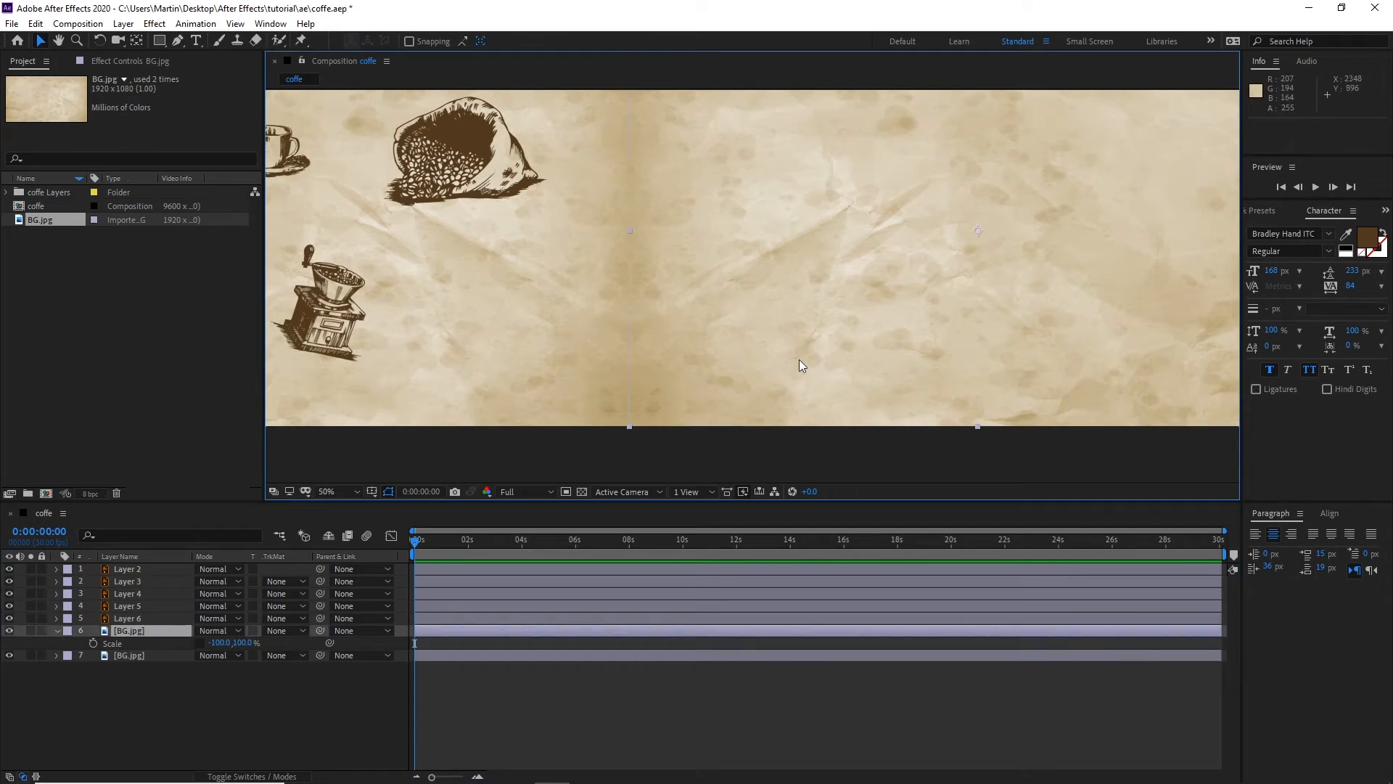
pyautogui.hotkey('shift', 'Left')
pyautogui.hotkey('shift', 'Right')
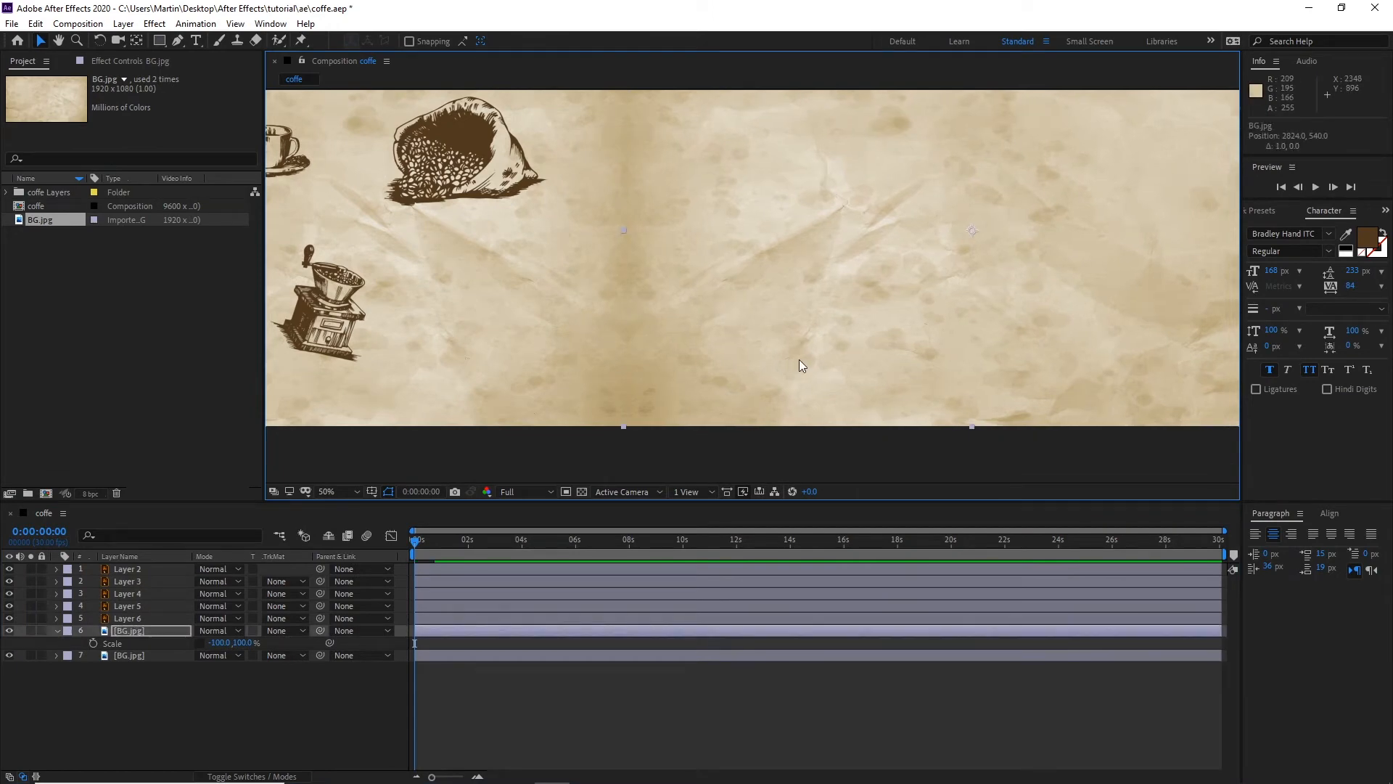
pyautogui.click(281, 685)
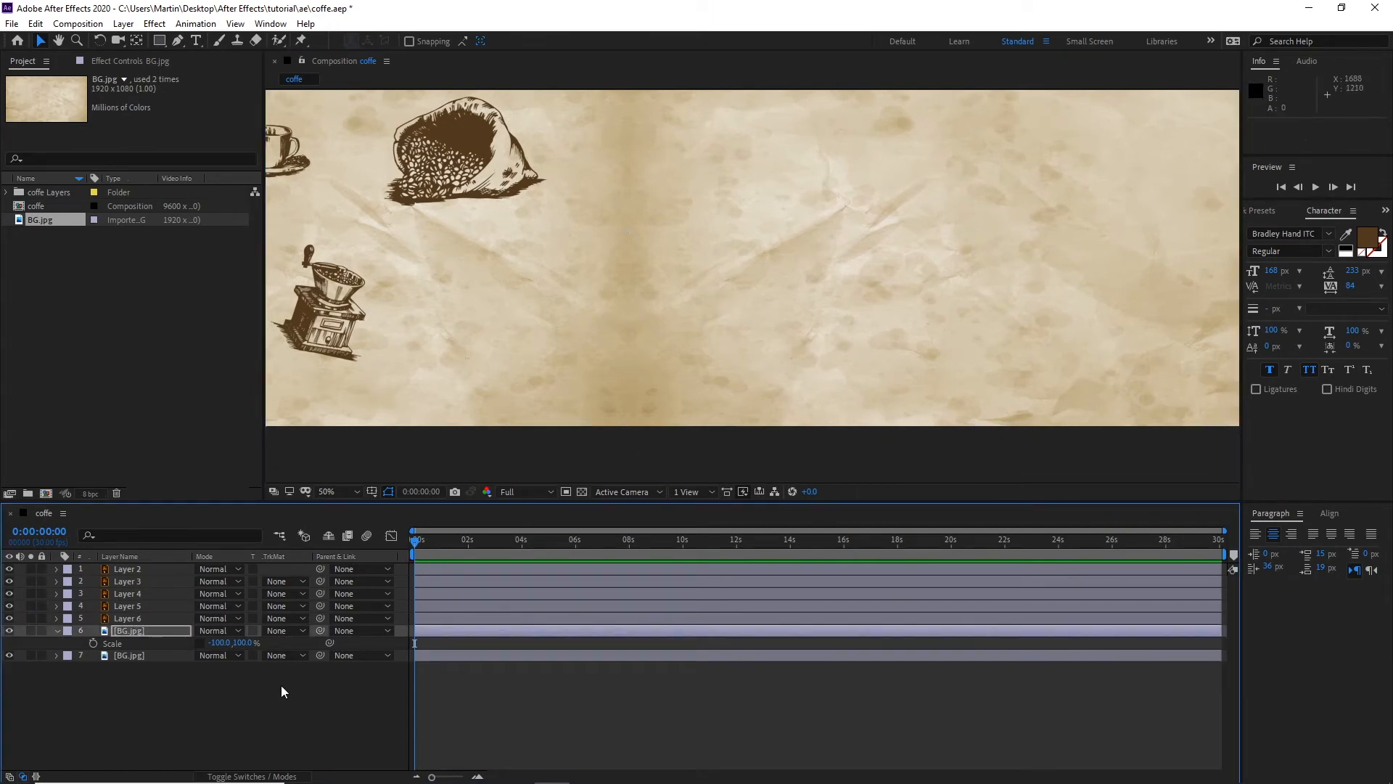
# Step: Duplicate the unmirrored BG.jpg, stack it above the mirrored copy, and place it to the right as the third background section
pyautogui.scroll(-2, 652, 255)
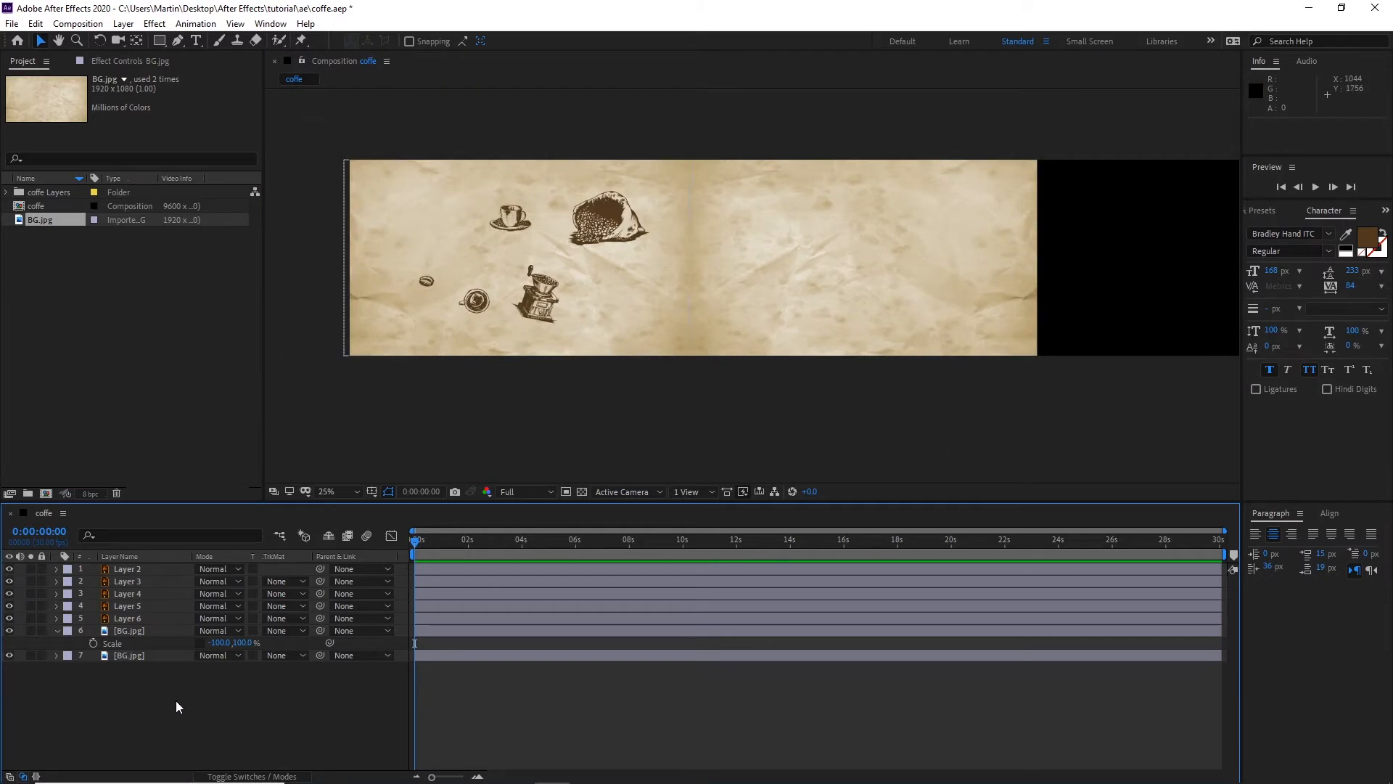
pyautogui.click(128, 656)
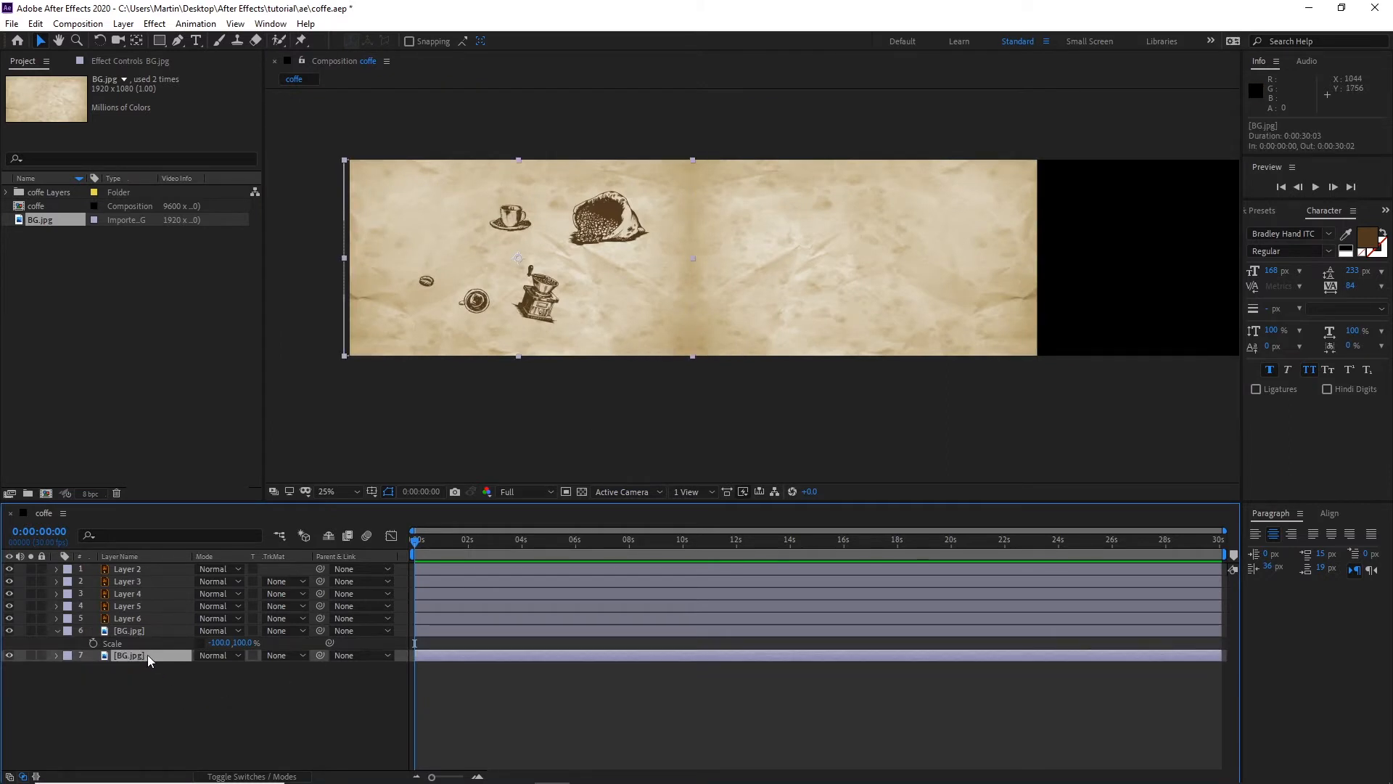
pyautogui.hotkey('ctrl', 'd')
pyautogui.moveTo(129, 660); pyautogui.dragTo(135, 632)
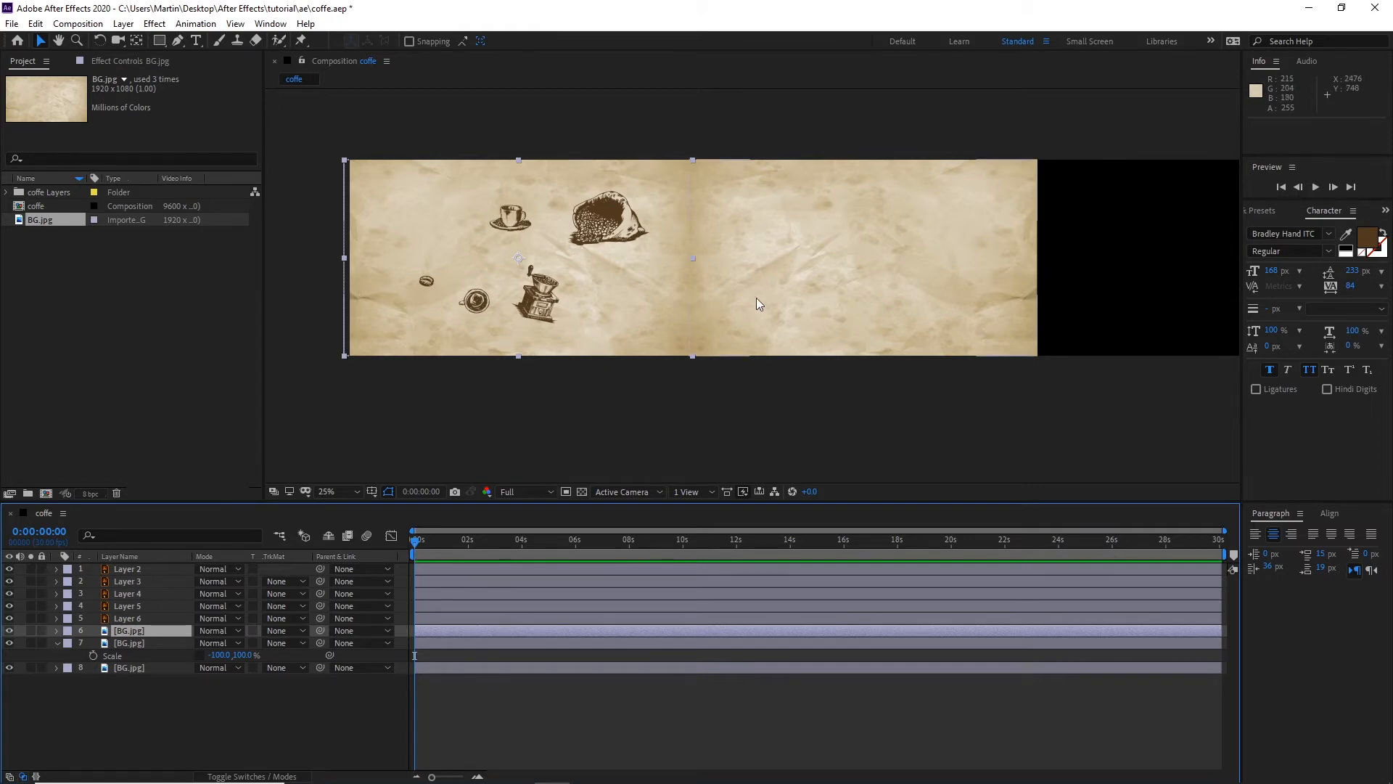
pyautogui.moveTo(604, 332); pyautogui.dragTo(1216, 323)
pyautogui.moveTo(1017, 287); pyautogui.dragTo(1098, 286)
pyautogui.moveTo(1086, 372); pyautogui.dragTo(430, 370)
pyautogui.moveTo(701, 361); pyautogui.dragTo(1059, 341)
pyautogui.press('v')
# Step: Duplicate the mirrored BG.jpg, move it directly beneath Layer 6, and place it as the fourth background section at about X 6654, Y 540
pyautogui.click(132, 646)
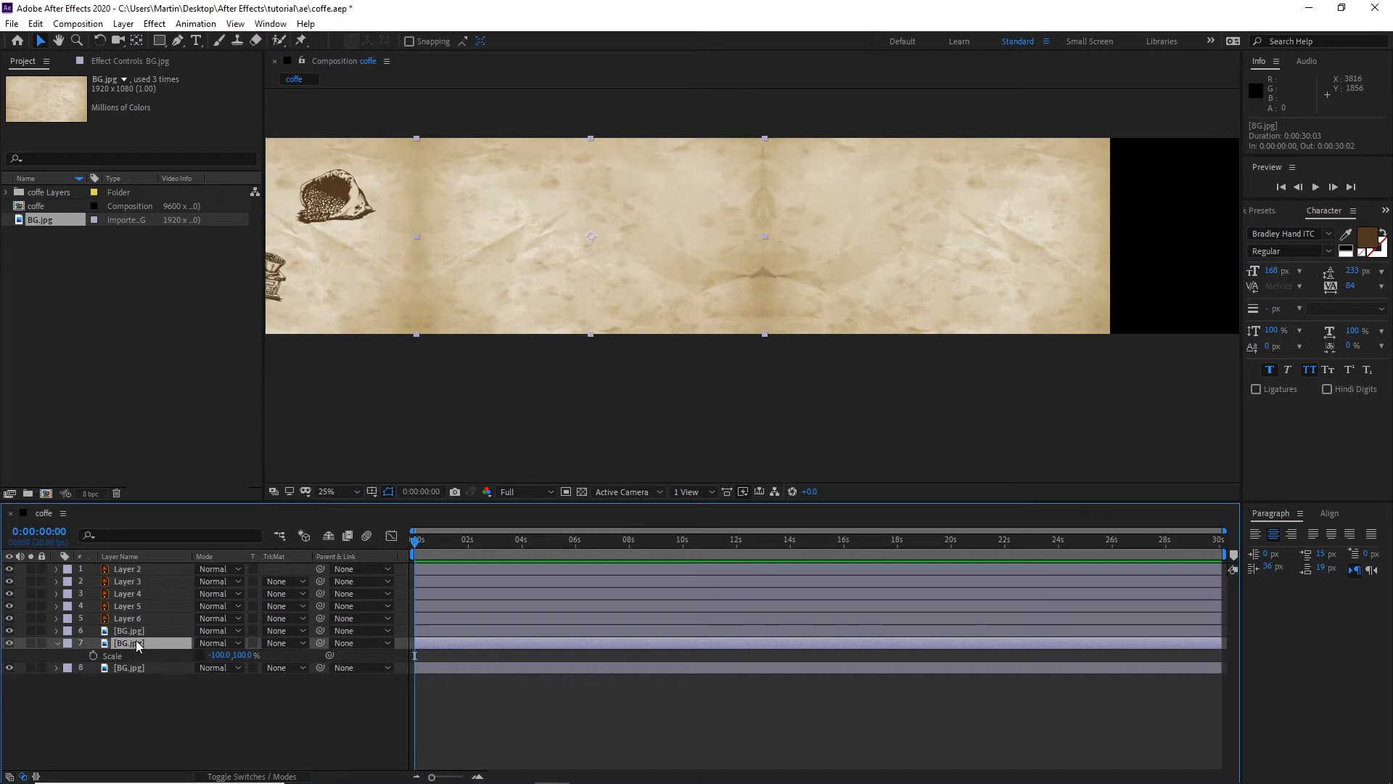
pyautogui.hotkey('ctrl', 'd')
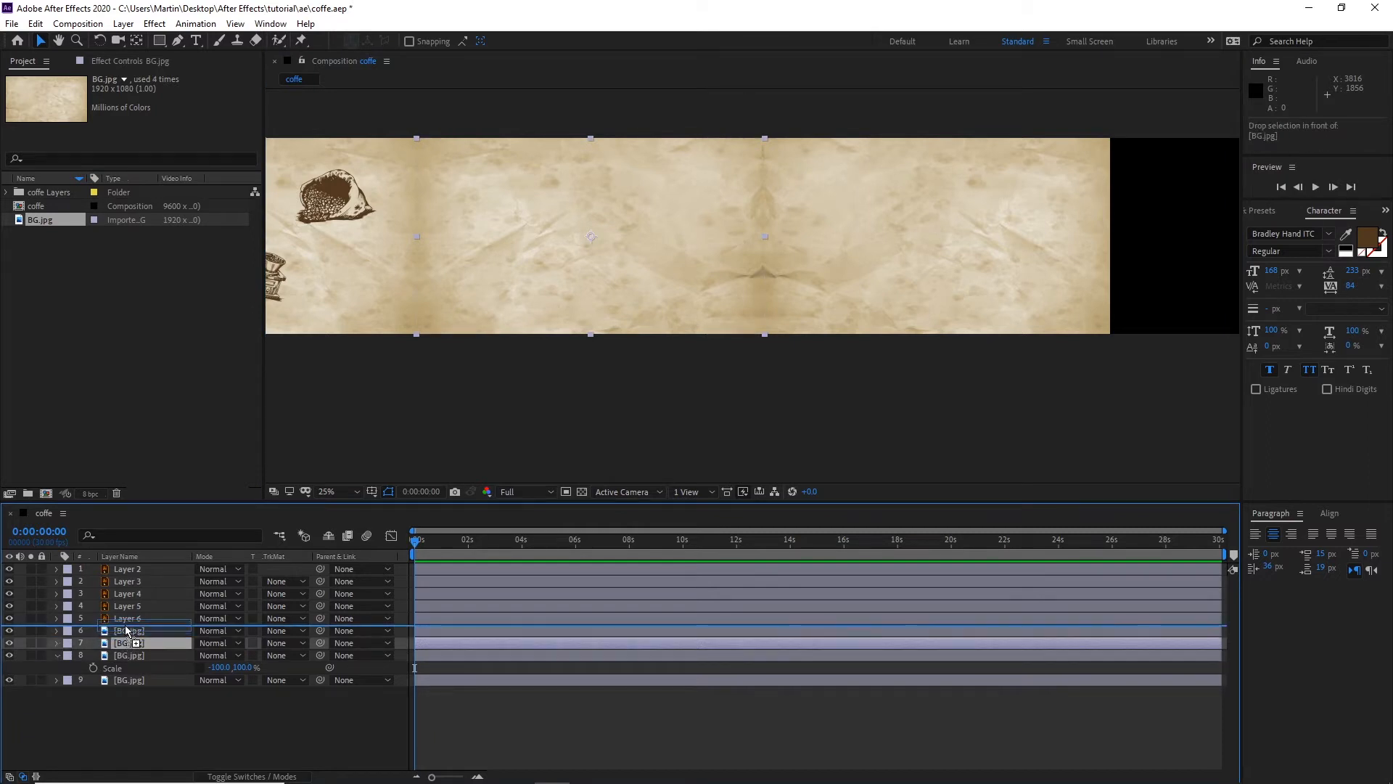
pyautogui.click(127, 631)
pyautogui.moveTo(634, 308); pyautogui.dragTo(1260, 284)
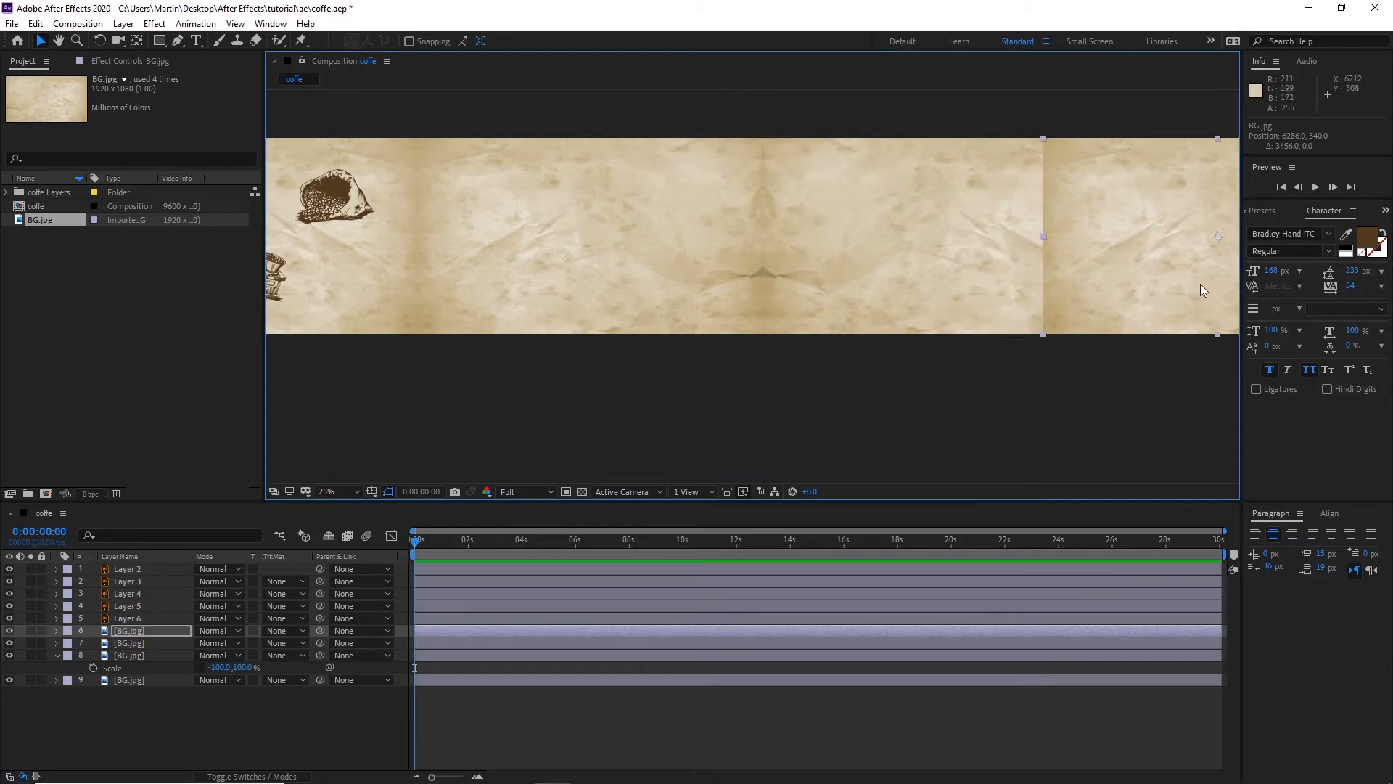
pyautogui.press('h')
pyautogui.moveTo(1067, 385); pyautogui.dragTo(822, 409)
pyautogui.press('v')
pyautogui.moveTo(862, 317); pyautogui.dragTo(927, 320)
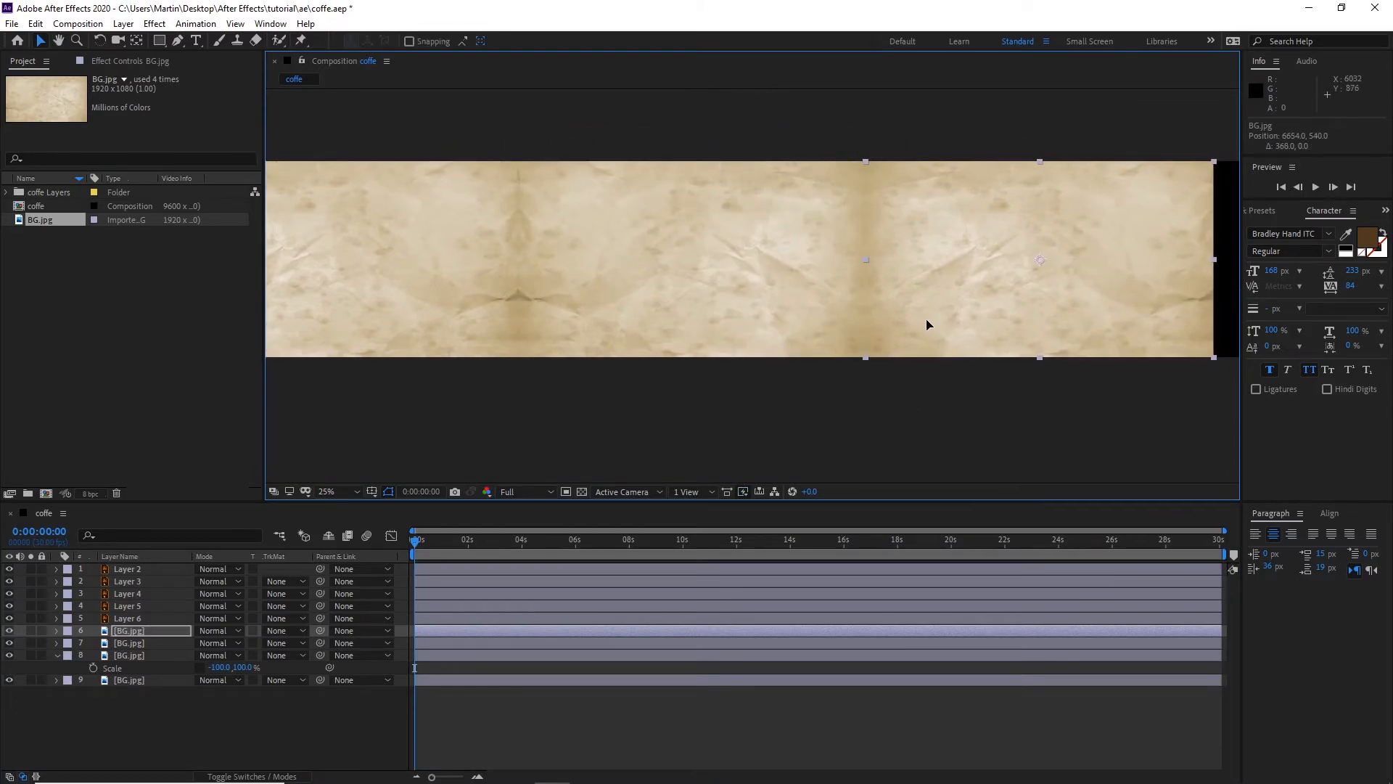
pyautogui.click(951, 434)
# Step: Examine the joined background sections along the full width of the composition
pyautogui.press('h')
pyautogui.moveTo(876, 393); pyautogui.dragTo(380, 385)
pyautogui.press('v')
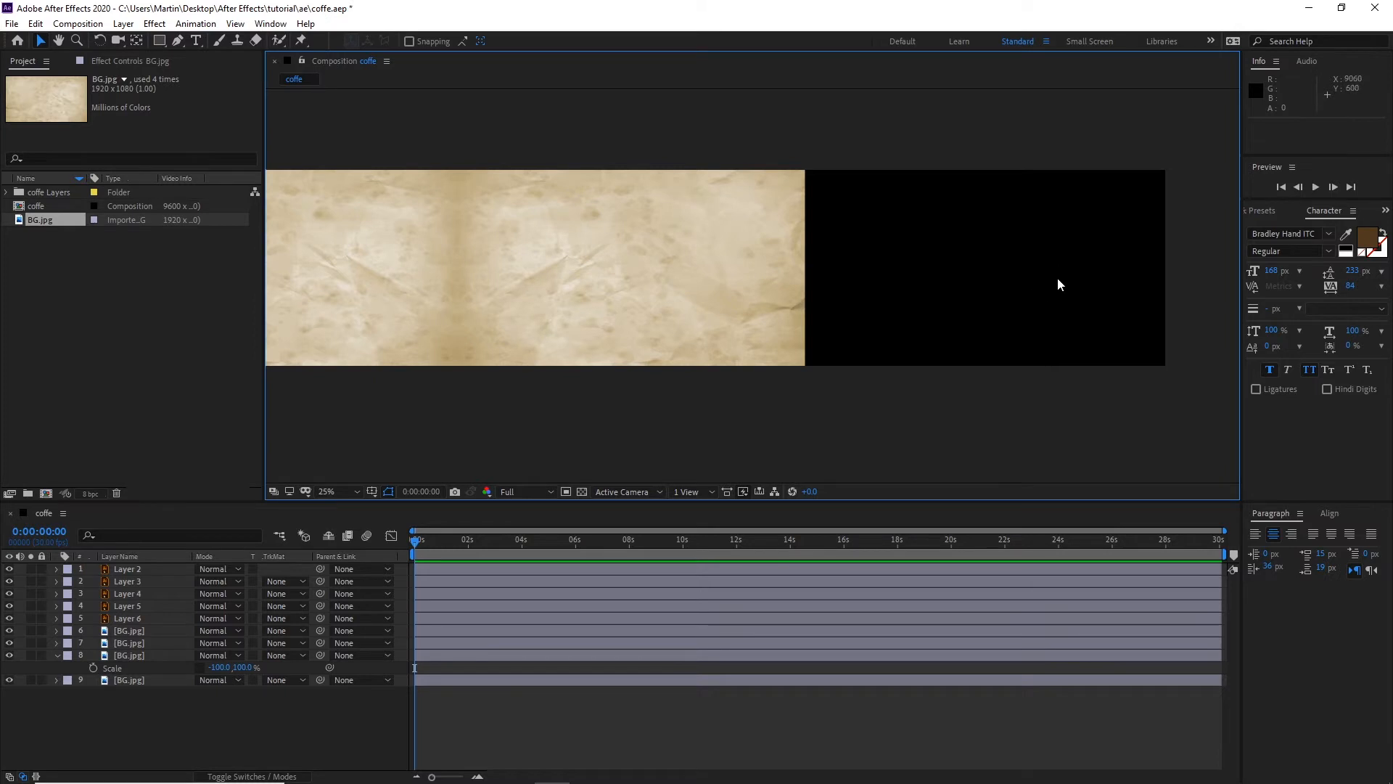
pyautogui.press('h')
pyautogui.moveTo(634, 312); pyautogui.dragTo(809, 291)
pyautogui.moveTo(637, 327); pyautogui.dragTo(893, 318)
pyautogui.moveTo(474, 328); pyautogui.dragTo(784, 349)
pyautogui.moveTo(570, 348); pyautogui.dragTo(833, 345)
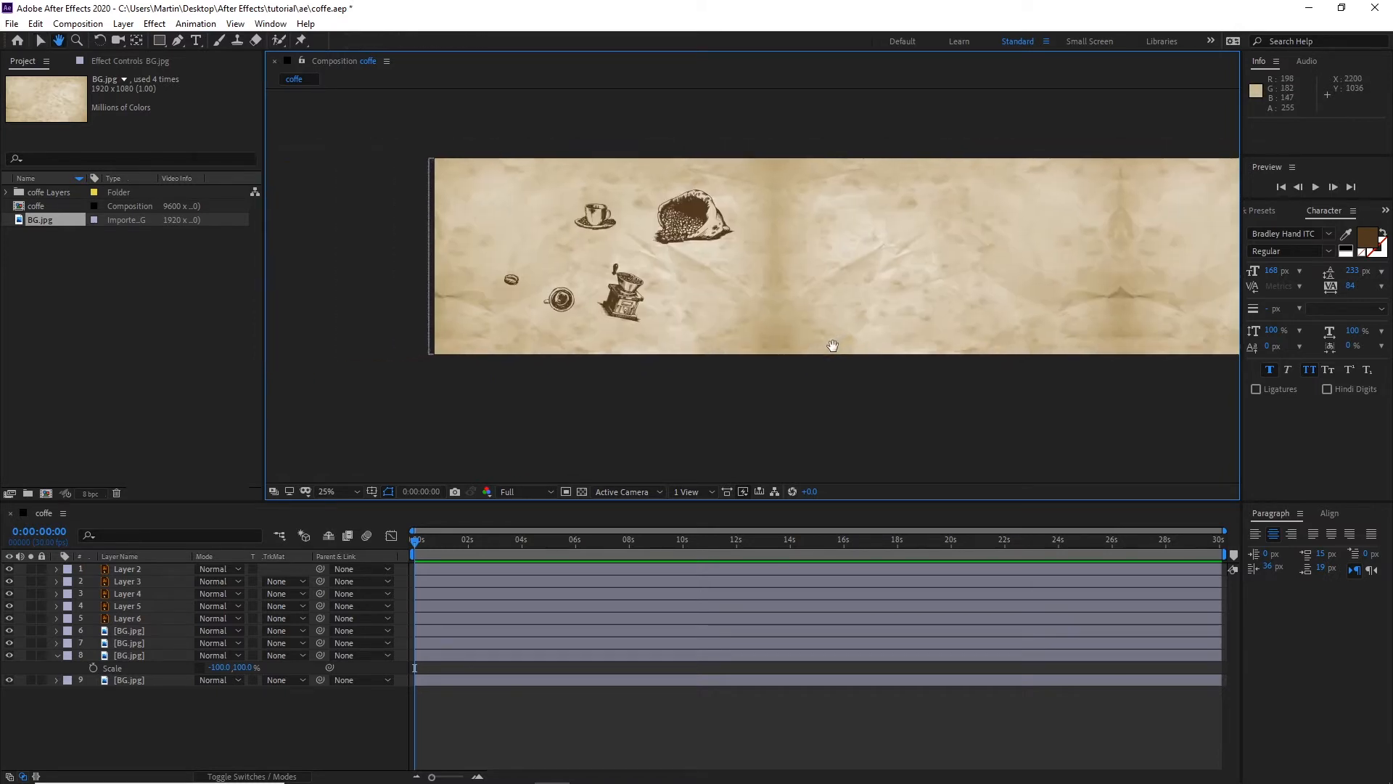
pyautogui.press('v')
# Step: Pre-compose the four BG.jpg layers into a new composition named BGs, moving all attributes into it
pyautogui.click(57, 655)
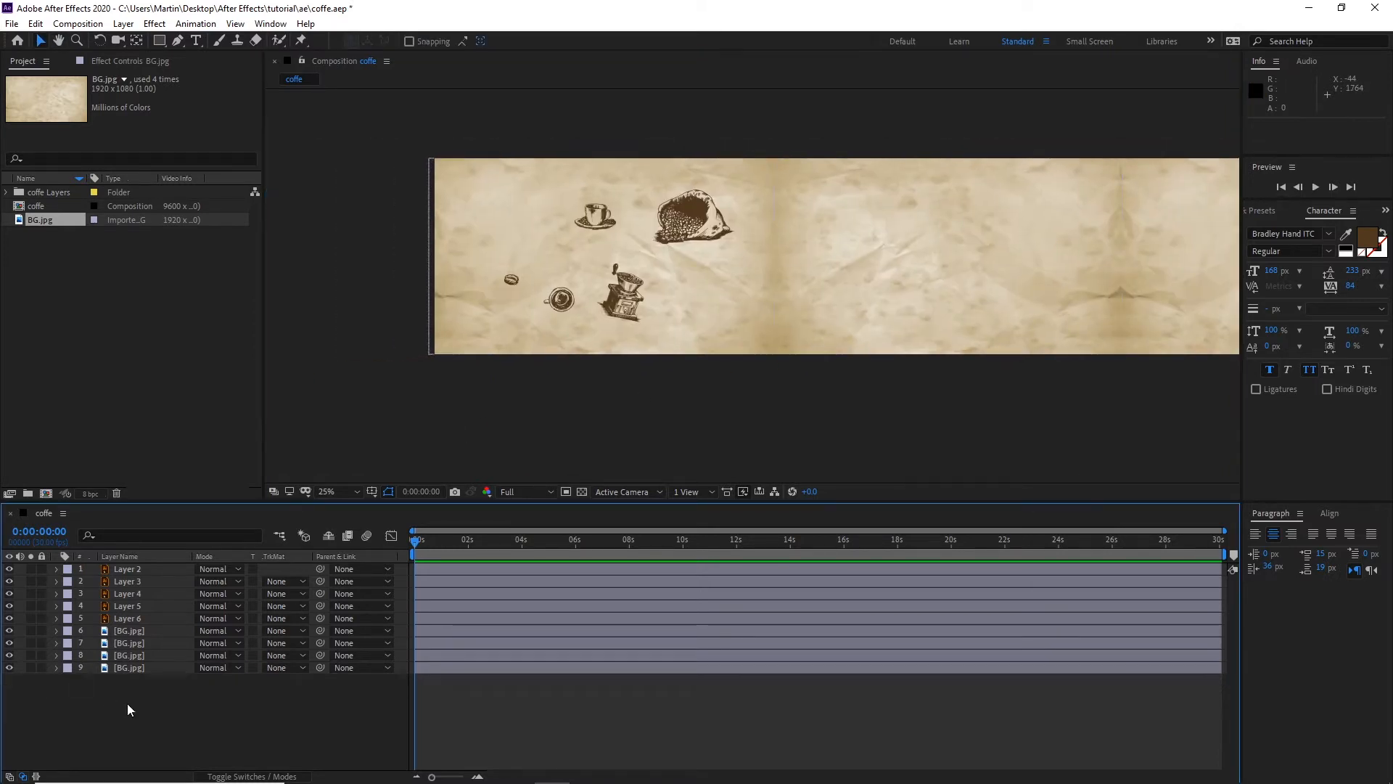
pyautogui.click(129, 668)
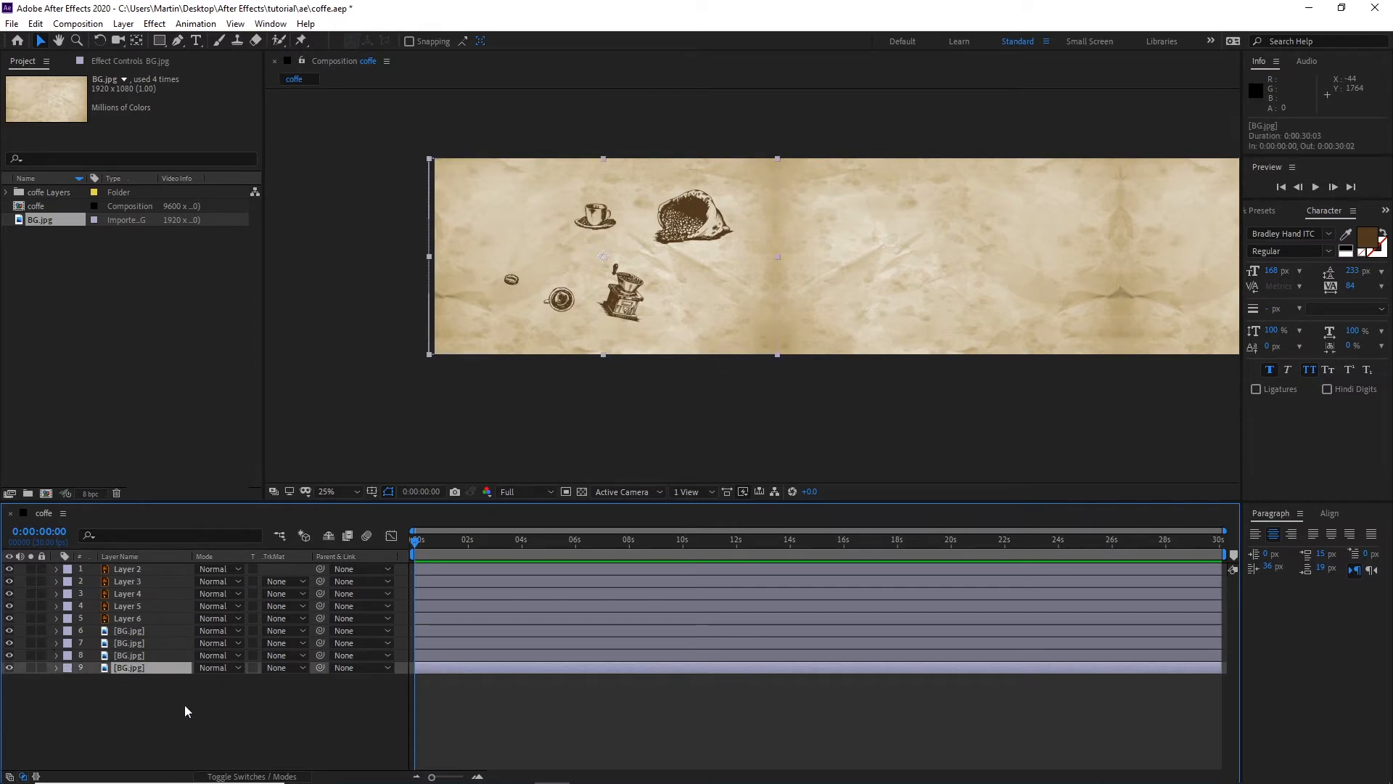
pyautogui.click(154, 693)
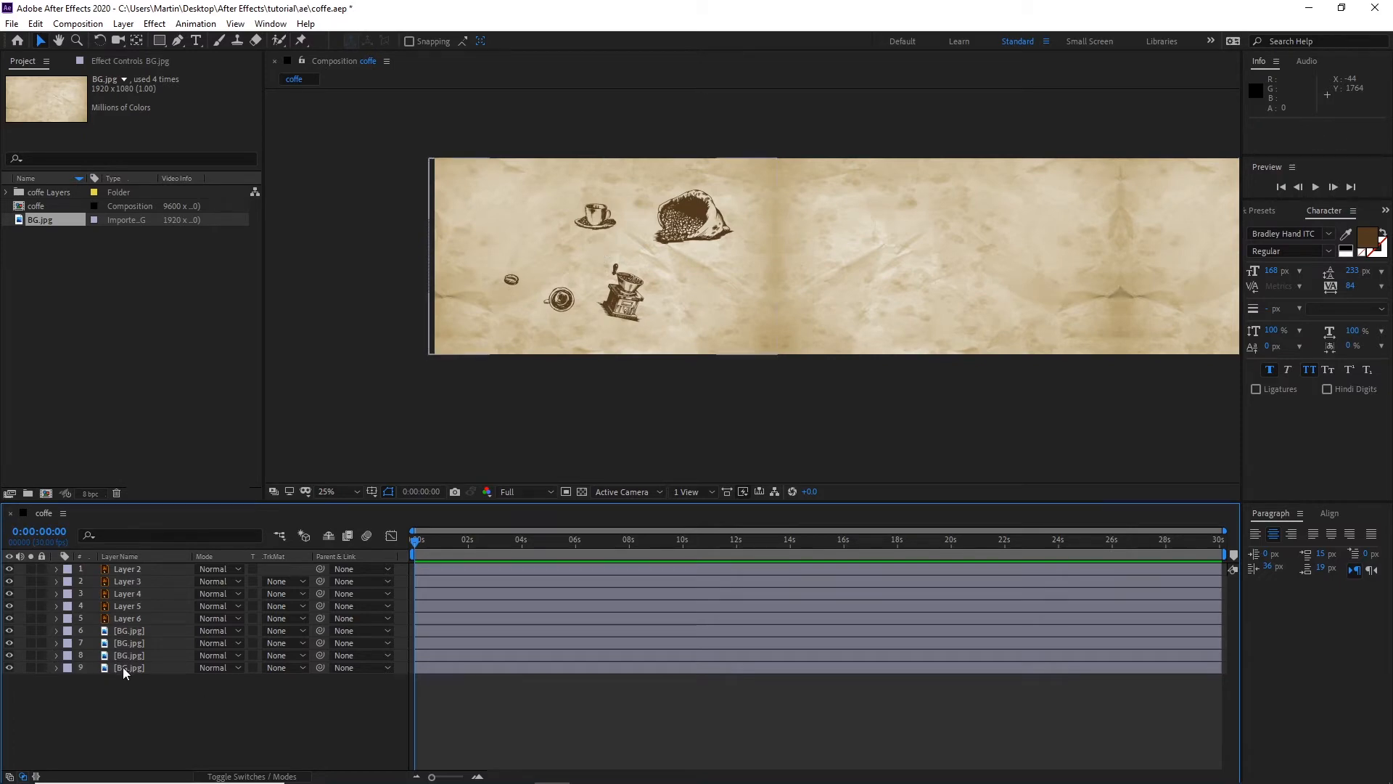
pyautogui.click(123, 667)
pyautogui.keyDown('shift'); pyautogui.click(126, 631); pyautogui.keyUp('shift')
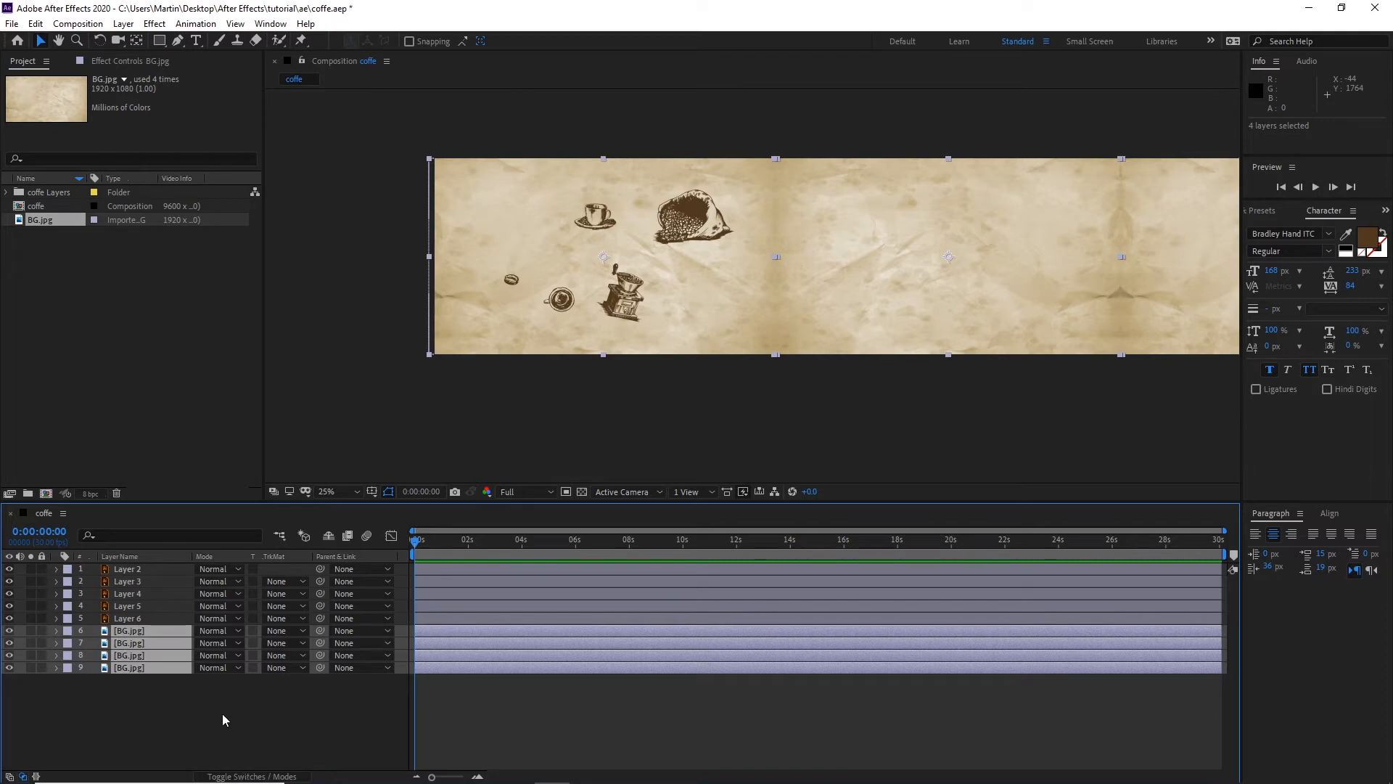
pyautogui.rightClick(144, 666)
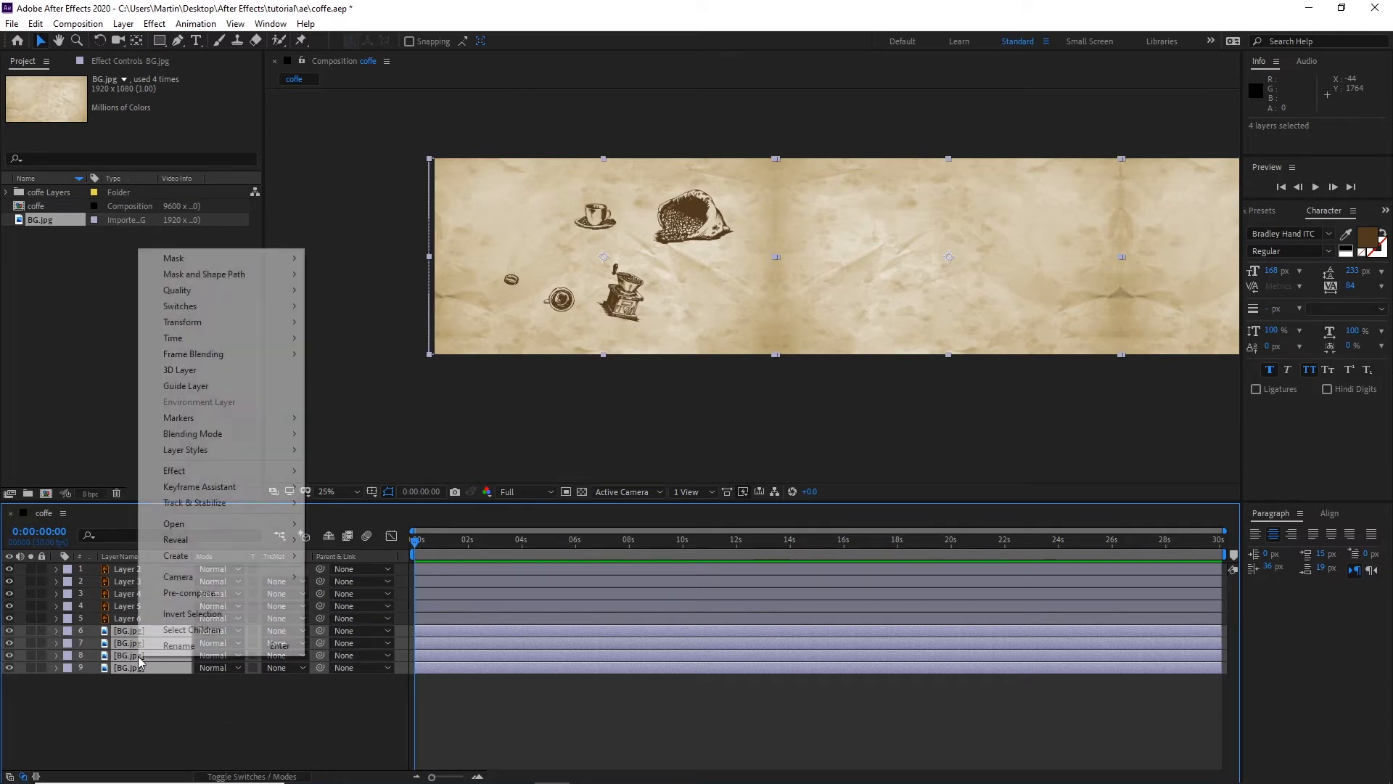
pyautogui.click(192, 594)
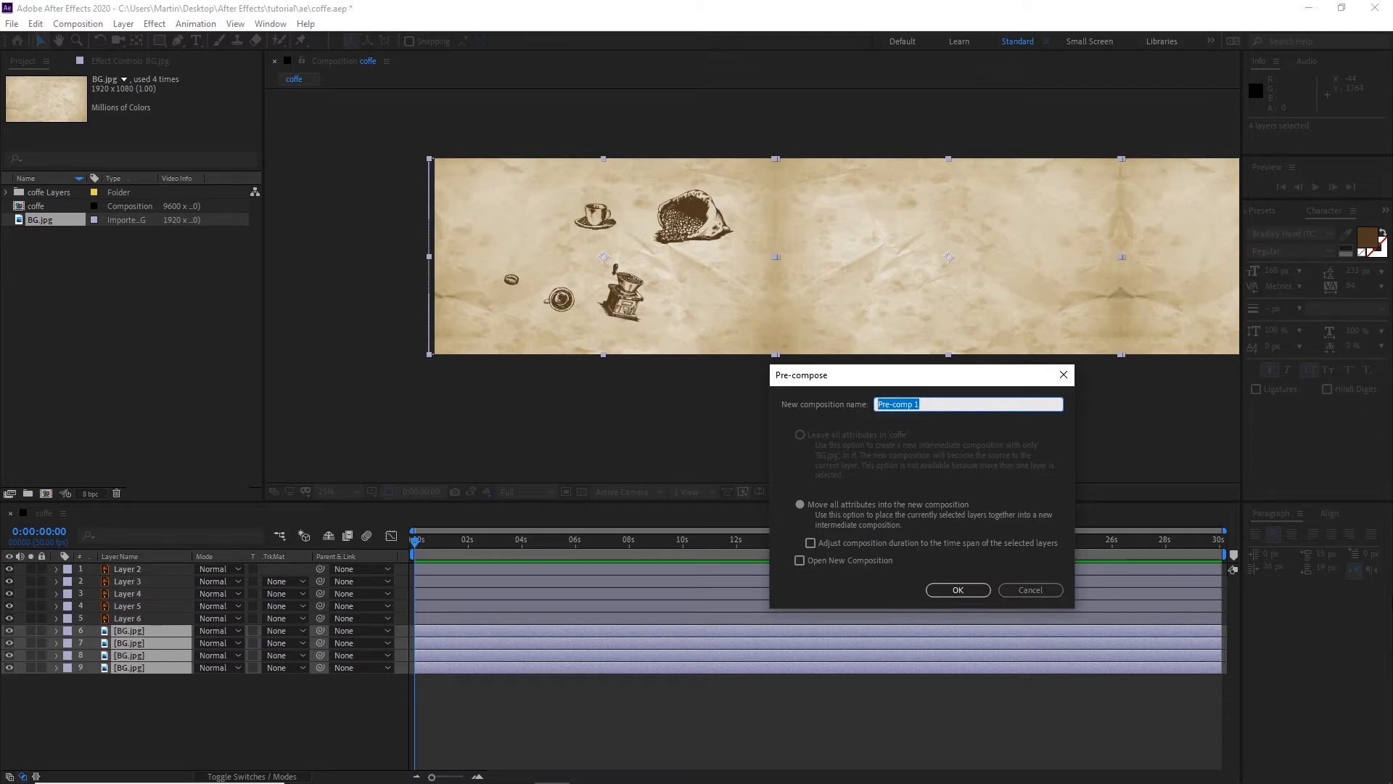
pyautogui.write('BGs')
pyautogui.click(800, 505)
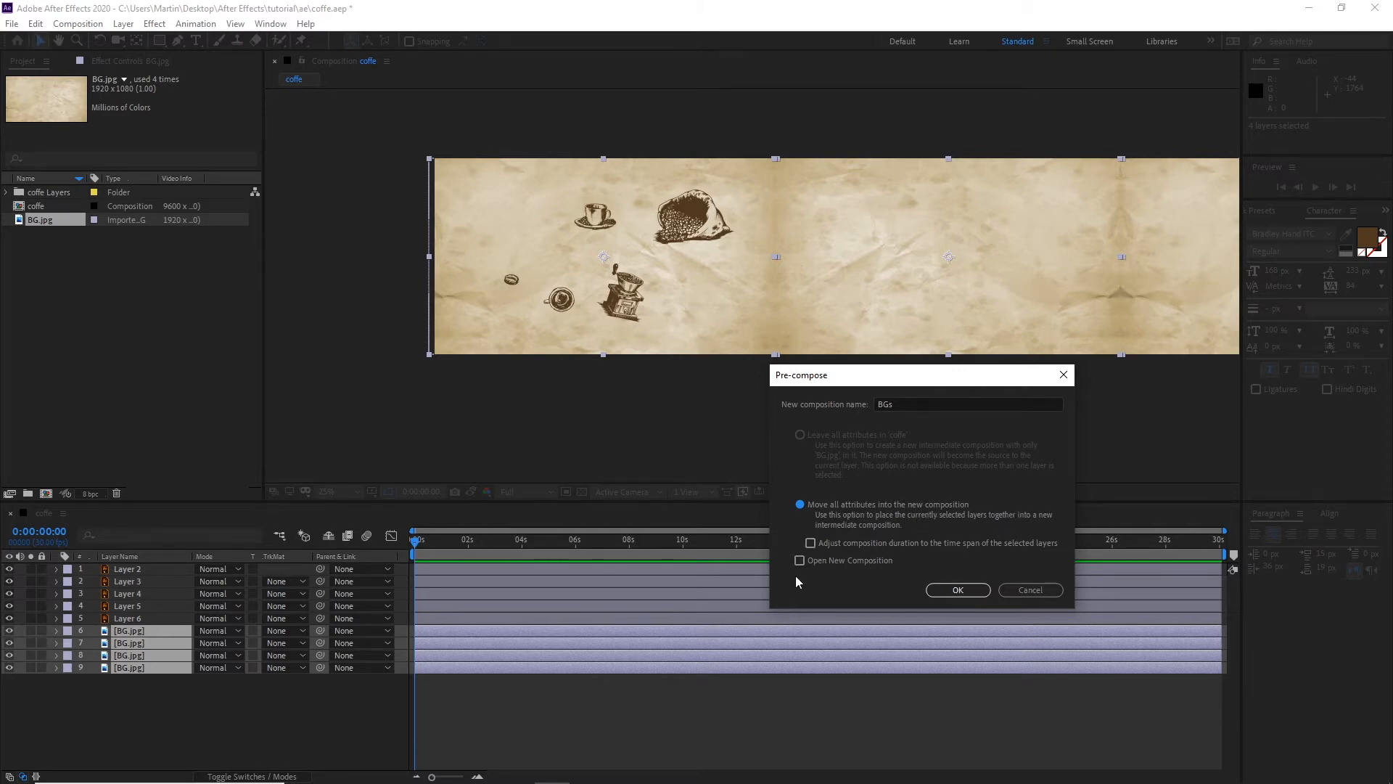
pyautogui.click(968, 592)
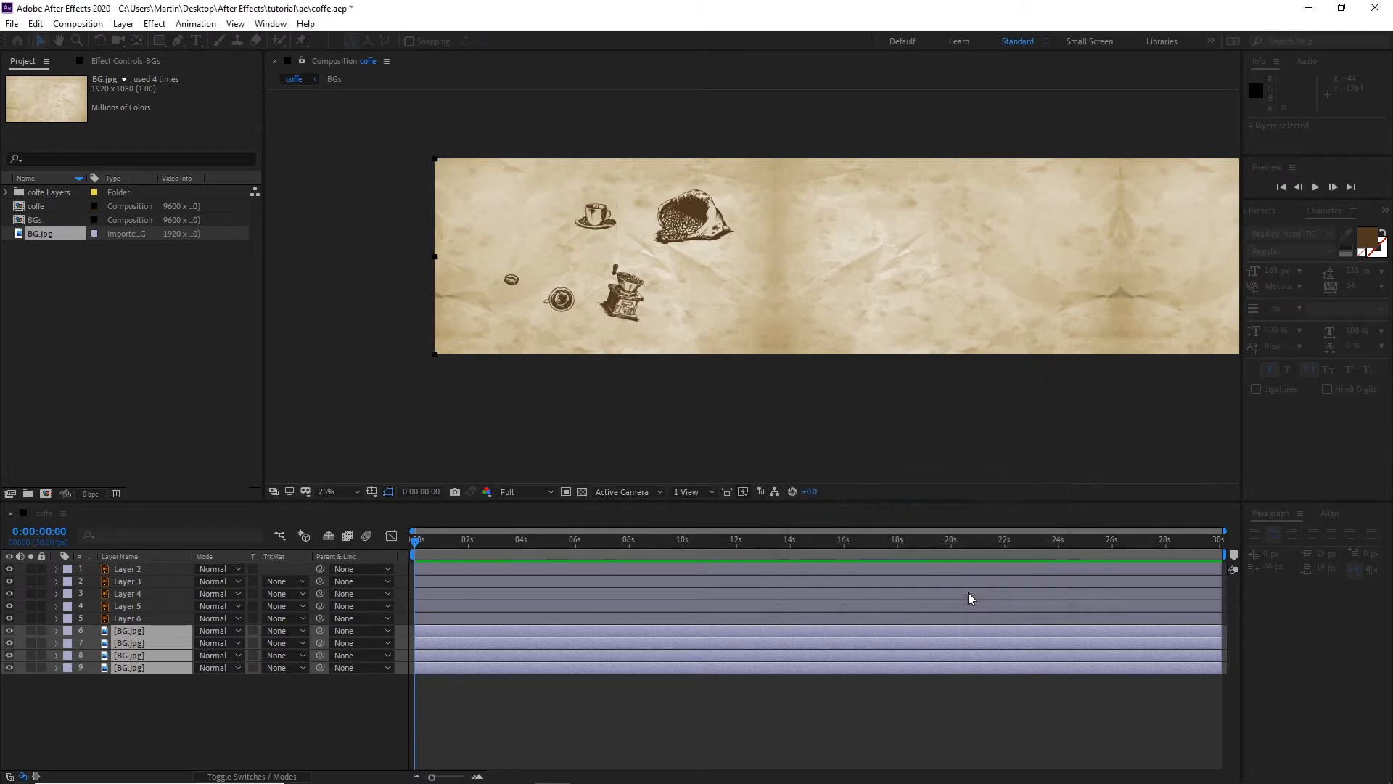
pyautogui.click(223, 694)
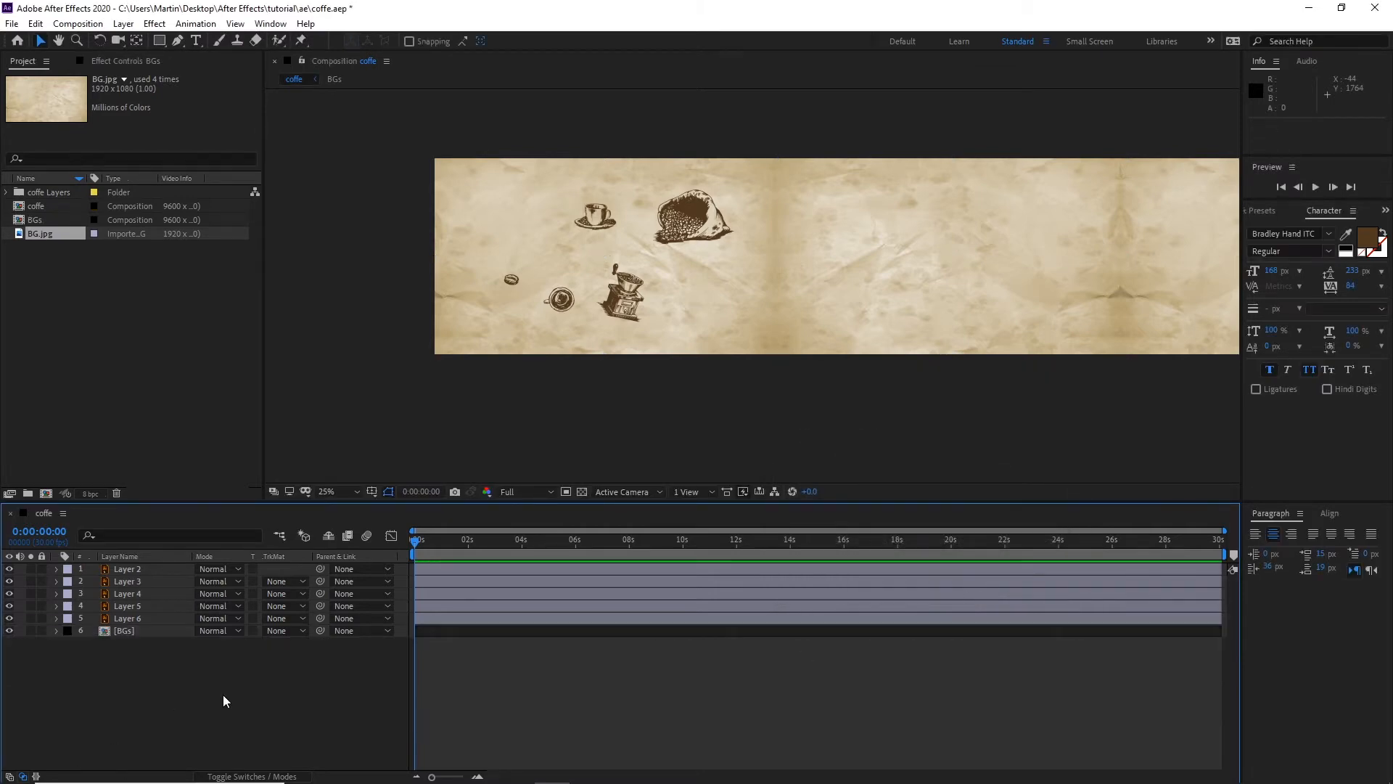
# Step: Examine the contents of the BGs pre-composition, then return to the coffe composition
pyautogui.click(129, 631)
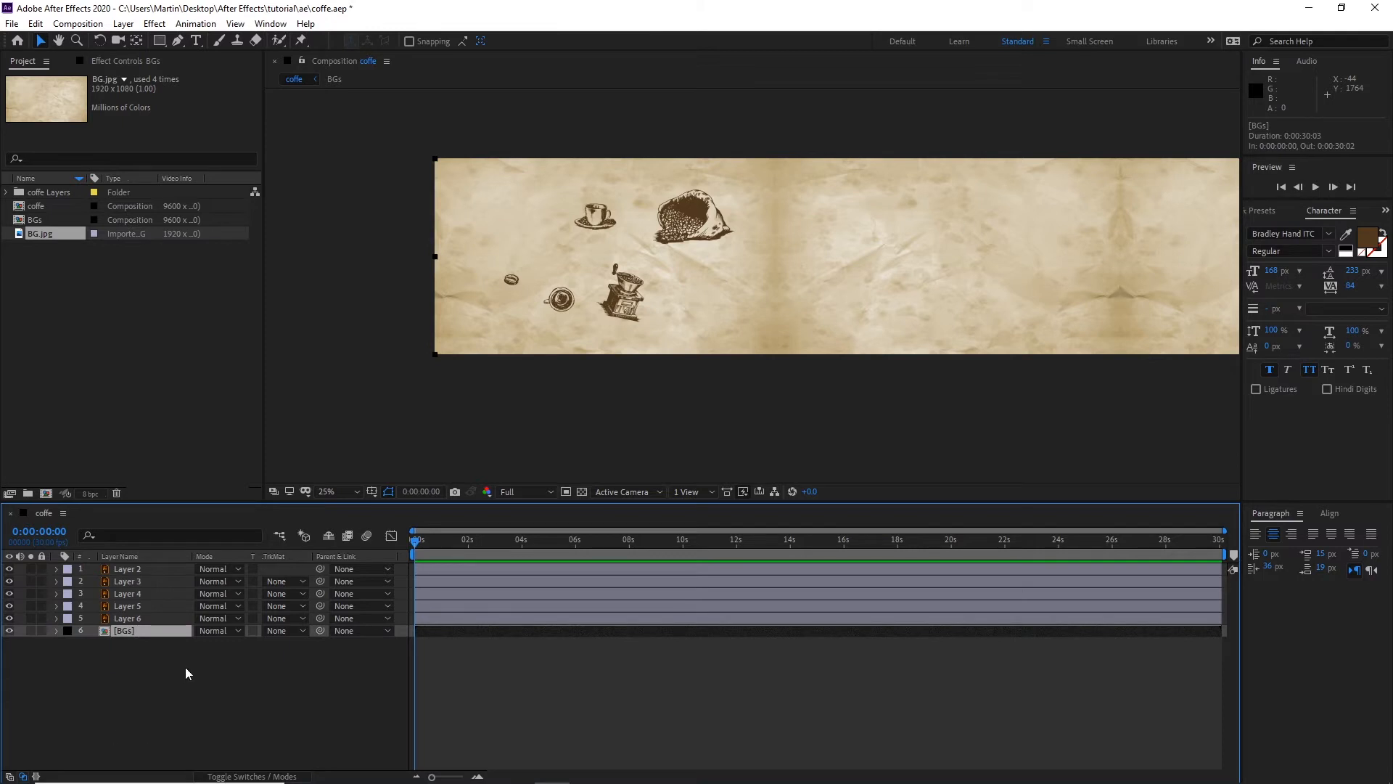
pyautogui.click(151, 695)
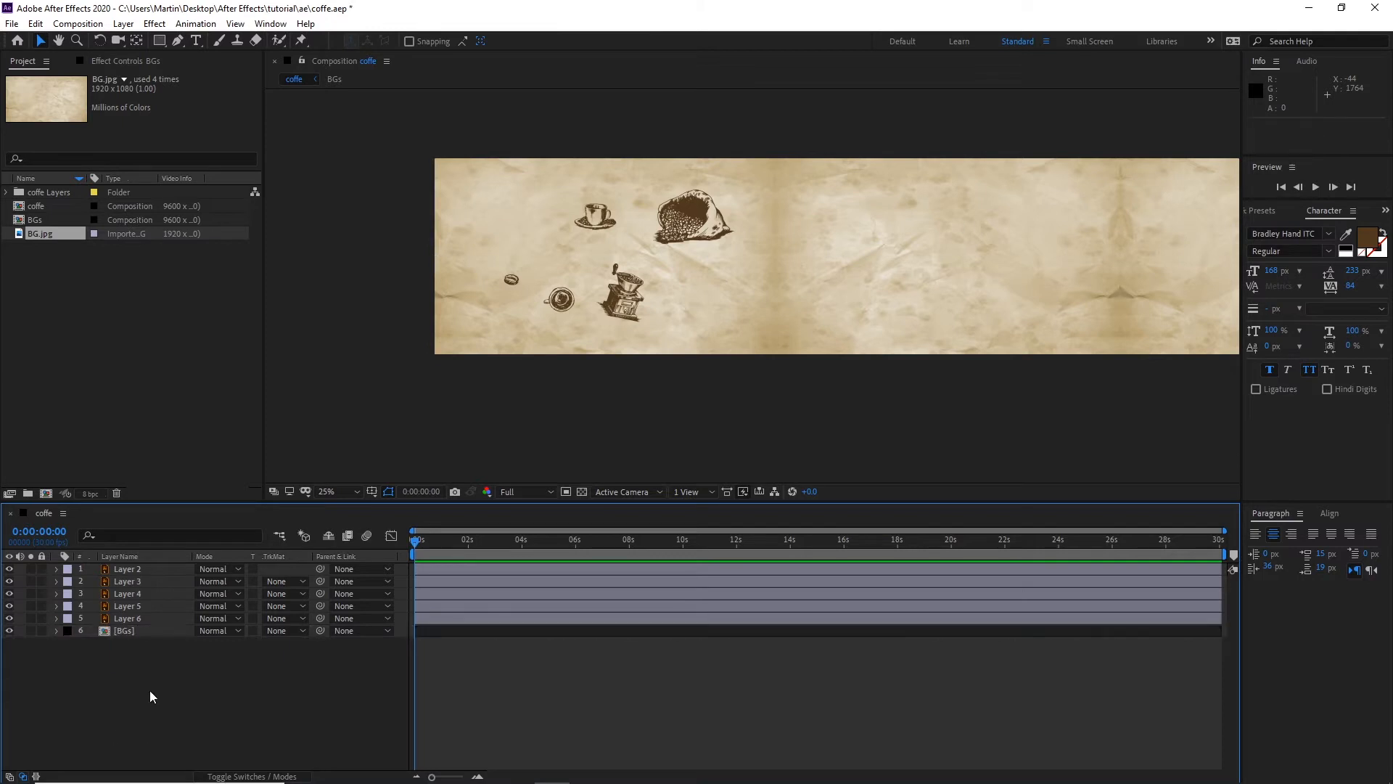
pyautogui.doubleClick(106, 632)
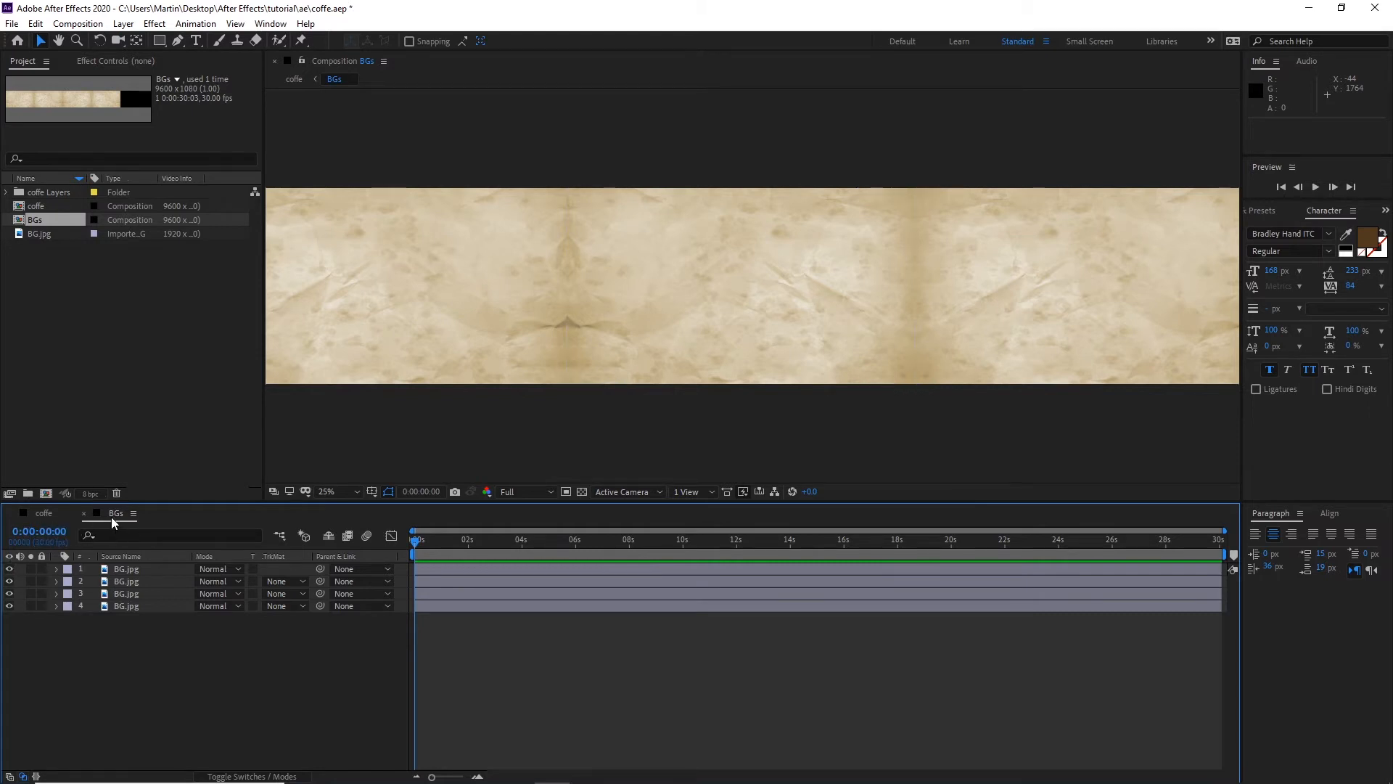
pyautogui.click(42, 514)
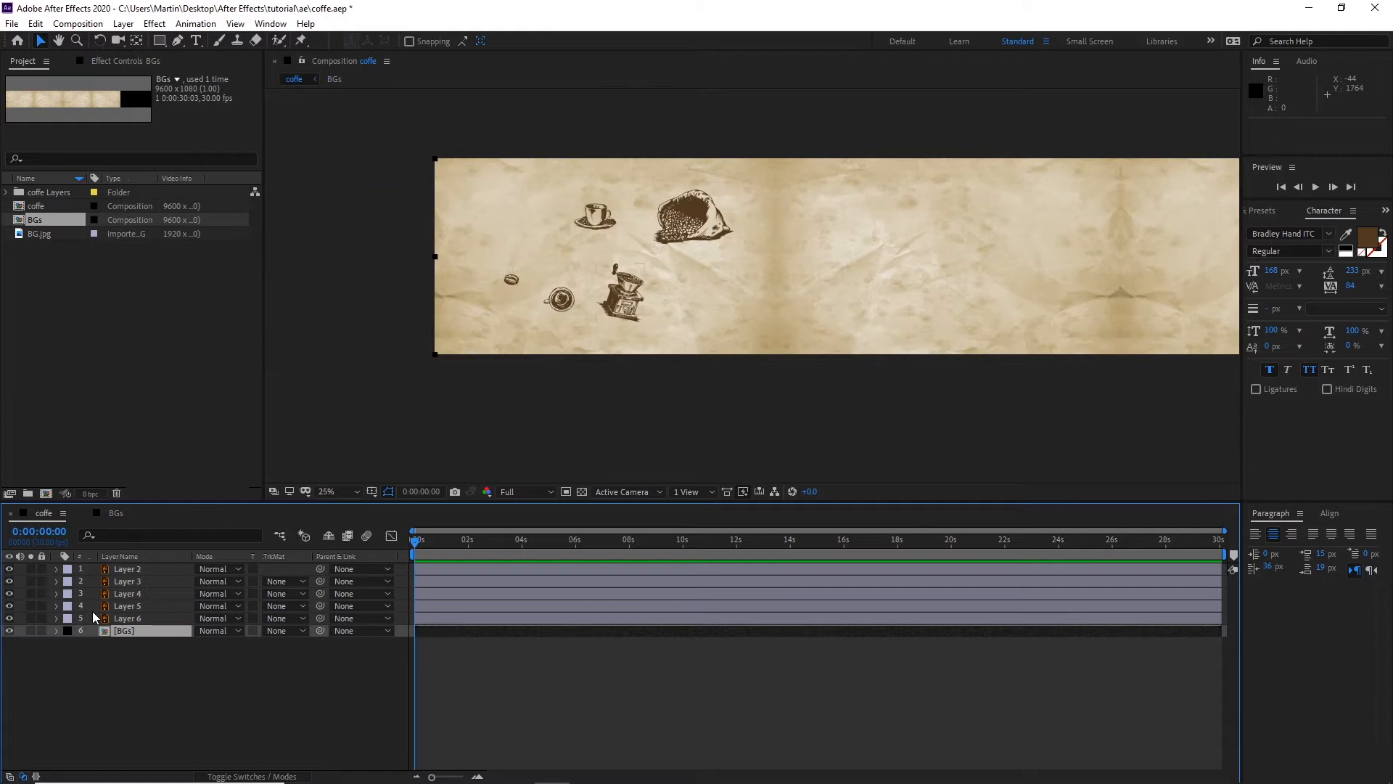
pyautogui.click(125, 665)
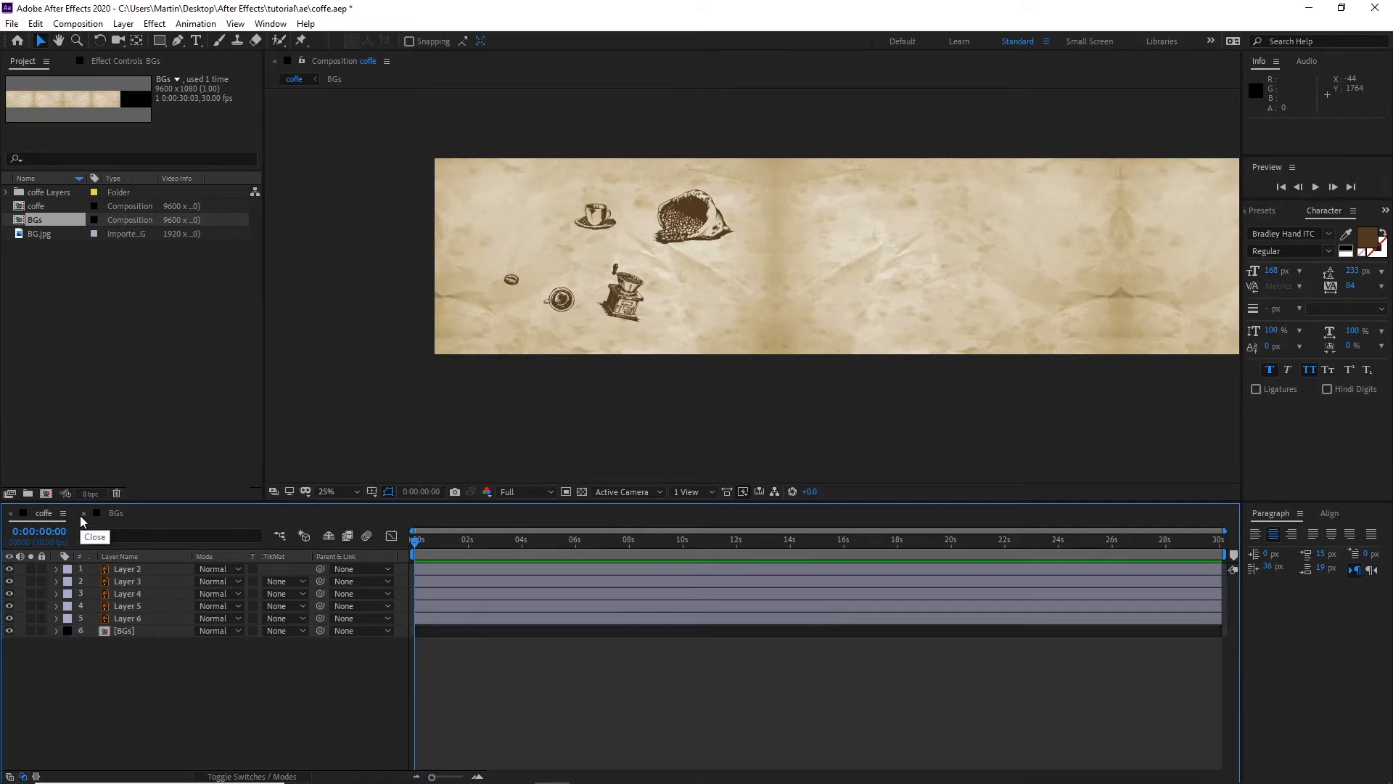
pyautogui.doubleClick(116, 631)
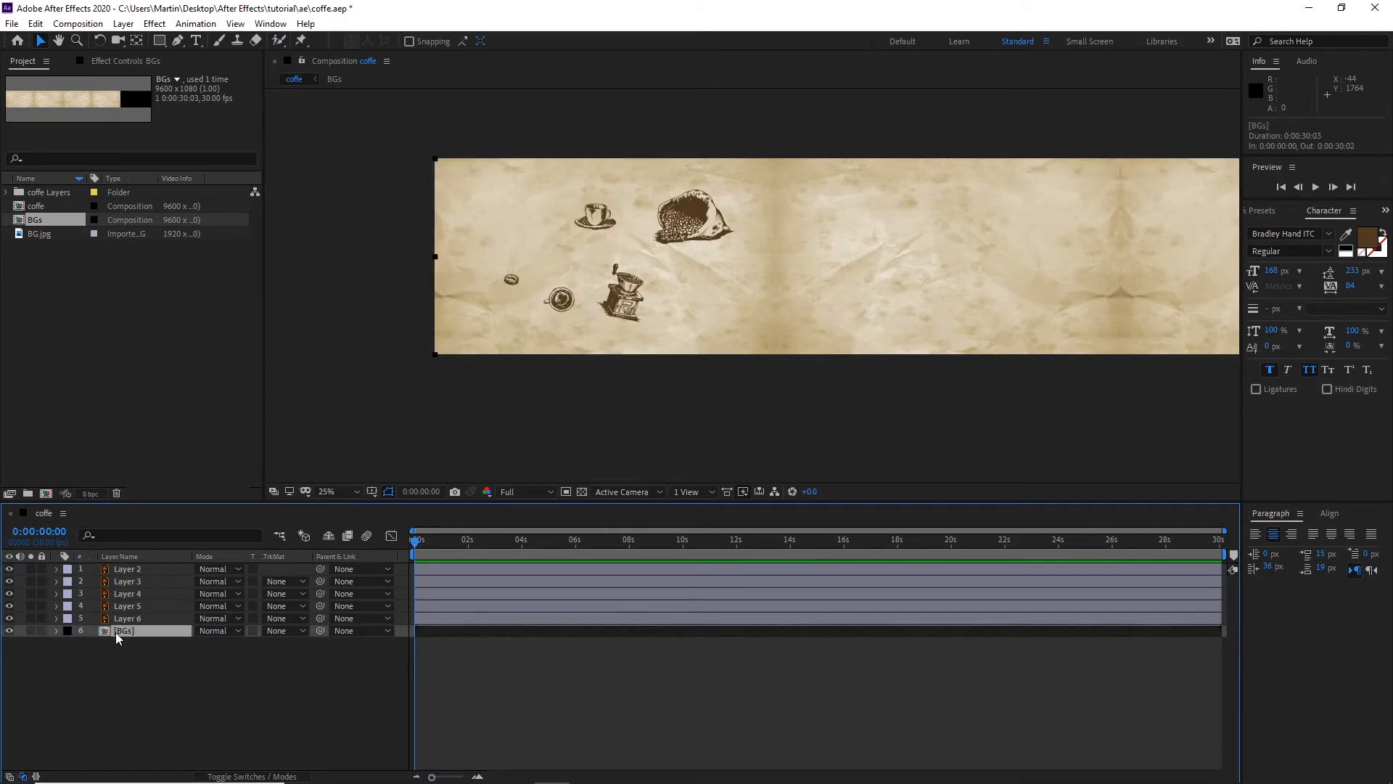
pyautogui.click(51, 515)
pyautogui.click(149, 685)
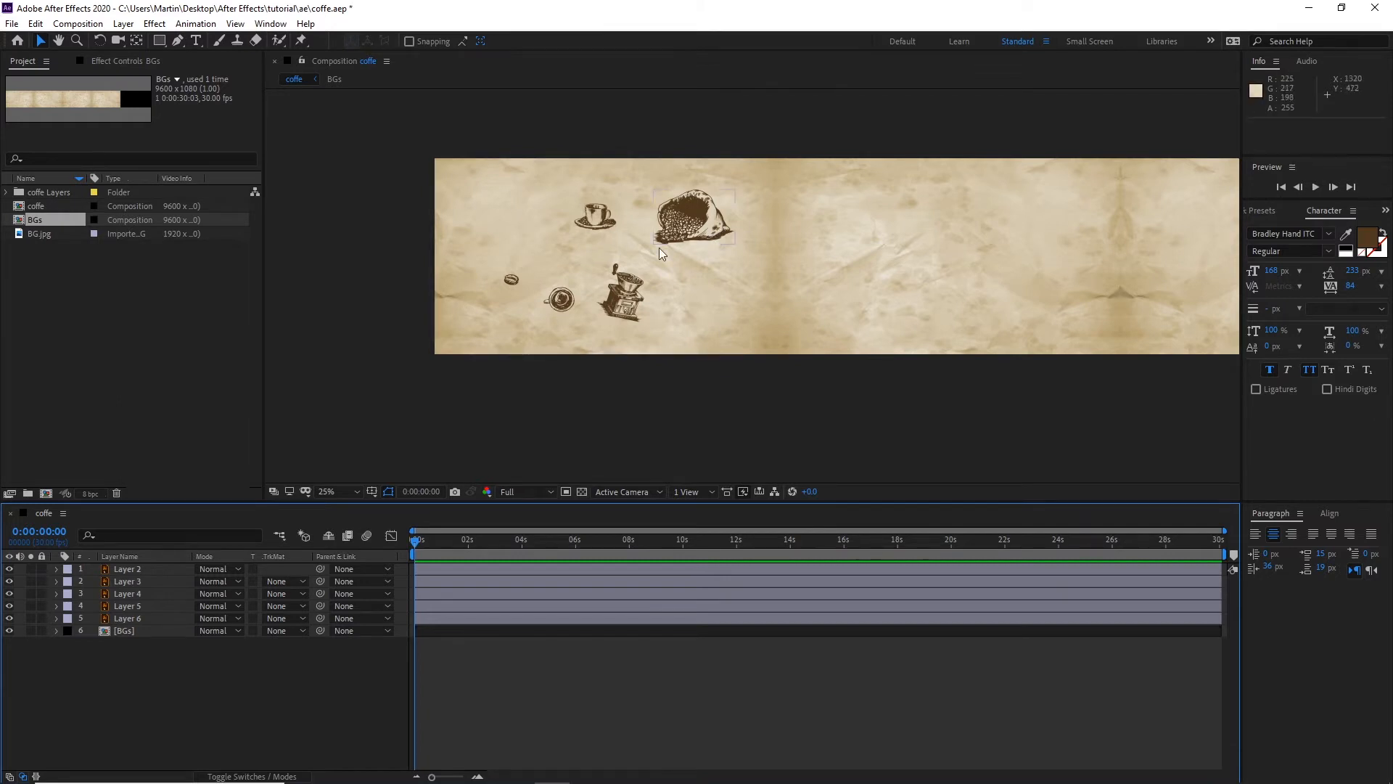
# Step: Move the coffee grinder on Layer 5 to about X 3243, Y 805, and lock the BGs background layer
pyautogui.click(630, 308)
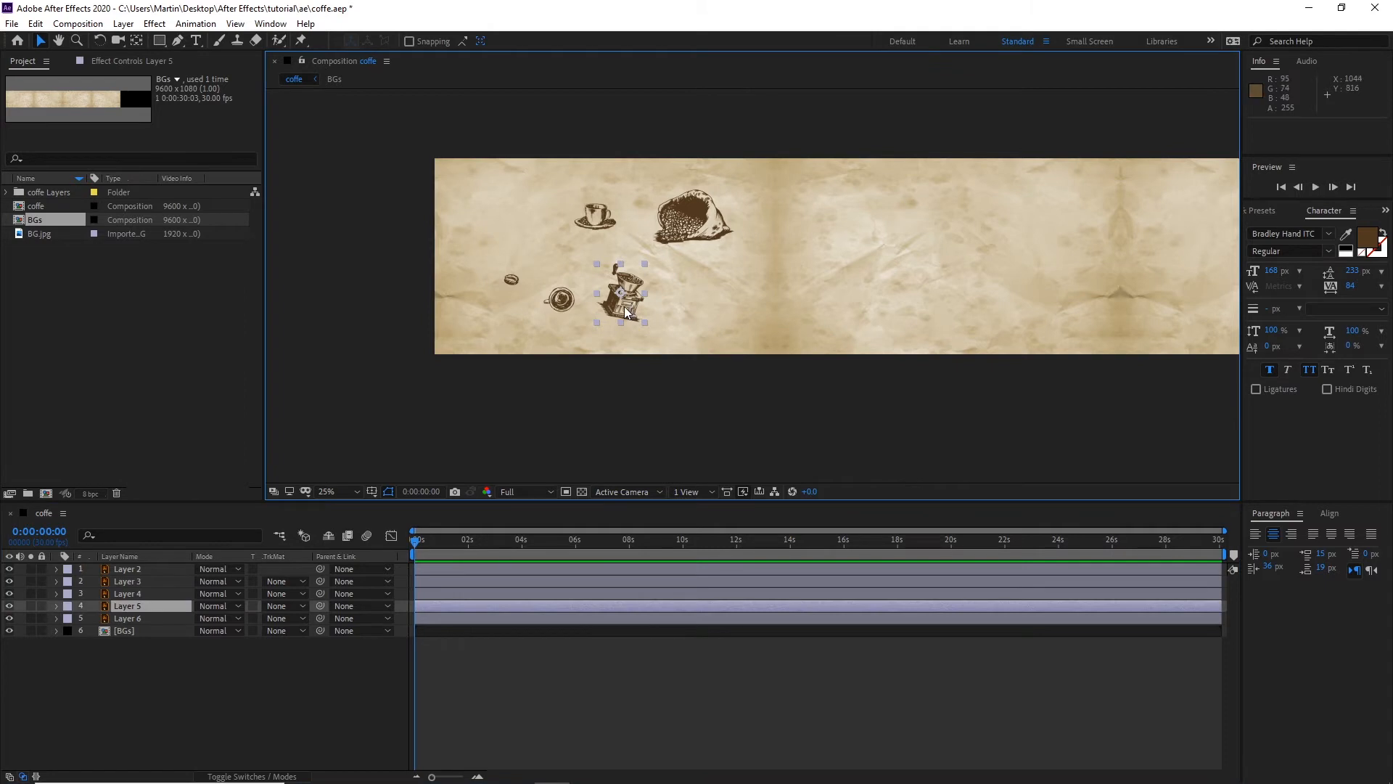
pyautogui.moveTo(629, 310); pyautogui.dragTo(1028, 322)
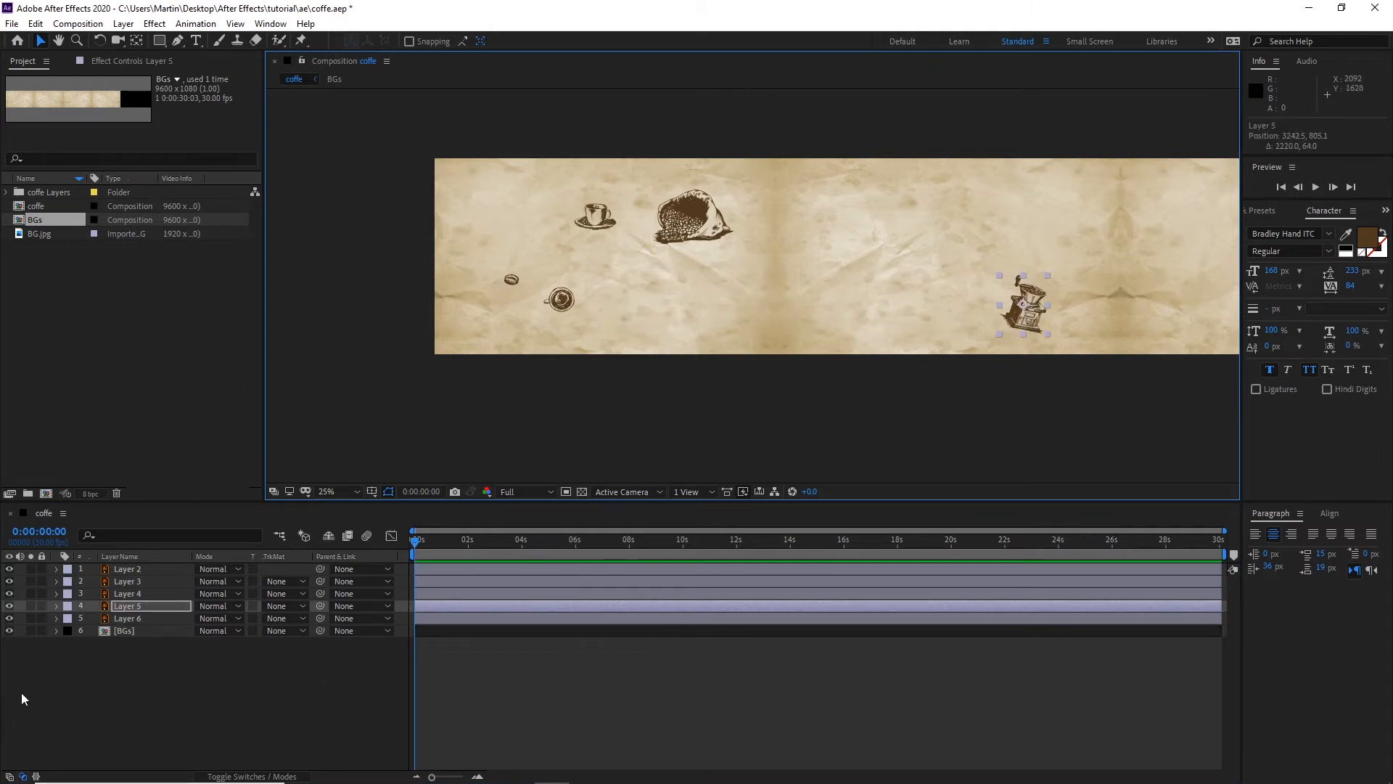
pyautogui.click(42, 631)
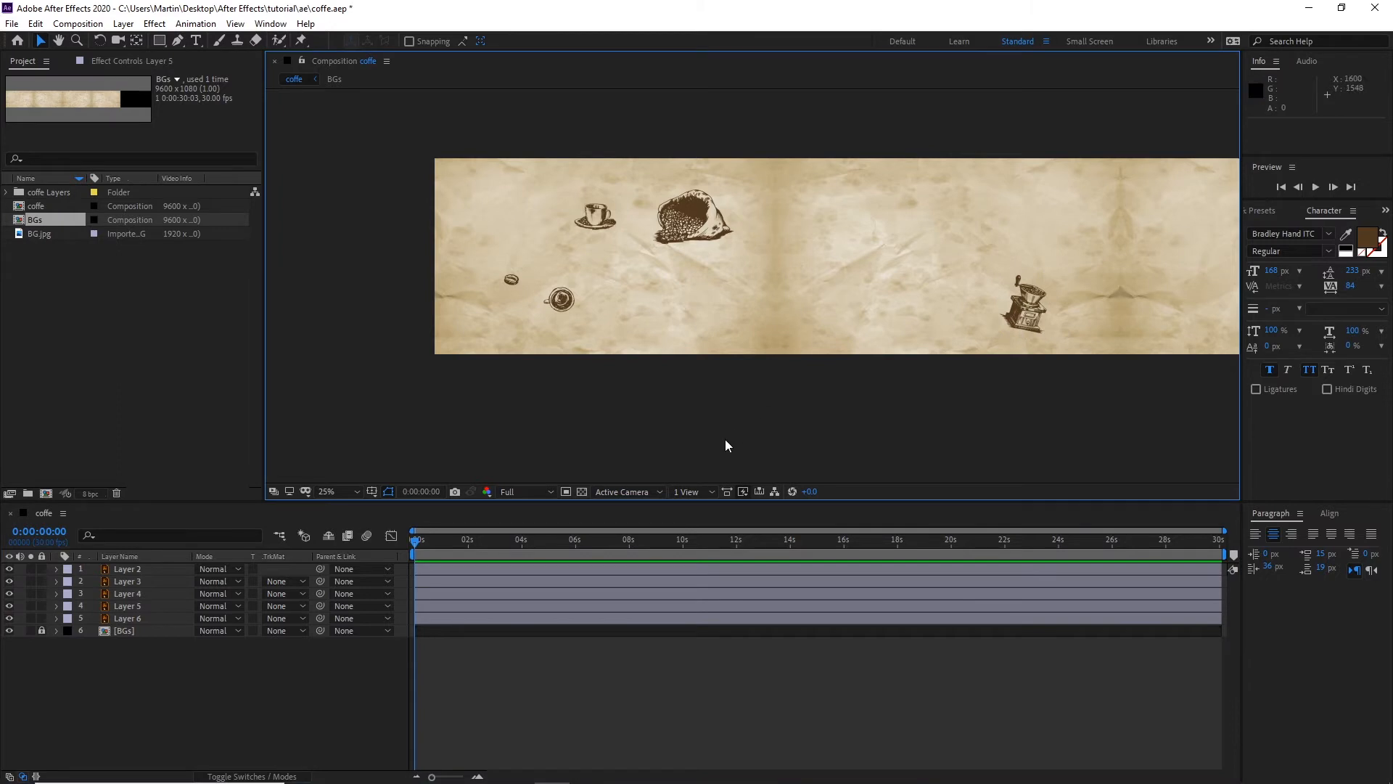
# Step: Move the coffee bean sack to about X 2067, Y 271, and the side-view cup to about X 4750, Y 303
pyautogui.moveTo(694, 226); pyautogui.dragTo(820, 224)
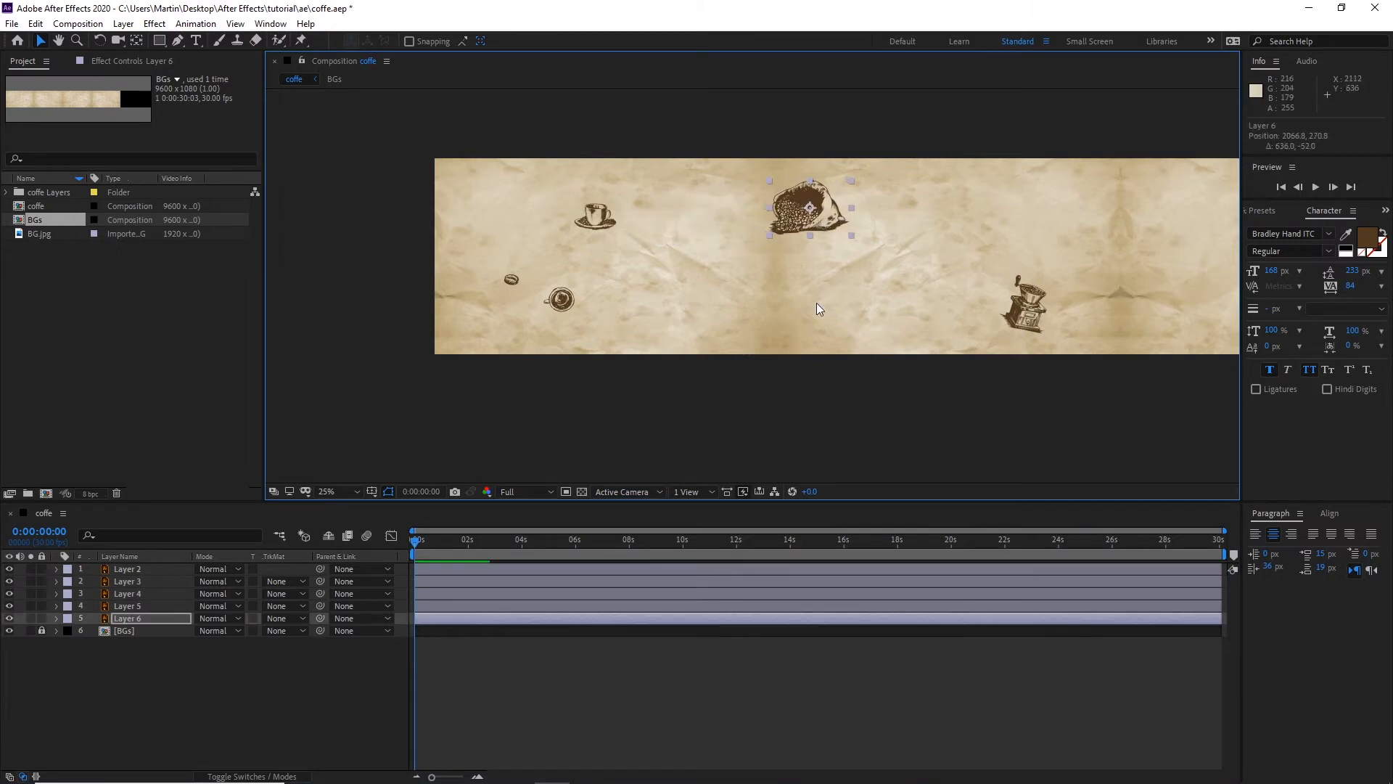
pyautogui.moveTo(710, 282); pyautogui.dragTo(513, 304)
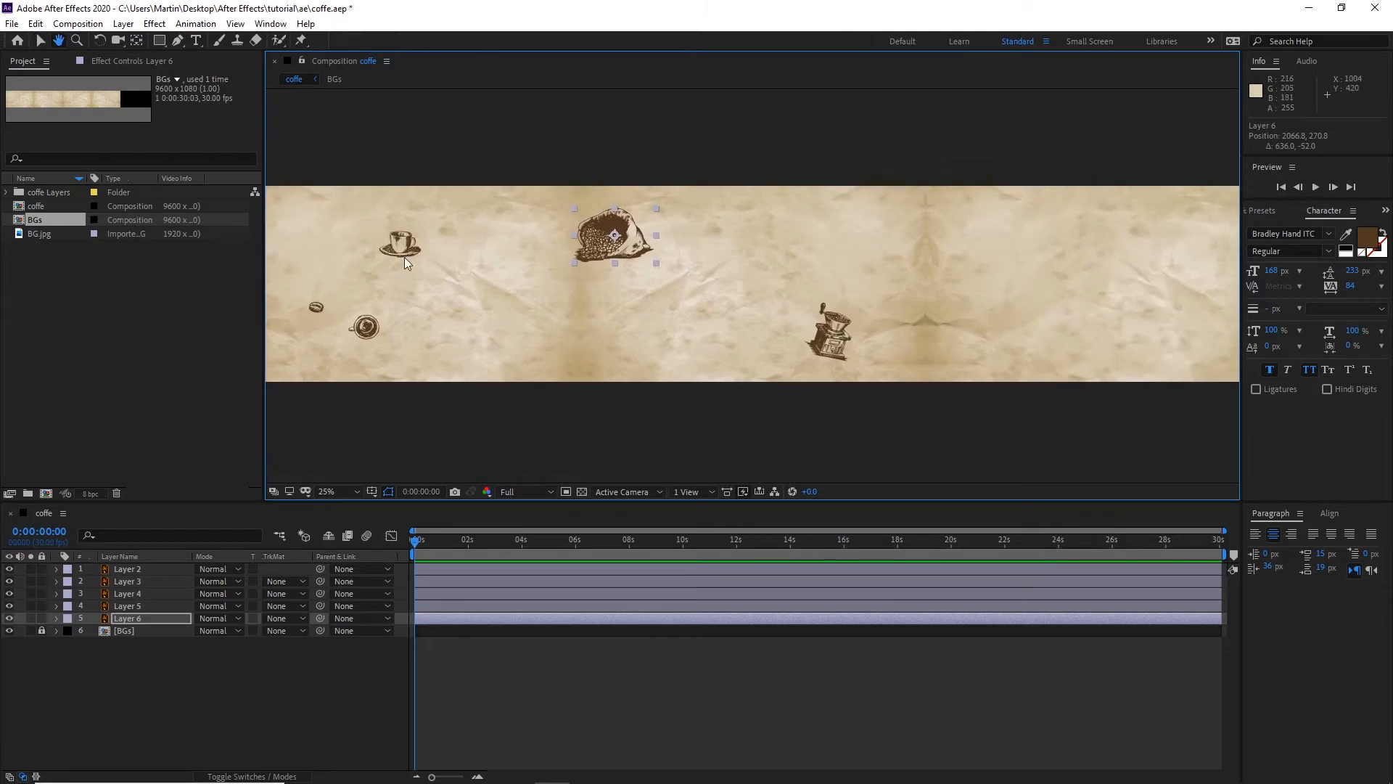
pyautogui.click(405, 245)
pyautogui.moveTo(408, 242); pyautogui.dragTo(1108, 239)
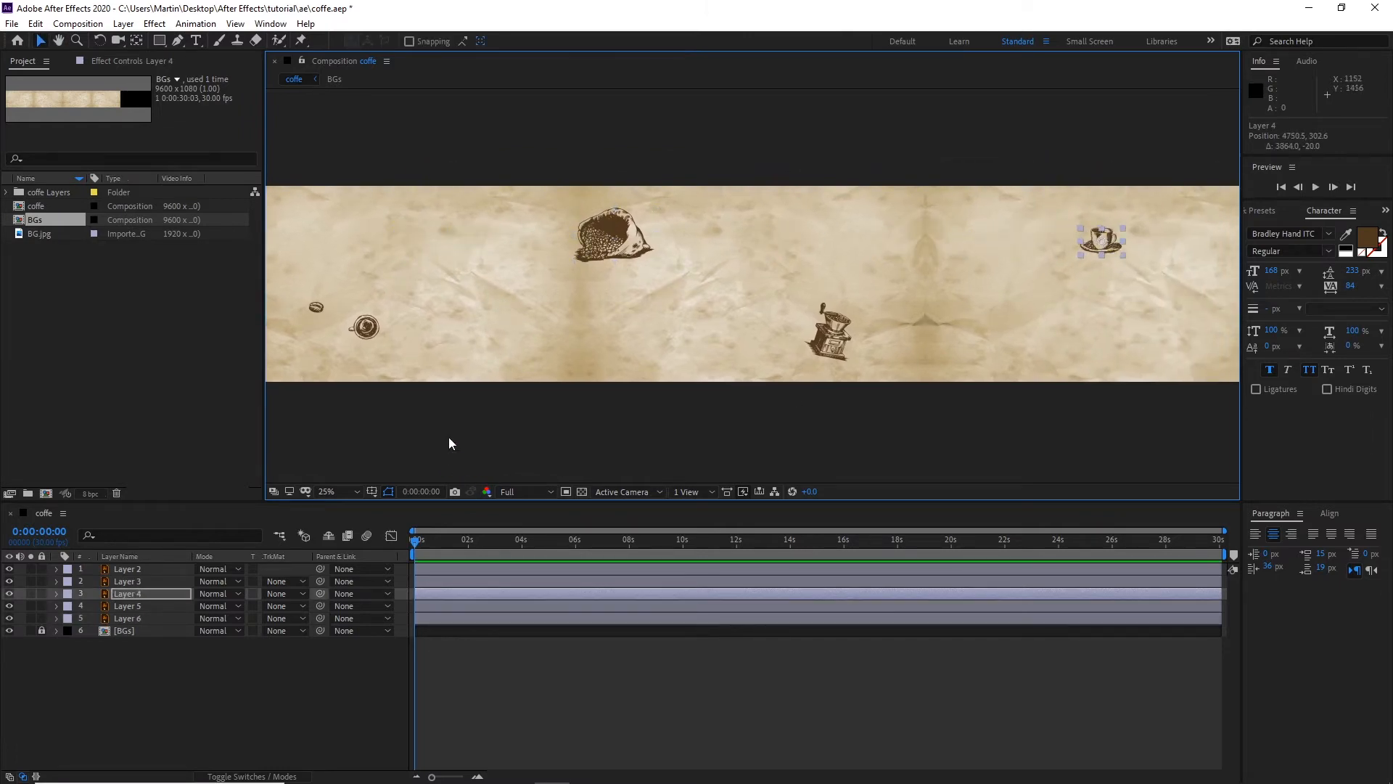
# Step: With no layer selected, activate the Type tool and choose the Bradley Hand ITC font for the title
pyautogui.moveTo(451, 438); pyautogui.dragTo(629, 408)
pyautogui.scroll(2, 596, 367)
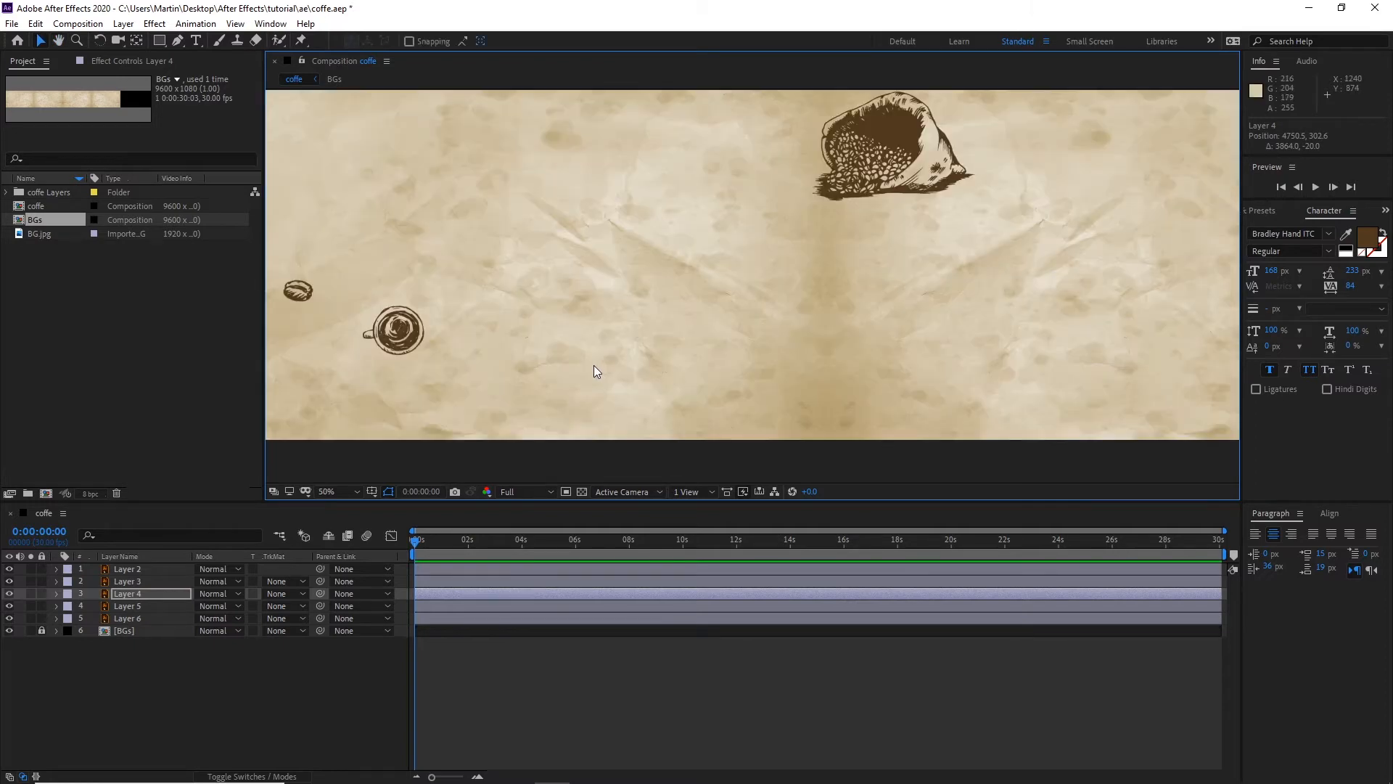
pyautogui.moveTo(546, 348); pyautogui.dragTo(739, 346)
pyautogui.moveTo(590, 349); pyautogui.dragTo(650, 356)
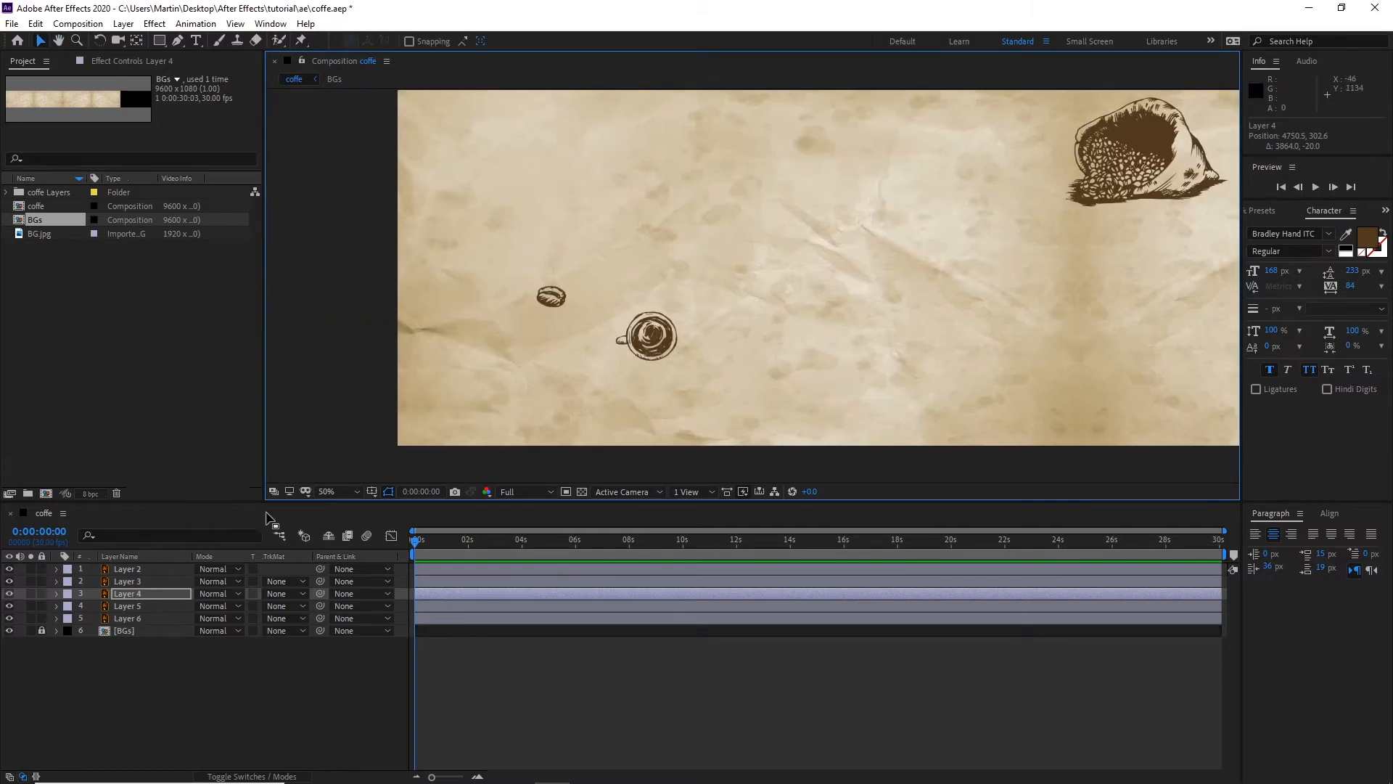
pyautogui.click(157, 665)
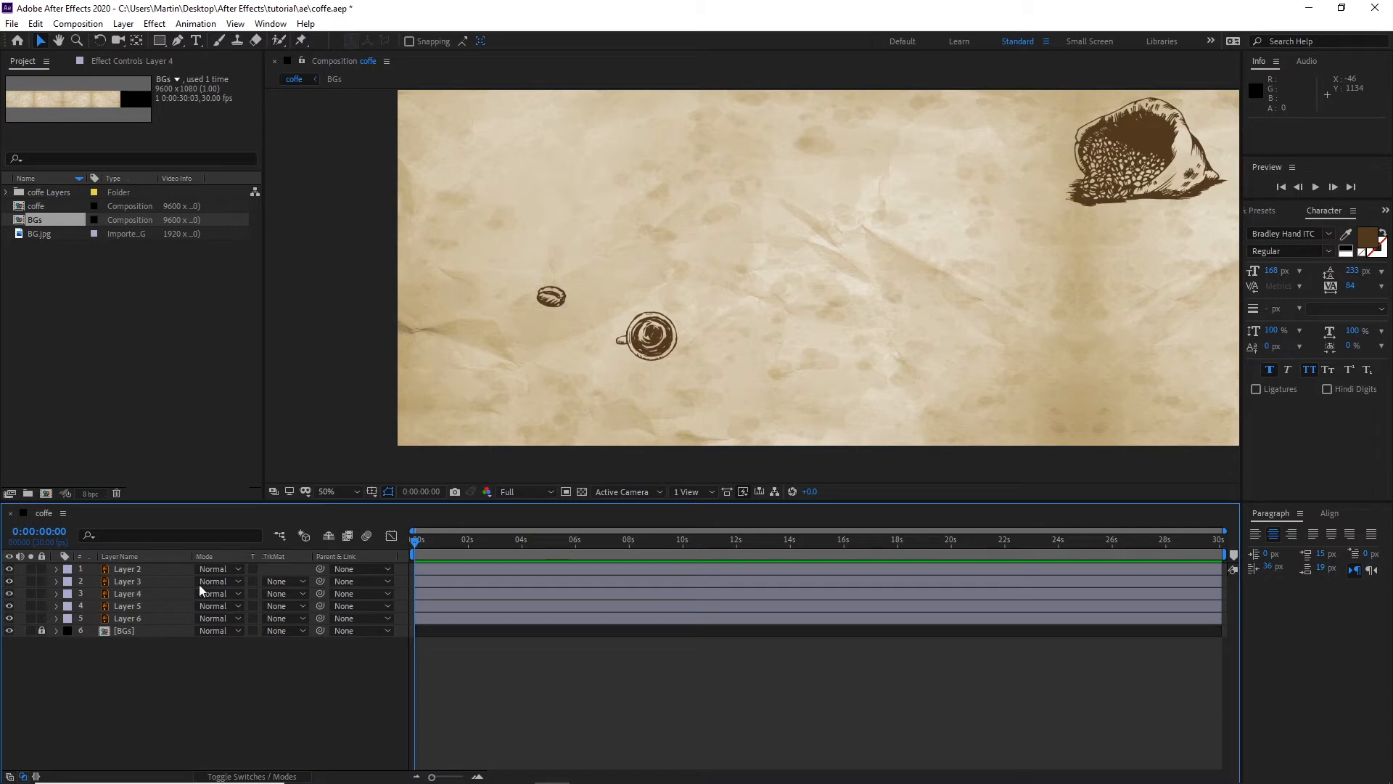
pyautogui.click(196, 41)
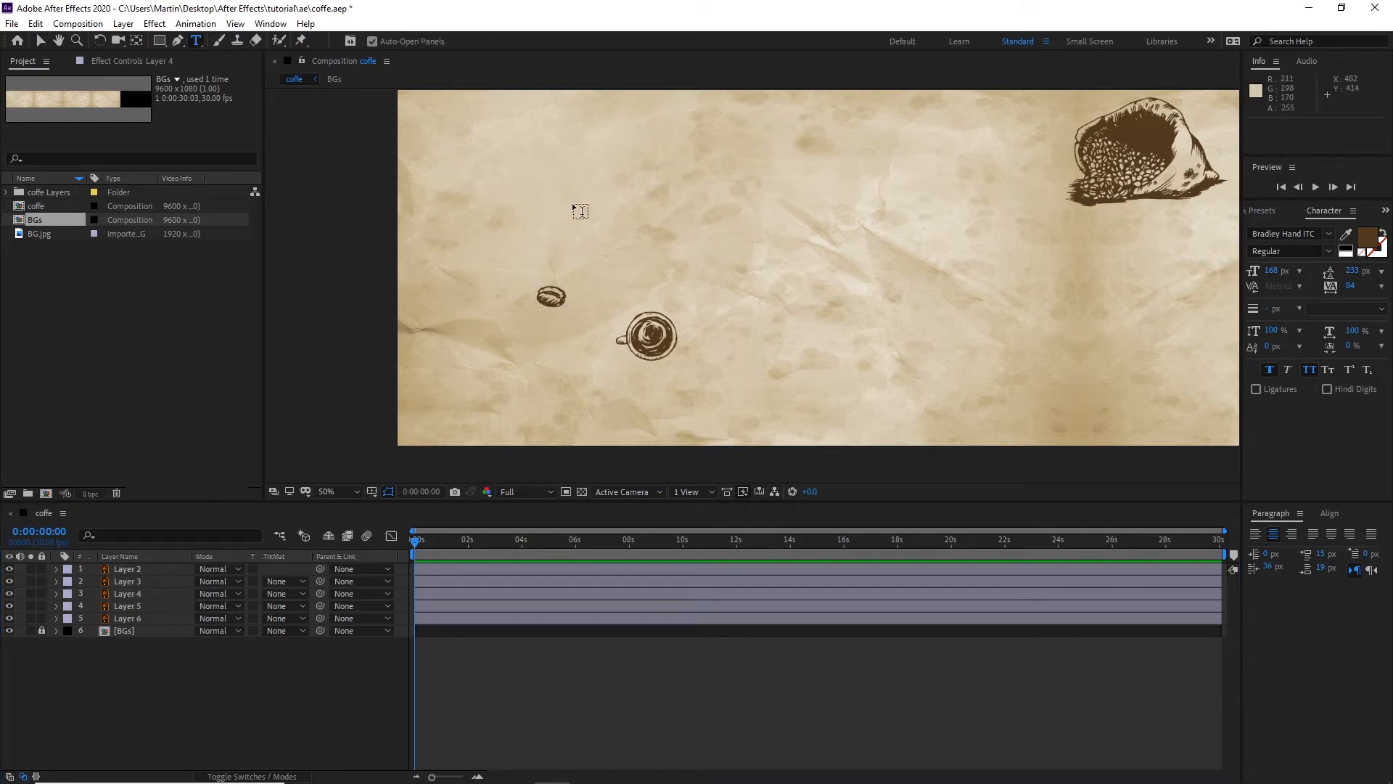
pyautogui.click(1330, 237)
pyautogui.click(1331, 233)
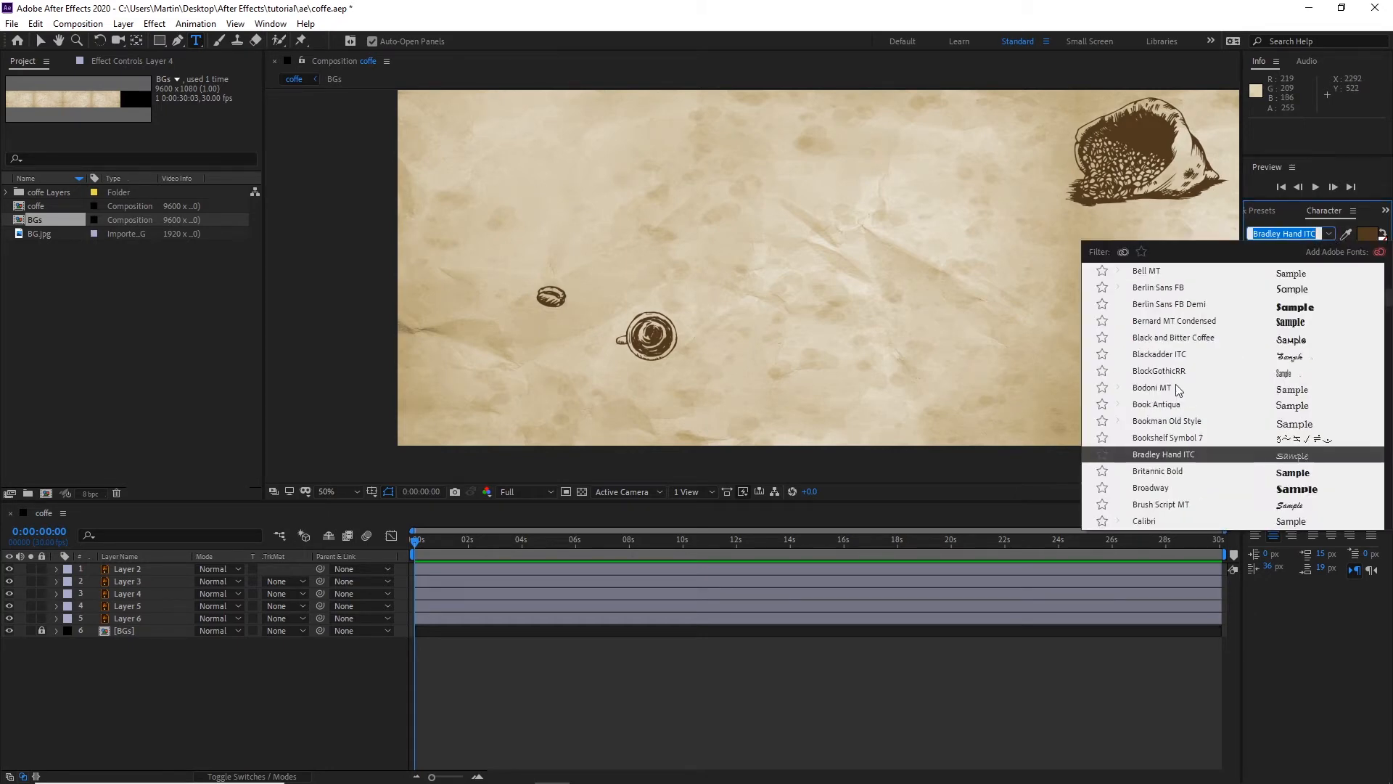
pyautogui.scroll(10, 1208, 362)
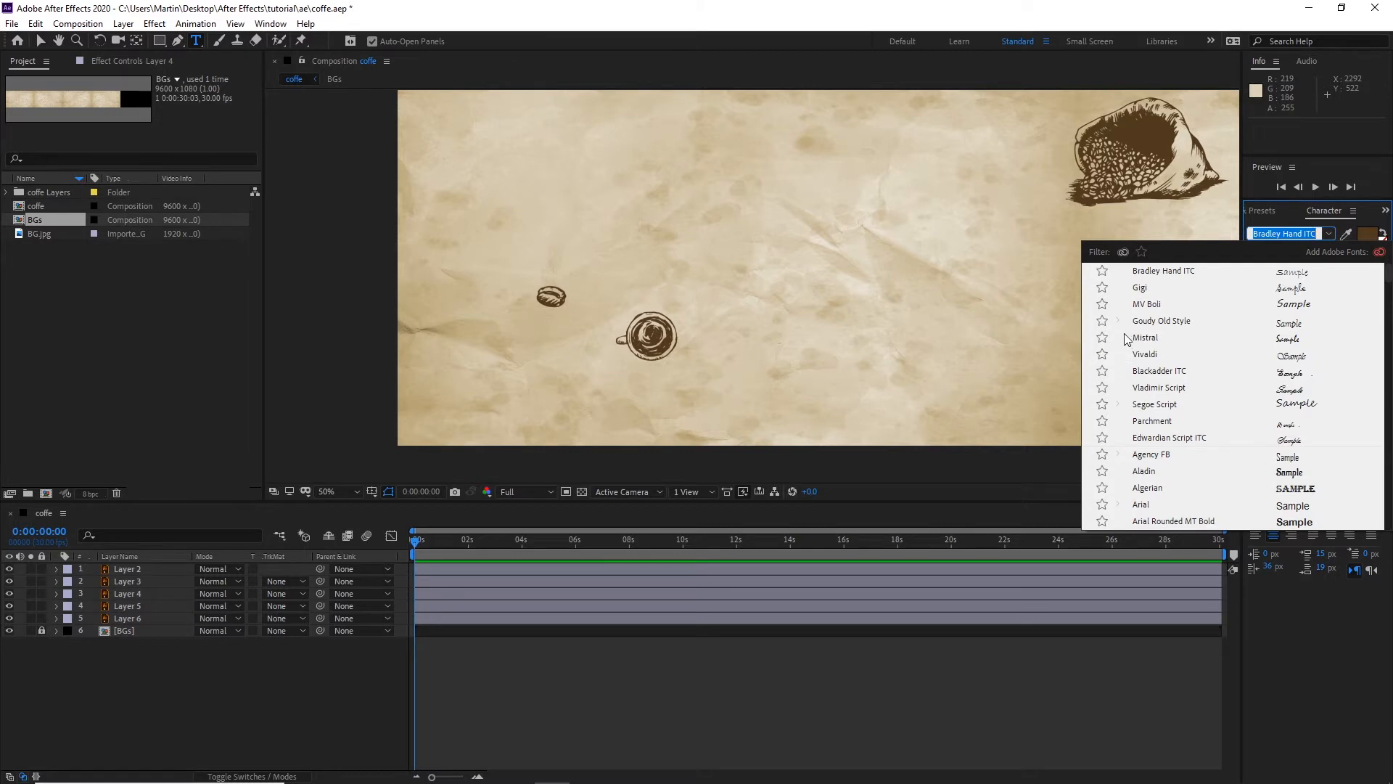
pyautogui.click(1174, 276)
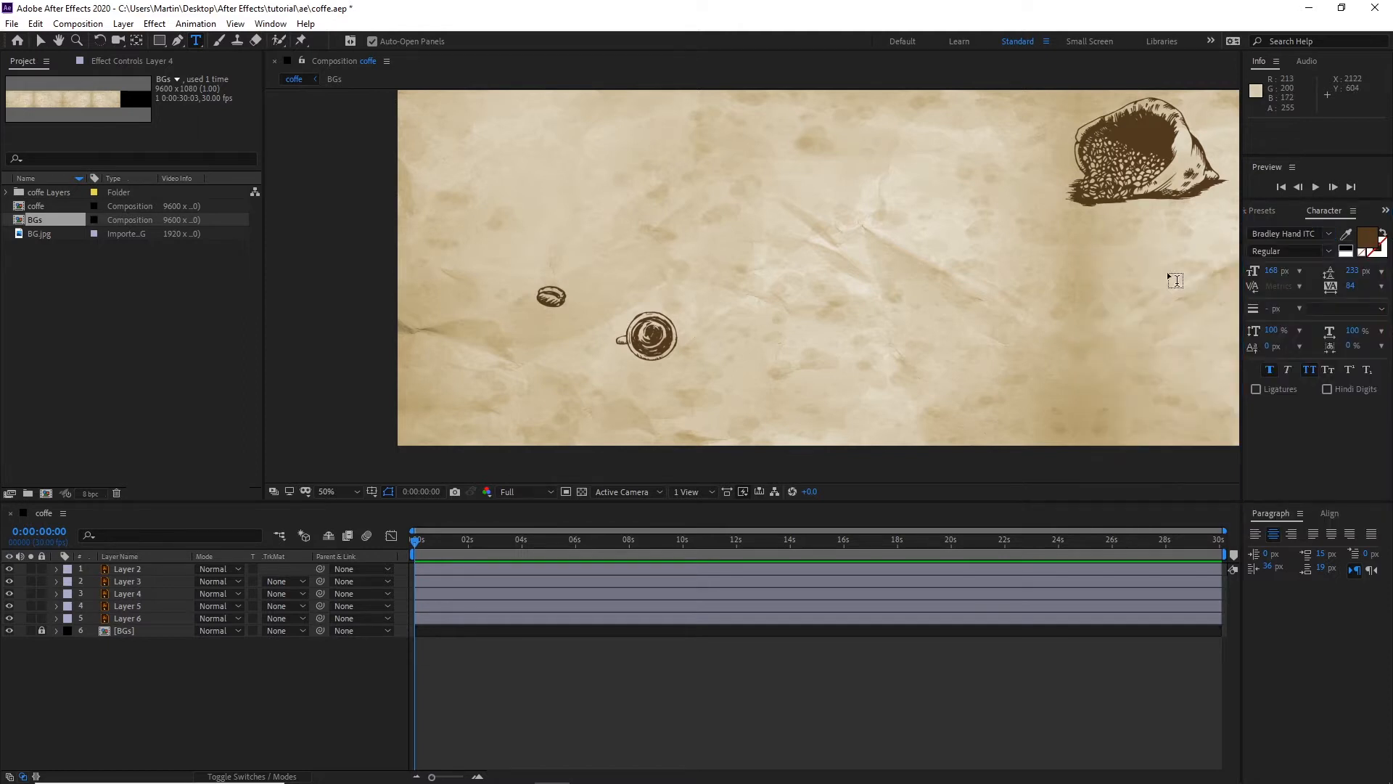
# Step: Add a text layer near the start of the background reading "welcome to coffe journey", with a line break before "coffe"
pyautogui.click(485, 168)
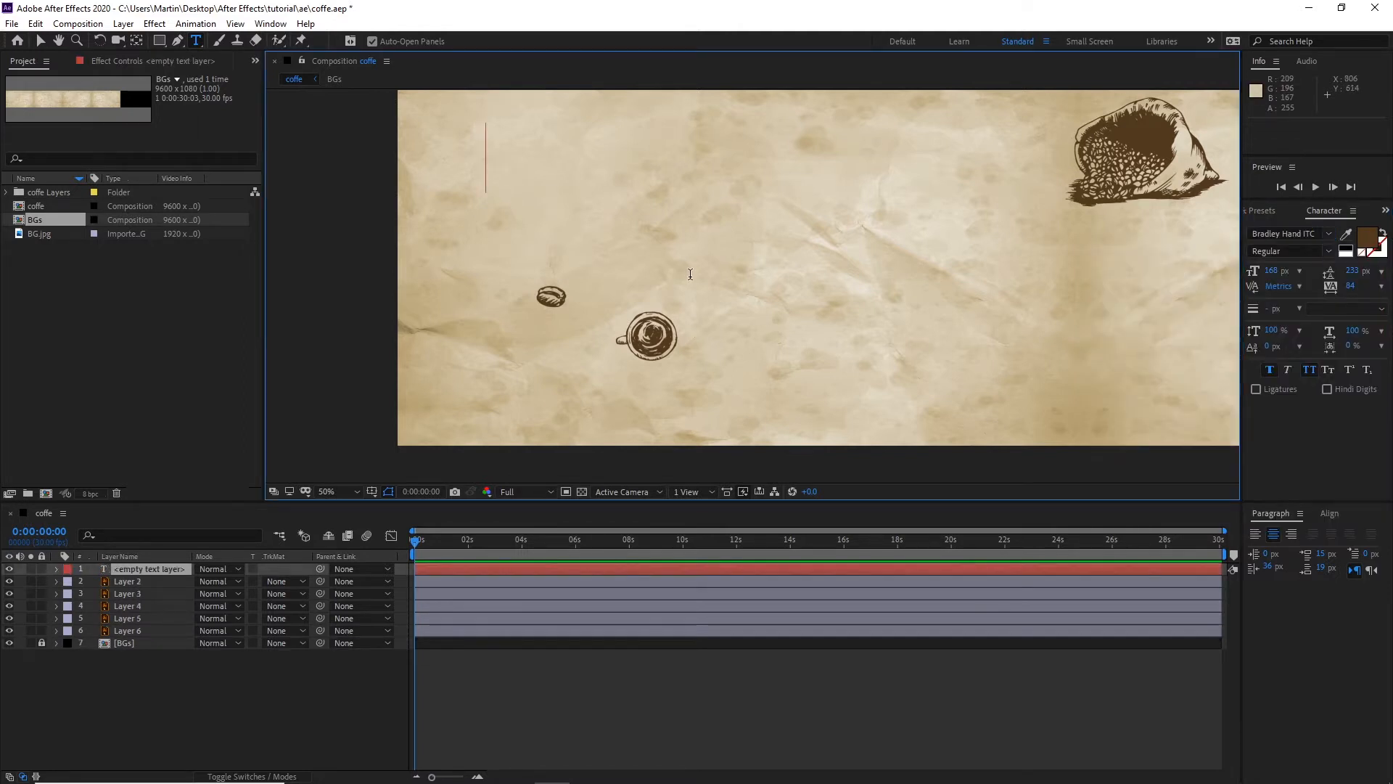
pyautogui.write('welcome')
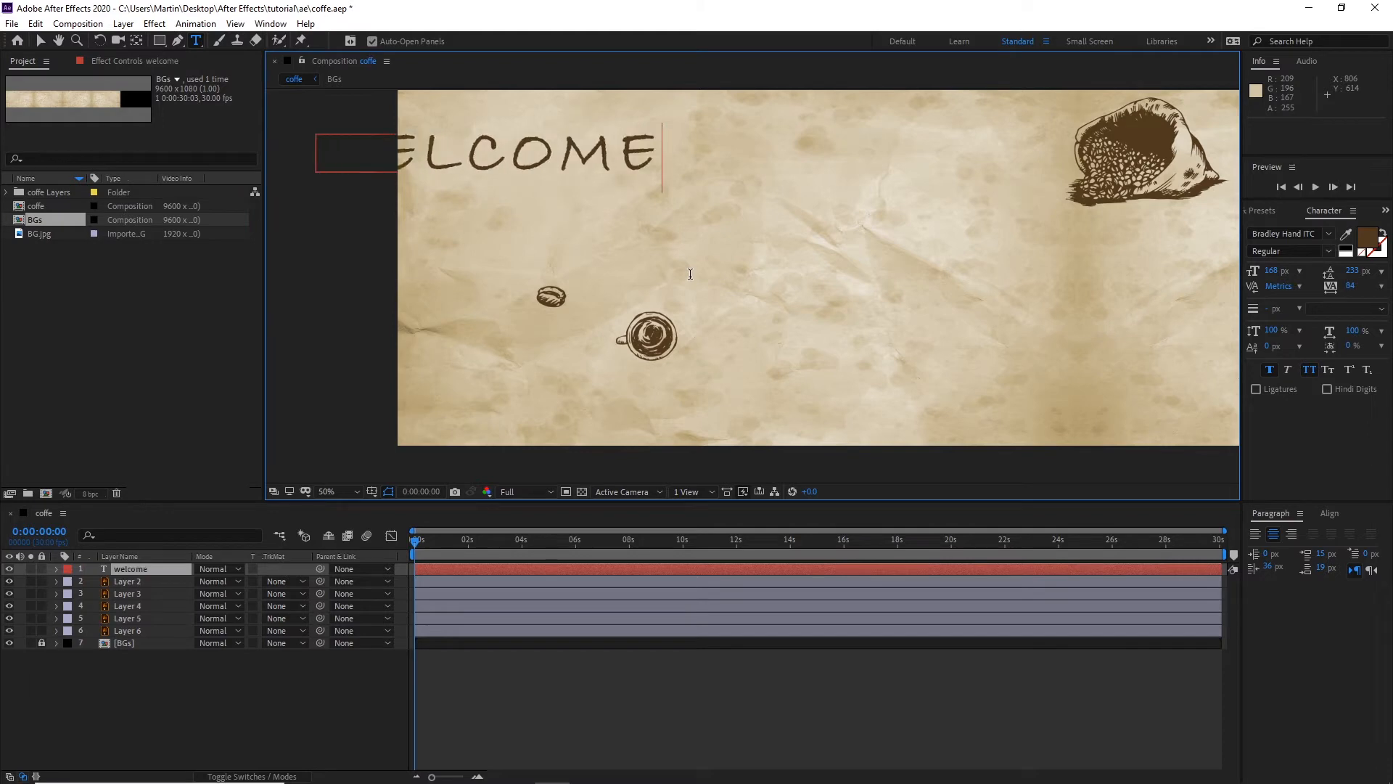
pyautogui.write(' to c')
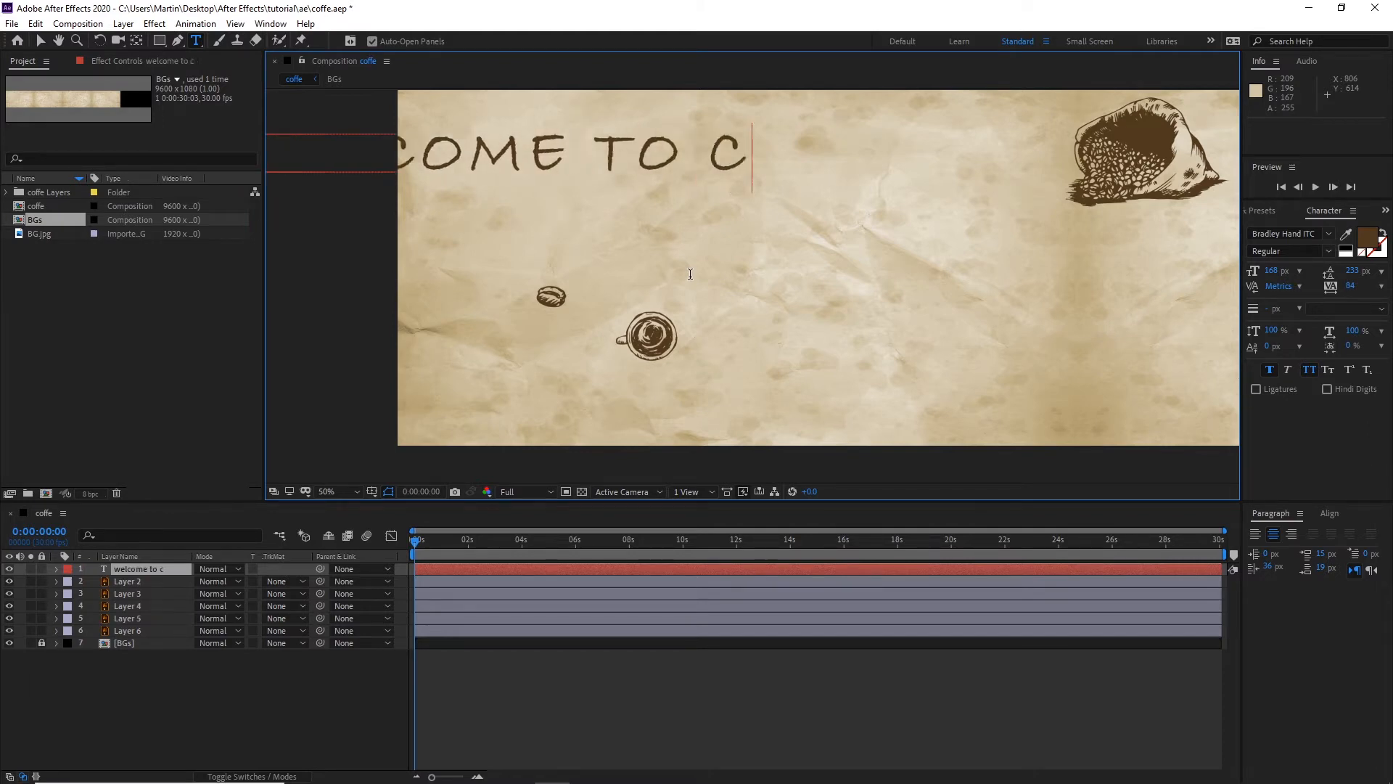
pyautogui.write('offe j')
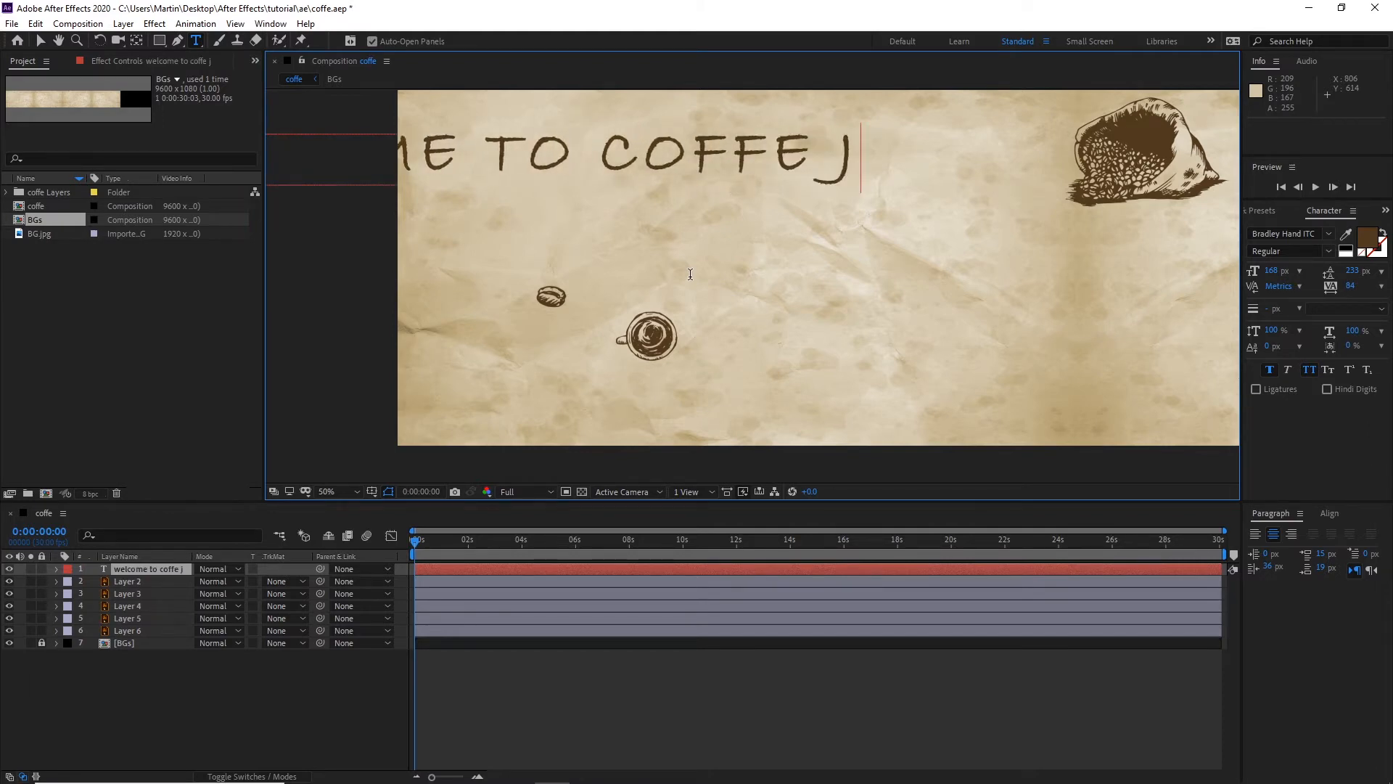
pyautogui.write('ourbey')
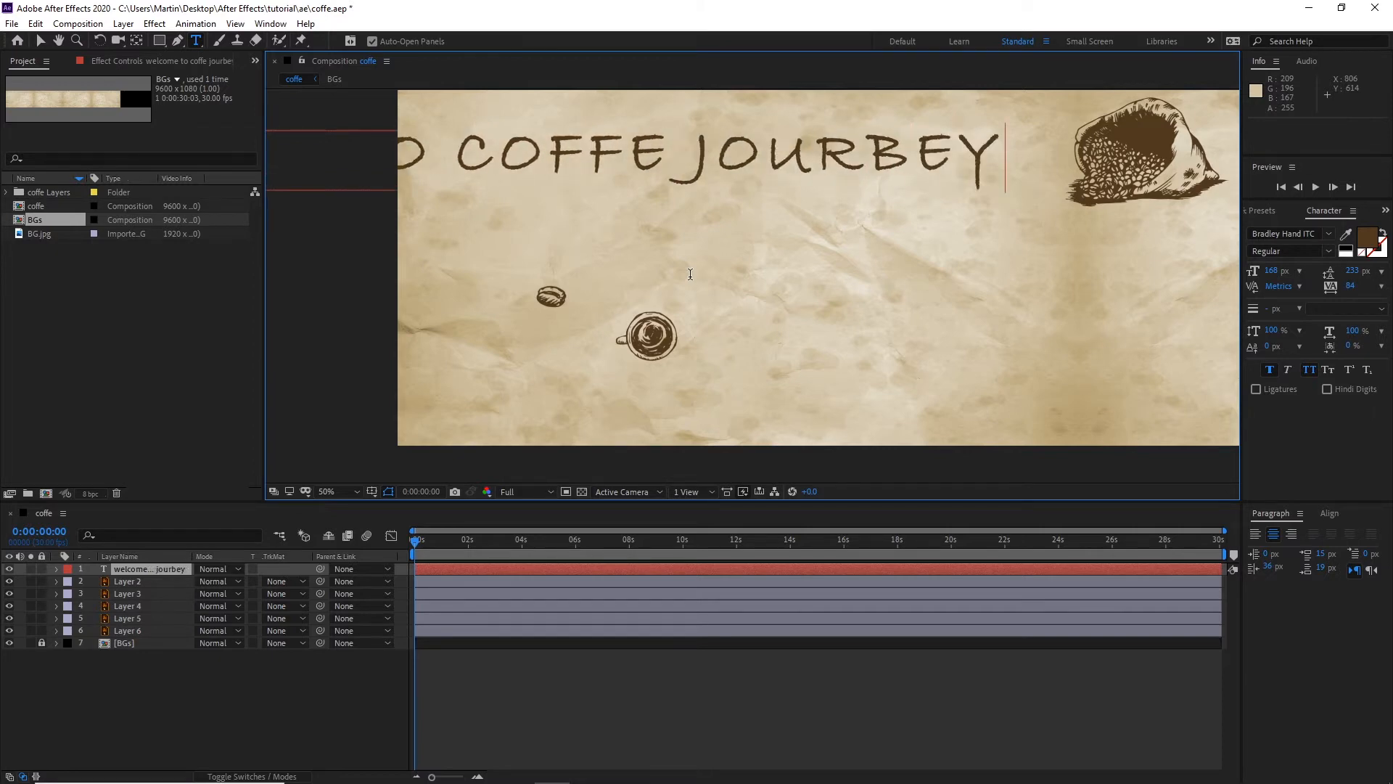
pyautogui.click(899, 145)
pyautogui.press('BackSpace')
pyautogui.write('n')
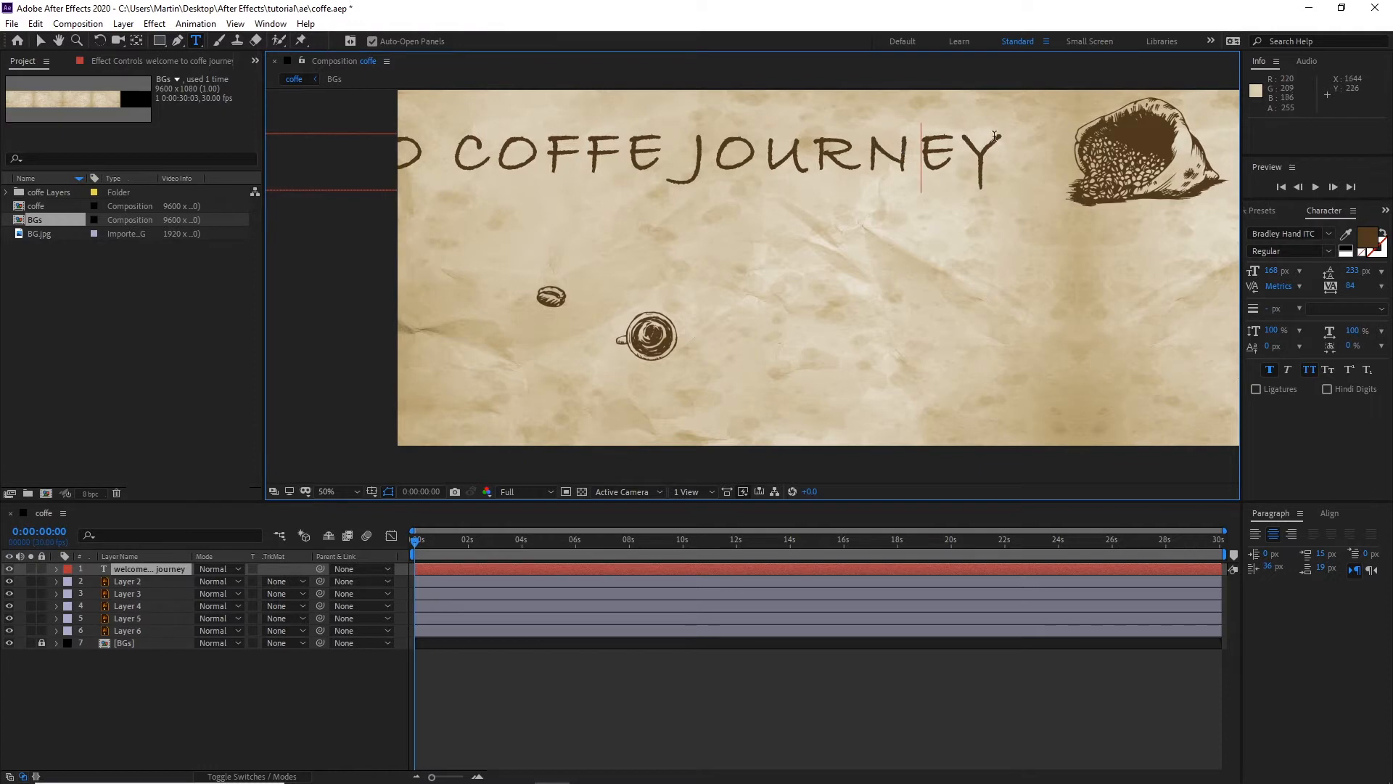
pyautogui.click(456, 158)
pyautogui.press('Return')
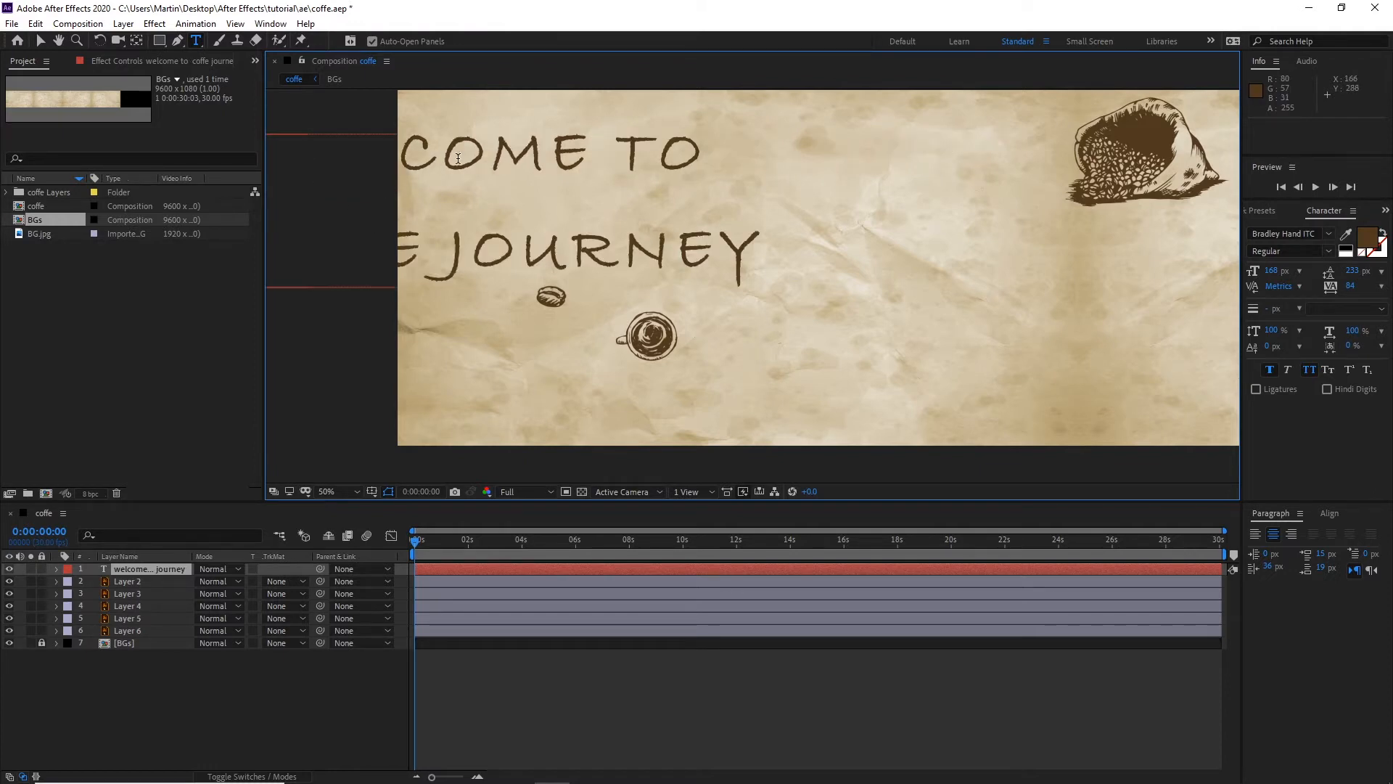
# Step: Move the title to about X 912, Y 304, and set its font size to 133 px and leading to 173 px
pyautogui.click(40, 40)
pyautogui.moveTo(516, 129); pyautogui.dragTo(754, 124)
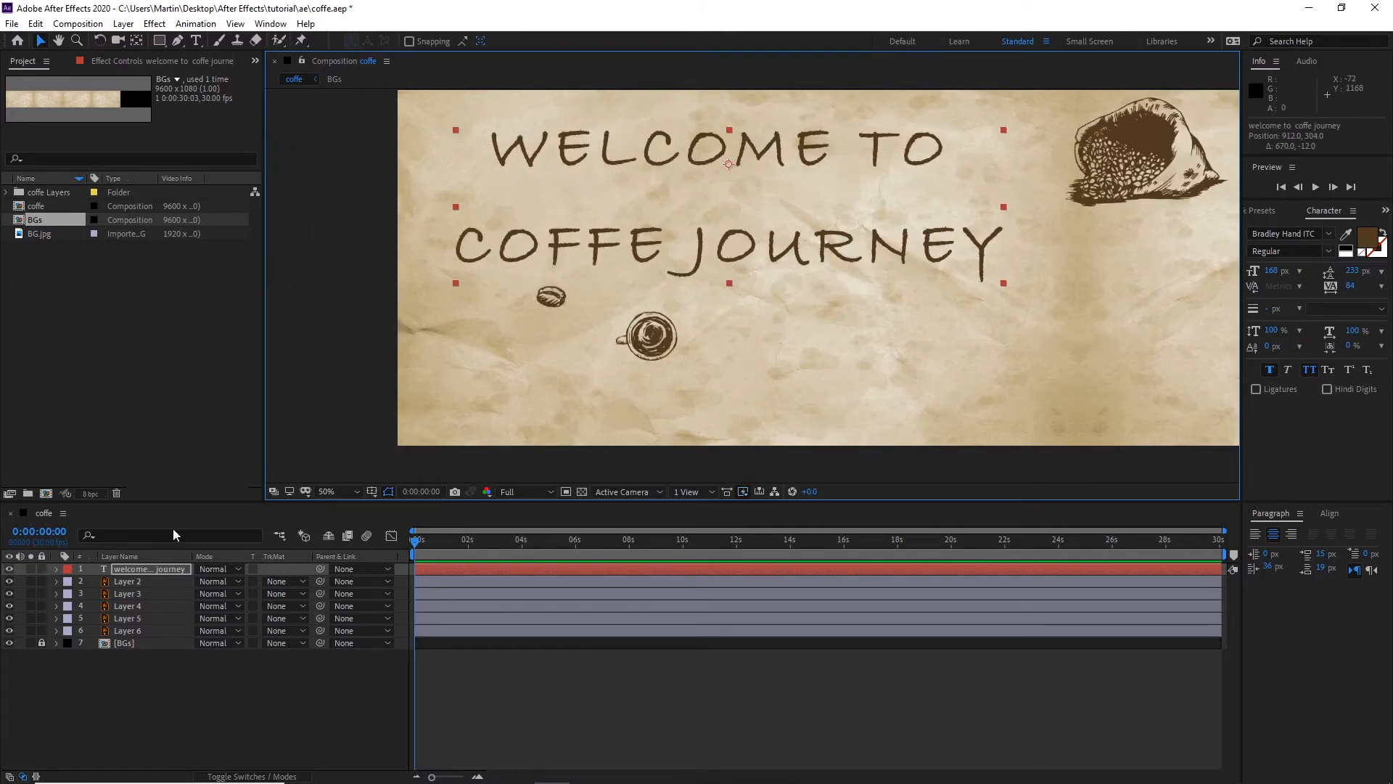
pyautogui.moveTo(1271, 271); pyautogui.dragTo(1249, 270)
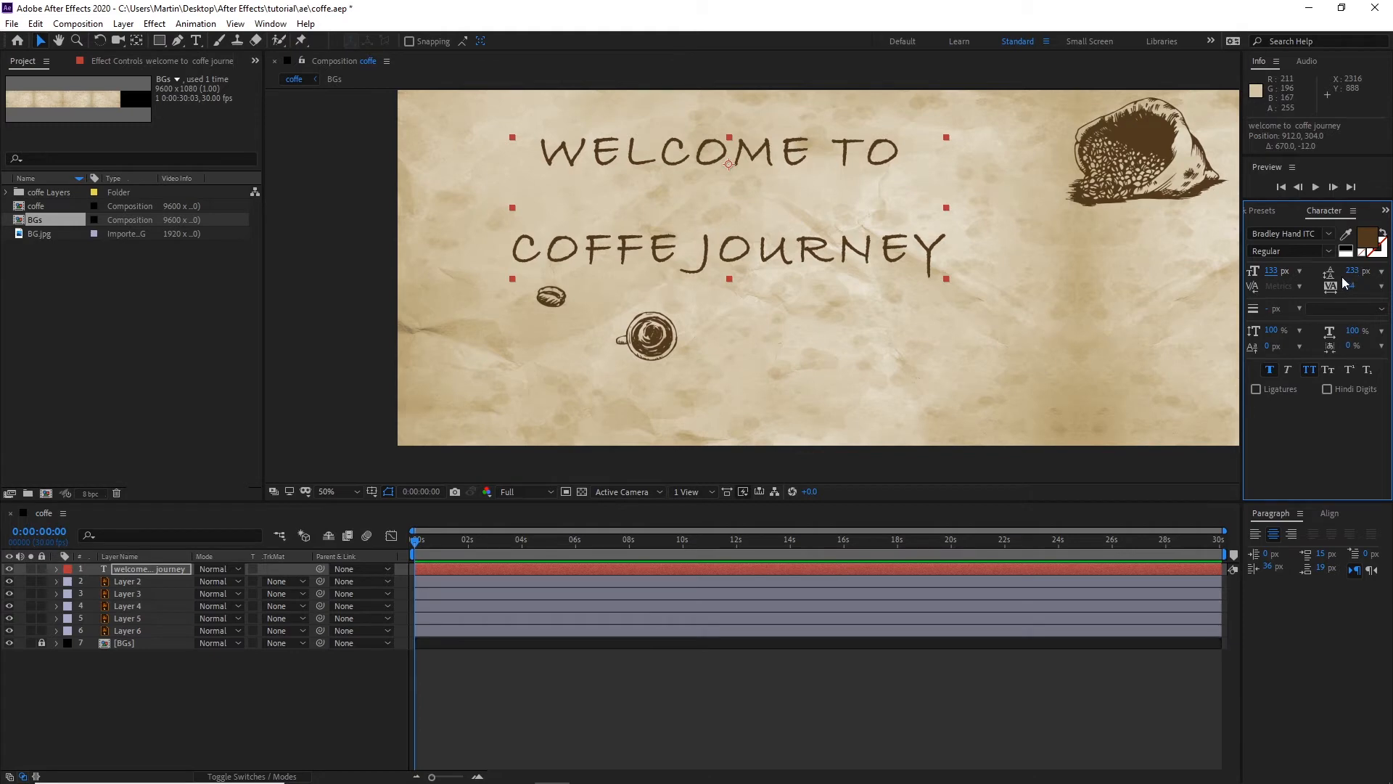
pyautogui.moveTo(1330, 277); pyautogui.dragTo(1317, 273)
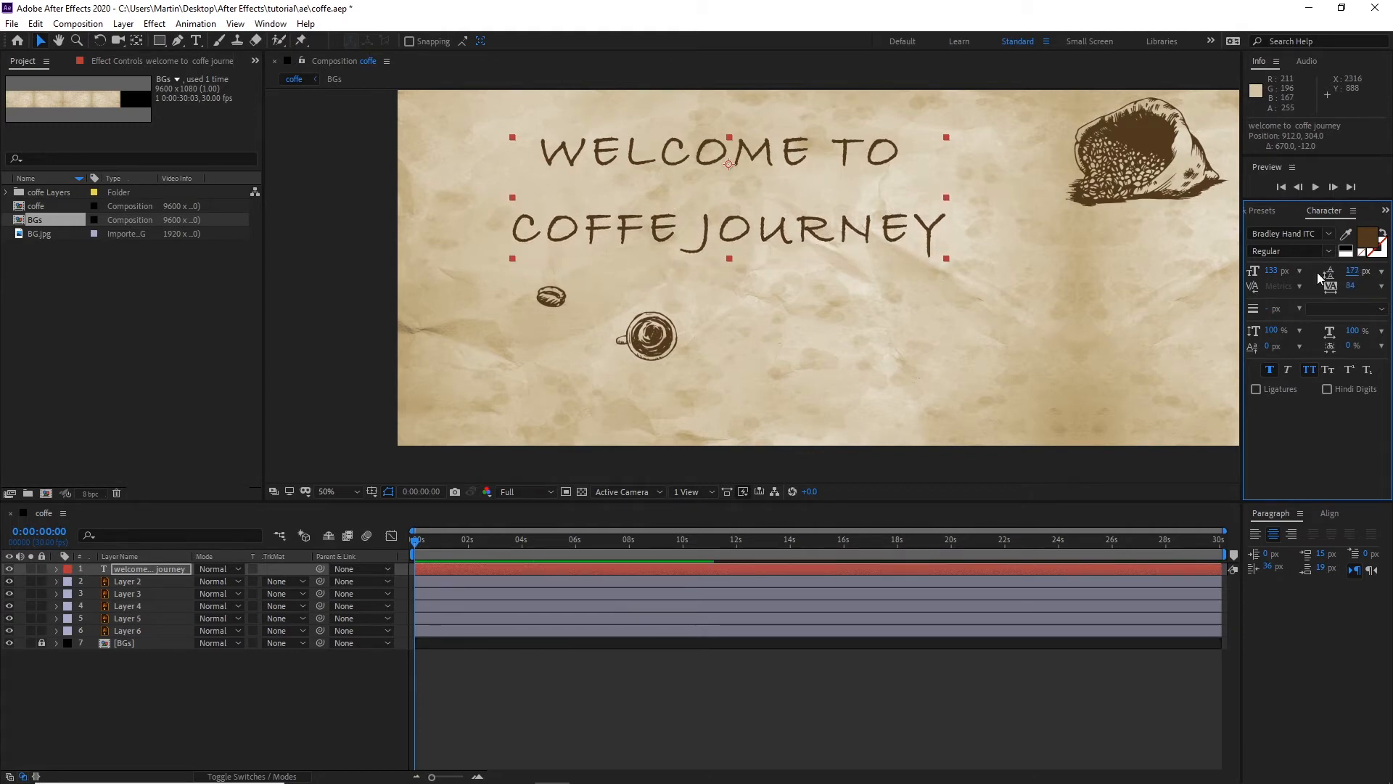
# Step: Undo the last line-spacing change and move the welcome title slightly up and towards the composition's left edge
pyautogui.hotkey('ctrl', 'z')
pyautogui.moveTo(739, 151); pyautogui.dragTo(673, 136)
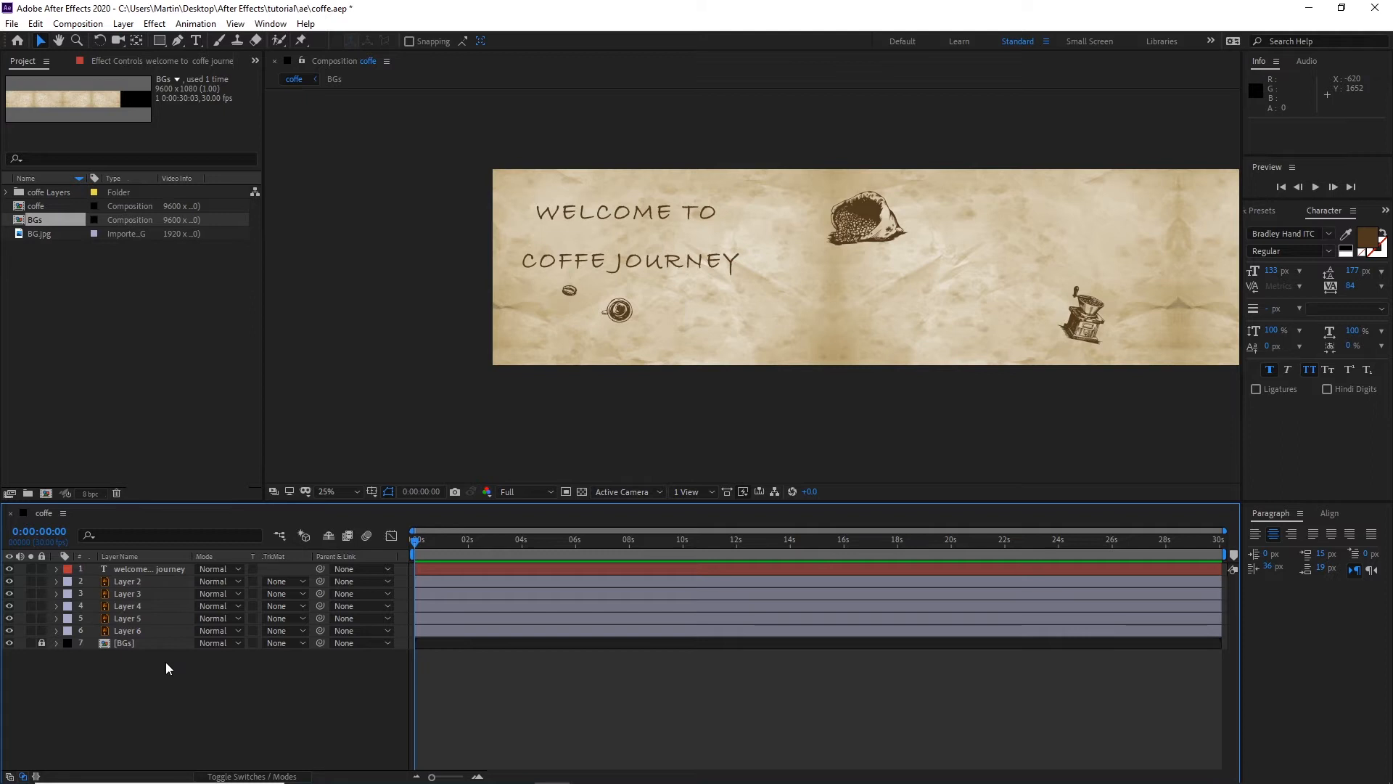
# Step: Add a new null object to the coffe composition
pyautogui.click(124, 25)
pyautogui.moveTo(205, 41)
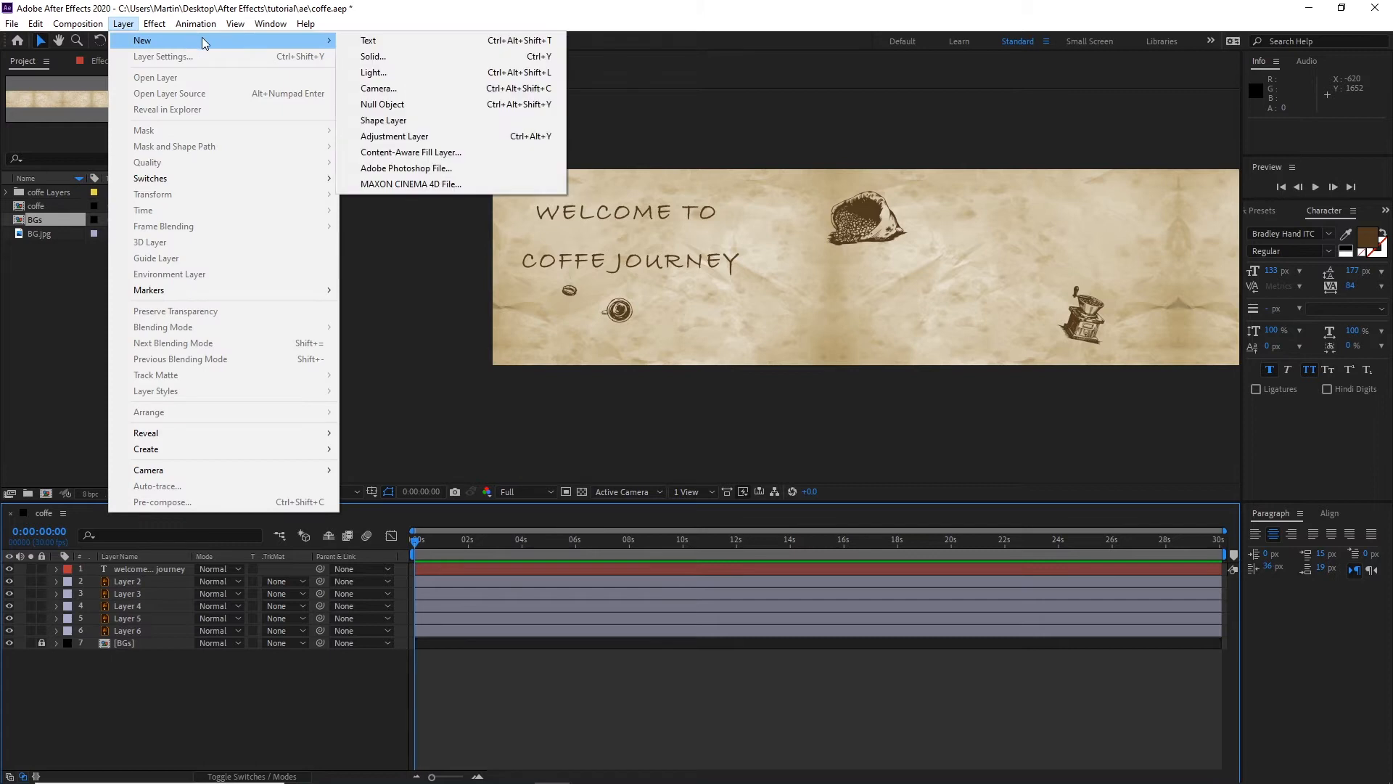
pyautogui.click(390, 105)
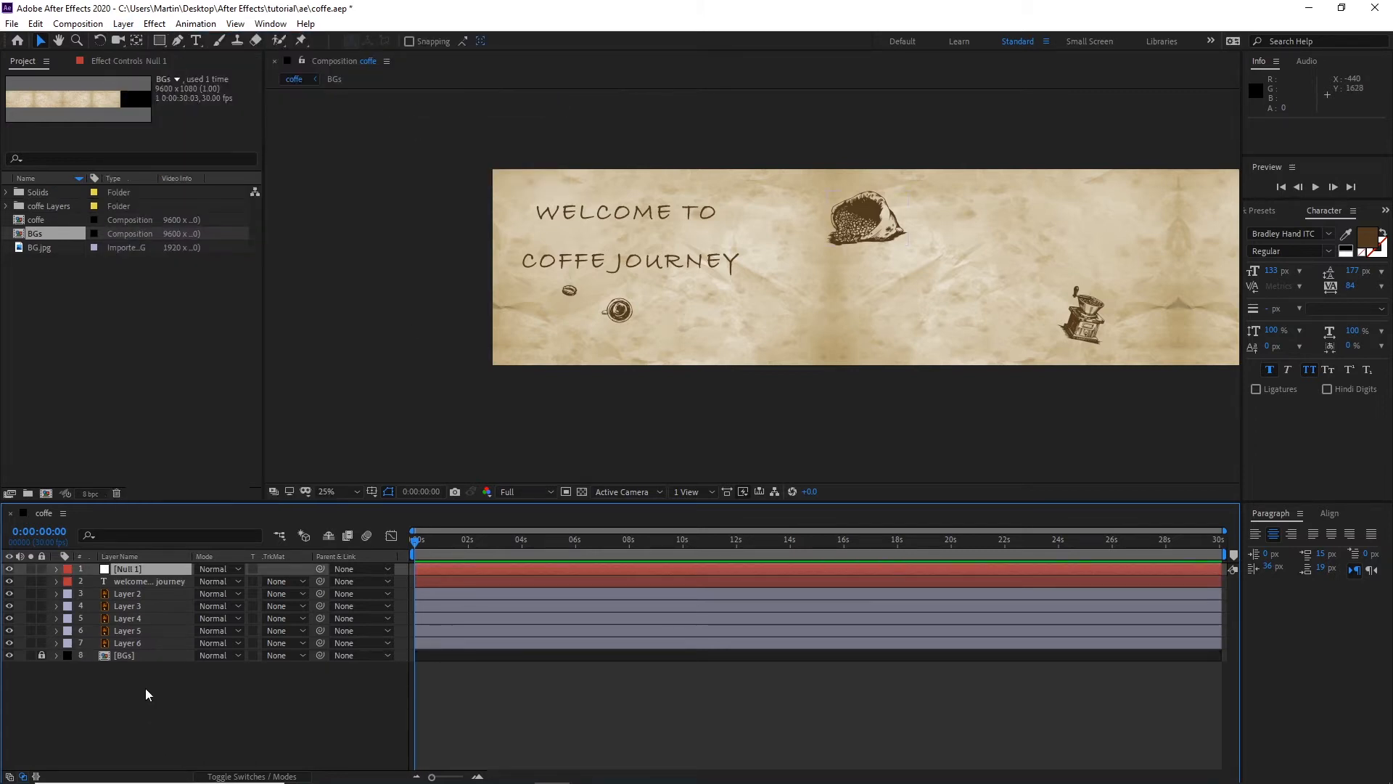
pyautogui.click(154, 706)
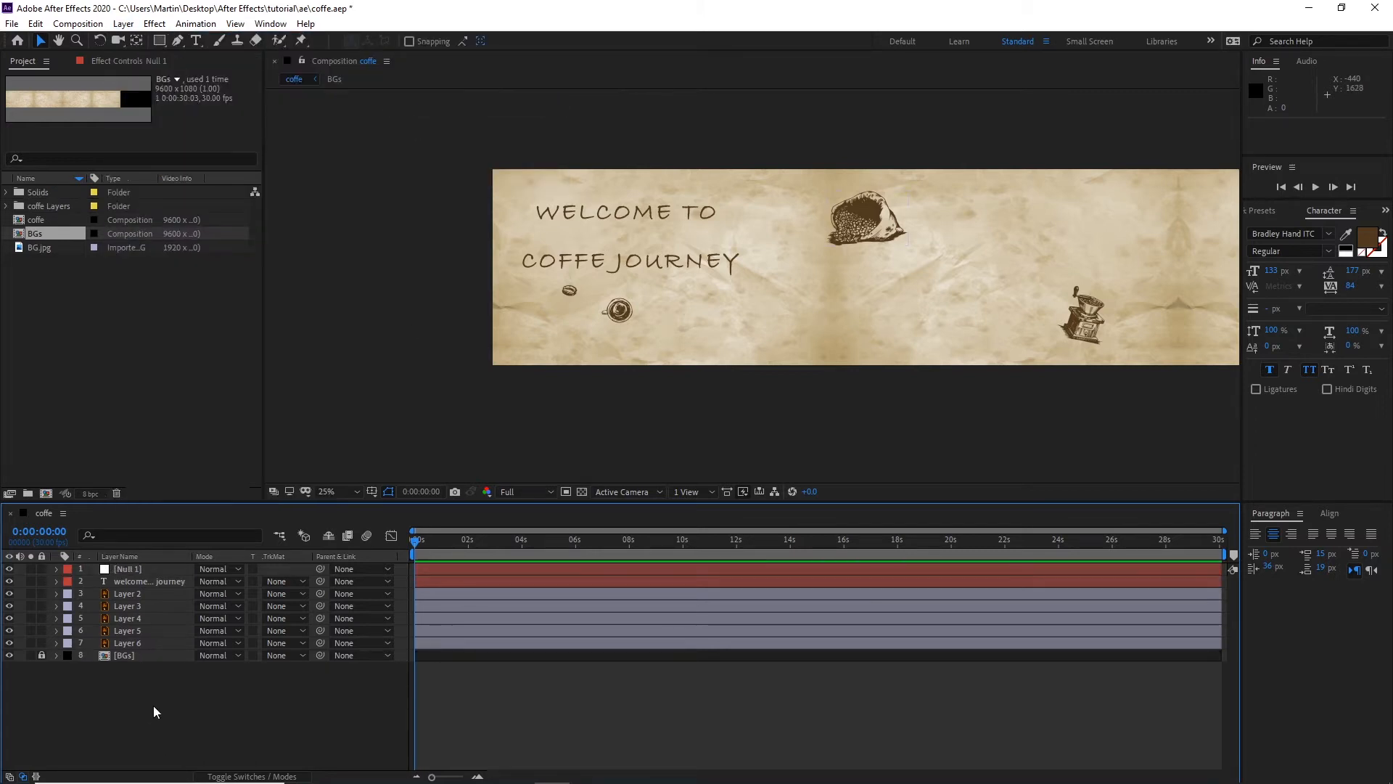
# Step: Unlock the BGs layer, parent it with the title and Layers 2 to 6 to Null 1, and lock BGs again
pyautogui.click(41, 655)
pyautogui.click(129, 658)
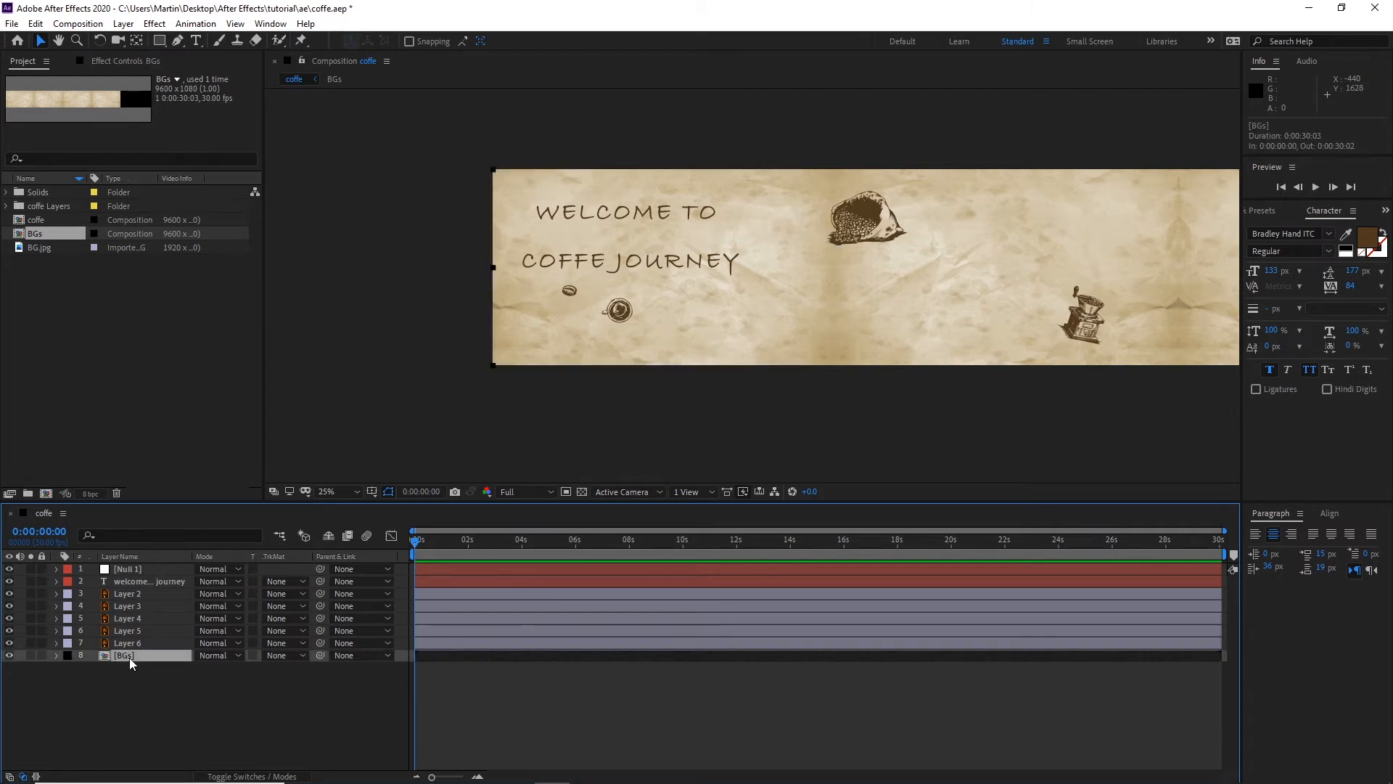
pyautogui.keyDown('shift'); pyautogui.click(138, 582); pyautogui.keyUp('shift')
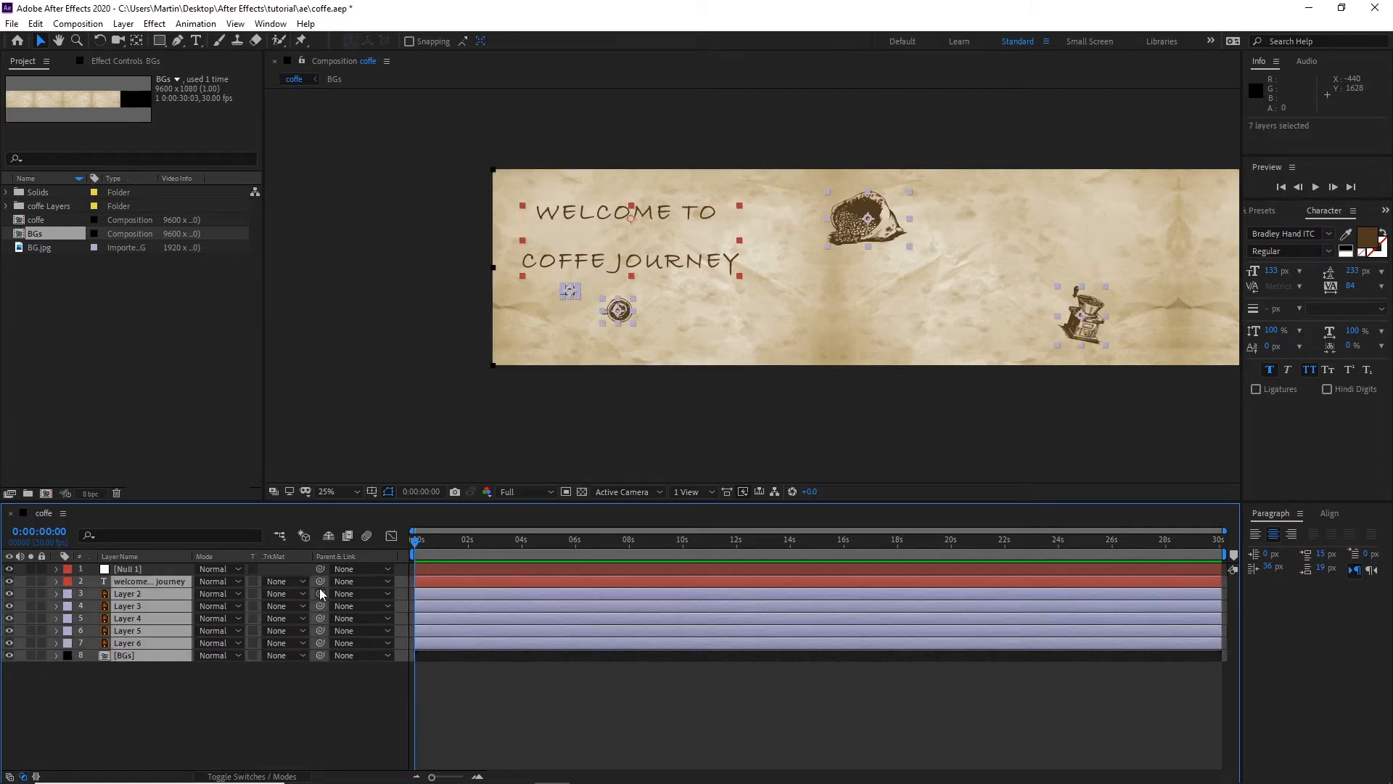
pyautogui.moveTo(321, 594); pyautogui.dragTo(144, 572)
pyautogui.click(122, 706)
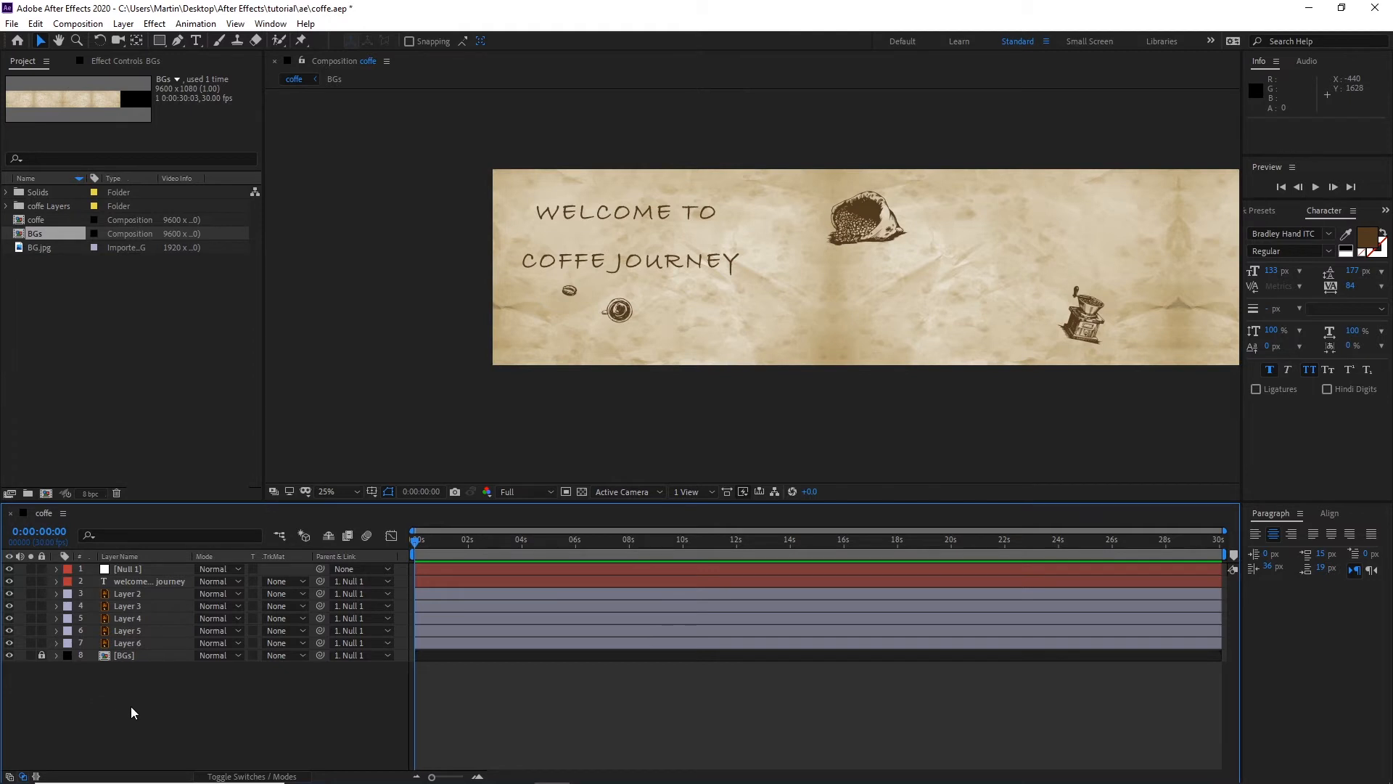
# Step: Set the coffe composition's width to 1920 px
pyautogui.click(145, 333)
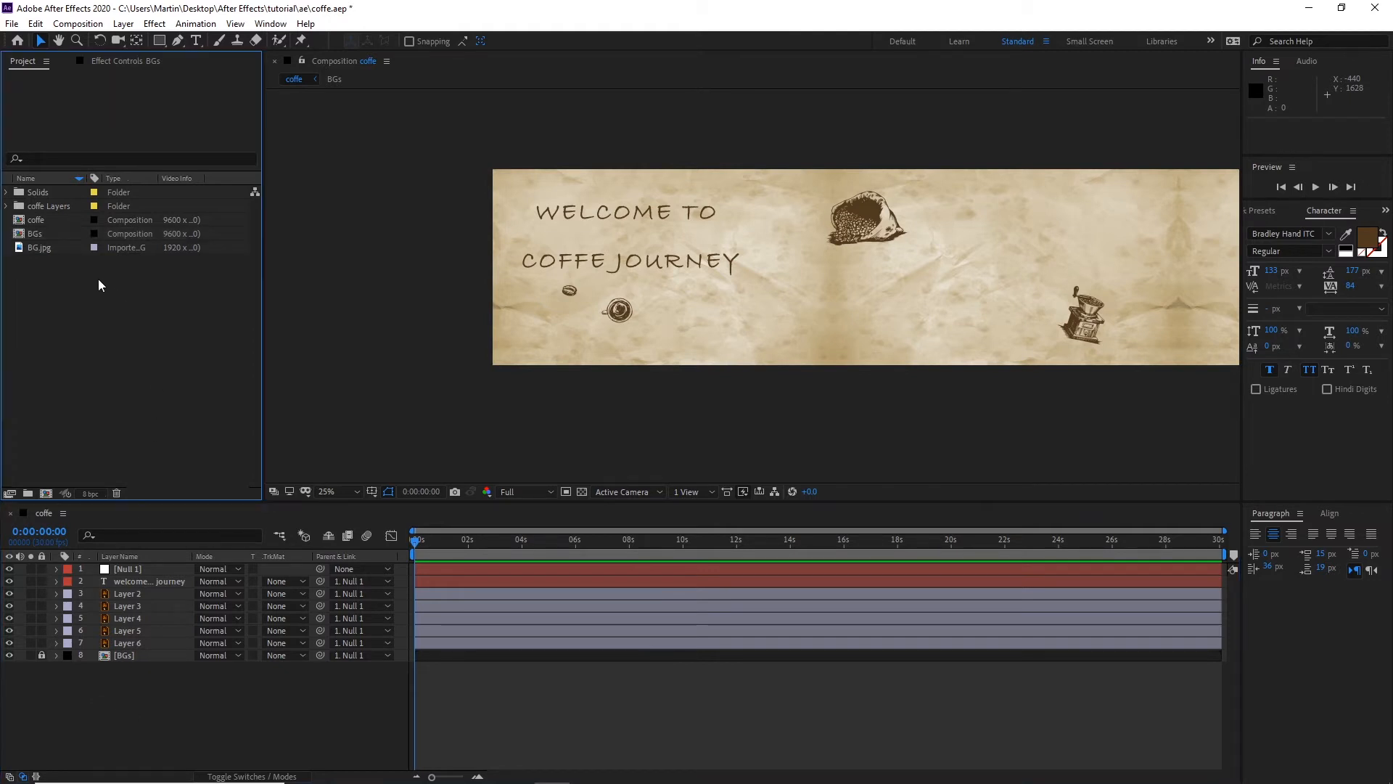
pyautogui.click(37, 221)
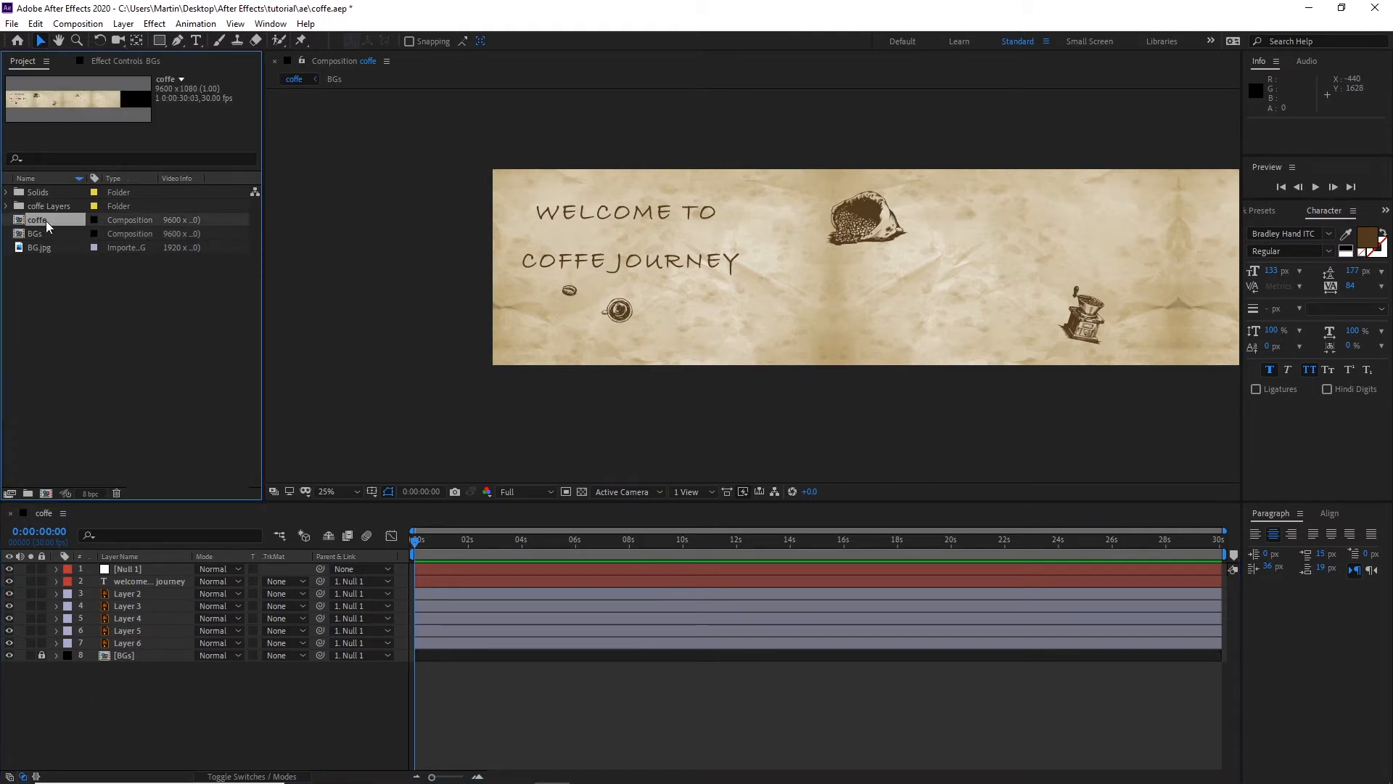
pyautogui.rightClick(45, 227)
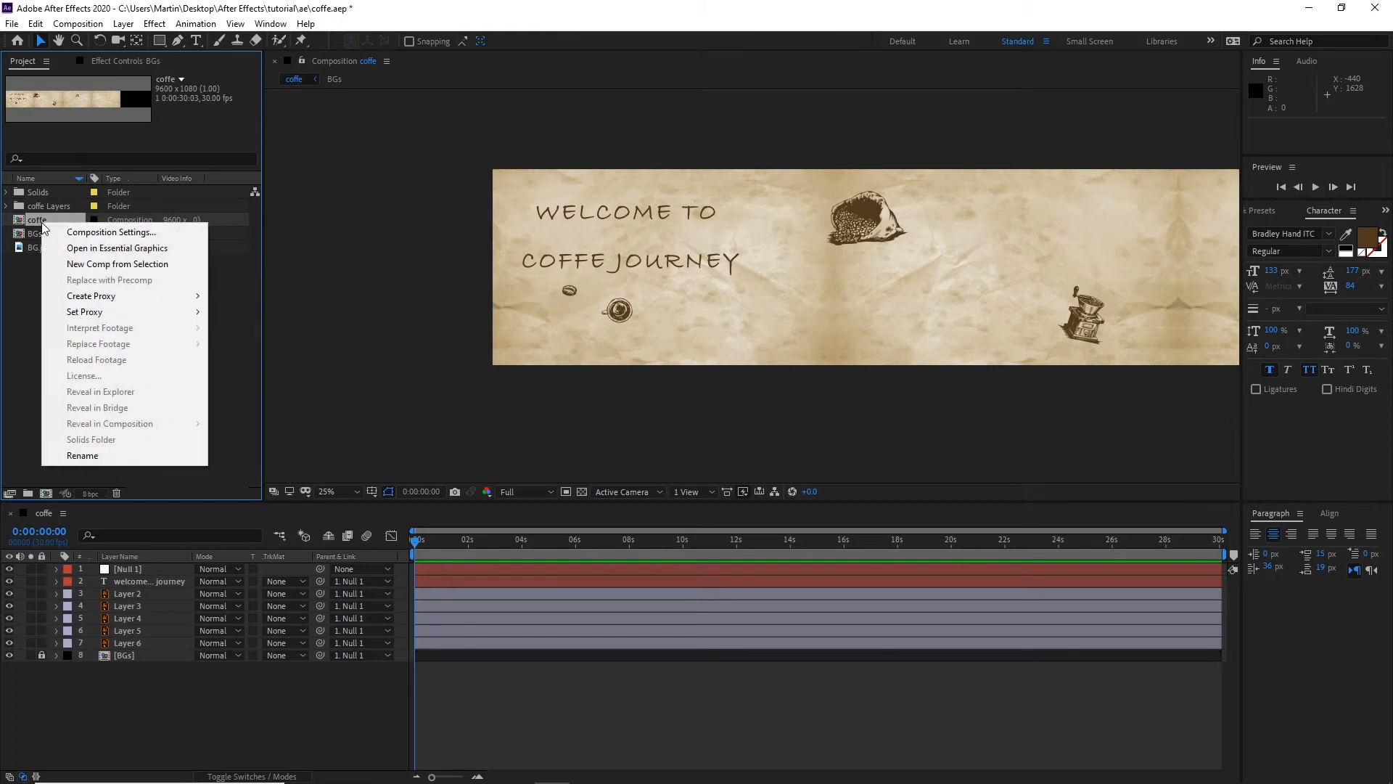
pyautogui.click(65, 232)
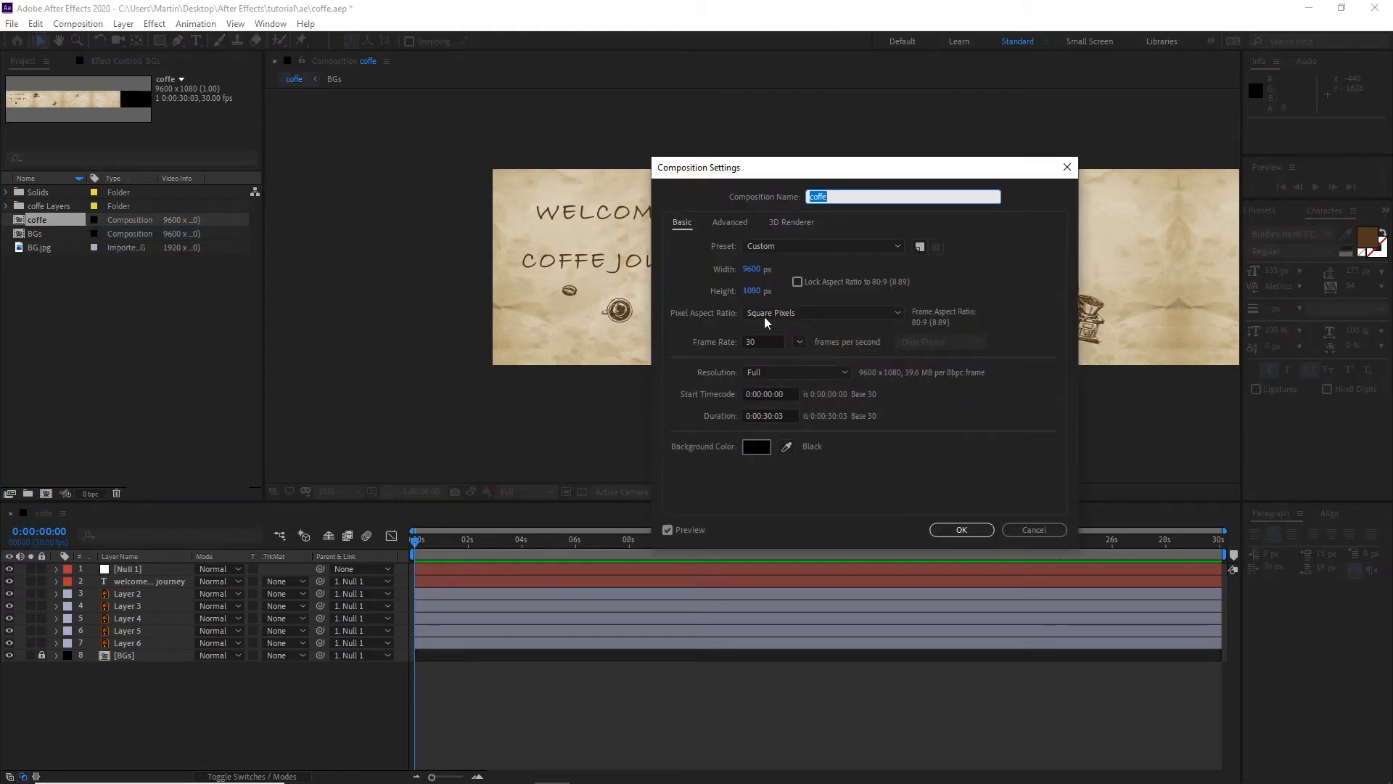
pyautogui.click(751, 270)
pyautogui.write('1')
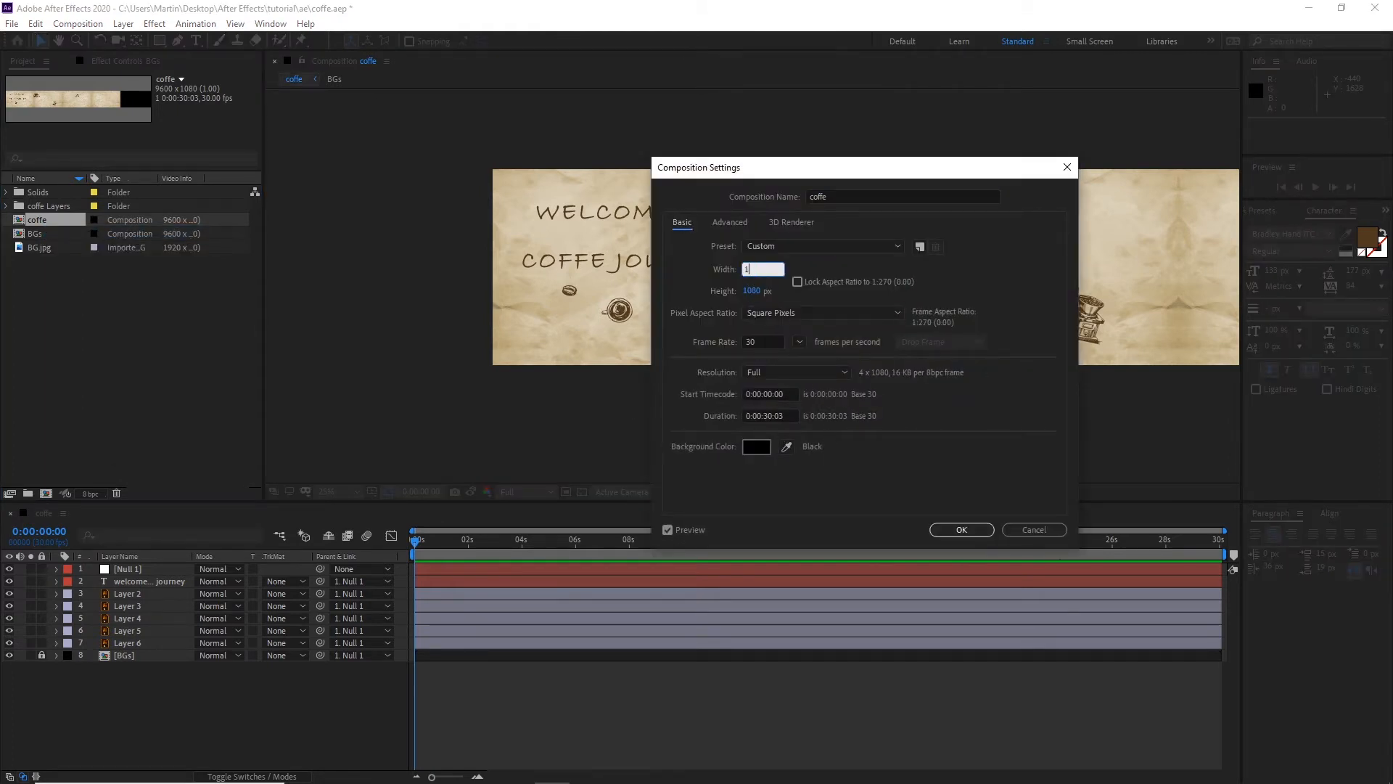
pyautogui.write('920')
pyautogui.click(957, 531)
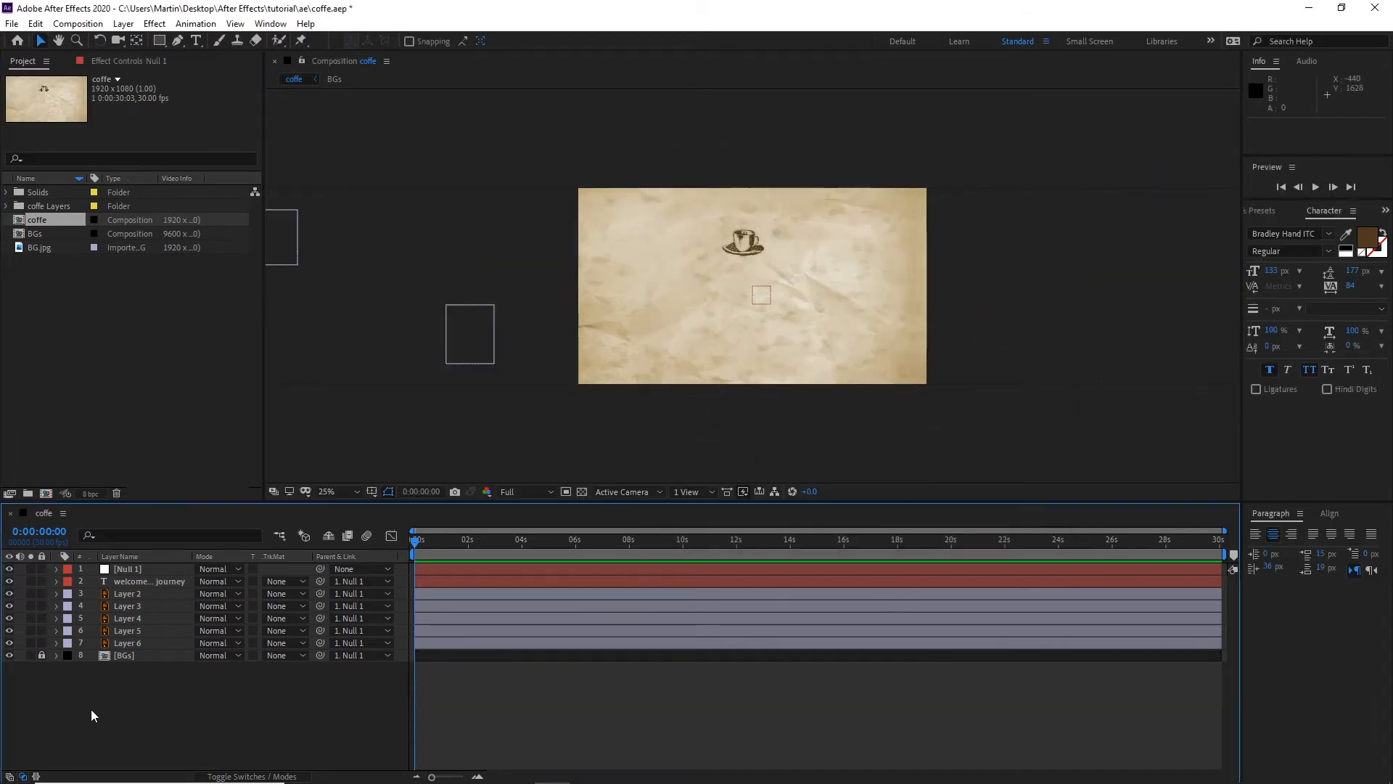
# Step: Reveal Null 1's Position and shift it horizontally to X 3726 to slide the parented scene
pyautogui.click(123, 571)
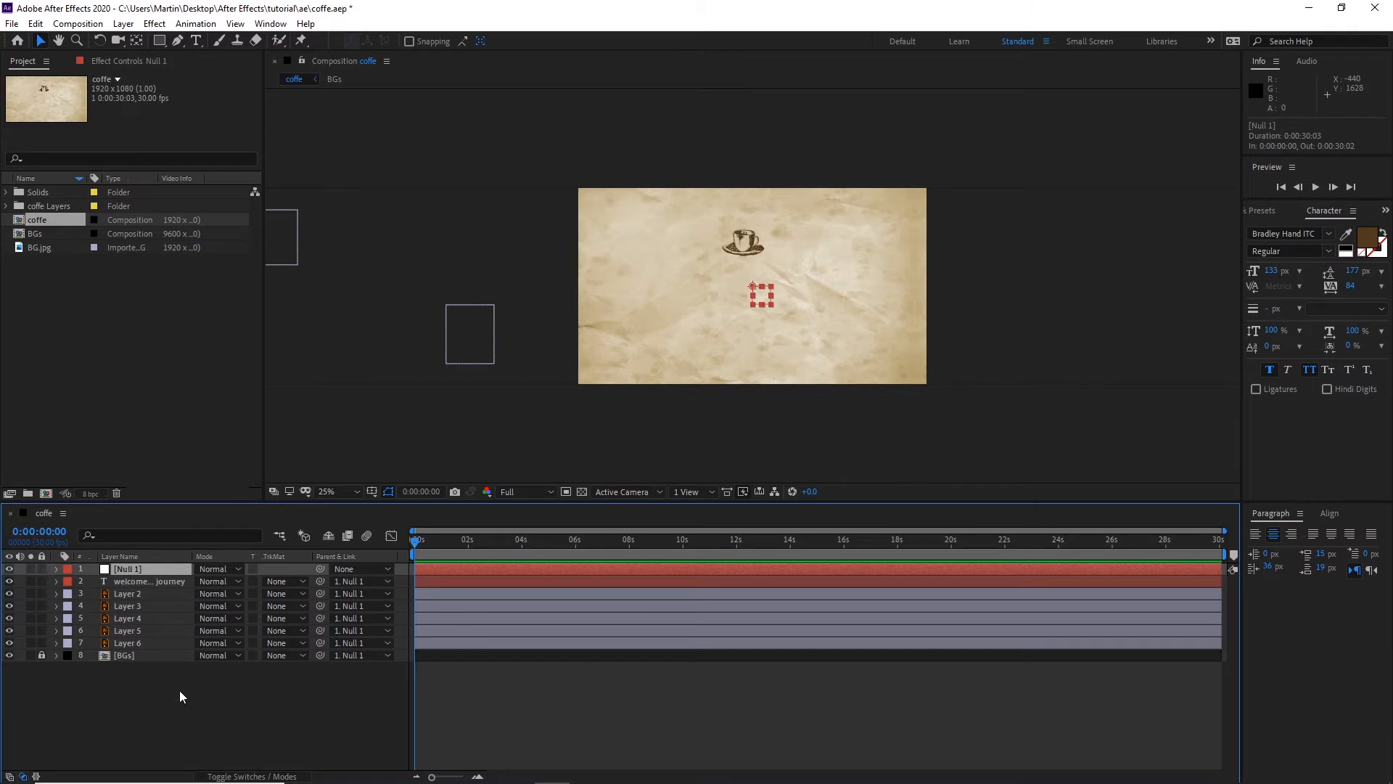
pyautogui.press('p')
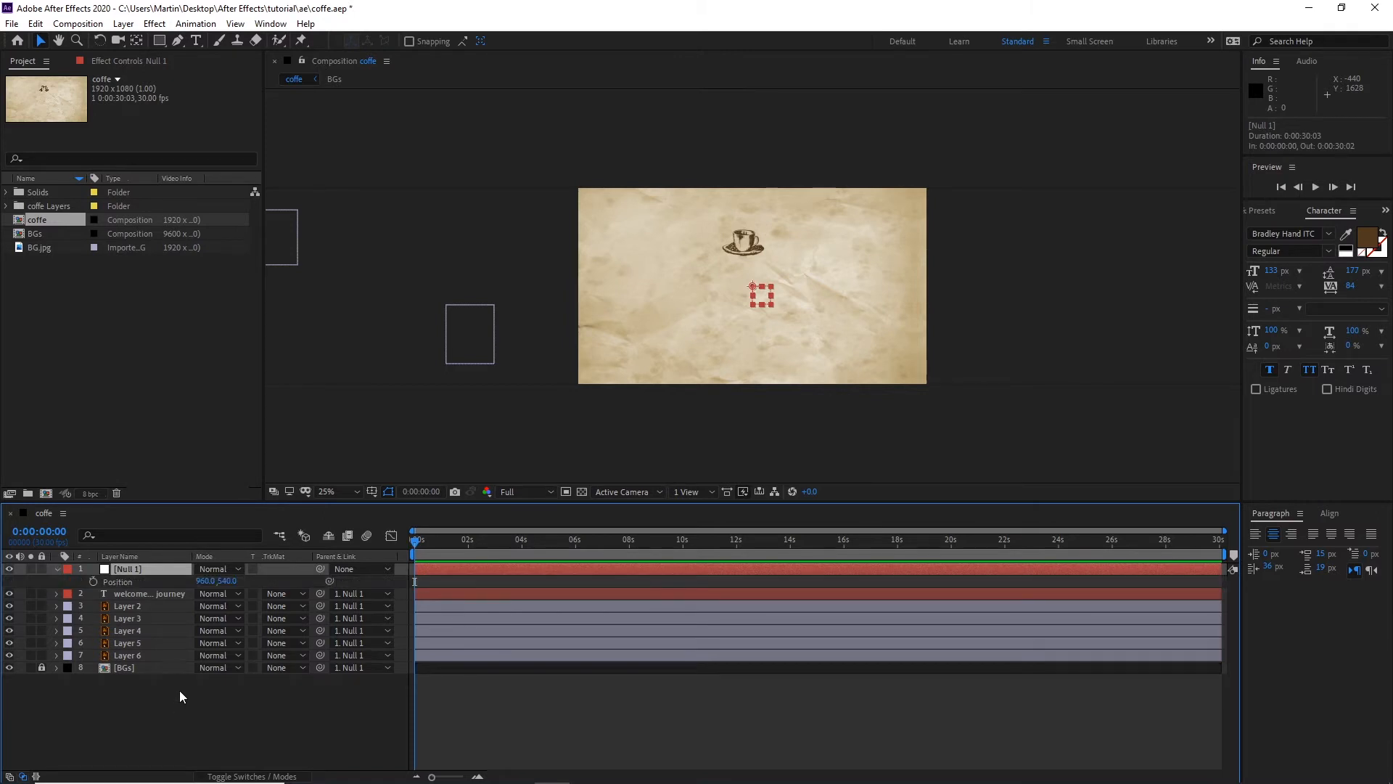
pyautogui.moveTo(203, 585); pyautogui.dragTo(1070, 585)
pyautogui.moveTo(204, 581); pyautogui.dragTo(1045, 581)
pyautogui.moveTo(207, 582); pyautogui.dragTo(872, 583)
pyautogui.moveTo(207, 583); pyautogui.dragTo(2, 560)
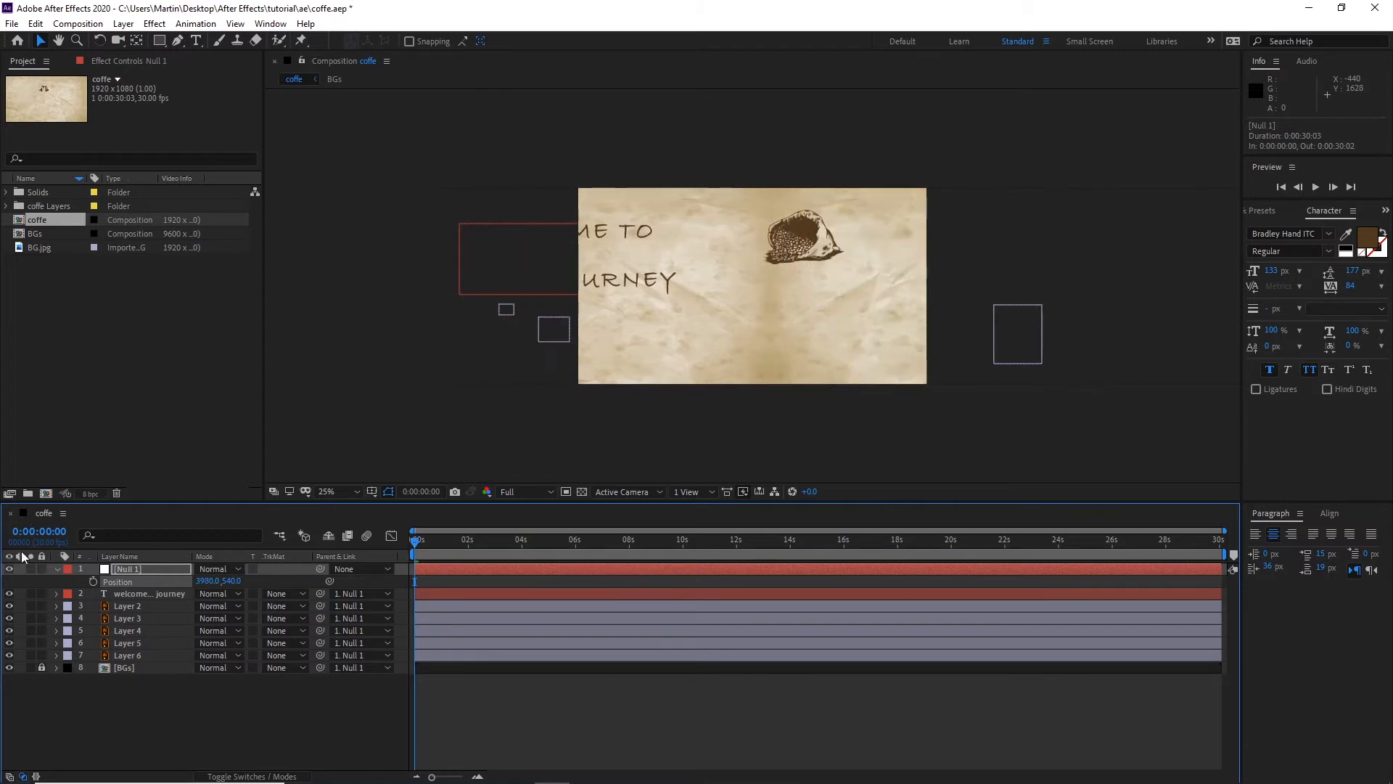
pyautogui.moveTo(207, 582); pyautogui.dragTo(10, 561)
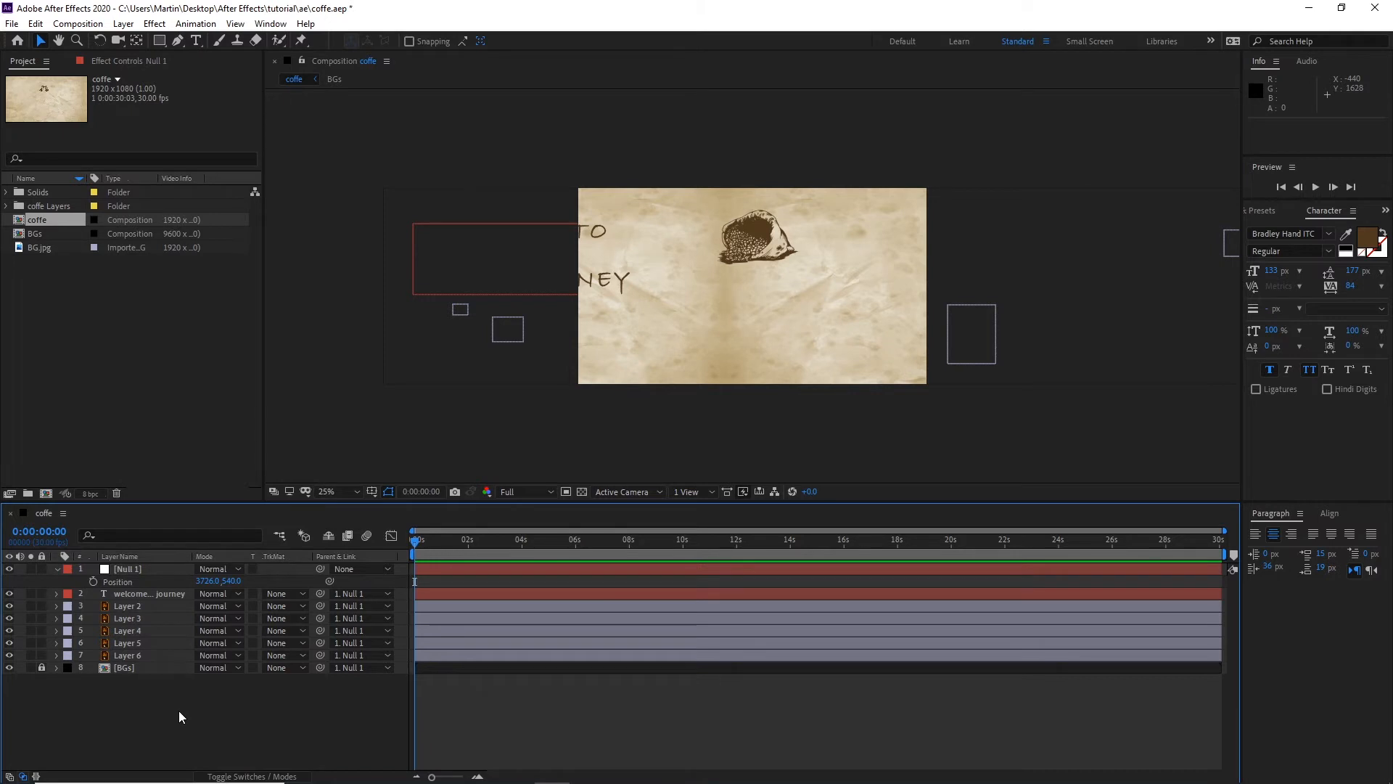
# Step: Undo everything from the null's moves and the composition resize back through the parenting and the null's creation
pyautogui.hotkey('ctrl', 'z')
pyautogui.hotkey('ctrl', 'z')
pyautogui.hotkey('ctrl', 'z')
pyautogui.hotkey('ctrl', 'z')
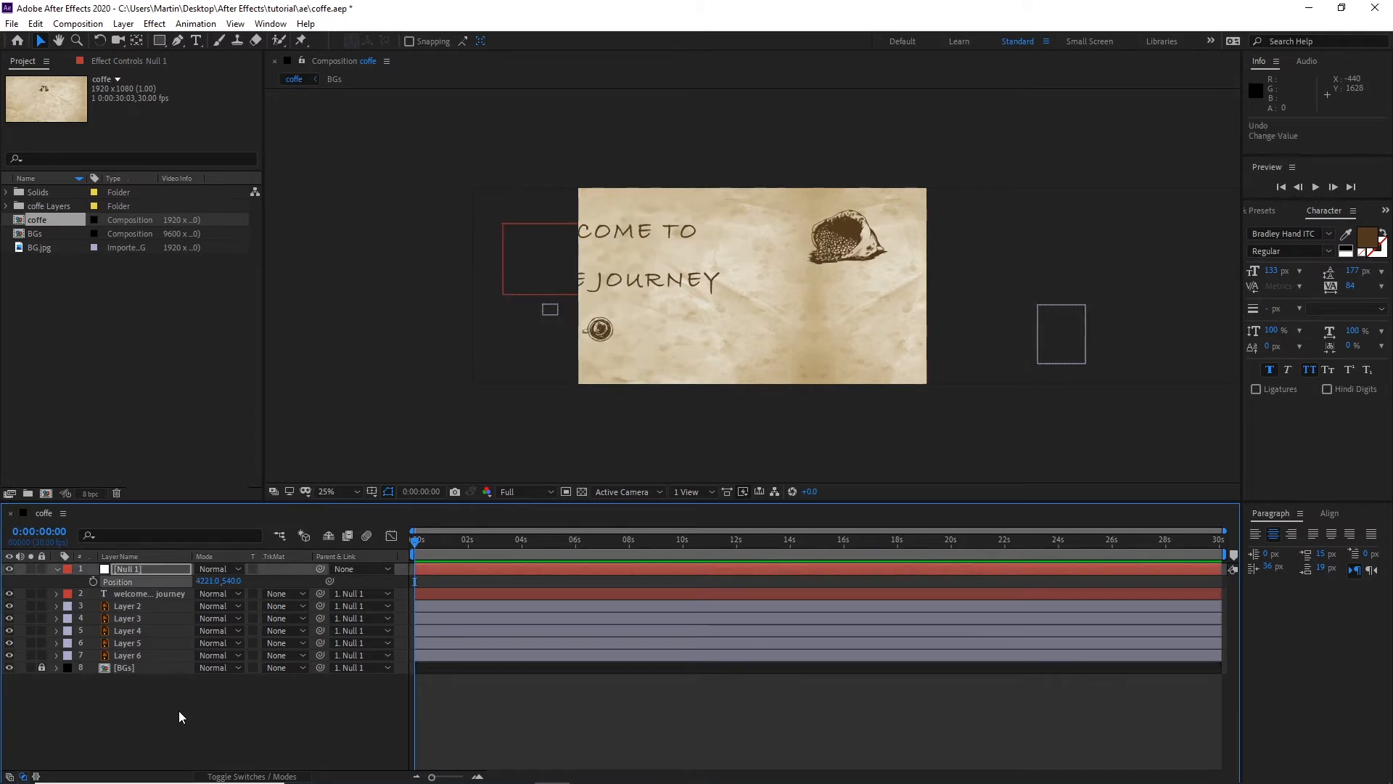
pyautogui.hotkey('ctrl', 'z')
pyautogui.hotkey('ctrl', 'z')
pyautogui.hotkey('ctrl', 'z')
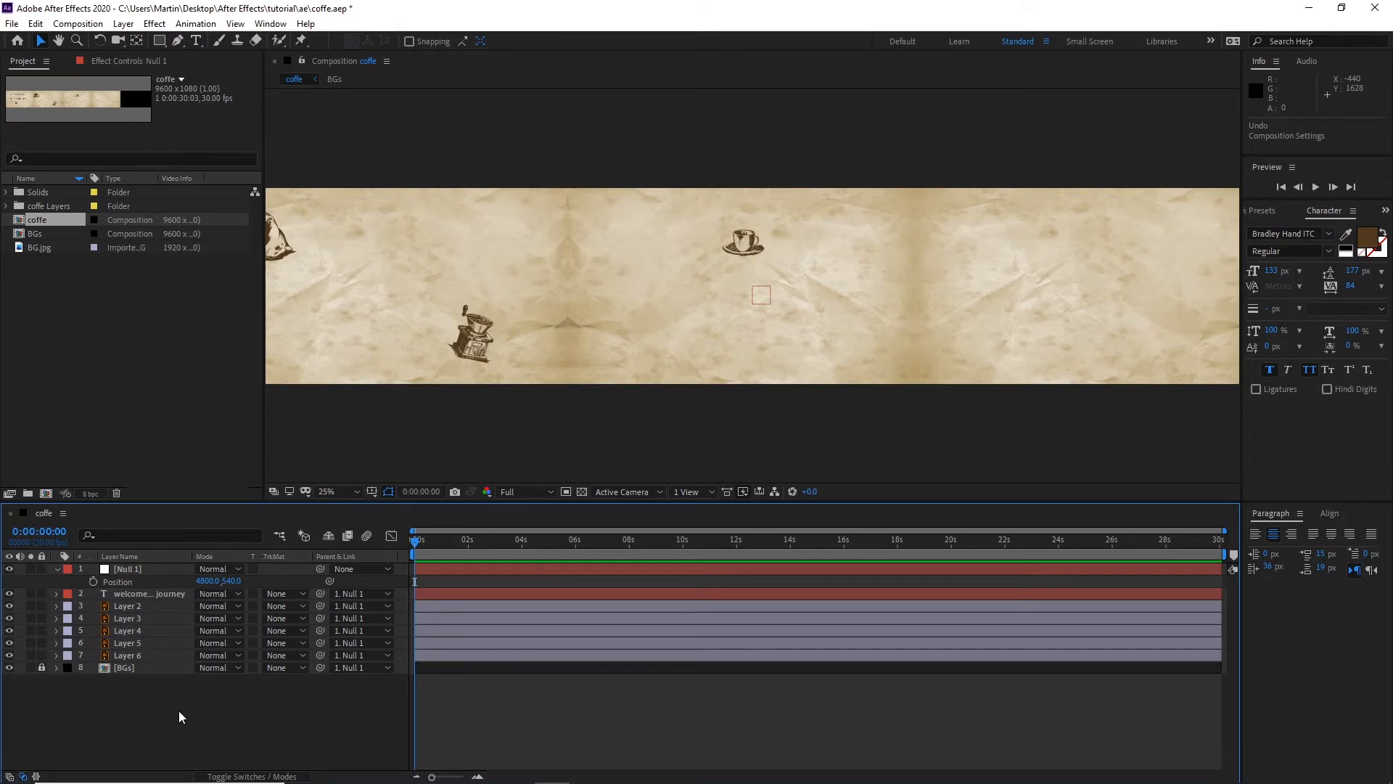
pyautogui.hotkey('ctrl', 'z')
pyautogui.hotkey('ctrl', 'z')
pyautogui.hotkey('ctrl', 'z')
pyautogui.hotkey('ctrl', 'z')
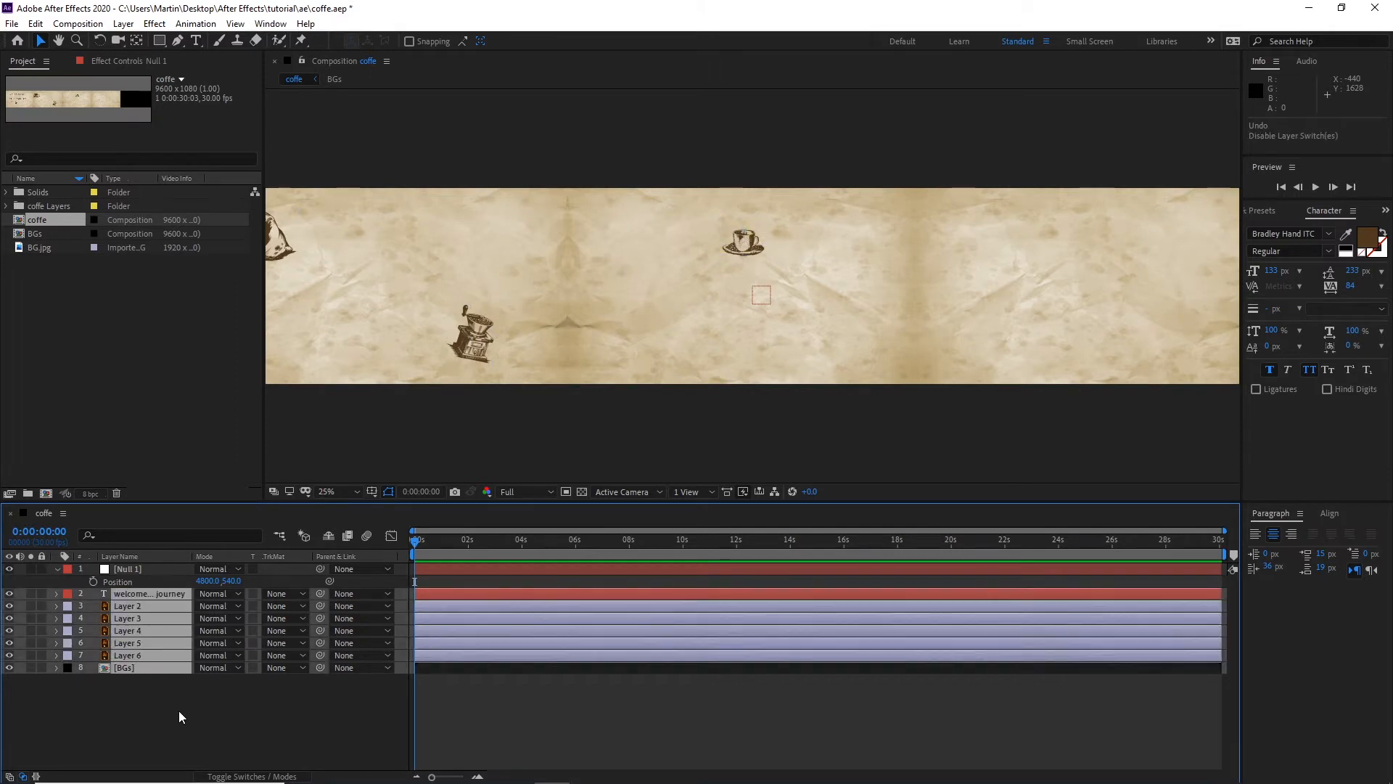
pyautogui.hotkey('ctrl', 'z')
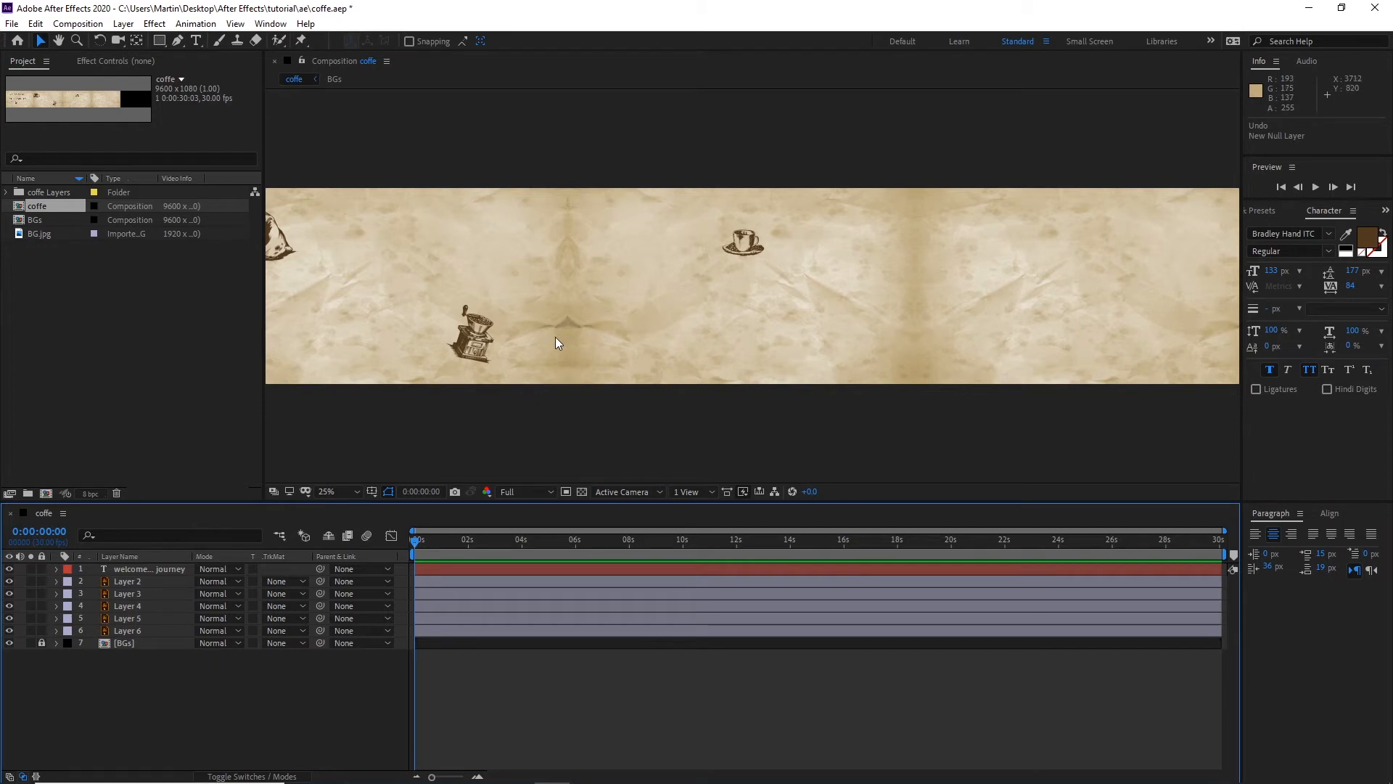
# Step: Rename Layer 6, the coffee sack, to part1 and copy that name for reuse
pyautogui.press('space')
pyautogui.moveTo(535, 304); pyautogui.dragTo(718, 318)
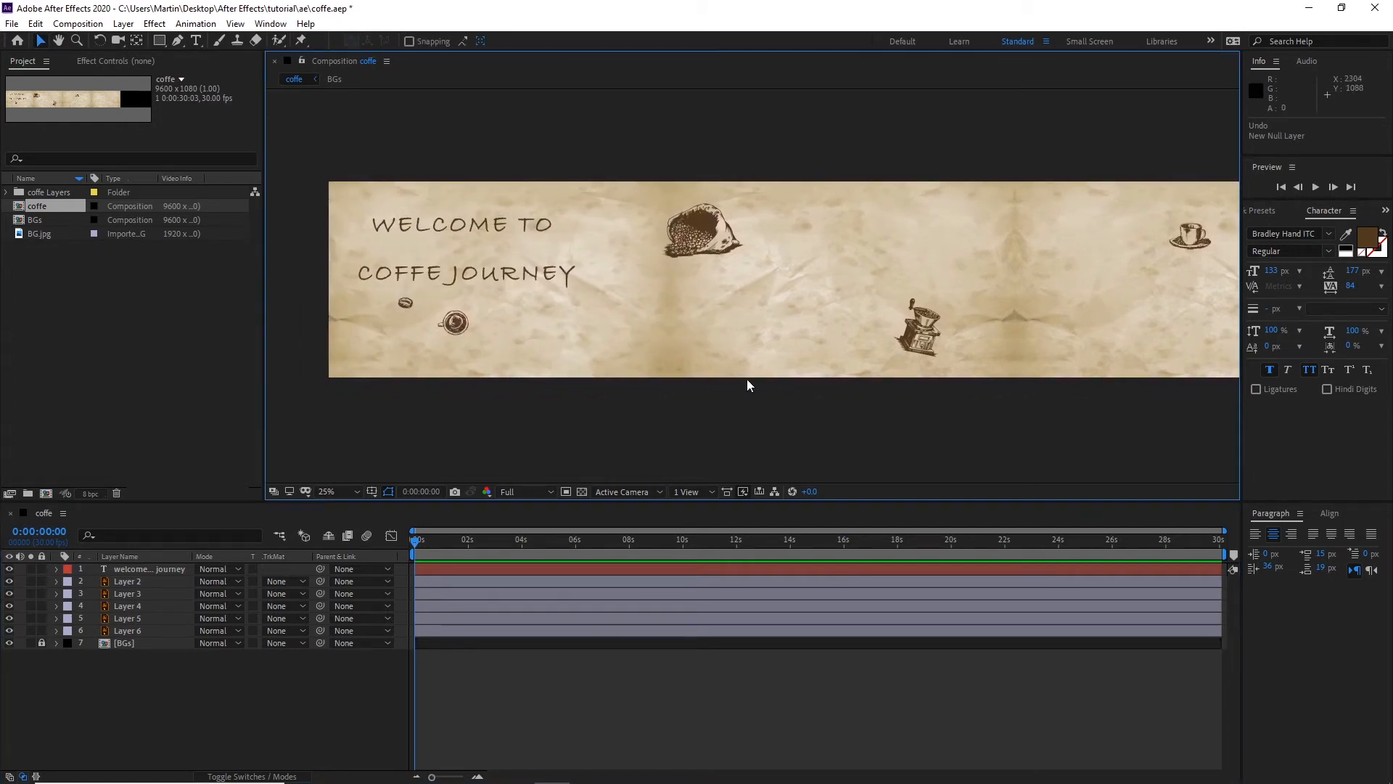
pyautogui.click(294, 677)
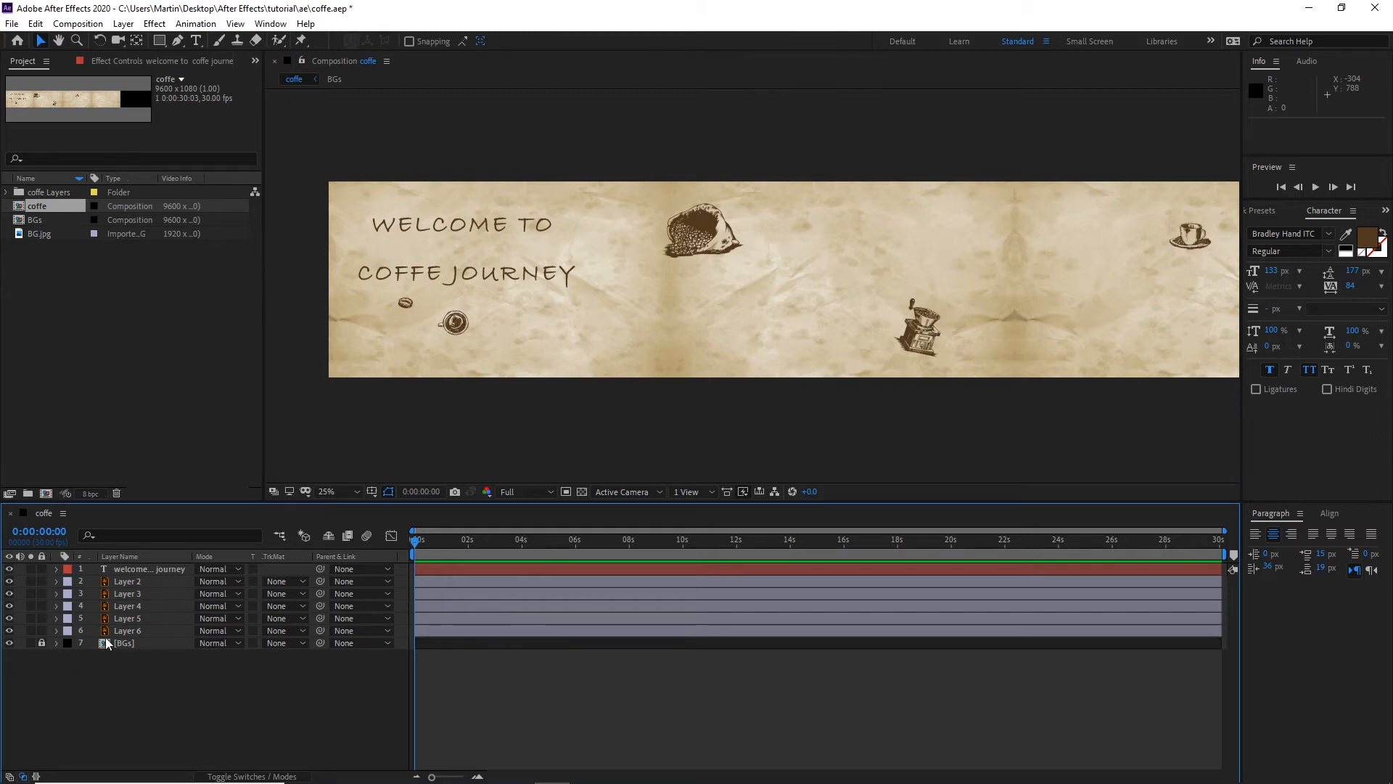
pyautogui.click(130, 633)
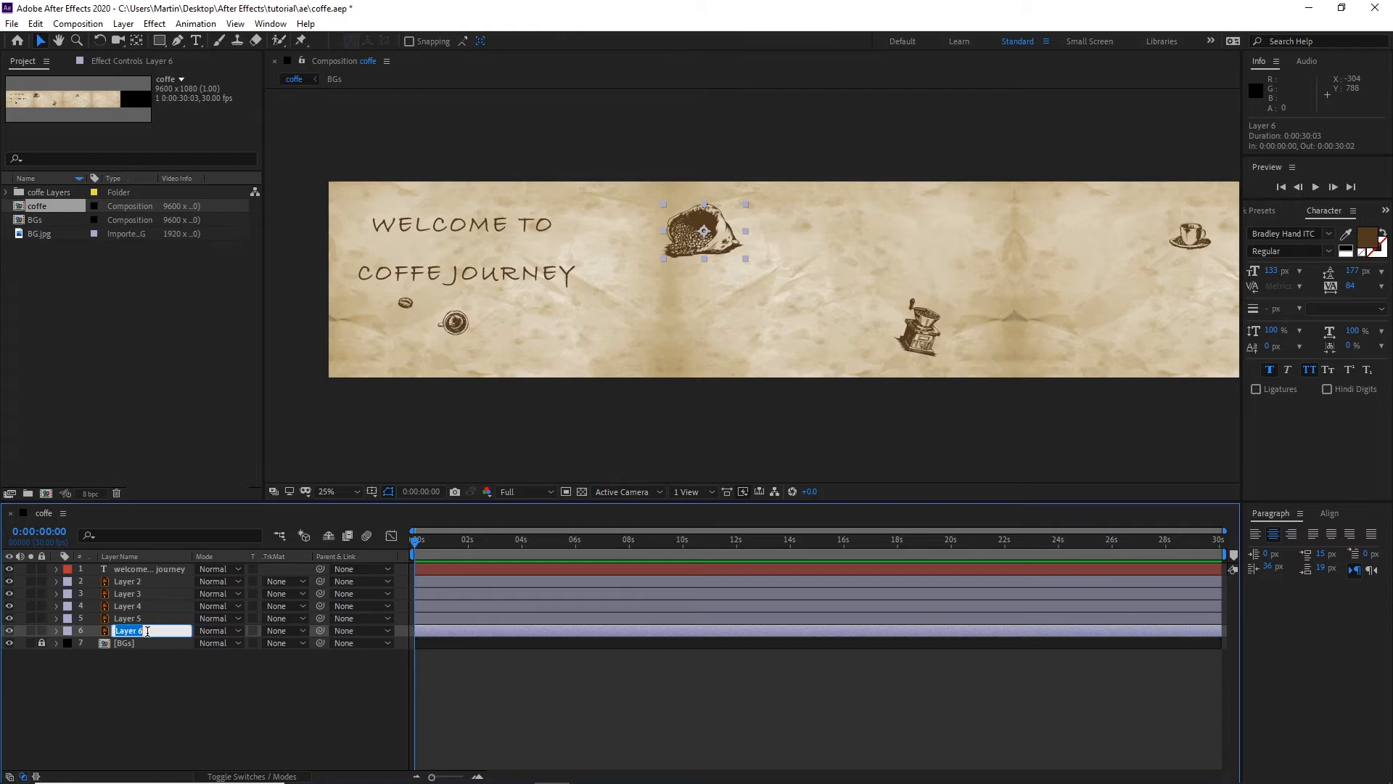
pyautogui.write('part1')
pyautogui.doubleClick(148, 631)
pyautogui.hotkey('ctrl', 'c')
pyautogui.click(124, 707)
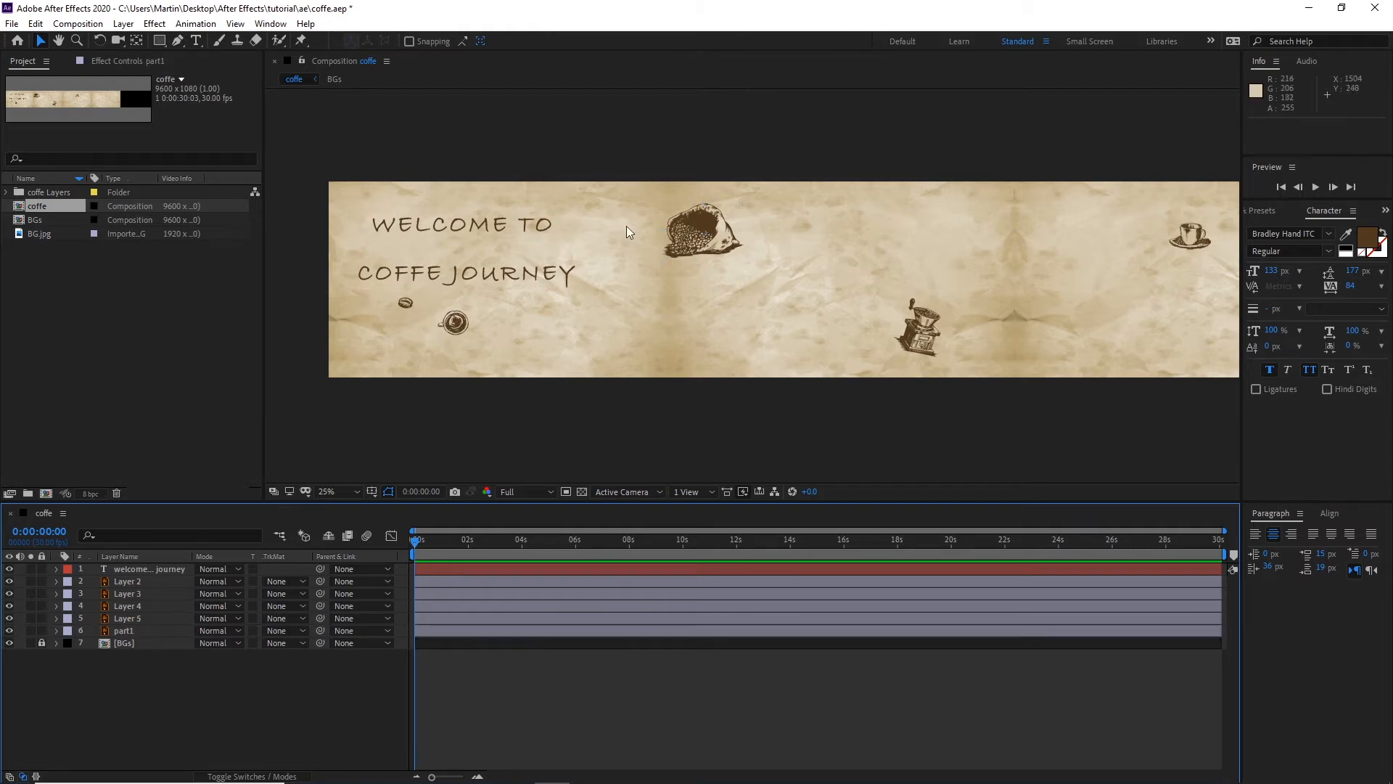
# Step: Rename Layer 5, the coffee grinder, to part2
pyautogui.click(133, 619)
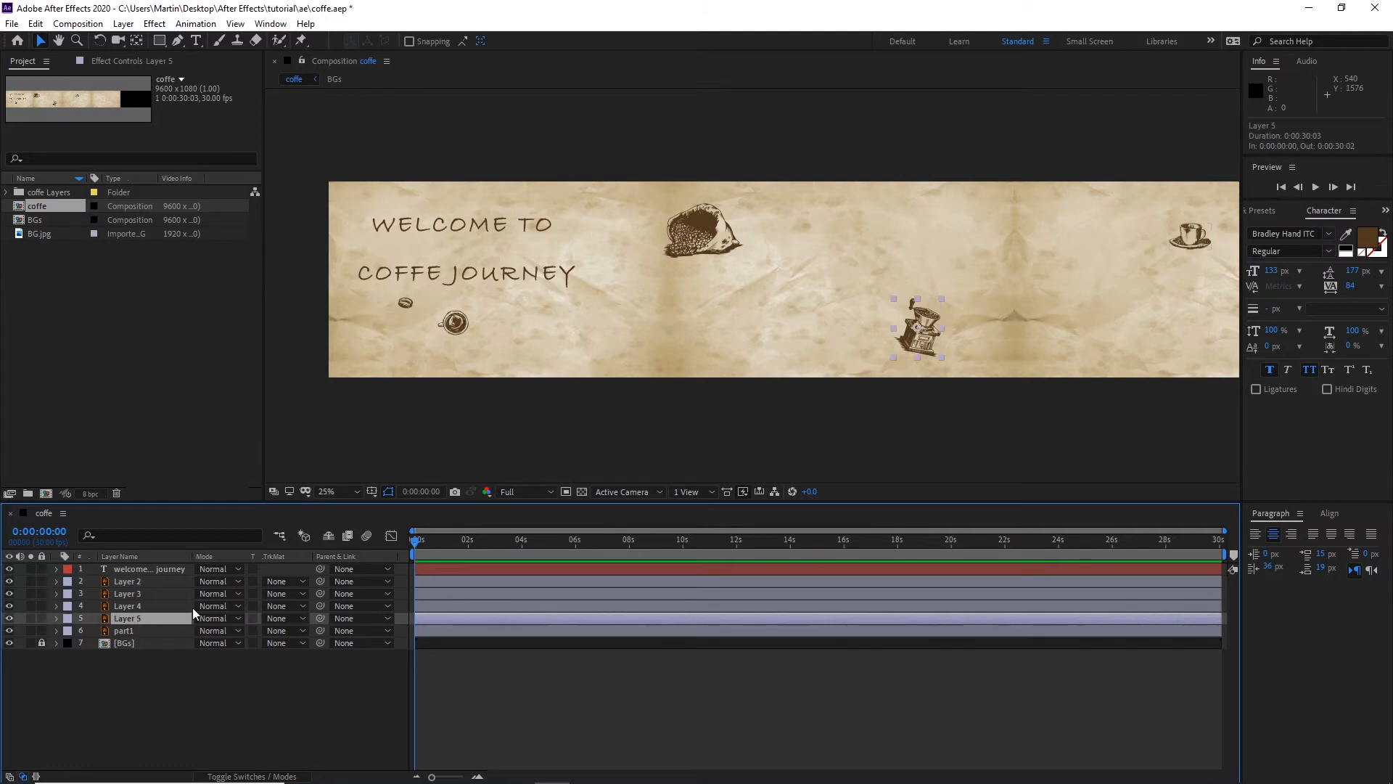
pyautogui.press('Return')
pyautogui.hotkey('ctrl', 'v')
pyautogui.press('BackSpace')
pyautogui.write('2')
pyautogui.click(158, 694)
# Step: Rename Layer 4, the cup on its saucer, to part3
pyautogui.click(119, 607)
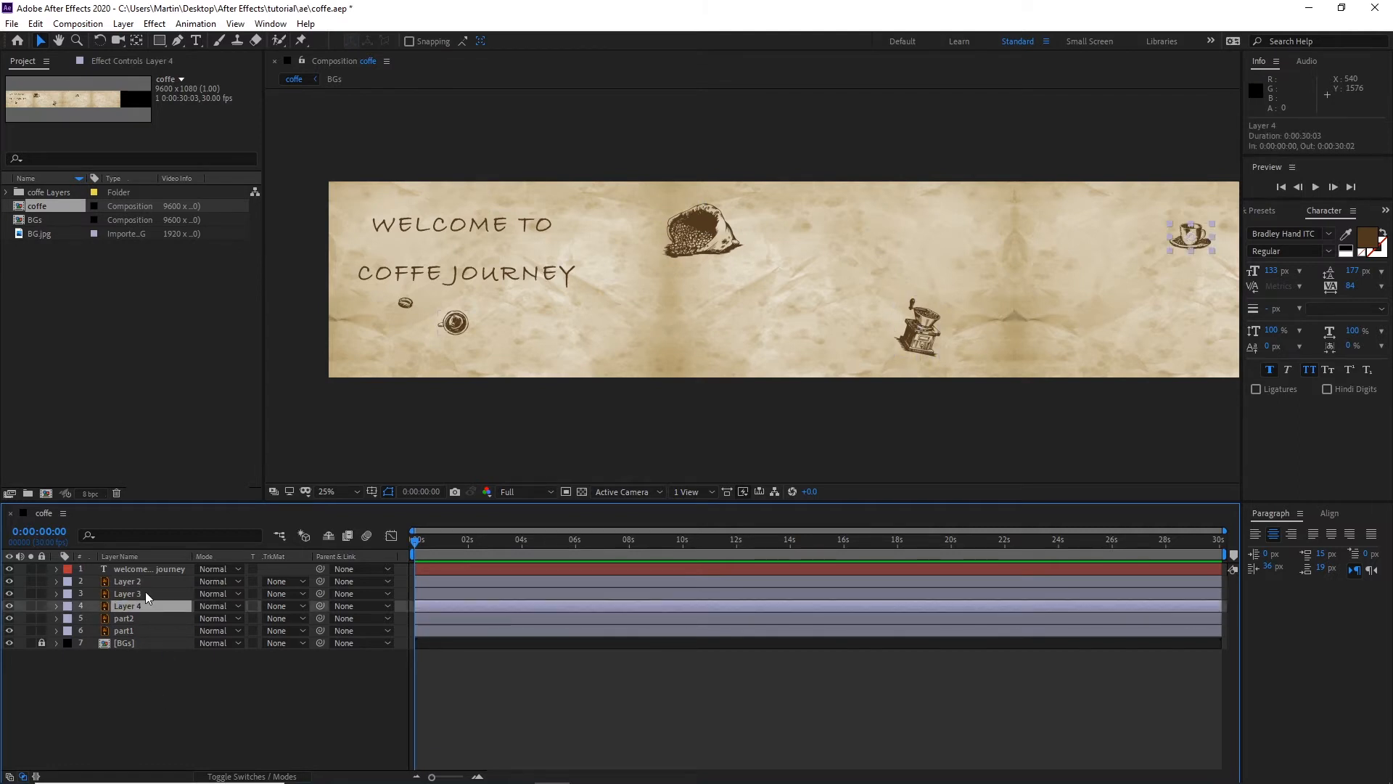
pyautogui.press('Return')
pyautogui.write('part1')
pyautogui.press('BackSpace')
pyautogui.write('3')
pyautogui.click(124, 686)
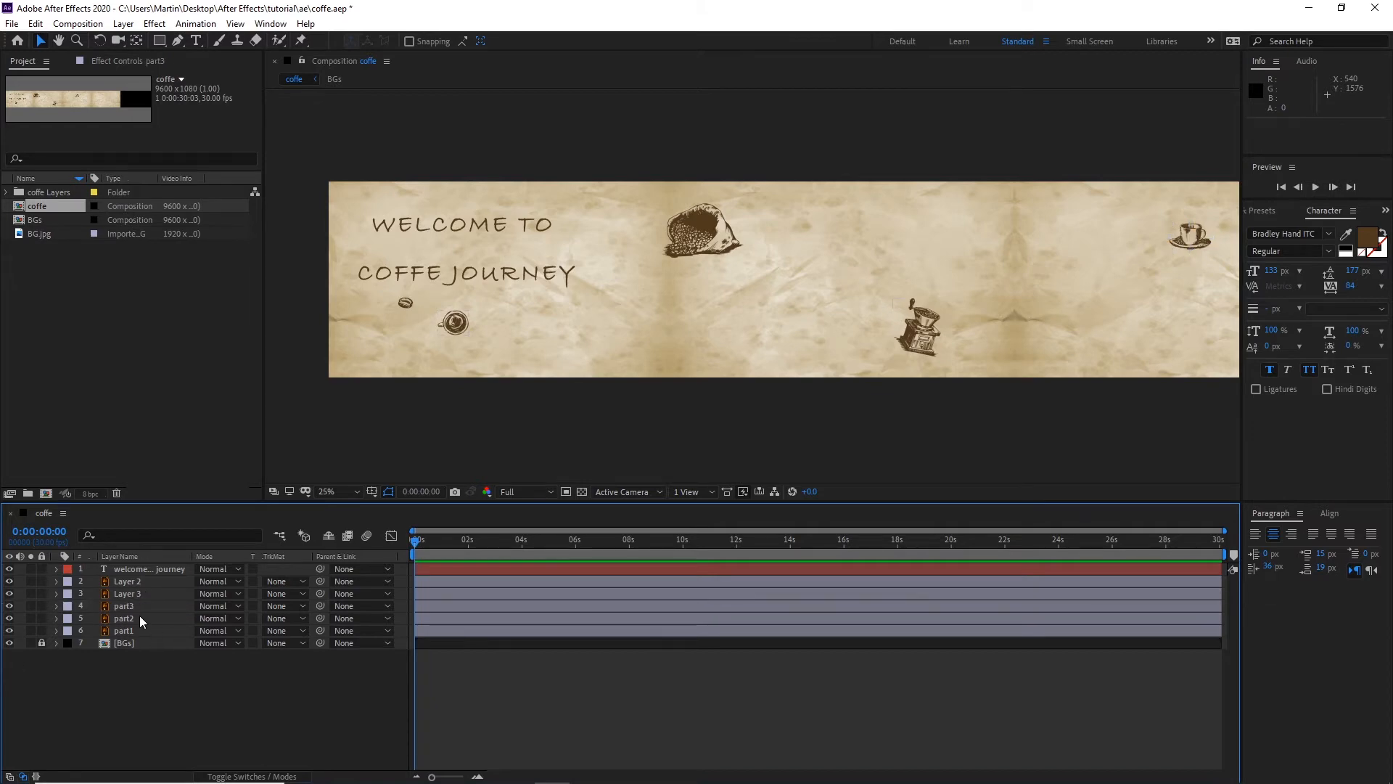
# Step: Rename Layer 3, the cup seen from above, to cofeTop
pyautogui.click(136, 593)
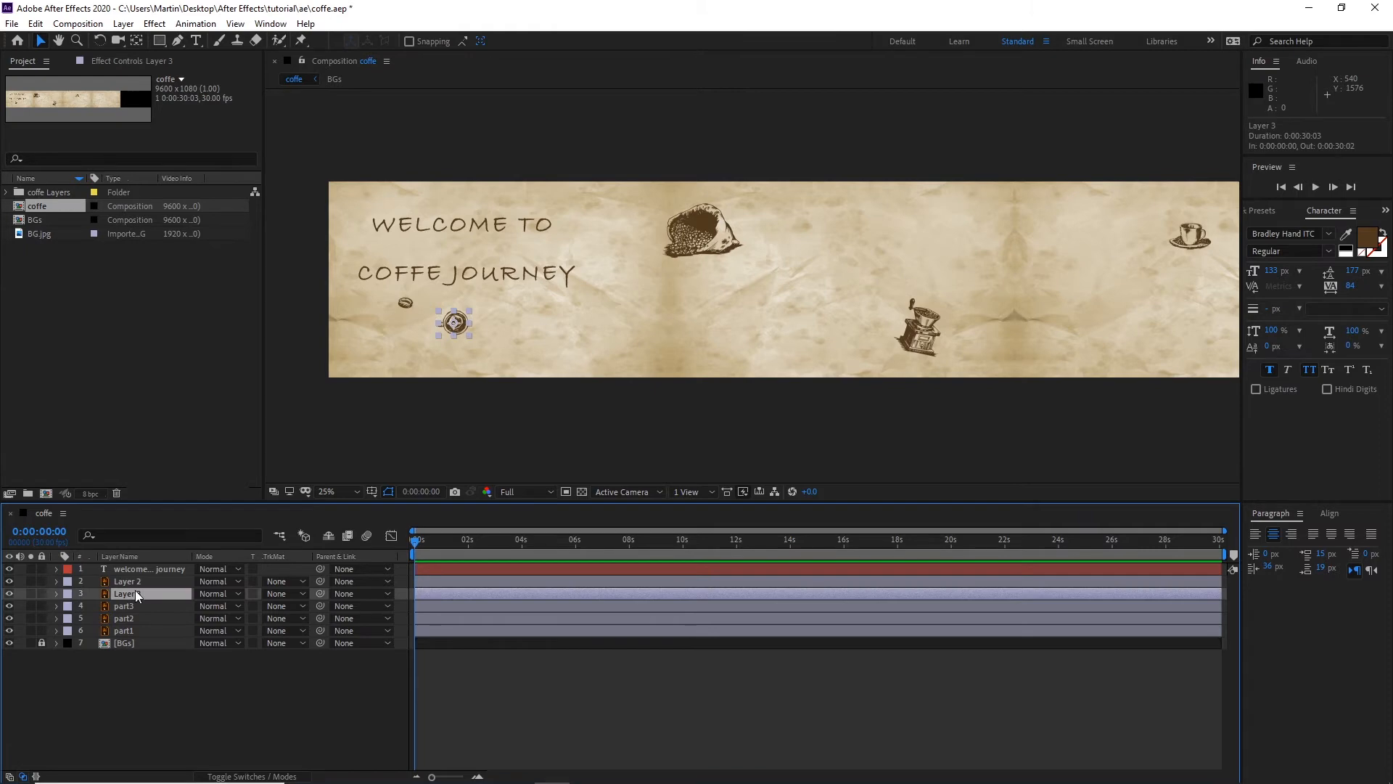
pyautogui.press('Return')
pyautogui.write('co')
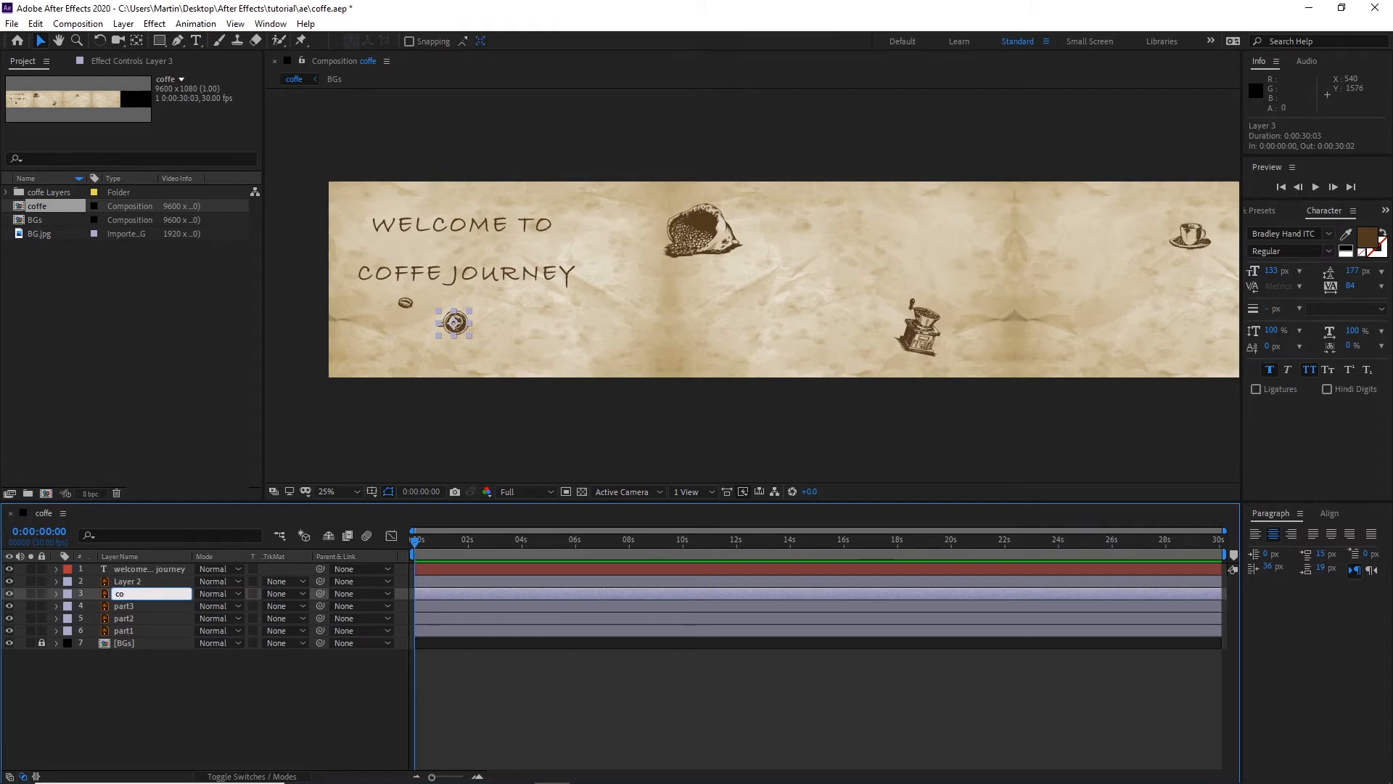
pyautogui.write('feTop')
pyautogui.click(125, 669)
# Step: Rename Layer 2, the coffee bean below the title, to coffe
pyautogui.click(126, 583)
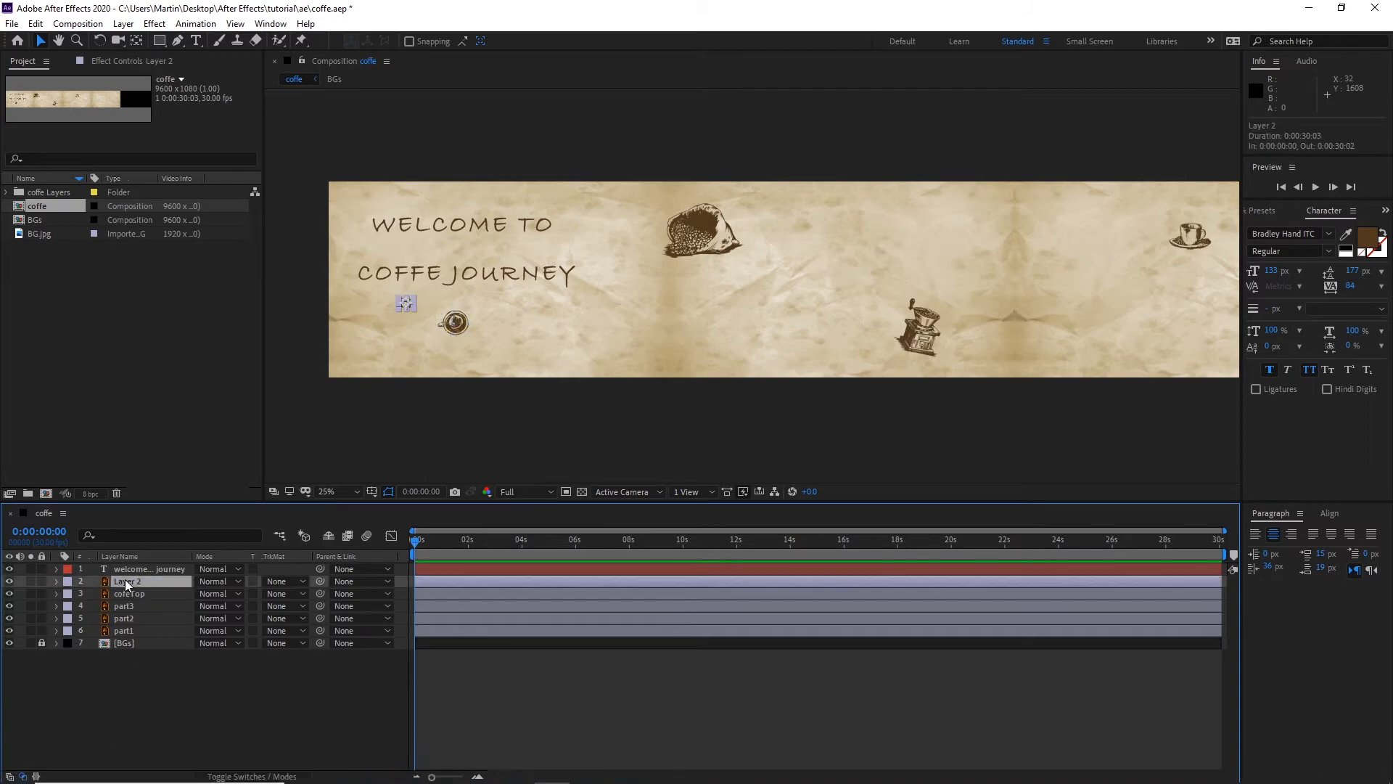
pyautogui.press('Return')
pyautogui.write('coffe')
pyautogui.click(150, 695)
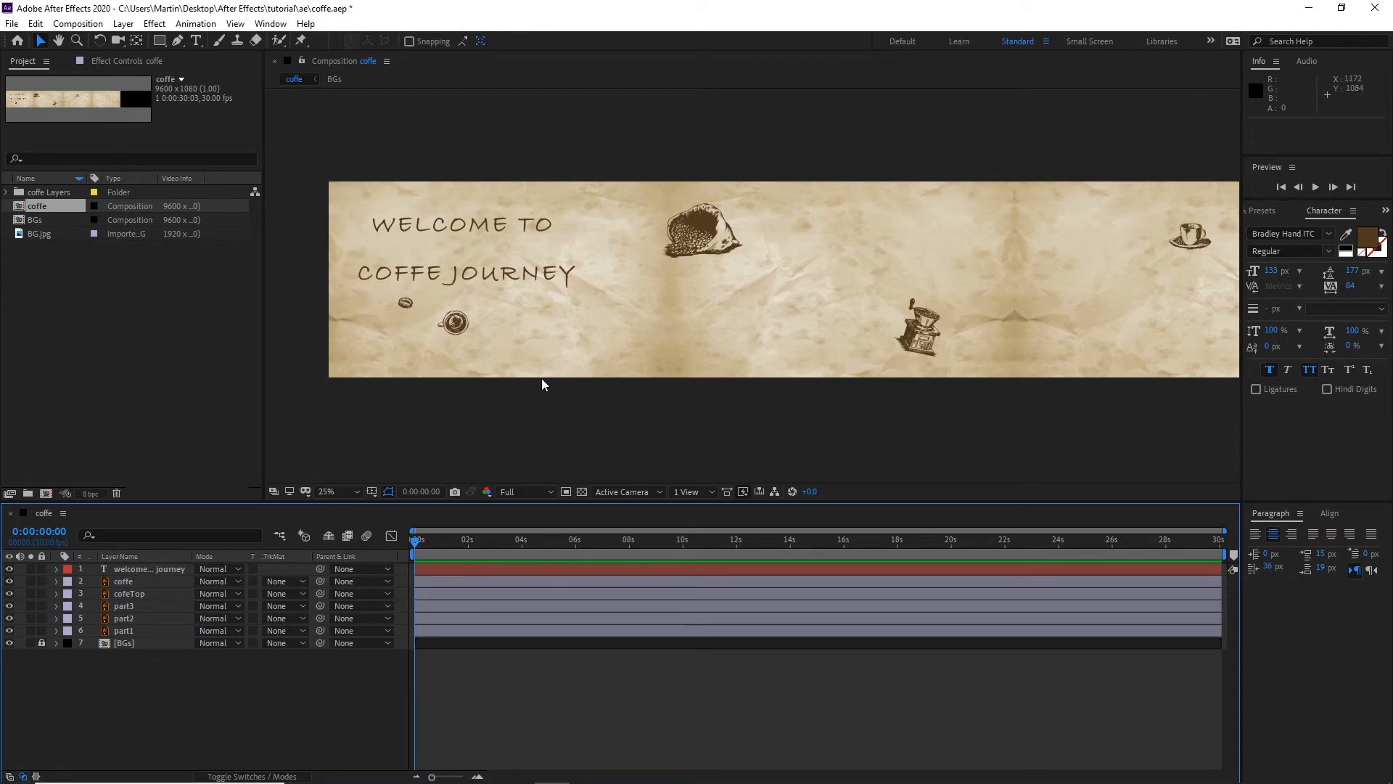
# Step: Duplicate the coffe bean layer and place the copy to the right of the coffee sack, at about (2546, 297)
pyautogui.press('.')
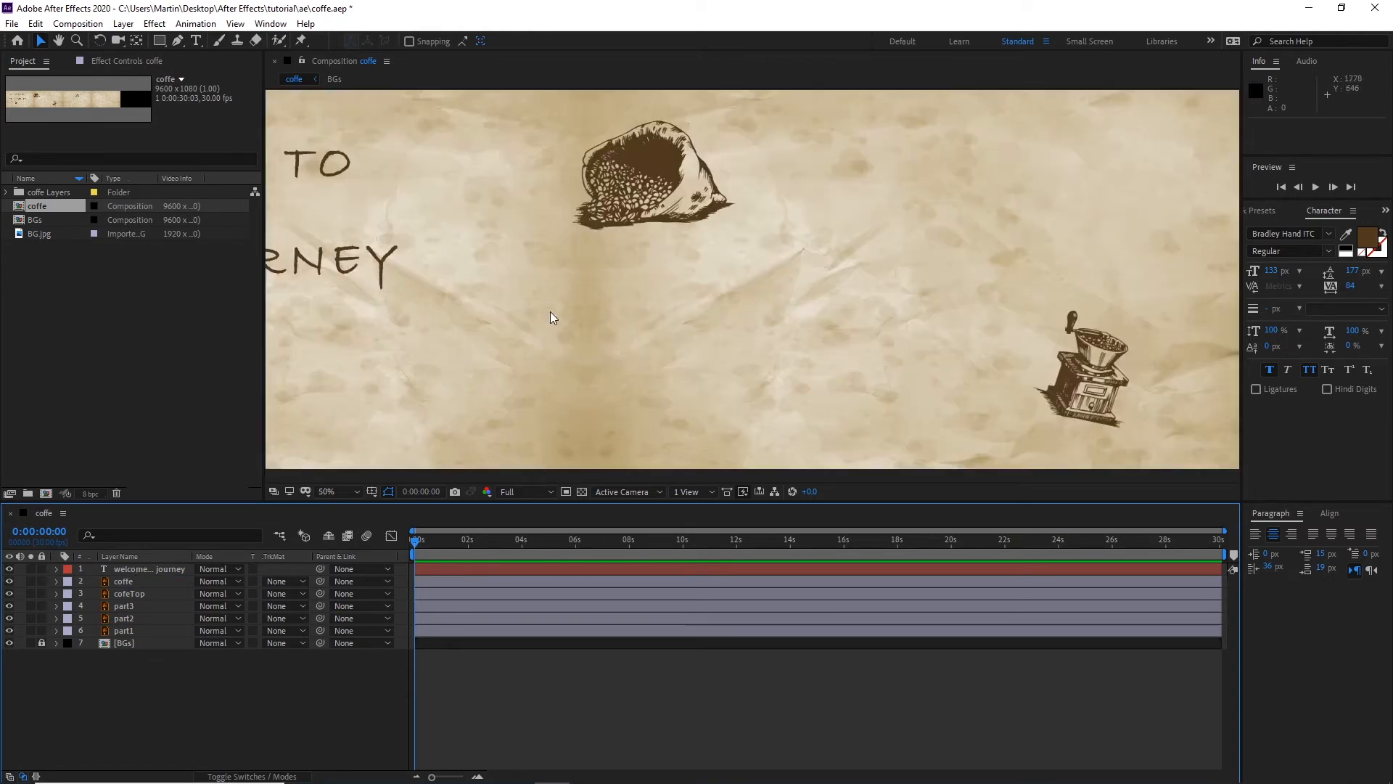
pyautogui.press(',')
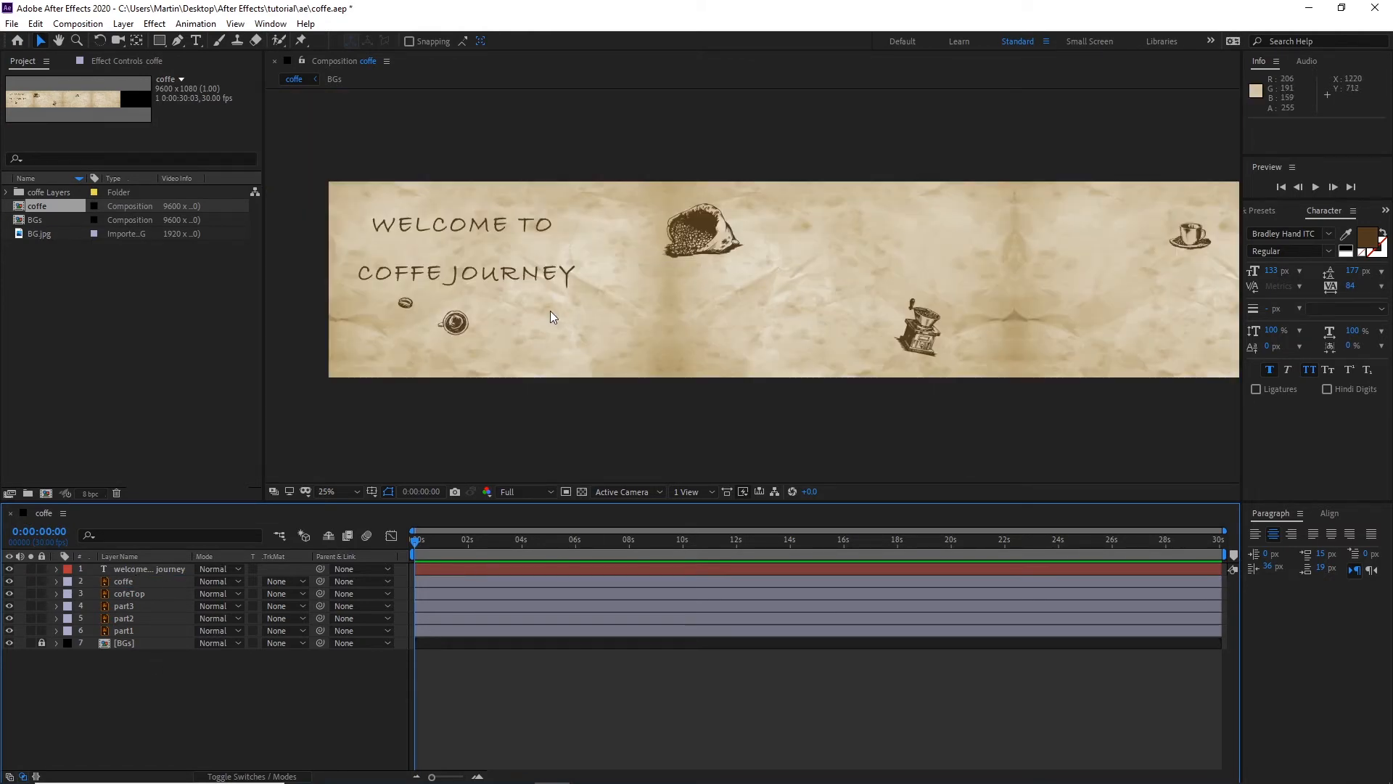
pyautogui.click(124, 582)
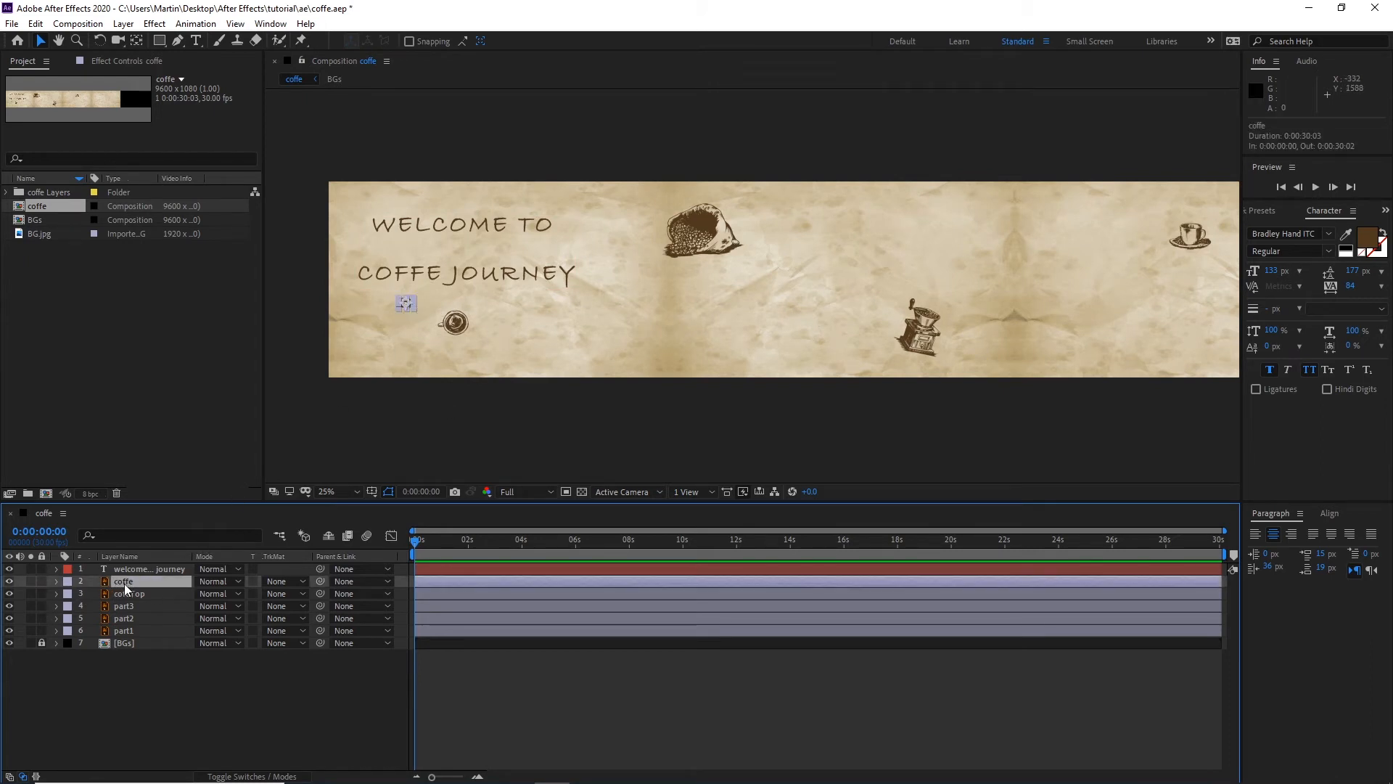
pyautogui.hotkey('ctrl', 'd')
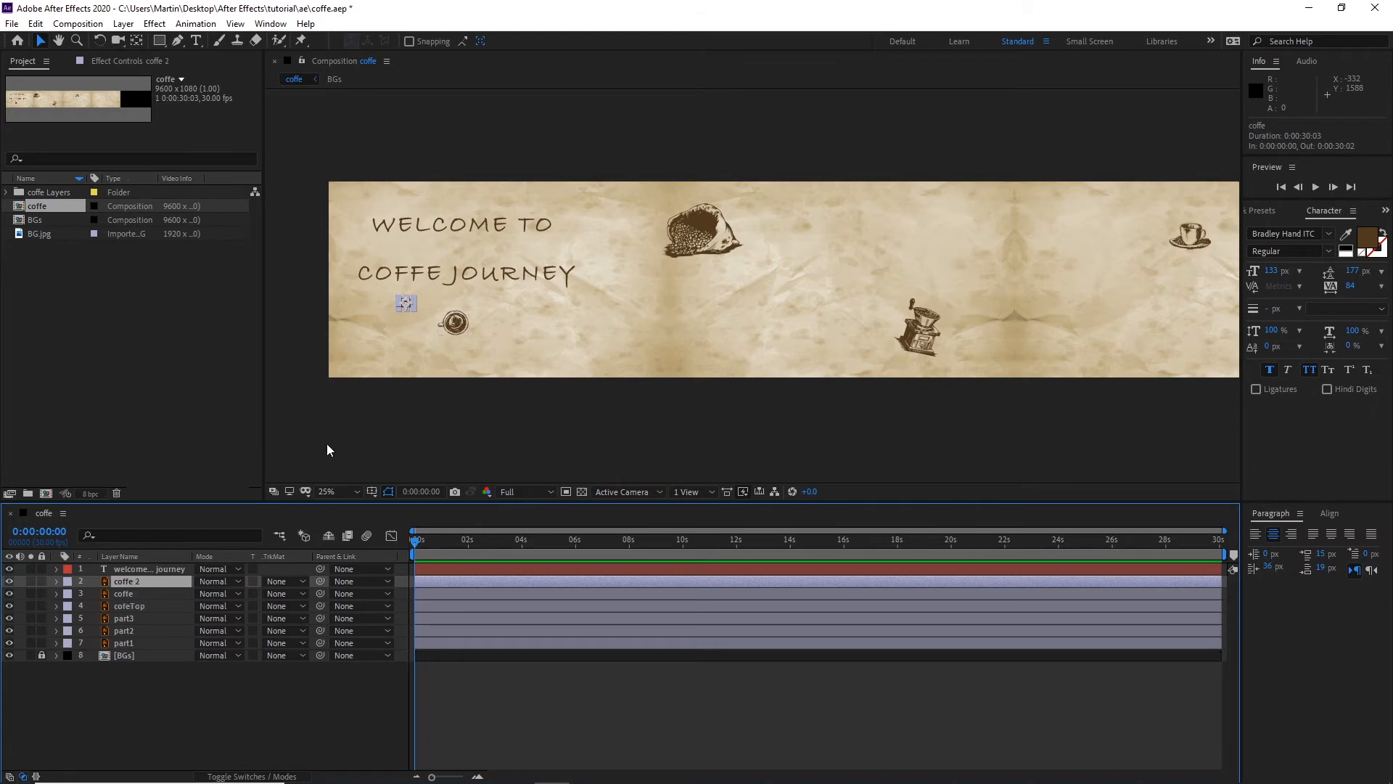
pyautogui.press('.')
pyautogui.moveTo(428, 327); pyautogui.dragTo(681, 314)
pyautogui.moveTo(497, 312); pyautogui.dragTo(596, 306)
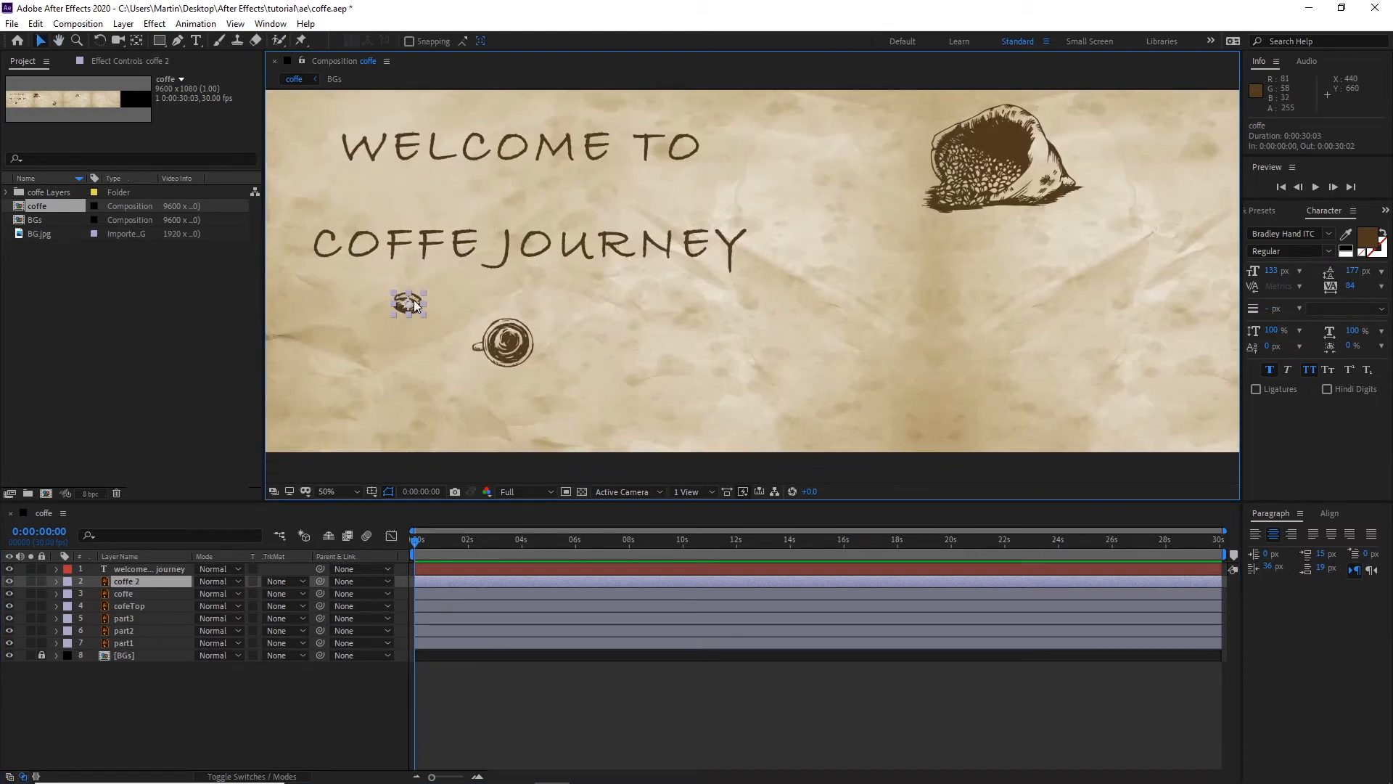
pyautogui.moveTo(418, 308); pyautogui.dragTo(1279, 154)
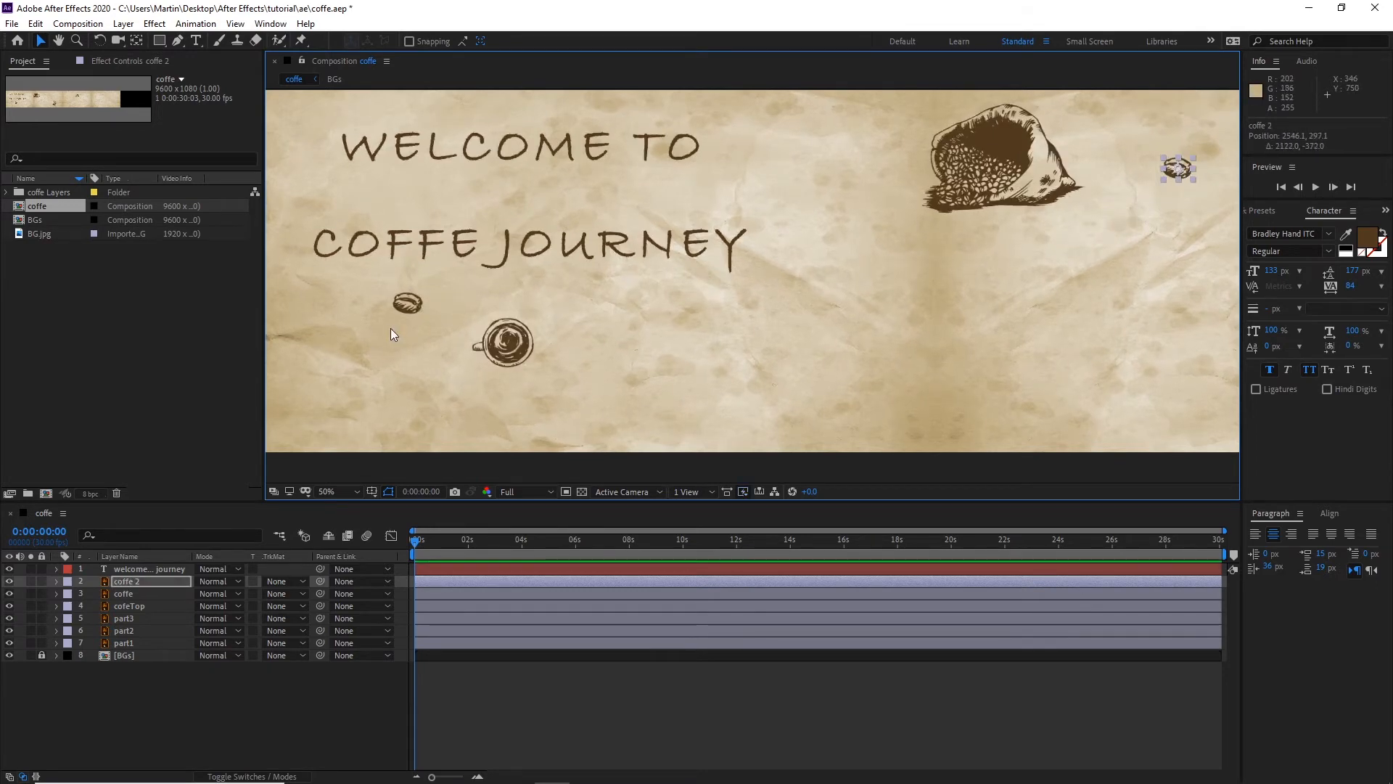
# Step: Set the label color of the original coffe bean layer below the title to Brown
pyautogui.click(411, 305)
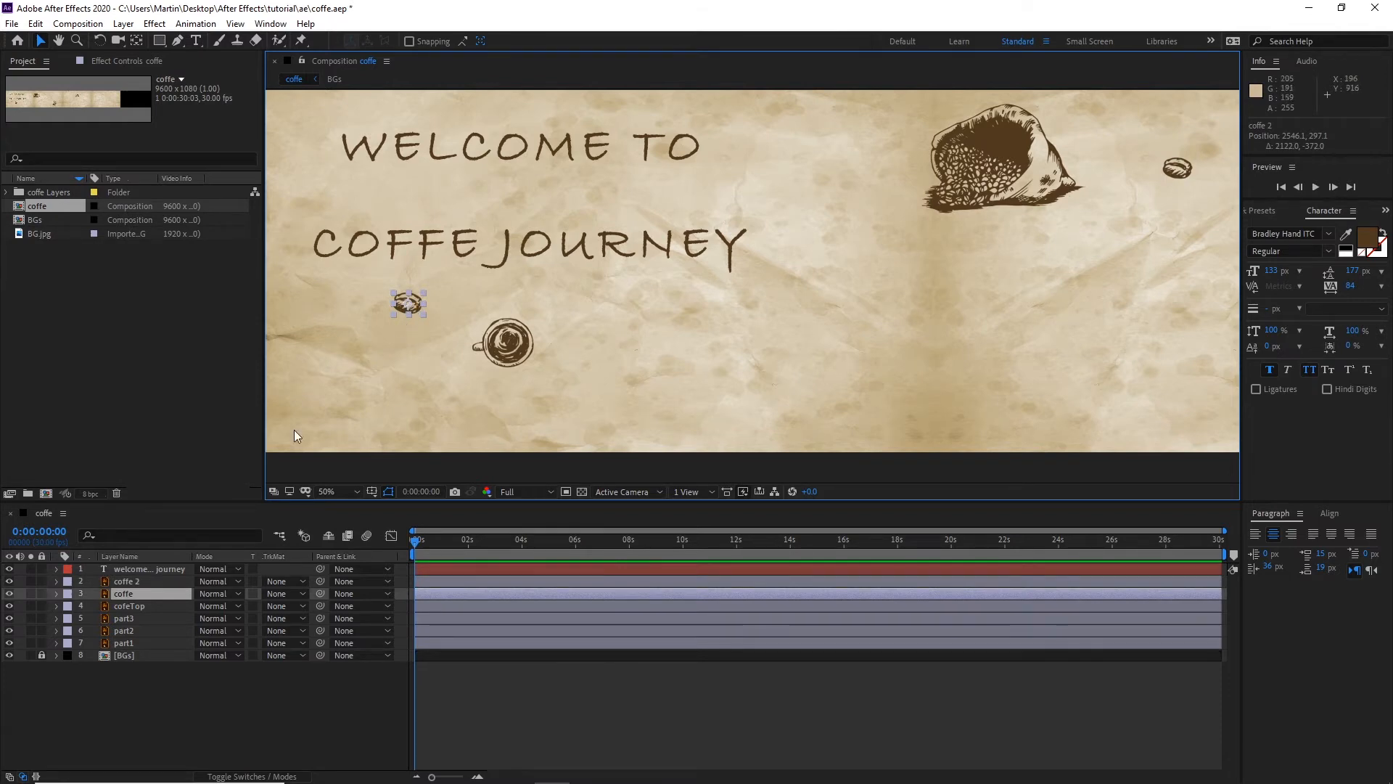
pyautogui.click(68, 595)
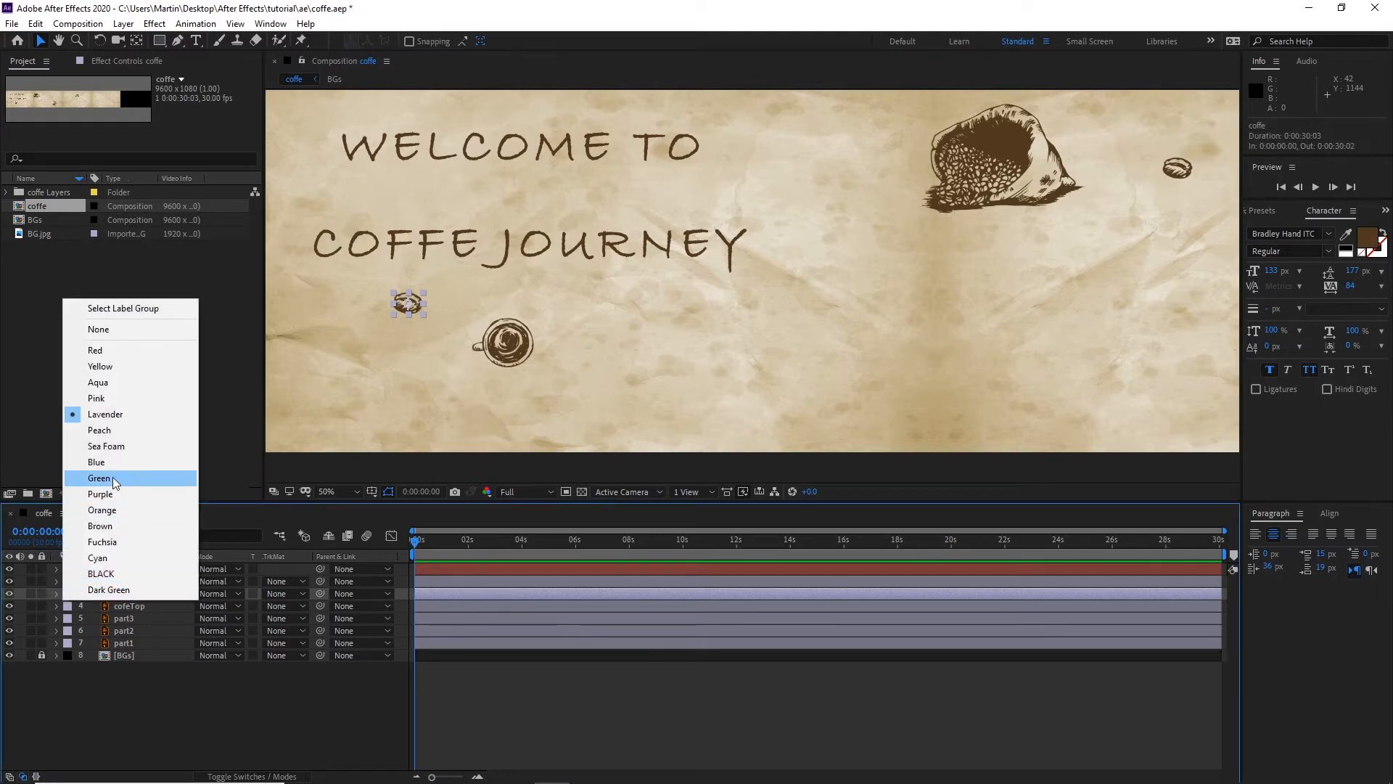
pyautogui.click(103, 527)
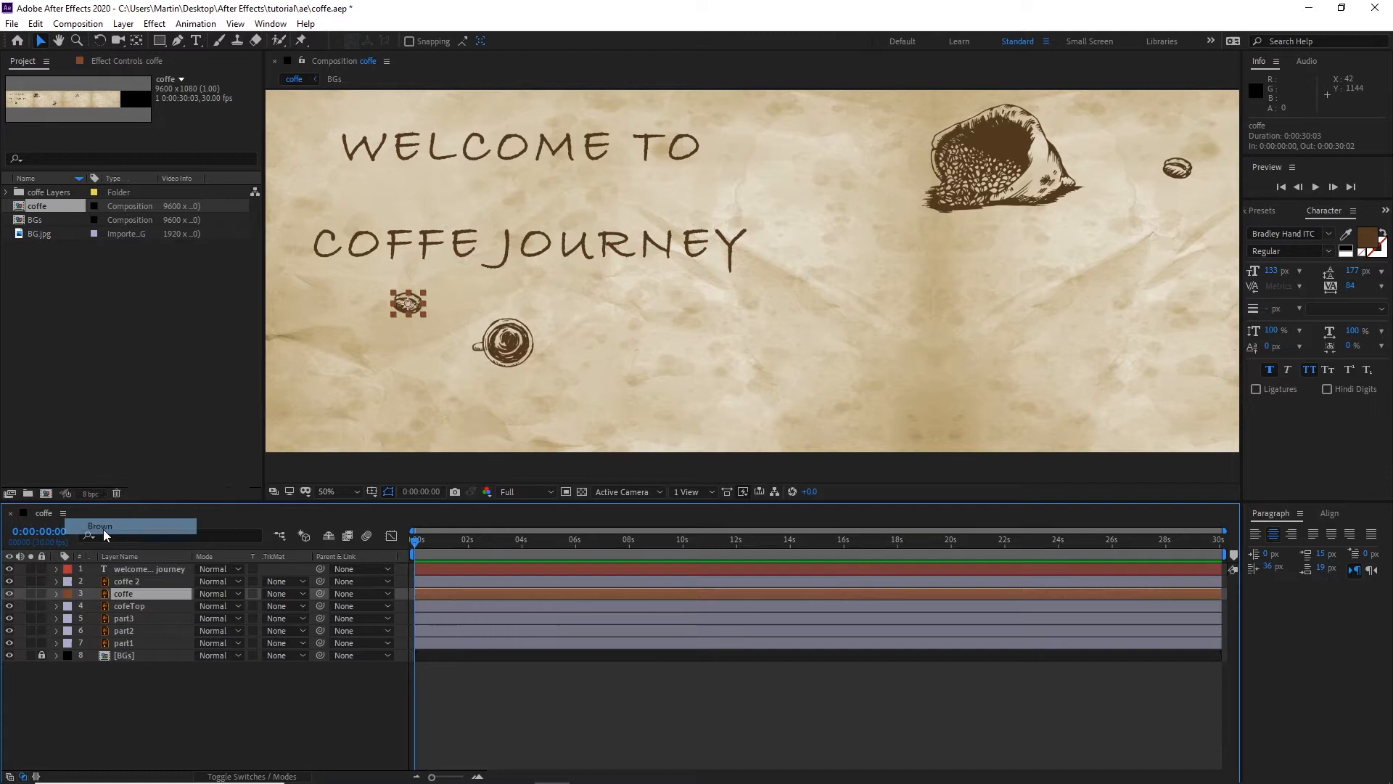
pyautogui.click(164, 667)
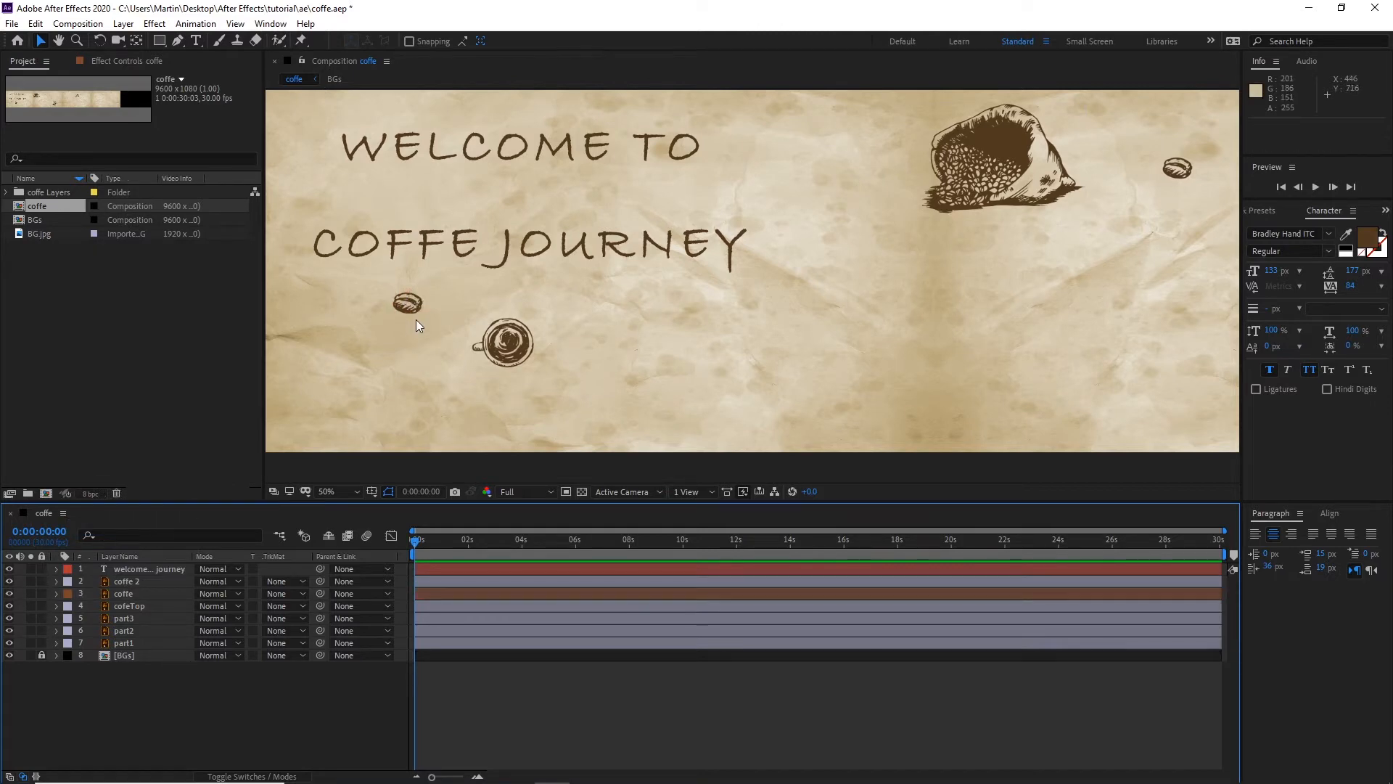
# Step: Move the brown-labelled bean to the left of the top-view cup and scatter four duplicates of it around the cup
pyautogui.moveTo(409, 306); pyautogui.dragTo(385, 346)
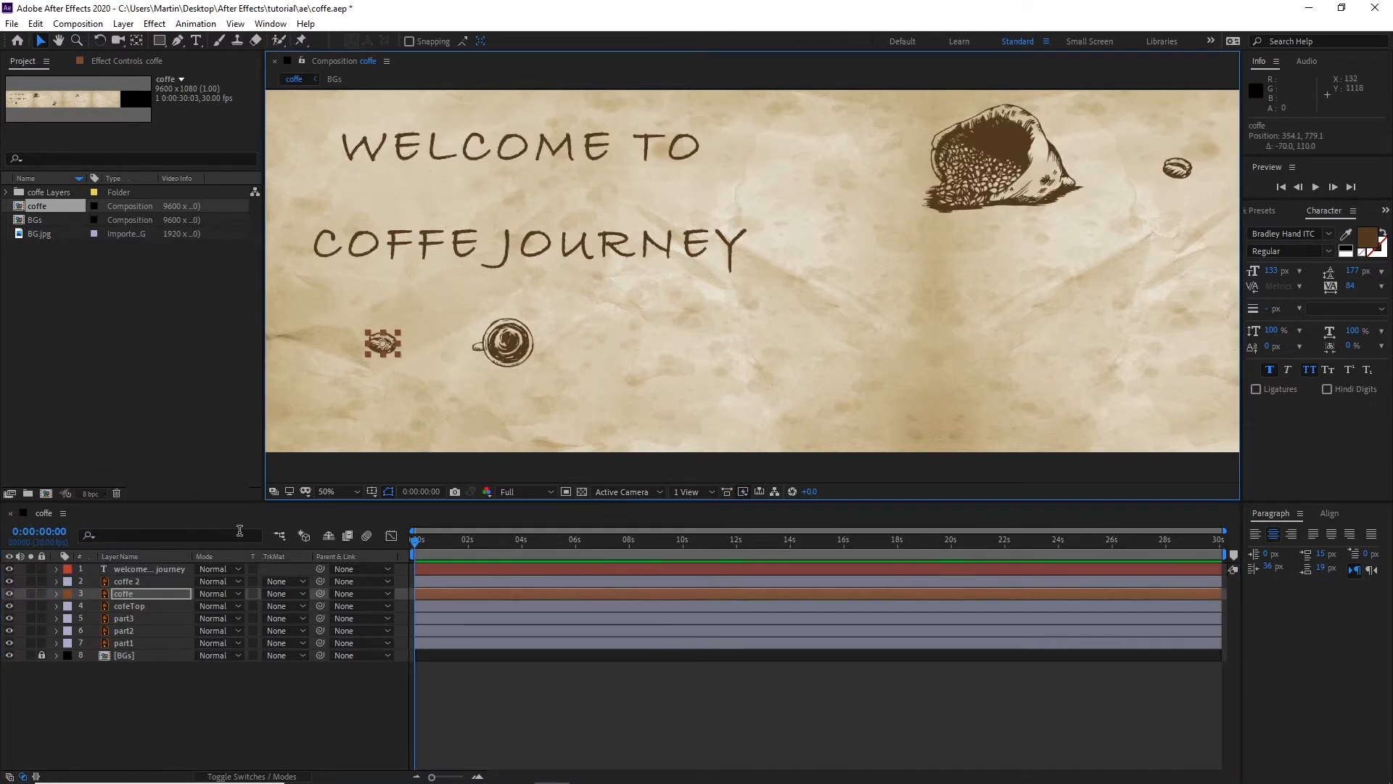
pyautogui.hotkey('ctrl', 'd')
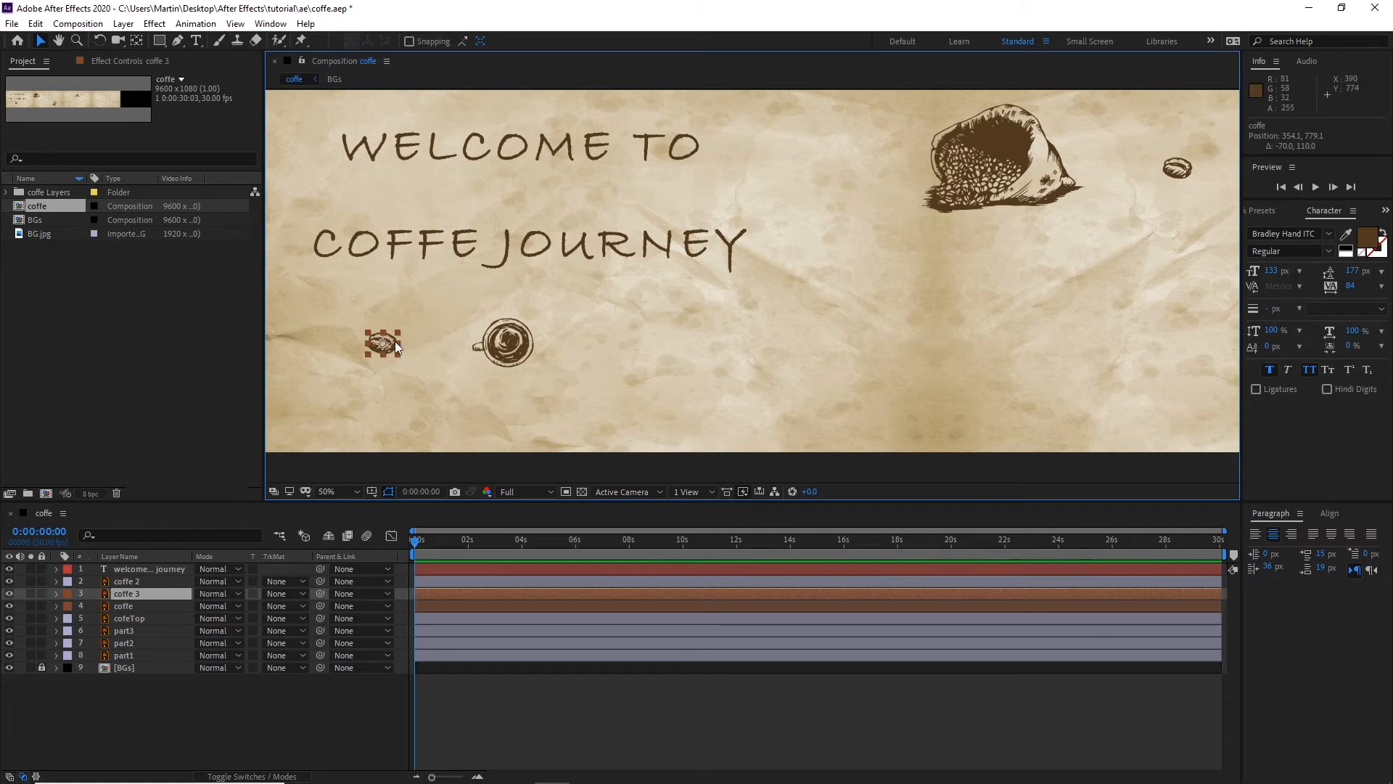
pyautogui.moveTo(395, 341); pyautogui.dragTo(465, 428)
pyautogui.hotkey('ctrl', 'd')
pyautogui.hotkey('ctrl', 'd')
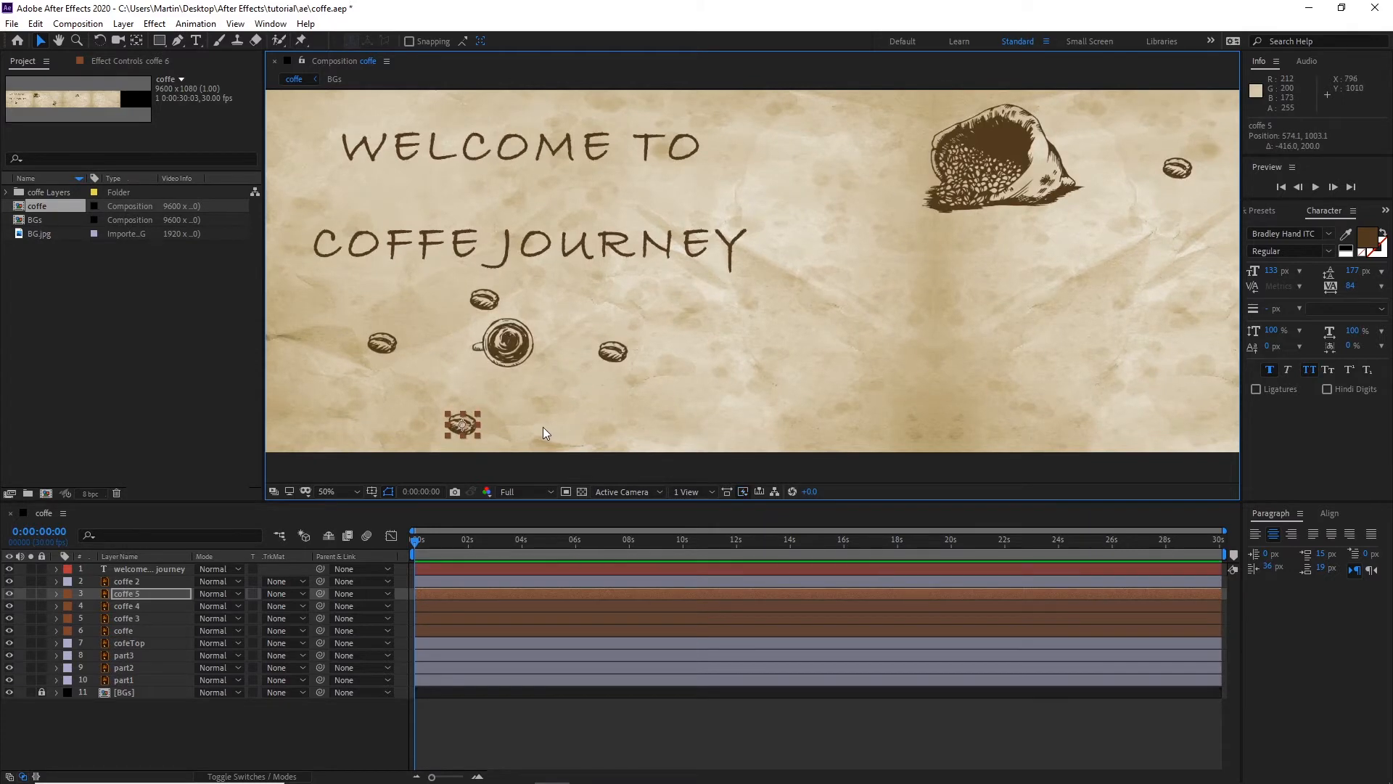
pyautogui.hotkey('ctrl', 'd')
pyautogui.moveTo(470, 430); pyautogui.dragTo(637, 426)
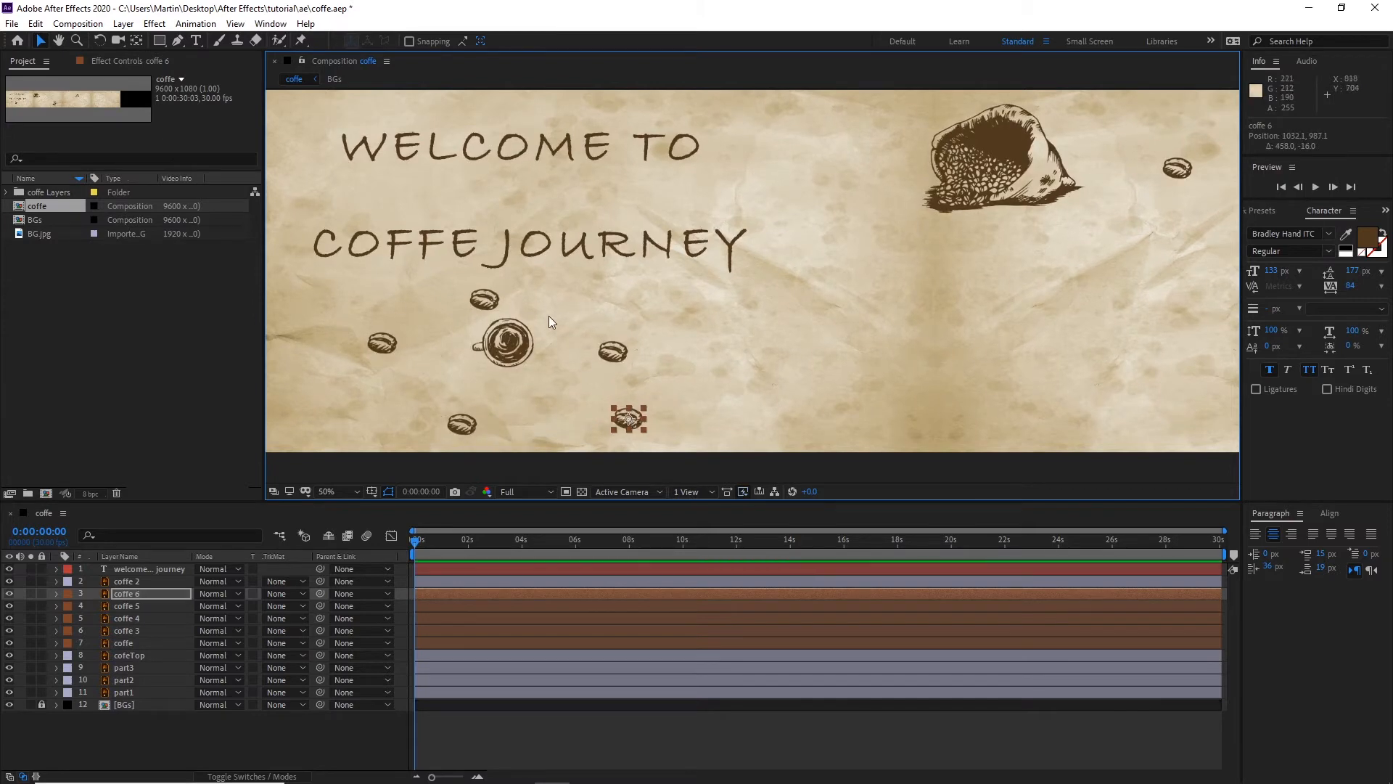
pyautogui.moveTo(493, 294); pyautogui.dragTo(554, 287)
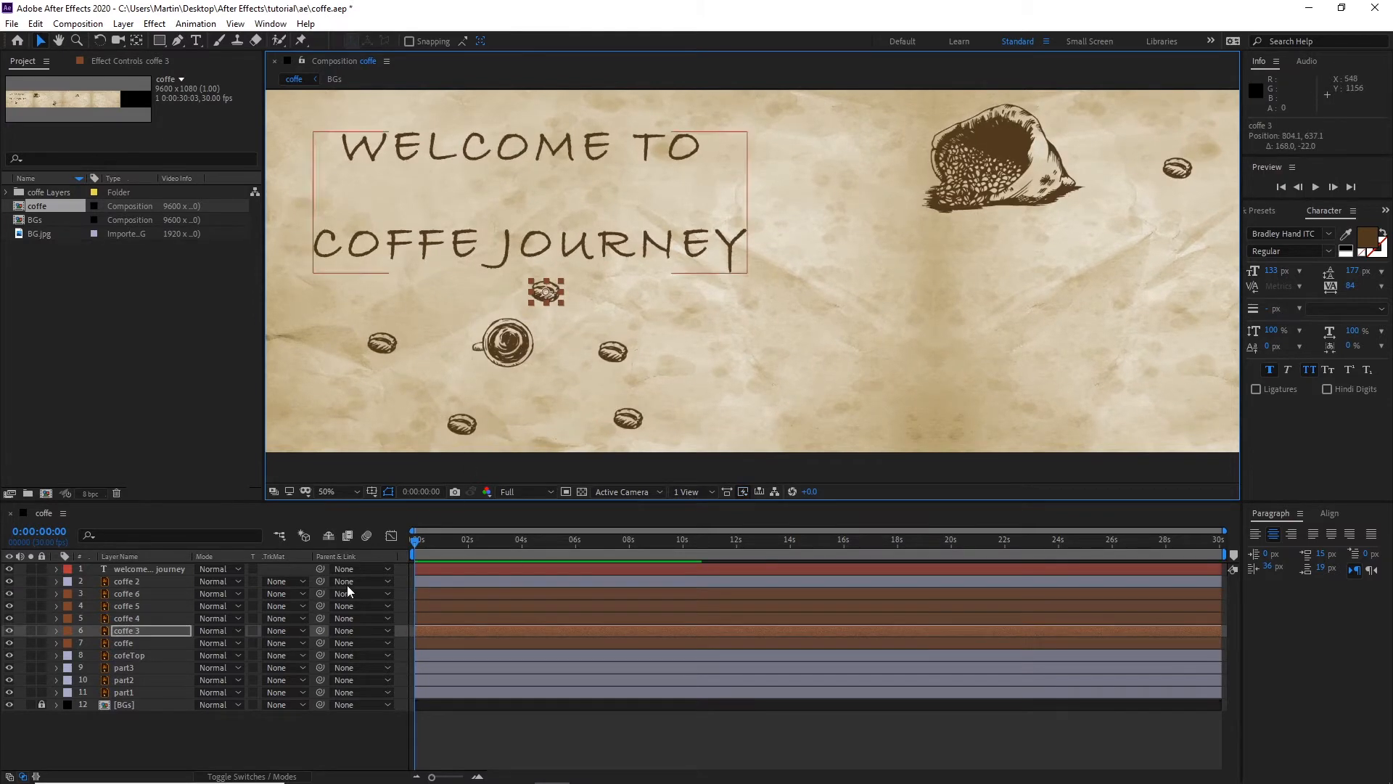
pyautogui.click(275, 726)
# Step: Pre-compose the five brown-labelled bean layers under the default name and lock the resulting layer
pyautogui.click(123, 643)
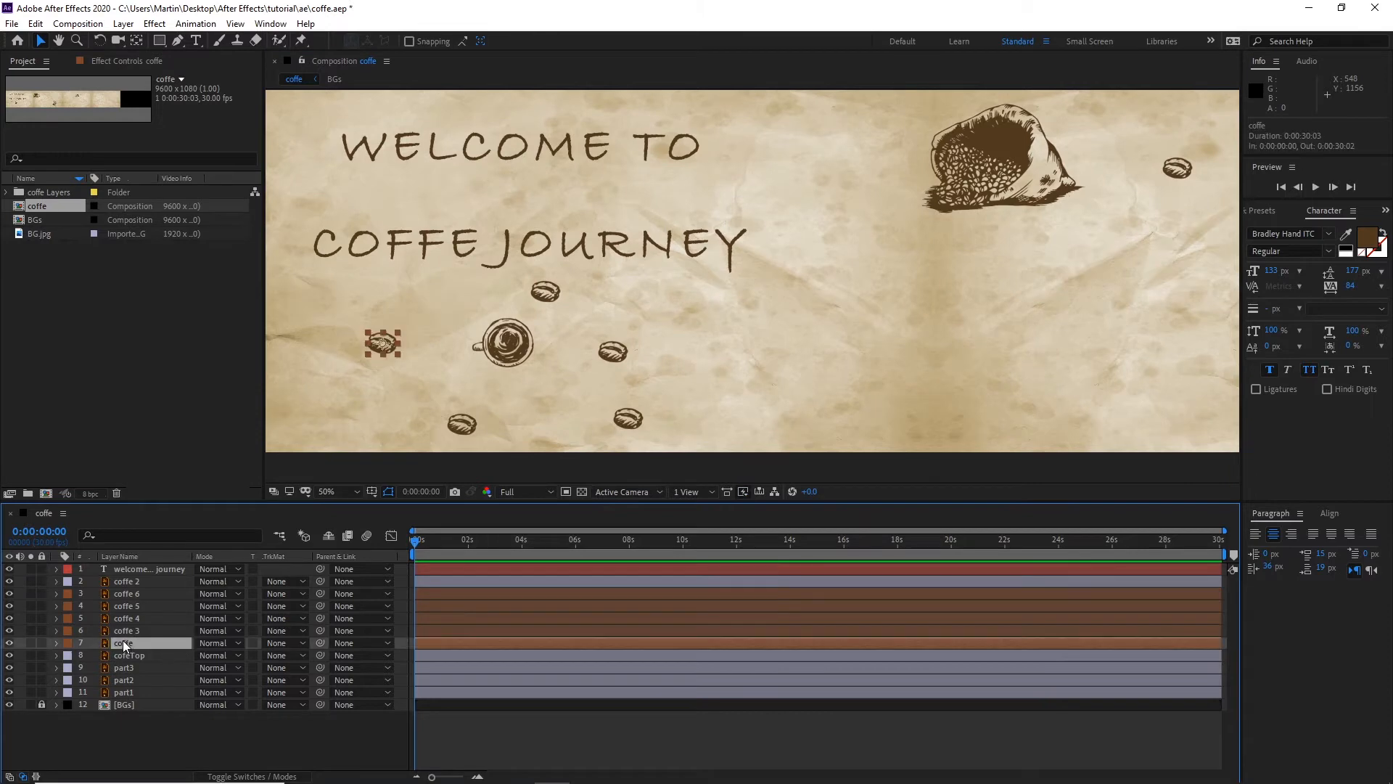
pyautogui.keyDown('shift'); pyautogui.click(124, 596); pyautogui.keyUp('shift')
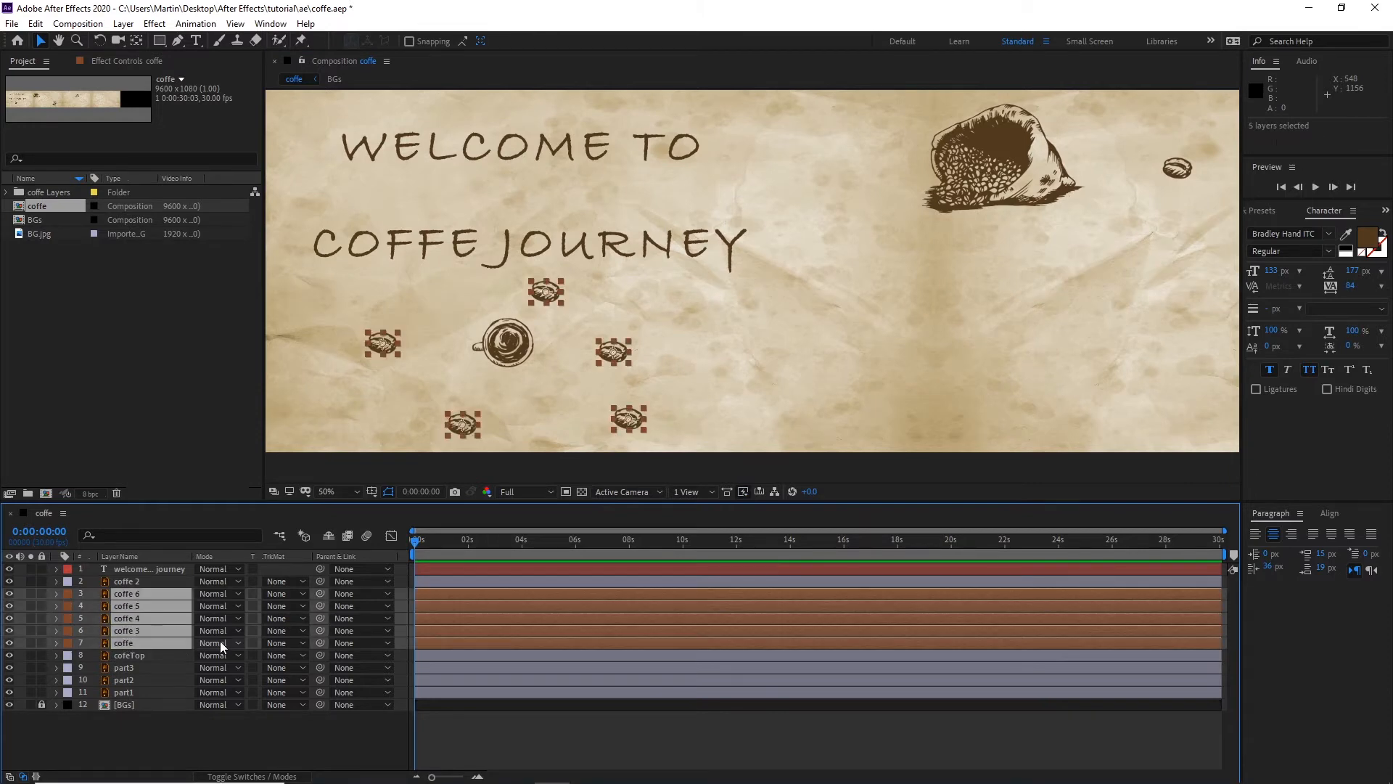
pyautogui.rightClick(129, 620)
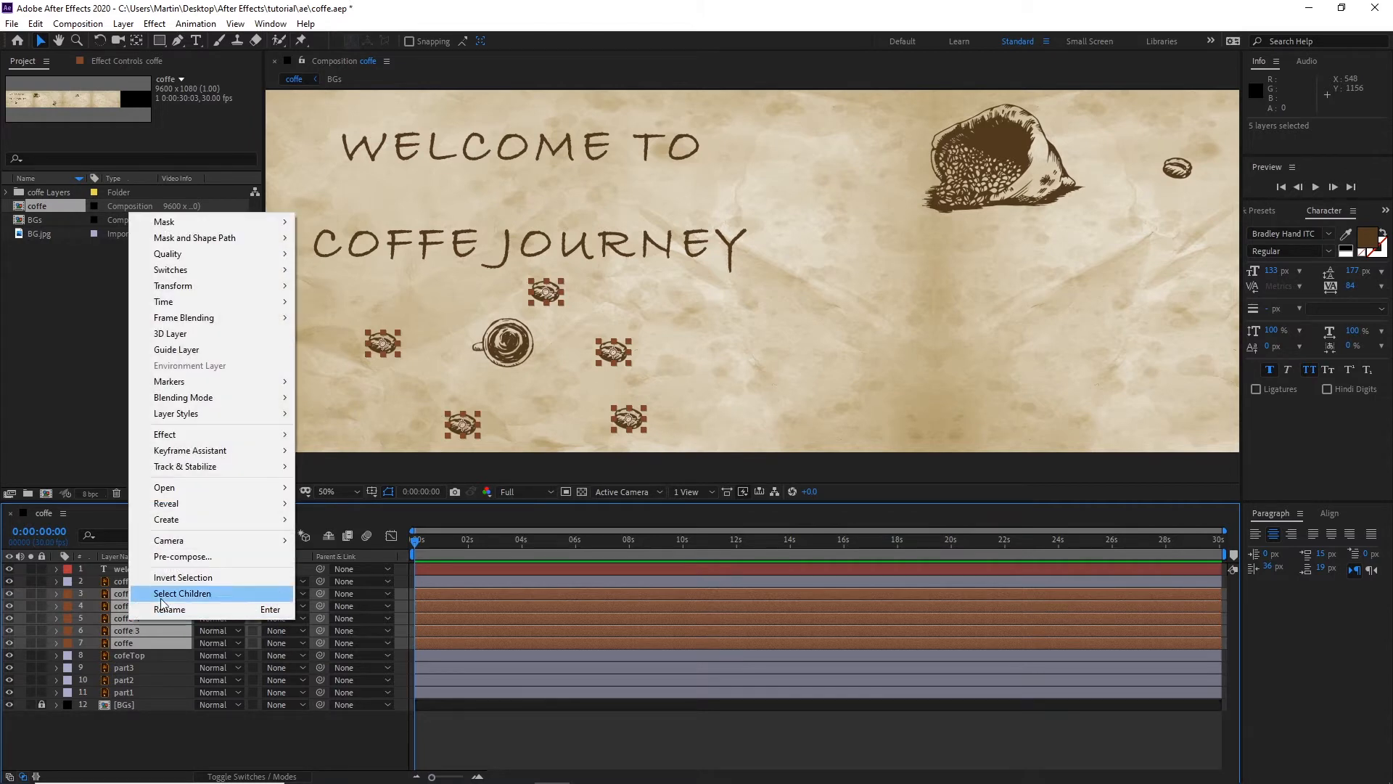
pyautogui.click(172, 557)
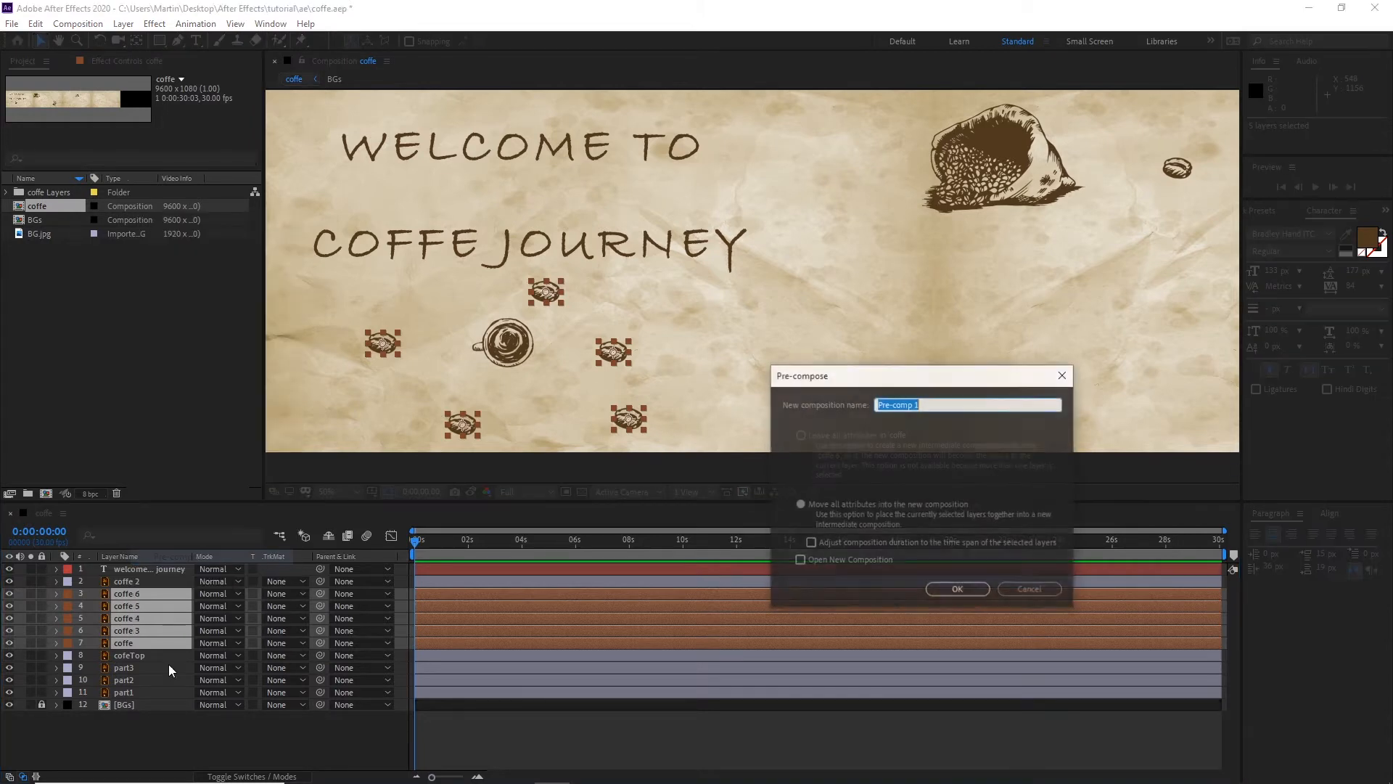
pyautogui.click(956, 590)
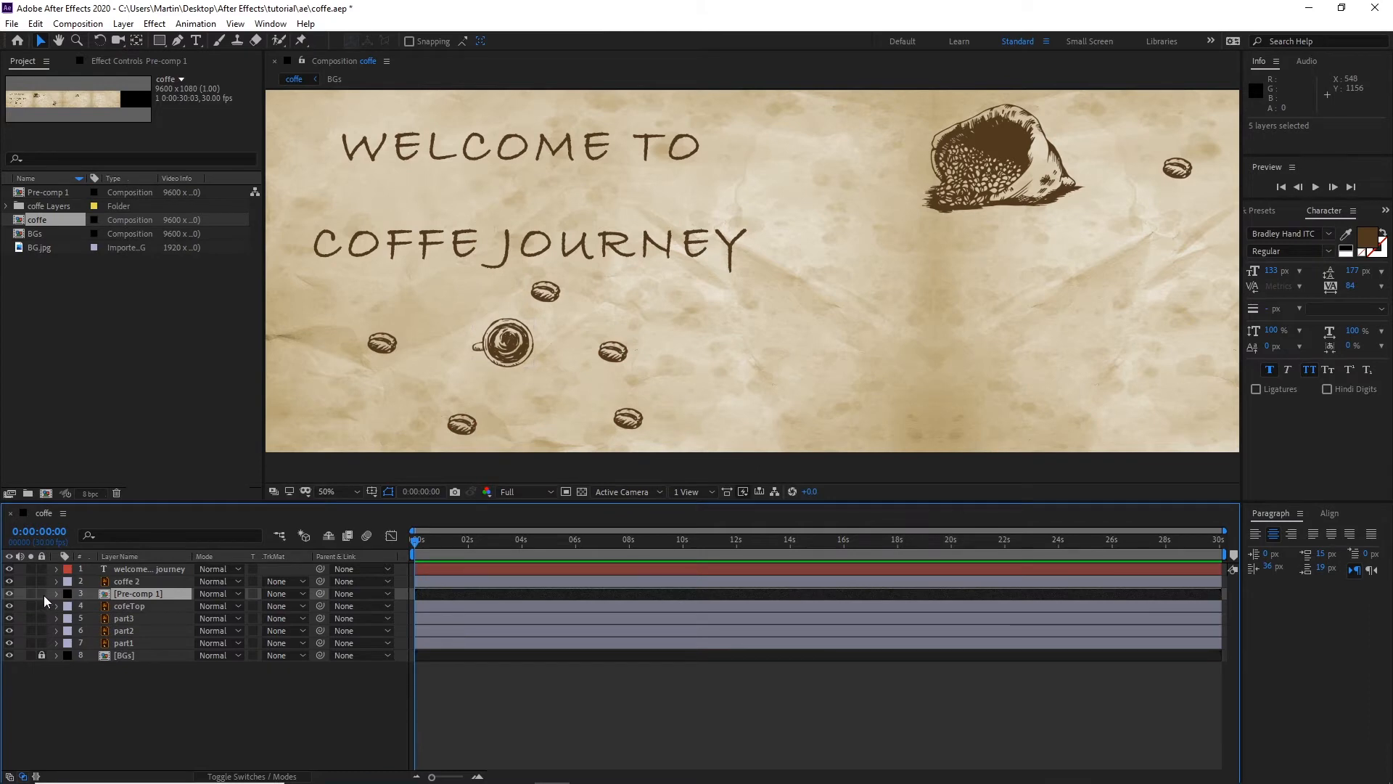
pyautogui.click(42, 594)
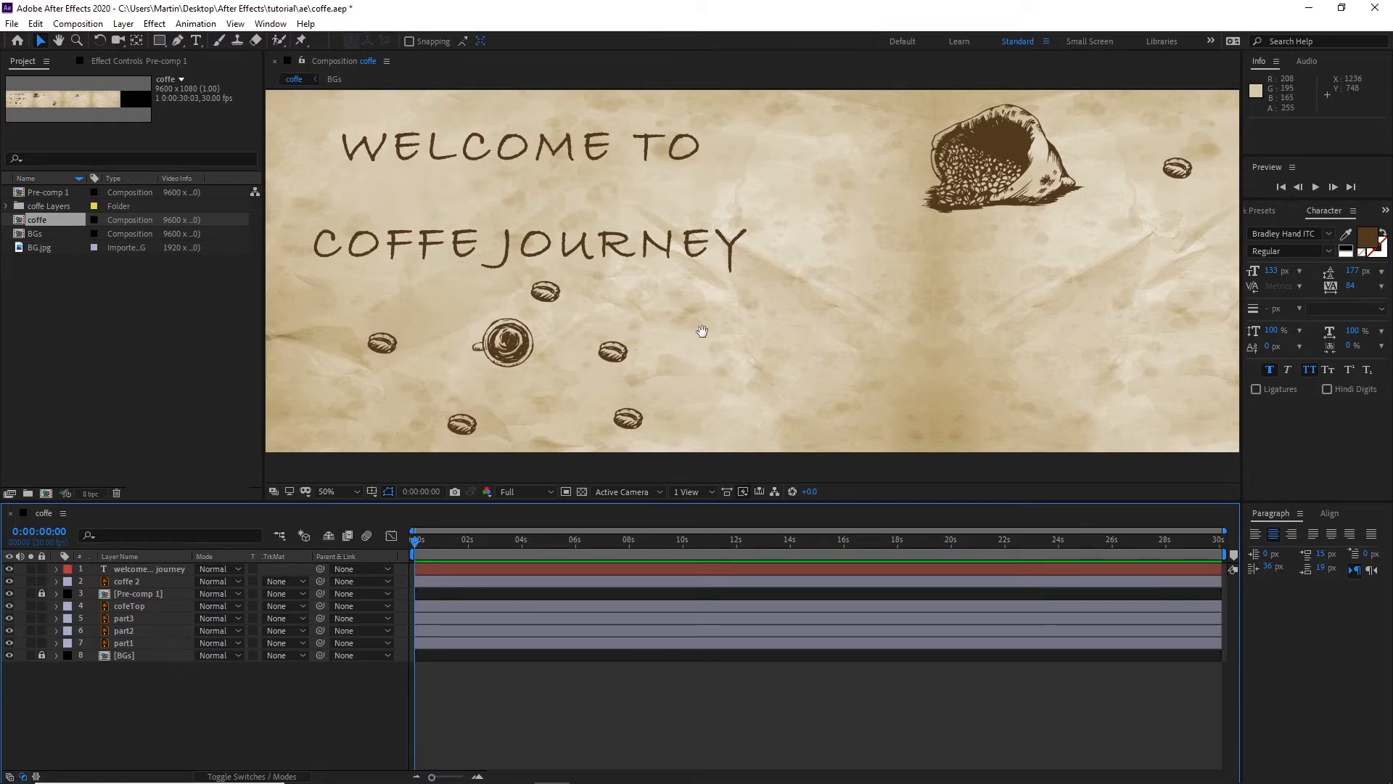
# Step: Duplicate the bean beside the sack, shift the copy slightly right, and move coffe 2 below the title's end to about (1302, 841)
pyautogui.moveTo(702, 331); pyautogui.dragTo(507, 364)
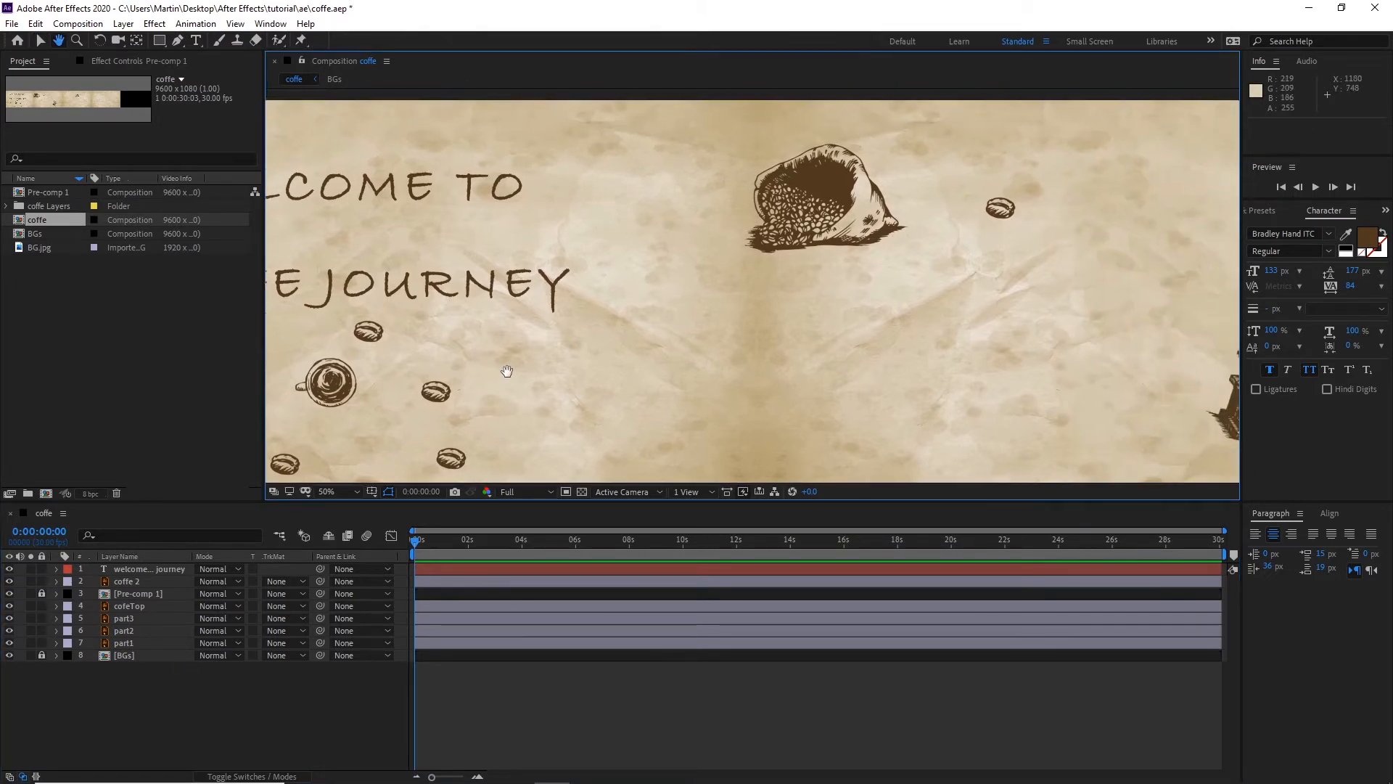
pyautogui.click(1000, 208)
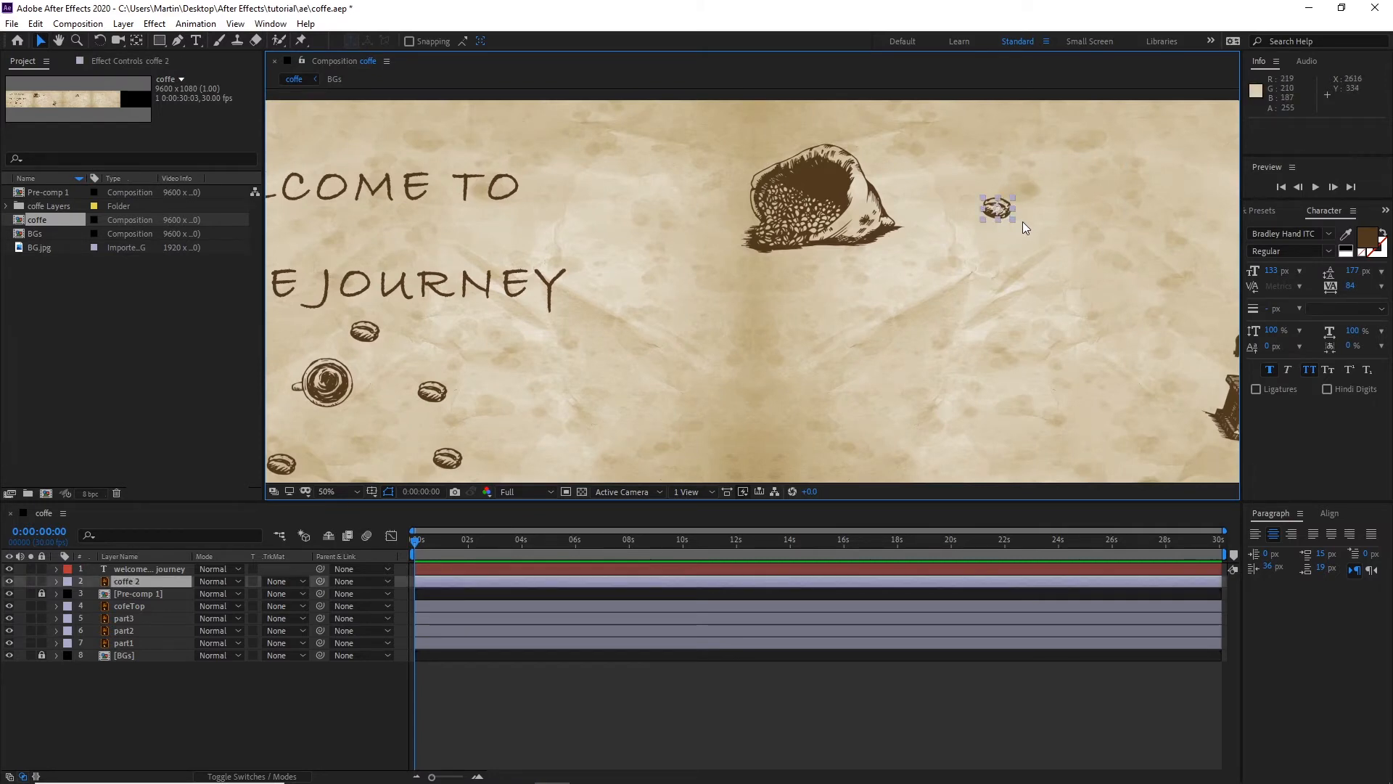
pyautogui.hotkey('ctrl', 'd')
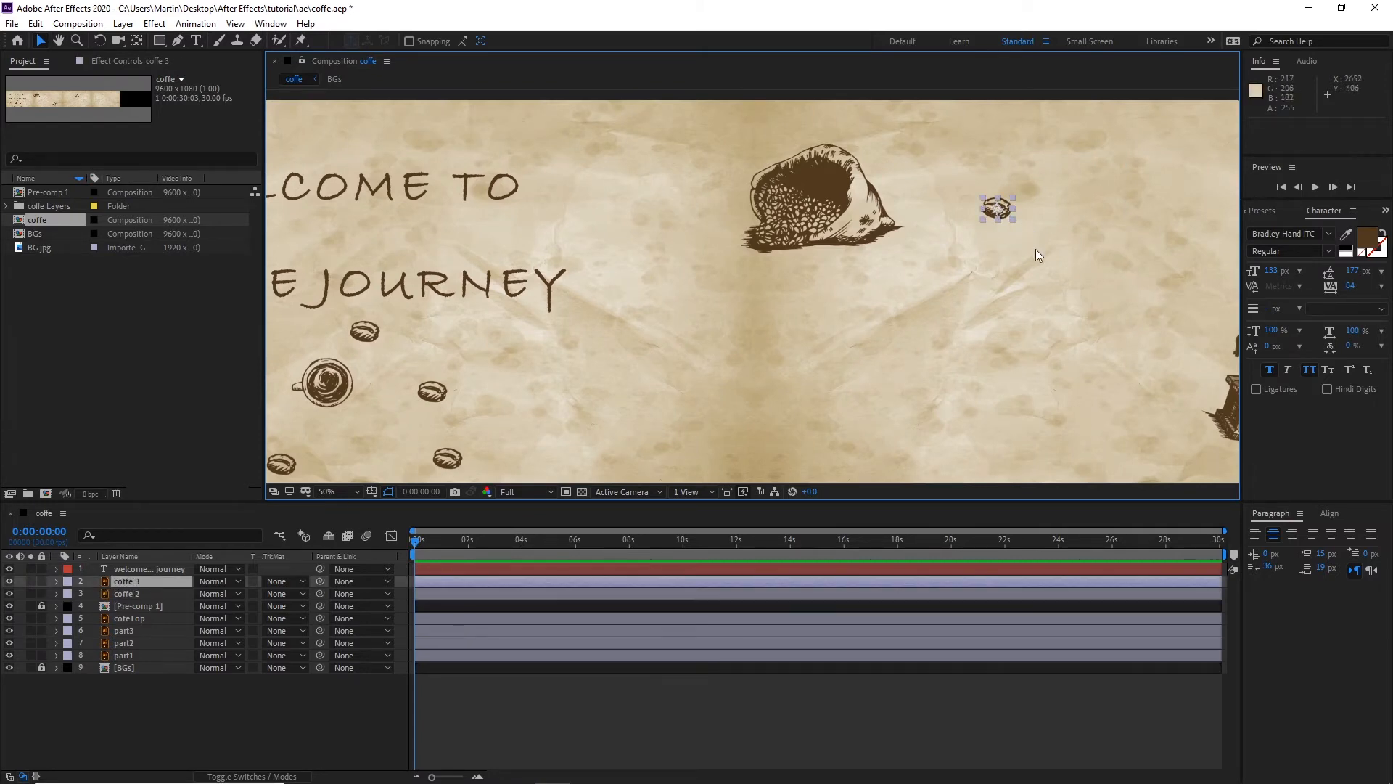
pyautogui.moveTo(1005, 210); pyautogui.dragTo(547, 412)
pyautogui.click(1007, 215)
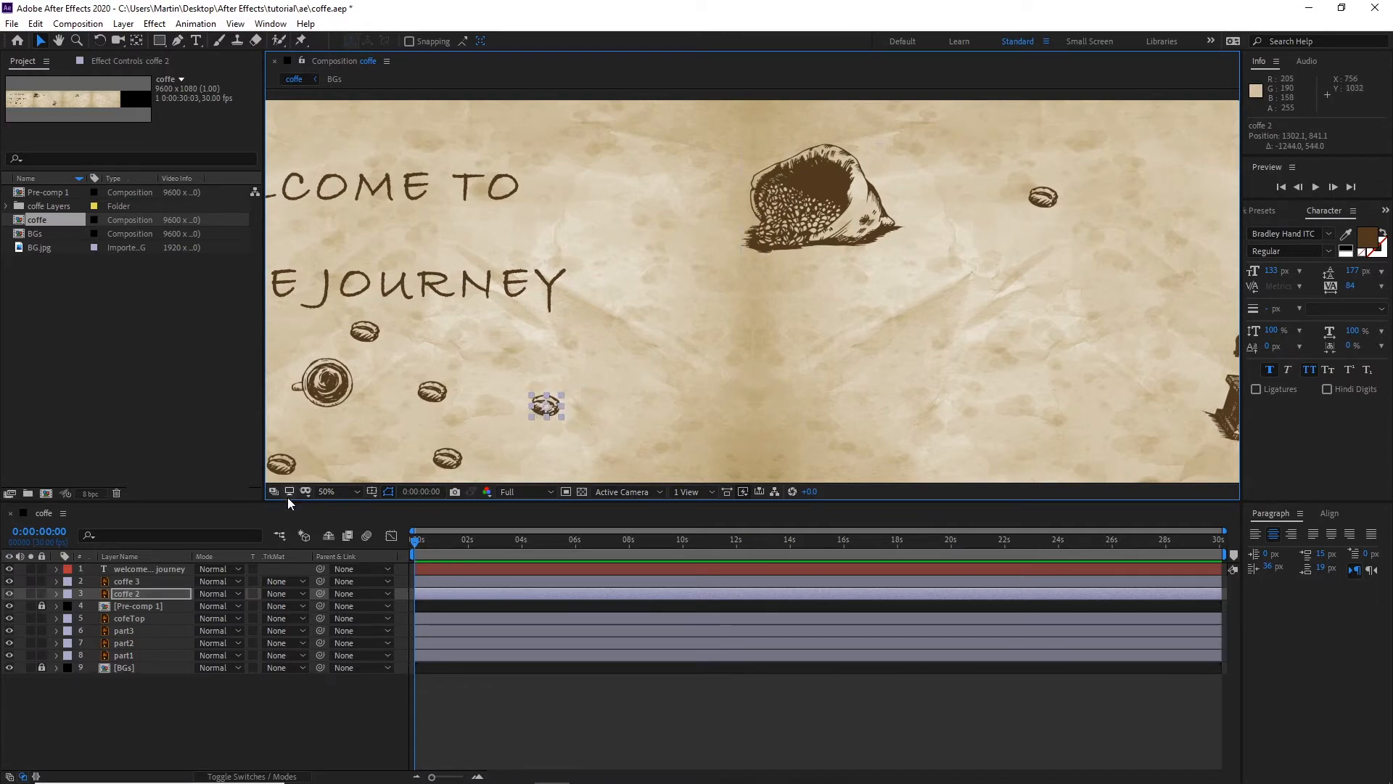
# Step: Set the label color of the coffe 2 layer to Green
pyautogui.click(124, 592)
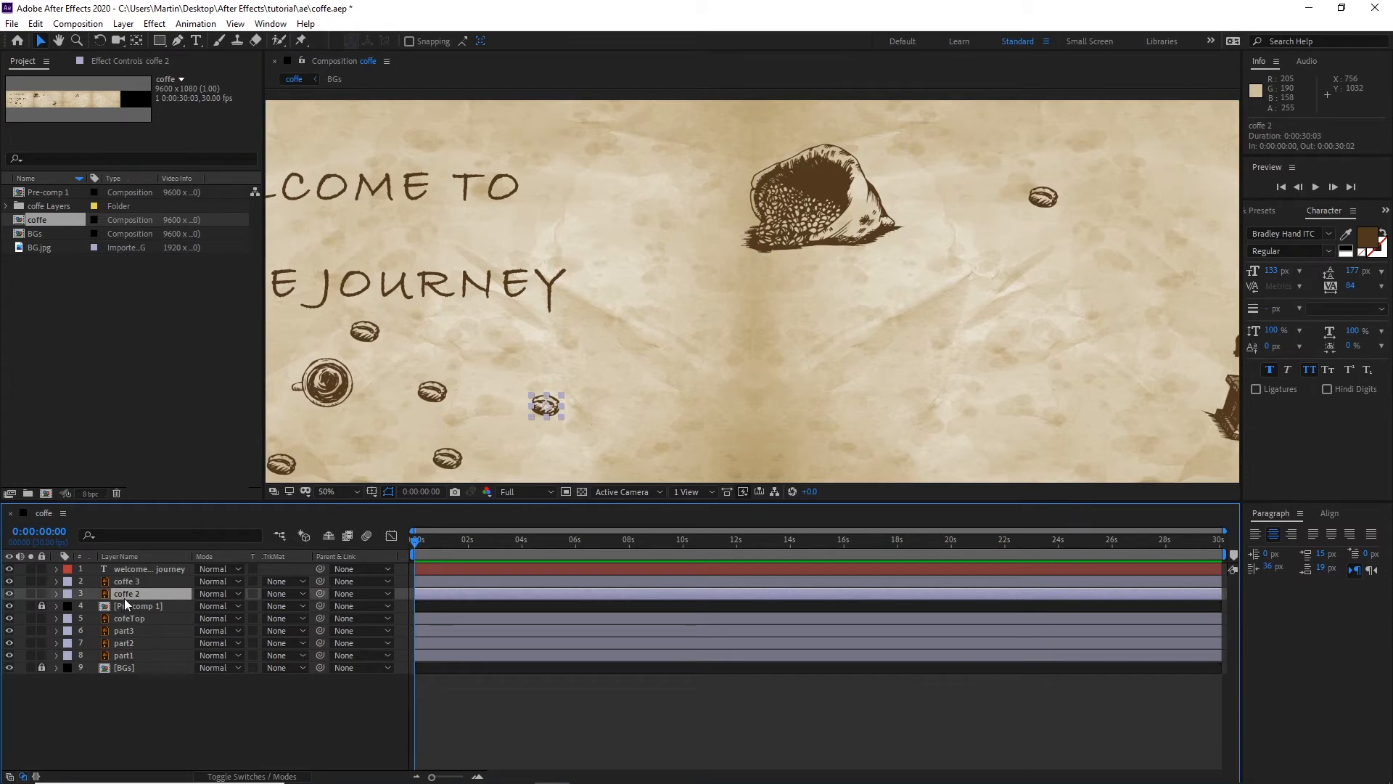
pyautogui.click(66, 594)
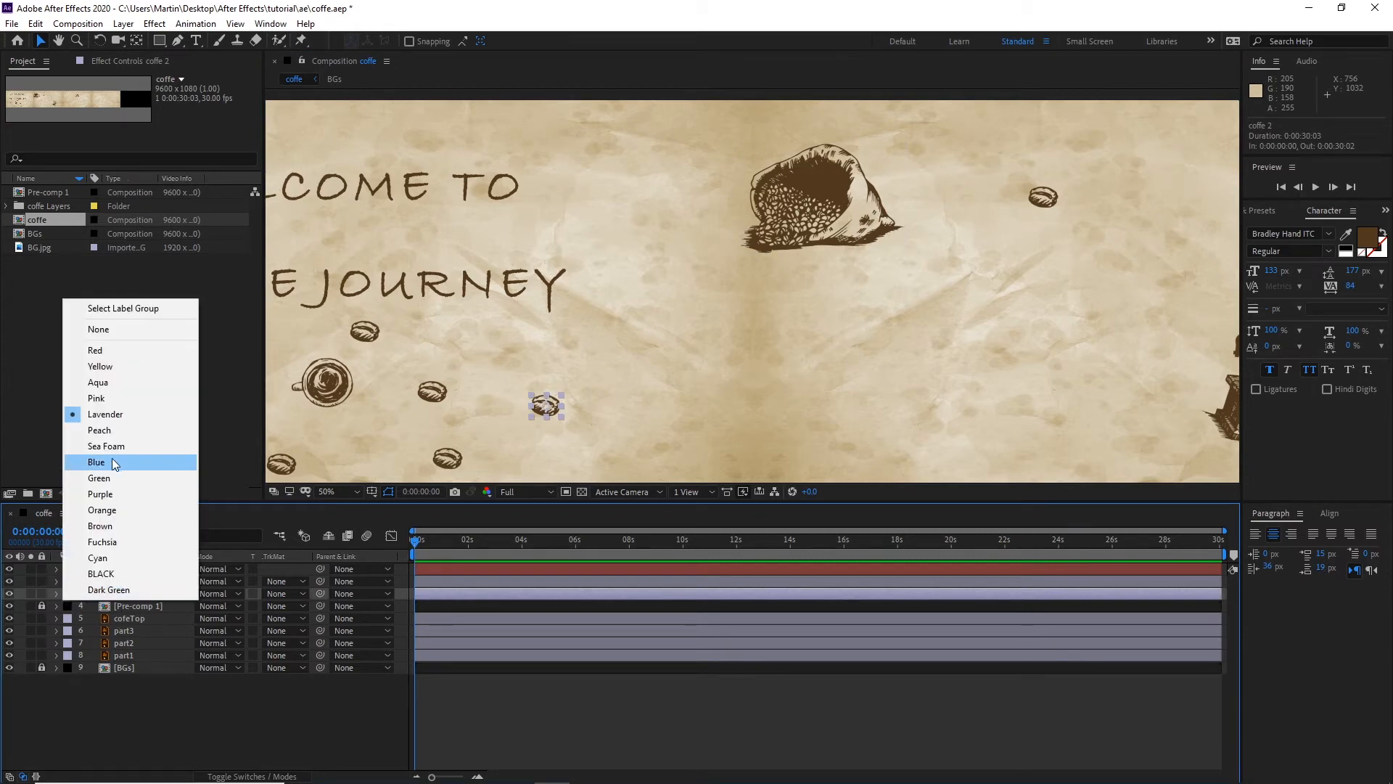
pyautogui.click(99, 479)
pyautogui.click(163, 681)
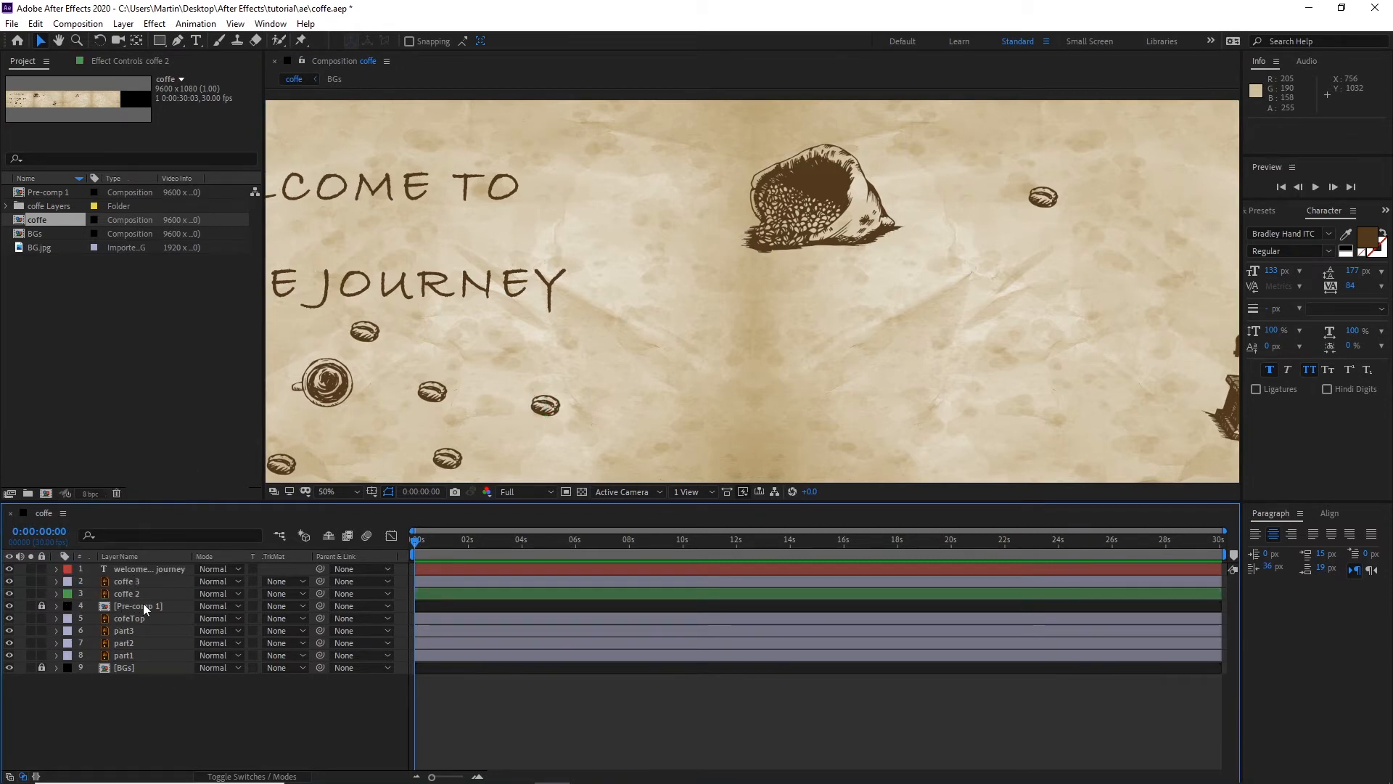
# Step: Rotate the coffe 2 bean counterclockwise by about 37°
pyautogui.click(131, 593)
pyautogui.scroll(1, 573, 410)
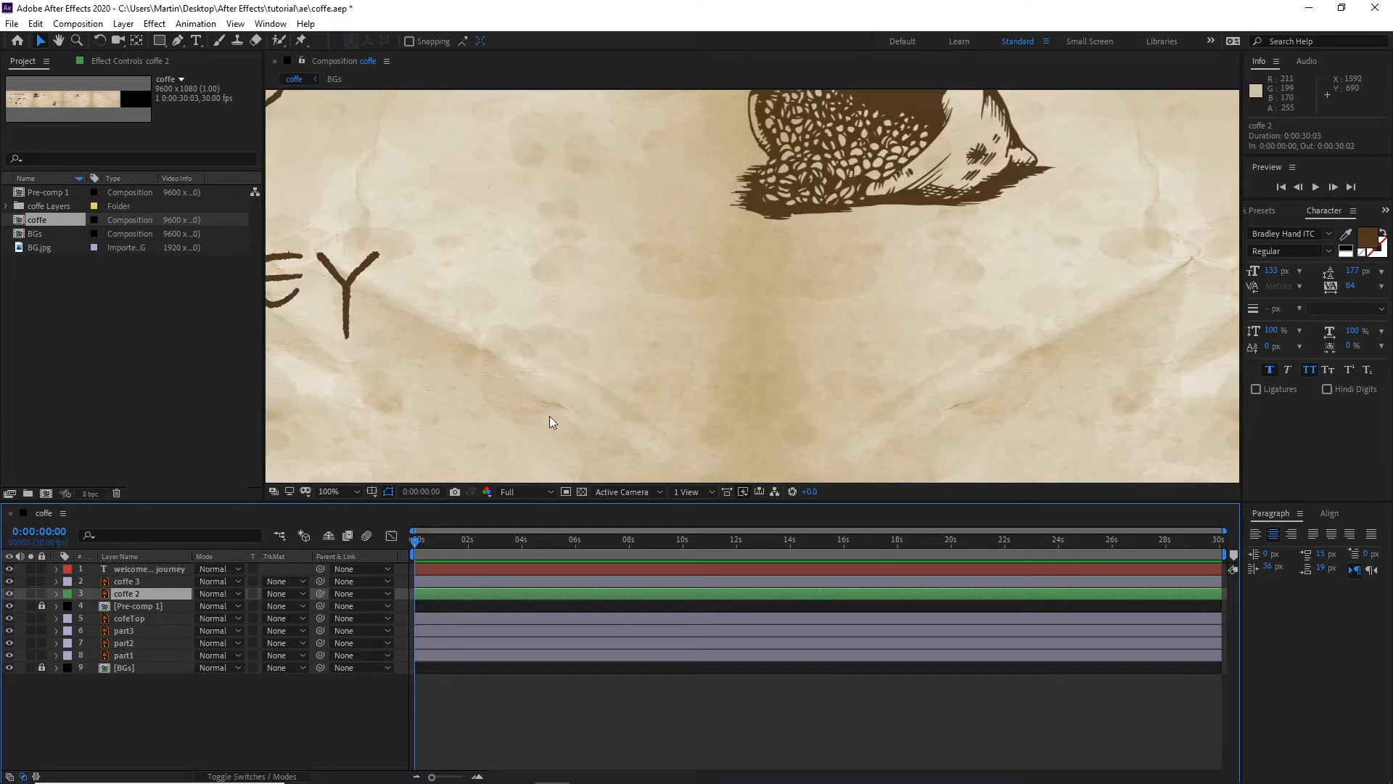
pyautogui.moveTo(531, 419); pyautogui.dragTo(573, 363)
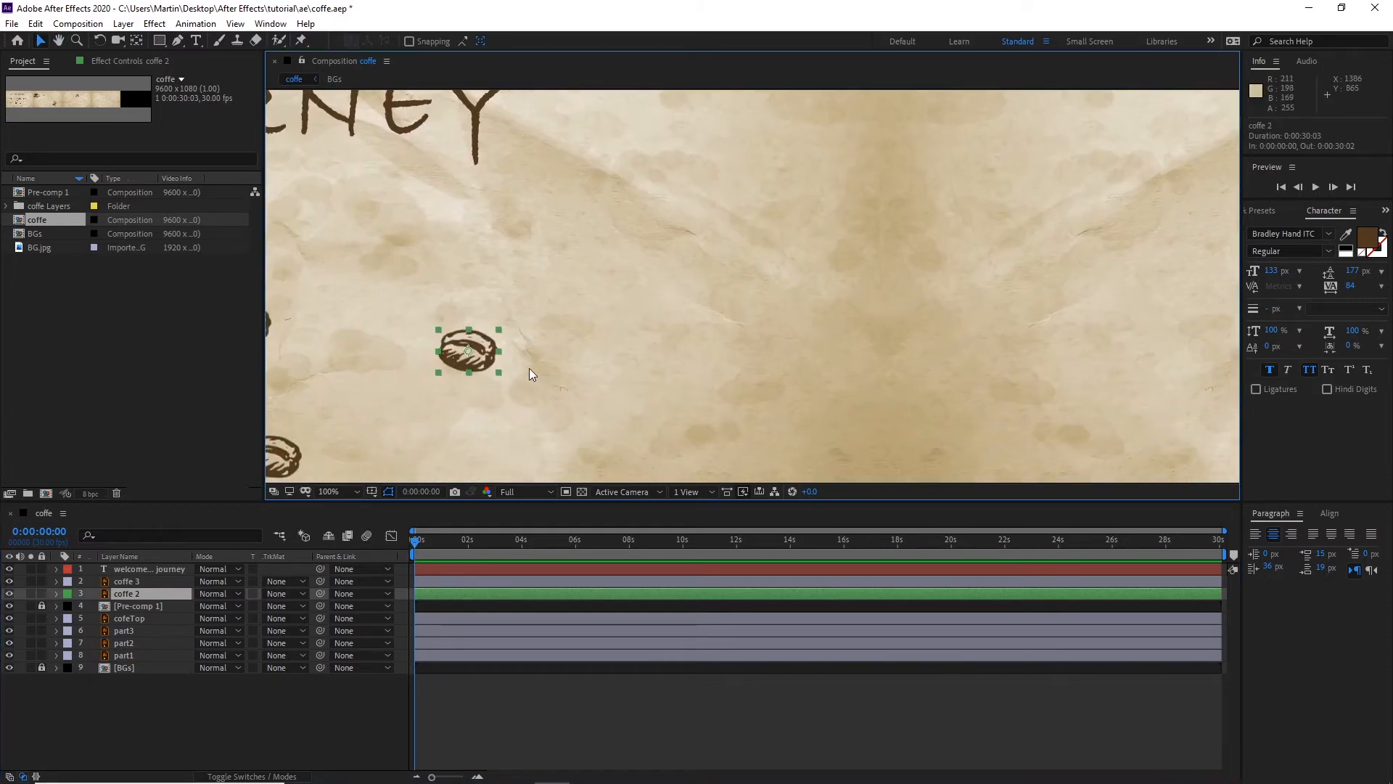
pyautogui.press('w')
pyautogui.moveTo(494, 347)
pyautogui.mouseDown()
pyautogui.moveTo(489, 321)
pyautogui.moveTo(501, 332)
pyautogui.mouseUp()
pyautogui.press(',')
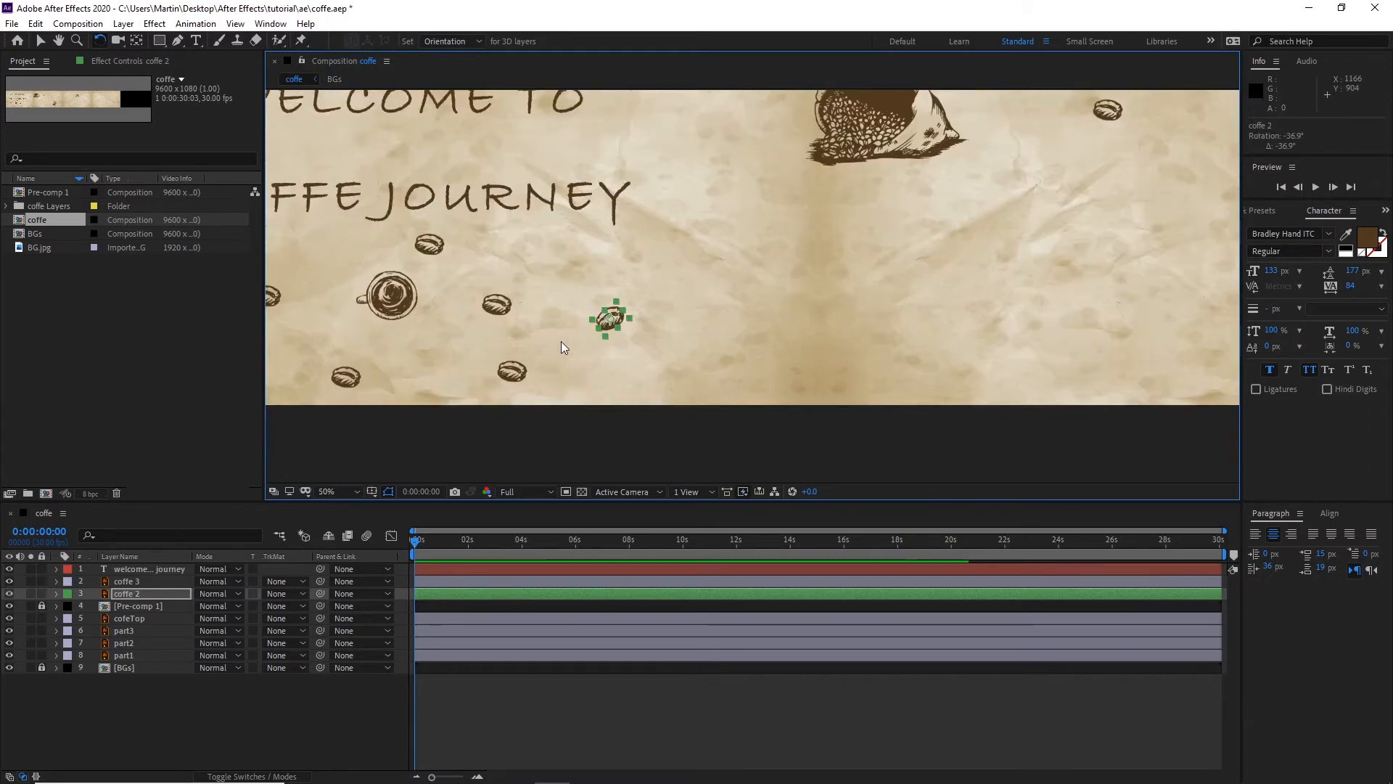
# Step: Duplicate the rotated coffe 2 bean and place the copy just above and to its right, at about (1400, 777)
pyautogui.moveTo(676, 293); pyautogui.dragTo(572, 302)
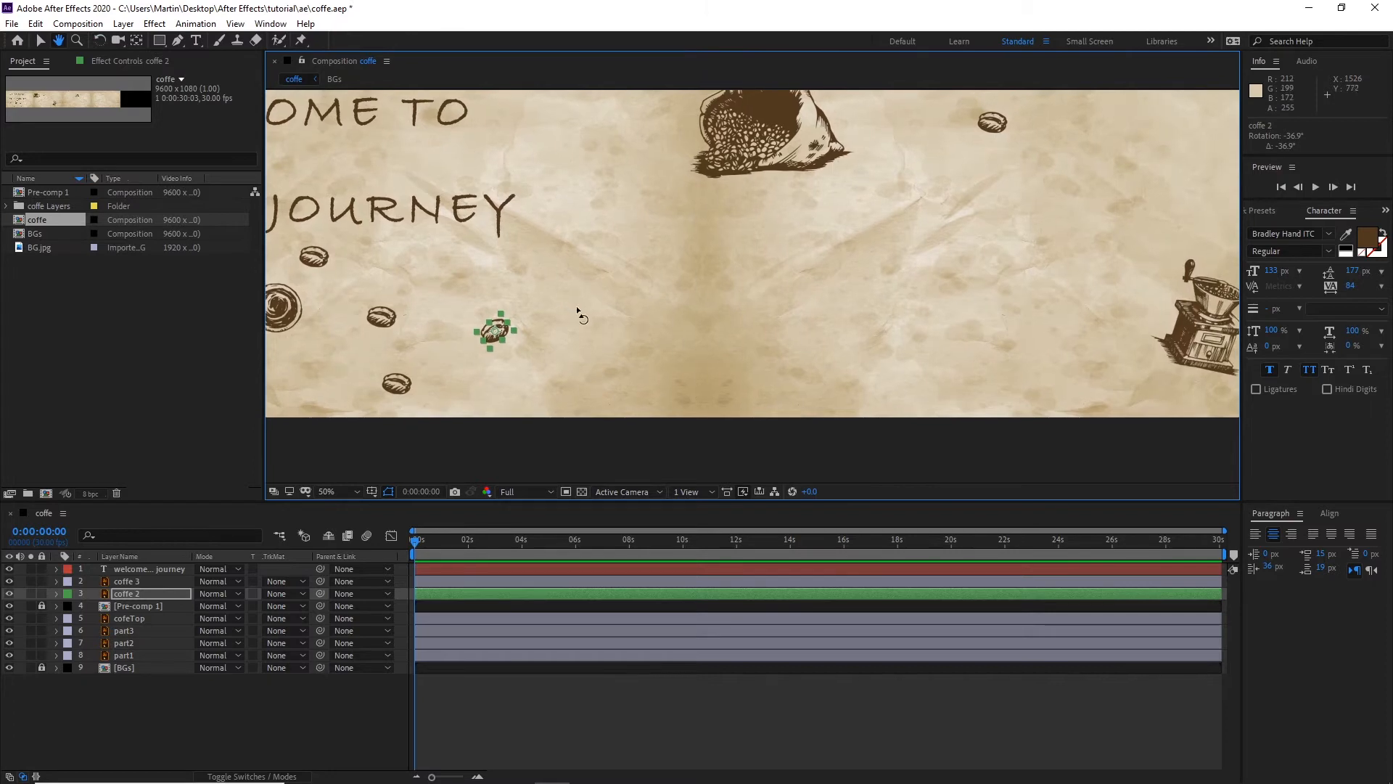
pyautogui.hotkey('ctrl', 'd')
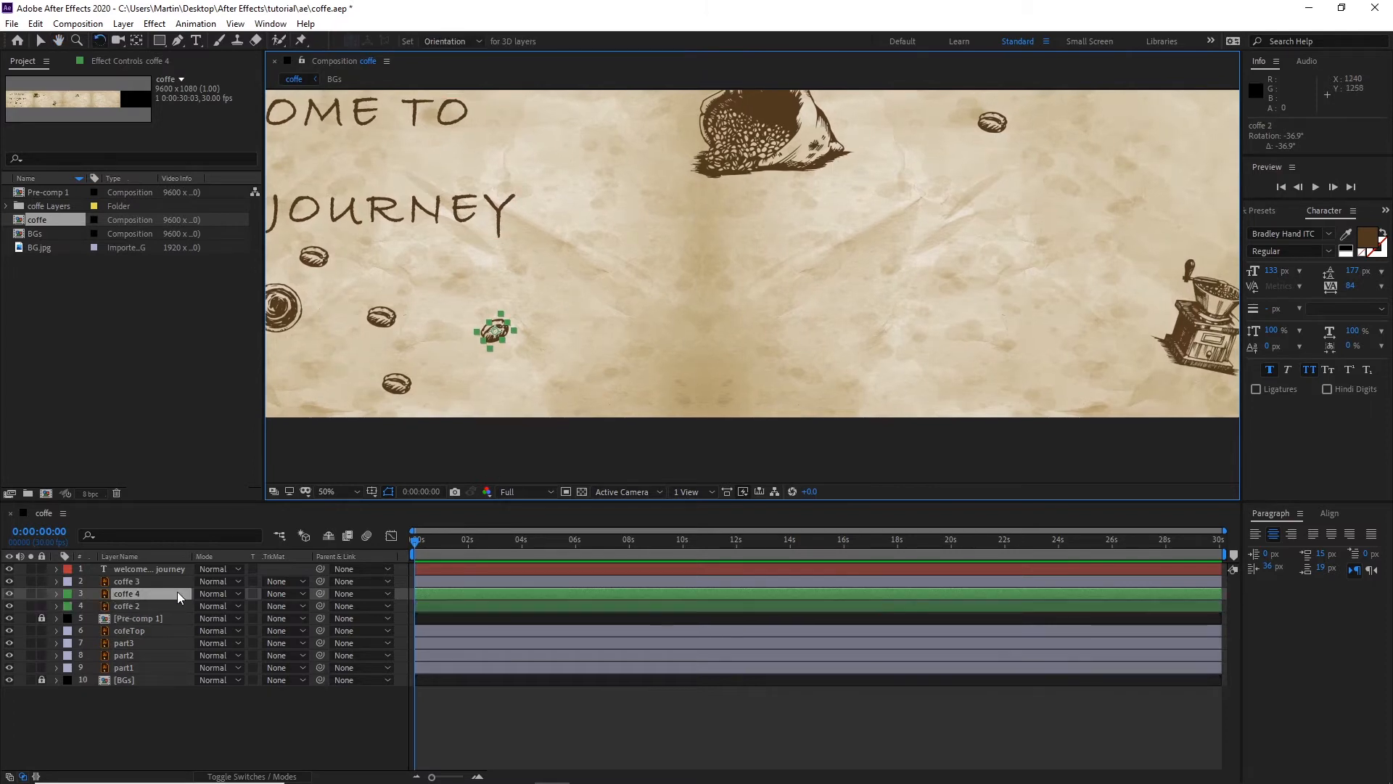
pyautogui.press('v')
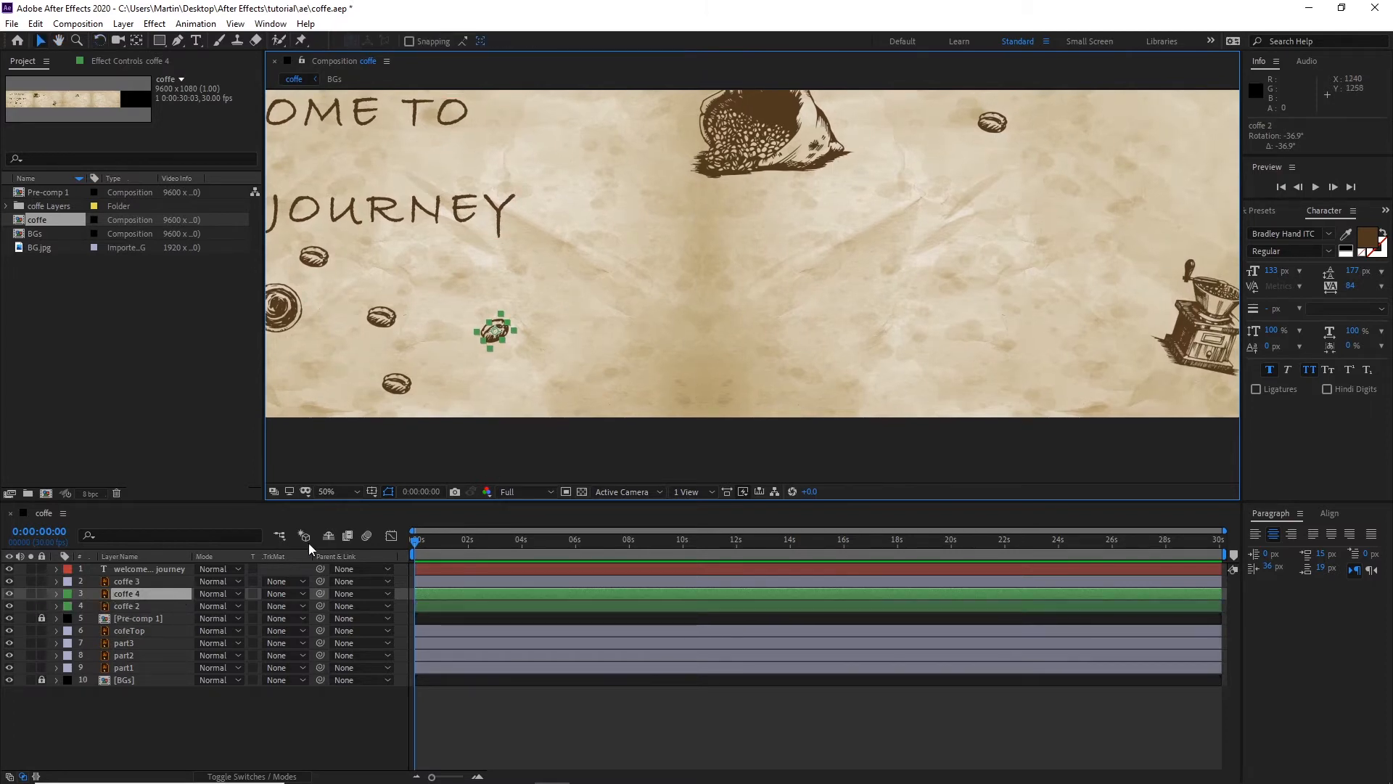
pyautogui.moveTo(510, 330); pyautogui.dragTo(527, 316)
pyautogui.hotkey('ctrl', 'z')
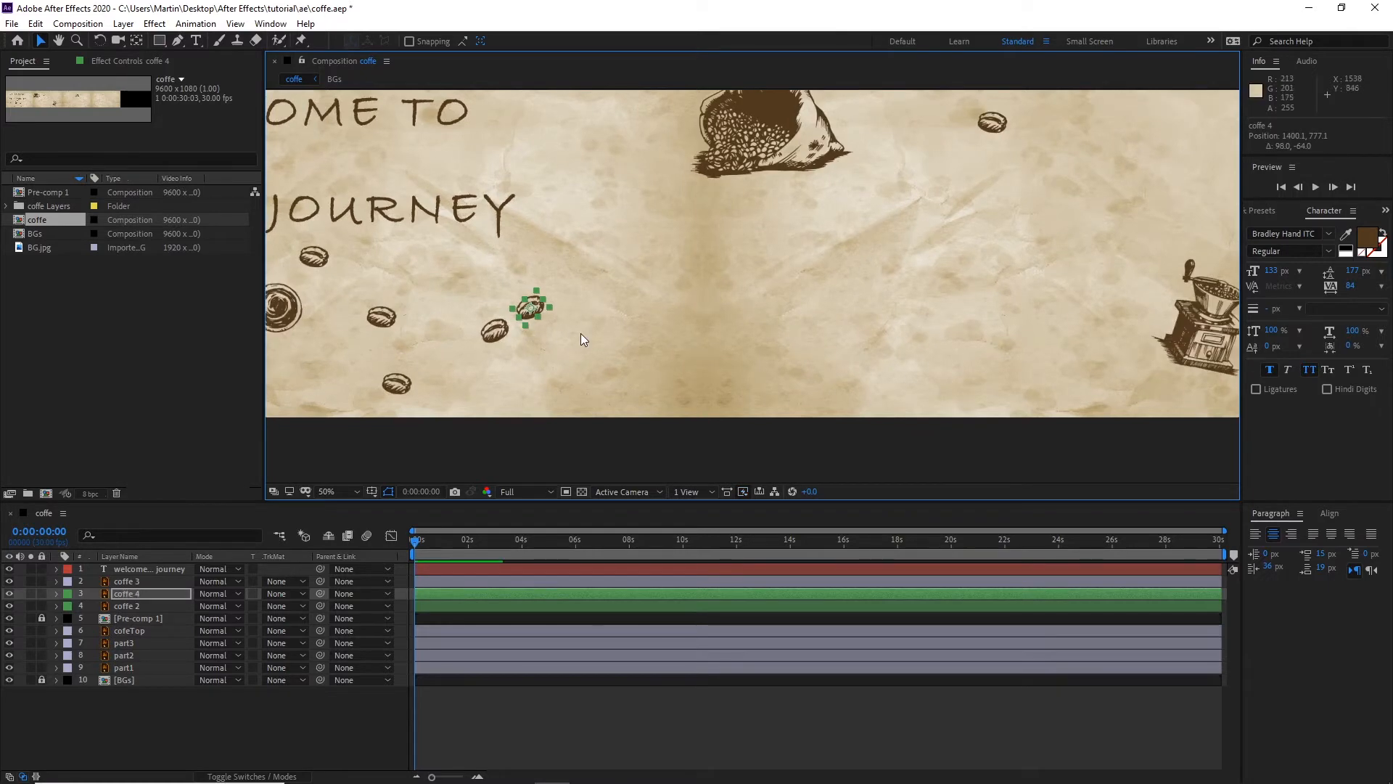
# Step: Duplicate the coffe 4 bean four times, lining up the copies diagonally toward the sack and ending at about (1832, 473)
pyautogui.hotkey('ctrl', 'd')
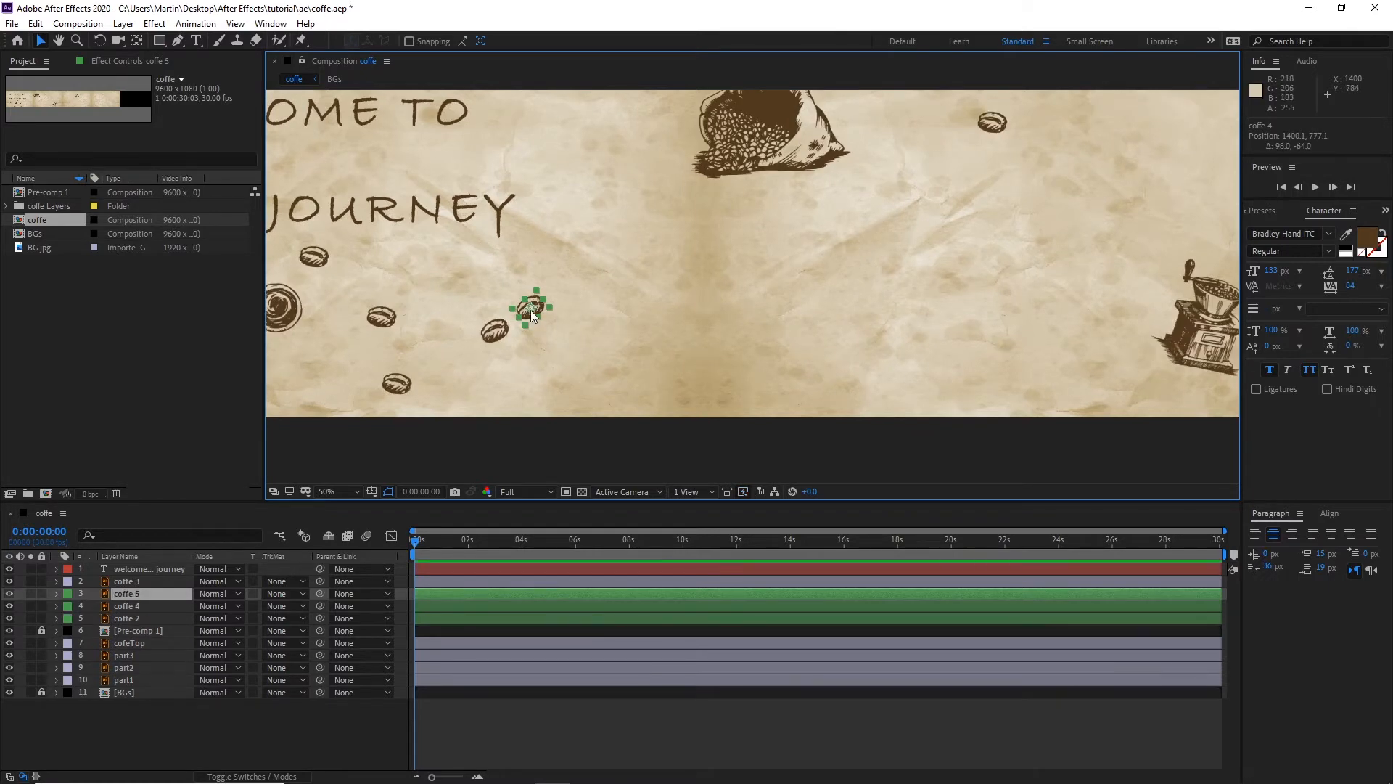
pyautogui.moveTo(534, 314); pyautogui.dragTo(693, 203)
pyautogui.hotkey('ctrl', 'd')
pyautogui.hotkey('ctrl', 'd')
pyautogui.hotkey('ctrl', 'd')
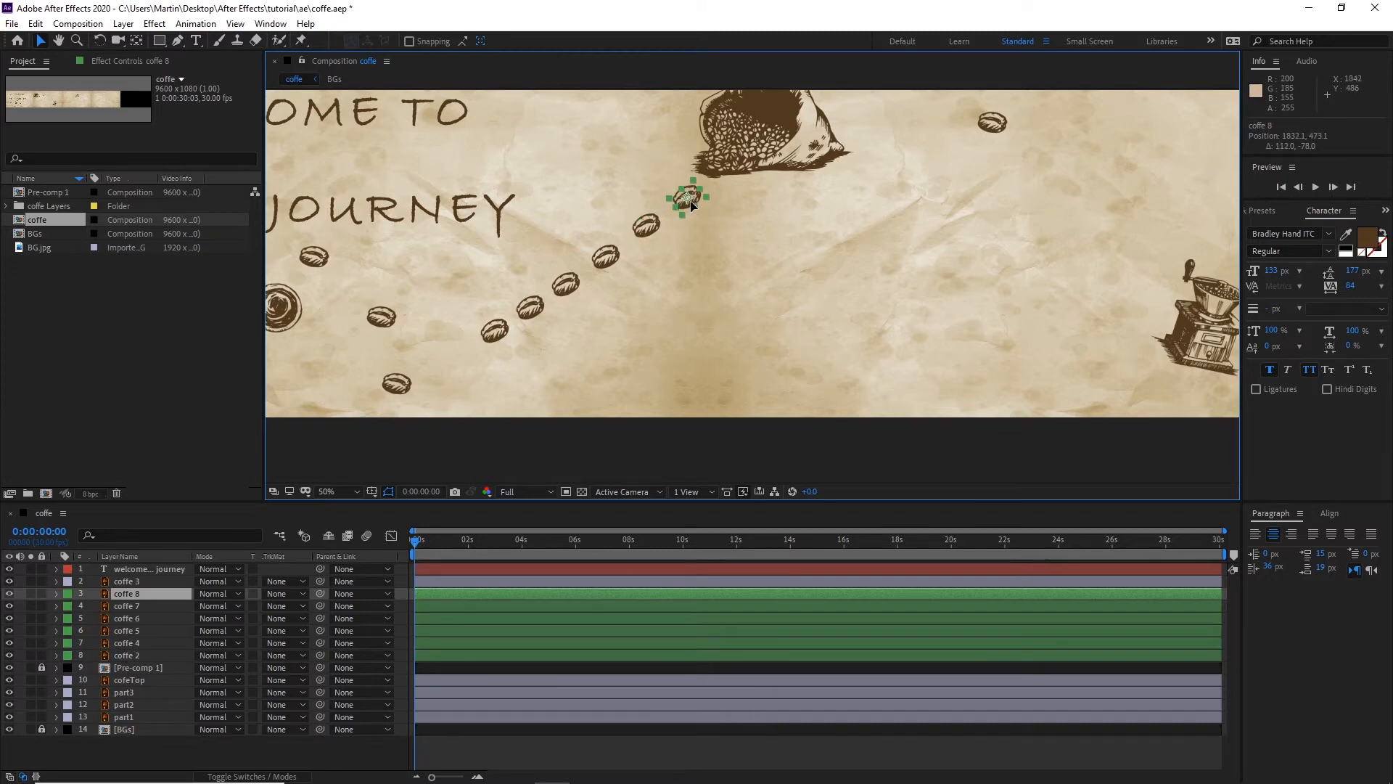
# Step: Move the coffee sack layer part1 right and slightly up to about (2245, 235), away from the bean trail
pyautogui.click(756, 251)
pyautogui.press('space')
pyautogui.moveTo(766, 235); pyautogui.dragTo(624, 328)
pyautogui.click(639, 228)
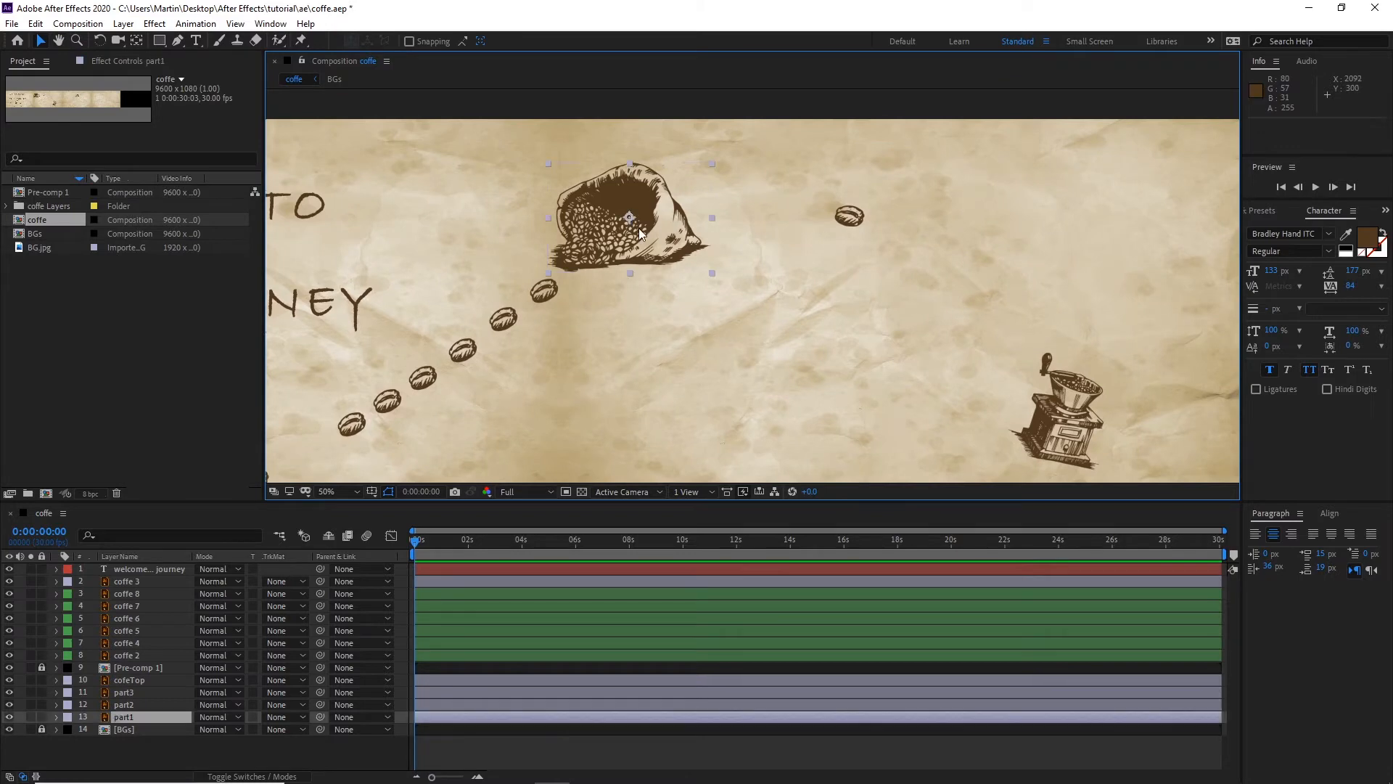
pyautogui.moveTo(656, 233); pyautogui.dragTo(720, 219)
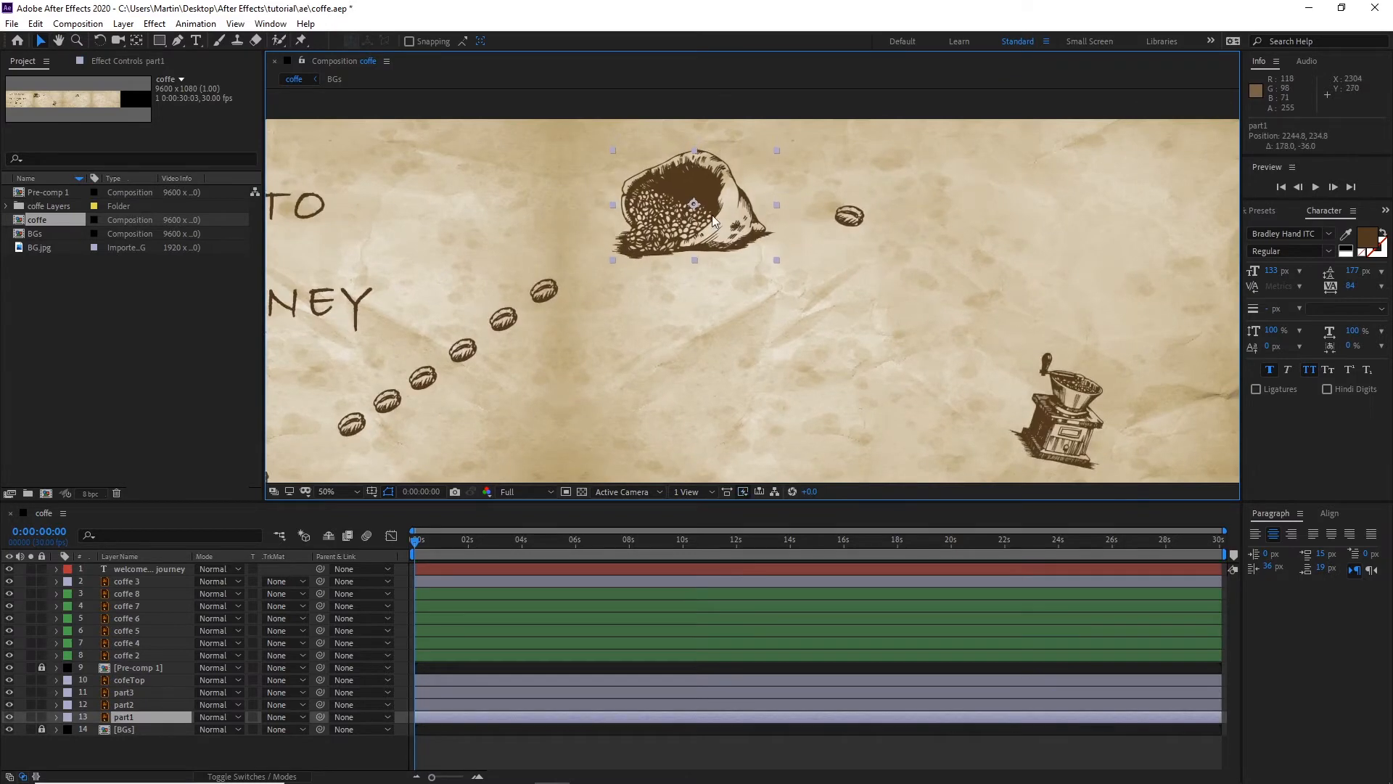
# Step: Duplicate the uppermost trail bean and place the copy just above and to its right, continuing the diagonal toward the sack
pyautogui.click(550, 294)
pyautogui.hotkey('ctrl', 'd')
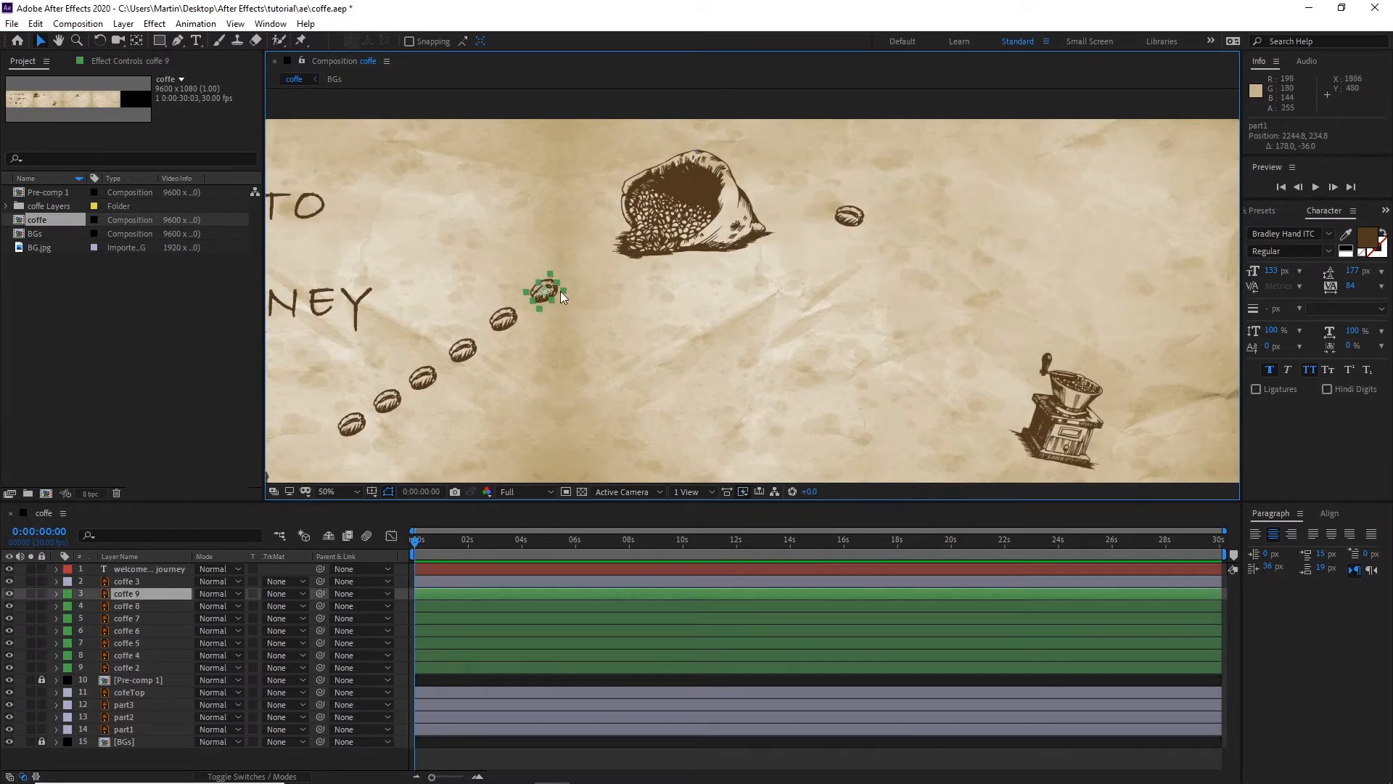
pyautogui.moveTo(555, 289); pyautogui.dragTo(592, 268)
# Step: Move all seven green trail beans together with the coffee sack up and to the right, away from the title
pyautogui.click(649, 347)
pyautogui.moveTo(702, 361); pyautogui.dragTo(933, 298)
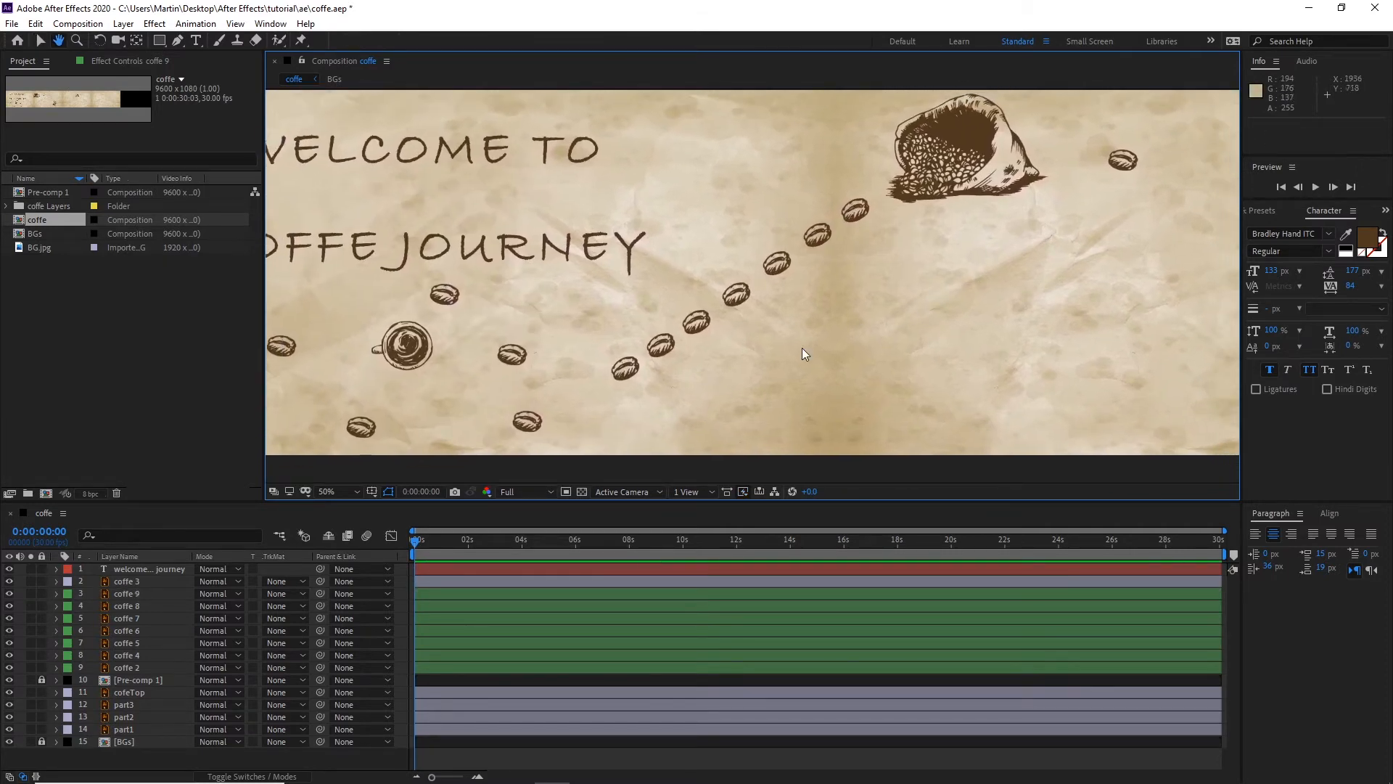
pyautogui.press('v')
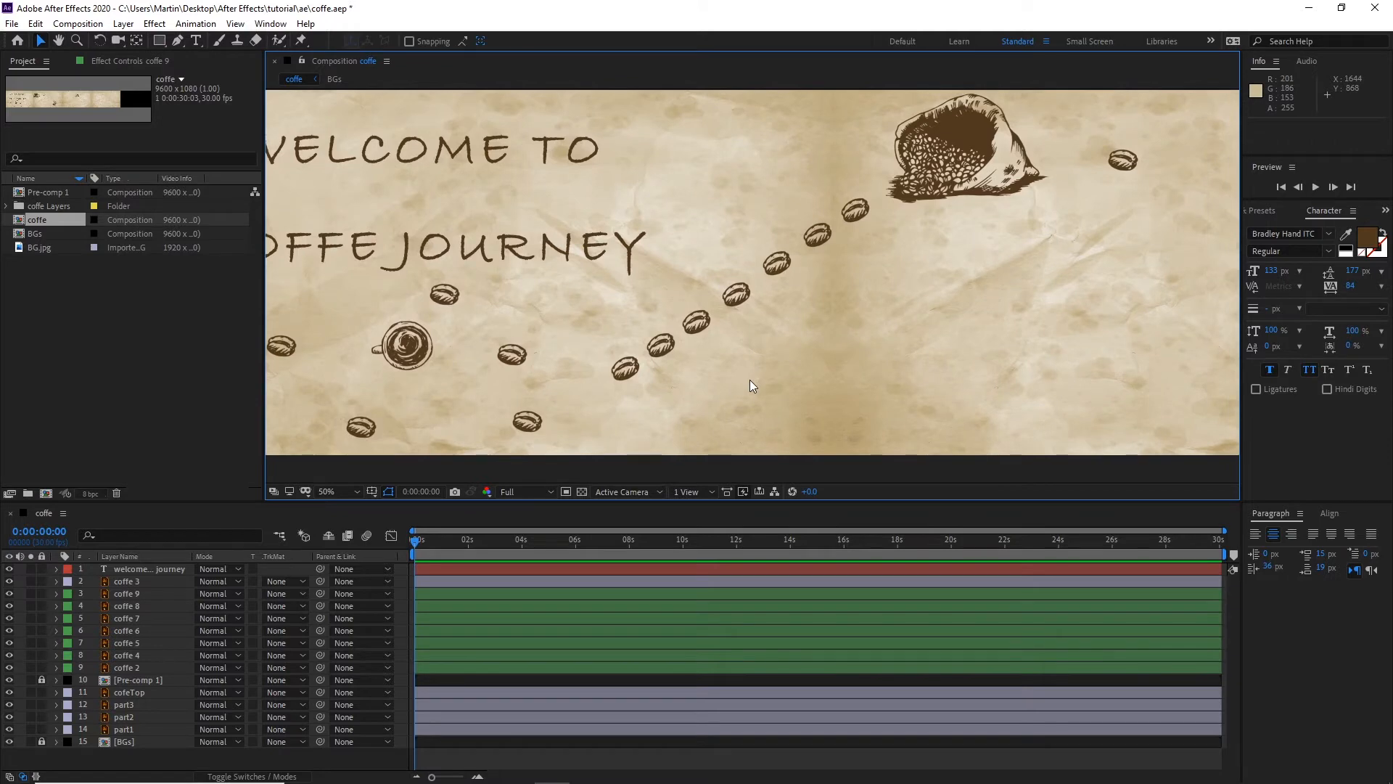
pyautogui.click(624, 370)
pyautogui.keyDown('shift'); pyautogui.click(659, 348); pyautogui.keyUp('shift')
pyautogui.keyDown('shift'); pyautogui.click(737, 294); pyautogui.keyUp('shift')
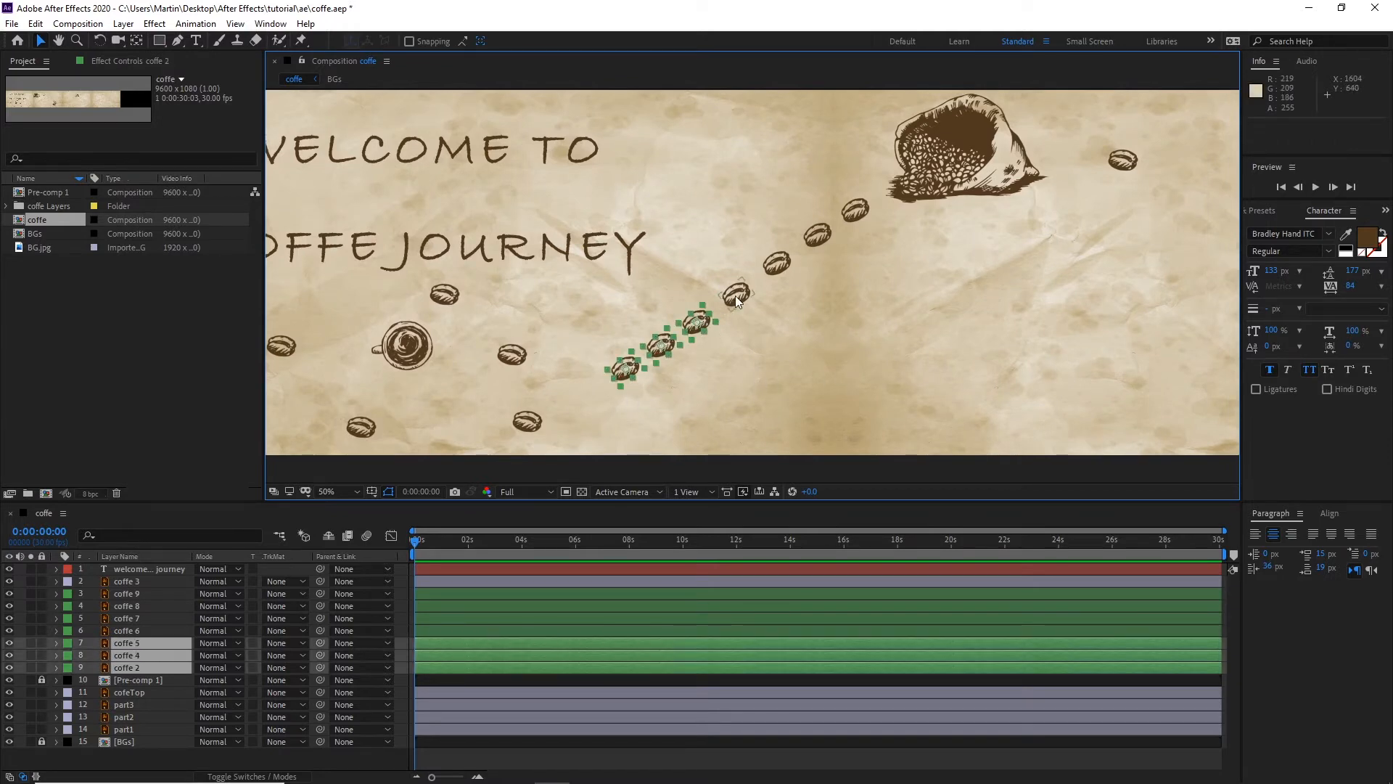
pyautogui.keyDown('shift'); pyautogui.click(776, 263); pyautogui.keyUp('shift')
pyautogui.keyDown('shift'); pyautogui.click(818, 234); pyautogui.keyUp('shift')
pyautogui.keyDown('shift'); pyautogui.click(852, 213); pyautogui.keyUp('shift')
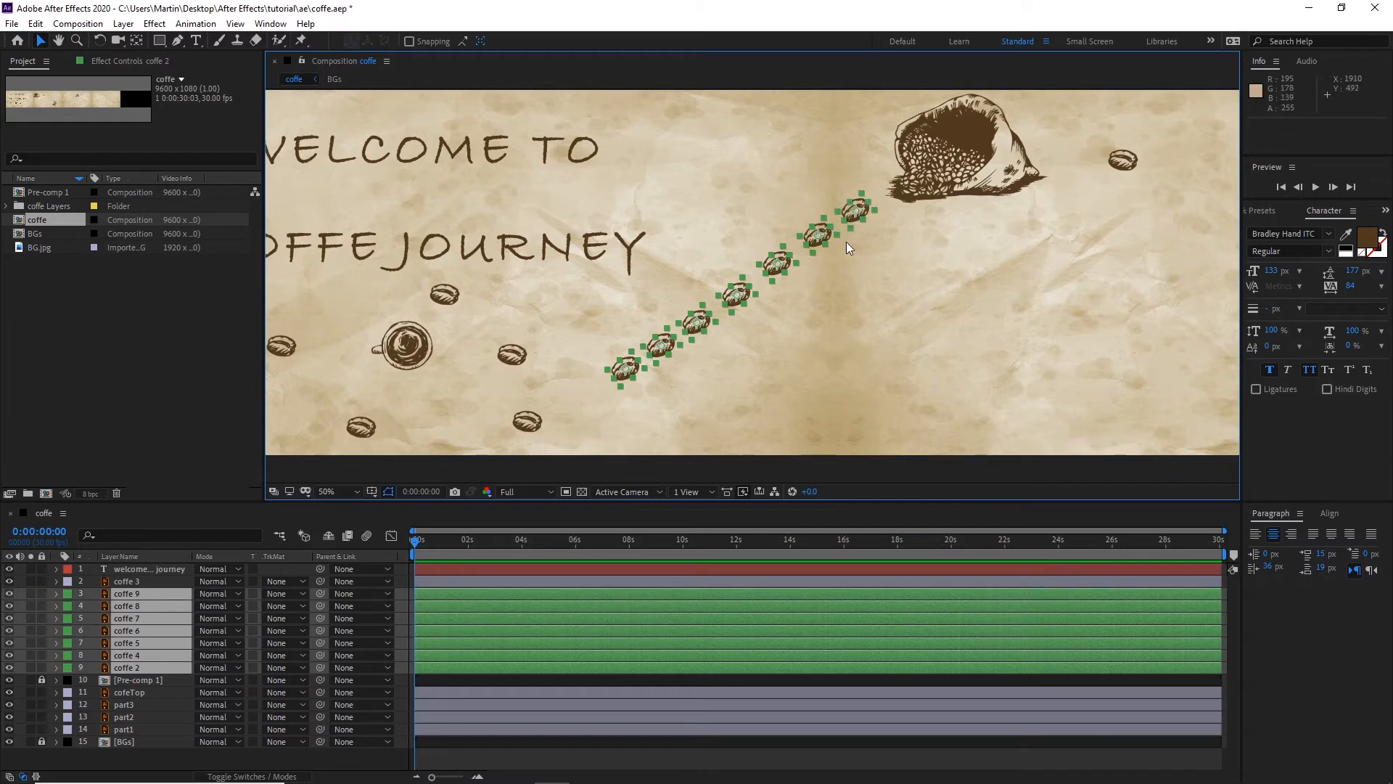
pyautogui.keyDown('shift'); pyautogui.click(943, 169); pyautogui.keyUp('shift')
pyautogui.moveTo(943, 172); pyautogui.dragTo(1052, 150)
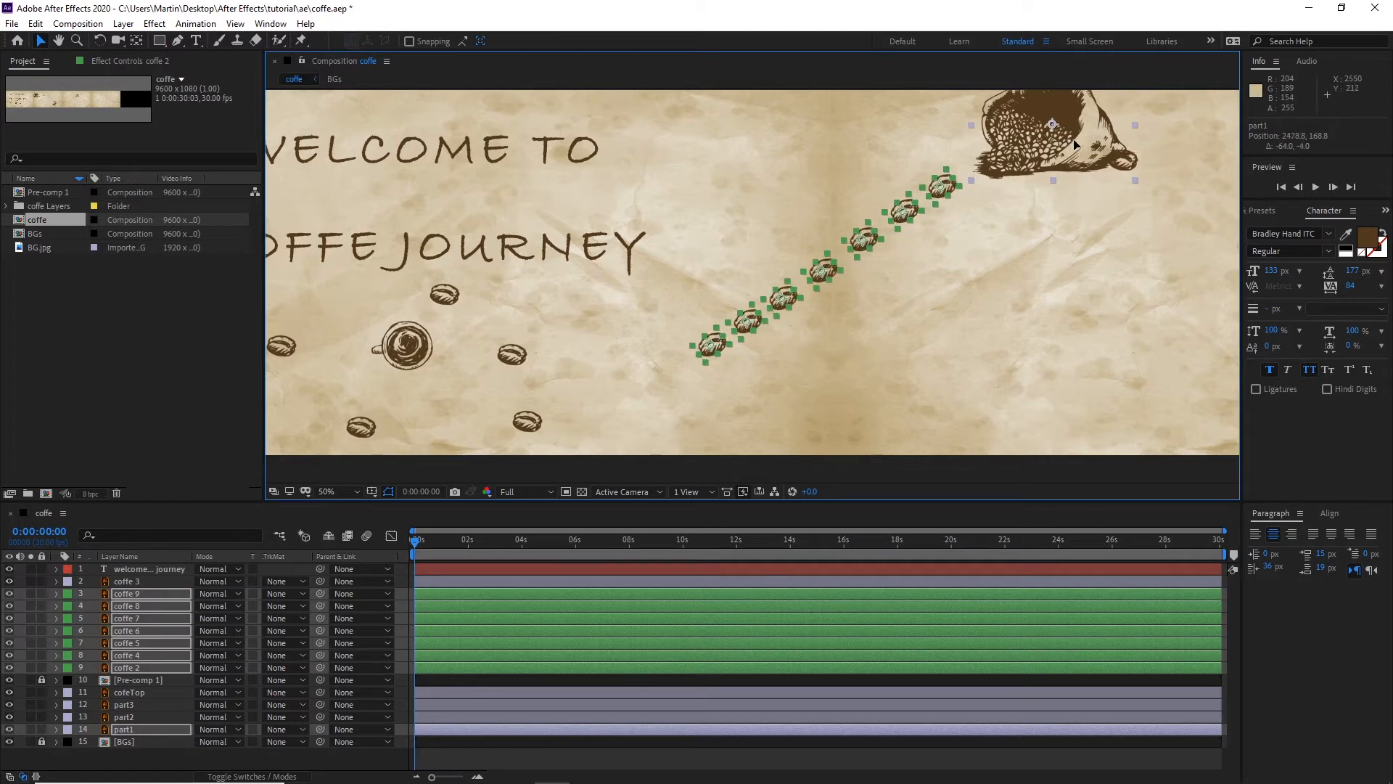
# Step: Move the coffe 3 bean clear of the sack to about (2856, 291)
pyautogui.click(1083, 315)
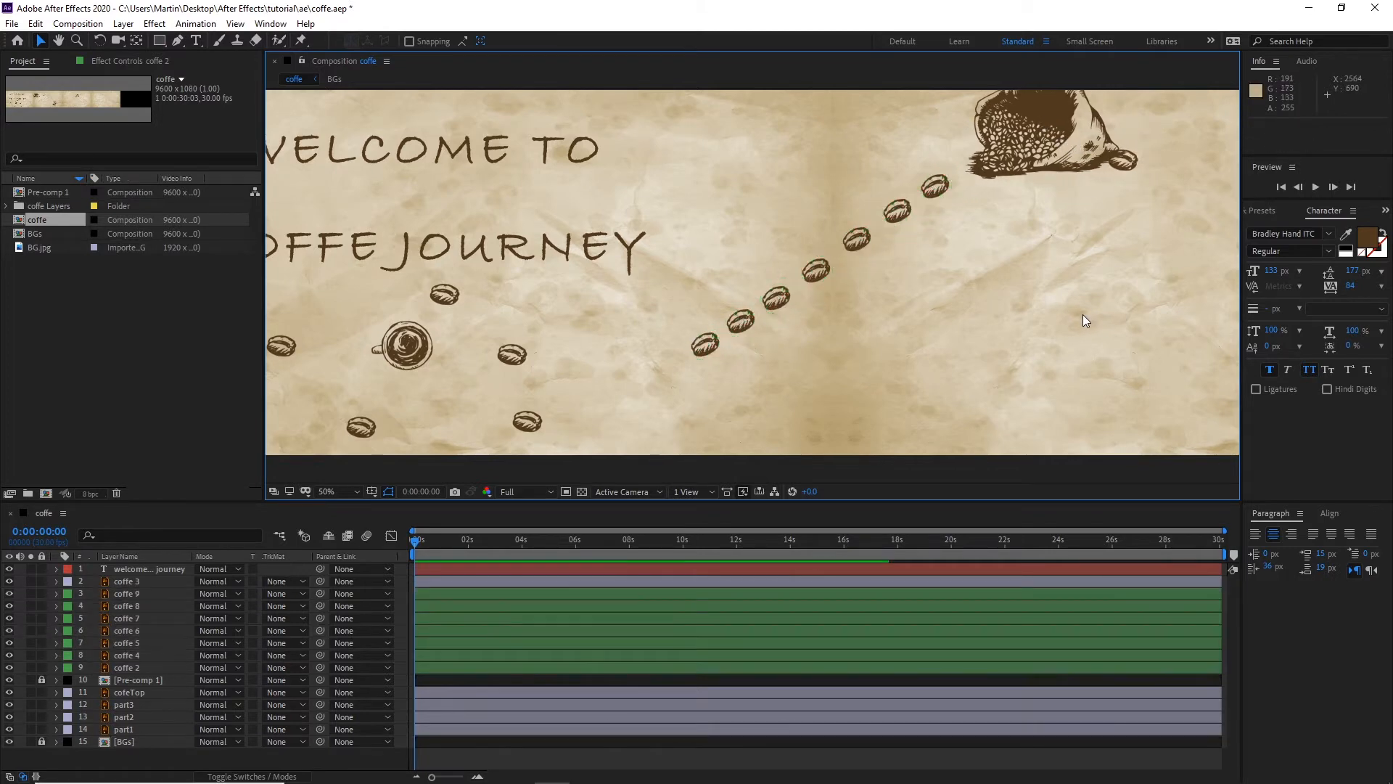
pyautogui.click(1125, 165)
pyautogui.moveTo(1130, 163); pyautogui.dragTo(1202, 179)
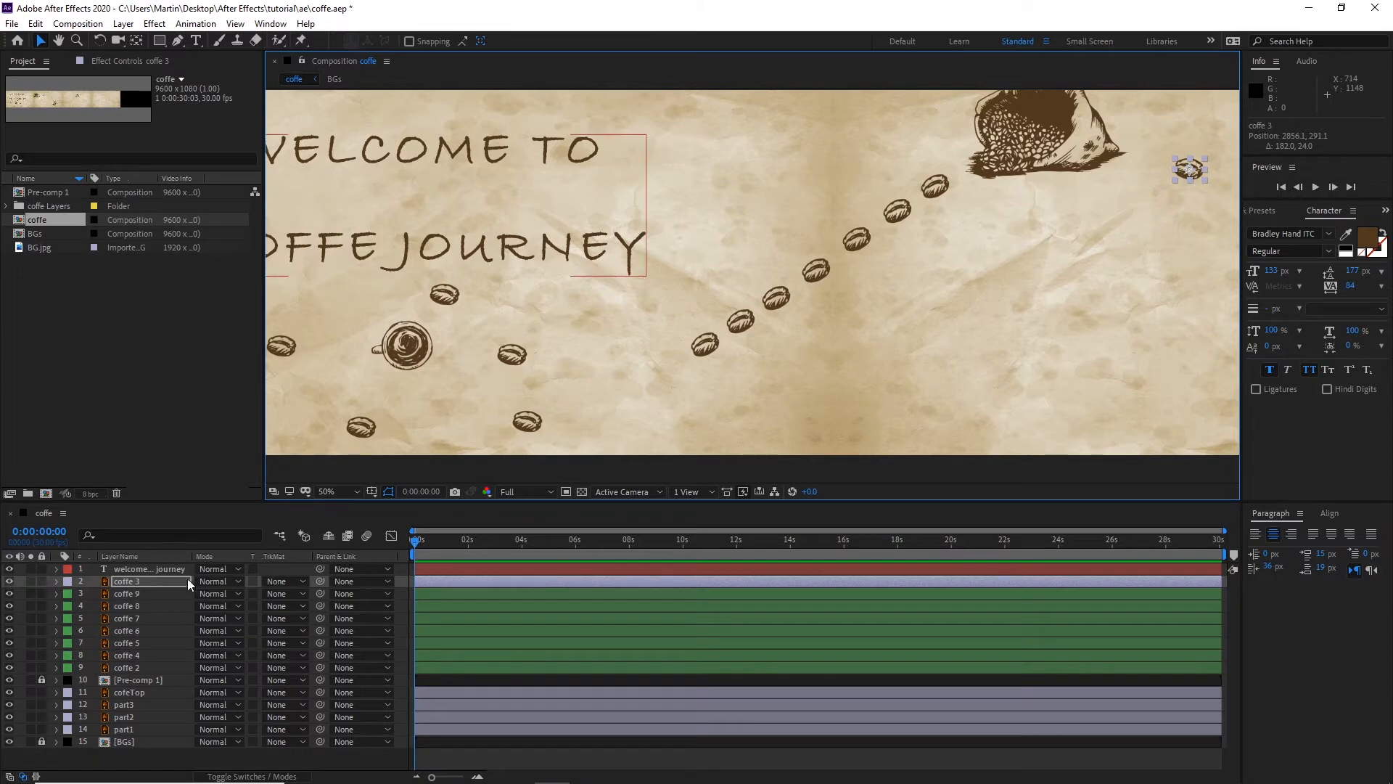
# Step: Pre-compose the seven green bean layers from coffe 2 to coffe 9 as coffepath1 and lock the resulting layer
pyautogui.click(122, 667)
pyautogui.keyDown('shift'); pyautogui.click(120, 593); pyautogui.keyUp('shift')
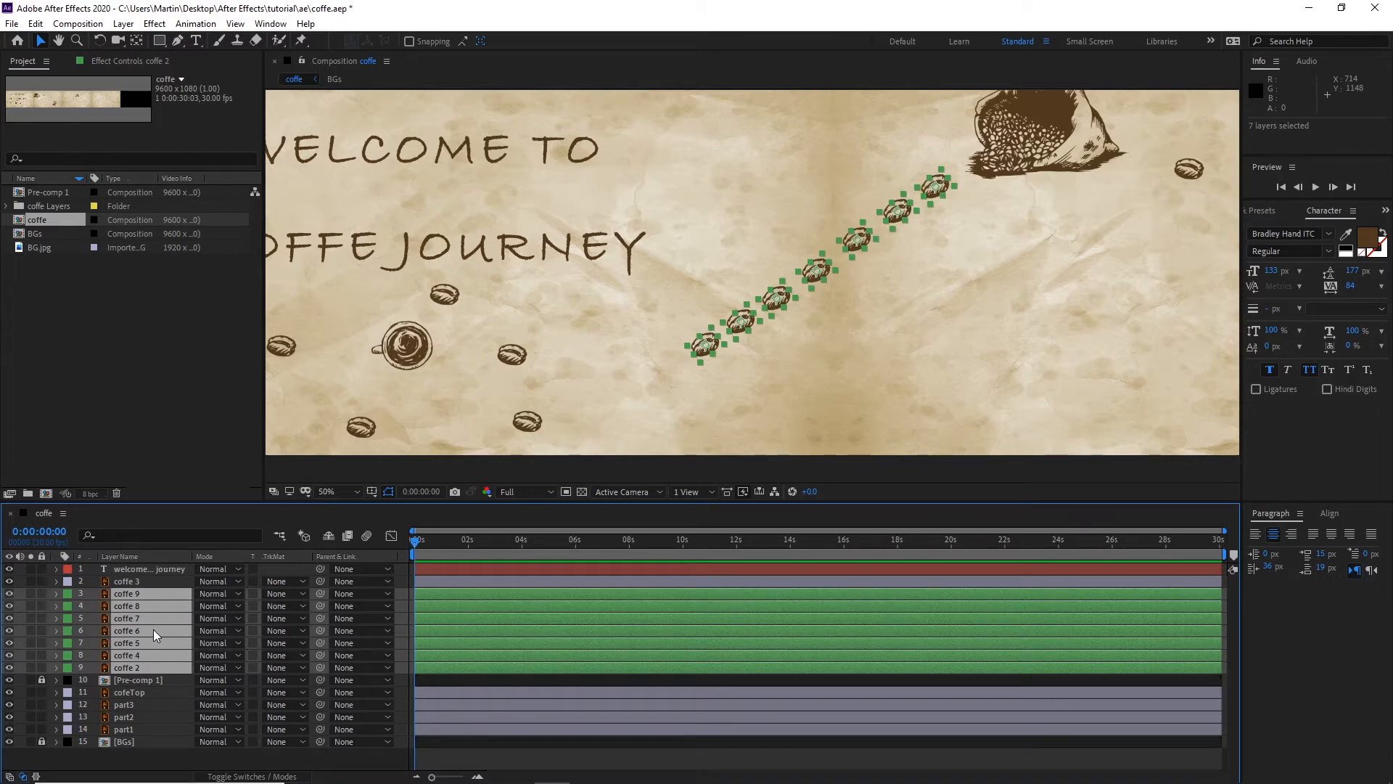
pyautogui.hotkey('ctrl', 'shift', 'c')
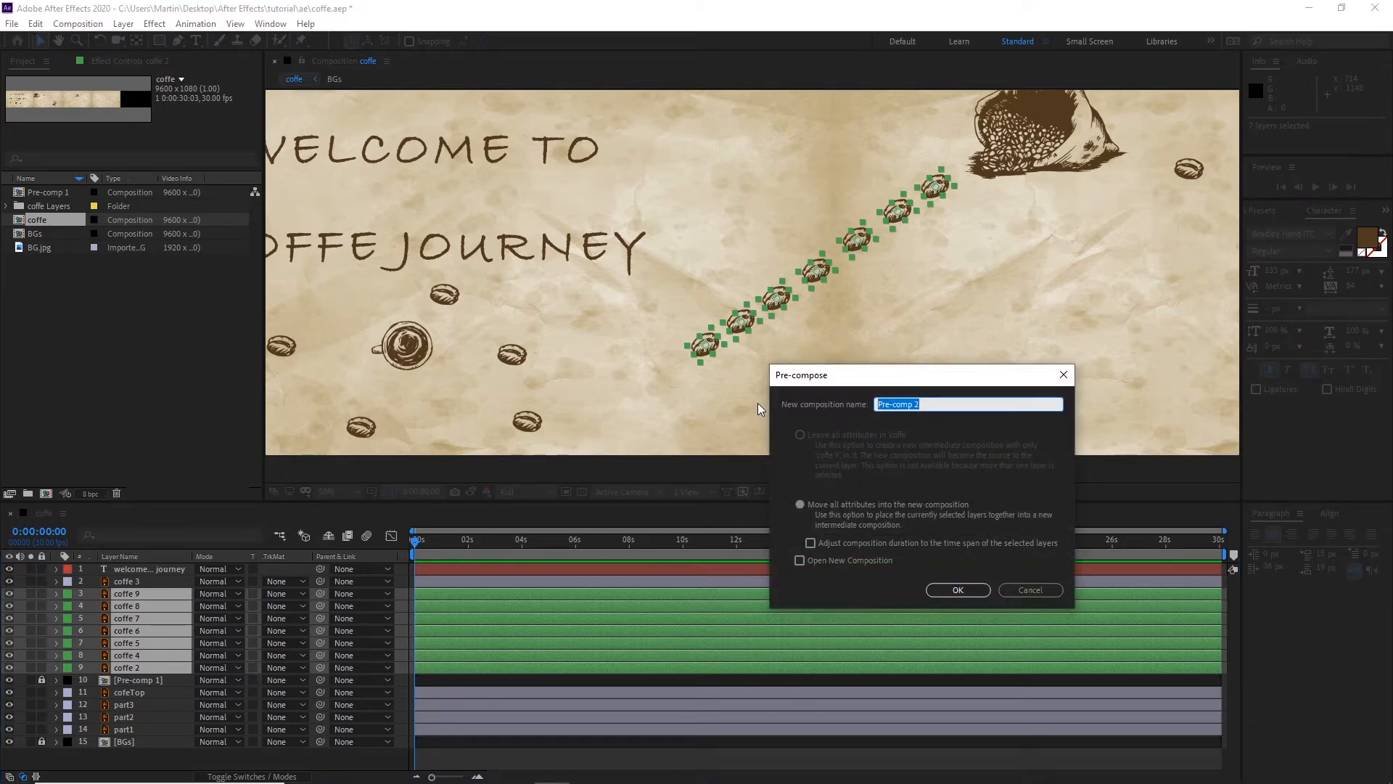
pyautogui.write('coffepath1')
pyautogui.click(955, 591)
pyautogui.click(229, 734)
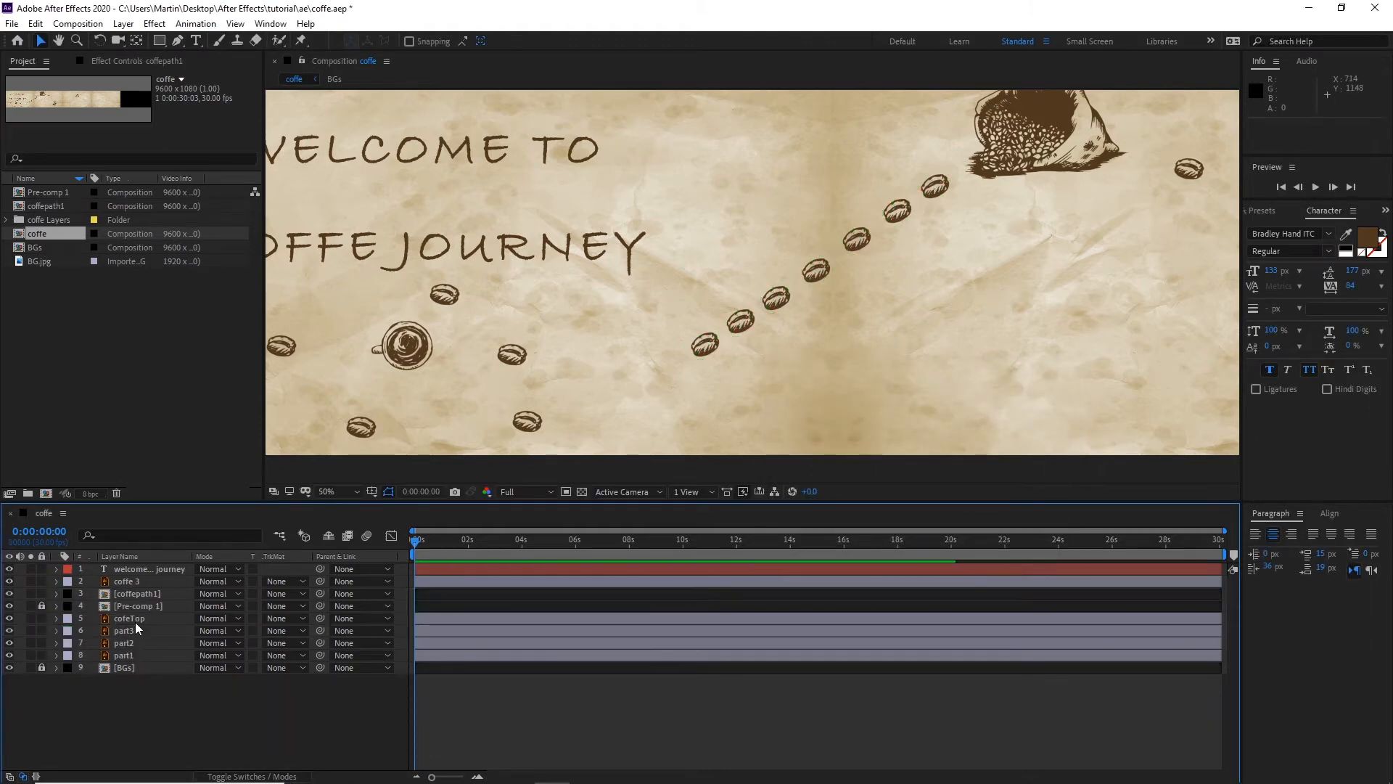
pyautogui.click(131, 592)
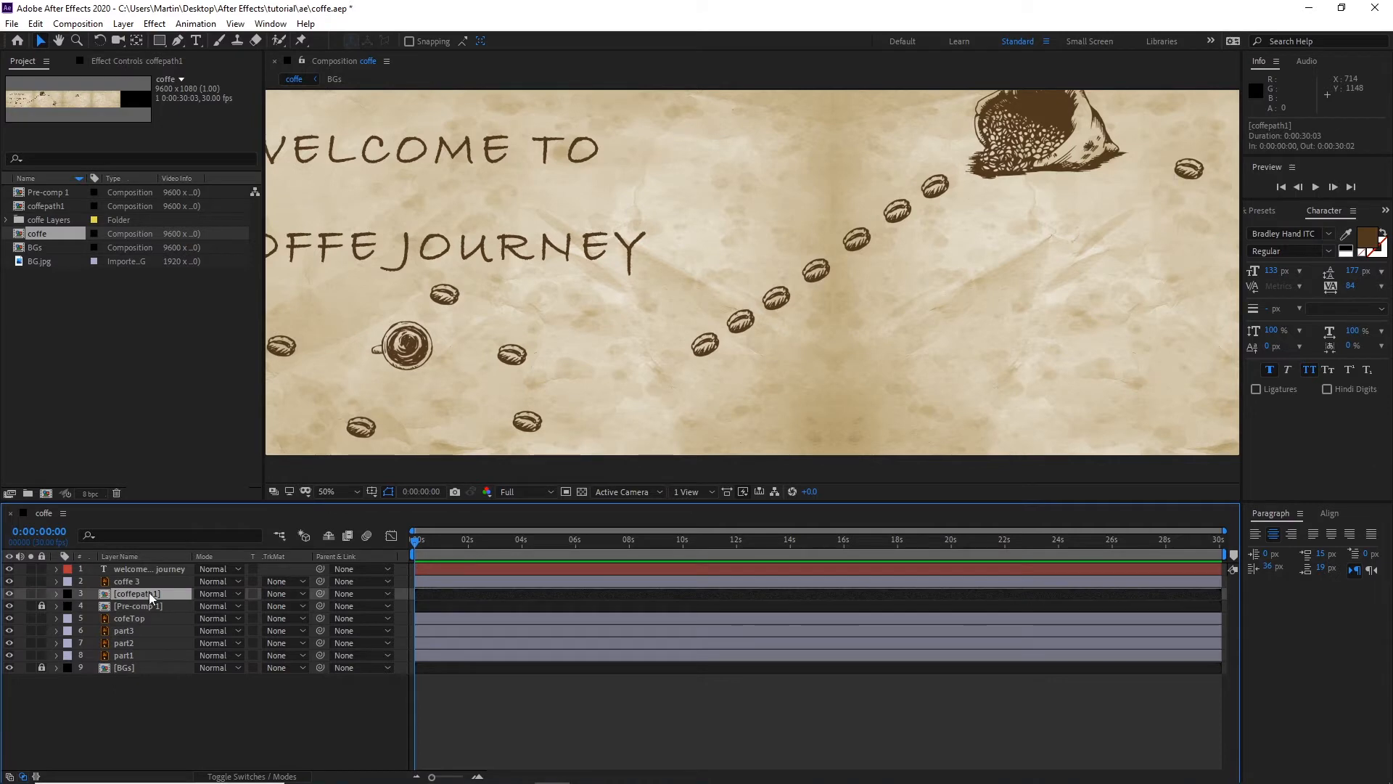
pyautogui.click(41, 594)
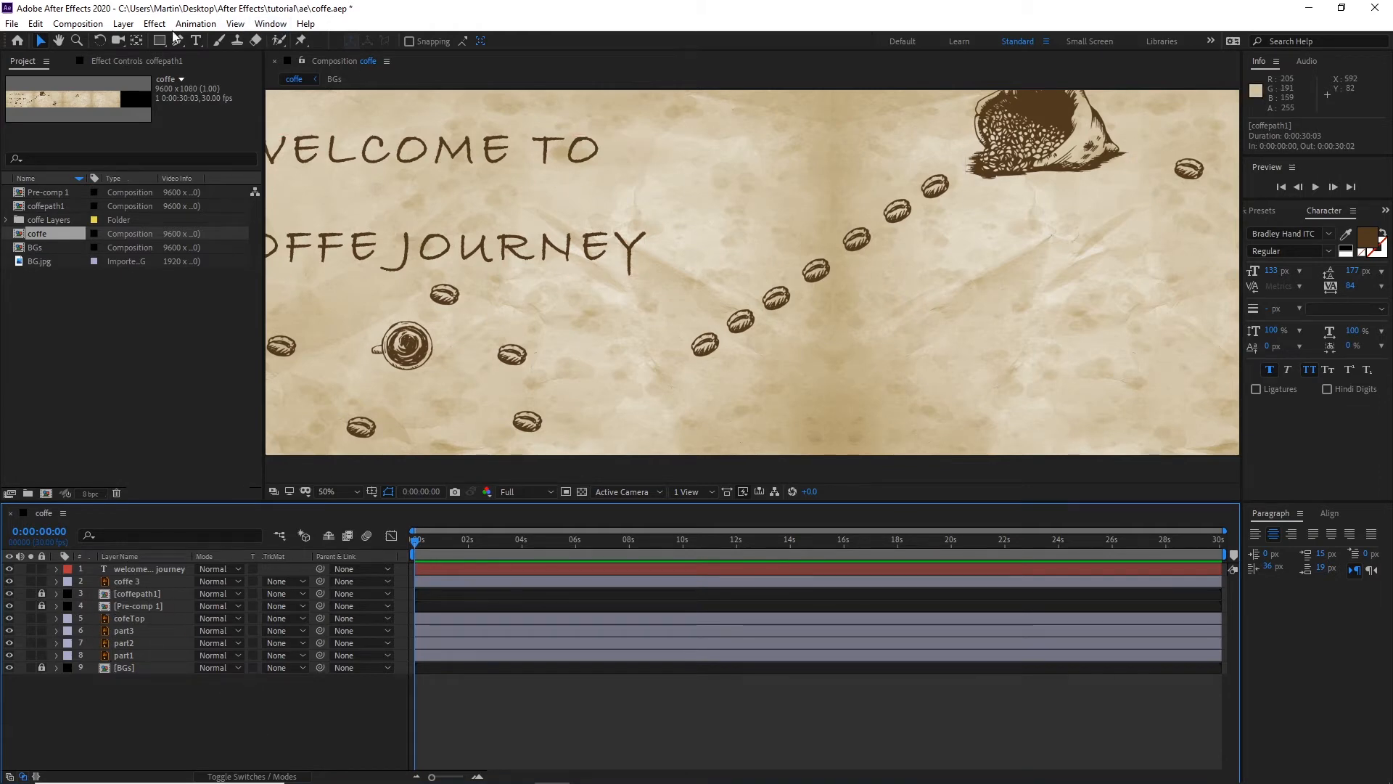
# Step: Set the Rectangle tool's shape fill color to bright red
pyautogui.moveTo(159, 41); pyautogui.dragTo(212, 40)
pyautogui.click(413, 41)
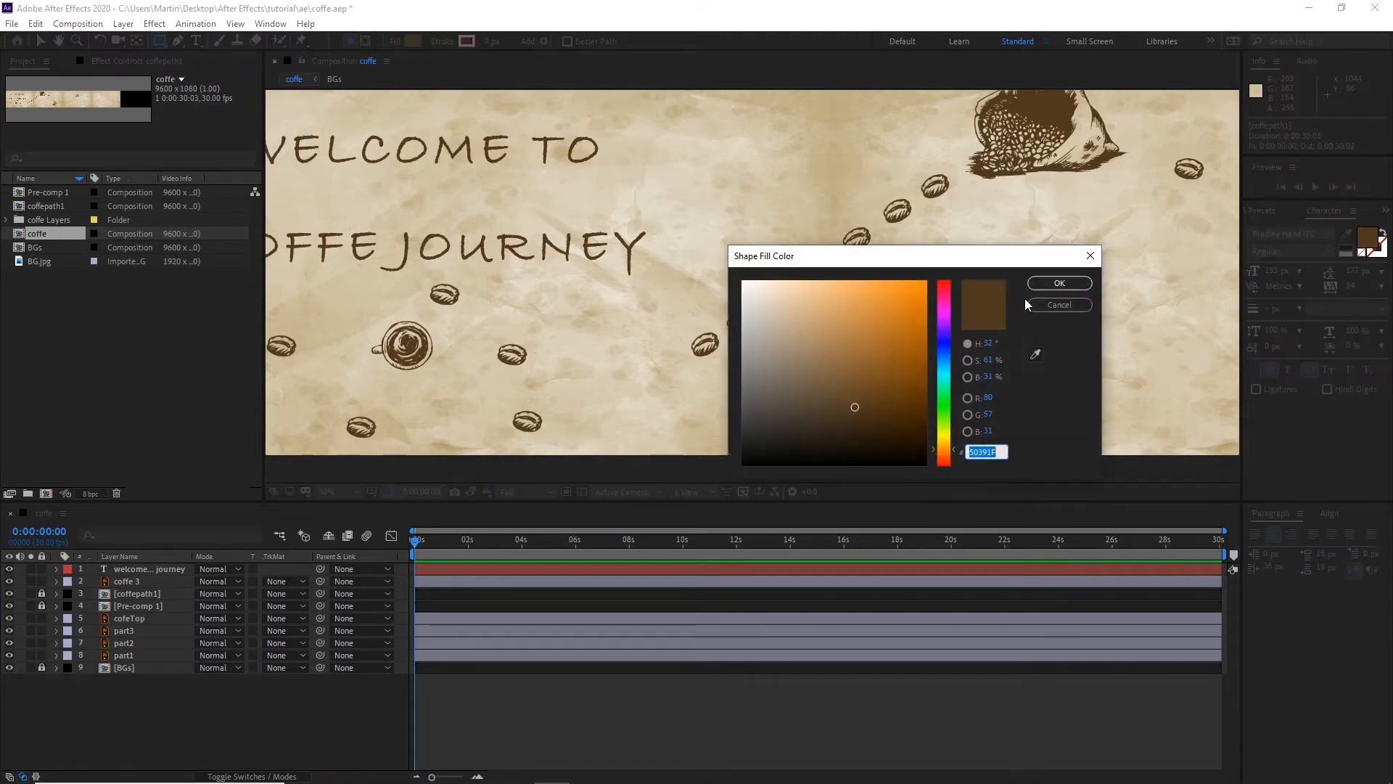
pyautogui.moveTo(945, 347); pyautogui.dragTo(941, 278)
pyautogui.click(858, 281)
pyautogui.click(1058, 283)
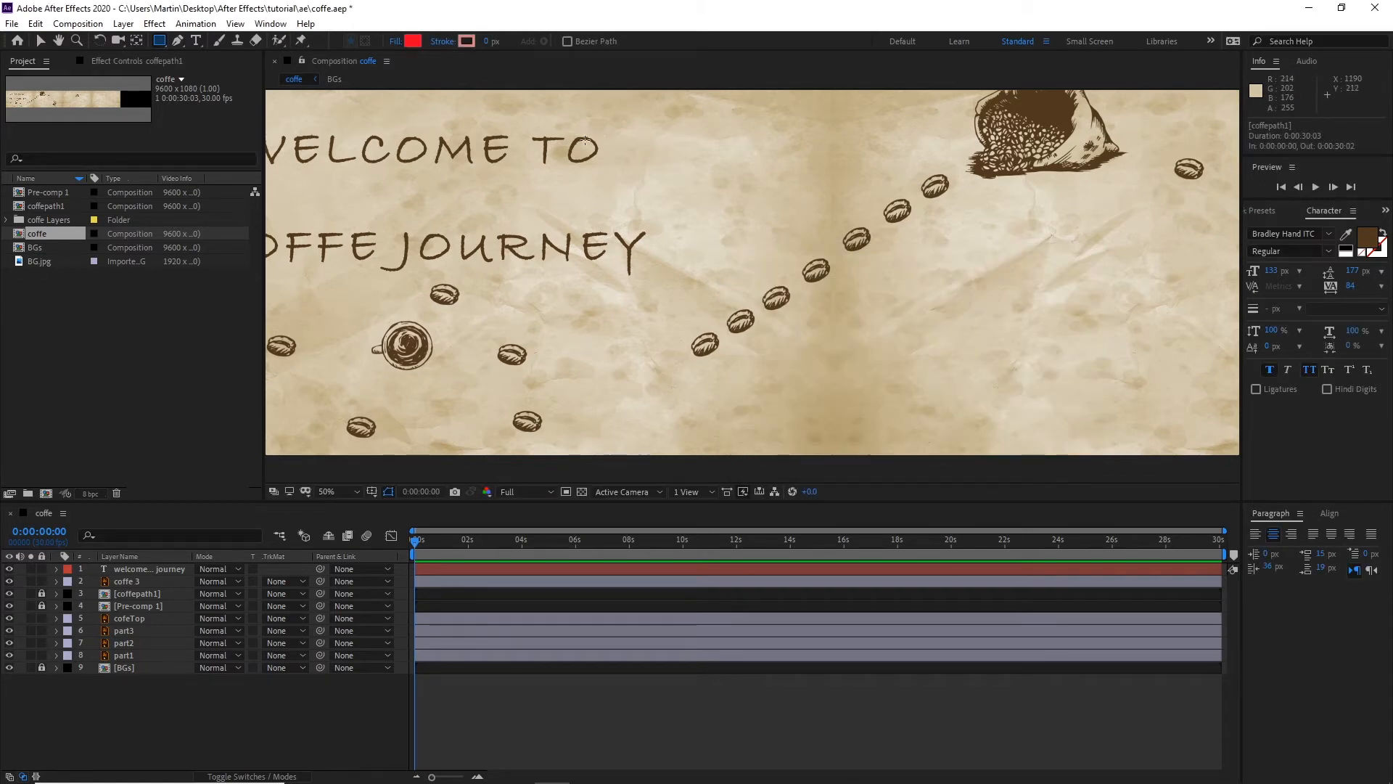
# Step: Draw a tall, narrow red rectangle about 110 × 804 px over the title's end, just before the bean trail
pyautogui.moveTo(592, 139); pyautogui.dragTo(633, 431)
pyautogui.press('v')
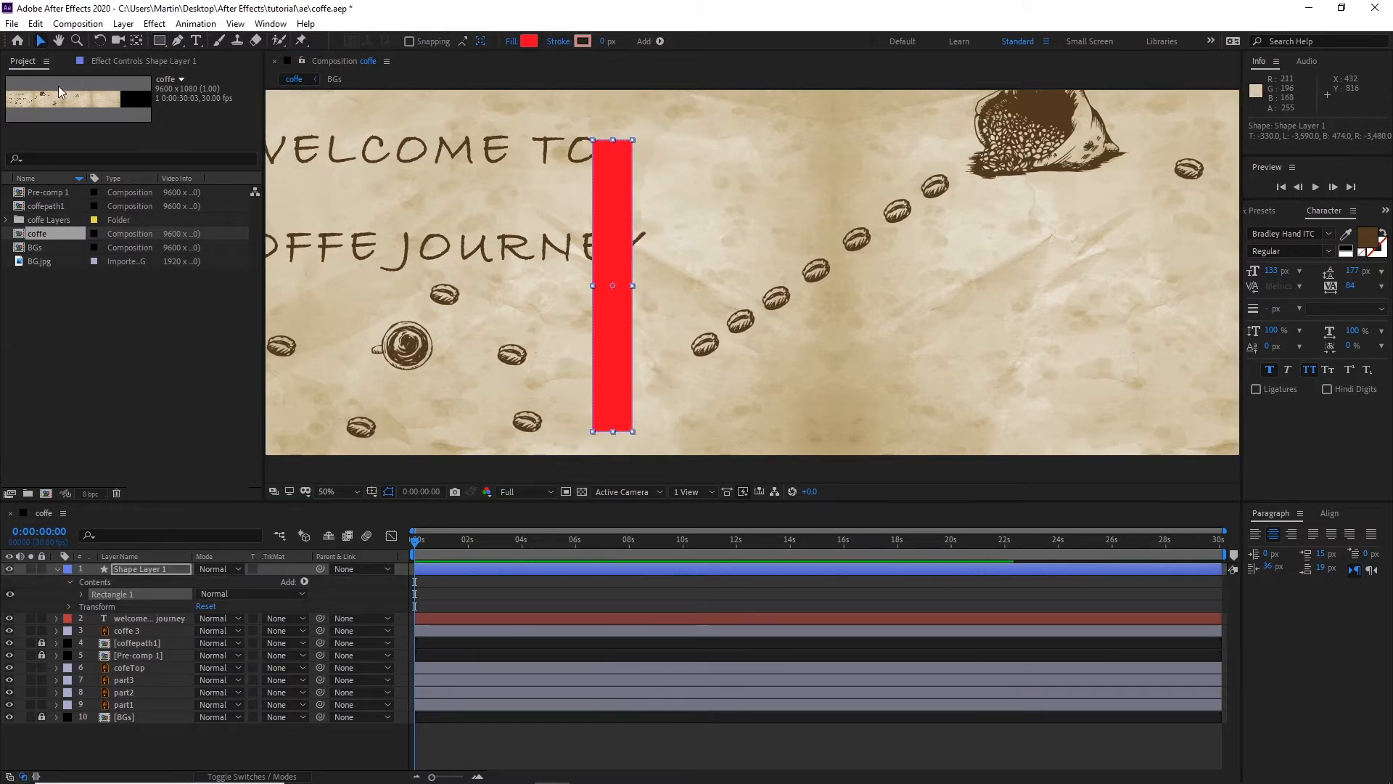
pyautogui.click(176, 736)
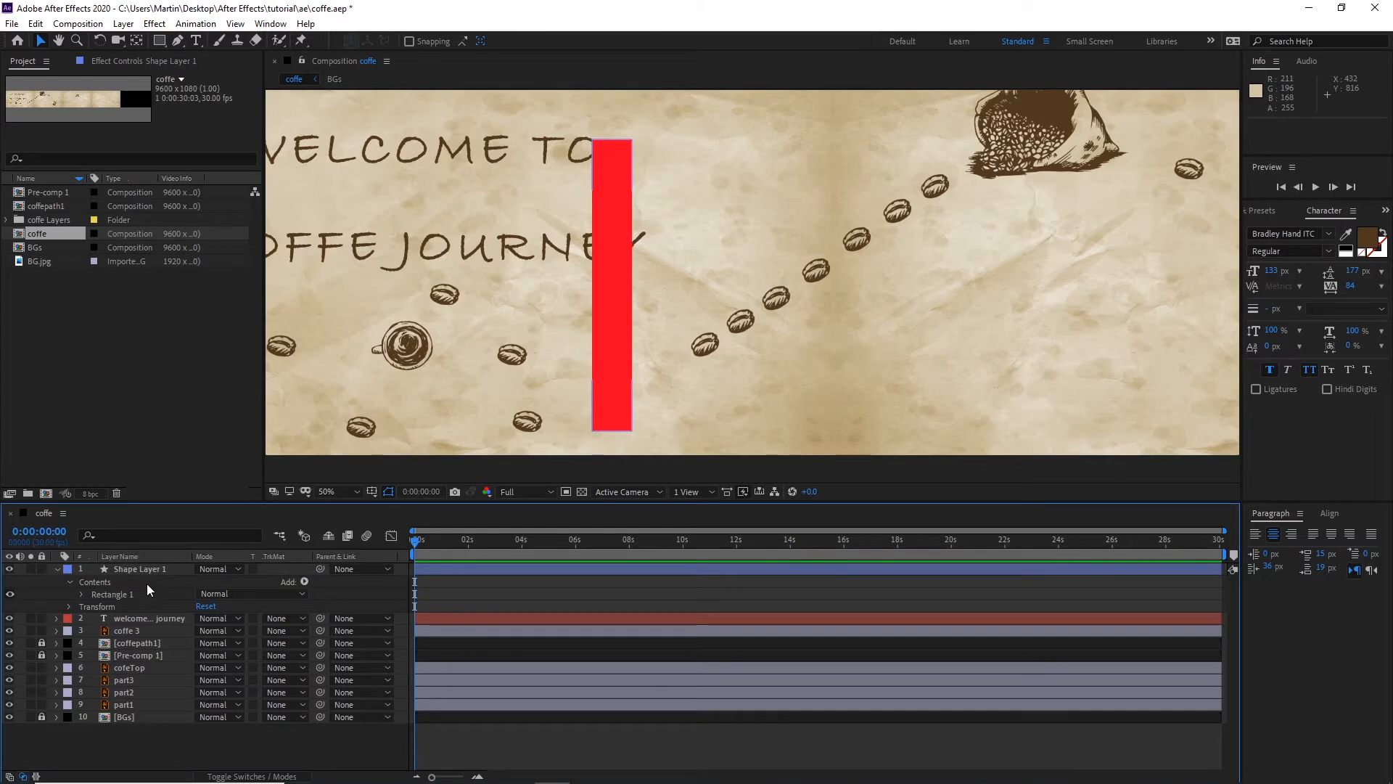
# Step: Move the red rectangle's anchor point to the middle of its left edge
pyautogui.scroll(-2, 767, 377)
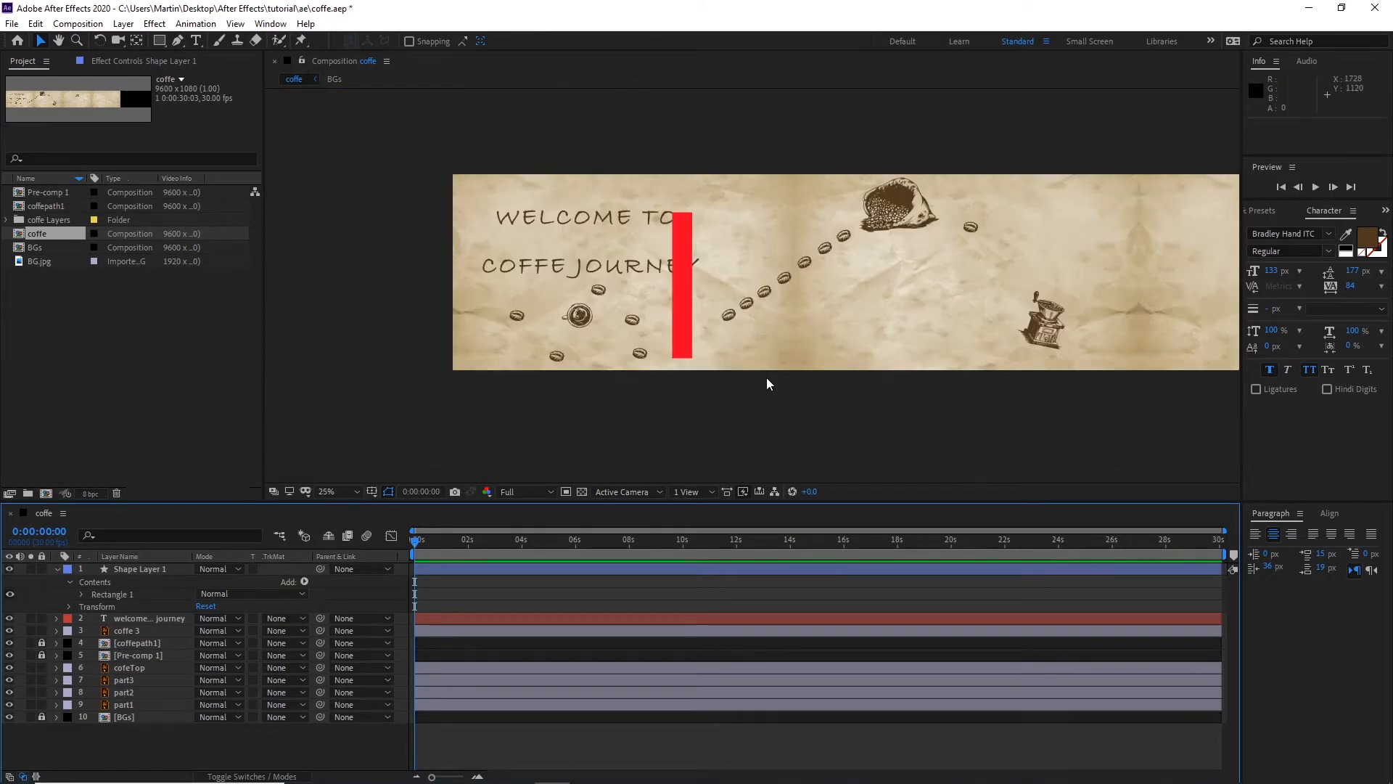
pyautogui.click(682, 303)
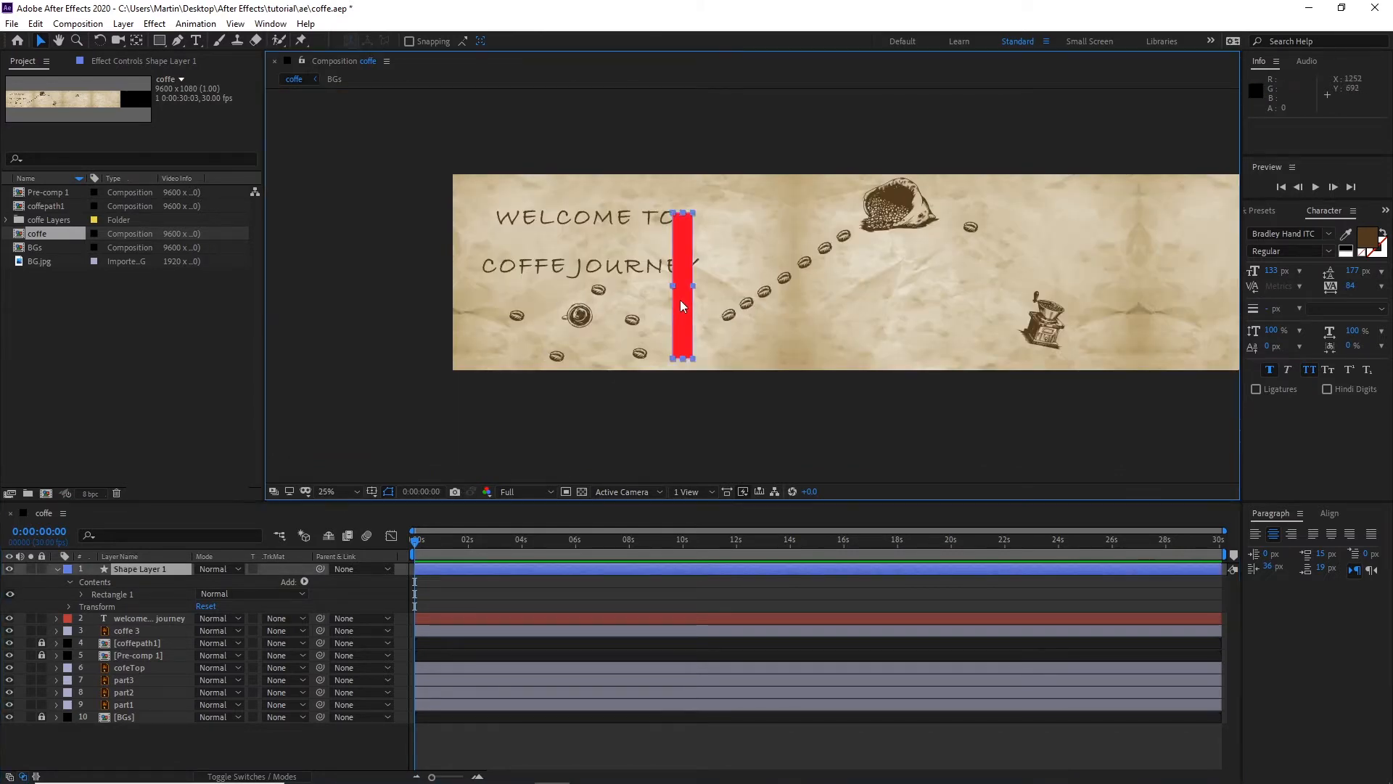
pyautogui.press('h')
pyautogui.moveTo(916, 311); pyautogui.dragTo(689, 328)
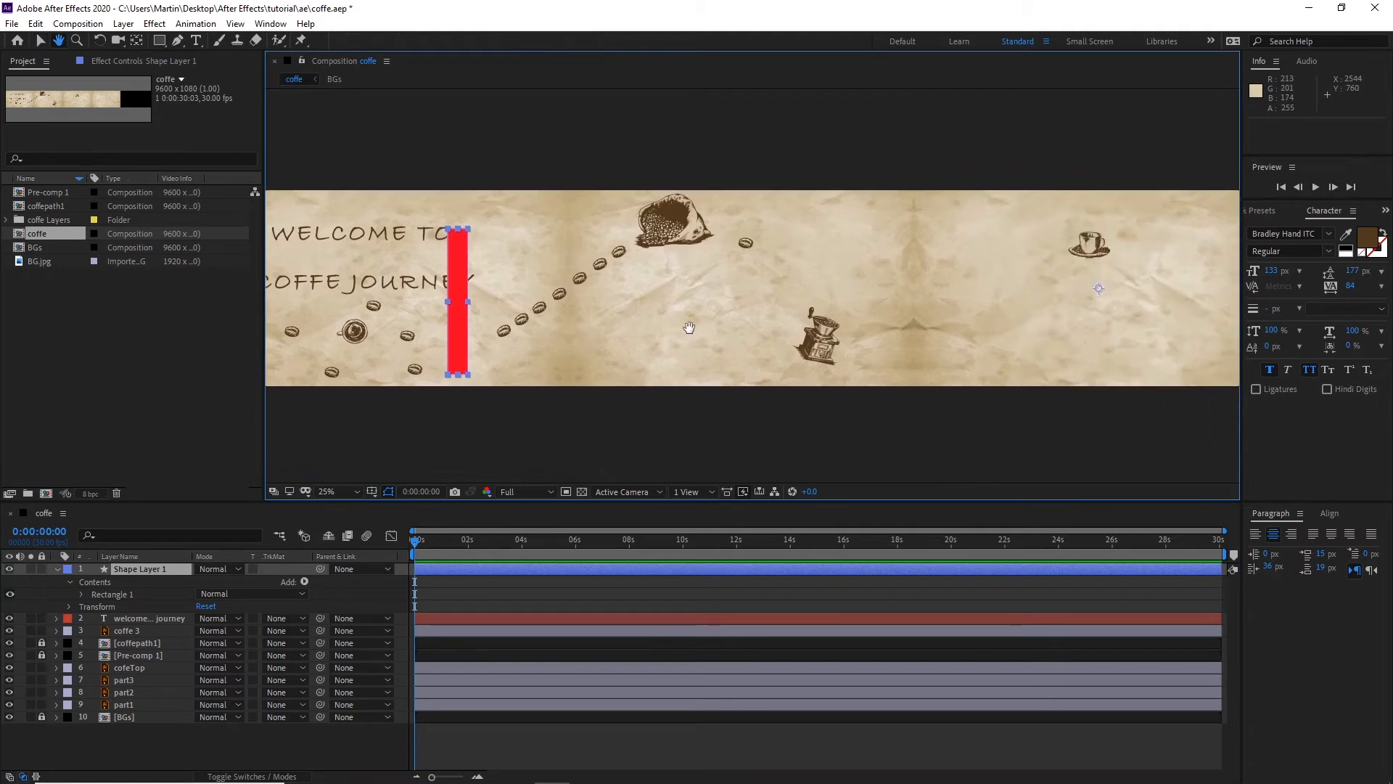
pyautogui.press('v')
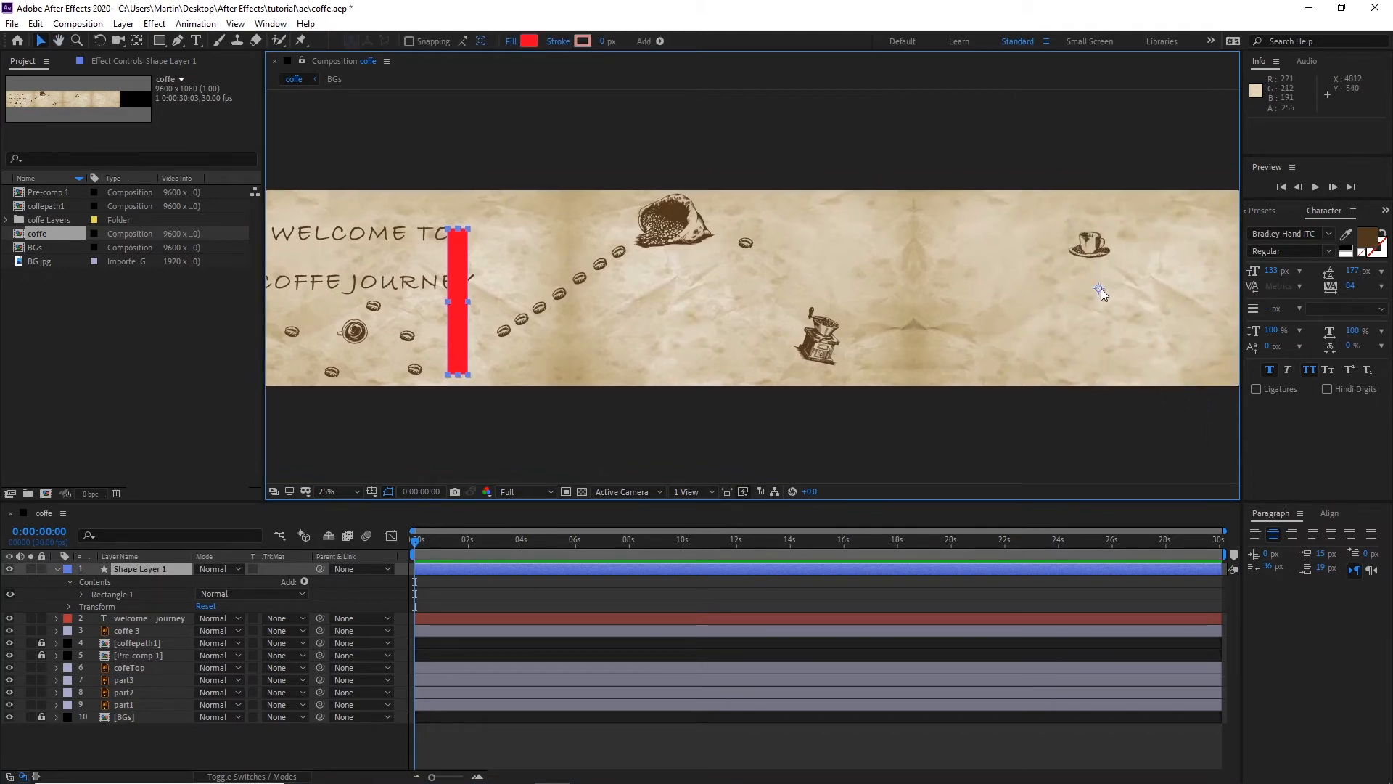
pyautogui.press('y')
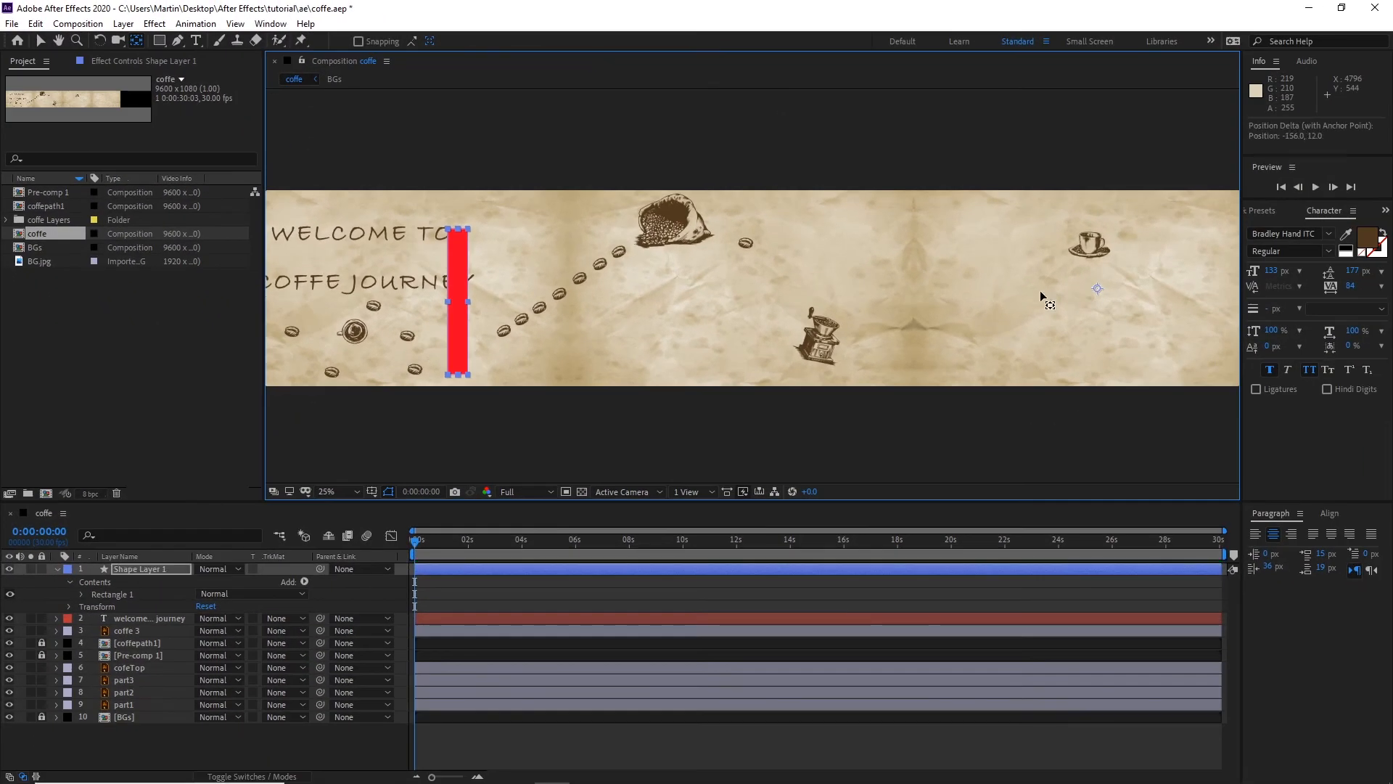
pyautogui.moveTo(1042, 294); pyautogui.dragTo(453, 304)
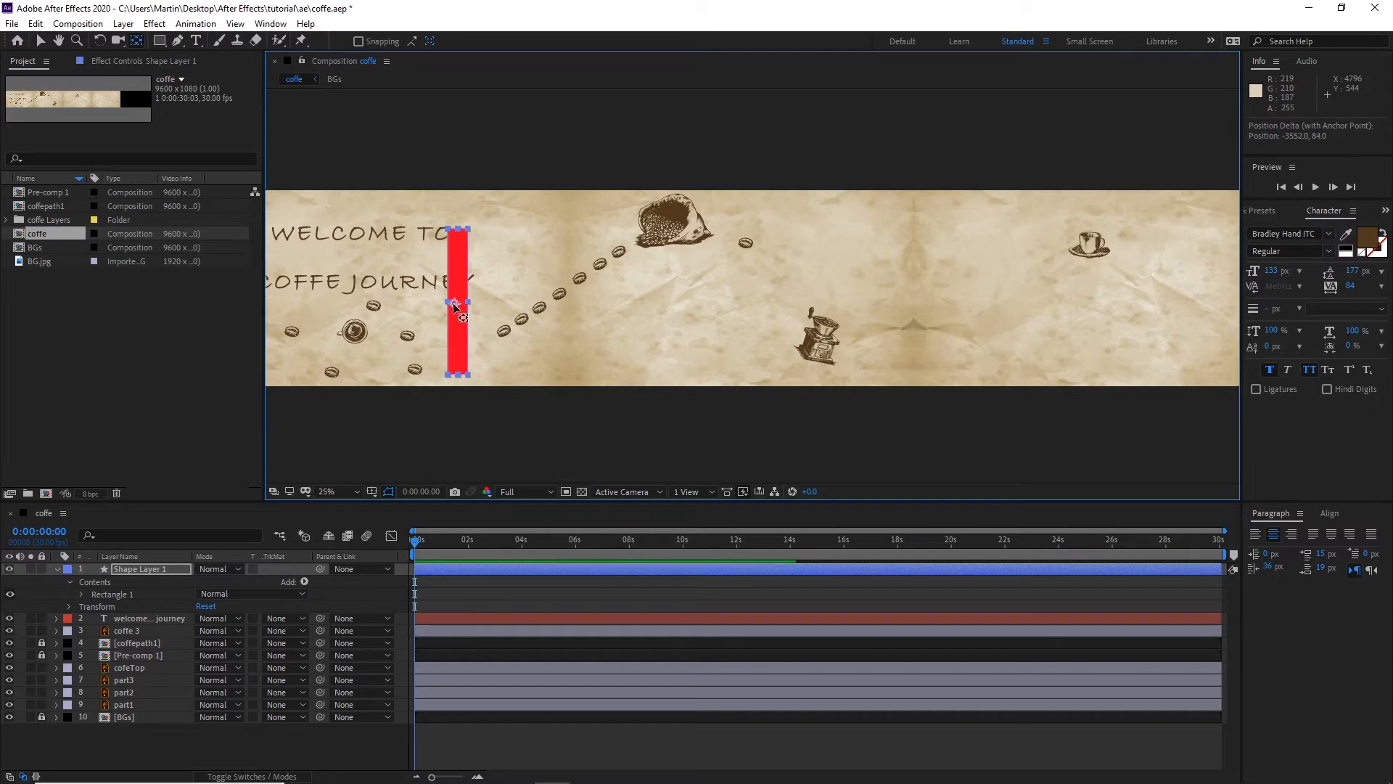
pyautogui.hotkey('ctrl', 'alt', 'Home')
pyautogui.scroll(2, 460, 310)
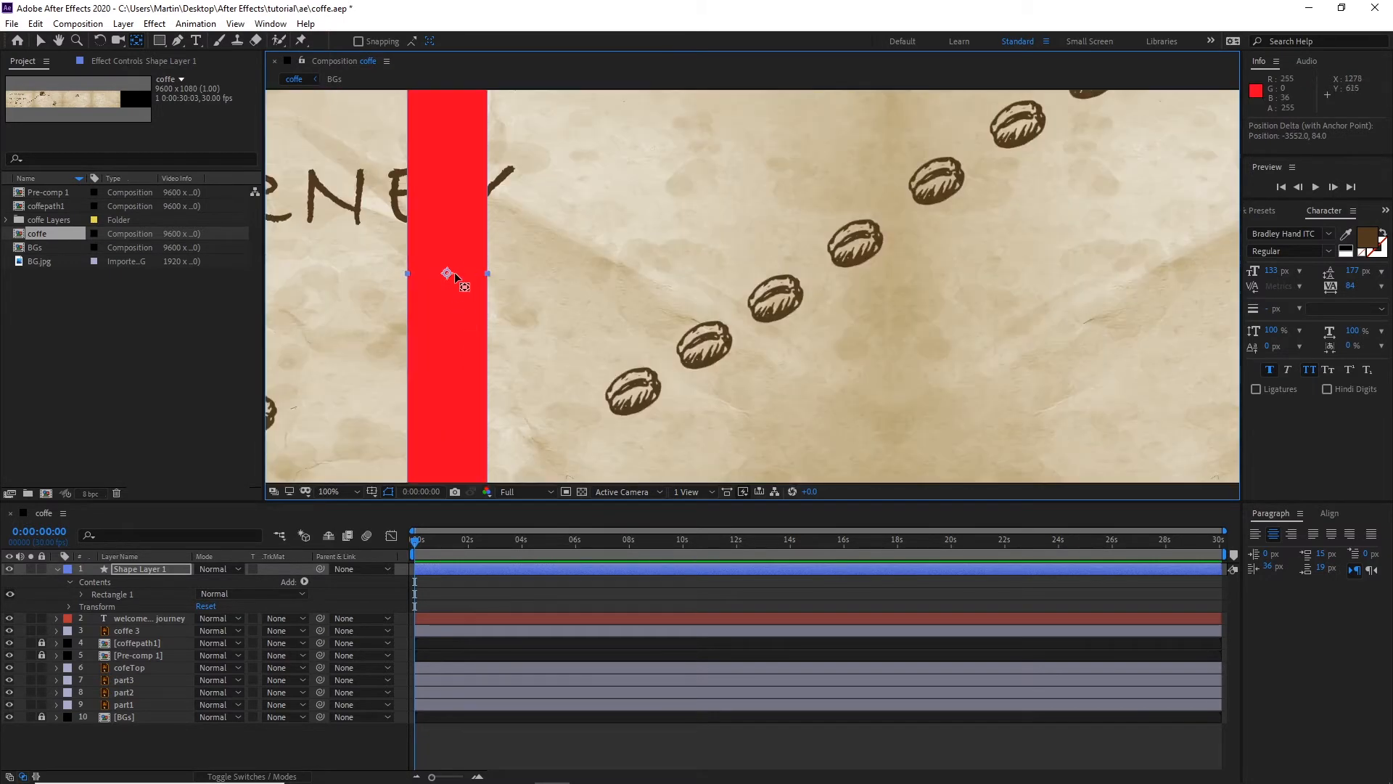
pyautogui.moveTo(446, 274)
pyautogui.mouseDown()
pyautogui.moveTo(430, 277)
pyautogui.moveTo(441, 273)
pyautogui.mouseUp()
pyautogui.press(',')
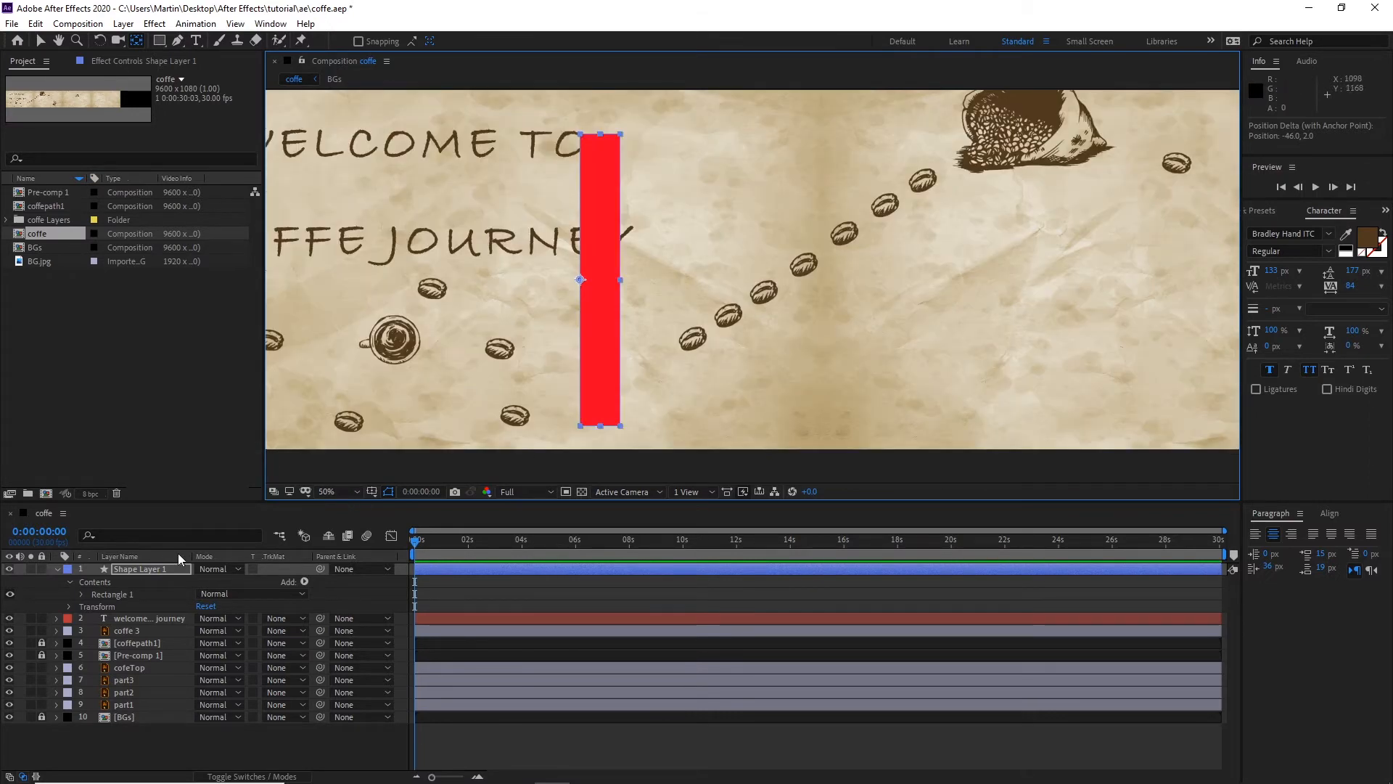
# Step: Add a Scale keyframe to Shape Layer 1 at 0:00:02:02
pyautogui.press('s')
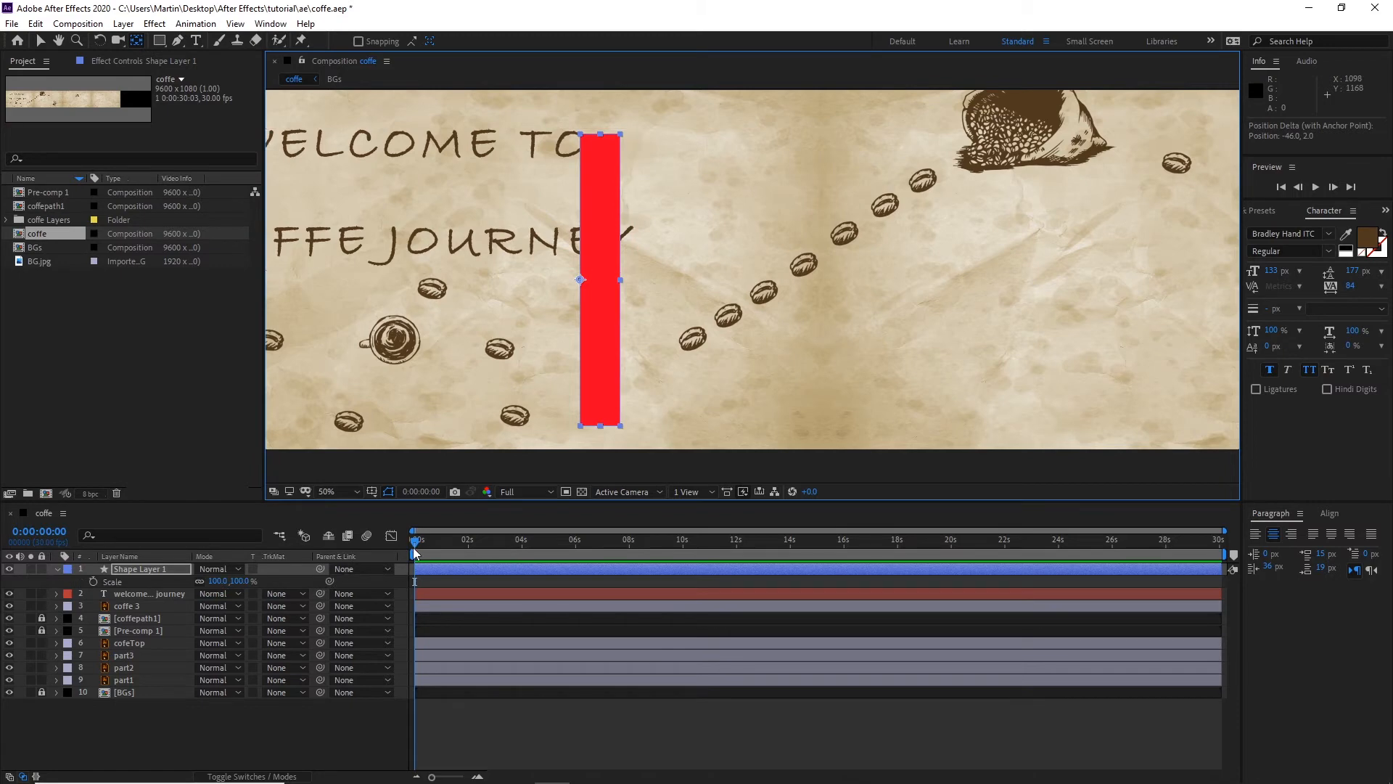
pyautogui.moveTo(417, 548); pyautogui.dragTo(471, 549)
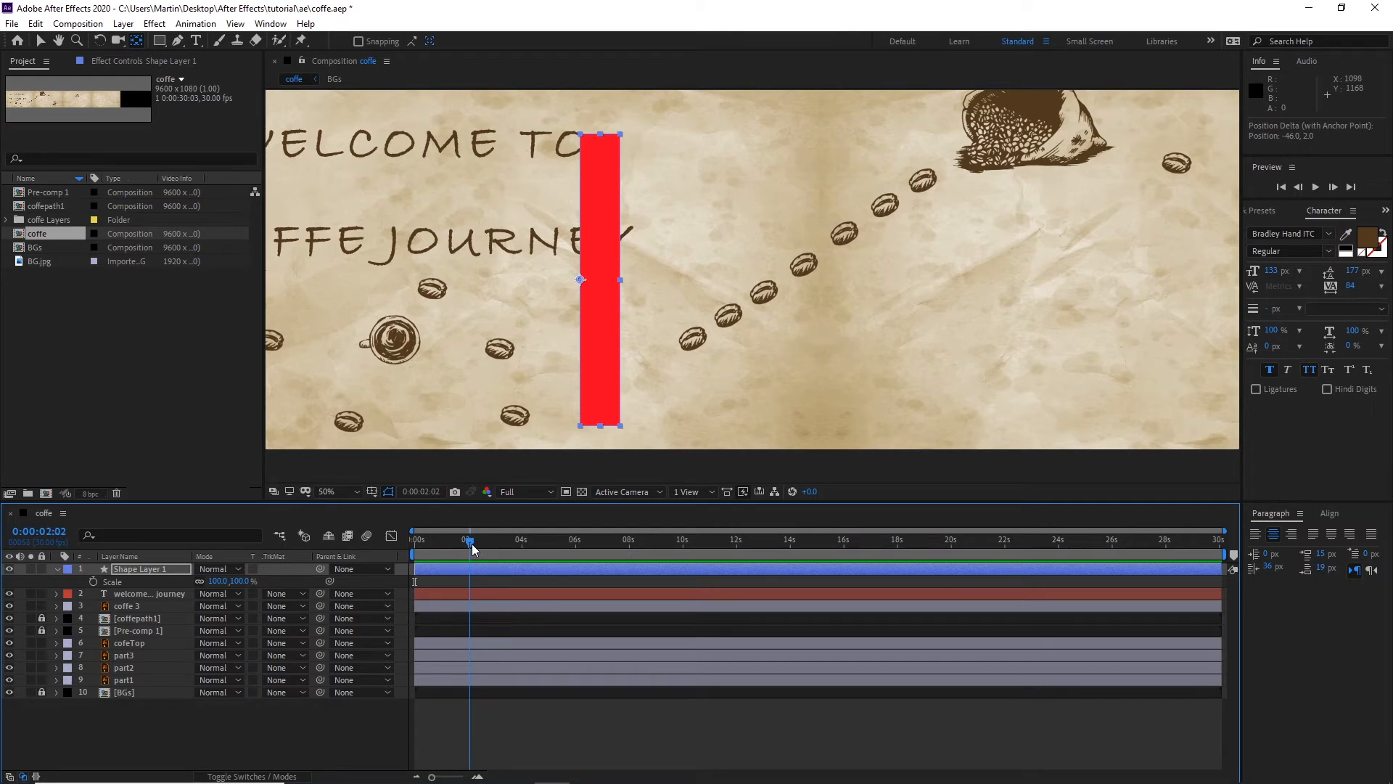
pyautogui.click(93, 582)
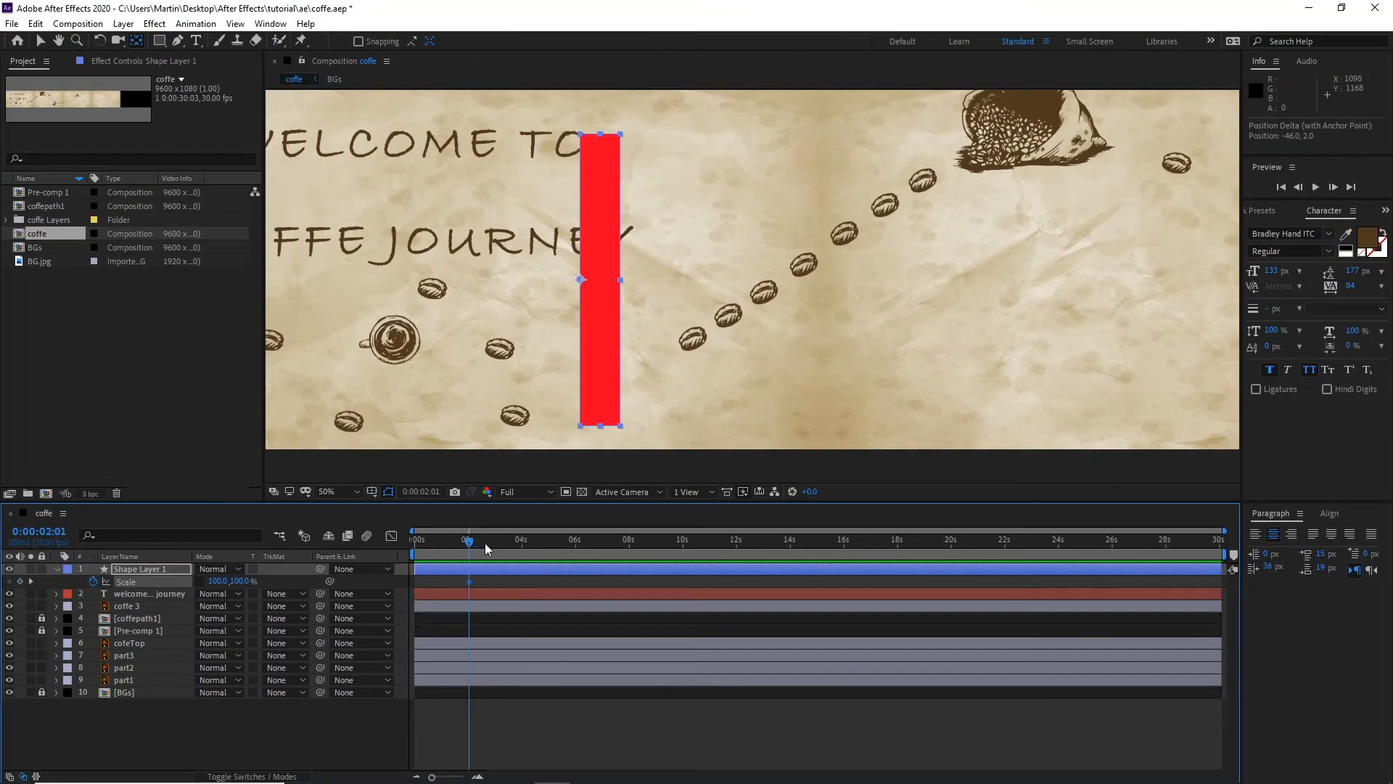
# Step: At 0:00:05:01, unlink the rectangle's scale proportions and set its Scale to 928, 100% so it covers the bean trail
pyautogui.moveTo(525, 579); pyautogui.dragTo(602, 583)
pyautogui.moveTo(549, 546); pyautogui.dragTo(551, 544)
pyautogui.moveTo(216, 581); pyautogui.dragTo(766, 549)
pyautogui.click(106, 731)
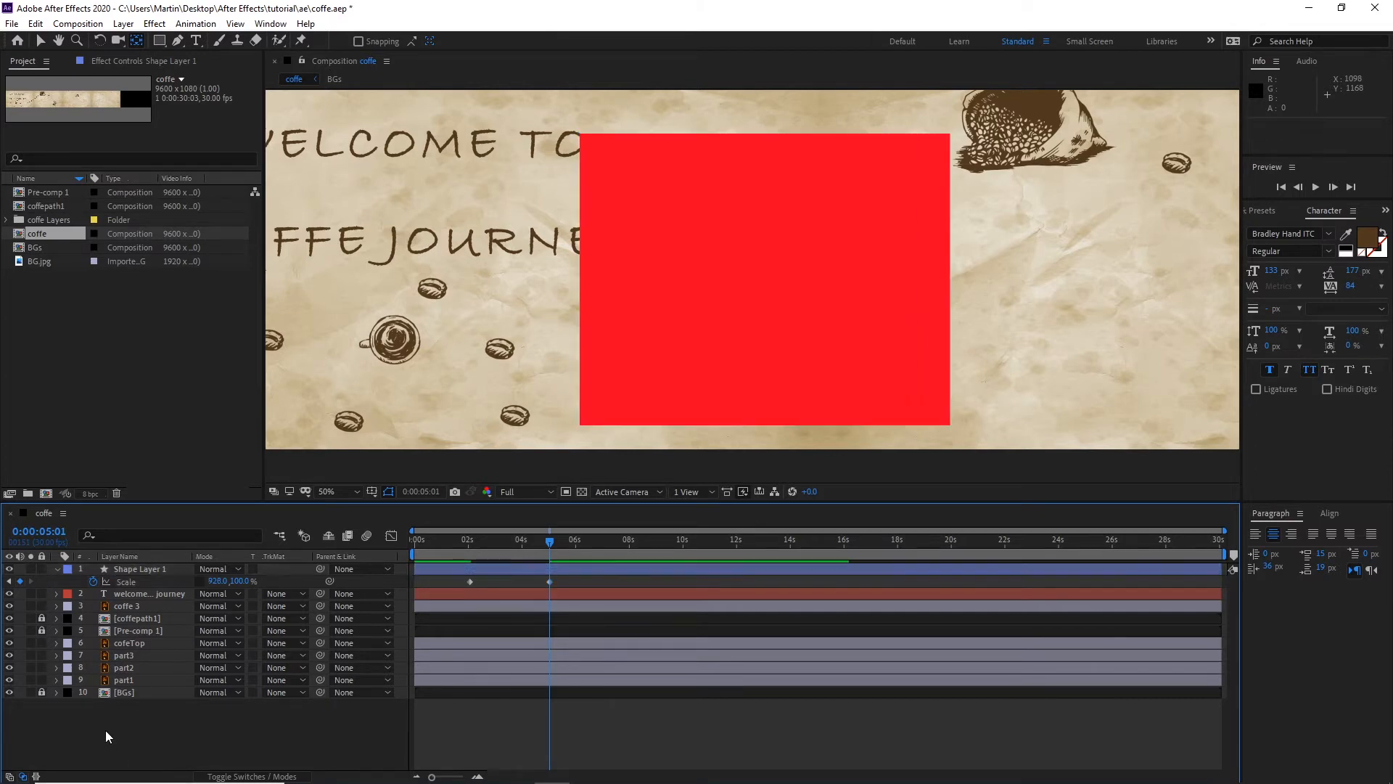
# Step: Rename Shape Layer 1 as mask1 and keep it selected
pyautogui.click(139, 570)
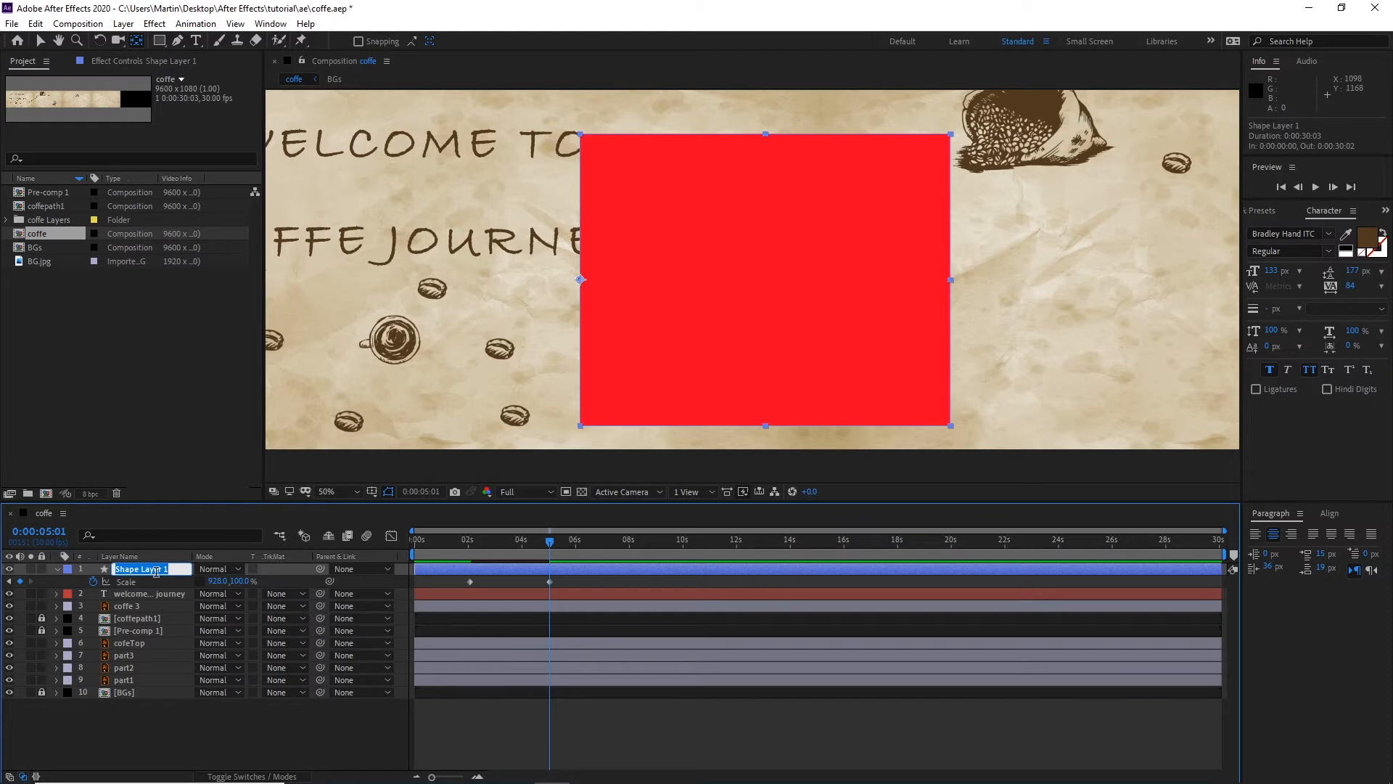
pyautogui.write('mask1')
pyautogui.click(159, 708)
pyautogui.click(120, 569)
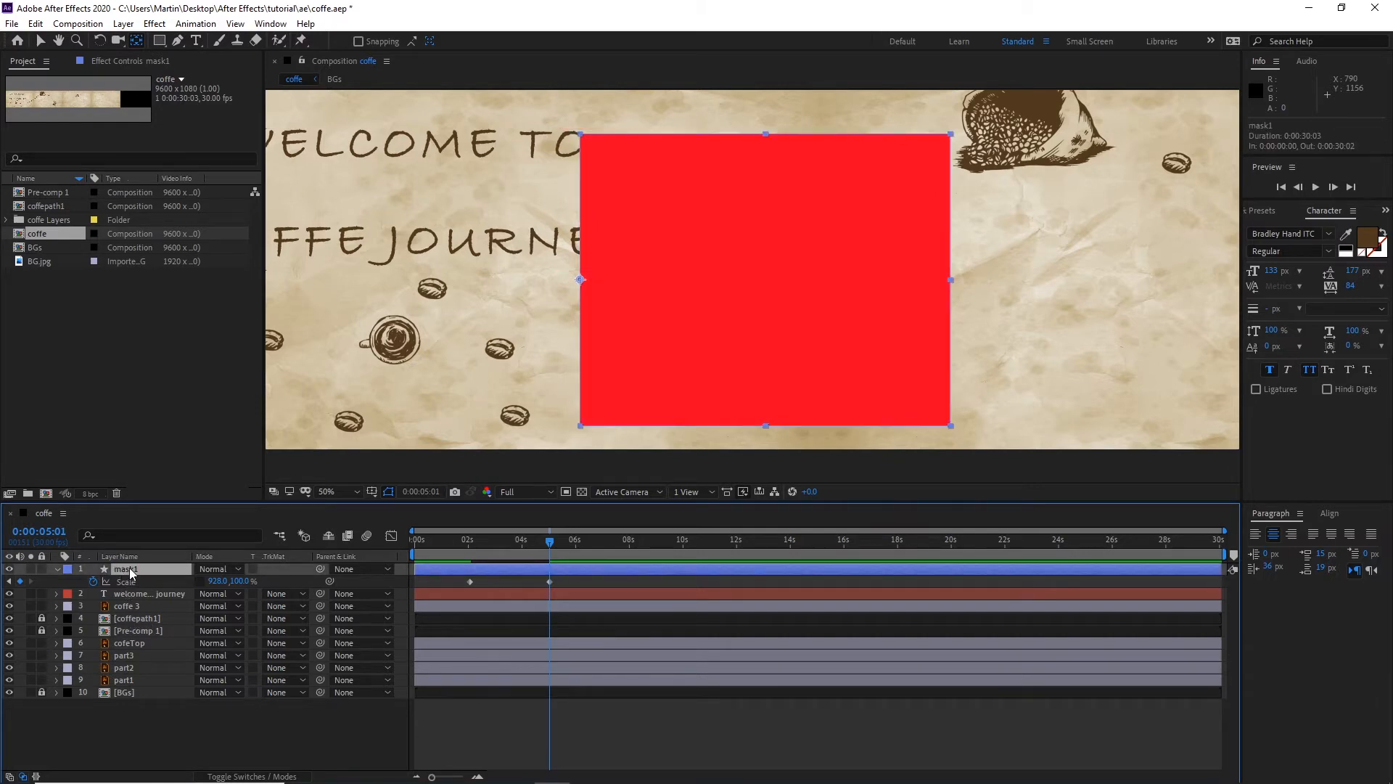
# Step: Move the mask1 layer directly above coffepath1 in the layer stack and unlock coffepath1
pyautogui.moveTo(131, 573); pyautogui.dragTo(132, 614)
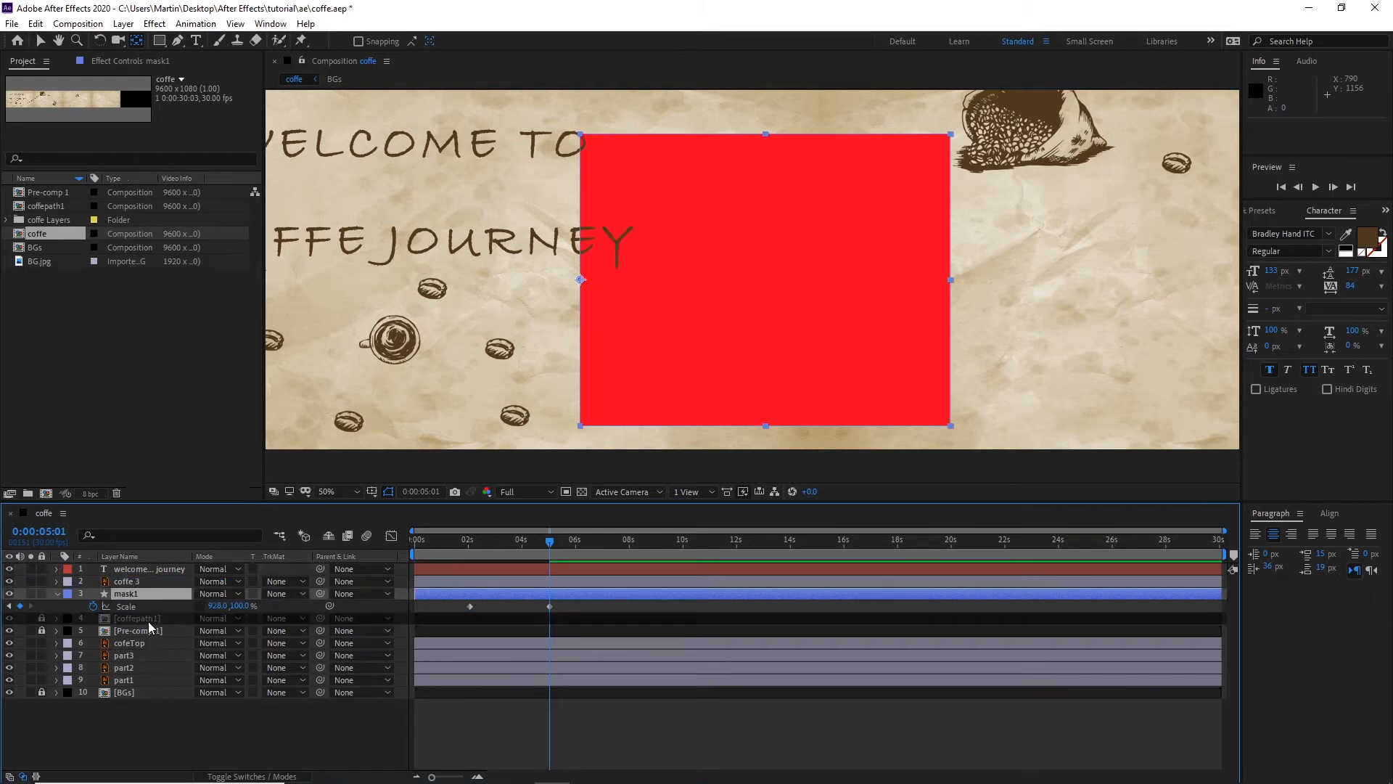
pyautogui.click(151, 629)
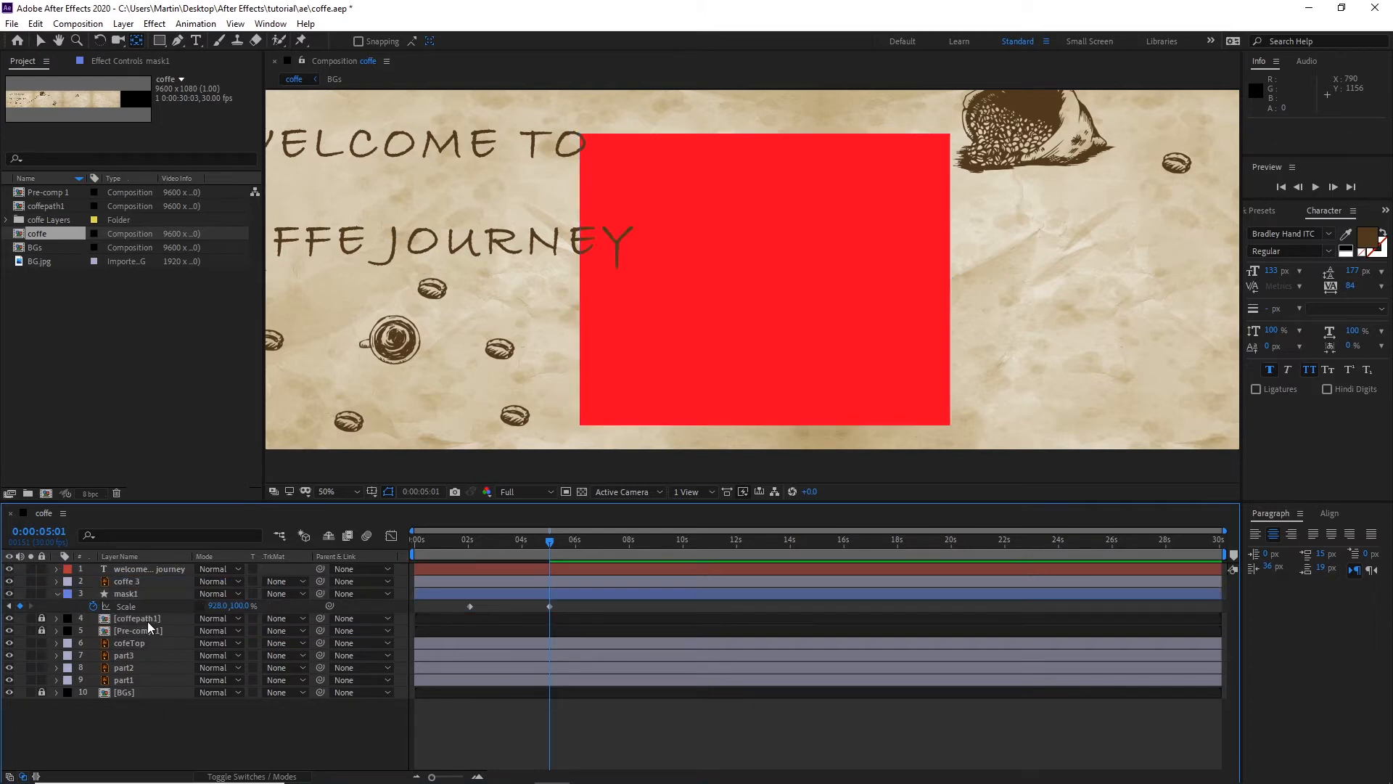
pyautogui.click(41, 618)
pyautogui.click(42, 630)
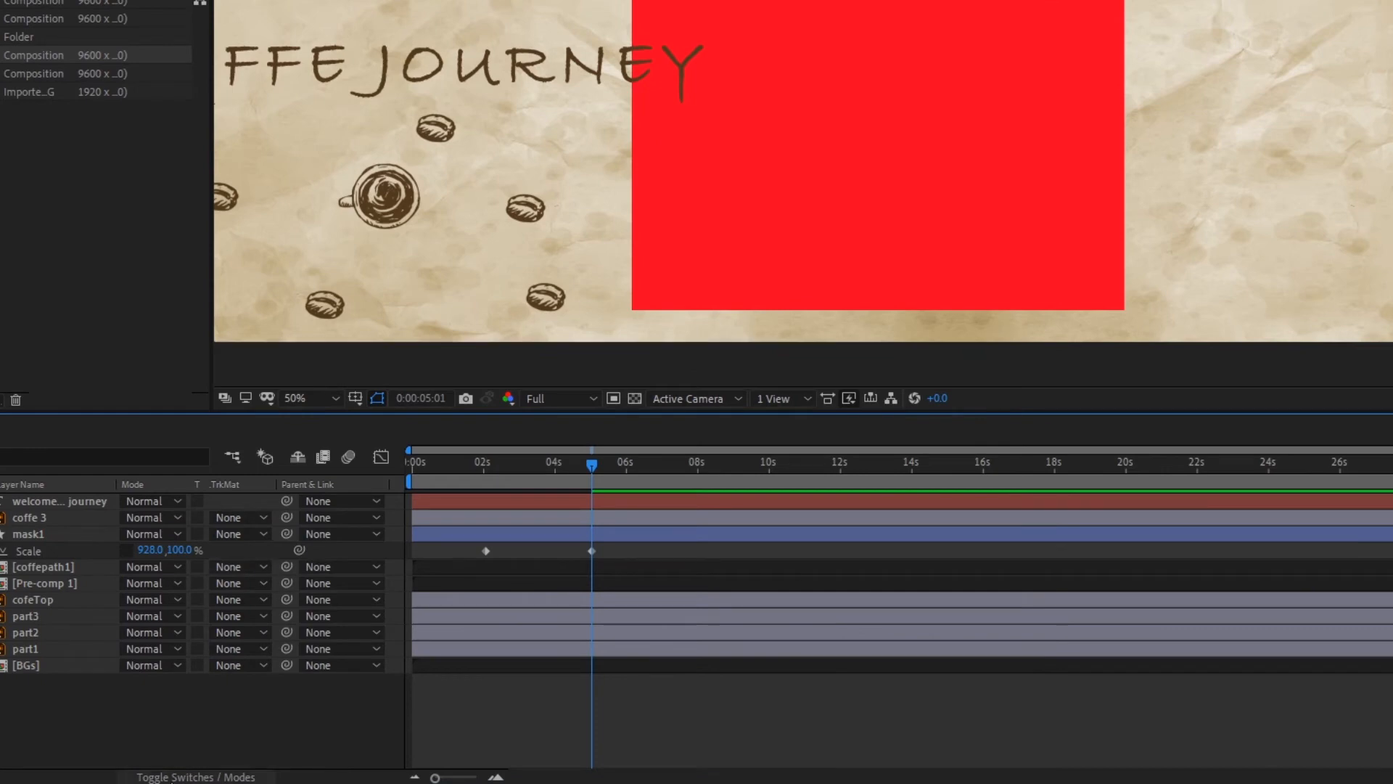
# Step: Set the track matte of the coffepath1 layer to Alpha Matte "mask1"
pyautogui.click(197, 777)
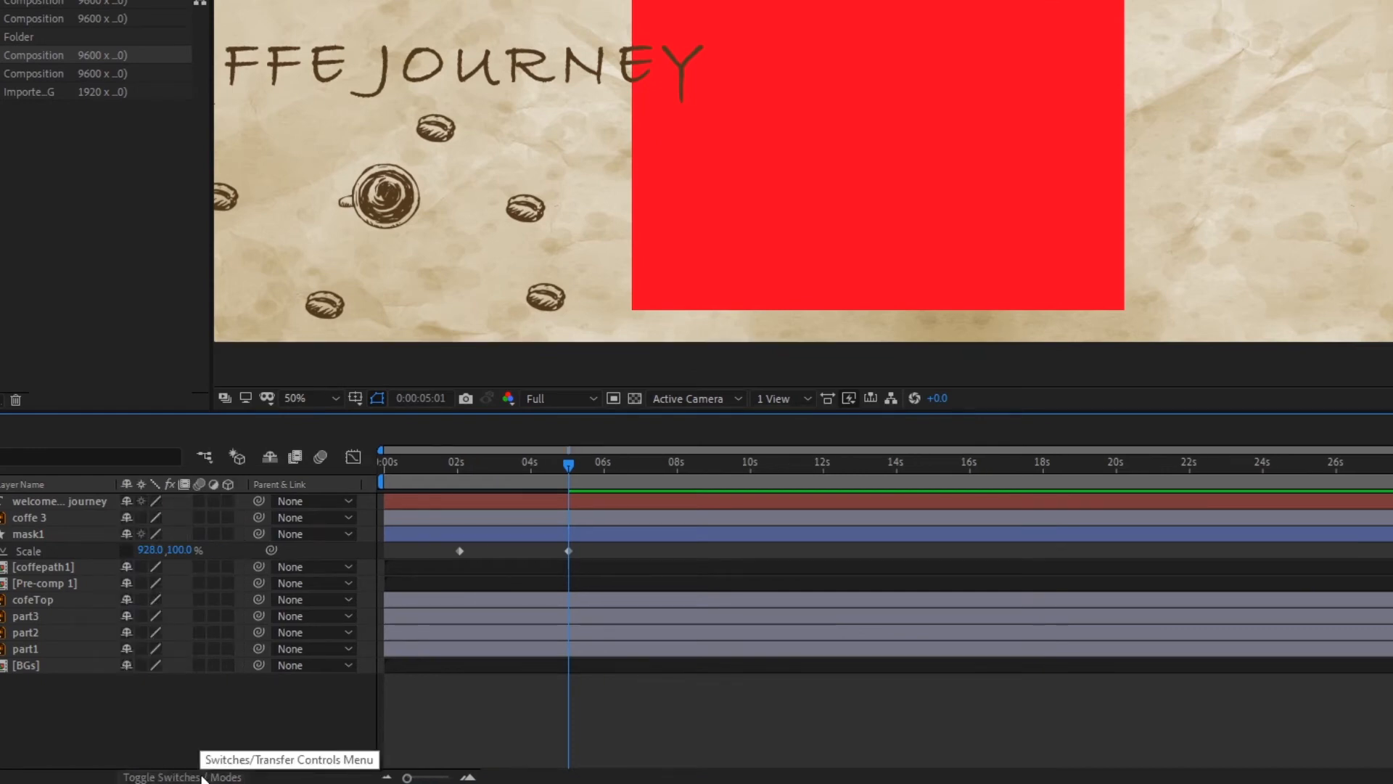
pyautogui.click(203, 777)
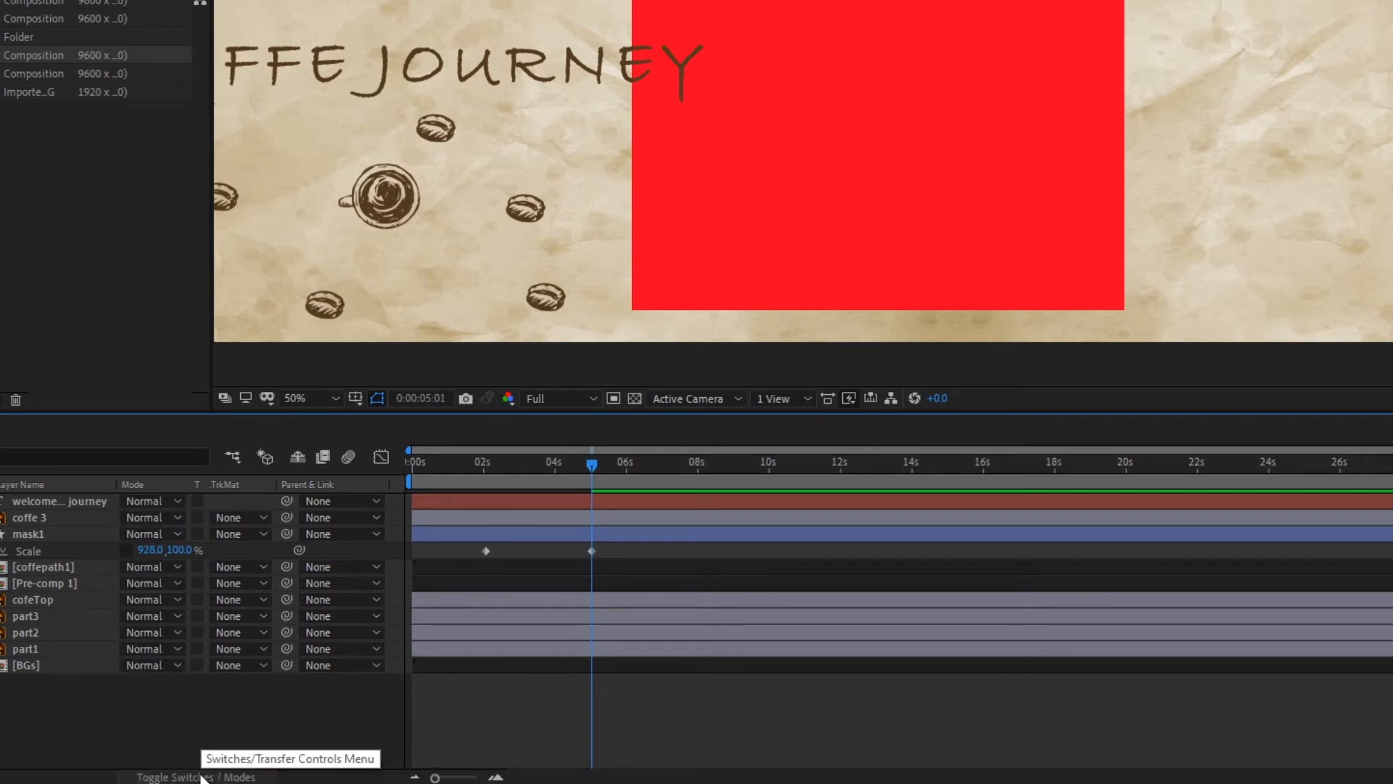
pyautogui.click(203, 777)
pyautogui.click(202, 777)
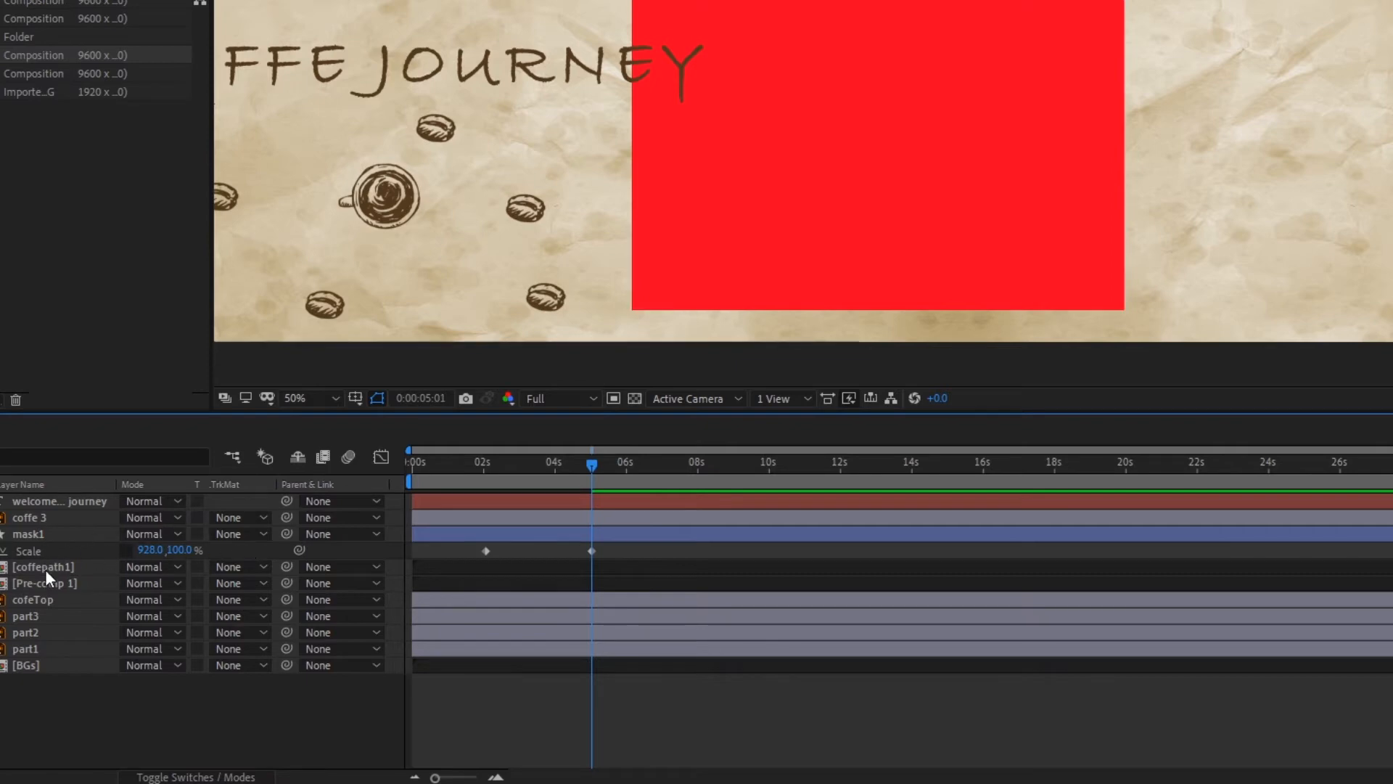
pyautogui.click(259, 577)
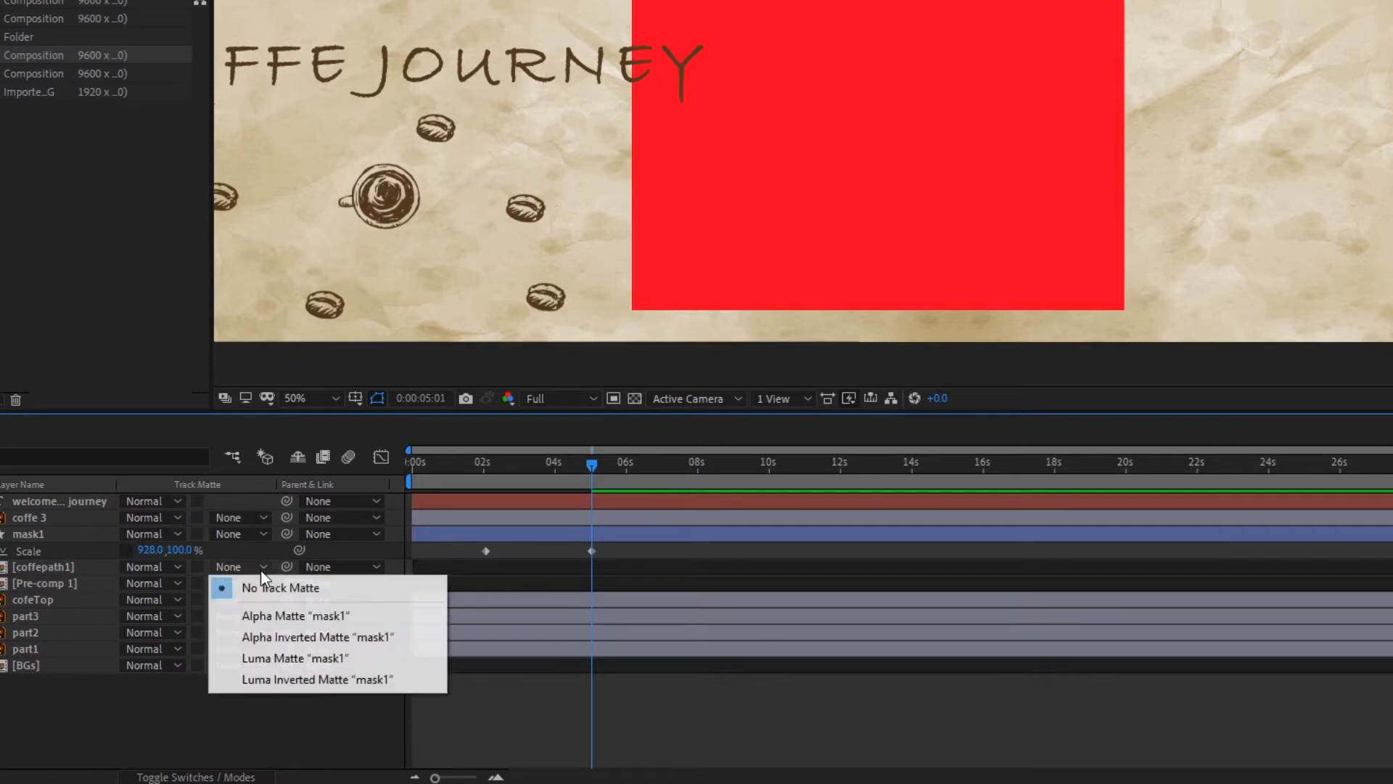
pyautogui.click(262, 617)
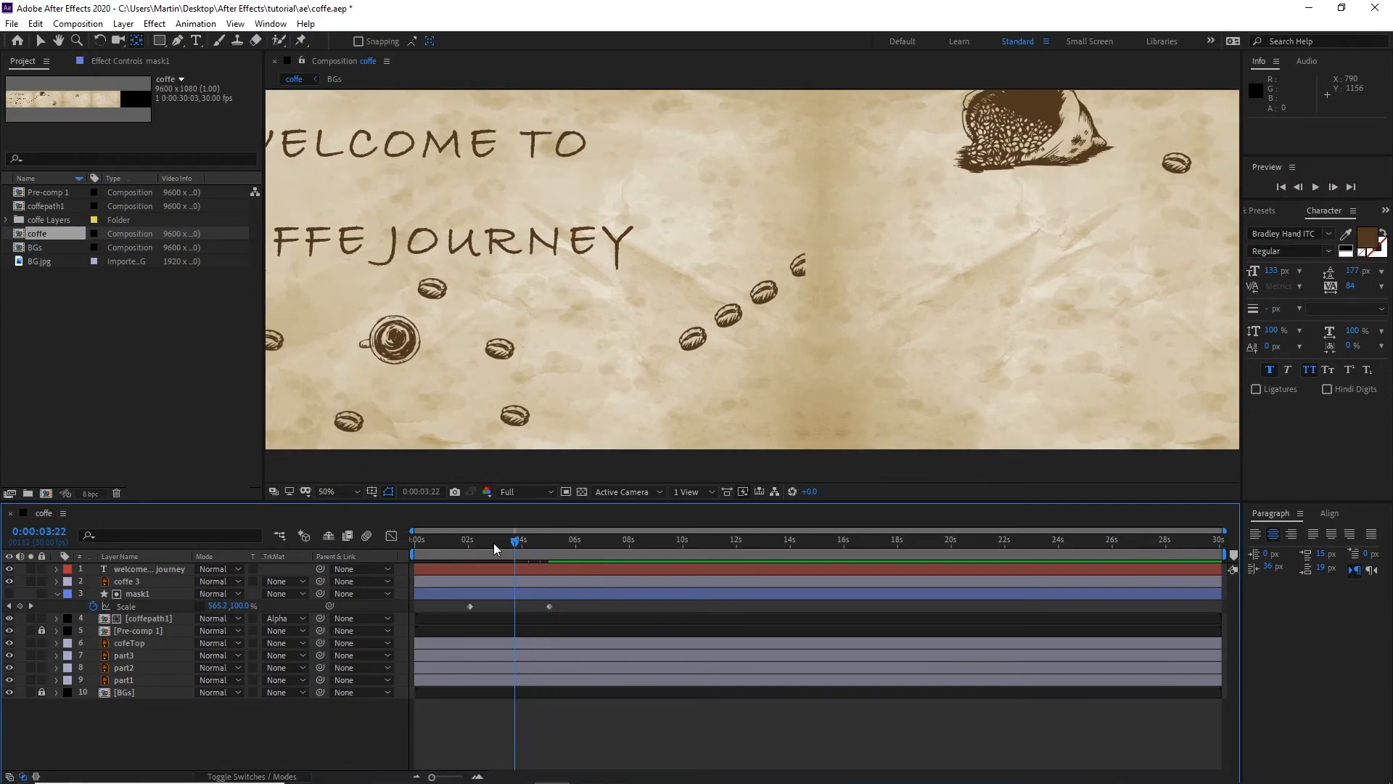
# Step: Scrub the coffe timeline between about 0:00:01:15 and 0:00:05:03 to check how the bean trail is revealed up to the sack
pyautogui.moveTo(496, 549); pyautogui.dragTo(455, 550)
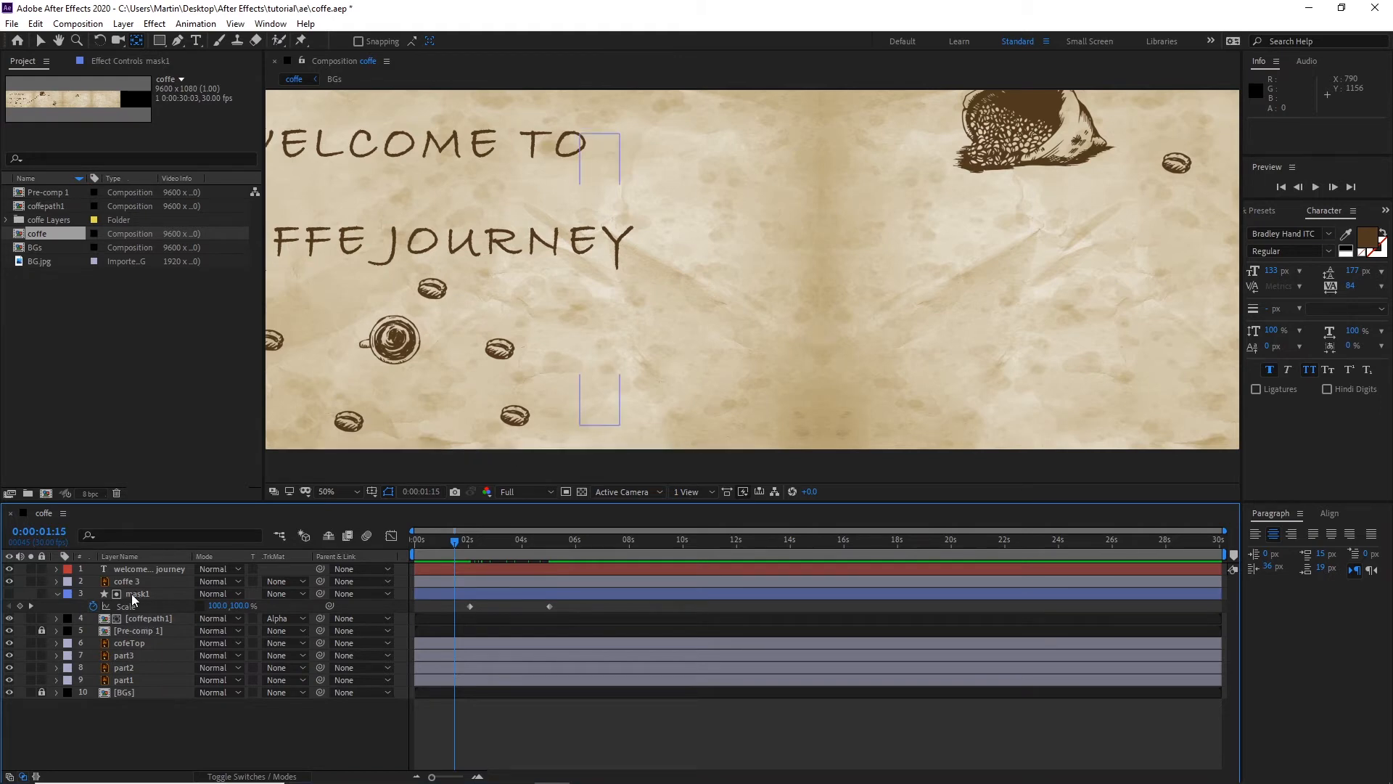
pyautogui.moveTo(458, 547); pyautogui.dragTo(557, 552)
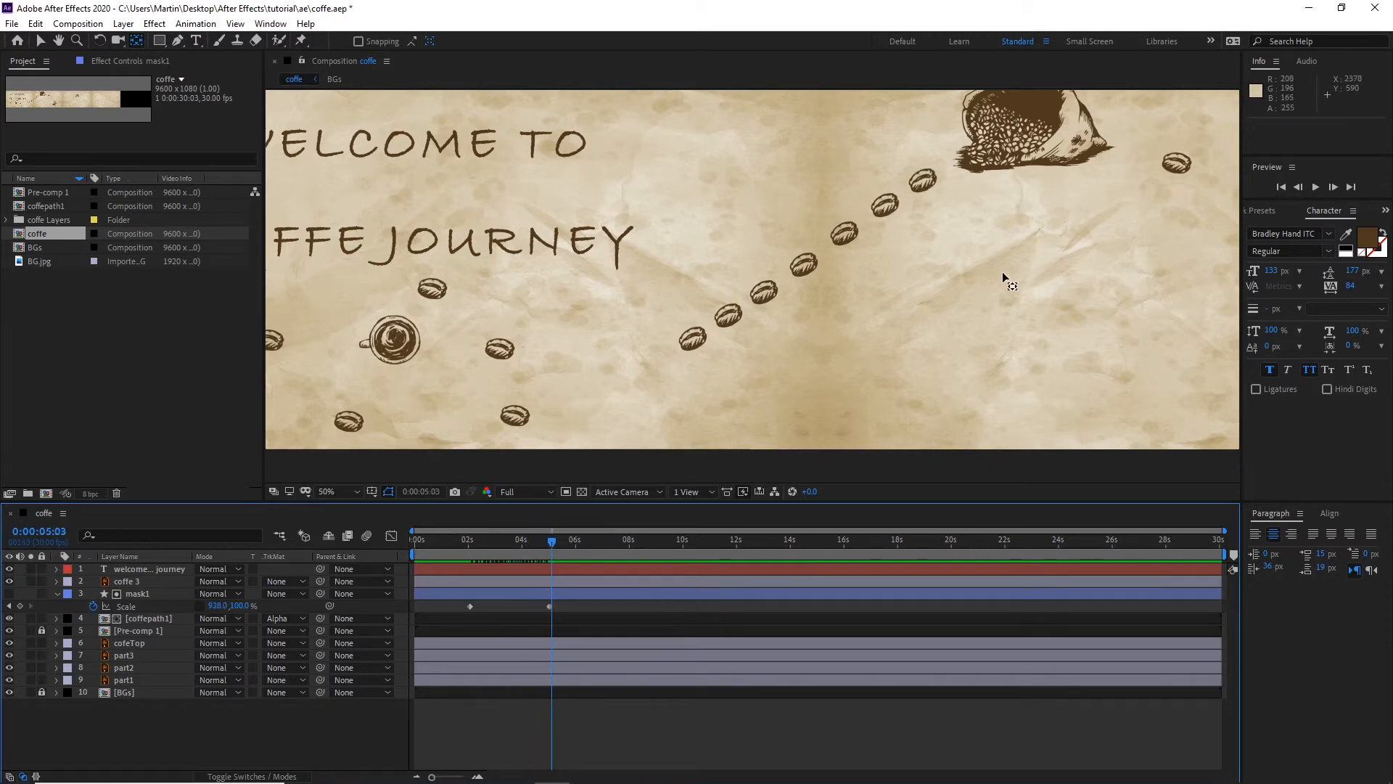
pyautogui.moveTo(1003, 271); pyautogui.dragTo(820, 333)
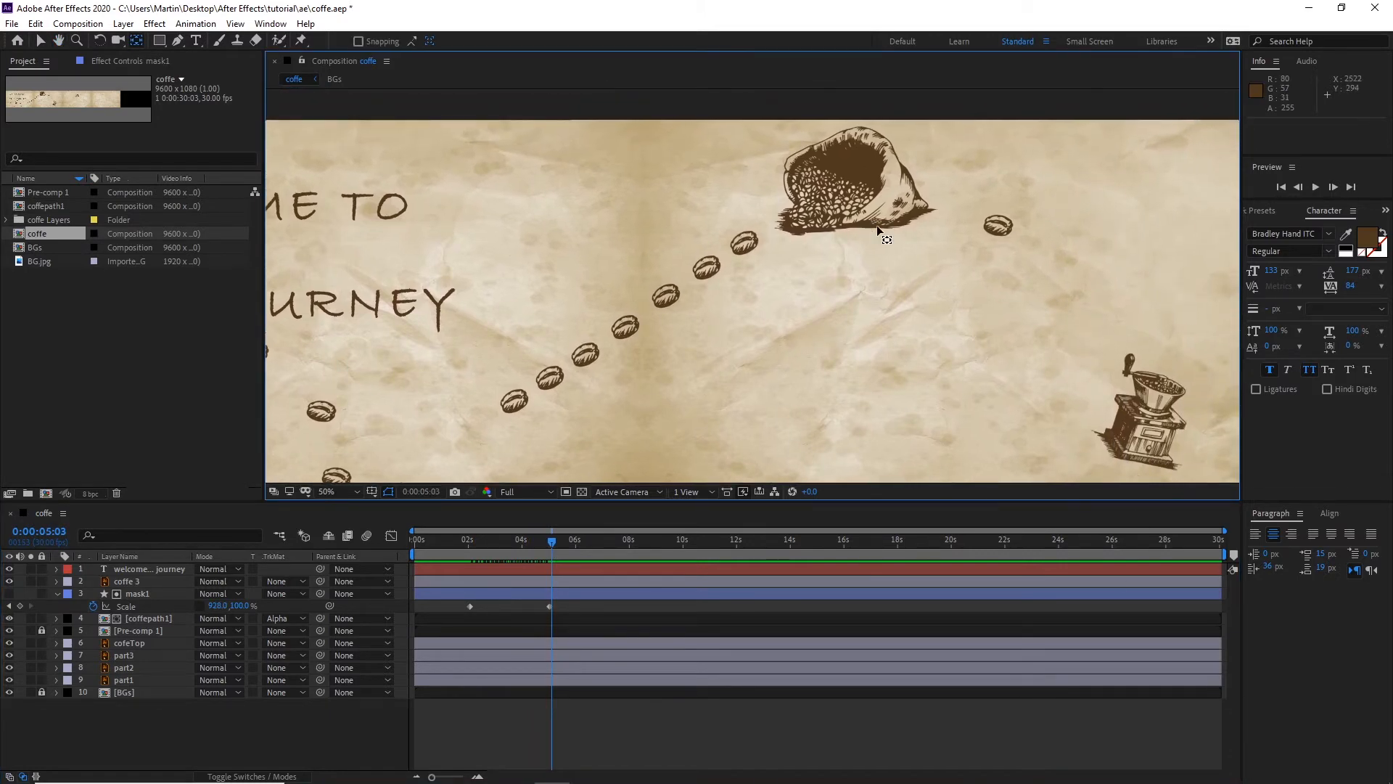
# Step: Switch to the Selection tool and lock the coffepath1 layer so it no longer blocks selecting the coffee sack
pyautogui.click(41, 40)
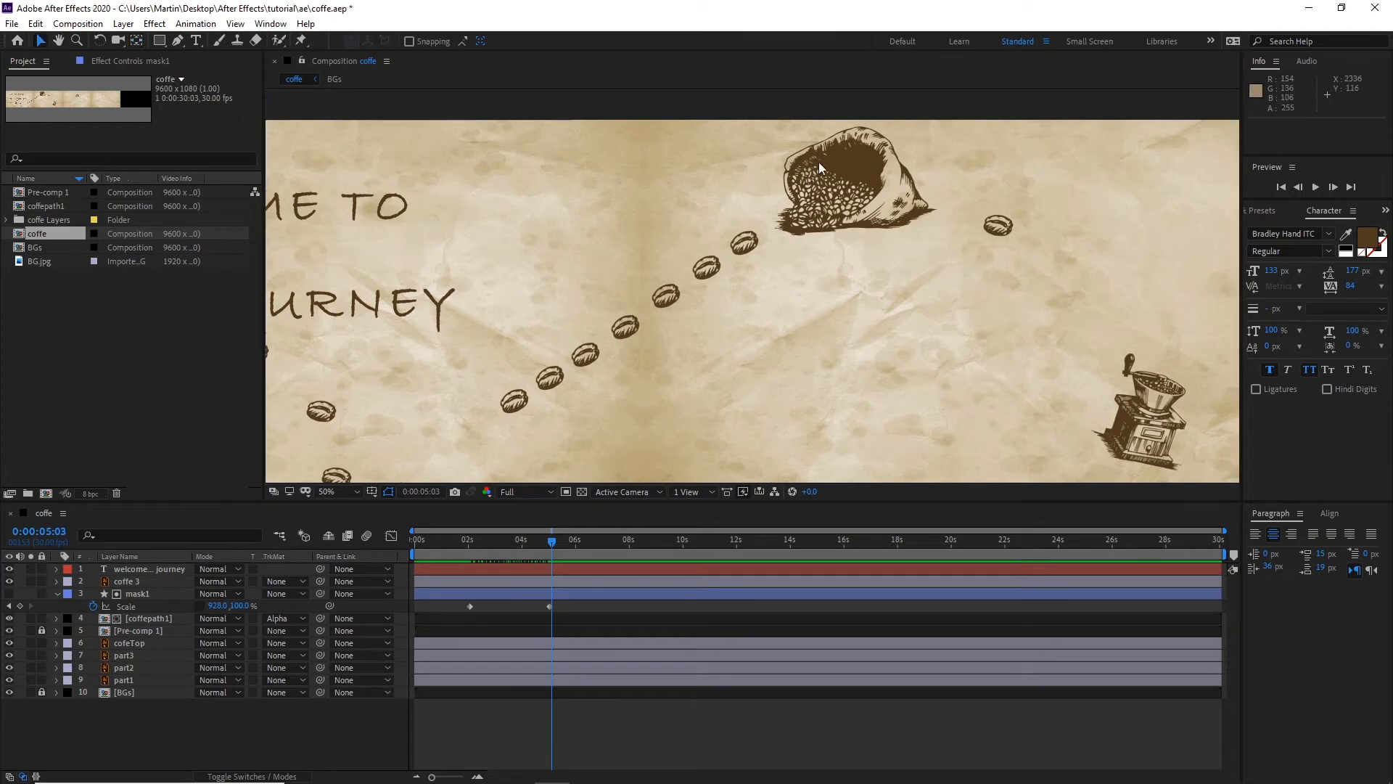
pyautogui.click(870, 186)
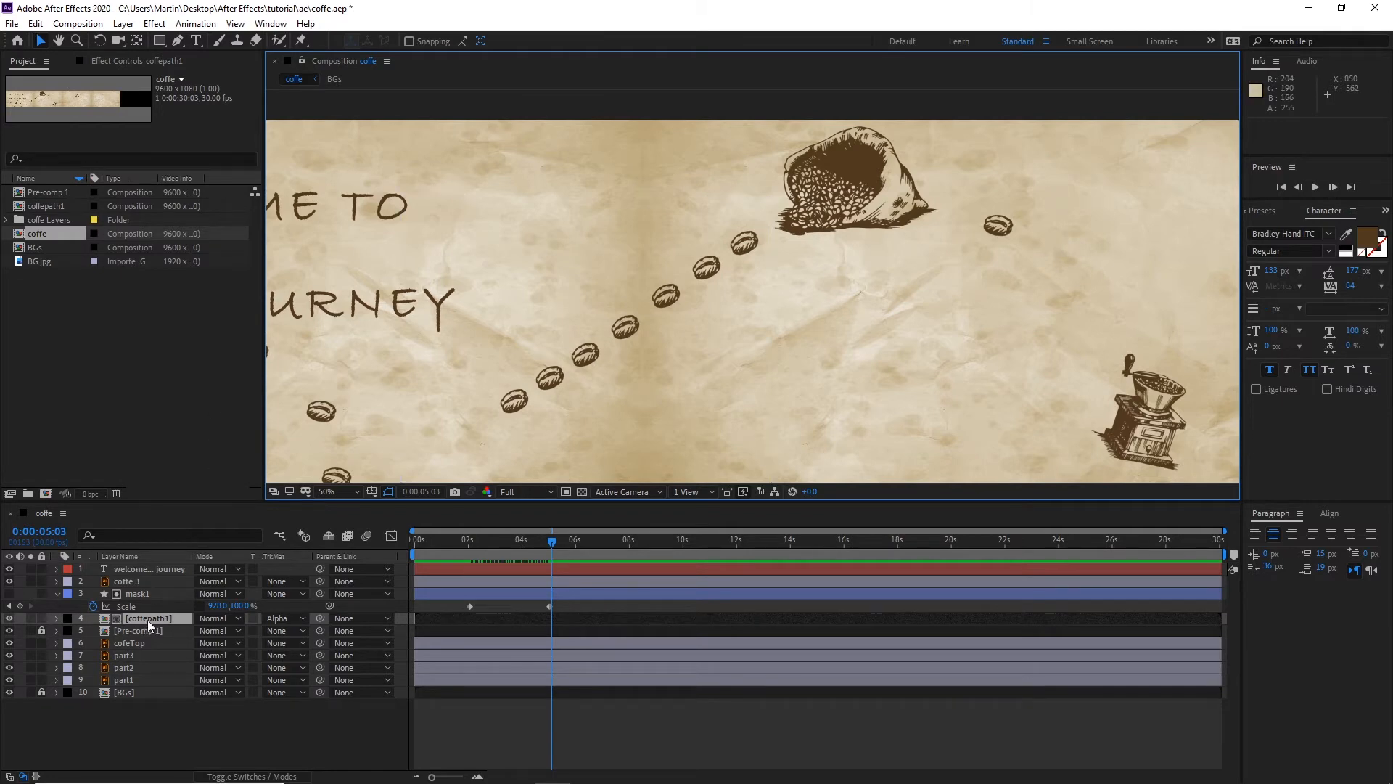
pyautogui.scroll(-2, 625, 299)
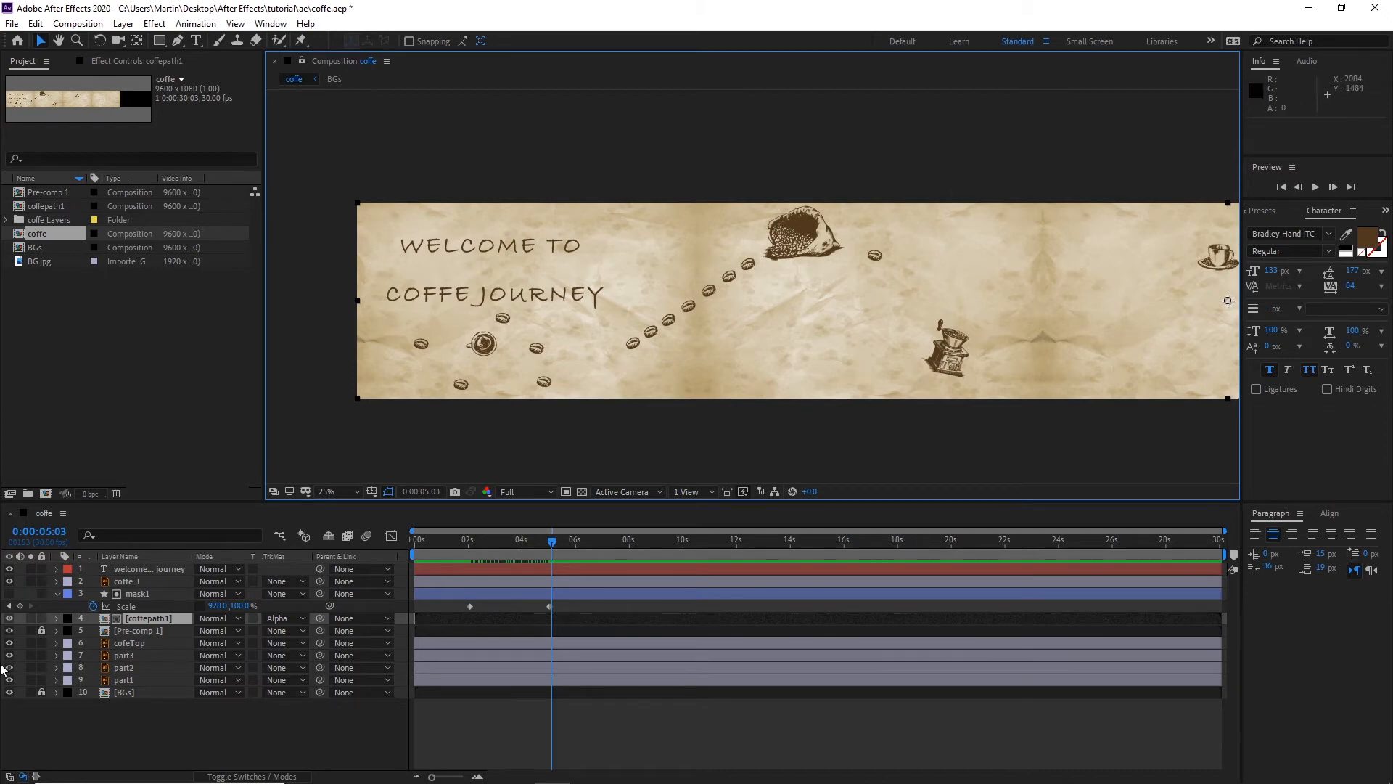
pyautogui.moveTo(41, 619); pyautogui.dragTo(41, 630)
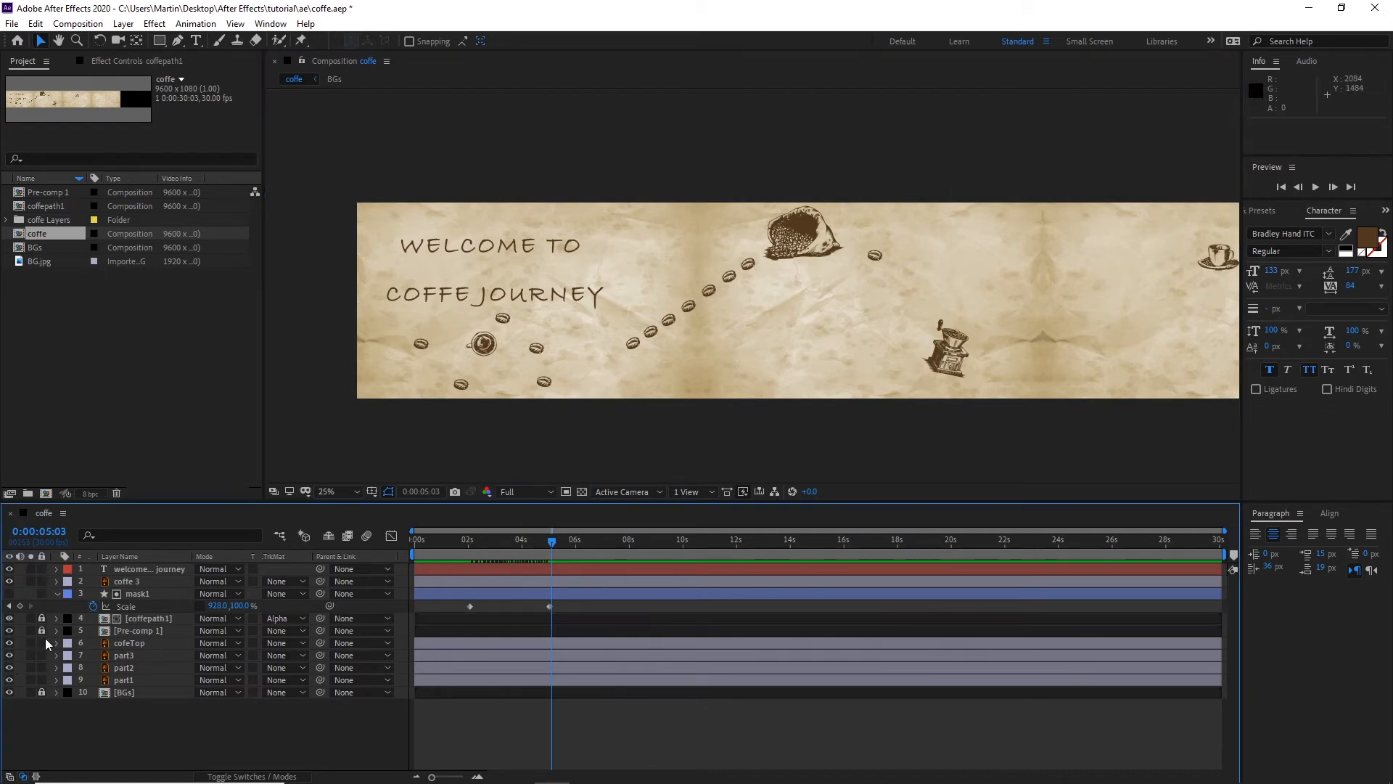
# Step: Select the coffee sack layer part1 and reveal its Opacity property
pyautogui.click(817, 242)
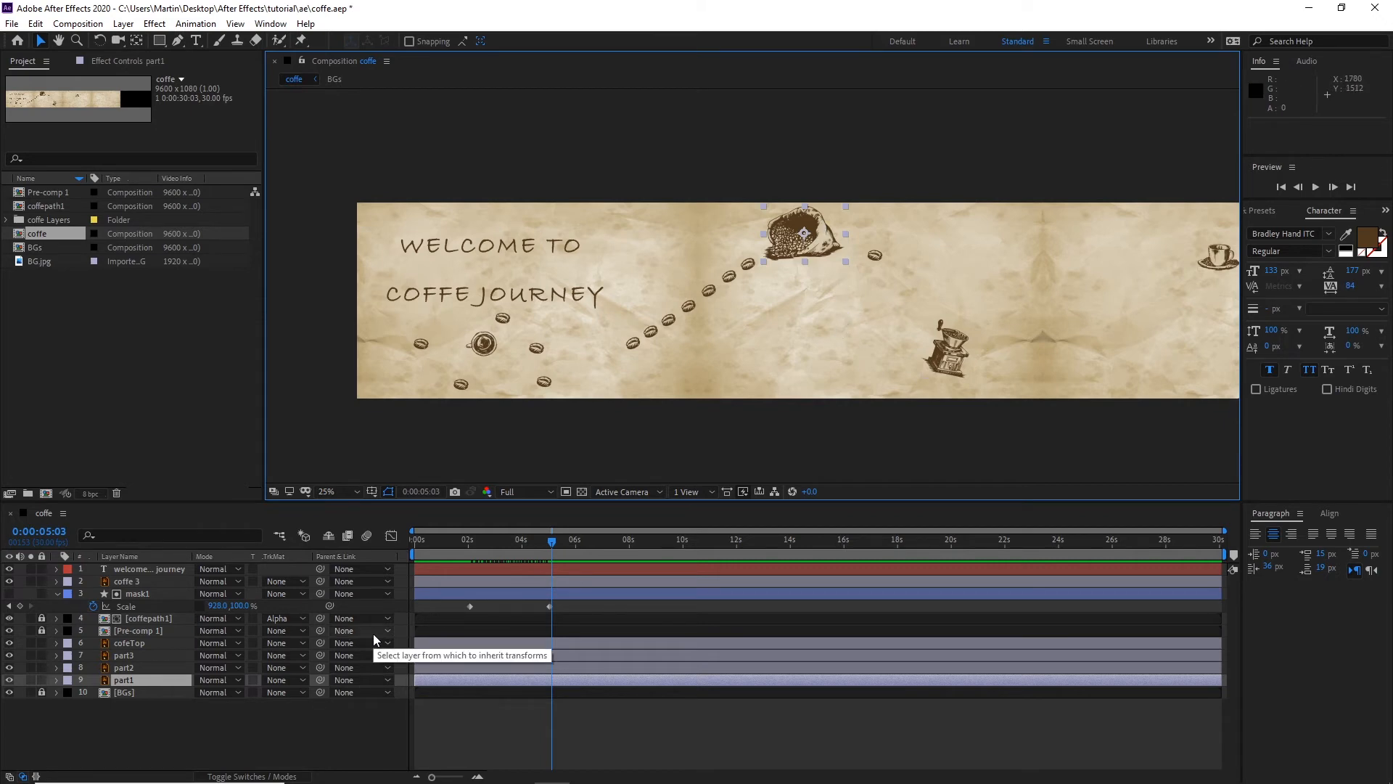
pyautogui.press('t')
pyautogui.moveTo(208, 693); pyautogui.dragTo(249, 693)
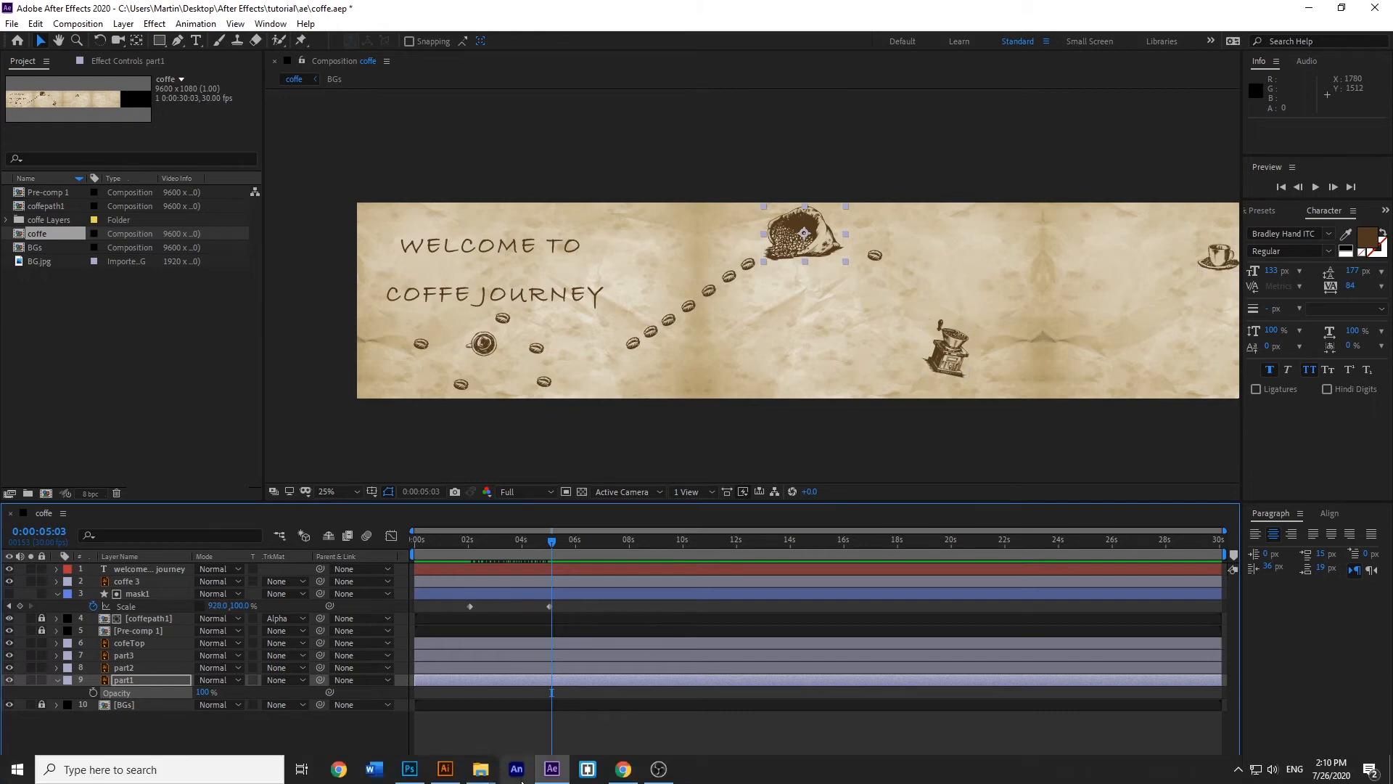
# Step: Switch to Chrome and search Google Images for "ink png" in a new tab
pyautogui.click(623, 770)
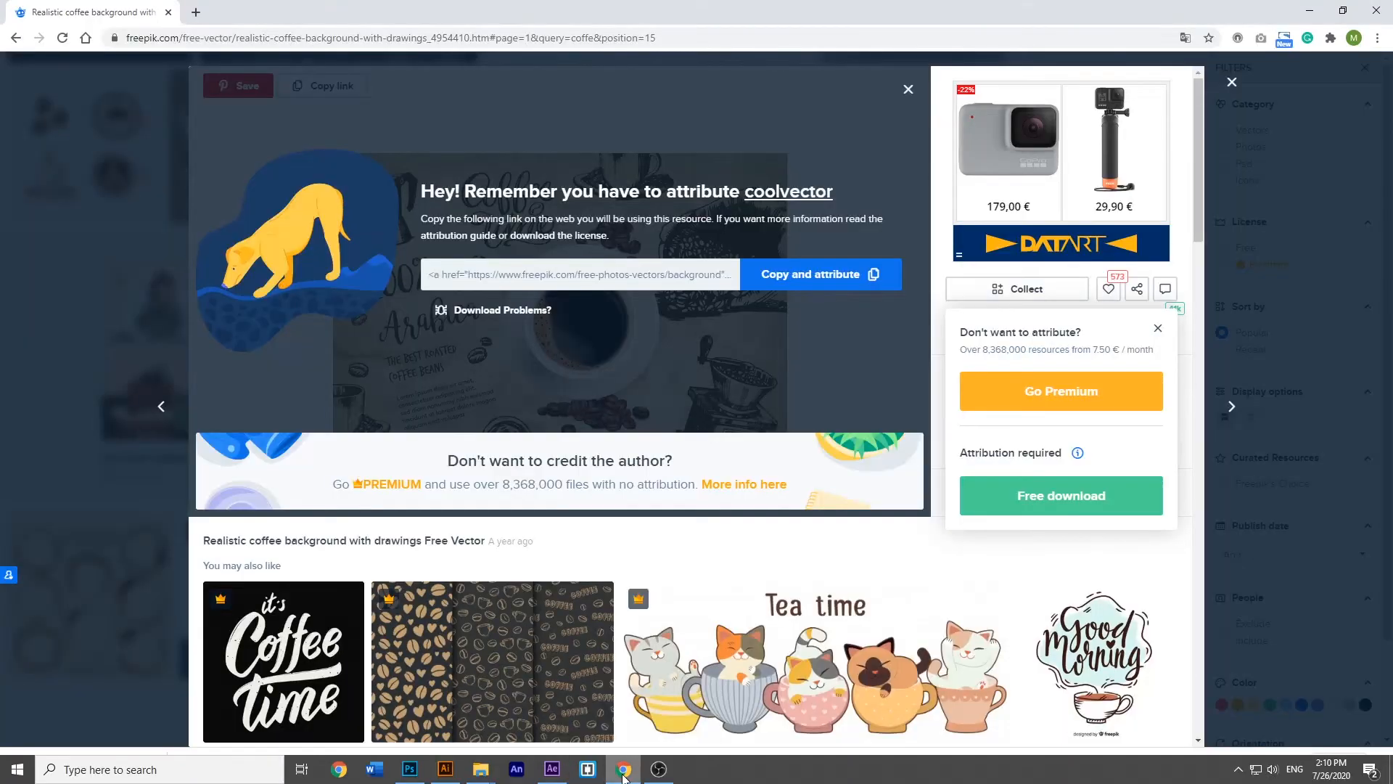
pyautogui.click(196, 13)
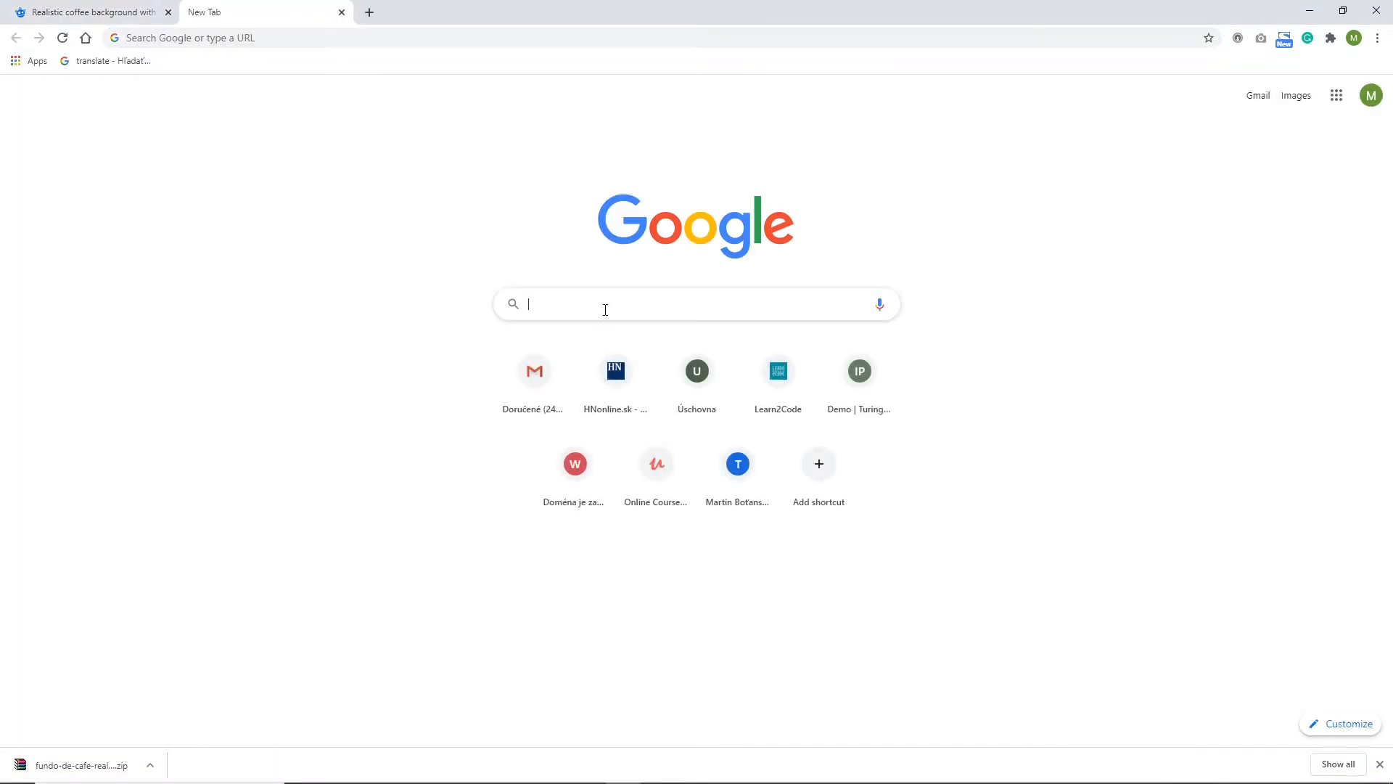
pyautogui.write('ink')
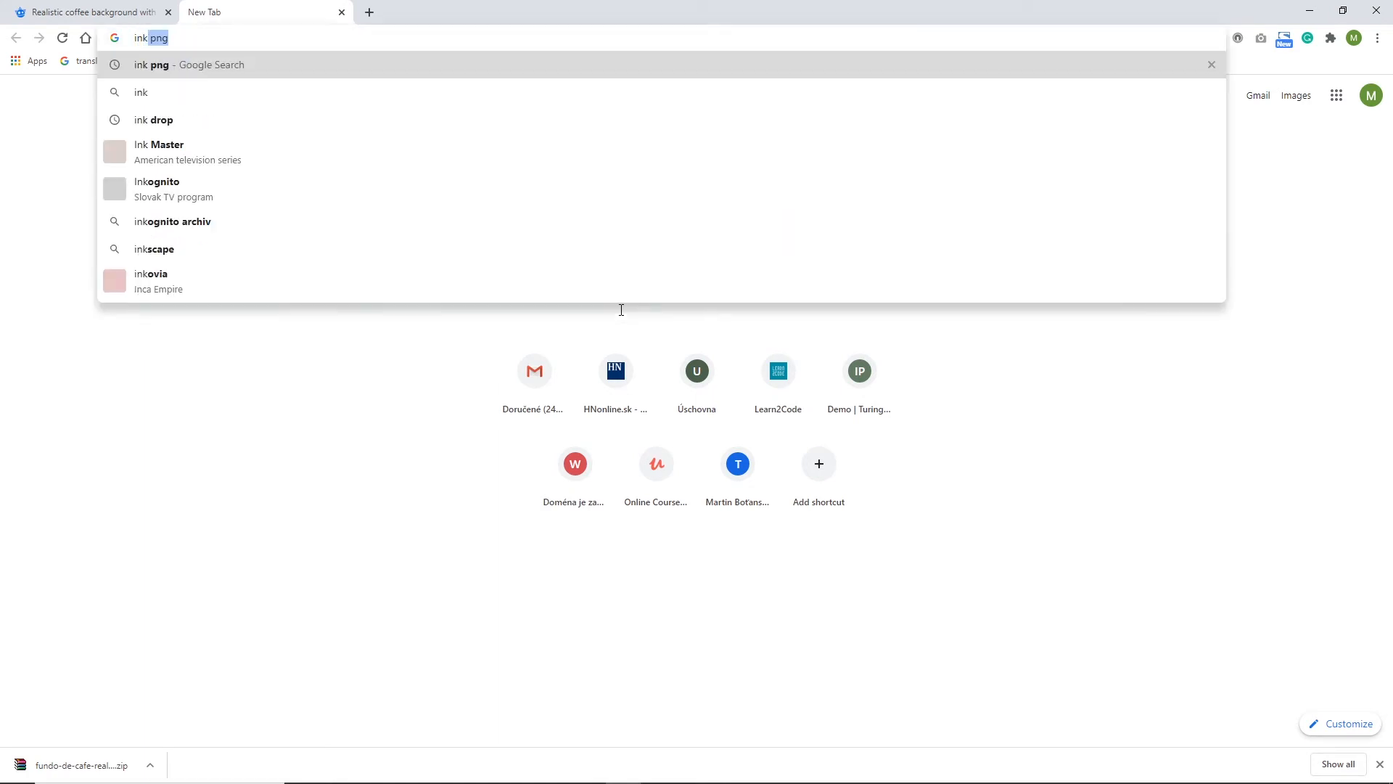
pyautogui.write(' png')
pyautogui.press('Return')
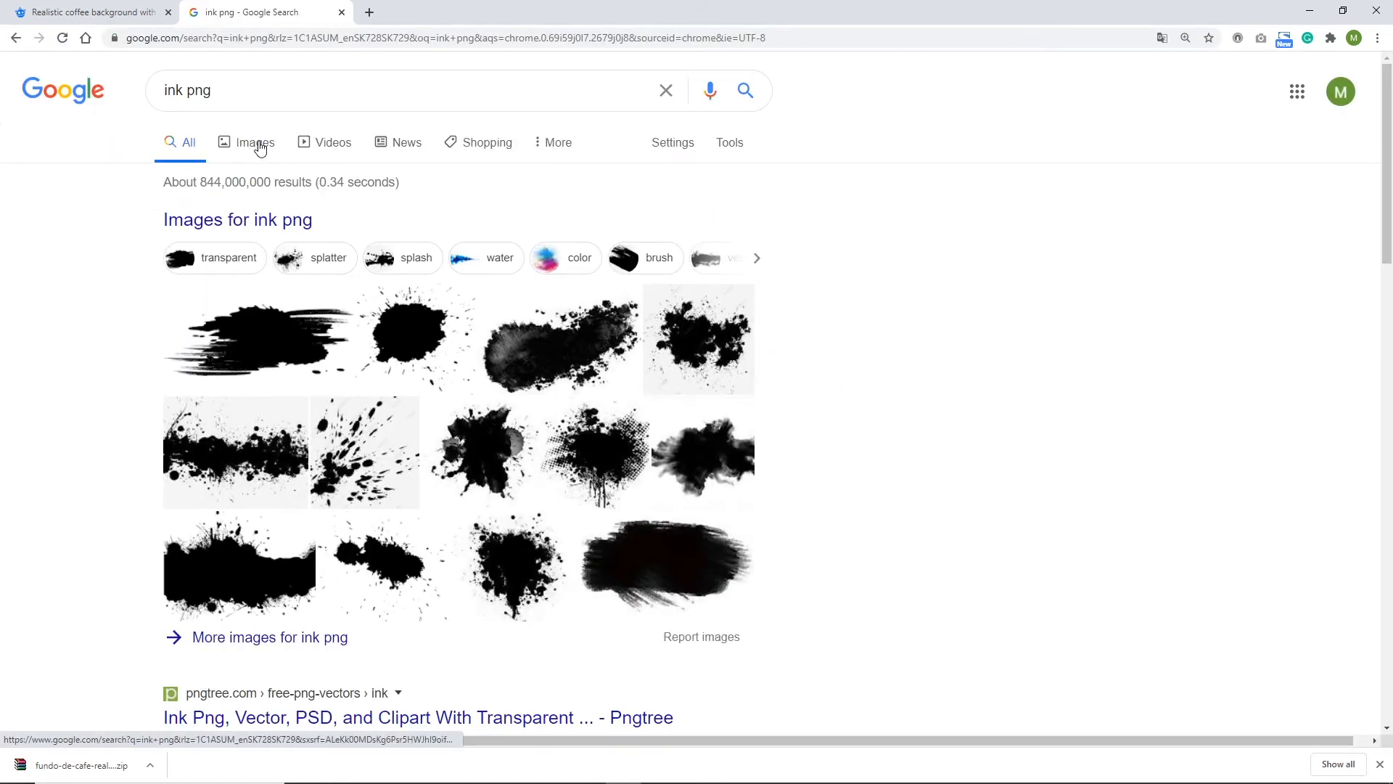
pyautogui.click(260, 145)
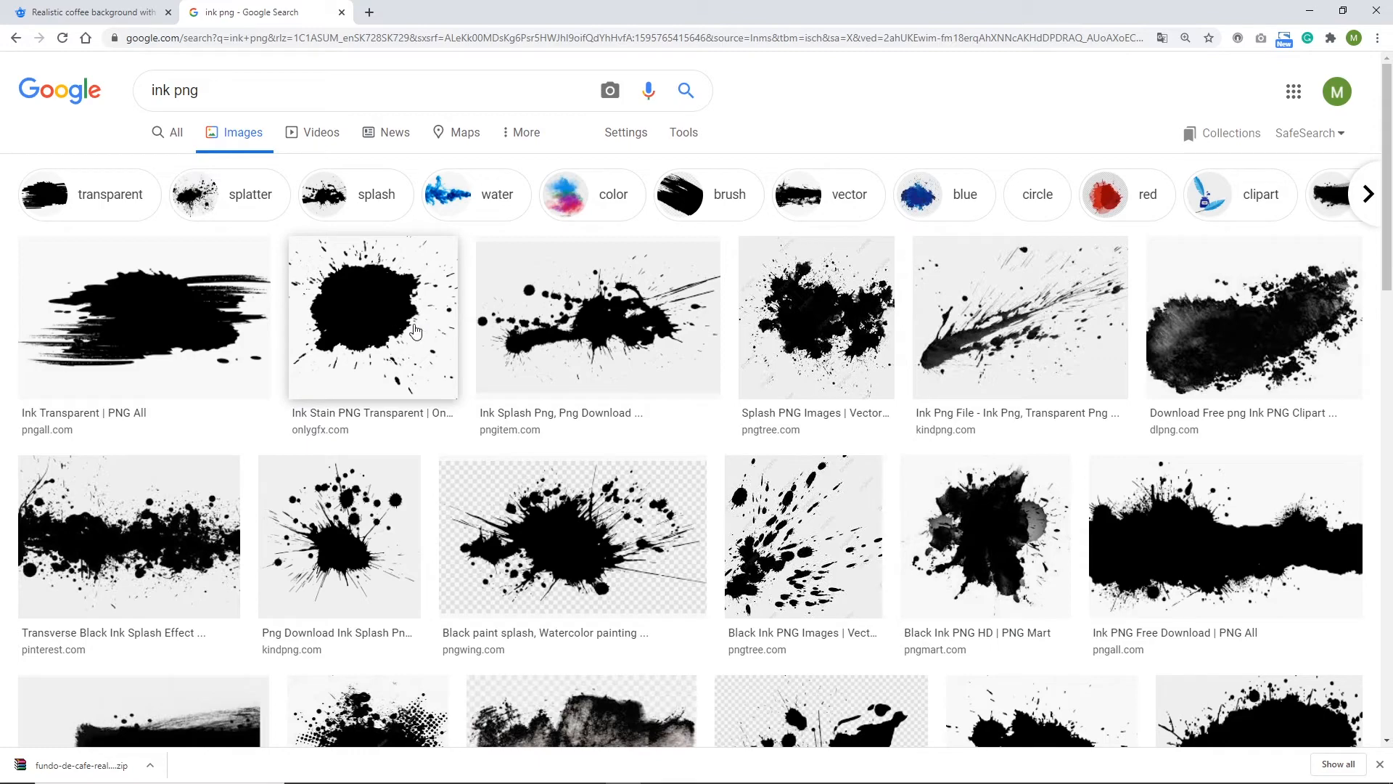
# Step: Save the OnlyGFX black ink stain image as ink-stain-1.png in the tutorial\jpgs folder
pyautogui.click(375, 314)
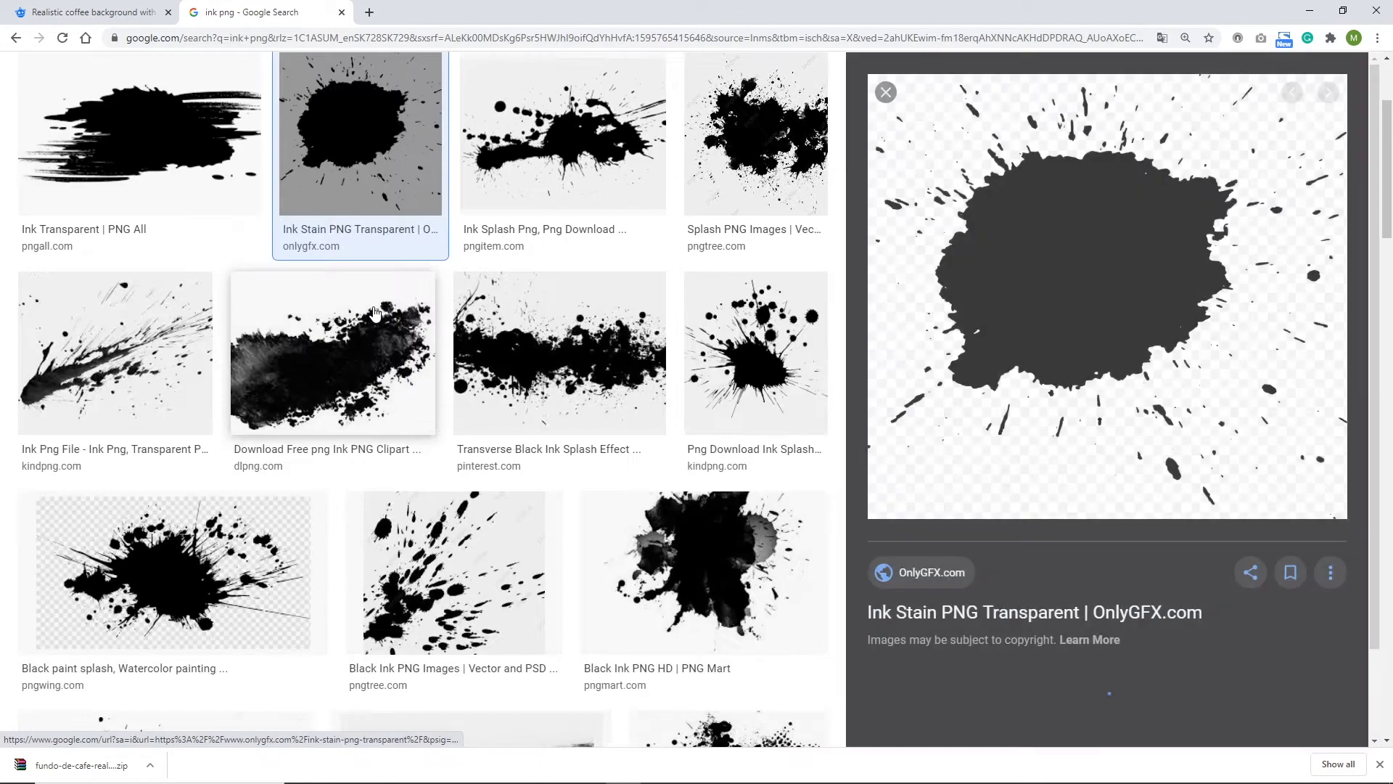
pyautogui.rightClick(1030, 255)
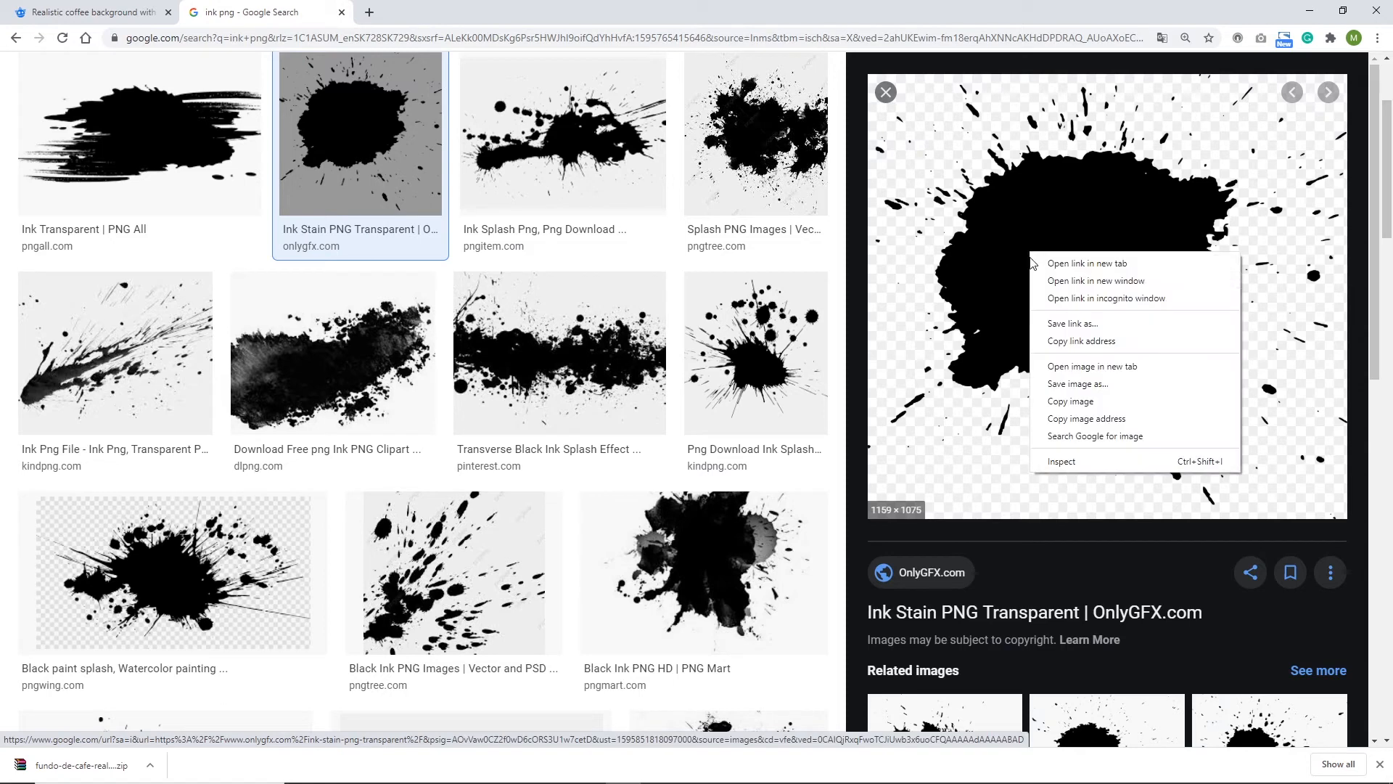
pyautogui.click(1081, 385)
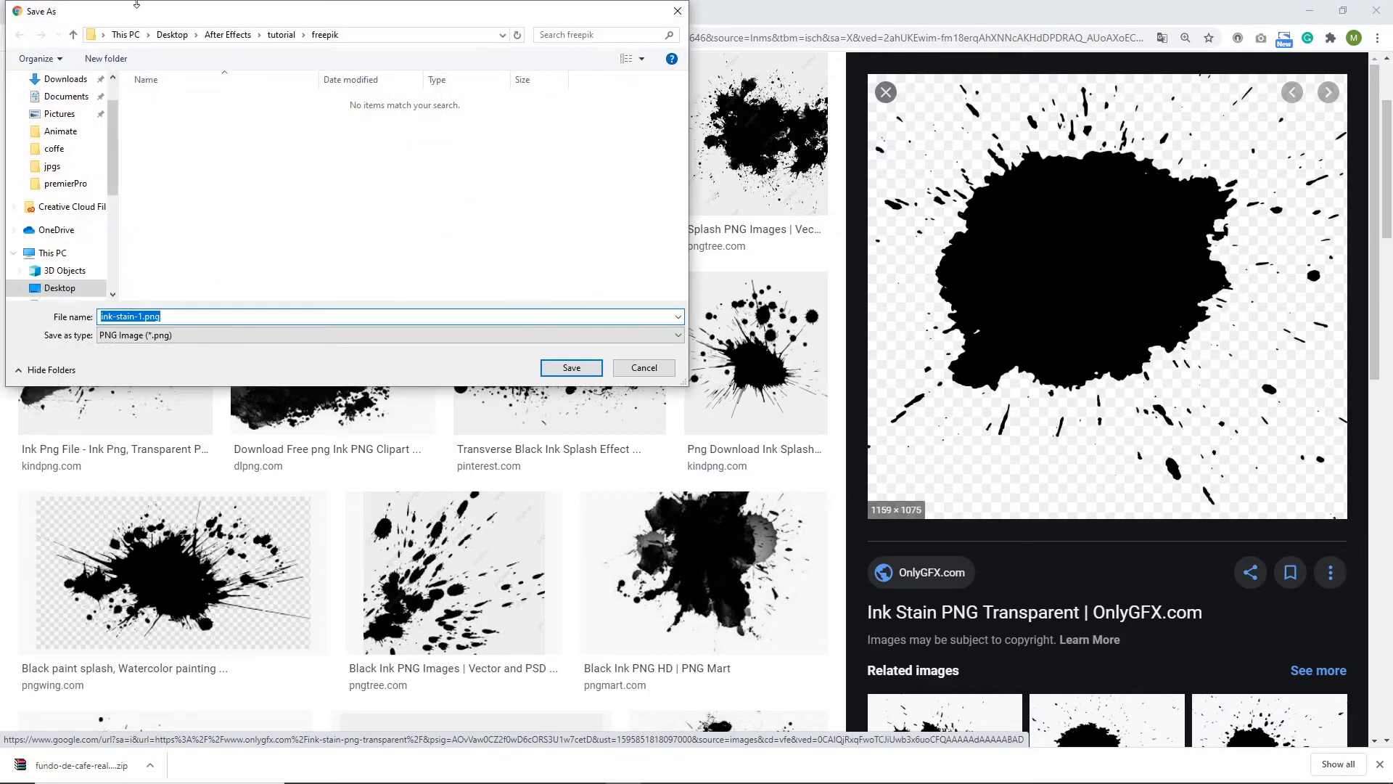
pyautogui.click(281, 34)
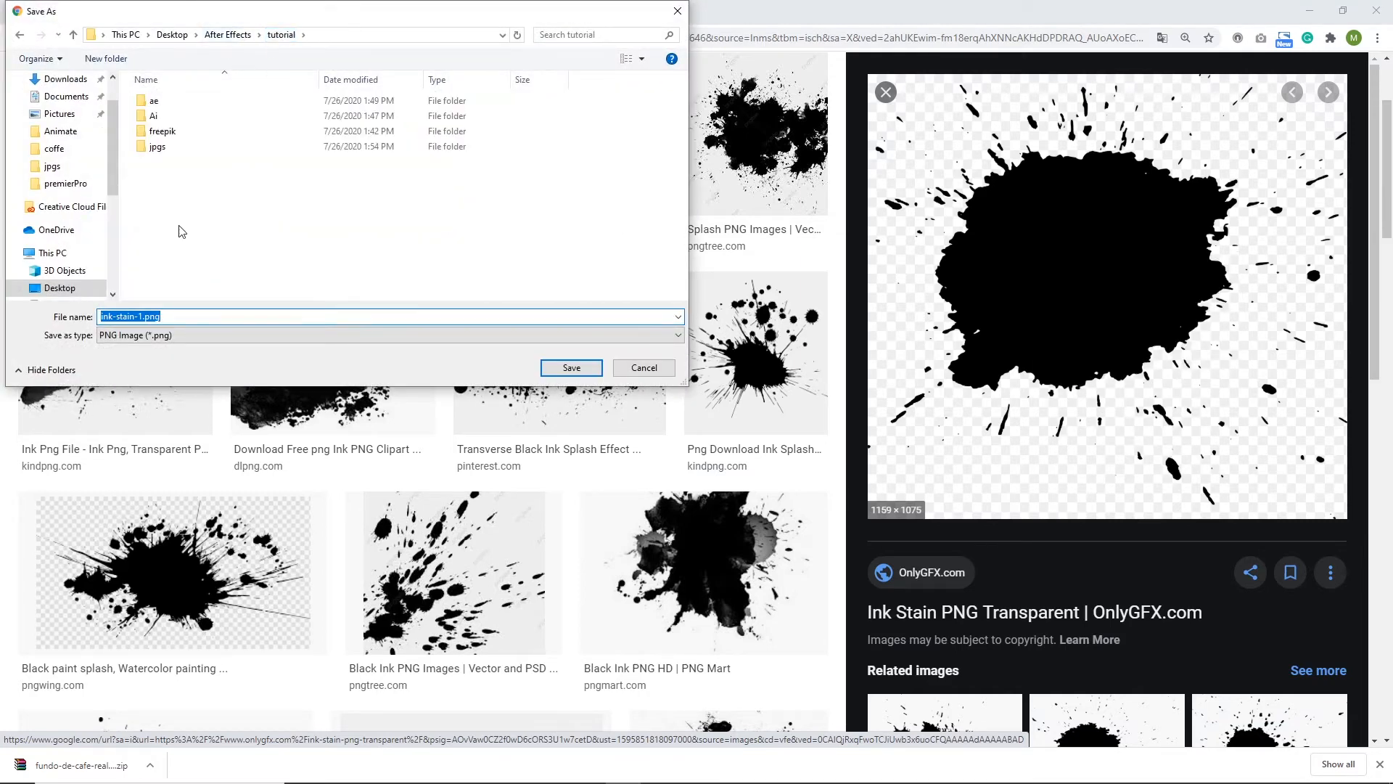
pyautogui.doubleClick(166, 149)
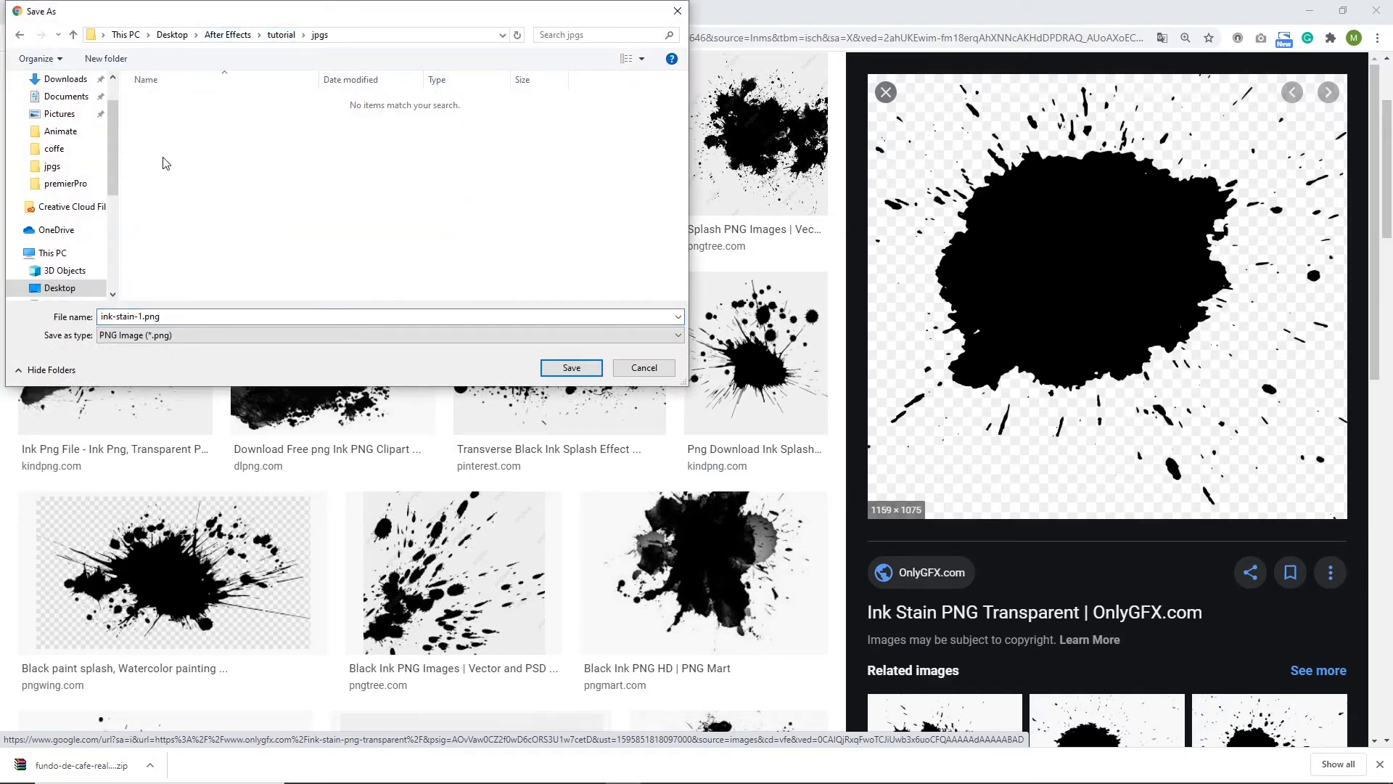
pyautogui.click(563, 375)
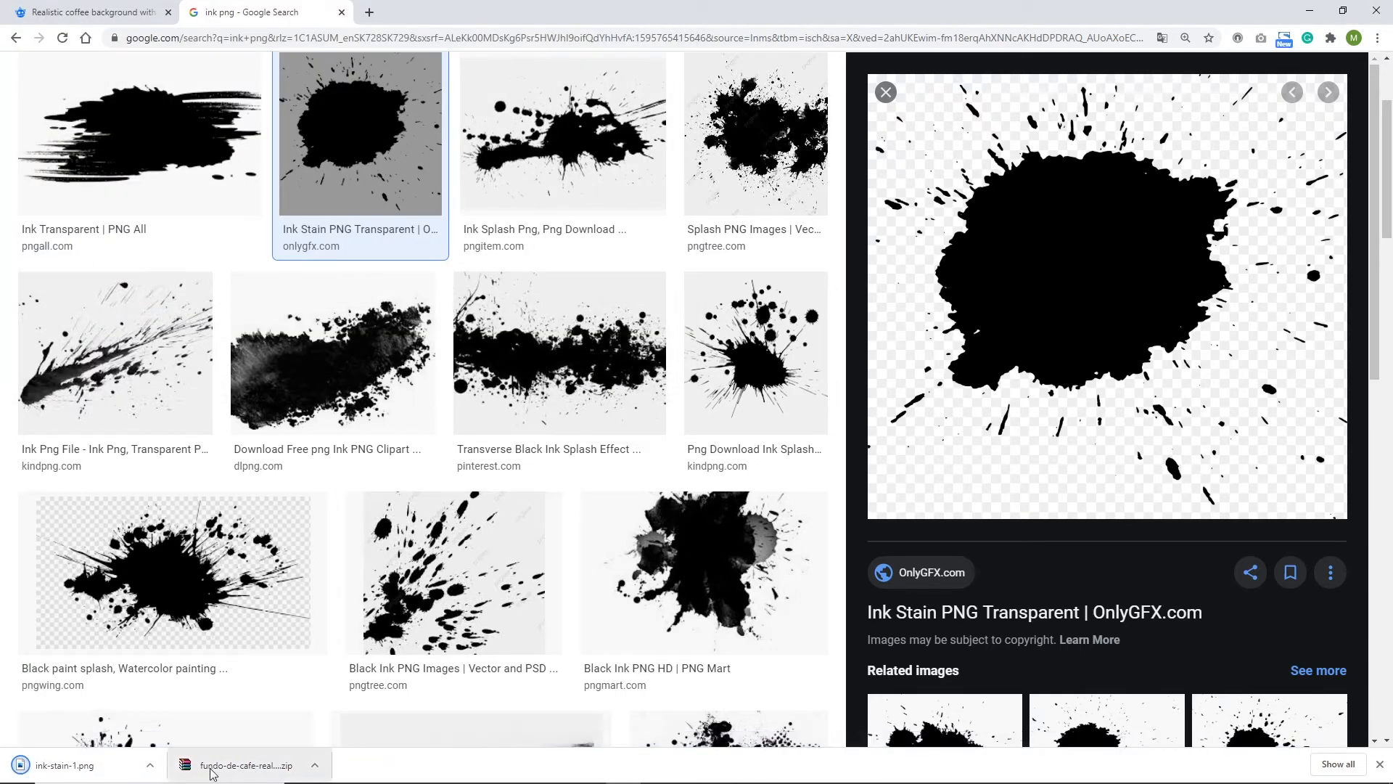
# Step: Show the downloaded ink-stain-1.png in its folder and import it into the After Effects project
pyautogui.click(150, 771)
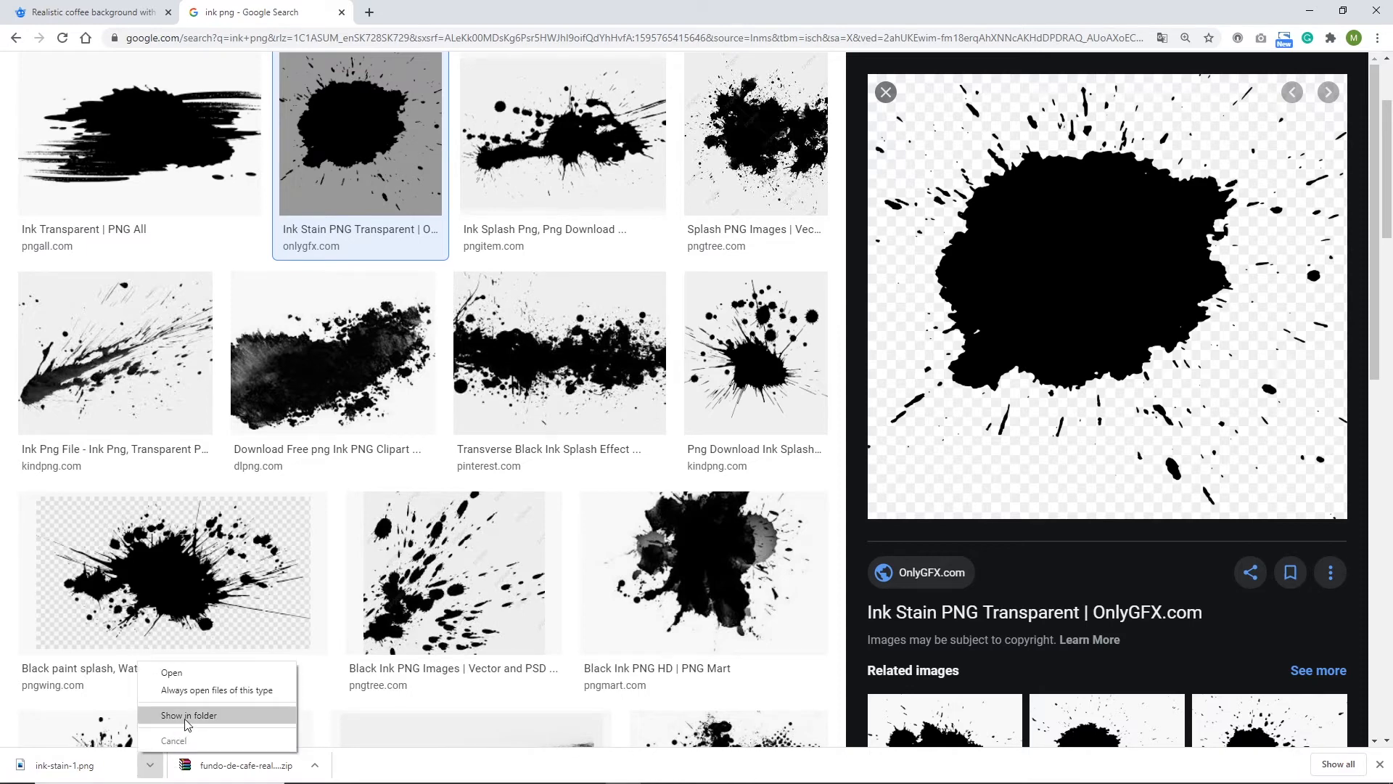
pyautogui.click(190, 717)
pyautogui.click(554, 156)
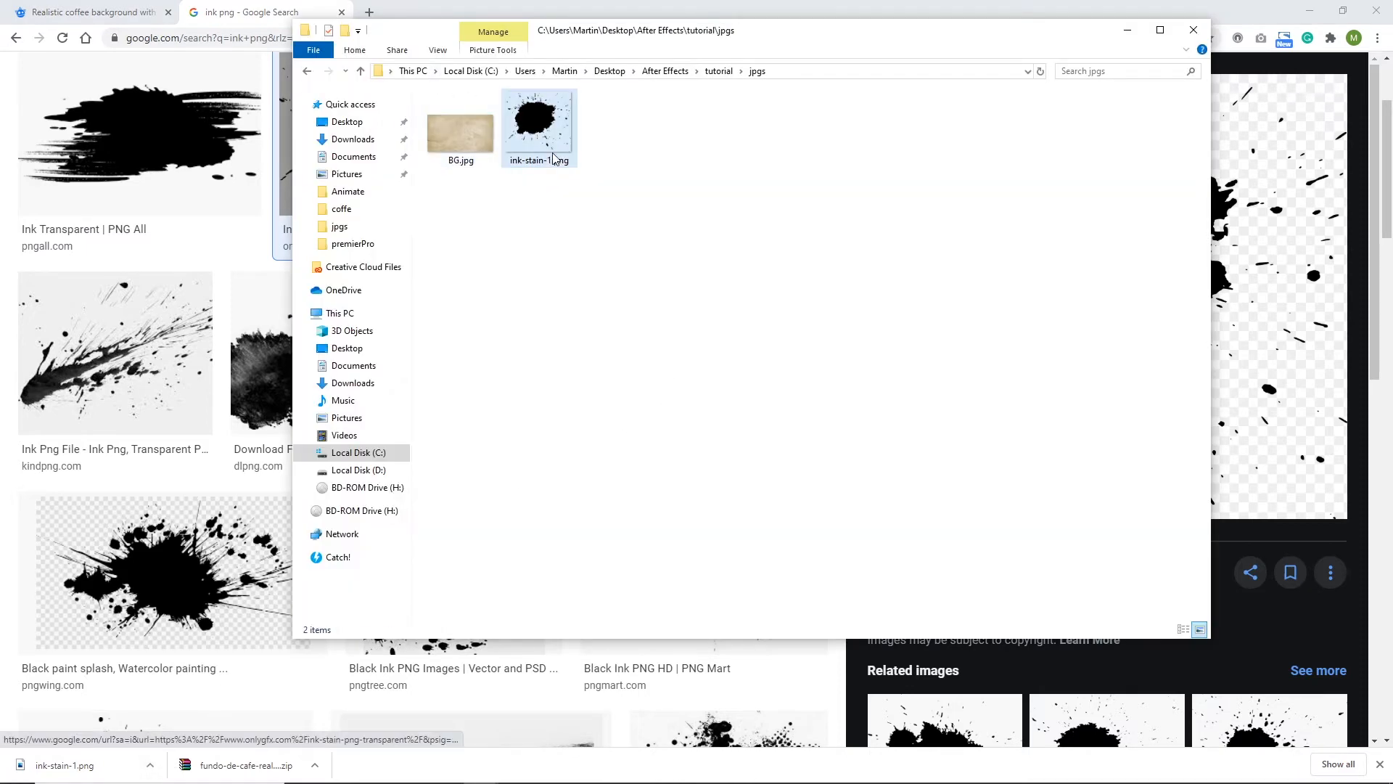
pyautogui.moveTo(542, 120)
pyautogui.mouseDown()
pyautogui.moveTo(565, 174)
pyautogui.moveTo(656, 726)
pyautogui.moveTo(678, 747)
pyautogui.moveTo(553, 770)
pyautogui.moveTo(312, 485)
pyautogui.moveTo(81, 392)
pyautogui.moveTo(100, 390)
pyautogui.mouseUp()
pyautogui.click(105, 375)
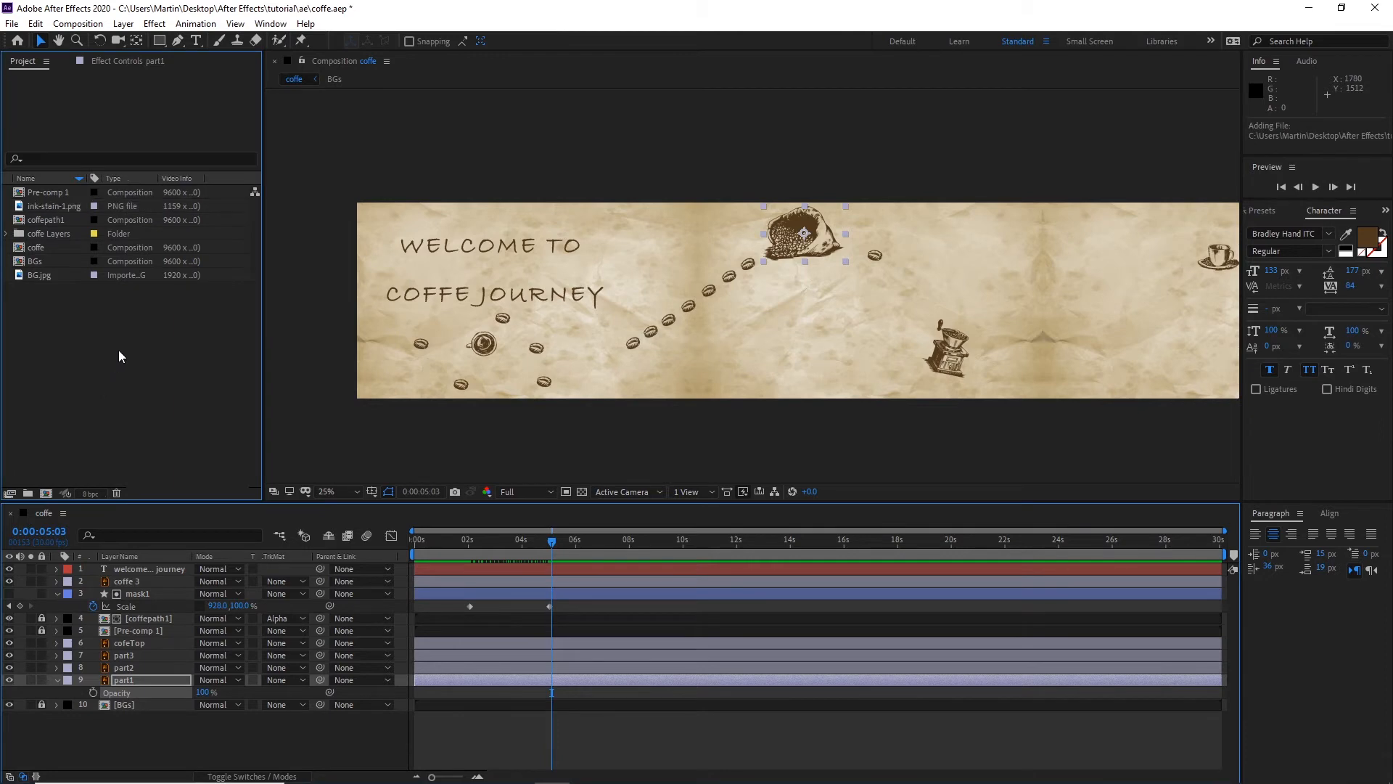
# Step: Place ink-stain-1.png in the coffe composition over the coffee sack, at about position 2550, 246
pyautogui.click(154, 716)
pyautogui.click(55, 206)
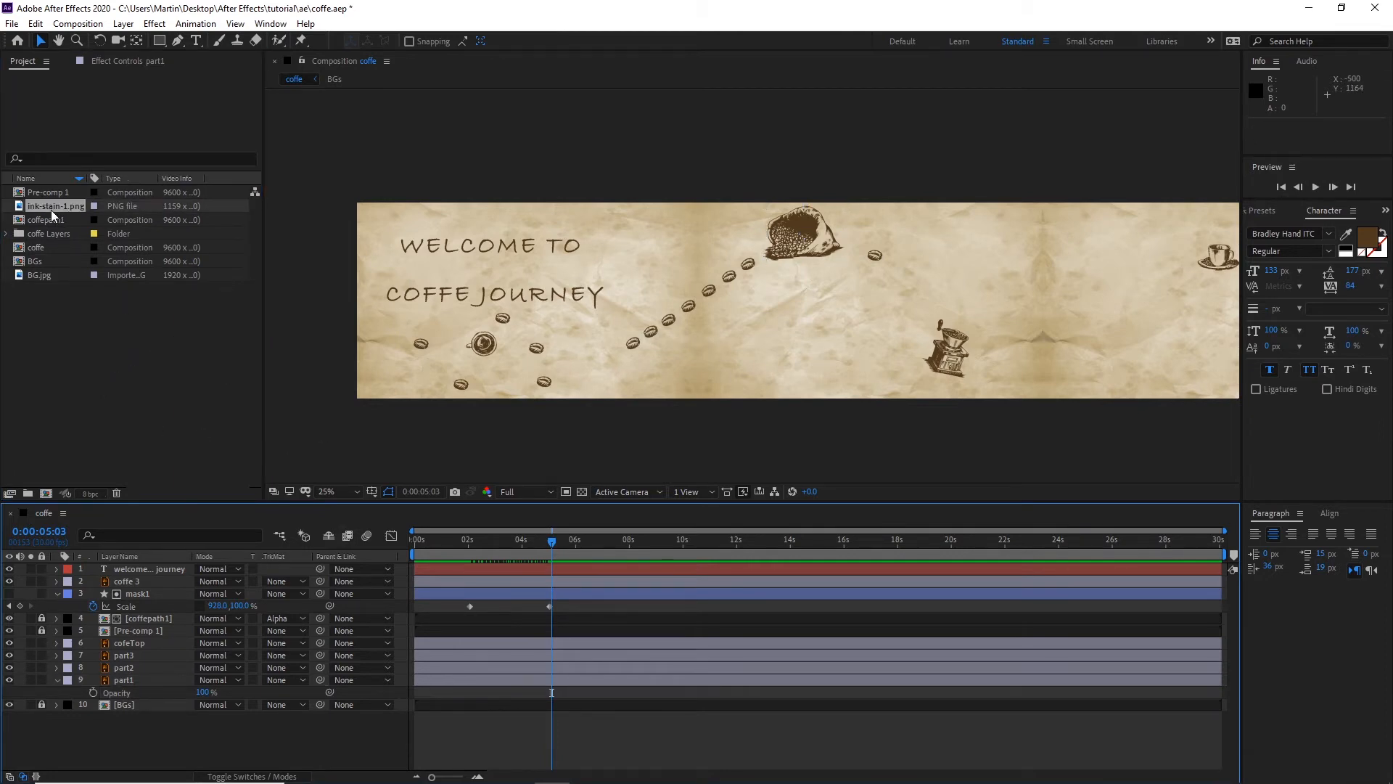
pyautogui.moveTo(55, 206); pyautogui.dragTo(804, 254)
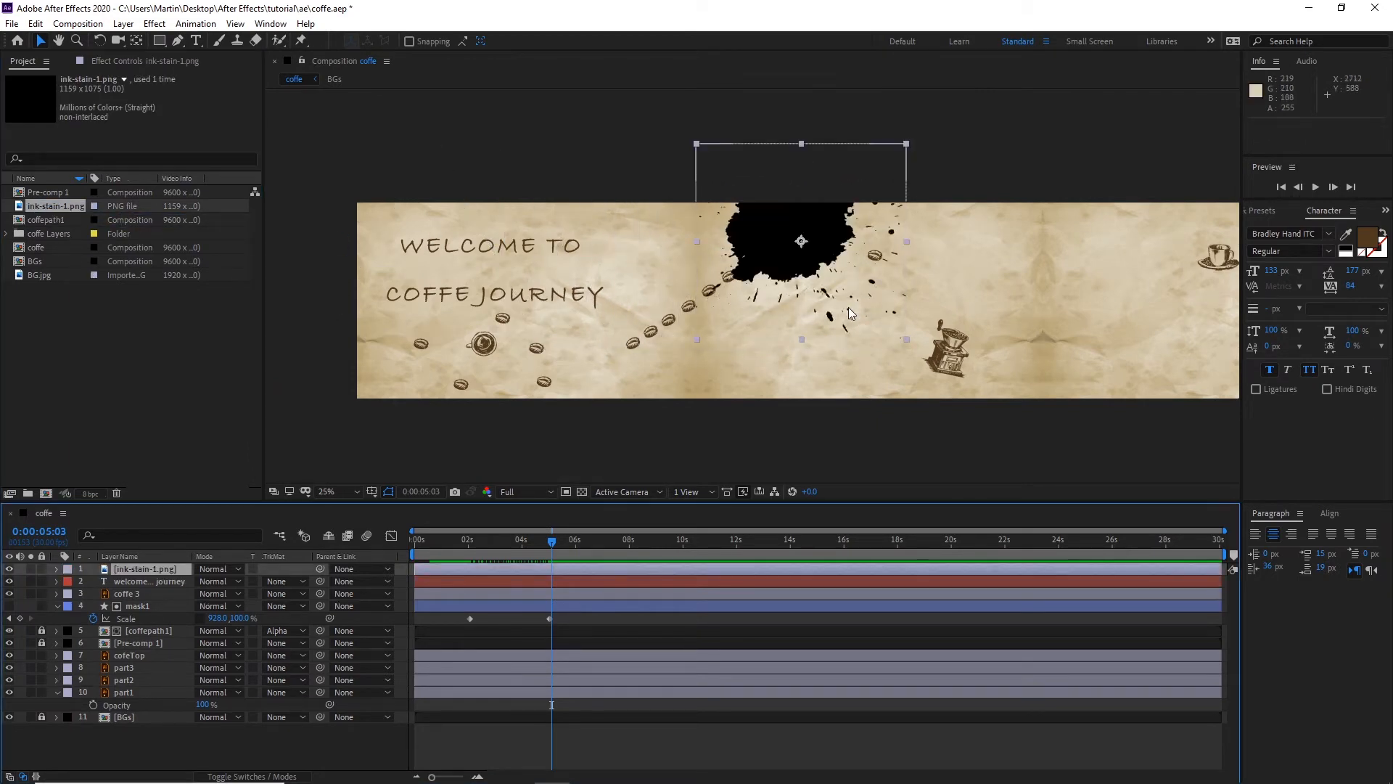
pyautogui.press('.')
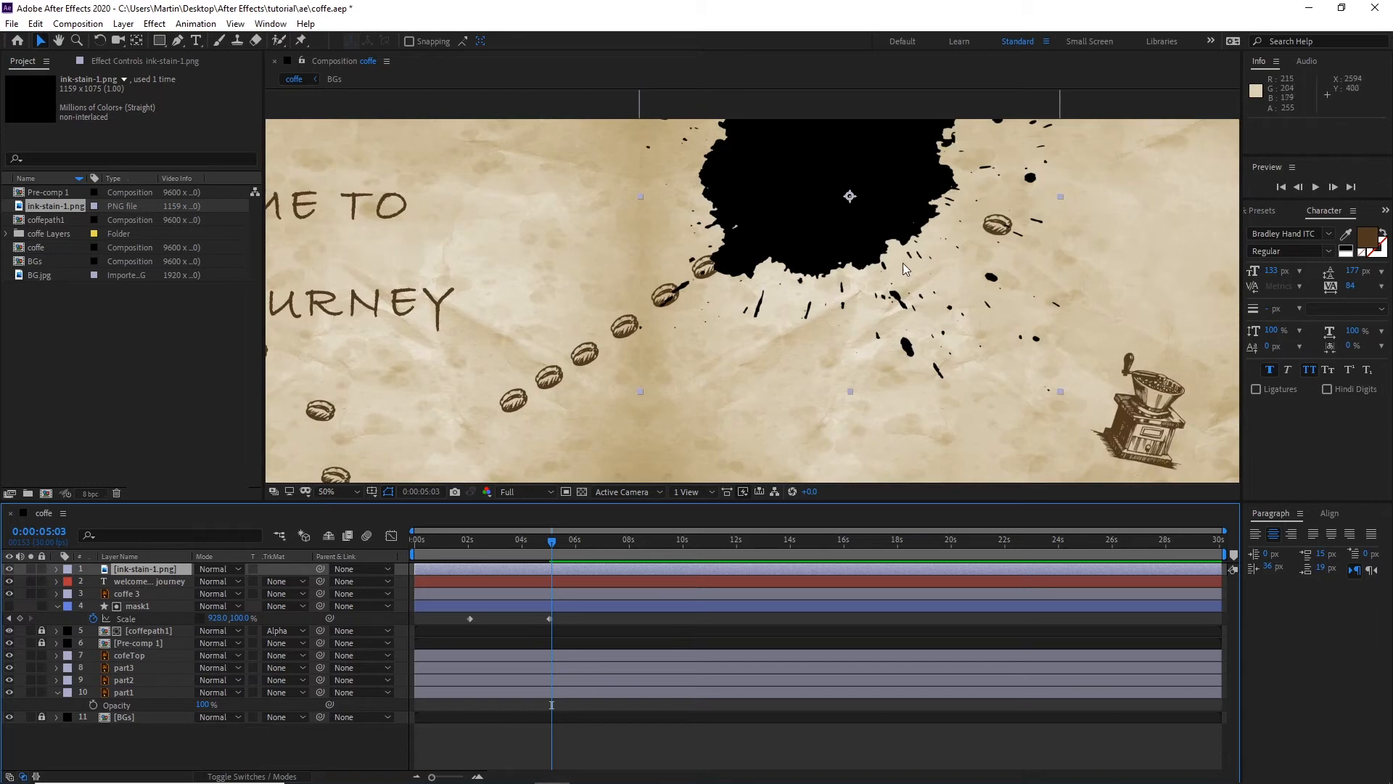
pyautogui.moveTo(896, 262)
pyautogui.mouseDown()
pyautogui.moveTo(826, 349)
pyautogui.moveTo(837, 317)
pyautogui.moveTo(851, 324)
pyautogui.mouseUp()
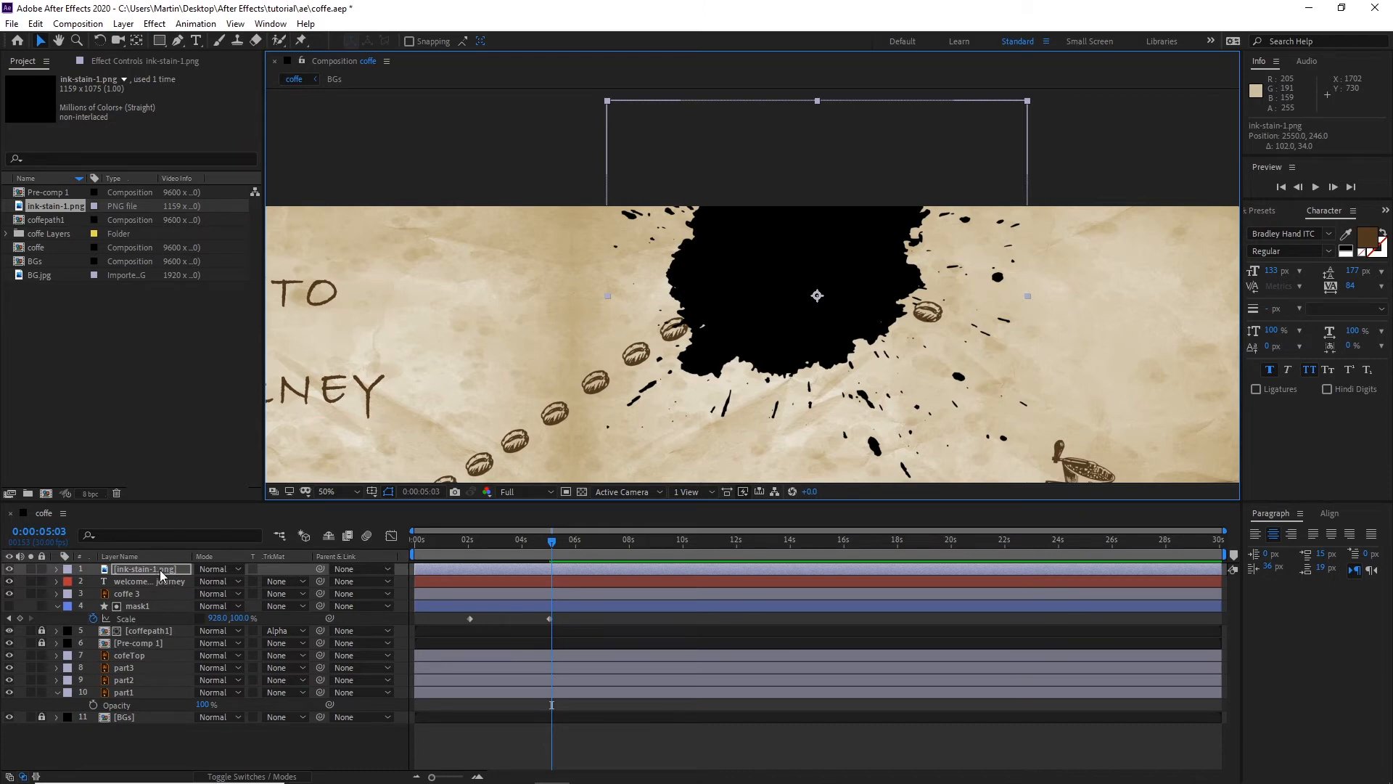
# Step: Move the ink-stain-1.png layer directly above the part1 layer in the coffe composition
pyautogui.moveTo(154, 569); pyautogui.dragTo(127, 691)
pyautogui.click(126, 695)
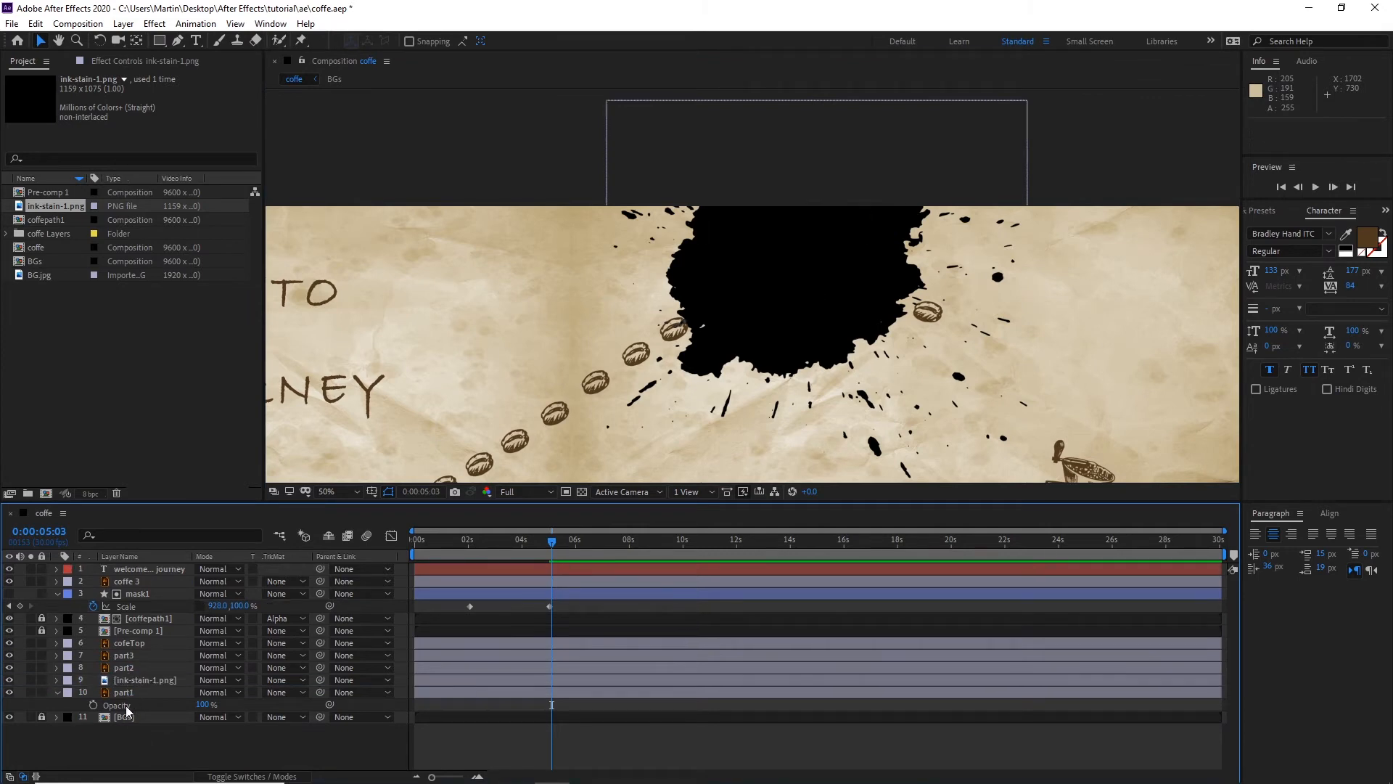
pyautogui.click(122, 693)
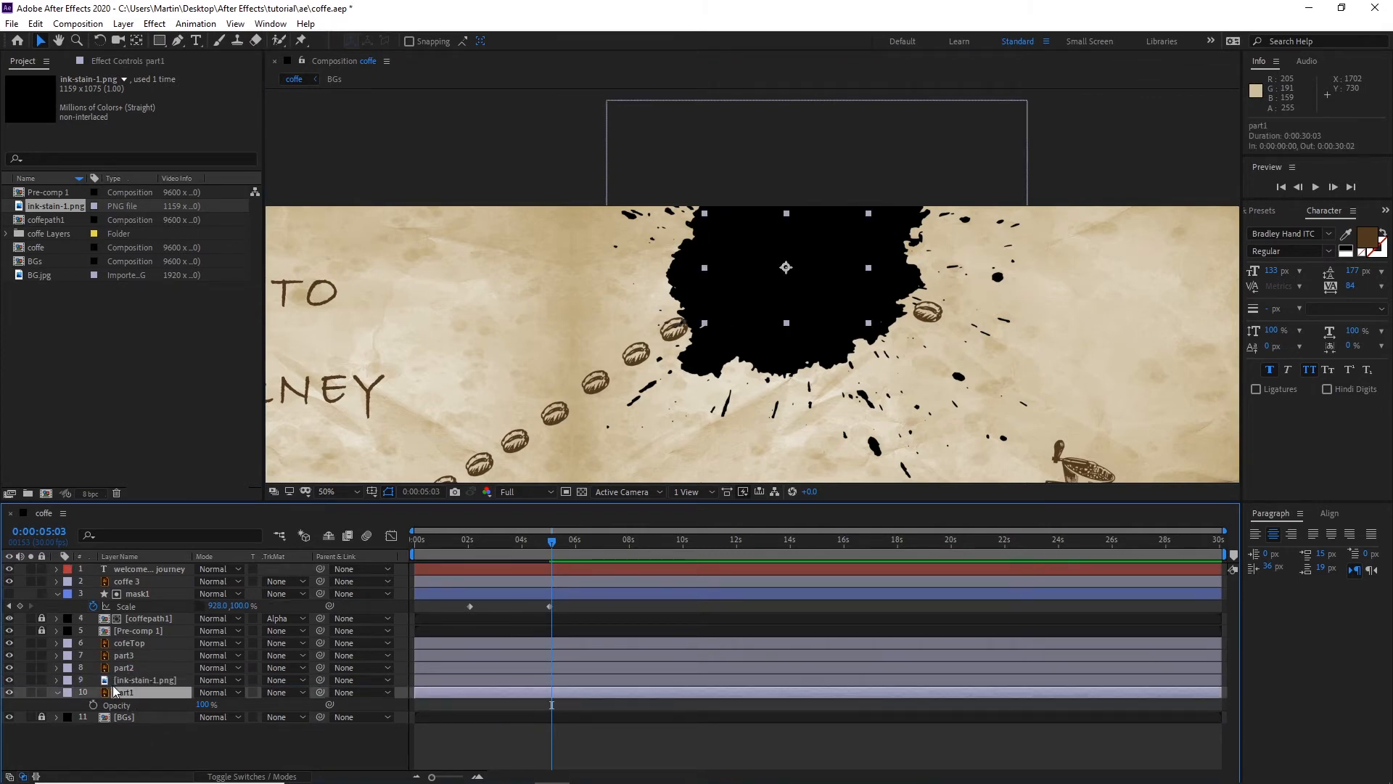
pyautogui.click(142, 681)
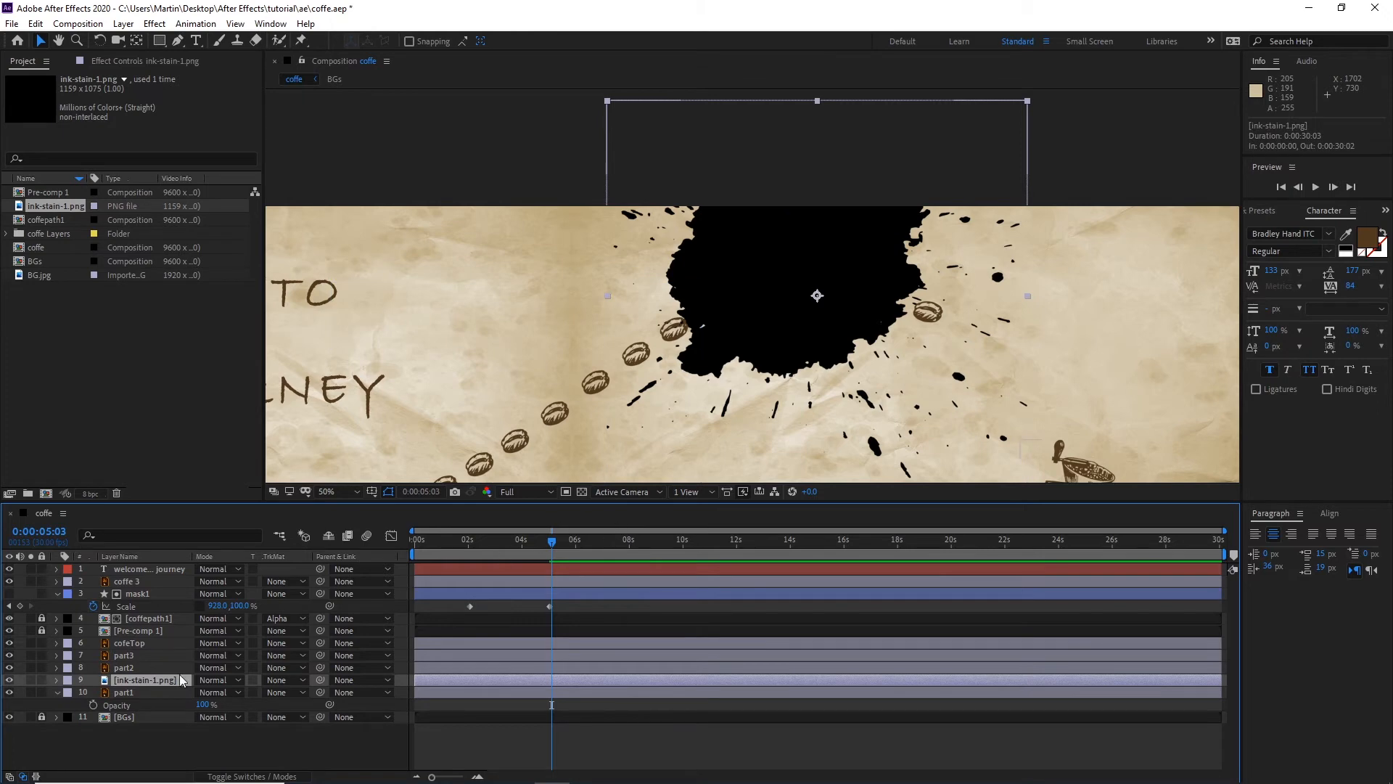
# Step: Centre the ink stain over the coffee sack at about position 2484, 200 and keyframe its scale at 0% at 0:00:05:03
pyautogui.press('s')
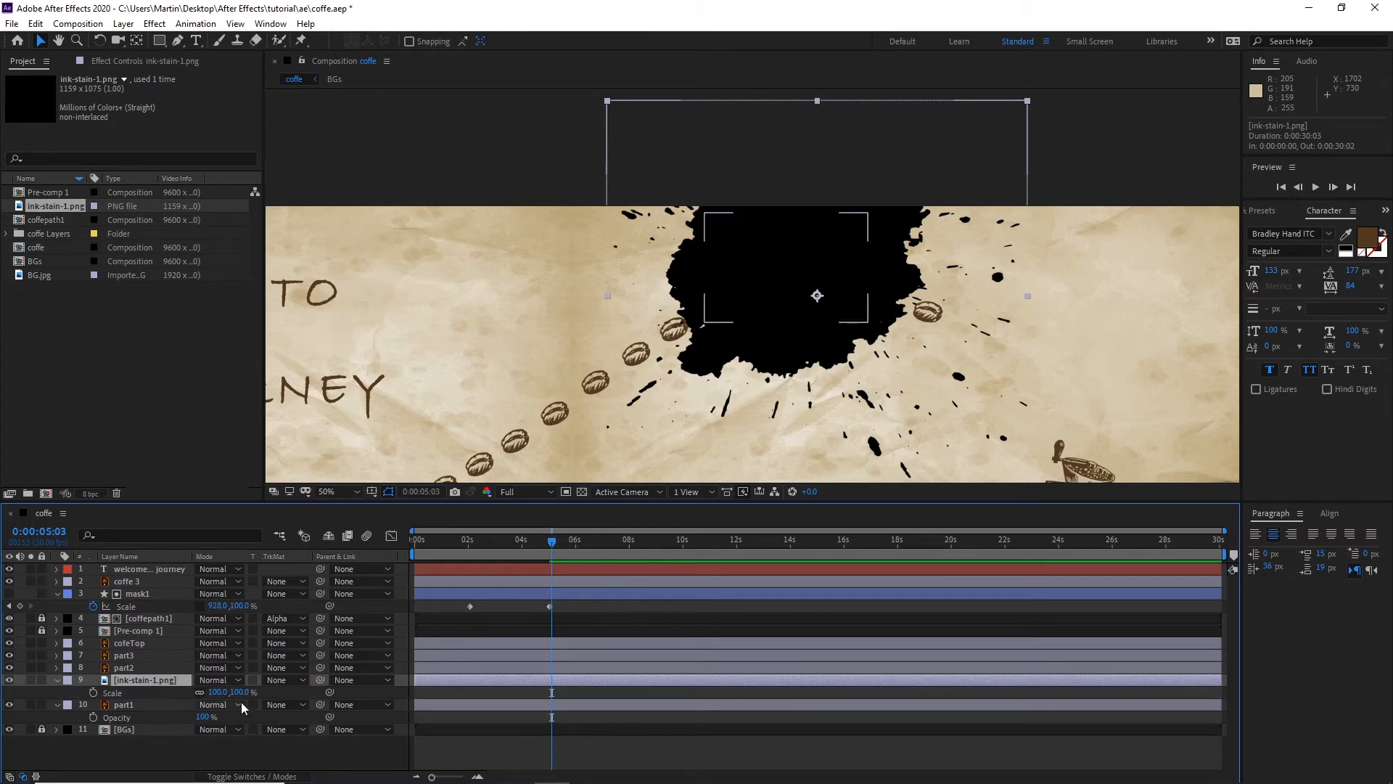
pyautogui.moveTo(239, 694); pyautogui.dragTo(184, 694)
pyautogui.moveTo(809, 290); pyautogui.dragTo(784, 269)
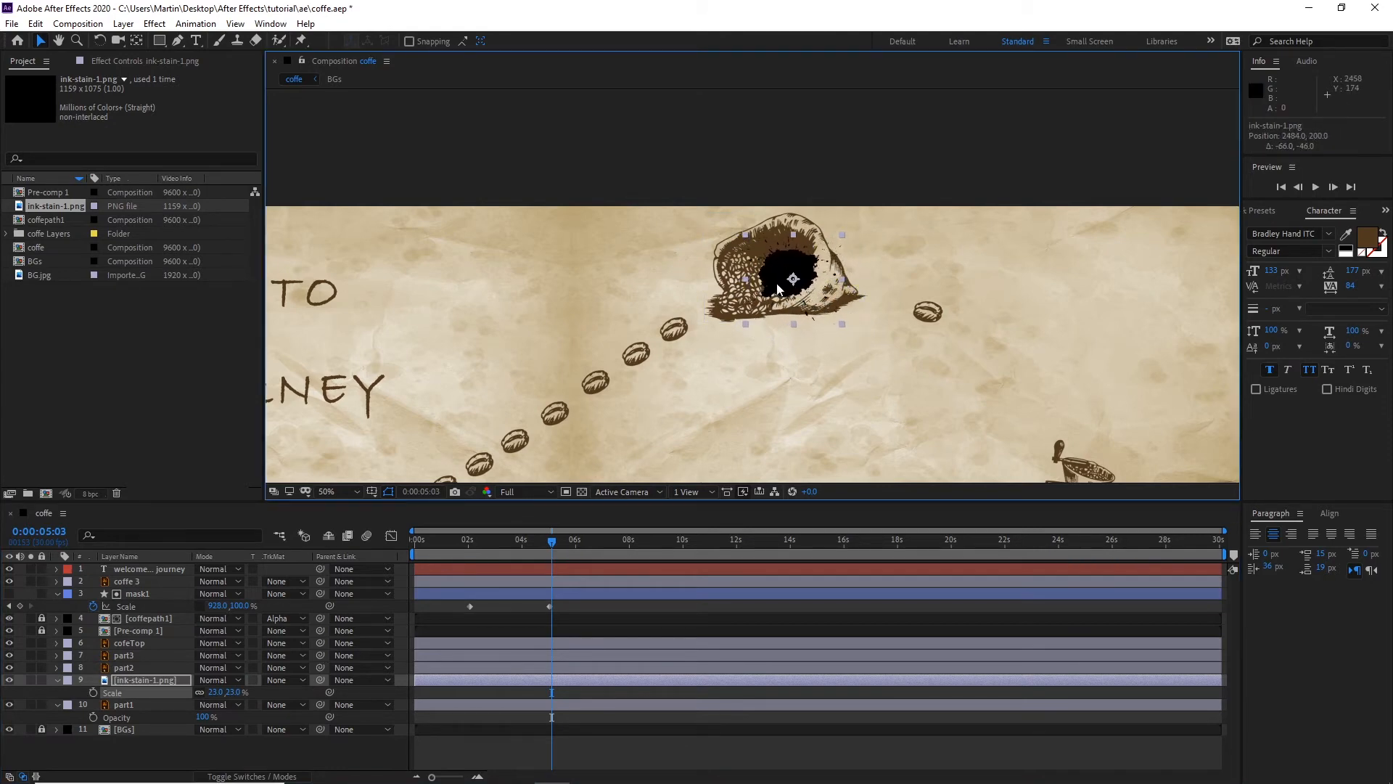
pyautogui.click(237, 693)
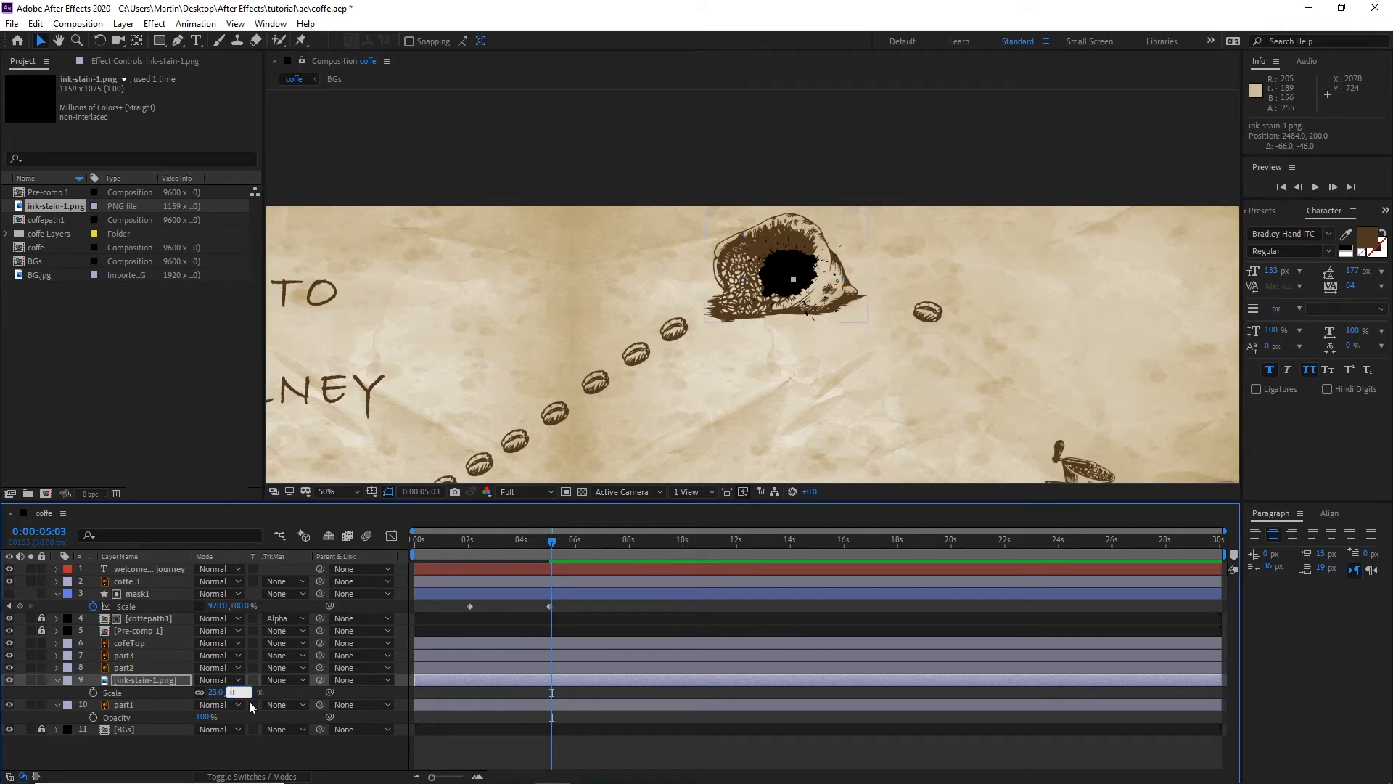
pyautogui.press('Return')
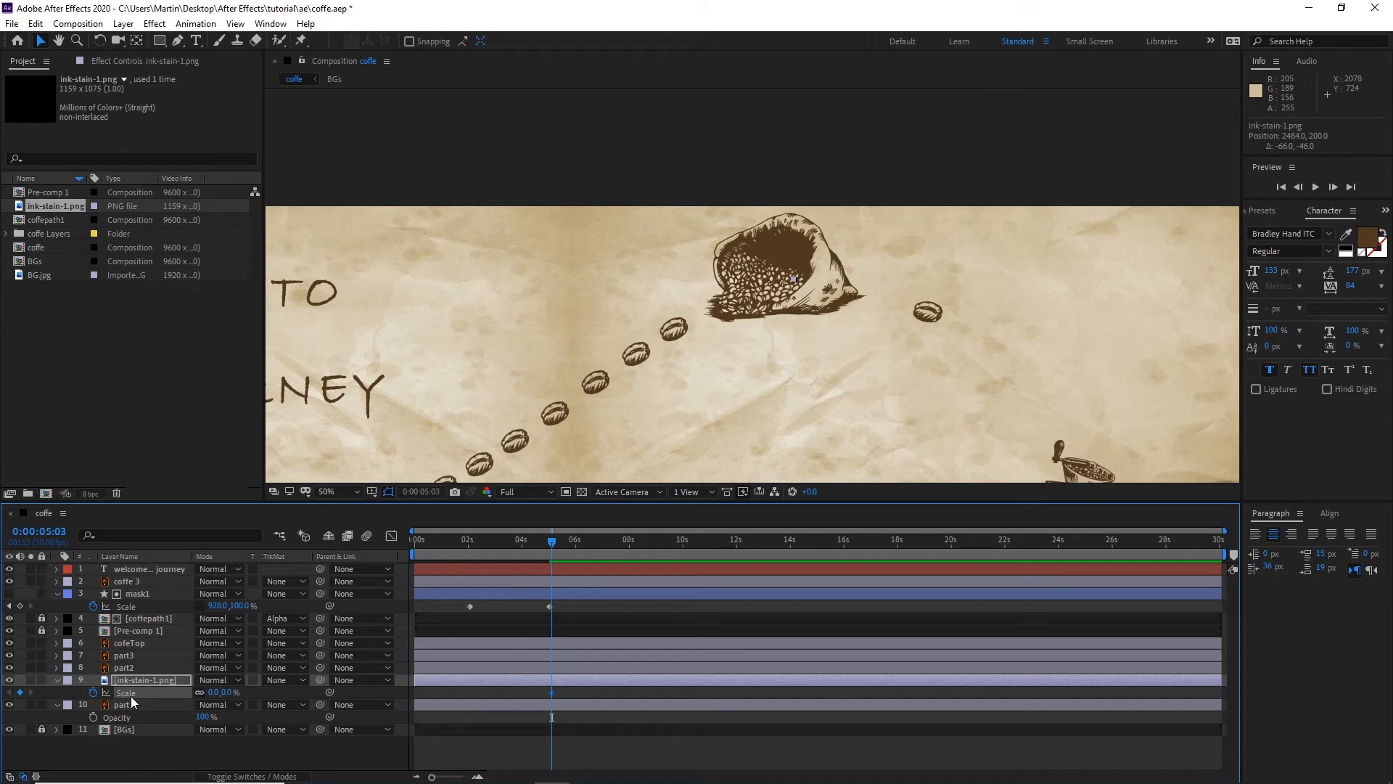
# Step: Keyframe the ink stain's scale at 93% at 0:00:06:13 so it covers the whole coffee sack
pyautogui.hotkey('shift', 'pagedown')
pyautogui.hotkey('shift', 'pageup')
pyautogui.hotkey('shift', 'pageup')
pyautogui.hotkey('shift', 'pagedown')
pyautogui.hotkey('shift', 'pagedown')
pyautogui.hotkey('shift', 'pagedown')
pyautogui.hotkey('shift', 'pagedown')
pyautogui.hotkey('shift', 'pagedown')
pyautogui.moveTo(217, 693); pyautogui.dragTo(280, 679)
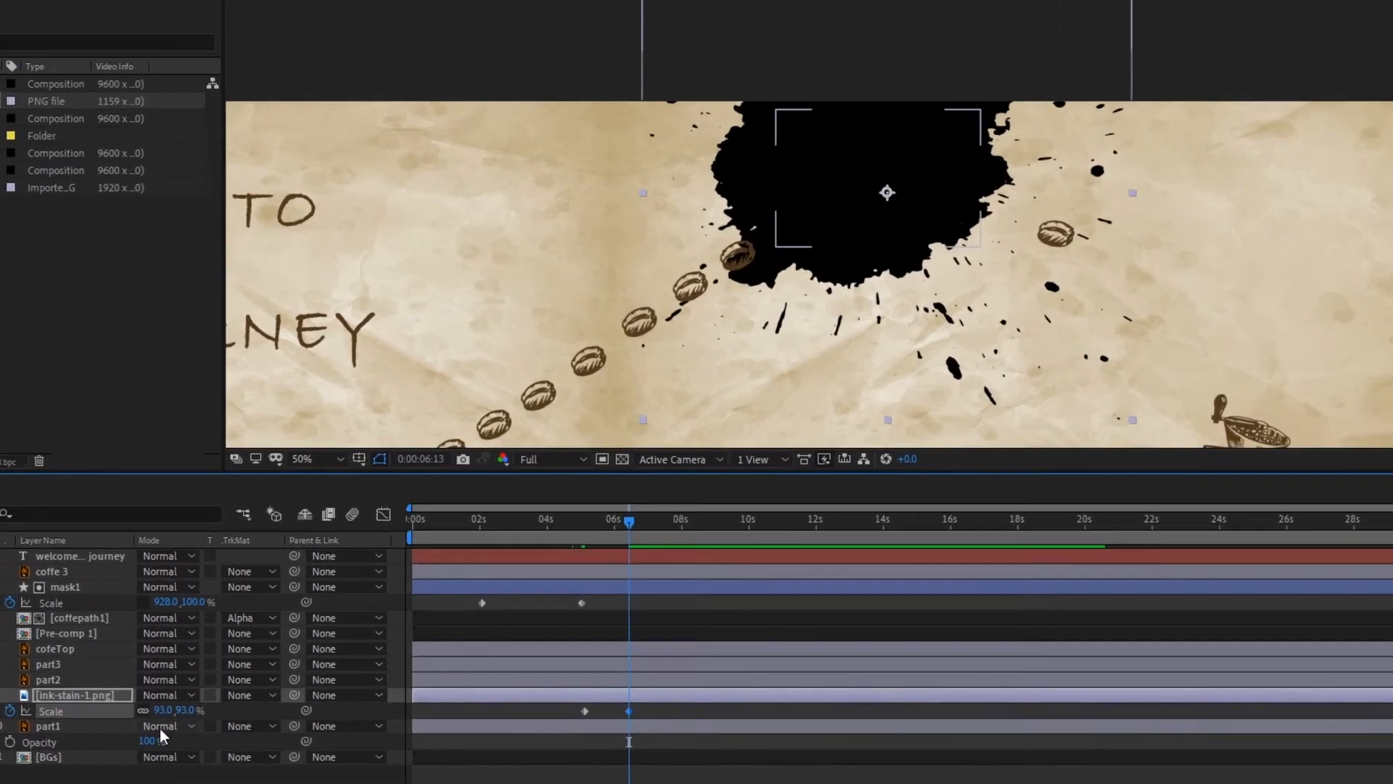
# Step: Set the part1 layer's track matte to Alpha Matte using ink-stain-1.png
pyautogui.click(48, 728)
pyautogui.click(270, 727)
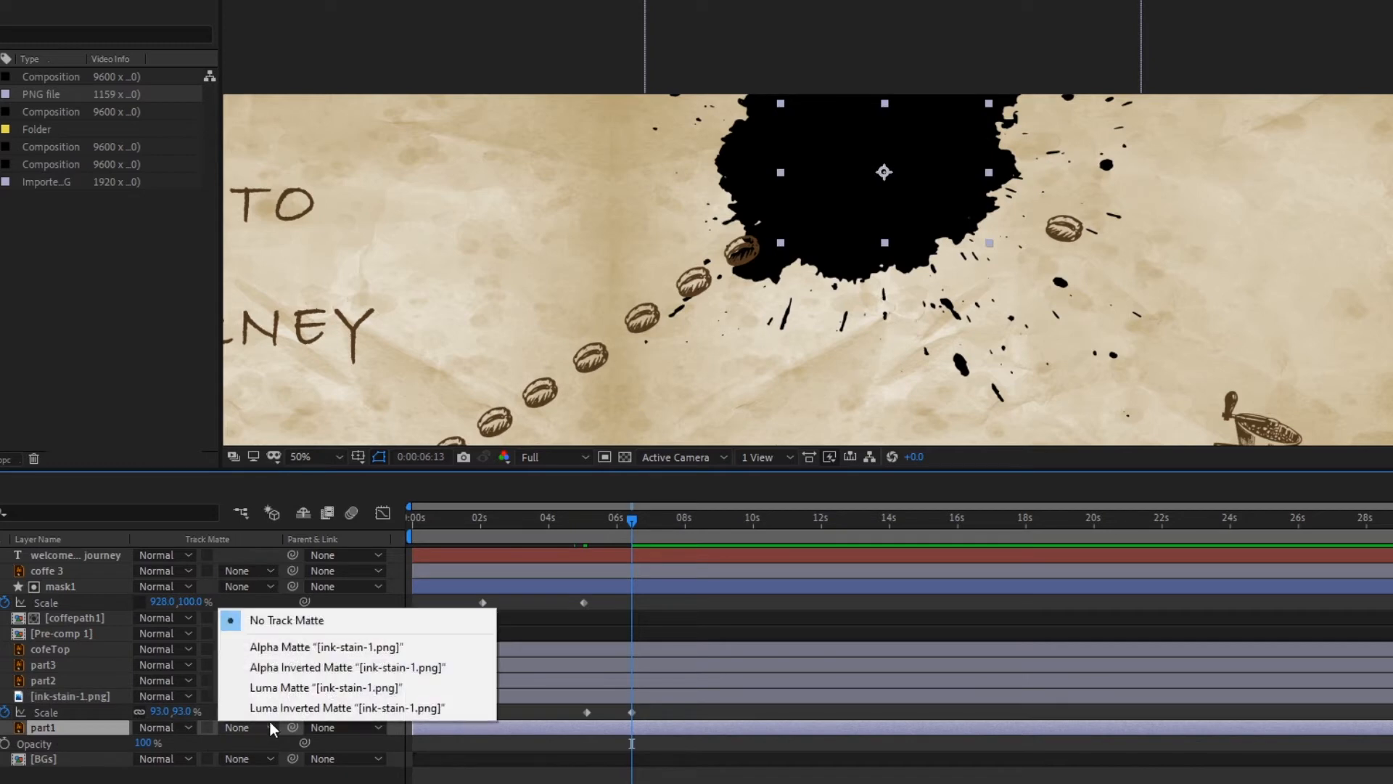
pyautogui.click(377, 648)
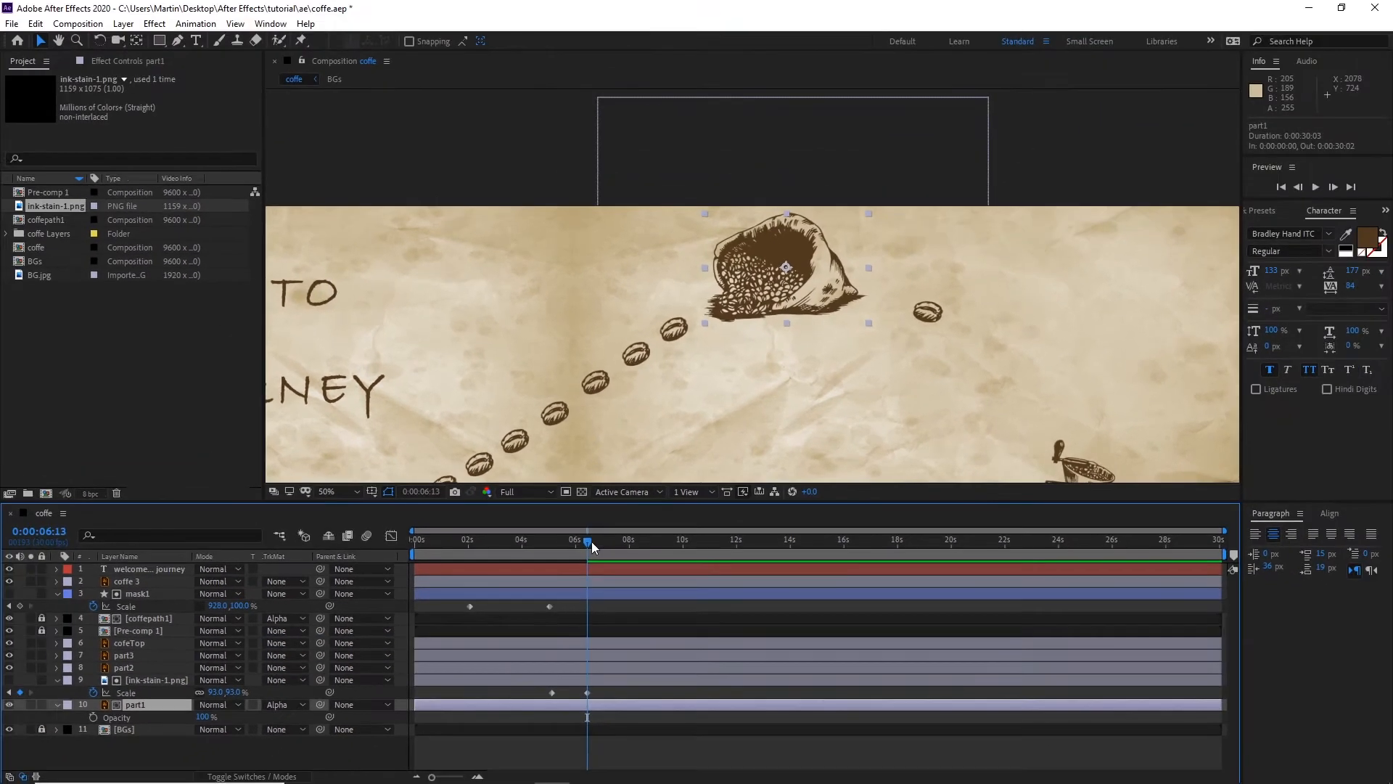
# Step: Scrub through the ink stain reveal and play it back from about 0:00:03:18
pyautogui.moveTo(591, 541)
pyautogui.mouseDown()
pyautogui.moveTo(547, 541)
pyautogui.moveTo(566, 539)
pyautogui.mouseUp()
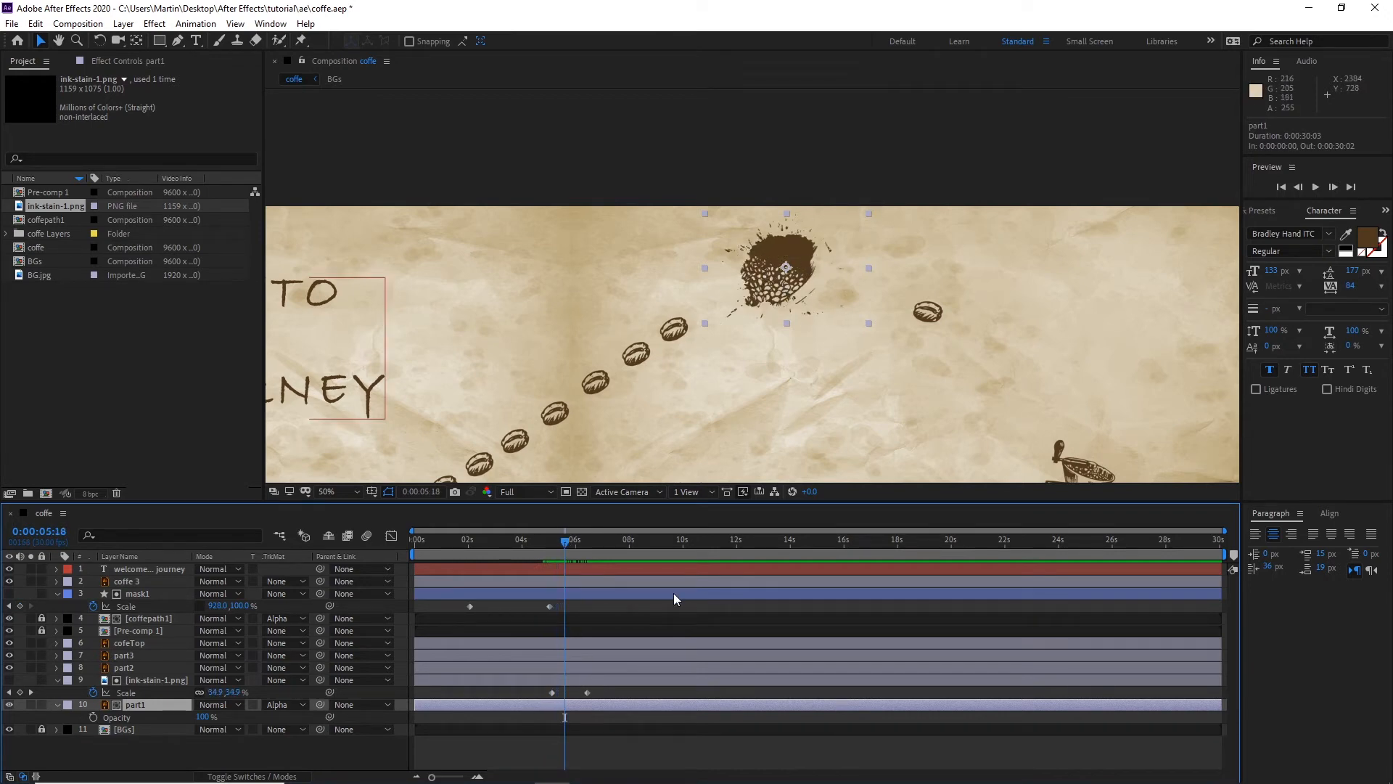
pyautogui.click(567, 543)
pyautogui.moveTo(553, 549); pyautogui.dragTo(505, 544)
pyautogui.press('space')
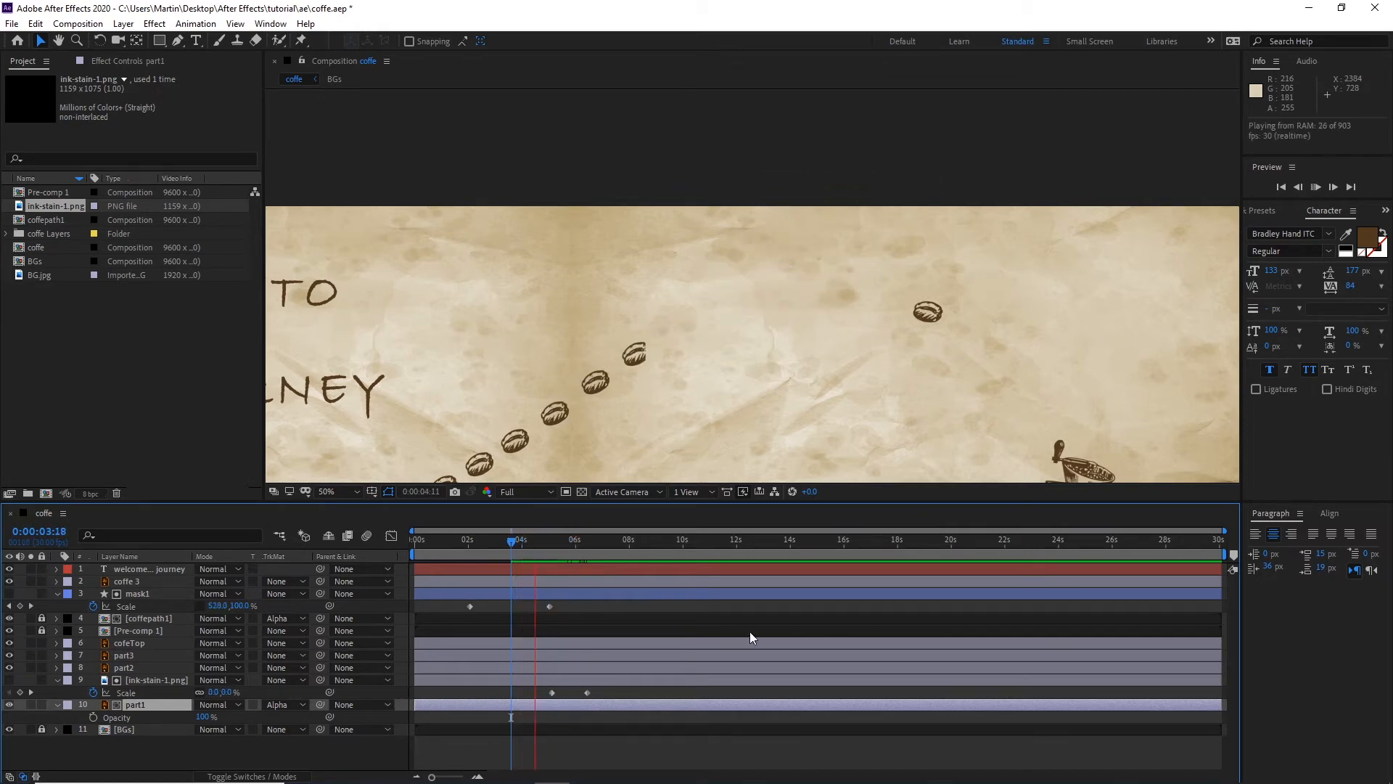
pyautogui.press('space')
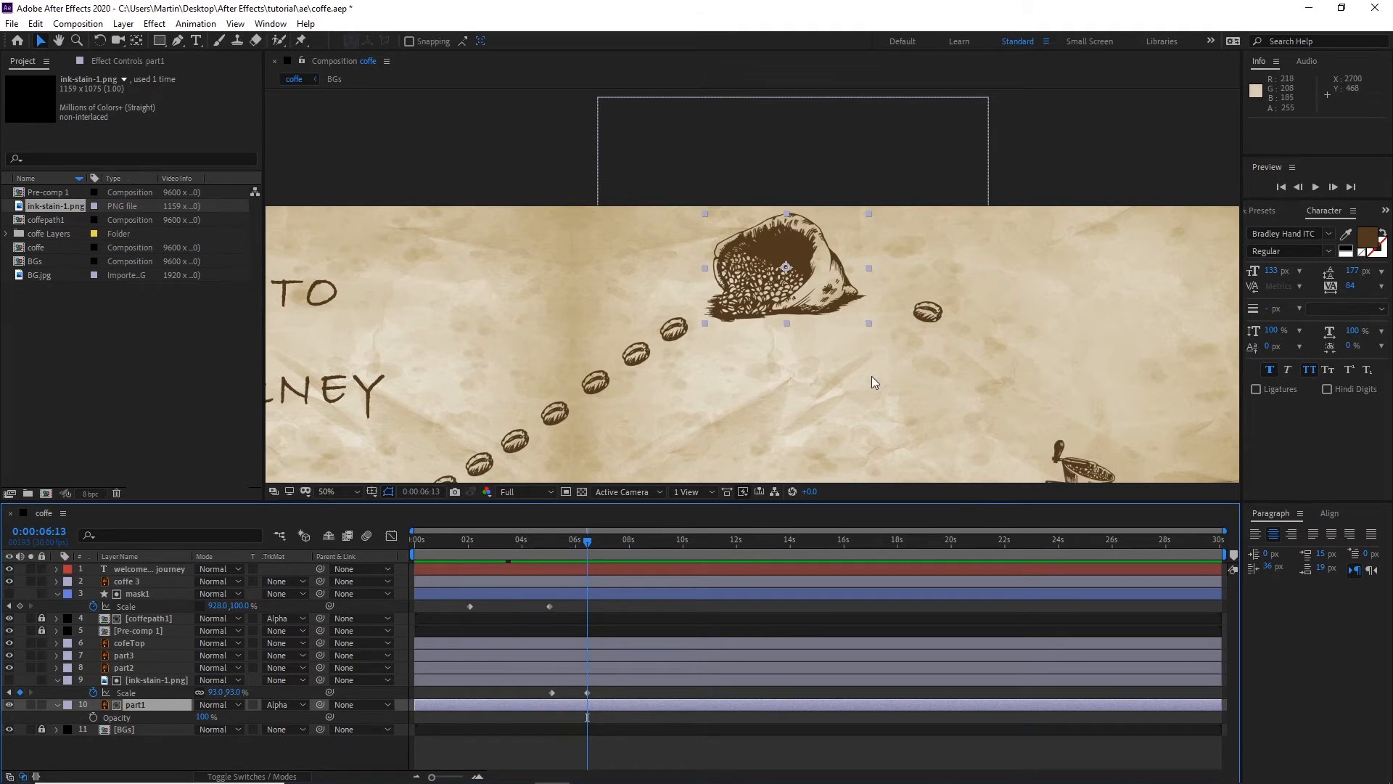
# Step: Unlock and open the coffepath1 precomp to examine its bean layers, return to the coffe composition and relock the layer
pyautogui.press(',')
pyautogui.moveTo(902, 335); pyautogui.dragTo(854, 326)
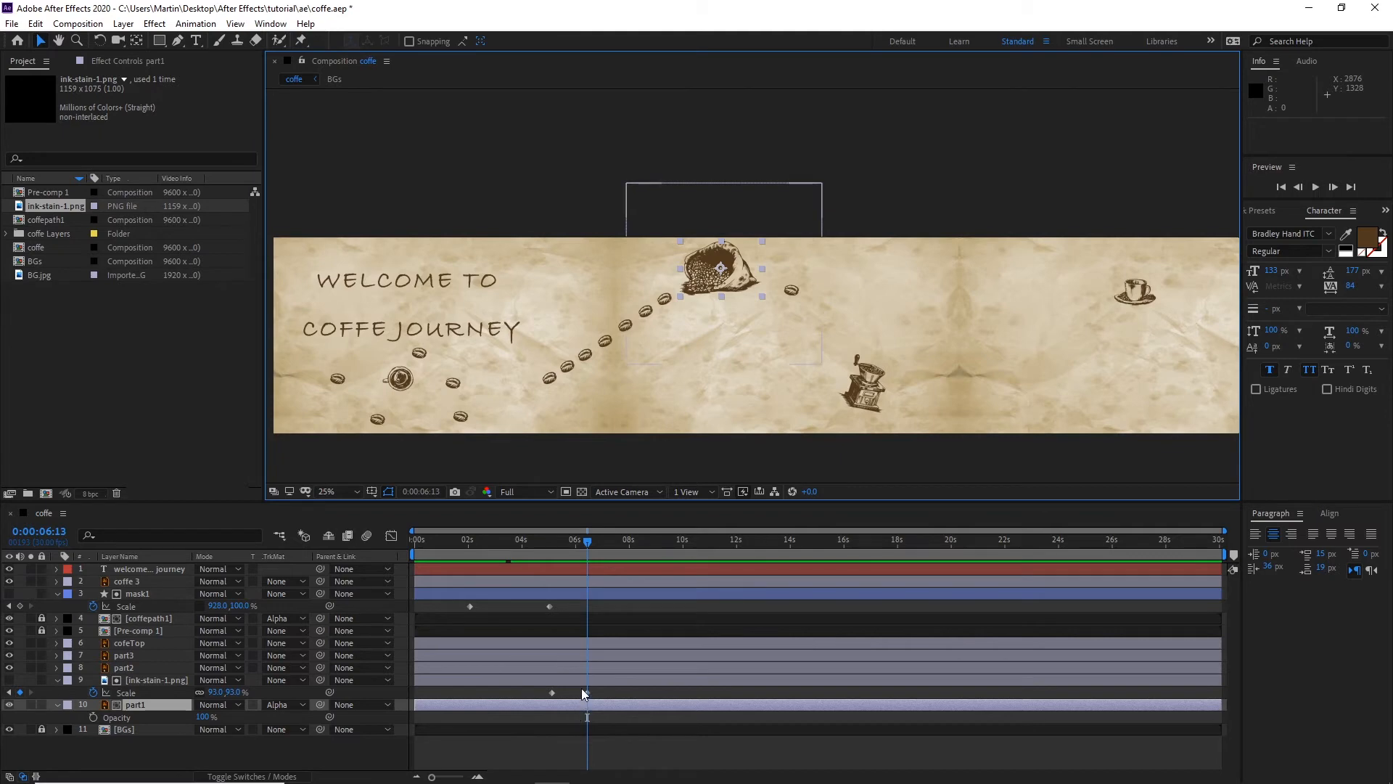
pyautogui.click(954, 168)
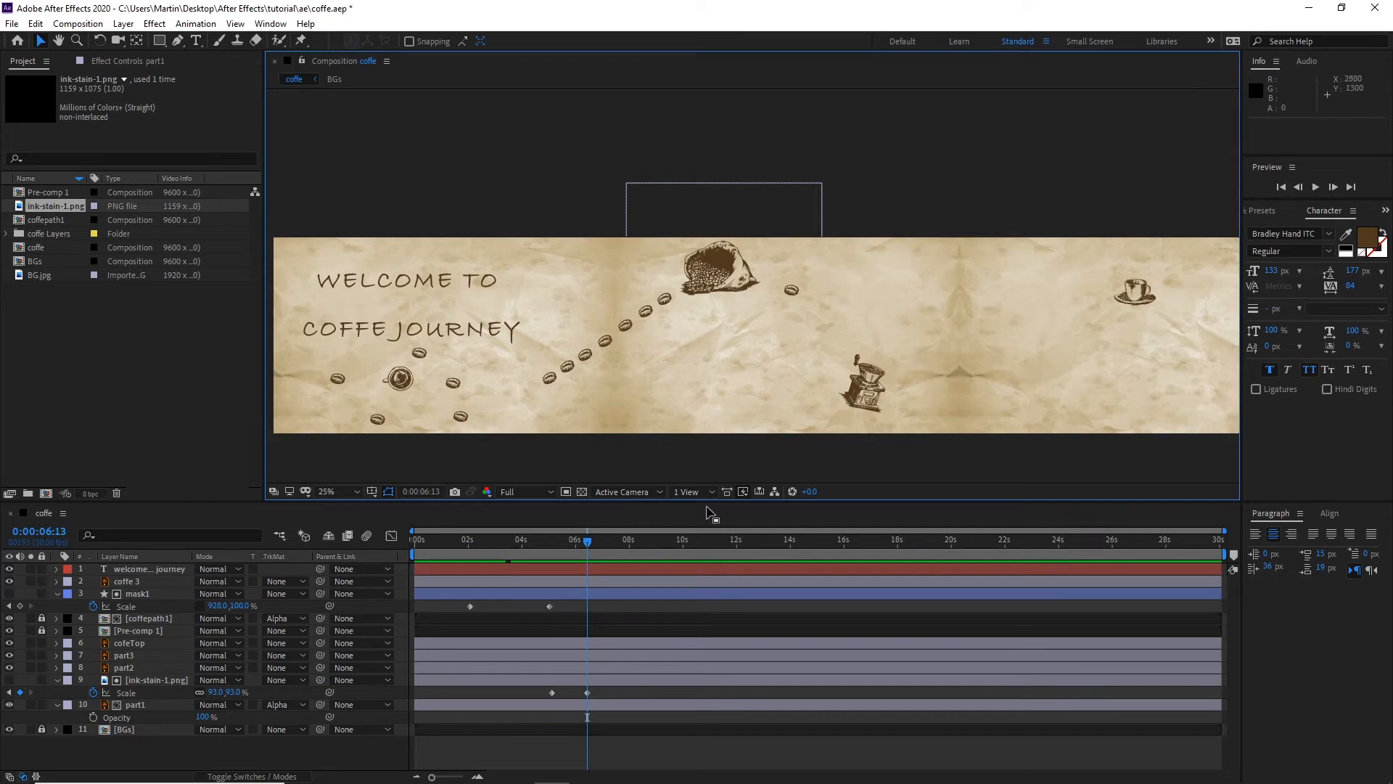
pyautogui.click(792, 291)
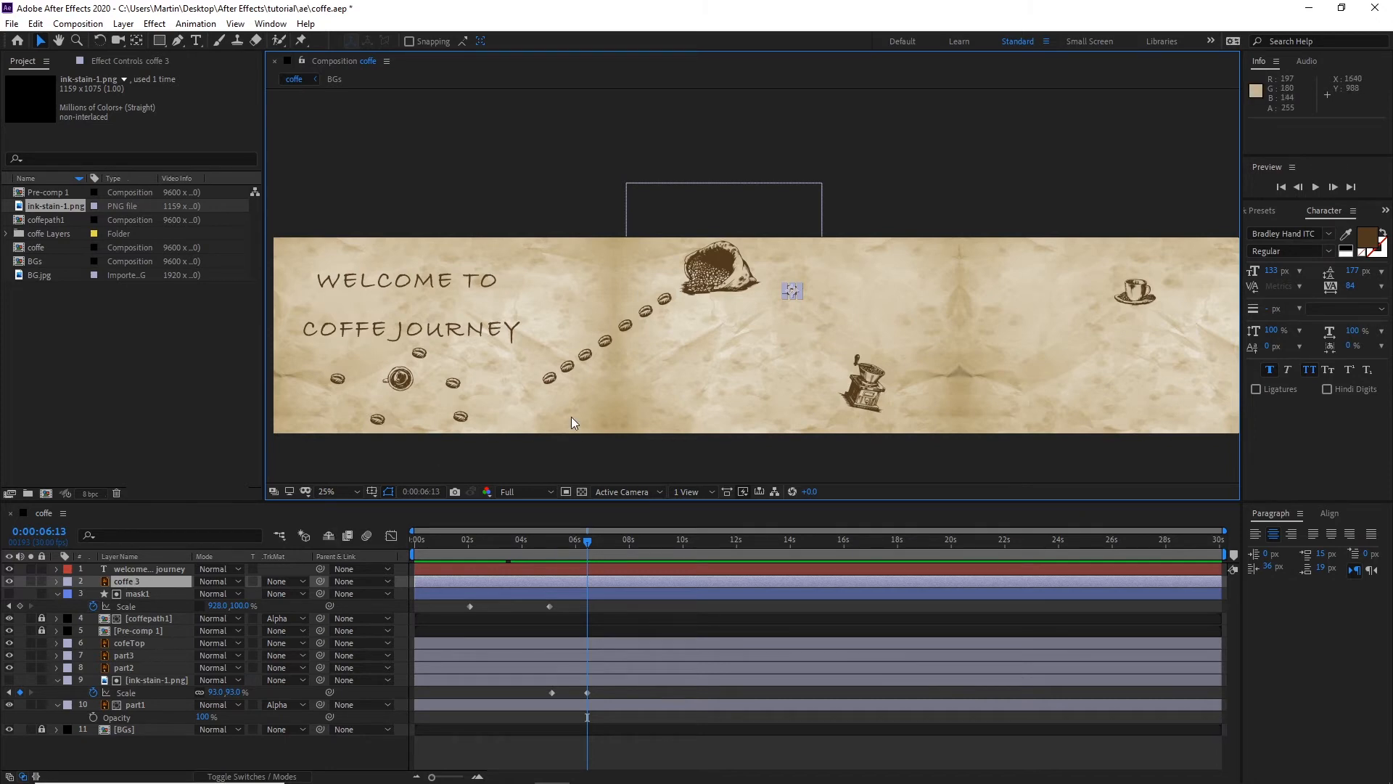
pyautogui.click(130, 617)
pyautogui.click(41, 617)
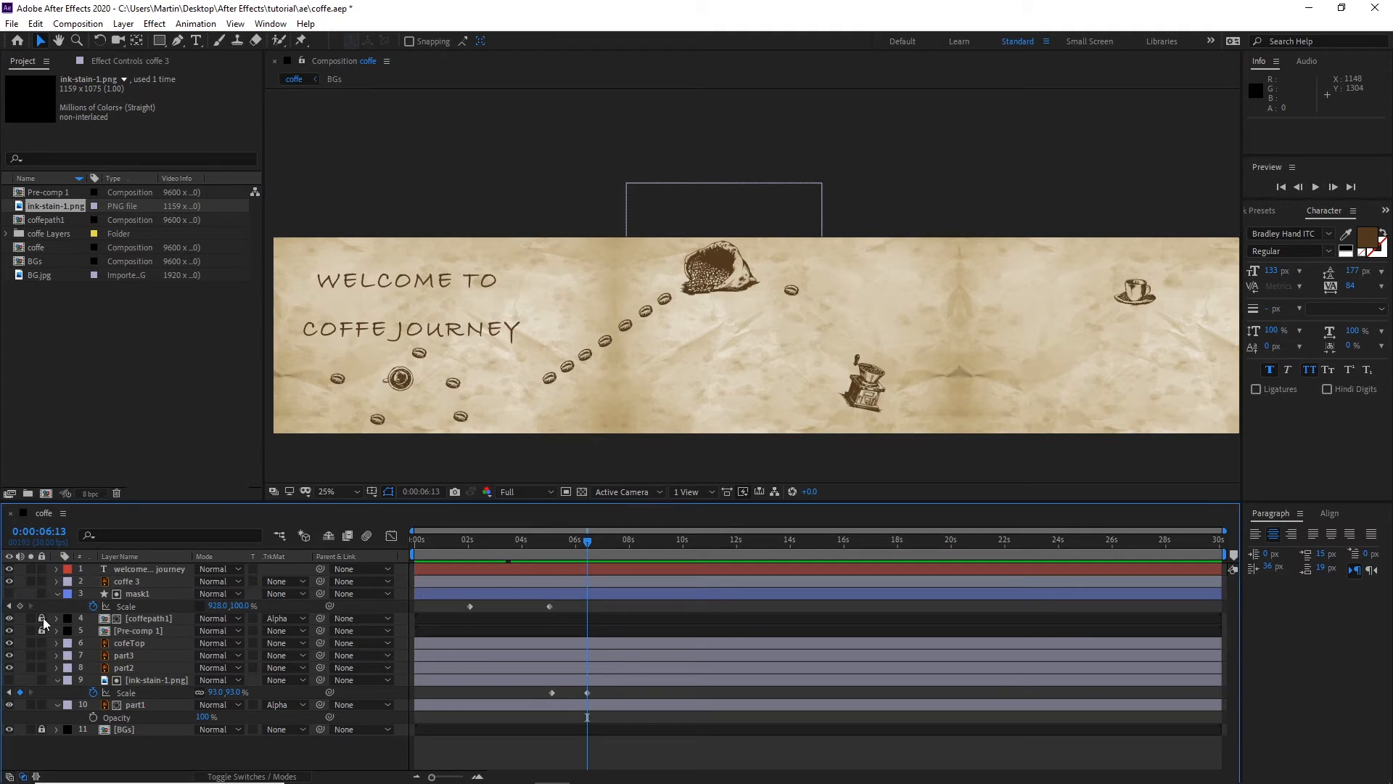
pyautogui.doubleClick(607, 341)
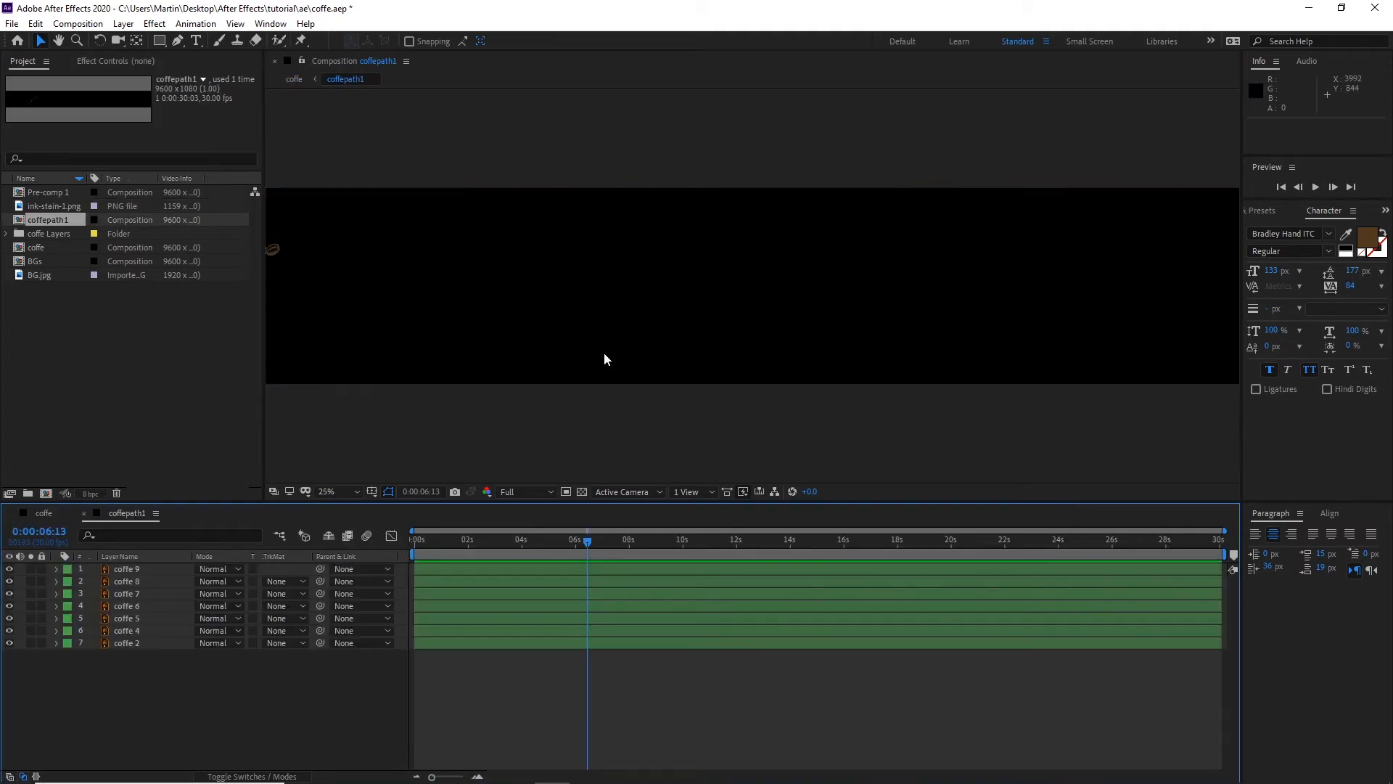
pyautogui.click(131, 571)
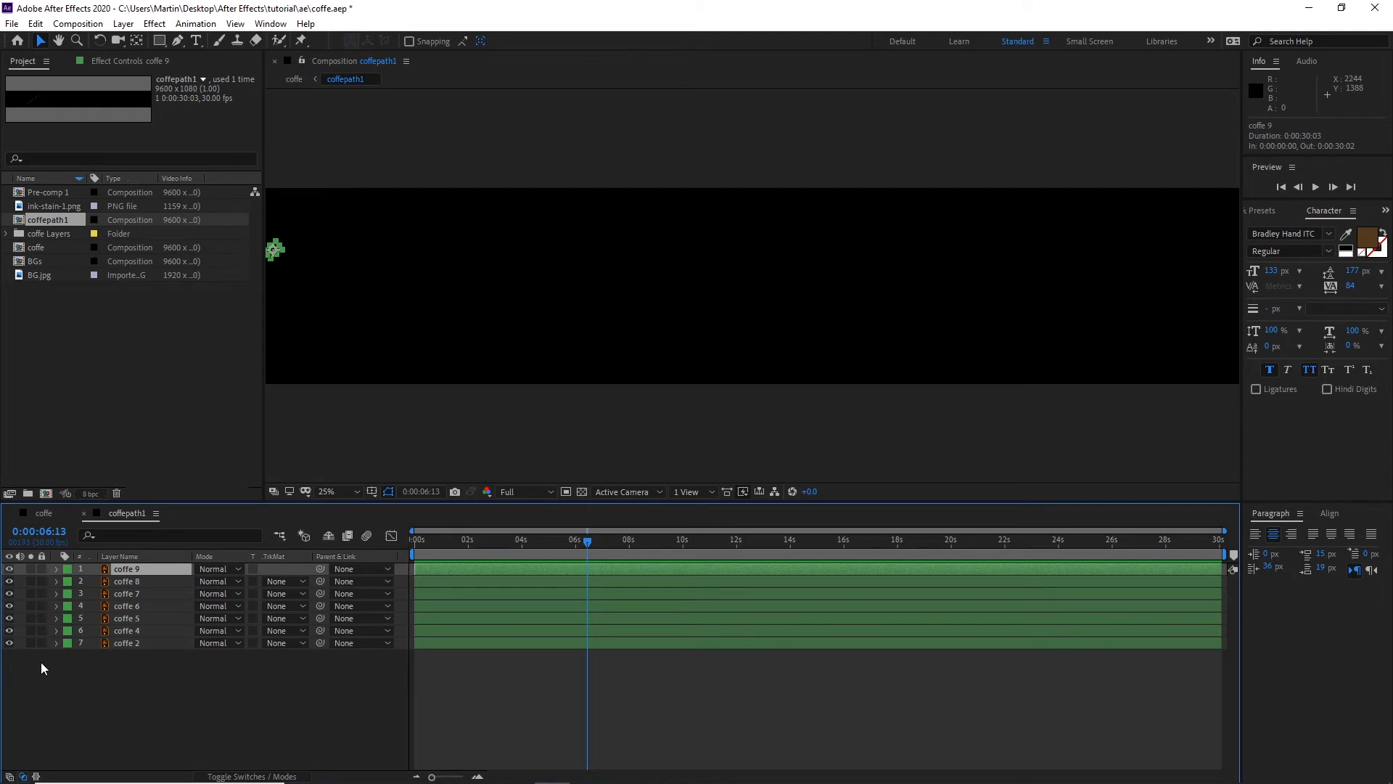
pyautogui.click(43, 514)
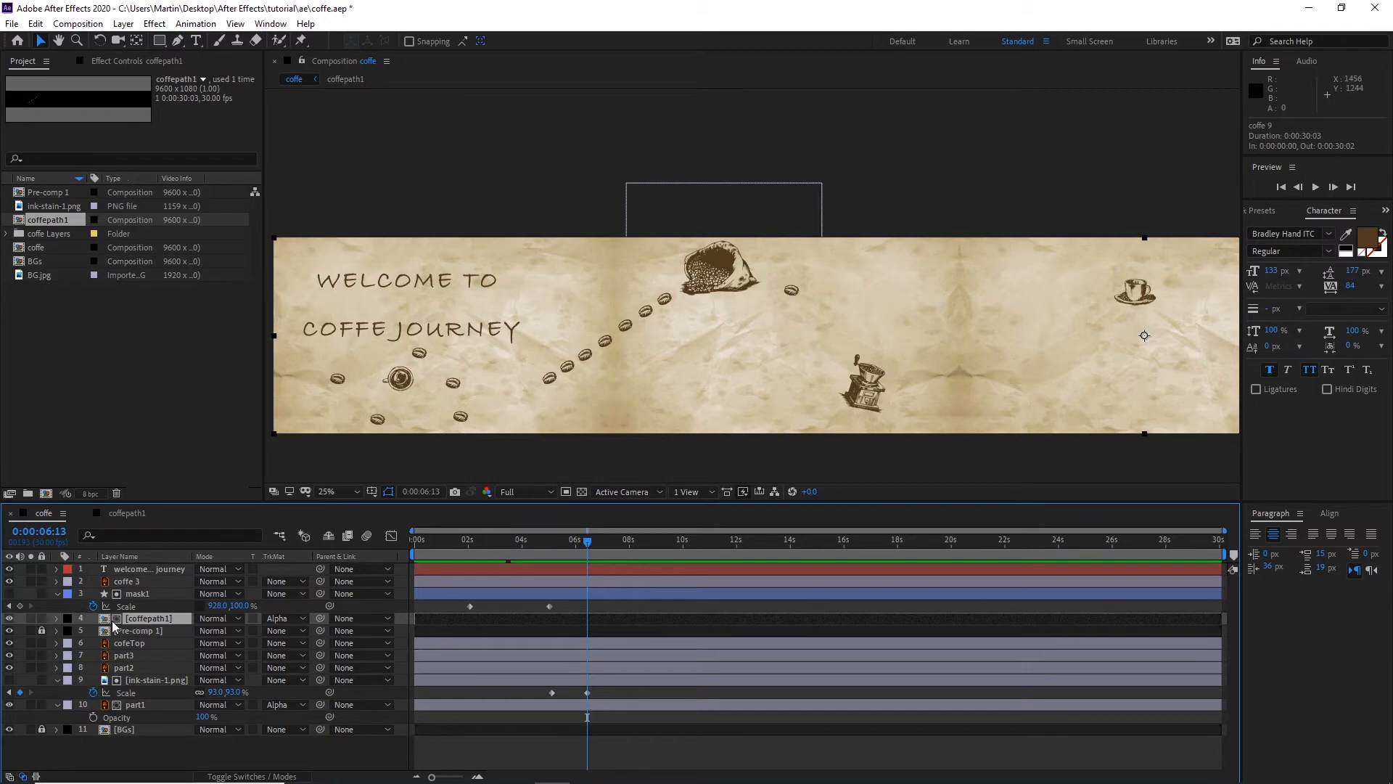
pyautogui.click(42, 618)
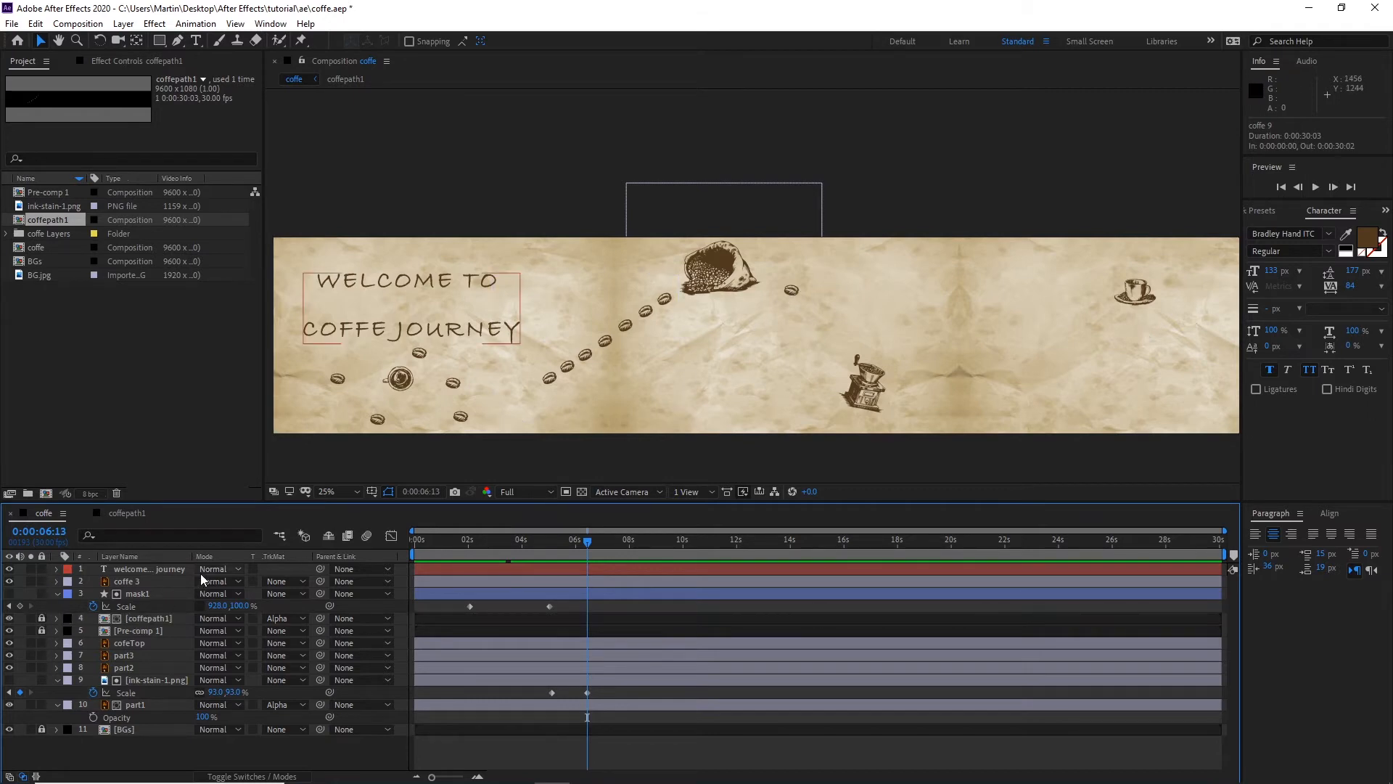
# Step: Move the coffe 3 bean beside the coffee sack at about position 2746, 264 and set its layer label to Orange
pyautogui.press('.')
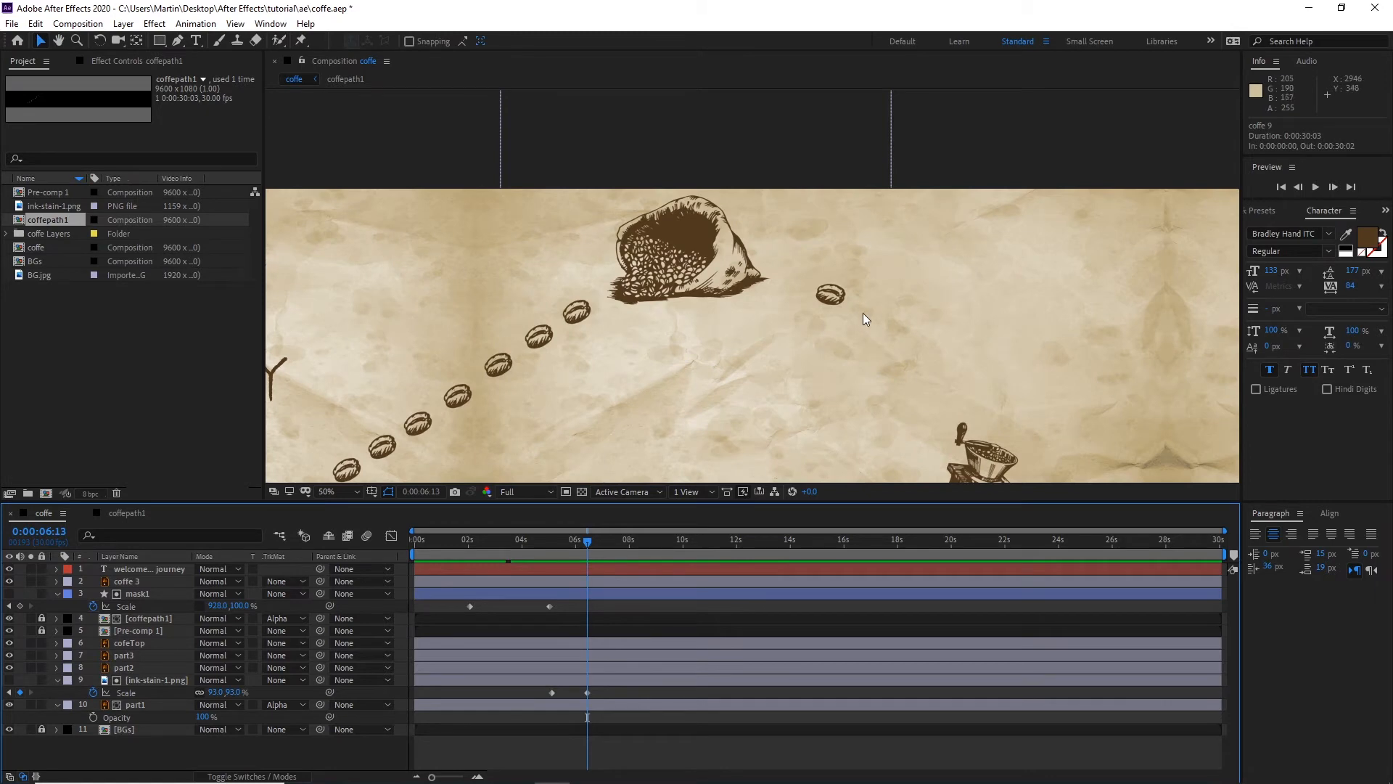
pyautogui.click(831, 293)
pyautogui.press('.')
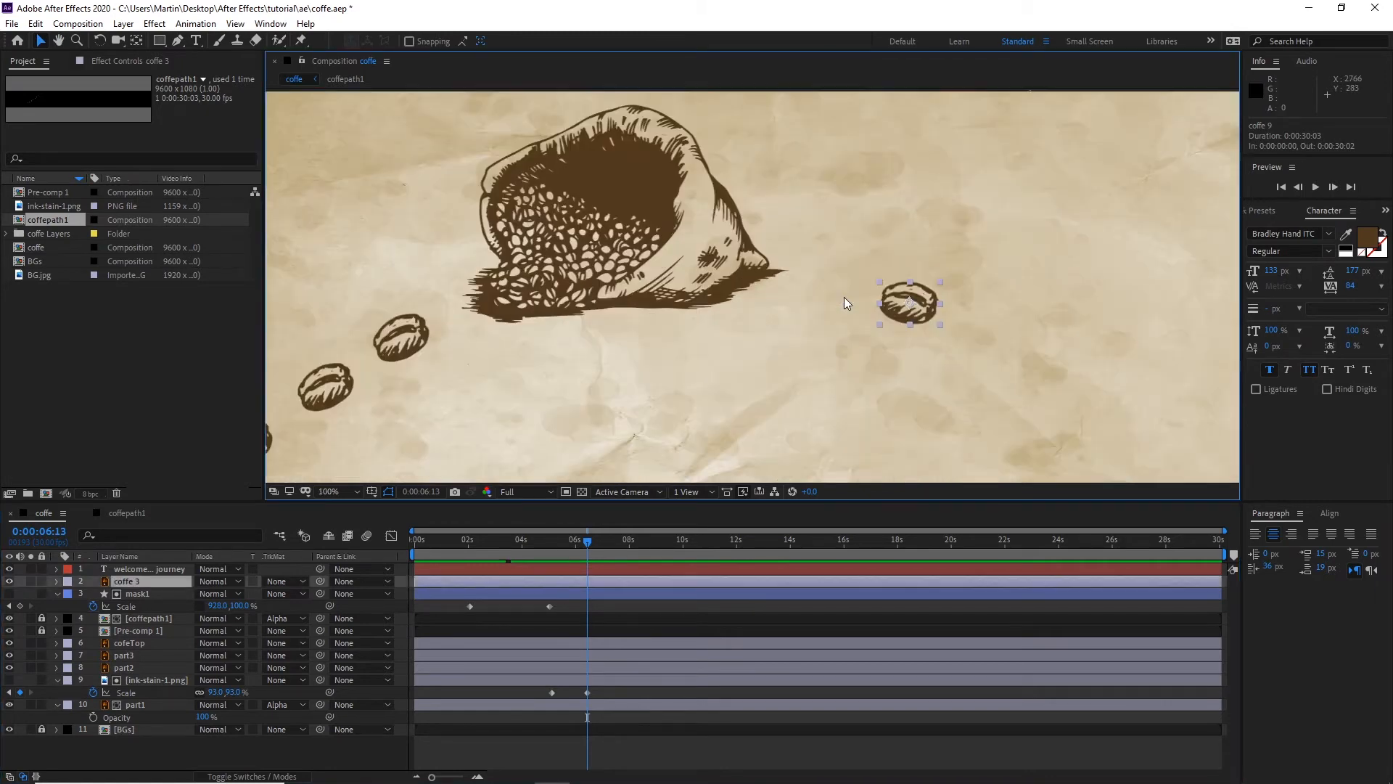
pyautogui.moveTo(913, 303); pyautogui.dragTo(686, 262)
pyautogui.press('v')
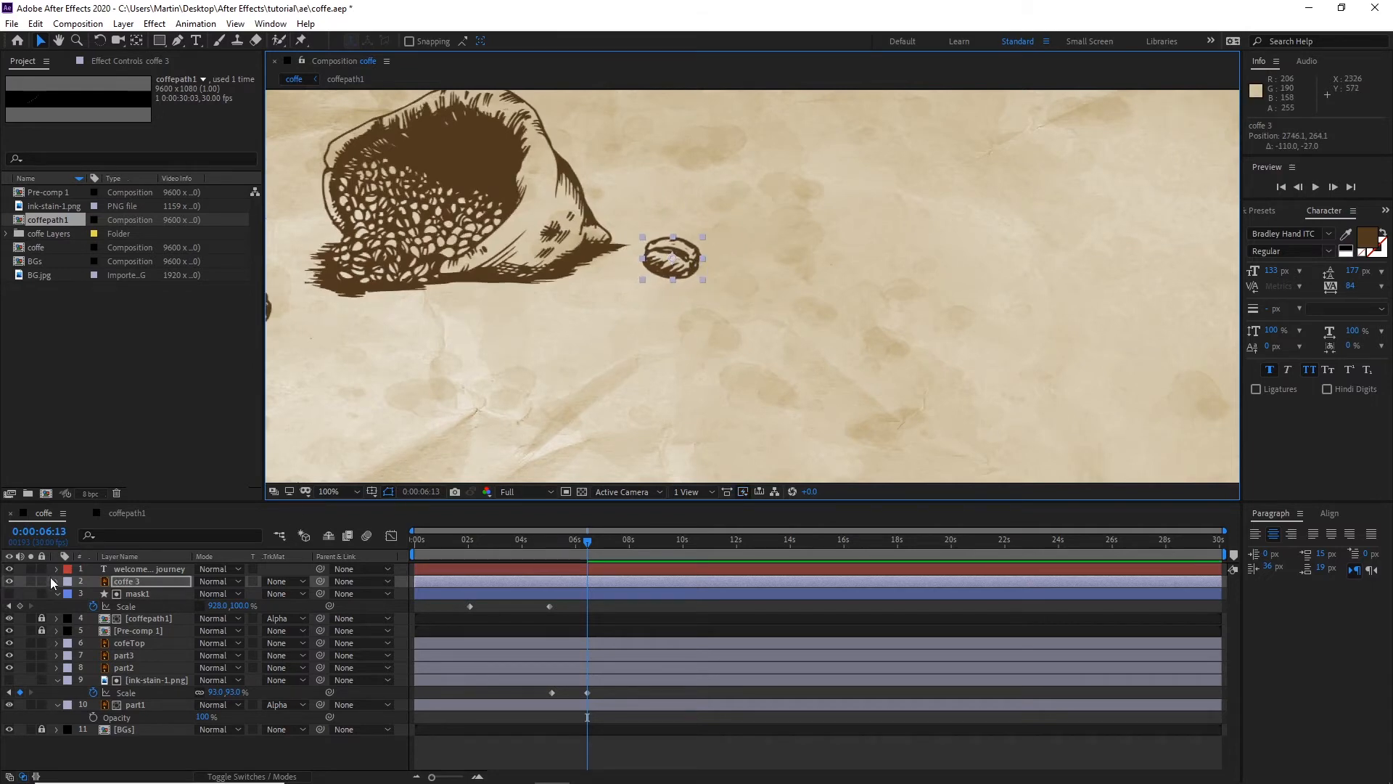
pyautogui.click(67, 582)
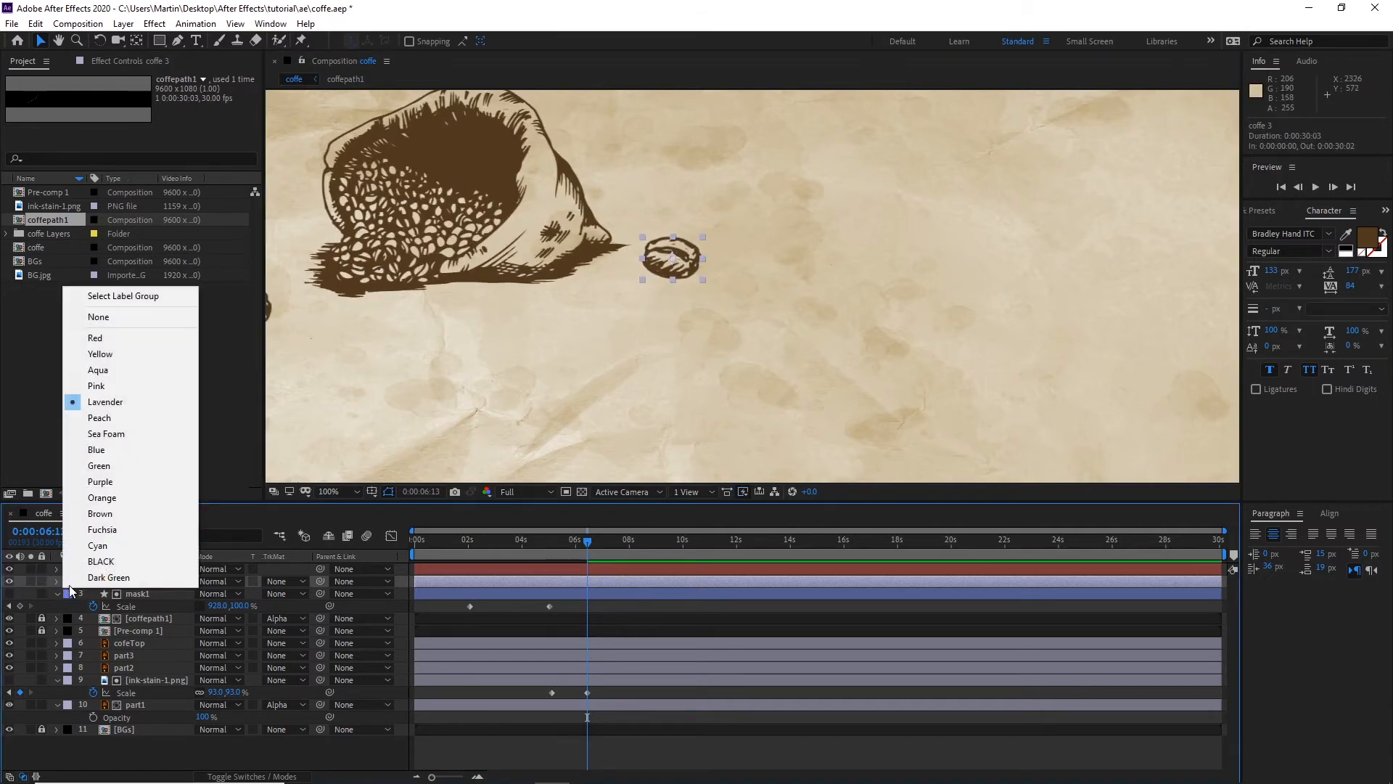
pyautogui.click(102, 497)
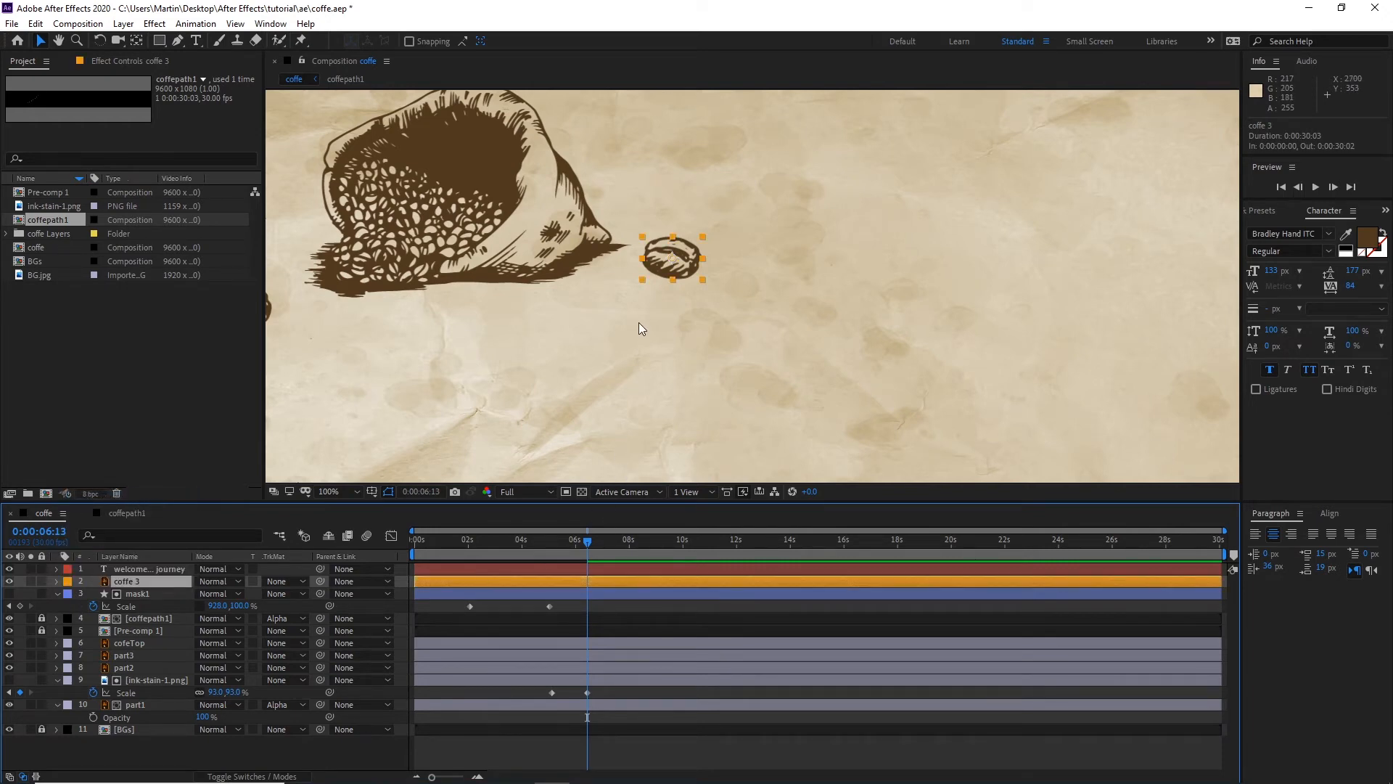
# Step: Add two copies of the coffe 3 bean curving down from the sack, rotated about 12° and 30°
pyautogui.hotkey('ctrl', 'd')
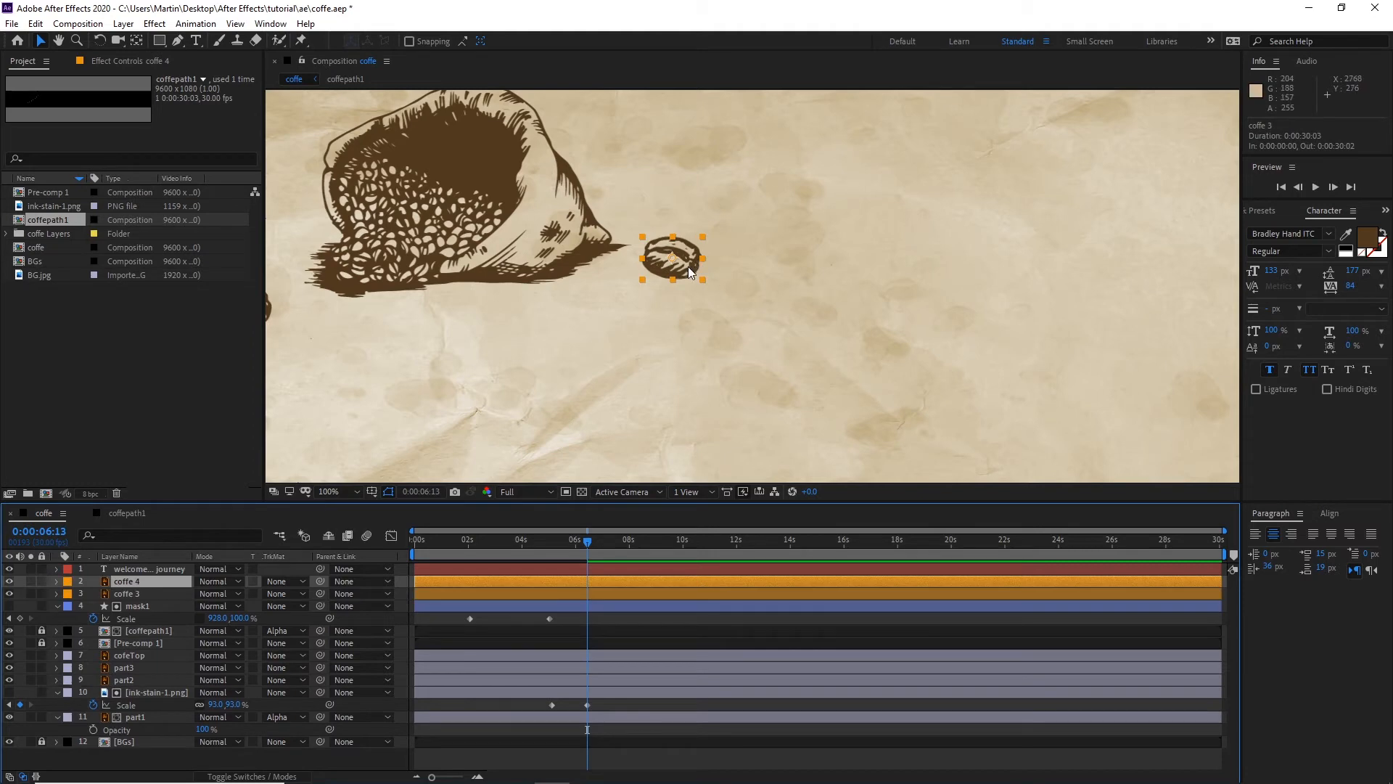
pyautogui.moveTo(695, 275); pyautogui.dragTo(773, 294)
pyautogui.press('w')
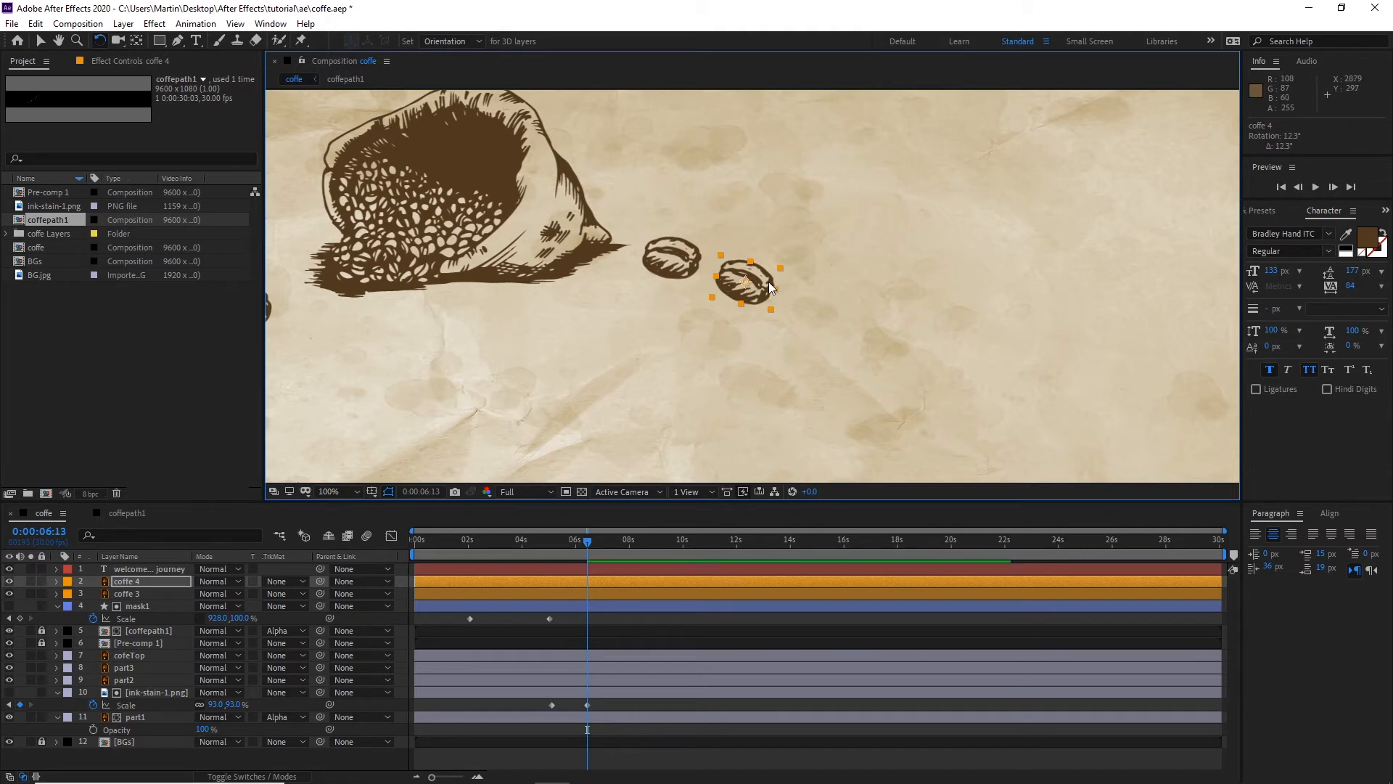
pyautogui.hotkey('ctrl', 'd')
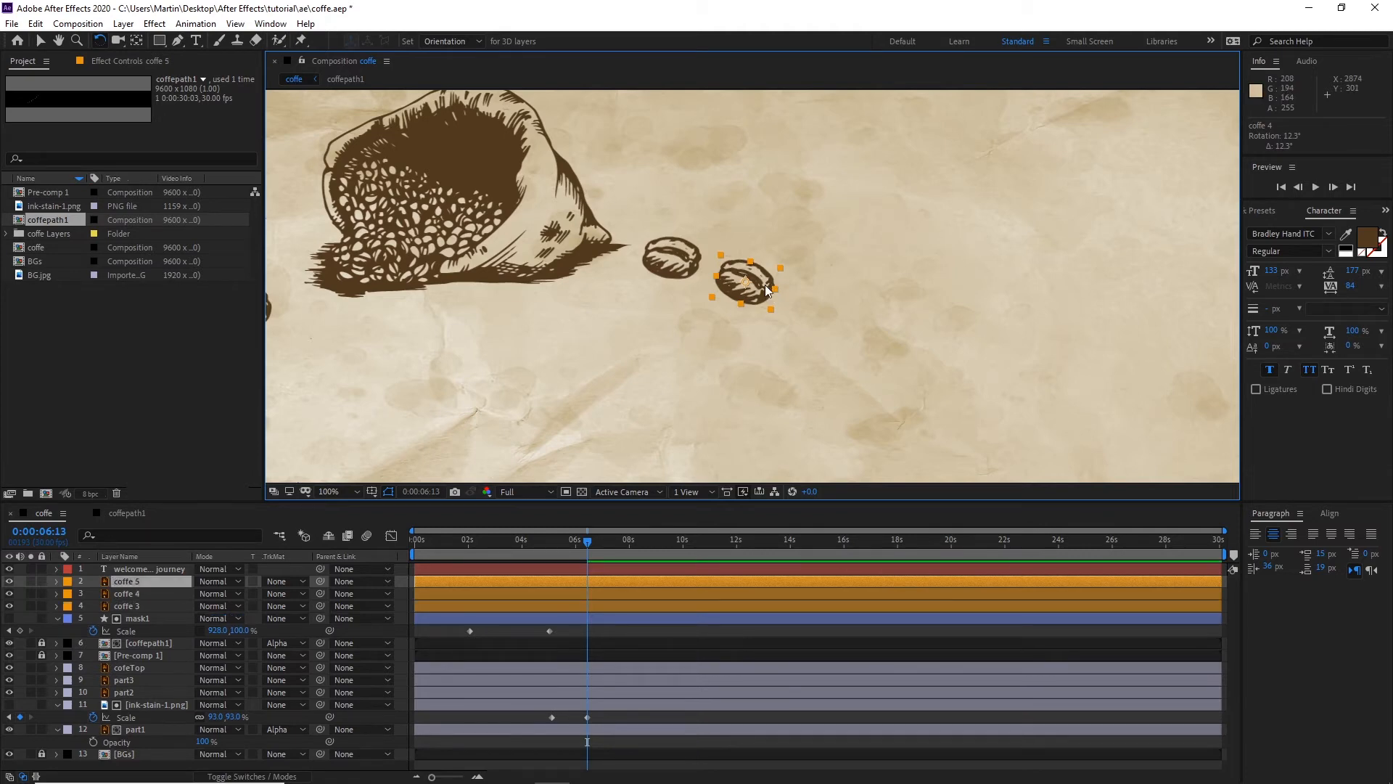
pyautogui.press('v')
pyautogui.moveTo(762, 281); pyautogui.dragTo(810, 344)
pyautogui.press('w')
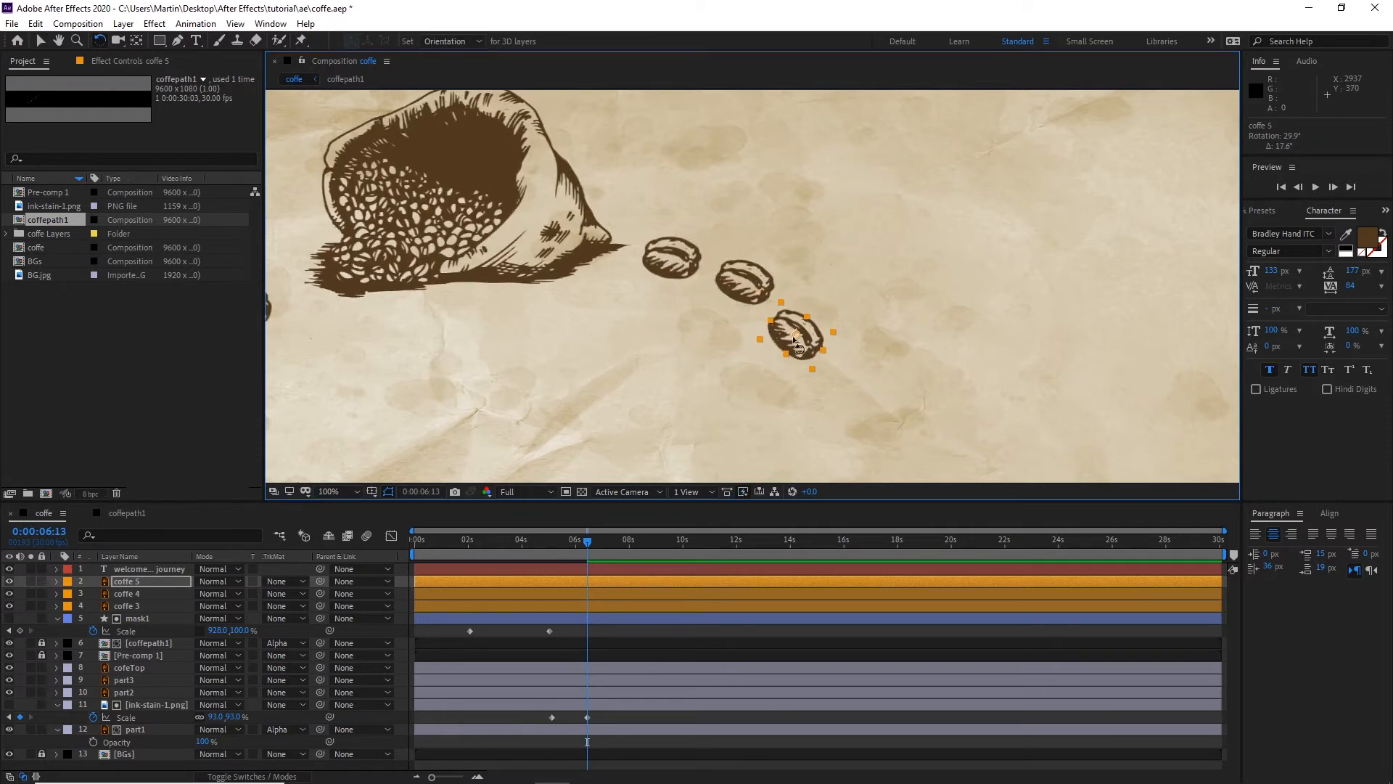
# Step: Duplicate the coffe 5 bean, place the copy further down the trail and rotate it to about 54°
pyautogui.hotkey('ctrl', 'd')
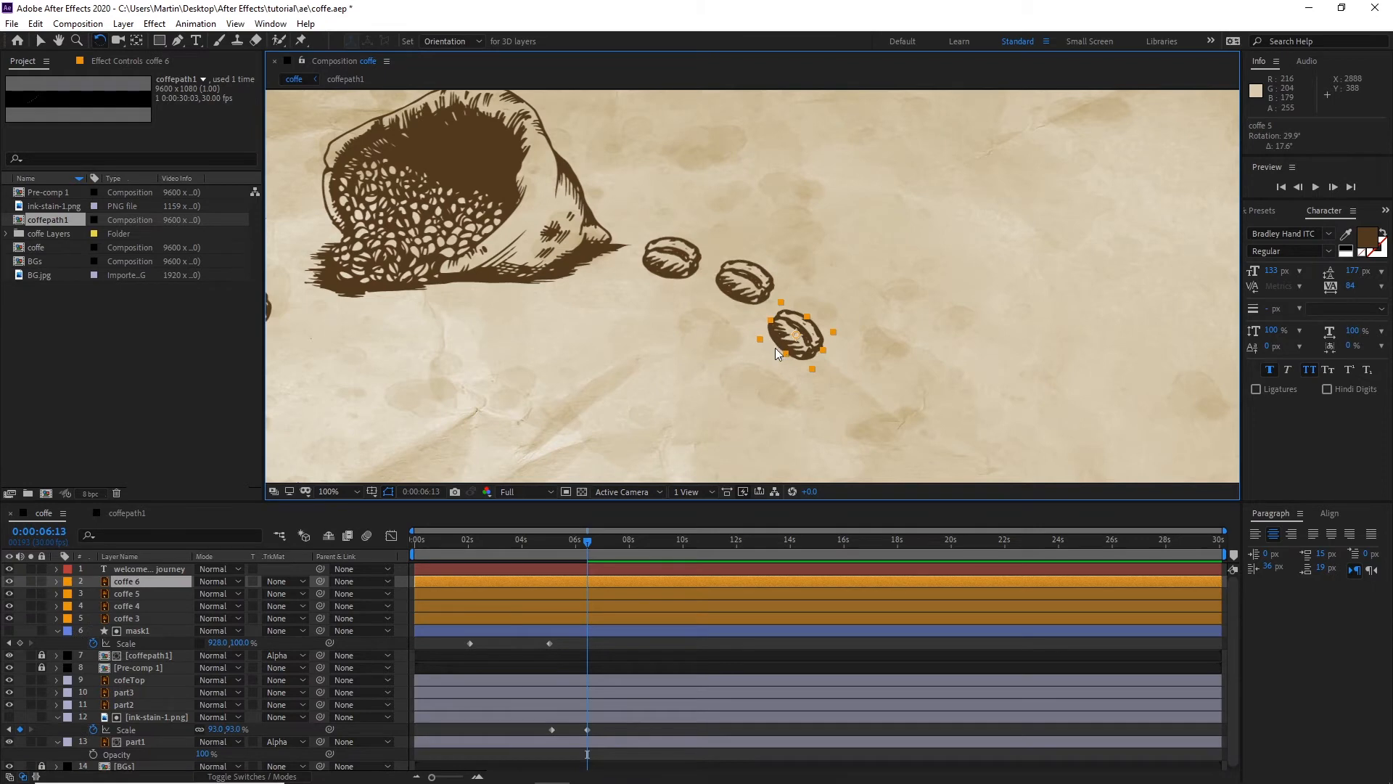
pyautogui.press('v')
pyautogui.moveTo(814, 344); pyautogui.dragTo(848, 405)
pyautogui.press('w')
pyautogui.press('space')
pyautogui.moveTo(883, 346); pyautogui.dragTo(831, 254)
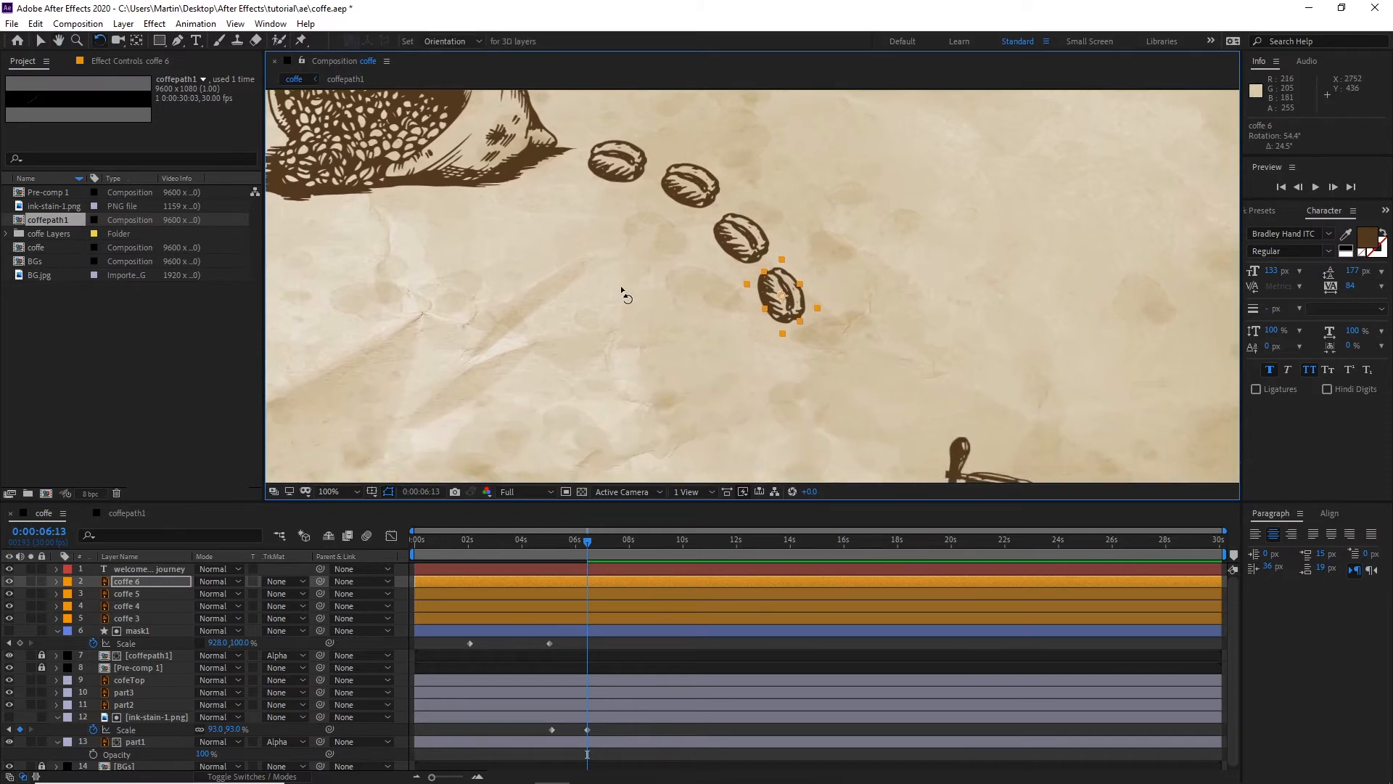
# Step: Add two copies of the coffe 6 bean continuing the trail downward, rotated to about 68° and 47°
pyautogui.hotkey('ctrl', 'd')
pyautogui.press('v')
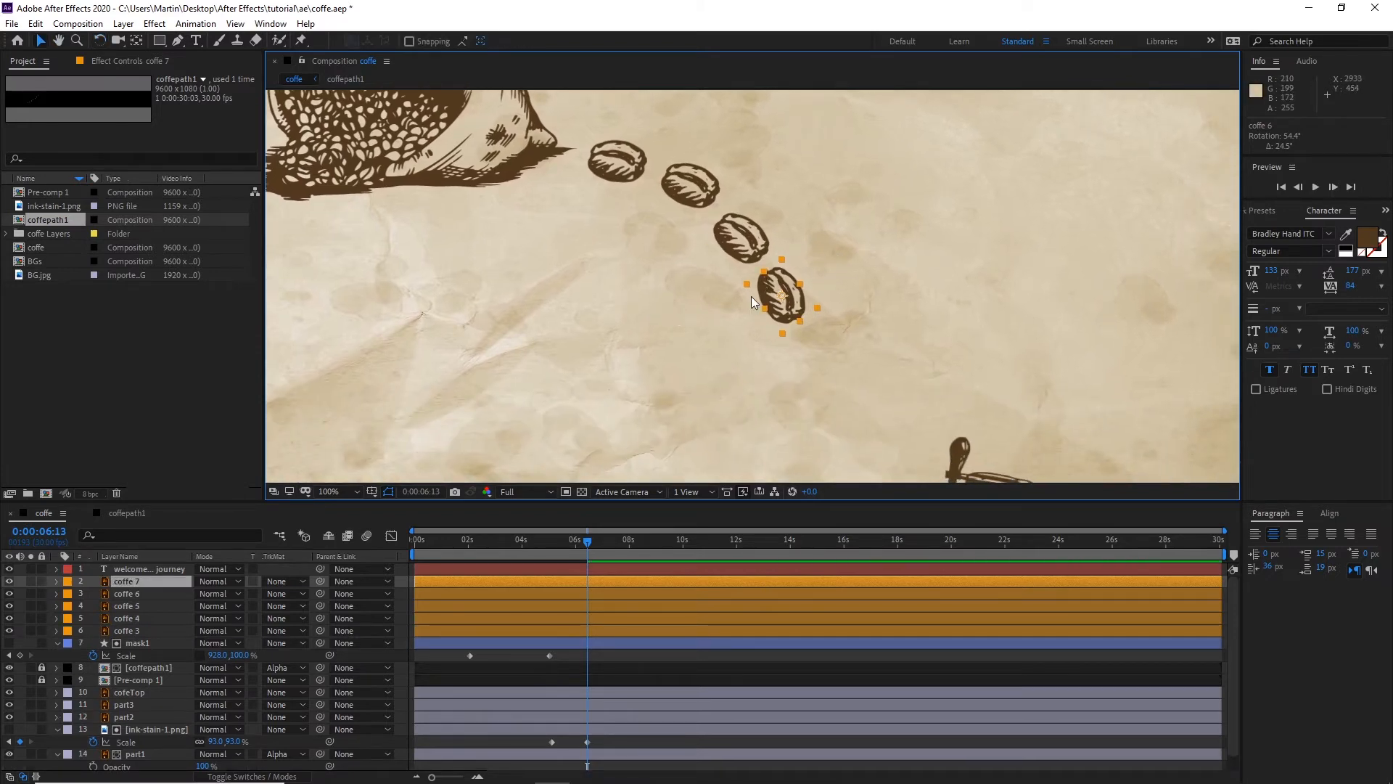
pyautogui.moveTo(802, 304); pyautogui.dragTo(678, 230)
pyautogui.press('w')
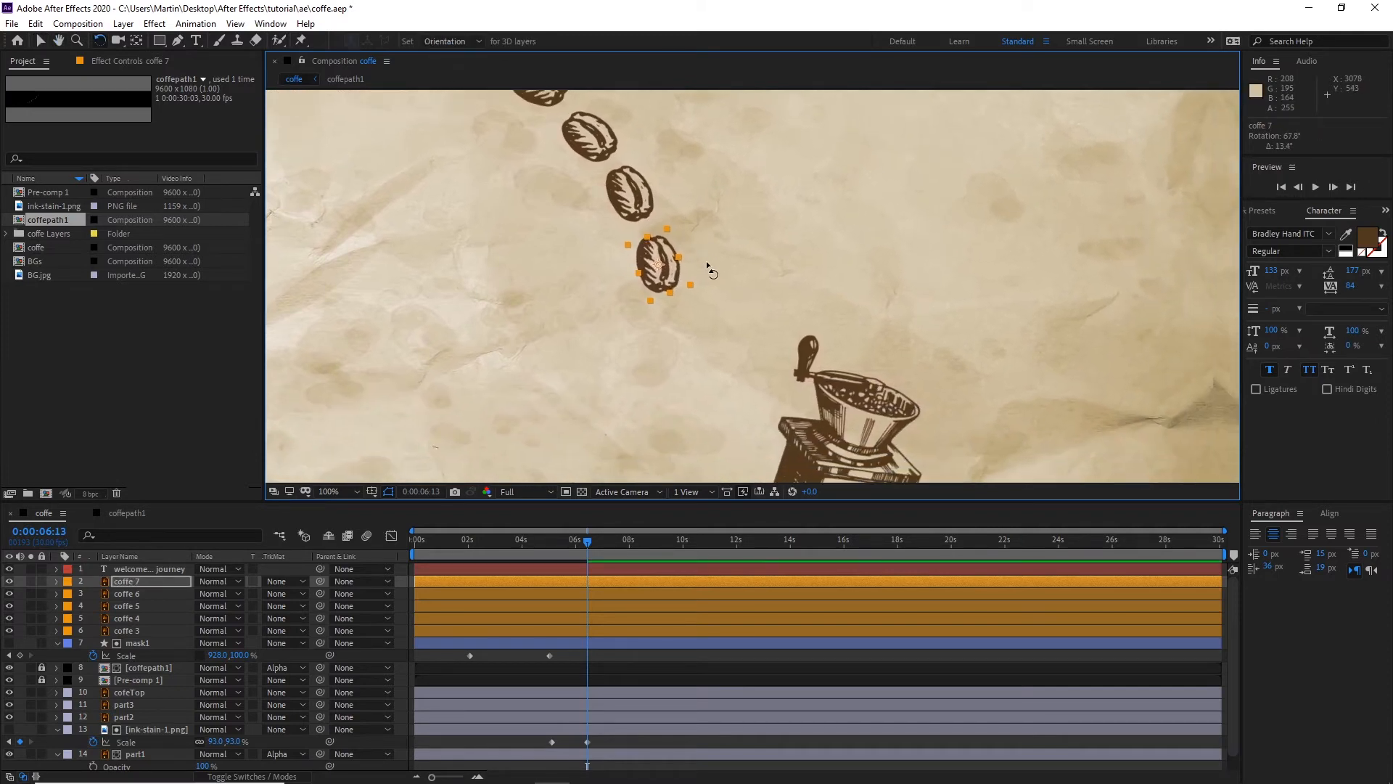
pyautogui.hotkey('ctrl', 'd')
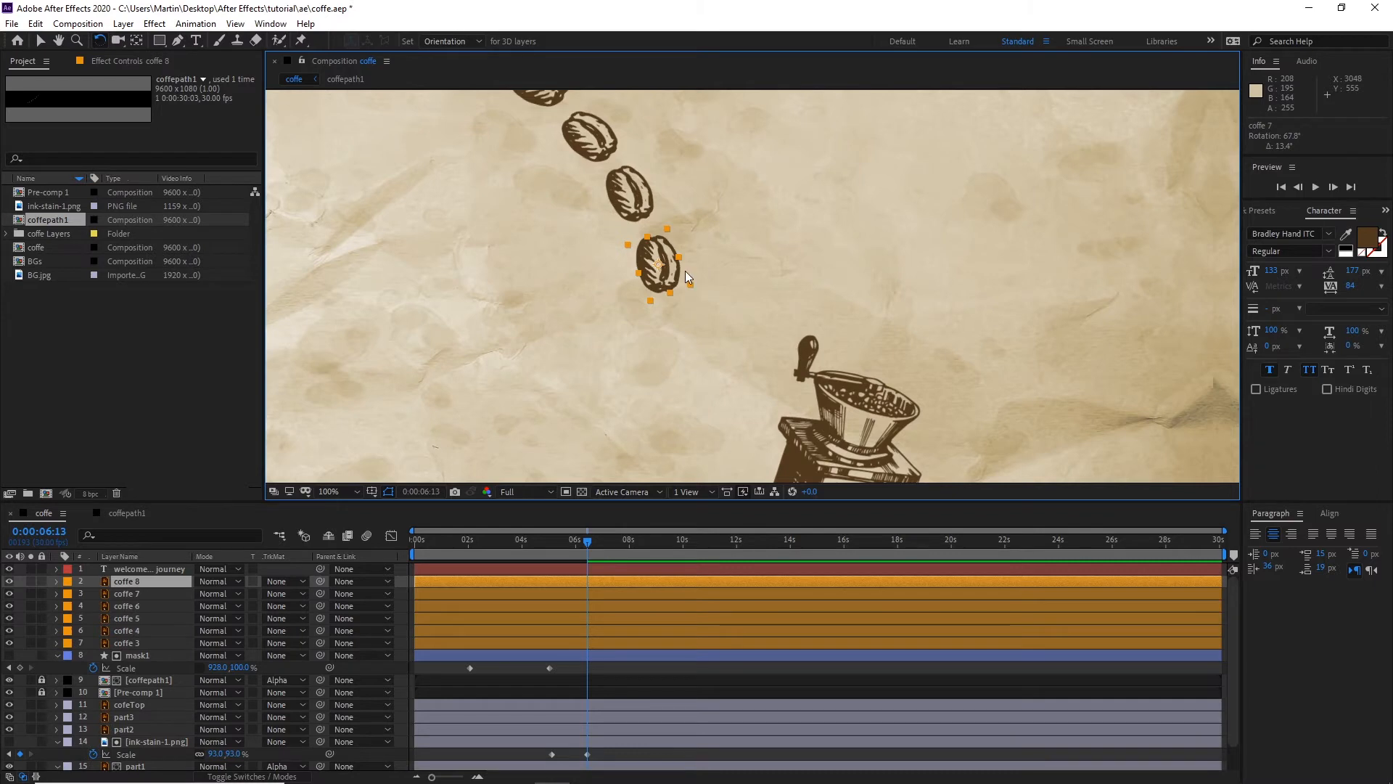
pyautogui.press('v')
pyautogui.moveTo(678, 271); pyautogui.dragTo(721, 341)
pyautogui.press('w')
pyautogui.moveTo(821, 308); pyautogui.dragTo(738, 205)
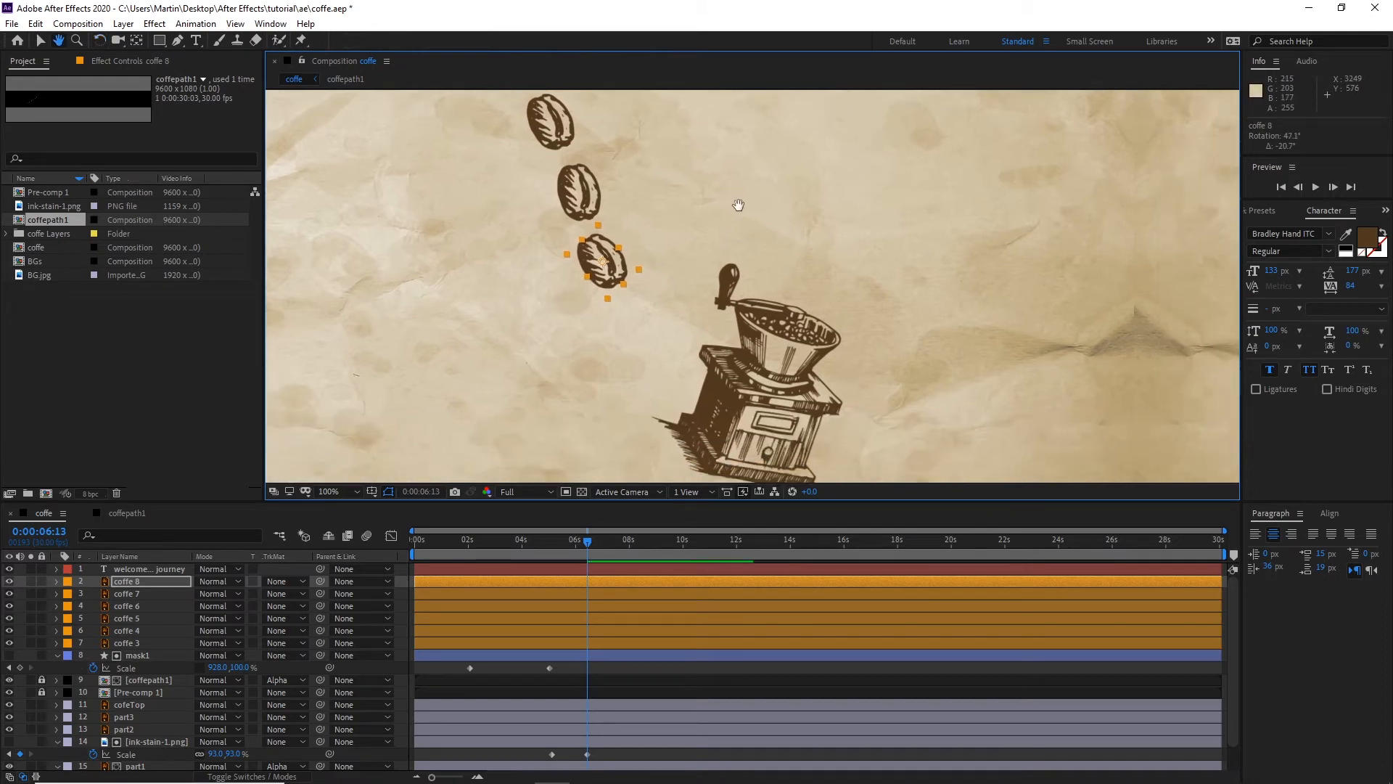
# Step: Move the coffee grinder on layer part2 farther from the bean trail, to about position 3478, 776
pyautogui.press('v')
pyautogui.click(756, 346)
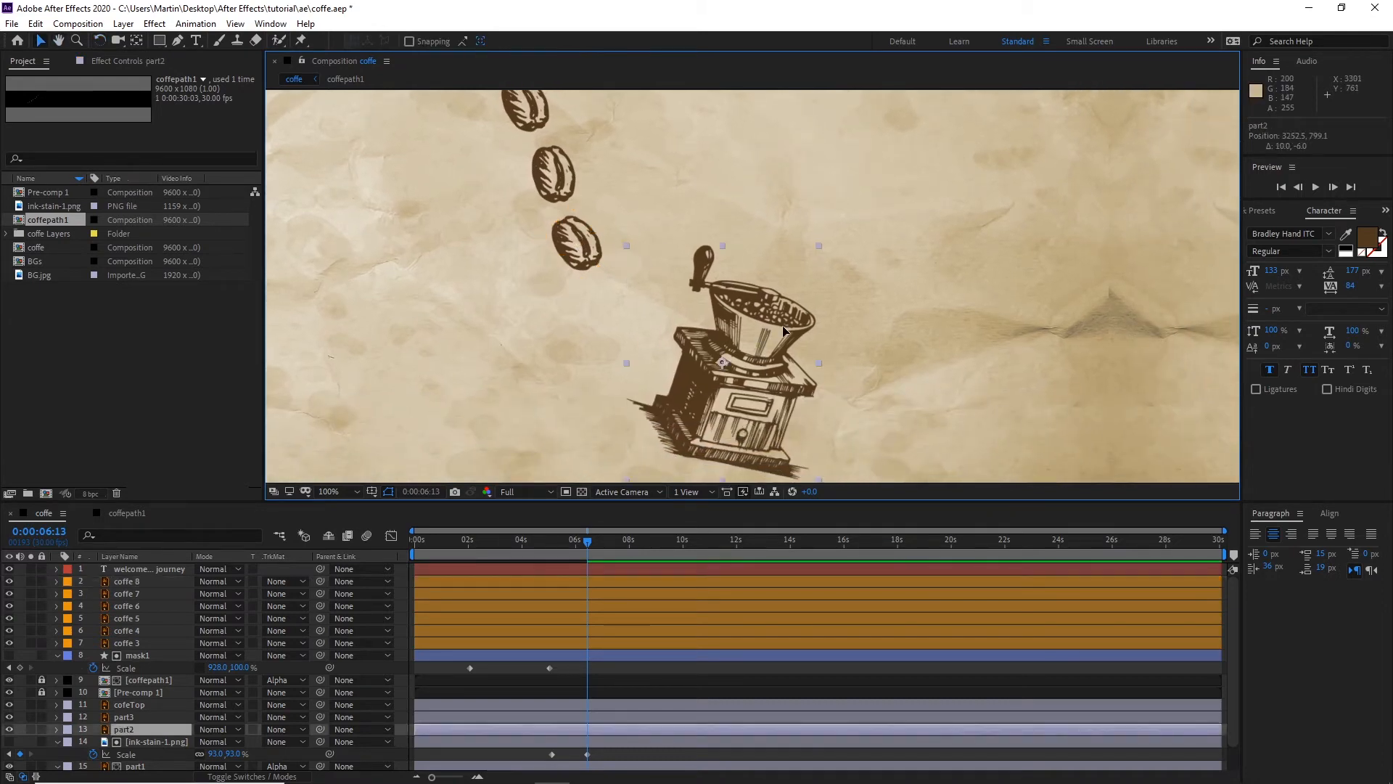
pyautogui.moveTo(784, 331); pyautogui.dragTo(955, 311)
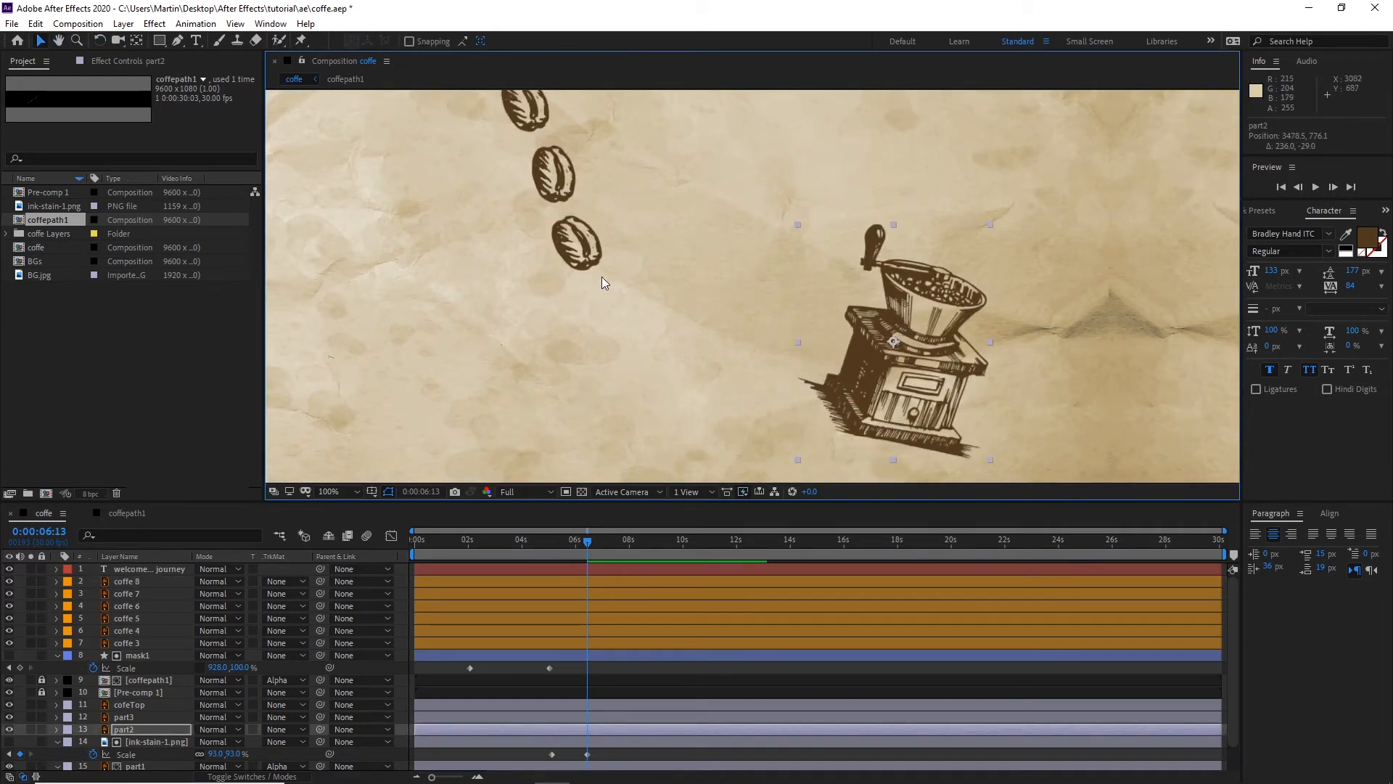
# Step: Extend the trail toward the grinder with two copies of the coffe 8 bean, rotated to about 23° and 10°
pyautogui.click(579, 255)
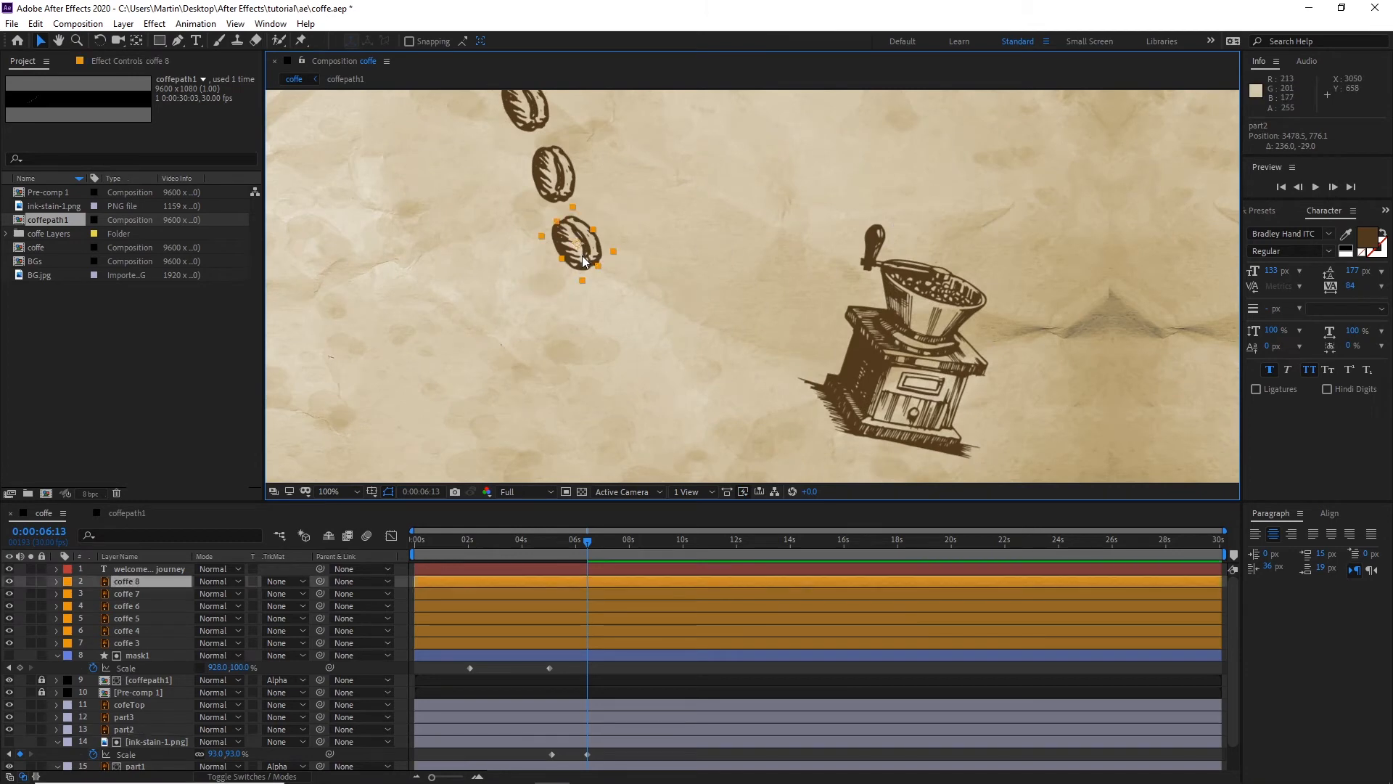
pyautogui.hotkey('ctrl', 'd')
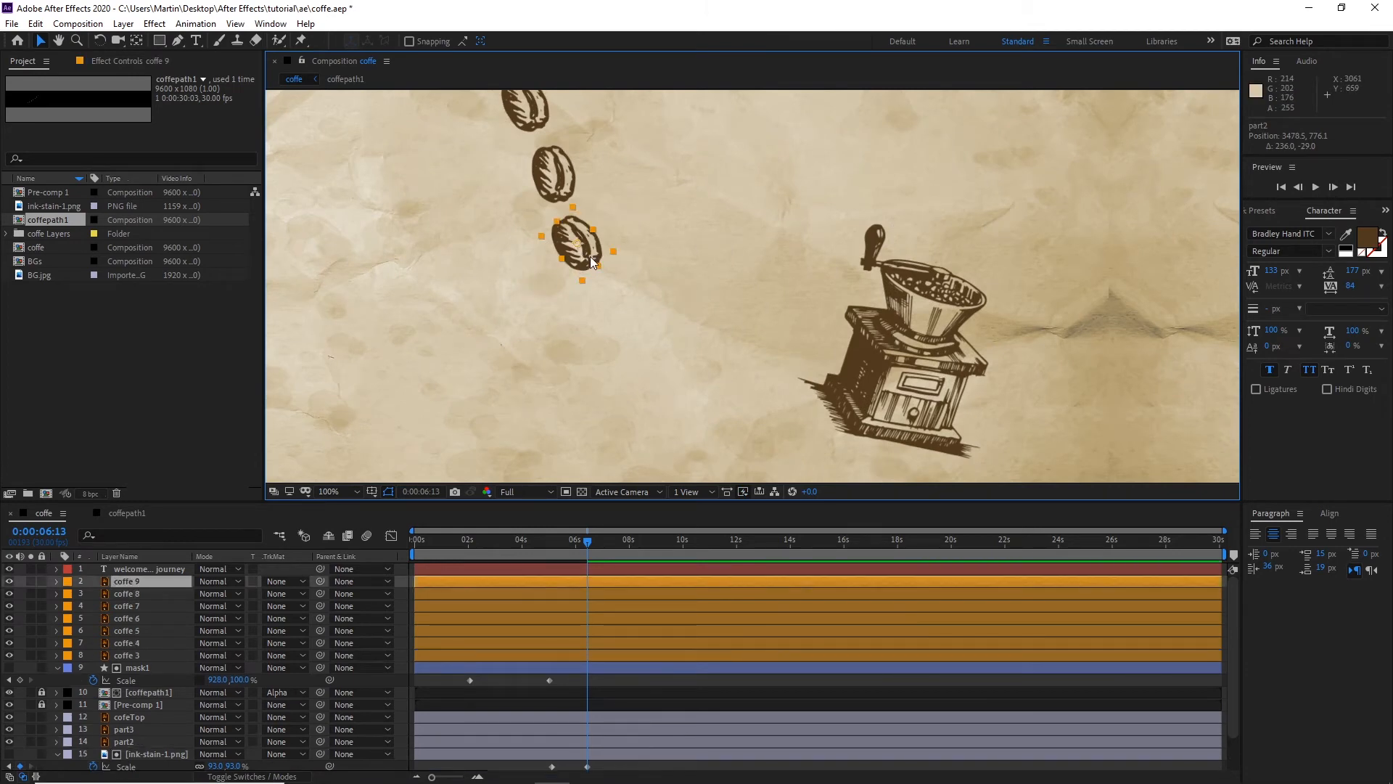
pyautogui.moveTo(590, 255); pyautogui.dragTo(668, 314)
pyautogui.press('w')
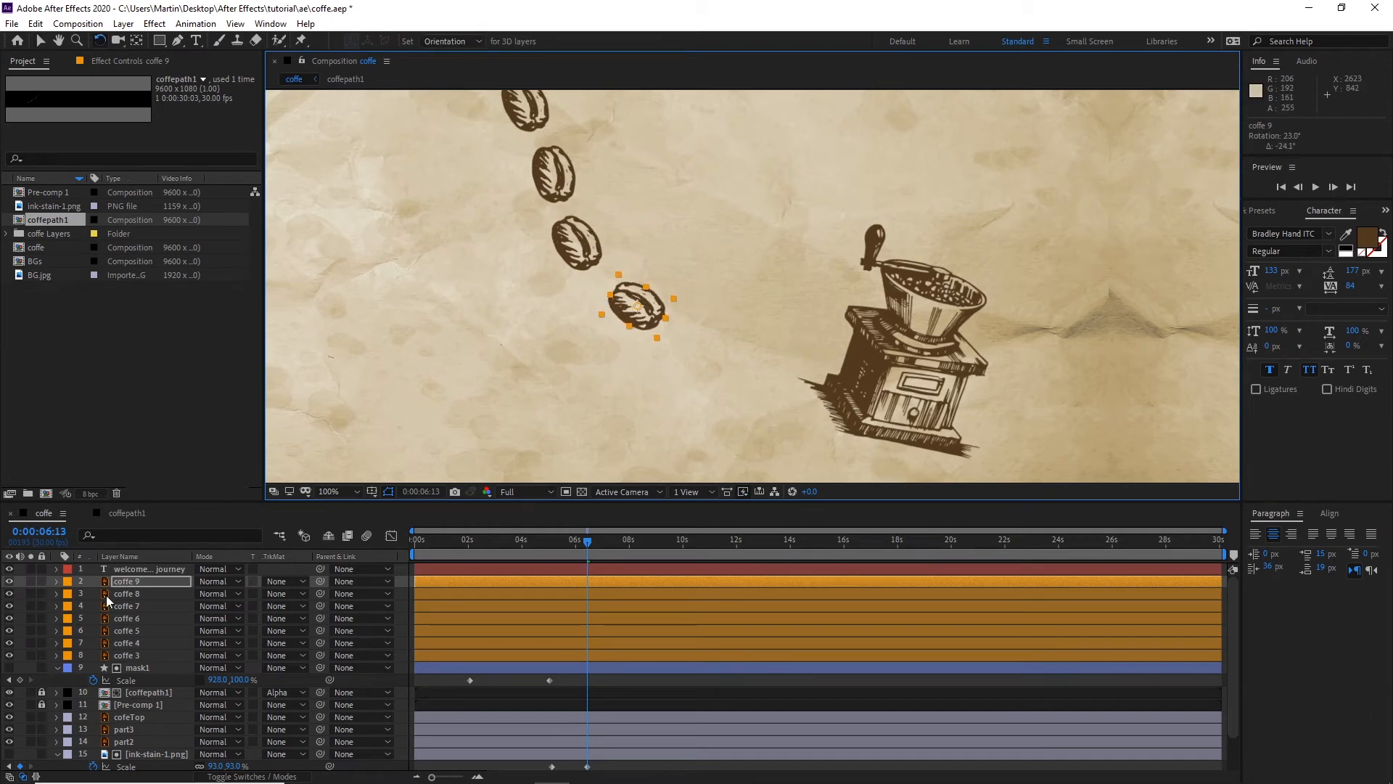
pyautogui.click(128, 582)
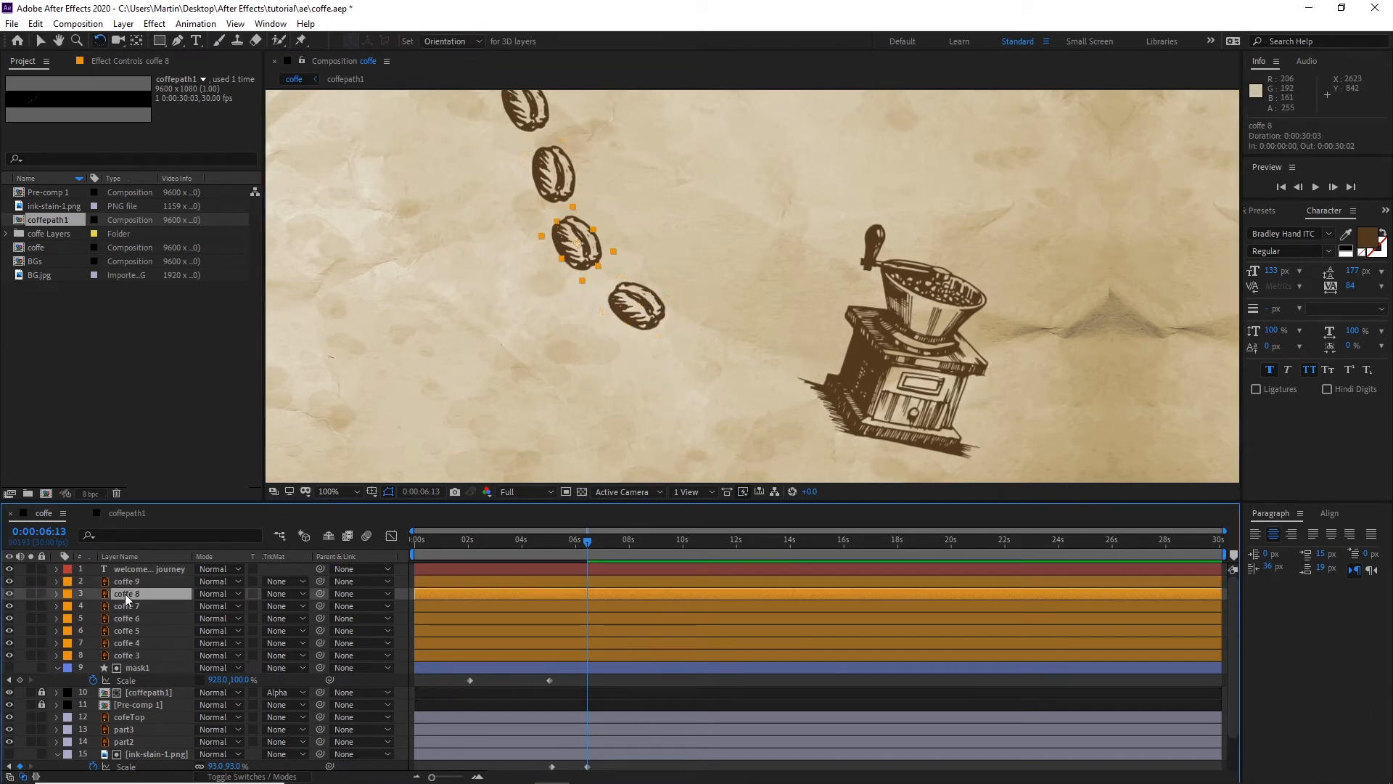
pyautogui.hotkey('ctrl', 'd')
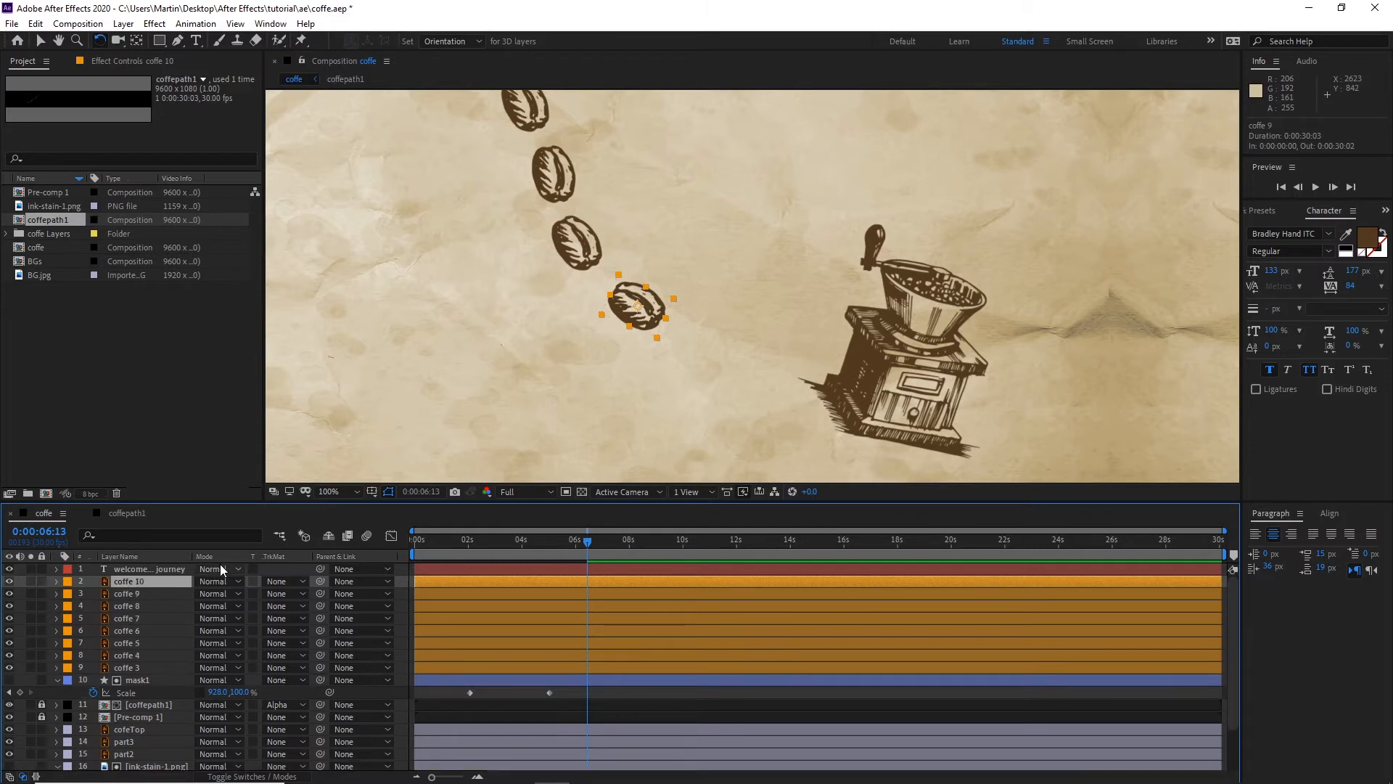
pyautogui.press('v')
pyautogui.moveTo(661, 319); pyautogui.dragTo(739, 356)
pyautogui.press('w')
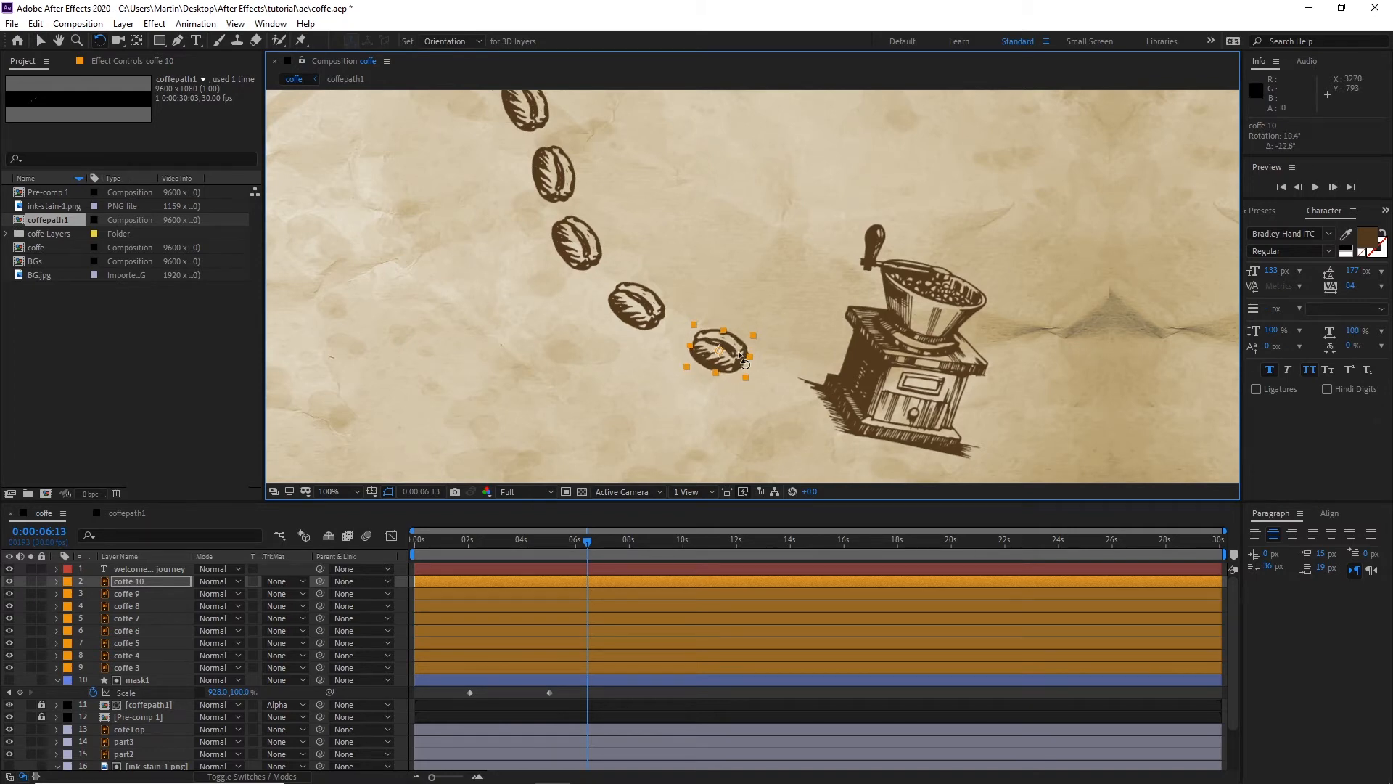
pyautogui.scroll(-2, 671, 319)
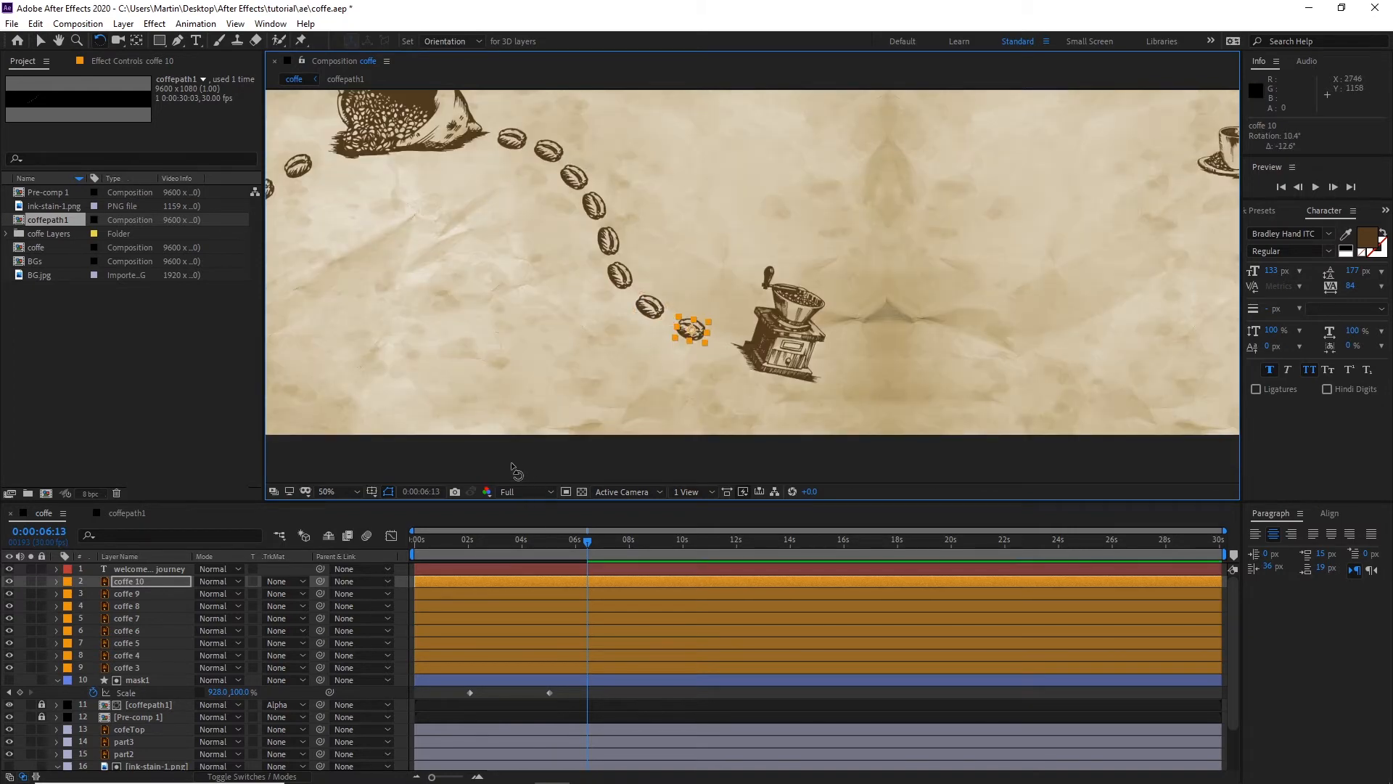
pyautogui.click(41, 41)
pyautogui.click(164, 363)
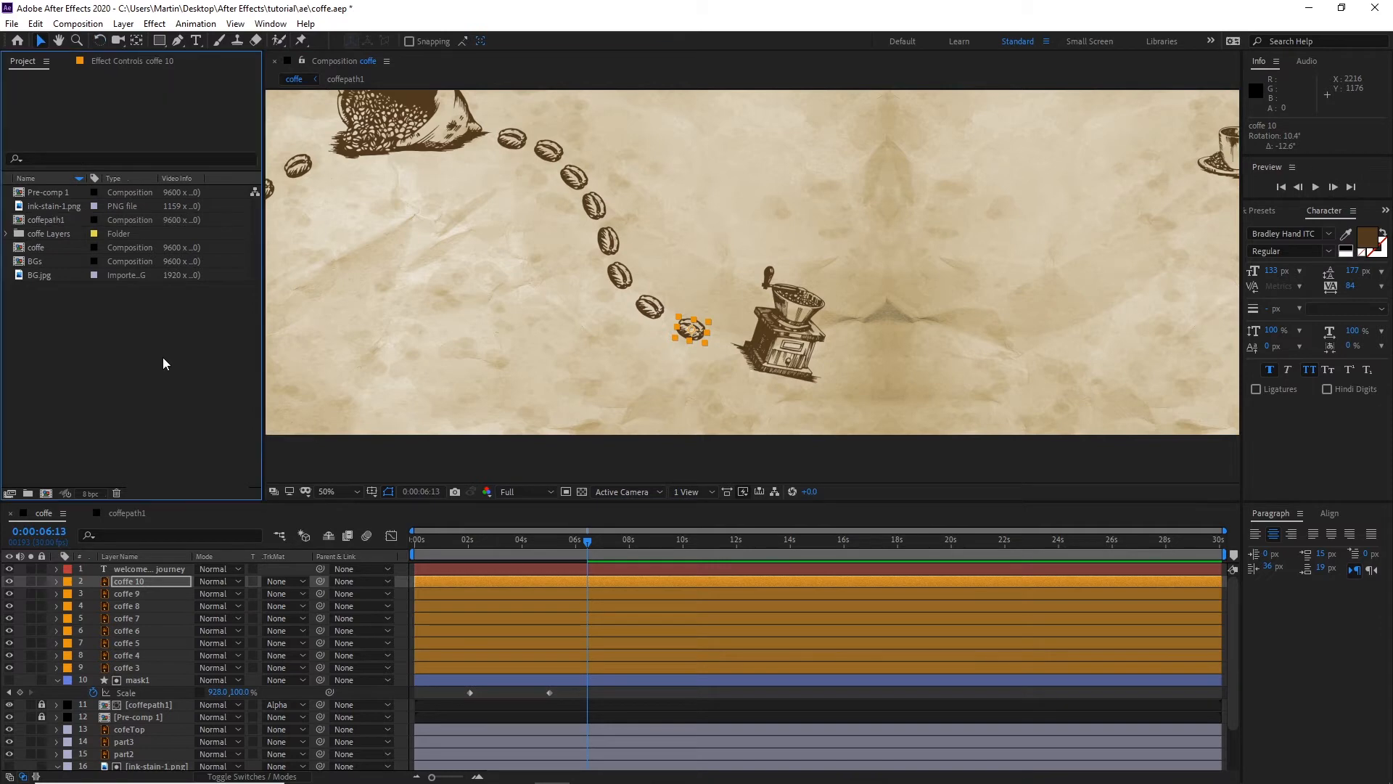
pyautogui.click(528, 372)
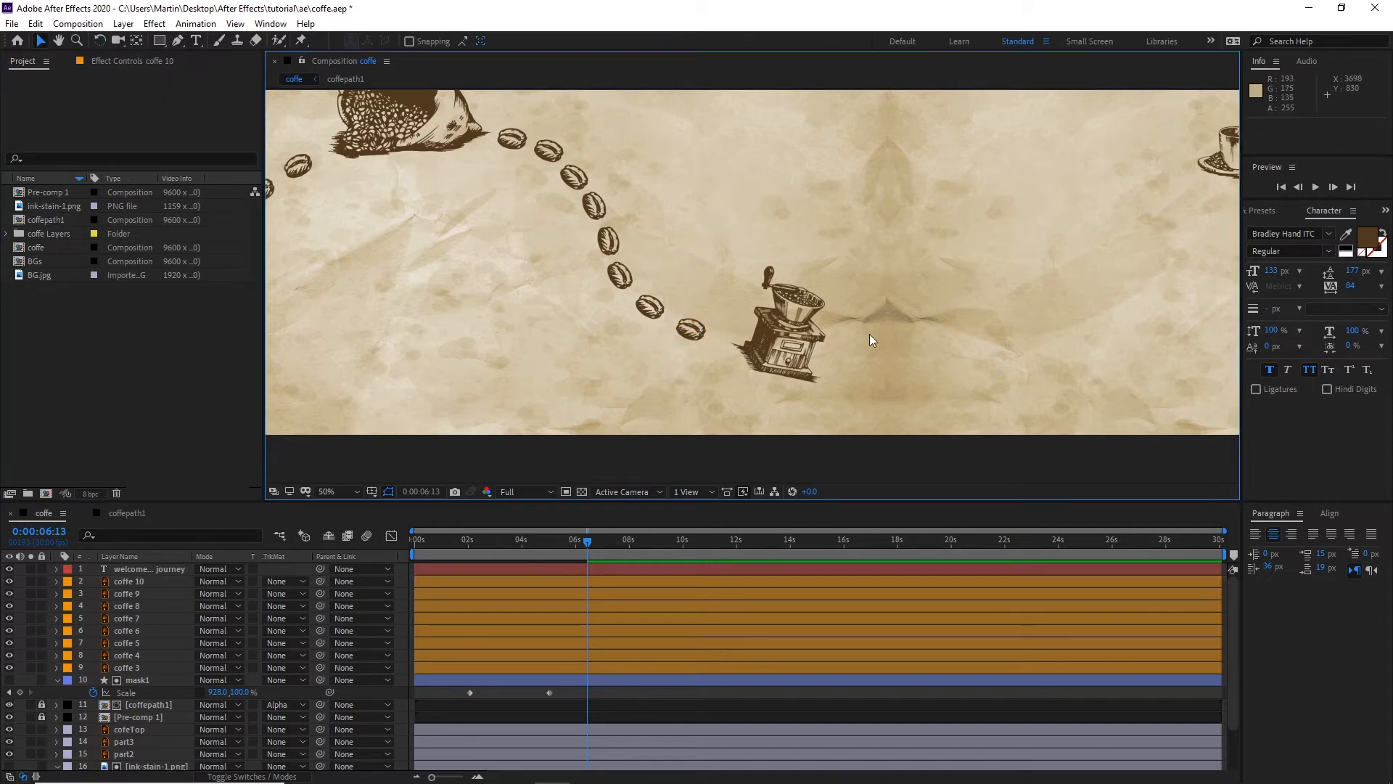
# Step: Rotate the coffee grinder on layer part2 to about -15° so it stands upright
pyautogui.click(808, 359)
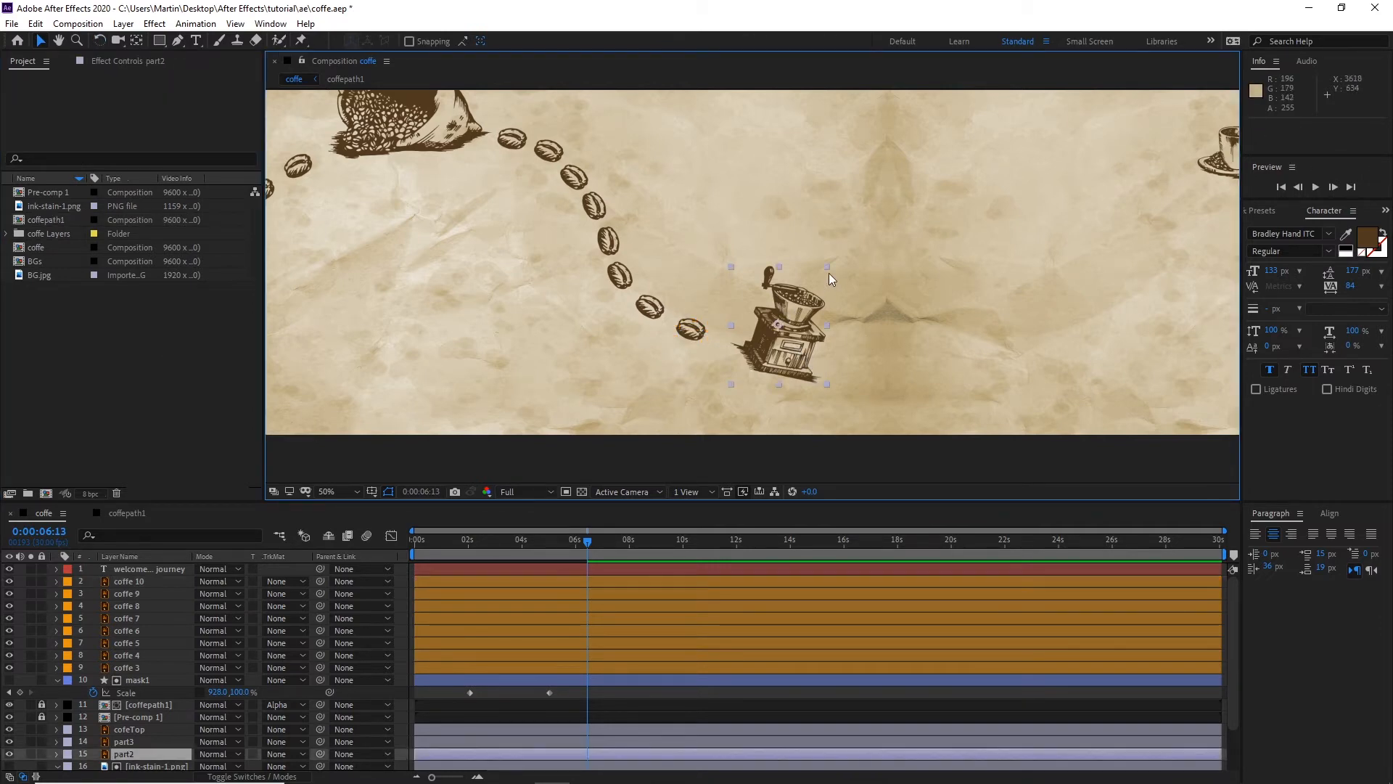
pyautogui.press('w')
pyautogui.moveTo(814, 294); pyautogui.dragTo(803, 296)
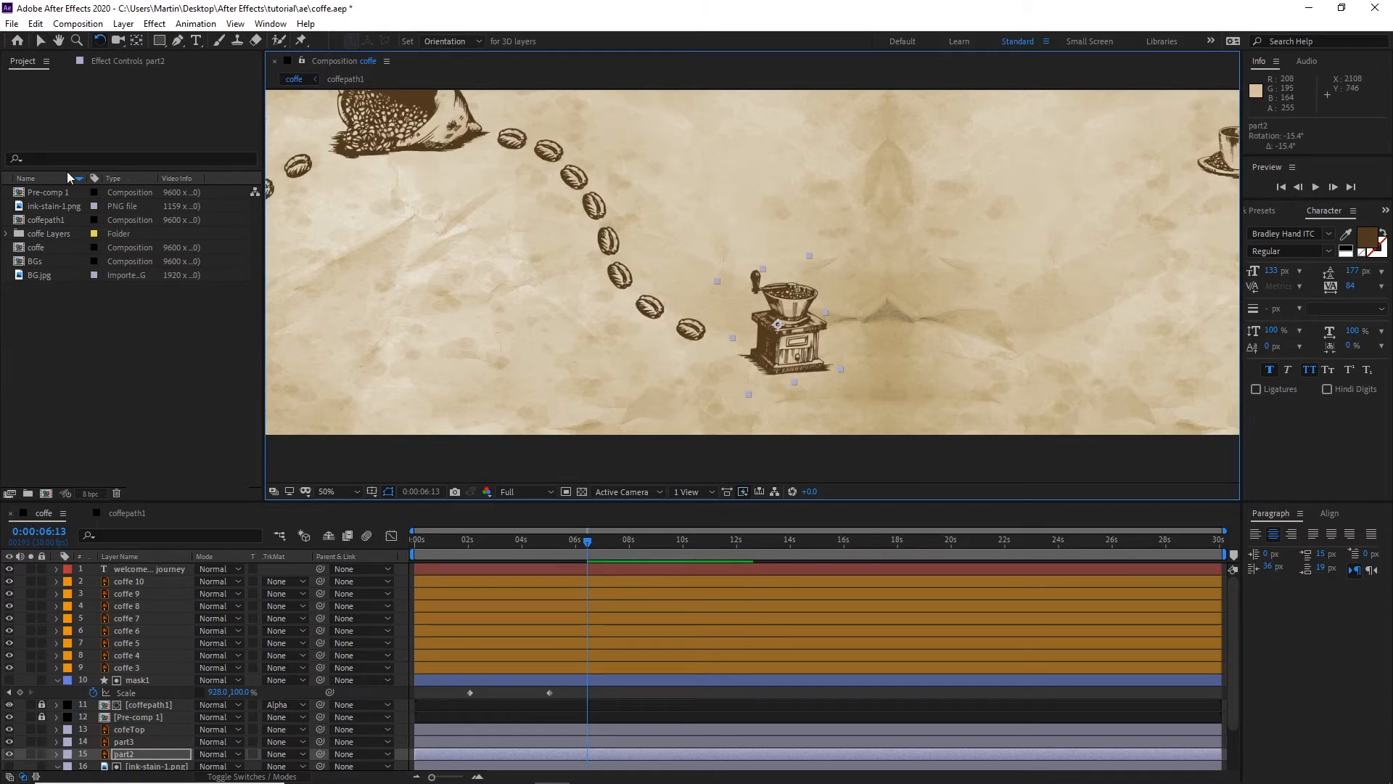
pyautogui.press('v')
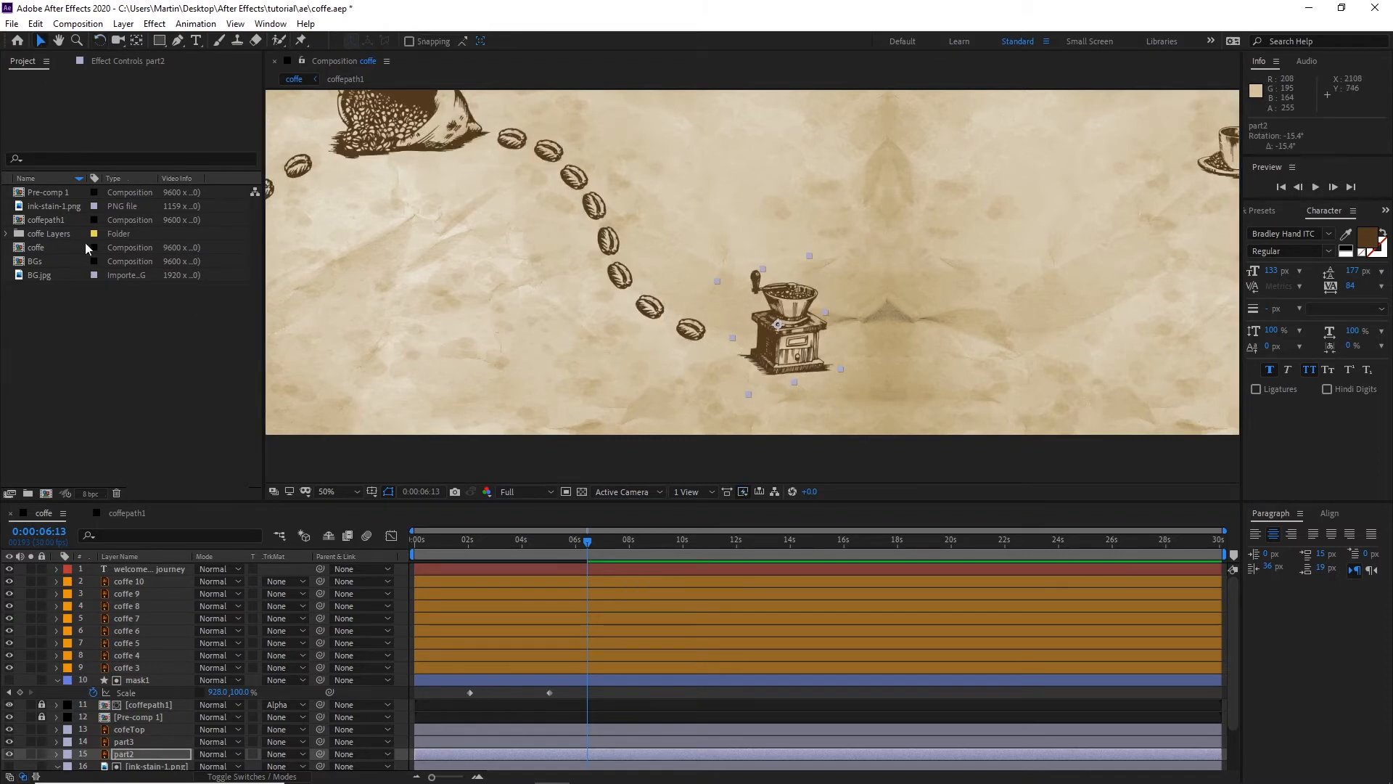
# Step: Pre-compose the bean layers coffe 3 through coffe 10 into a new composition named coffePath2
pyautogui.click(121, 669)
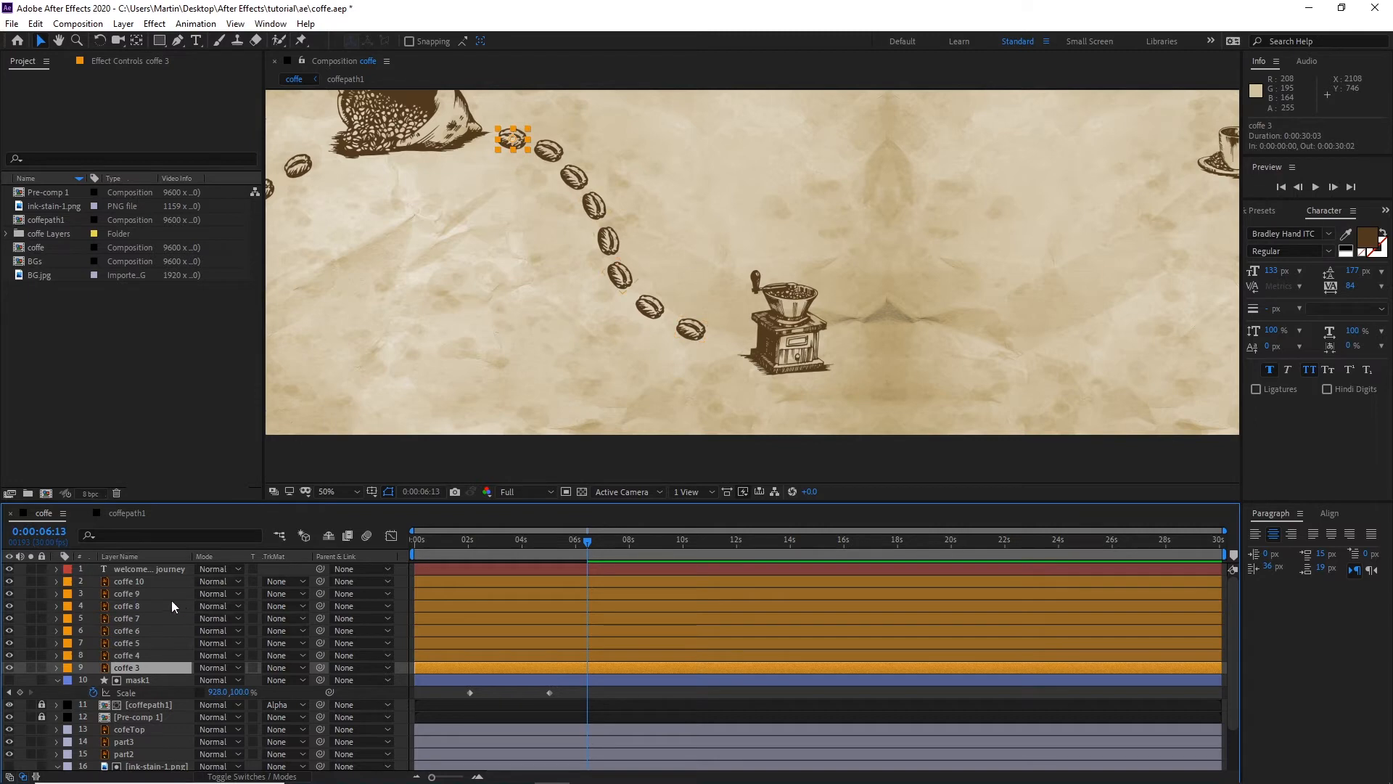
pyautogui.keyDown('shift'); pyautogui.click(125, 581); pyautogui.keyUp('shift')
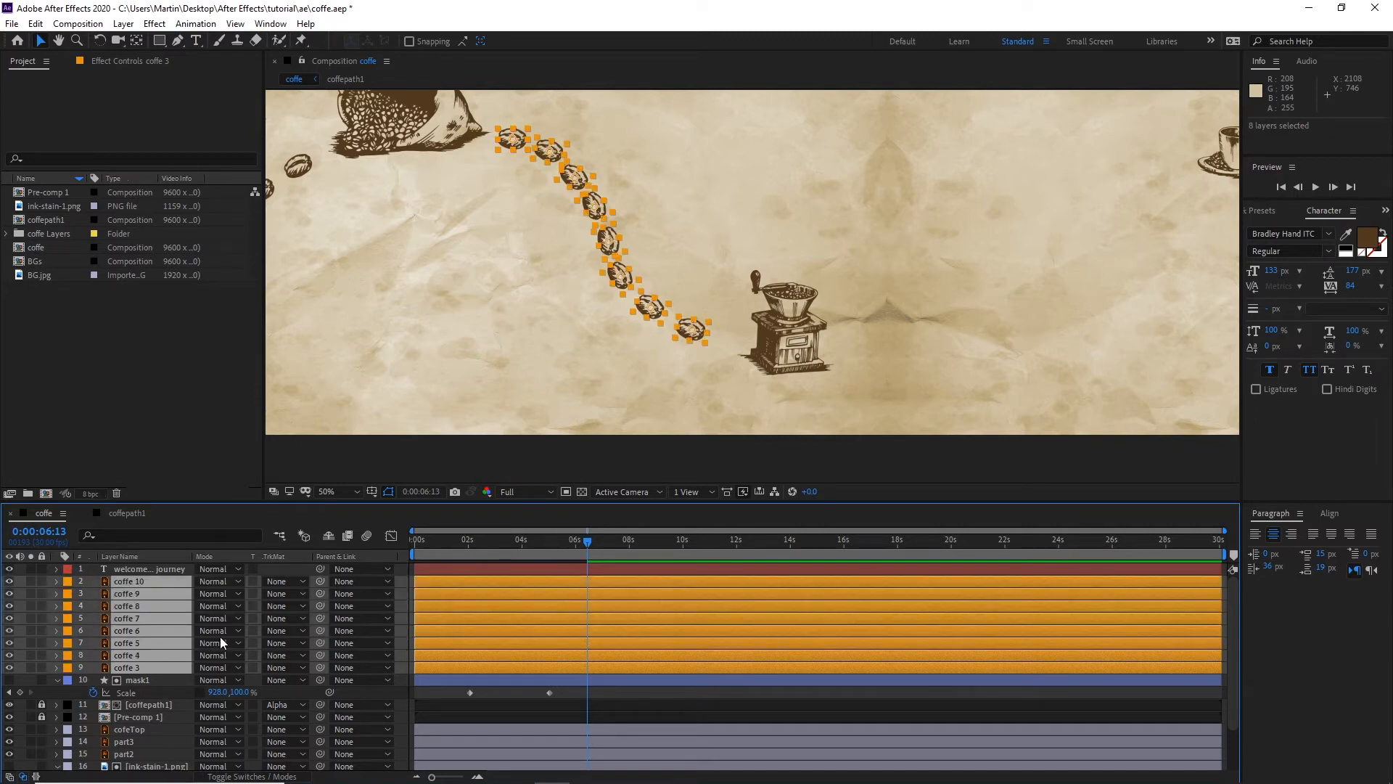
pyautogui.rightClick(134, 616)
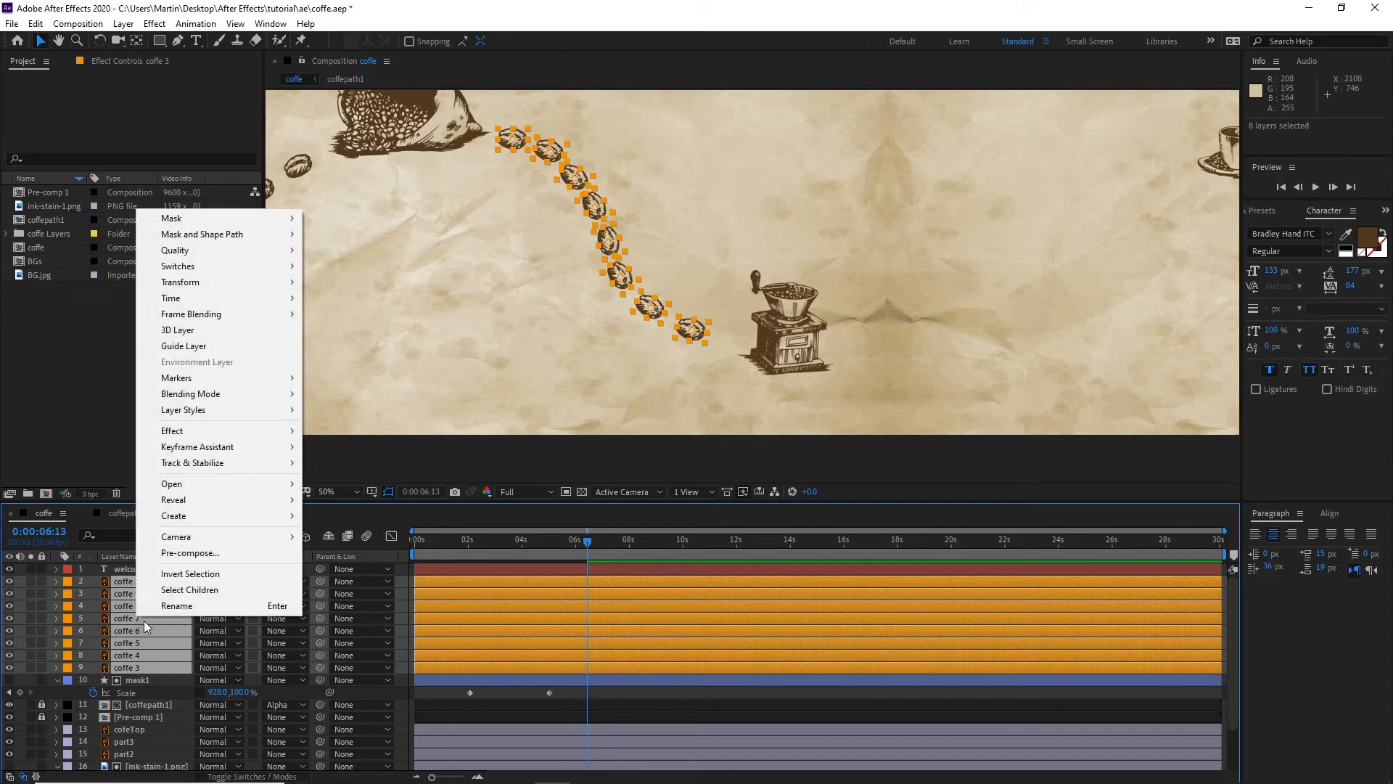
pyautogui.click(192, 555)
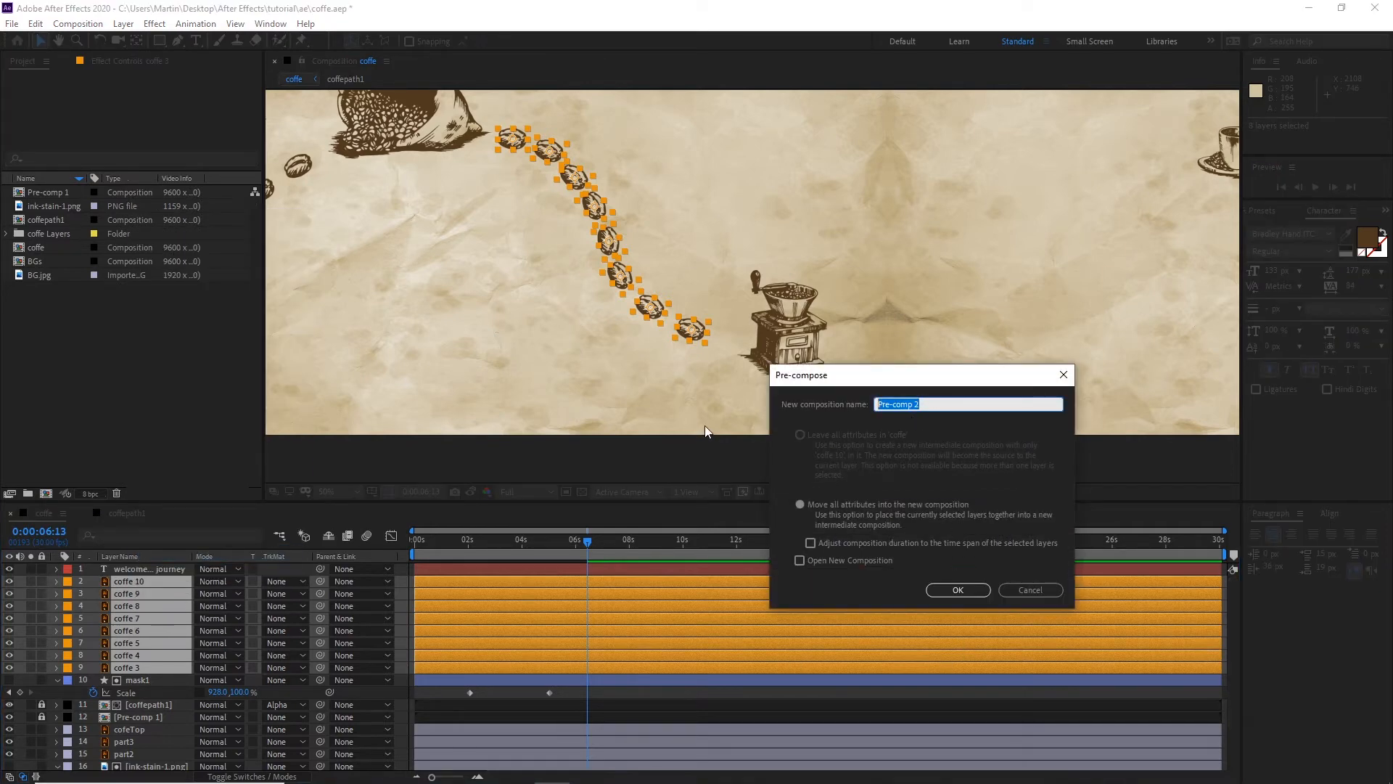
pyautogui.write('coffePath2')
pyautogui.click(965, 592)
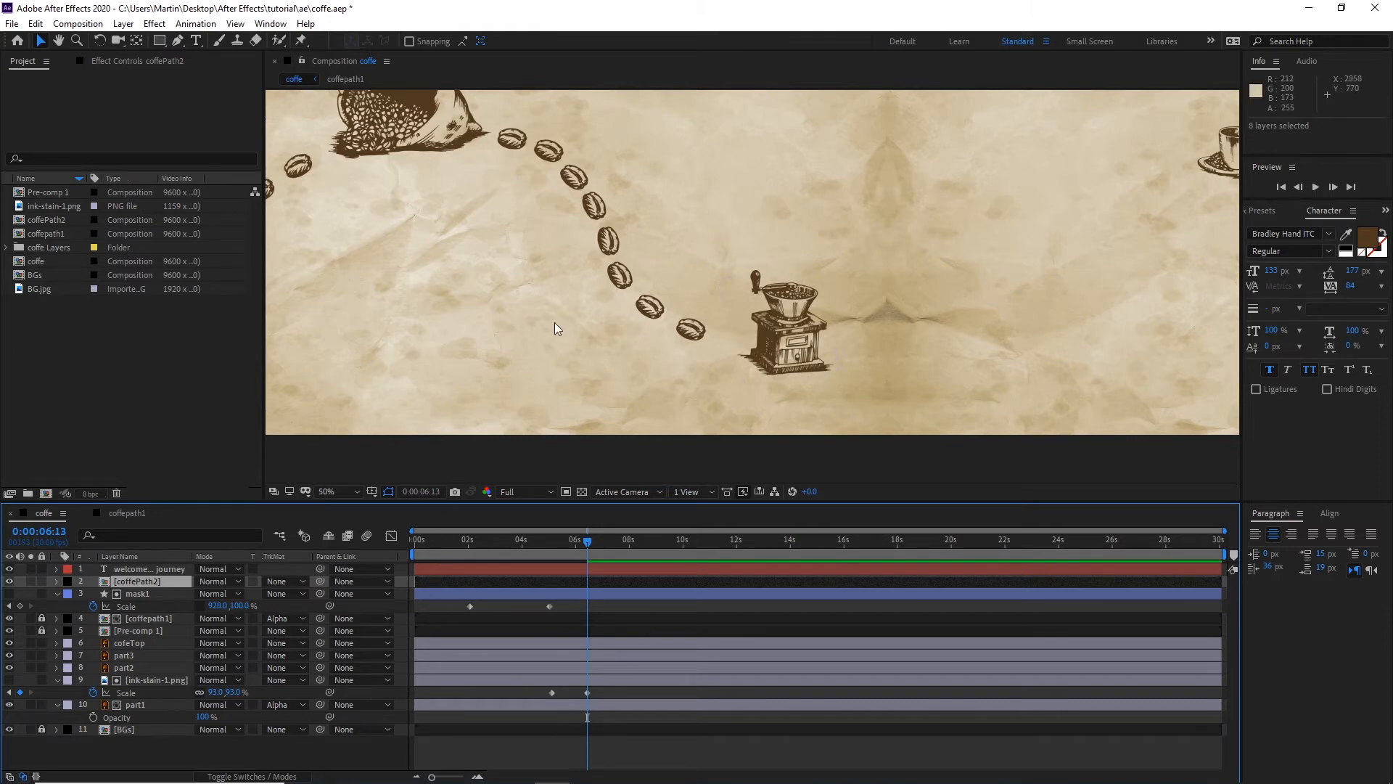
# Step: Draw a tall, narrow red rectangle as a new shape layer between the coffee sack and the first bean of the new trail
pyautogui.moveTo(555, 292); pyautogui.dragTo(656, 347)
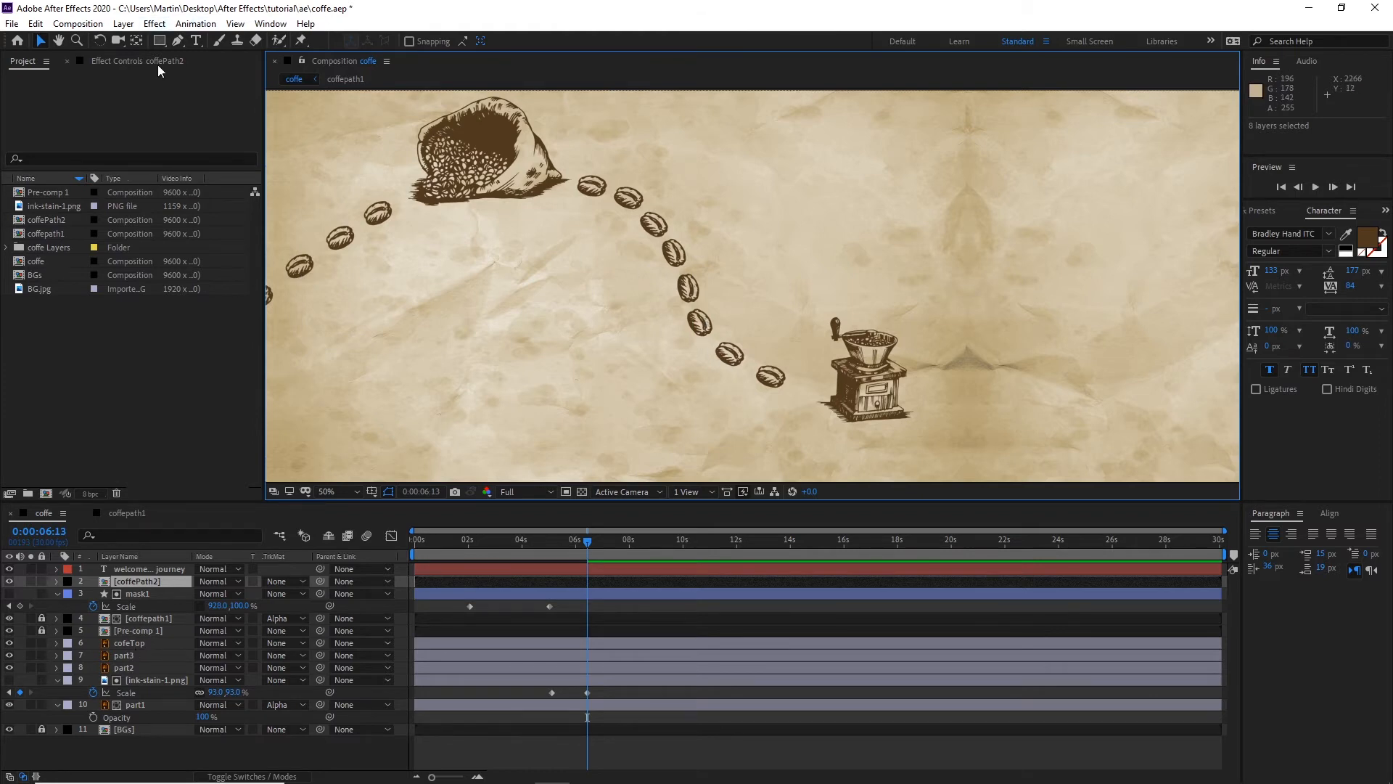
pyautogui.moveTo(163, 46); pyautogui.dragTo(227, 42)
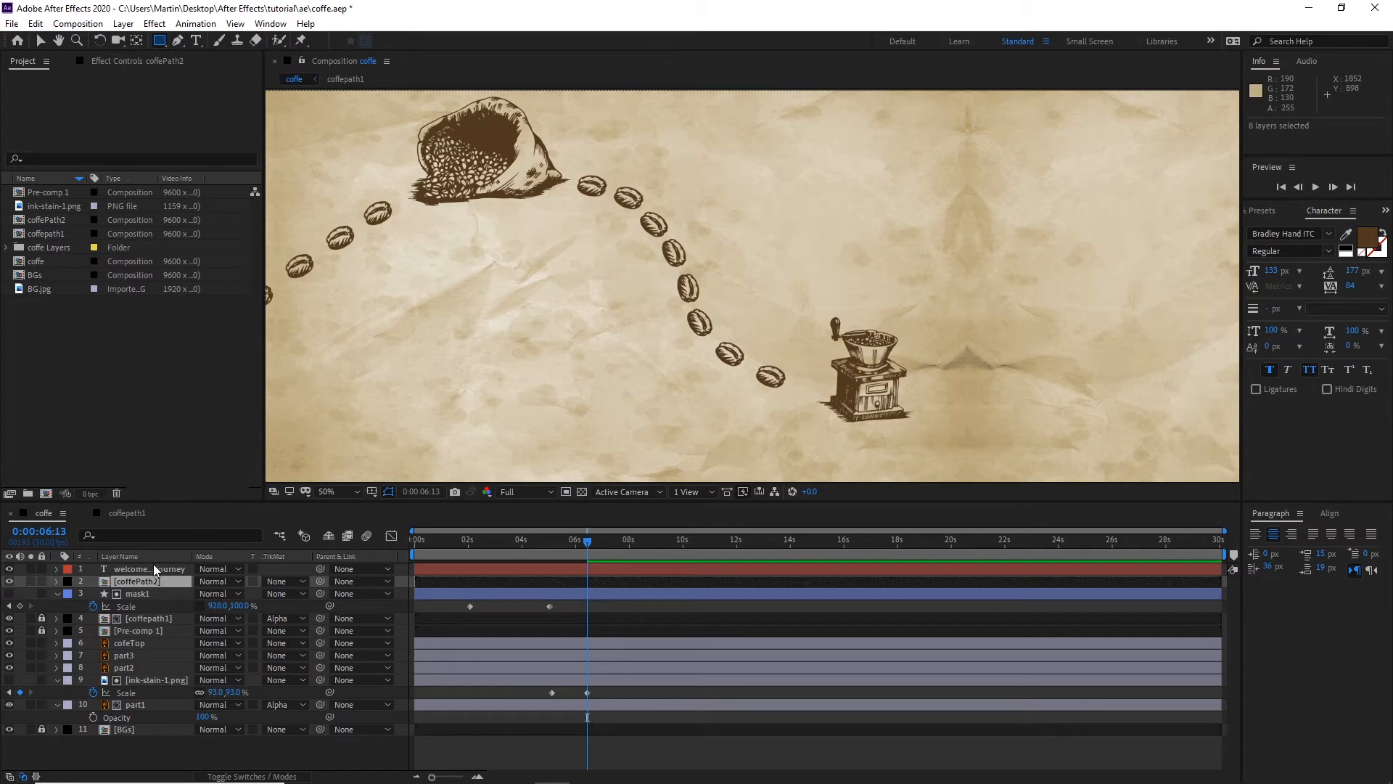
pyautogui.keyDown('ctrl'); pyautogui.click(143, 582); pyautogui.keyUp('ctrl')
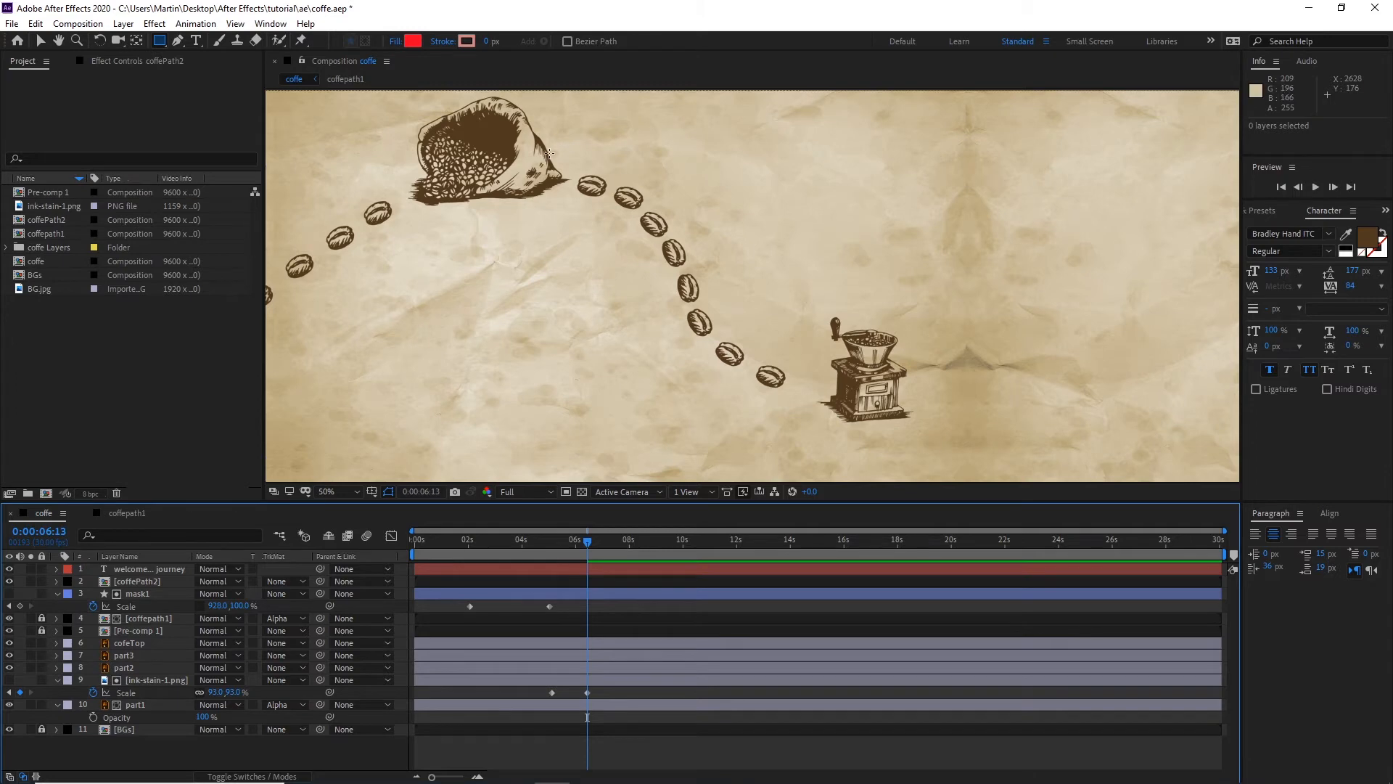
pyautogui.moveTo(550, 154); pyautogui.dragTo(577, 470)
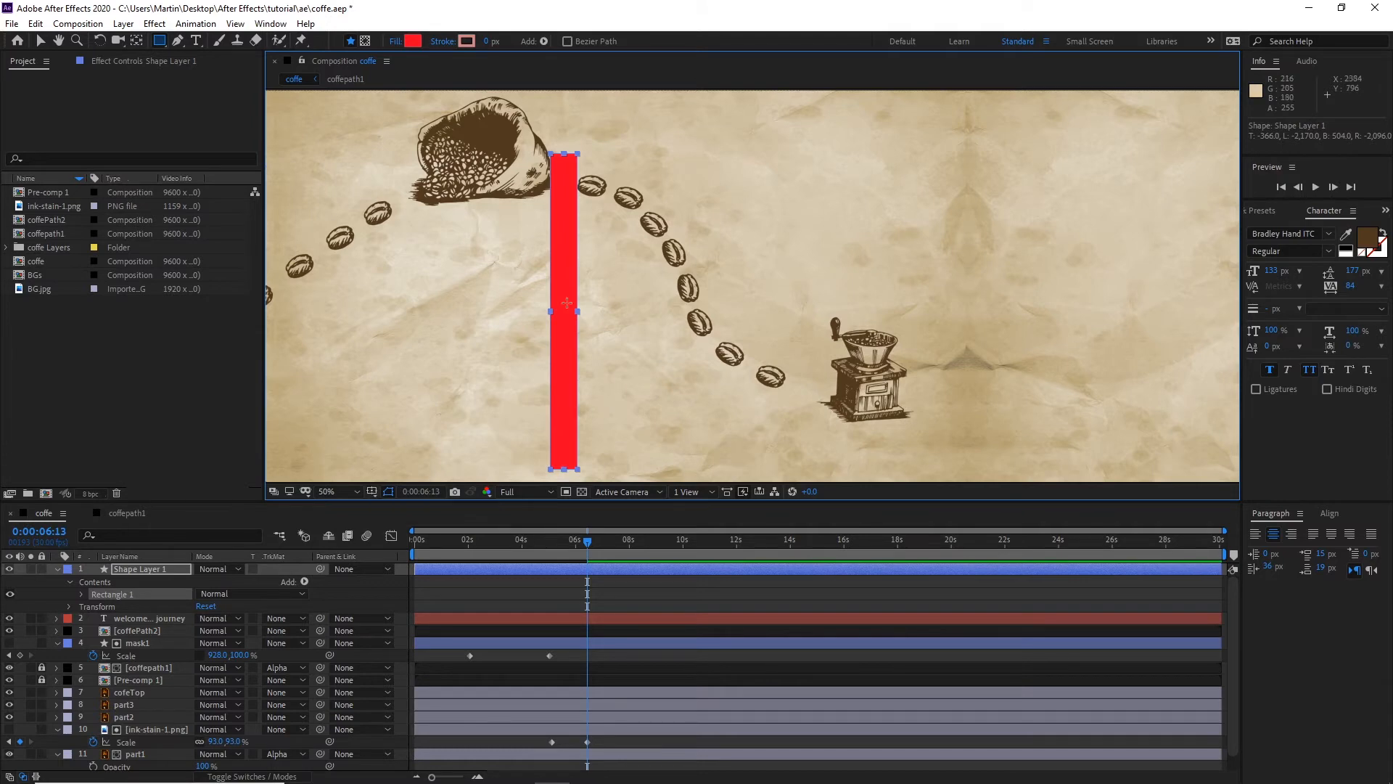
# Step: Rename the new rectangle shape layer to mask2 and place it directly above the coffePath2 layer
pyautogui.click(133, 620)
pyautogui.click(138, 573)
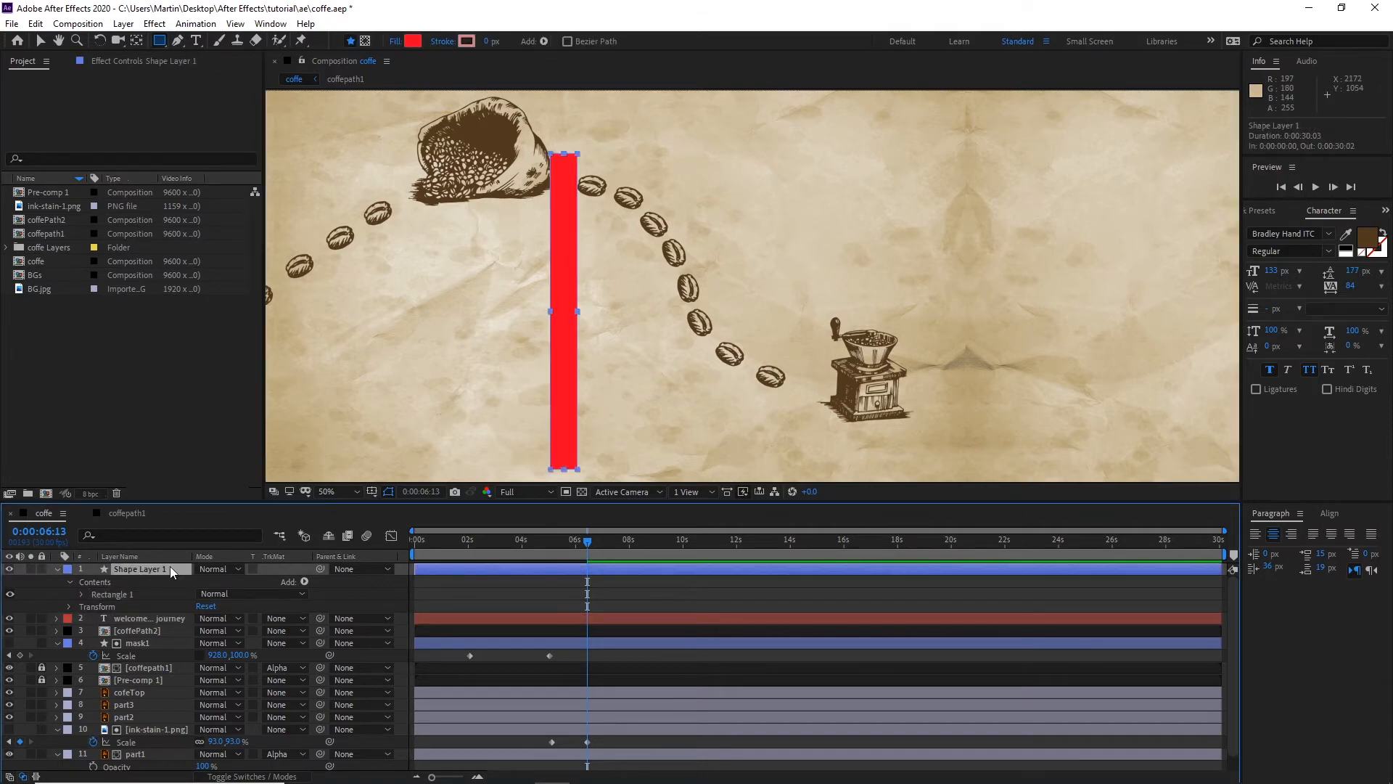
pyautogui.press('Return')
pyautogui.write('mask2')
pyautogui.click(42, 41)
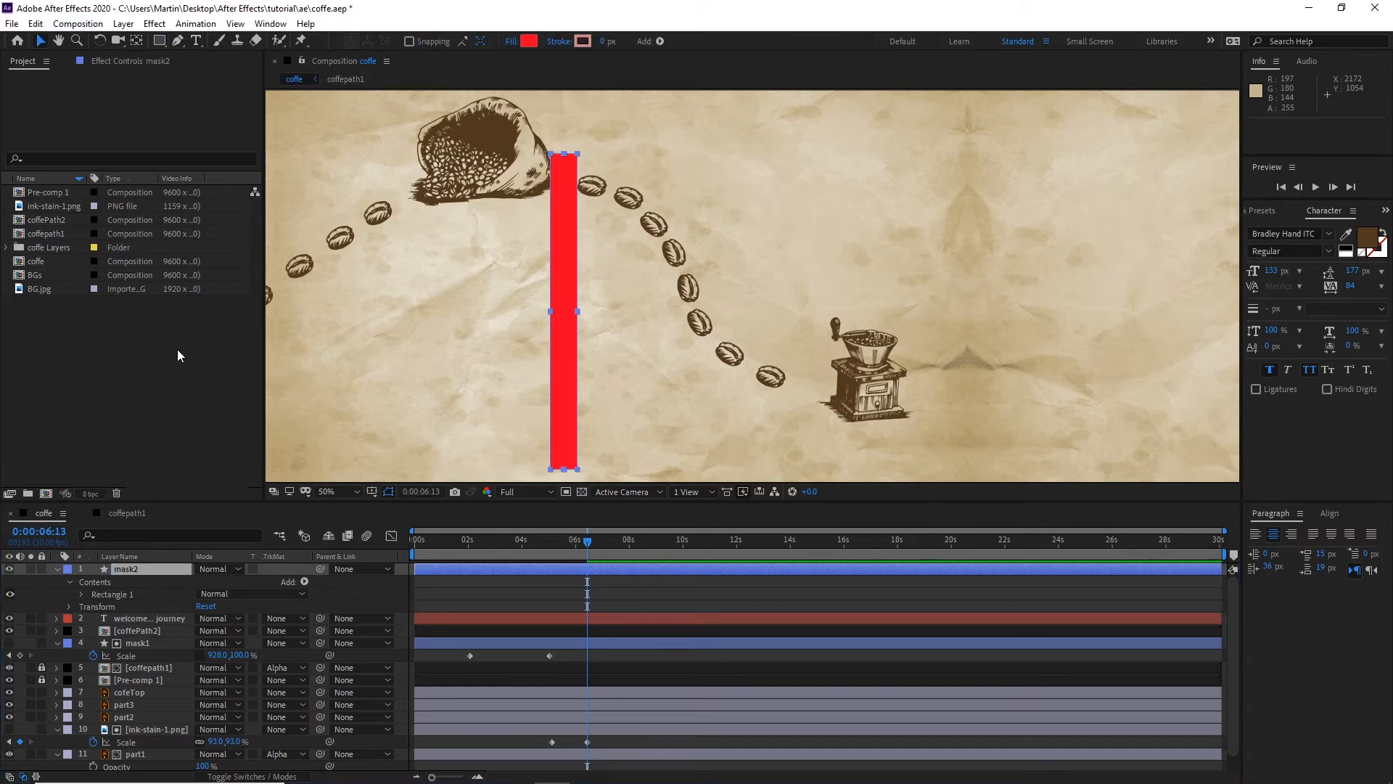
pyautogui.click(226, 455)
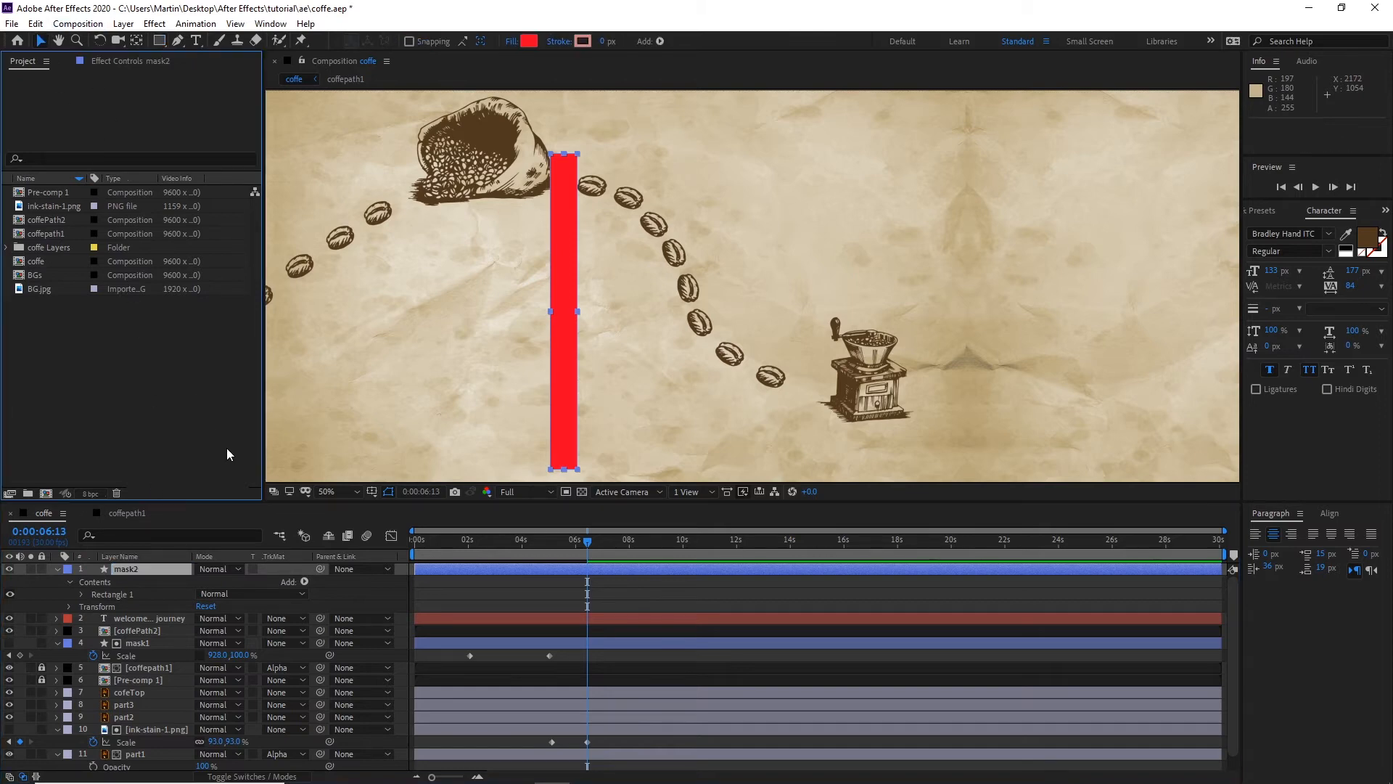
pyautogui.click(137, 568)
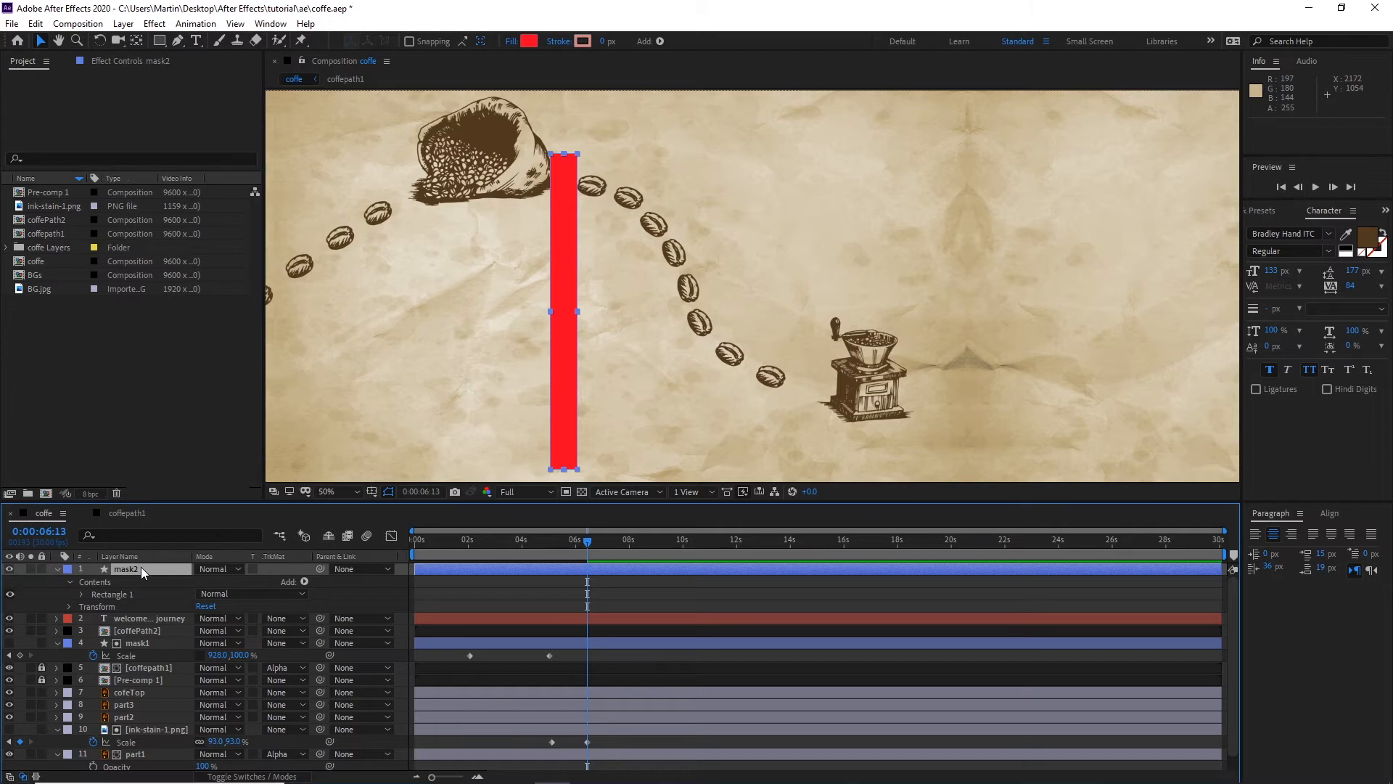
pyautogui.moveTo(138, 568); pyautogui.dragTo(177, 625)
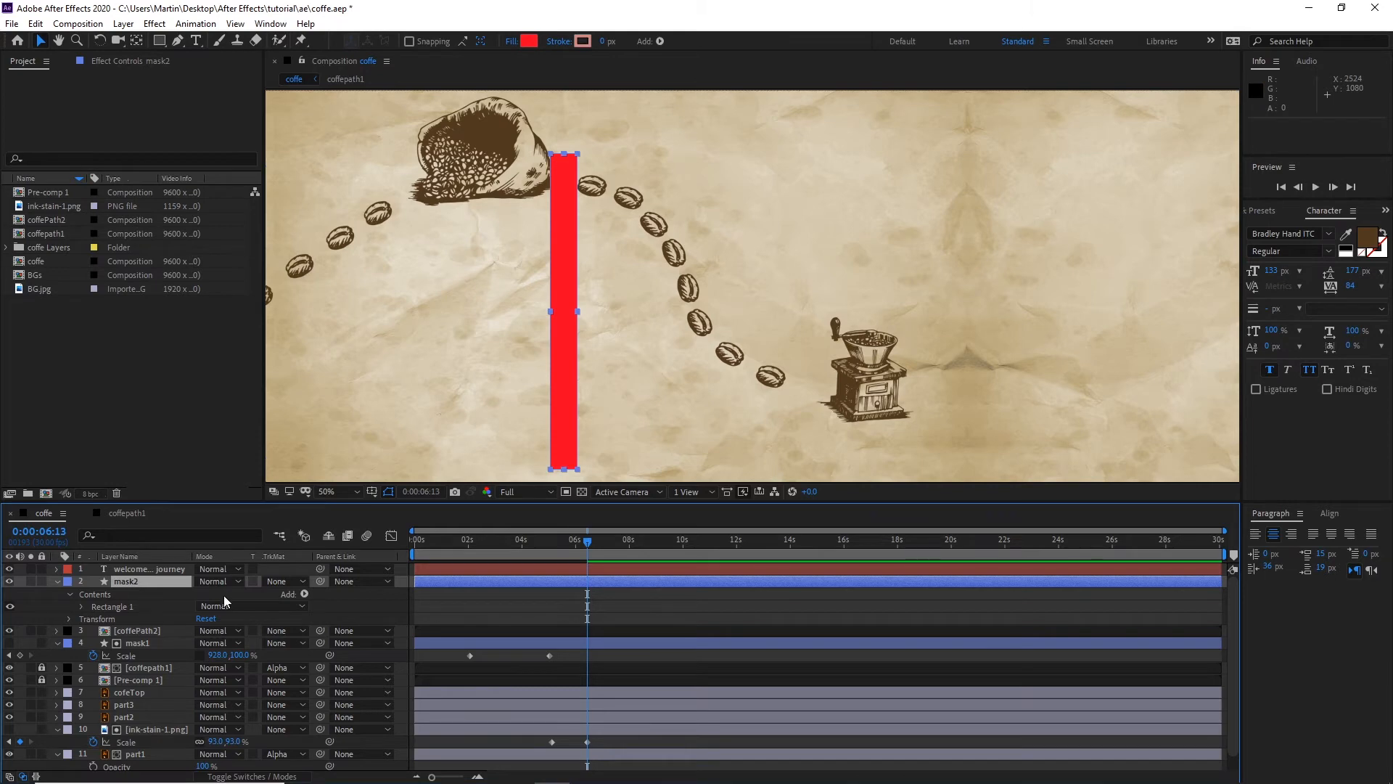
# Step: Move the anchor point of mask2 to the middle of the rectangle's left edge
pyautogui.press(',')
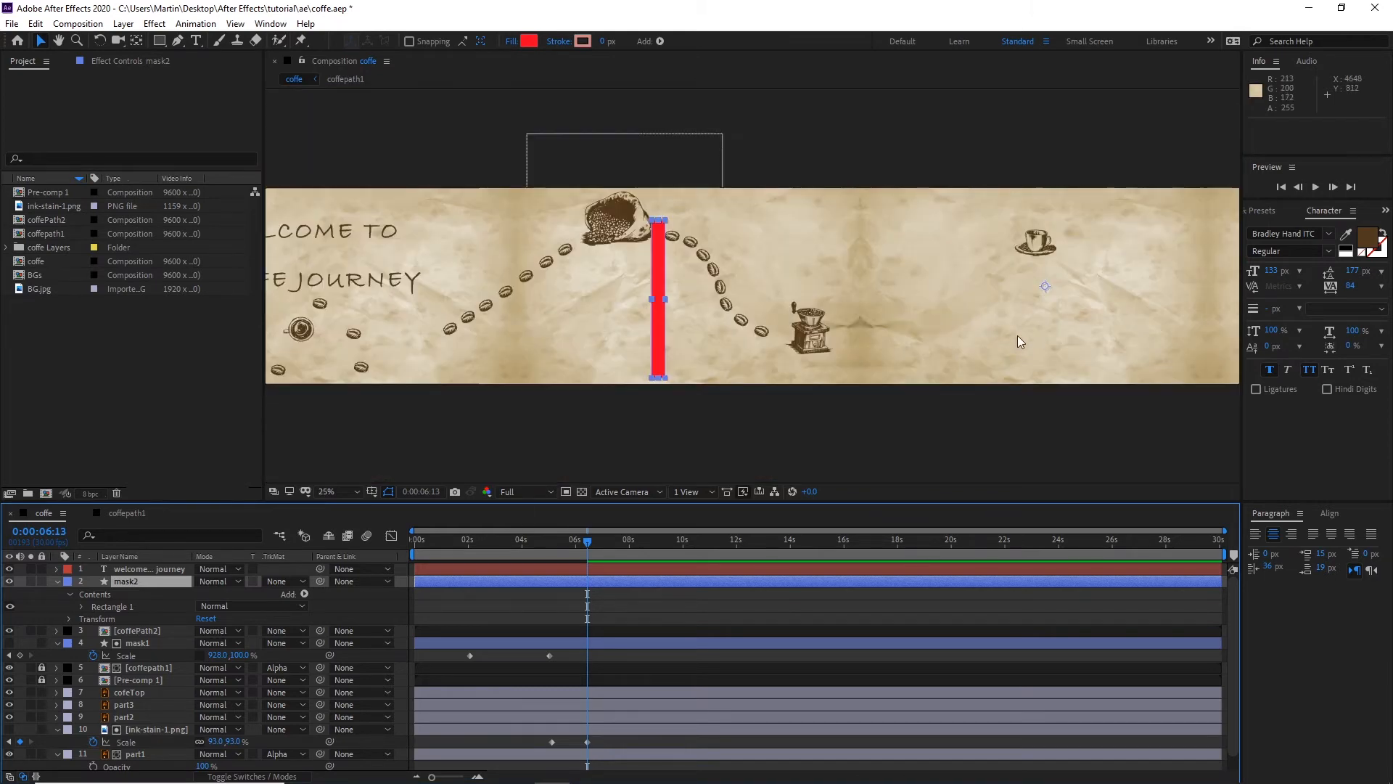
pyautogui.press('y')
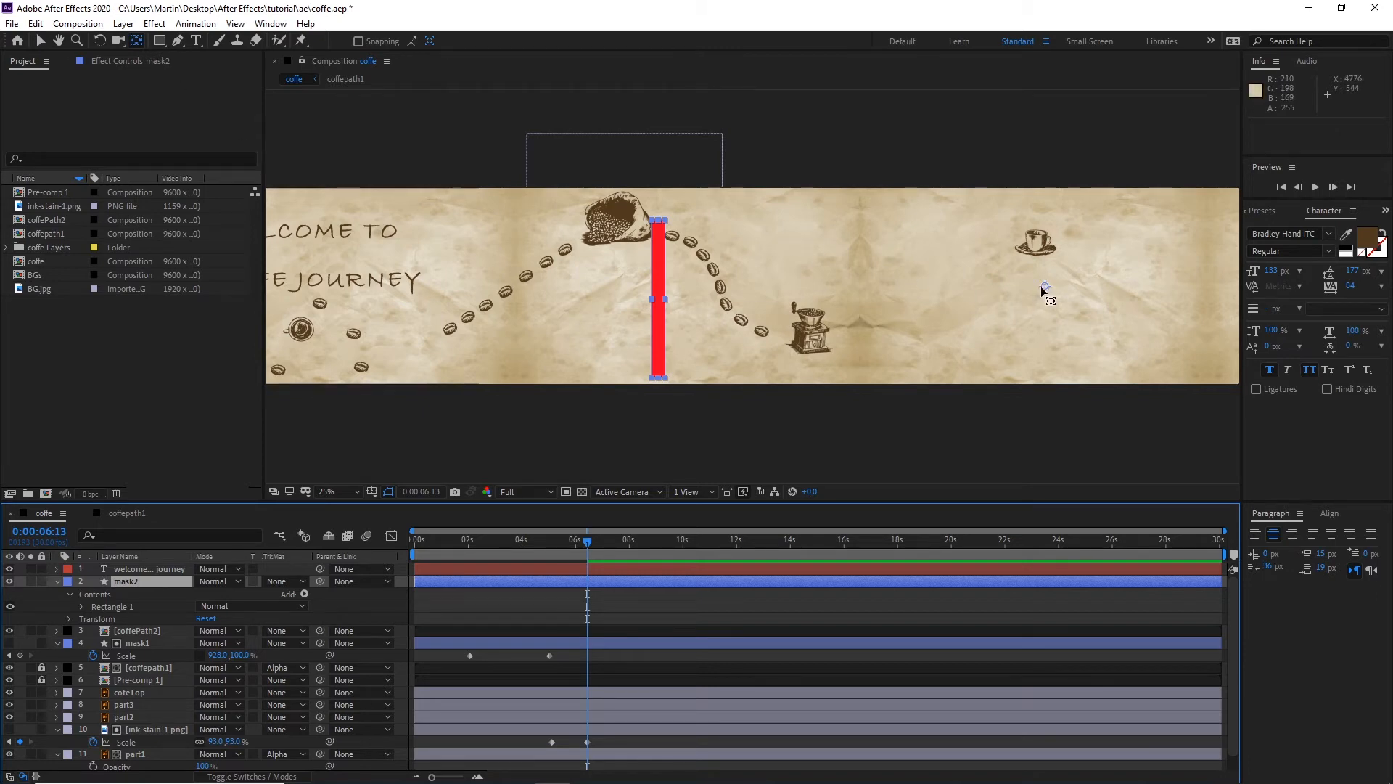
pyautogui.moveTo(1045, 290); pyautogui.dragTo(920, 294)
pyautogui.moveTo(703, 299); pyautogui.dragTo(653, 304)
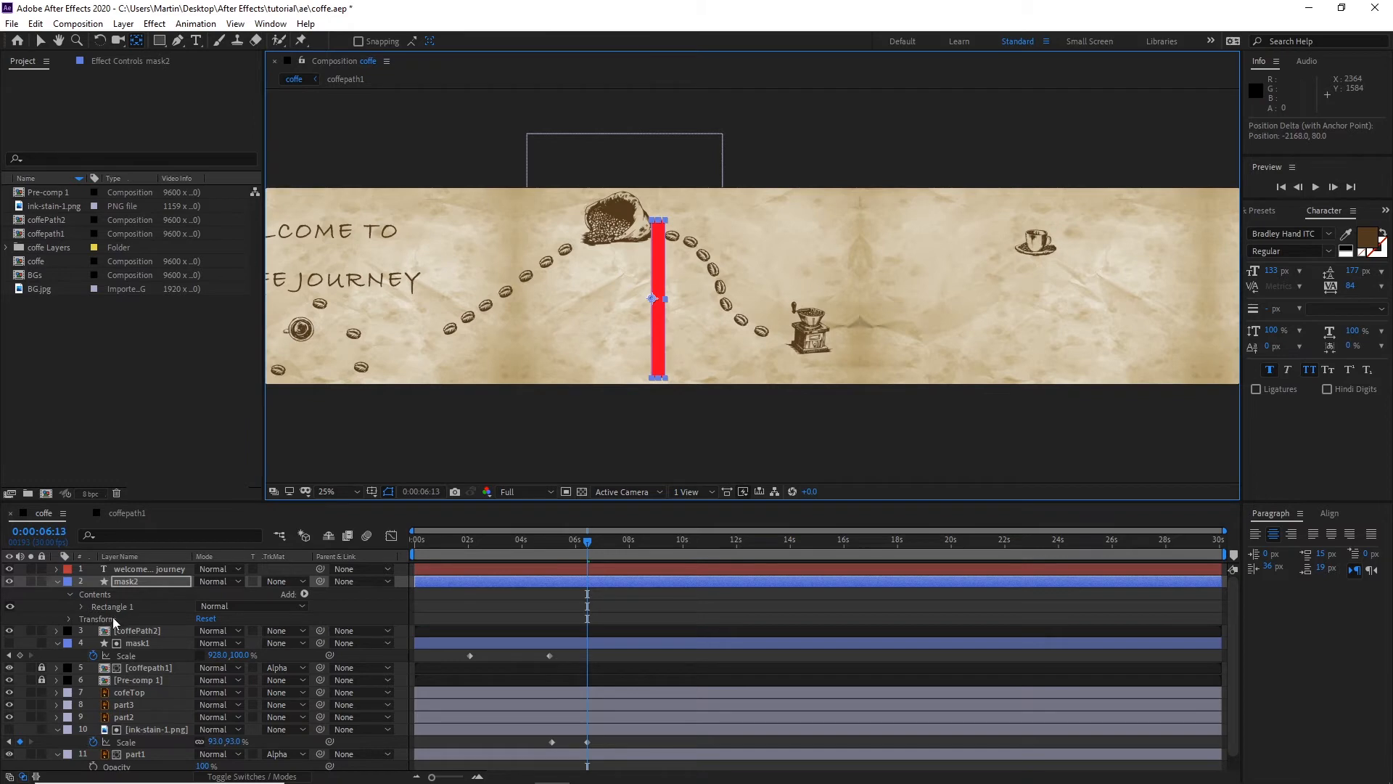
# Step: Animate mask2's unlinked scale from 100% at 0:00:06:13 to 953% wide and 100% high at 0:00:07:23
pyautogui.press('s')
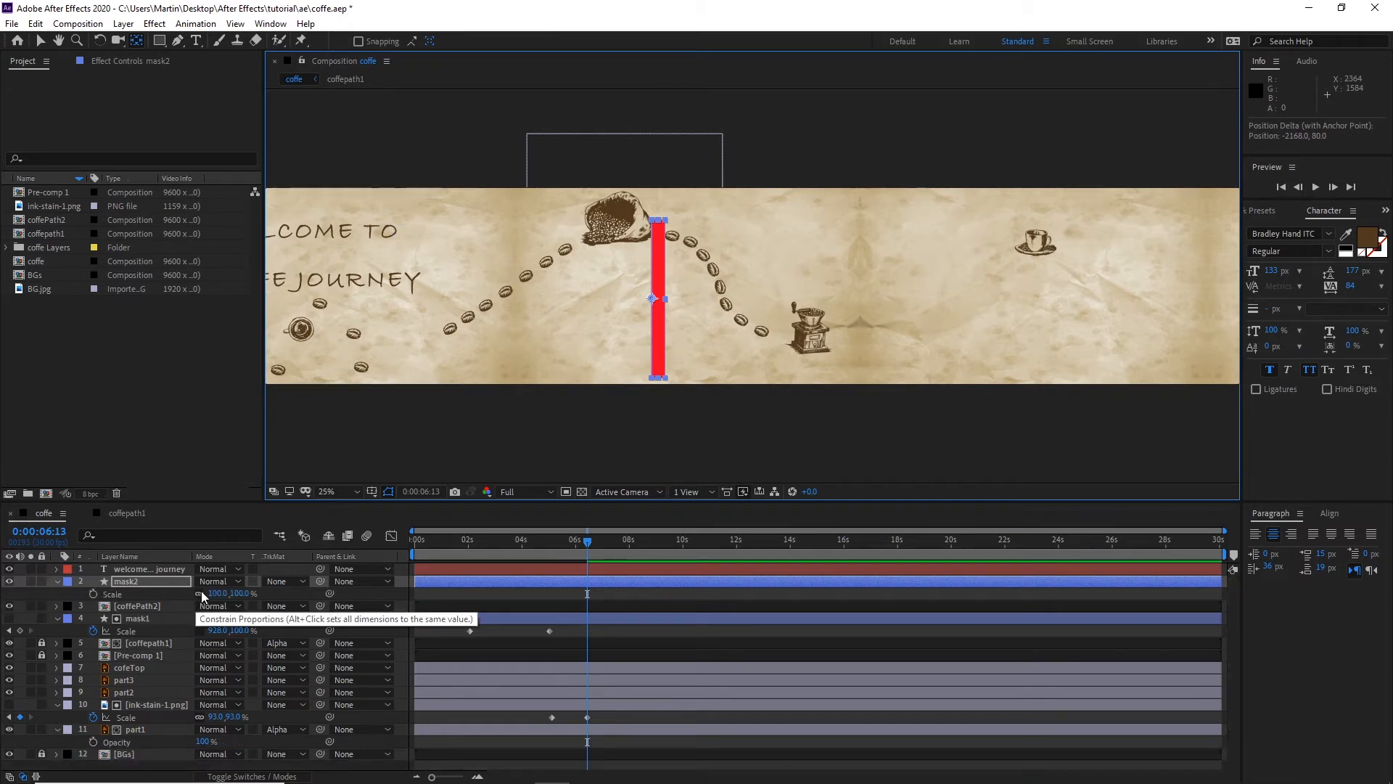
pyautogui.click(200, 594)
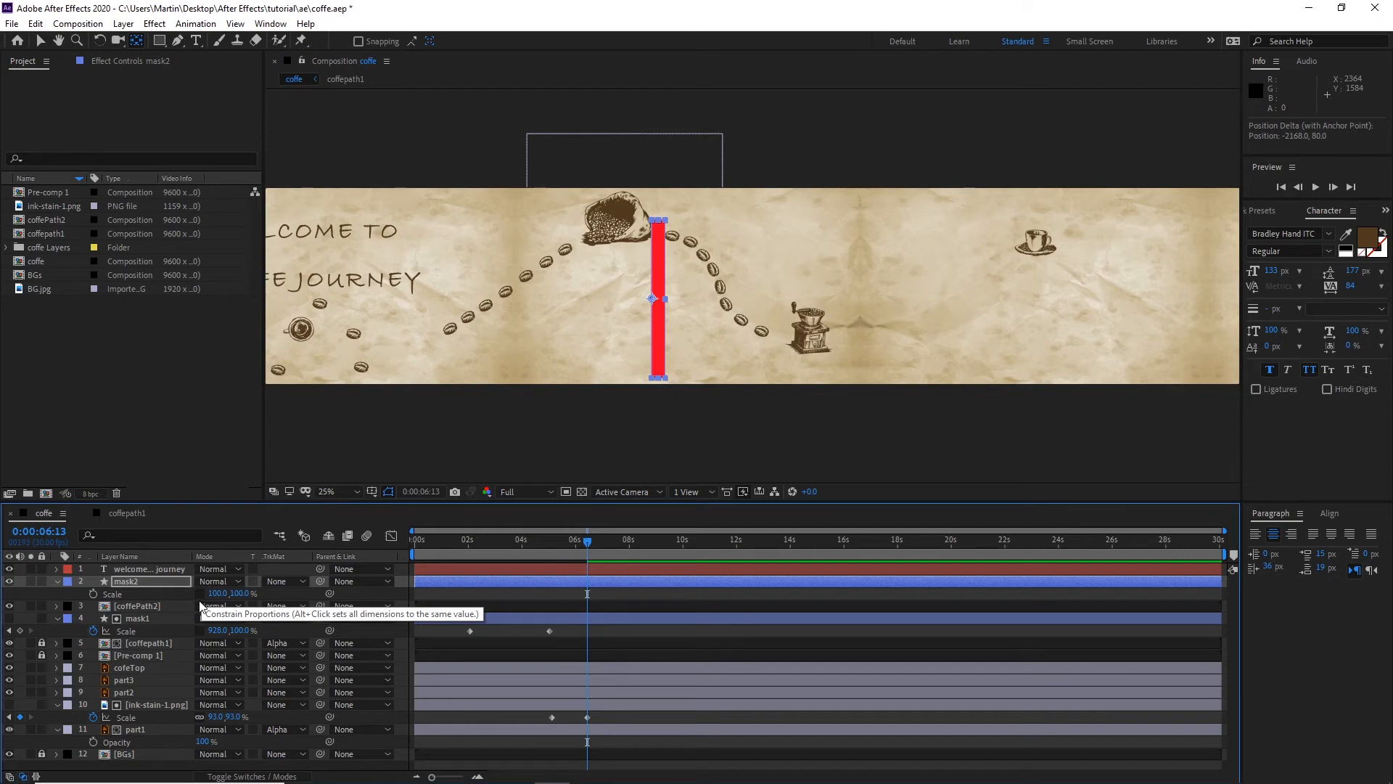
pyautogui.click(94, 595)
pyautogui.press('space')
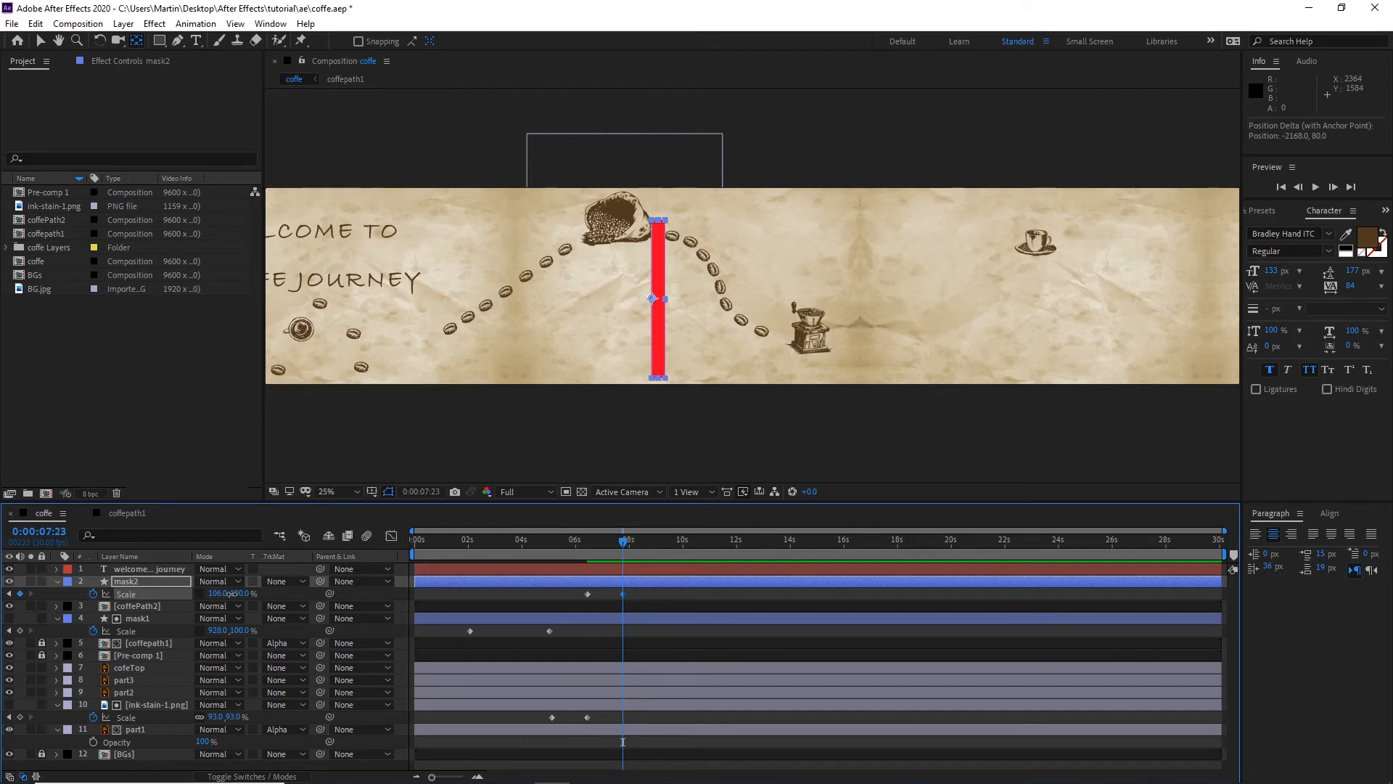
pyautogui.moveTo(220, 593); pyautogui.dragTo(758, 510)
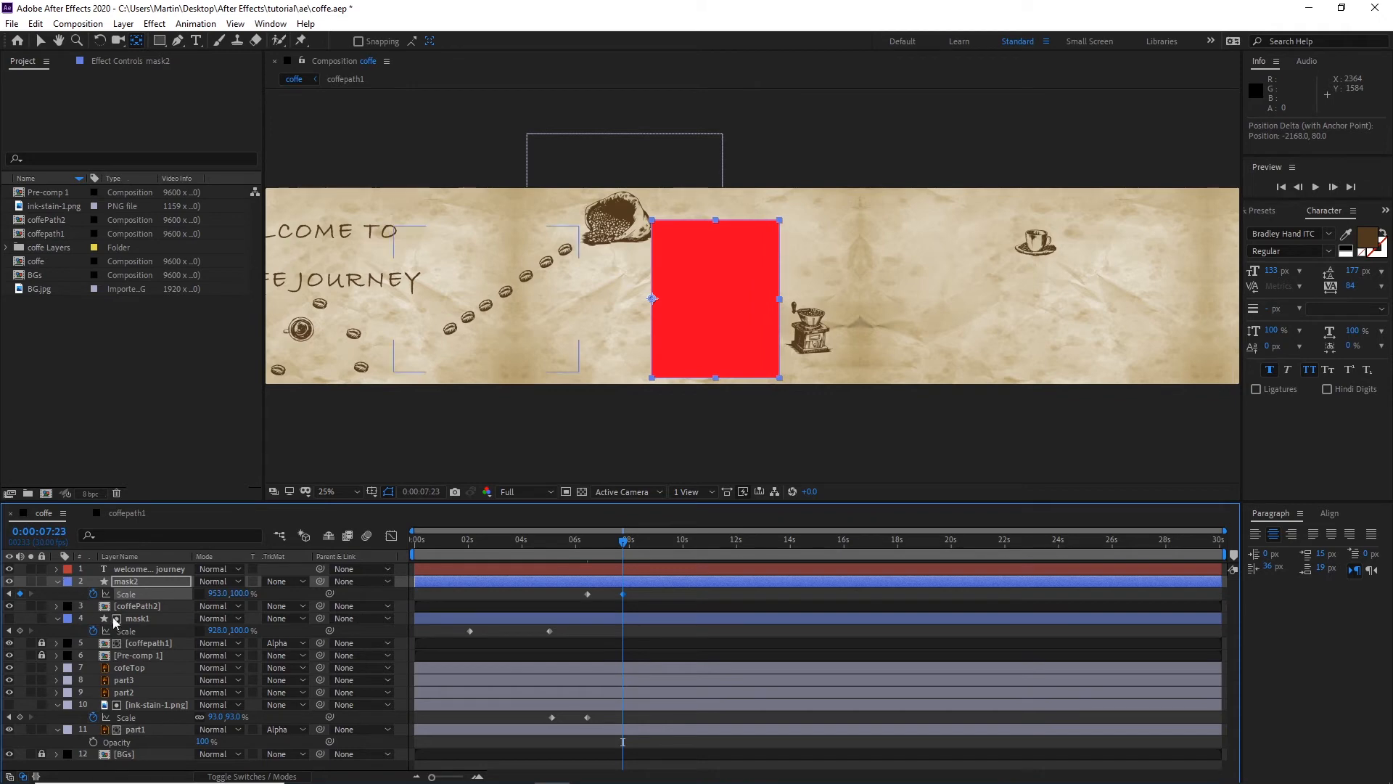
# Step: Set the coffePath2 layer's track matte to Alpha Matte "mask2" and move the current time to 0:00:08:15
pyautogui.click(140, 606)
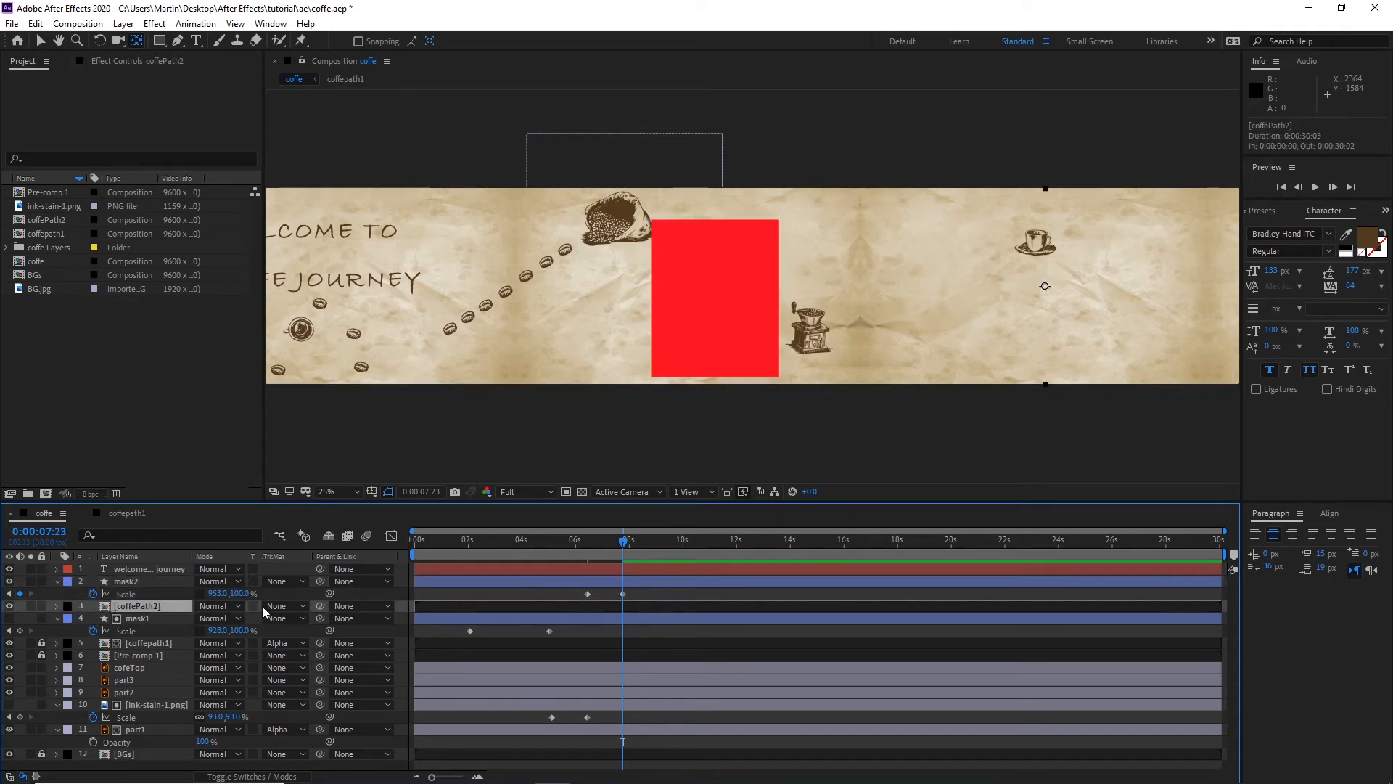
pyautogui.click(303, 609)
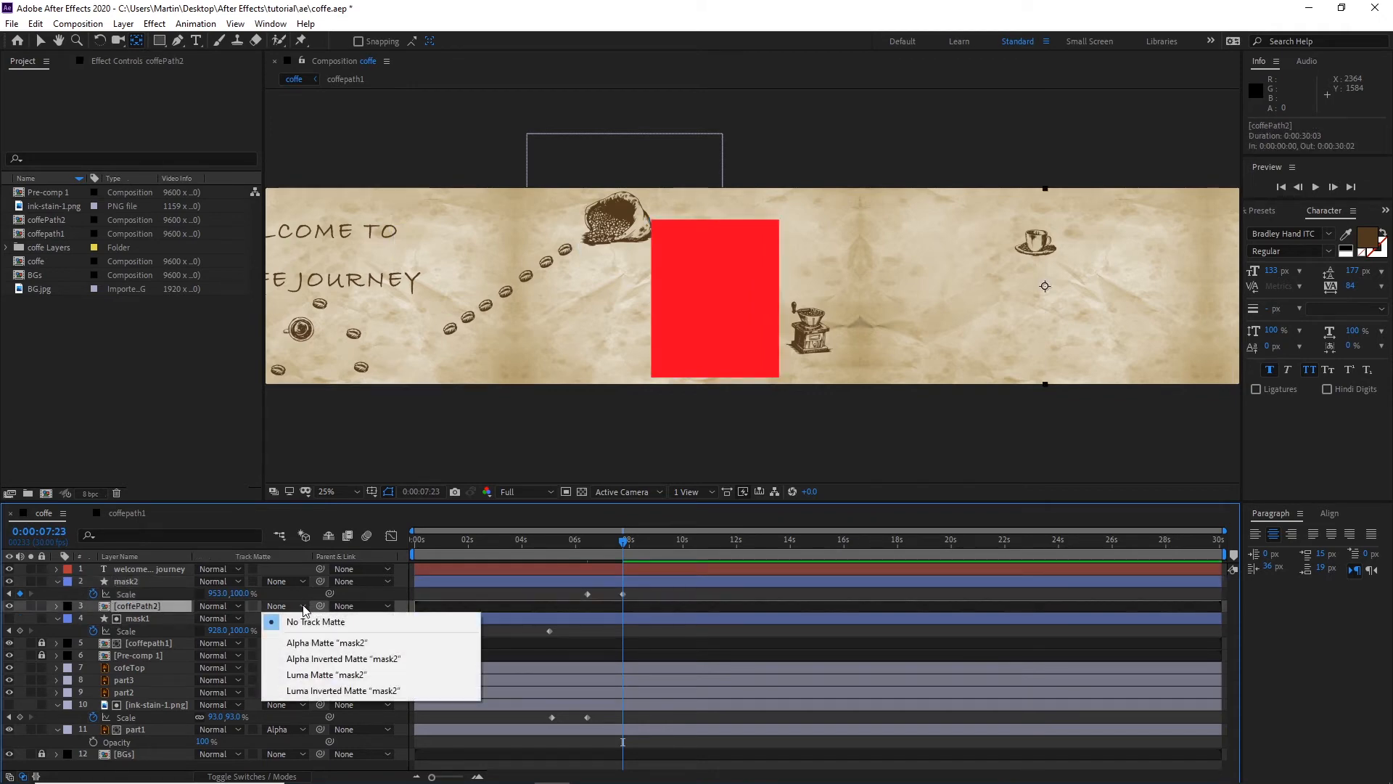
pyautogui.click(313, 644)
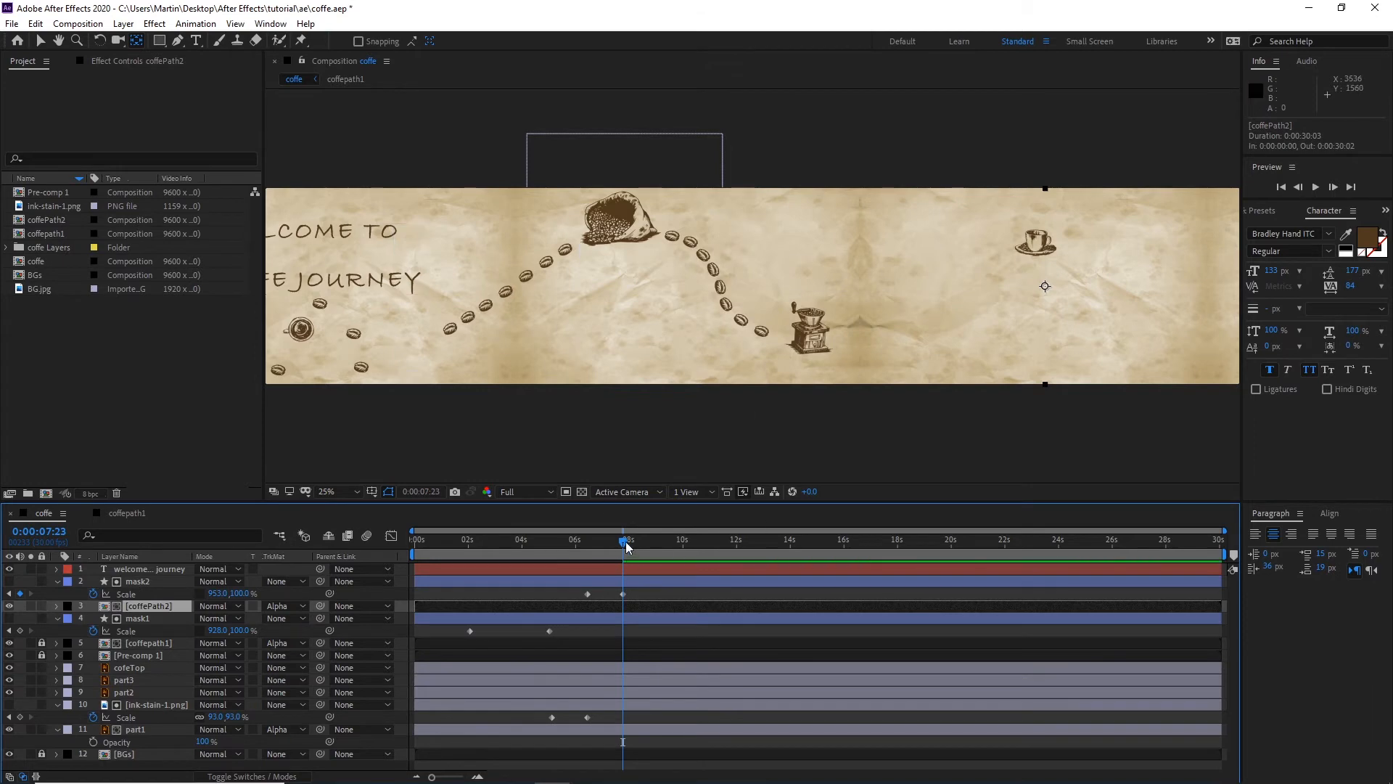
pyautogui.moveTo(626, 542)
pyautogui.mouseDown()
pyautogui.moveTo(564, 550)
pyautogui.moveTo(642, 545)
pyautogui.mouseUp()
# Step: Duplicate the ink-stain-1.png layer above part1 and place the copy directly above the part2 layer
pyautogui.click(40, 40)
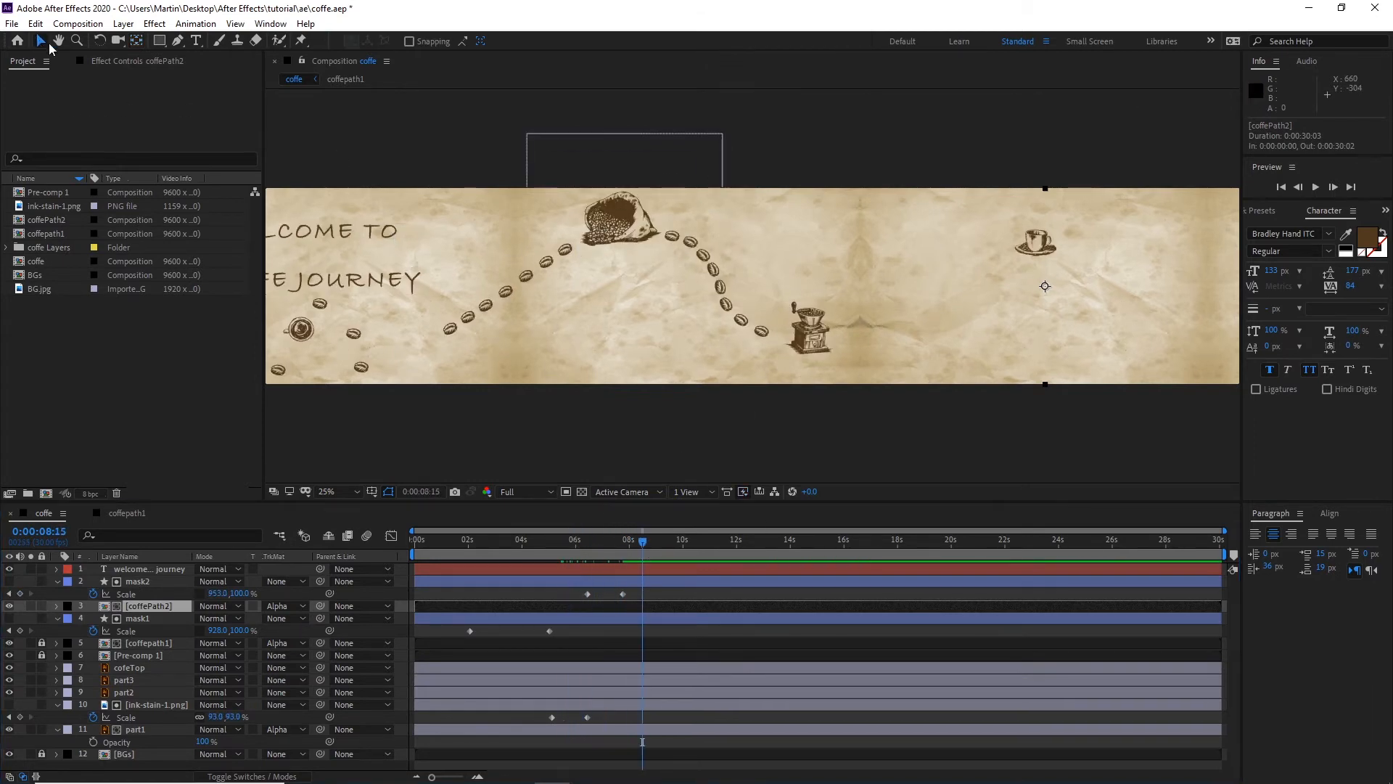
pyautogui.press('.')
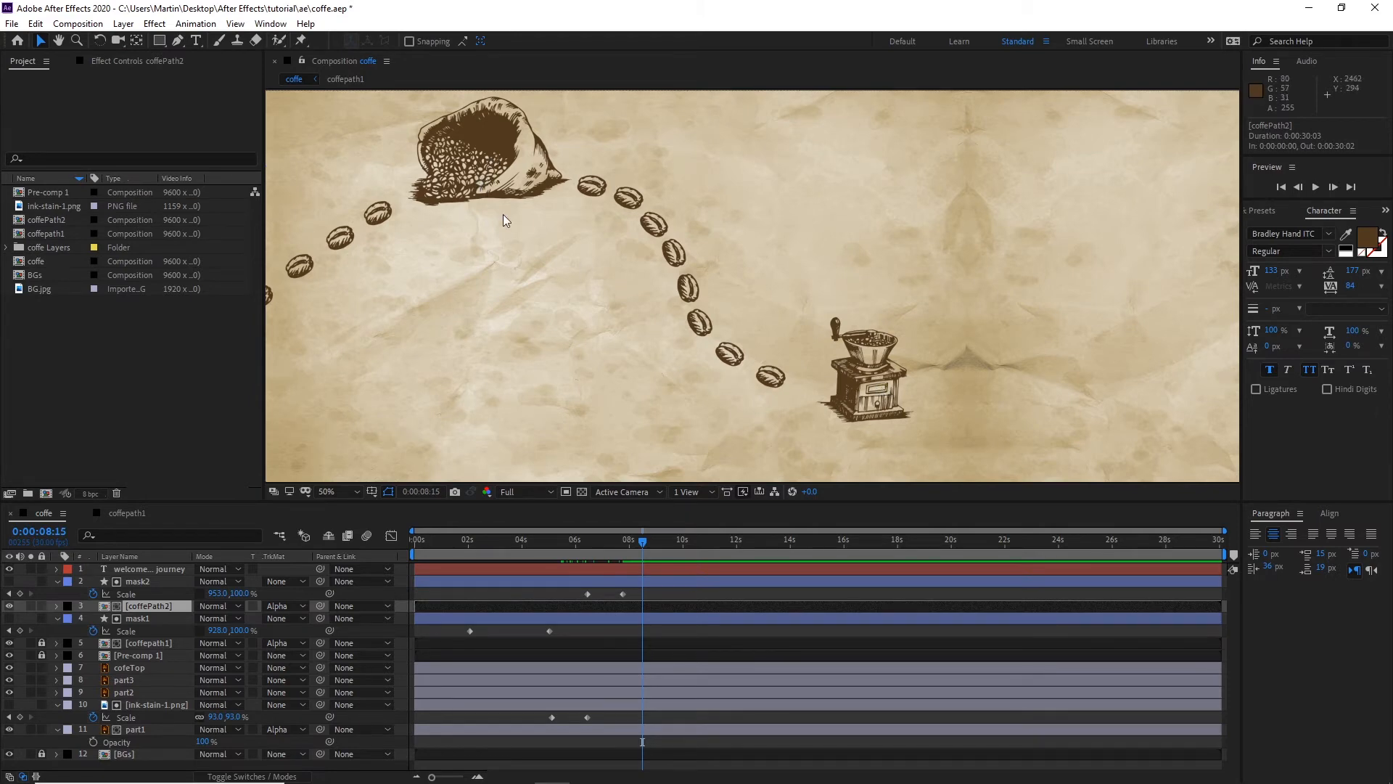
pyautogui.click(144, 705)
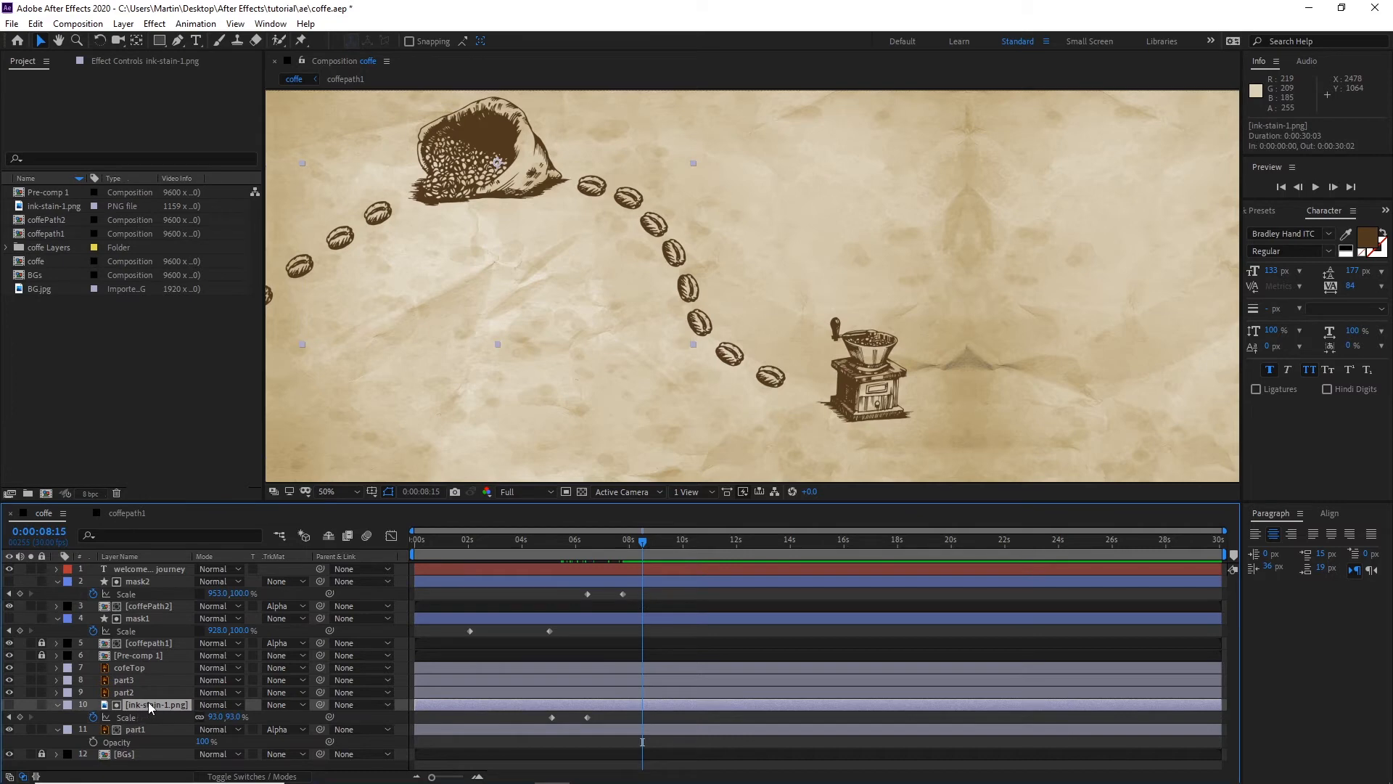
pyautogui.hotkey('ctrl', 'd')
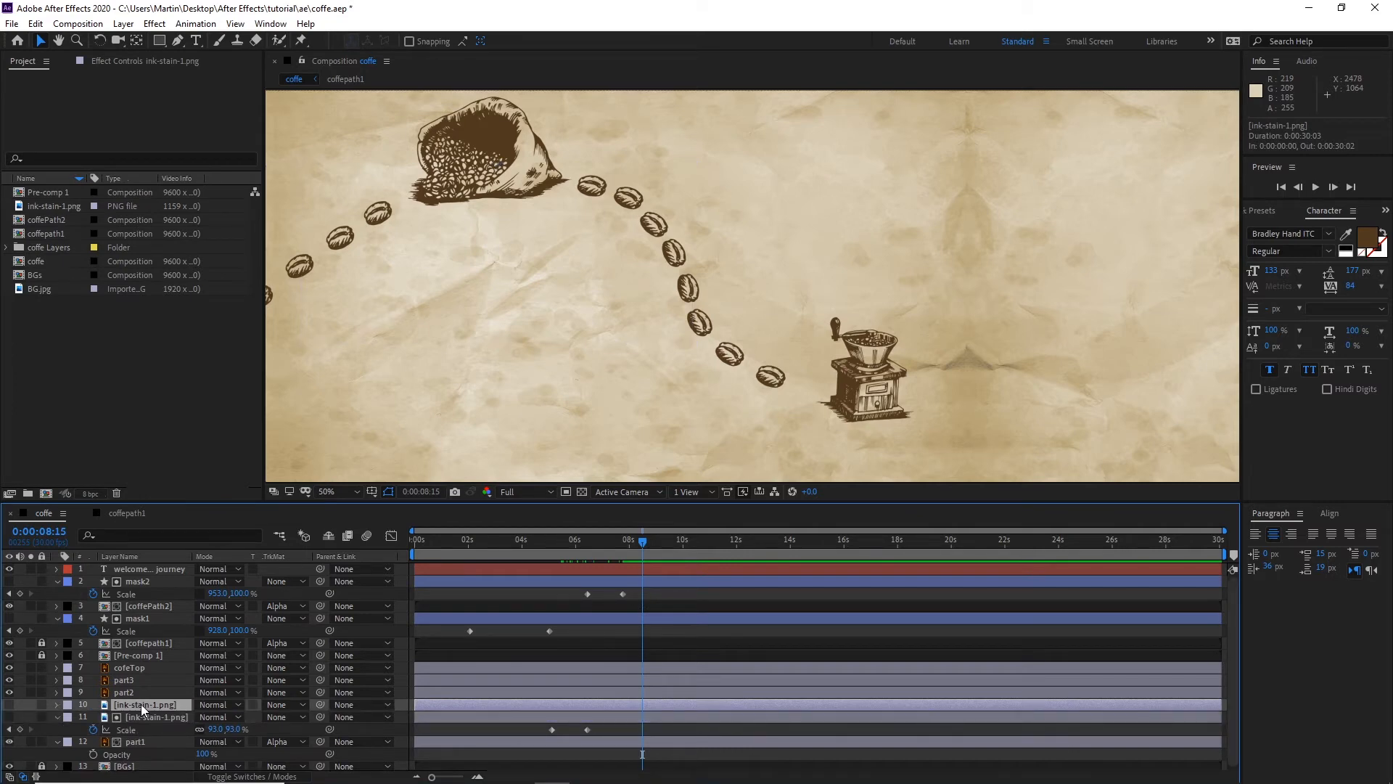
pyautogui.moveTo(141, 704); pyautogui.dragTo(138, 682)
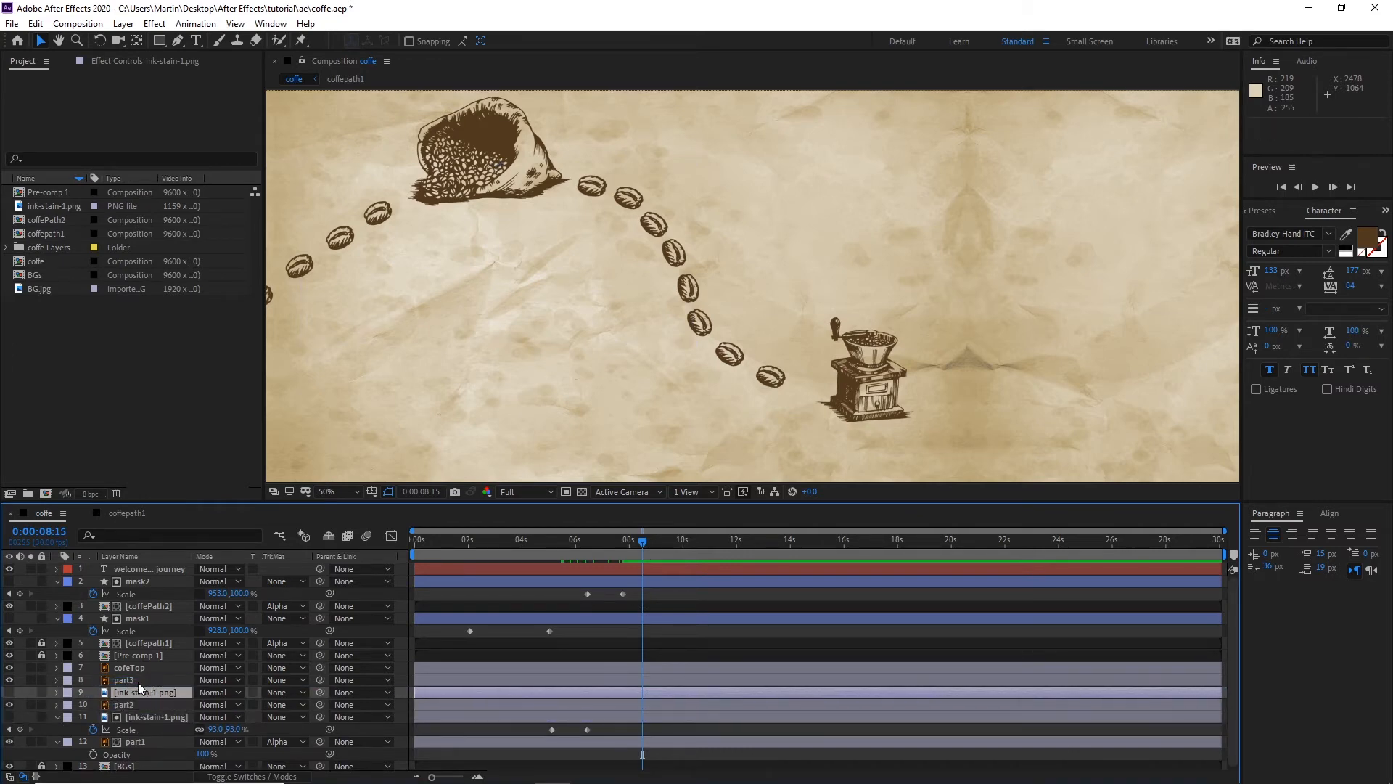
pyautogui.click(140, 704)
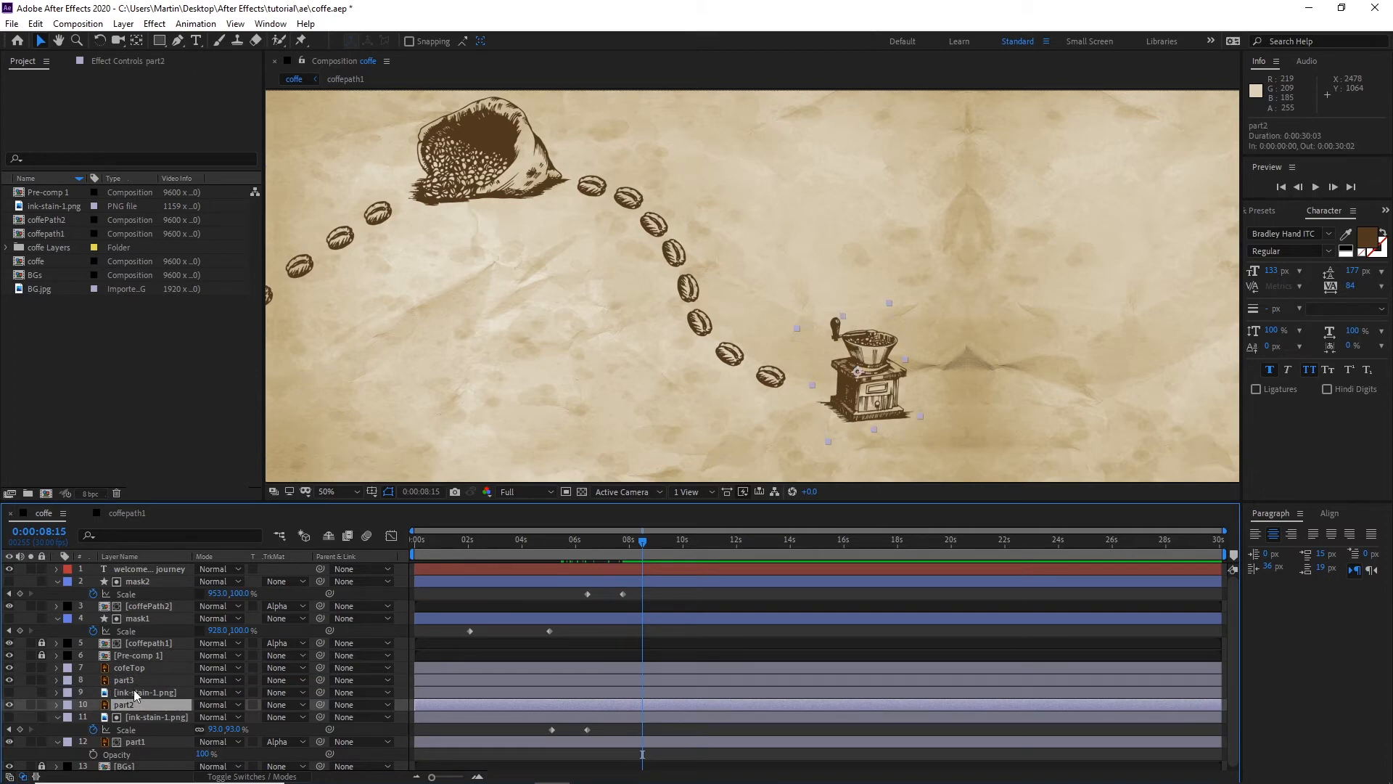
pyautogui.click(134, 691)
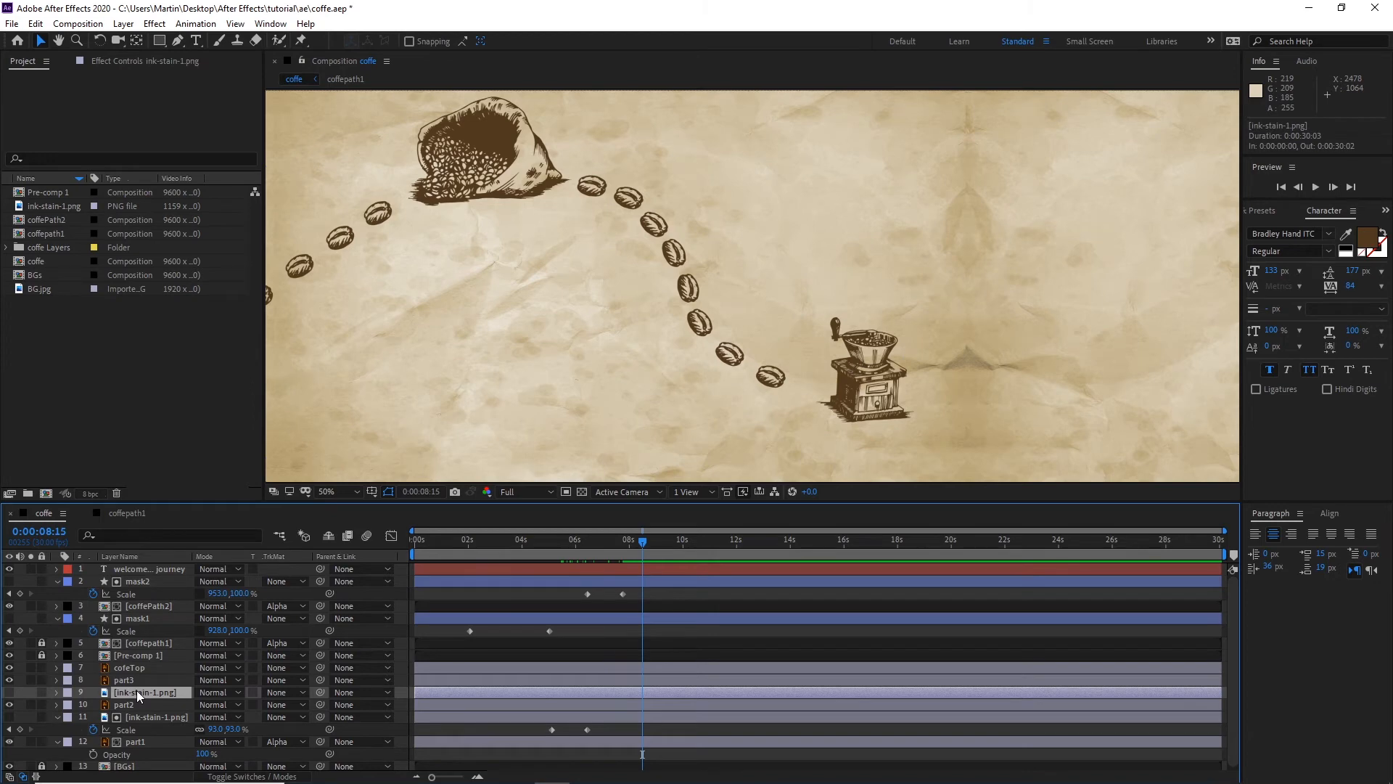
# Step: Make the copied ink stain visible and move it over the coffee grinder
pyautogui.click(9, 693)
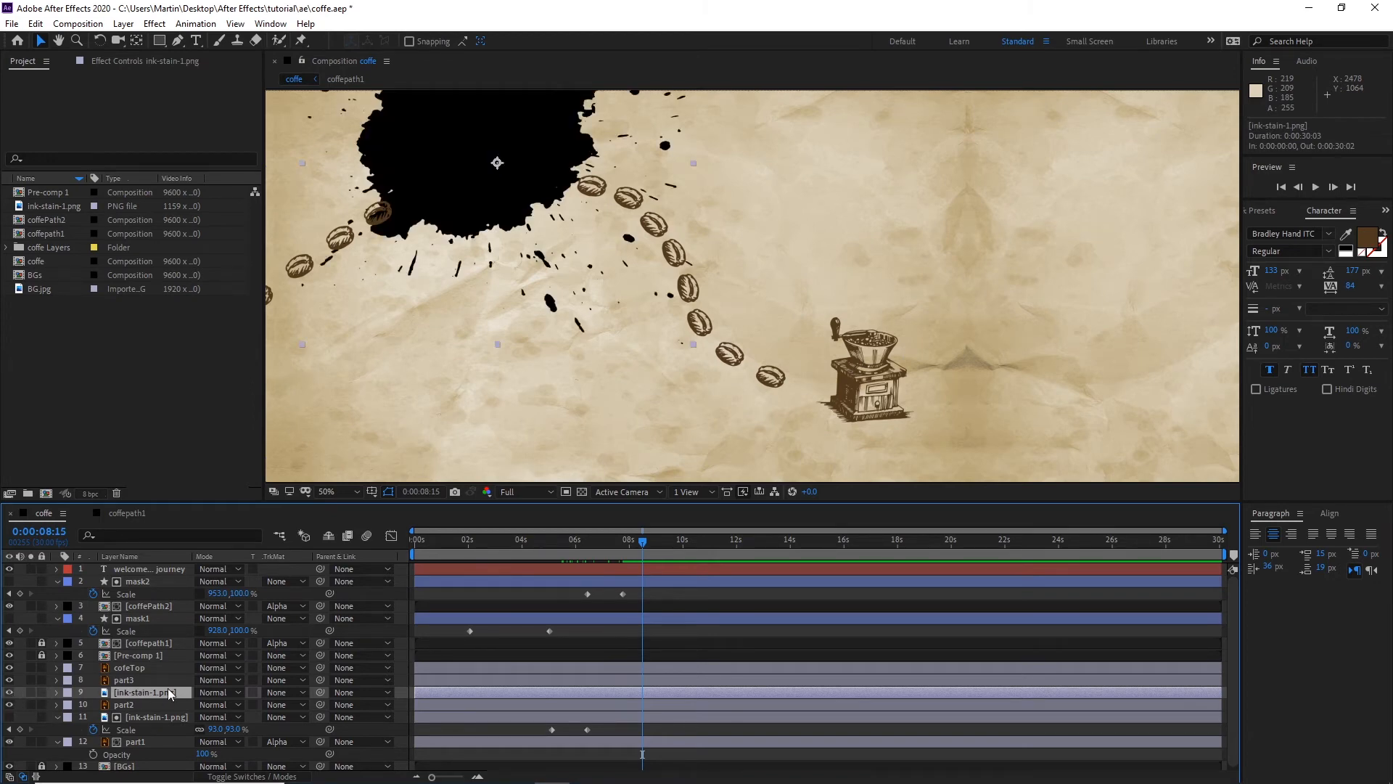
pyautogui.moveTo(506, 202)
pyautogui.mouseDown()
pyautogui.moveTo(553, 217)
pyautogui.moveTo(669, 322)
pyautogui.mouseUp()
pyautogui.moveTo(750, 358)
pyautogui.mouseDown()
pyautogui.moveTo(883, 392)
pyautogui.moveTo(908, 421)
pyautogui.mouseUp()
# Step: Shift the copied stain's scale keyframes to start at 0:00:08:08 and centre the stain on the grinder at about 3550, 822
pyautogui.press('s')
pyautogui.click(589, 706)
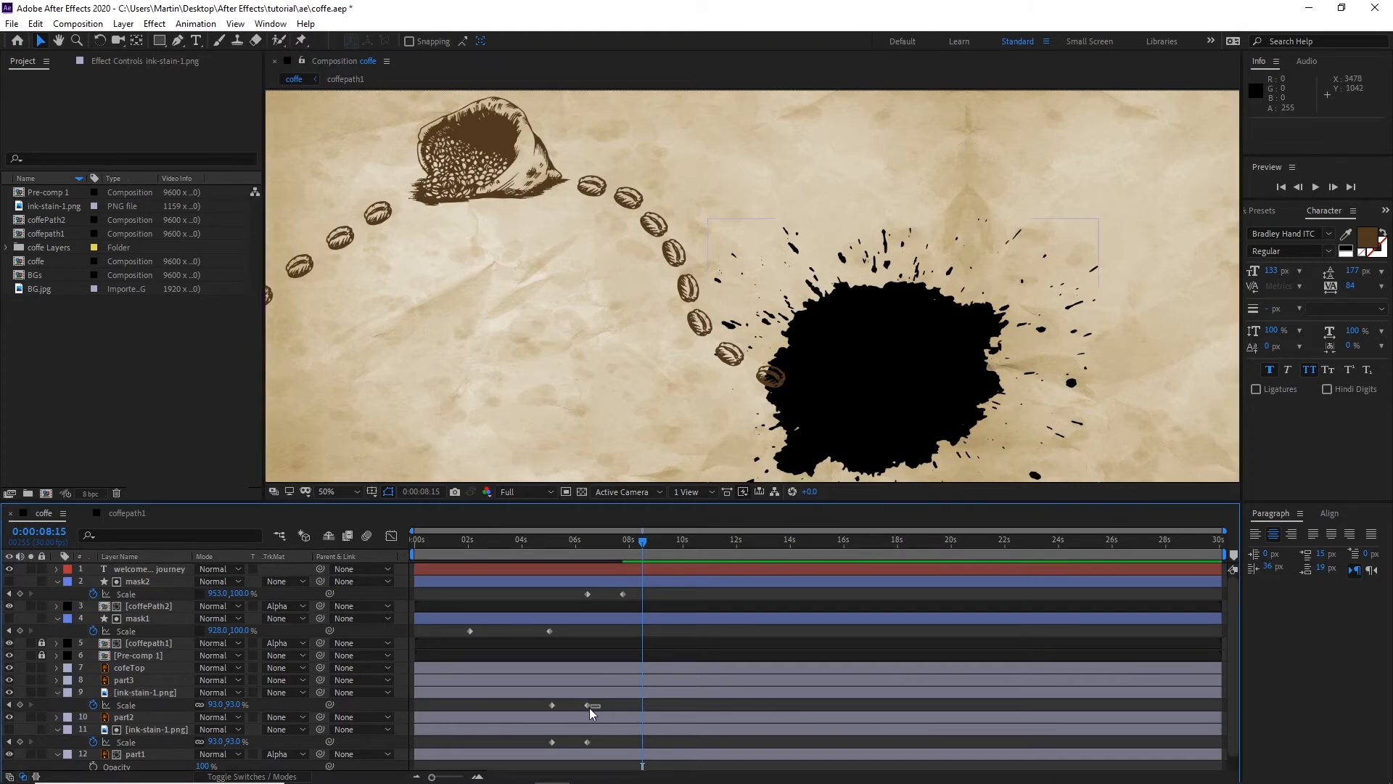
pyautogui.moveTo(589, 708)
pyautogui.mouseDown()
pyautogui.moveTo(544, 708)
pyautogui.moveTo(636, 708)
pyautogui.mouseUp()
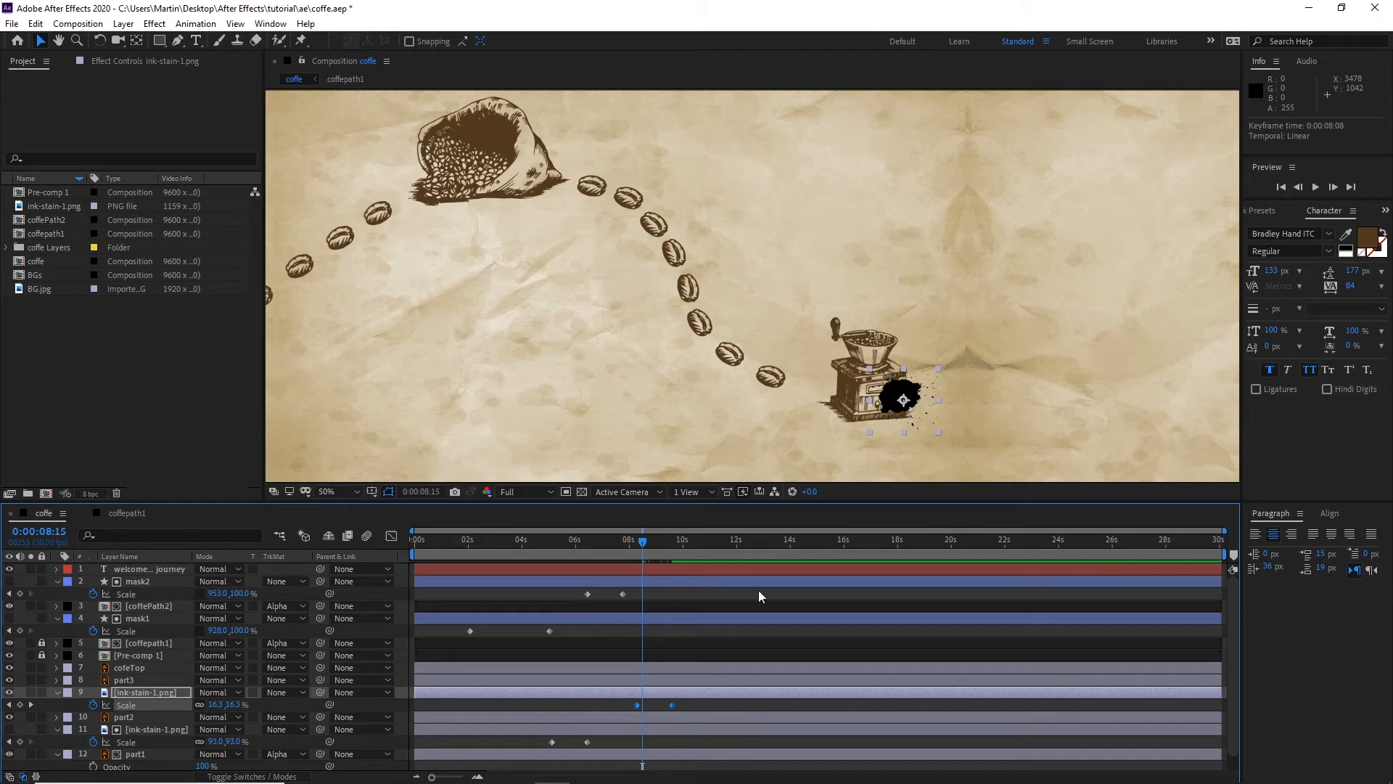
pyautogui.moveTo(908, 394); pyautogui.dragTo(890, 379)
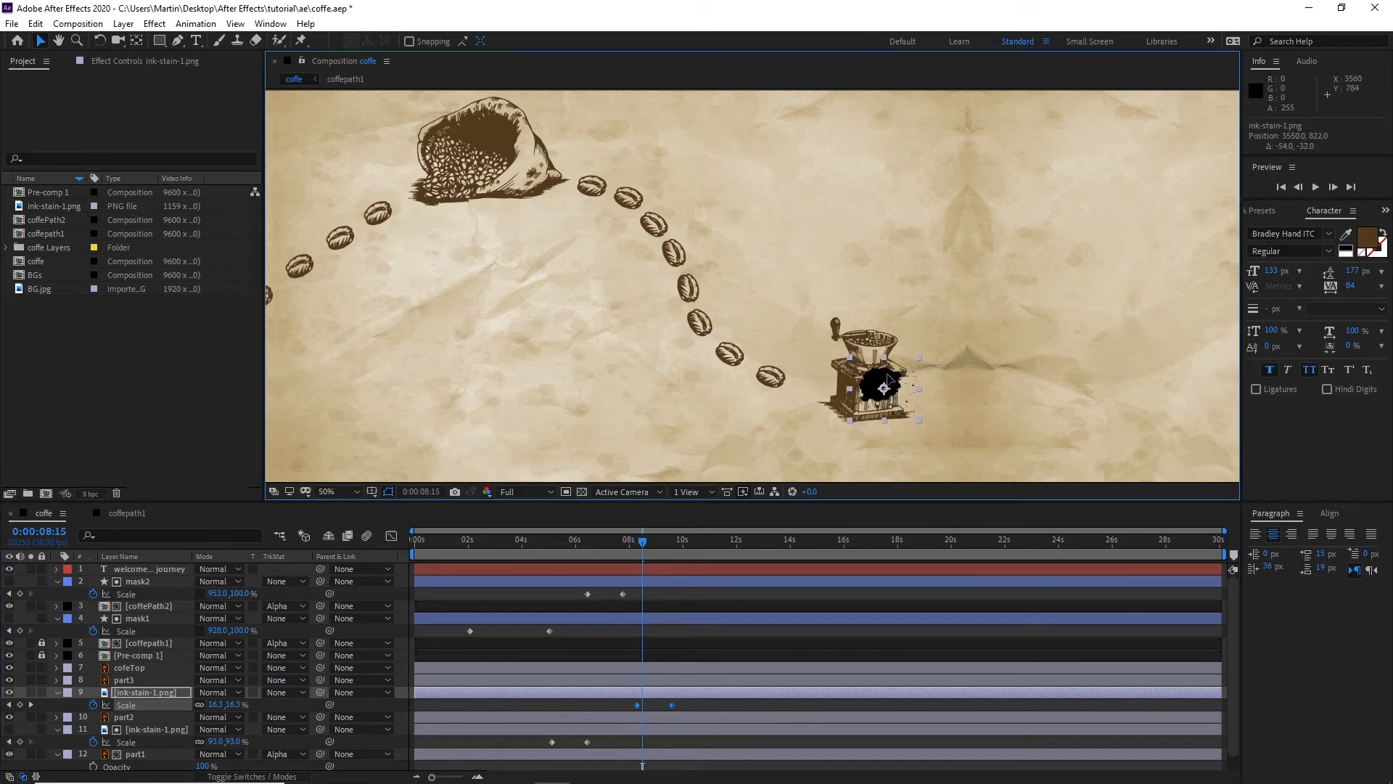
# Step: Set the copied ink stain's ending scale keyframe at 0:00:09:18 to 80%
pyautogui.click(639, 545)
pyautogui.moveTo(648, 543); pyautogui.dragTo(670, 545)
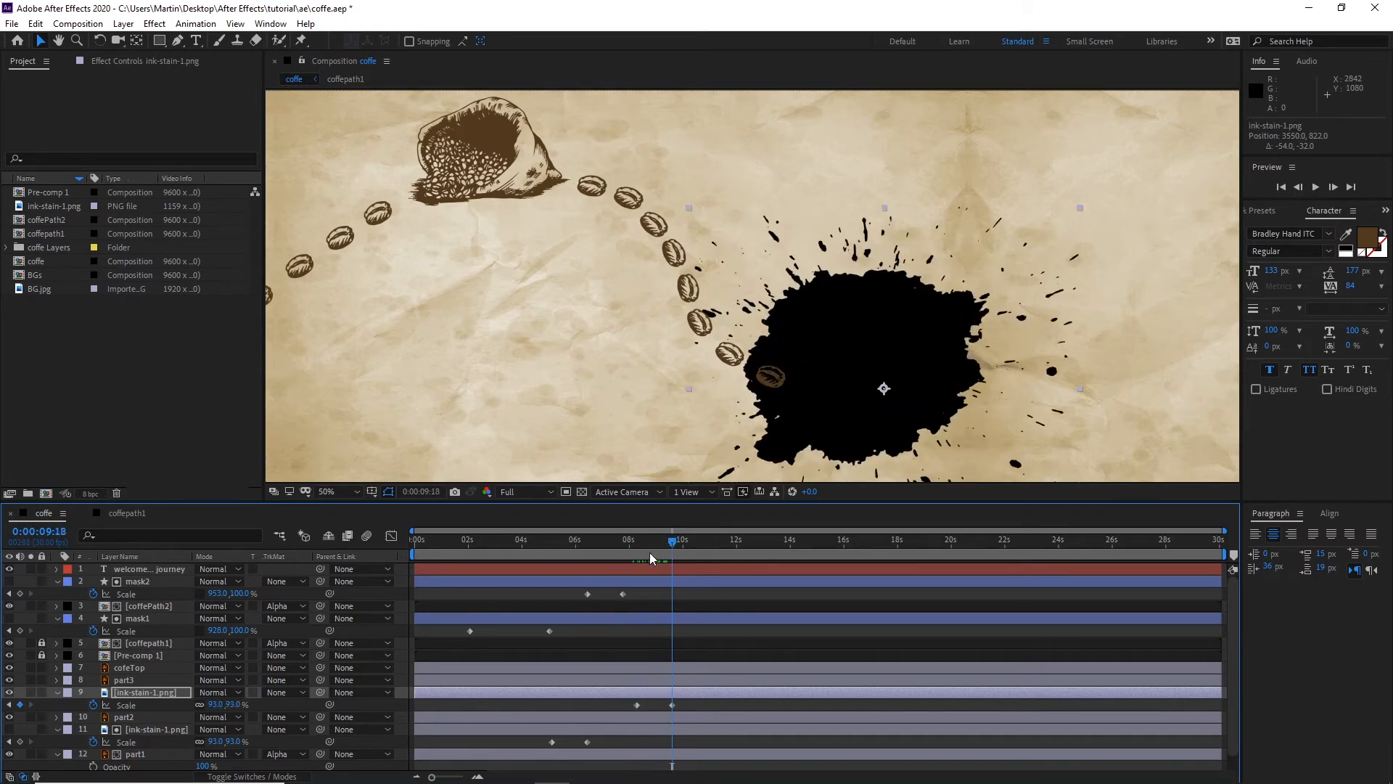
pyautogui.moveTo(232, 704); pyautogui.dragTo(227, 704)
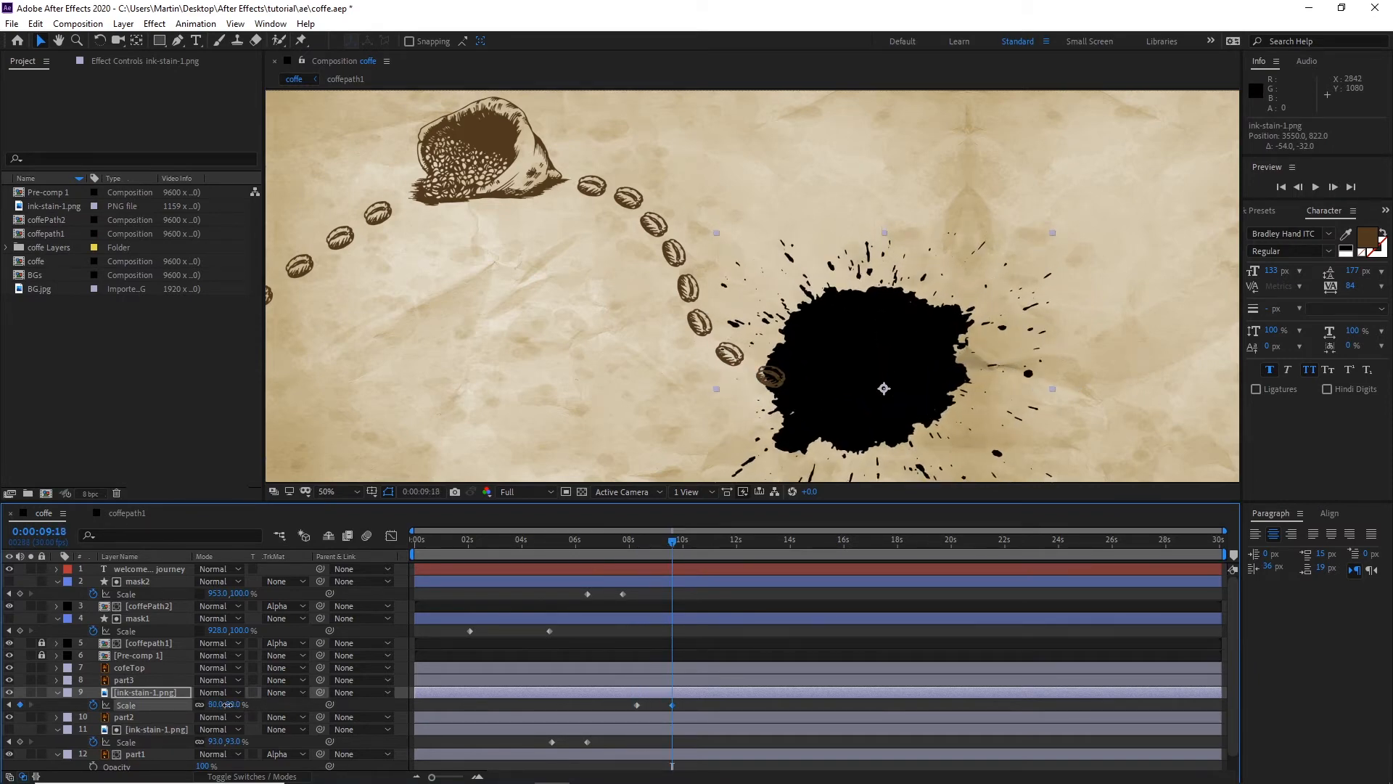
pyautogui.moveTo(663, 539); pyautogui.dragTo(644, 543)
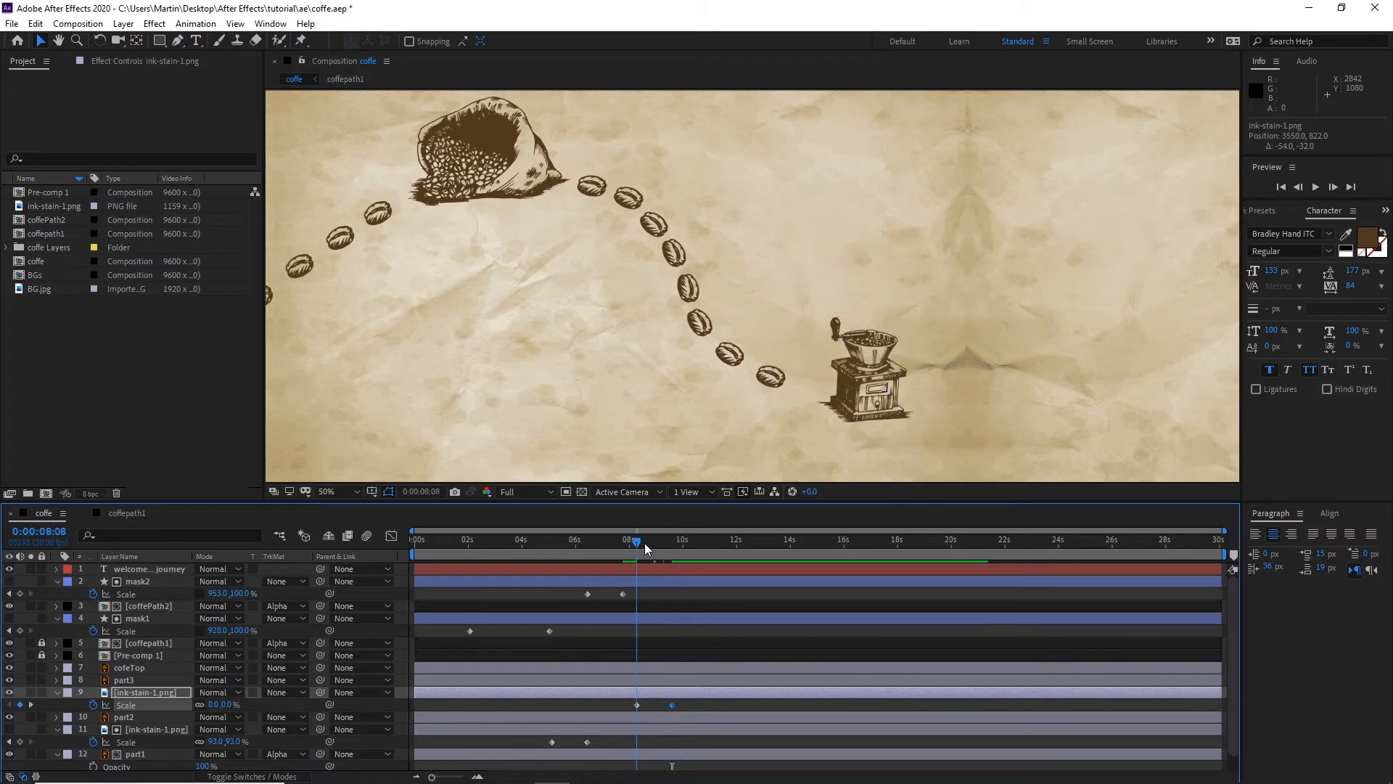
# Step: Set the part2 grinder layer's track matte to Alpha Matte "ink-stain-1.png" and scrub through the reveal
pyautogui.click(127, 717)
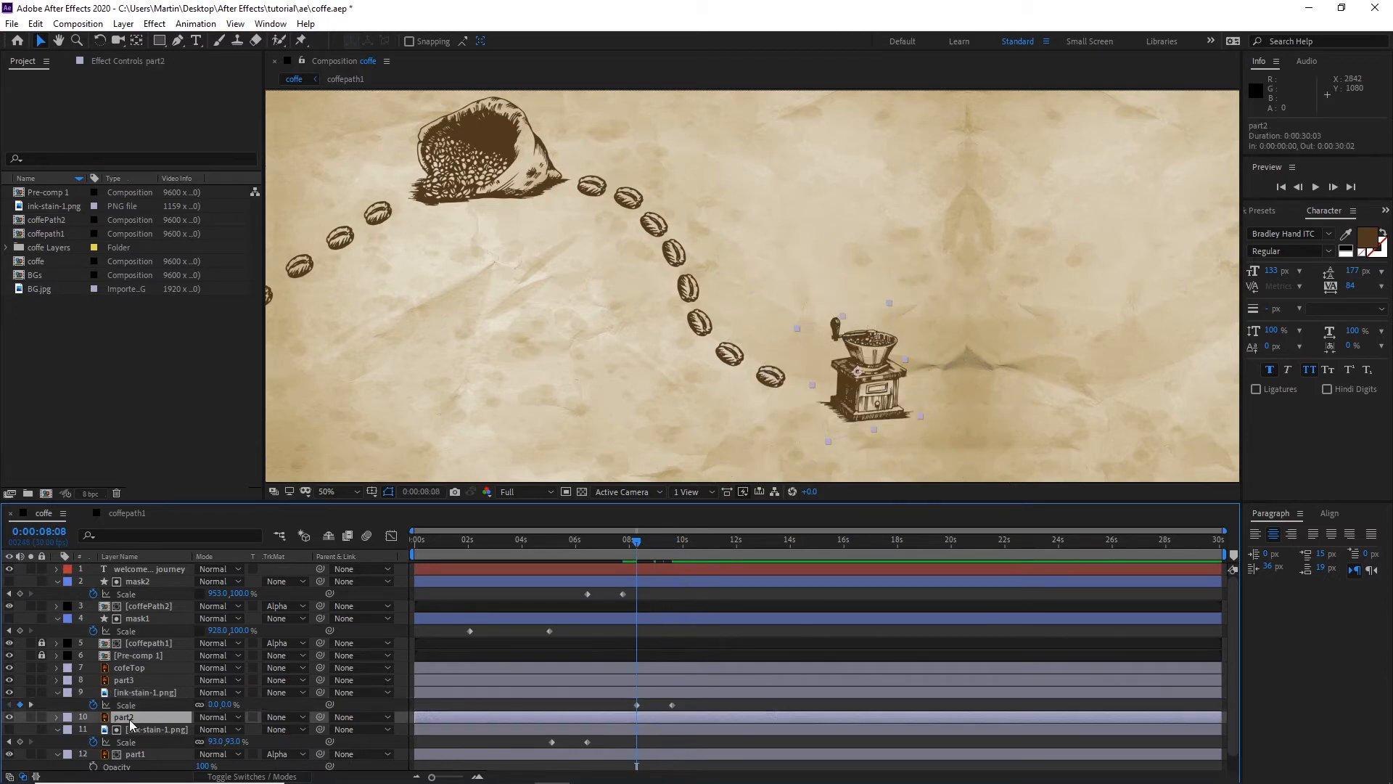
pyautogui.click(302, 718)
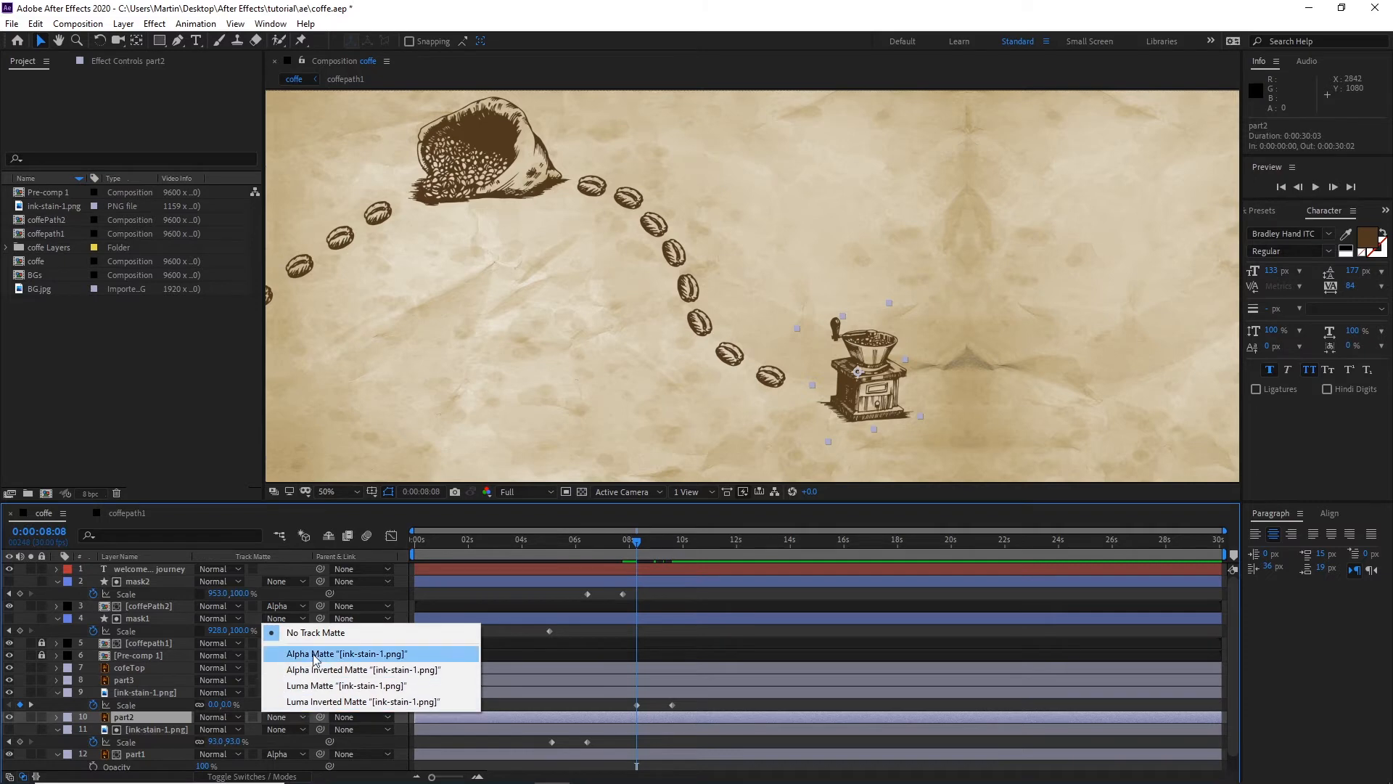
pyautogui.click(368, 654)
pyautogui.moveTo(642, 542); pyautogui.dragTo(673, 549)
# Step: Shift the grinder stain's scale keyframes earlier to start at 0:00:08:01 and preview the animation from 0:00:03:11
pyautogui.moveTo(686, 701); pyautogui.dragTo(628, 704)
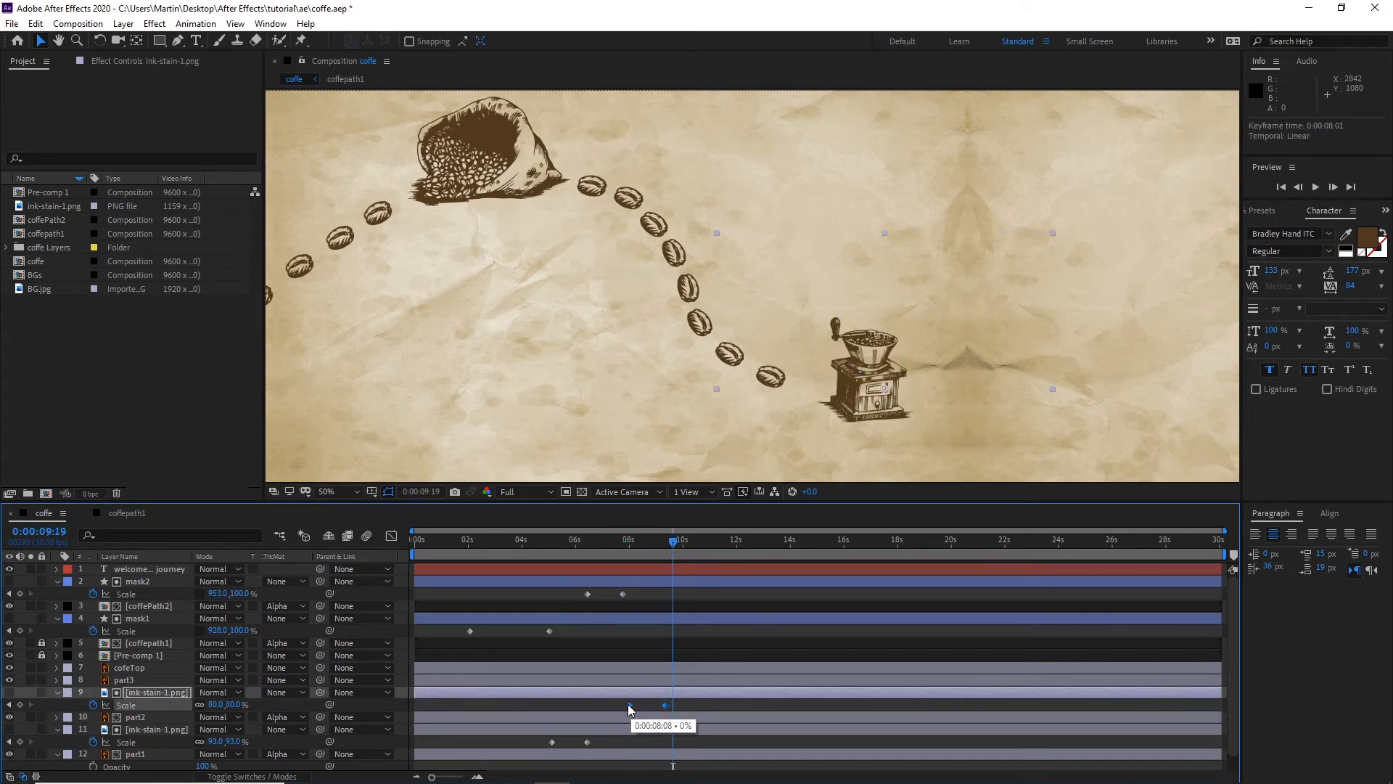
pyautogui.click(669, 557)
pyautogui.moveTo(642, 546); pyautogui.dragTo(504, 568)
pyautogui.press('space')
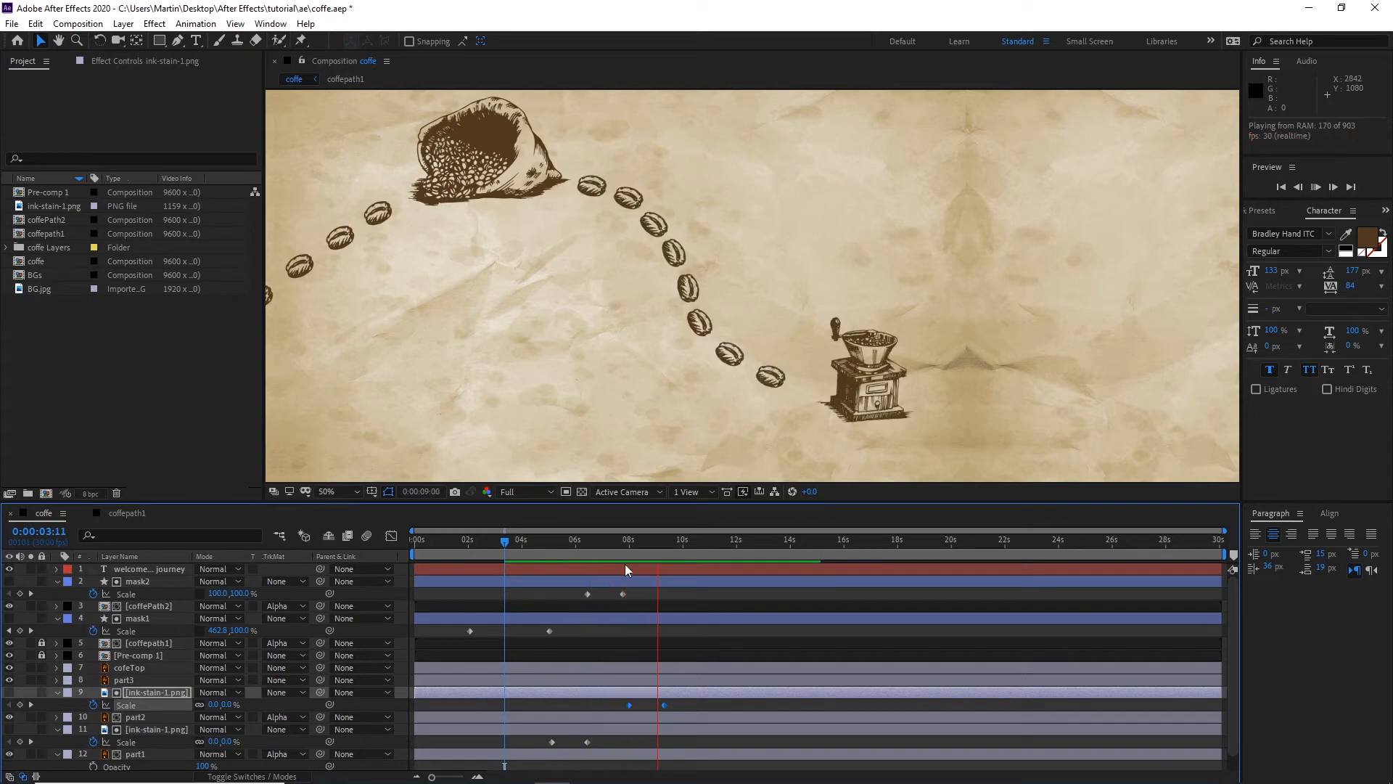
pyautogui.press('space')
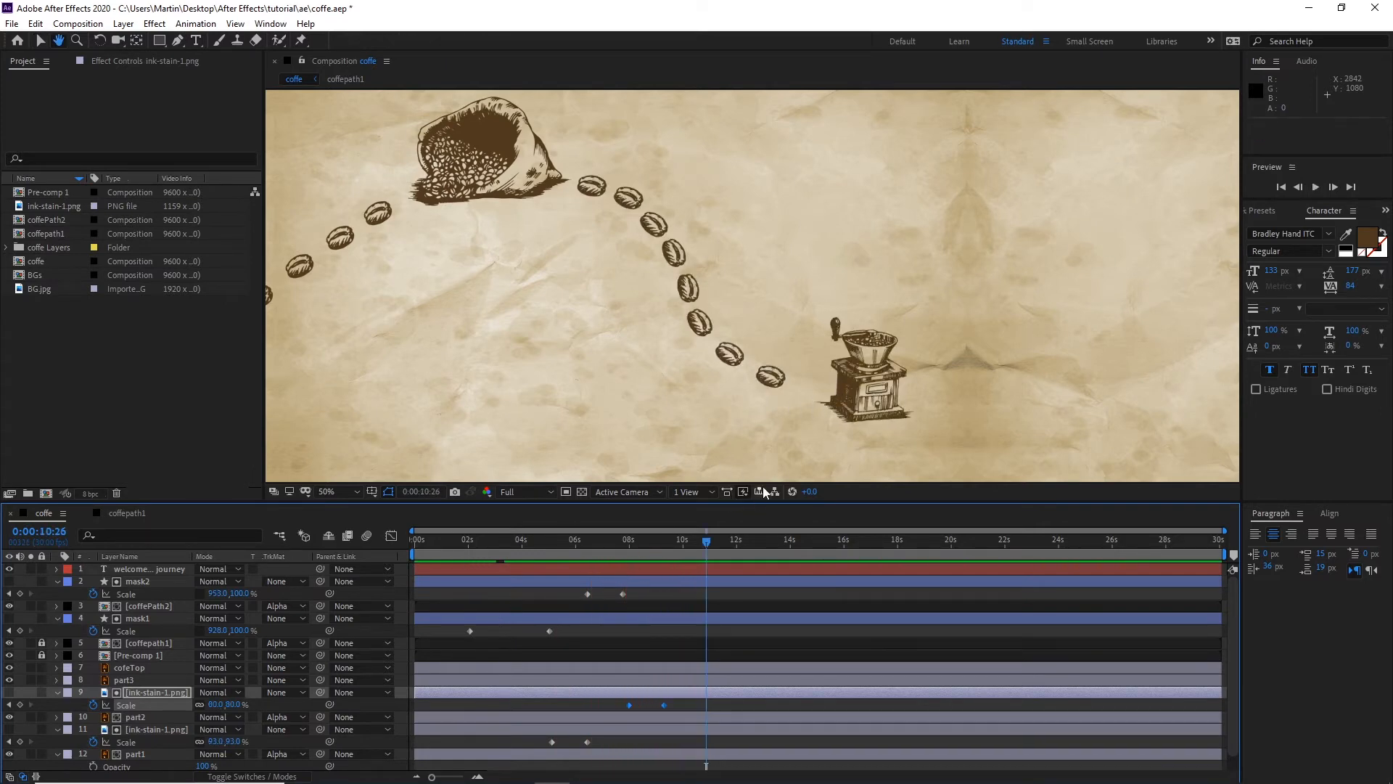
# Step: Open the coffePath2 composition that holds the bean trail leading to the grinder
pyautogui.press(',')
pyautogui.moveTo(873, 359); pyautogui.dragTo(787, 377)
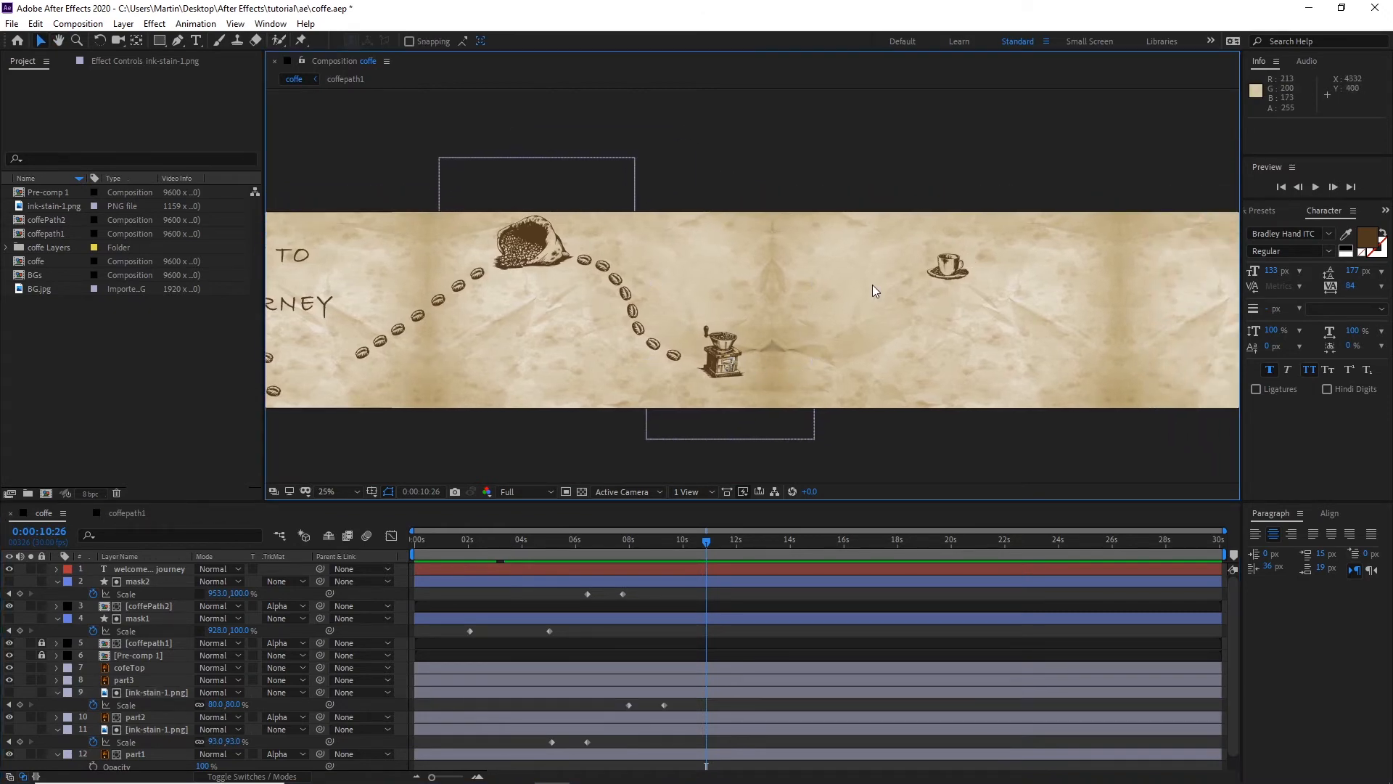
pyautogui.press('.')
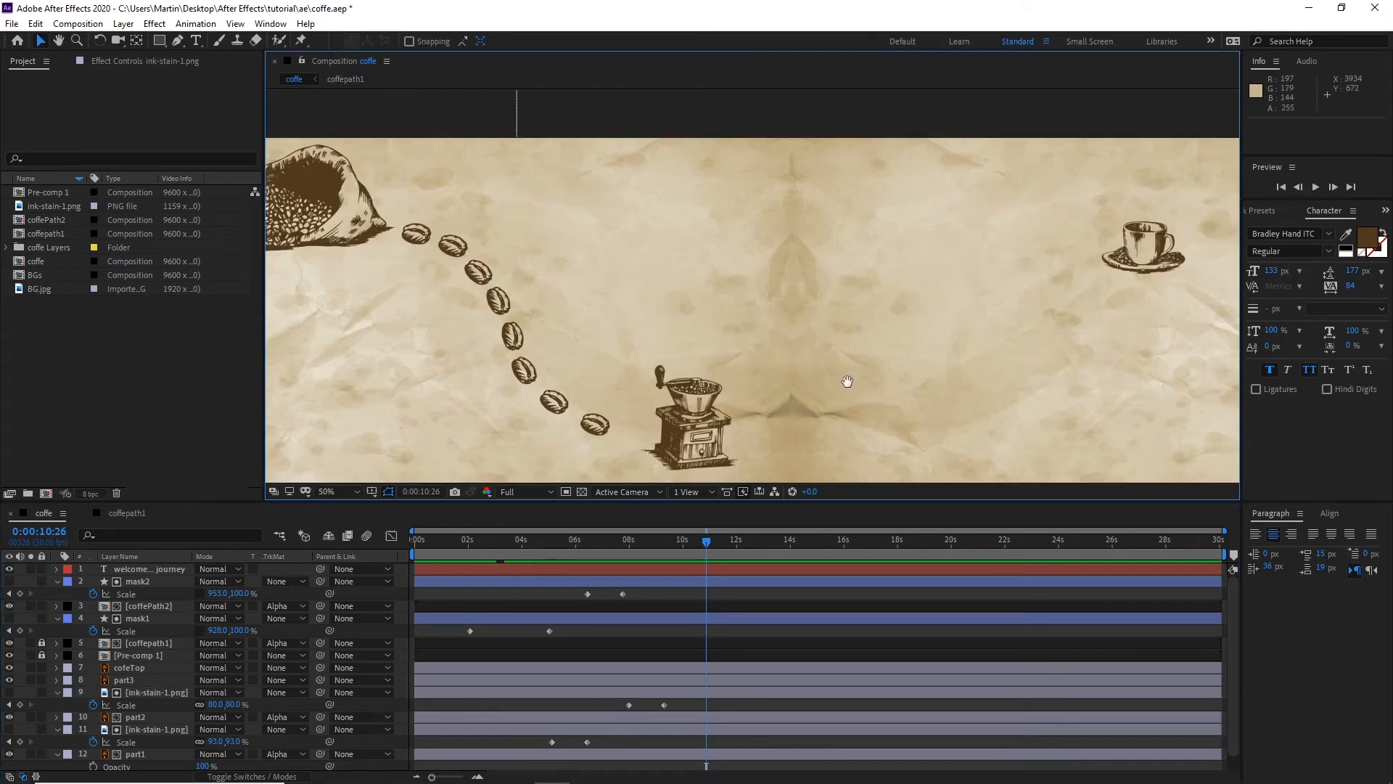
pyautogui.scroll(-2, 798, 319)
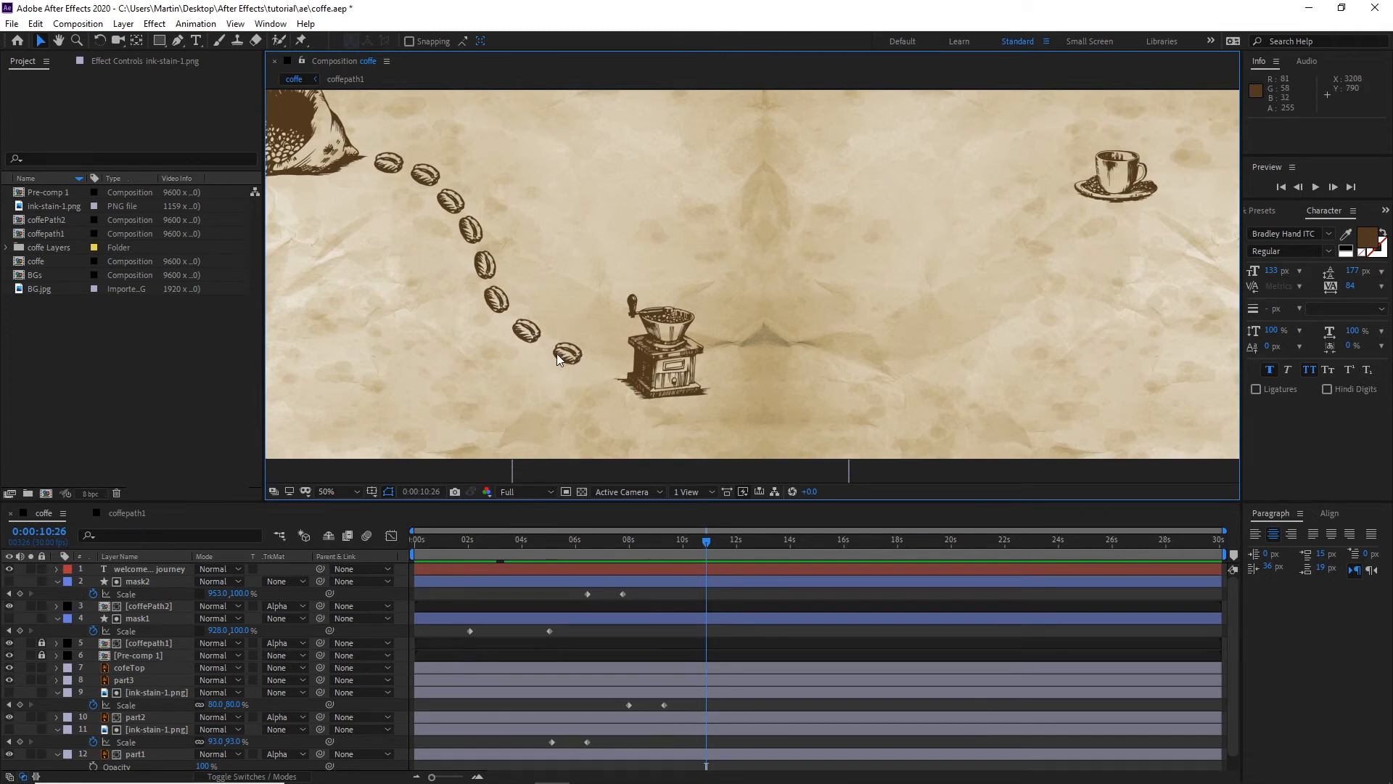
pyautogui.click(139, 606)
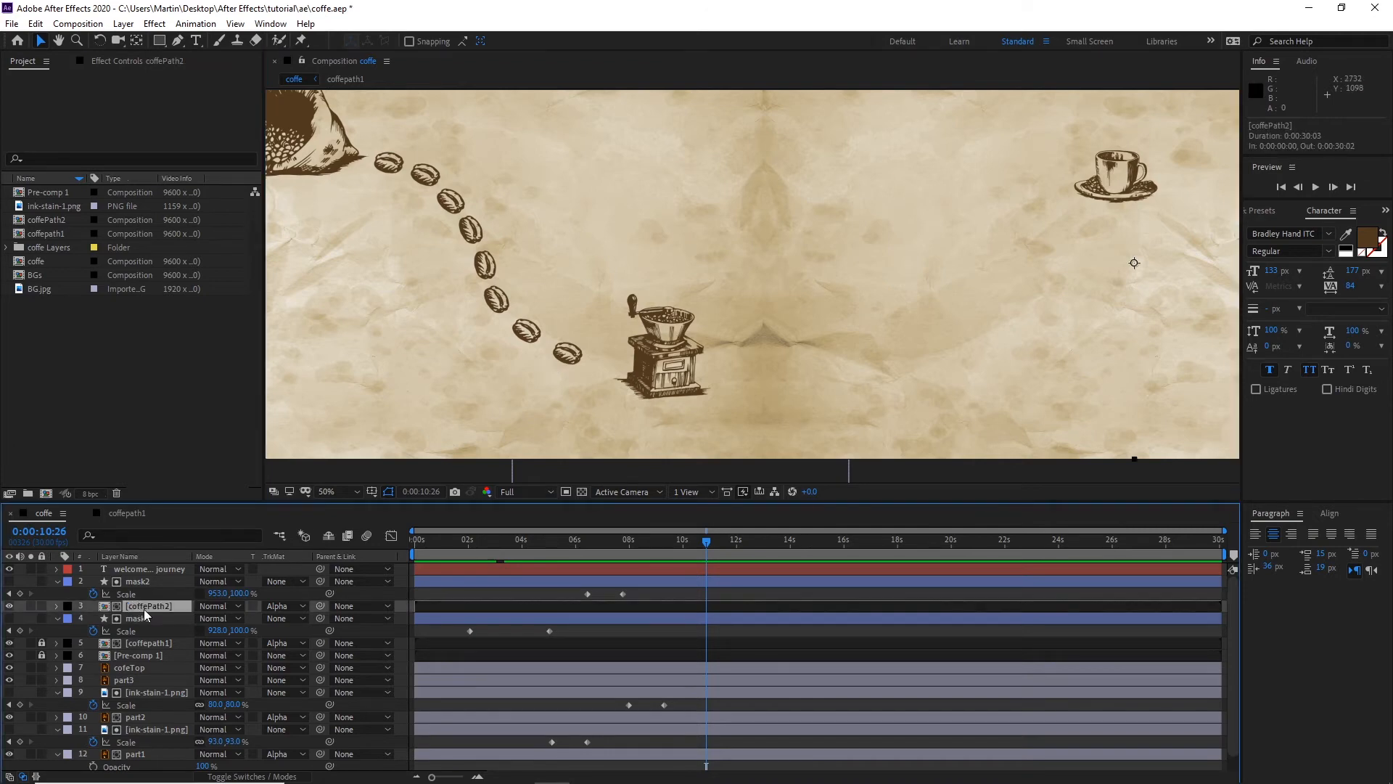
pyautogui.doubleClick(494, 294)
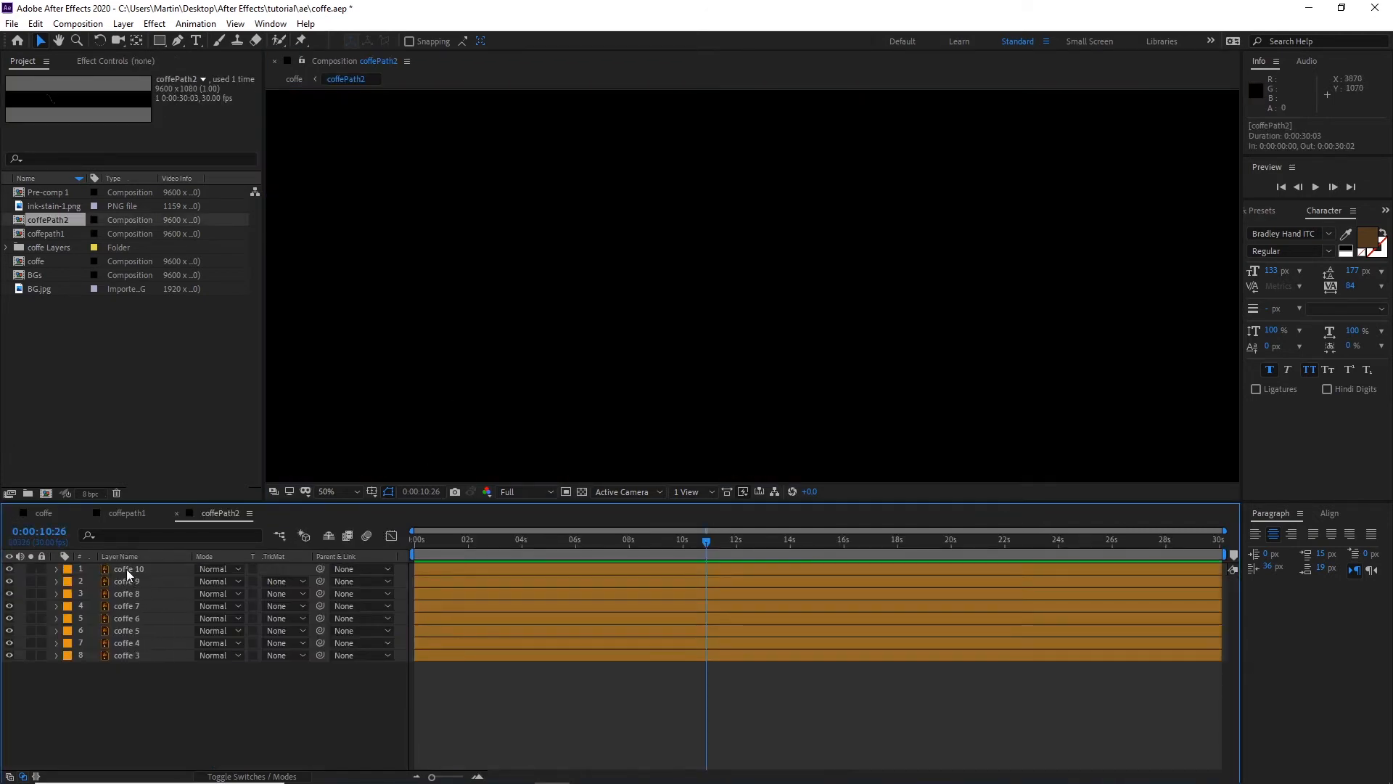
# Step: Copy the coffe 10 bean layer from coffePath2 and paste it into the coffe composition above coffePath2
pyautogui.click(127, 569)
pyautogui.moveTo(703, 545); pyautogui.dragTo(421, 546)
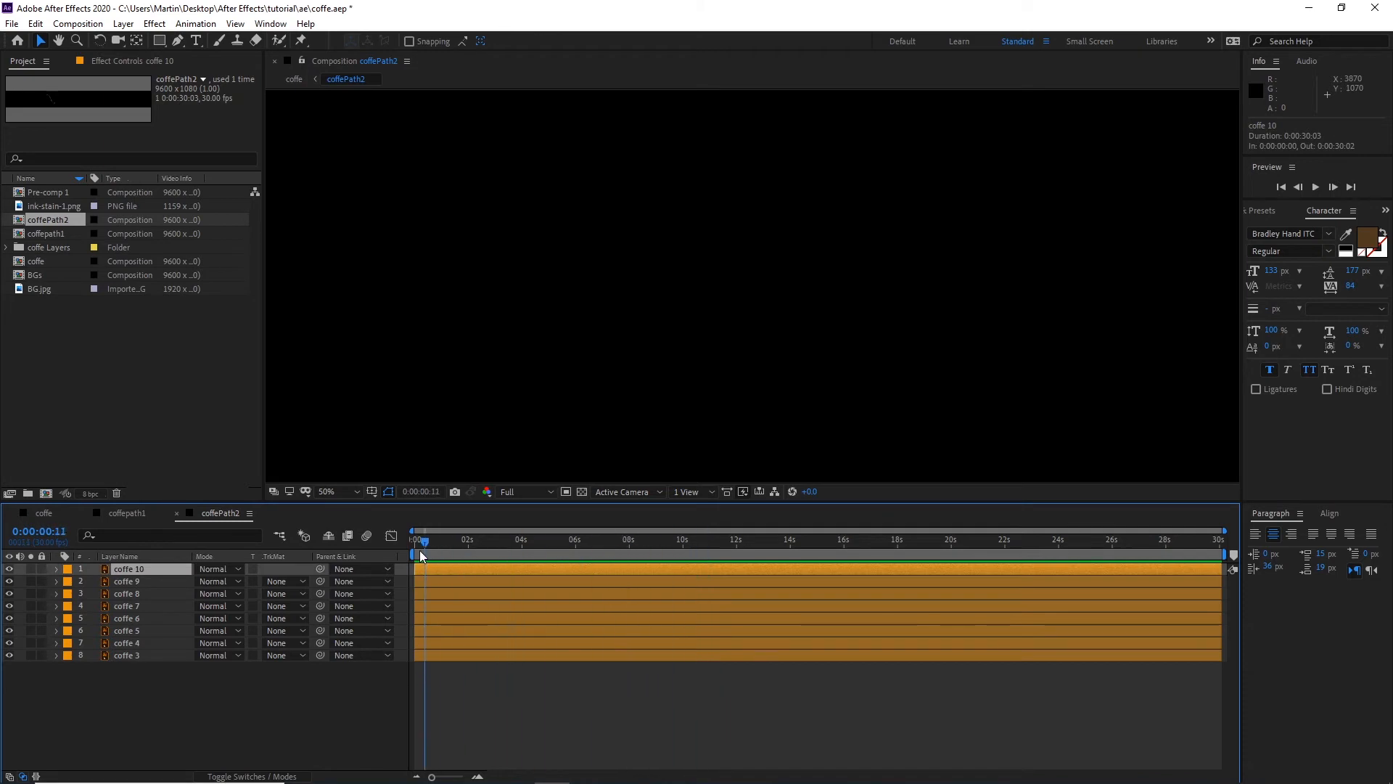
pyautogui.press('h')
pyautogui.moveTo(528, 362); pyautogui.dragTo(713, 345)
pyautogui.press('v')
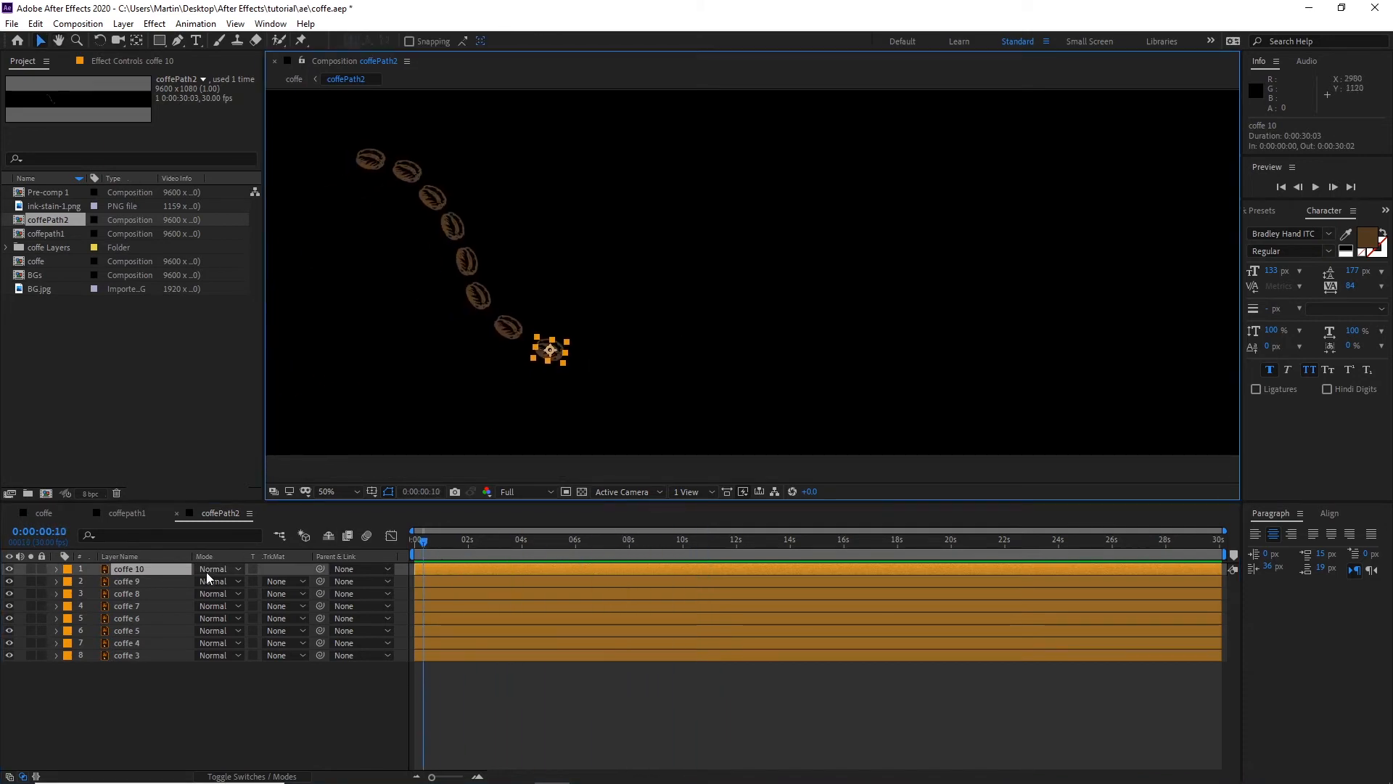
pyautogui.hotkey('ctrl', 'c')
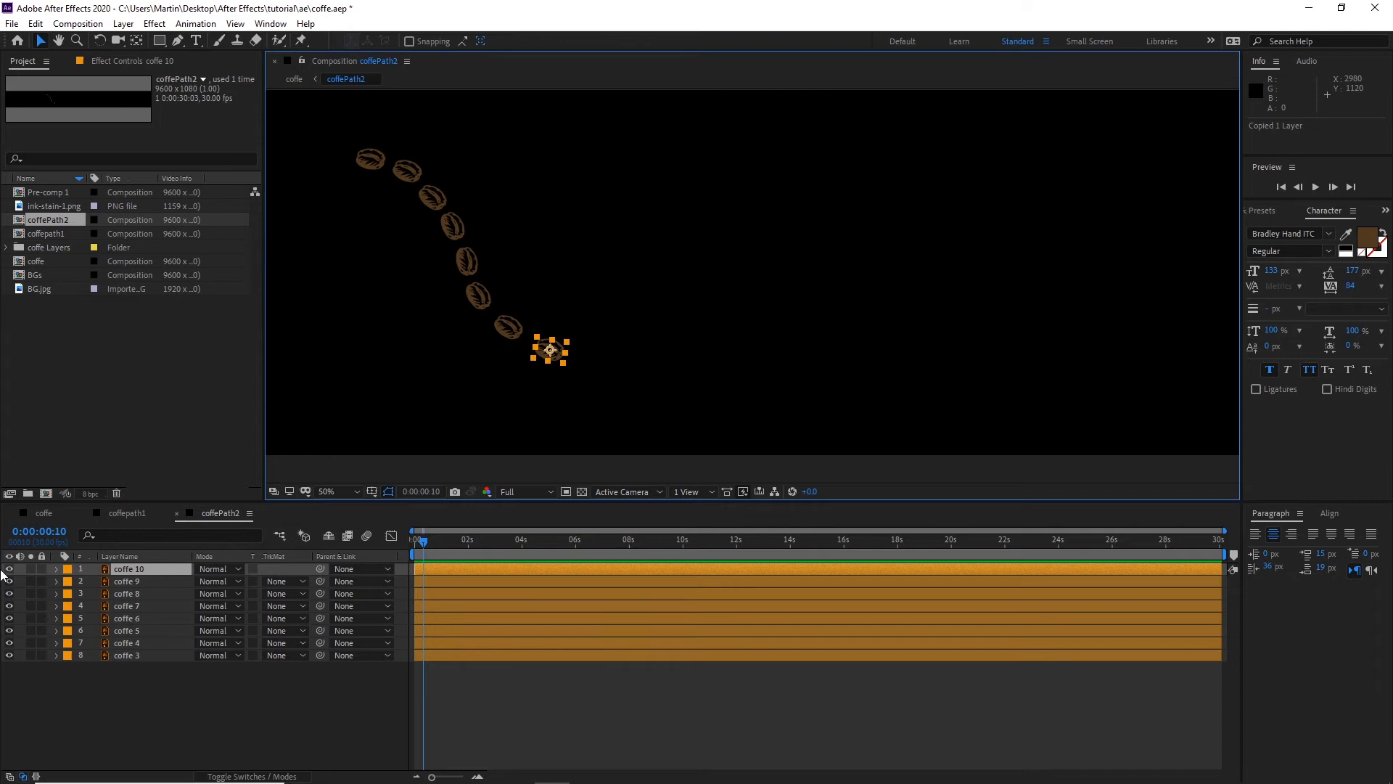
pyautogui.click(44, 513)
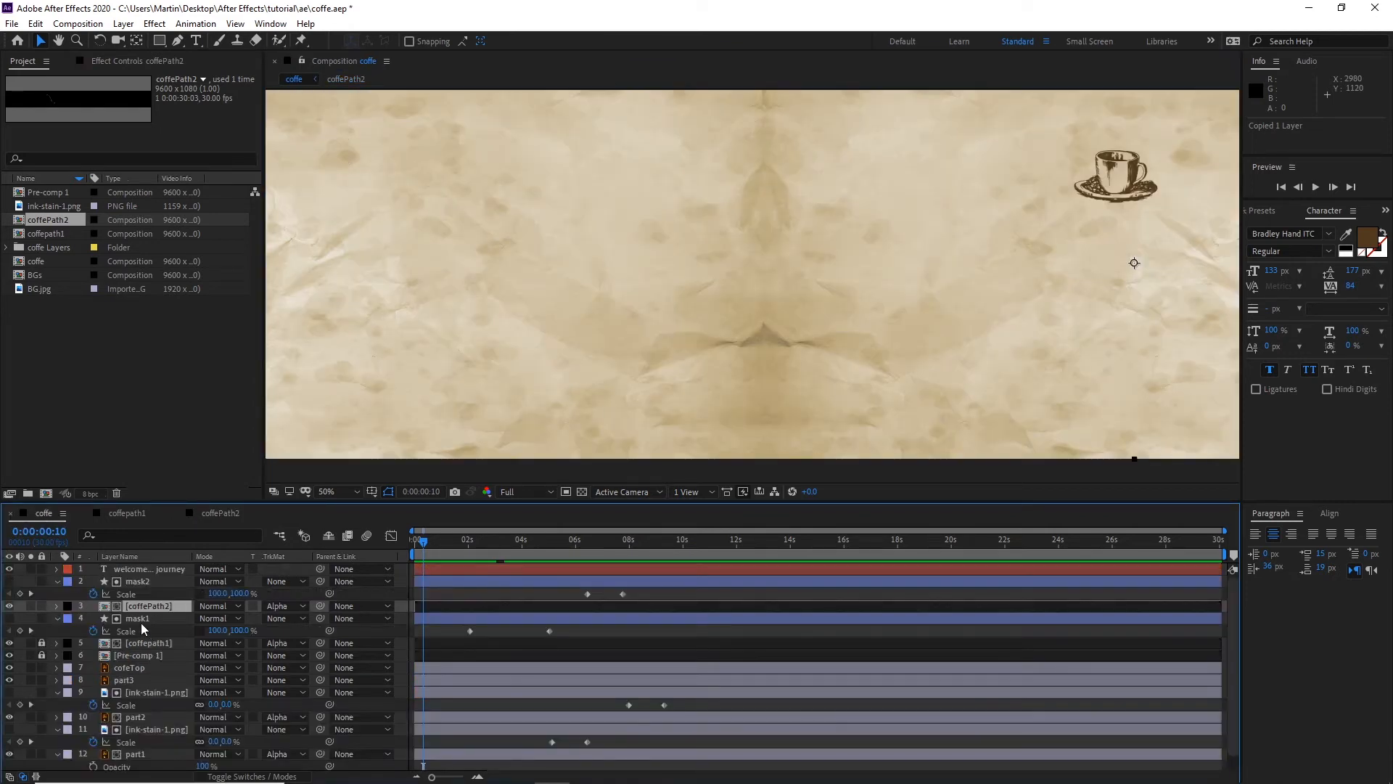
pyautogui.hotkey('ctrl', 'v')
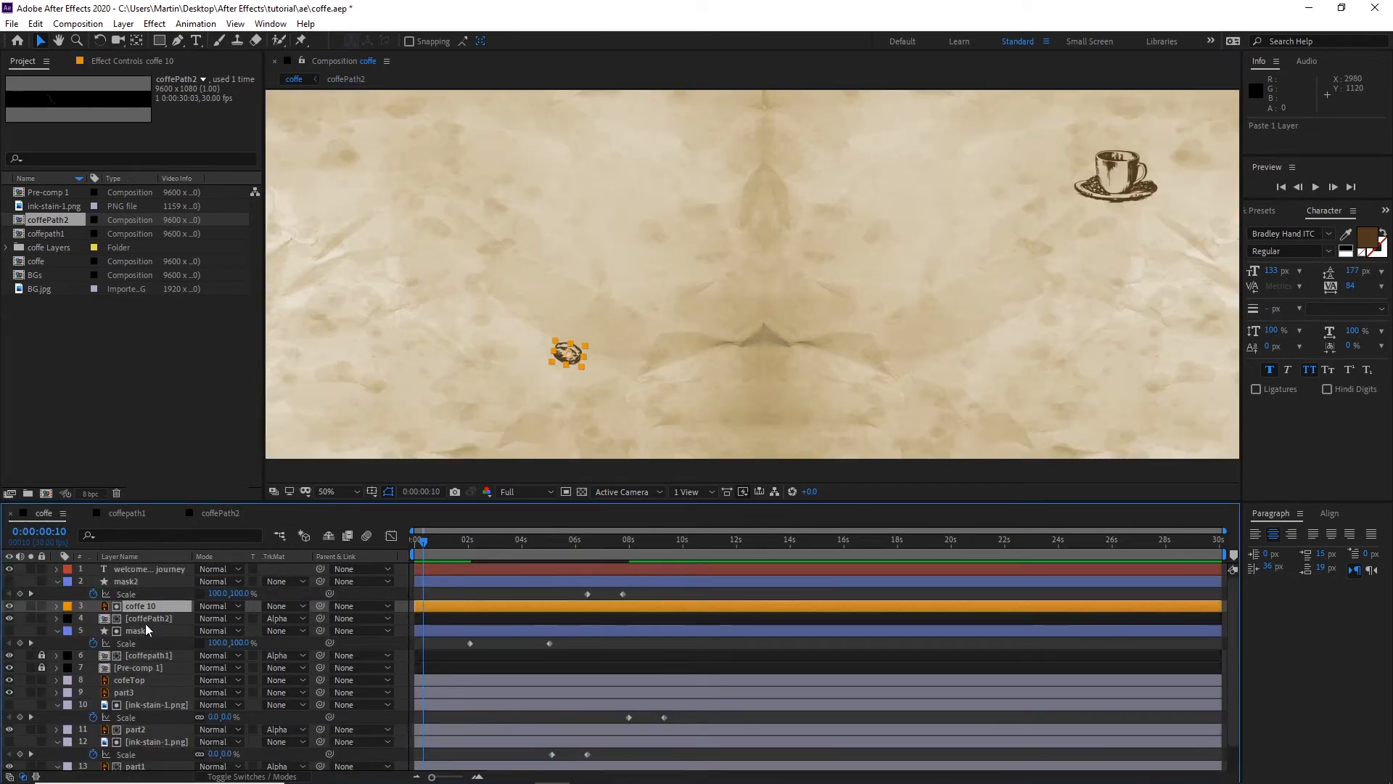
# Step: Go to 0:00:09:25 and change the pasted coffe 10 layer's label color to Yellow
pyautogui.press(',')
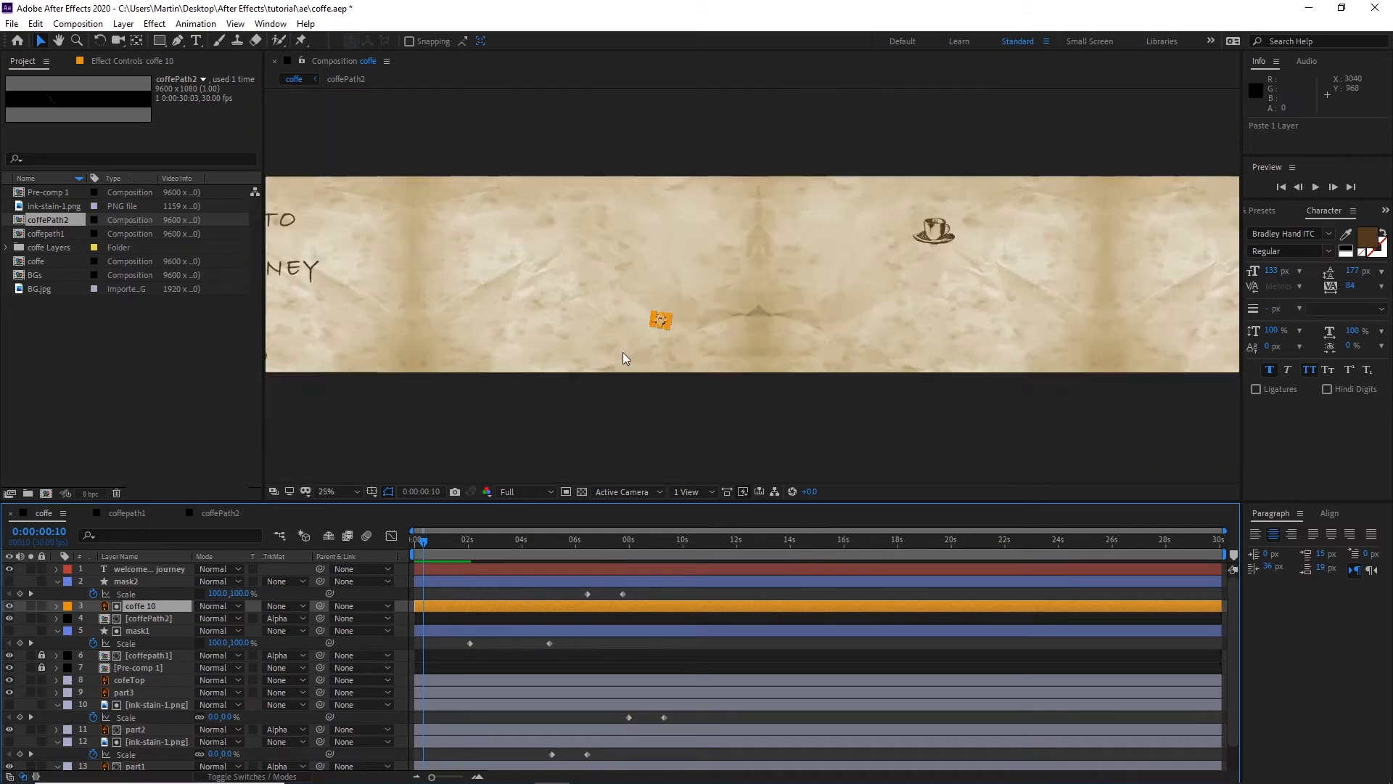
pyautogui.moveTo(424, 542); pyautogui.dragTo(682, 552)
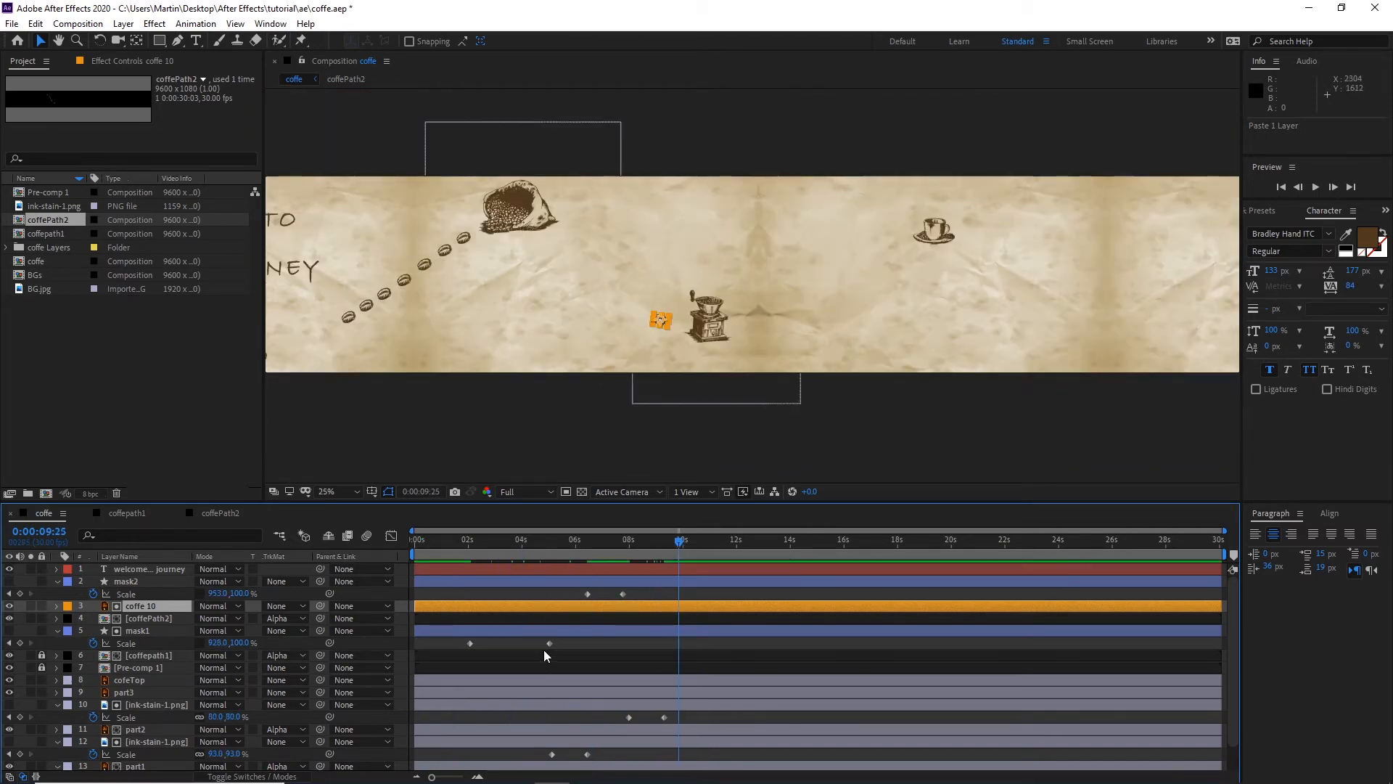
pyautogui.click(68, 613)
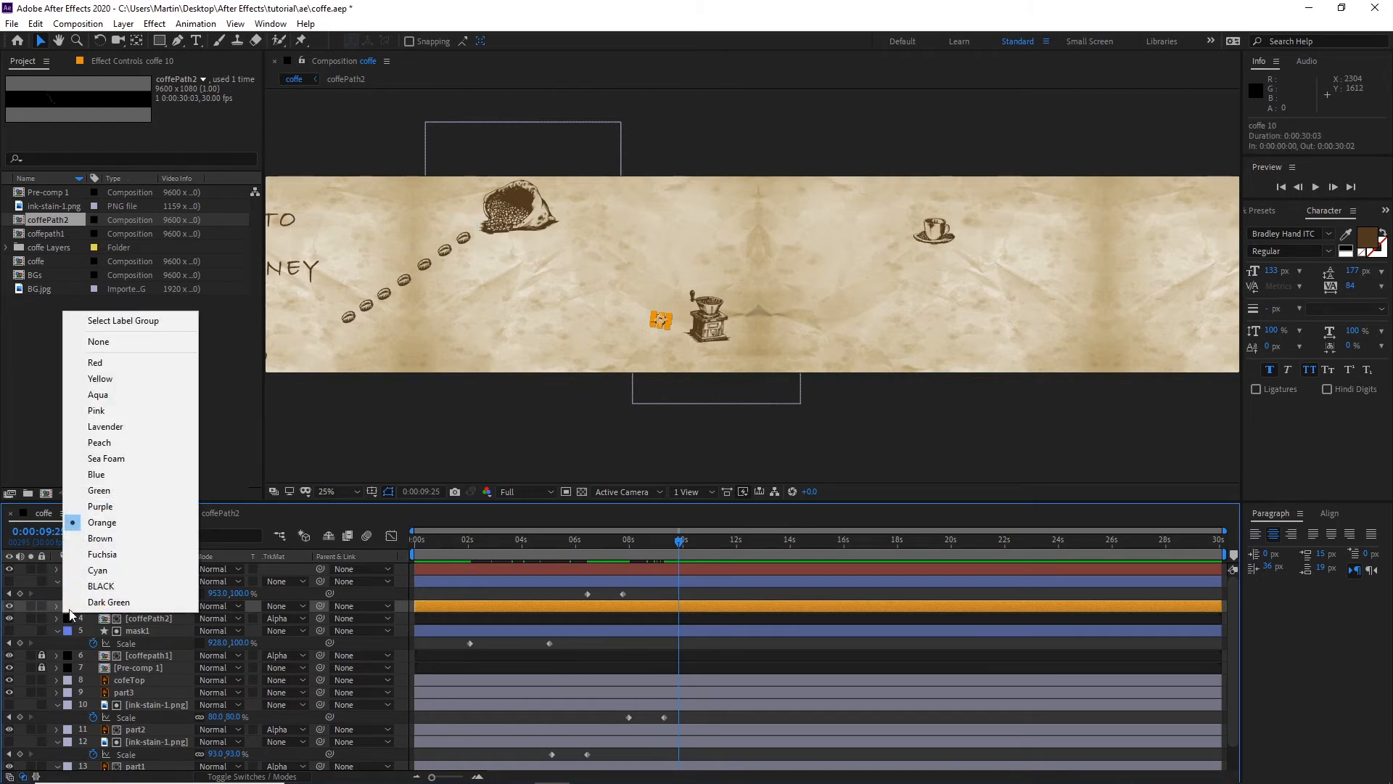
pyautogui.click(97, 473)
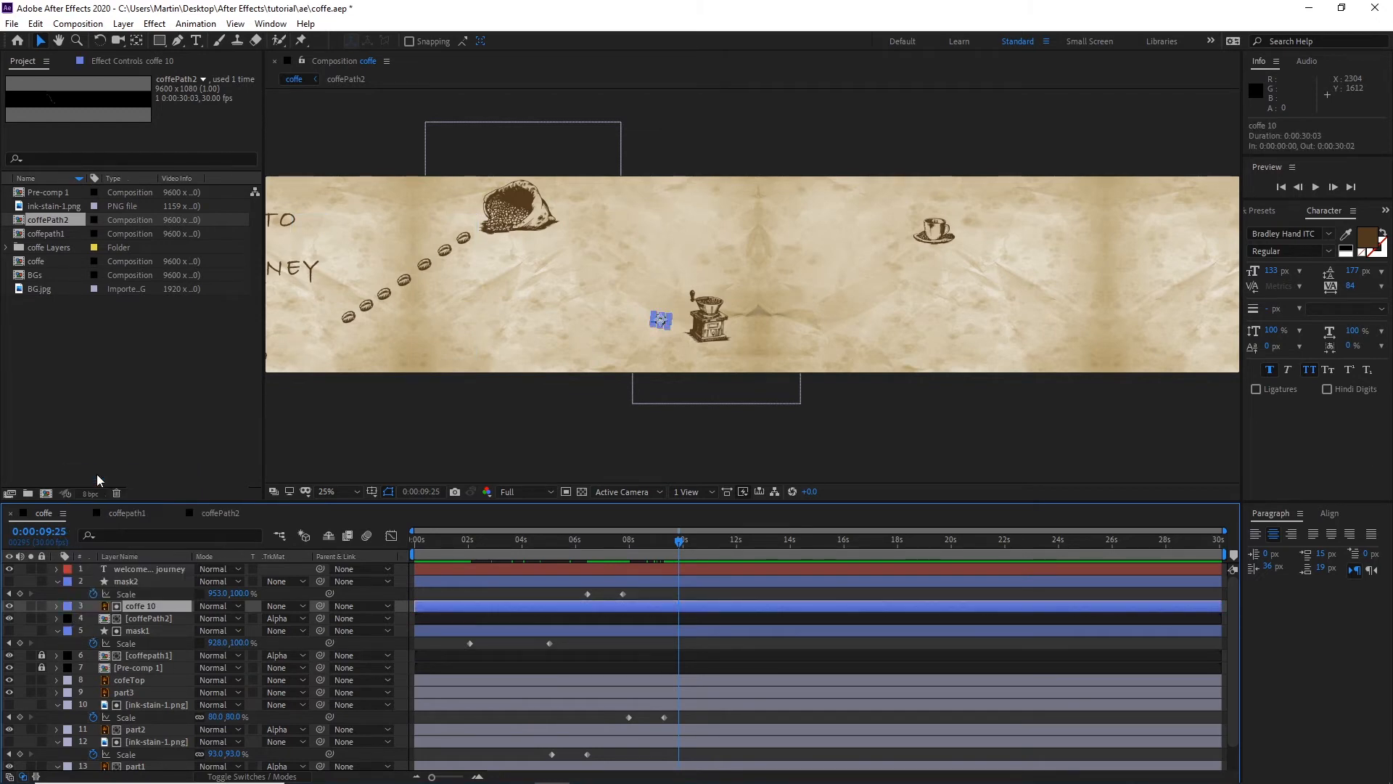
pyautogui.click(69, 611)
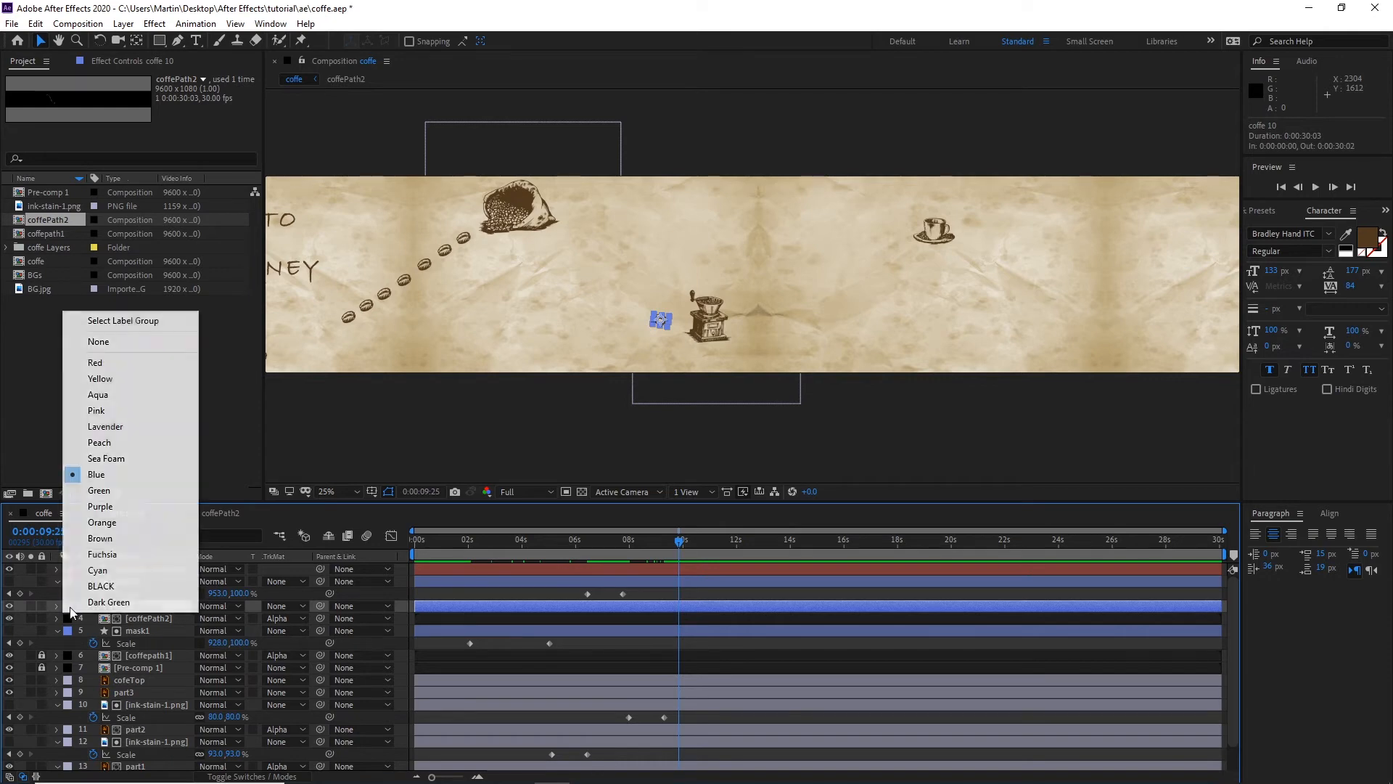
pyautogui.click(103, 379)
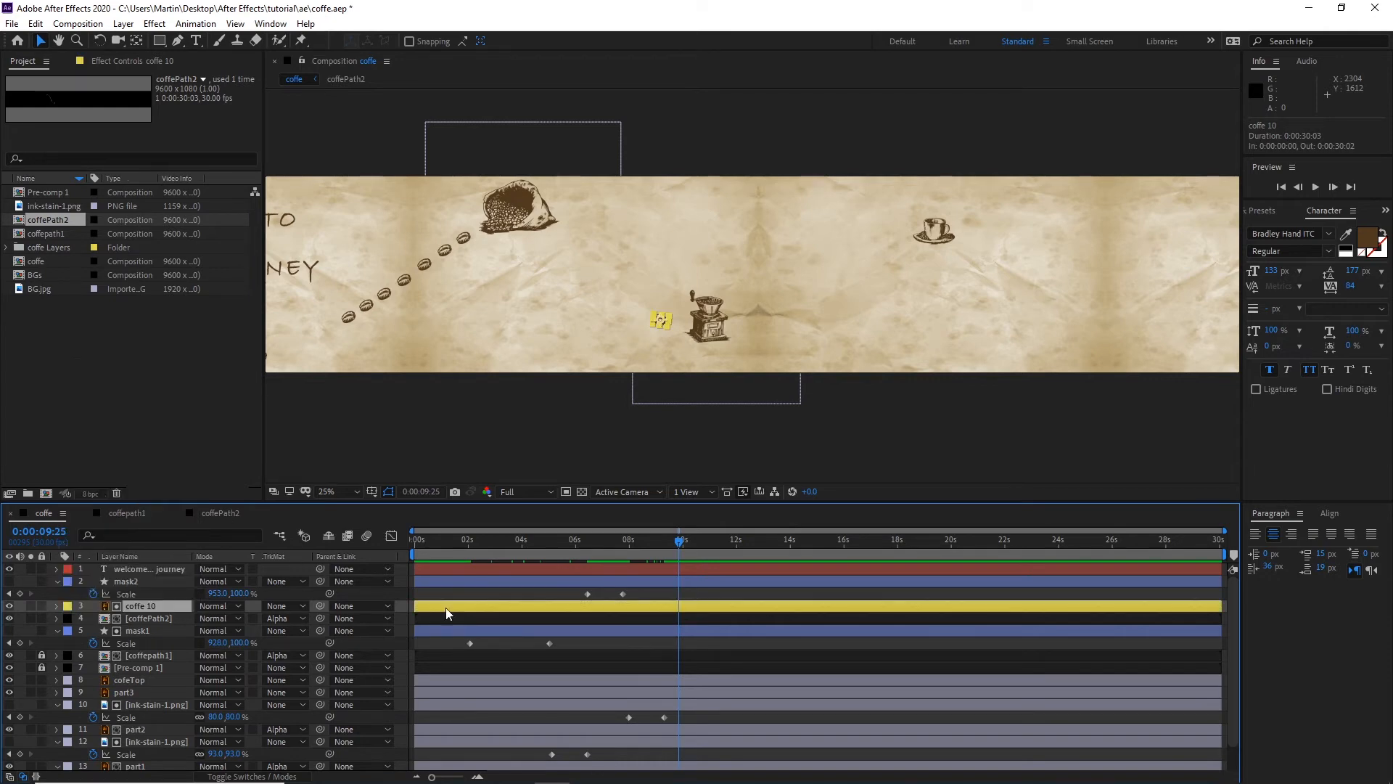
# Step: Place the coffe 10 bean just right of the grinder and rotate it to about -37° so it tilts upward
pyautogui.press('.')
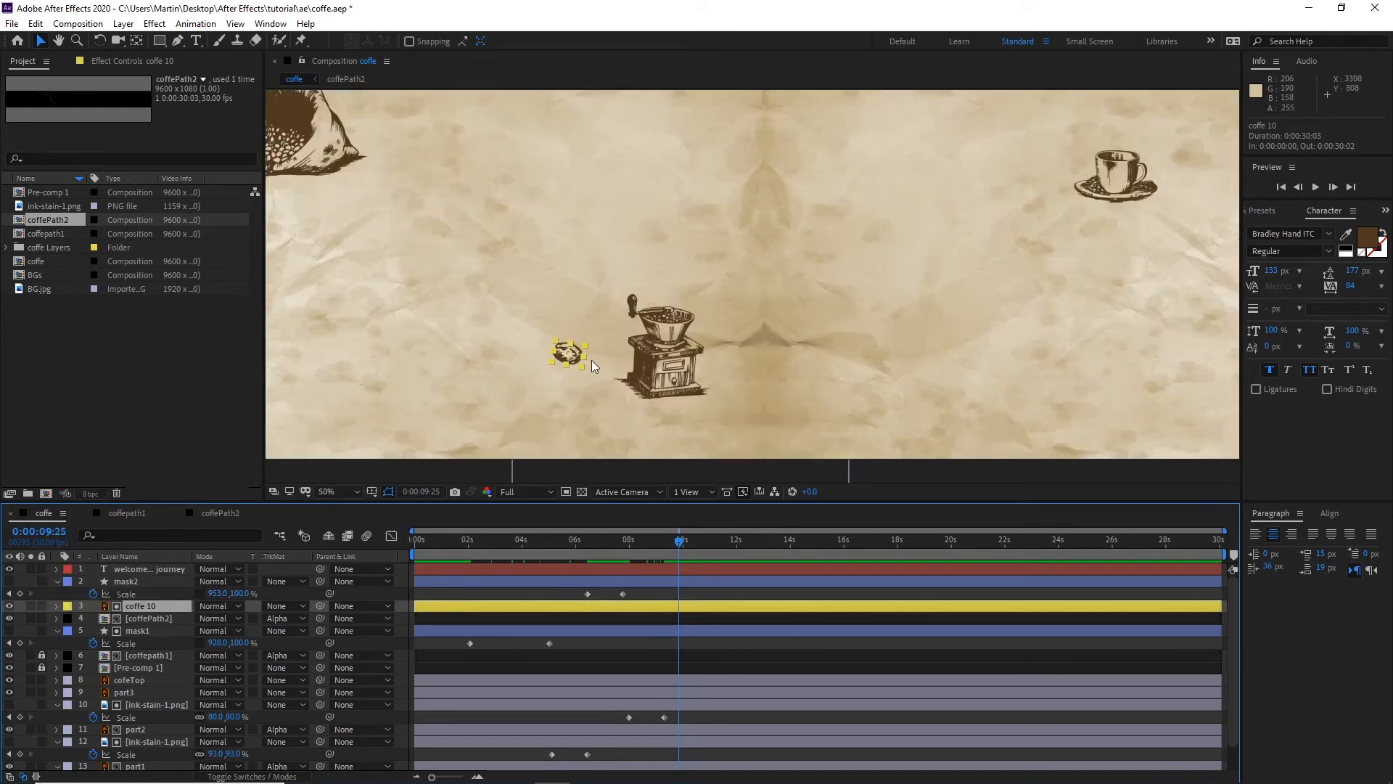
pyautogui.moveTo(577, 354); pyautogui.dragTo(774, 327)
pyautogui.press('.')
pyautogui.press('h')
pyautogui.press('w')
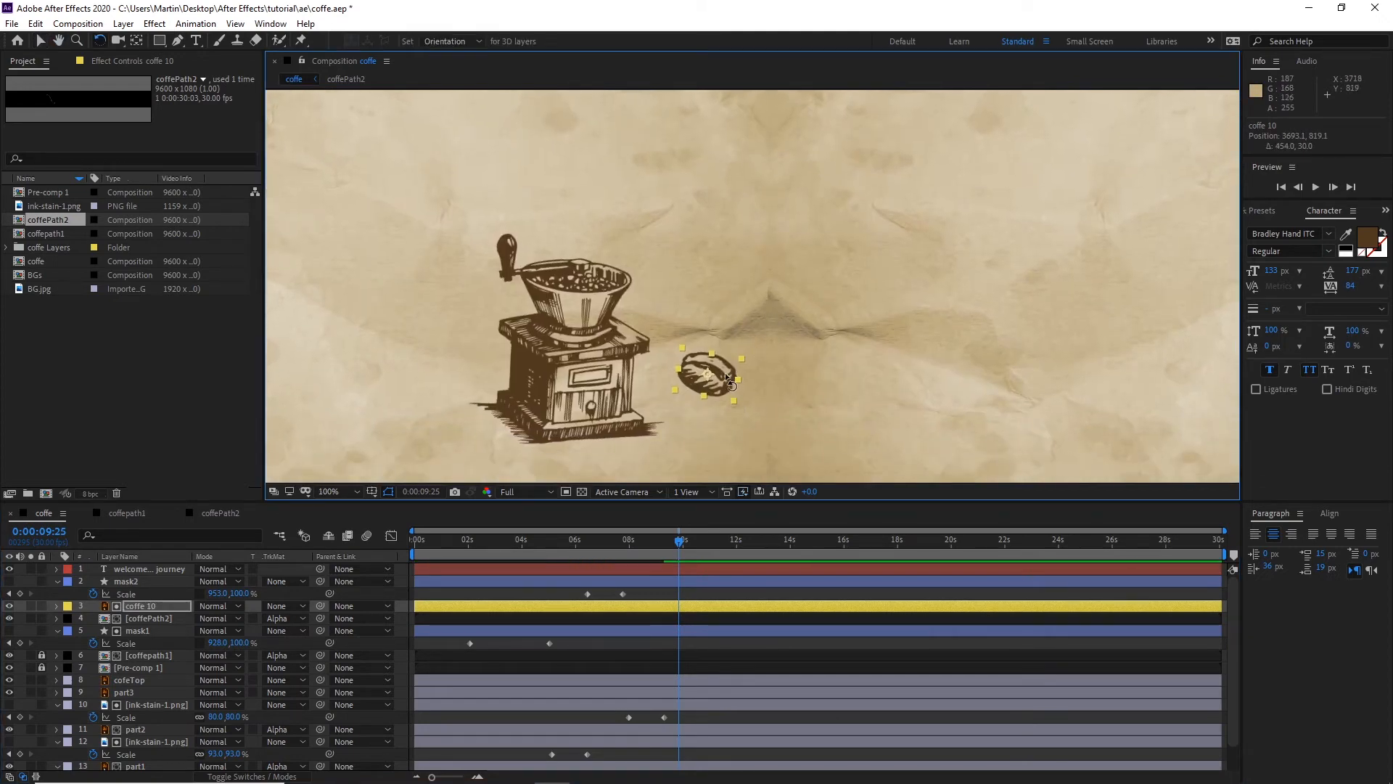
pyautogui.moveTo(732, 383); pyautogui.dragTo(730, 346)
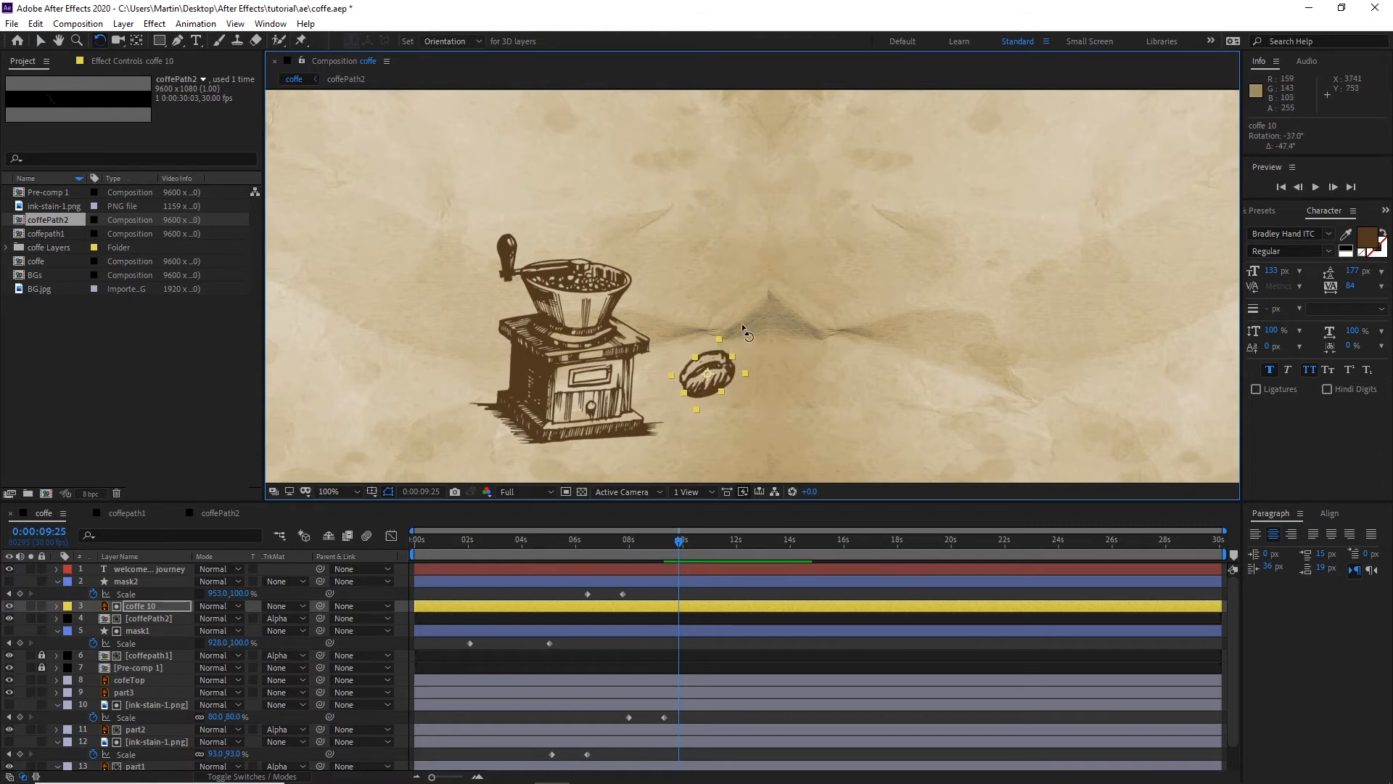
pyautogui.press(',')
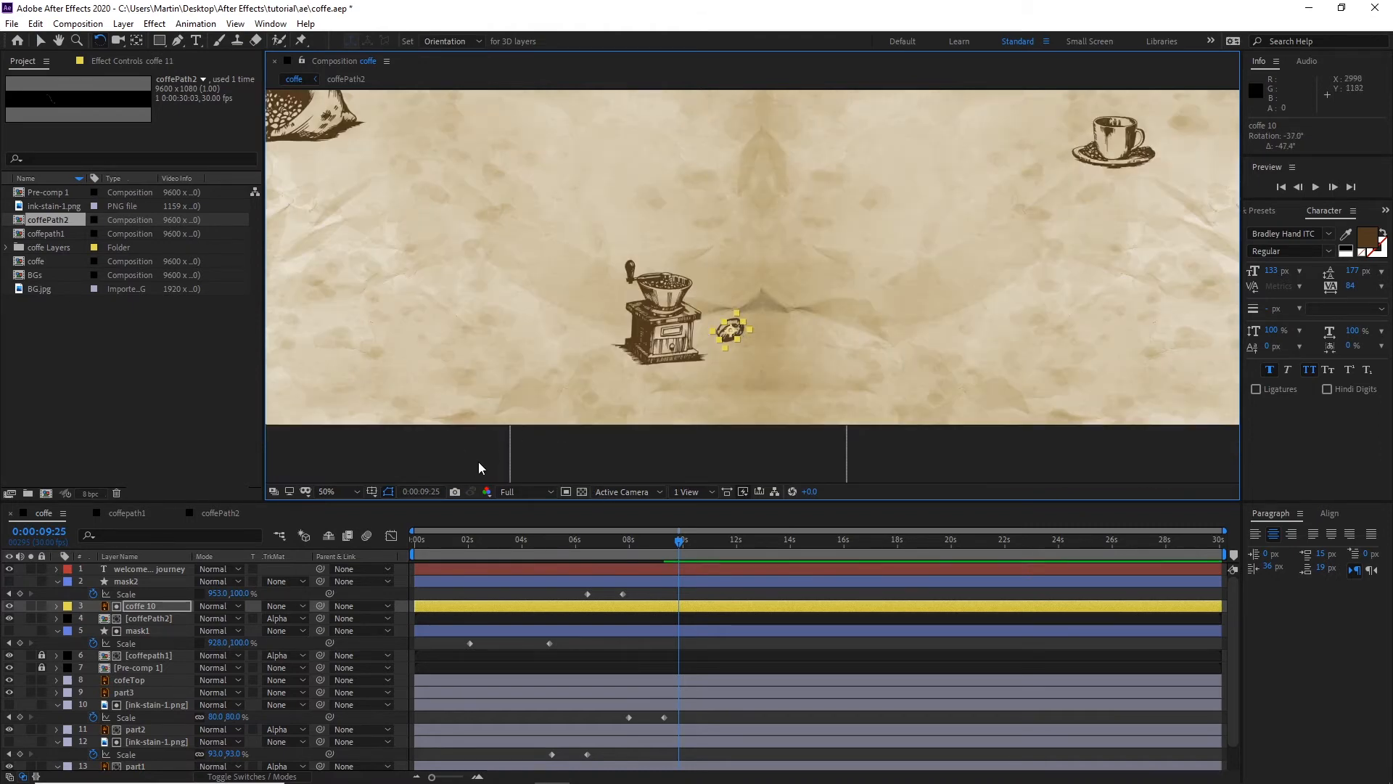
# Step: Duplicate the bean repeatedly up to coffe 17, spacing the copies in a rising diagonal trail from the grinder to the cup
pyautogui.hotkey('ctrl', 'd')
pyautogui.press('v')
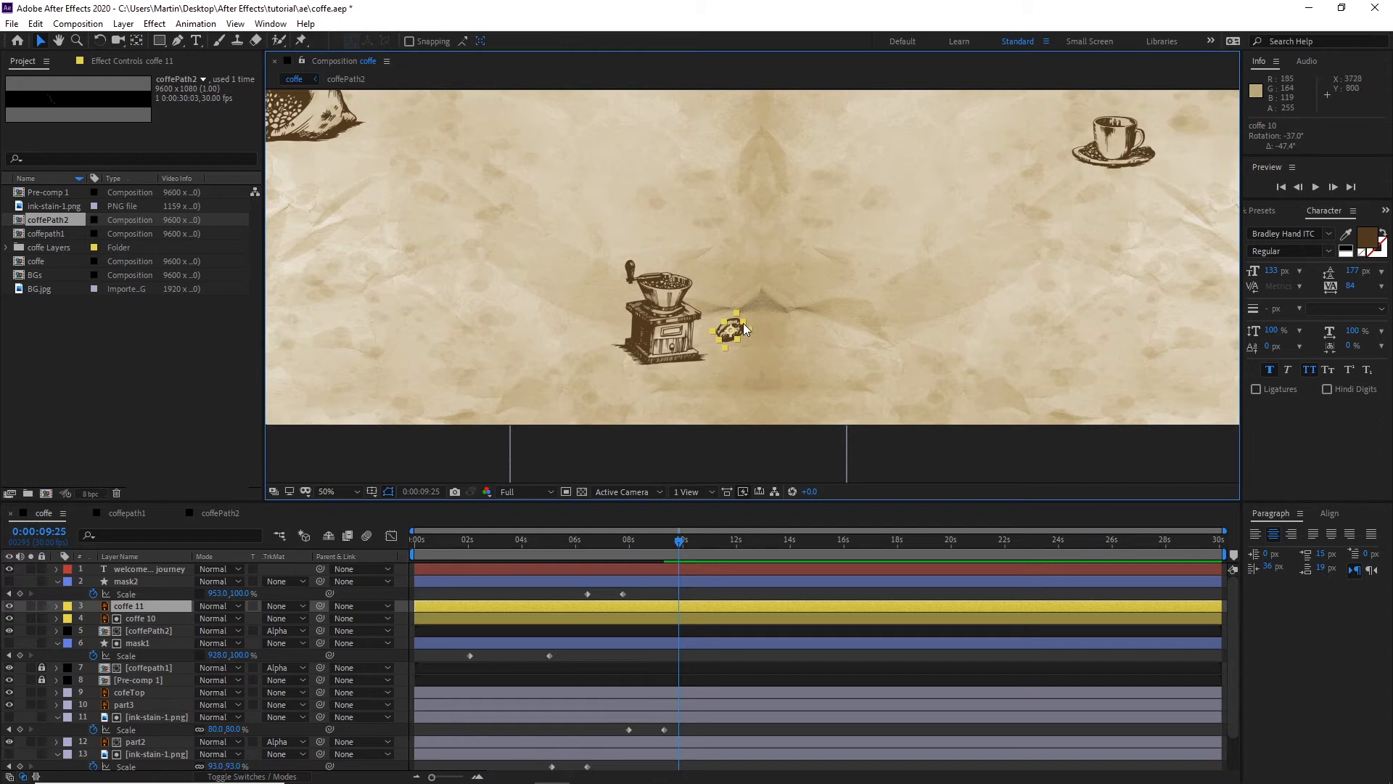
pyautogui.moveTo(741, 325); pyautogui.dragTo(850, 245)
pyautogui.press('.')
pyautogui.hotkey('ctrl', 'd')
pyautogui.moveTo(874, 237); pyautogui.dragTo(608, 380)
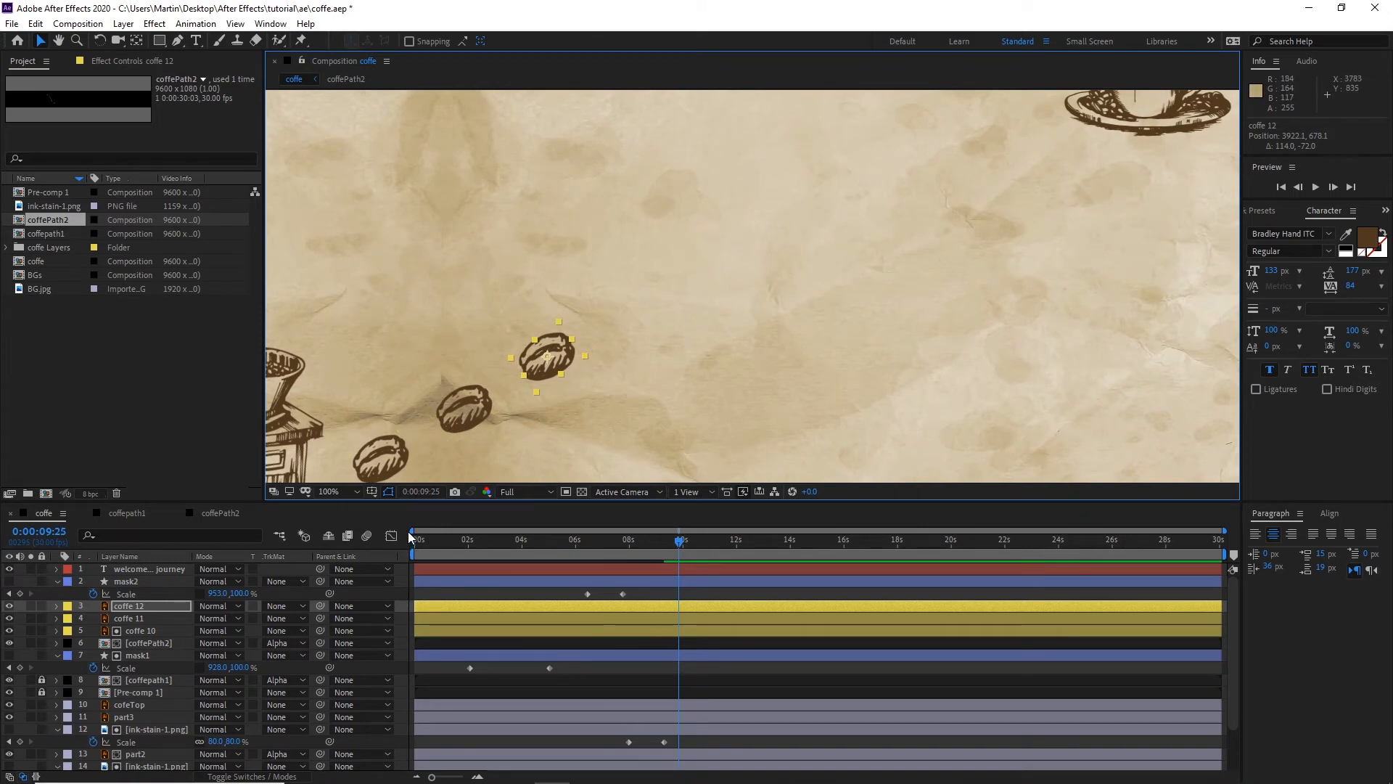
pyautogui.hotkey('ctrl', 'd')
pyautogui.moveTo(564, 360); pyautogui.dragTo(992, 113)
pyautogui.hotkey('ctrl', 'd')
pyautogui.hotkey('ctrl', 'd')
pyautogui.hotkey('ctrl', 'd')
pyautogui.hotkey('ctrl', 'd')
pyautogui.press(',')
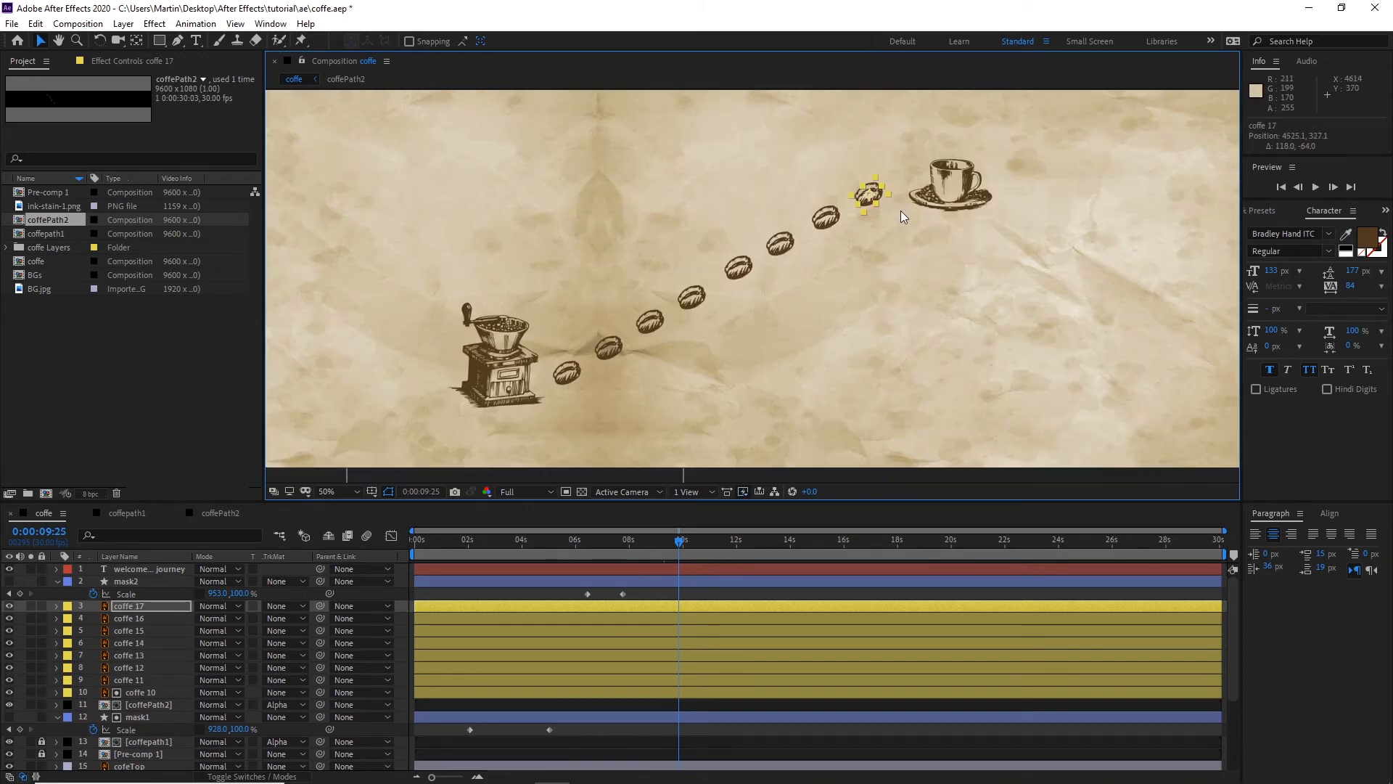
# Step: Go to mask2's last keyframe at 0:00:07:23 and pre-compose the layers coffe 10 through coffe 17 as "coffePath3"
pyautogui.moveTo(726, 406); pyautogui.dragTo(793, 348)
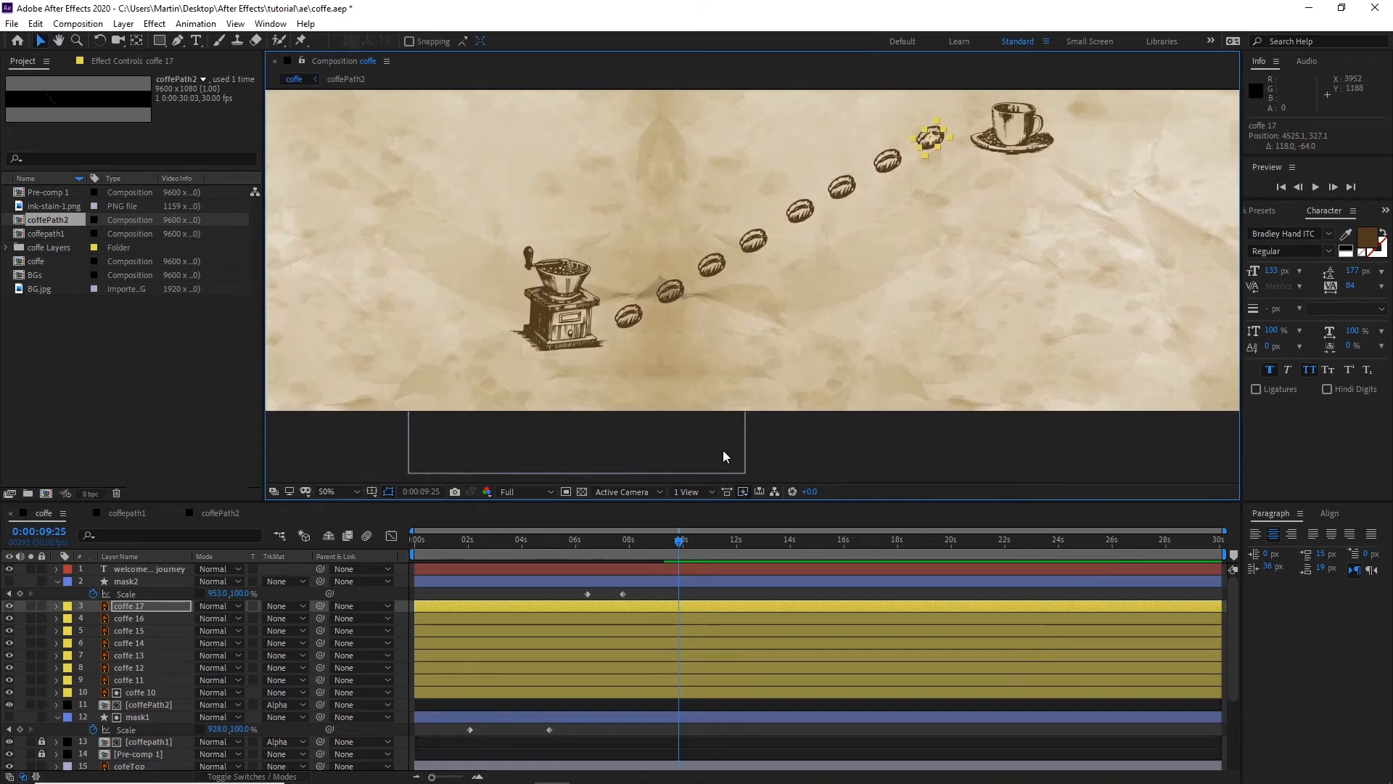
pyautogui.moveTo(690, 539); pyautogui.dragTo(630, 550)
pyautogui.press('j')
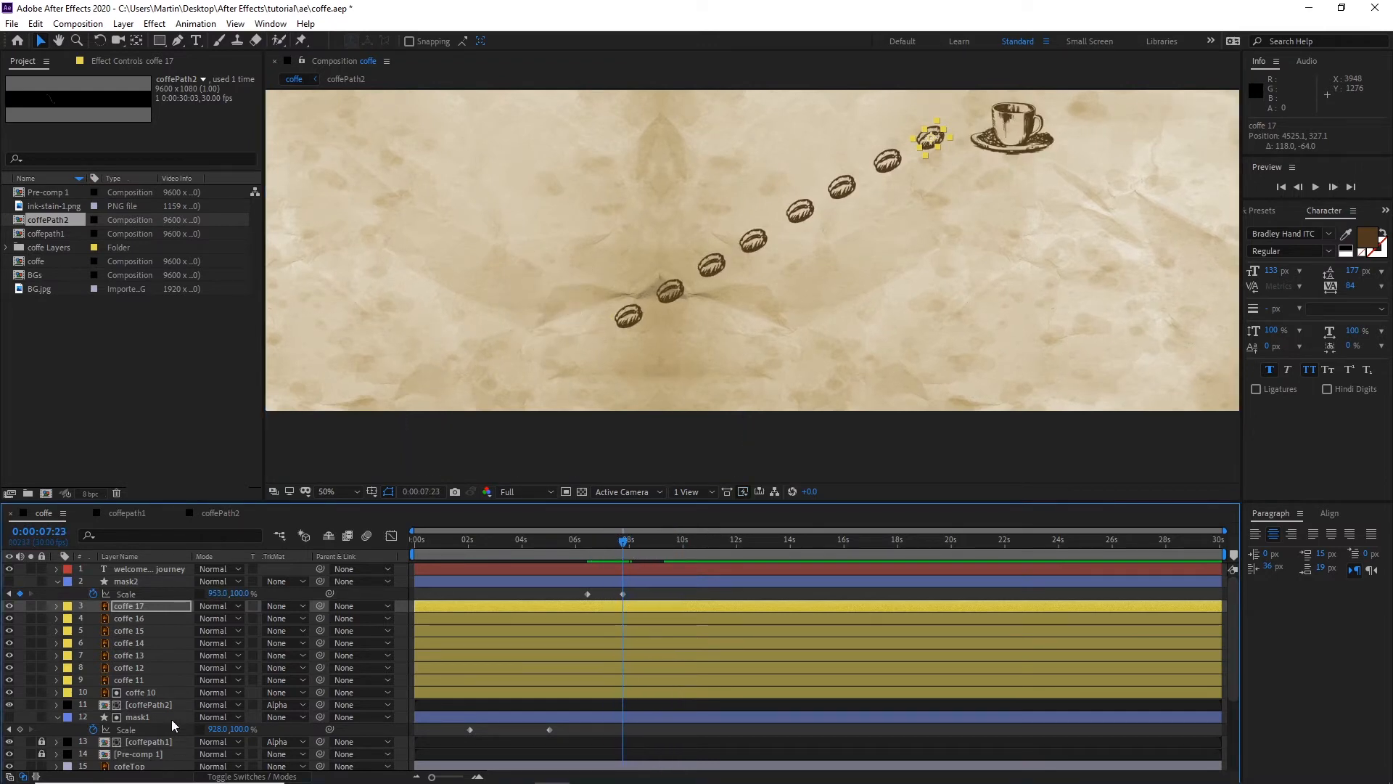
pyautogui.click(128, 683)
pyautogui.click(137, 694)
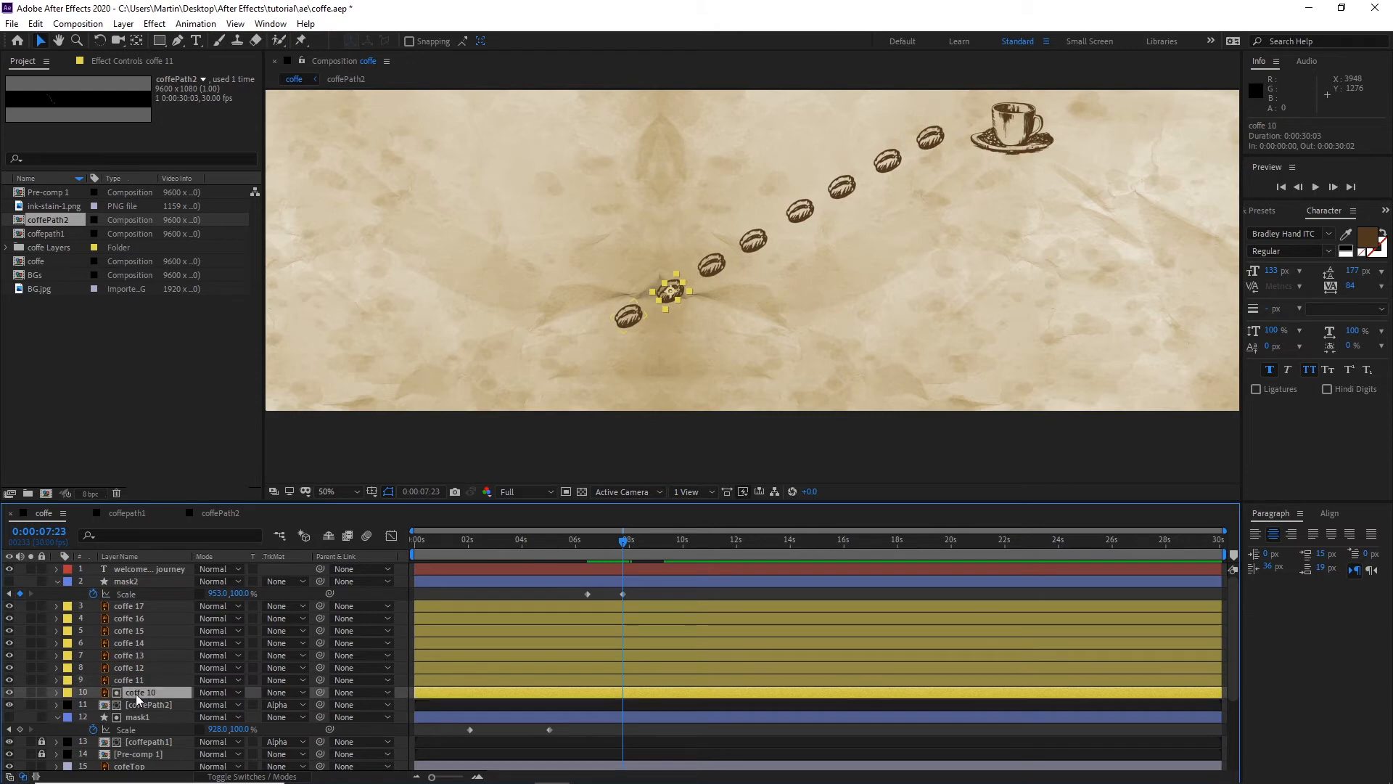
pyautogui.keyDown('shift'); pyautogui.click(128, 606); pyautogui.keyUp('shift')
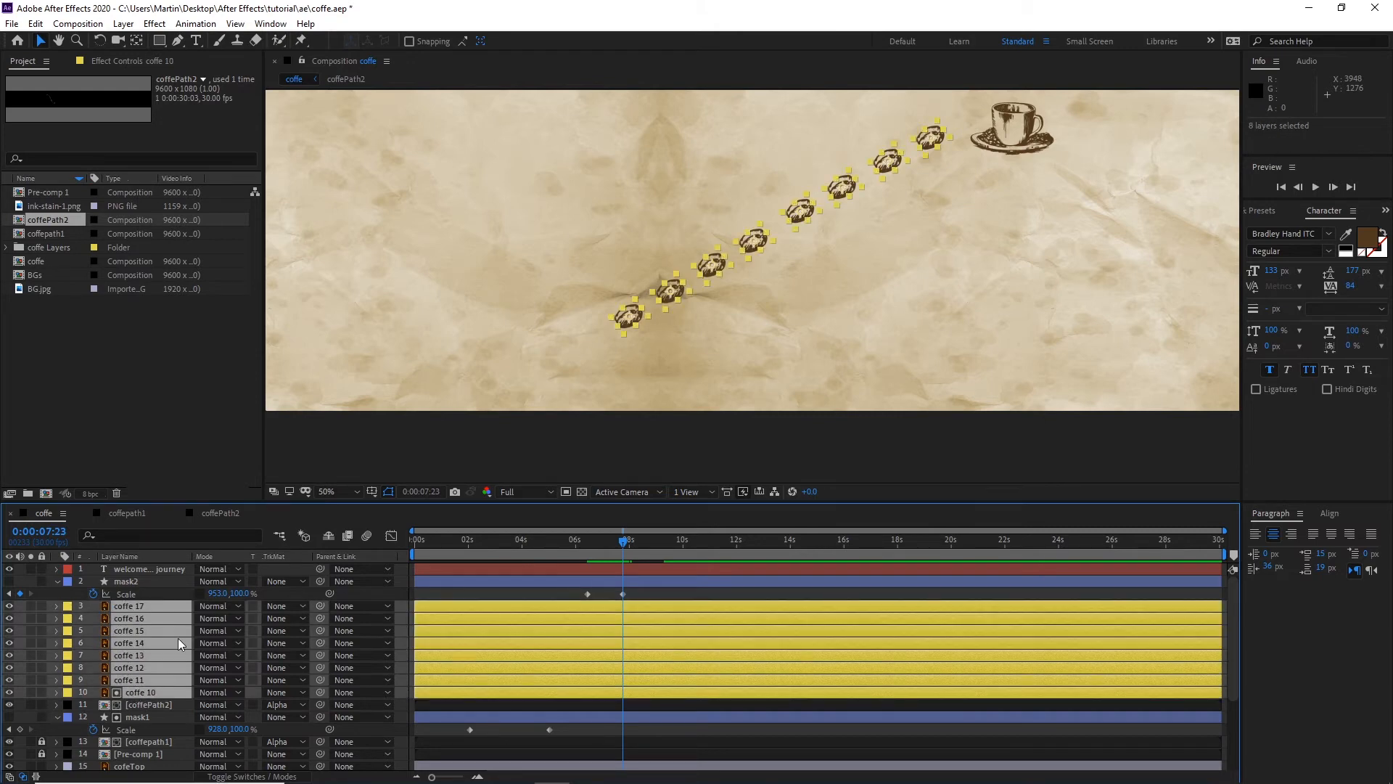
pyautogui.hotkey('ctrl', 'shift', 'c')
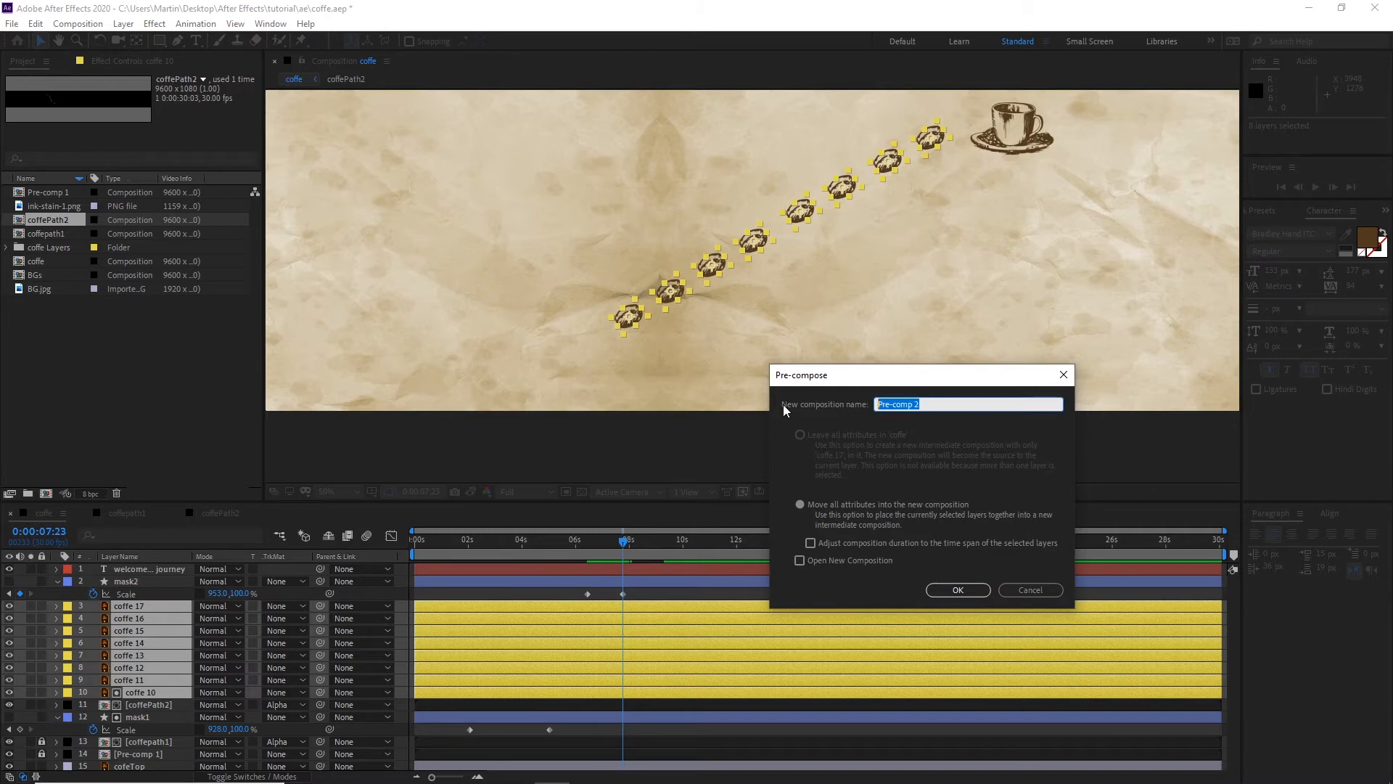
pyautogui.write('coffePath3')
pyautogui.click(970, 594)
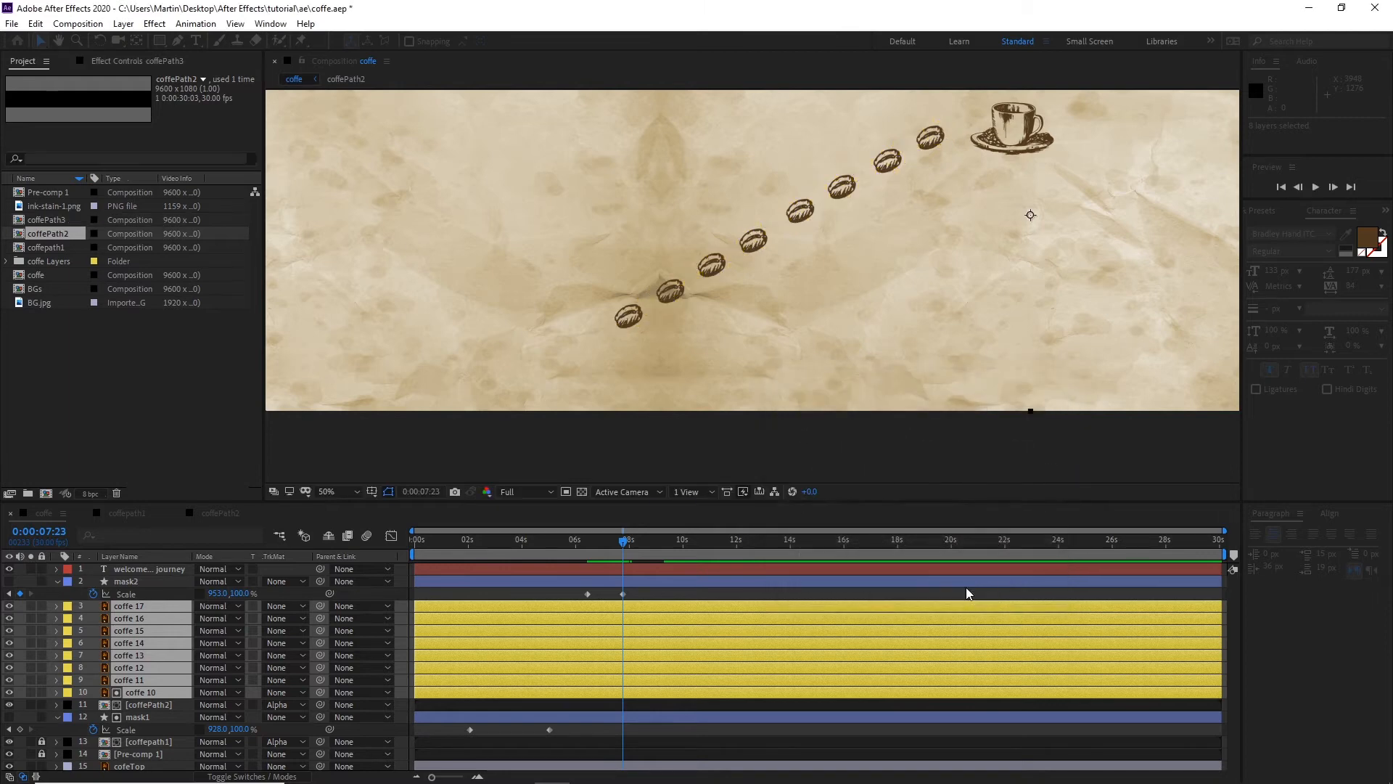
# Step: With no layer selected, draw a tall red rectangle shape about 178 by 826 px just left of the new bean trail
pyautogui.press(',')
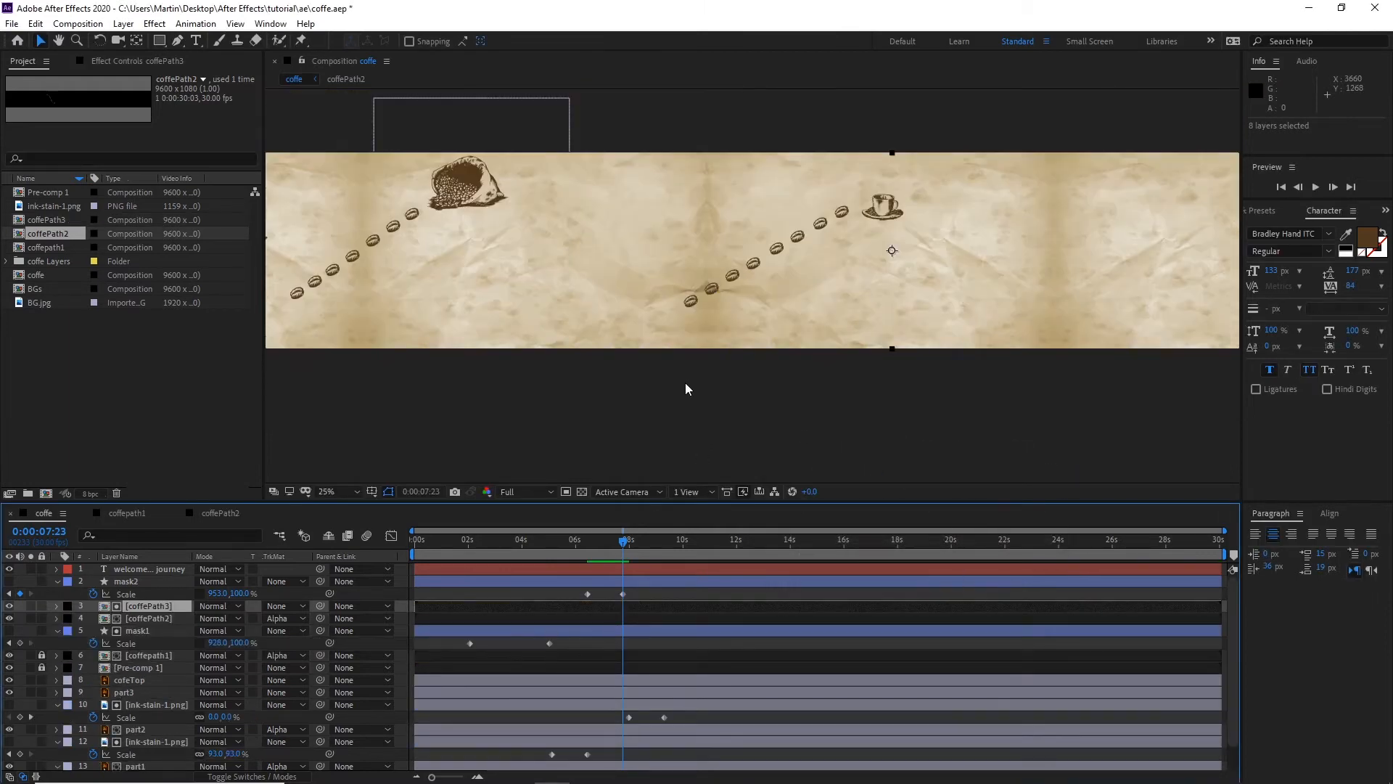
pyautogui.scroll(2, 711, 308)
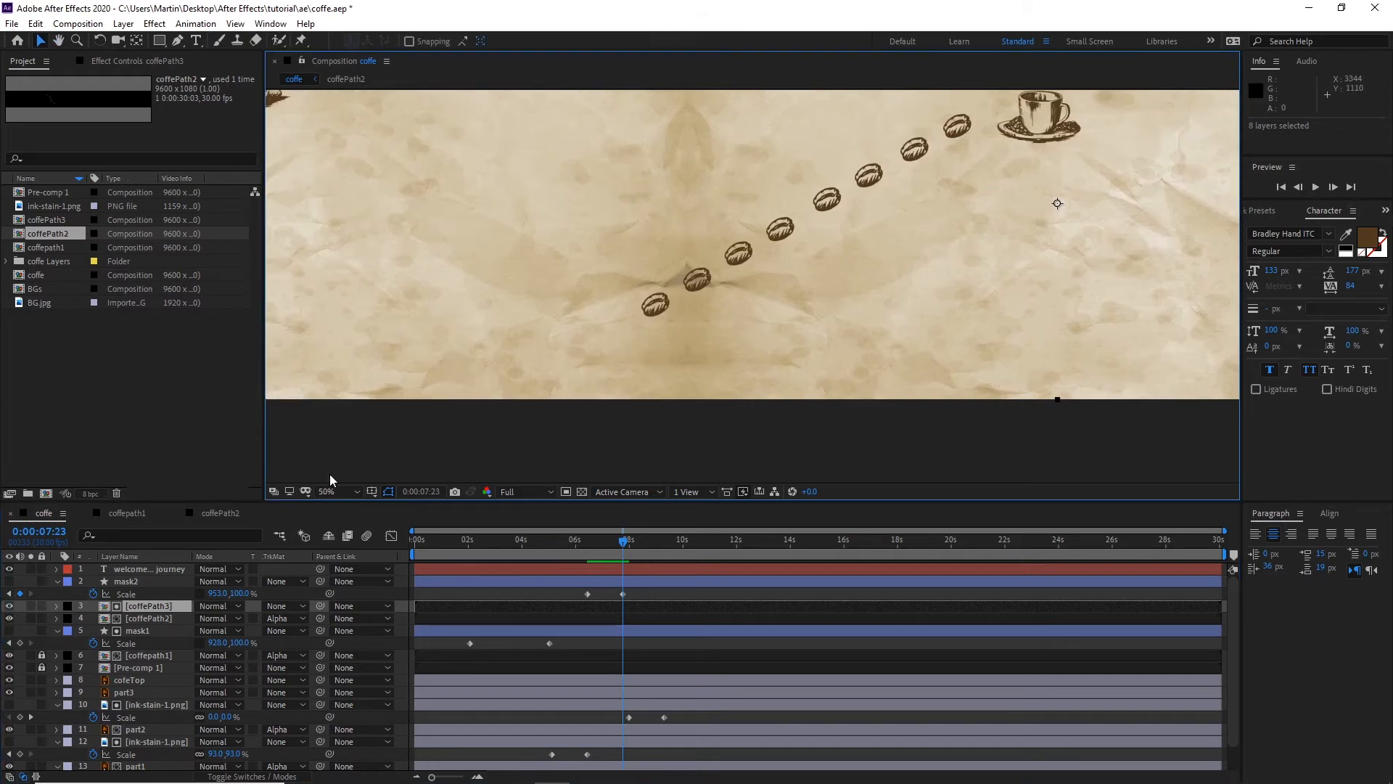
pyautogui.click(153, 617)
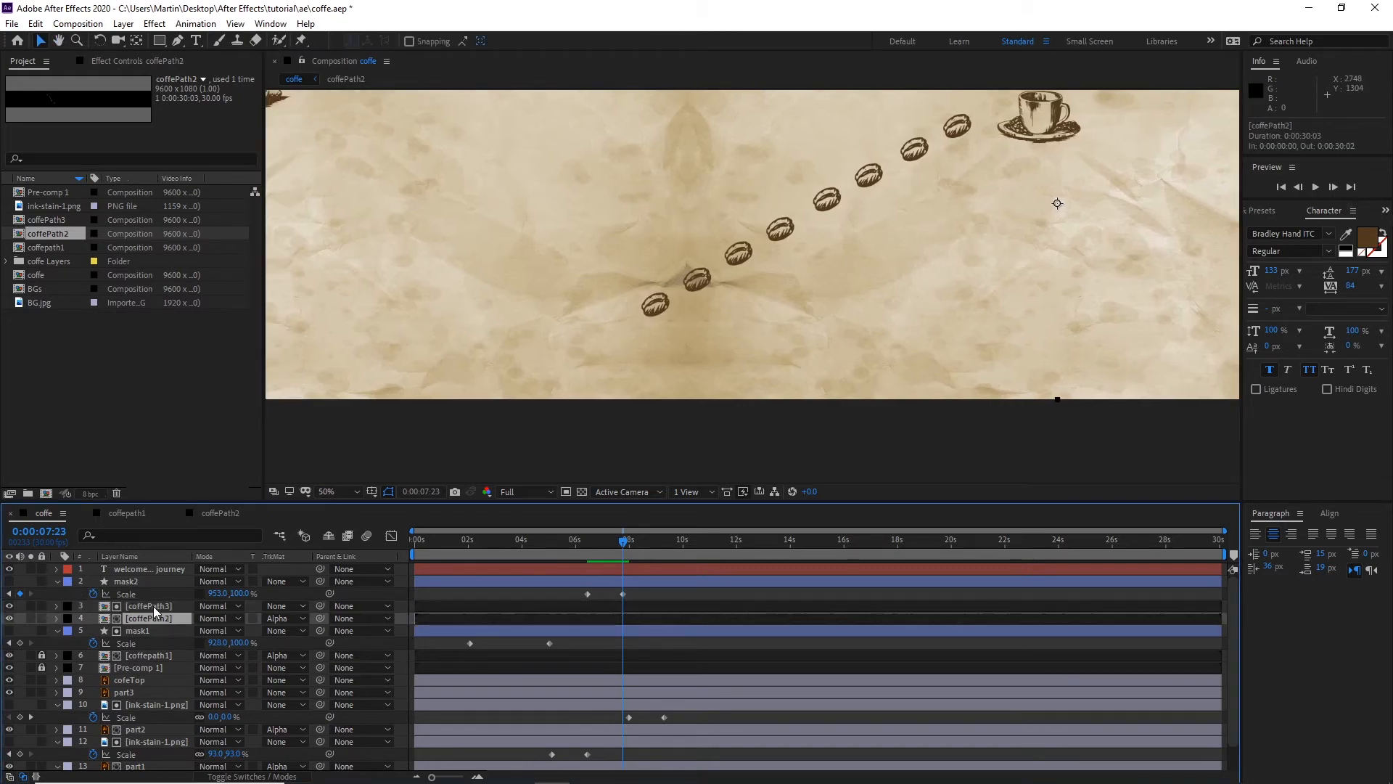
pyautogui.click(154, 606)
pyautogui.press('F2')
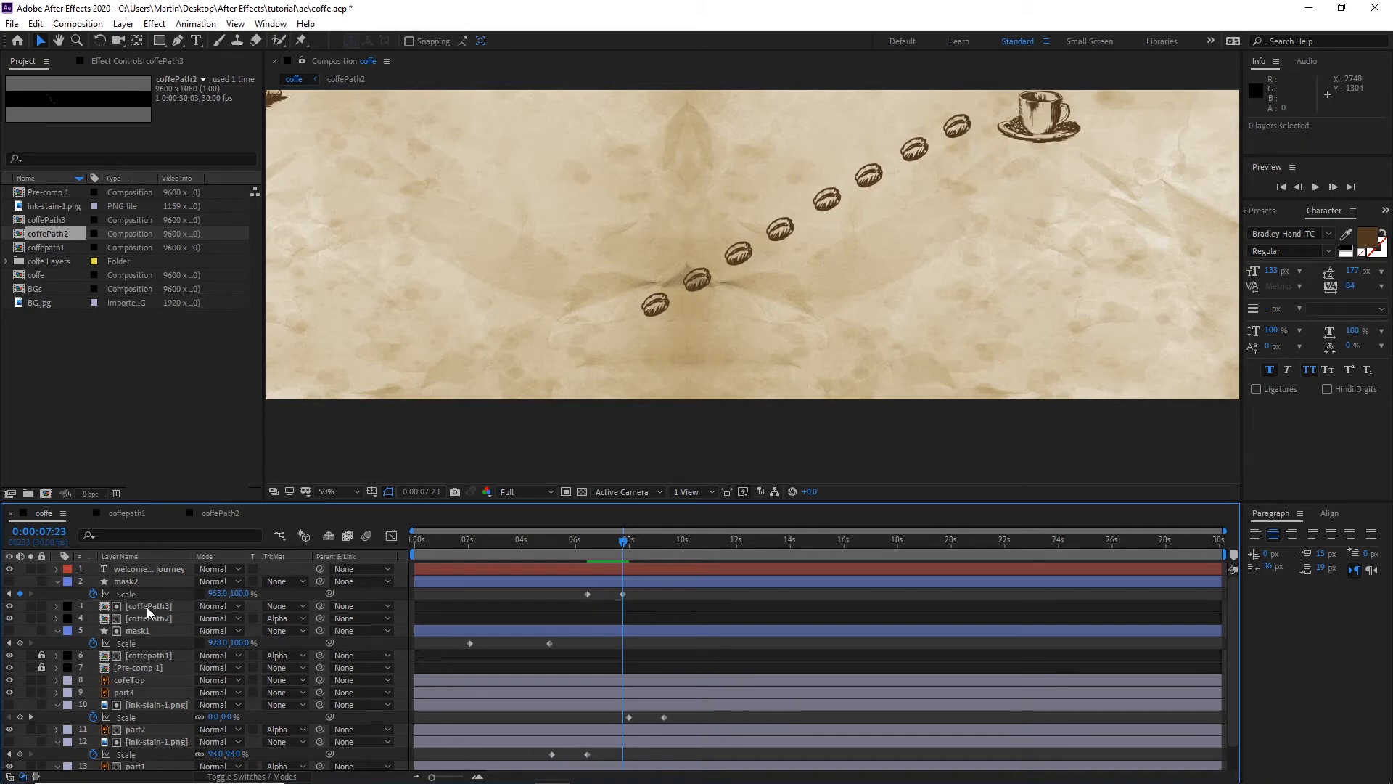
pyautogui.click(148, 607)
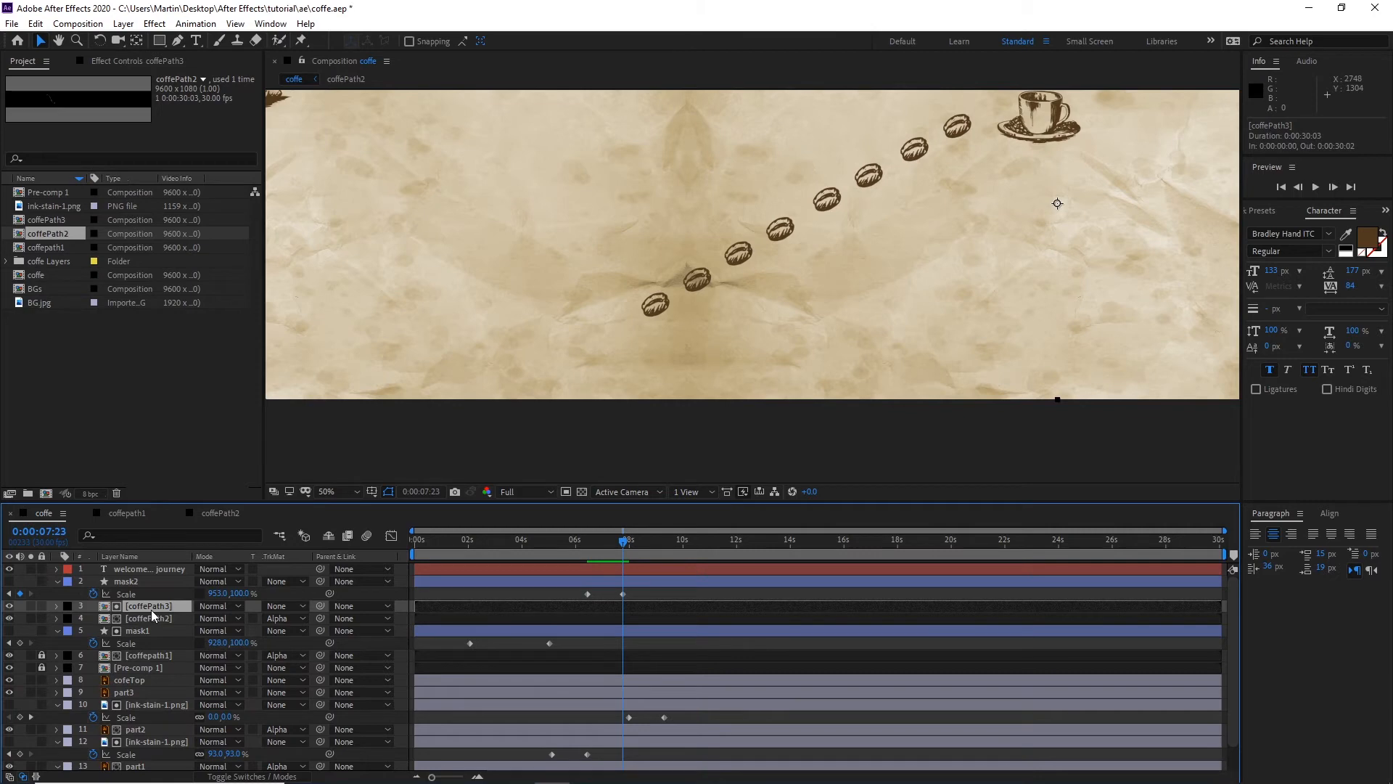
pyautogui.click(384, 712)
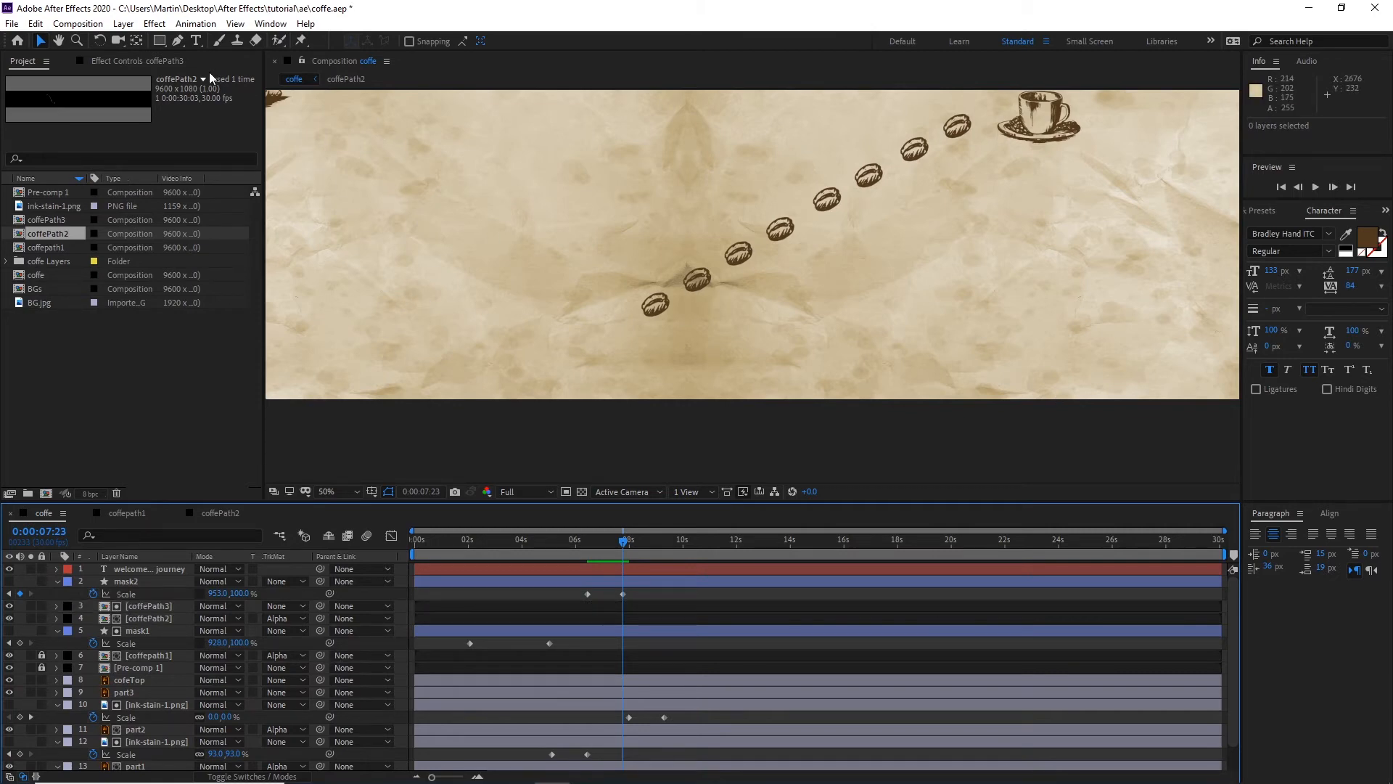
pyautogui.moveTo(160, 41); pyautogui.dragTo(211, 39)
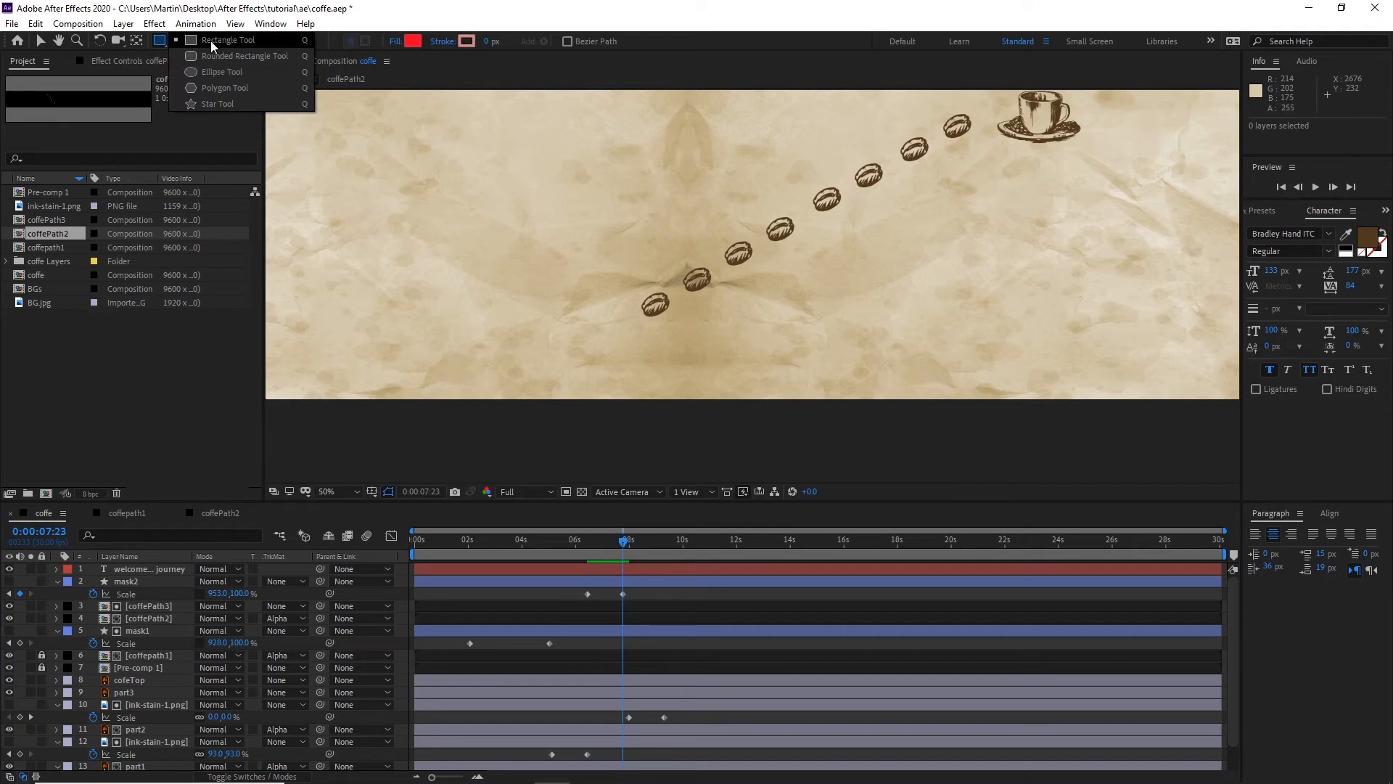
pyautogui.moveTo(635, 372)
pyautogui.mouseDown()
pyautogui.moveTo(591, 252)
pyautogui.moveTo(569, 79)
pyautogui.mouseUp()
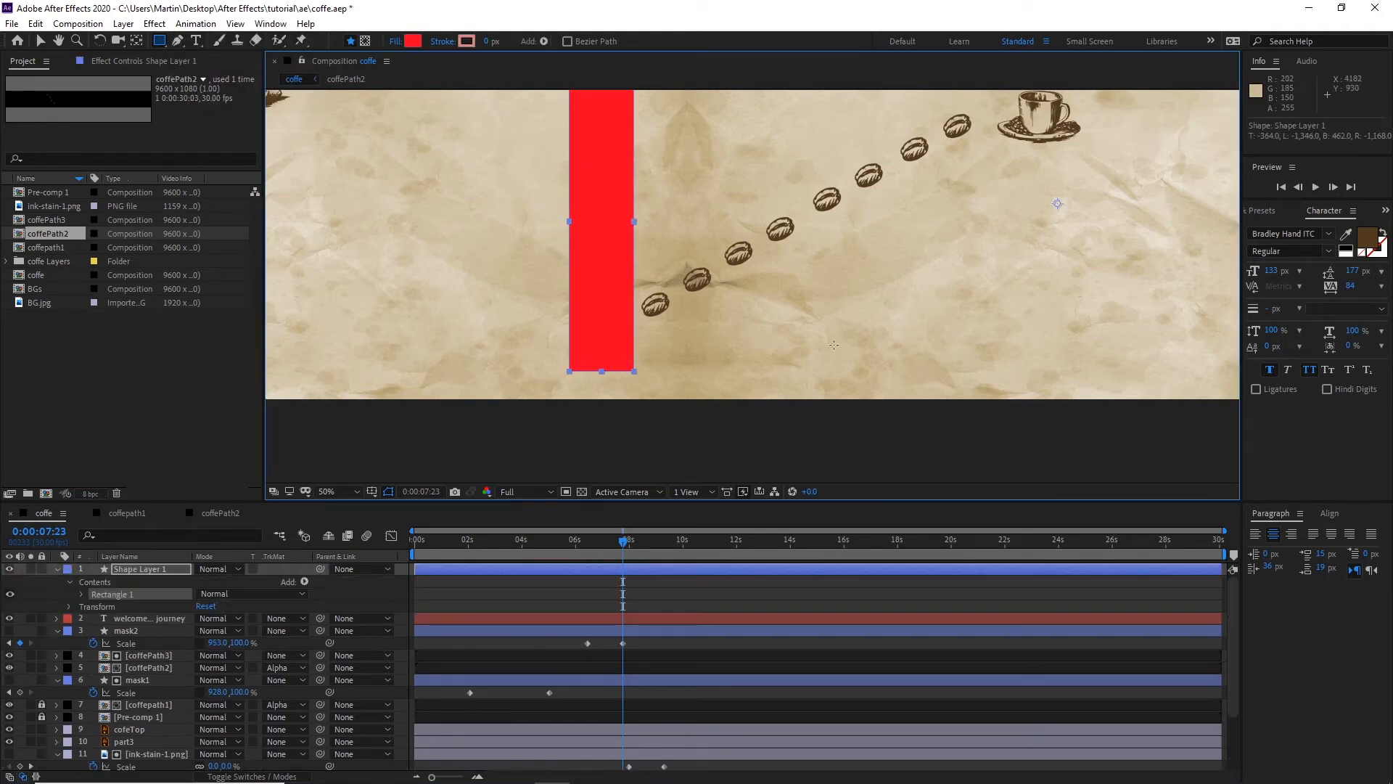
pyautogui.moveTo(834, 344); pyautogui.dragTo(772, 399)
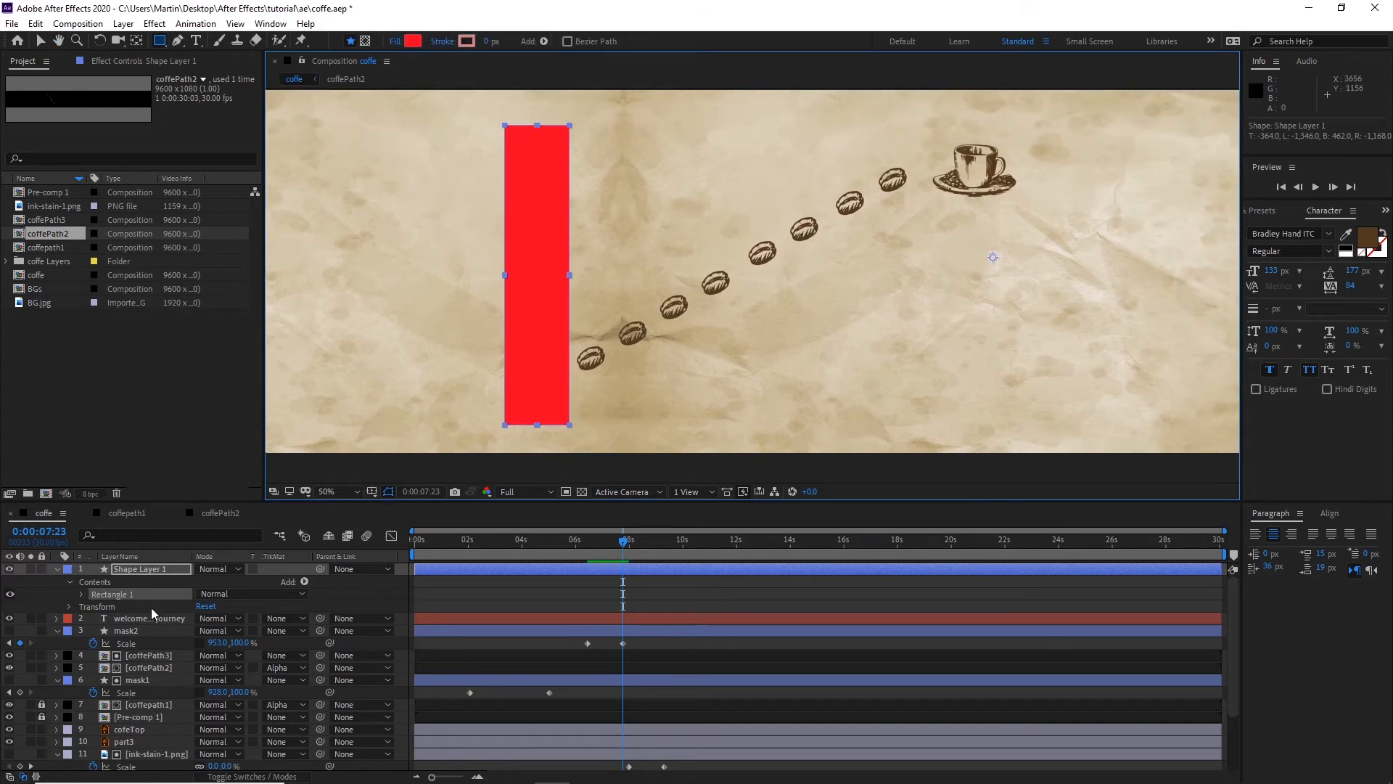
# Step: Move the red rectangle layer's anchor point to the middle of its left edge
pyautogui.click(145, 617)
pyautogui.click(150, 572)
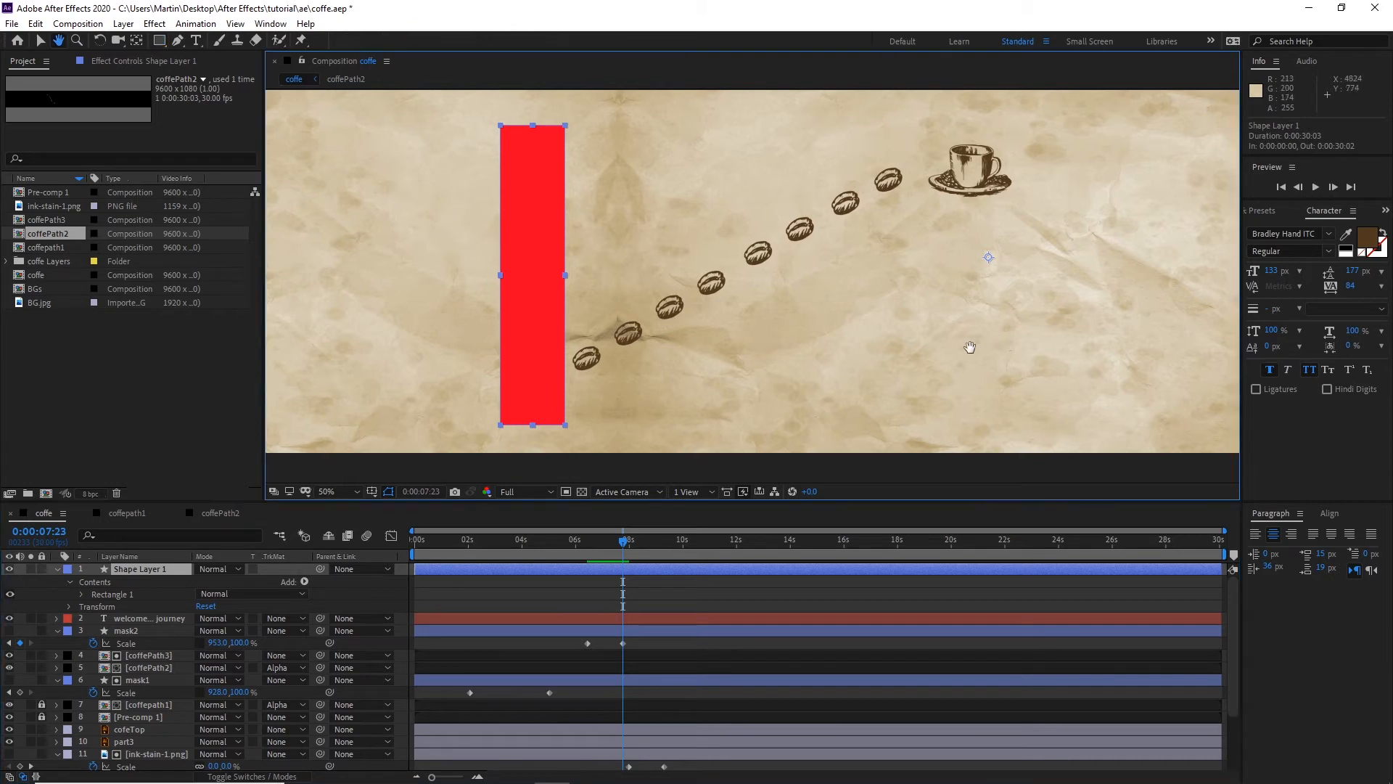
pyautogui.moveTo(1003, 342); pyautogui.dragTo(951, 352)
pyautogui.press('y')
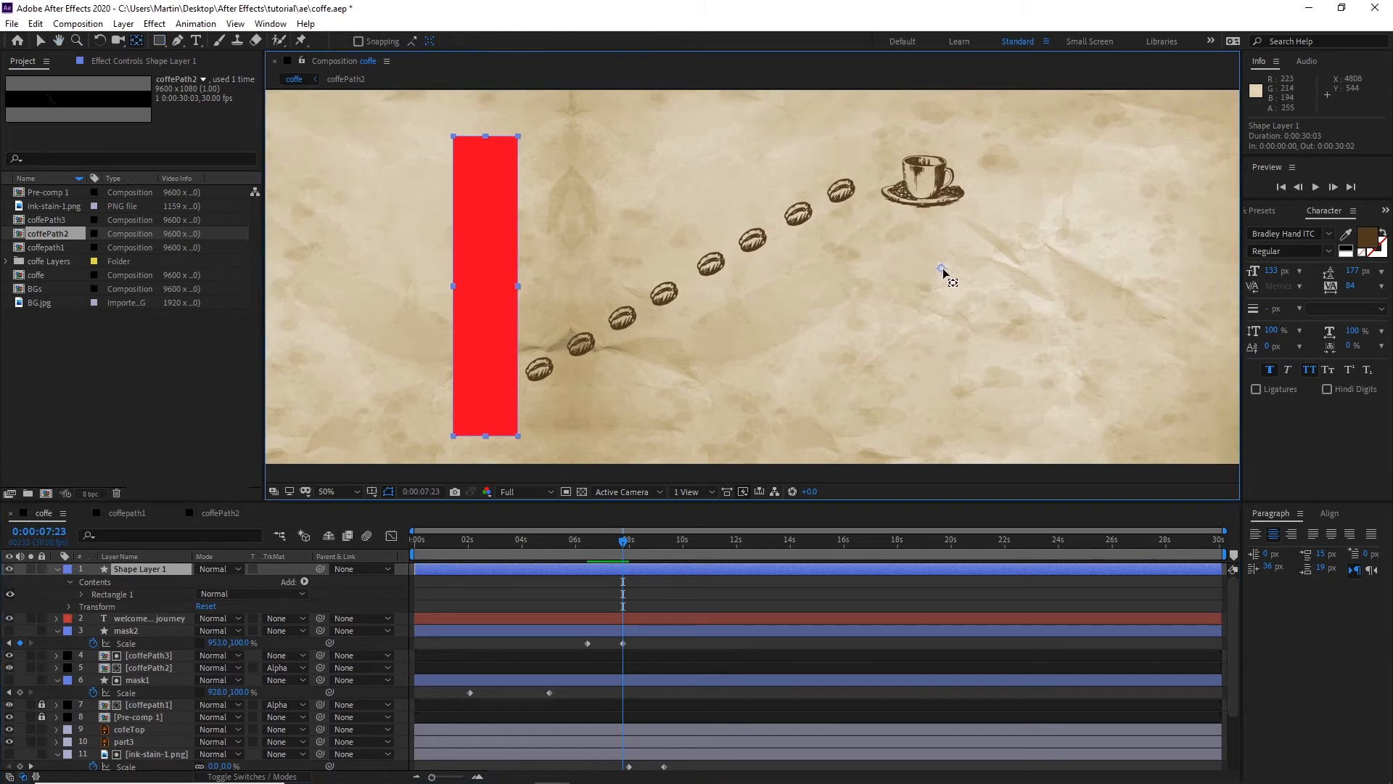
pyautogui.moveTo(943, 270); pyautogui.dragTo(708, 303)
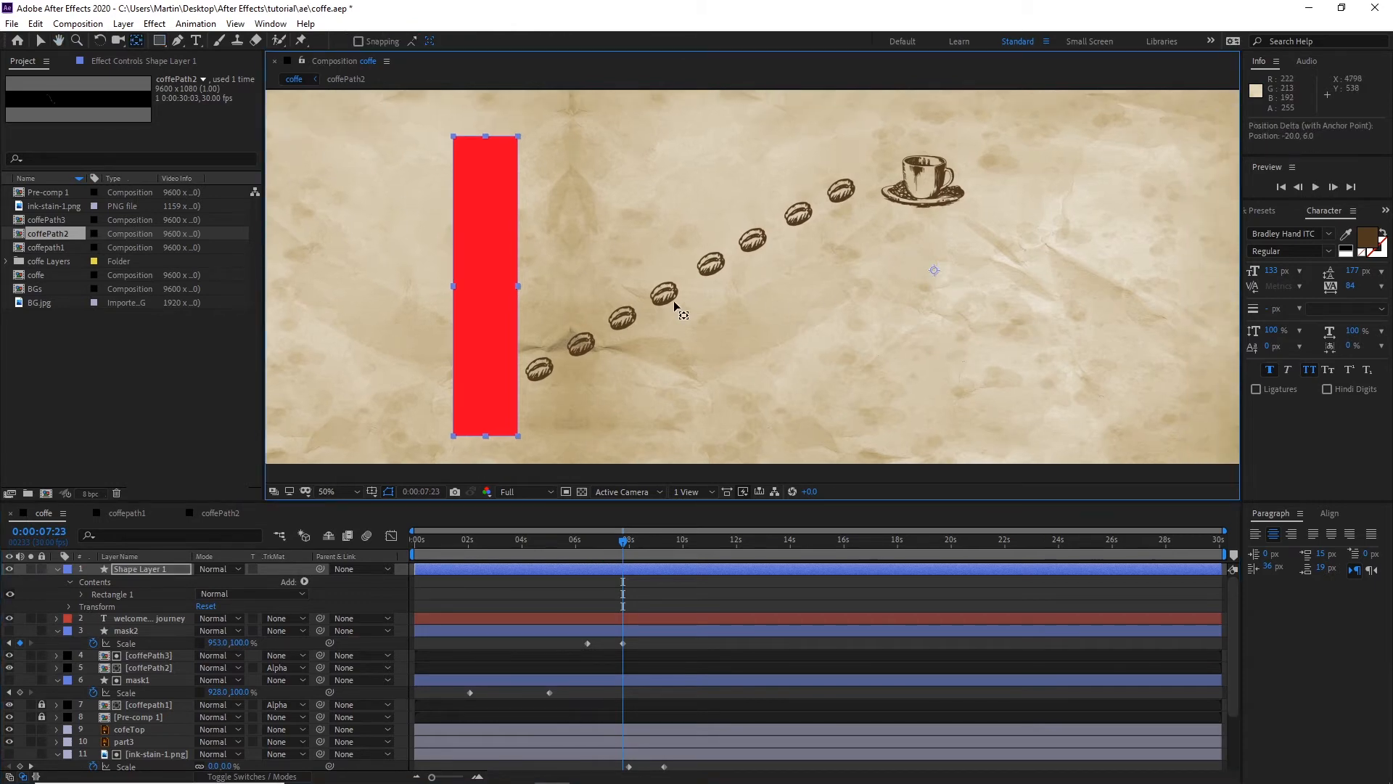
pyautogui.moveTo(476, 285); pyautogui.dragTo(453, 286)
# Step: Unlink the red rectangle's scale proportions, add a scale keyframe at 0:00:07:23, and advance to 0:00:09:03
pyautogui.press('s')
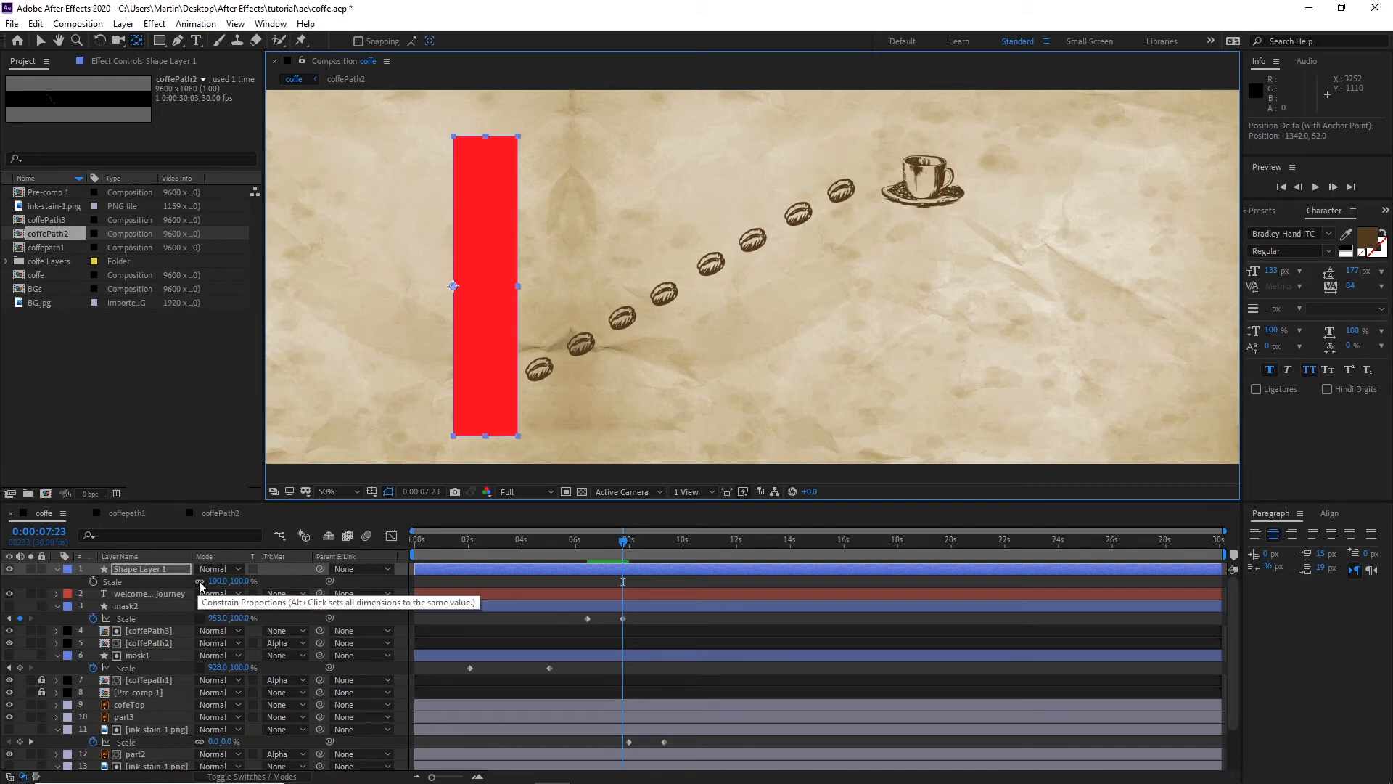
pyautogui.click(93, 582)
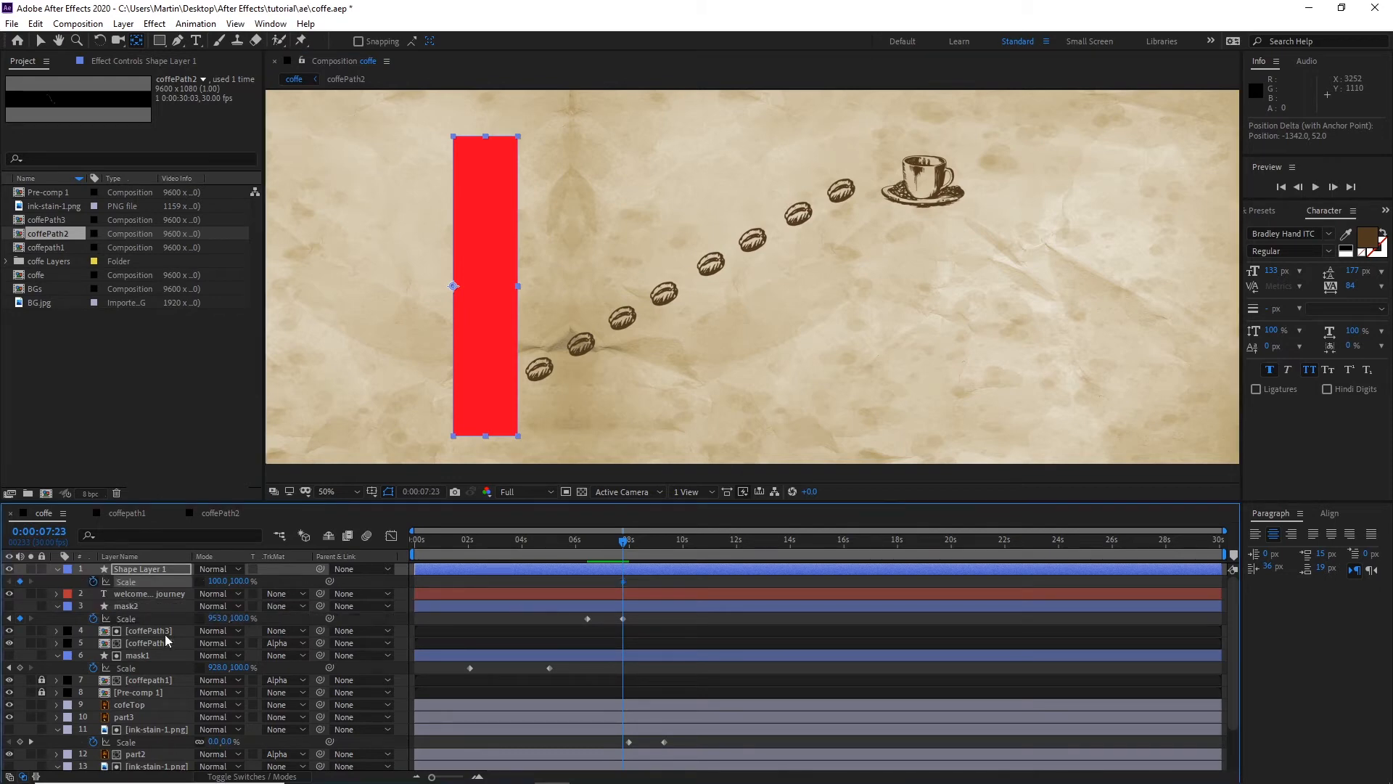
pyautogui.press('space')
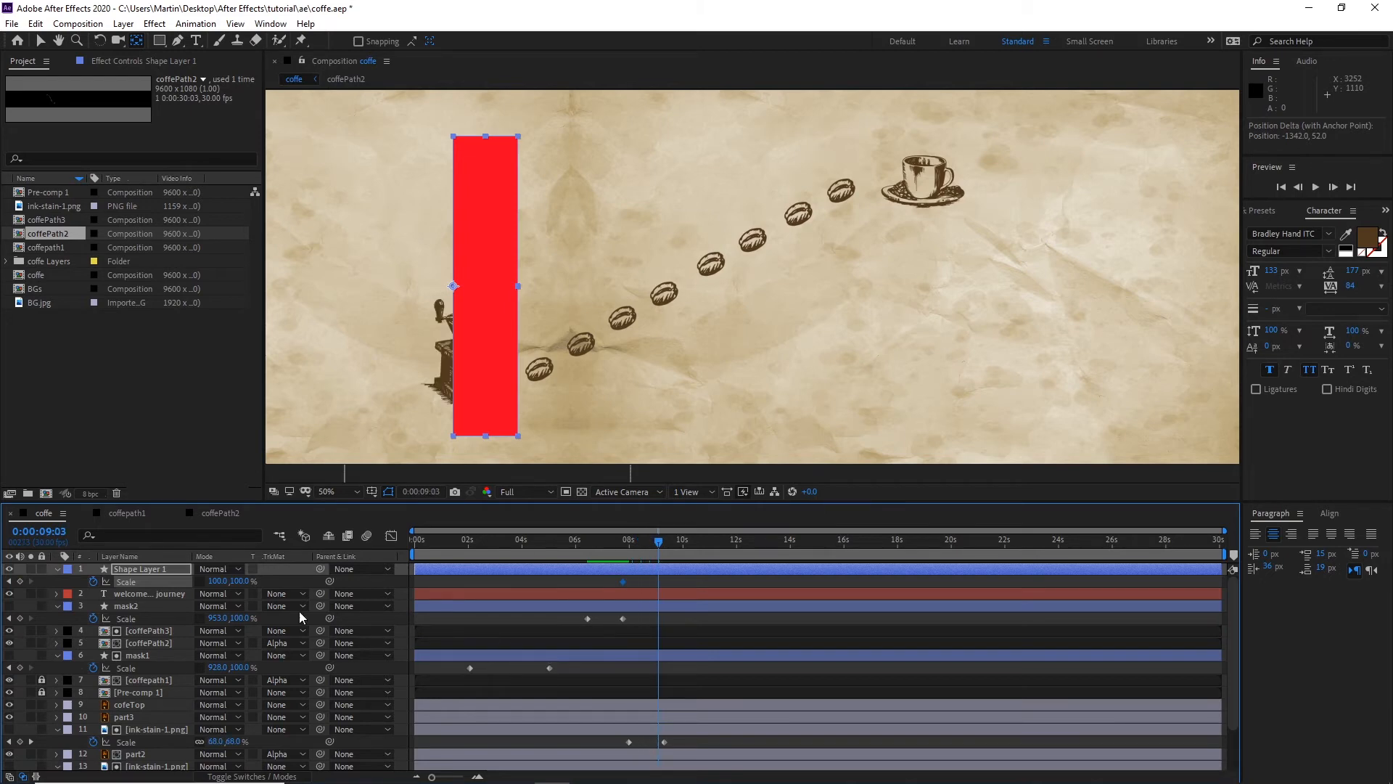
# Step: Widen the red shape layer to 641% horizontal scale at 0:00:09:03 and rename the layer mask3
pyautogui.moveTo(217, 584); pyautogui.dragTo(588, 558)
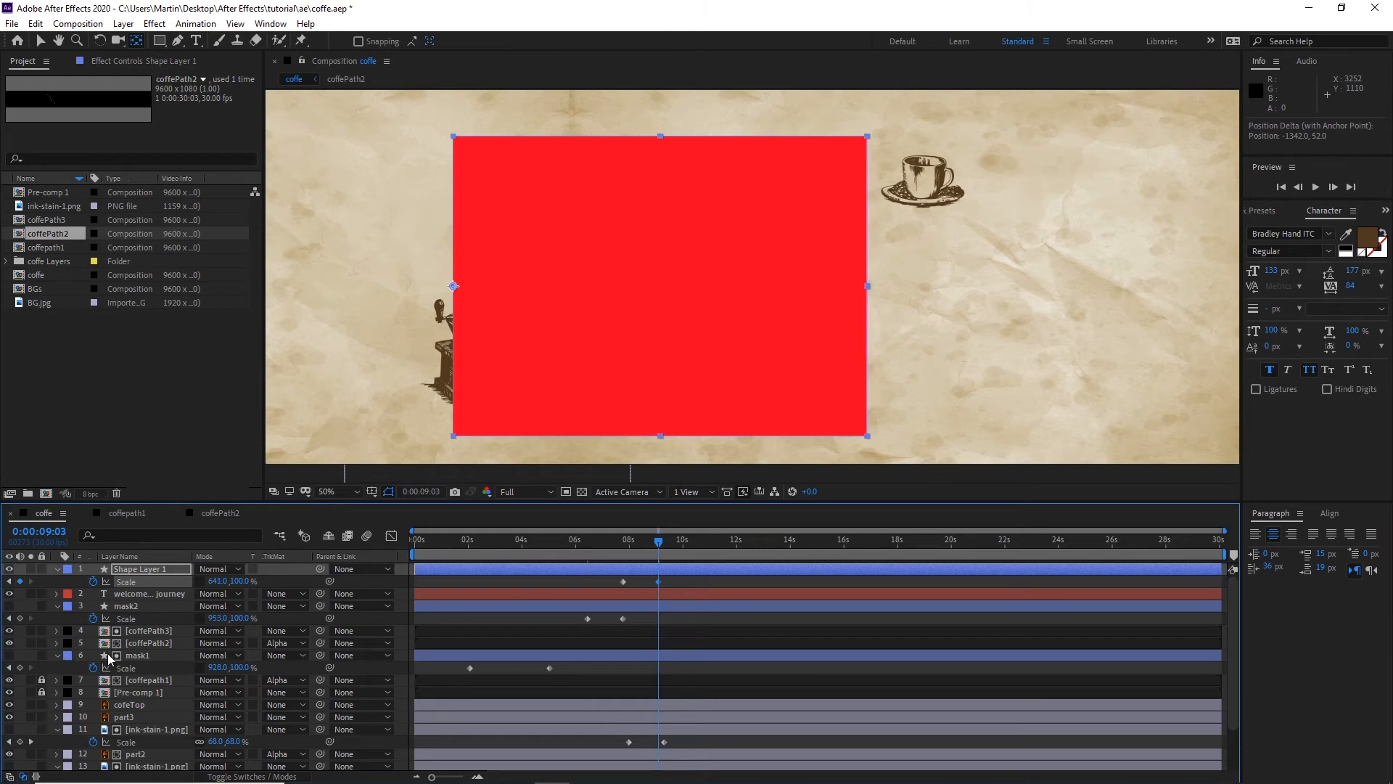
pyautogui.click(150, 643)
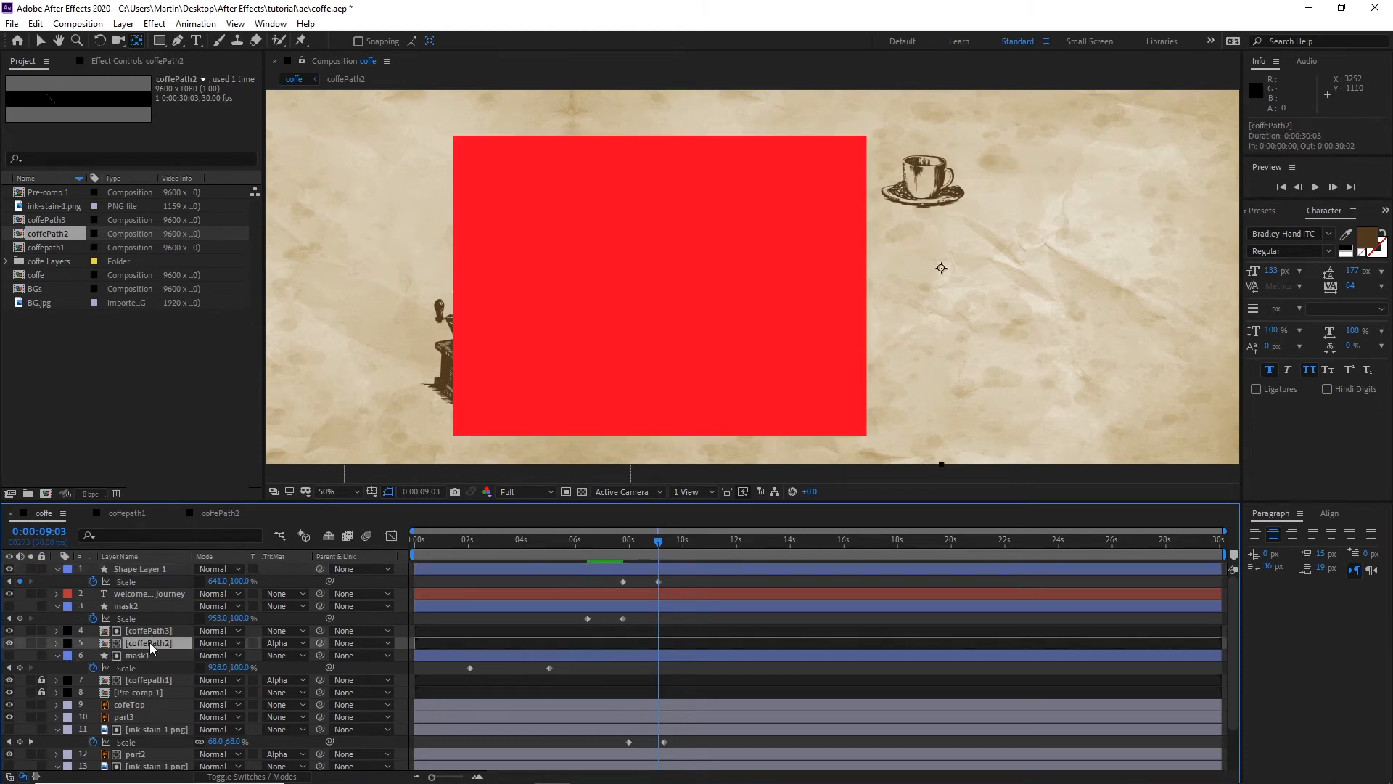
pyautogui.click(146, 569)
pyautogui.press('Return')
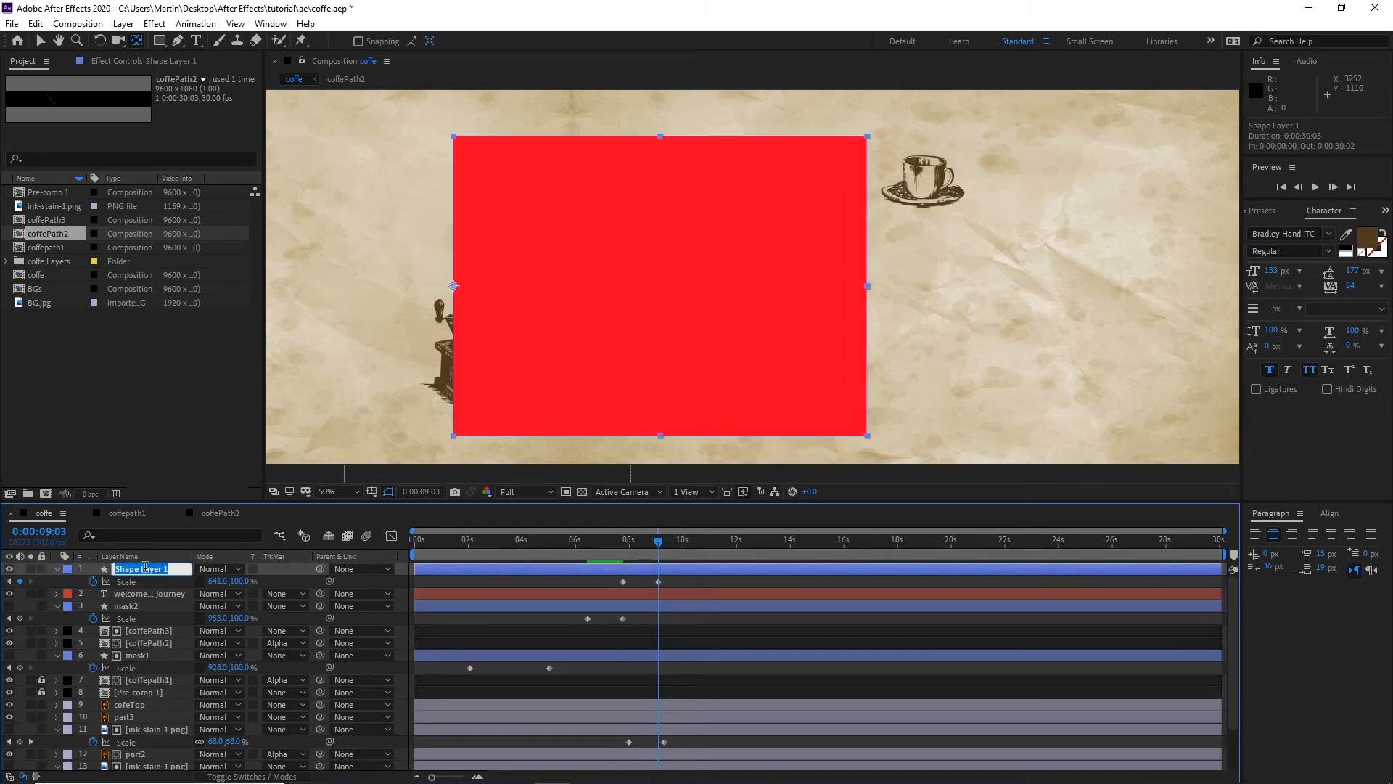
pyautogui.write('mask3')
pyautogui.press('Return')
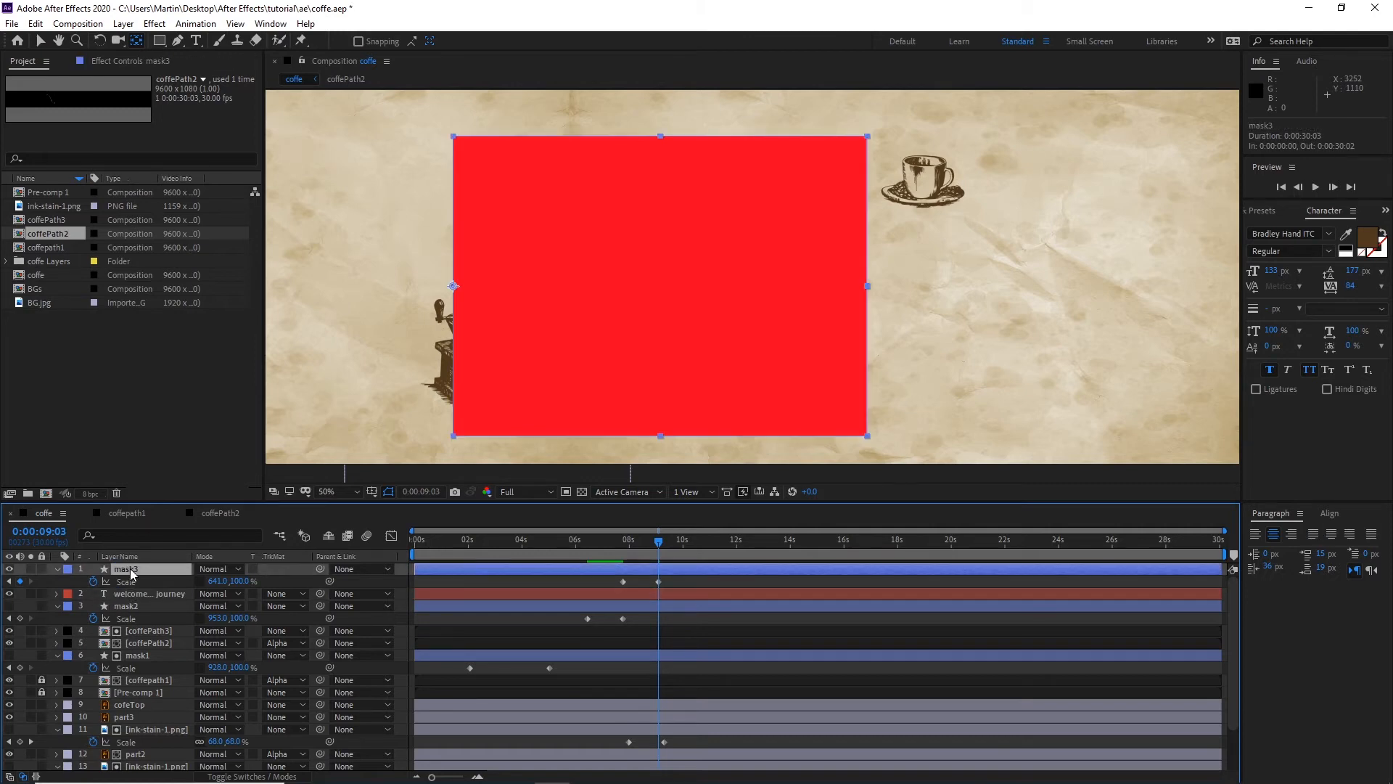
# Step: Place mask3 directly above coffePath3 and use it as the alpha matte for coffePath3
pyautogui.moveTo(131, 576); pyautogui.dragTo(148, 626)
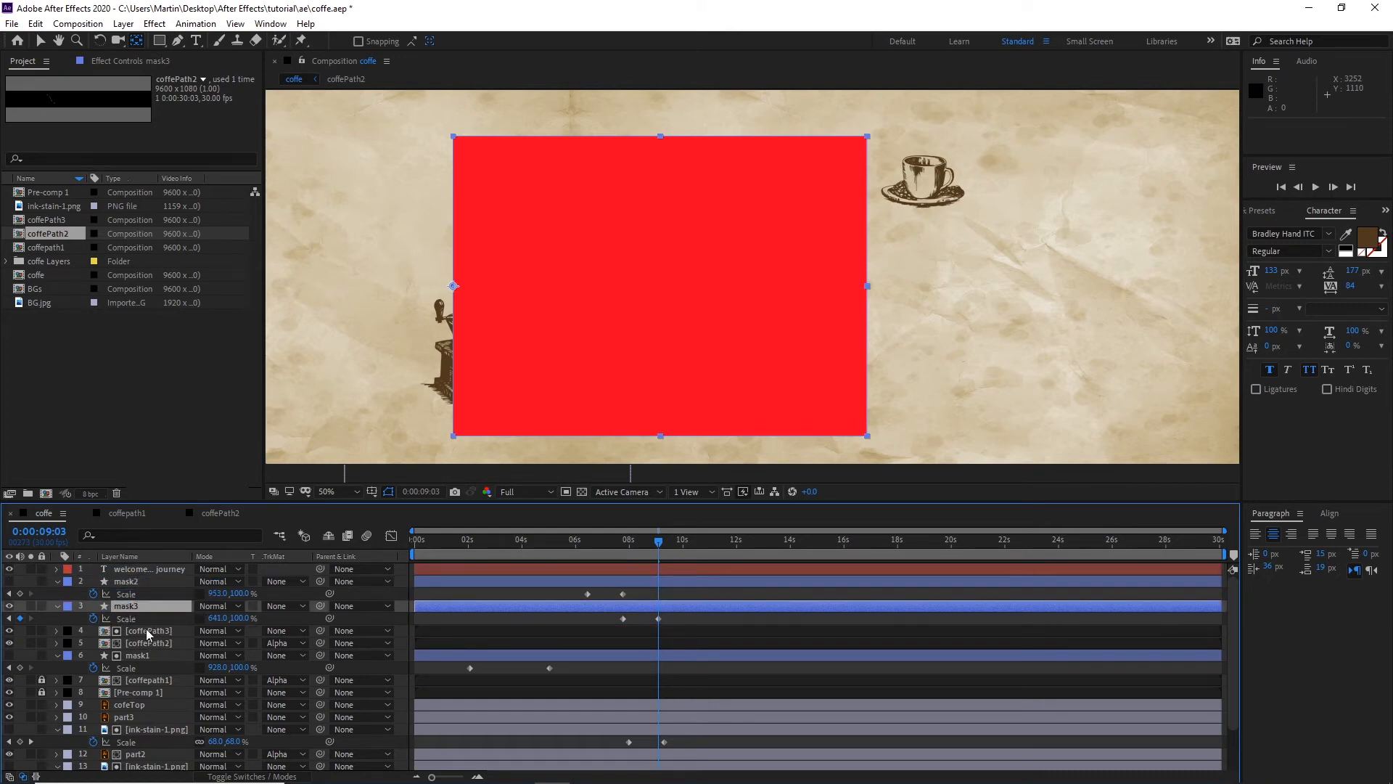
pyautogui.click(150, 631)
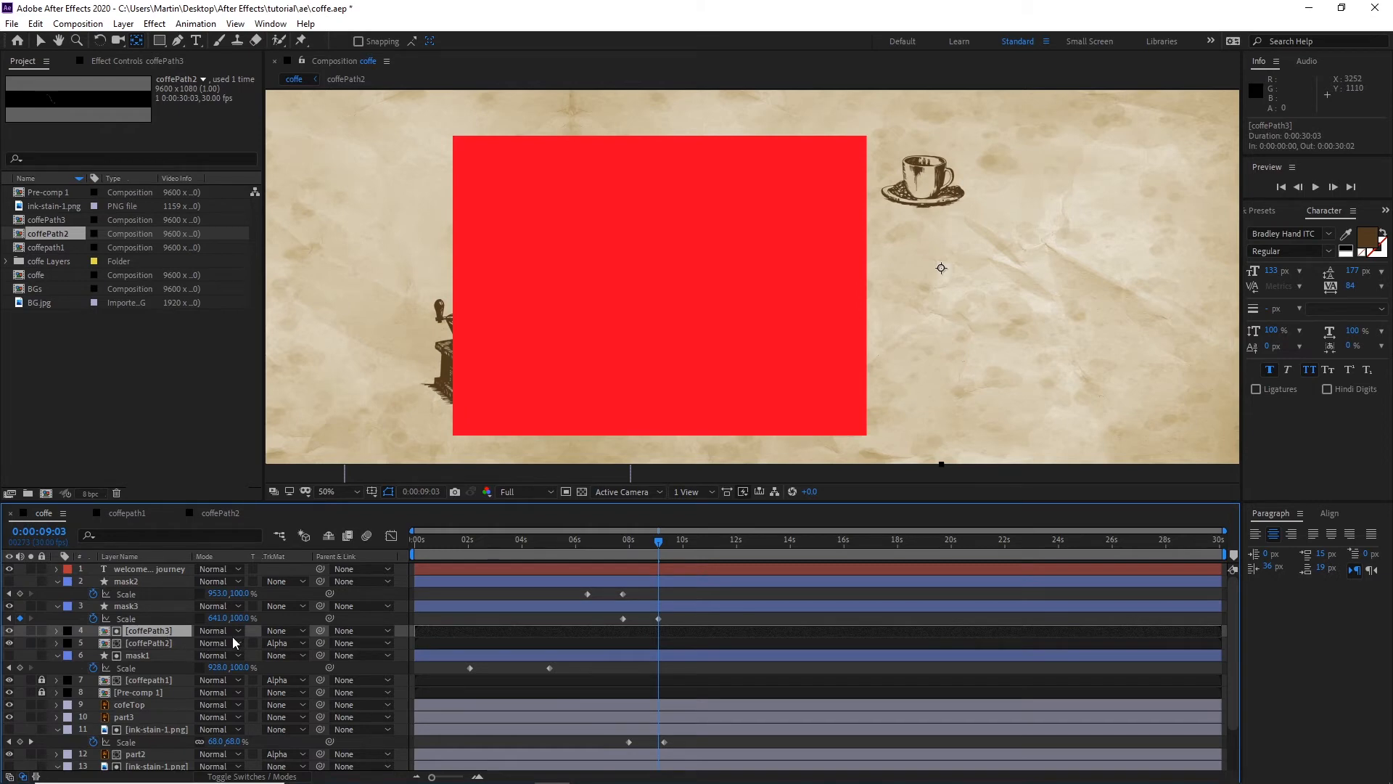
pyautogui.click(294, 630)
pyautogui.click(323, 668)
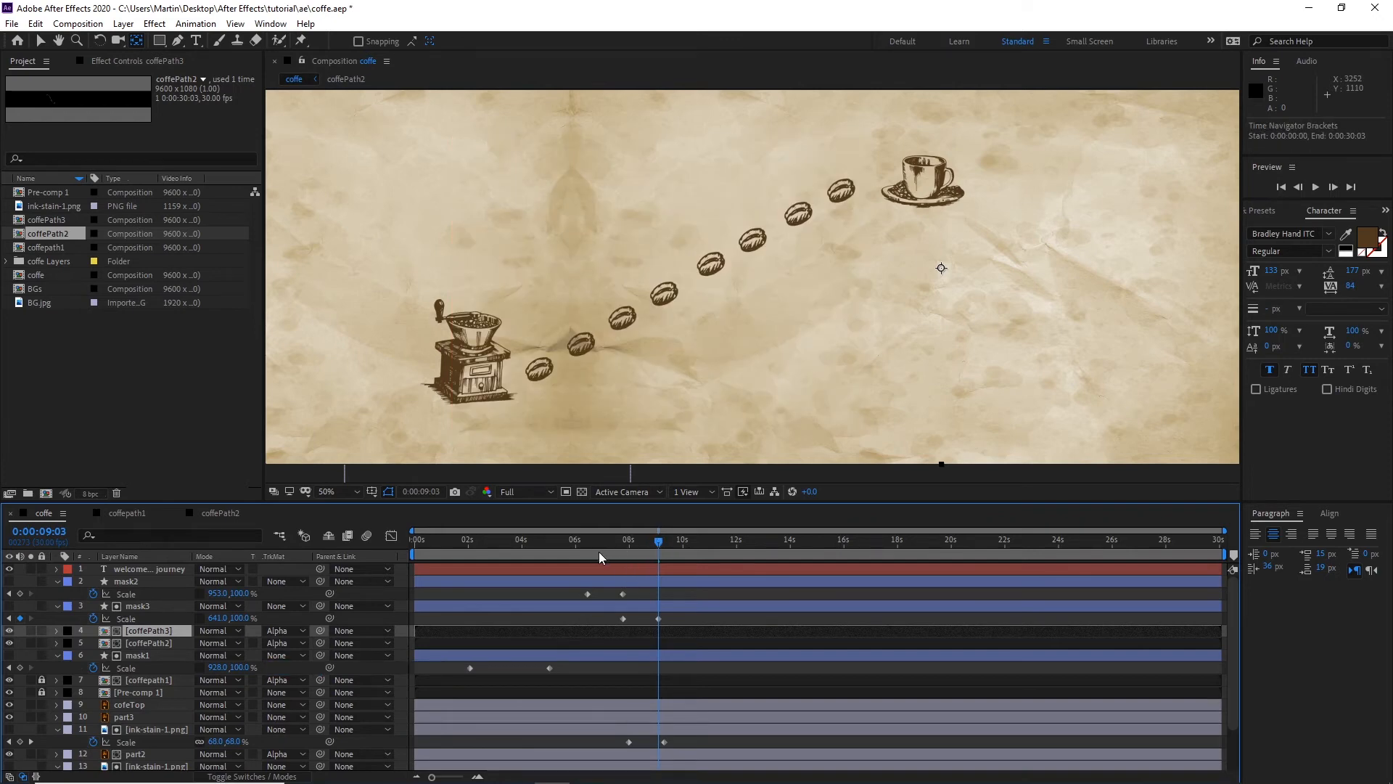
# Step: Preview the bean trail reveals across the whole composition, checking that every coffee path appears
pyautogui.moveTo(652, 541)
pyautogui.mouseDown()
pyautogui.moveTo(622, 555)
pyautogui.moveTo(648, 553)
pyautogui.mouseUp()
pyautogui.press('space')
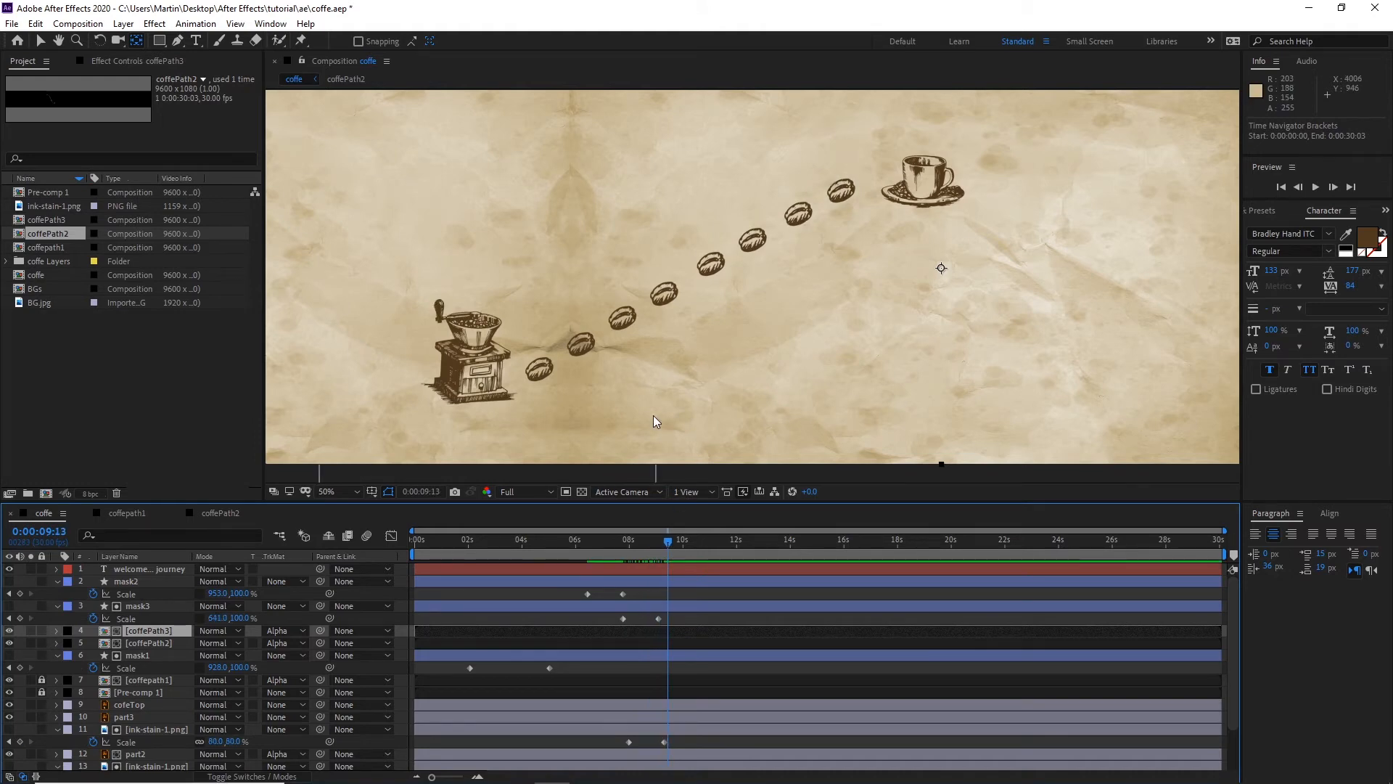
pyautogui.scroll(-2, 655, 259)
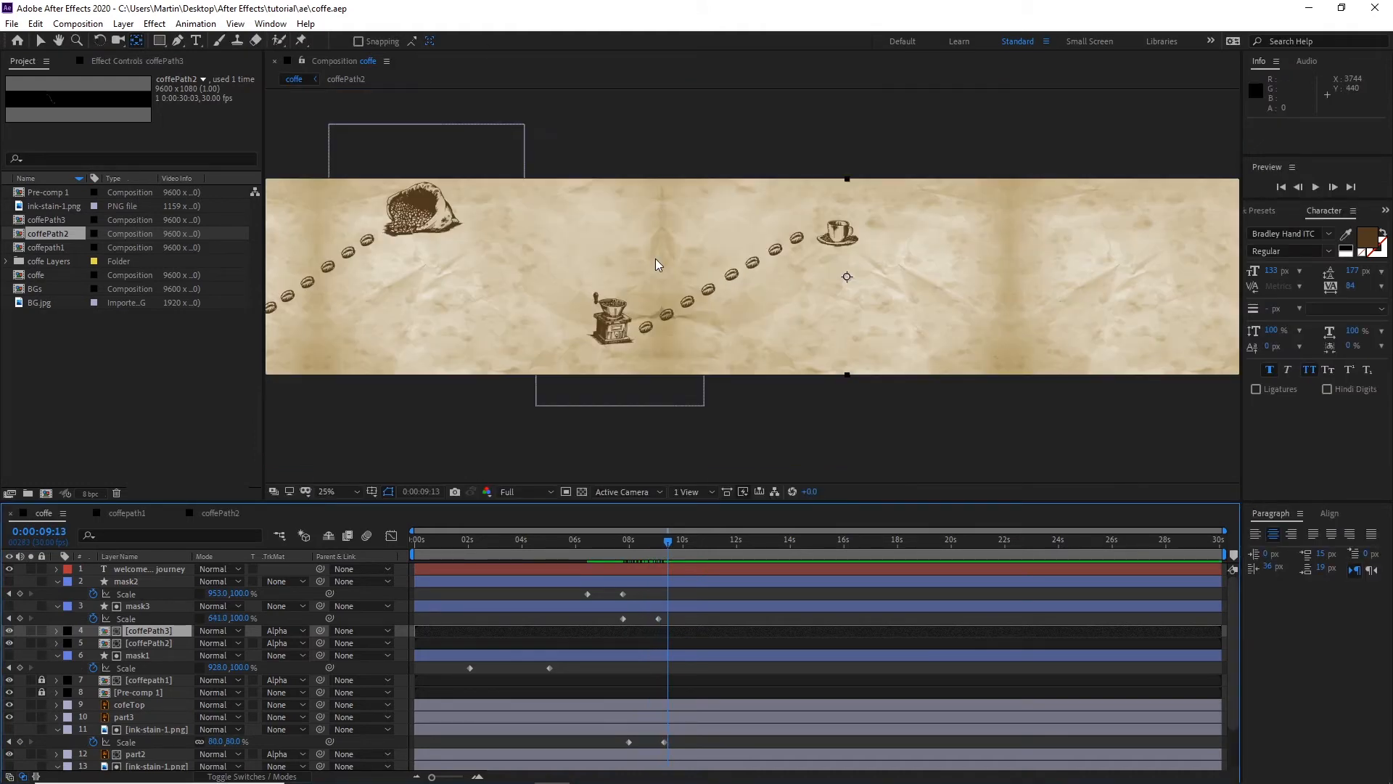
pyautogui.moveTo(664, 244); pyautogui.dragTo(933, 265)
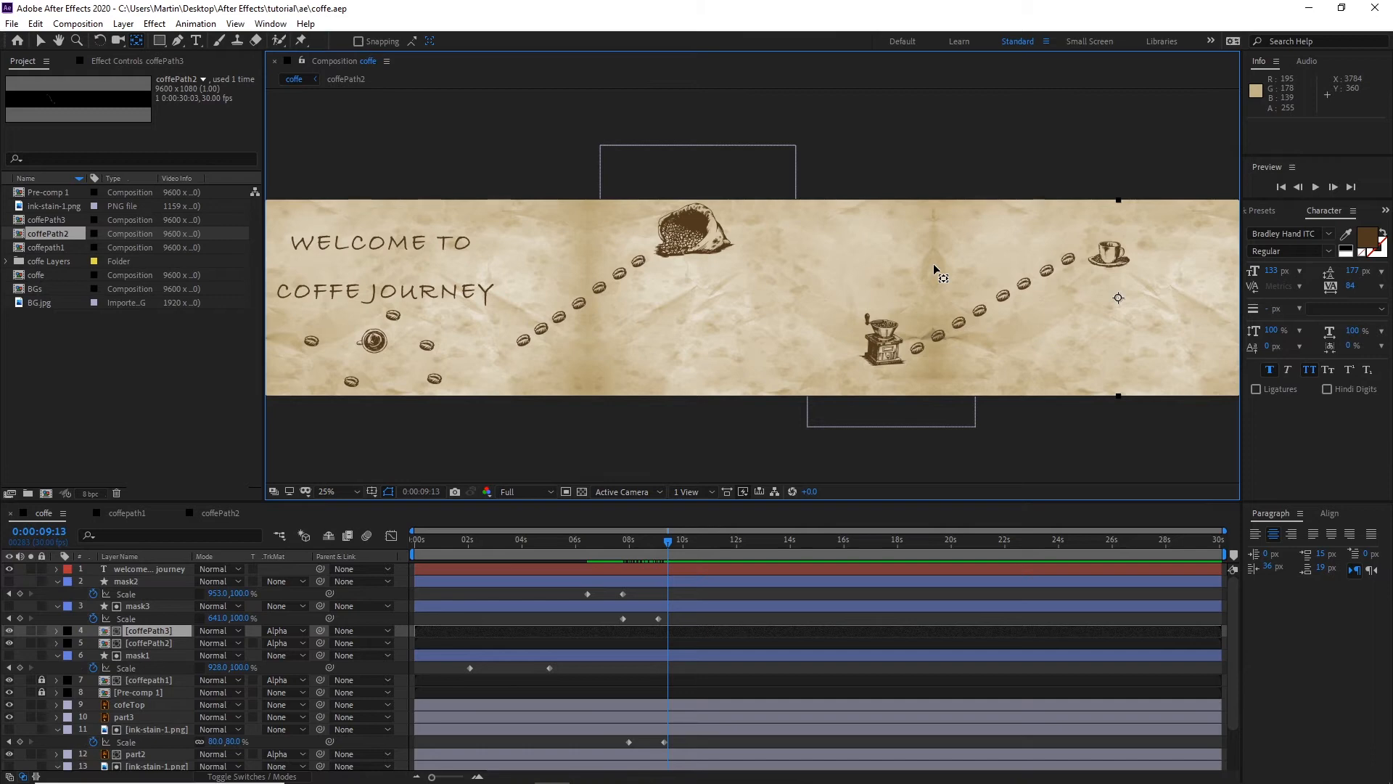
pyautogui.press('v')
pyautogui.click(507, 537)
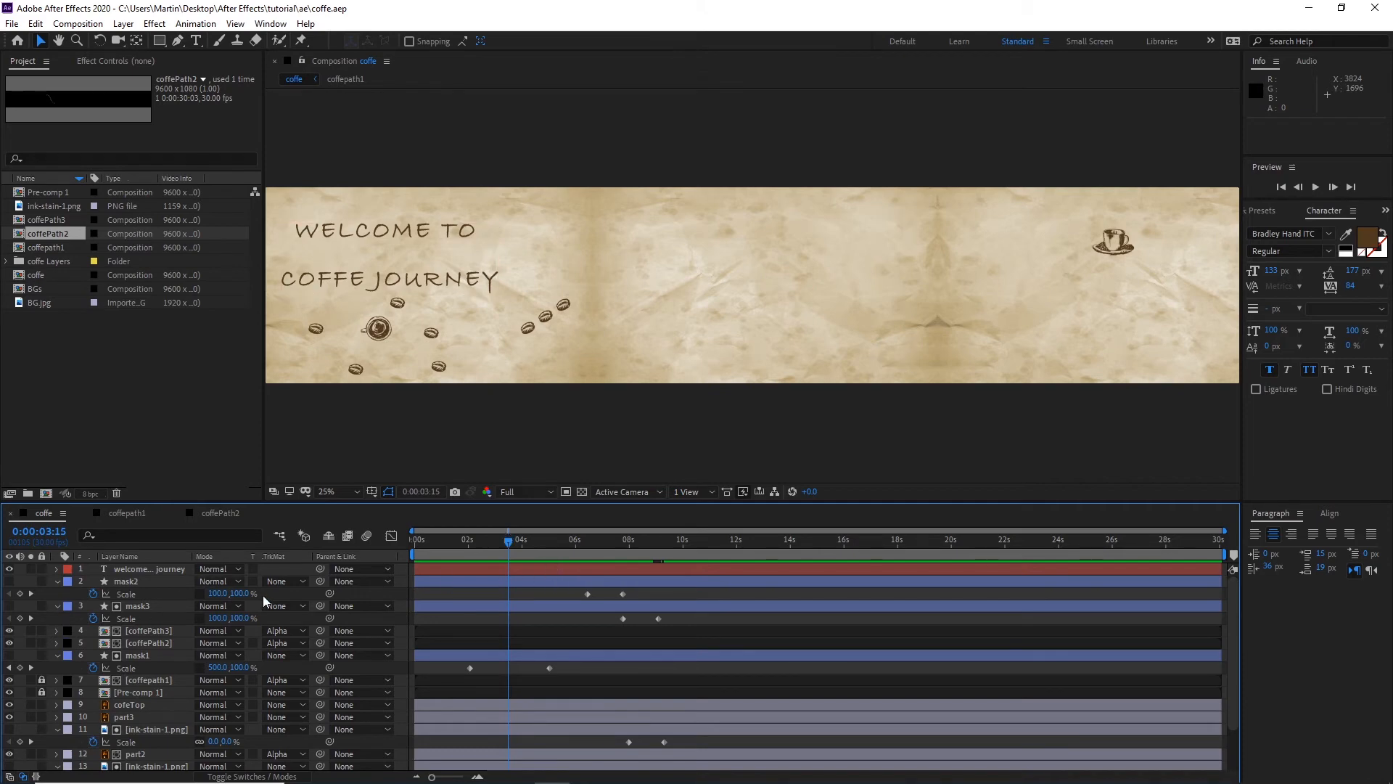
pyautogui.click(507, 540)
pyautogui.moveTo(500, 545); pyautogui.dragTo(706, 550)
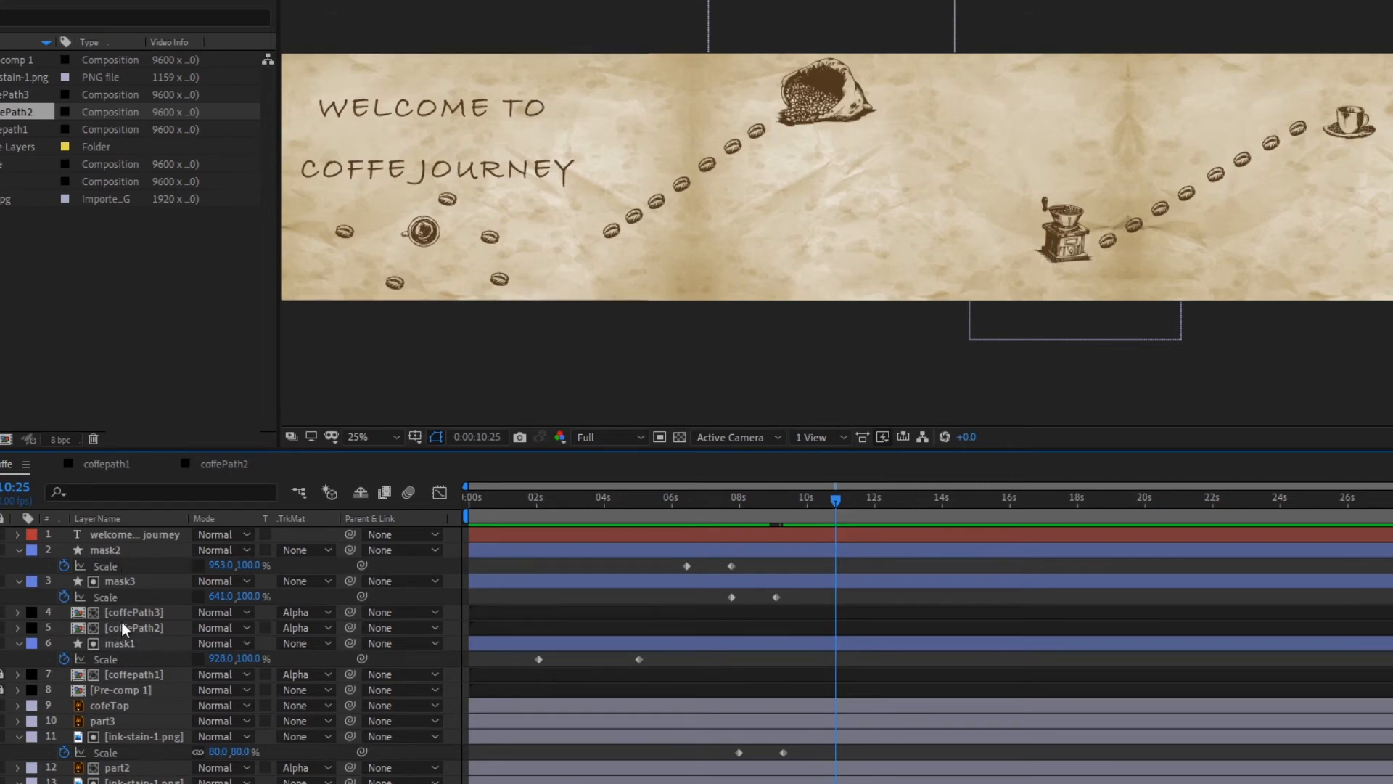
# Step: Move the mask2 layer directly above coffePath2 so it serves as that path's matte
pyautogui.click(102, 549)
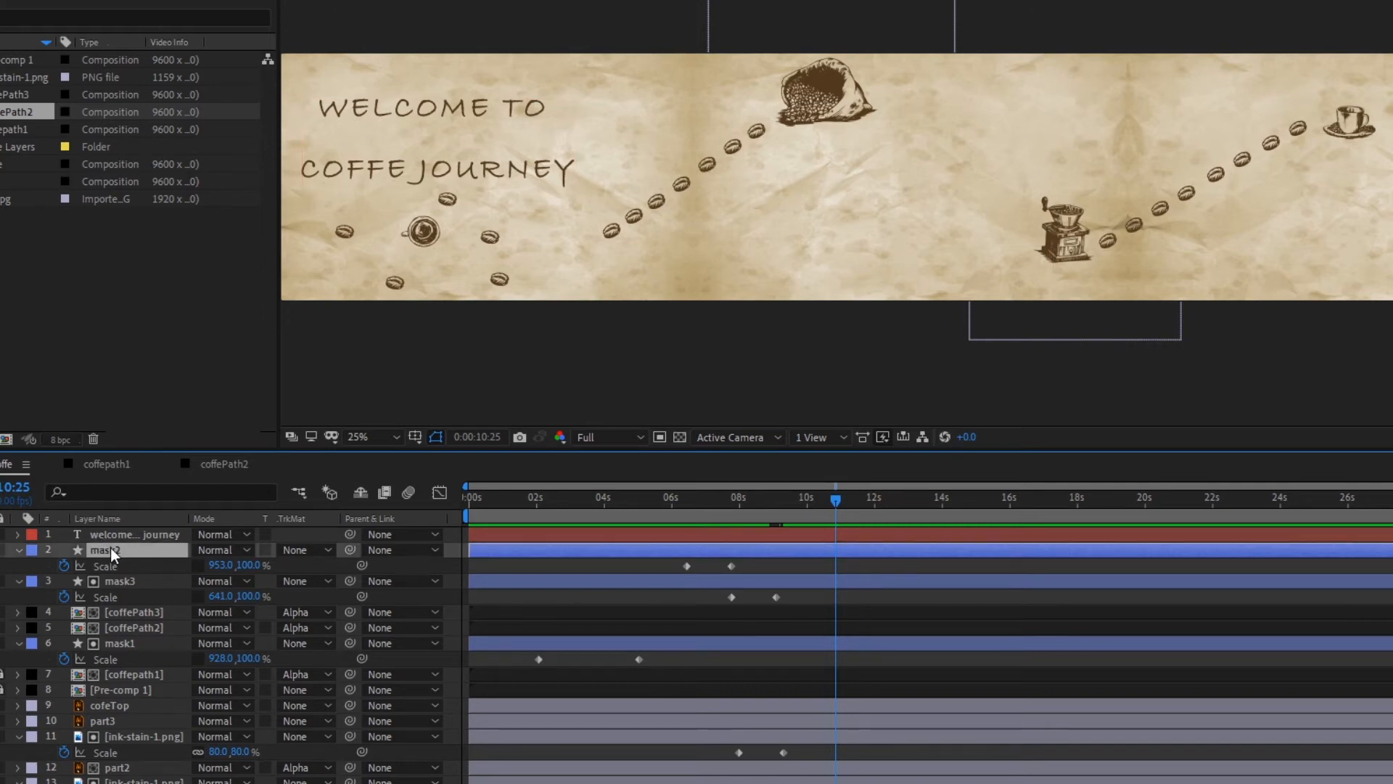
pyautogui.moveTo(116, 547); pyautogui.dragTo(133, 618)
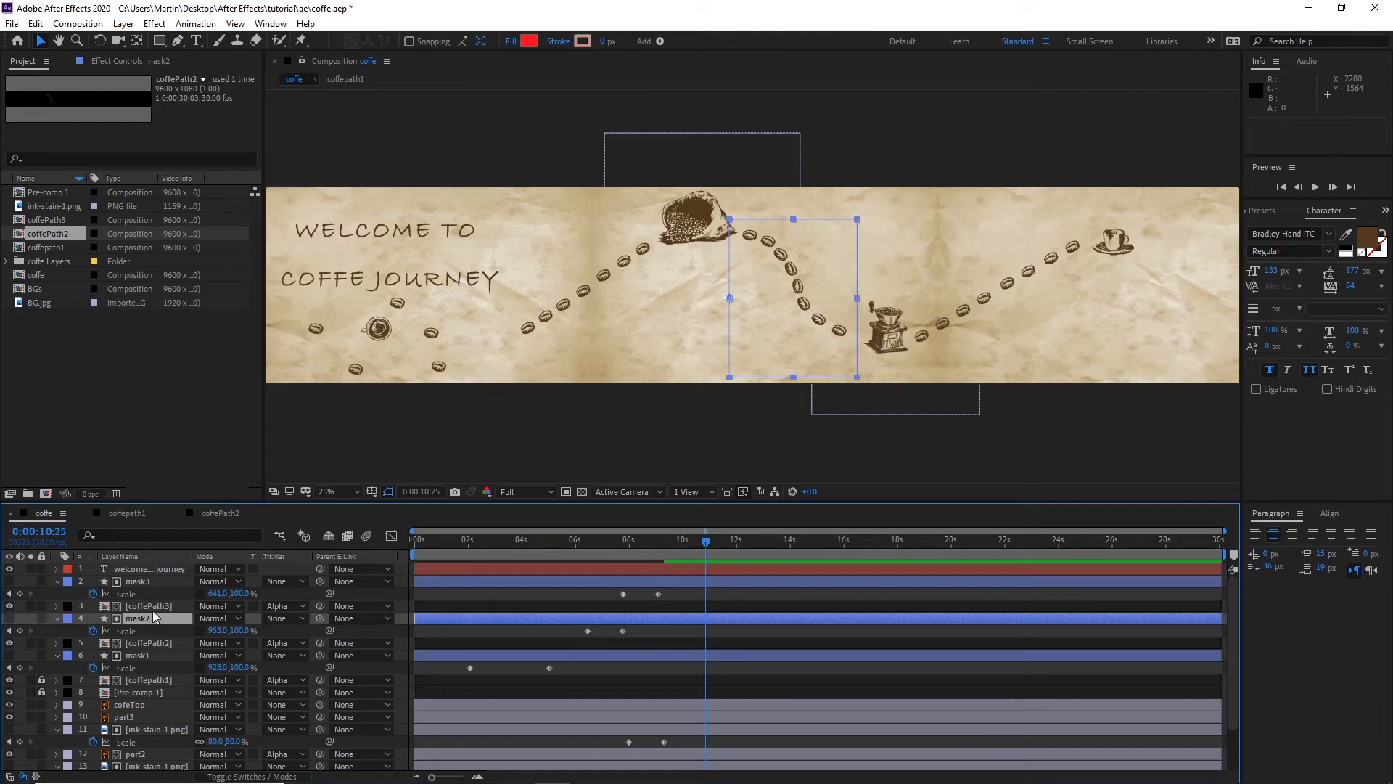
pyautogui.moveTo(708, 542)
pyautogui.mouseDown()
pyautogui.moveTo(408, 570)
pyautogui.moveTo(714, 537)
pyautogui.mouseUp()
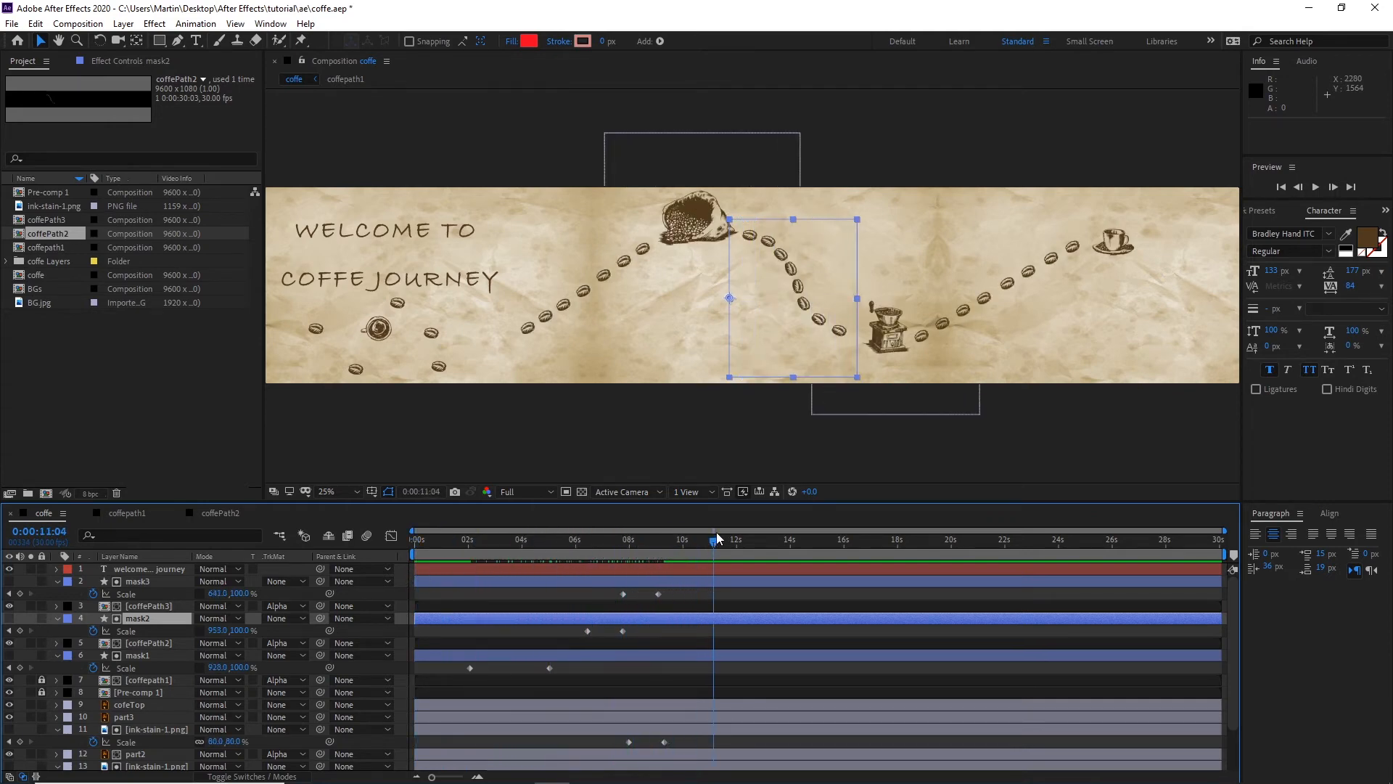
# Step: Lock the coffePath3 and coffePath2 layers
pyautogui.click(1120, 248)
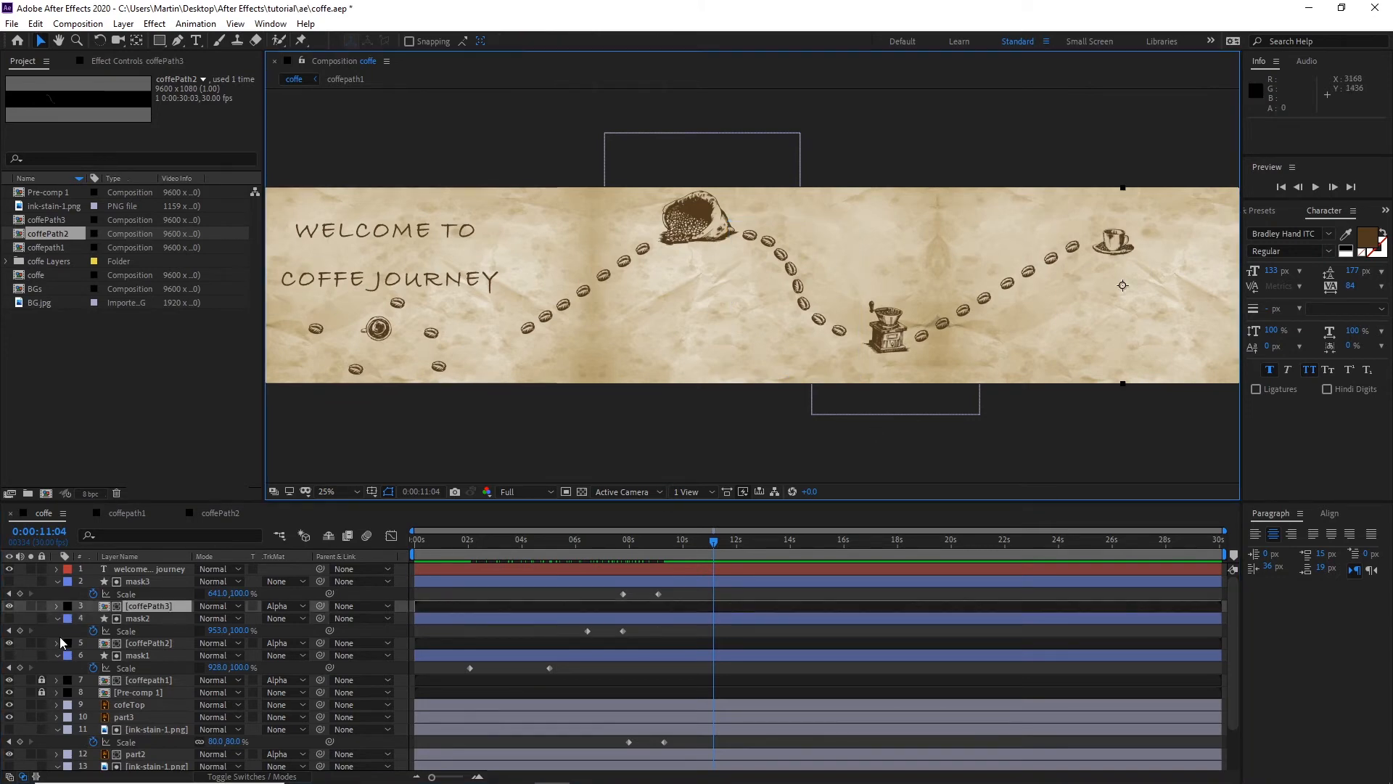
pyautogui.click(43, 604)
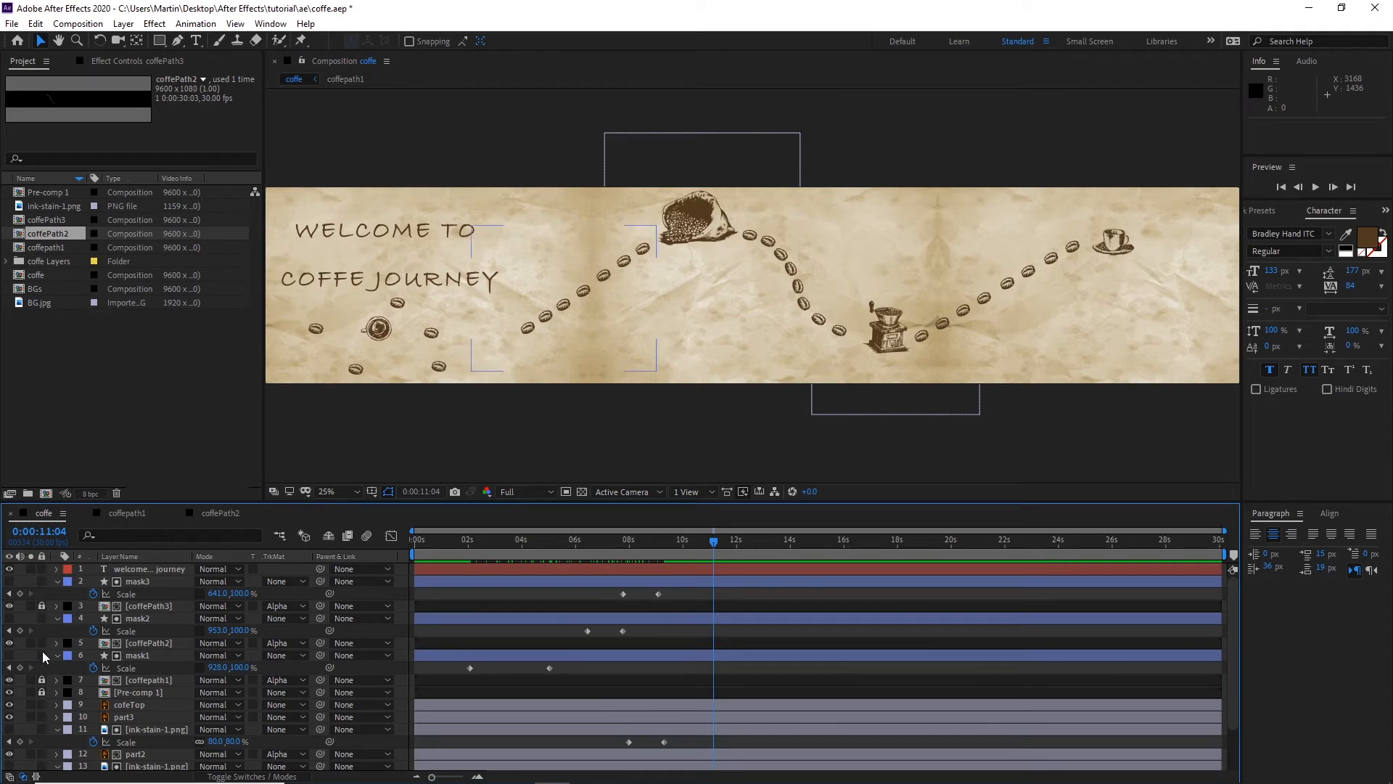
pyautogui.click(41, 643)
pyautogui.click(717, 572)
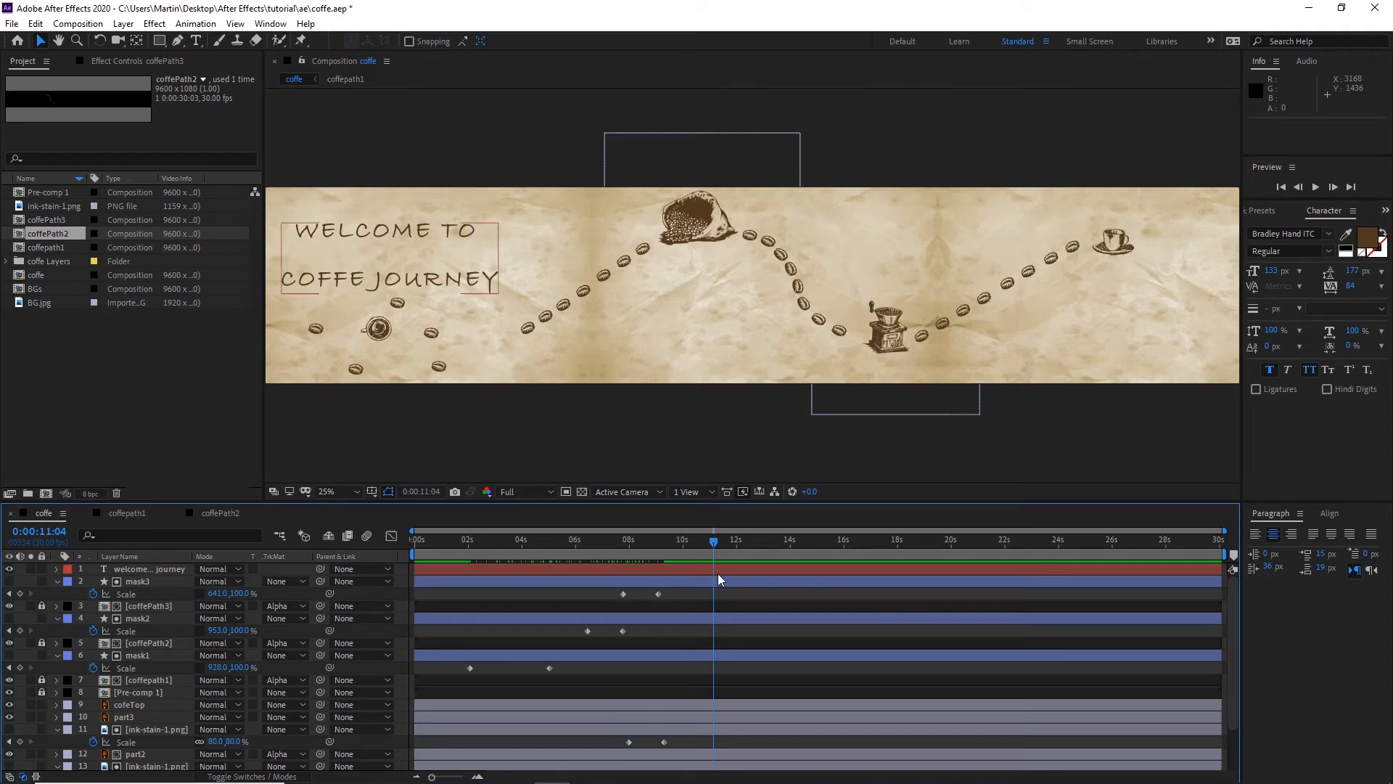
# Step: Duplicate the ink-stain-1.png layer that reveals the grinder and place the copy directly above part3
pyautogui.click(1118, 243)
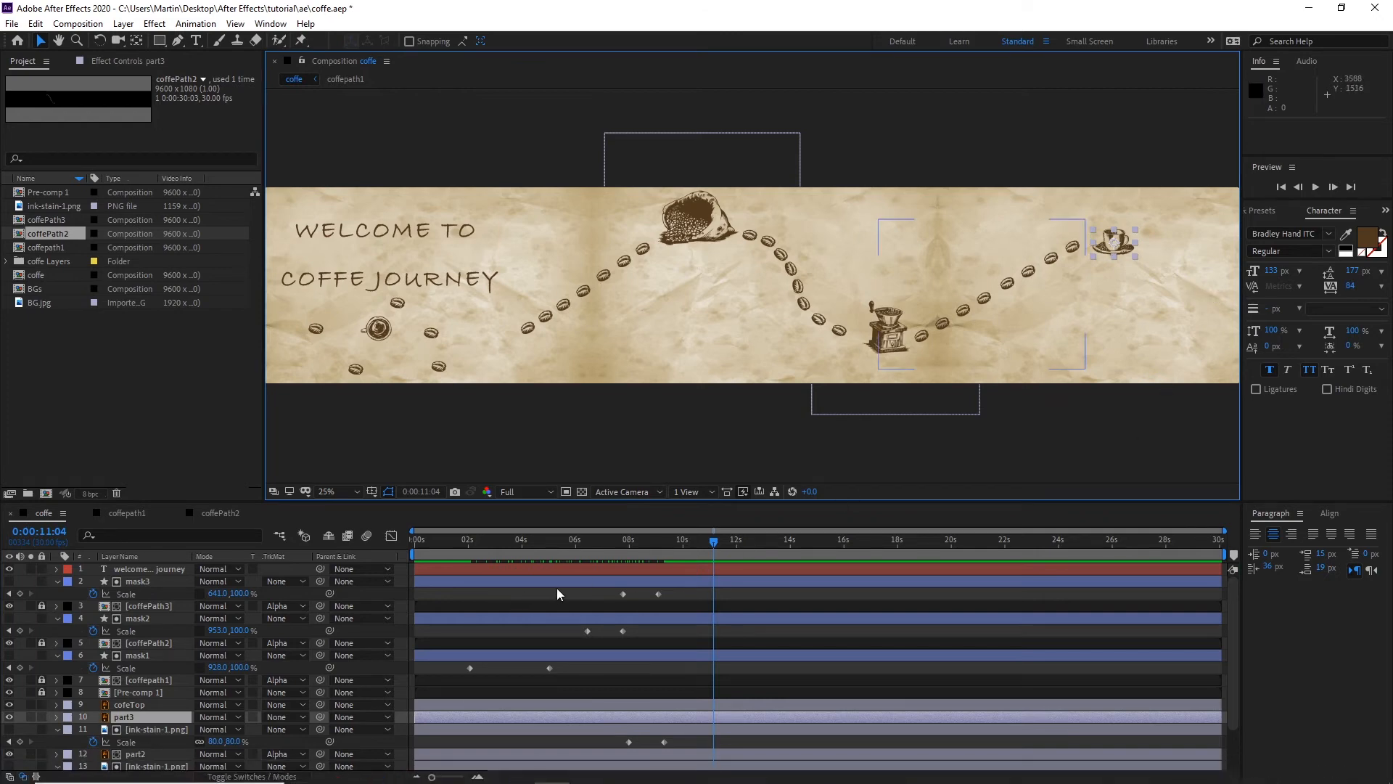
pyautogui.scroll(-2, 132, 736)
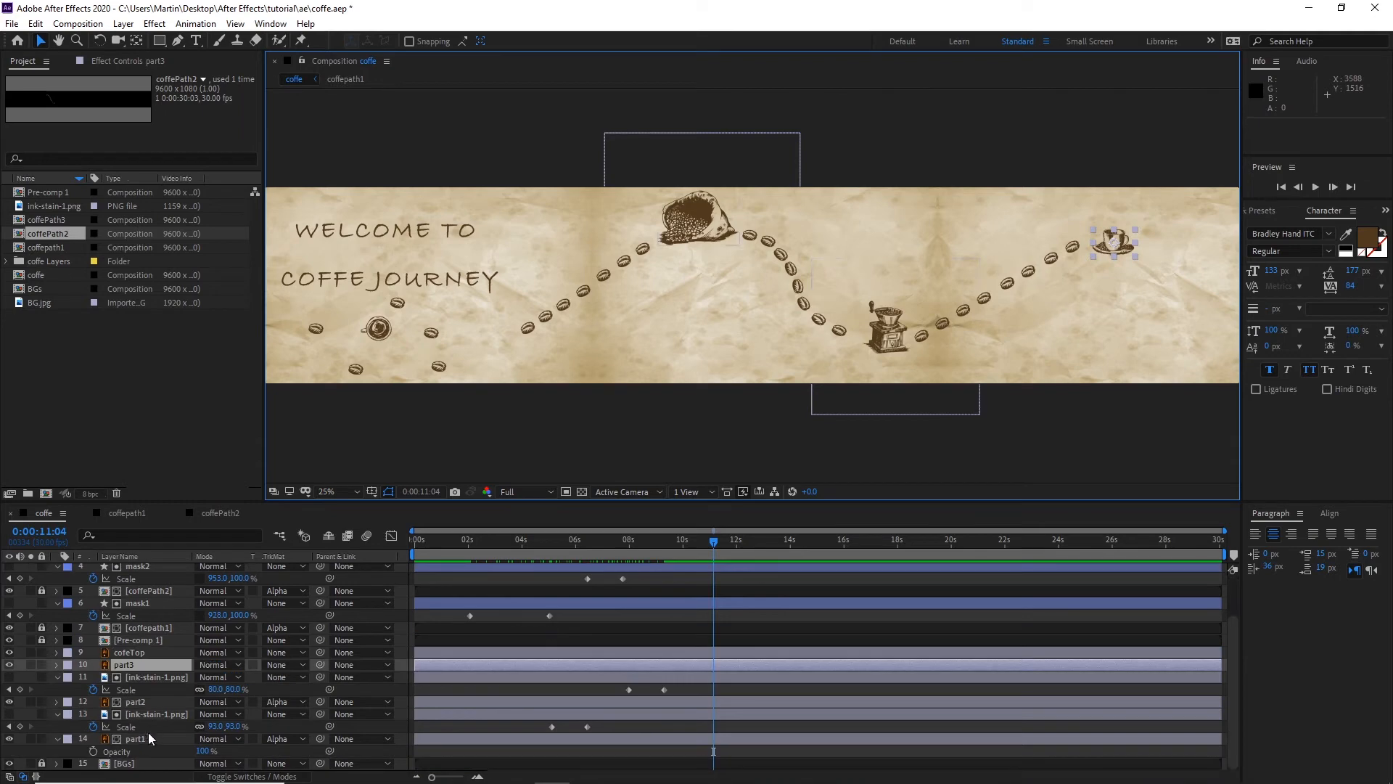
pyautogui.click(142, 715)
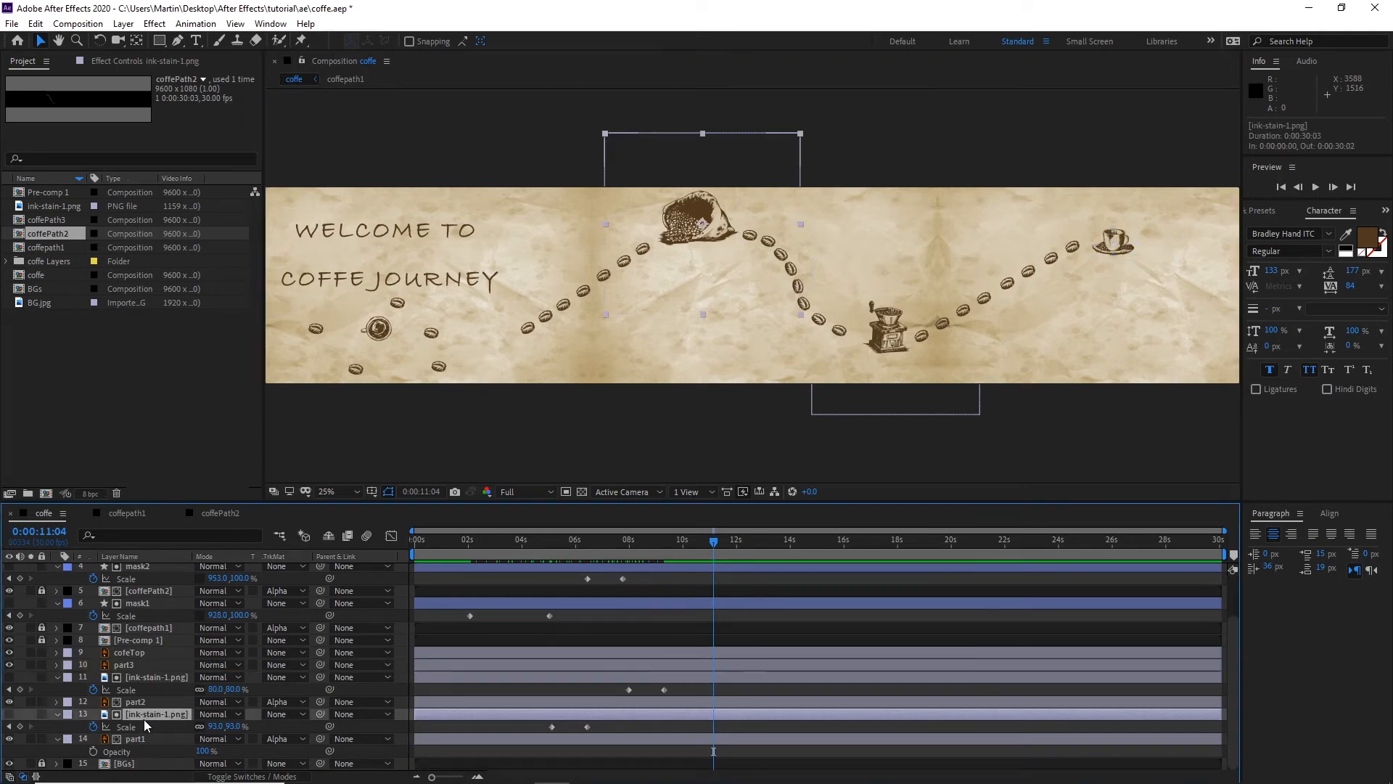
pyautogui.click(140, 678)
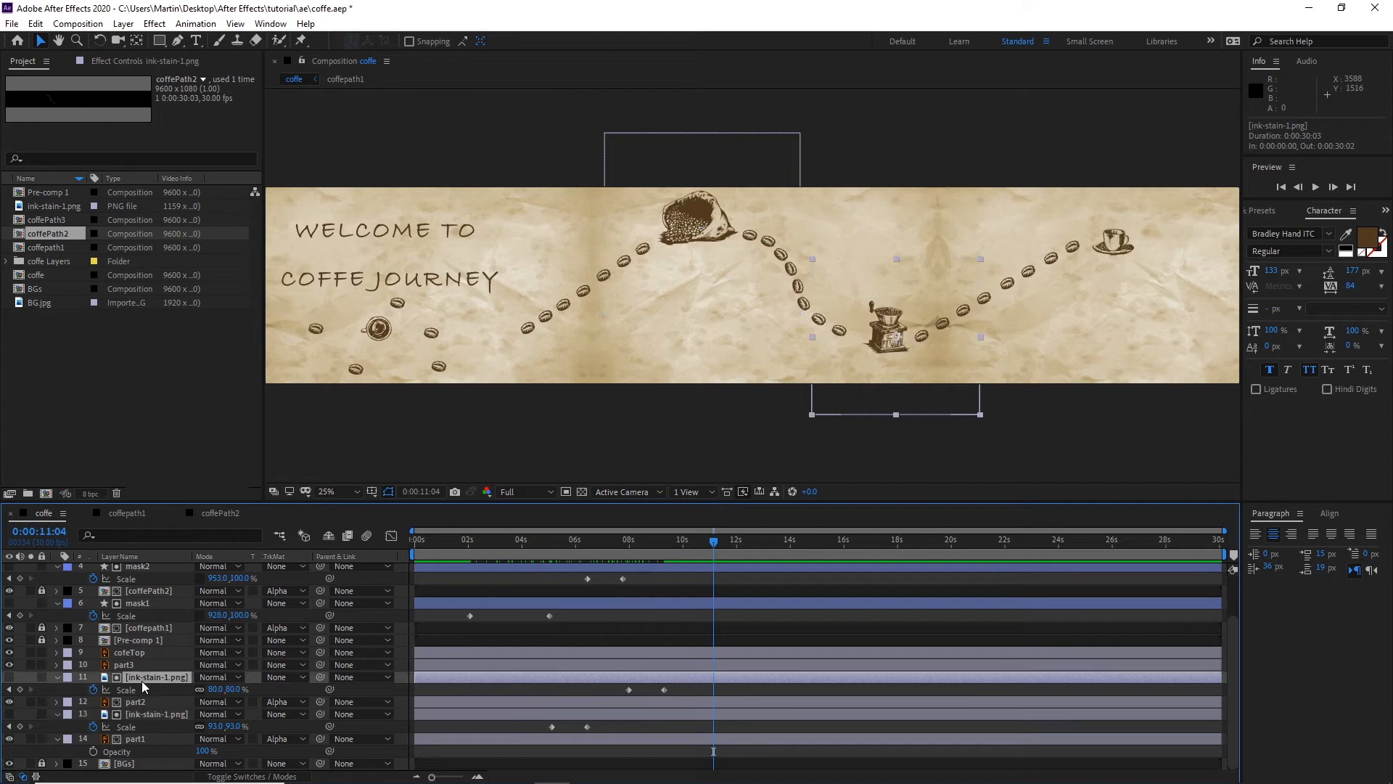
pyautogui.hotkey('ctrl', 'd')
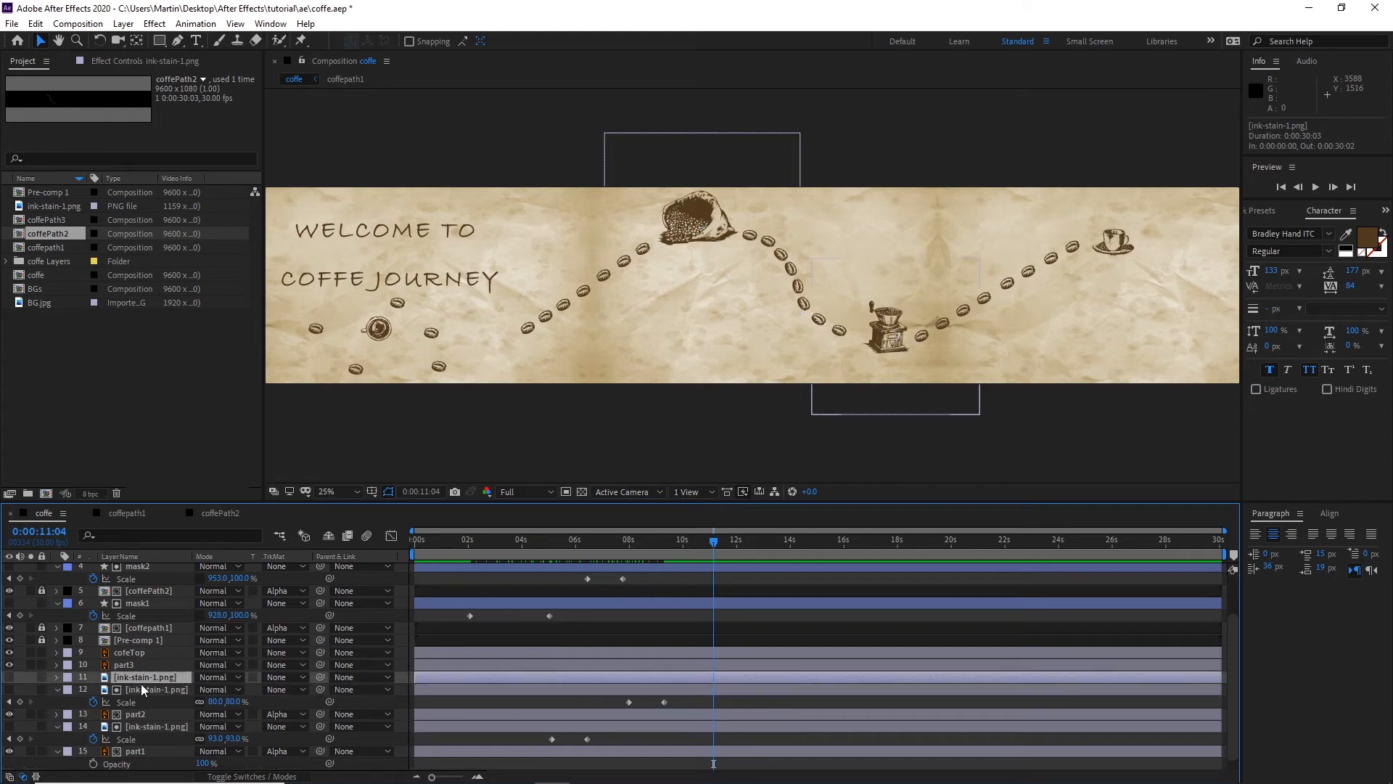
pyautogui.moveTo(141, 683); pyautogui.dragTo(131, 662)
pyautogui.click(128, 666)
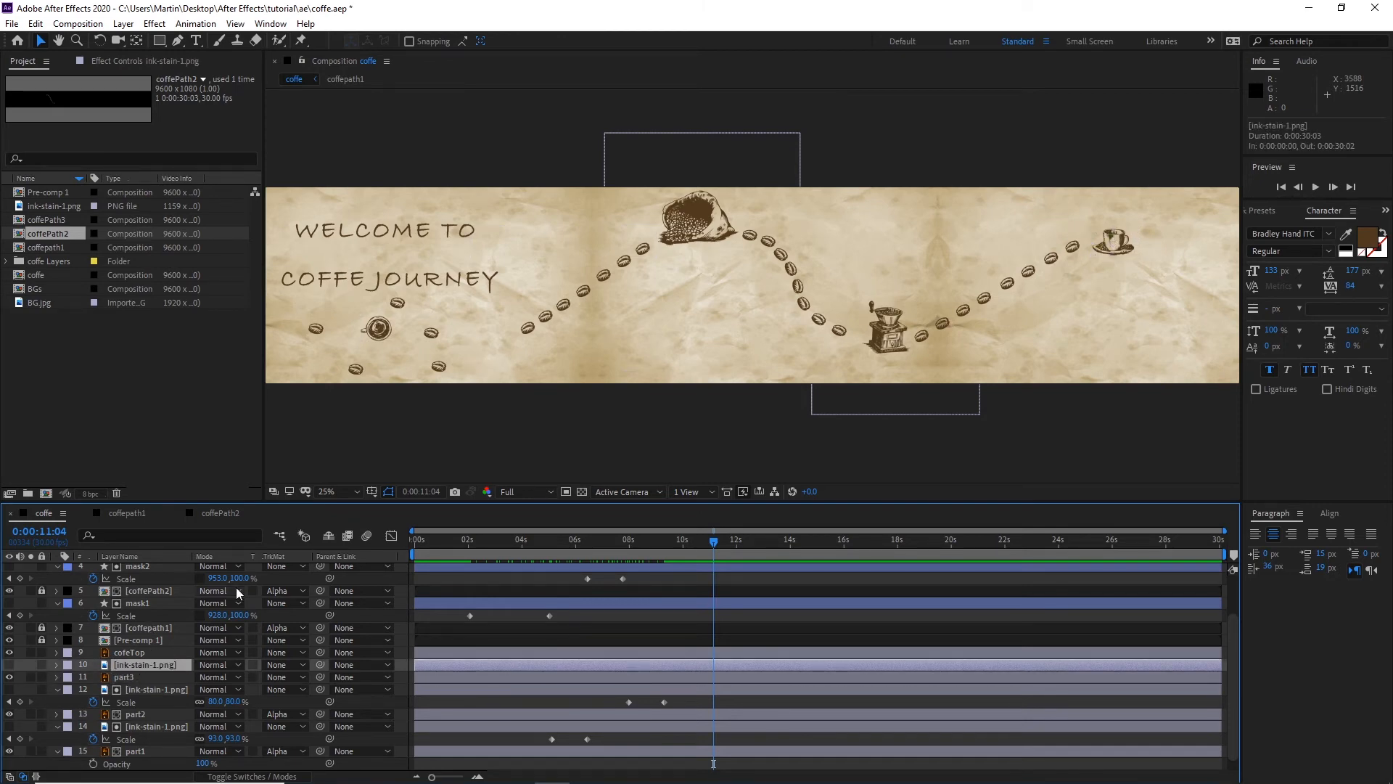
# Step: Make the duplicated ink stain visible and move it over the coffee cup to position 4830, 318
pyautogui.press('u')
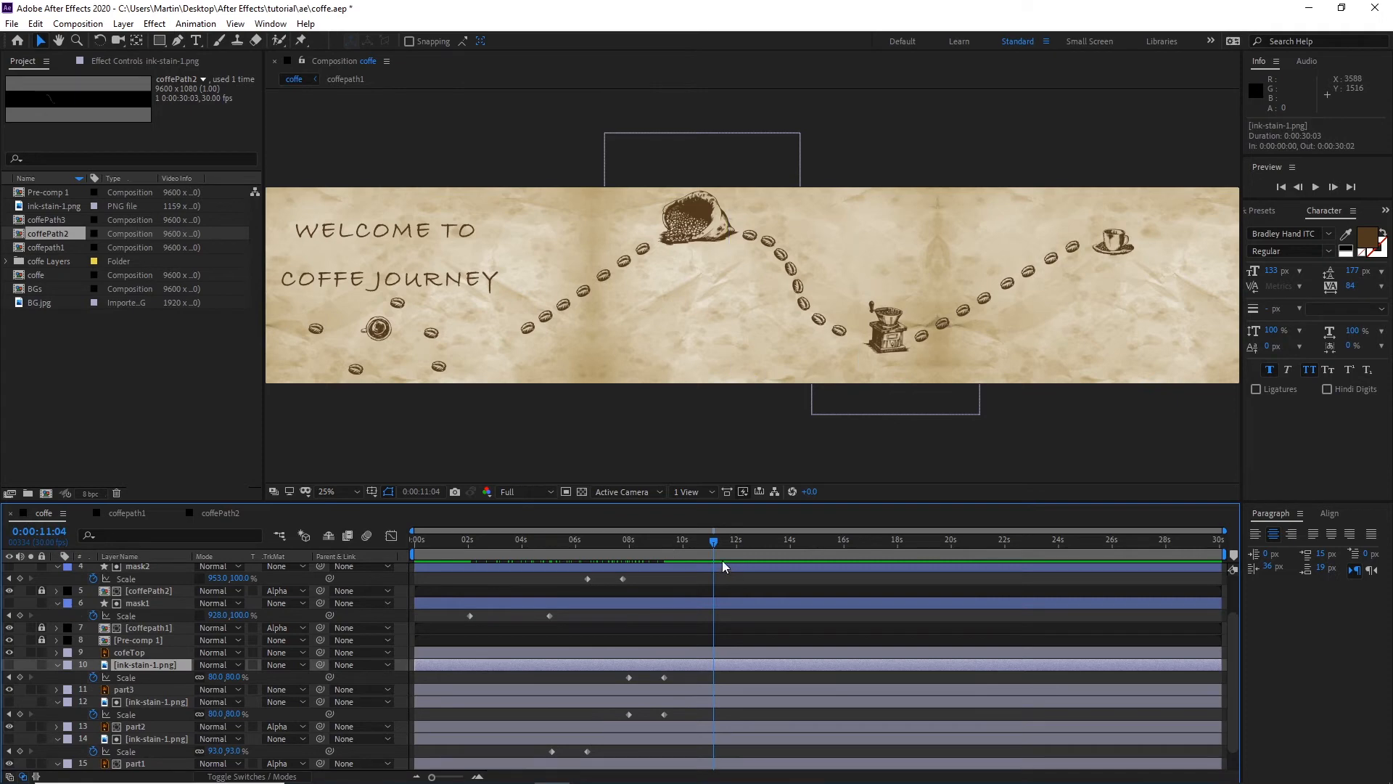
pyautogui.click(9, 664)
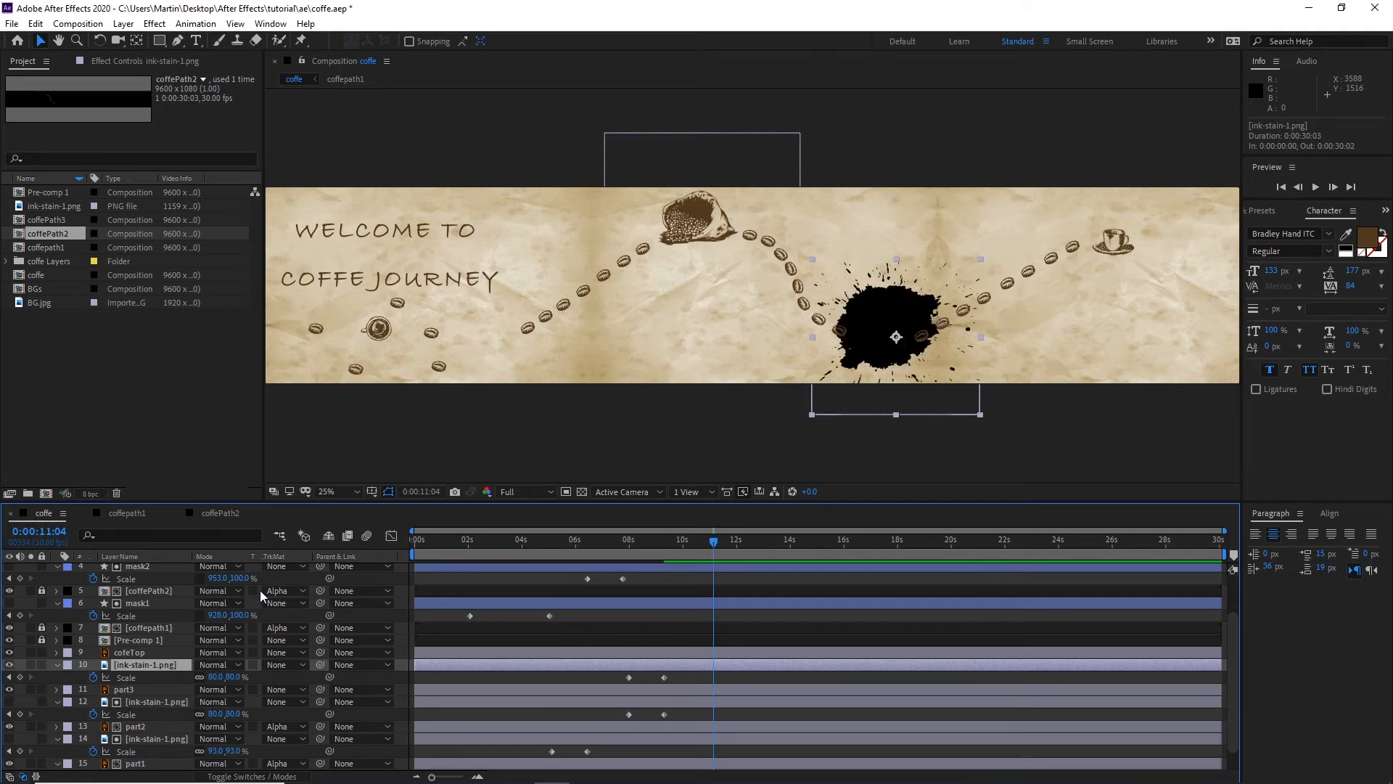
pyautogui.press('p')
pyautogui.moveTo(916, 274); pyautogui.dragTo(1153, 211)
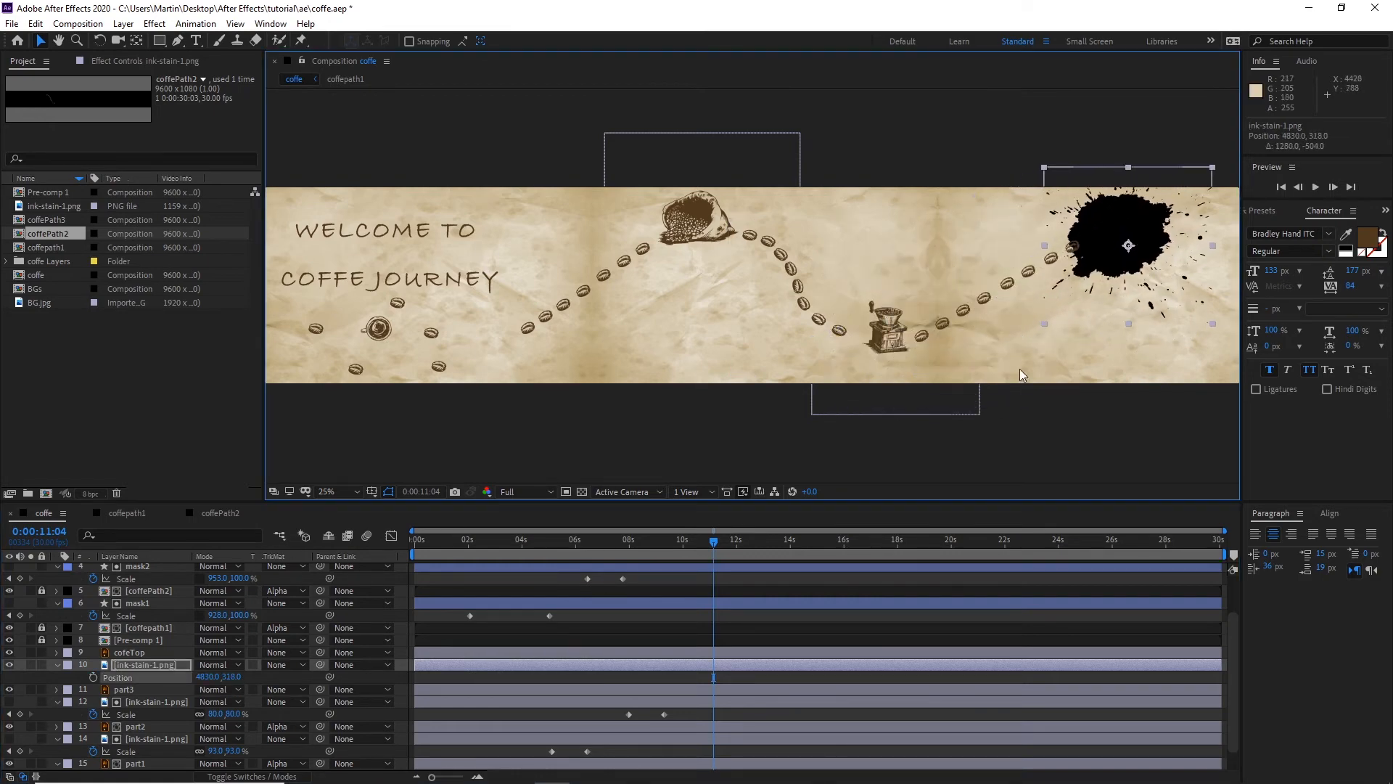
# Step: Shift the duplicated ink stain's two Scale keyframes so that the first one sits at 0:00:08:21
pyautogui.press('s')
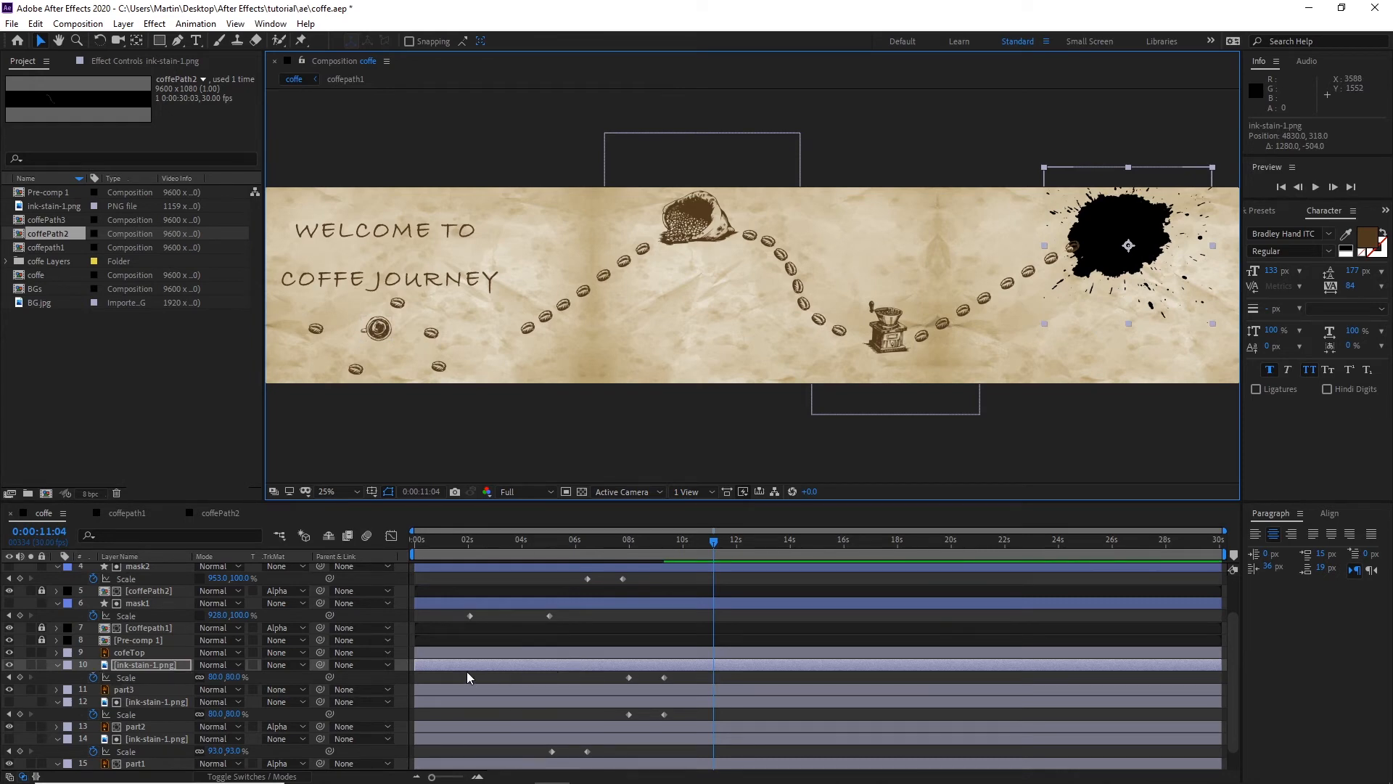
pyautogui.moveTo(690, 668)
pyautogui.mouseDown()
pyautogui.moveTo(625, 685)
pyautogui.moveTo(705, 676)
pyautogui.mouseUp()
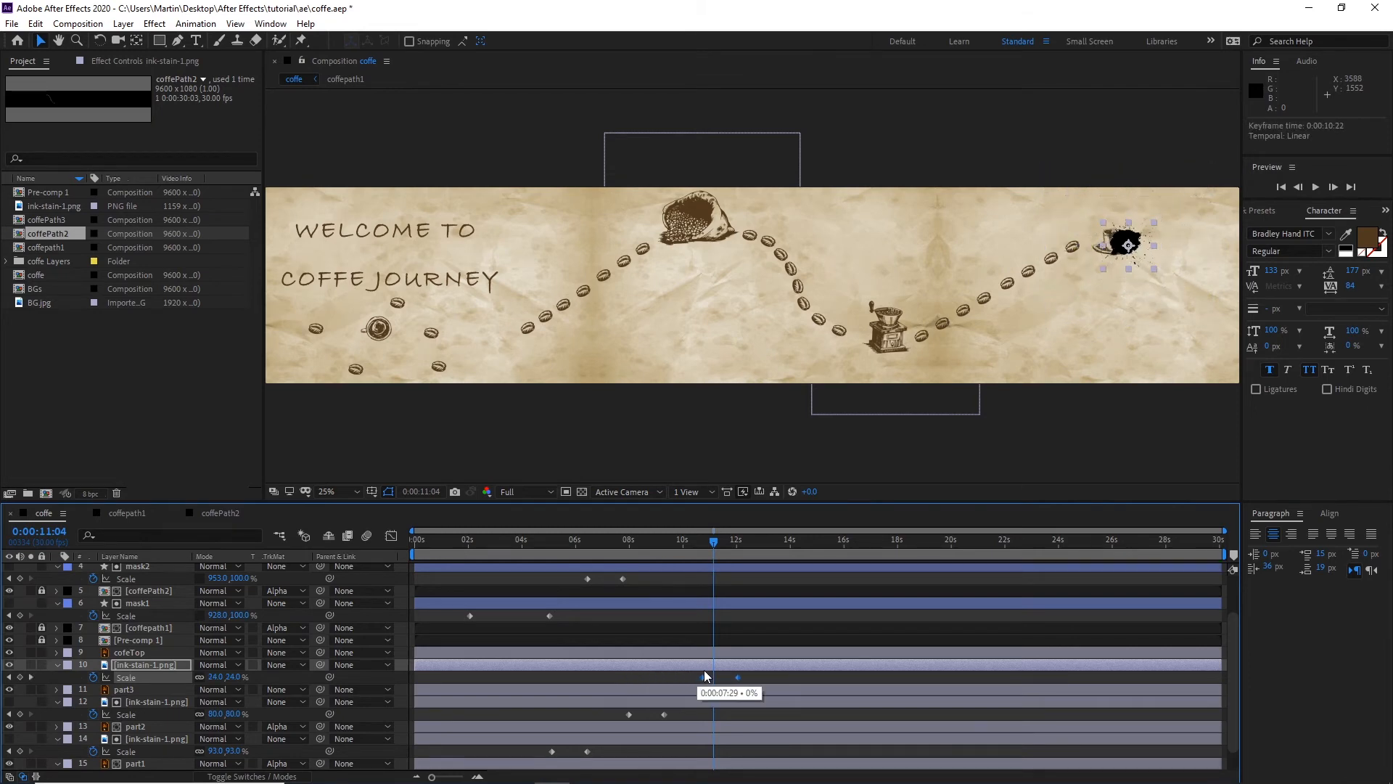
pyautogui.moveTo(710, 552); pyautogui.dragTo(660, 564)
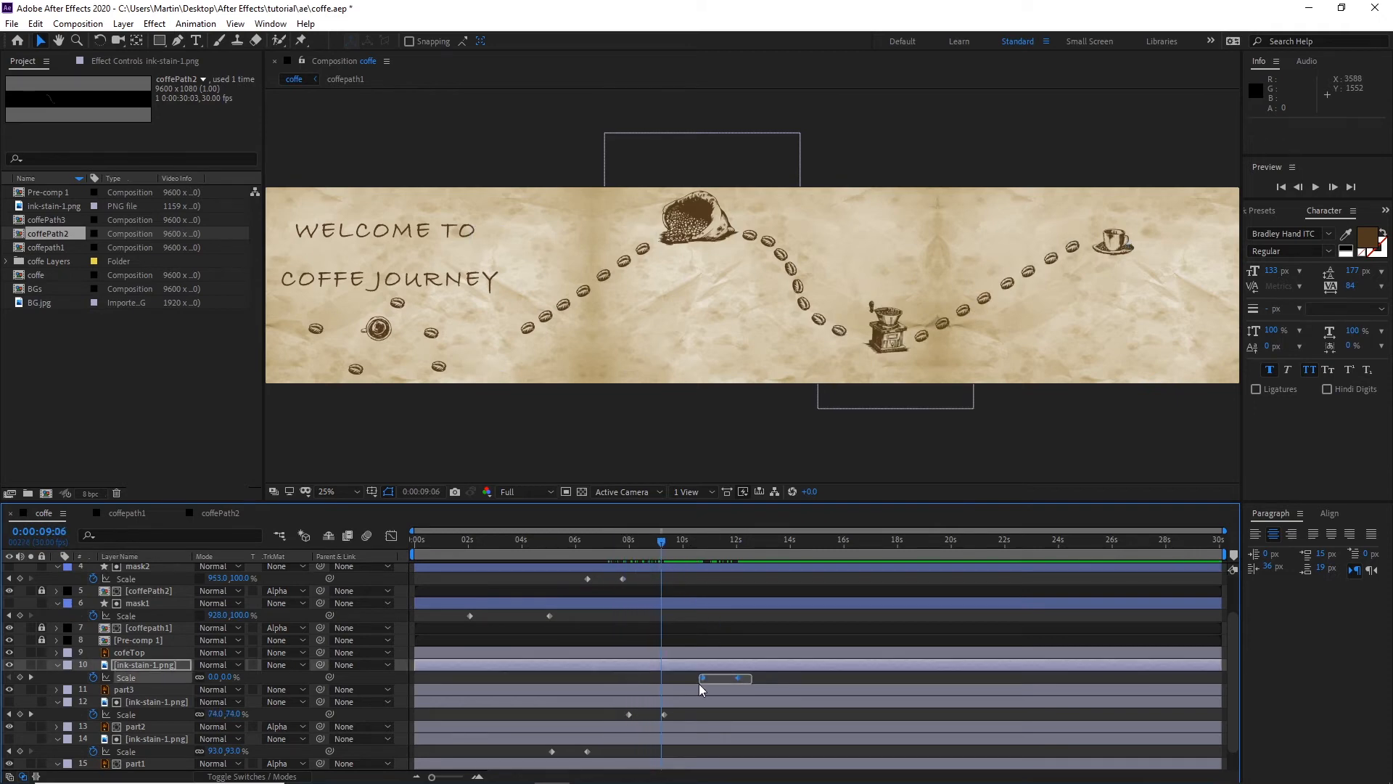
pyautogui.moveTo(704, 678); pyautogui.dragTo(650, 677)
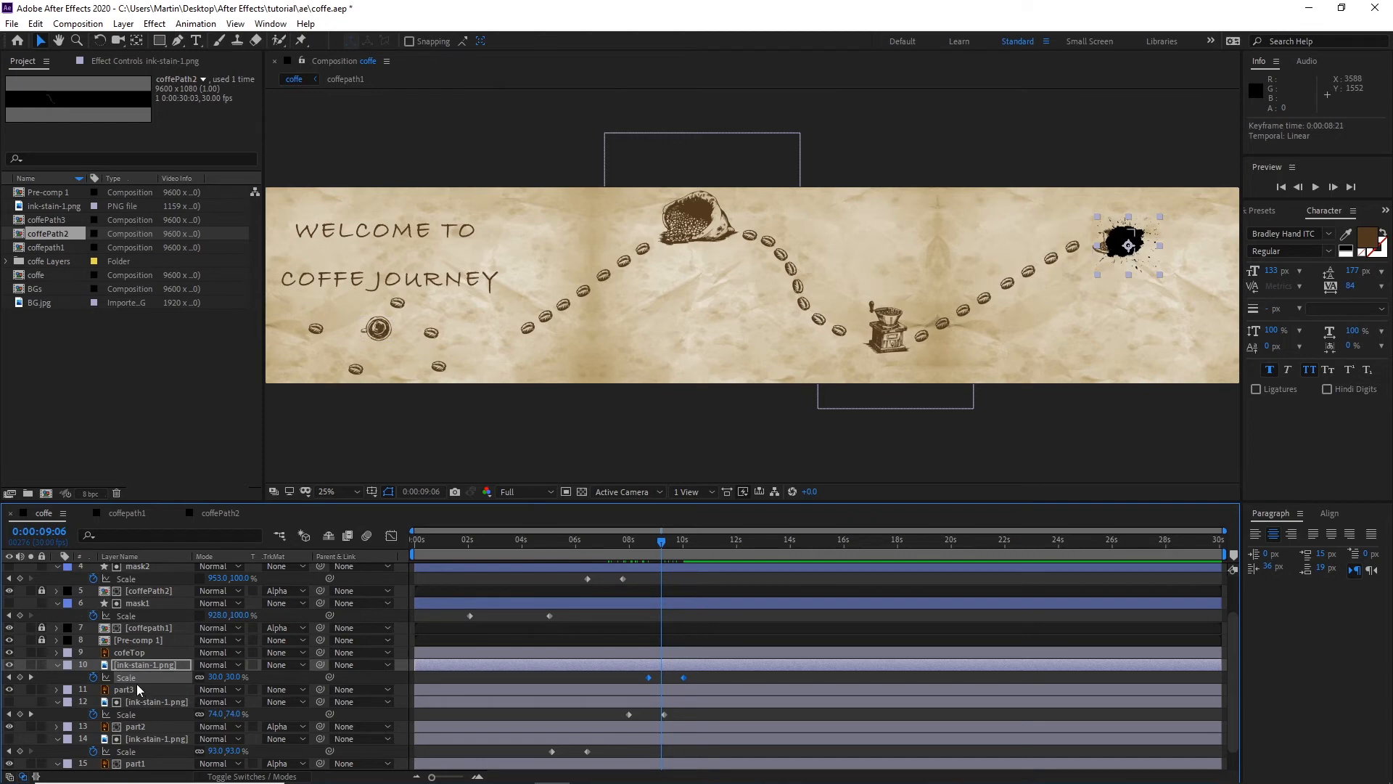
# Step: Hide the duplicated ink stain and use it as the alpha matte for part3
pyautogui.click(9, 665)
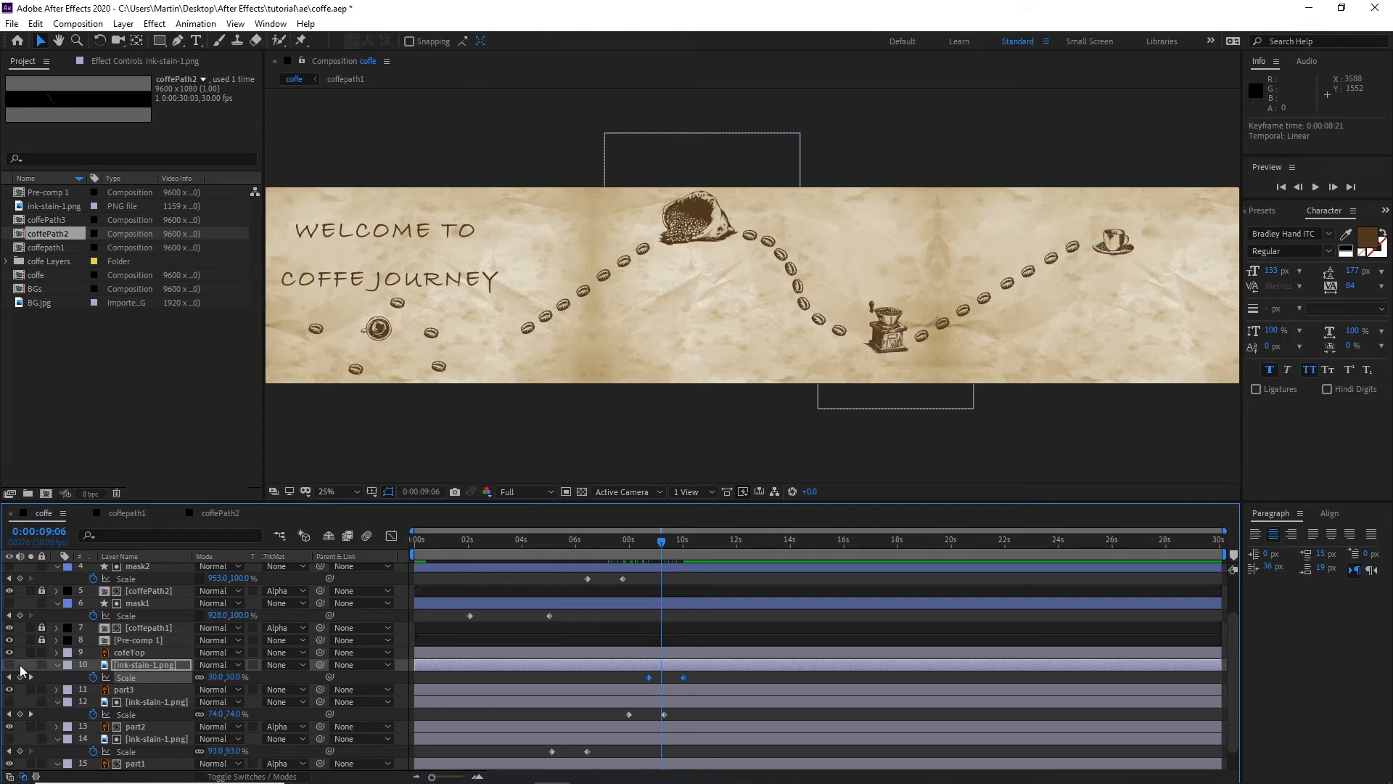
pyautogui.click(122, 690)
pyautogui.click(298, 689)
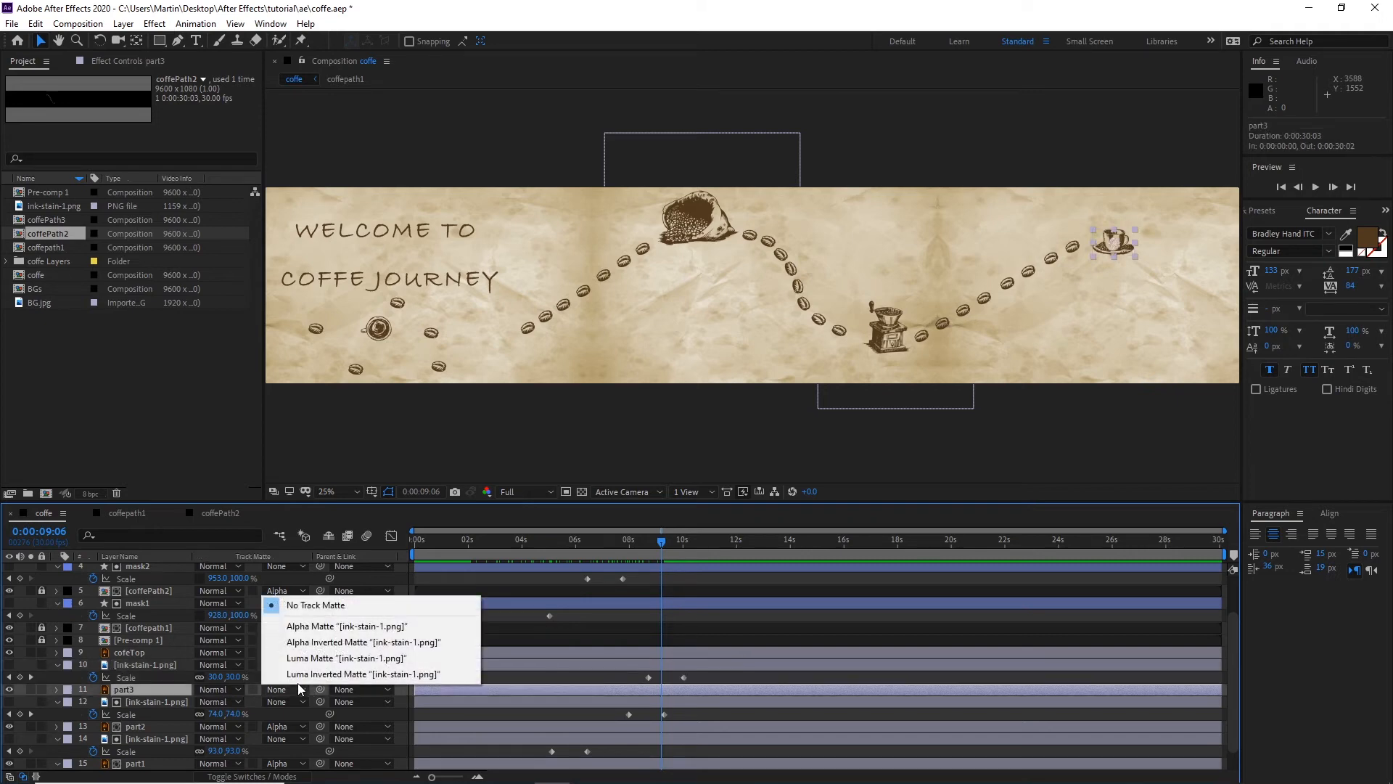
pyautogui.click(465, 626)
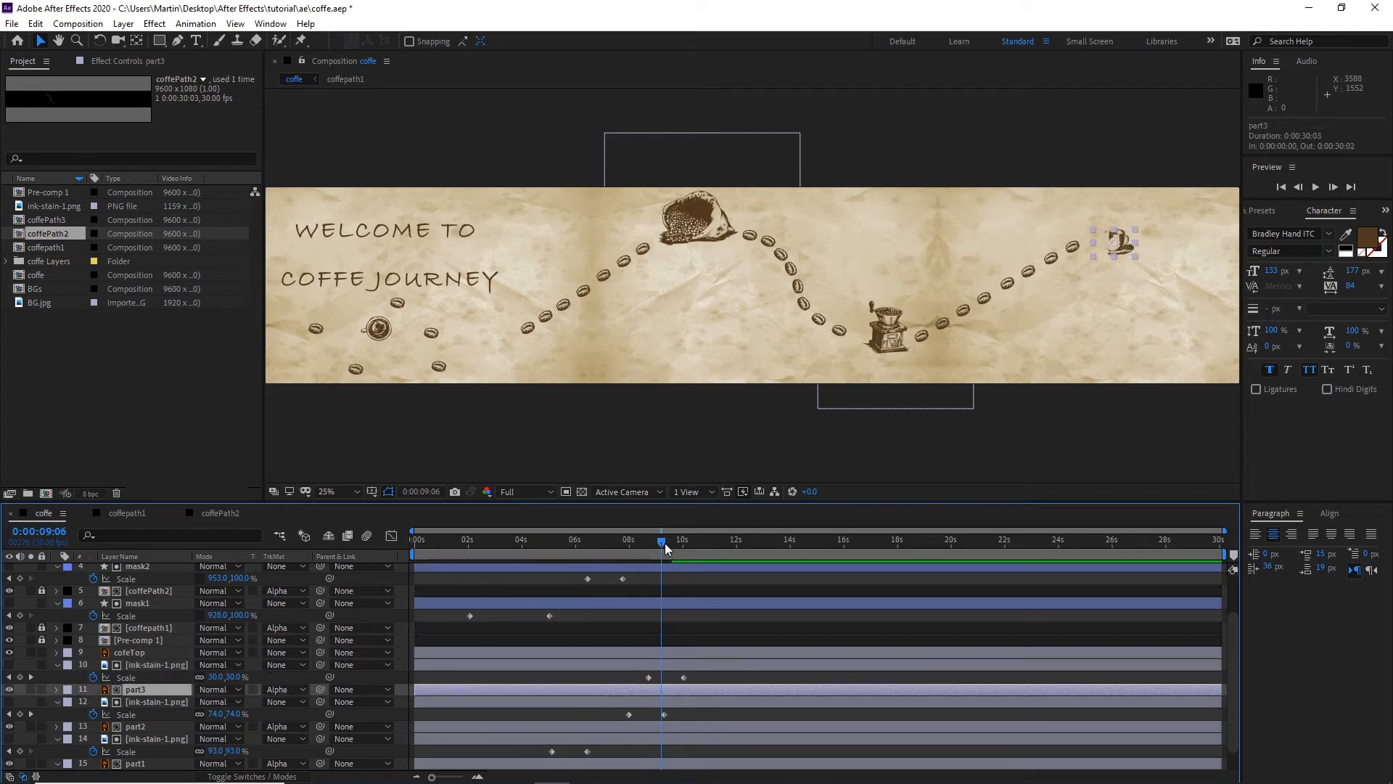
# Step: Delay the cup stain's Scale keyframes together so that the first one sits at 0:00:09:02
pyautogui.moveTo(661, 541)
pyautogui.mouseDown()
pyautogui.moveTo(638, 542)
pyautogui.moveTo(677, 548)
pyautogui.moveTo(639, 550)
pyautogui.moveTo(663, 549)
pyautogui.mouseUp()
pyautogui.moveTo(694, 679); pyautogui.dragTo(658, 677)
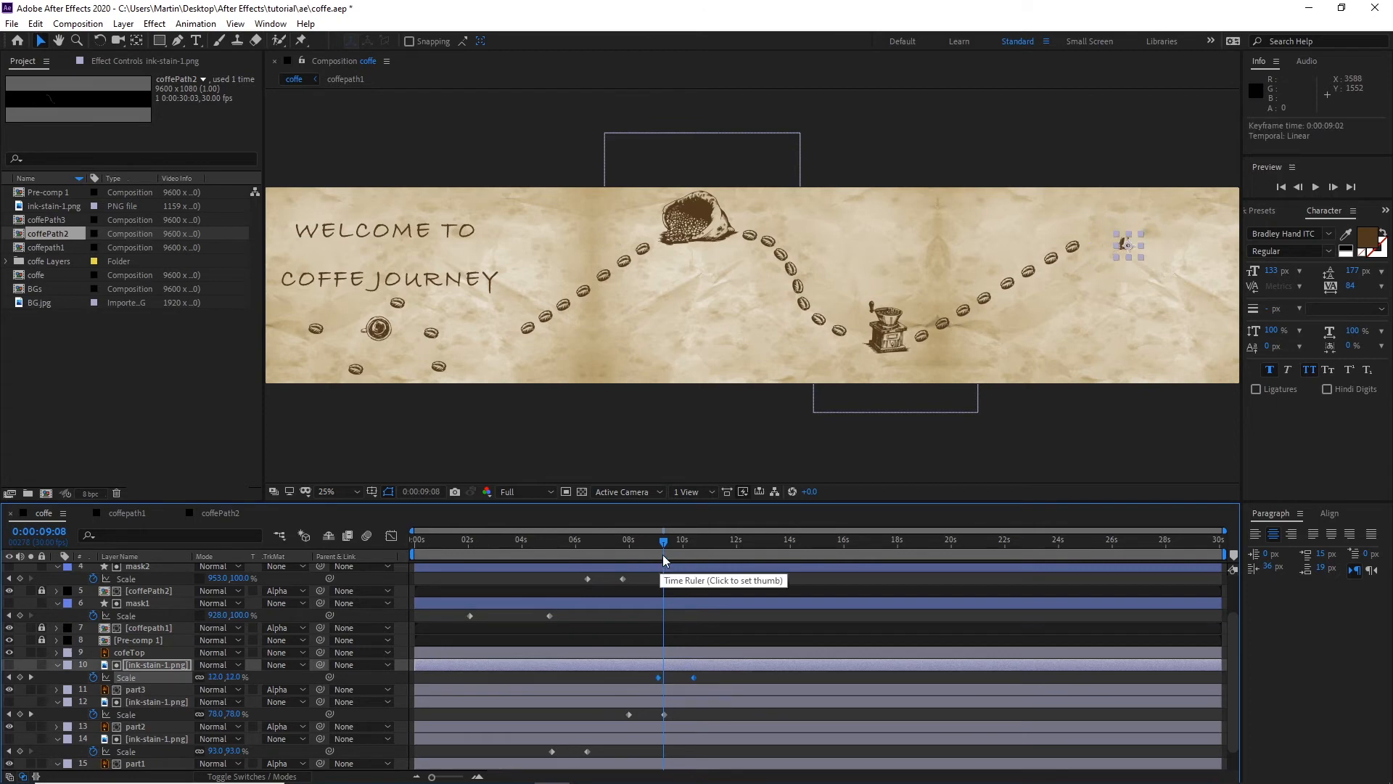
# Step: Delay mask3's two Scale keyframes together so that the first one sits at 0:00:09:13
pyautogui.click(631, 547)
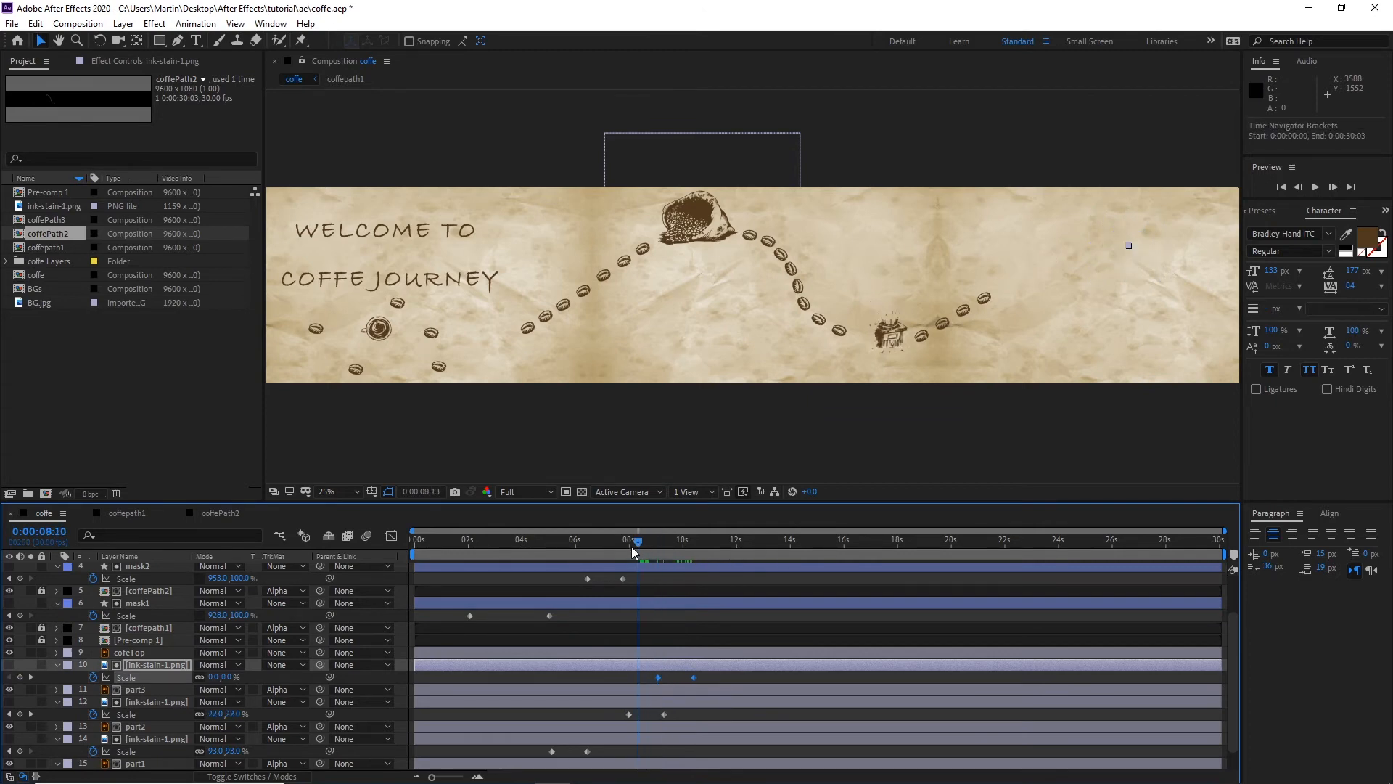
pyautogui.press('space')
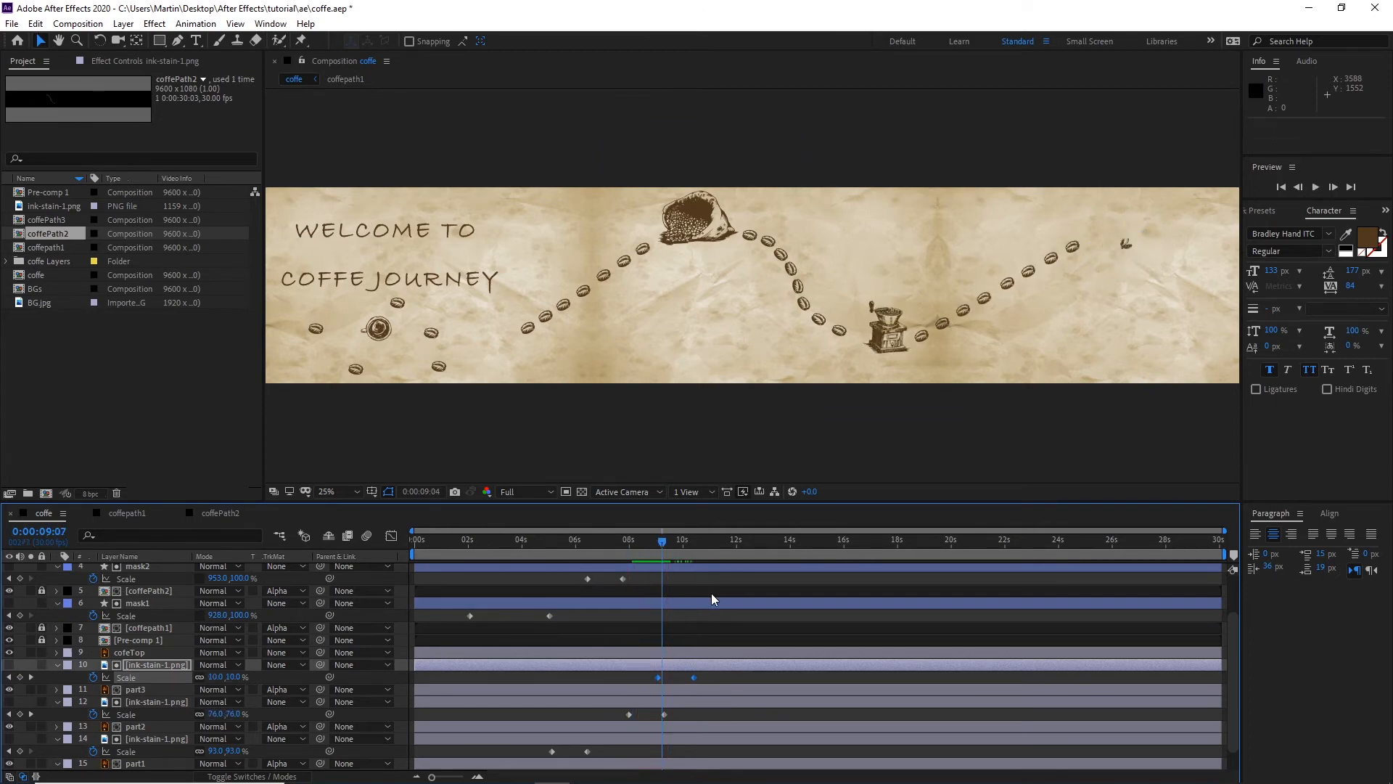
pyautogui.press('space')
pyautogui.click(627, 555)
pyautogui.moveTo(626, 556); pyautogui.dragTo(654, 559)
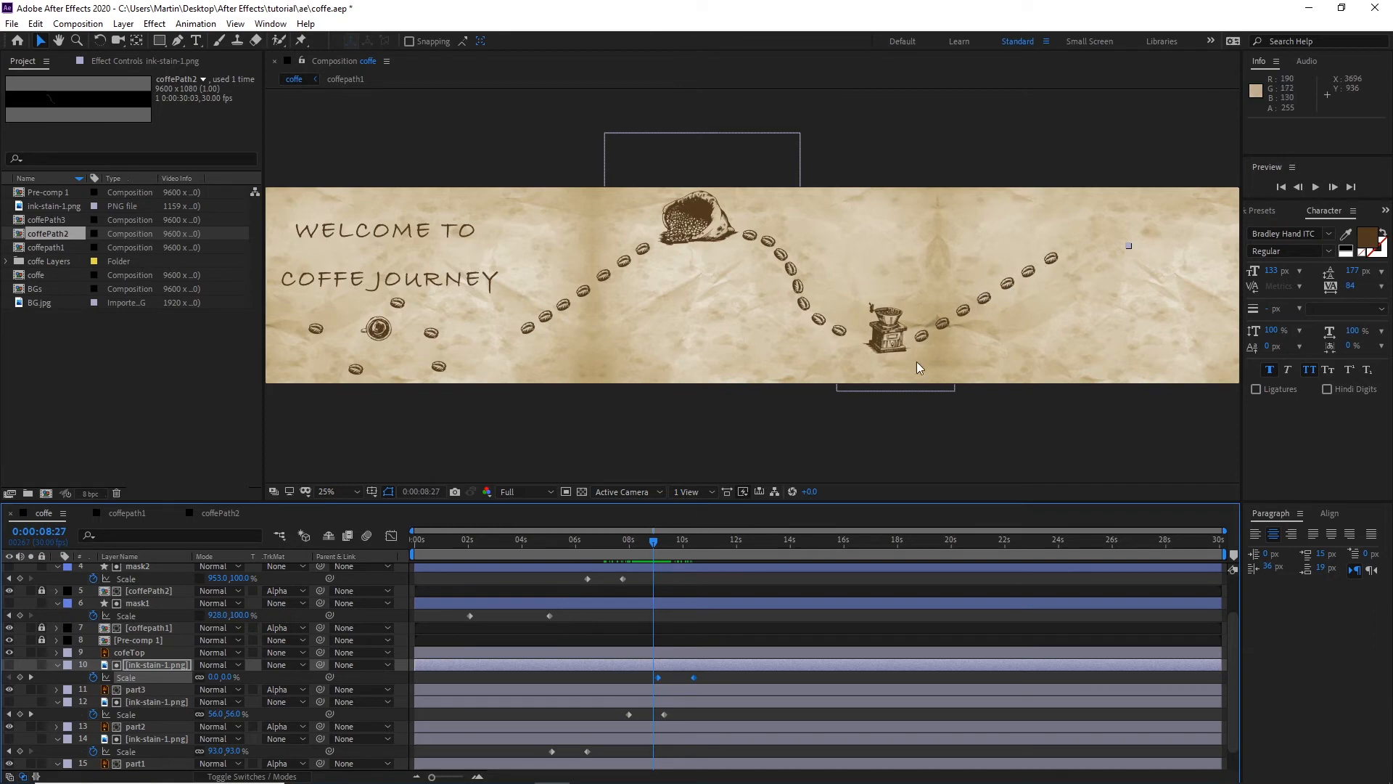
pyautogui.scroll(3, 595, 677)
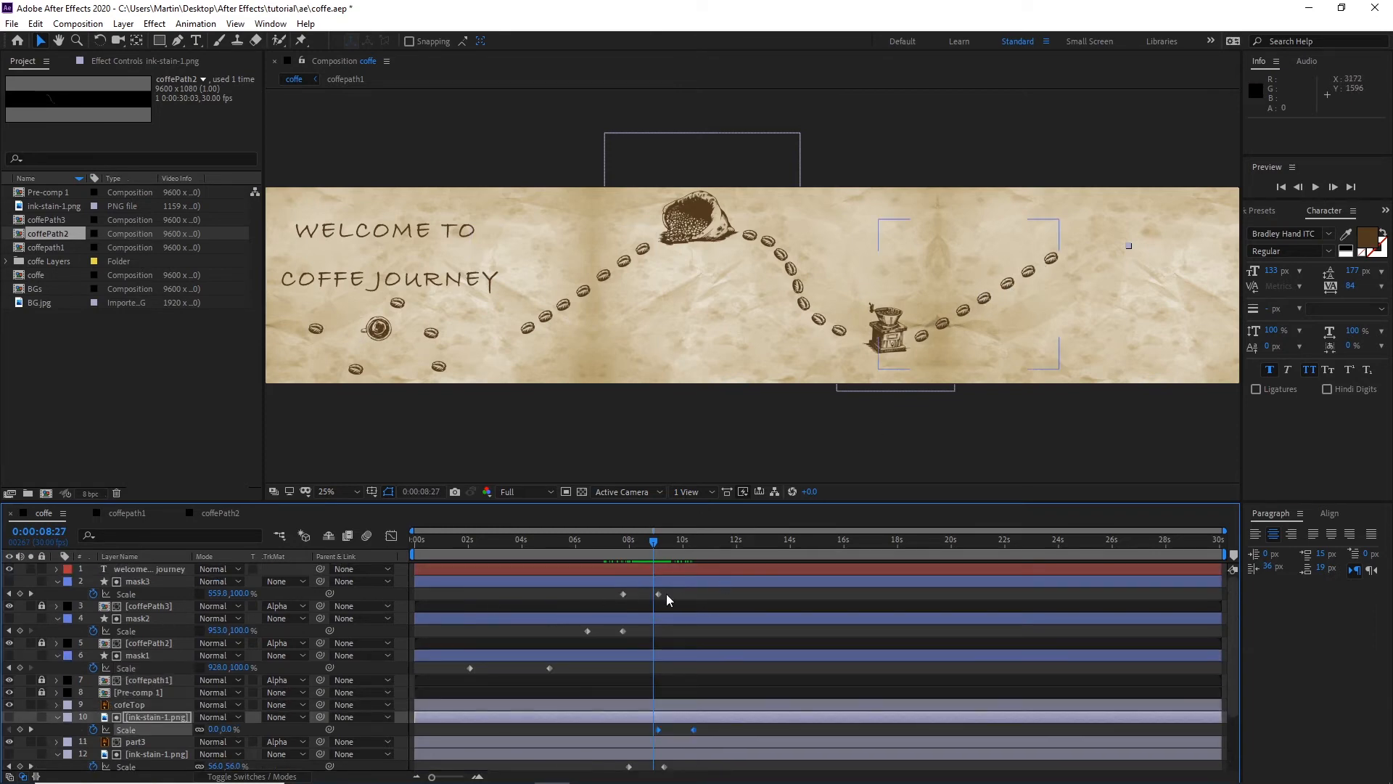
pyautogui.moveTo(666, 594)
pyautogui.mouseDown()
pyautogui.moveTo(622, 604)
pyautogui.moveTo(668, 594)
pyautogui.mouseUp()
# Step: Delay the cup ink stain's two Scale keyframes together so that the first one sits at 0:00:10:17, and preview the cup's reveal
pyautogui.moveTo(645, 545); pyautogui.dragTo(630, 549)
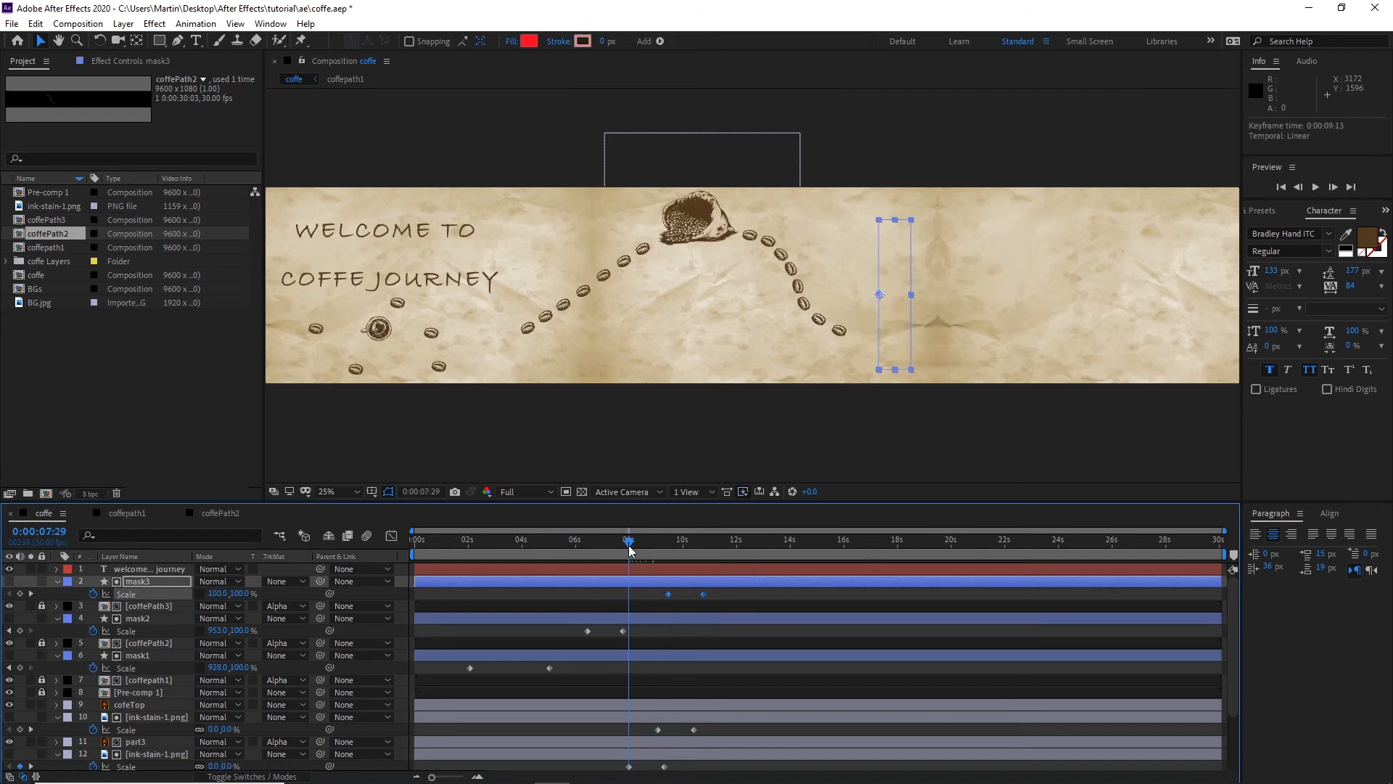
pyautogui.press('space')
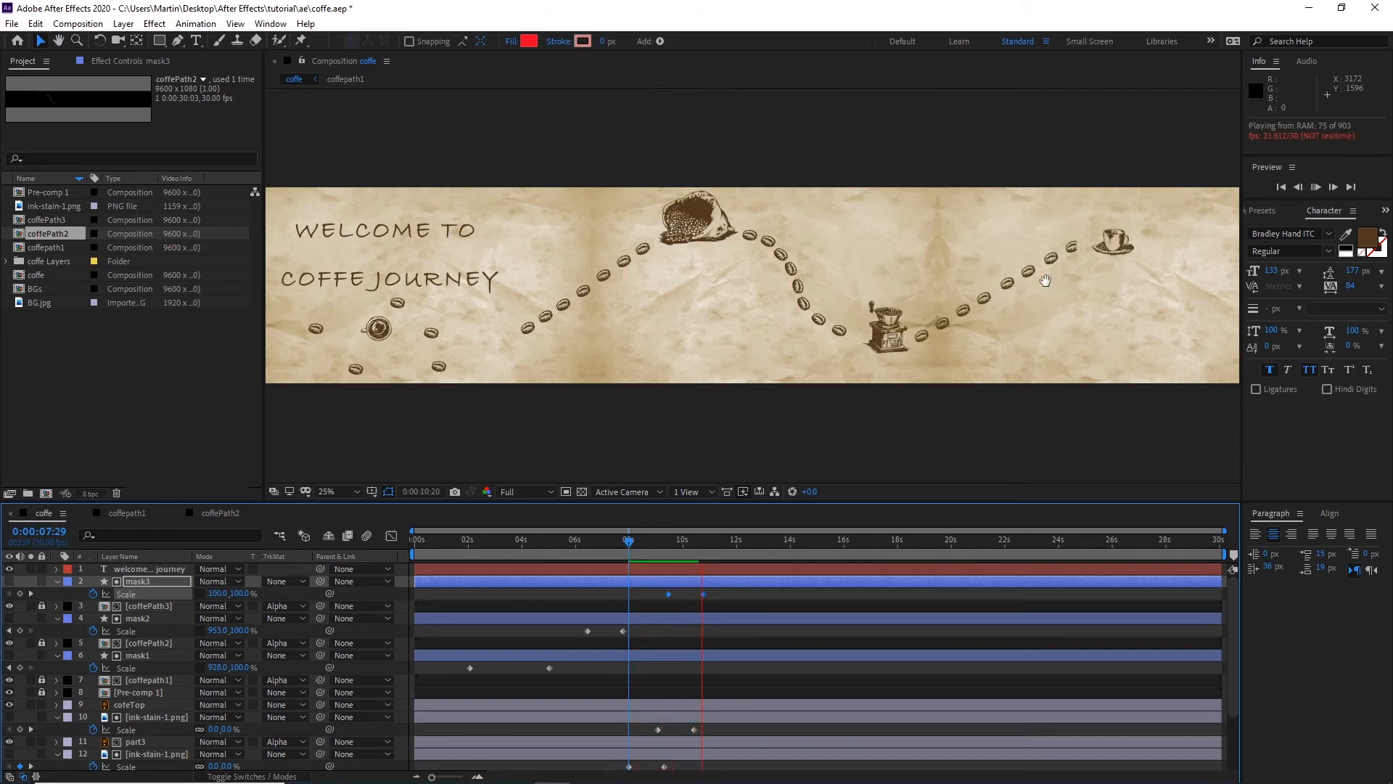
pyautogui.press('space')
pyautogui.scroll(-3, 776, 685)
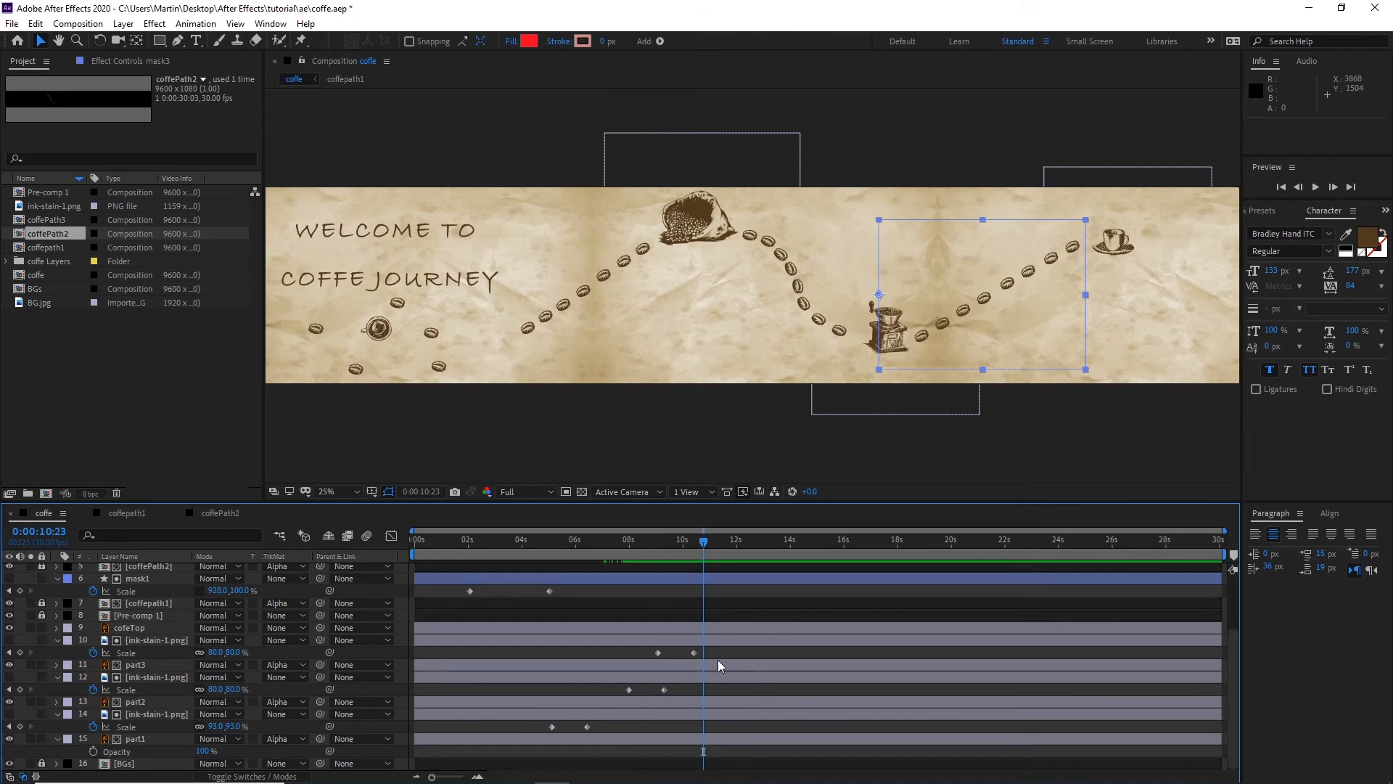
pyautogui.moveTo(717, 659)
pyautogui.mouseDown()
pyautogui.moveTo(653, 657)
pyautogui.moveTo(705, 652)
pyautogui.mouseUp()
pyautogui.moveTo(711, 551); pyautogui.dragTo(673, 551)
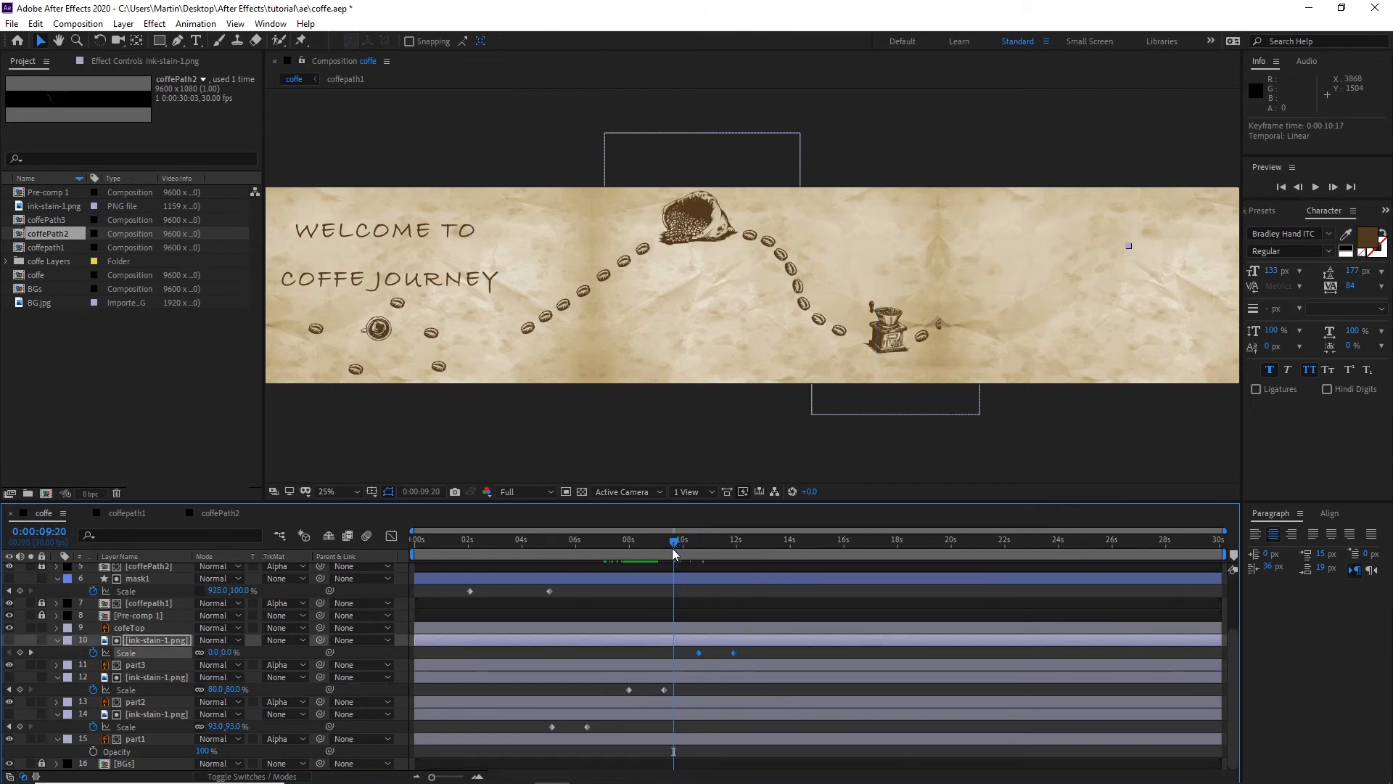
pyautogui.press('space')
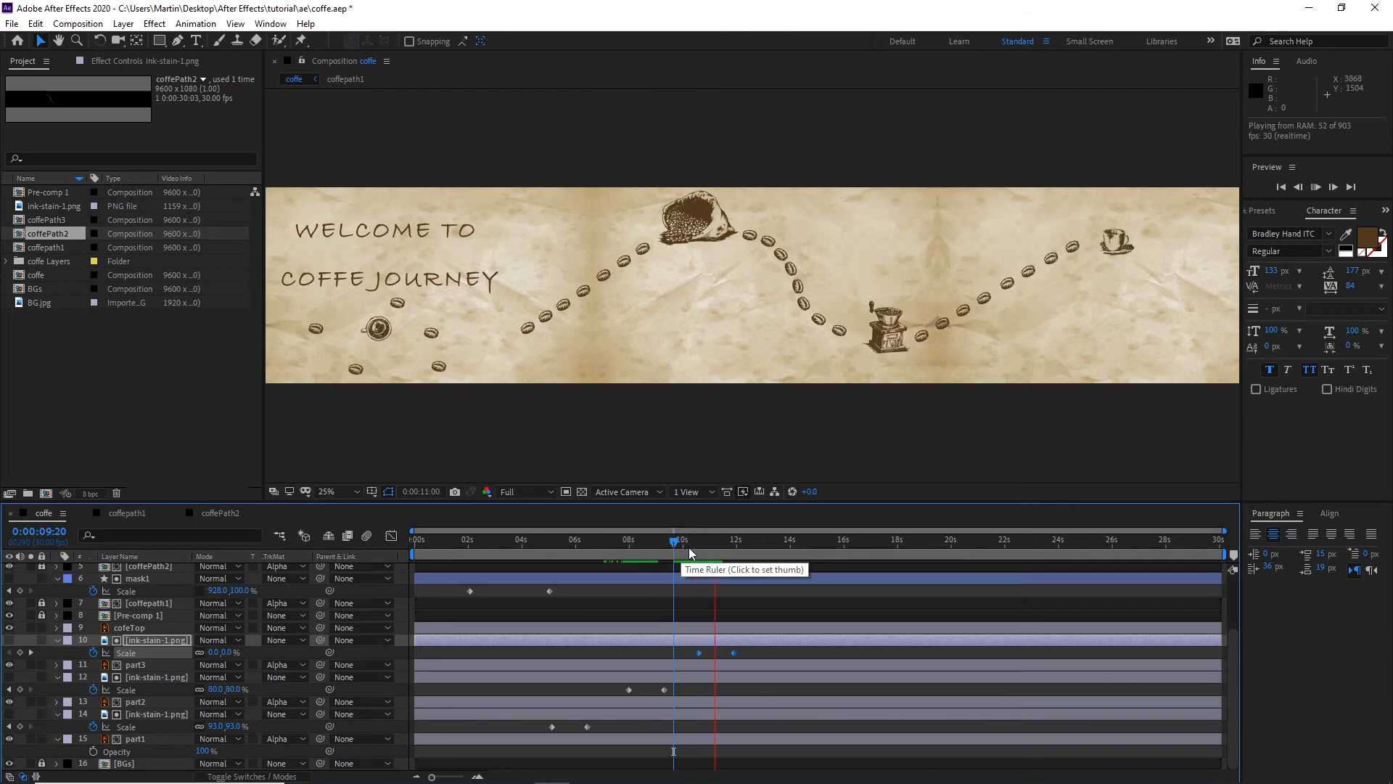
pyautogui.press('space')
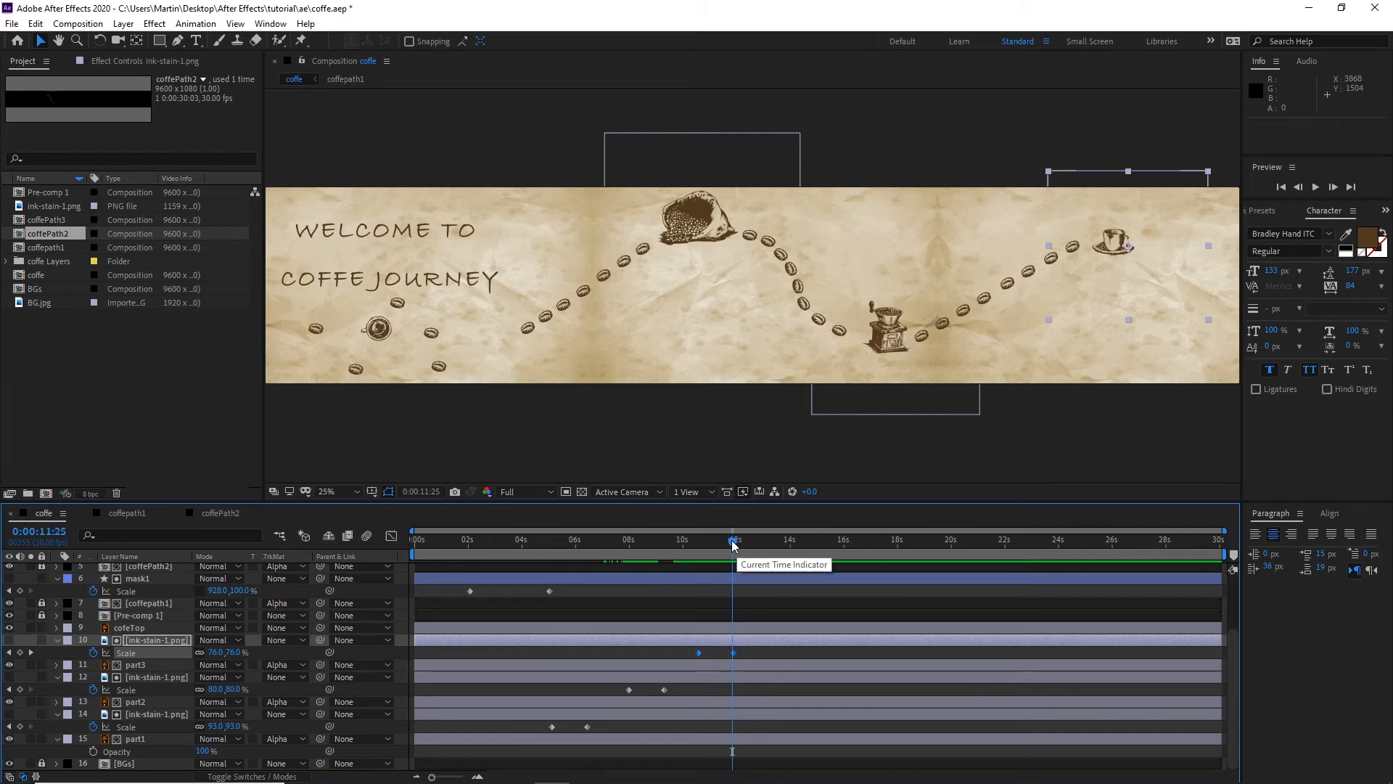
# Step: Return to the start of the coffe composition and collapse the properties of all layers
pyautogui.moveTo(733, 545); pyautogui.dragTo(408, 546)
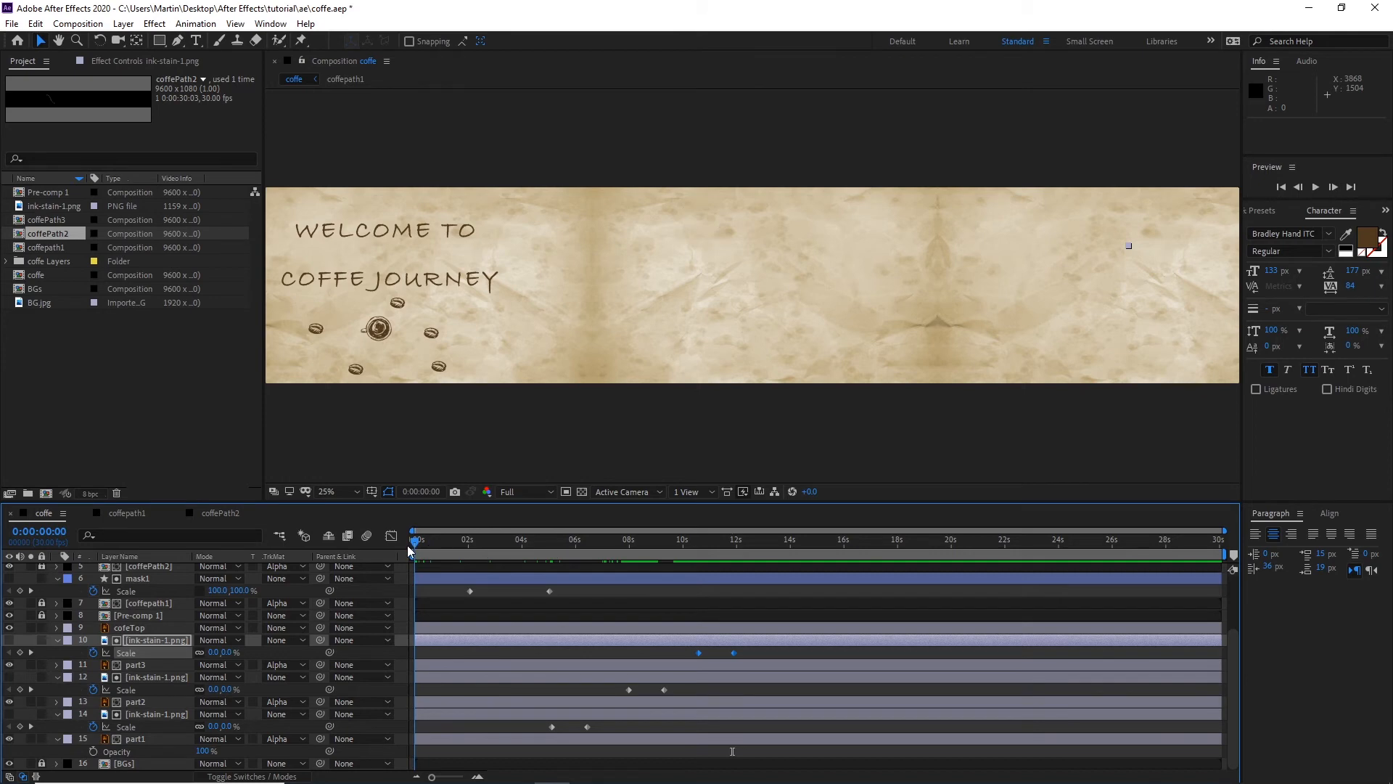
pyautogui.click(367, 535)
pyautogui.hotkey('ctrl', 'a')
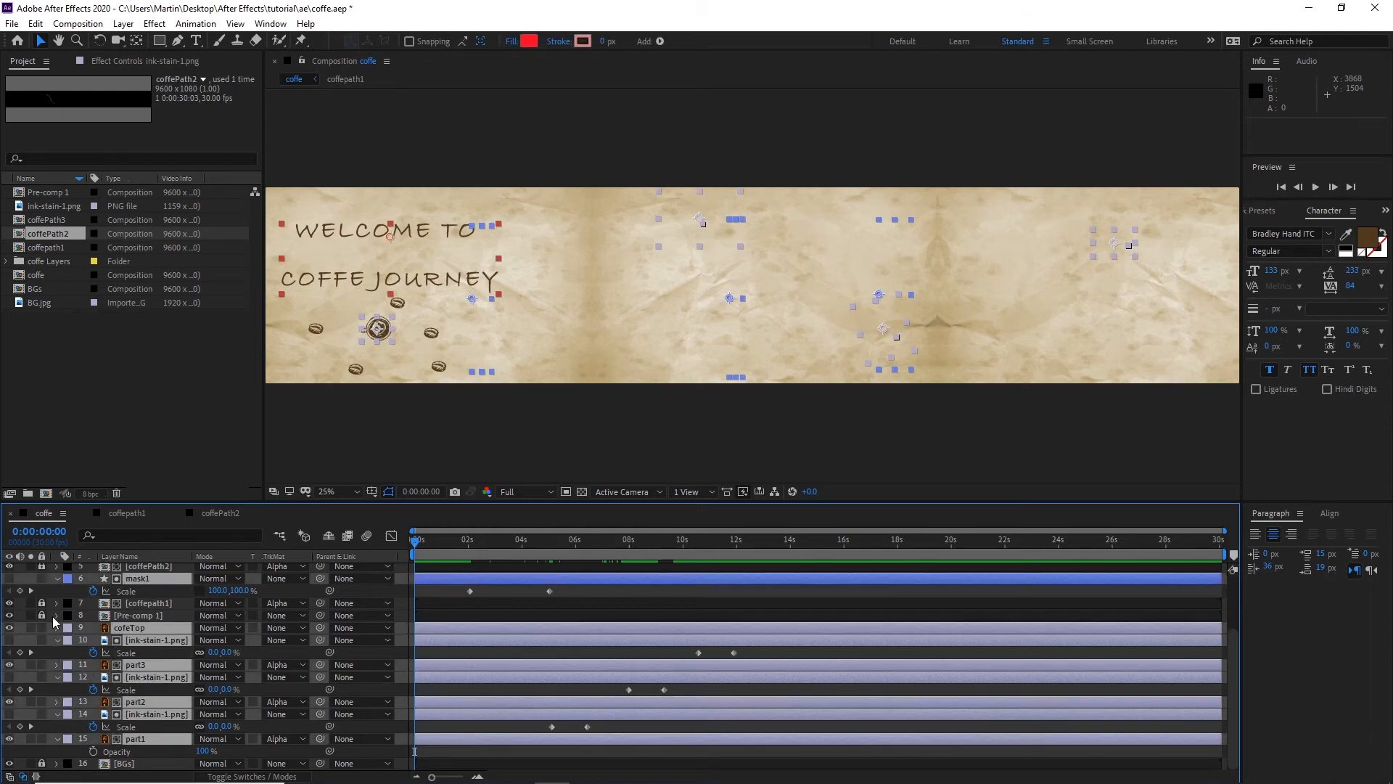
pyautogui.click(58, 578)
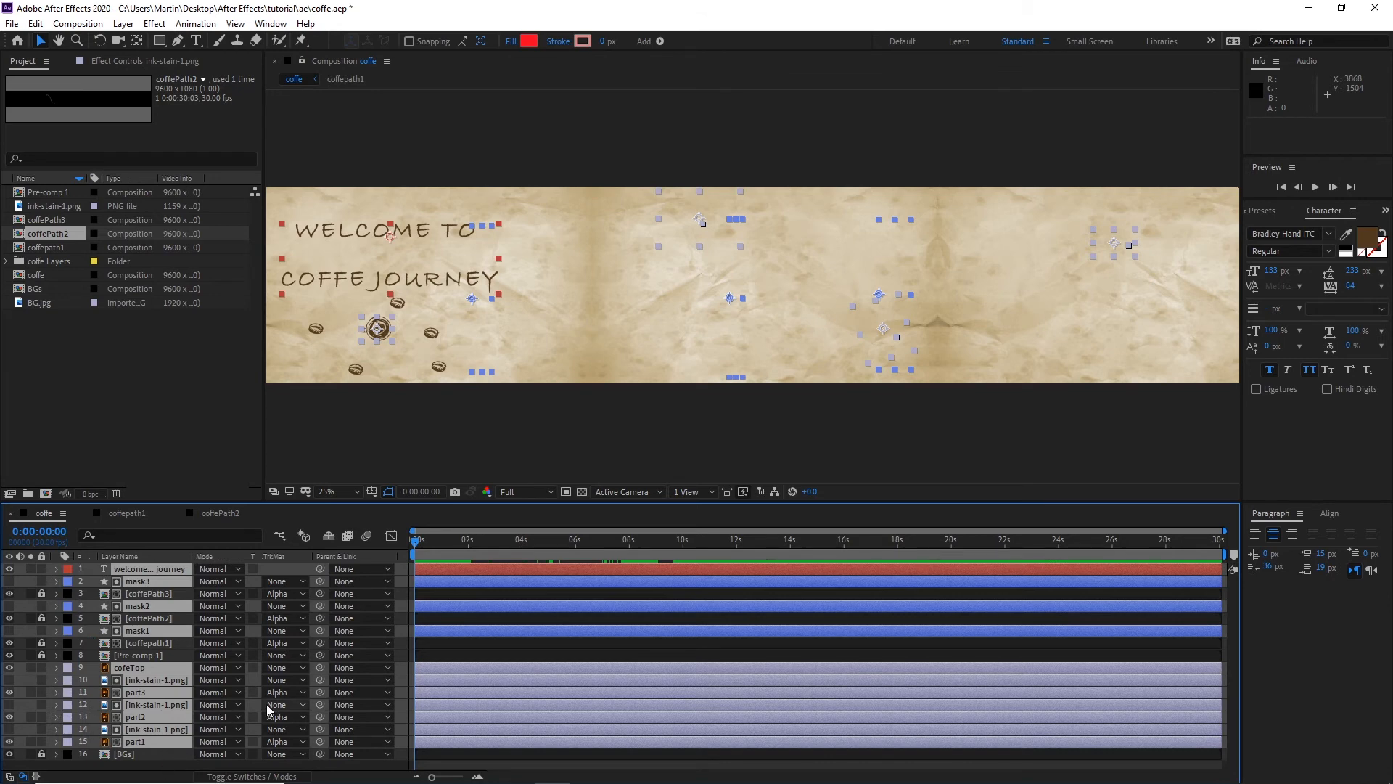
pyautogui.hotkey('ctrl', 'shift', 'a')
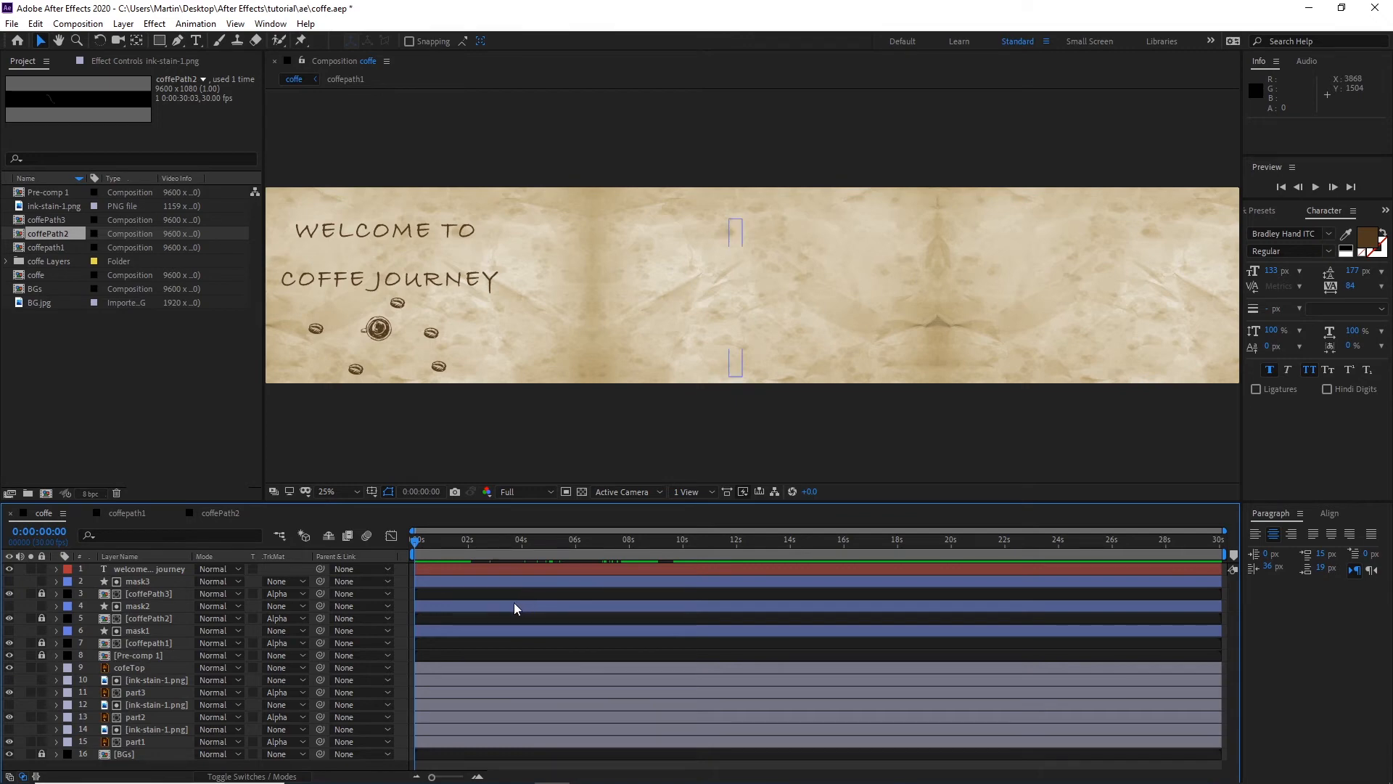
# Step: Unlock the BGs, Pre-comp 1, coffepath1, coffePath2 and coffePath3 layers
pyautogui.click(41, 754)
pyautogui.click(42, 655)
pyautogui.click(42, 643)
pyautogui.click(42, 618)
pyautogui.click(42, 593)
# Step: Add a null object above the welcome text layer and name it mainControl
pyautogui.click(133, 570)
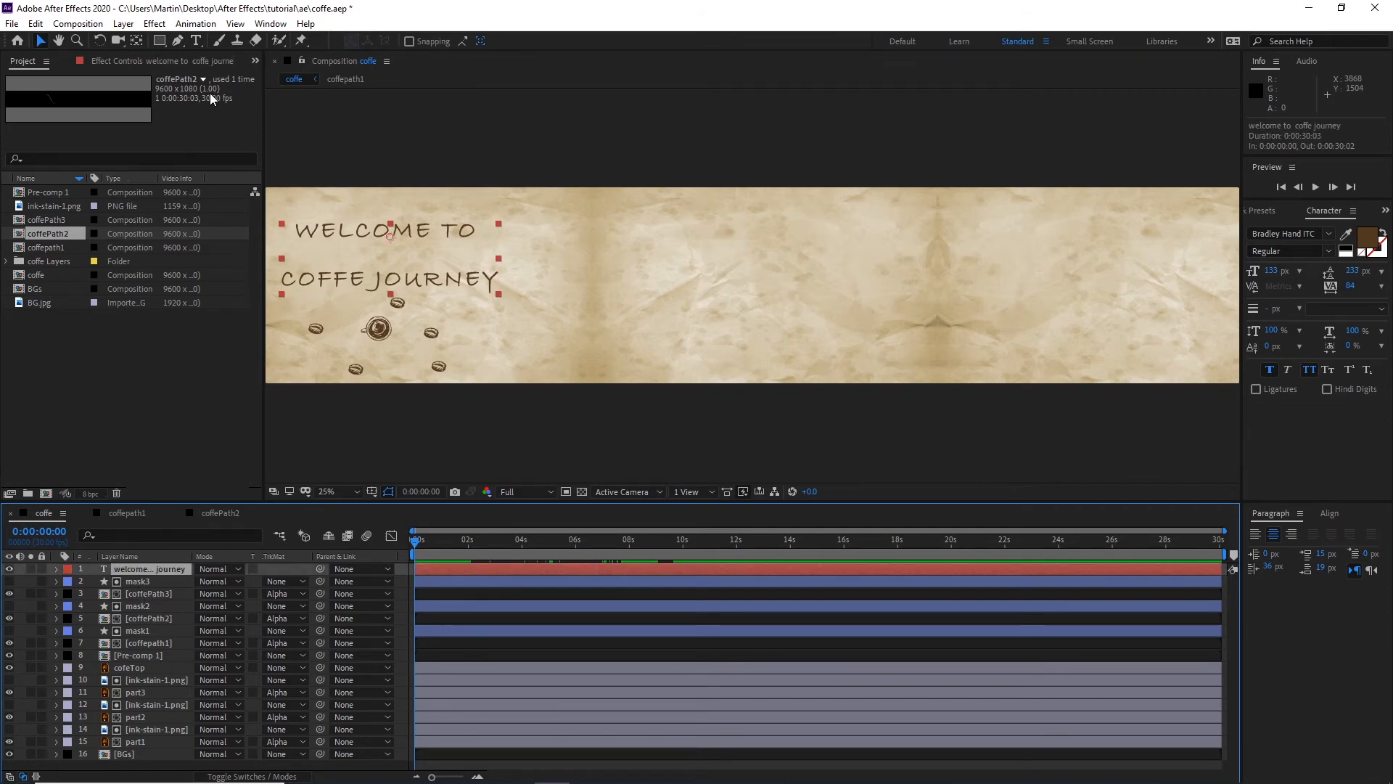
pyautogui.click(125, 24)
pyautogui.moveTo(147, 41)
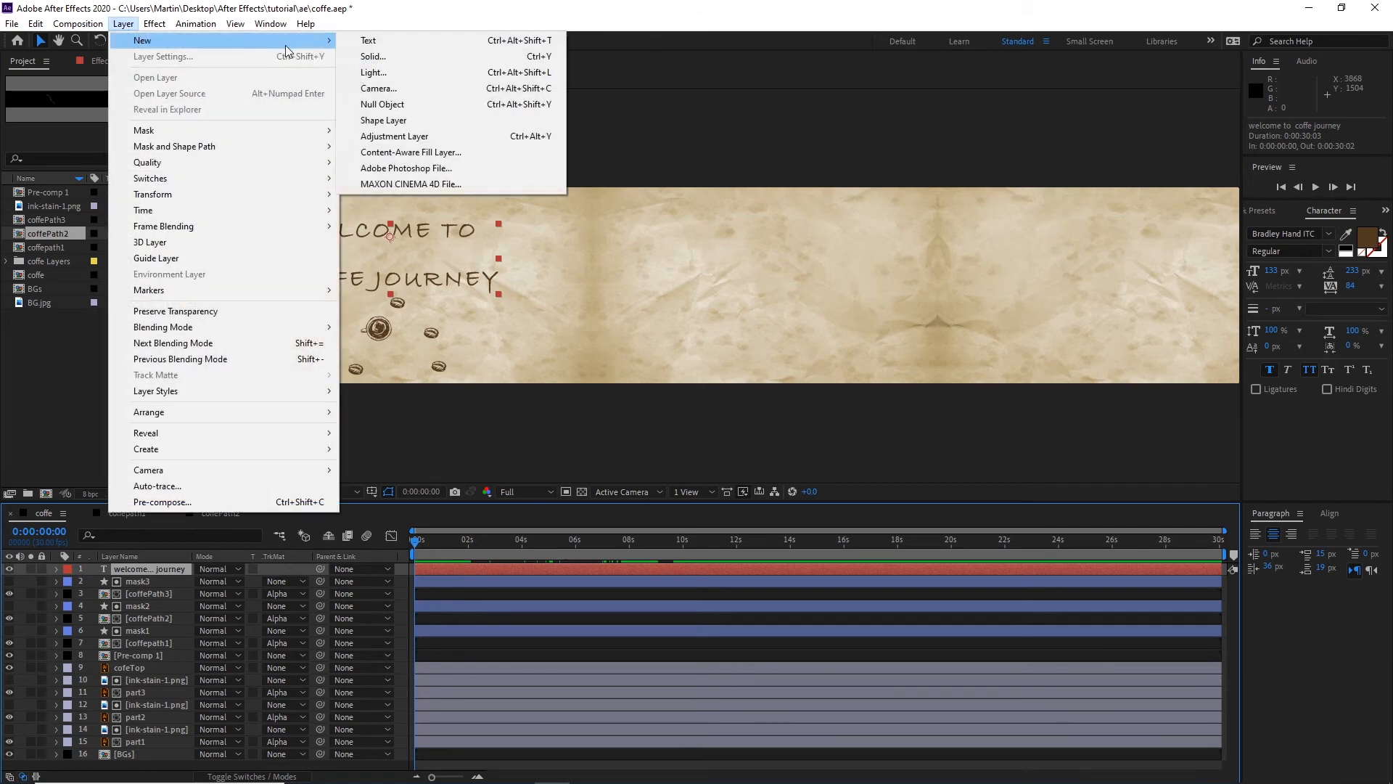
pyautogui.click(403, 105)
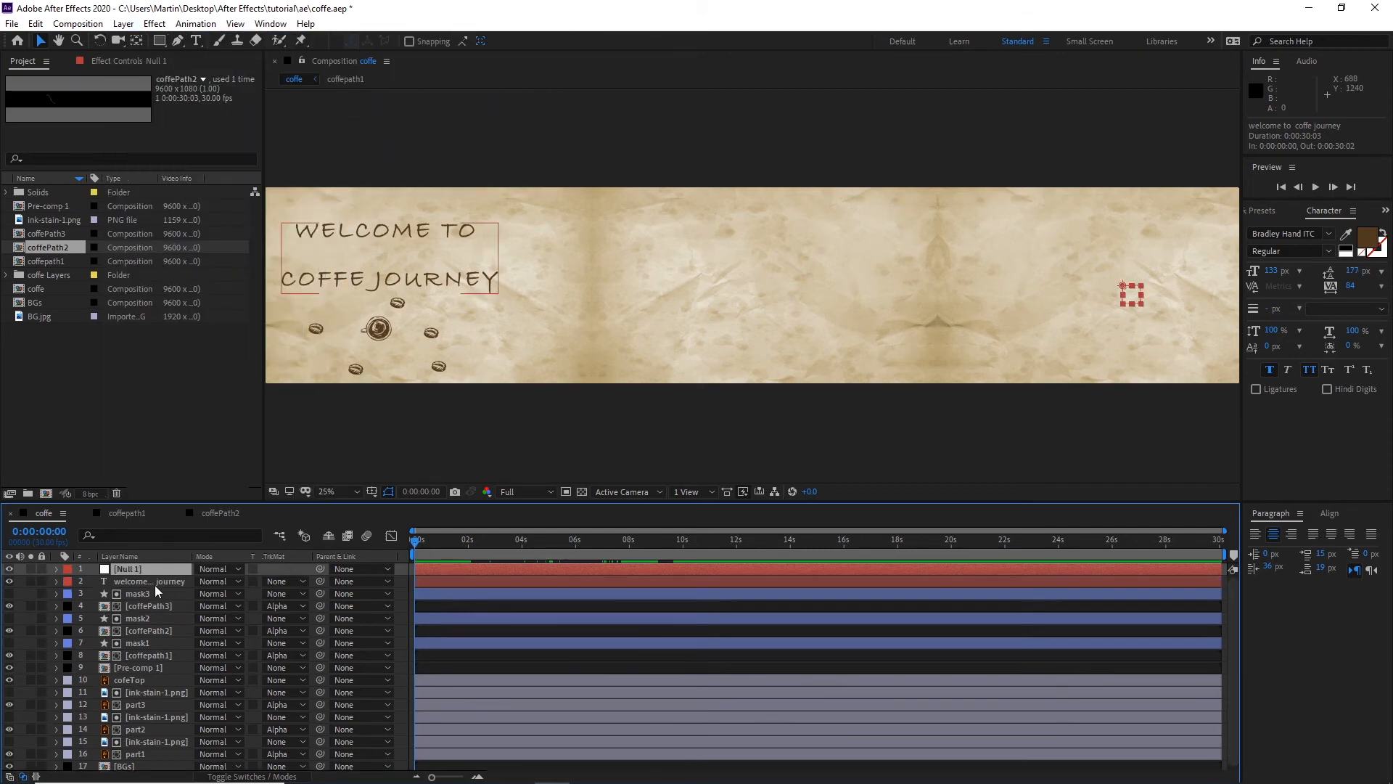
pyautogui.click(144, 578)
pyautogui.click(133, 571)
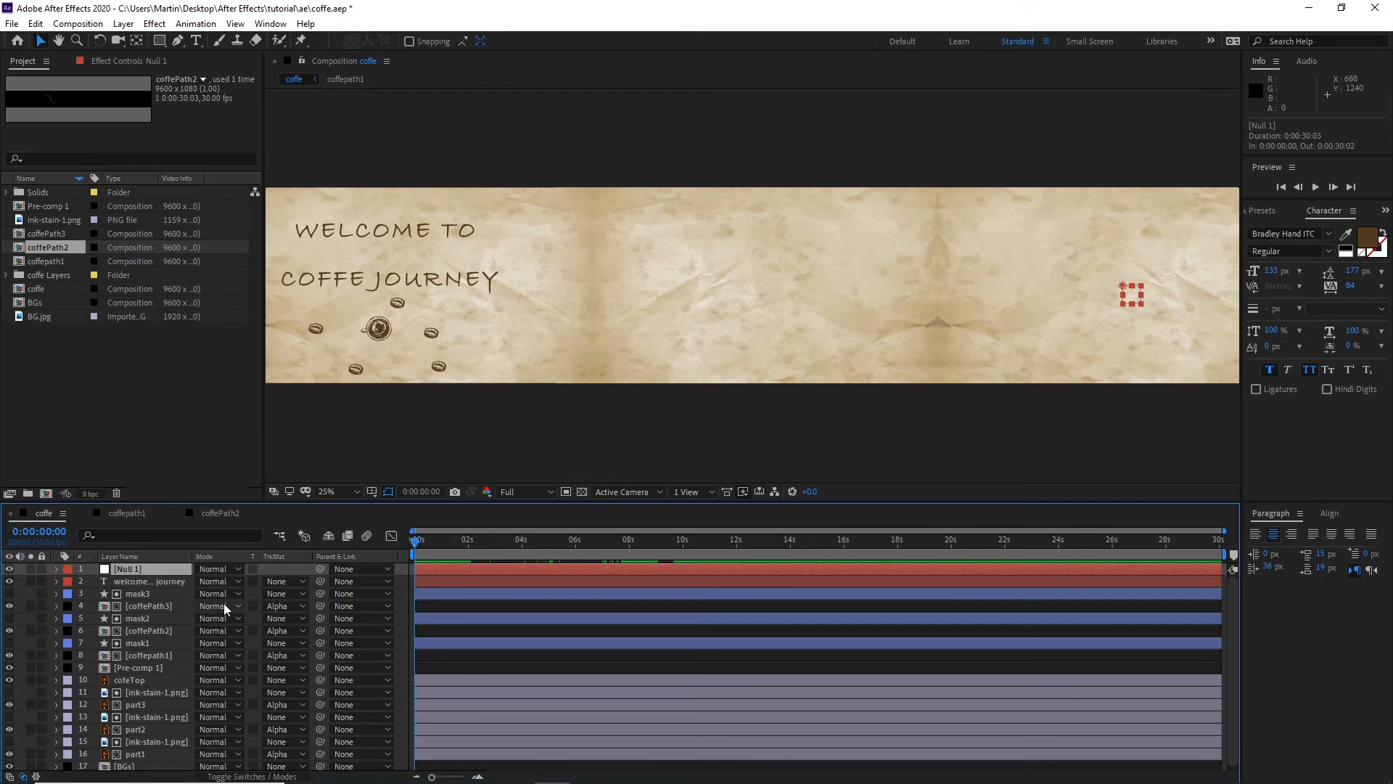
pyautogui.press('Return')
pyautogui.write('main')
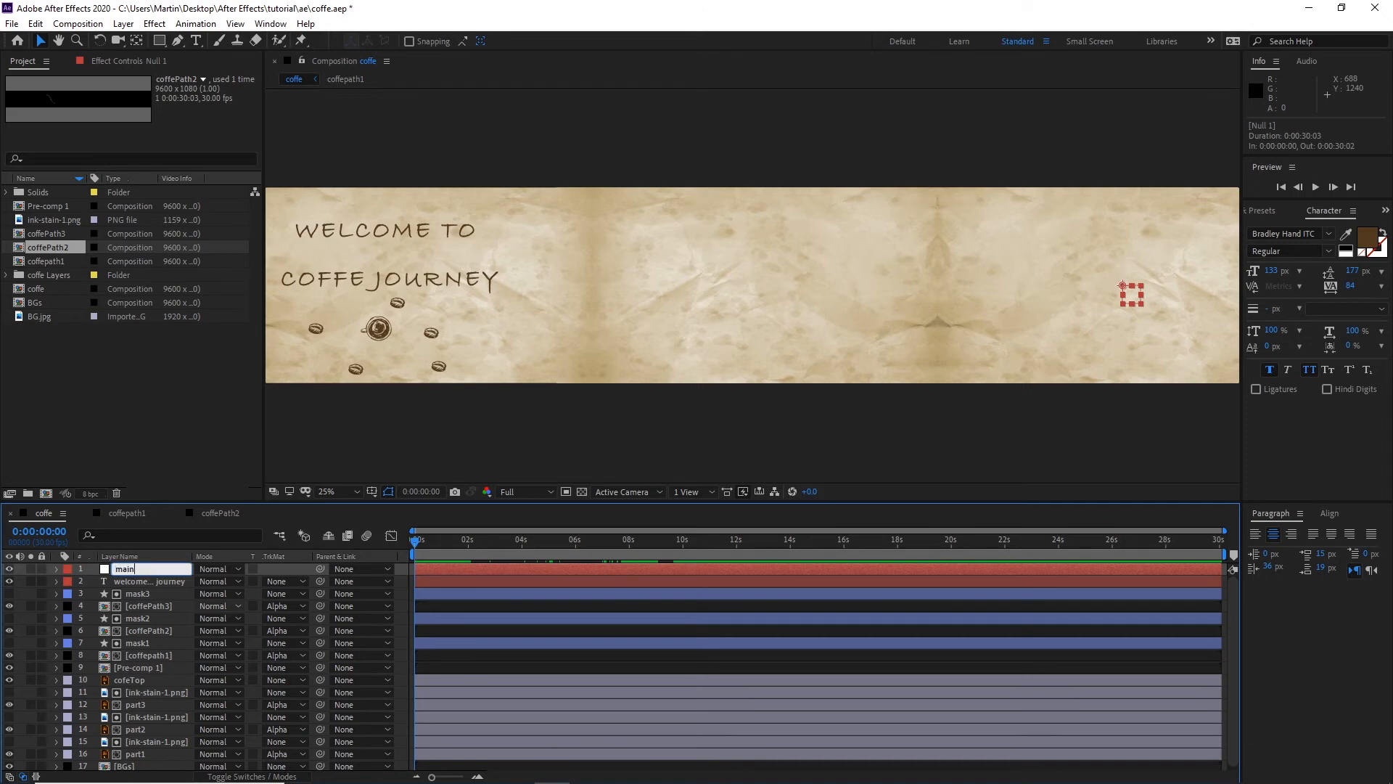
pyautogui.write('Control')
# Step: Parent all layers from the welcome text down to BGs to the mainControl null and save the project
pyautogui.scroll(-1, 161, 700)
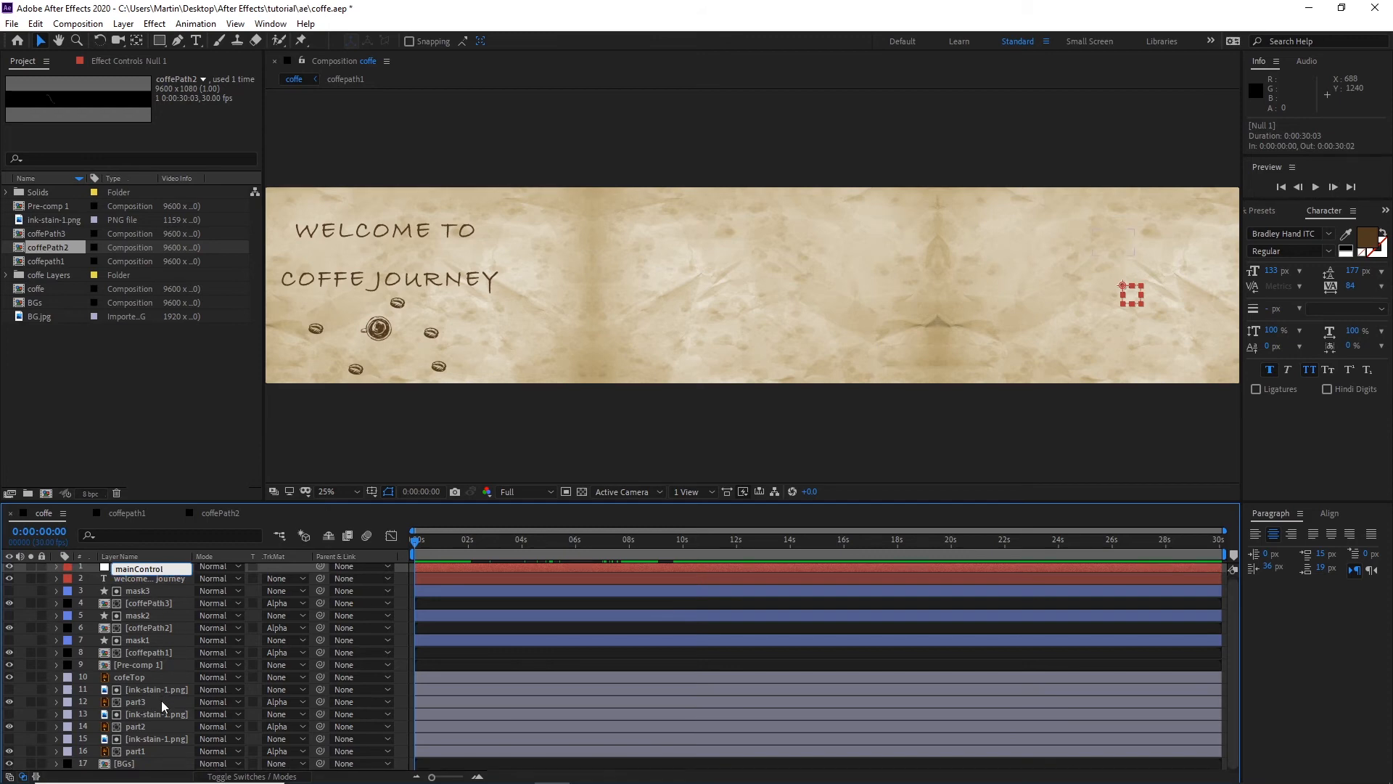
pyautogui.click(124, 764)
pyautogui.click(124, 765)
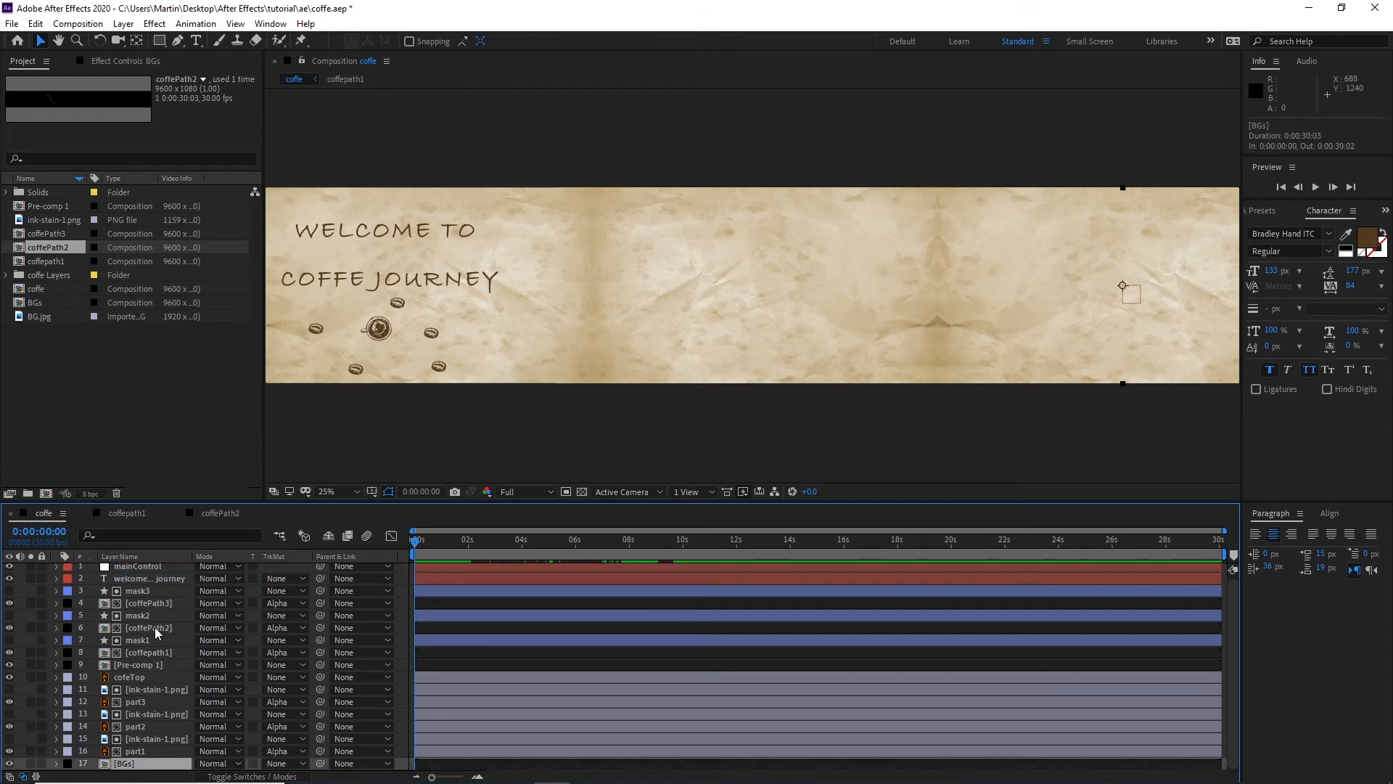
pyautogui.keyDown('shift'); pyautogui.click(144, 583); pyautogui.keyUp('shift')
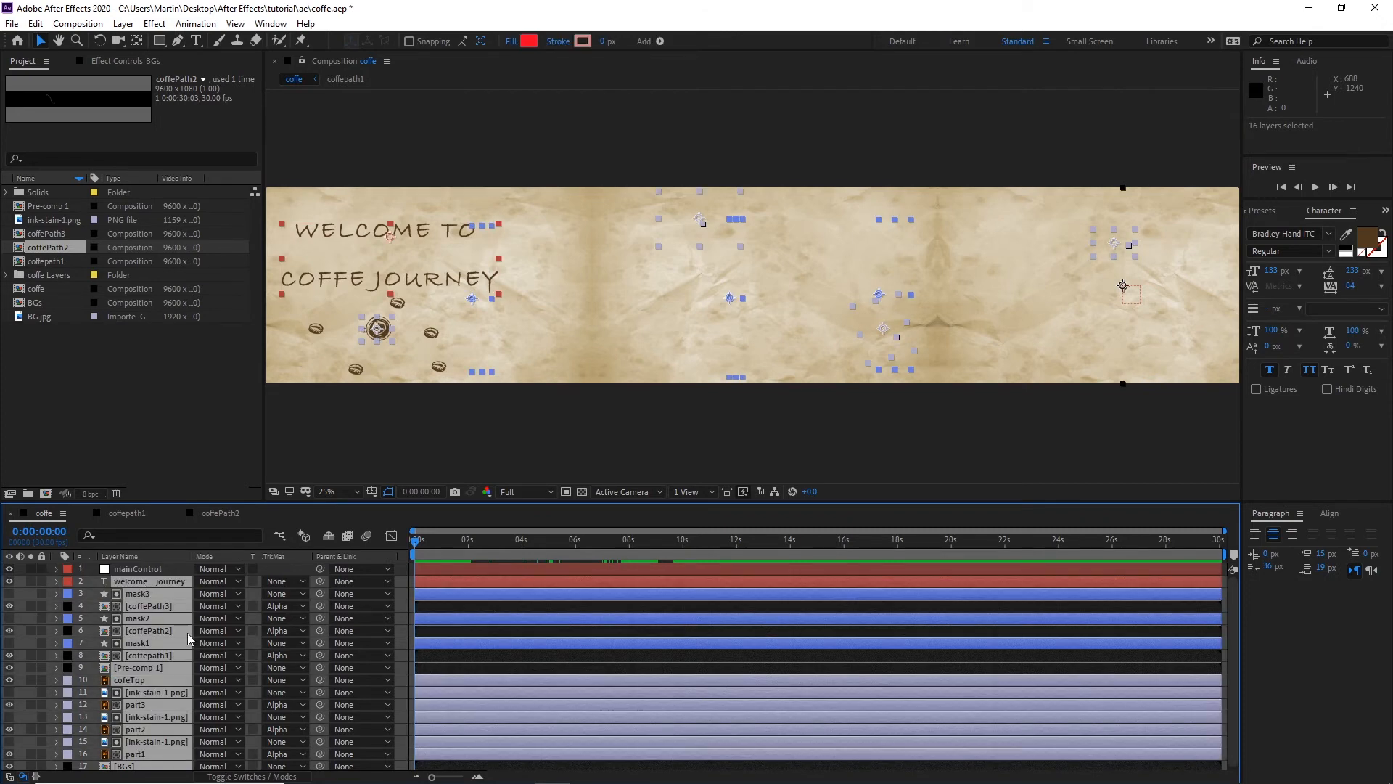
pyautogui.moveTo(322, 612); pyautogui.dragTo(158, 571)
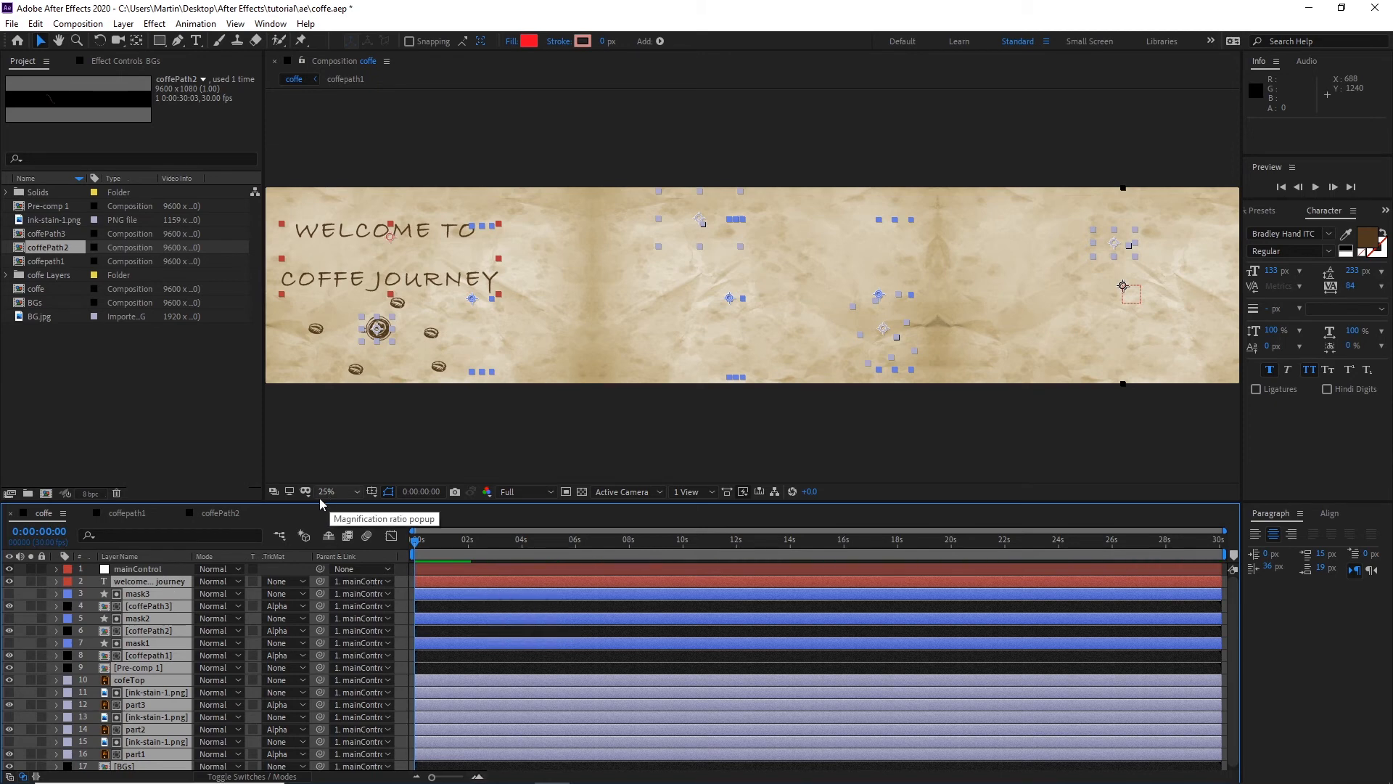
pyautogui.click(321, 459)
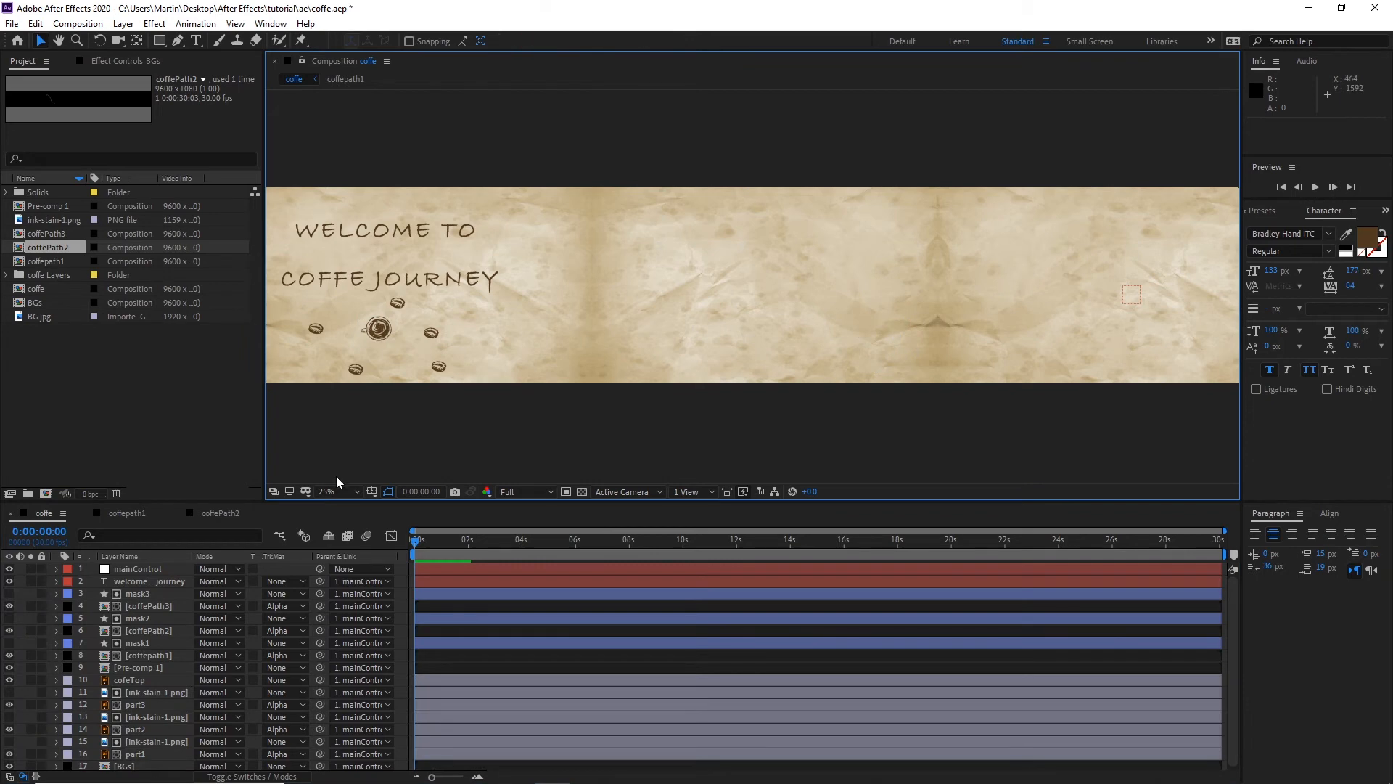
pyautogui.hotkey('ctrl', 's')
# Step: Set the width of the coffe composition to 1920 px
pyautogui.click(99, 370)
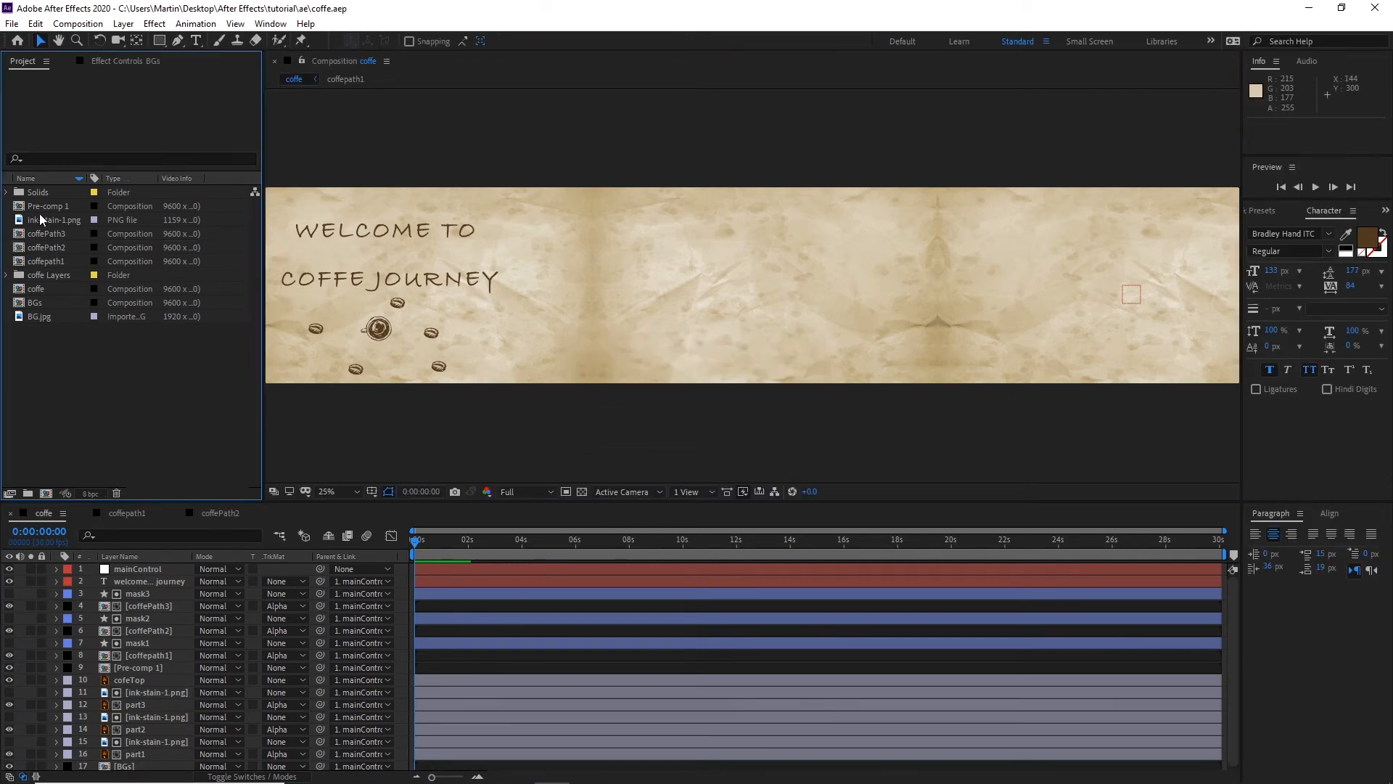
pyautogui.click(34, 290)
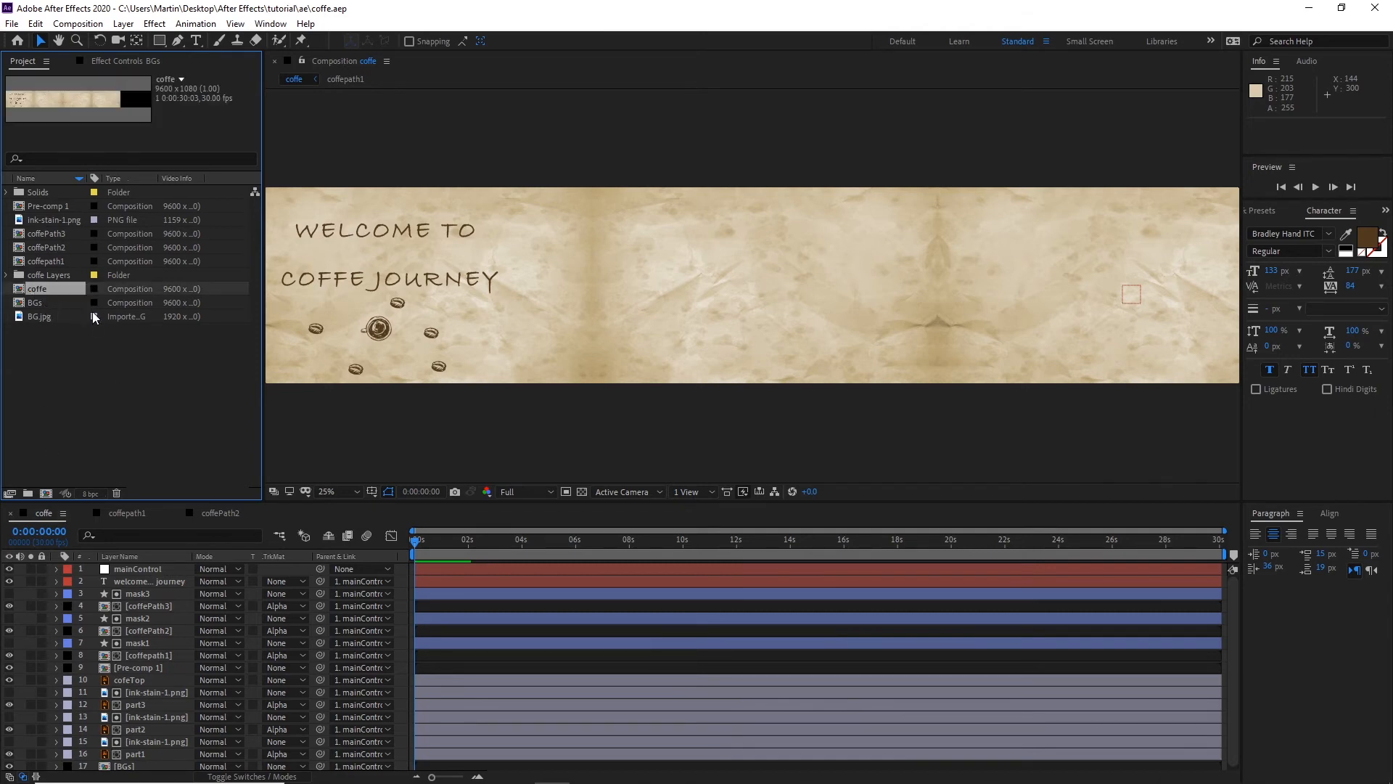
pyautogui.rightClick(38, 289)
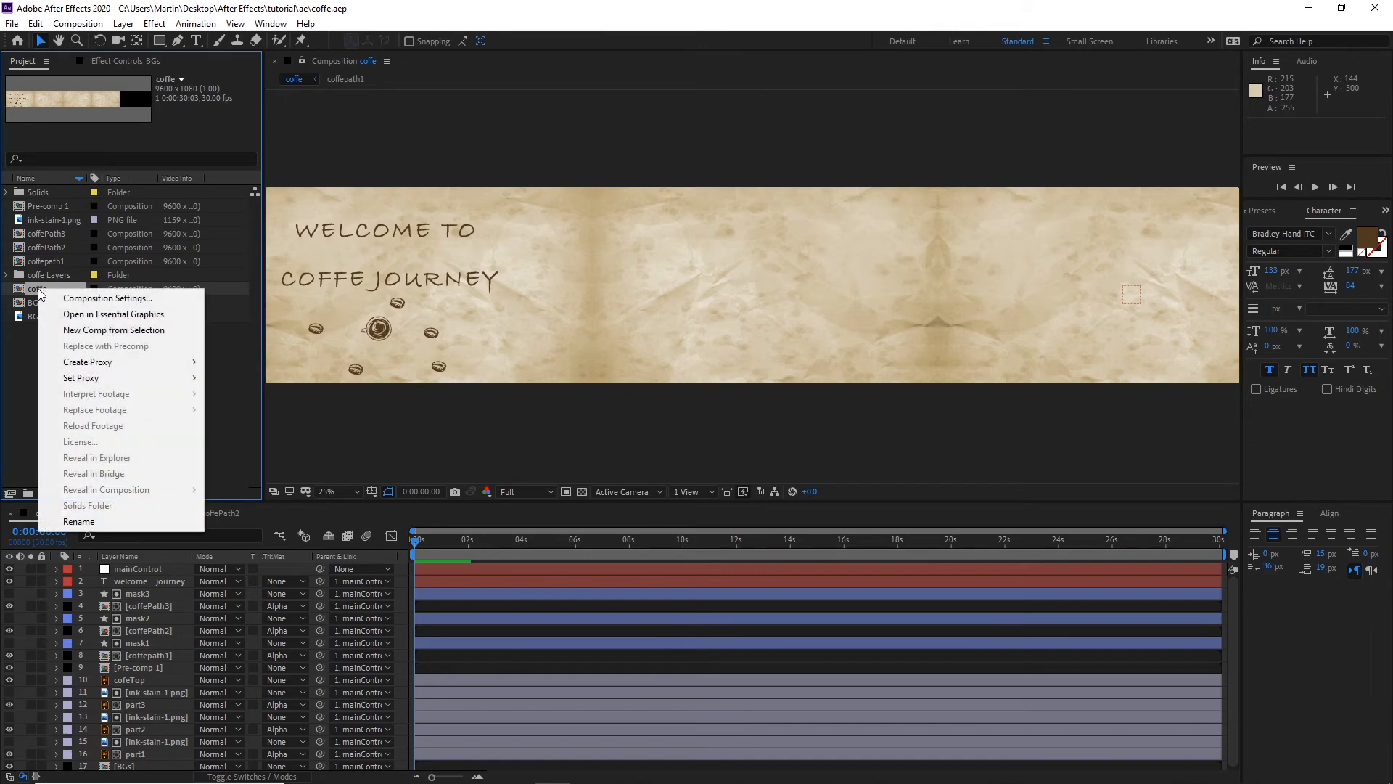
pyautogui.click(79, 298)
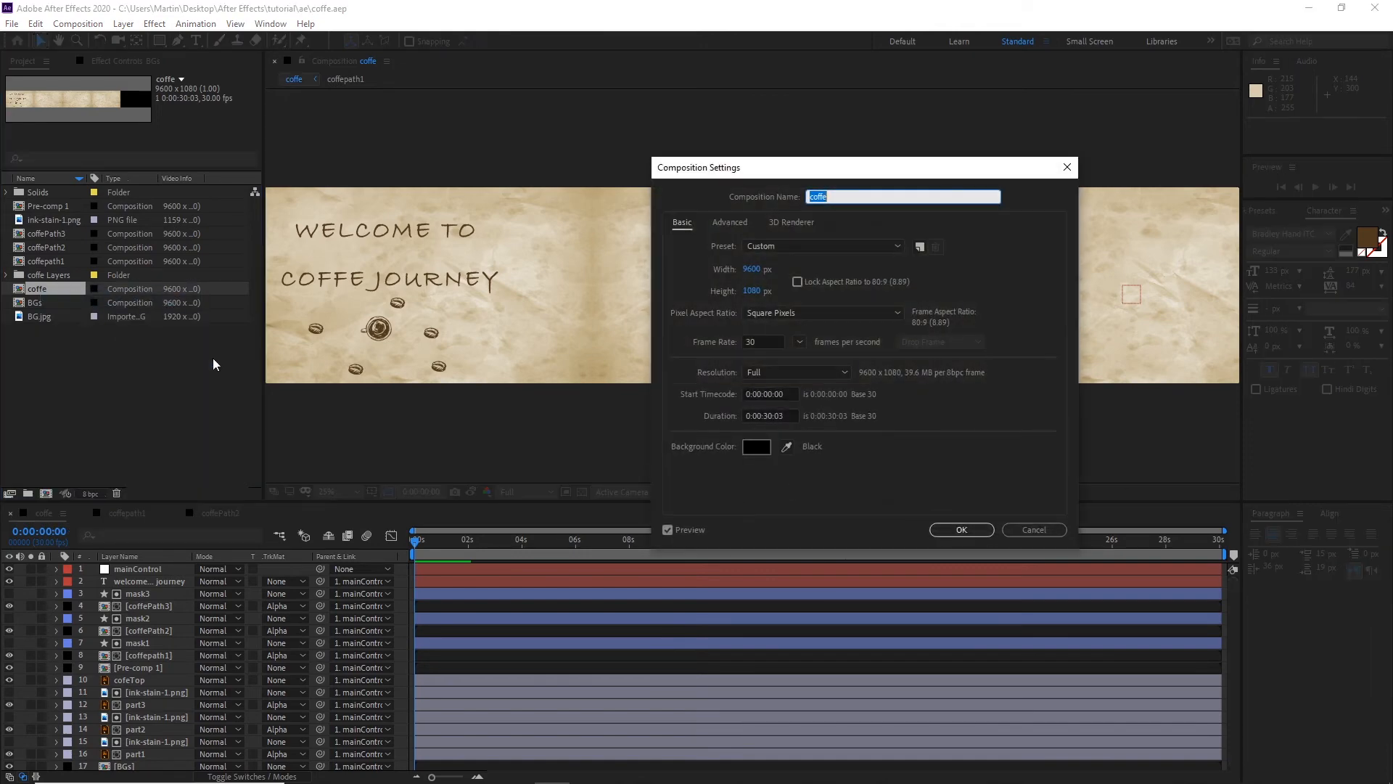
pyautogui.click(753, 269)
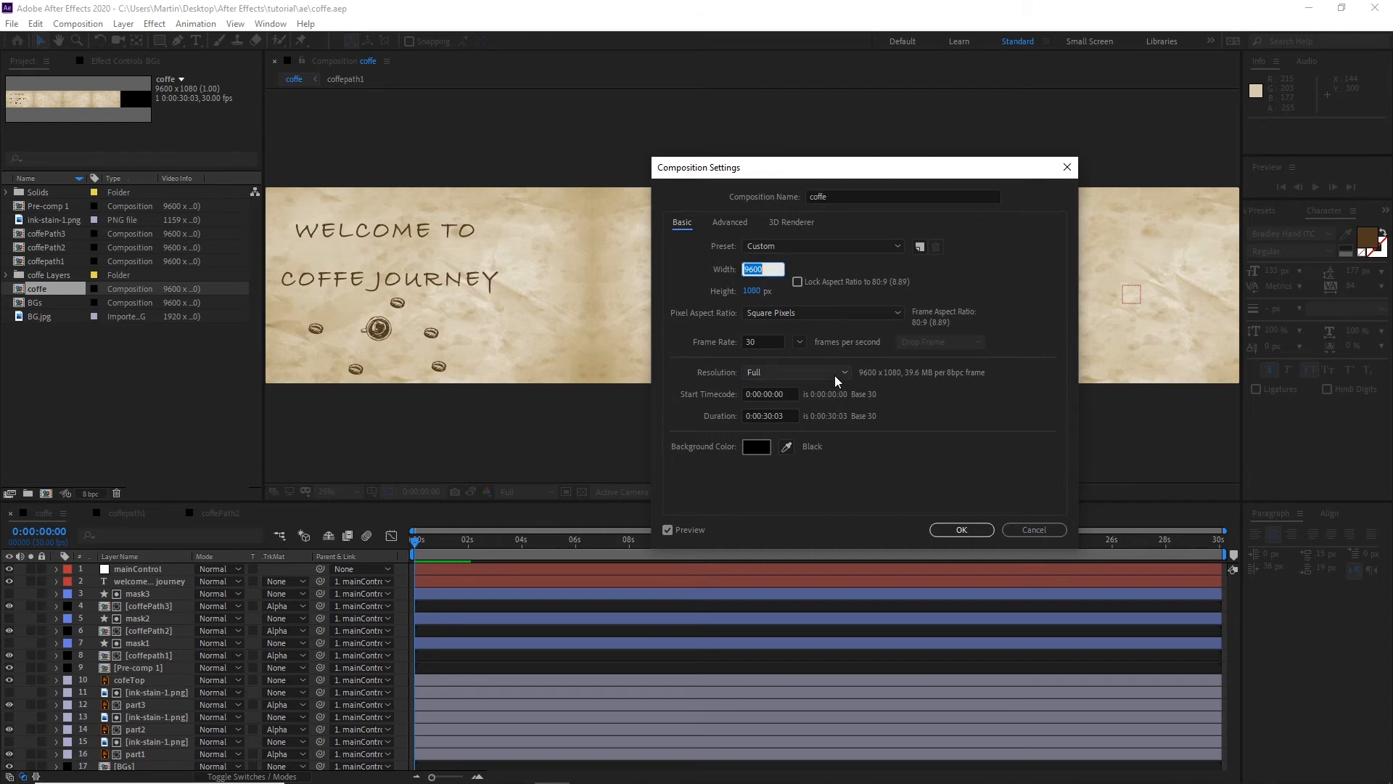
pyautogui.write('+')
pyautogui.write('1920')
pyautogui.click(966, 532)
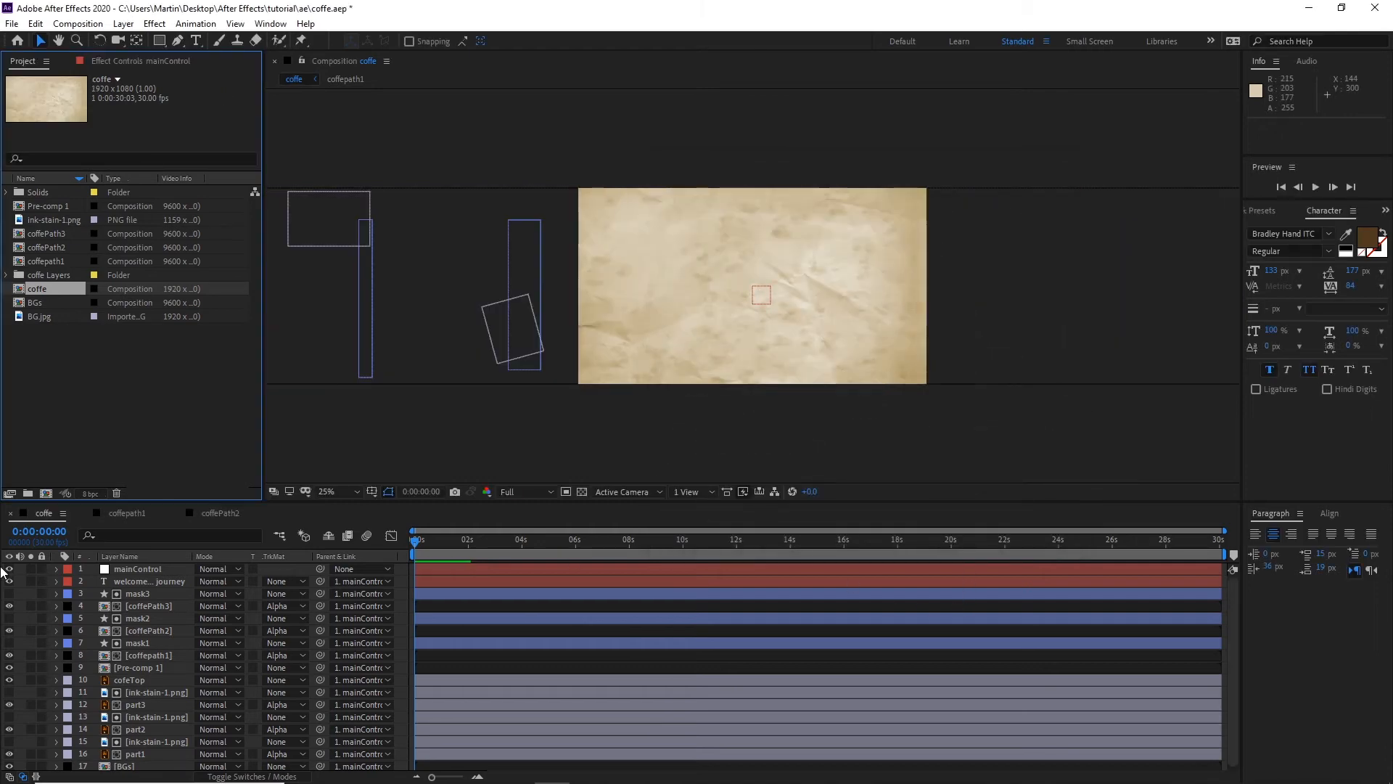
# Step: Separate the mainControl null's Position into X and Y dimensions and select the welcome text layer
pyautogui.click(143, 568)
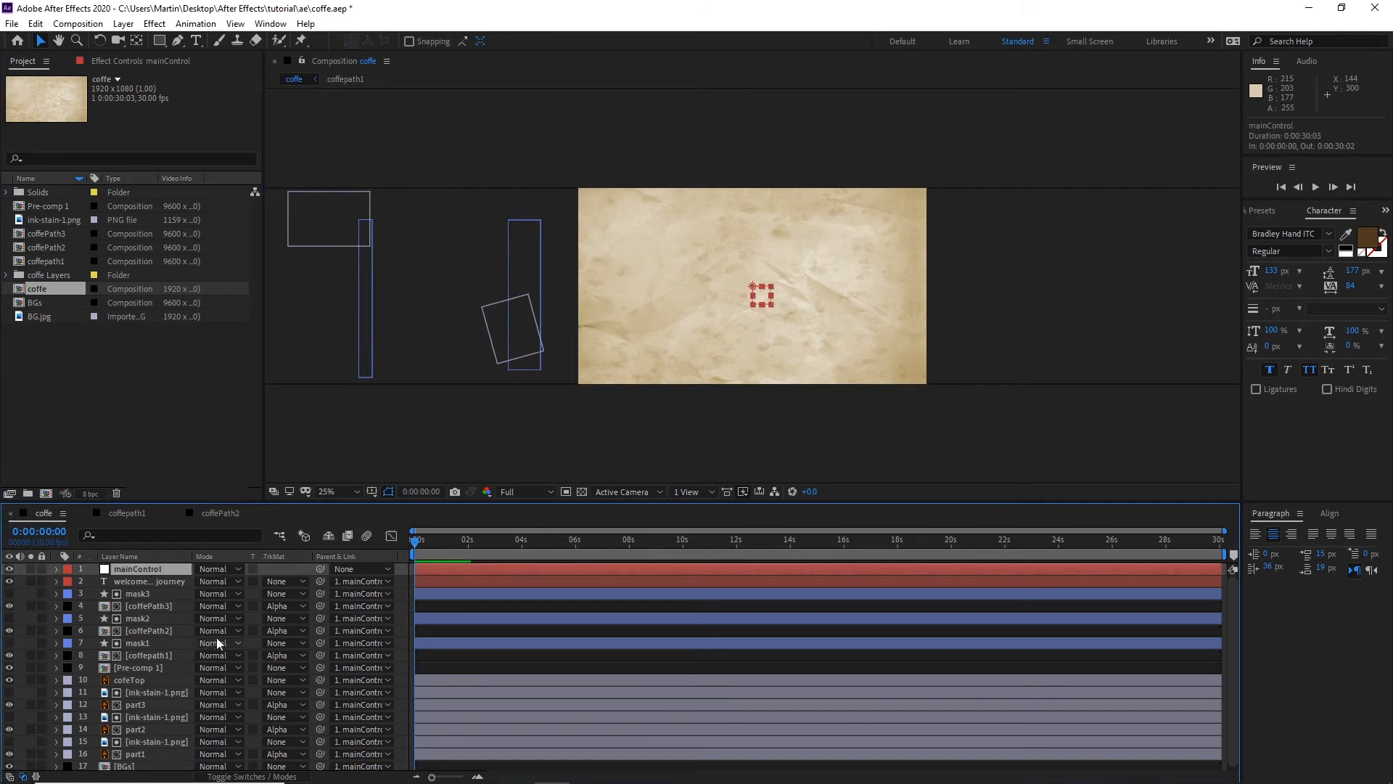
pyautogui.press('p')
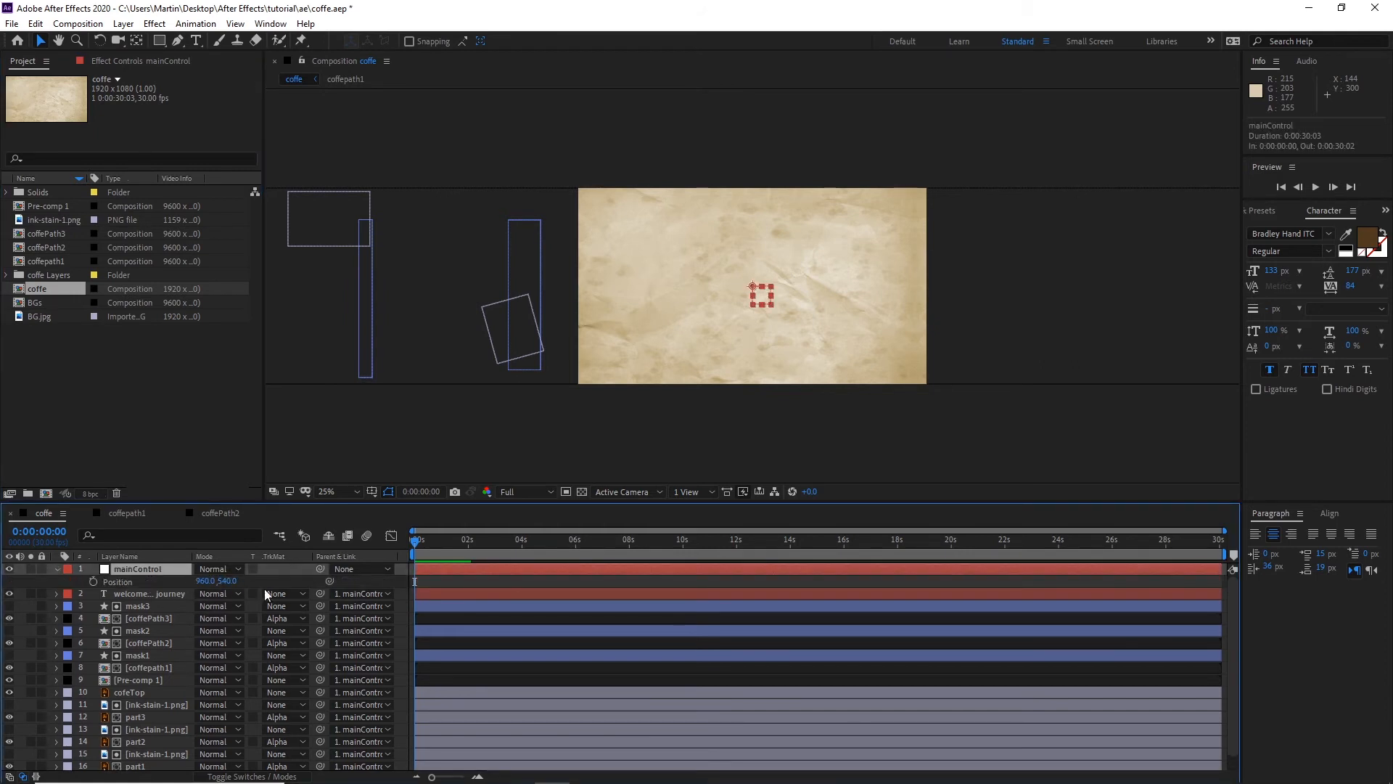
pyautogui.rightClick(116, 583)
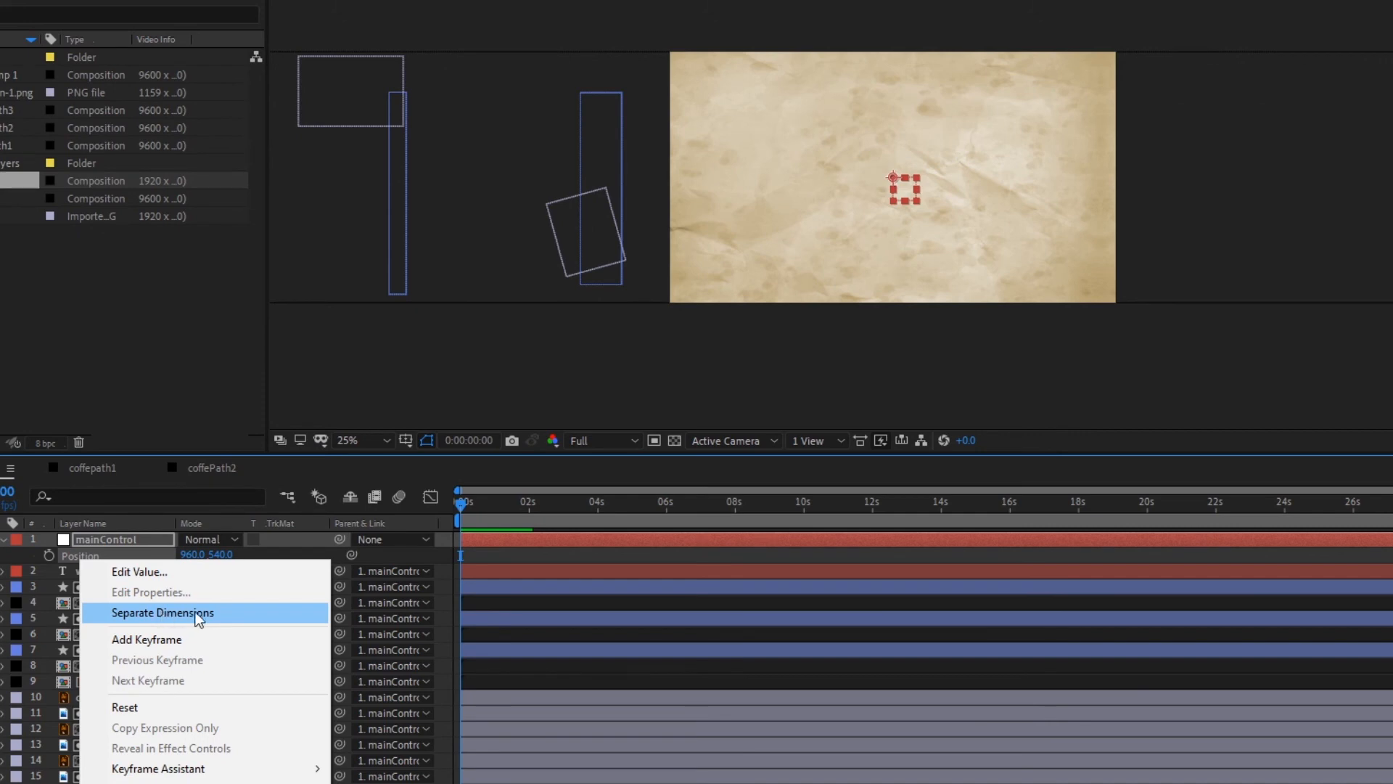
pyautogui.click(188, 613)
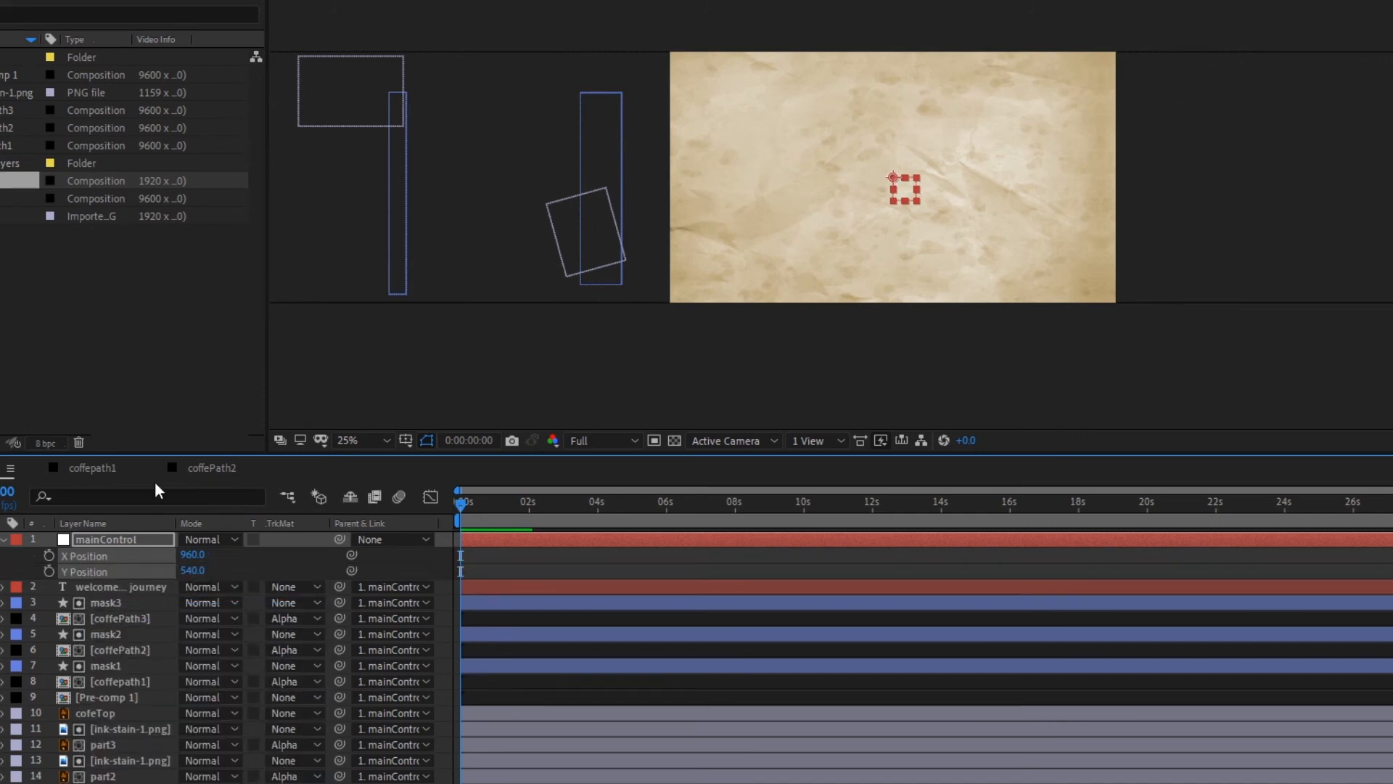
pyautogui.click(97, 588)
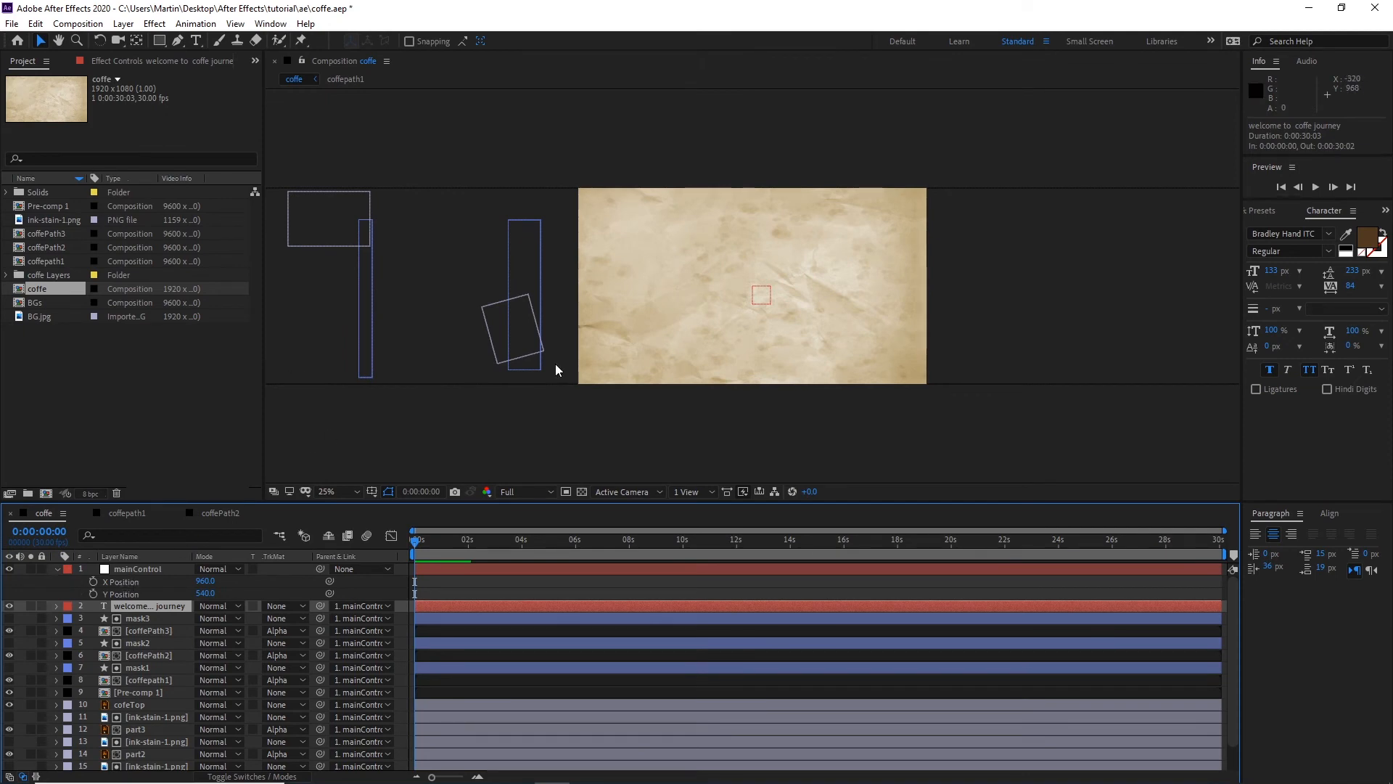
# Step: Set the mainControl null's X Position to 4782 to bring the welcome title into frame, and start keyframing it at 0 s
pyautogui.moveTo(205, 580); pyautogui.dragTo(813, 561)
pyautogui.moveTo(206, 582); pyautogui.dragTo(828, 575)
pyautogui.moveTo(206, 582); pyautogui.dragTo(575, 574)
pyautogui.moveTo(206, 582); pyautogui.dragTo(607, 581)
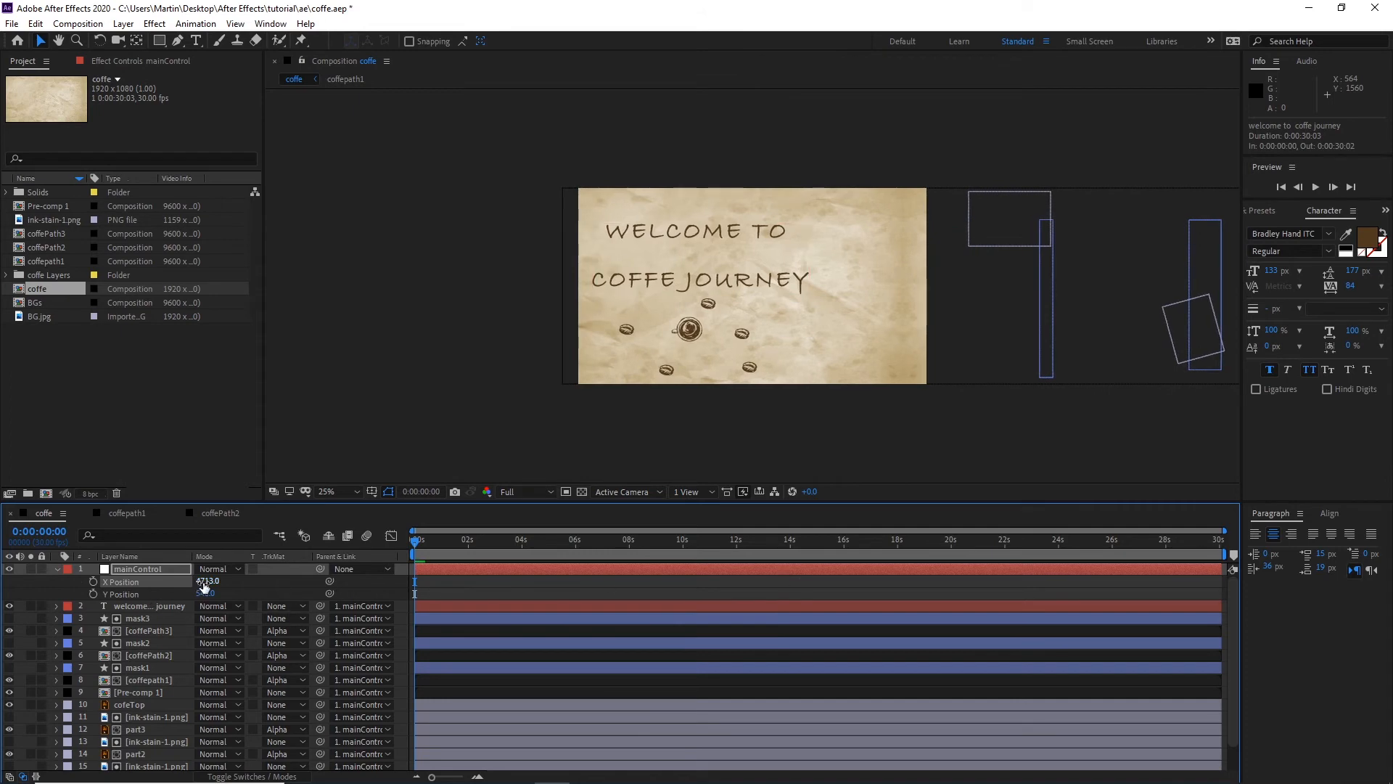
pyautogui.moveTo(206, 582); pyautogui.dragTo(251, 578)
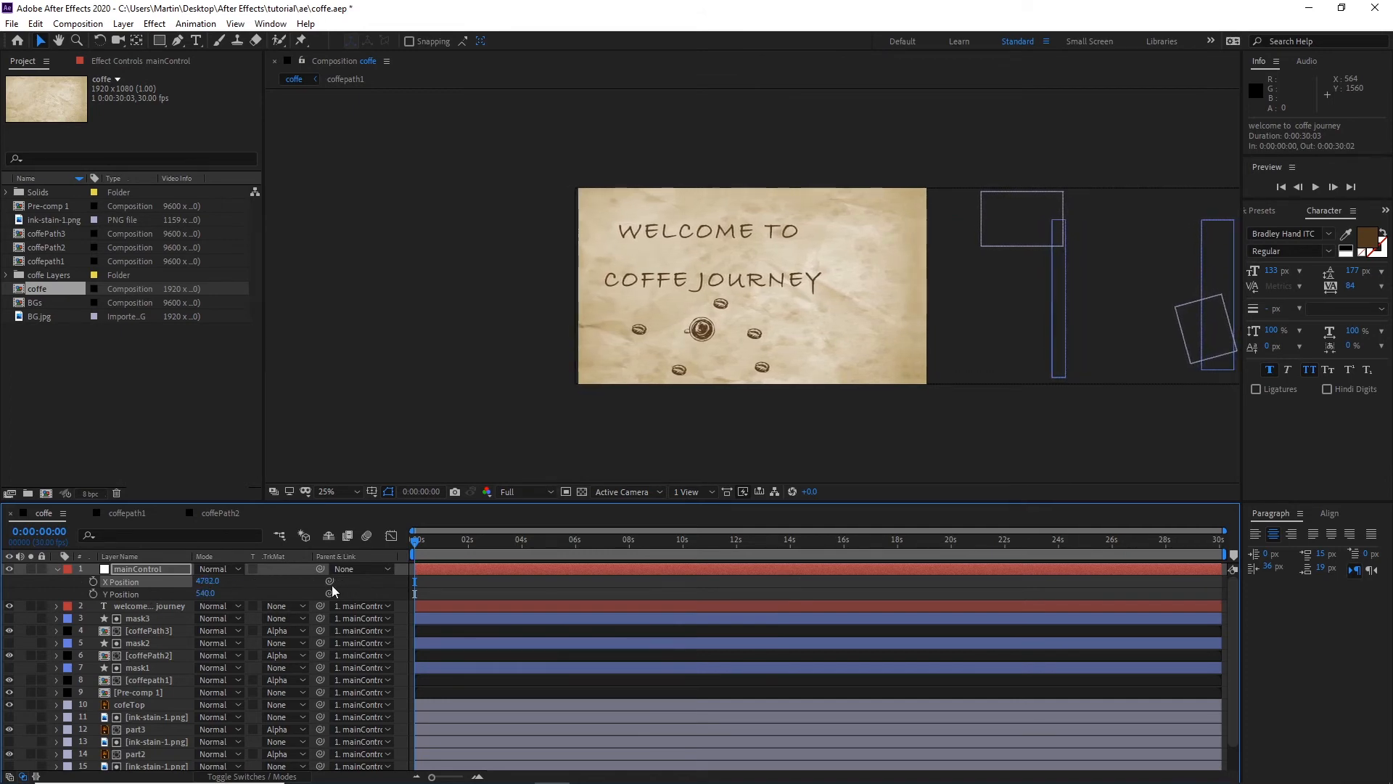
pyautogui.click(93, 582)
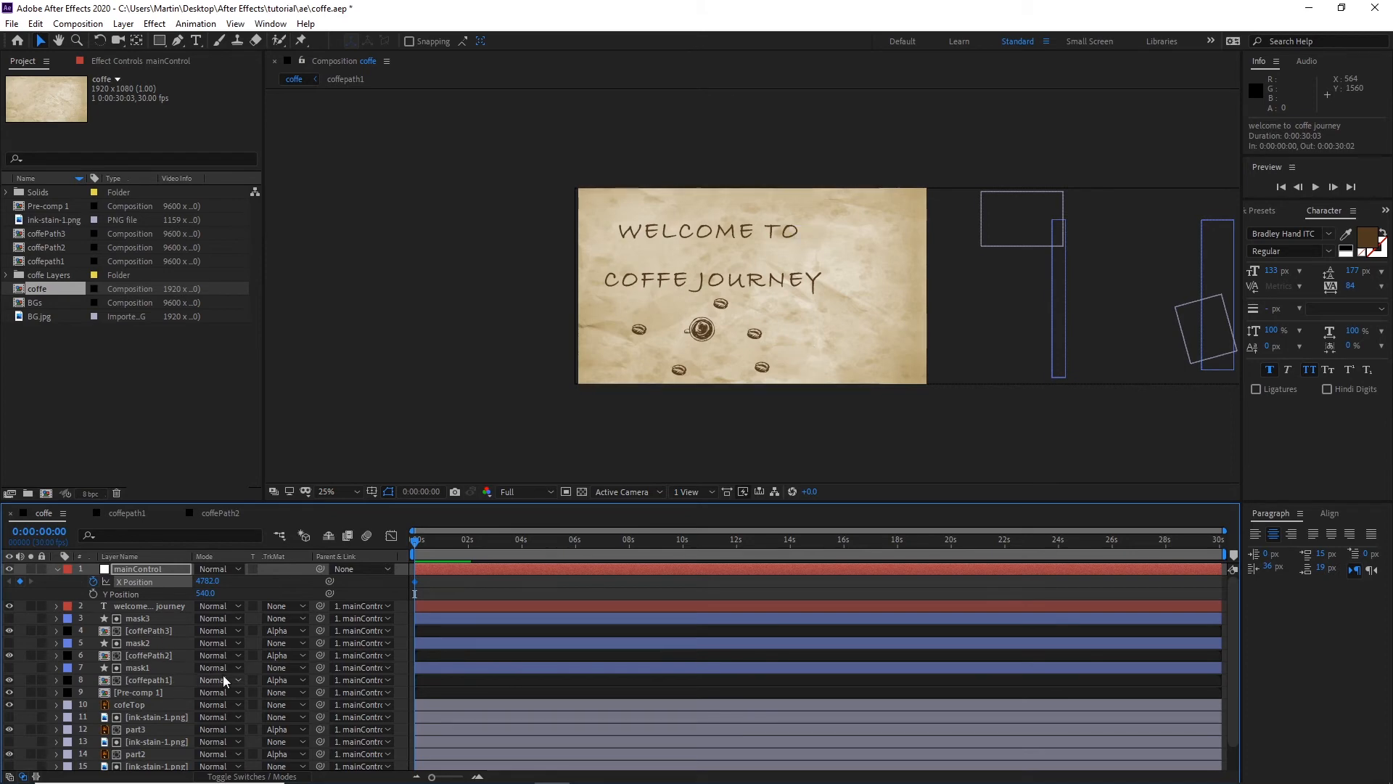
# Step: Reveal the keyframed properties of every layer in the coffe composition, leaving no layer selected
pyautogui.hotkey('ctrl', 'a')
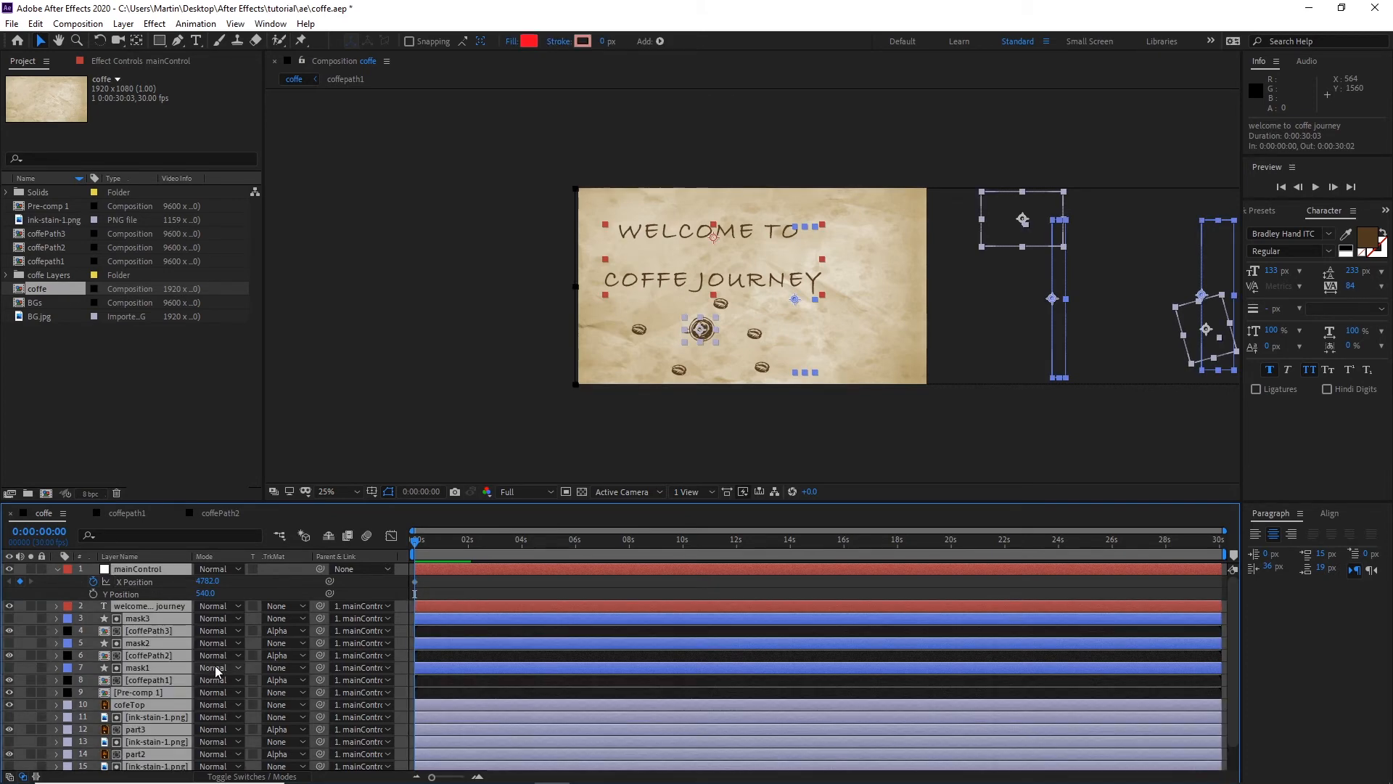
pyautogui.press('u')
pyautogui.hotkey('ctrl', 'shift', 'a')
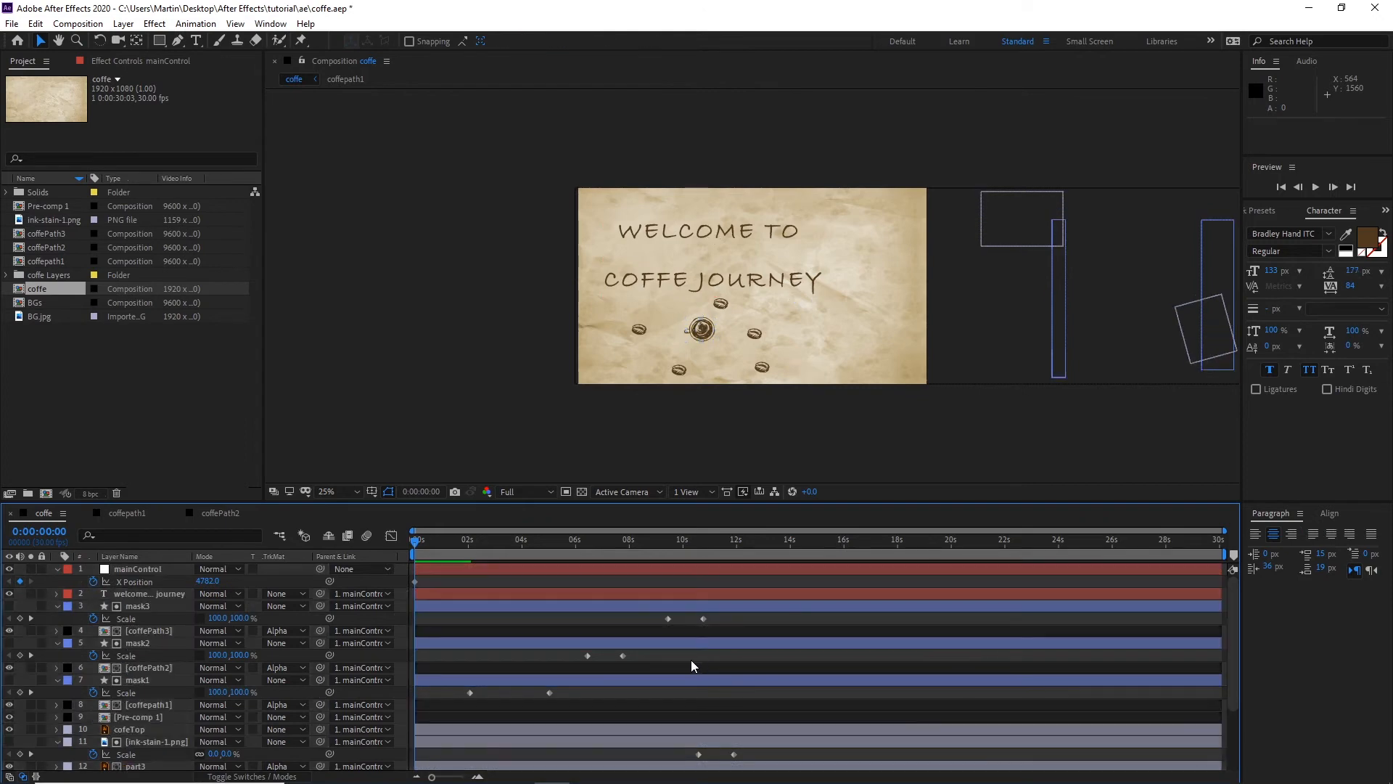
pyautogui.scroll(-3, 625, 651)
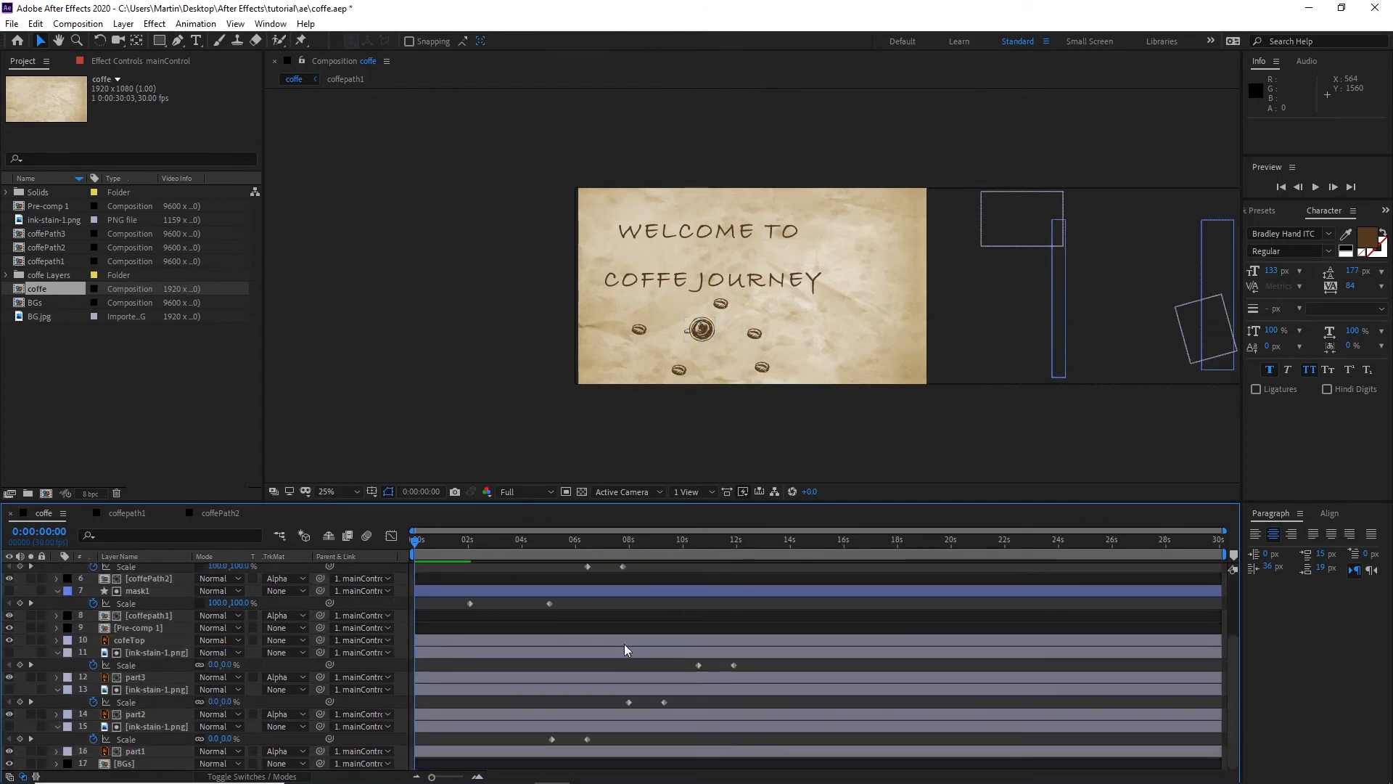
pyautogui.scroll(3, 632, 647)
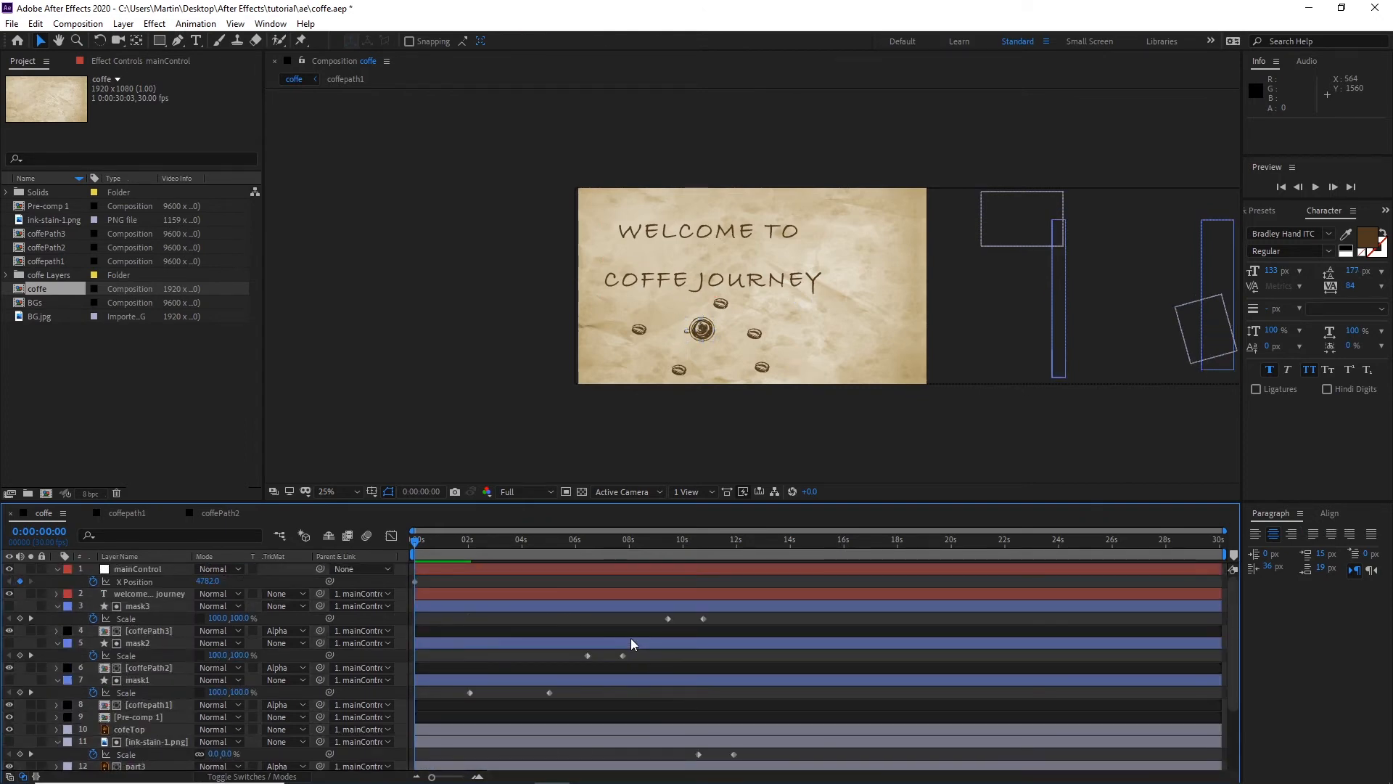
# Step: Add a mainControl X Position keyframe at 0:00:02:02, where mask1's scaling starts, and delete the one at 0 s
pyautogui.moveTo(412, 542); pyautogui.dragTo(505, 559)
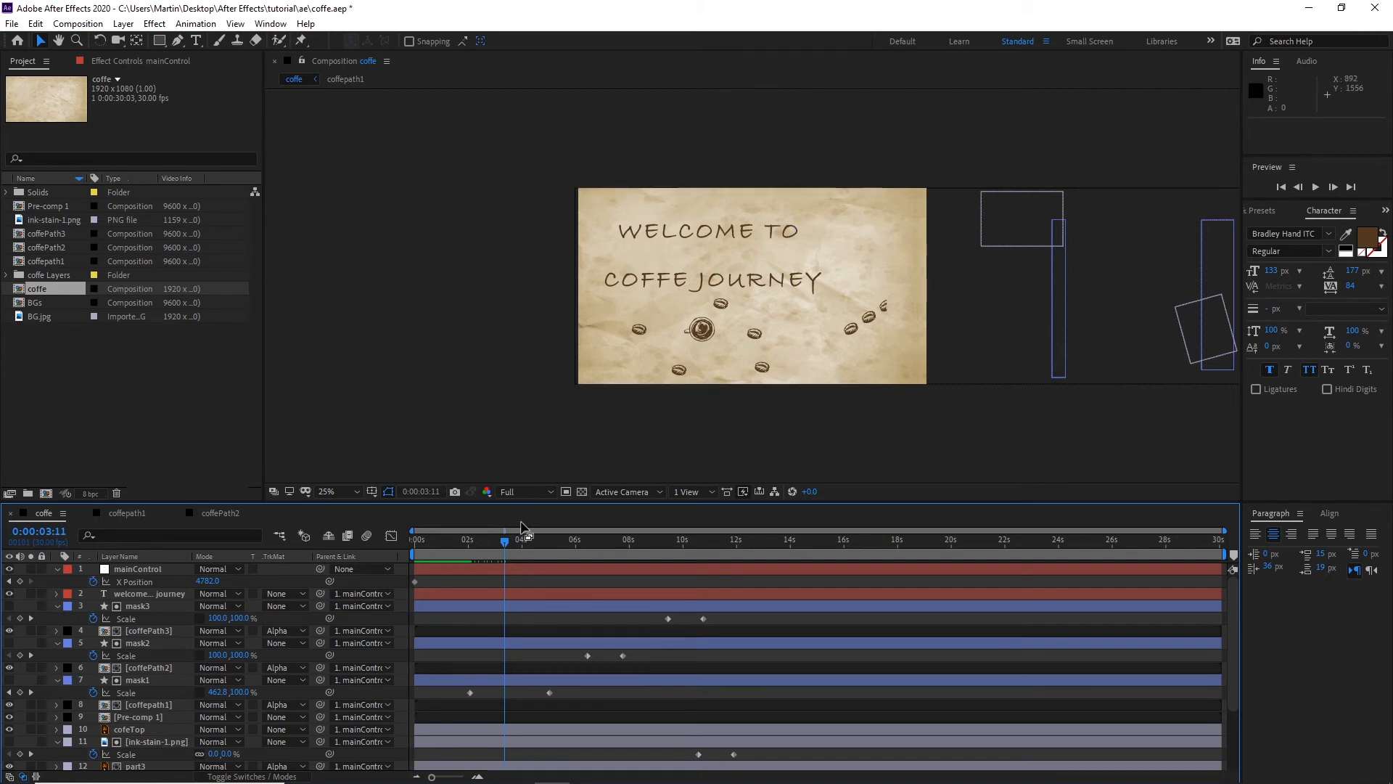
pyautogui.moveTo(503, 542); pyautogui.dragTo(472, 547)
pyautogui.click(502, 594)
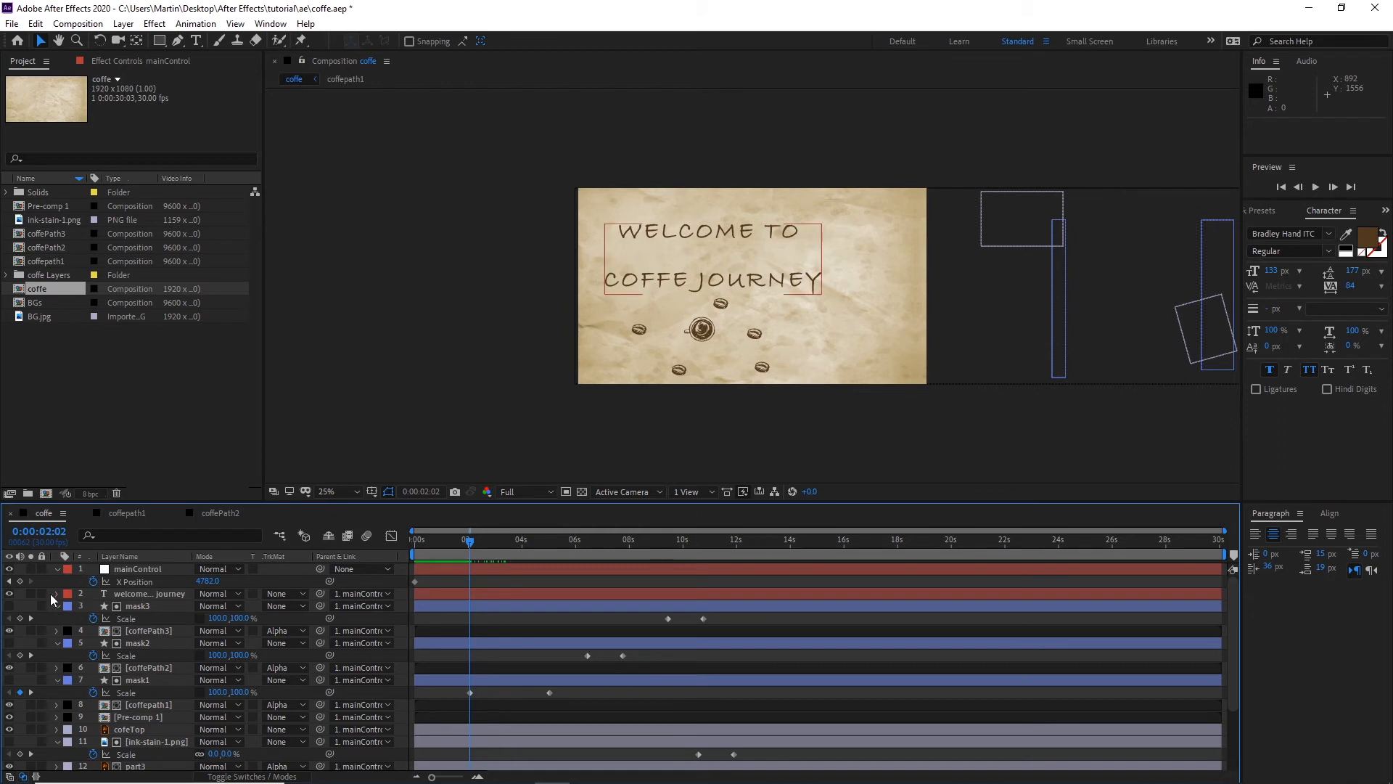
pyautogui.click(20, 582)
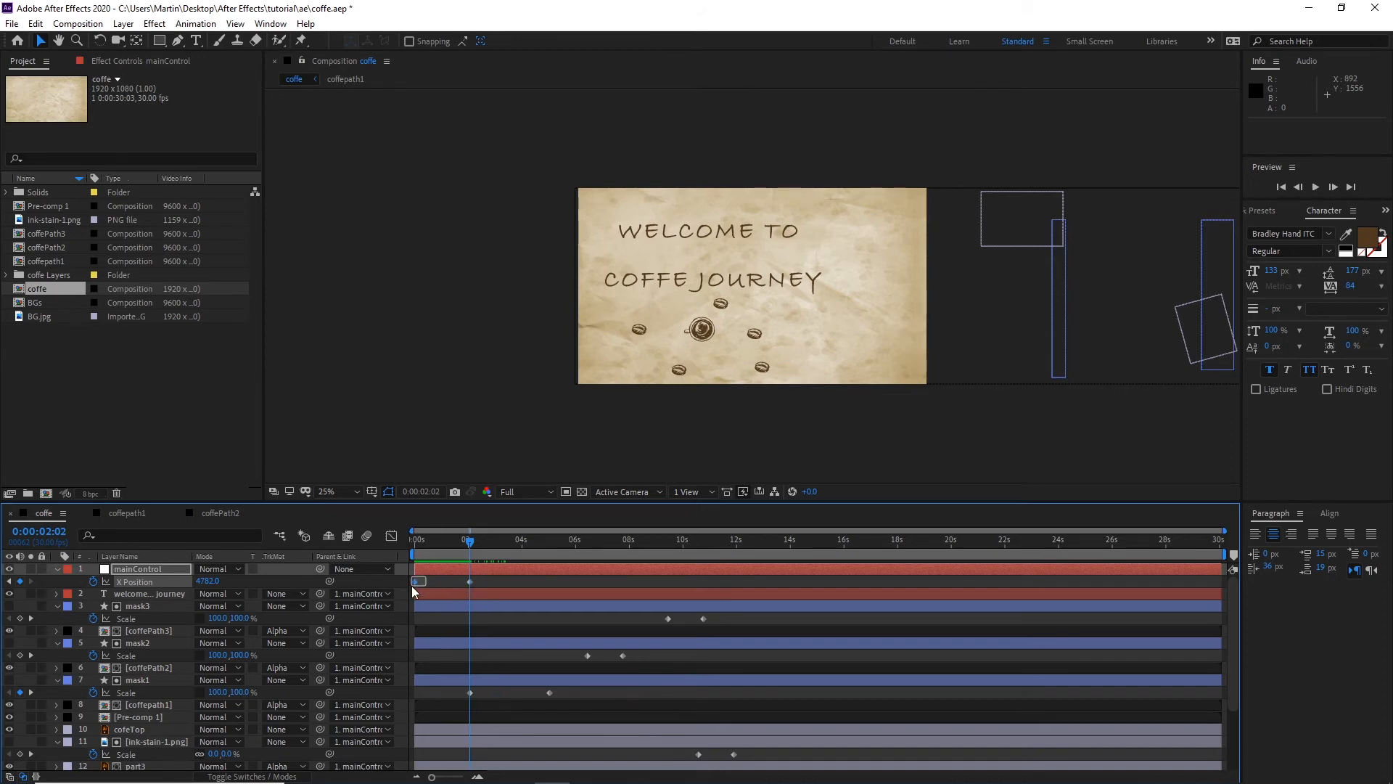
pyautogui.moveTo(426, 577); pyautogui.dragTo(411, 586)
pyautogui.press('Delete')
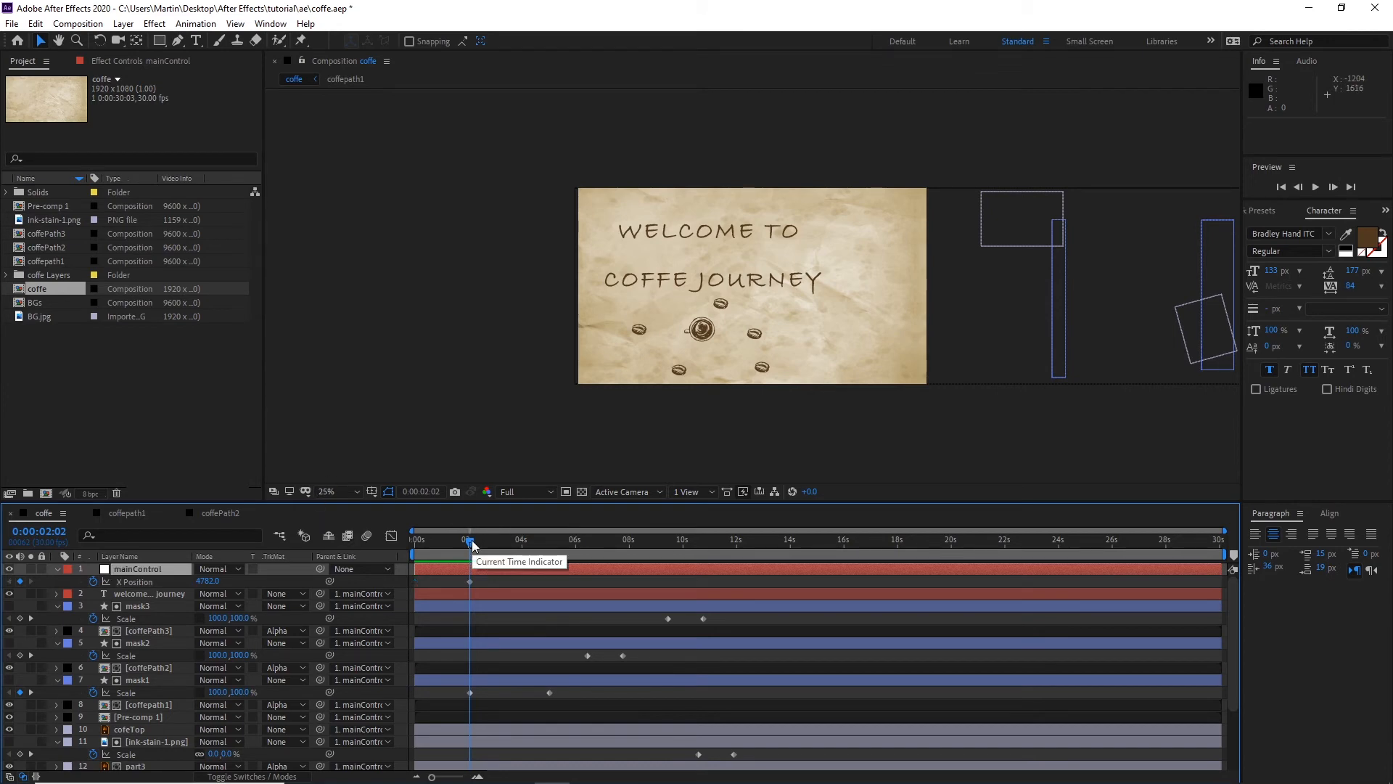
# Step: Set mainControl's X Position to 3728 at 0:00:05:01 and apply Easy Ease to both of its keyframes
pyautogui.moveTo(472, 546); pyautogui.dragTo(548, 549)
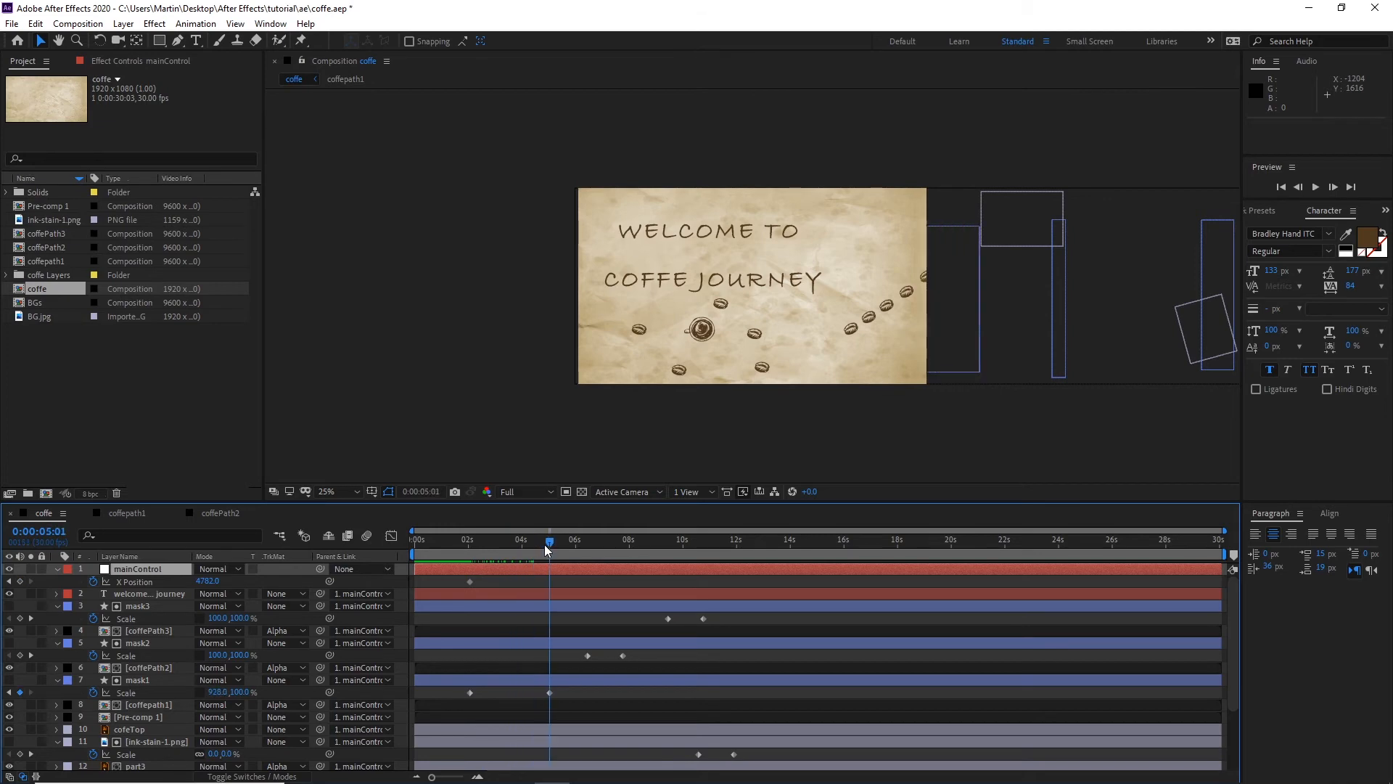
pyautogui.moveTo(206, 581); pyautogui.dragTo(3, 569)
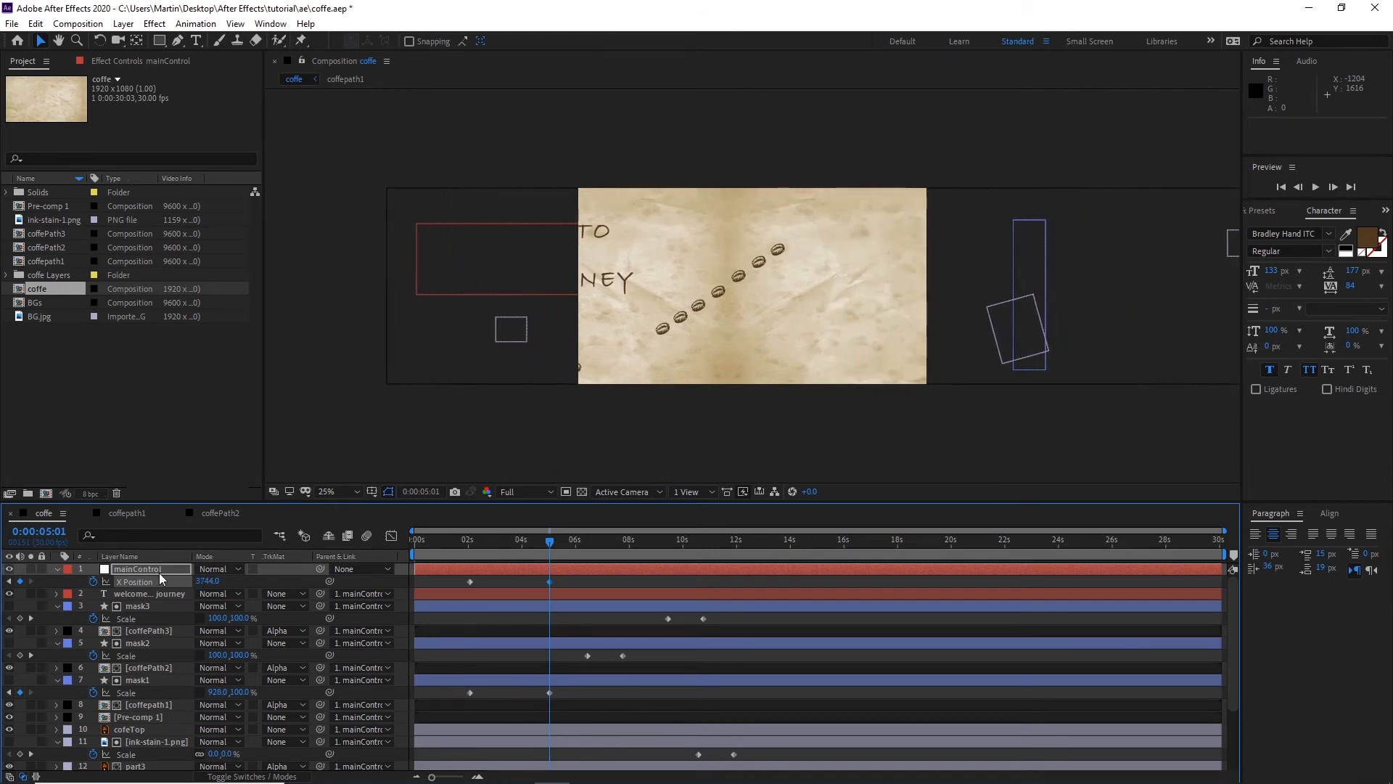
pyautogui.moveTo(216, 581)
pyautogui.mouseDown()
pyautogui.moveTo(66, 581)
pyautogui.moveTo(215, 591)
pyautogui.mouseUp()
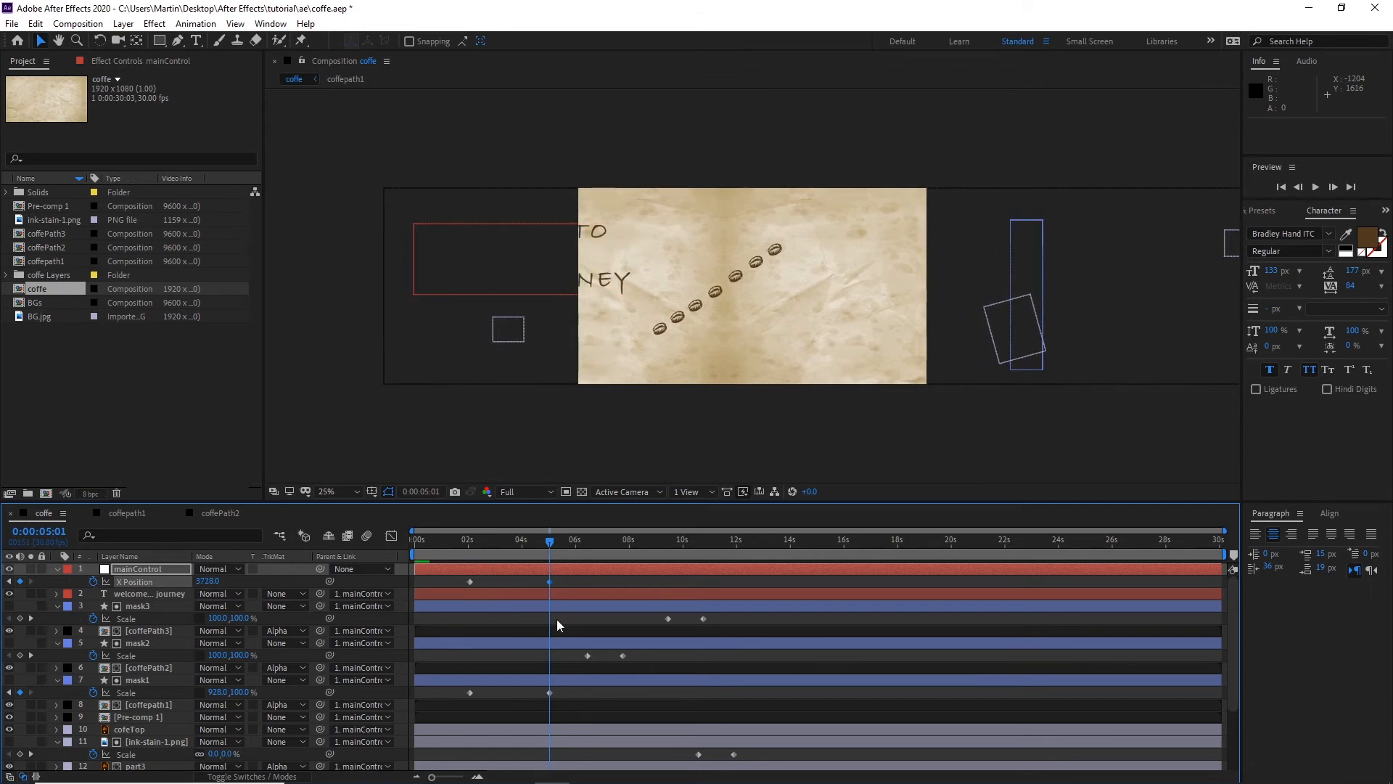
pyautogui.moveTo(572, 580); pyautogui.dragTo(456, 594)
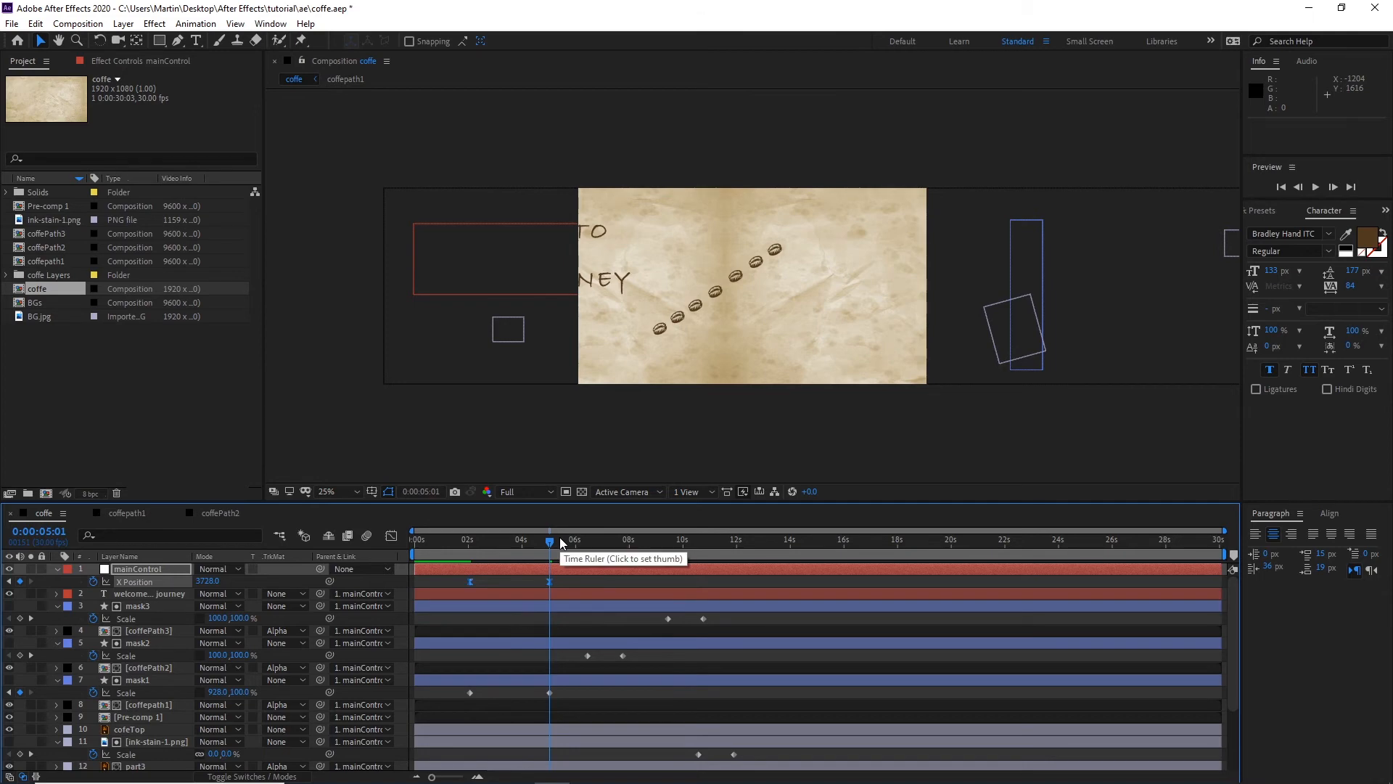
# Step: Play back the opening seconds to check the map's movement from the welcome title along the first bean path
pyautogui.moveTo(549, 541); pyautogui.dragTo(420, 543)
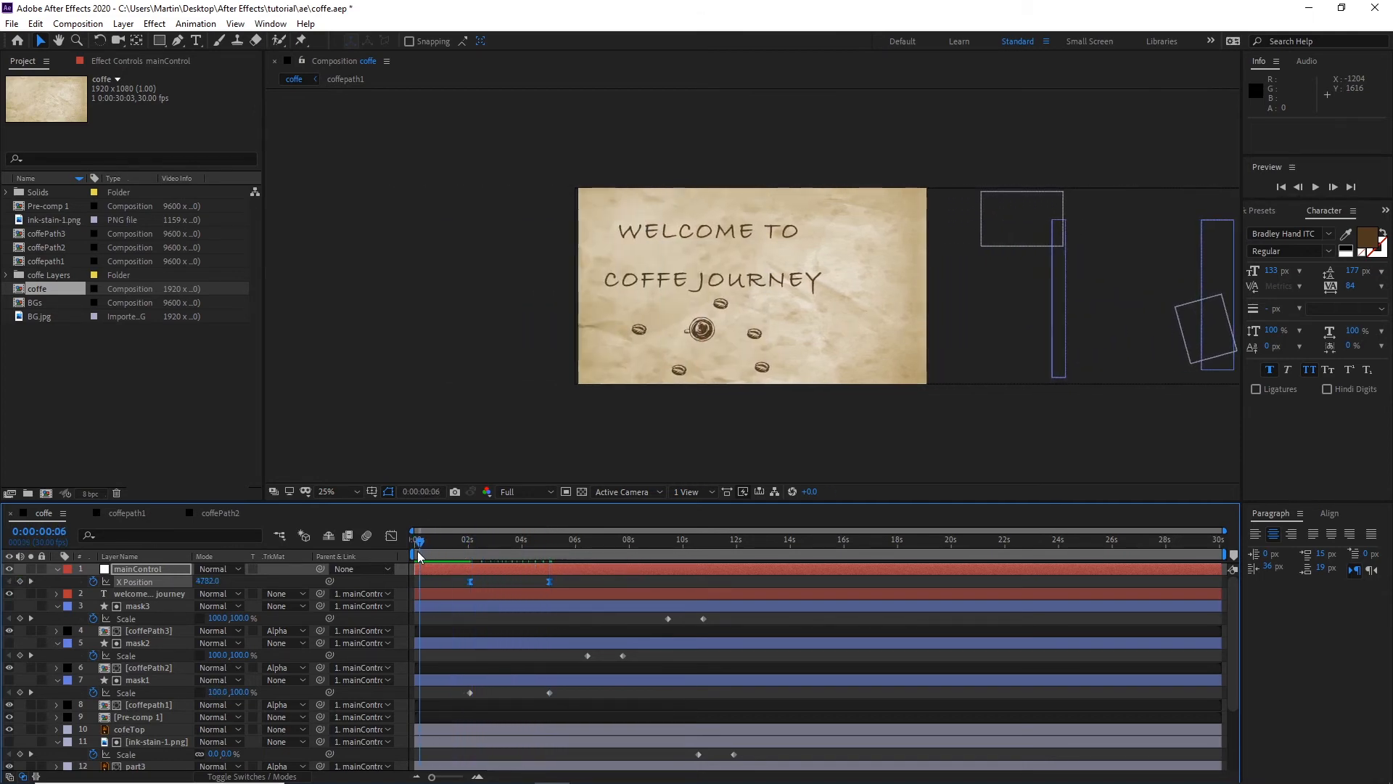
pyautogui.press('space')
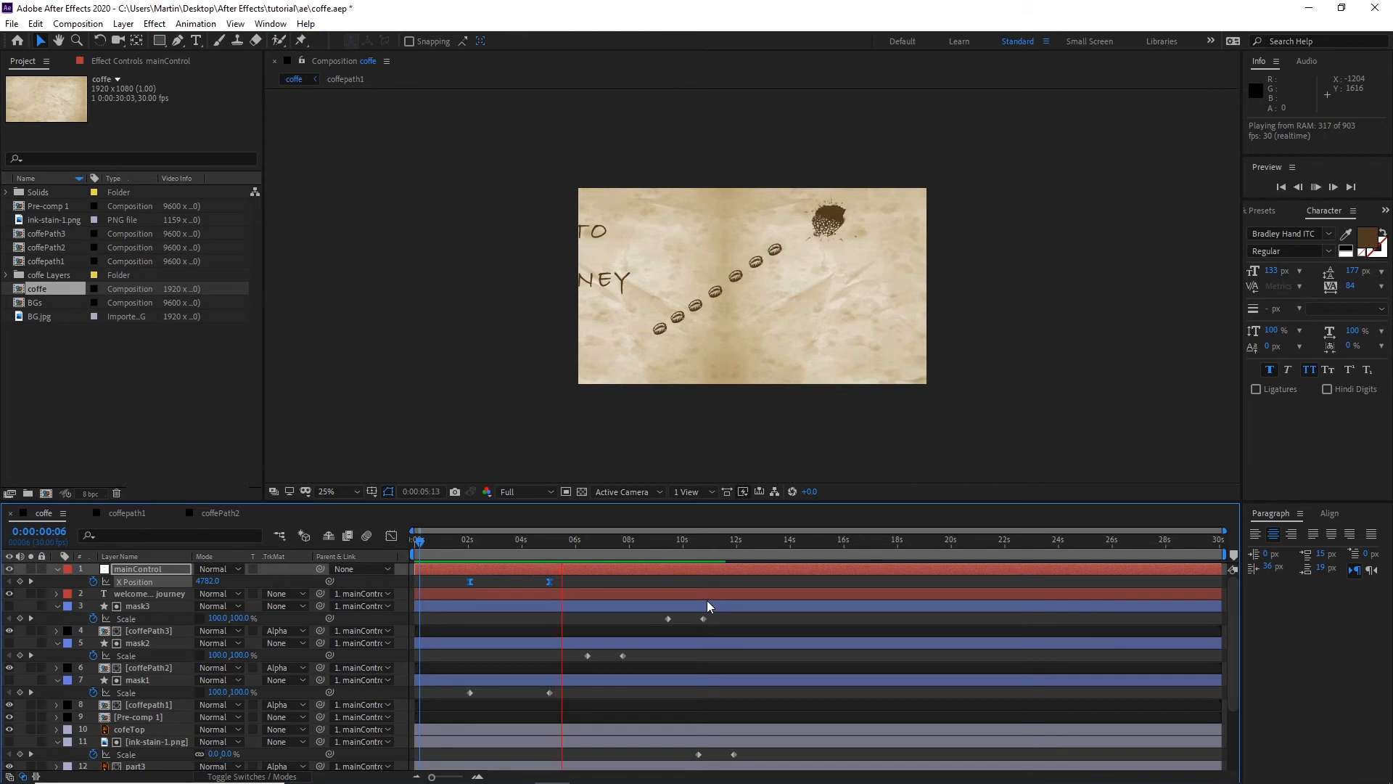
pyautogui.press('space')
pyautogui.moveTo(569, 543); pyautogui.dragTo(446, 565)
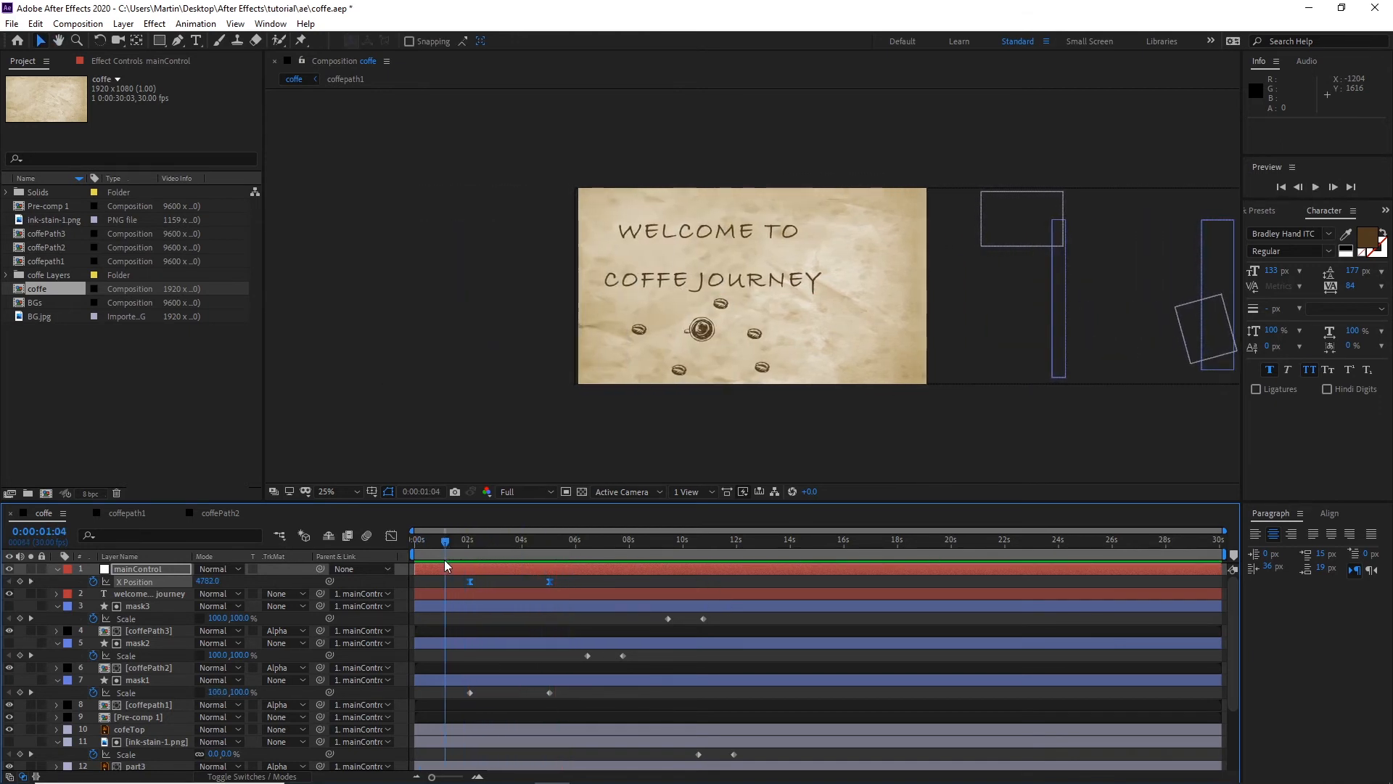
pyautogui.press('space')
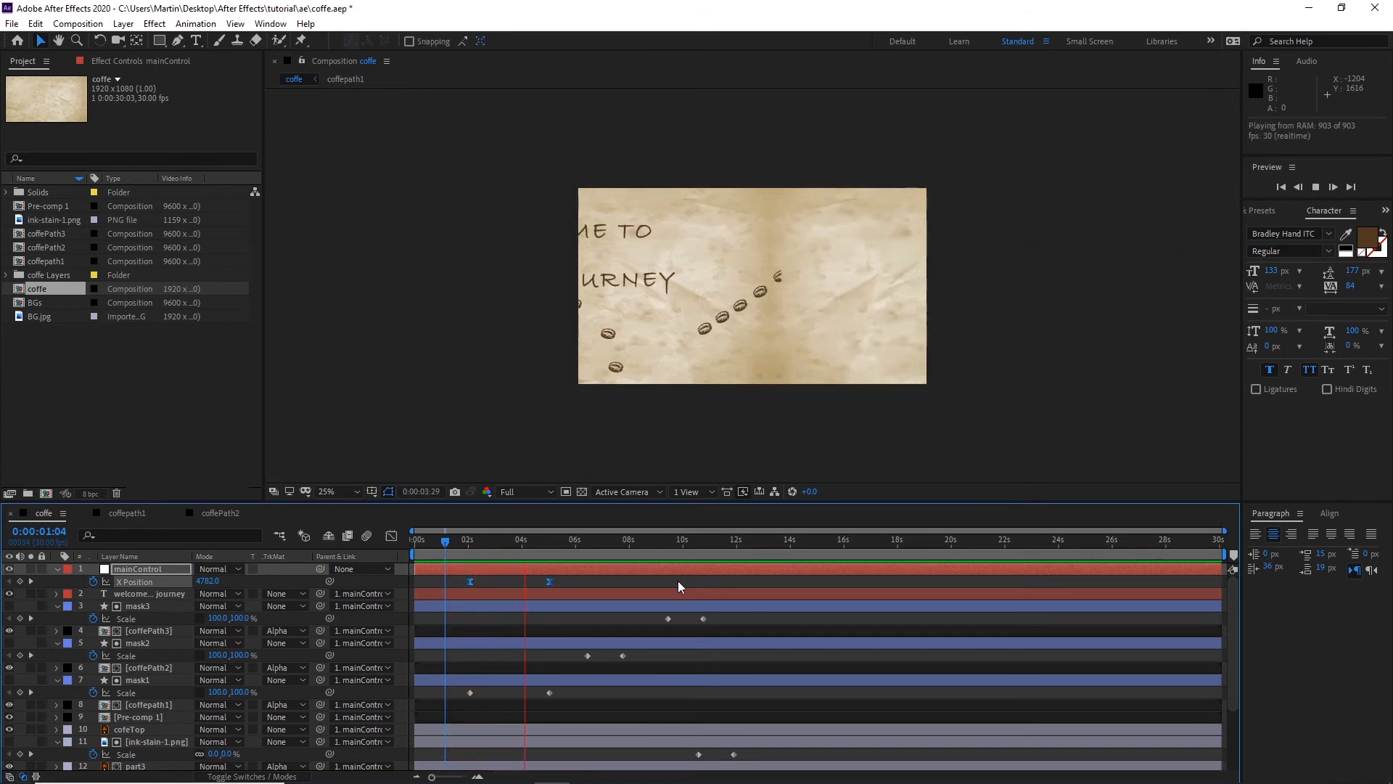
pyautogui.press('space')
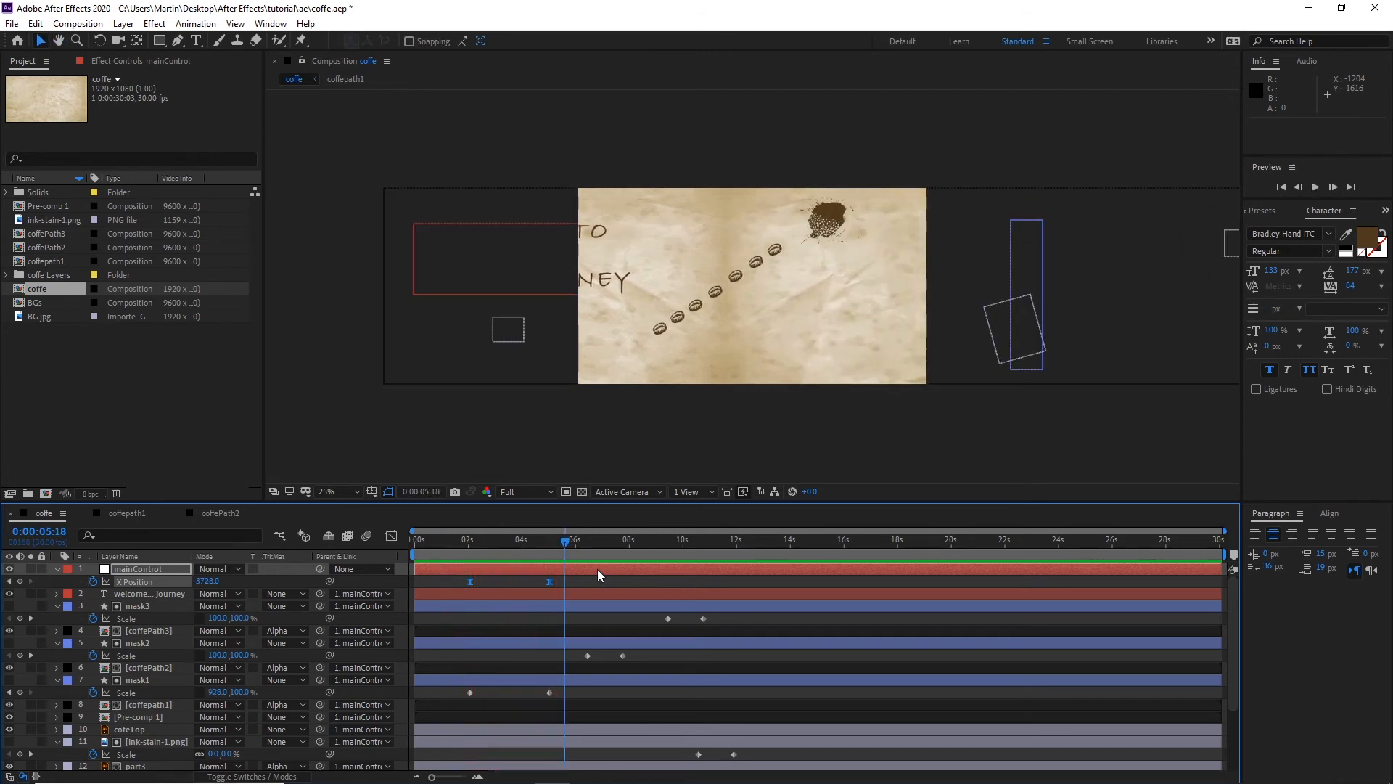
# Step: Move mask1's ending Scale keyframe earlier to just after 4 s and mainControl's second X Position keyframe to 0:00:04:01
pyautogui.click(575, 590)
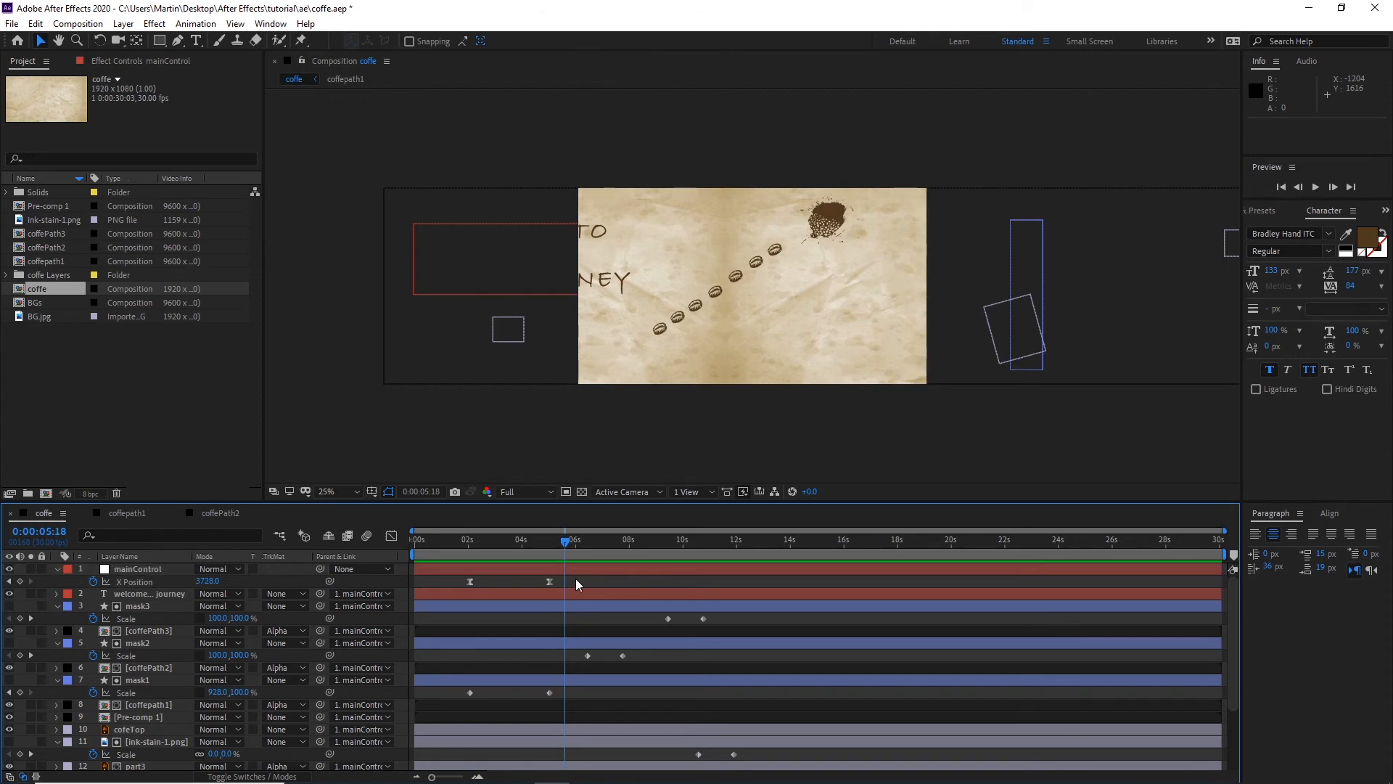
pyautogui.click(562, 698)
pyautogui.moveTo(549, 693); pyautogui.dragTo(530, 694)
pyautogui.click(568, 592)
pyautogui.click(549, 581)
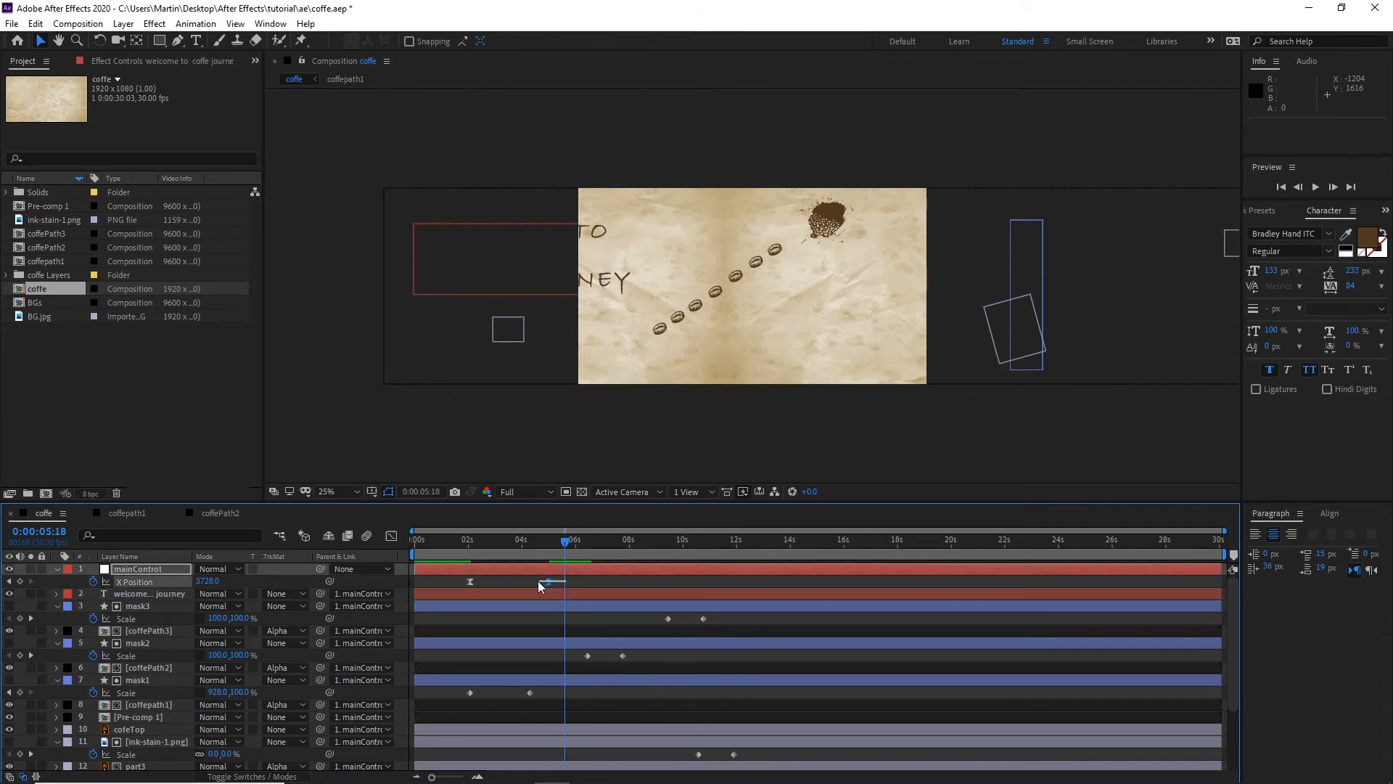
pyautogui.moveTo(550, 582); pyautogui.dragTo(522, 581)
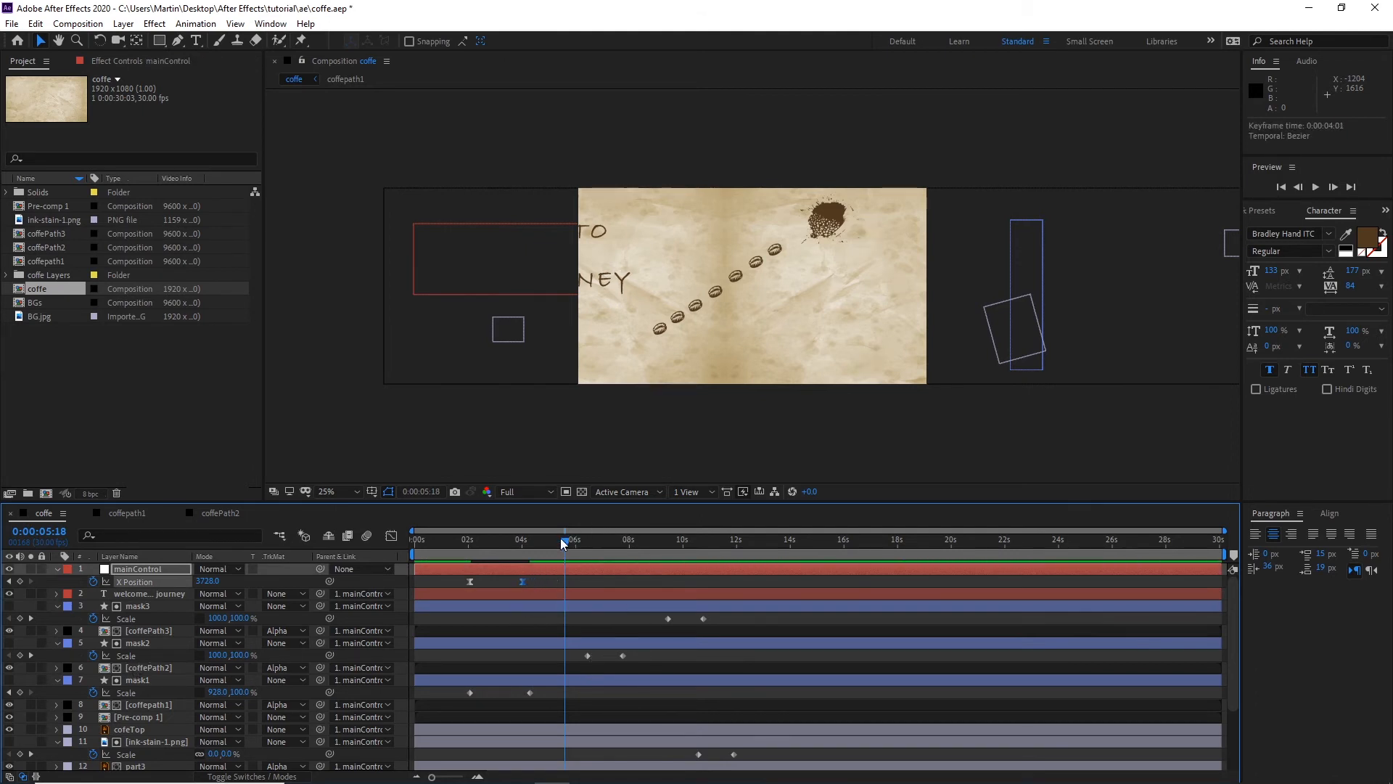
pyautogui.moveTo(564, 543)
pyautogui.mouseDown()
pyautogui.moveTo(545, 543)
pyautogui.moveTo(560, 543)
pyautogui.mouseUp()
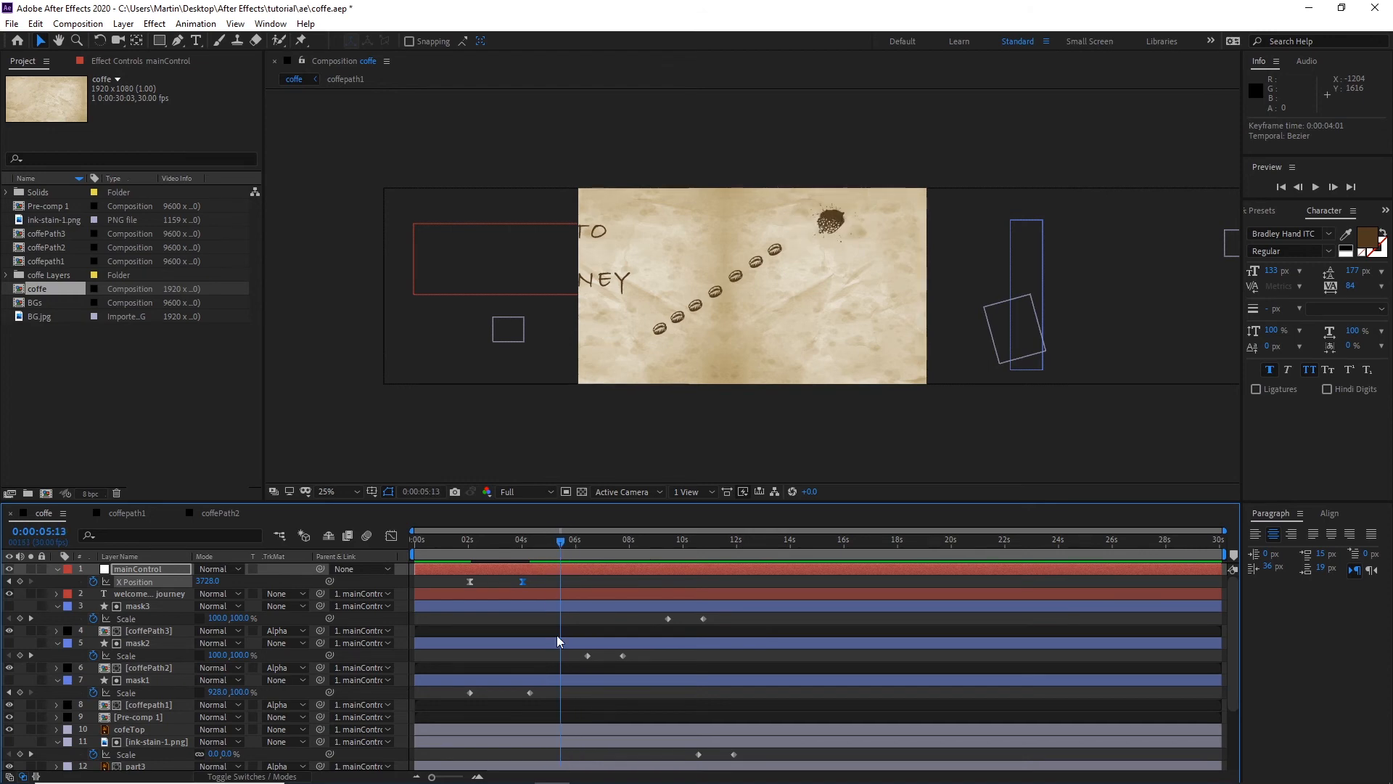
# Step: Shift both Scale keyframes of part1's ink-stain matte earlier, with the last at 0:00:05:28, and preview the timing
pyautogui.scroll(-3, 559, 642)
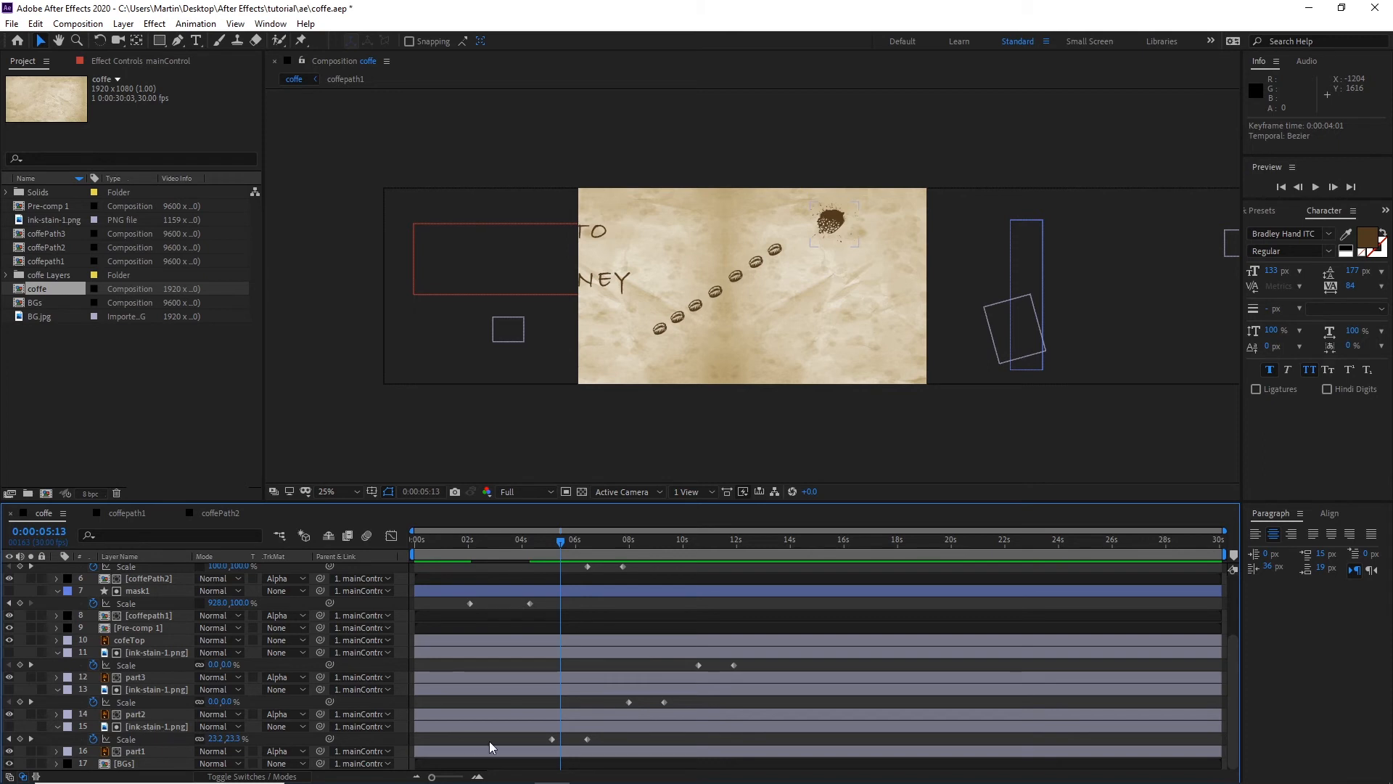
pyautogui.click(587, 739)
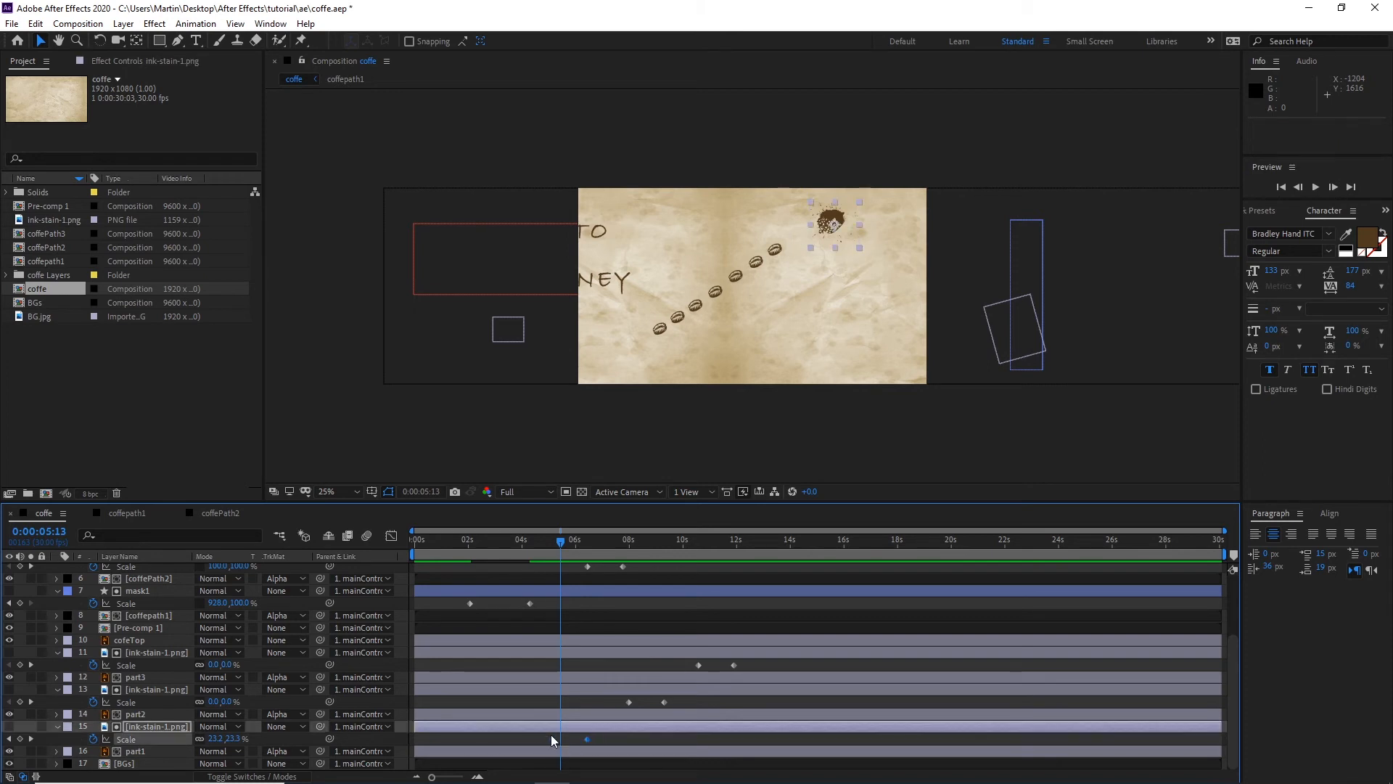
pyautogui.moveTo(553, 740); pyautogui.dragTo(573, 739)
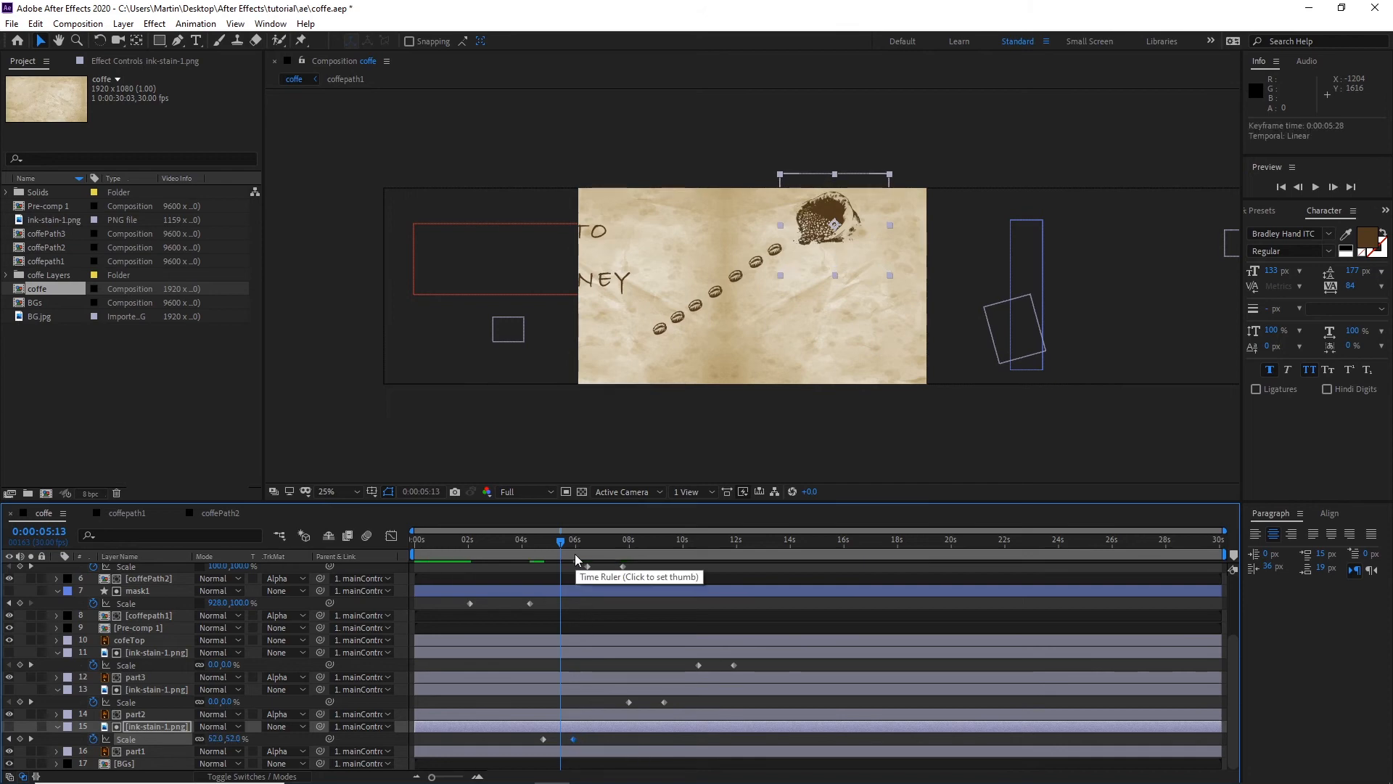
pyautogui.moveTo(561, 545); pyautogui.dragTo(457, 548)
pyautogui.press('space')
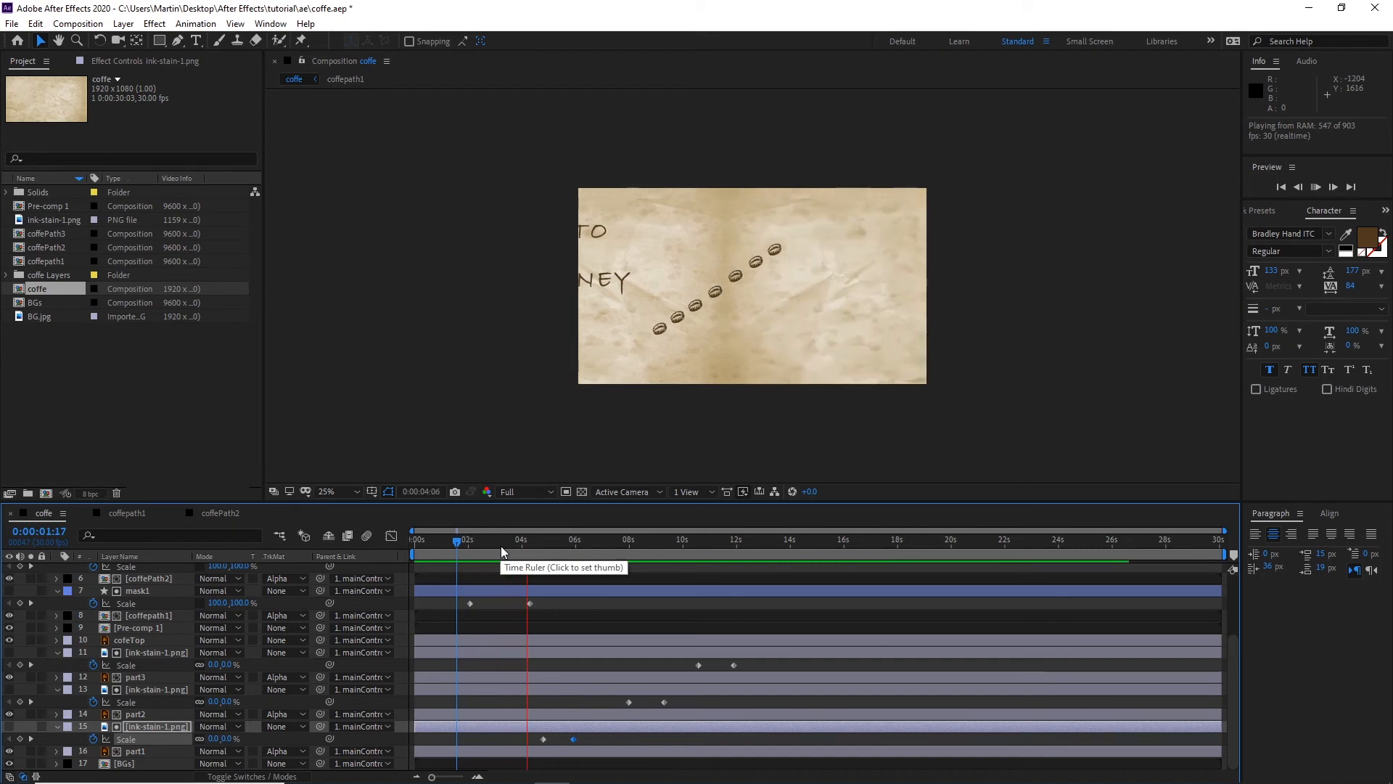
pyautogui.click(557, 549)
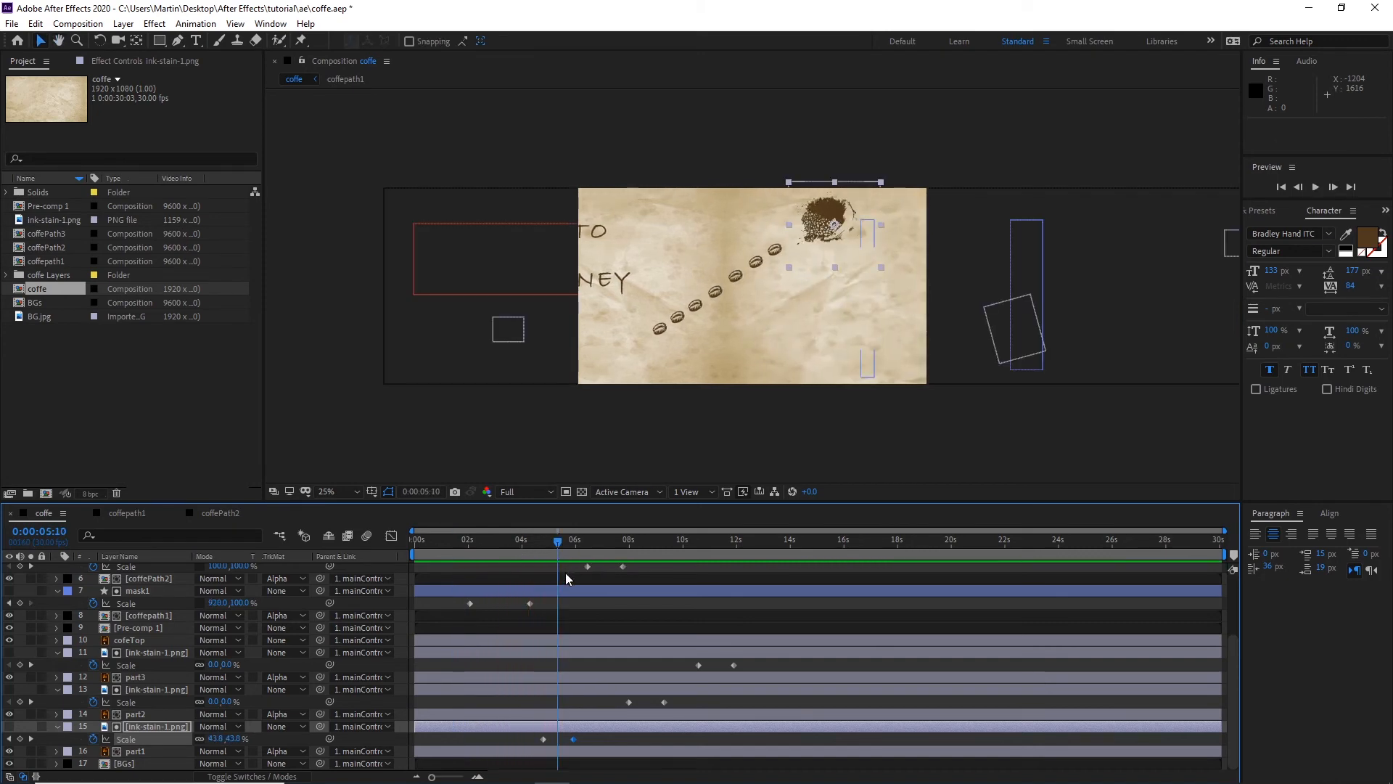
# Step: Move mainControl's X Position keyframes later, the first to 0:00:02:15 and the second to just before 5 s, and preview the movement
pyautogui.scroll(3, 568, 579)
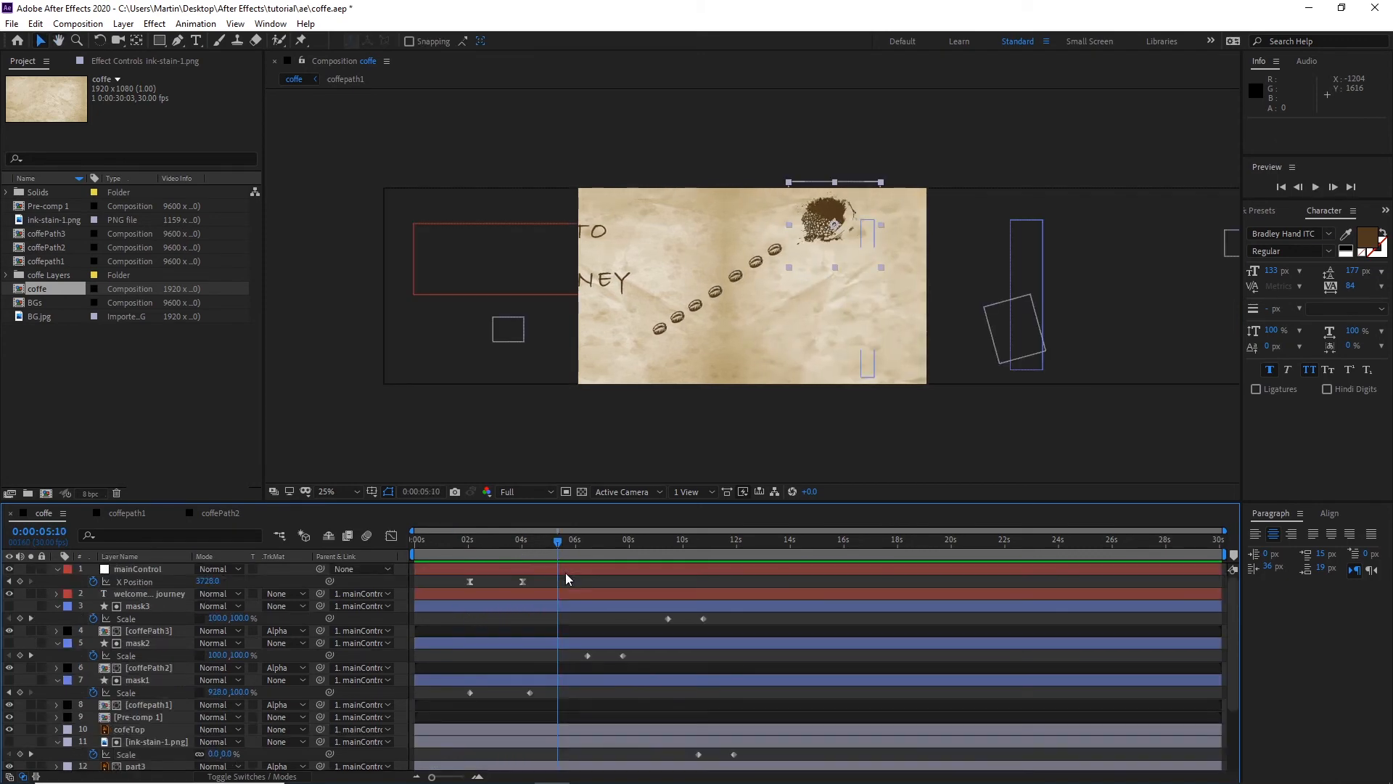
pyautogui.click(523, 581)
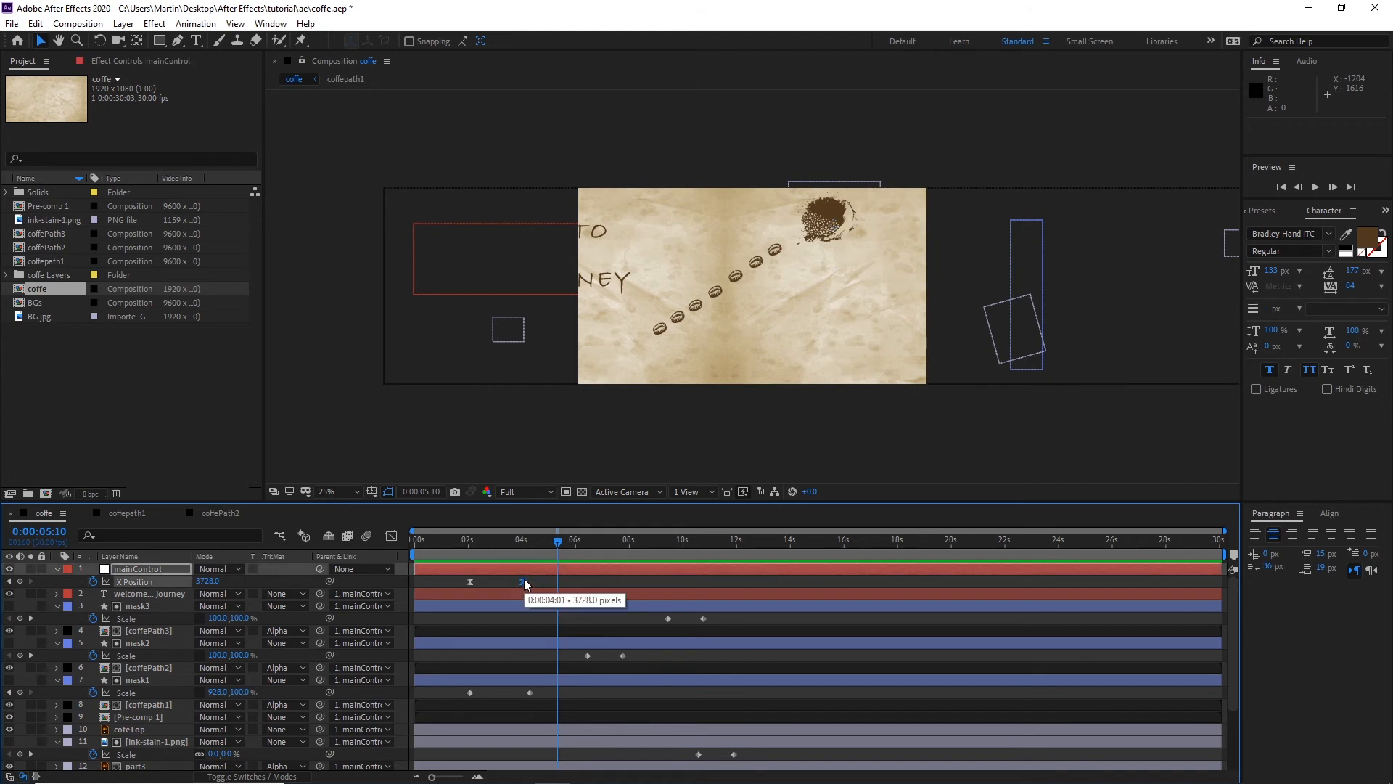
pyautogui.moveTo(525, 584); pyautogui.dragTo(482, 582)
pyautogui.click(479, 552)
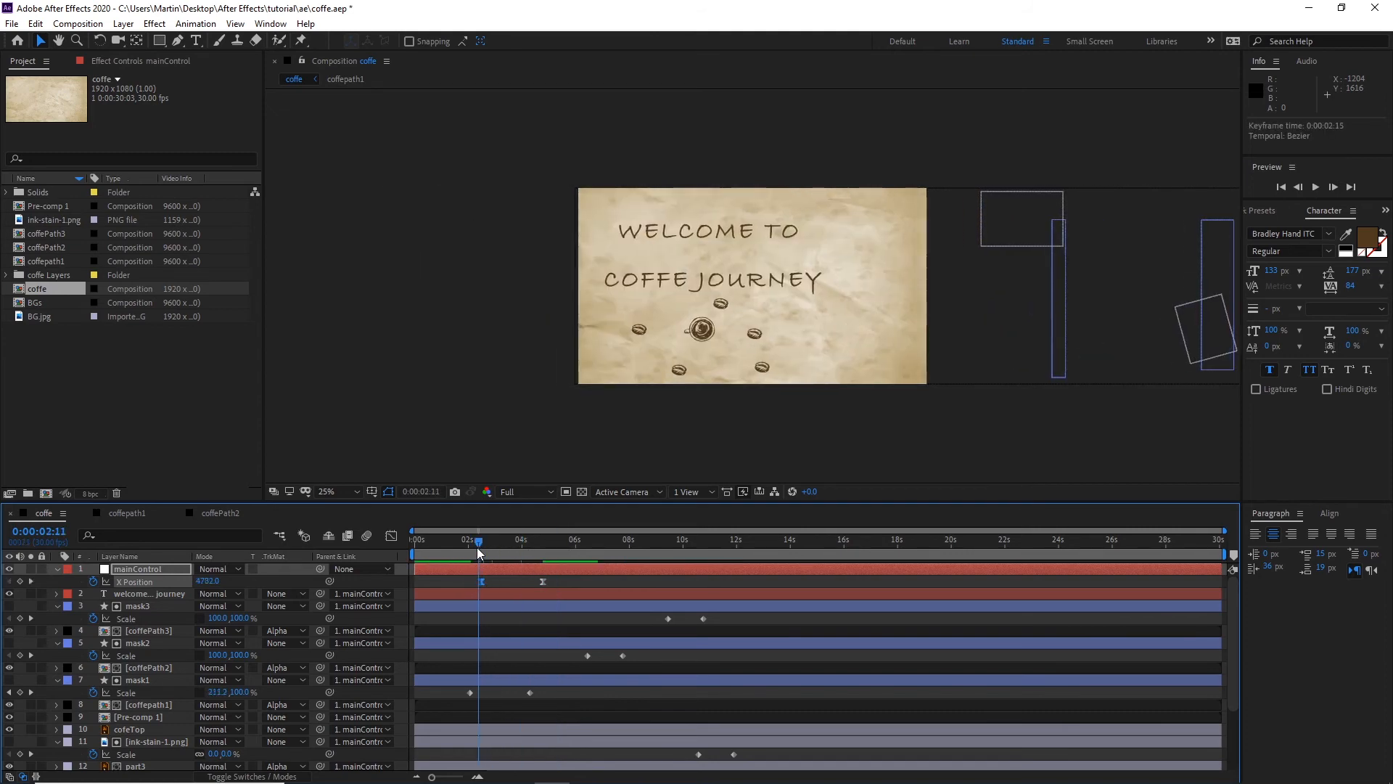
pyautogui.press('space')
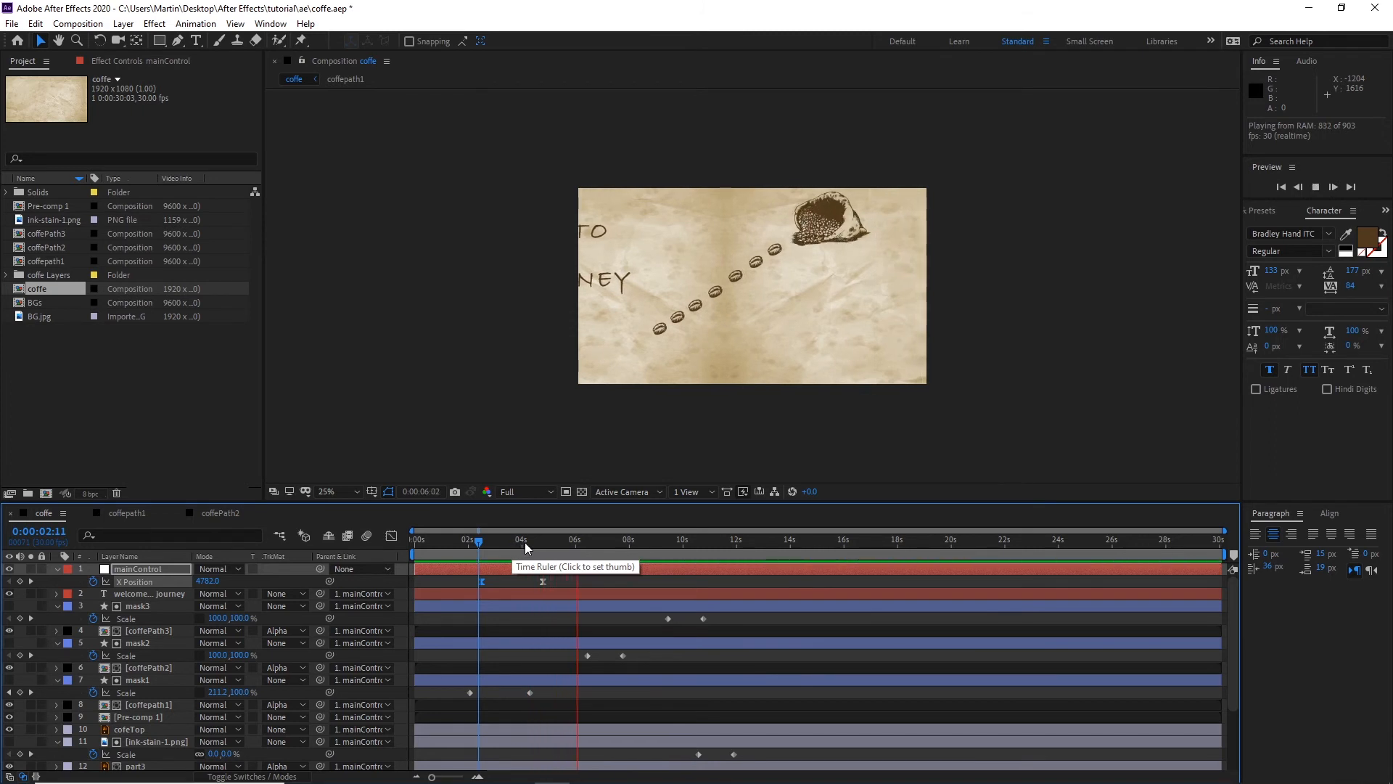
pyautogui.press('space')
# Step: Apply Easy Ease to both Scale keyframes of part1's ink-stain matte
pyautogui.scroll(-3, 637, 697)
pyautogui.click(573, 739)
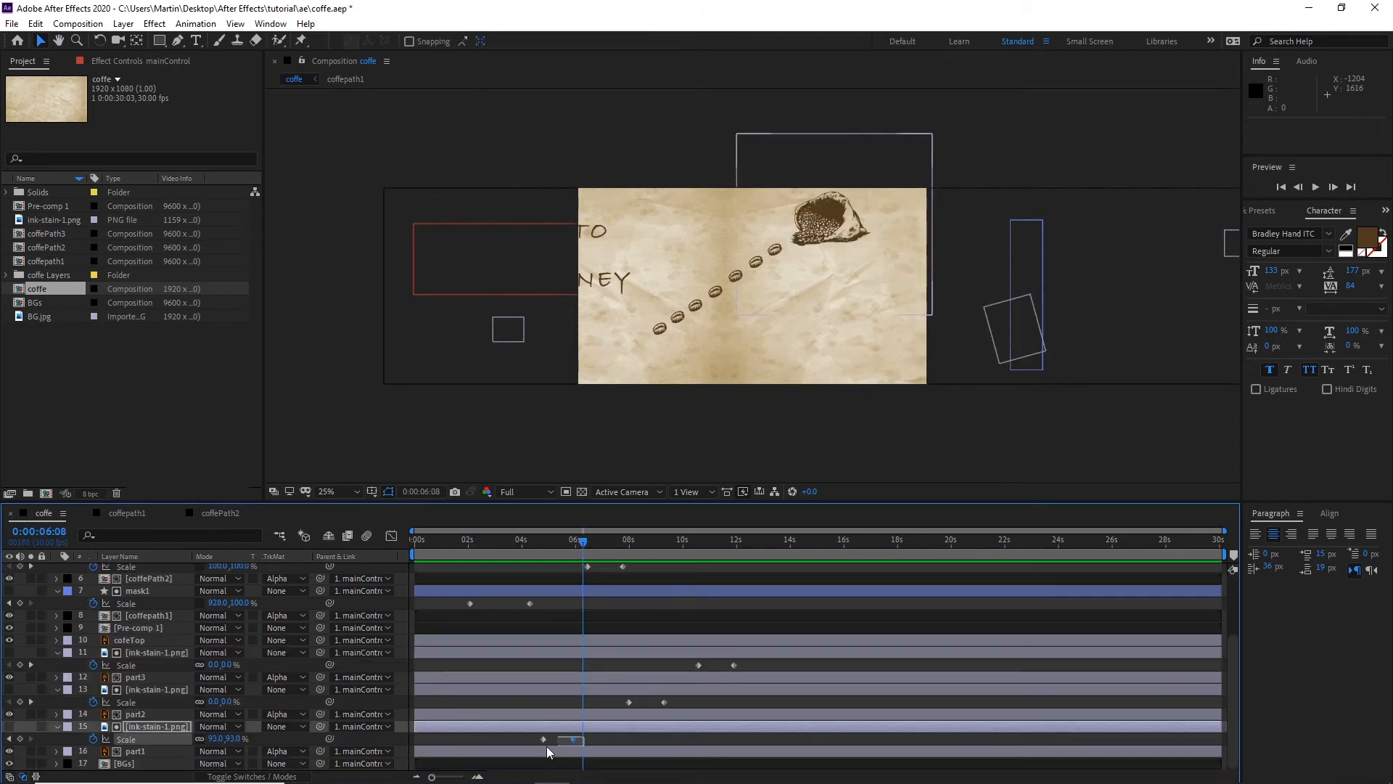
pyautogui.click(599, 744)
pyautogui.moveTo(543, 744); pyautogui.dragTo(539, 745)
pyautogui.click(582, 738)
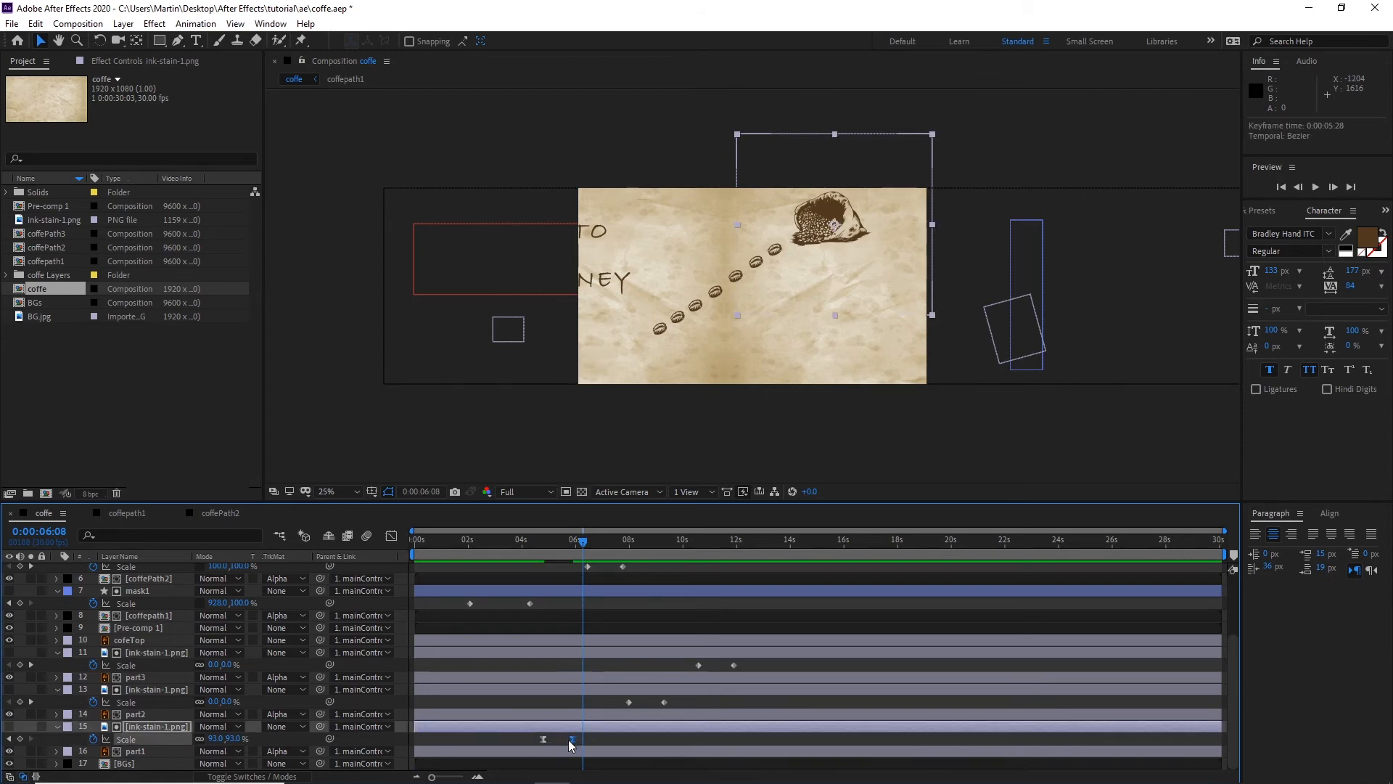
# Step: Shift both Scale keyframes of part1's ink-stain matte earlier, with the first at 0:00:04:10, and preview the reveal
pyautogui.moveTo(572, 739); pyautogui.dragTo(539, 738)
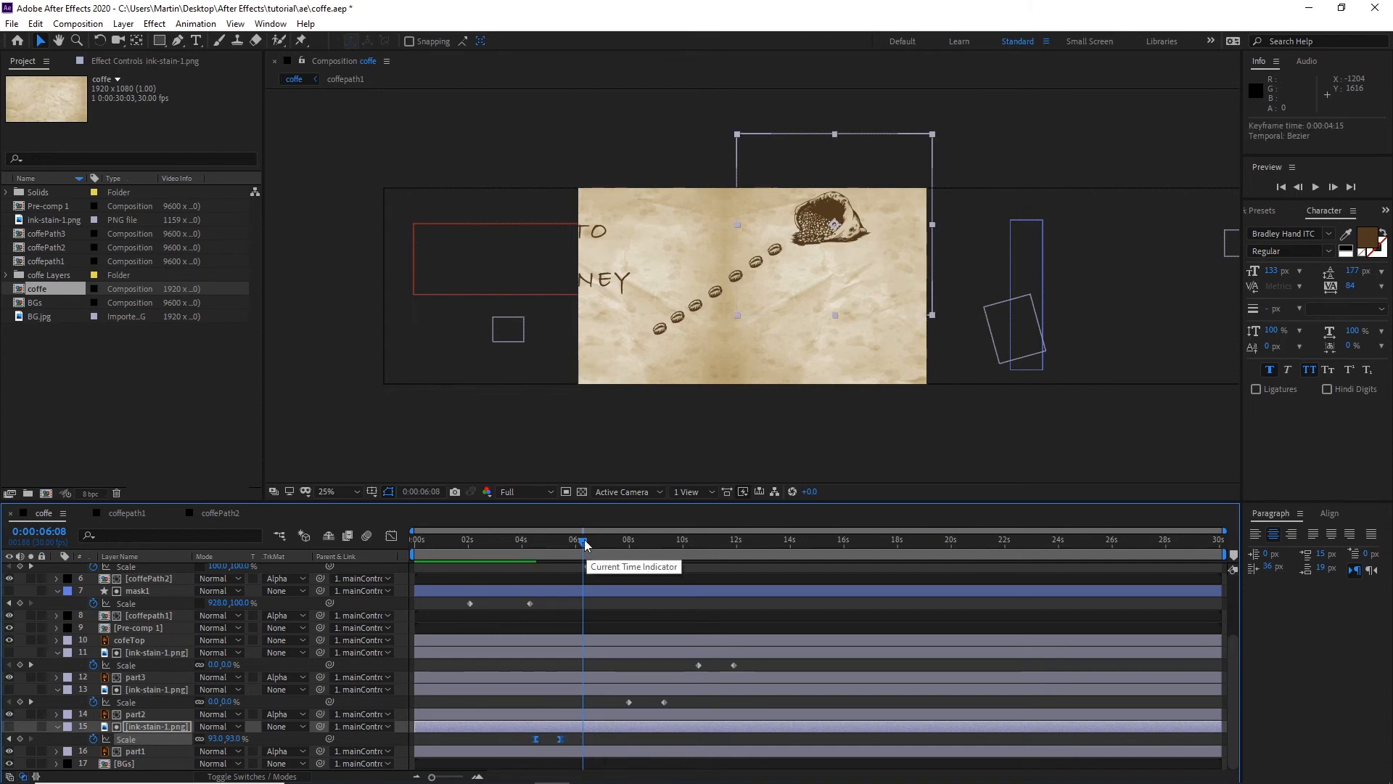
pyautogui.moveTo(585, 543); pyautogui.dragTo(545, 543)
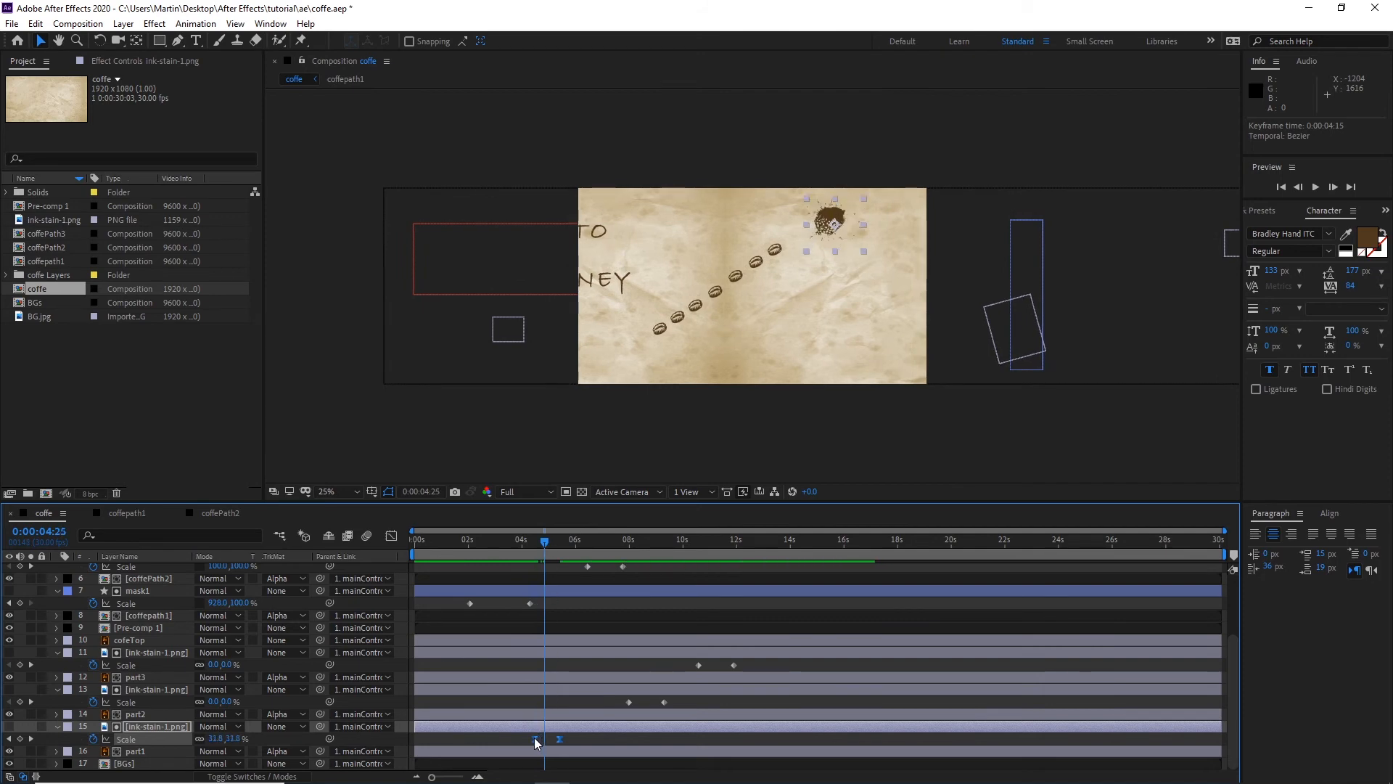
pyautogui.moveTo(536, 739); pyautogui.dragTo(531, 739)
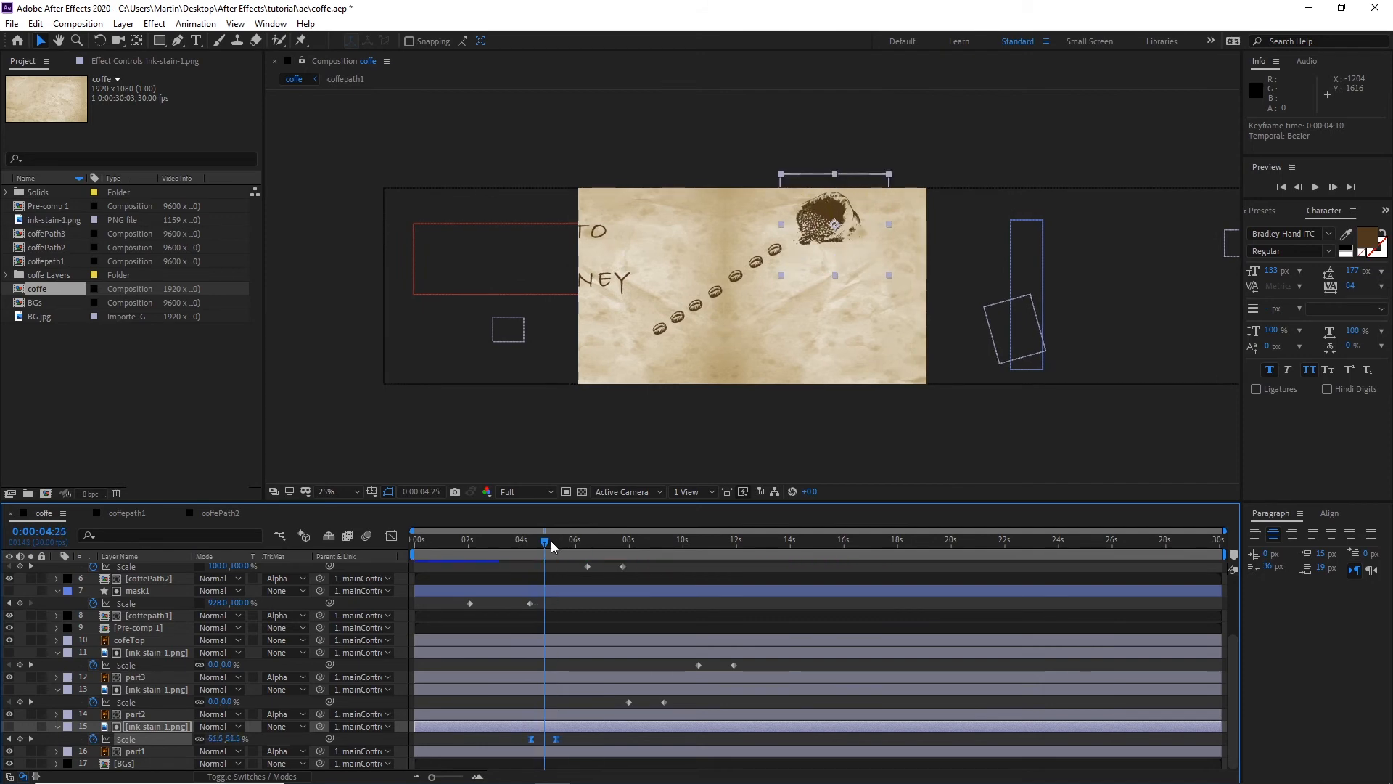
pyautogui.moveTo(551, 541); pyautogui.dragTo(520, 546)
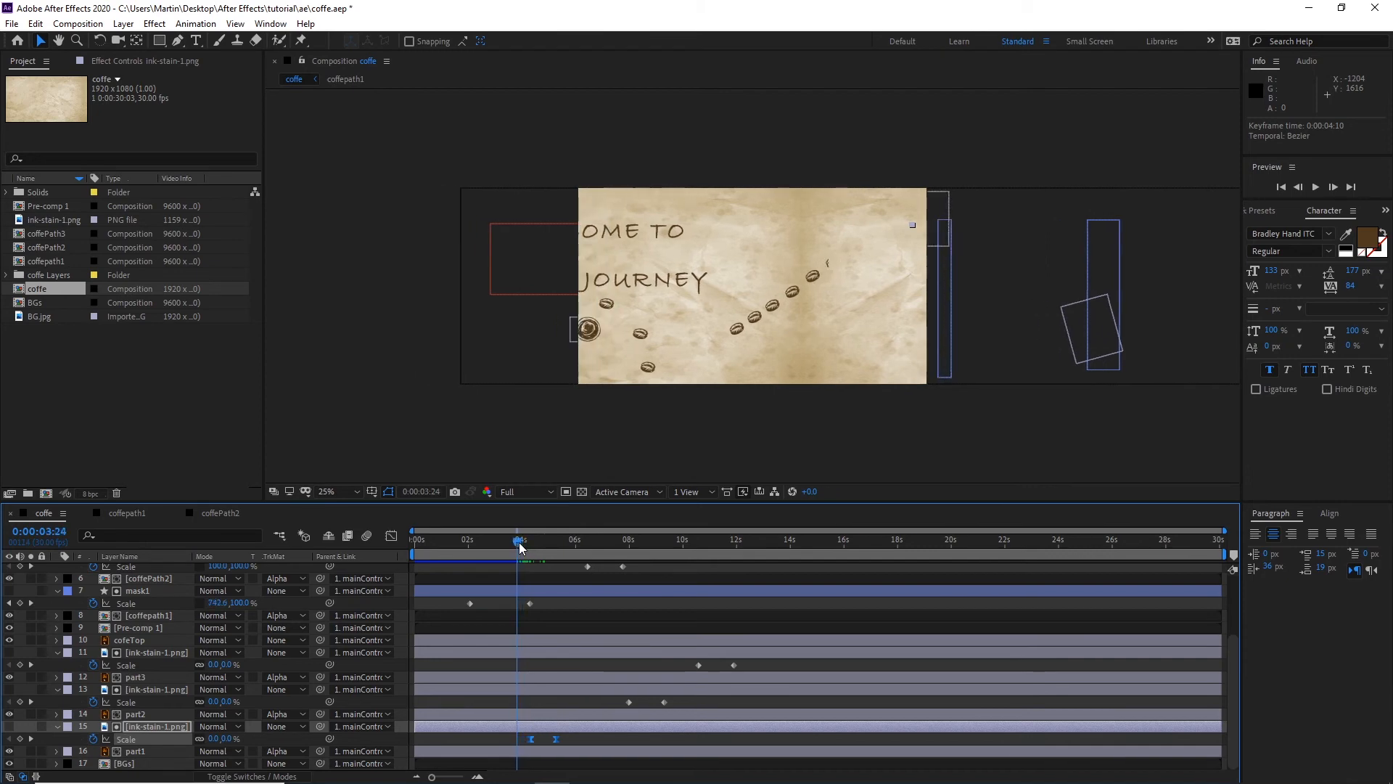
pyautogui.press('space')
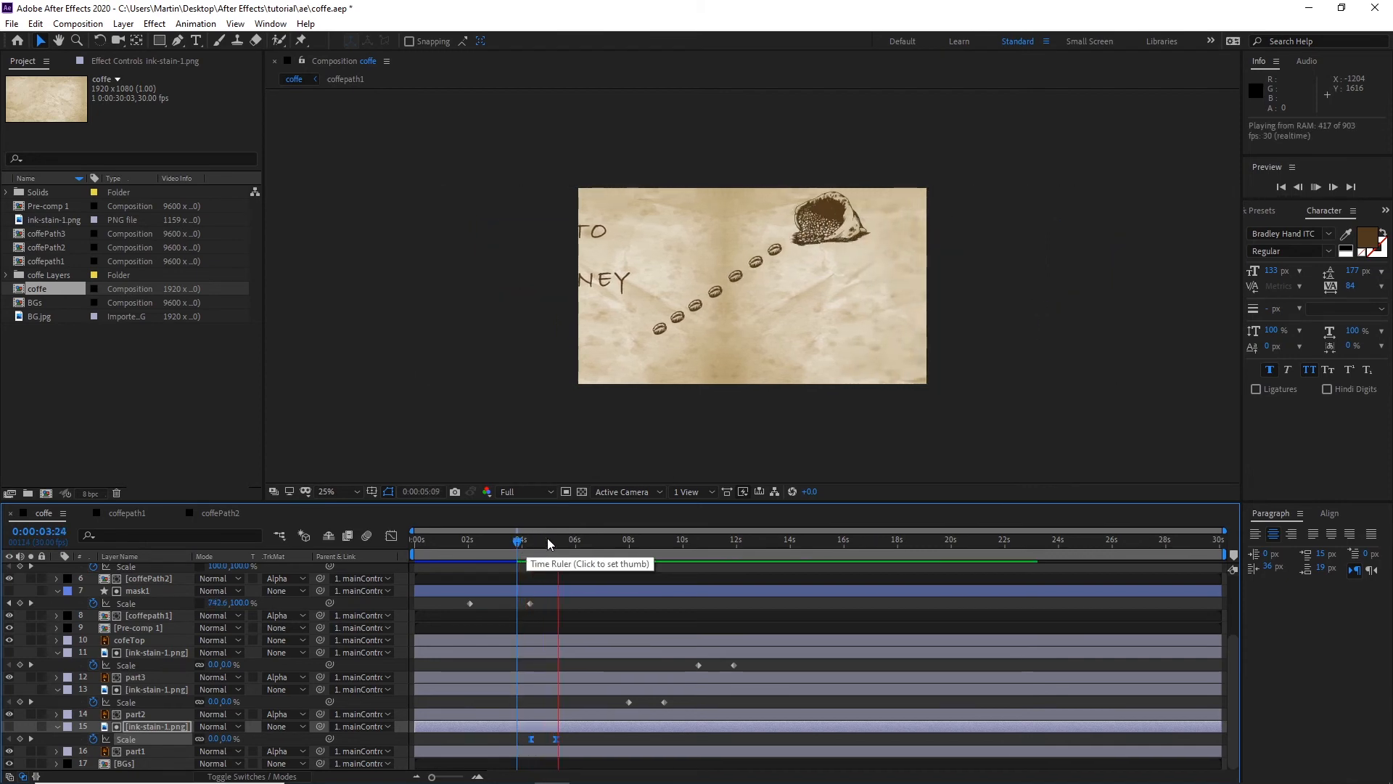
pyautogui.press('space')
# Step: Move the ending Scale keyframe of part1's ink-stain matte to 0:00:05:18 and preview the slower reveal
pyautogui.click(577, 728)
pyautogui.moveTo(572, 734)
pyautogui.mouseDown()
pyautogui.moveTo(547, 740)
pyautogui.moveTo(567, 738)
pyautogui.mouseUp()
pyautogui.click(543, 541)
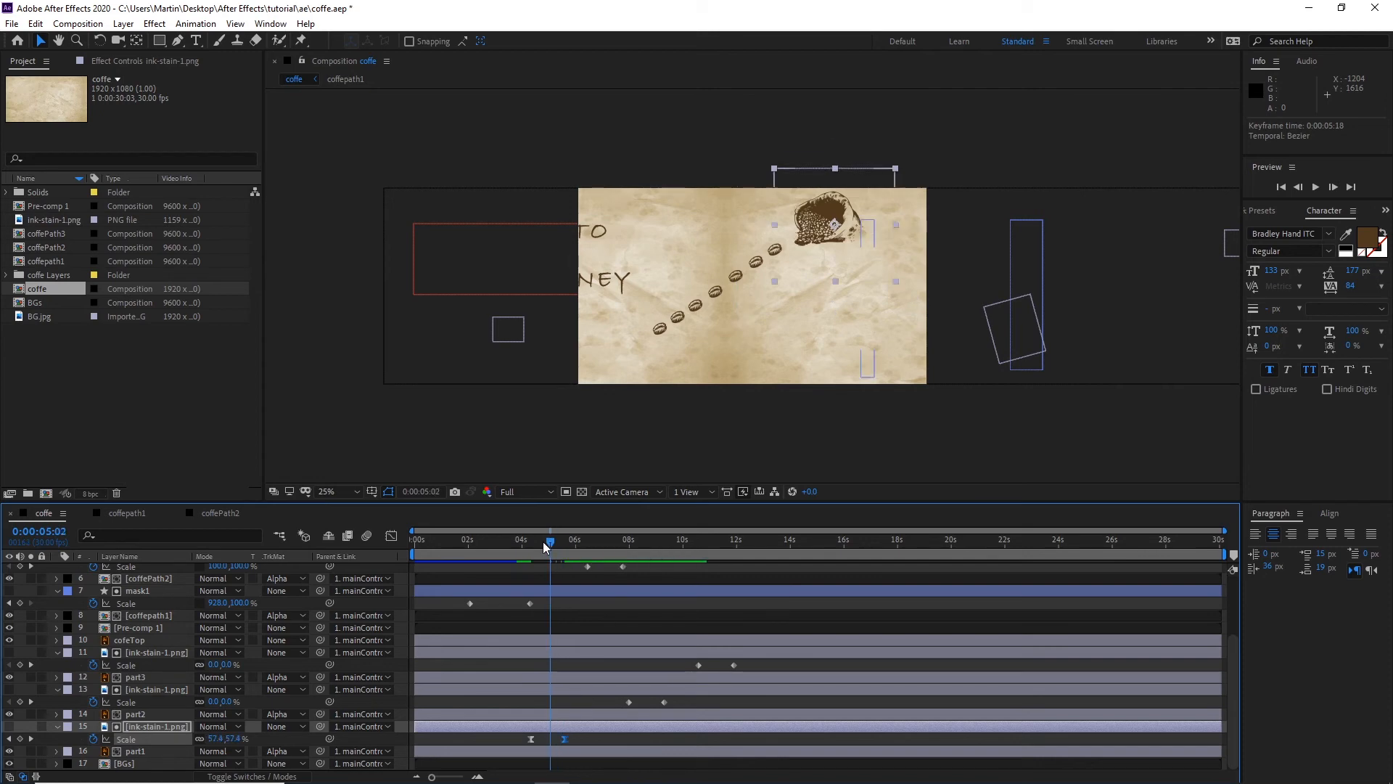
pyautogui.moveTo(544, 542); pyautogui.dragTo(521, 543)
pyautogui.press('space')
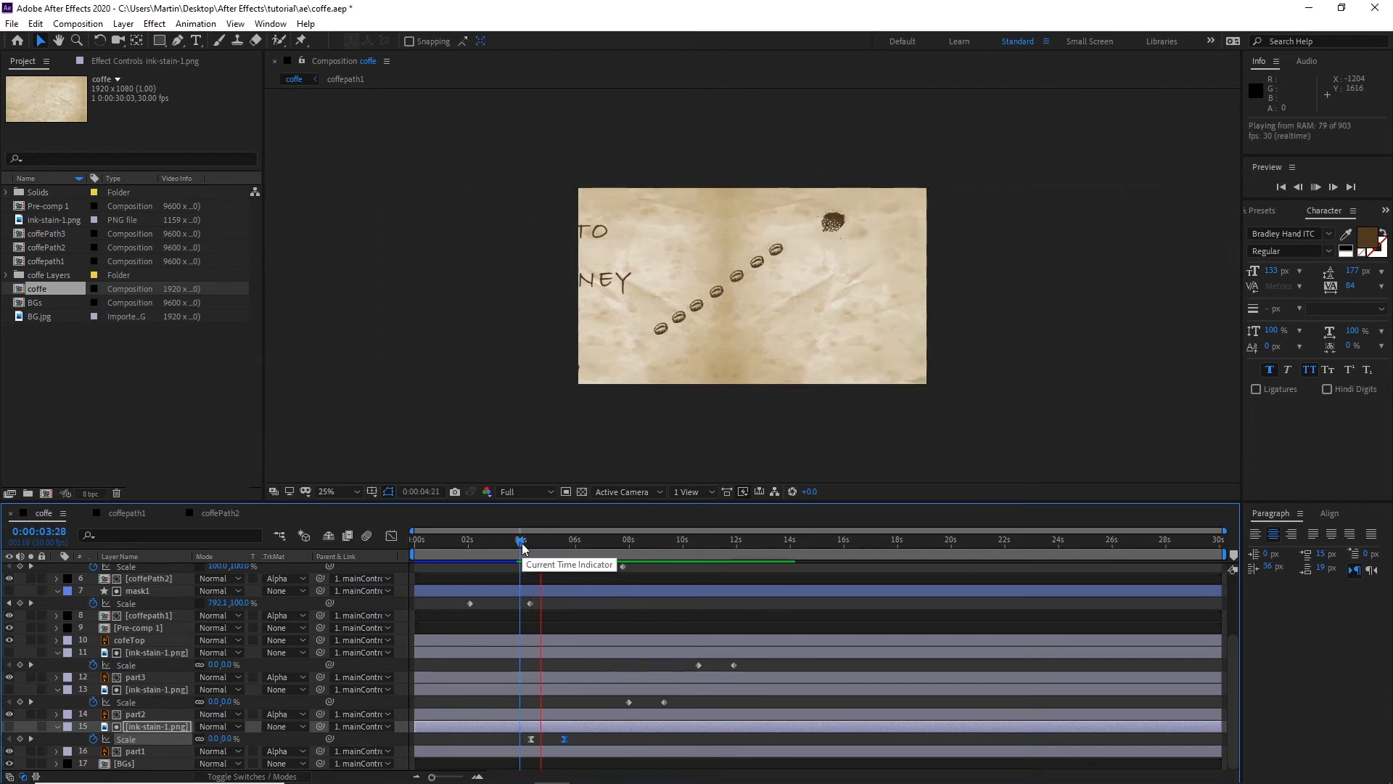
pyautogui.press('space')
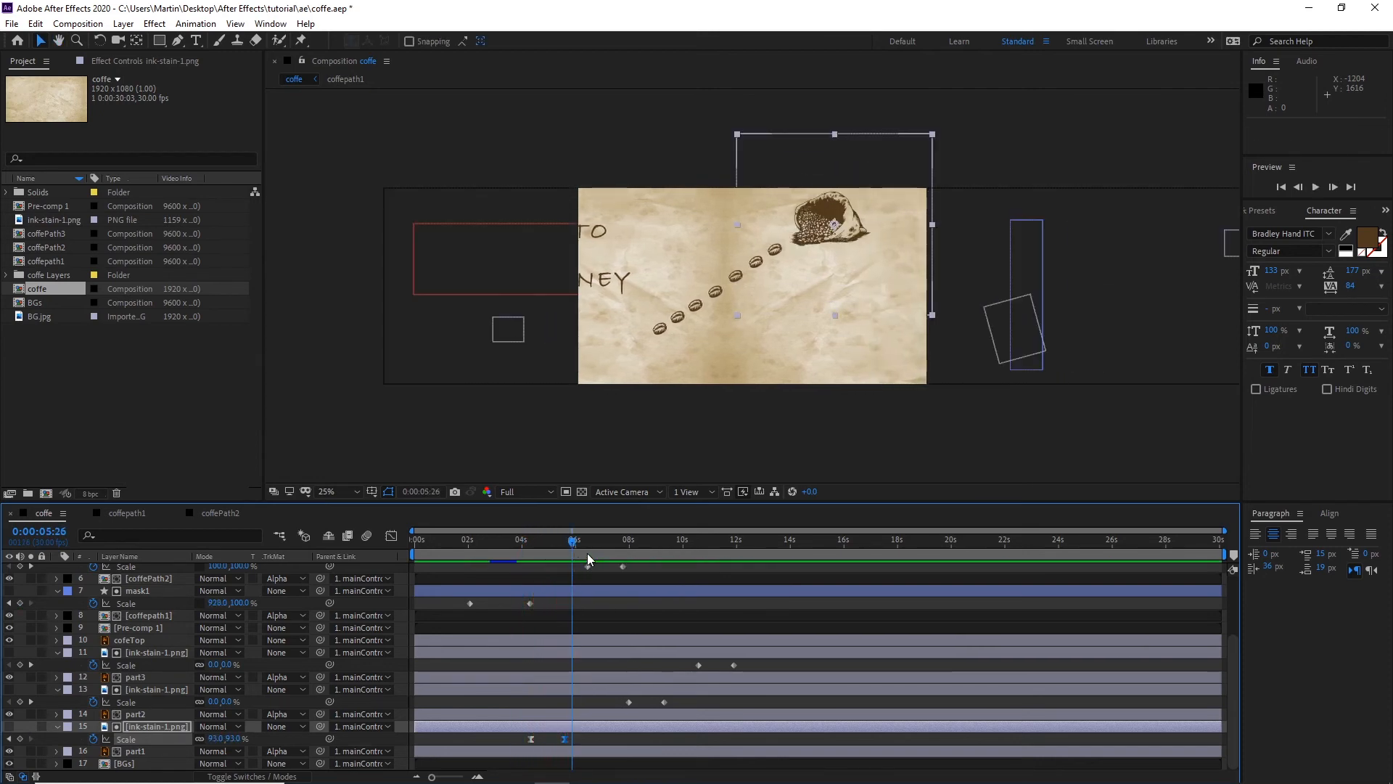
# Step: Add a holding X Position keyframe to mainControl at 0:00:05:26 and one of 2569 at 0:00:08:18, and preview the movement
pyautogui.scroll(3, 609, 553)
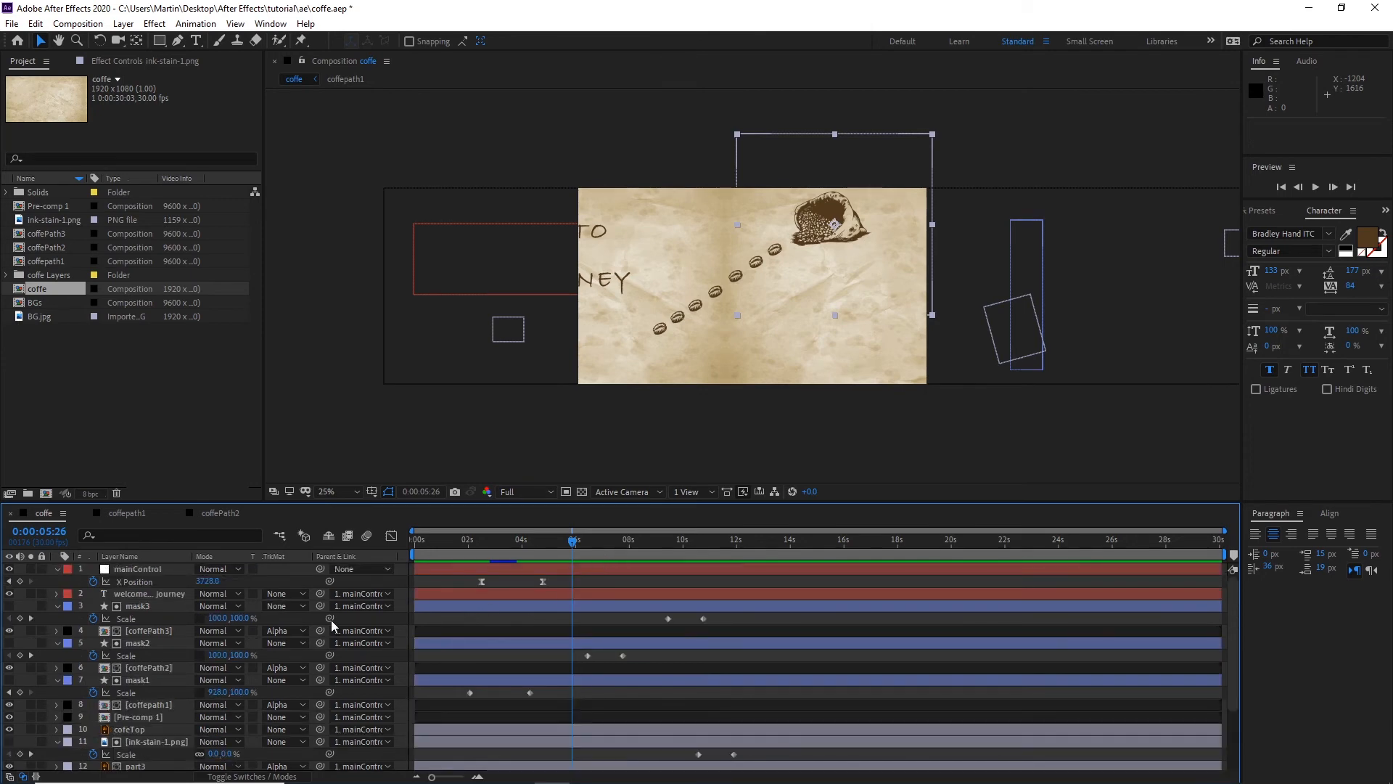
pyautogui.click(19, 581)
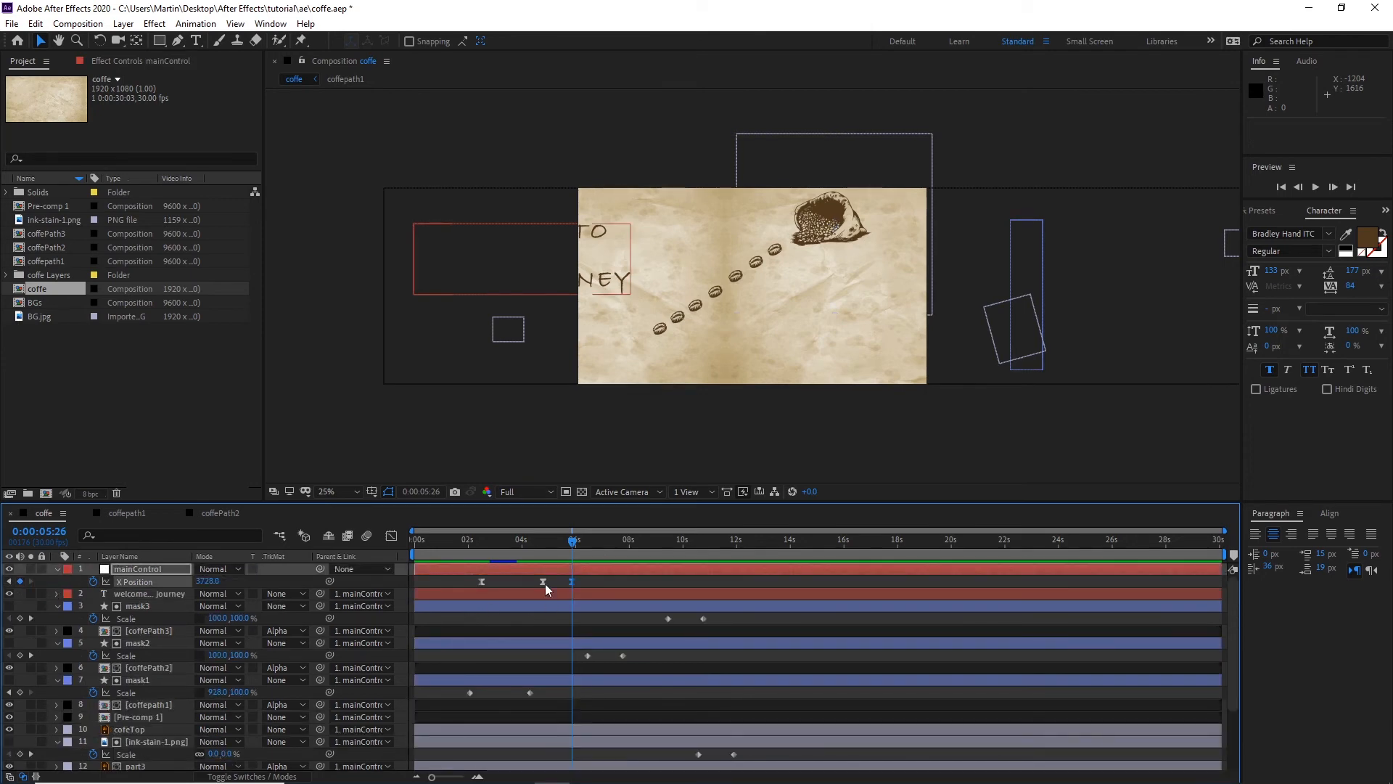
pyautogui.moveTo(573, 543); pyautogui.dragTo(646, 546)
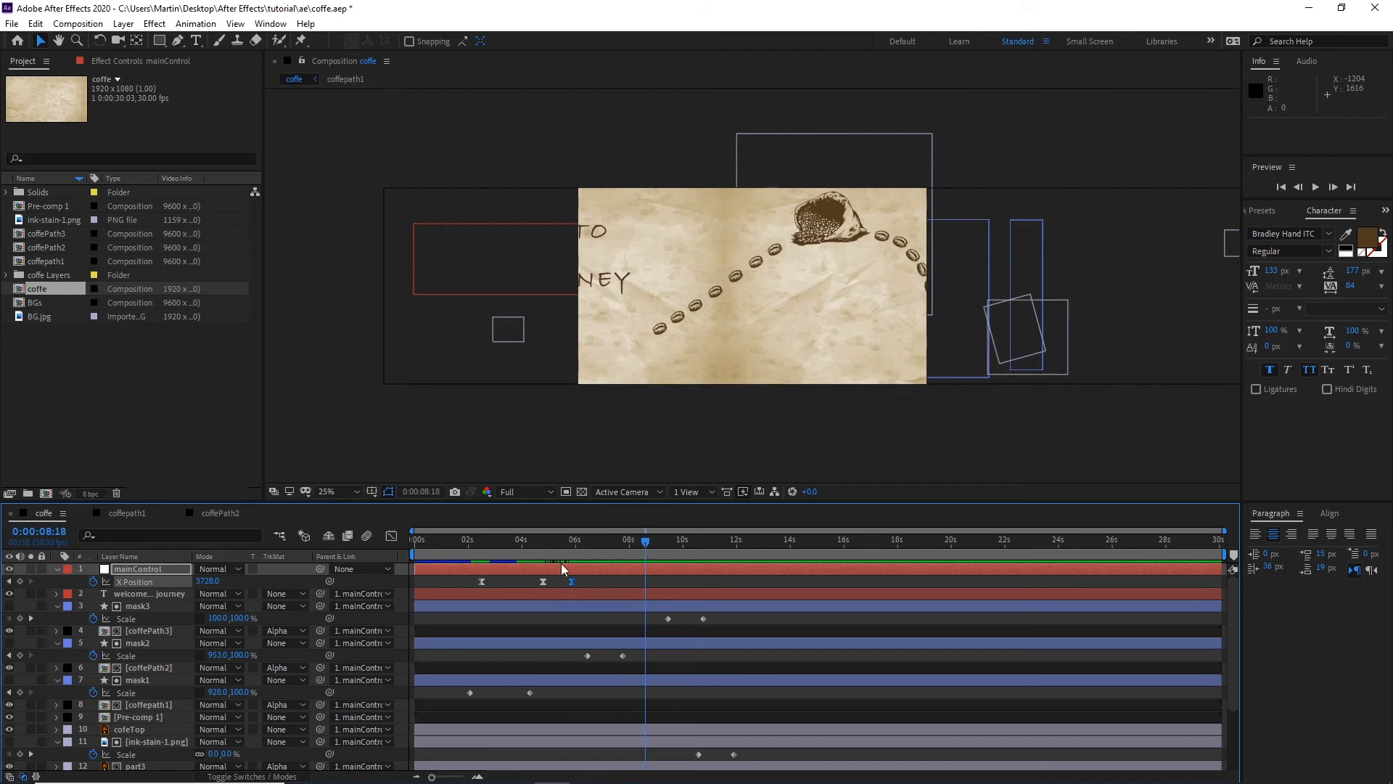
pyautogui.moveTo(207, 582); pyautogui.dragTo(93, 589)
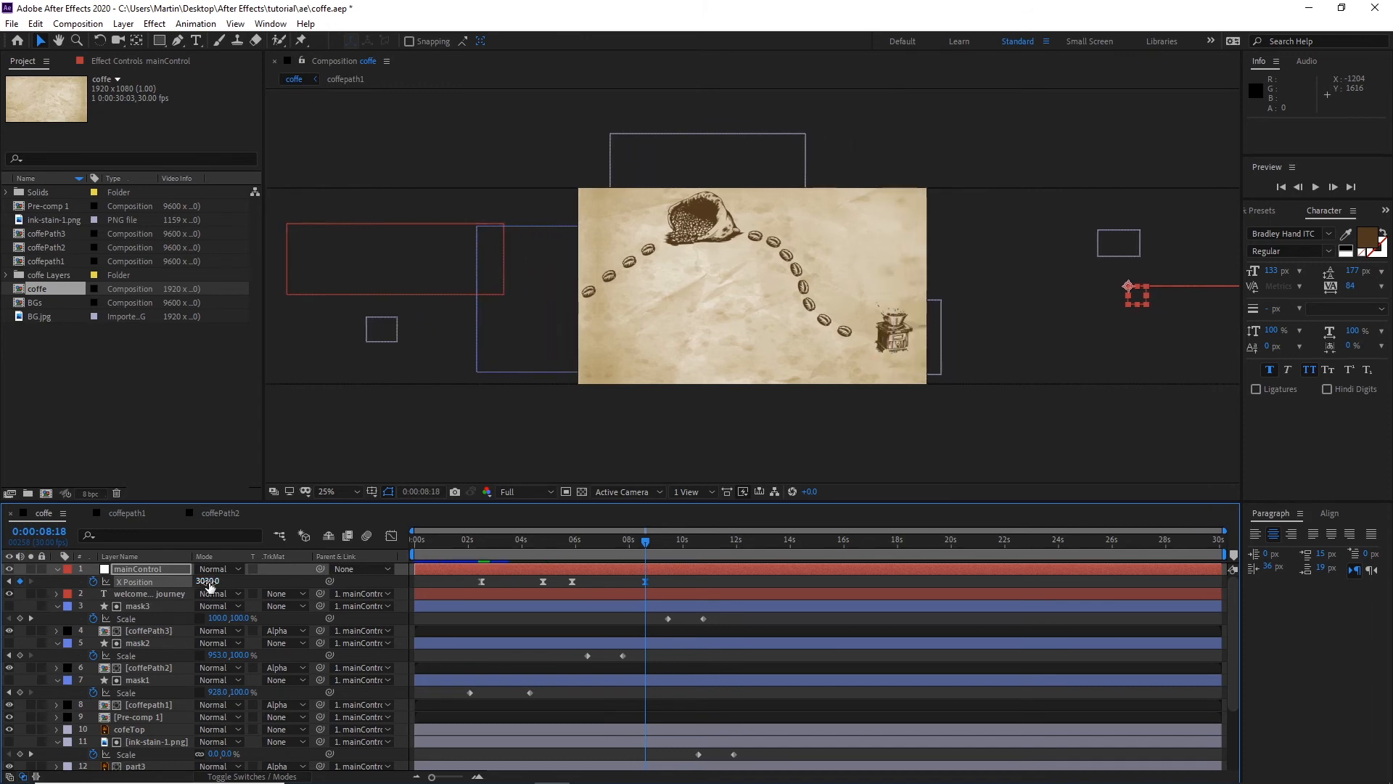
pyautogui.write('2730')
pyautogui.press('Return')
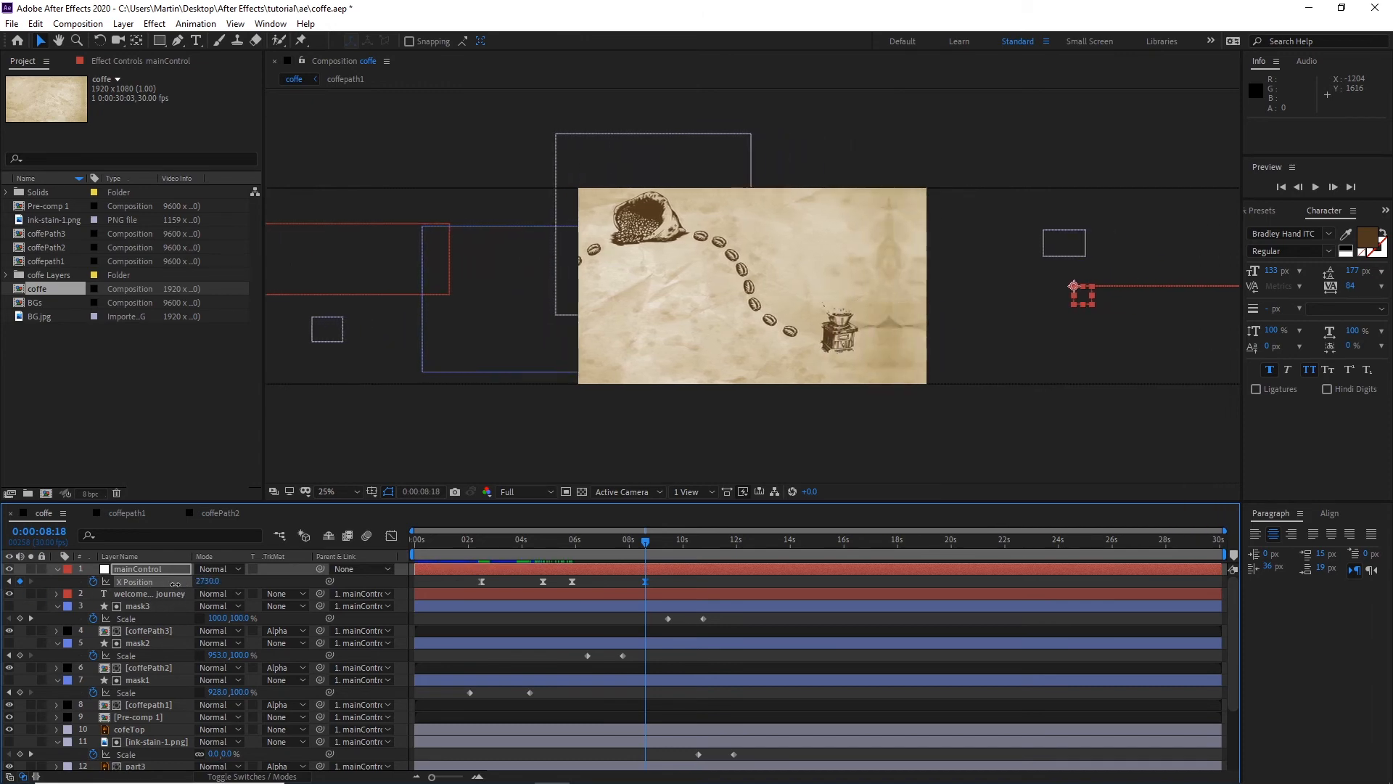
pyautogui.moveTo(175, 585); pyautogui.dragTo(74, 590)
pyautogui.moveTo(207, 582); pyautogui.dragTo(547, 542)
pyautogui.press('space')
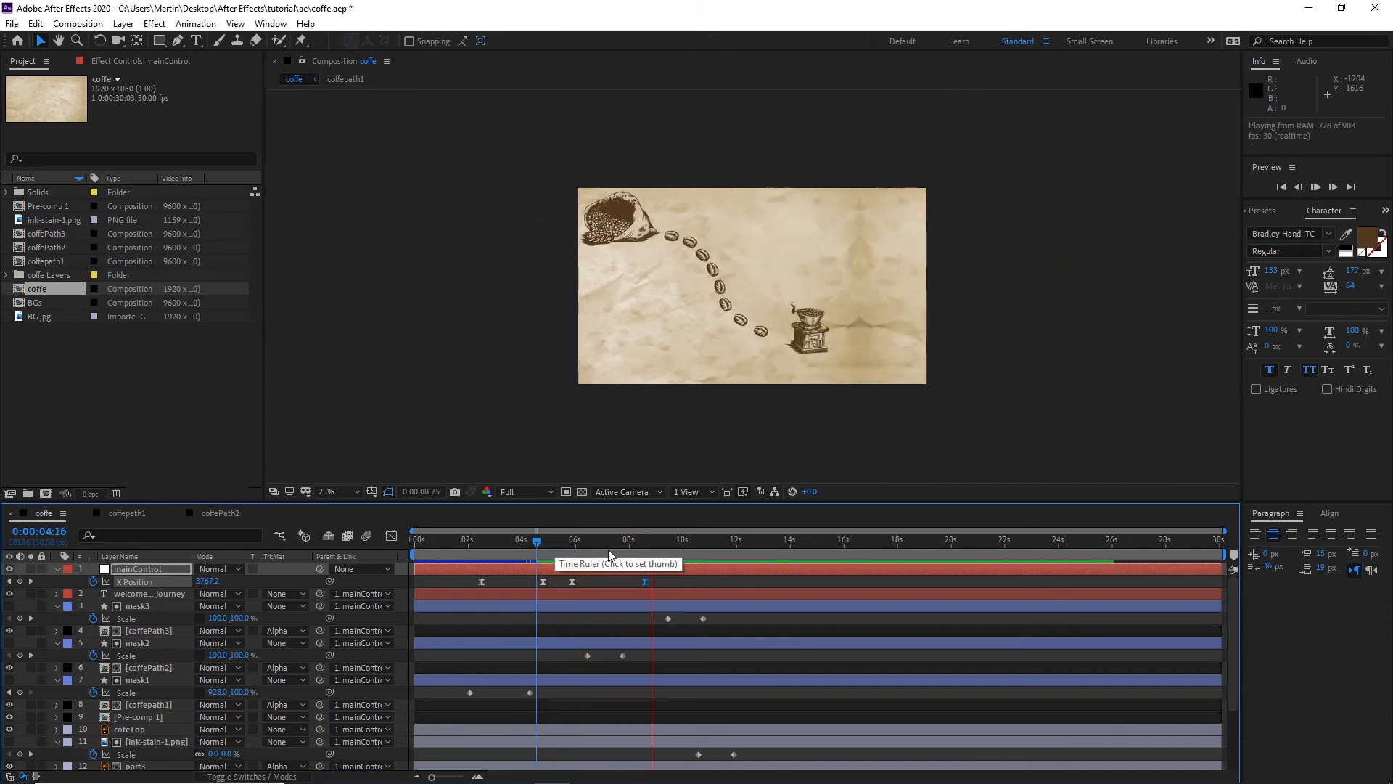
pyautogui.press('space')
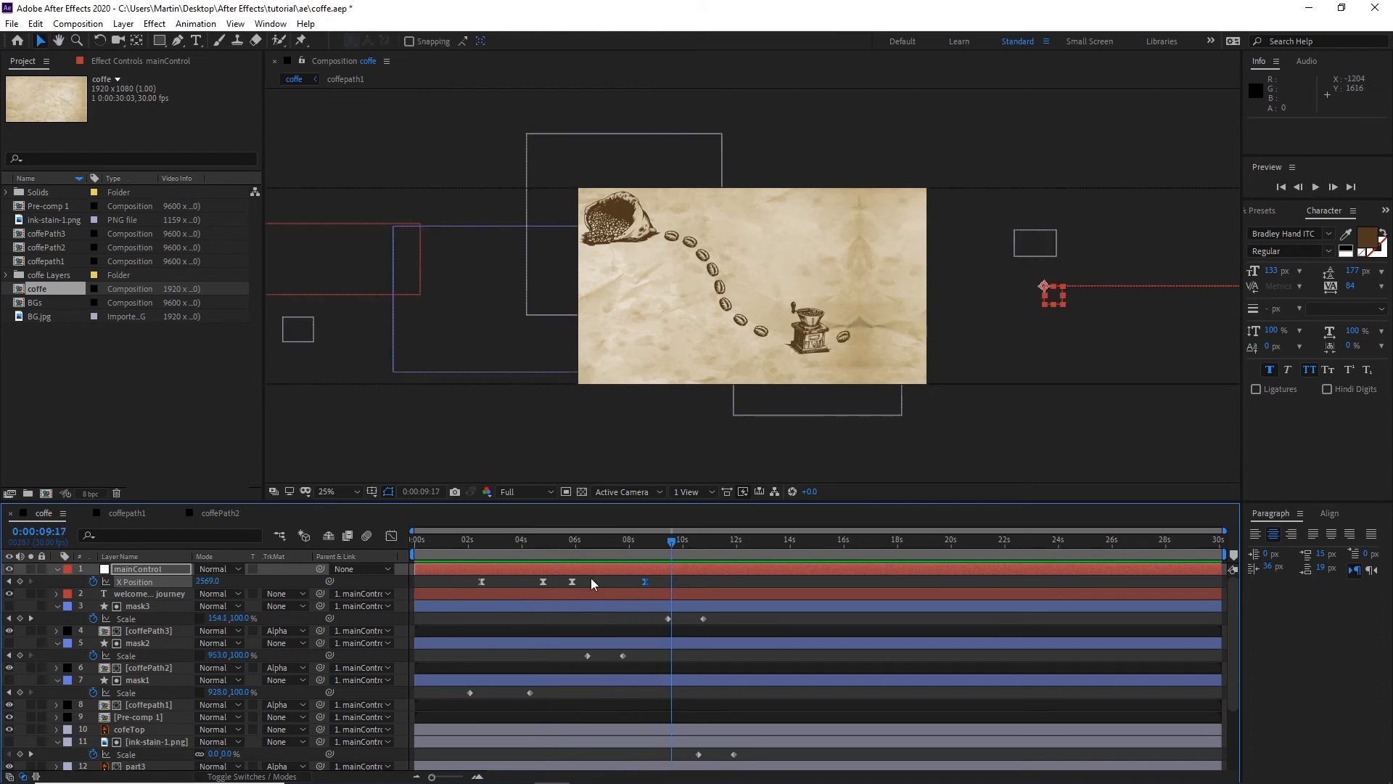
# Step: Move mainControl's third X Position keyframe to 0:00:06:05 and the fourth slightly earlier, to about 8.5 s, and preview
pyautogui.click(574, 582)
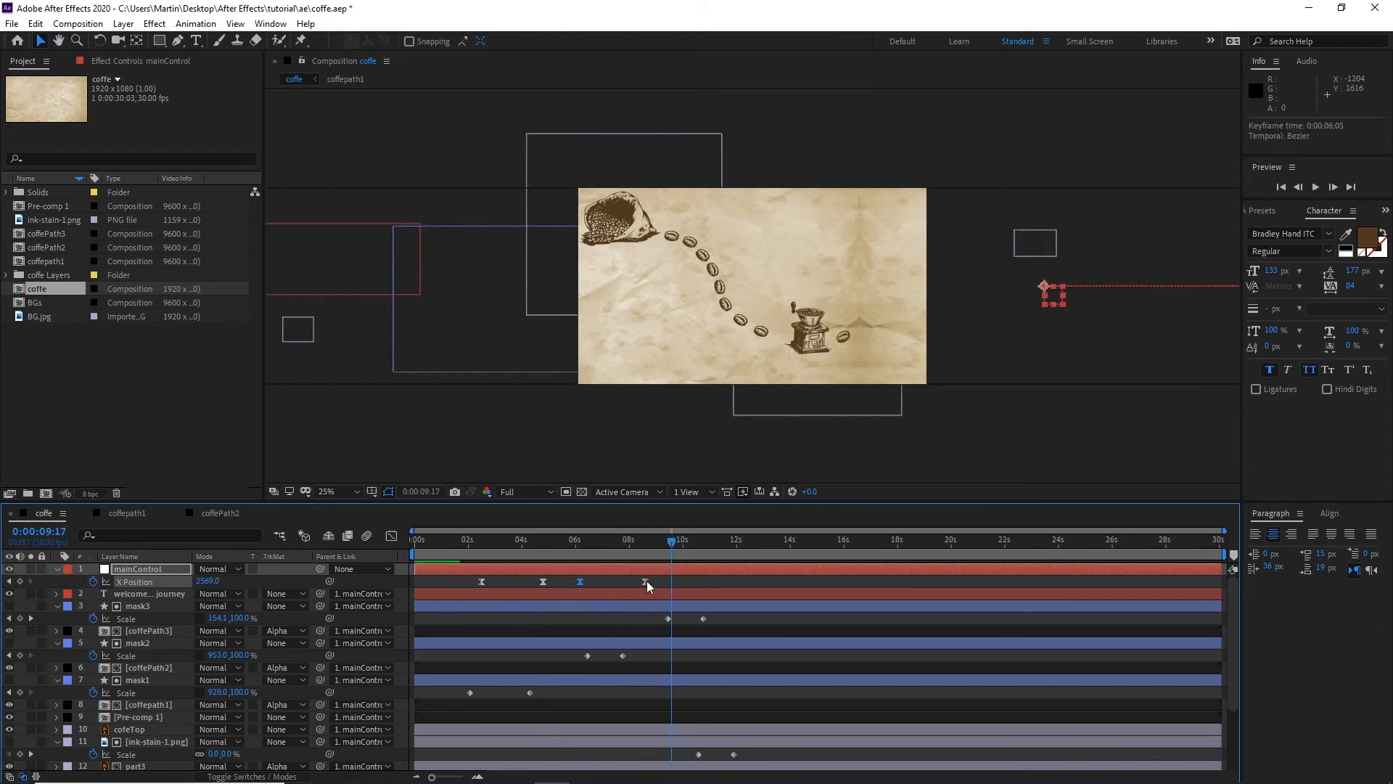
pyautogui.moveTo(645, 581); pyautogui.dragTo(639, 582)
pyautogui.press('space')
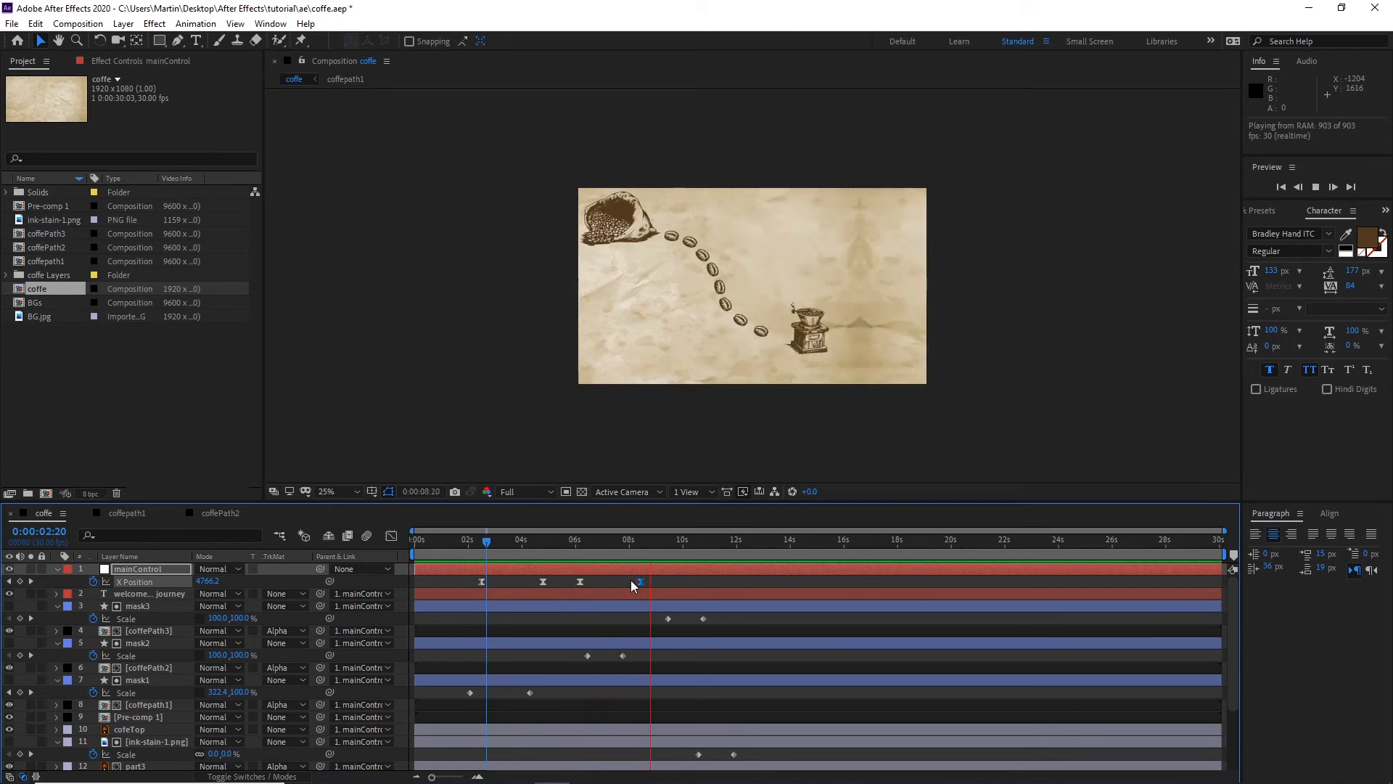
# Step: Add a holding X Position keyframe to mainControl at 0:00:09:07 and one of 1493 at 0:00:11:15, and preview the movement
pyautogui.click(669, 551)
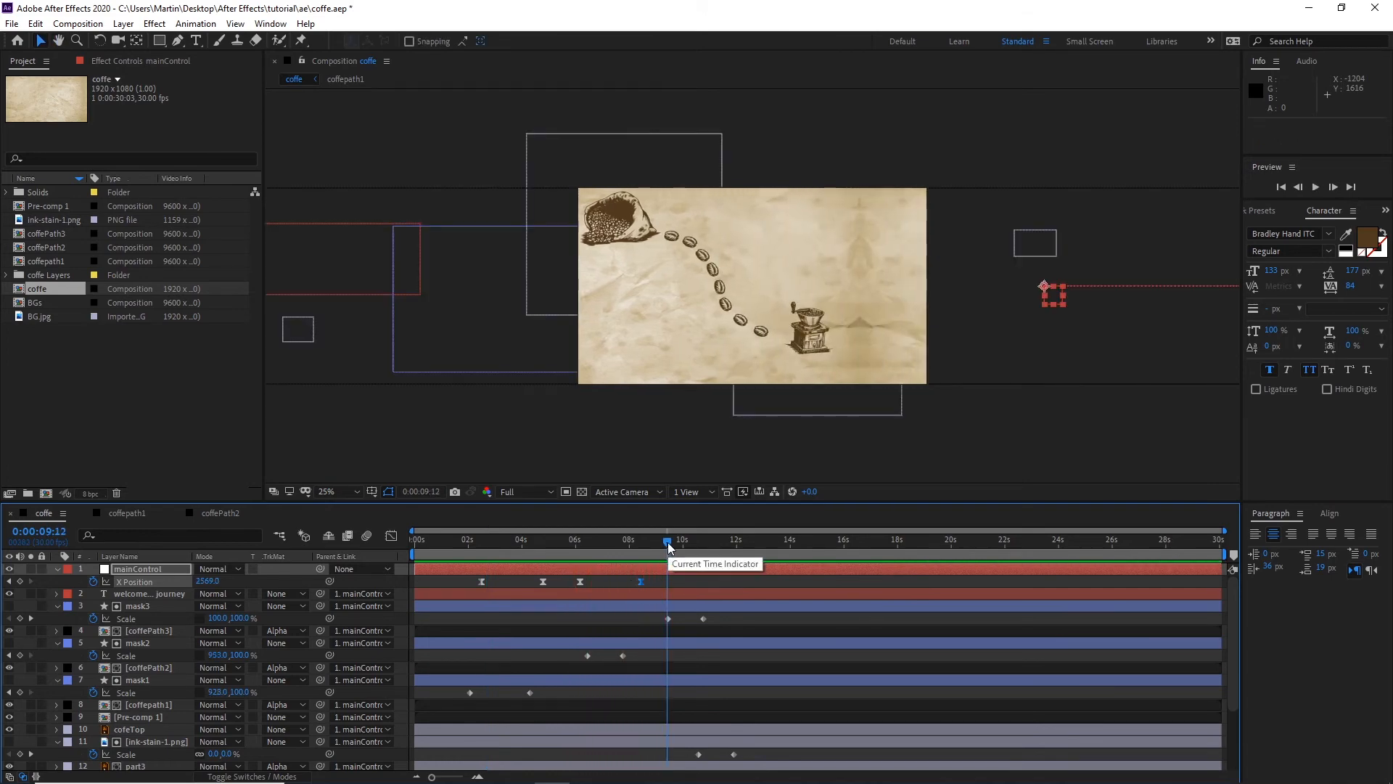
pyautogui.moveTo(667, 543); pyautogui.dragTo(662, 543)
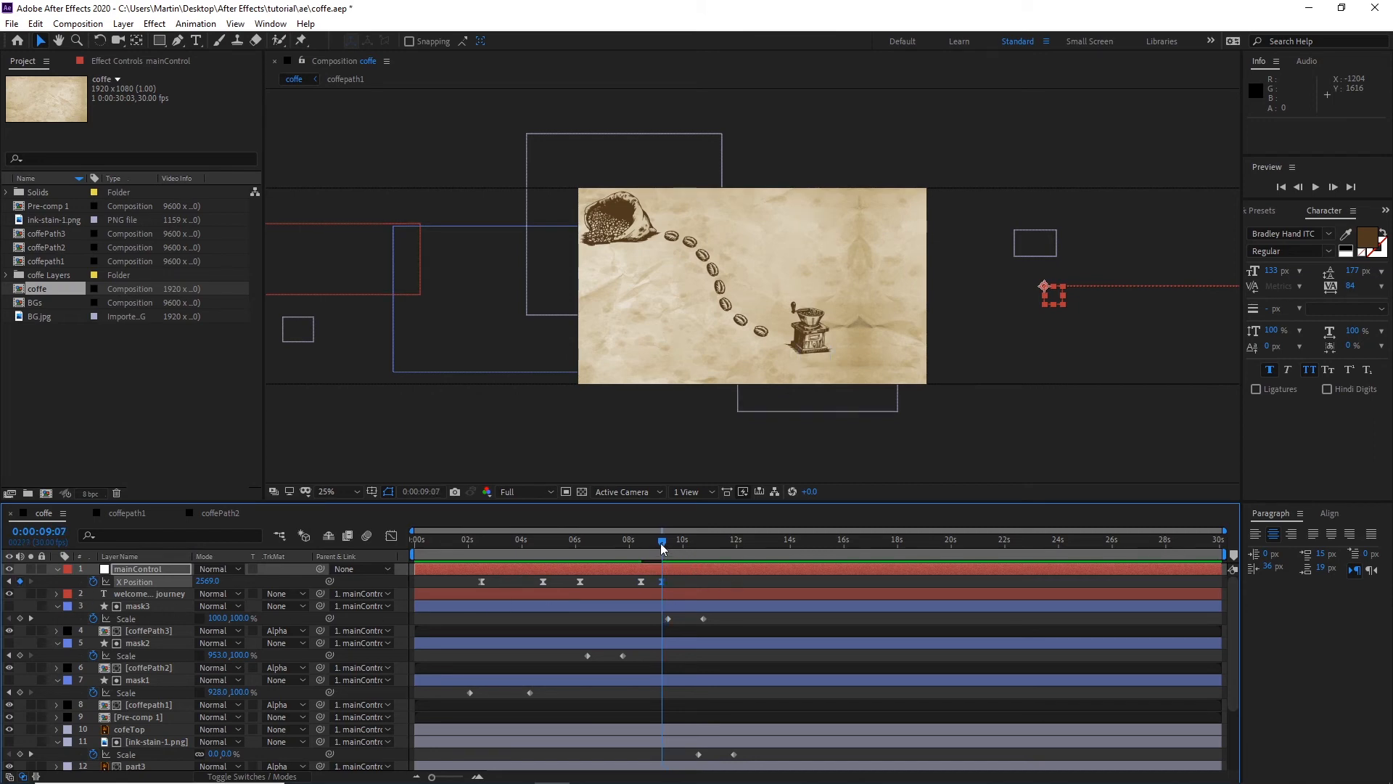
pyautogui.moveTo(661, 544); pyautogui.dragTo(722, 544)
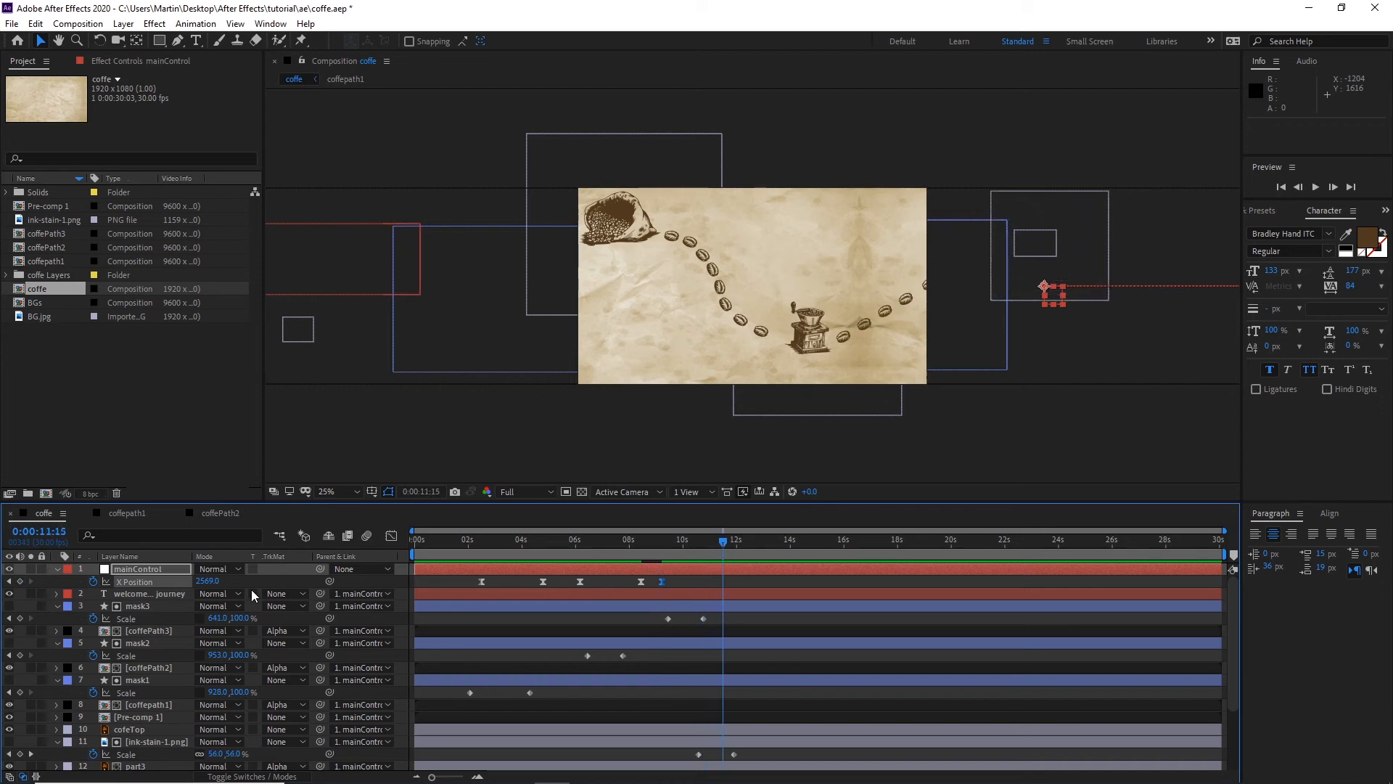
pyautogui.moveTo(198, 582); pyautogui.dragTo(13, 586)
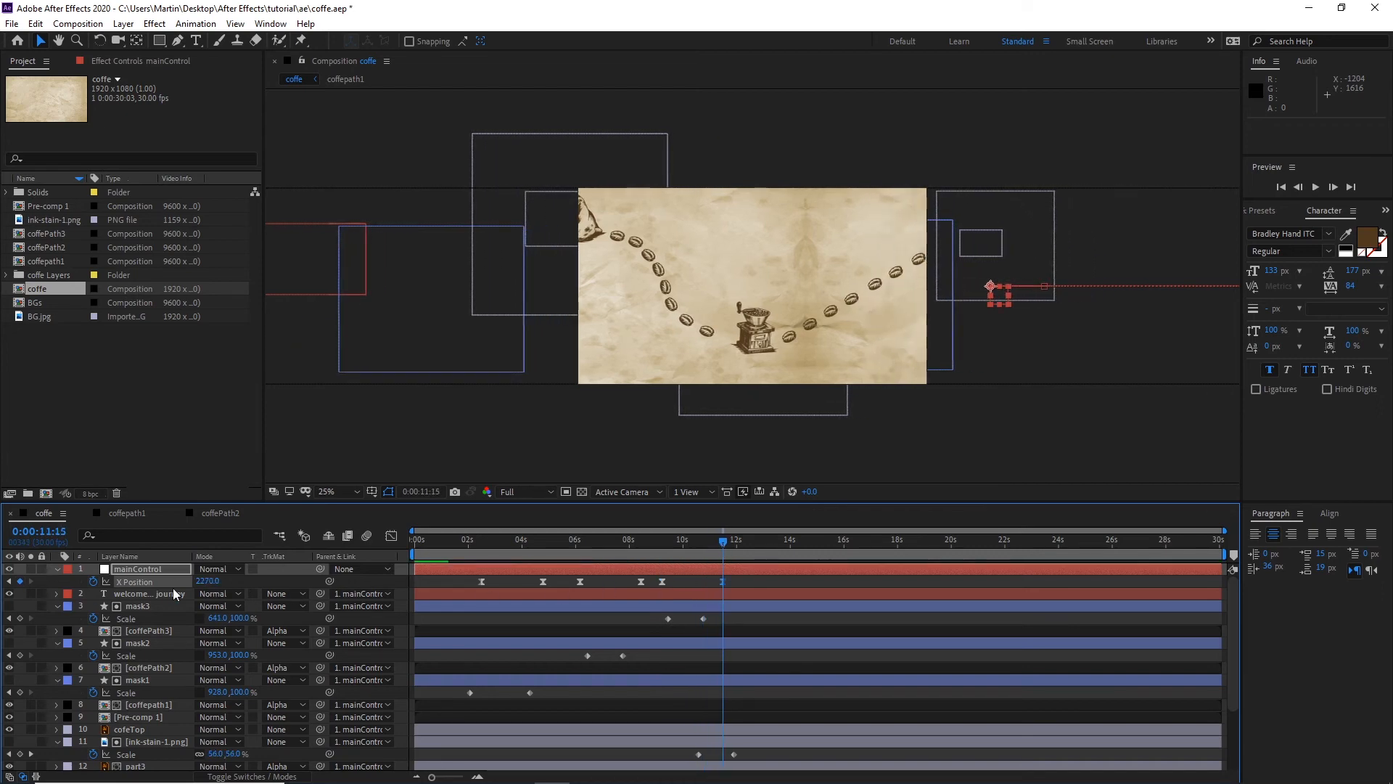
pyautogui.moveTo(215, 582); pyautogui.dragTo(2, 591)
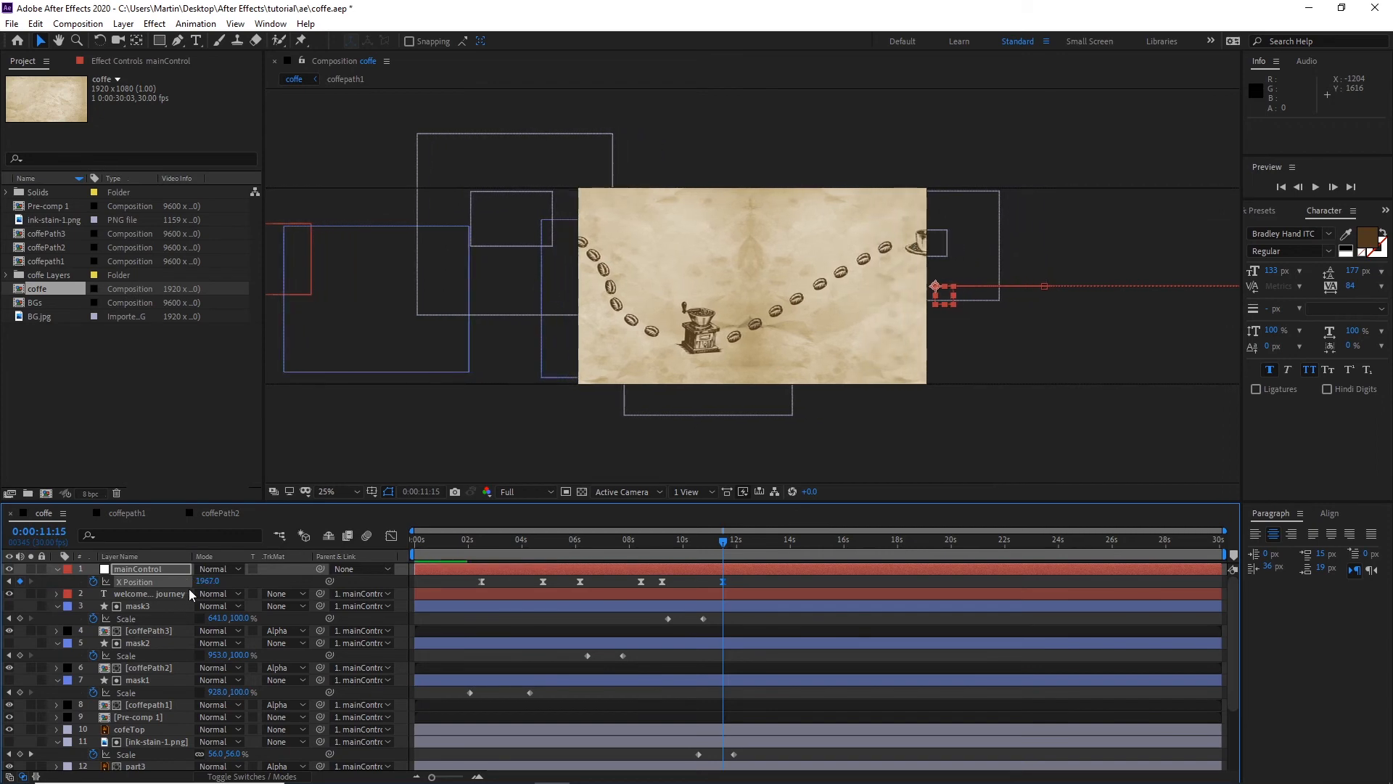
pyautogui.moveTo(215, 582); pyautogui.dragTo(26, 589)
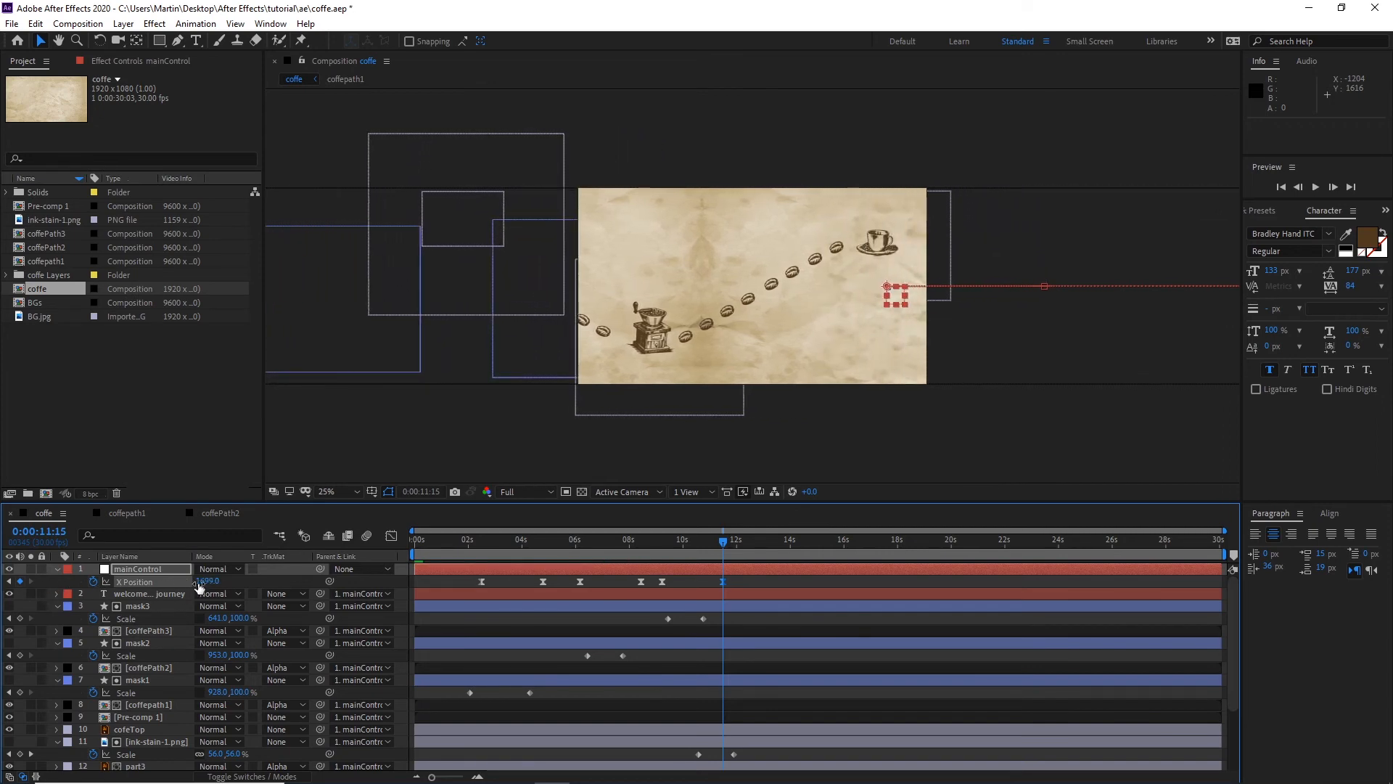
pyautogui.moveTo(198, 585); pyautogui.dragTo(86, 592)
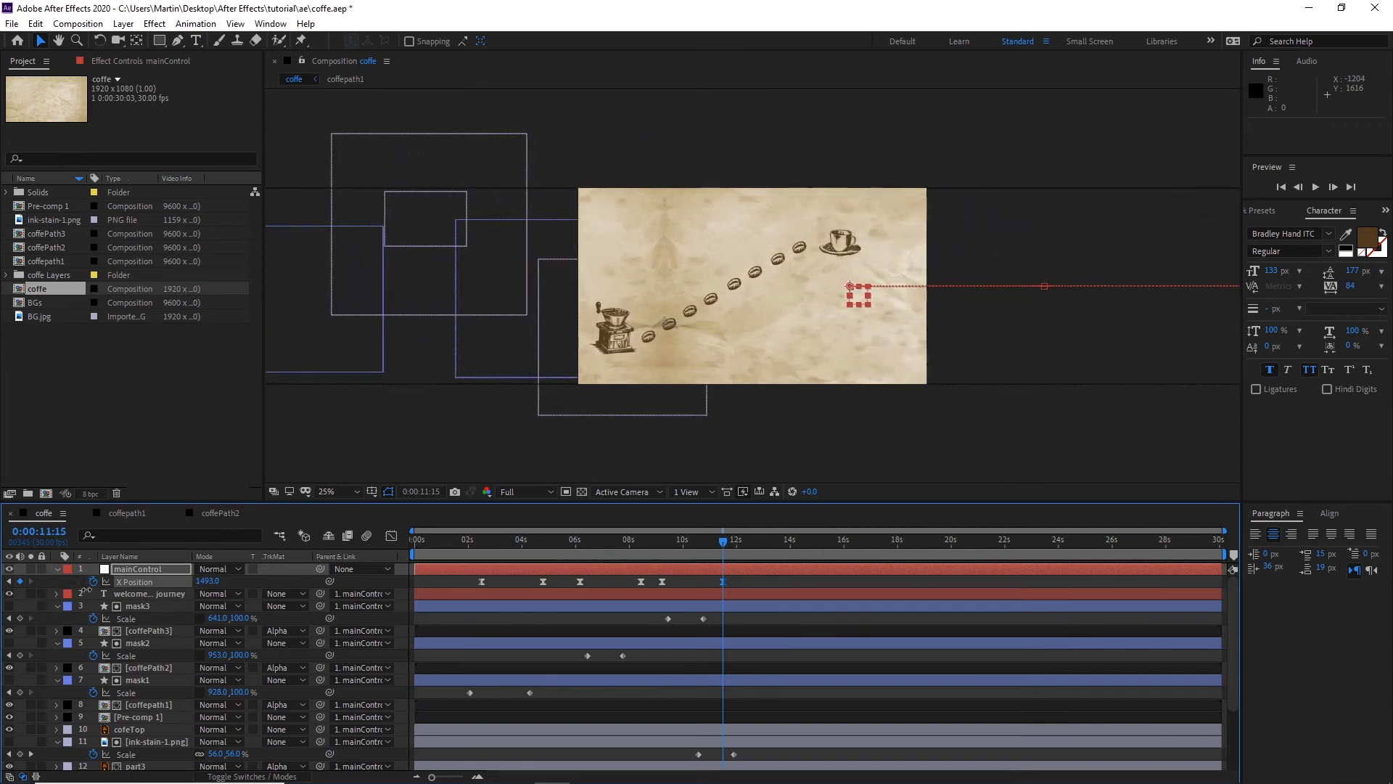
pyautogui.moveTo(722, 537); pyautogui.dragTo(655, 546)
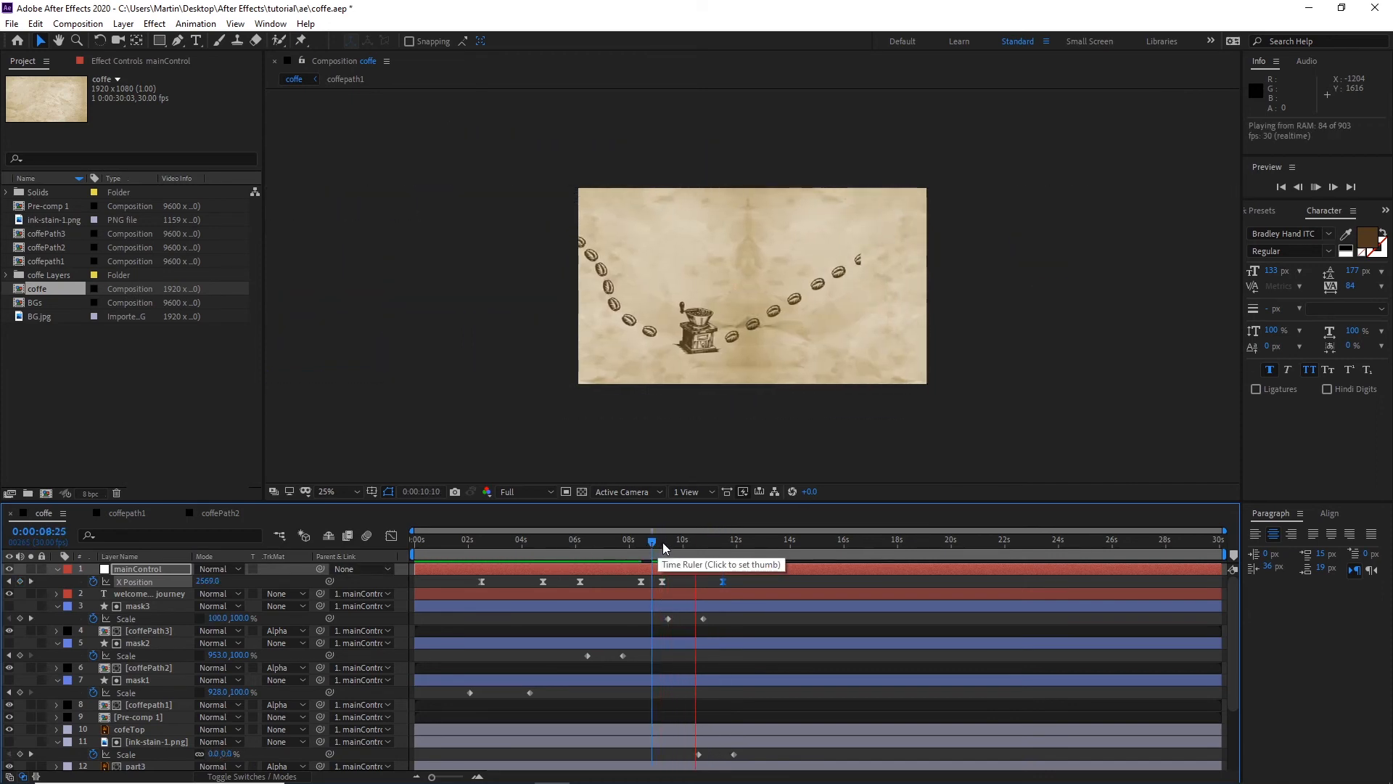
pyautogui.moveTo(739, 543); pyautogui.dragTo(659, 543)
pyautogui.press('space')
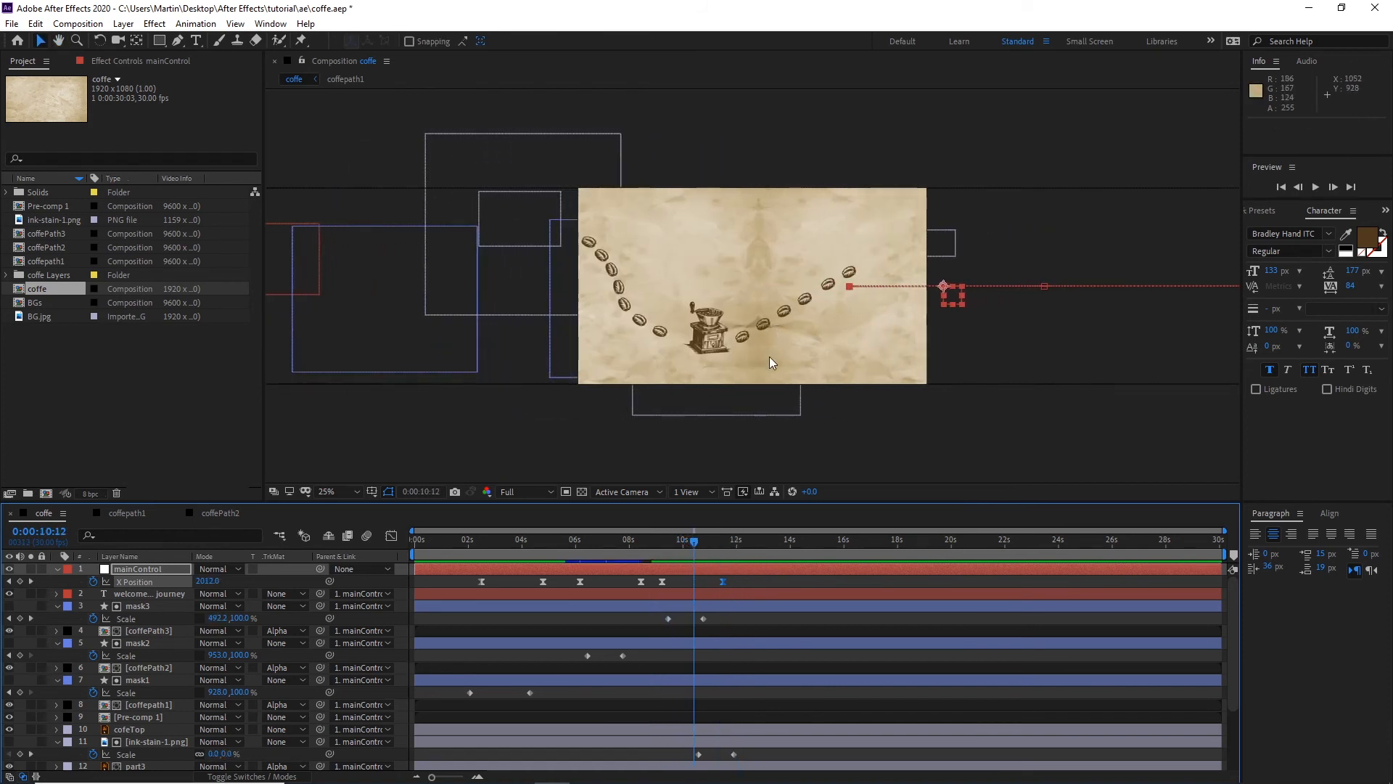
# Step: Move mask3's ending Scale keyframe later to 0:00:11:04 and preview the third bean path's reveal
pyautogui.click(138, 607)
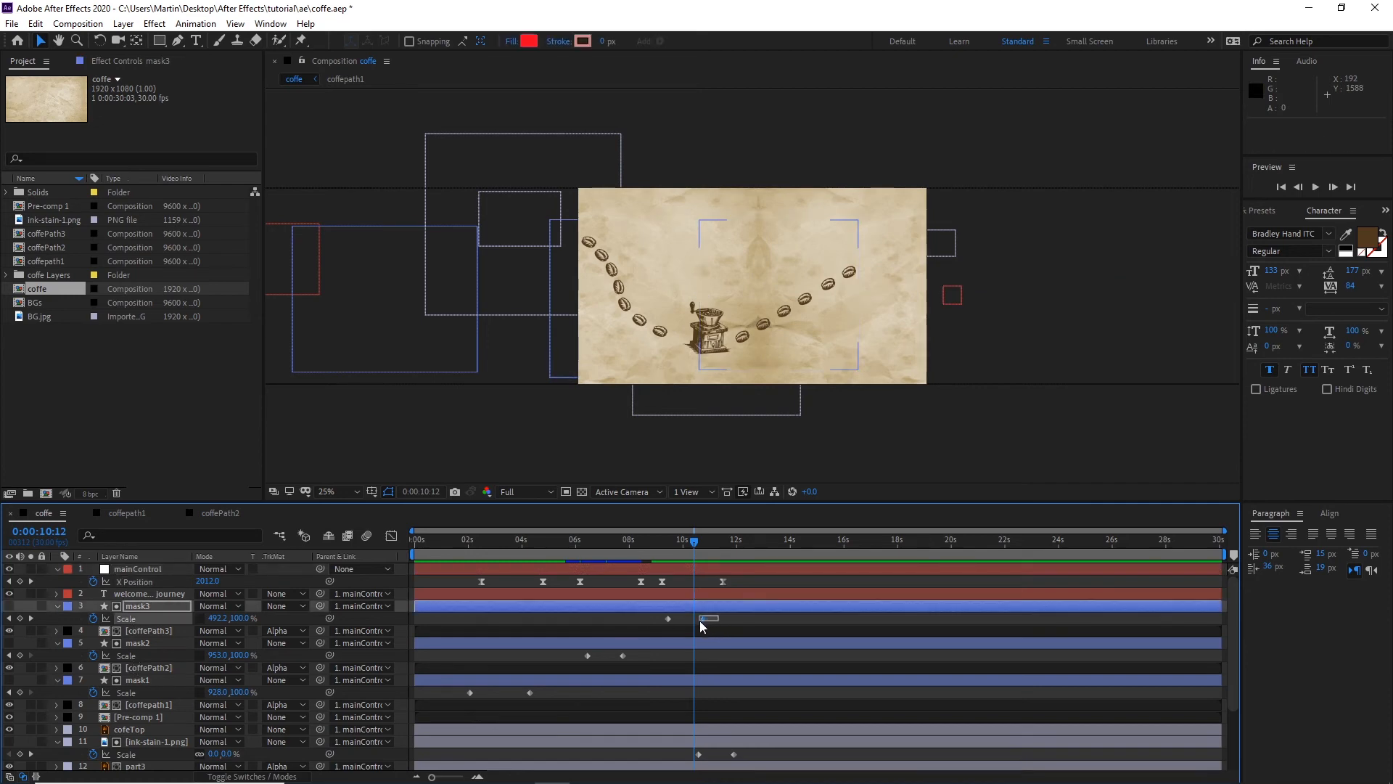
pyautogui.moveTo(703, 619); pyautogui.dragTo(714, 620)
pyautogui.moveTo(699, 546); pyautogui.dragTo(660, 543)
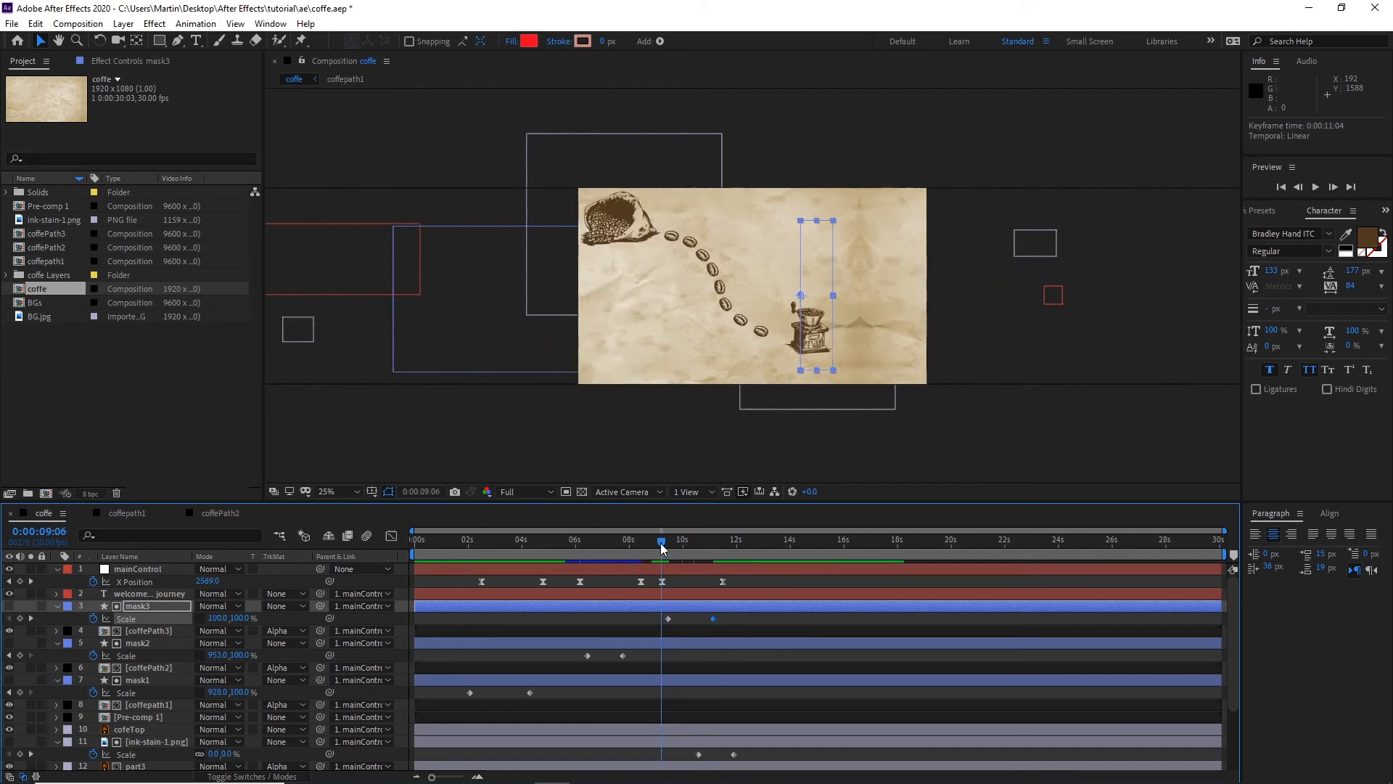
pyautogui.press('space')
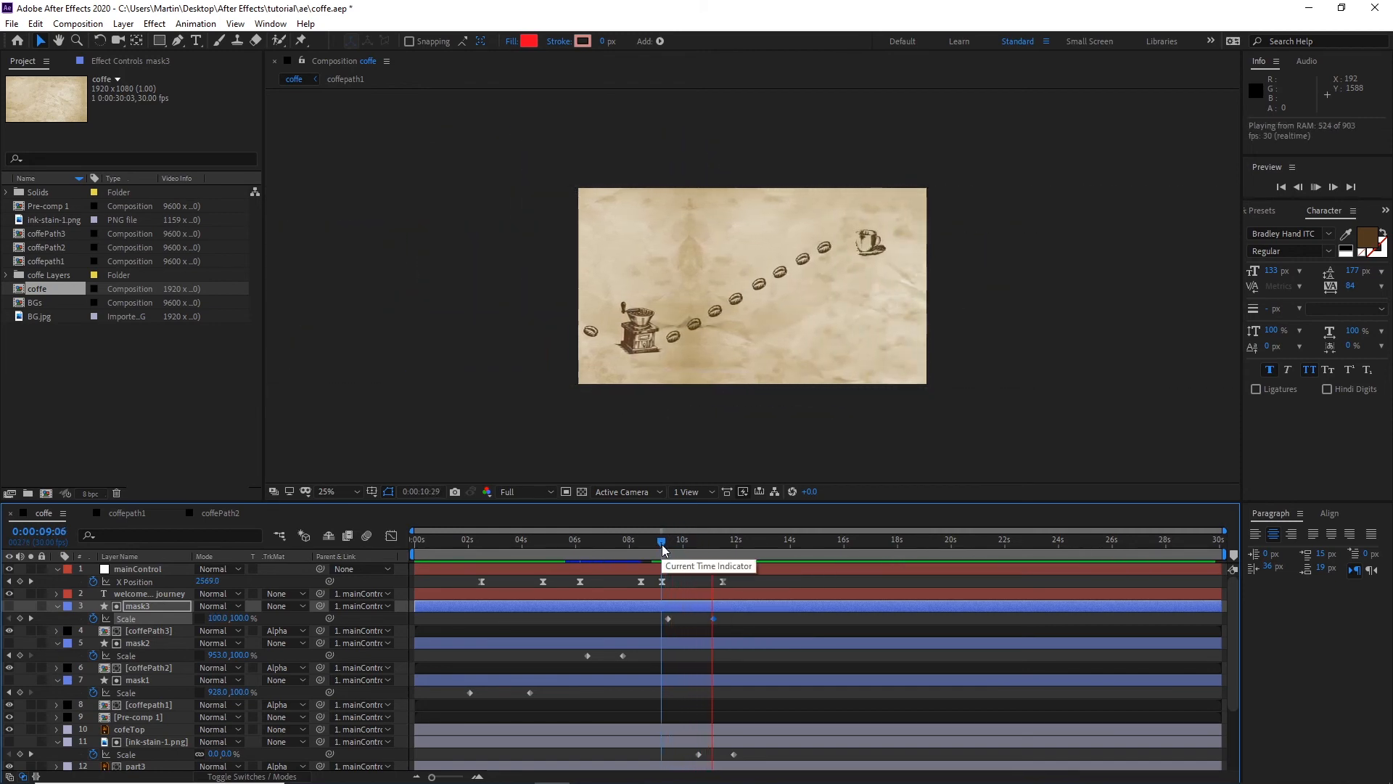
pyautogui.press('space')
# Step: Shift both Scale keyframes of part3's ink-stain matte later, to about 11 s and 12.4 s, and preview the cup's reveal
pyautogui.moveTo(742, 756)
pyautogui.mouseDown()
pyautogui.moveTo(708, 762)
pyautogui.moveTo(746, 755)
pyautogui.mouseUp()
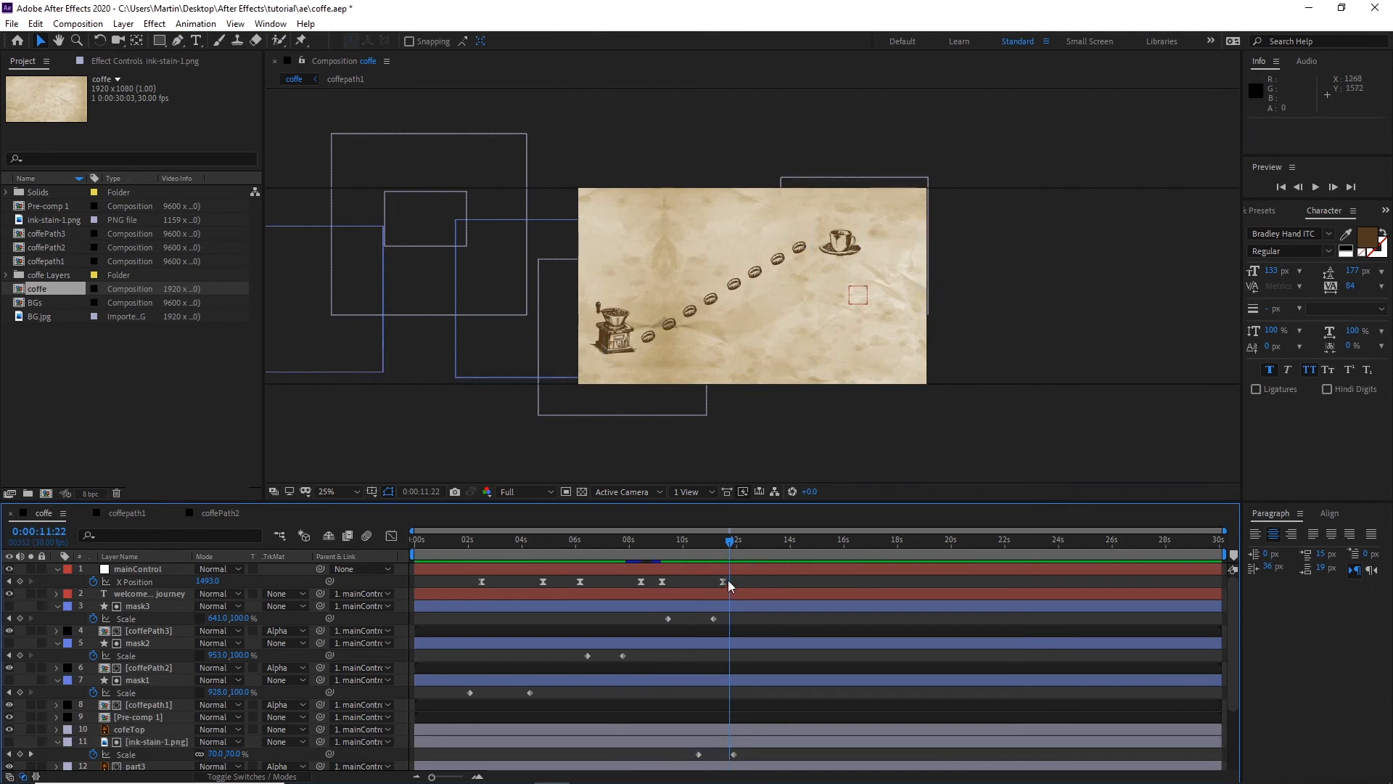
pyautogui.moveTo(730, 544); pyautogui.dragTo(699, 550)
pyautogui.moveTo(755, 755)
pyautogui.mouseDown()
pyautogui.moveTo(698, 760)
pyautogui.moveTo(717, 756)
pyautogui.mouseUp()
pyautogui.moveTo(702, 542); pyautogui.dragTo(672, 546)
pyautogui.press('space')
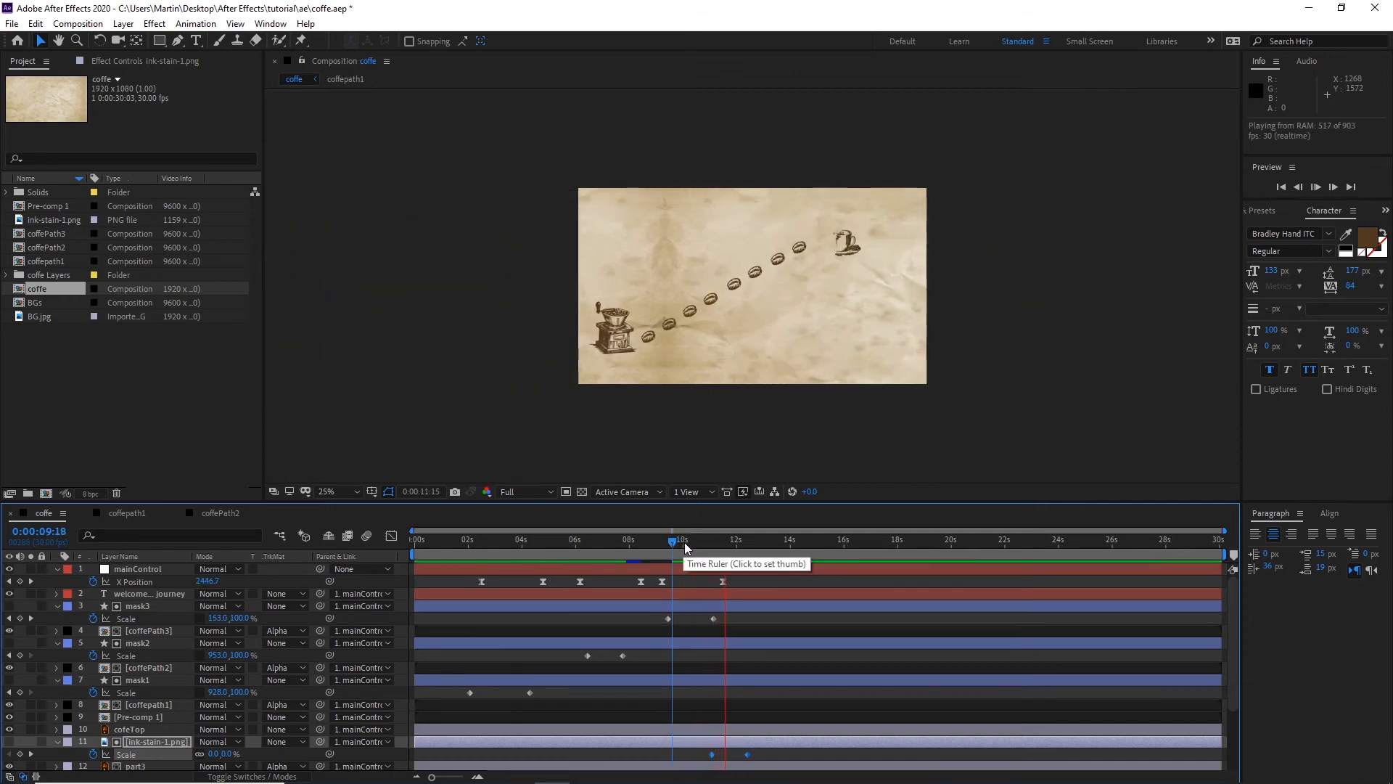
pyautogui.press('space')
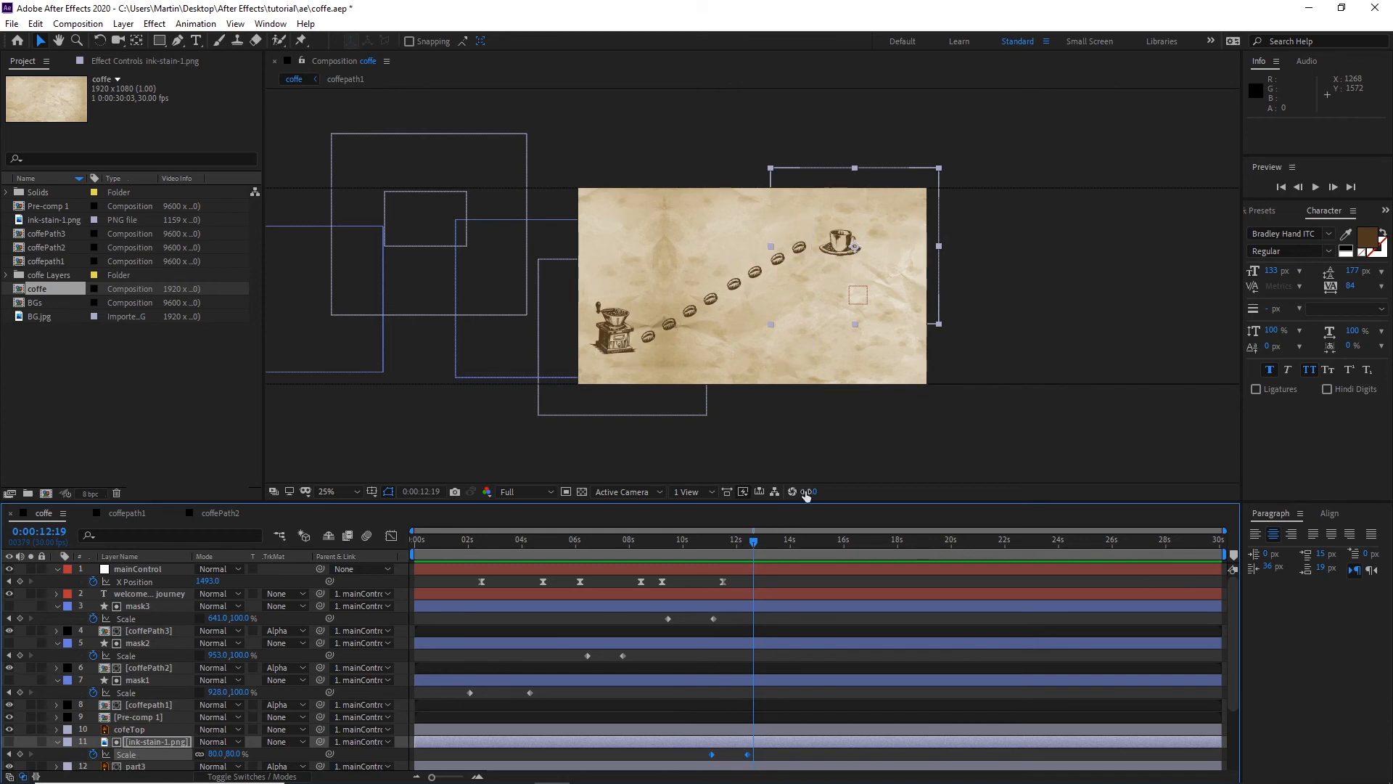
# Step: Enlarge the part3 coffee cup layer to a Scale of 127%
pyautogui.scroll(-3, 146, 711)
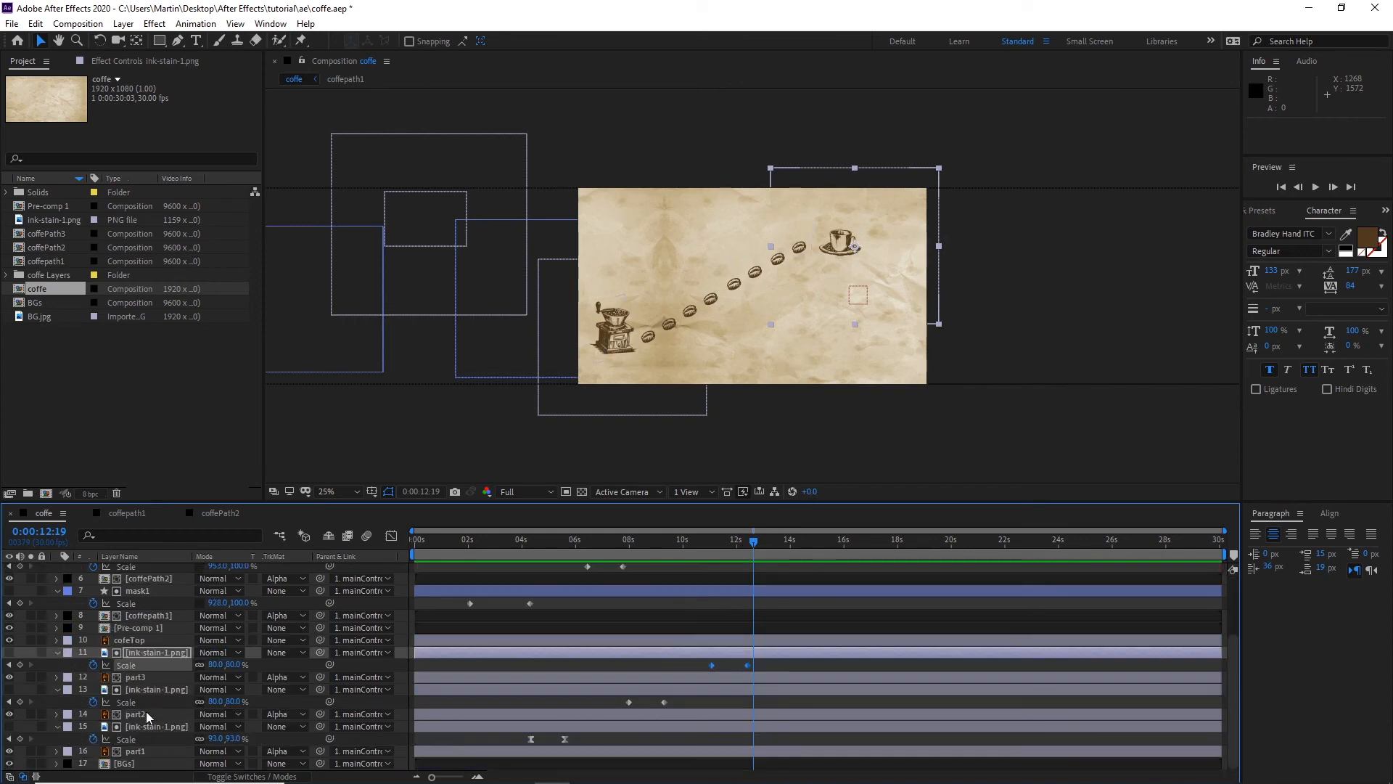
pyautogui.click(138, 680)
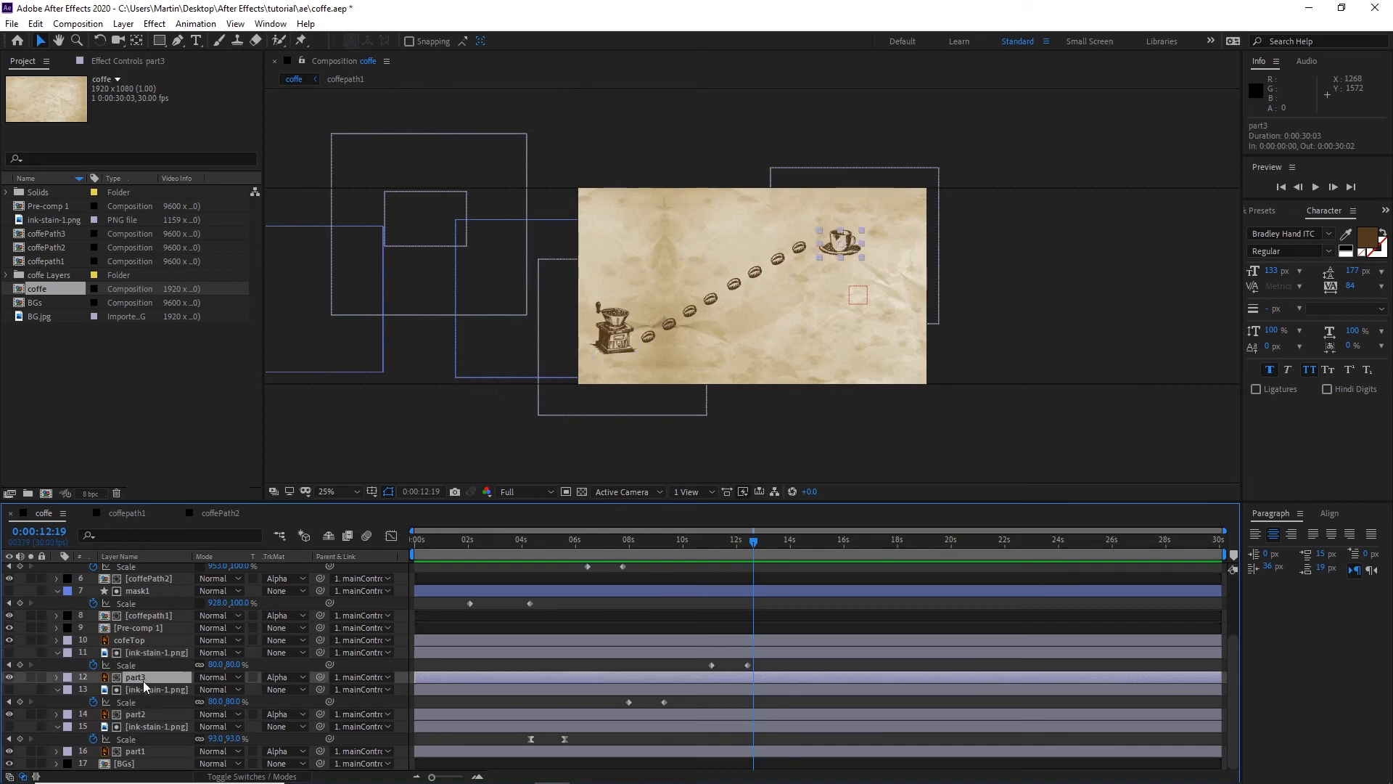
pyautogui.press('s')
pyautogui.moveTo(238, 697); pyautogui.dragTo(257, 697)
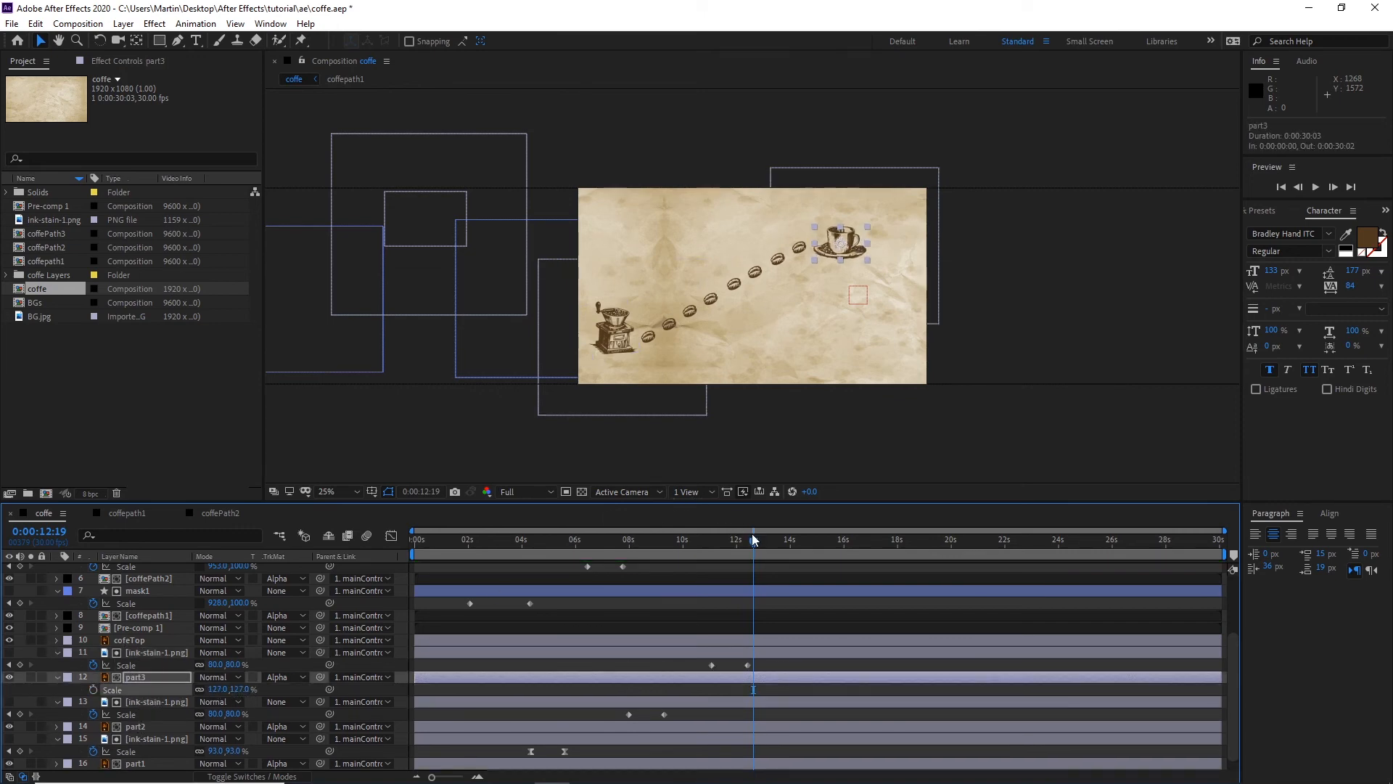
# Step: Preview the third bean path and the enlarged coffee cup's reveal from 0:00:10:17
pyautogui.moveTo(755, 539); pyautogui.dragTo(698, 538)
pyautogui.press('space')
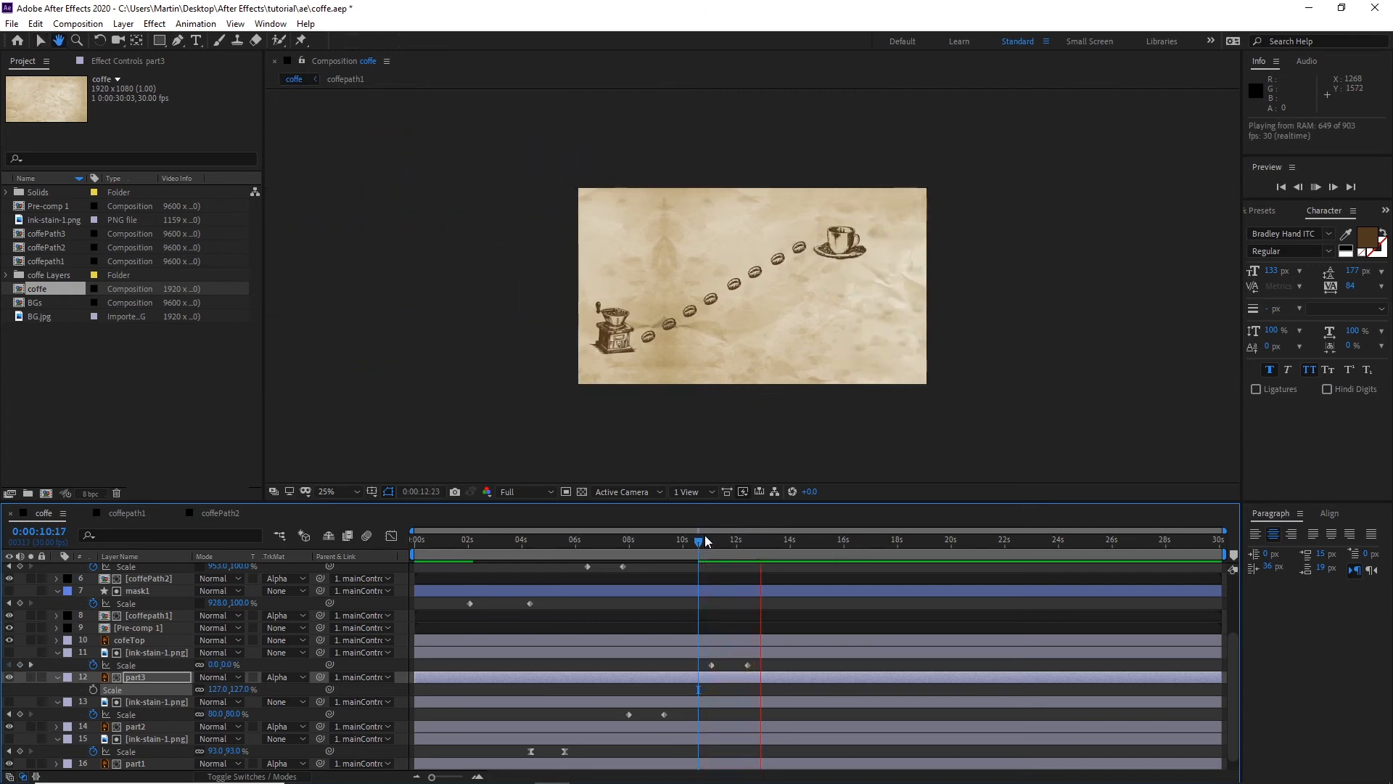
pyautogui.press('space')
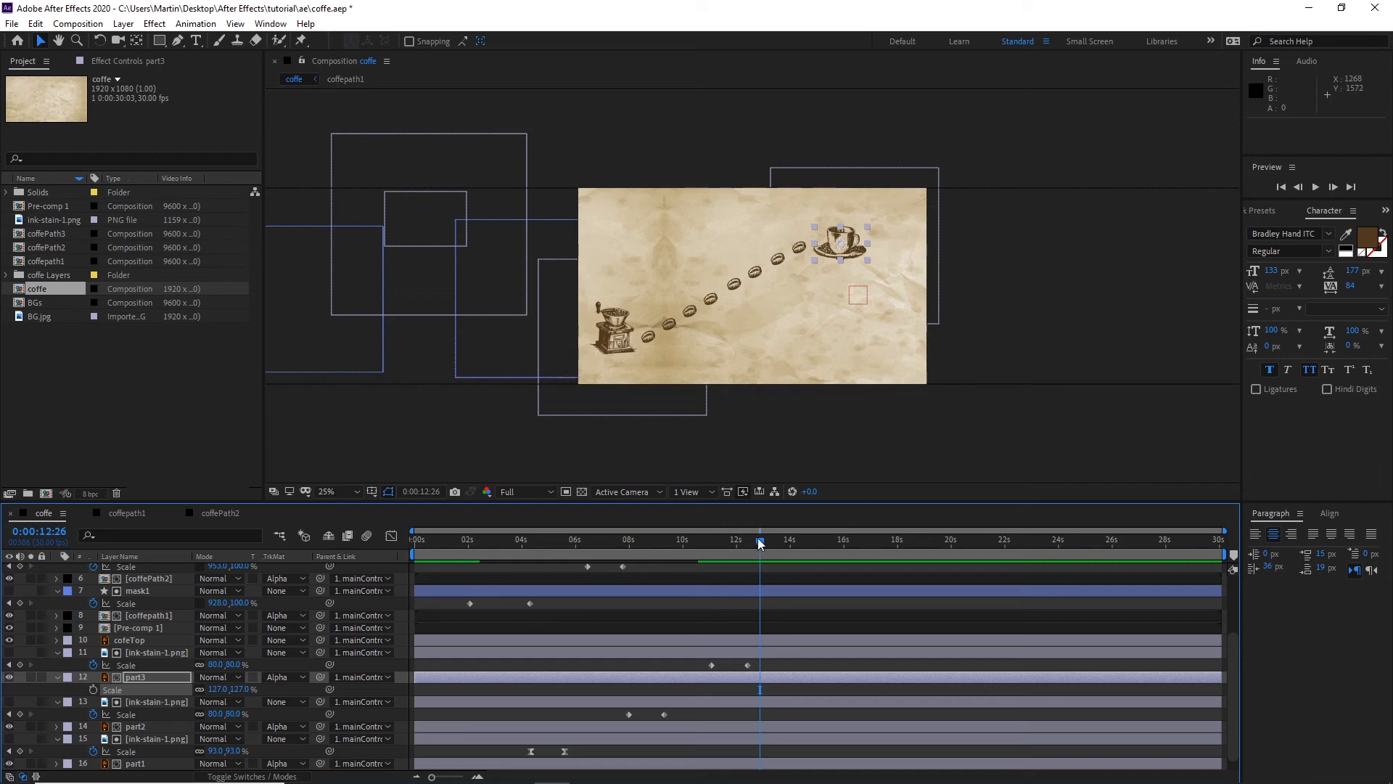
# Step: Return to the composition's start and nudge the "WELCOME TO COFFE JOURNEY" title about 160 px to the right
pyautogui.moveTo(759, 539); pyautogui.dragTo(361, 577)
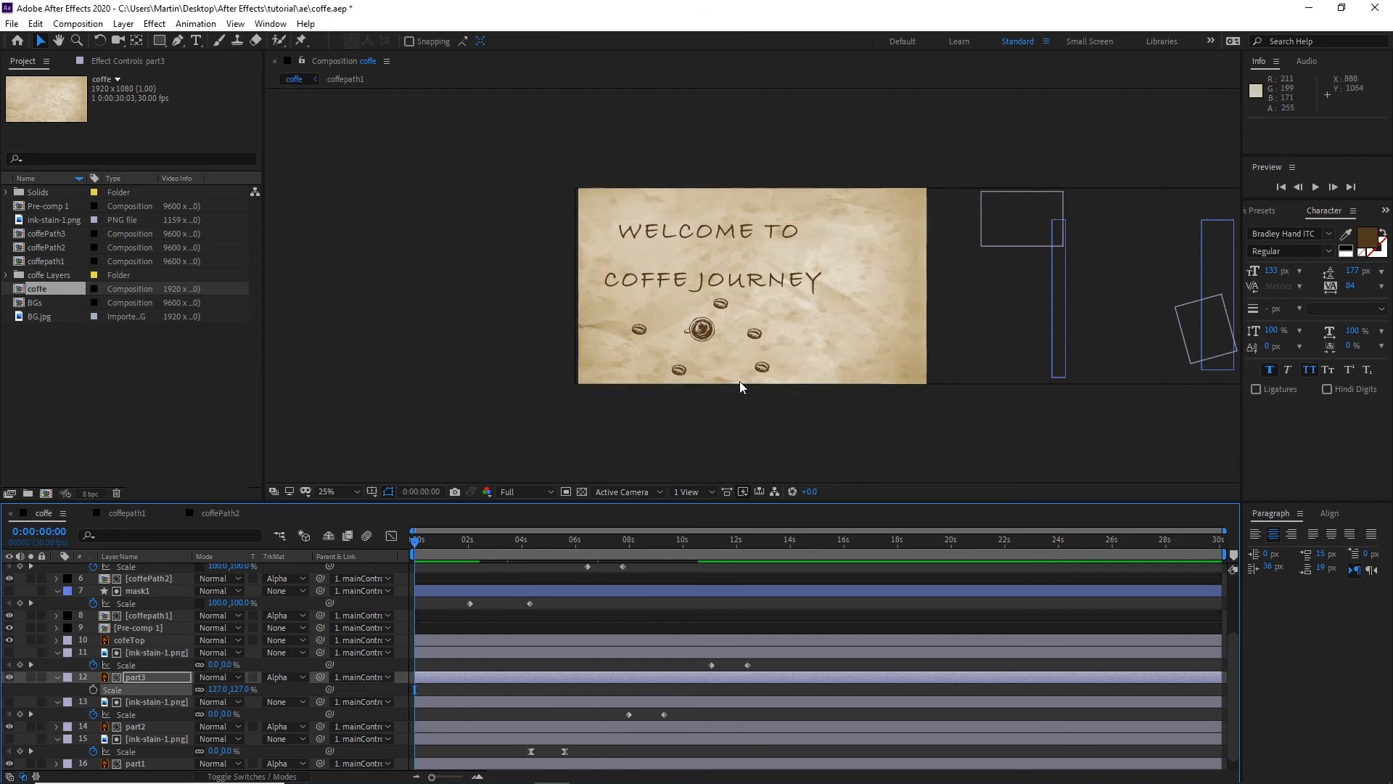
pyautogui.click(742, 279)
pyautogui.hotkey('shift', 'Right')
pyautogui.hotkey('shift', 'Right')
pyautogui.hotkey('shift', 'Right')
pyautogui.hotkey('shift', 'Right')
pyautogui.hotkey('shift', 'Right')
pyautogui.hotkey('shift', 'Right')
pyautogui.hotkey('shift', 'Right')
pyautogui.hotkey('shift', 'Right')
pyautogui.hotkey('shift', 'Right')
pyautogui.hotkey('shift', 'Right')
pyautogui.hotkey('shift', 'Right')
pyautogui.hotkey('shift', 'Right')
pyautogui.hotkey('shift', 'Right')
pyautogui.hotkey('shift', 'Right')
pyautogui.hotkey('shift', 'Right')
pyautogui.hotkey('shift', 'Right')
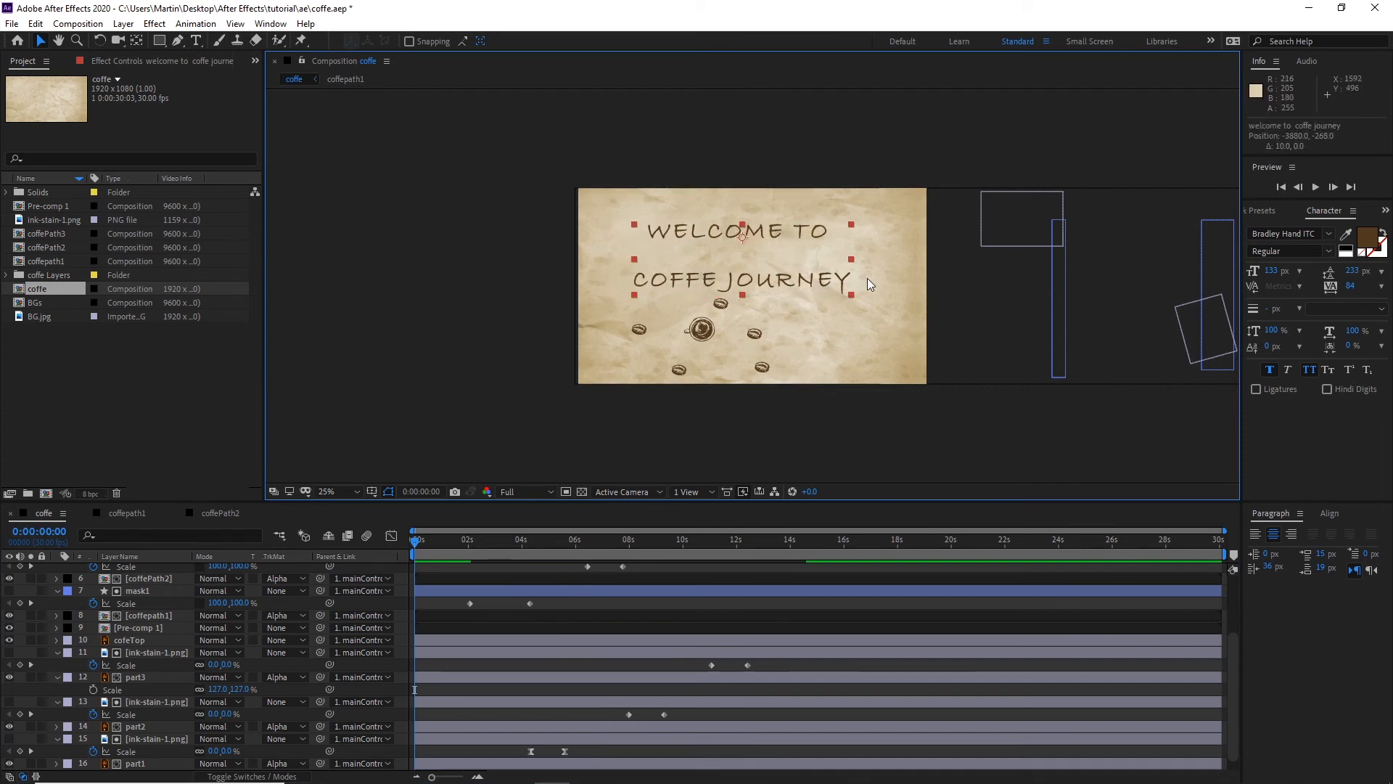
pyautogui.click(756, 336)
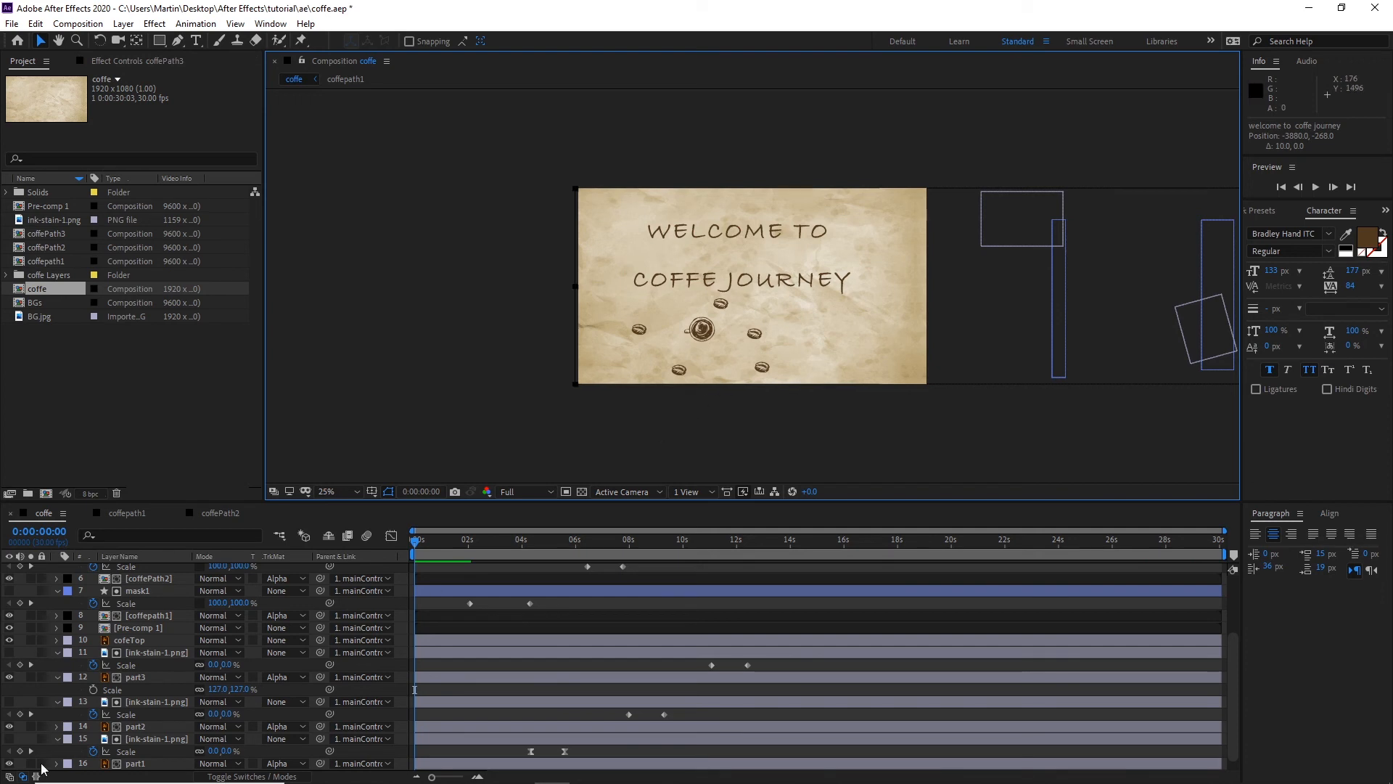
# Step: At 0:00:05:16, add the two-line text "first step / is to get coffe" below the coffee sack
pyautogui.scroll(-1, 114, 697)
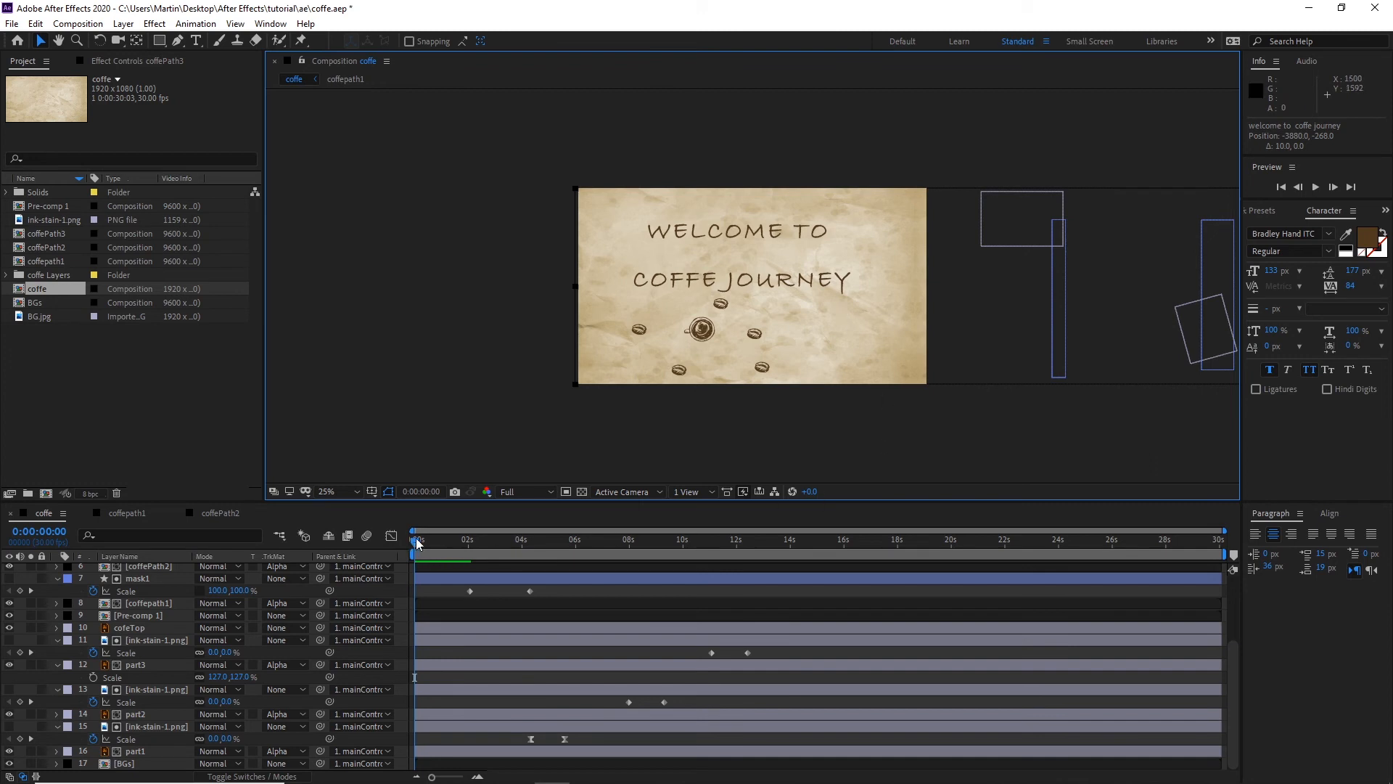
pyautogui.moveTo(418, 542); pyautogui.dragTo(563, 551)
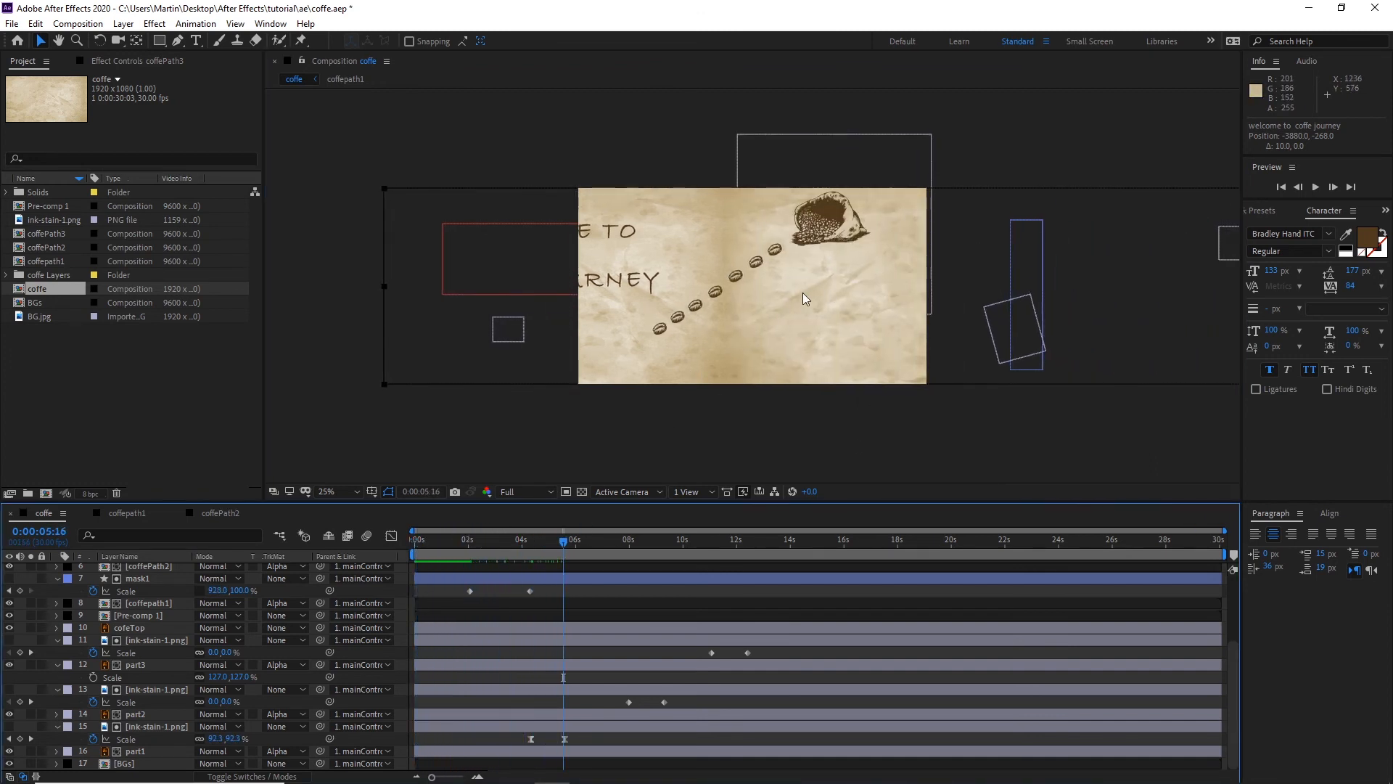
pyautogui.scroll(4, 145, 625)
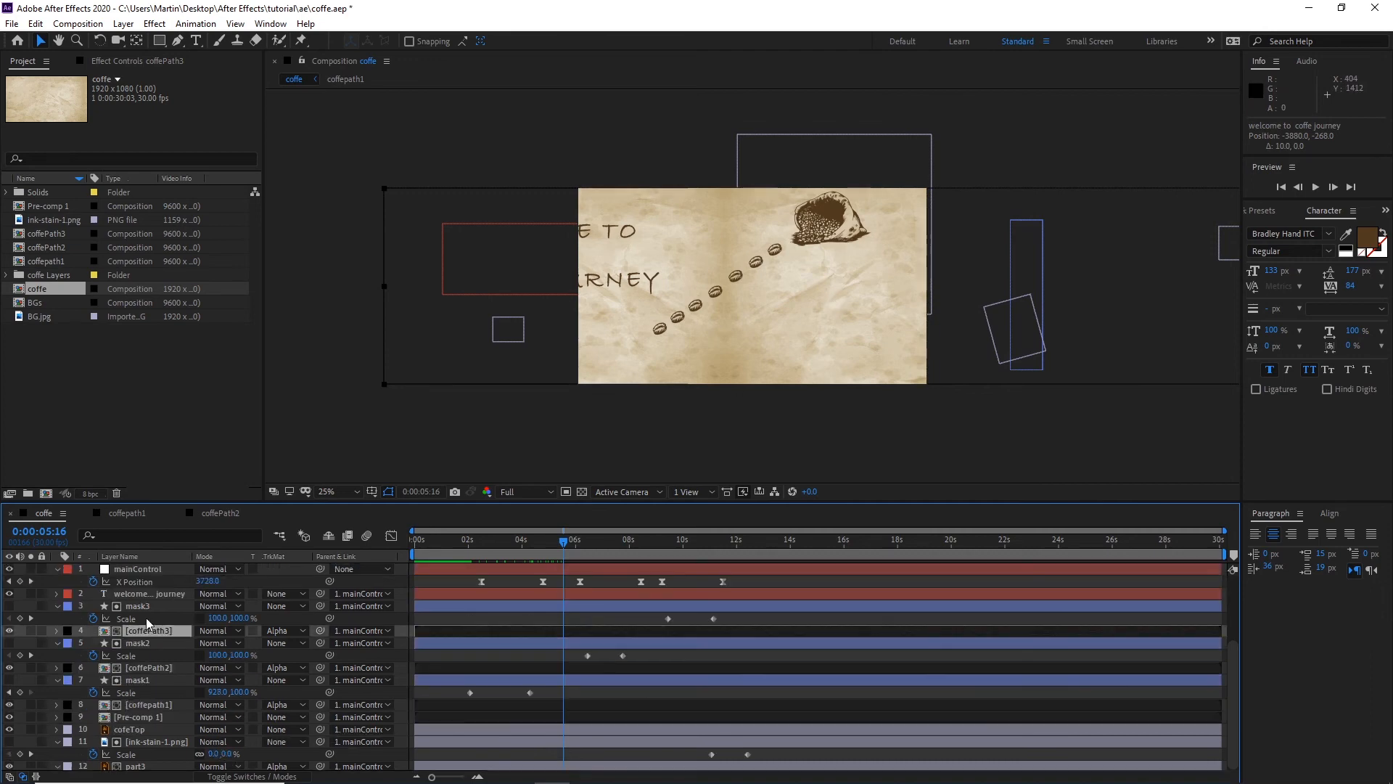
pyautogui.click(196, 41)
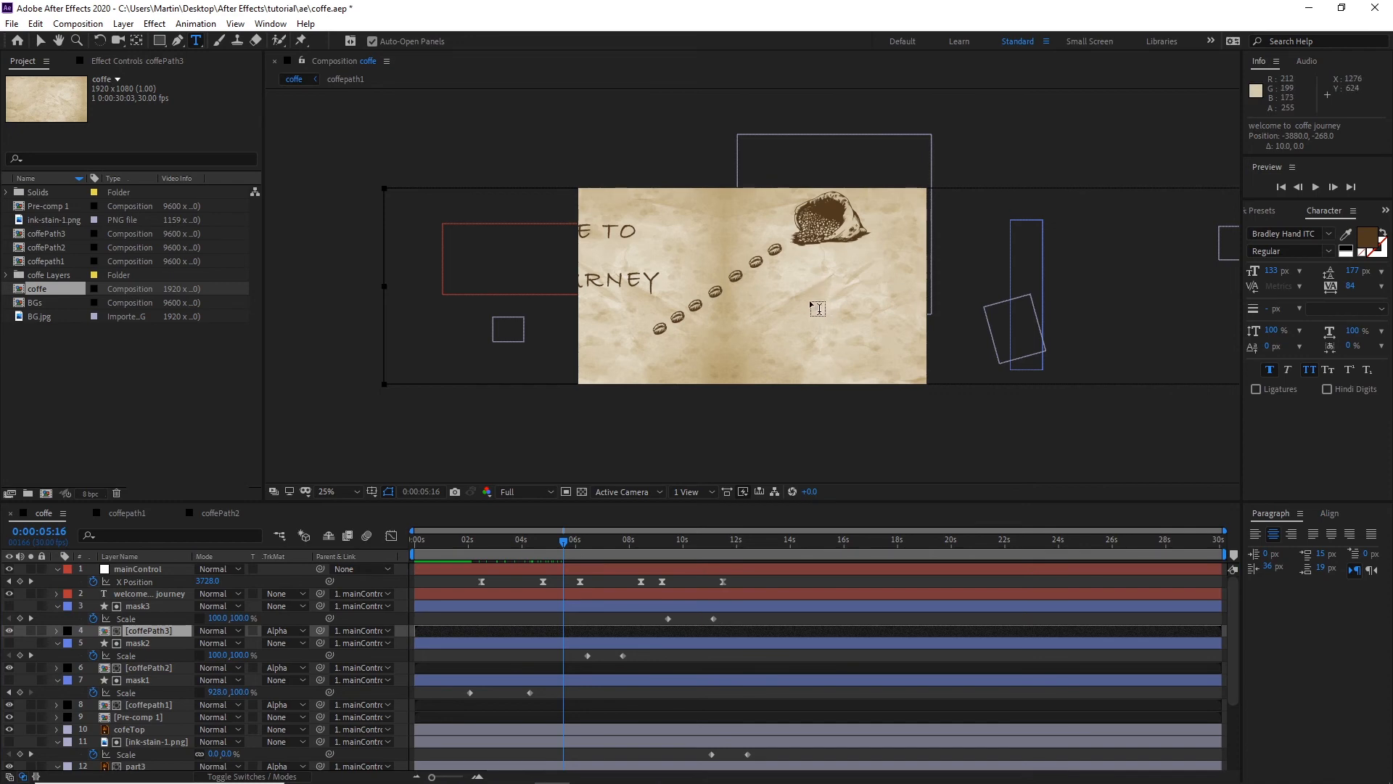
pyautogui.click(811, 300)
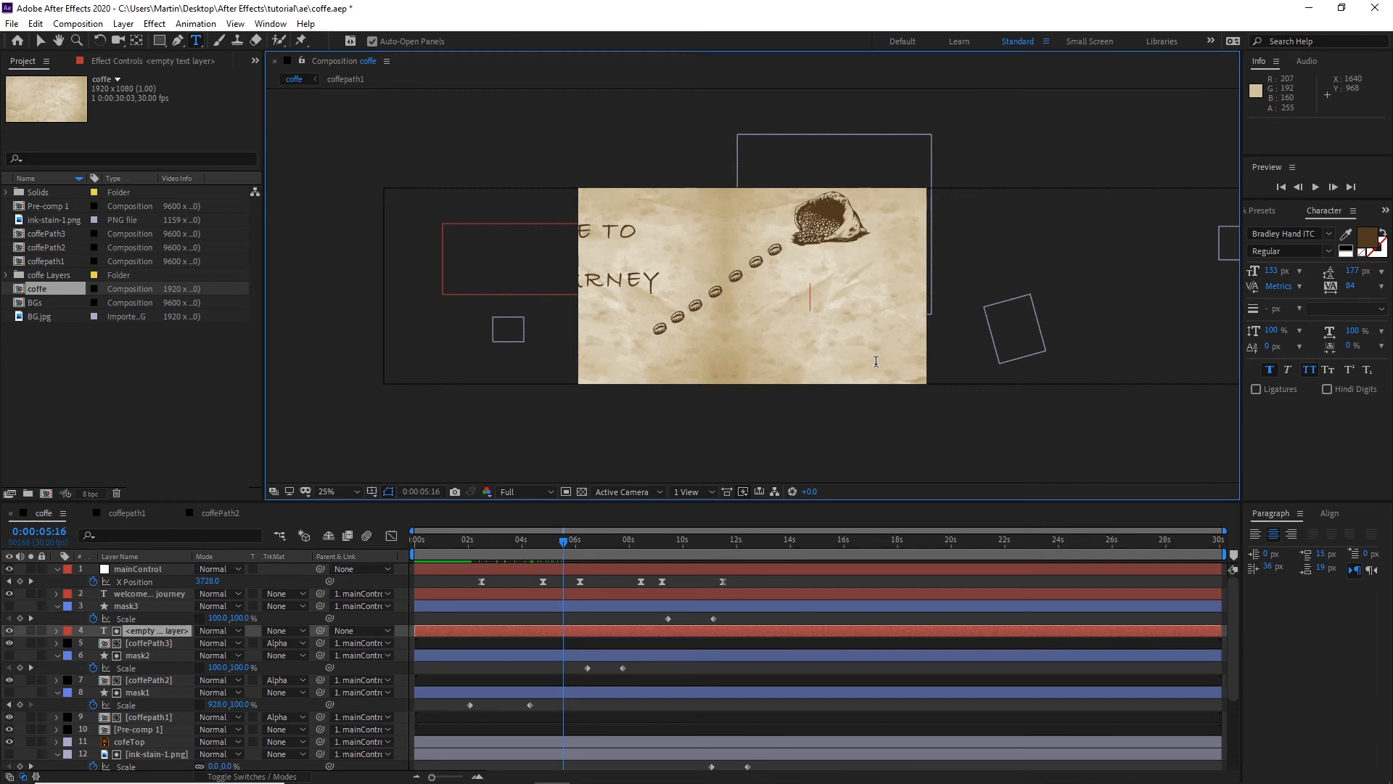
pyautogui.write('fi')
pyautogui.write('r')
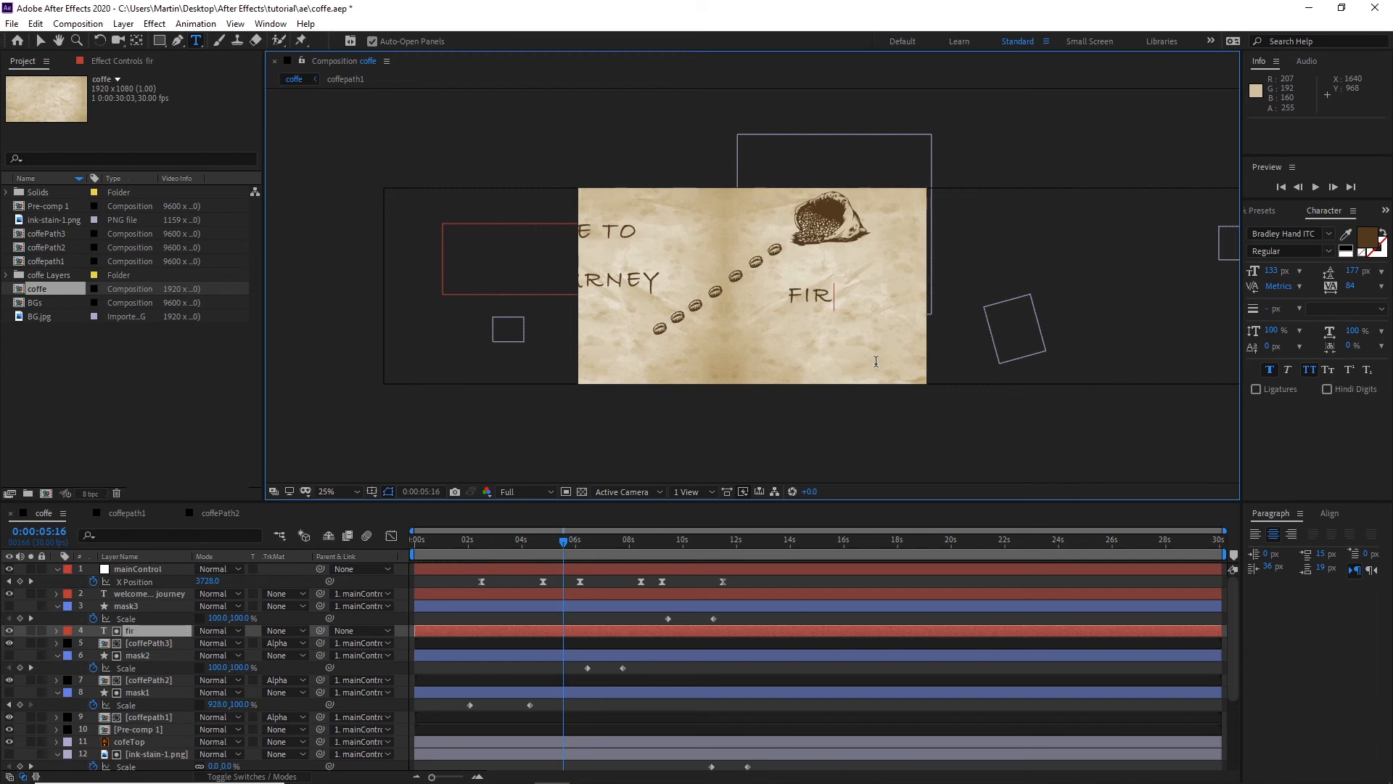
pyautogui.write('st step')
pyautogui.press('Return')
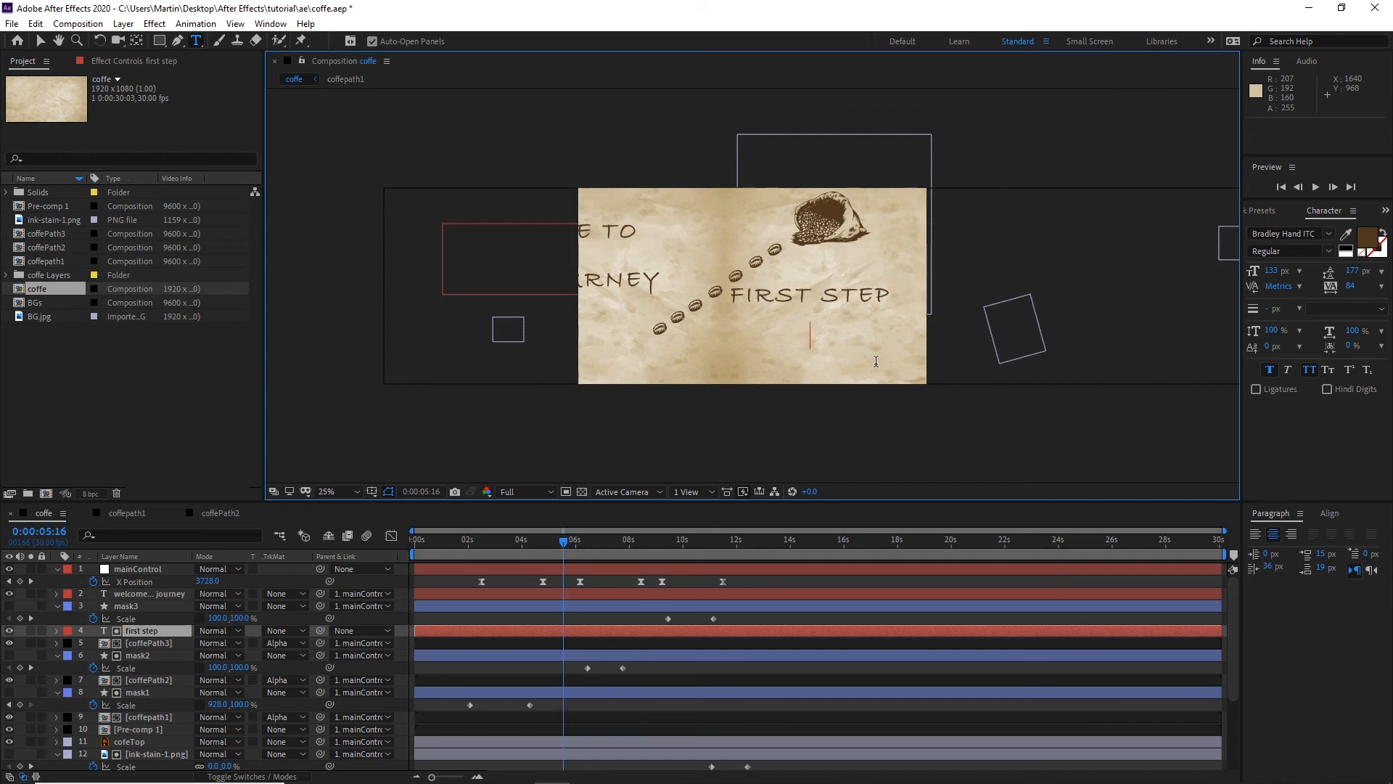
pyautogui.write('is to get ')
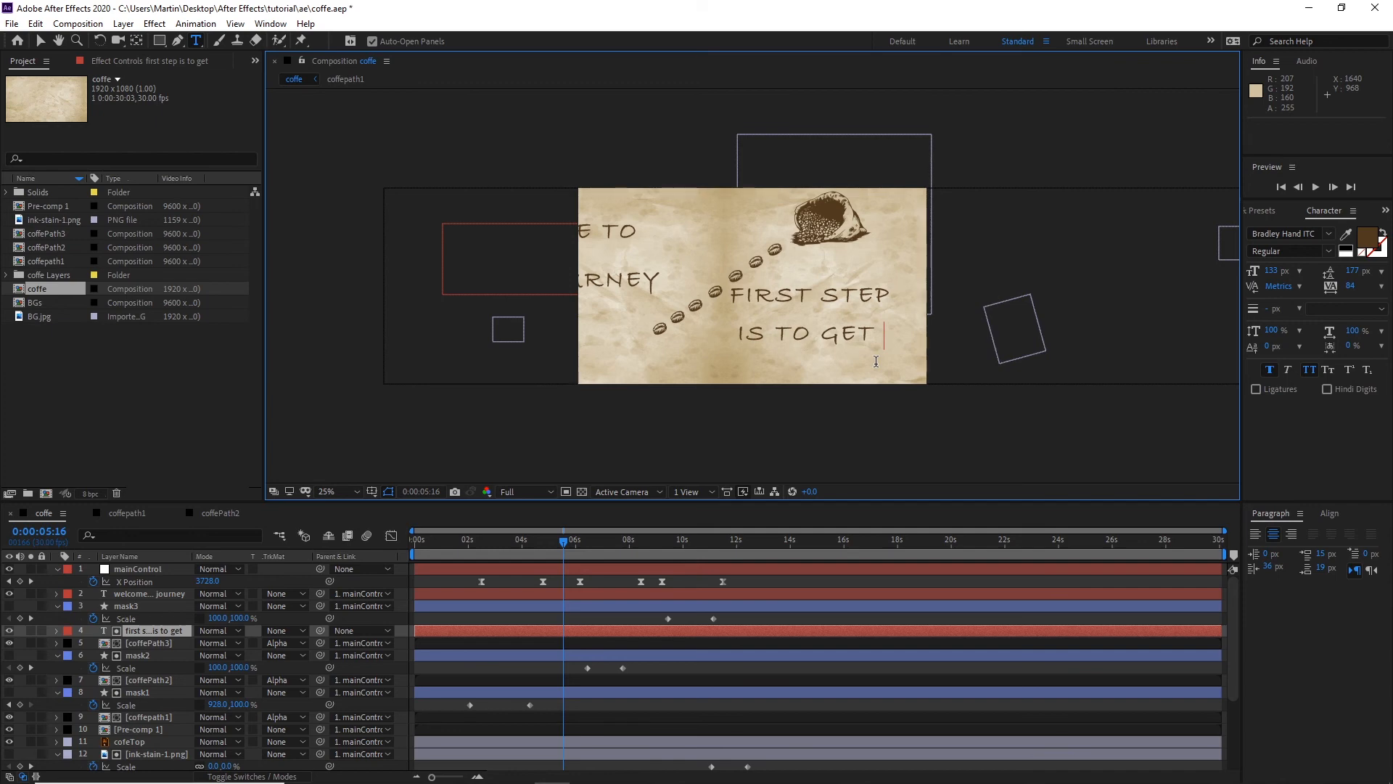
pyautogui.write('co')
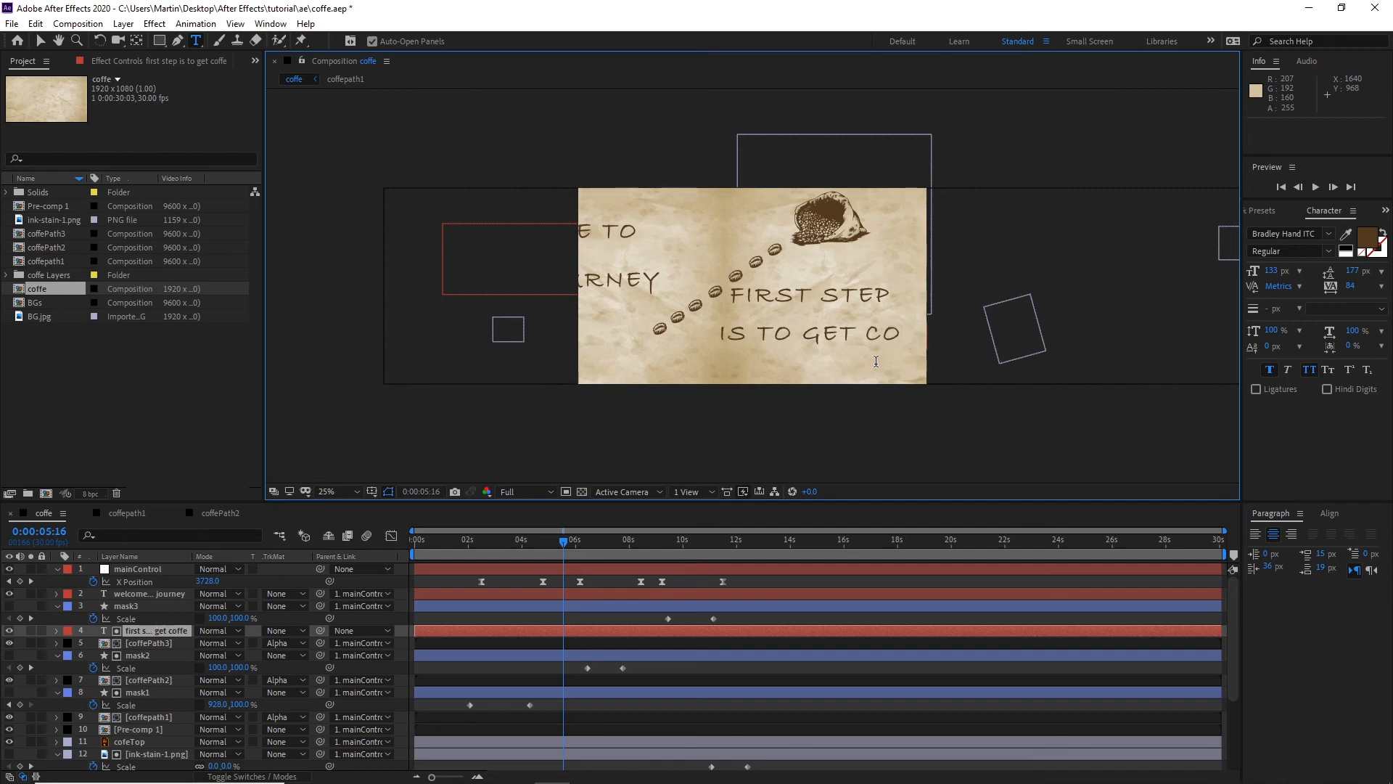
pyautogui.write('ffe')
pyautogui.click(41, 41)
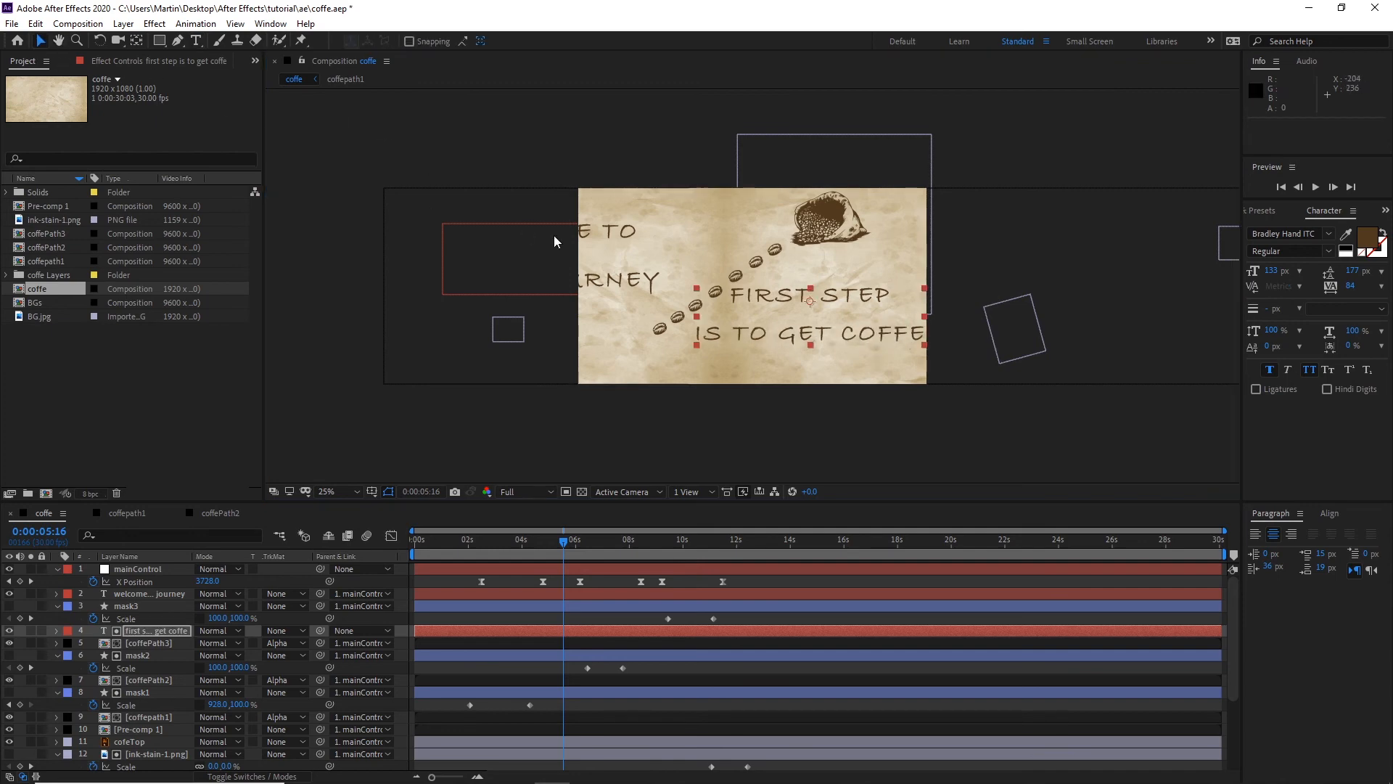
# Step: Set the first-step text's font size to 101 px and its leading to 111 px
pyautogui.moveTo(1274, 272); pyautogui.dragTo(1252, 272)
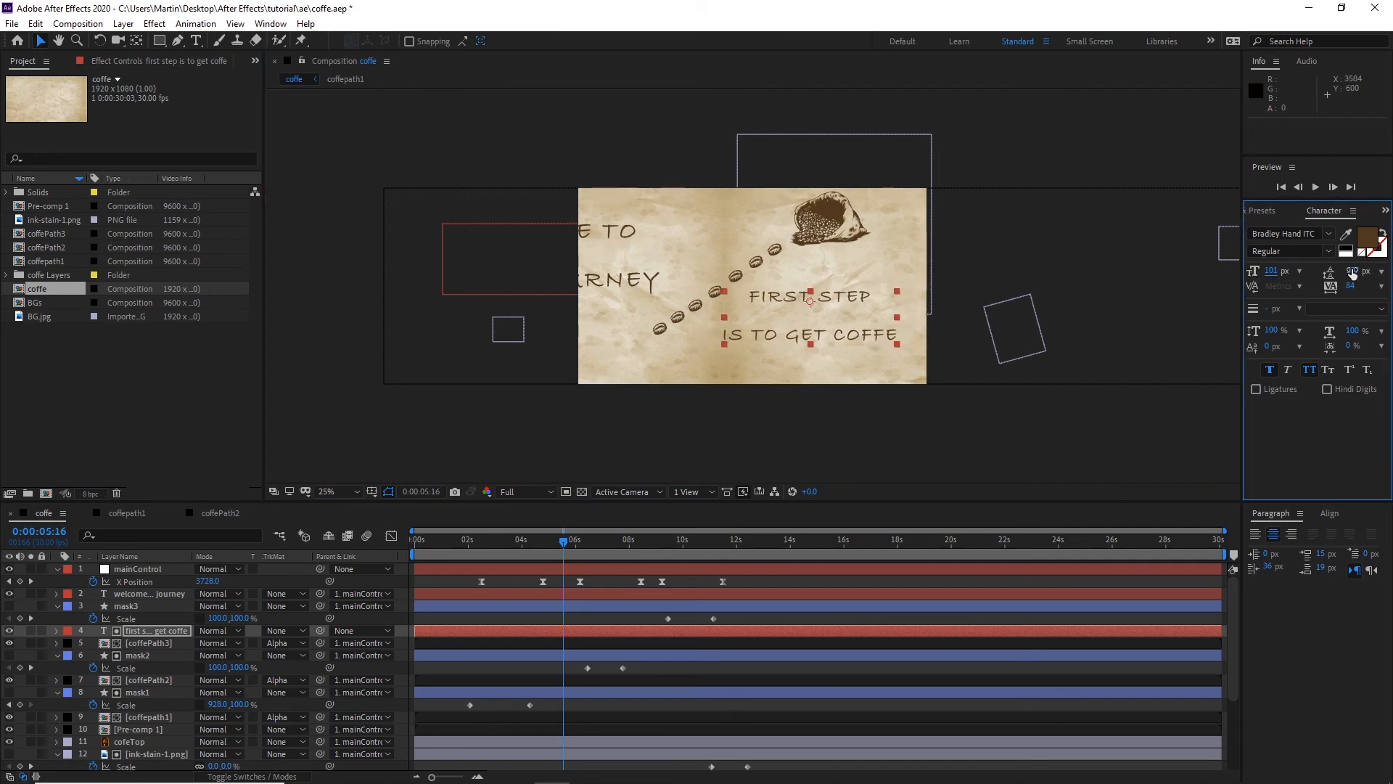
pyautogui.moveTo(1350, 271); pyautogui.dragTo(1314, 278)
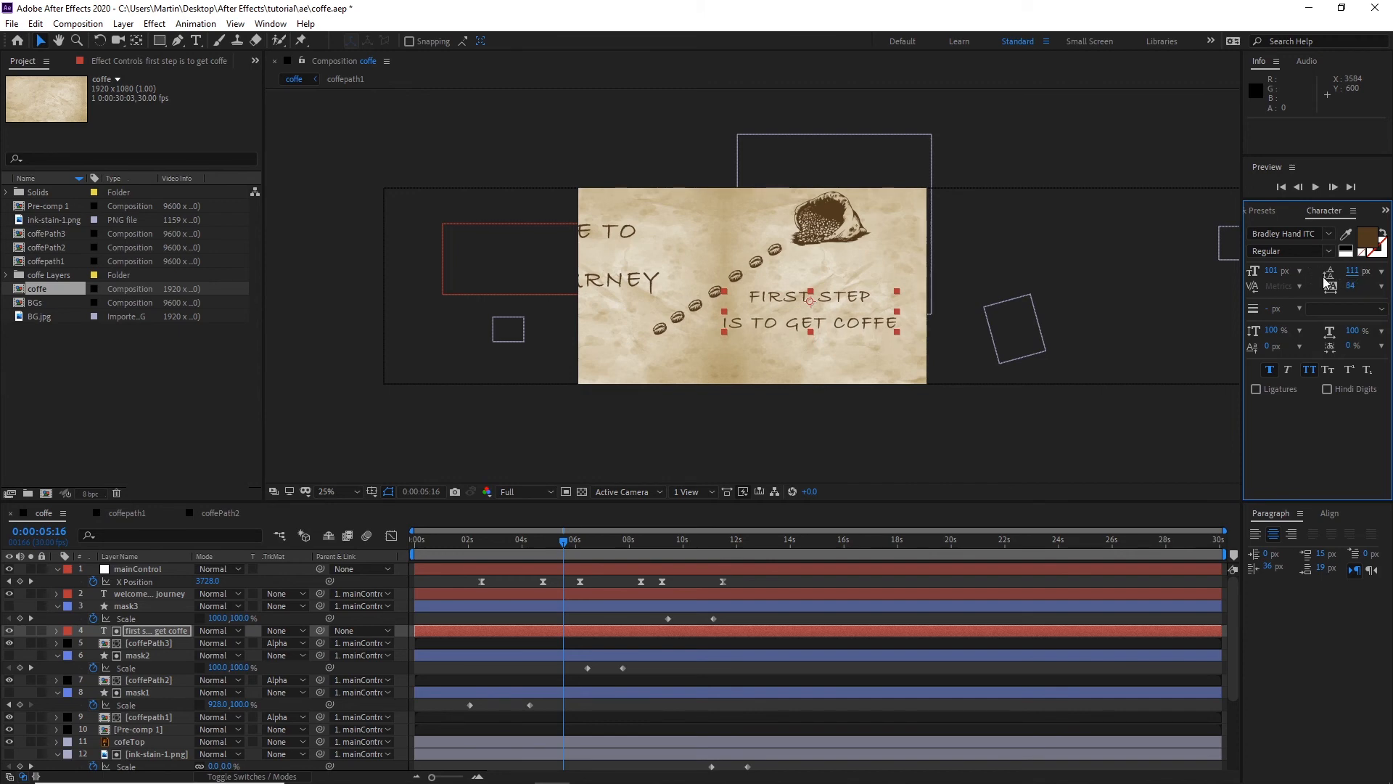
pyautogui.click(997, 155)
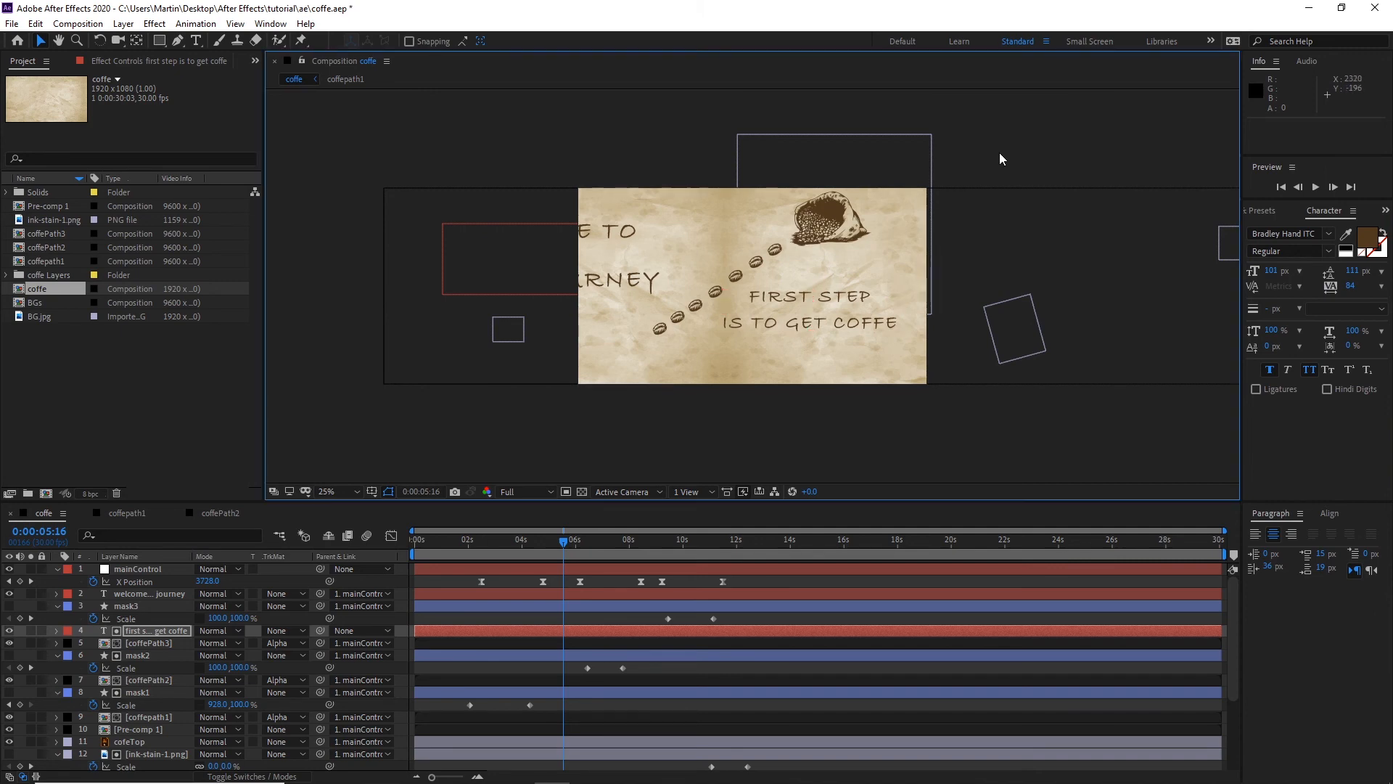
# Step: Move the first-step text to position 1360, 668 below the coffee sack and parent its layer to mainControl
pyautogui.moveTo(843, 303); pyautogui.dragTo(853, 307)
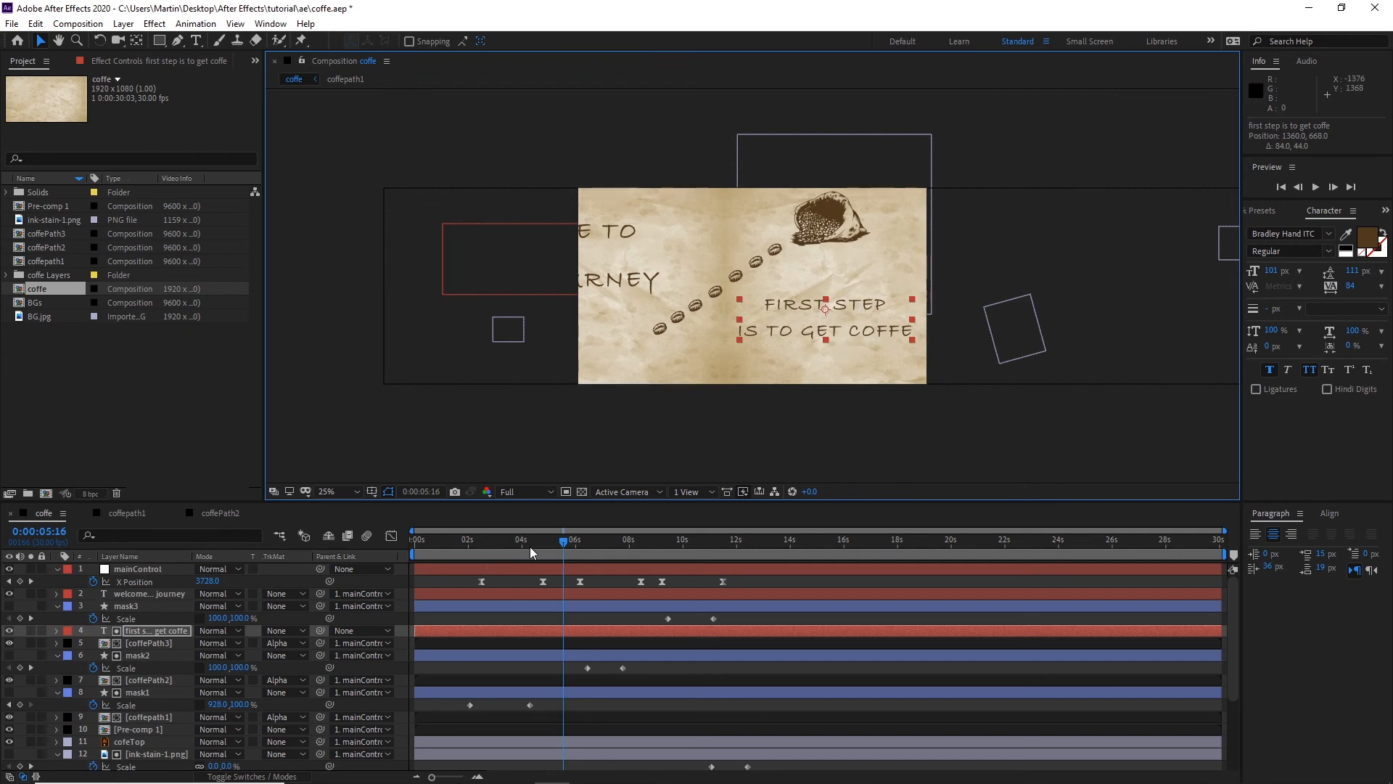
pyautogui.moveTo(559, 543)
pyautogui.mouseDown()
pyautogui.moveTo(652, 537)
pyautogui.moveTo(537, 543)
pyautogui.moveTo(581, 547)
pyautogui.mouseUp()
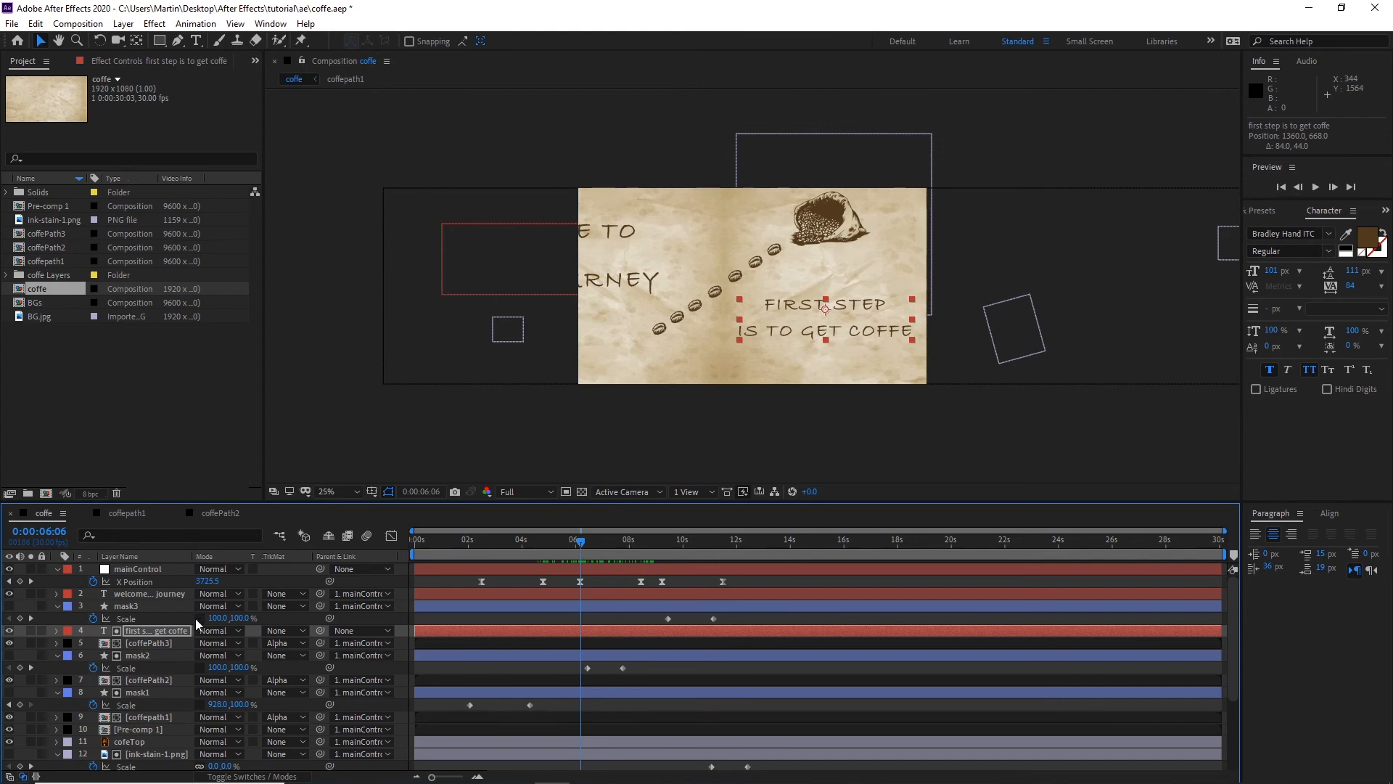
pyautogui.moveTo(323, 630); pyautogui.dragTo(140, 571)
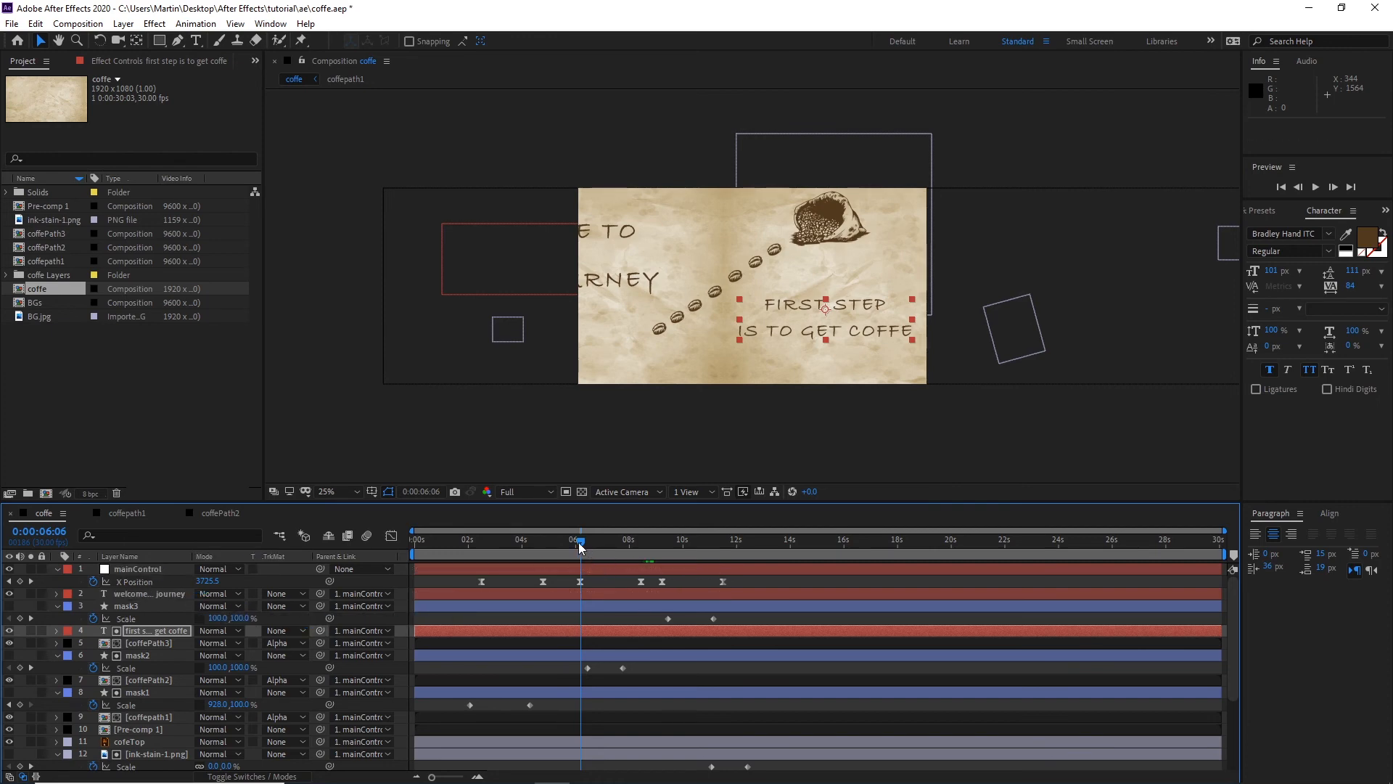
# Step: Keyframe the first-step text's Opacity at 100% at 0:00:04:25 and 6% at 0:00:04:05, and preview the fade-in
pyautogui.moveTo(581, 547); pyautogui.dragTo(541, 551)
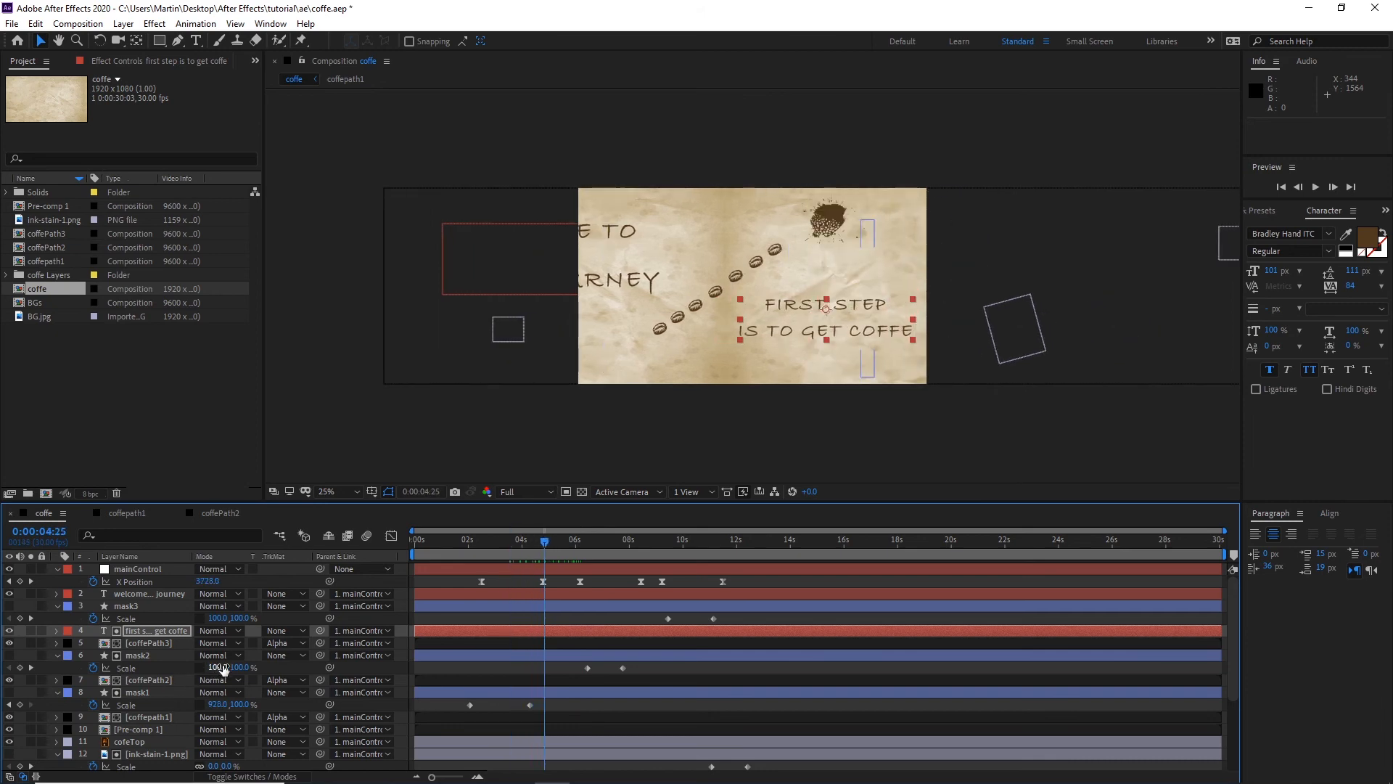
pyautogui.press('t')
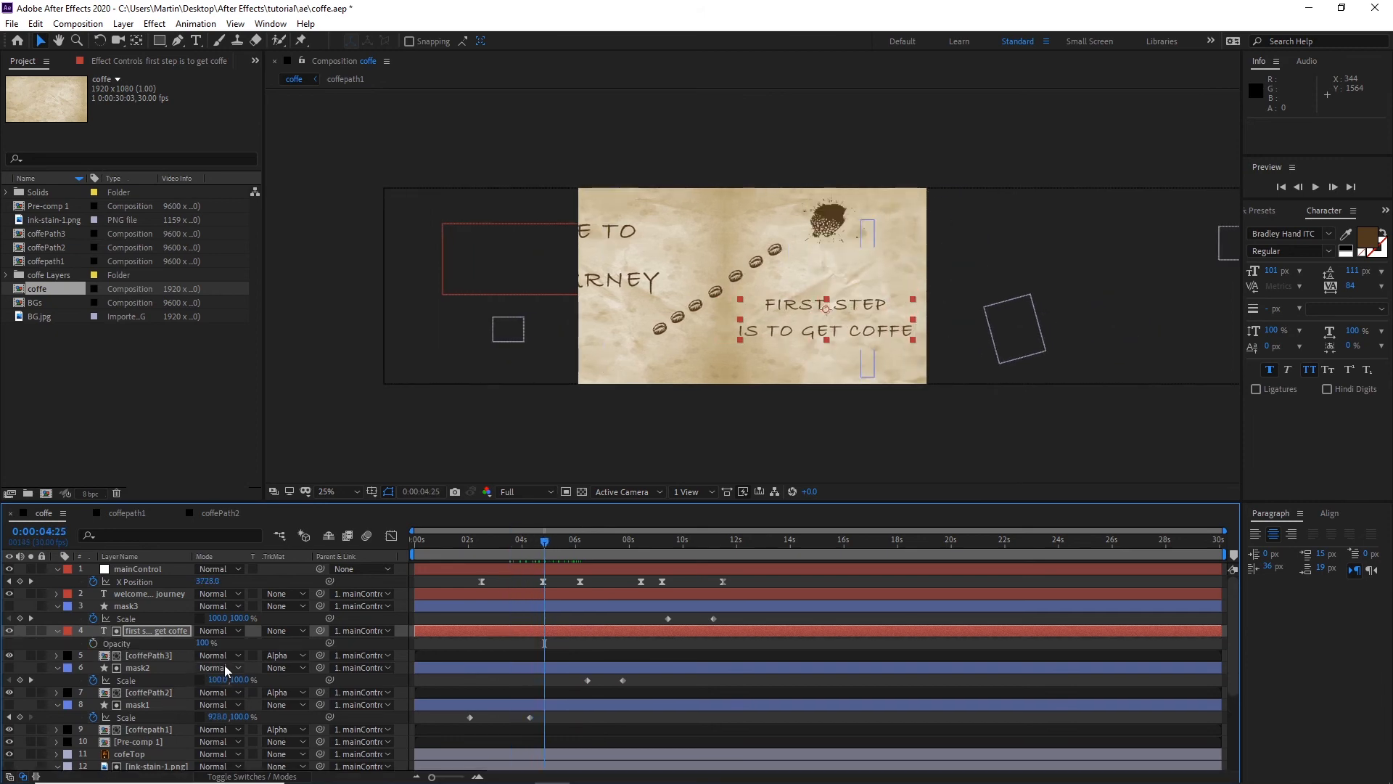
pyautogui.click(95, 643)
pyautogui.hotkey('shift', 'pageup')
pyautogui.hotkey('shift', 'pageup')
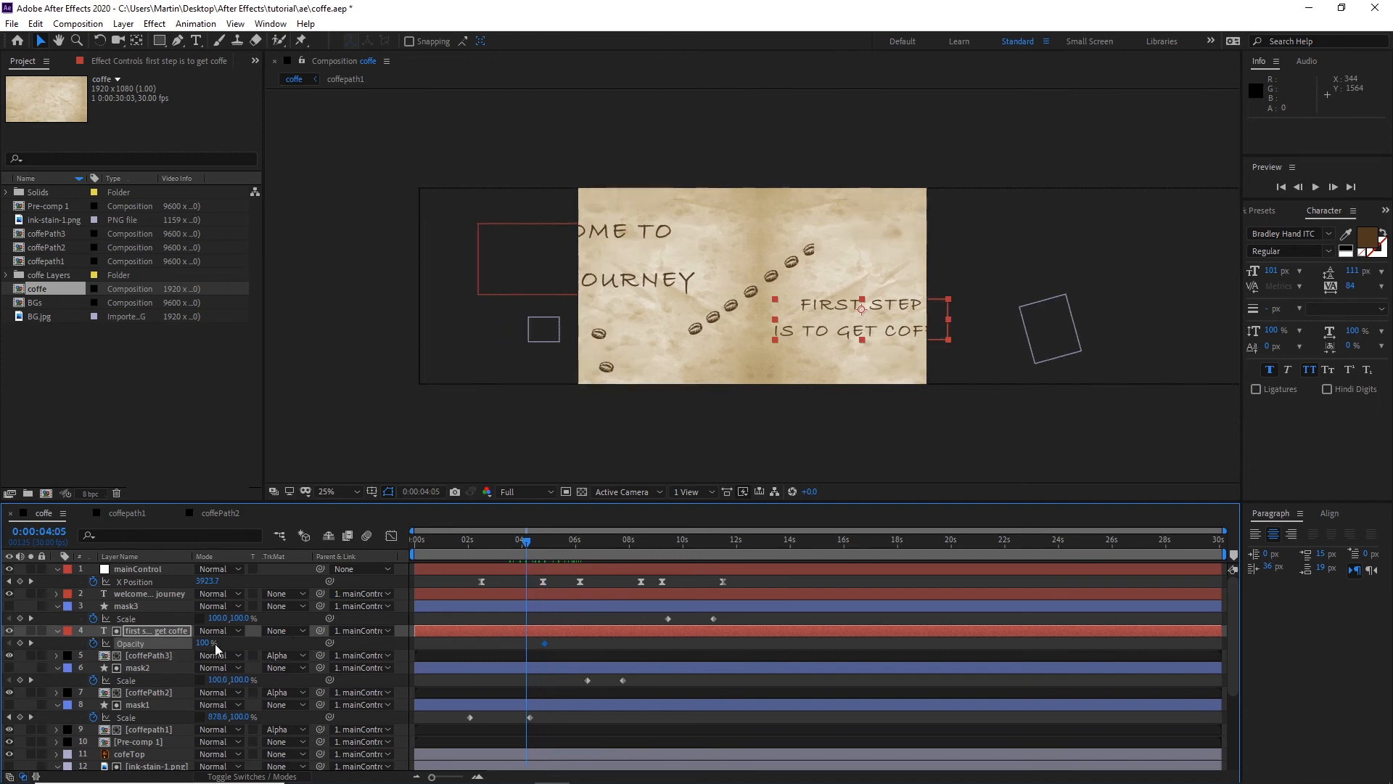
pyautogui.moveTo(215, 643); pyautogui.dragTo(78, 643)
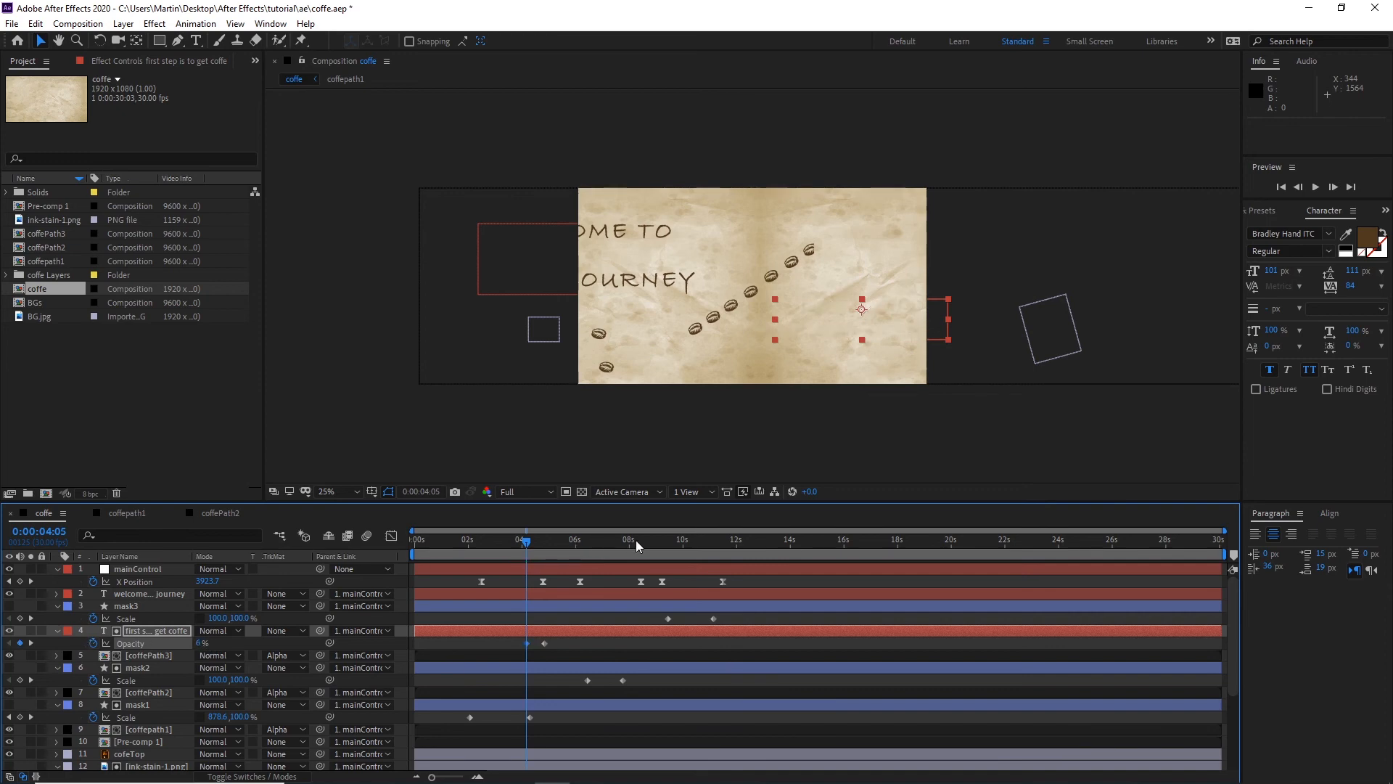
pyautogui.press('space')
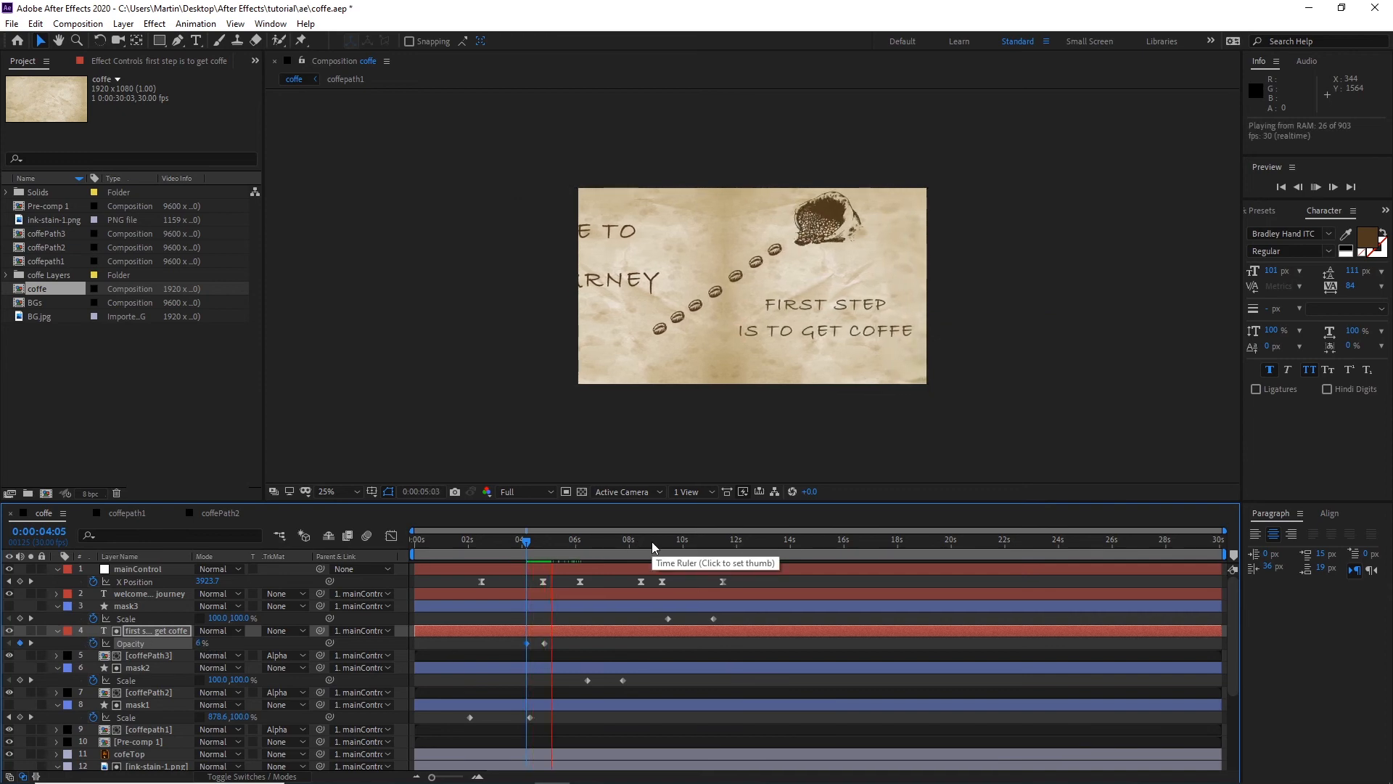
pyautogui.press('space')
# Step: Shift the first-step text's two Opacity keyframes later, to about 4.6 s and 5.5 s, and preview the fade-in
pyautogui.click(552, 642)
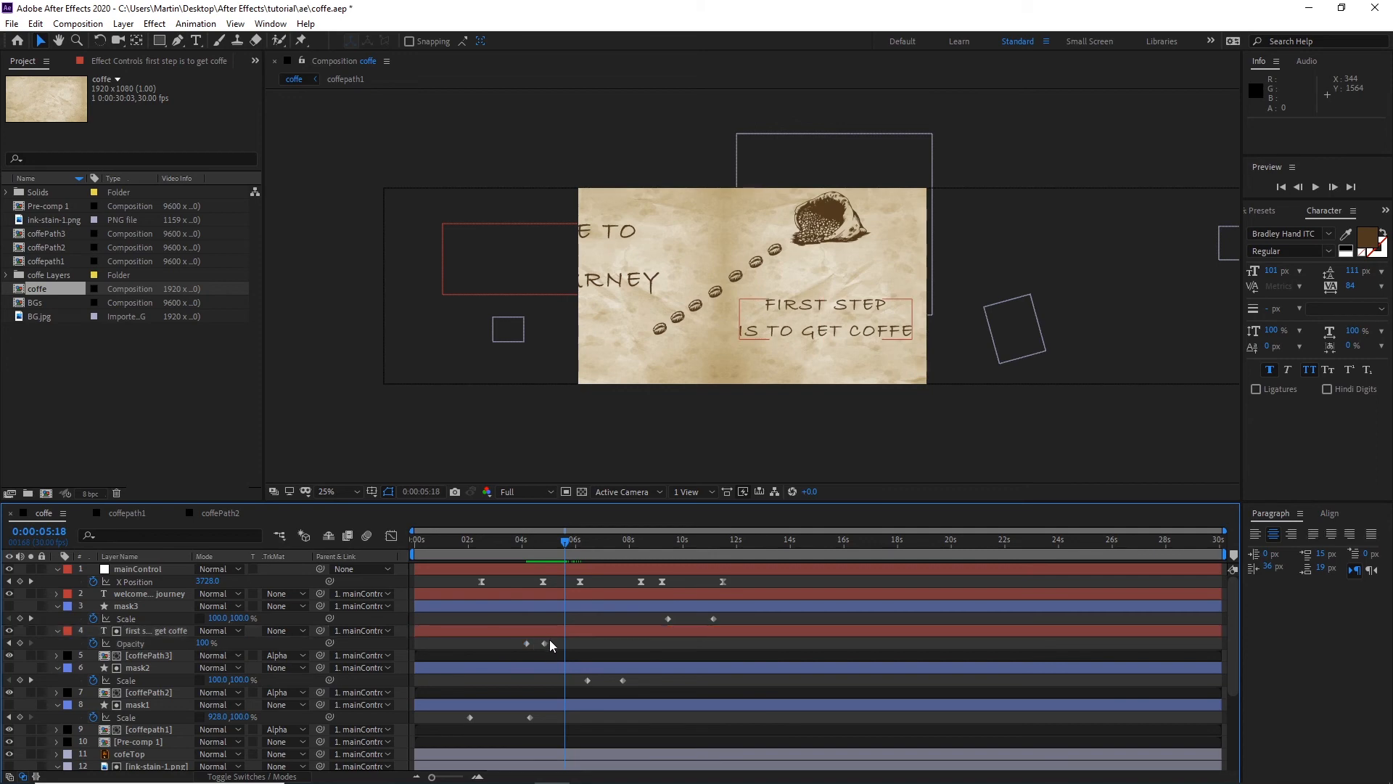
pyautogui.moveTo(545, 644)
pyautogui.mouseDown()
pyautogui.moveTo(524, 648)
pyautogui.moveTo(535, 643)
pyautogui.mouseUp()
pyautogui.moveTo(567, 544); pyautogui.dragTo(534, 550)
pyautogui.press('space')
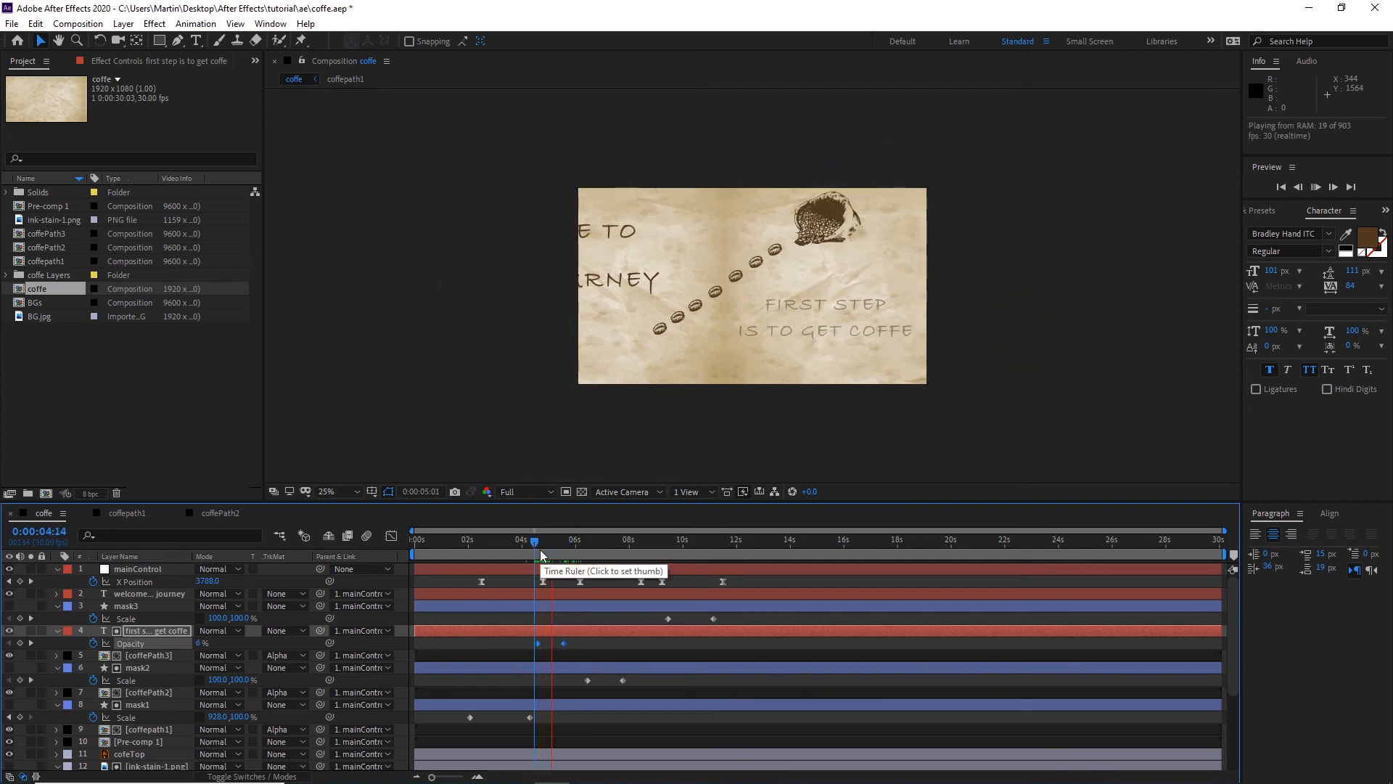
# Step: At 0:00:08:27, add the two-line text "second step / is something" above the coffee grinder
pyautogui.moveTo(569, 554); pyautogui.dragTo(655, 548)
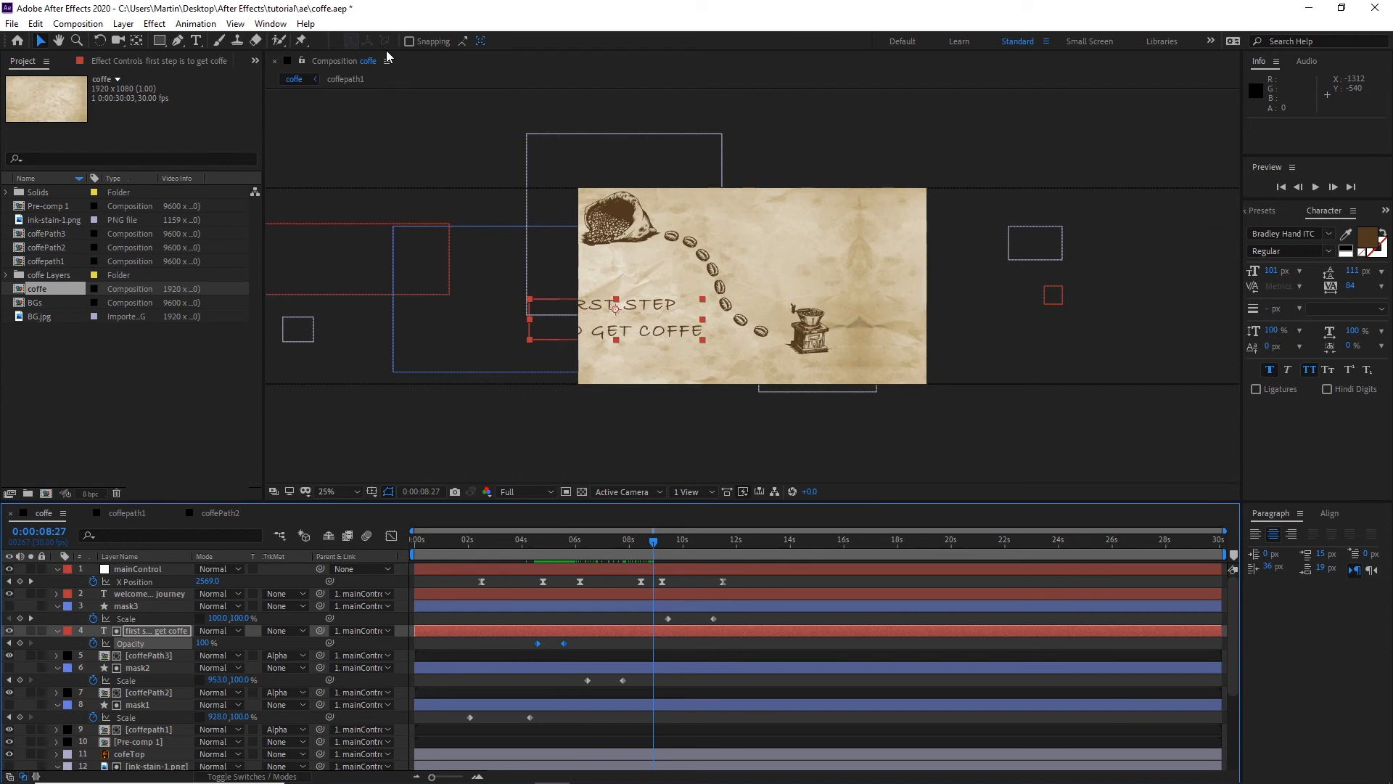
pyautogui.click(195, 42)
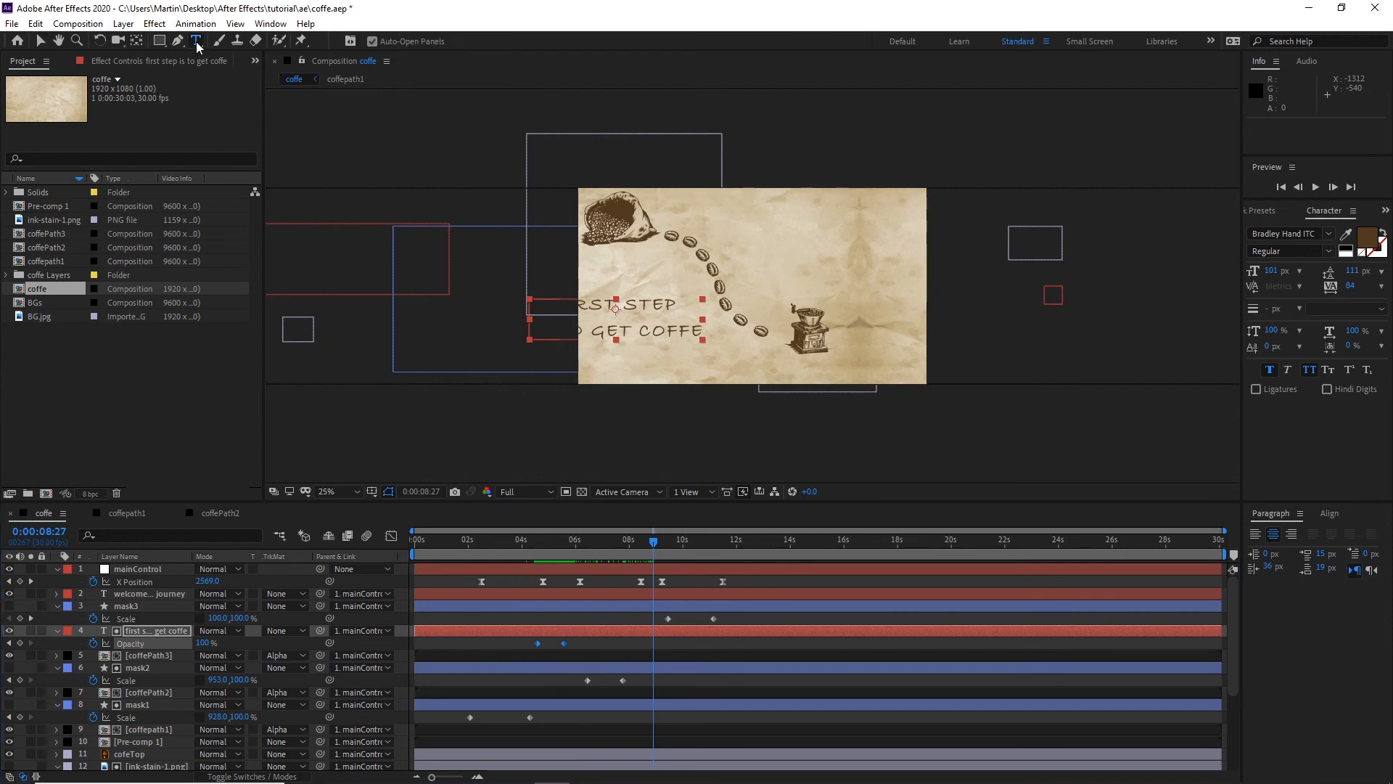
pyautogui.click(805, 254)
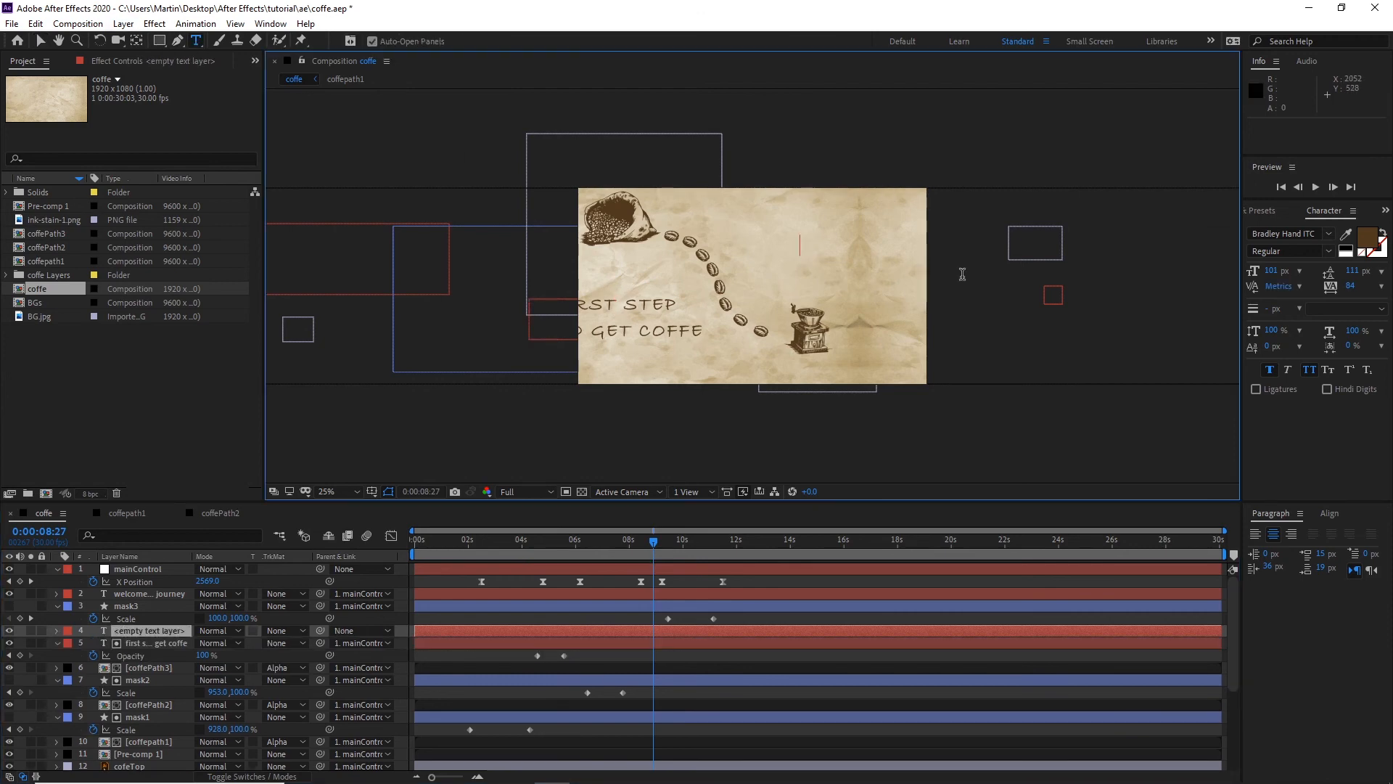
pyautogui.write('second')
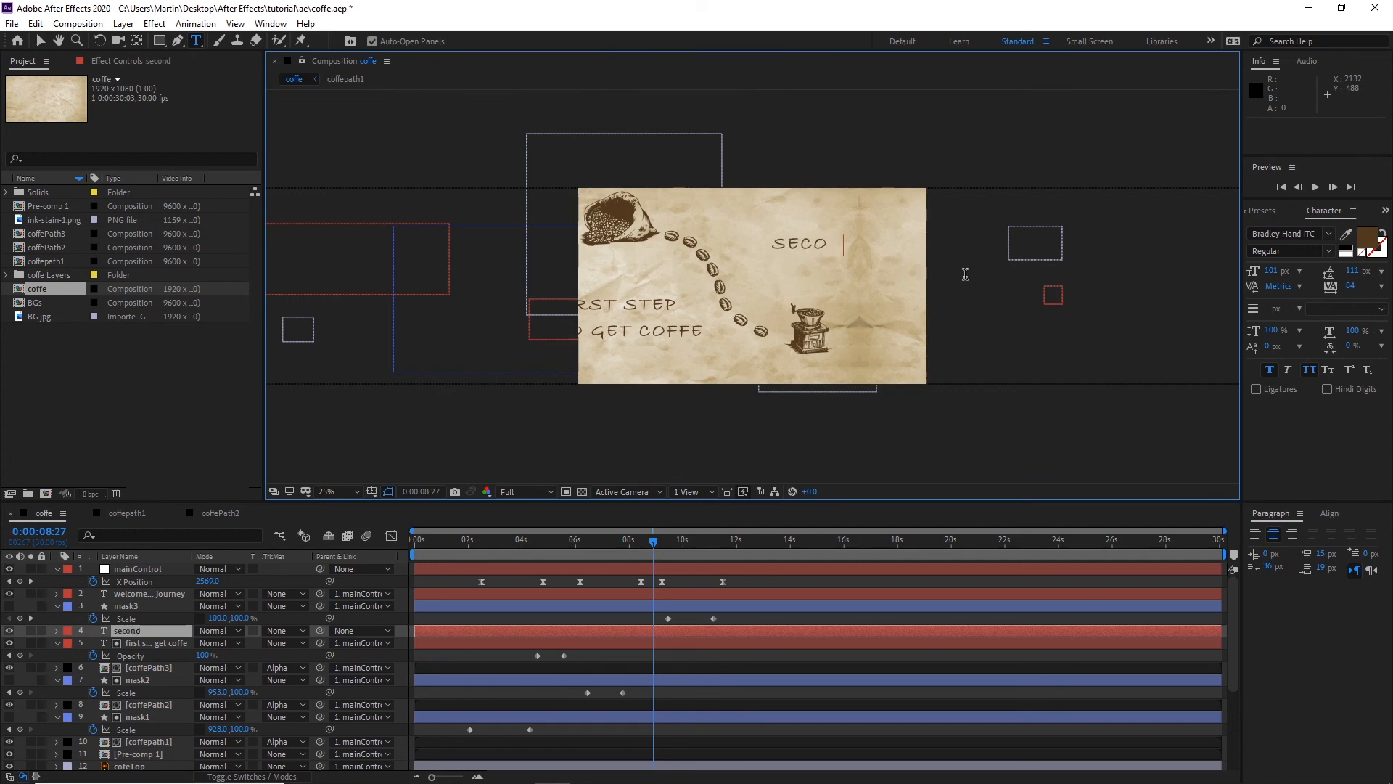
pyautogui.write(' step ')
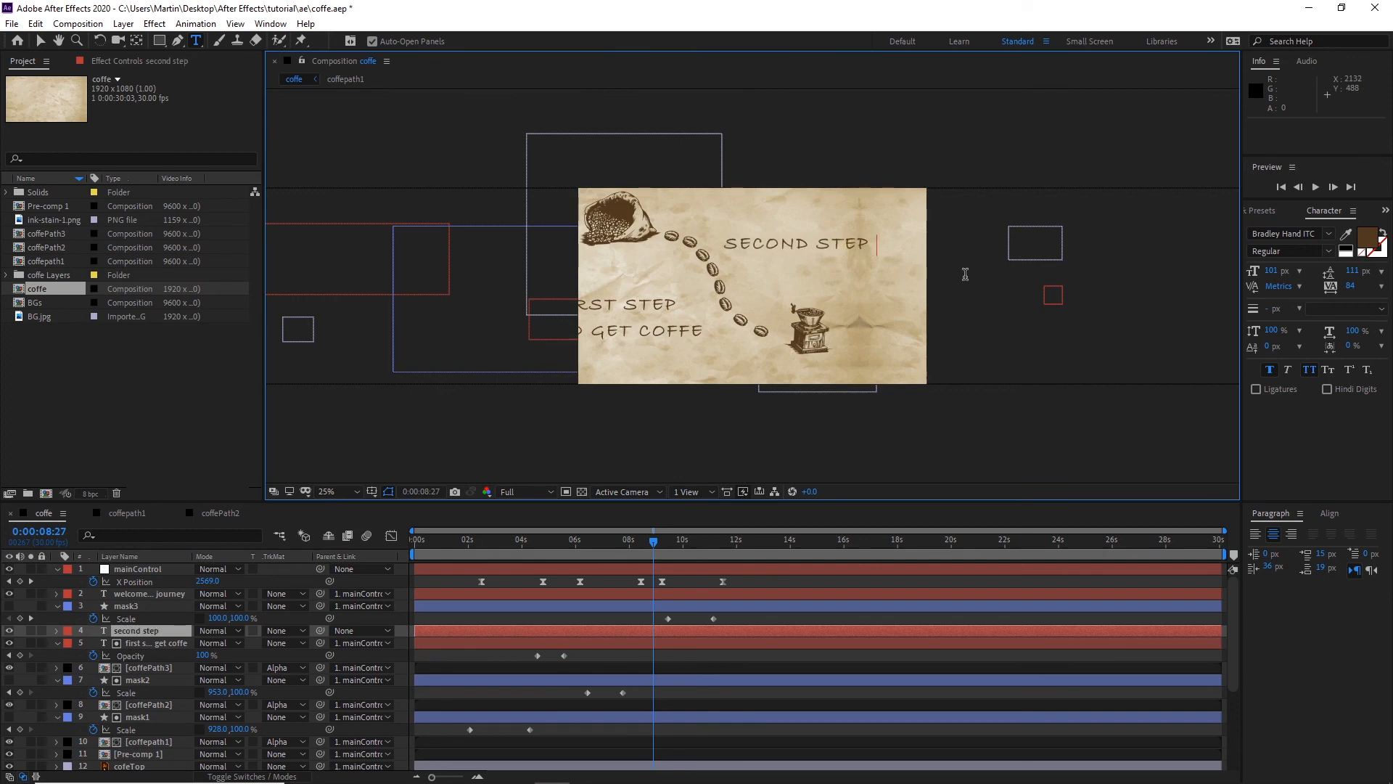
pyautogui.write('is something')
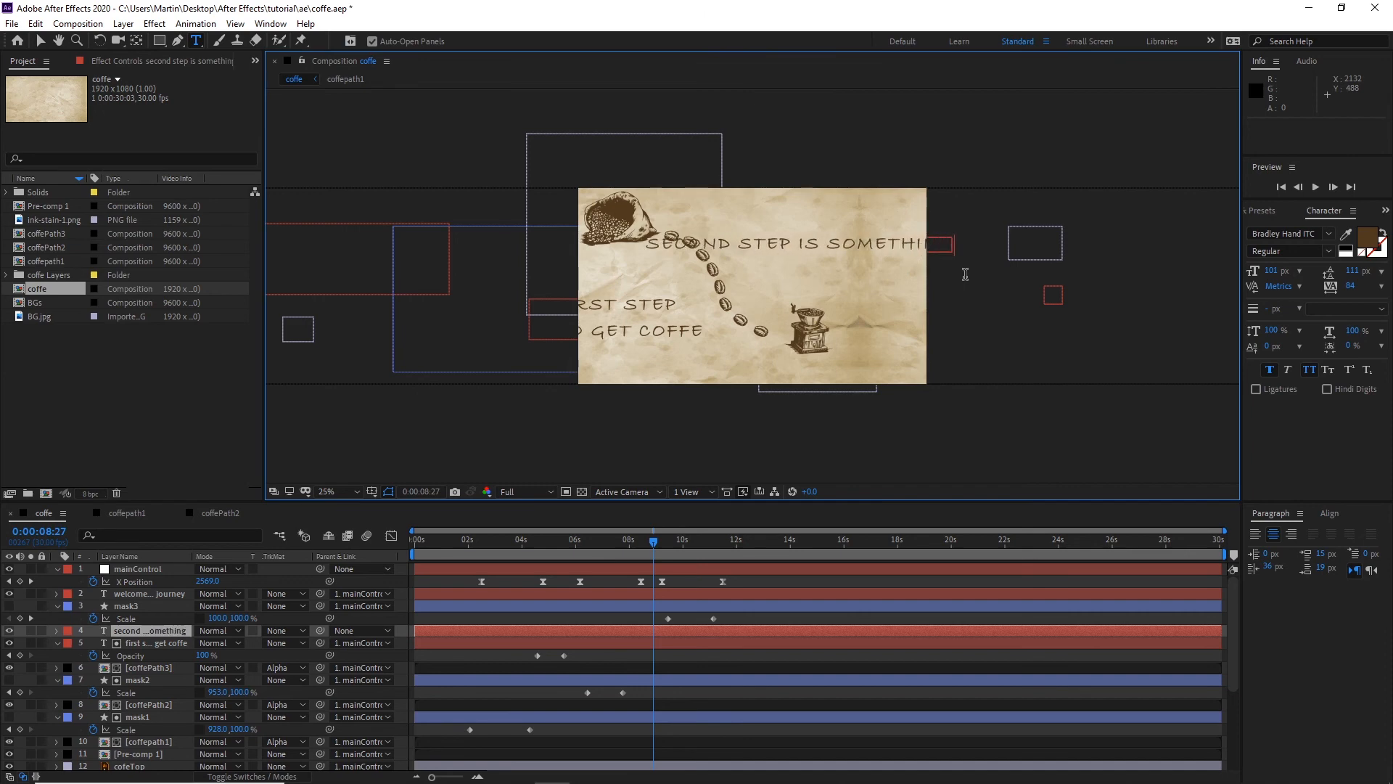
pyautogui.click(795, 244)
pyautogui.press('Return')
pyautogui.click(40, 40)
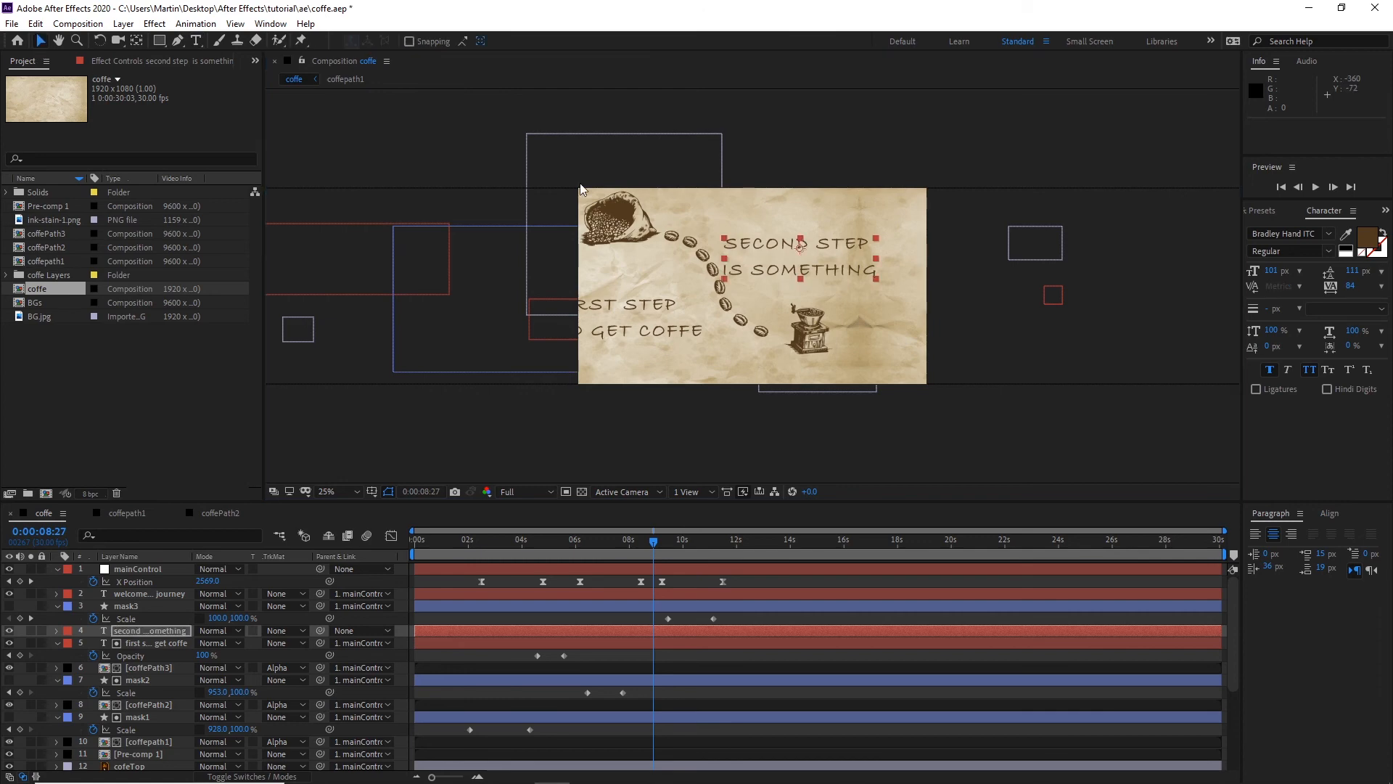
# Step: Move the second-step text to position 1336, 344 and append "..." to its second line
pyautogui.moveTo(826, 249); pyautogui.dragTo(847, 251)
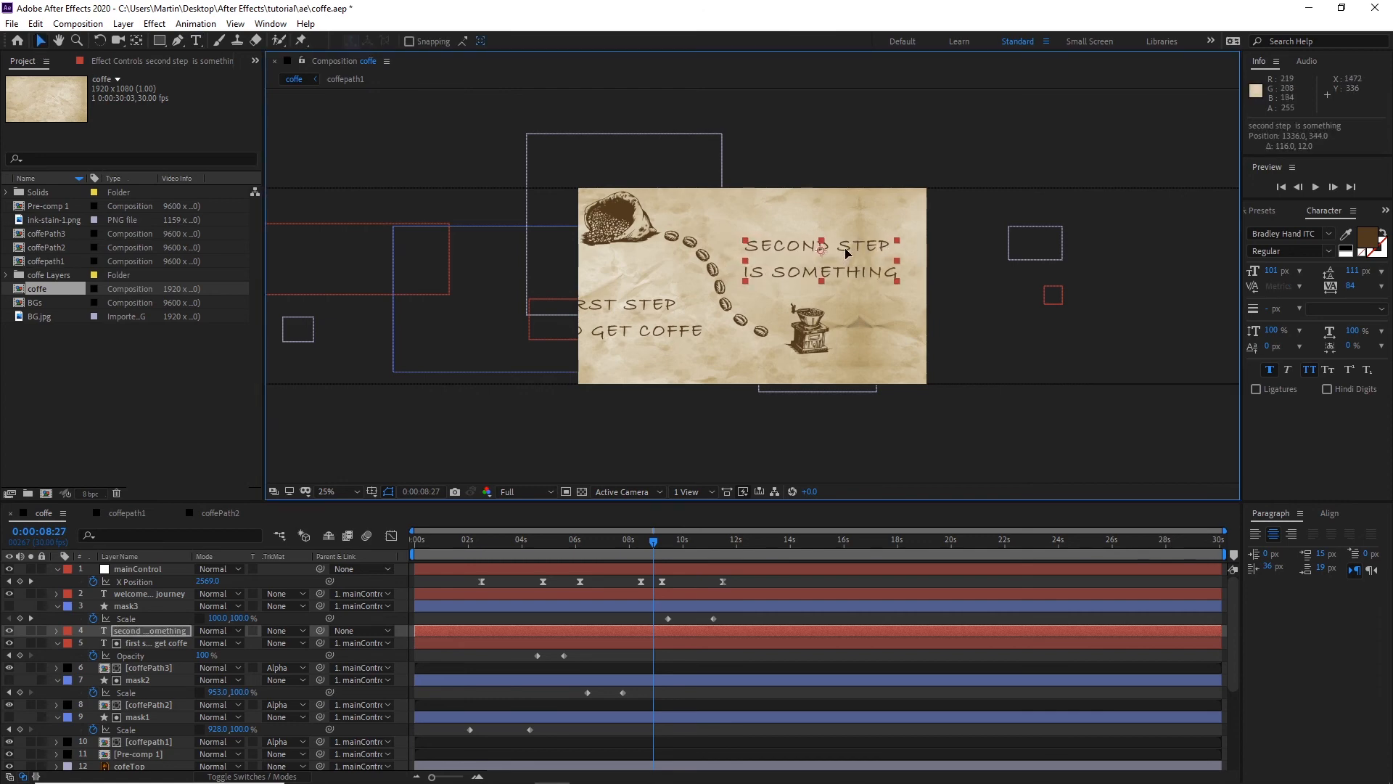
pyautogui.press('t')
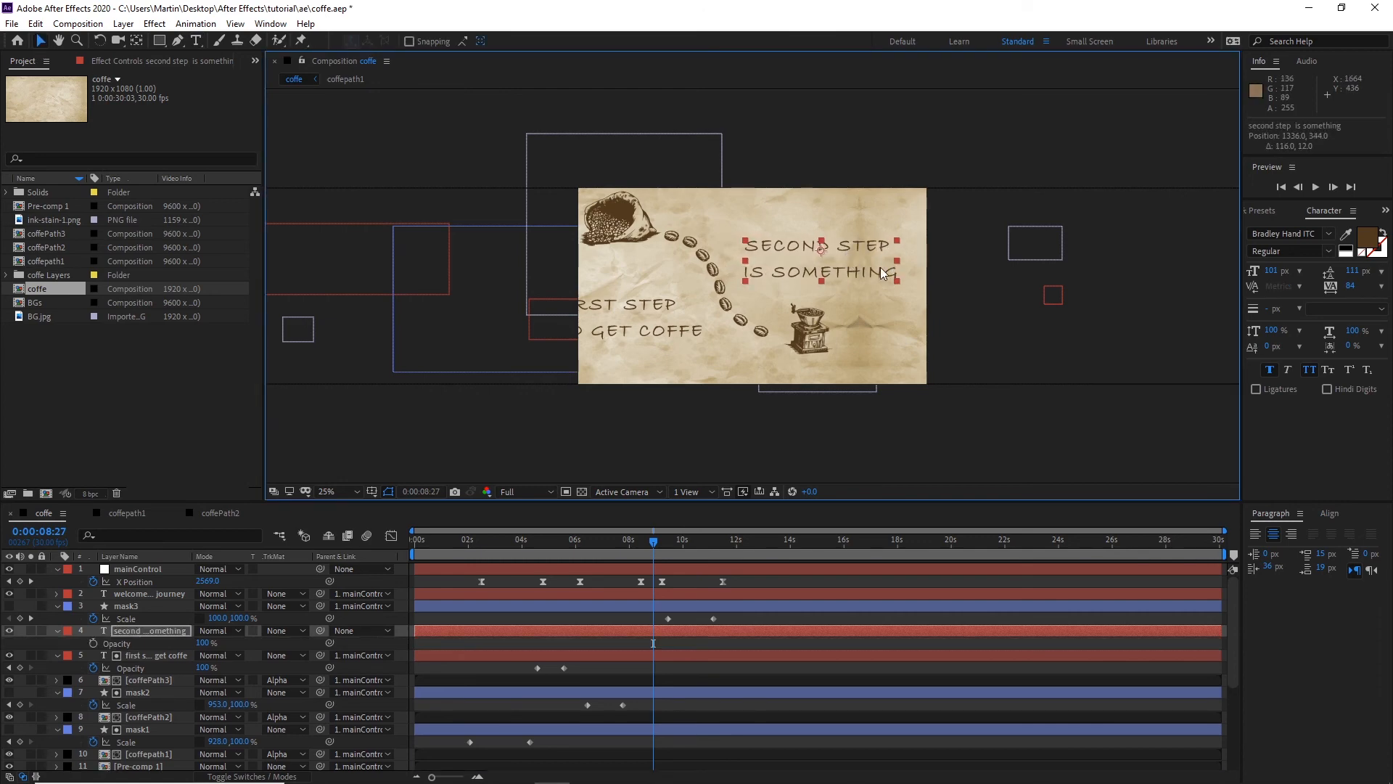
pyautogui.hotkey('ctrl', 't')
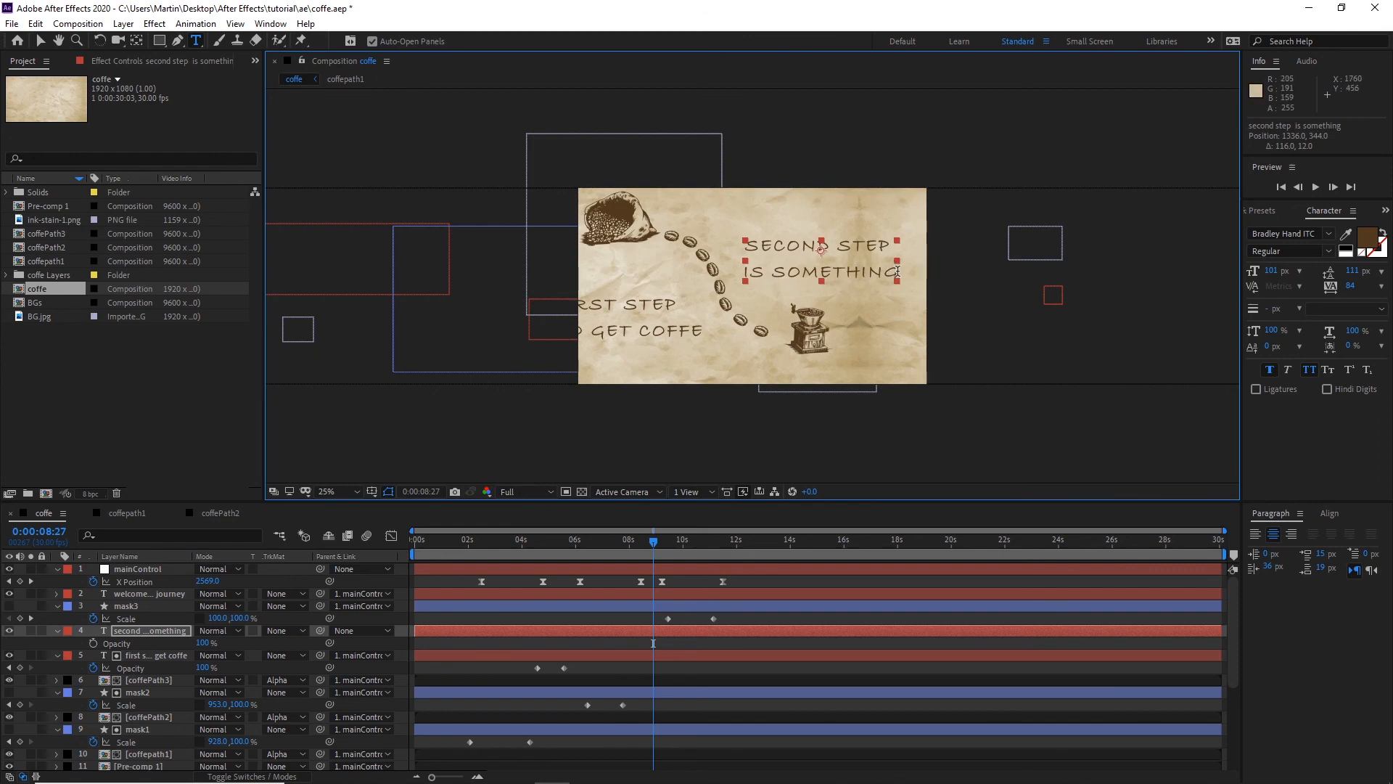
pyautogui.click(899, 271)
pyautogui.write('...')
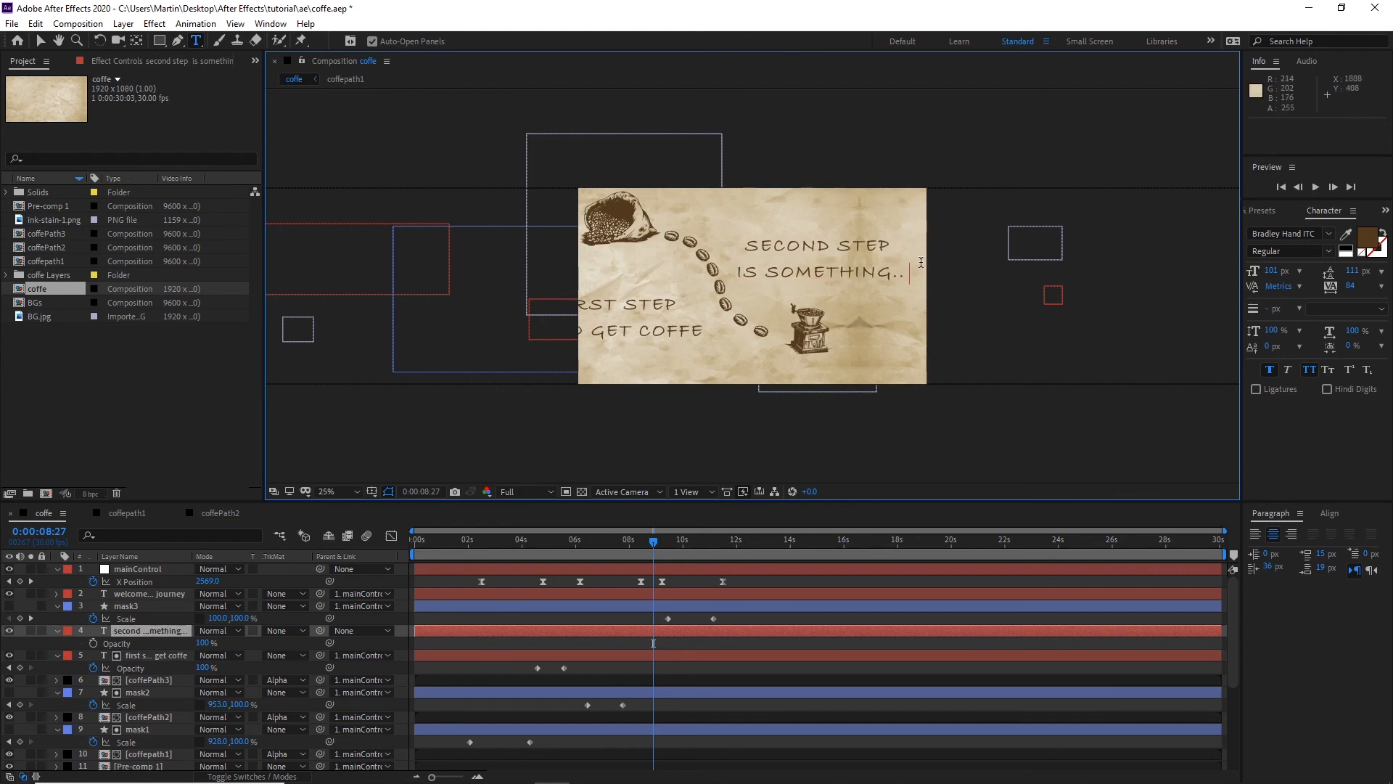
pyautogui.click(41, 40)
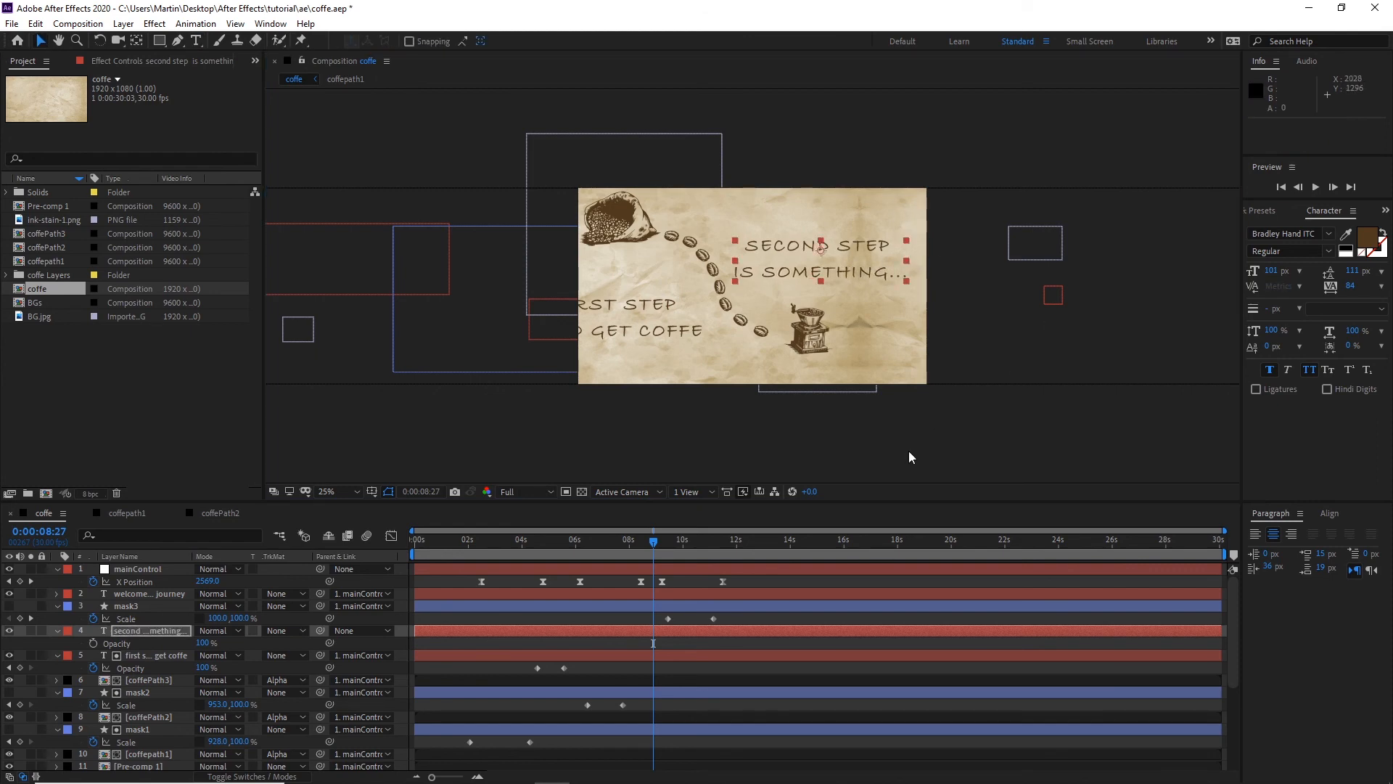
pyautogui.click(842, 473)
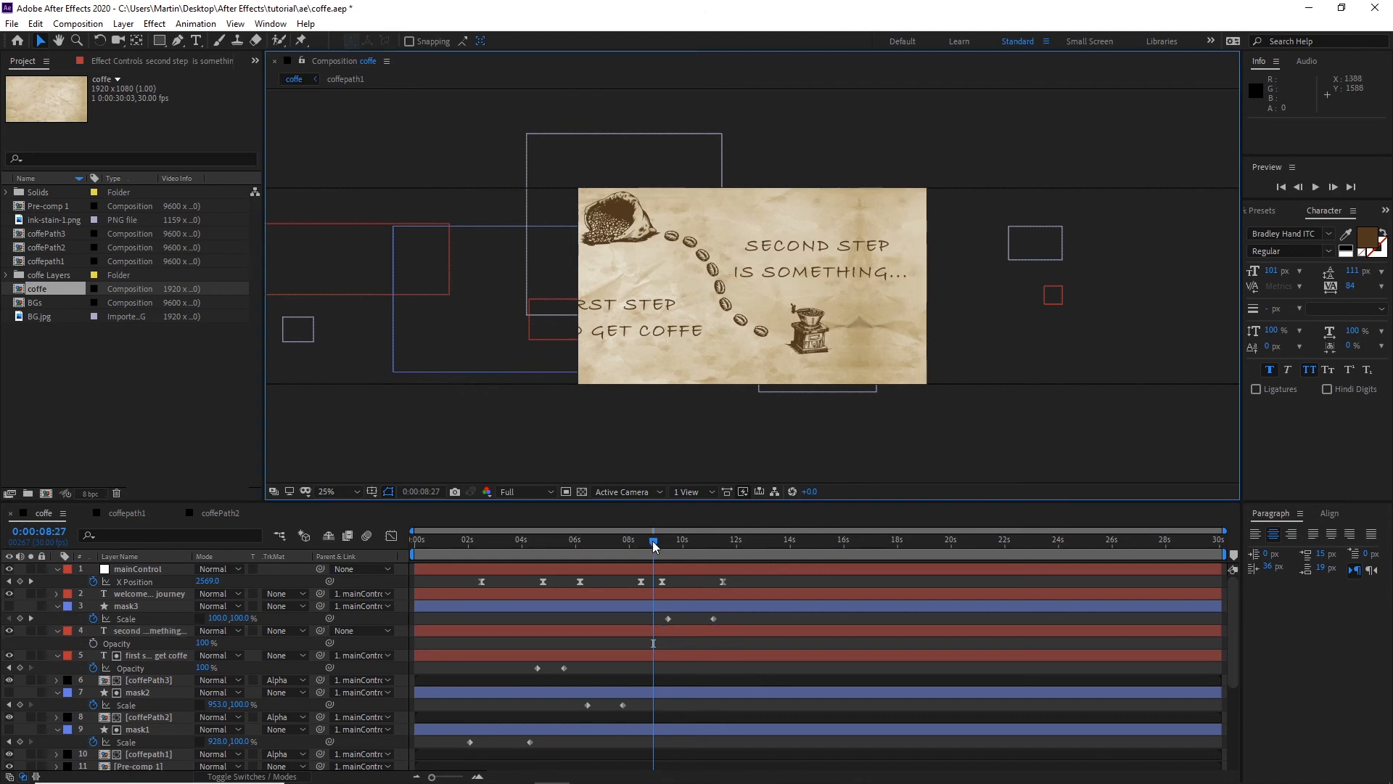
# Step: Try parenting the second-step text to mainControl at 0:00:10:12, and reset its parent to None
pyautogui.moveTo(653, 546); pyautogui.dragTo(695, 546)
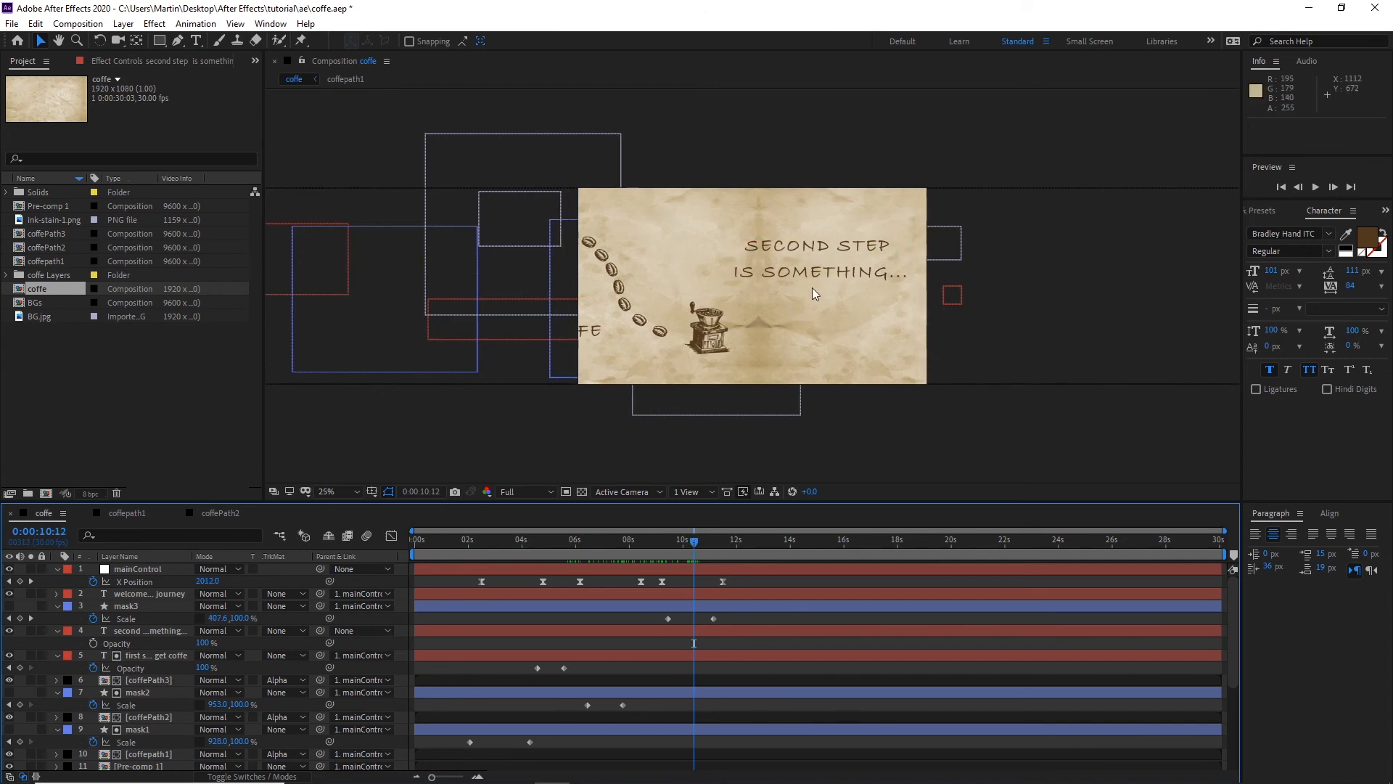
pyautogui.click(846, 280)
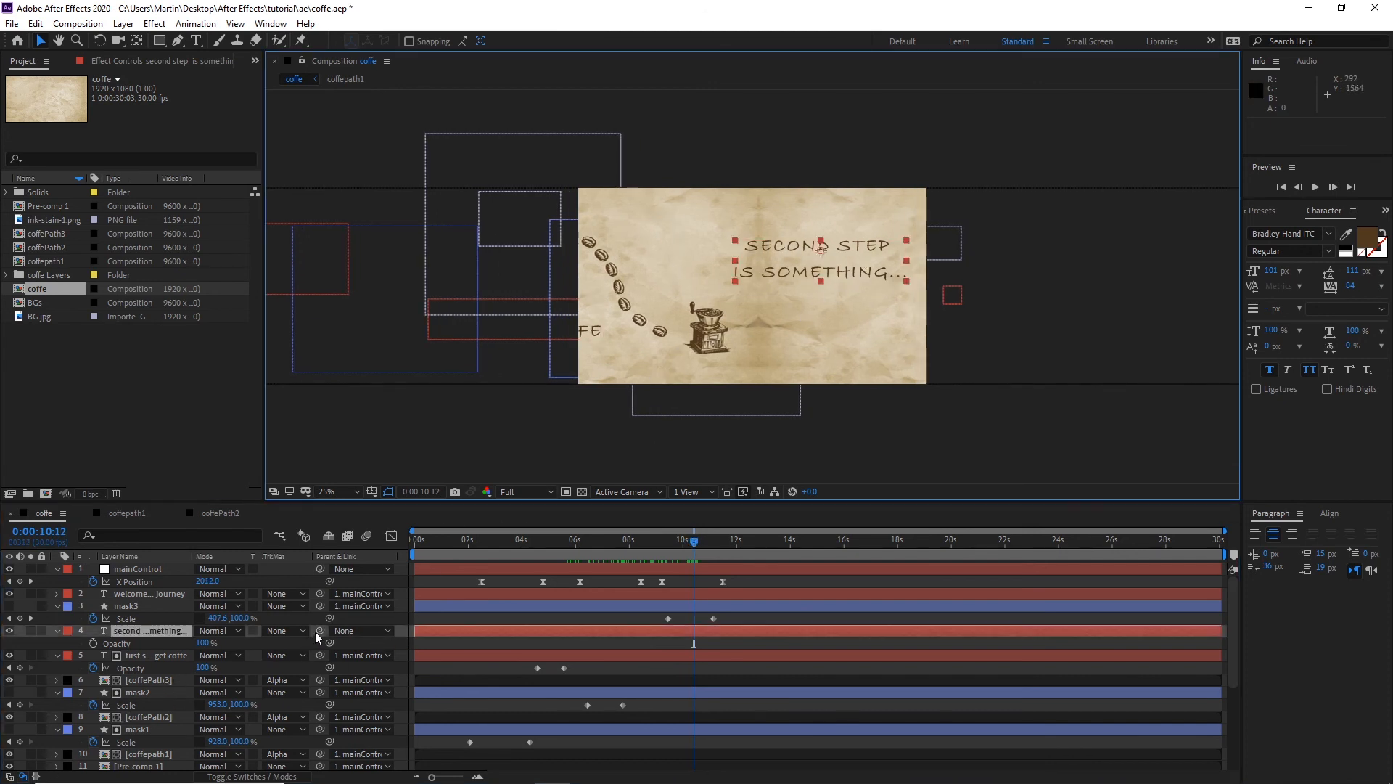
pyautogui.moveTo(317, 629); pyautogui.dragTo(149, 572)
pyautogui.moveTo(689, 548)
pyautogui.mouseDown()
pyautogui.moveTo(665, 548)
pyautogui.moveTo(685, 545)
pyautogui.mouseUp()
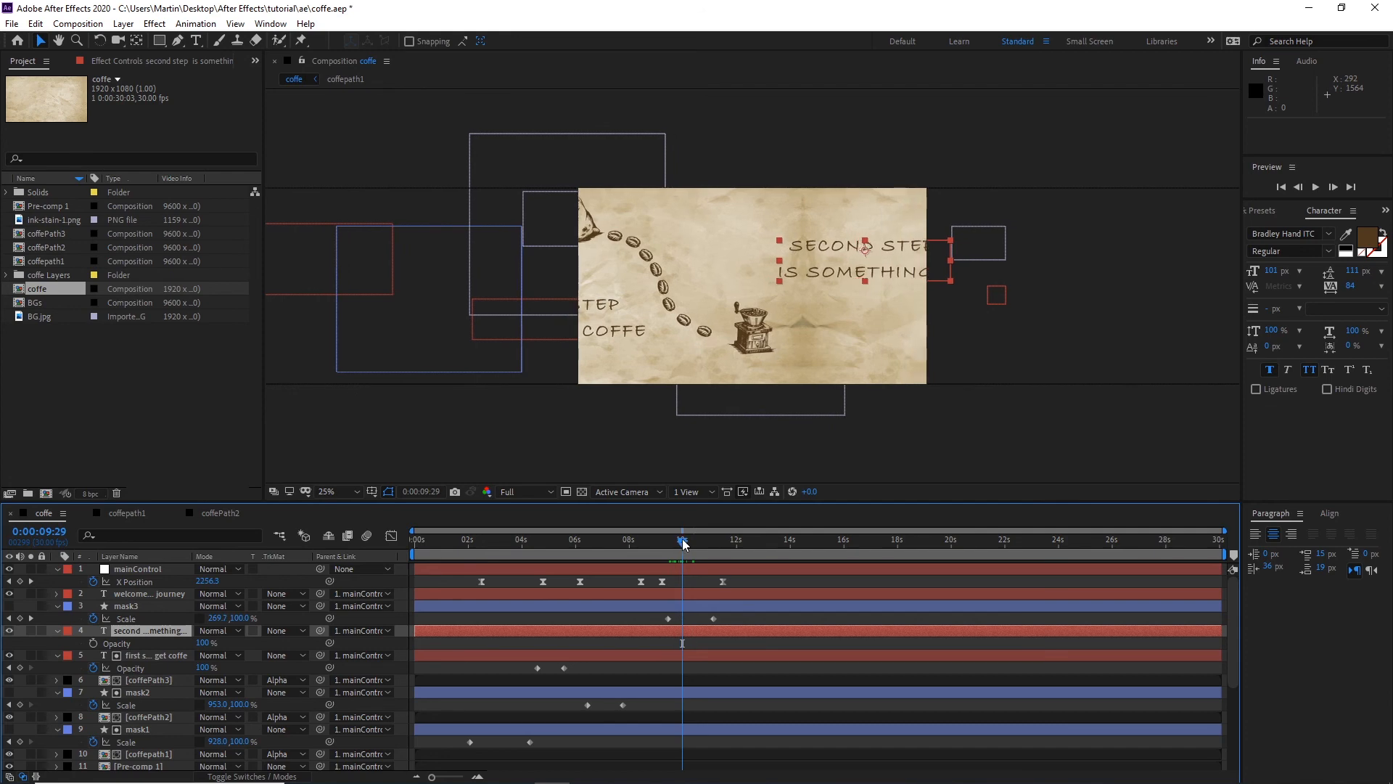
pyautogui.click(386, 630)
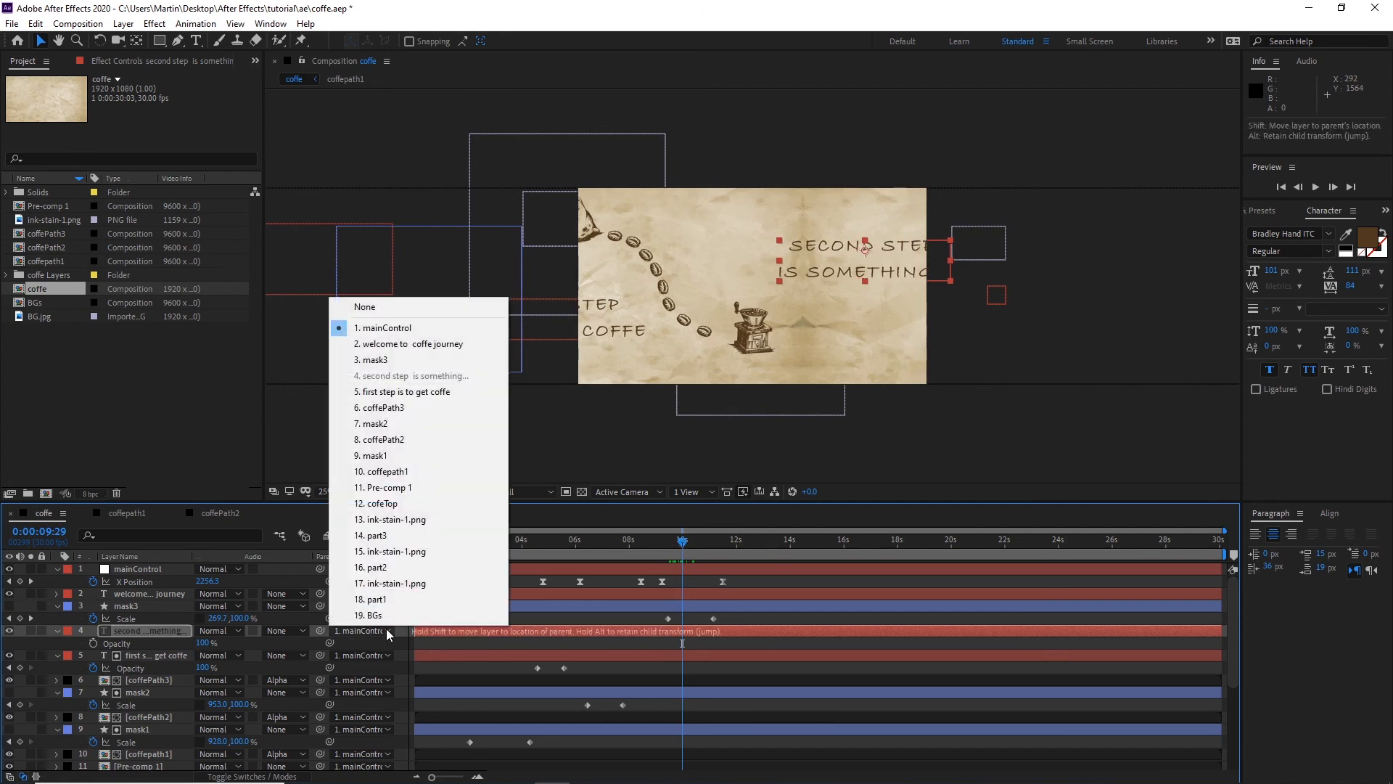
pyautogui.click(373, 307)
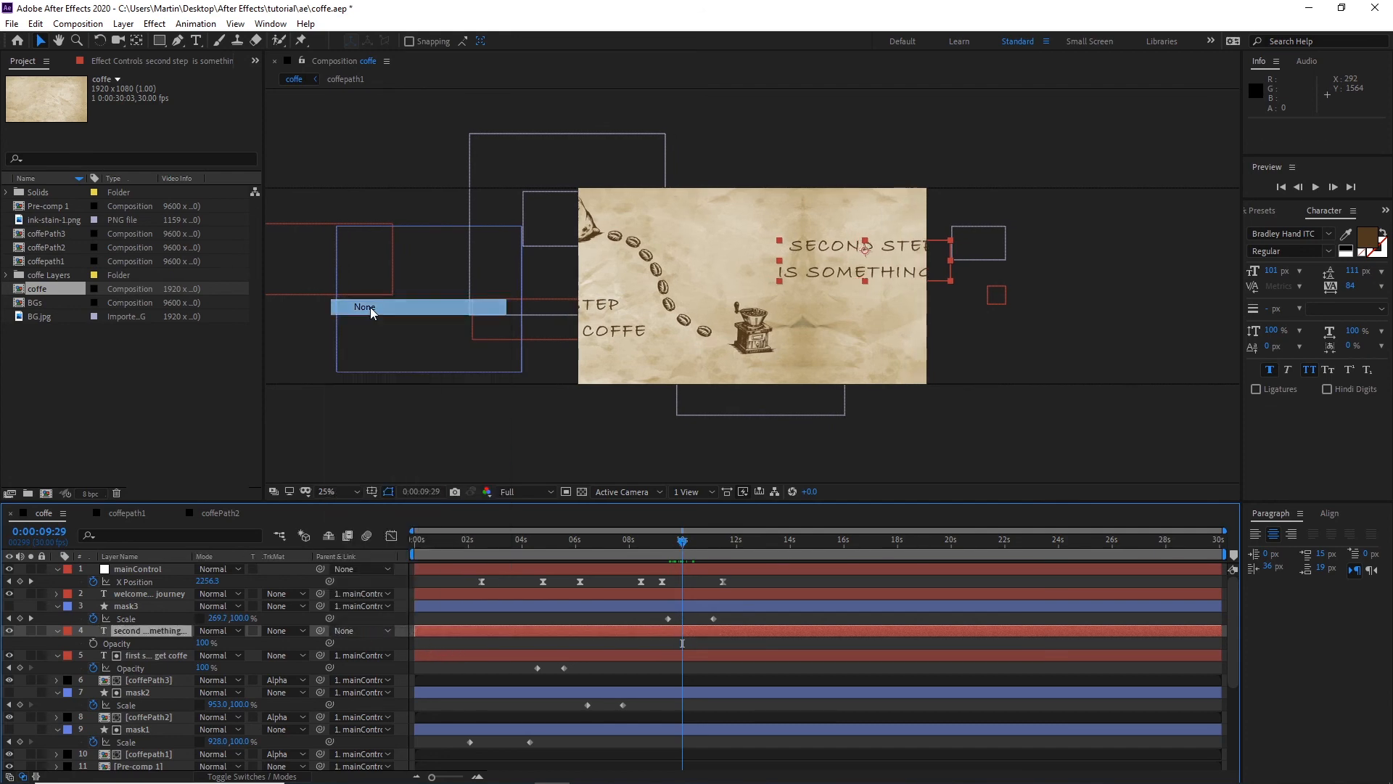
# Step: At 0:00:09:05, position the second-step text at 1384.3, 352 above the coffee grinder and parent its layer to mainControl
pyautogui.moveTo(680, 544); pyautogui.dragTo(647, 542)
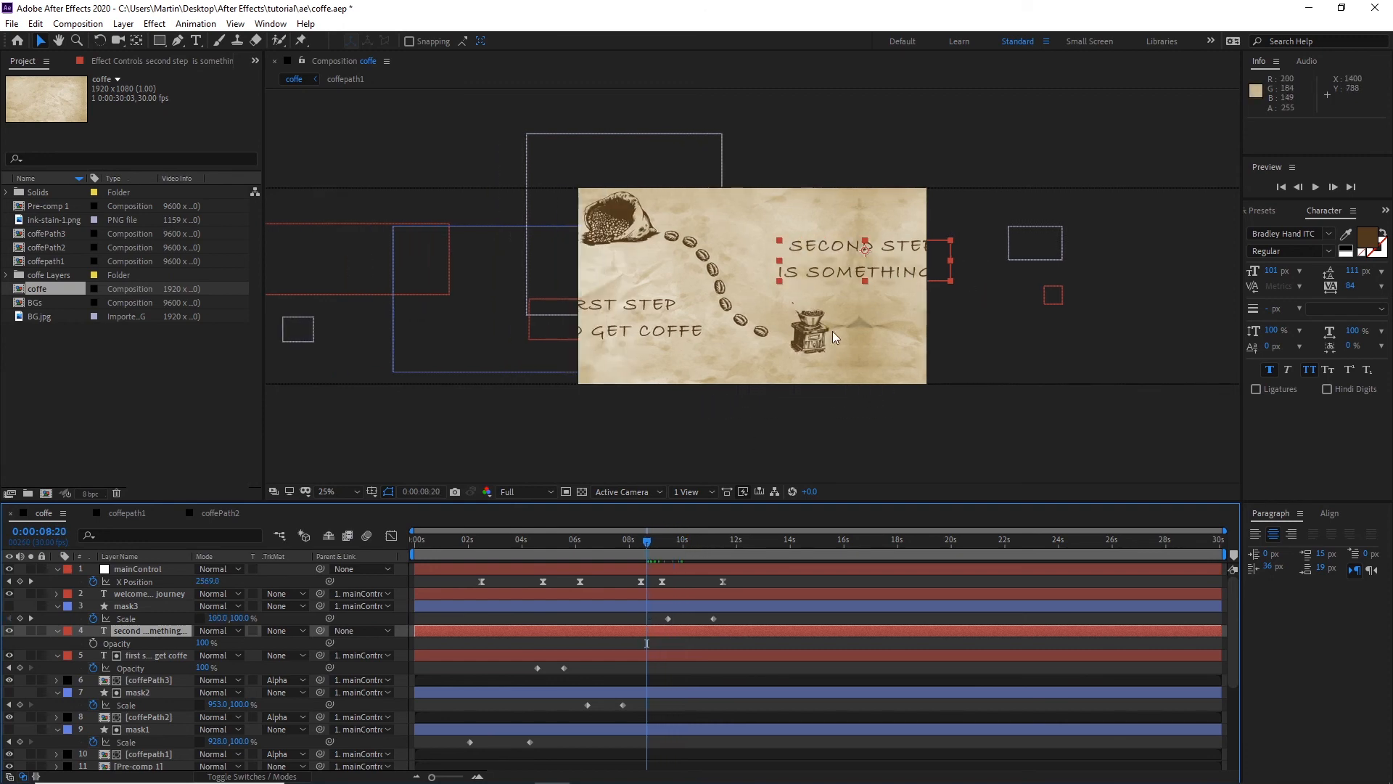
pyautogui.moveTo(648, 545)
pyautogui.mouseDown()
pyautogui.moveTo(622, 542)
pyautogui.moveTo(659, 542)
pyautogui.mouseUp()
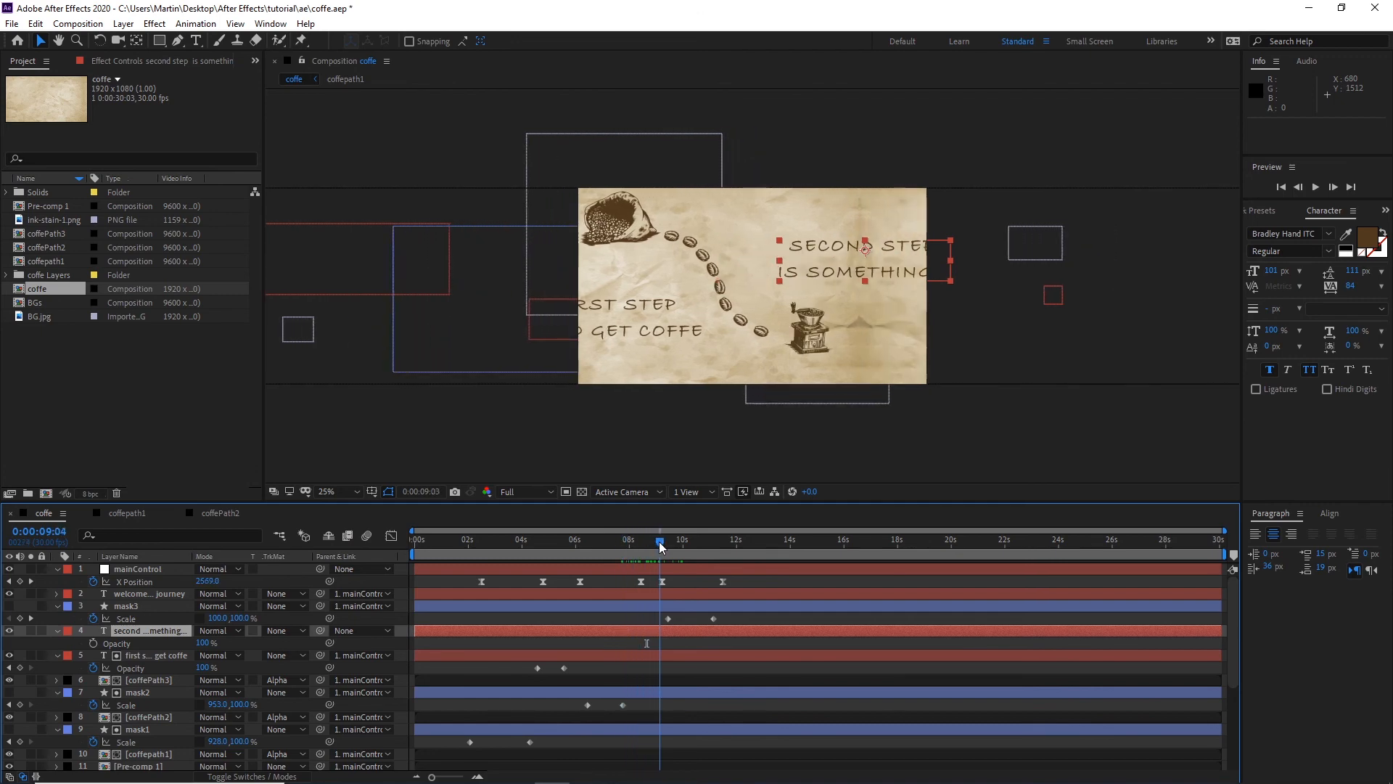
pyautogui.moveTo(917, 268); pyautogui.dragTo(873, 274)
pyautogui.click(961, 276)
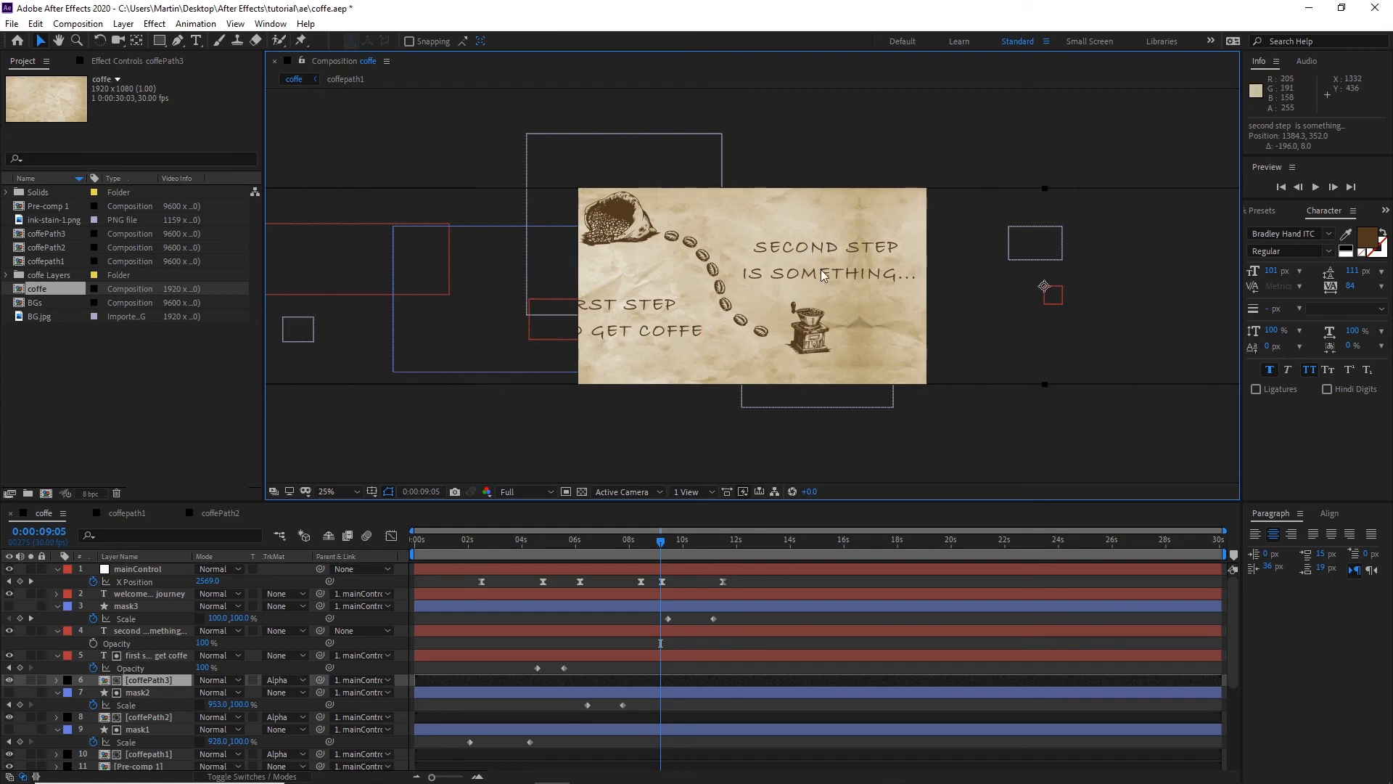
pyautogui.click(994, 367)
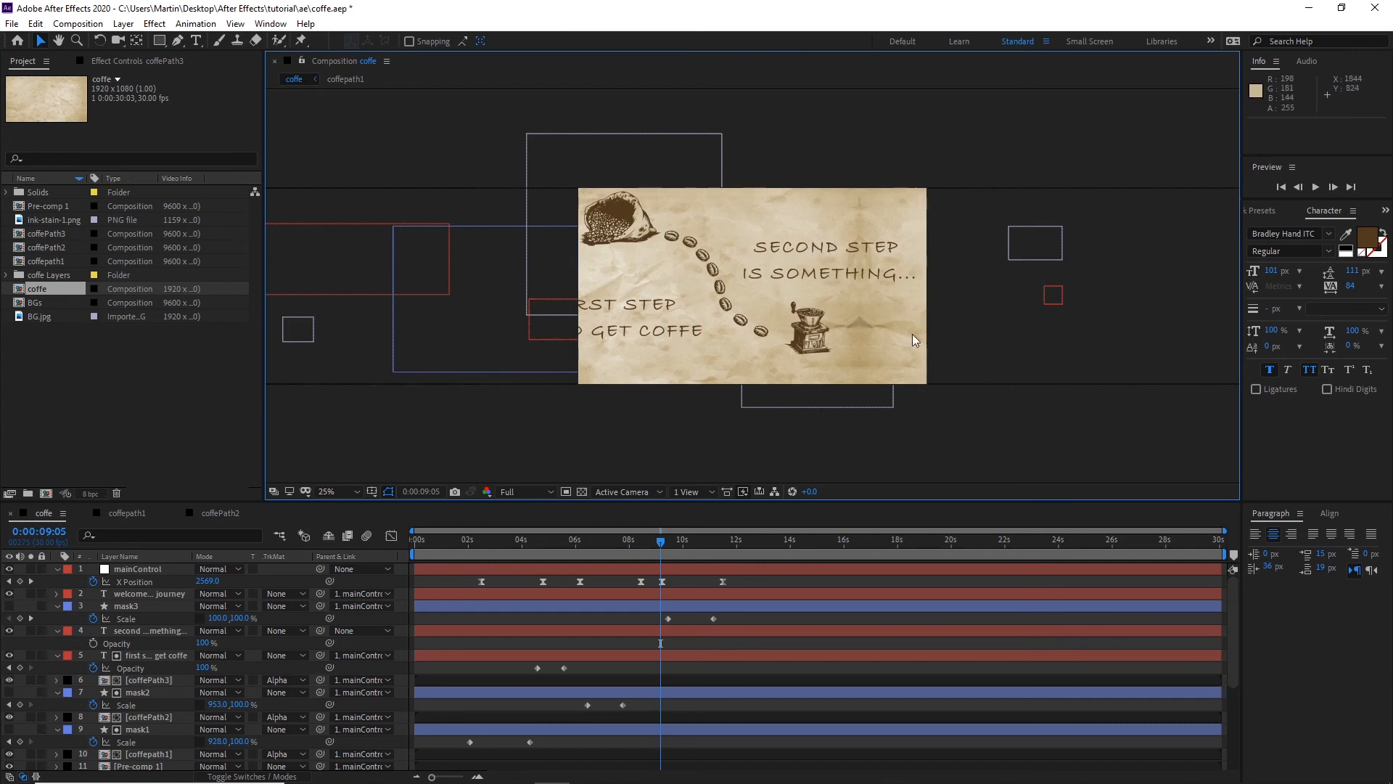
pyautogui.click(883, 276)
pyautogui.moveTo(320, 629); pyautogui.dragTo(150, 574)
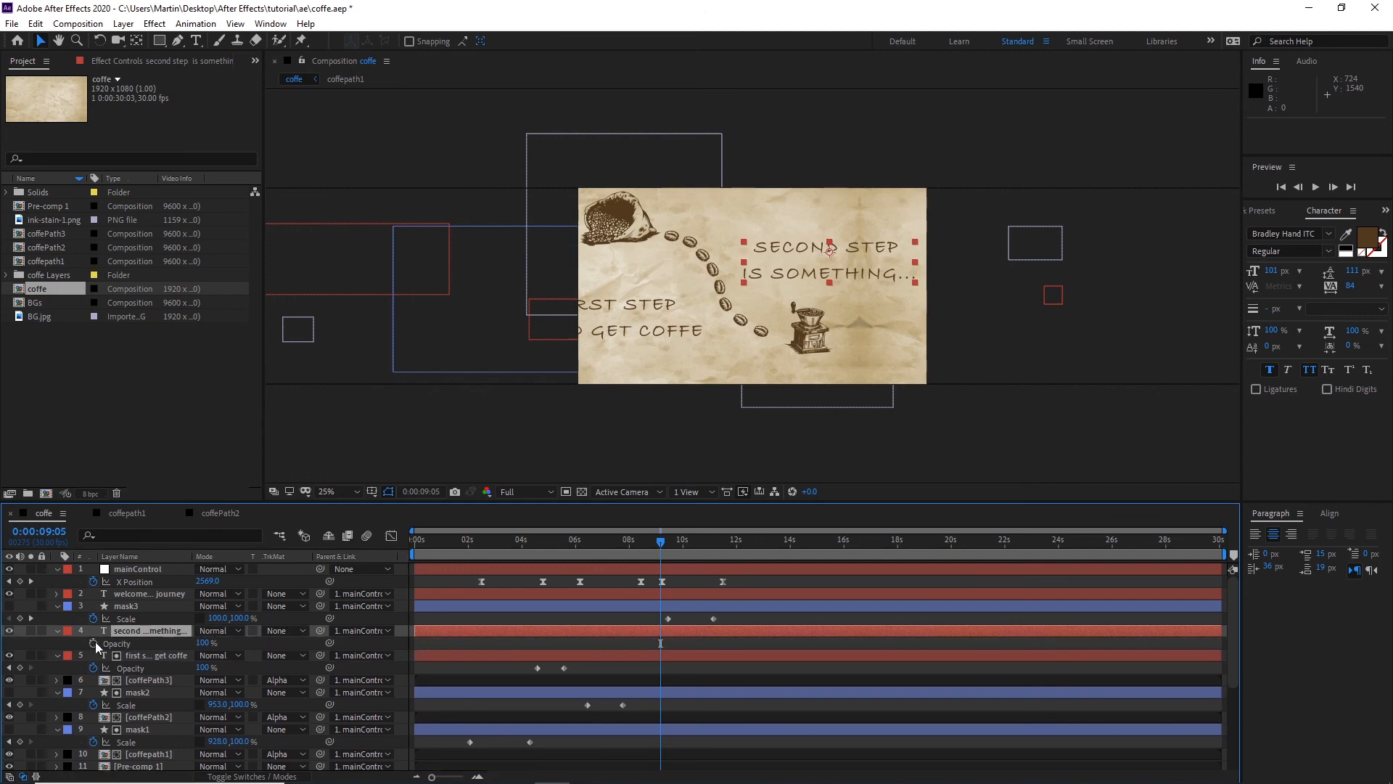
# Step: Keyframe the second-step text's Opacity at 100% at 0:00:09:05 and lower it at 0:00:08:05, and check the fade-in
pyautogui.click(93, 643)
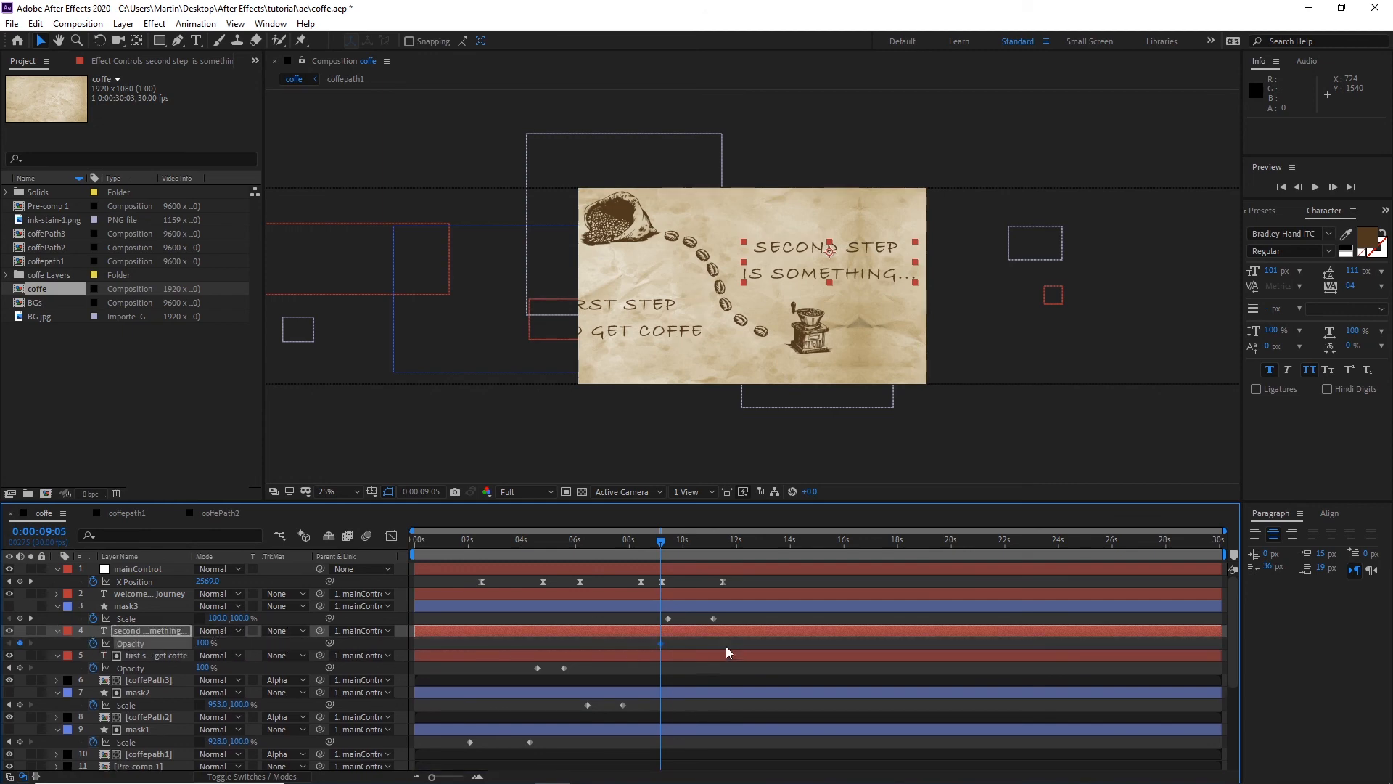
pyautogui.hotkey('shift', 'pageup')
pyautogui.hotkey('shift', 'pageup')
pyautogui.hotkey('shift', 'pageup')
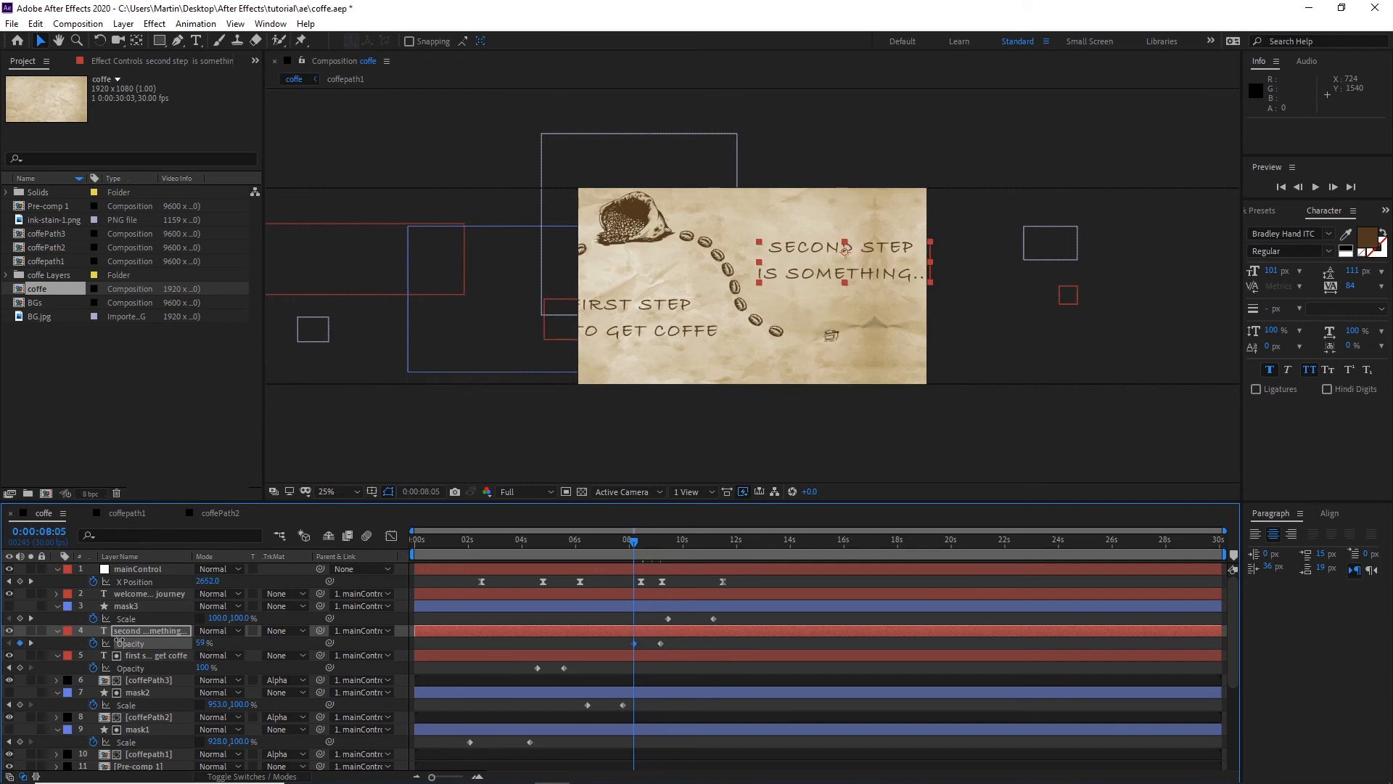
pyautogui.moveTo(120, 640); pyautogui.dragTo(87, 641)
pyautogui.moveTo(639, 549); pyautogui.dragTo(764, 550)
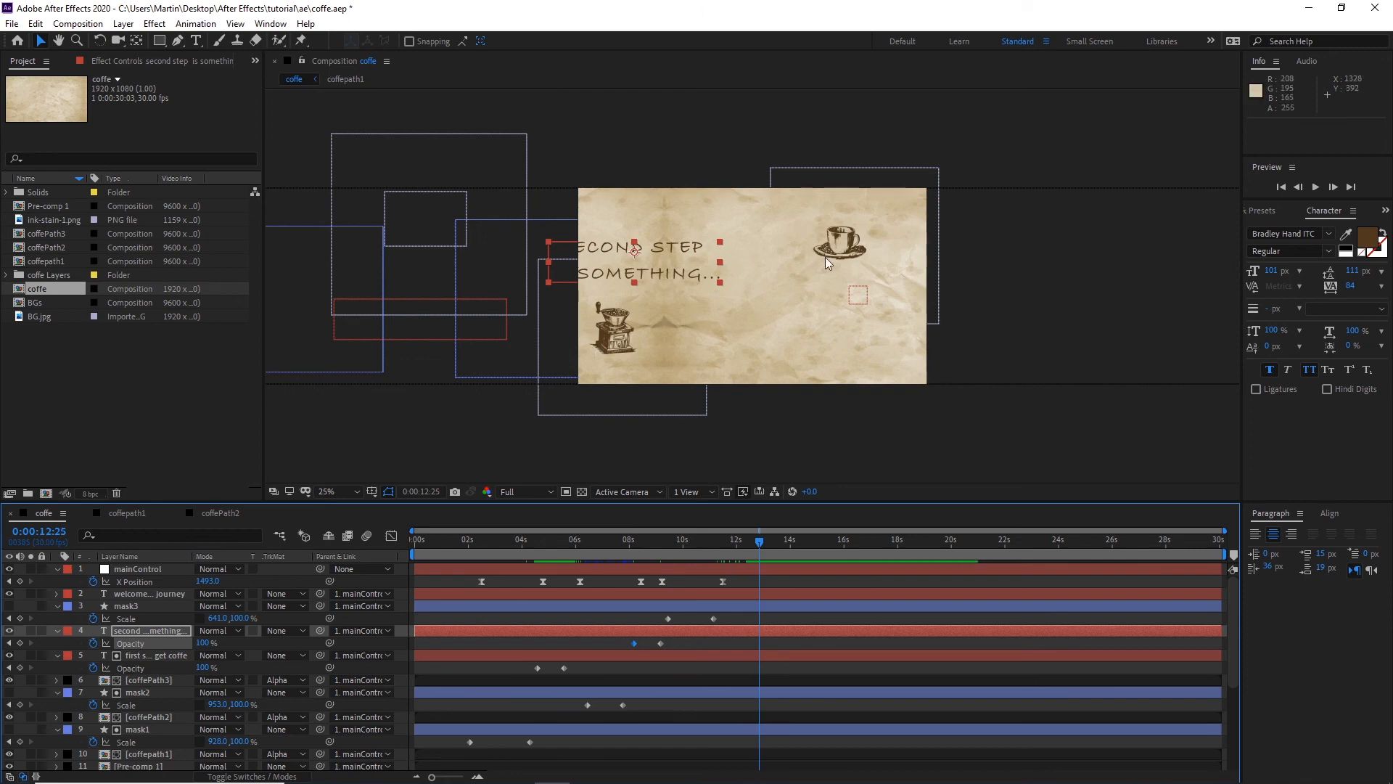
pyautogui.click(834, 438)
# Step: Move the first-step and second-step text layers above mask3 in the layer stack, and check the third path's reveal
pyautogui.moveTo(760, 540); pyautogui.dragTo(687, 544)
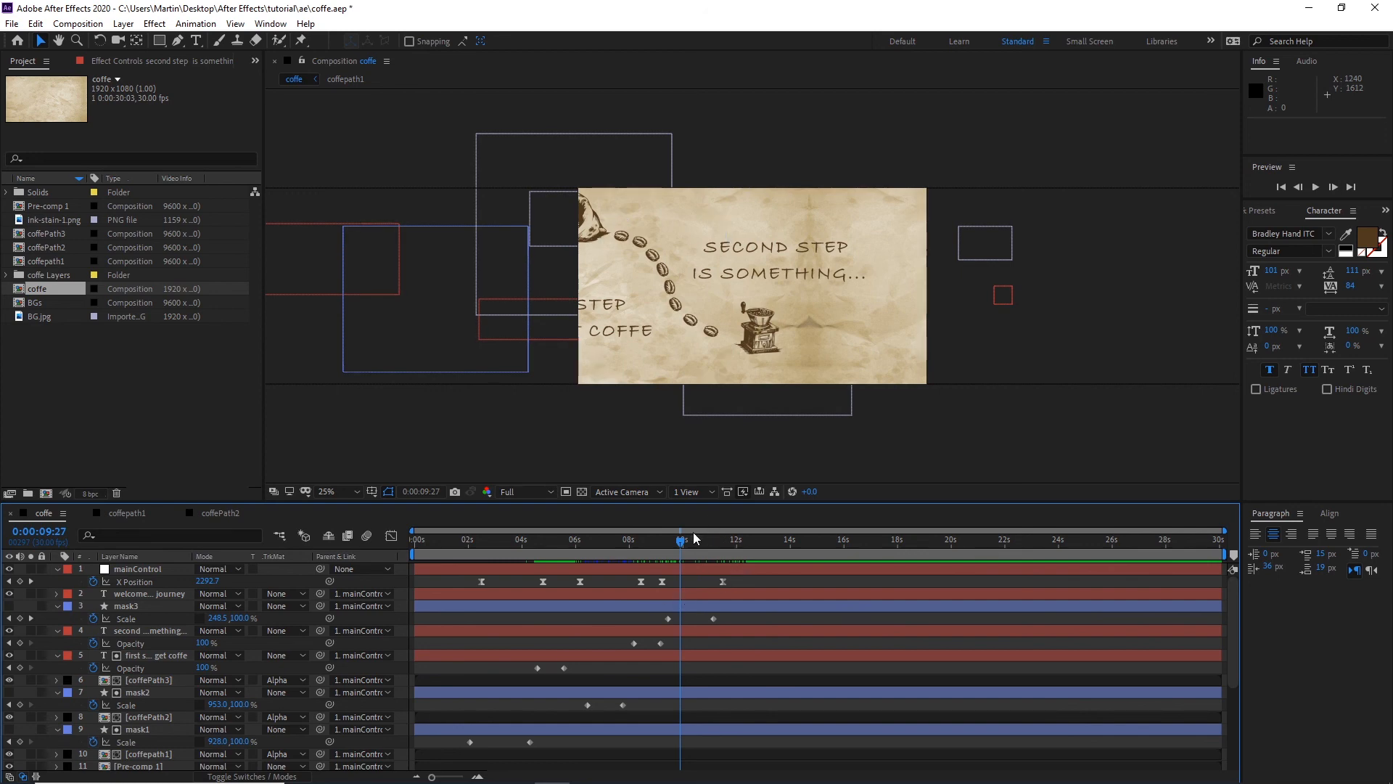
pyautogui.moveTo(685, 545); pyautogui.dragTo(721, 543)
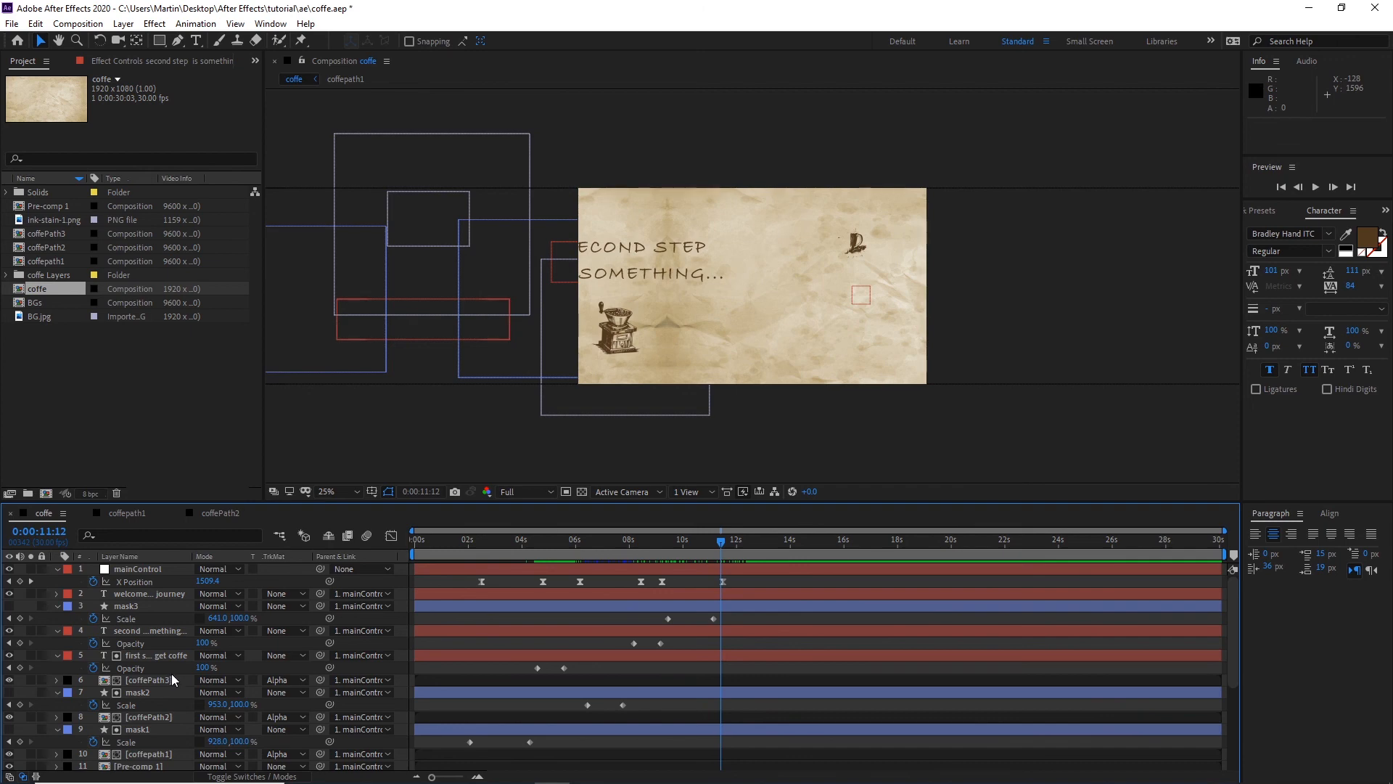
pyautogui.click(137, 634)
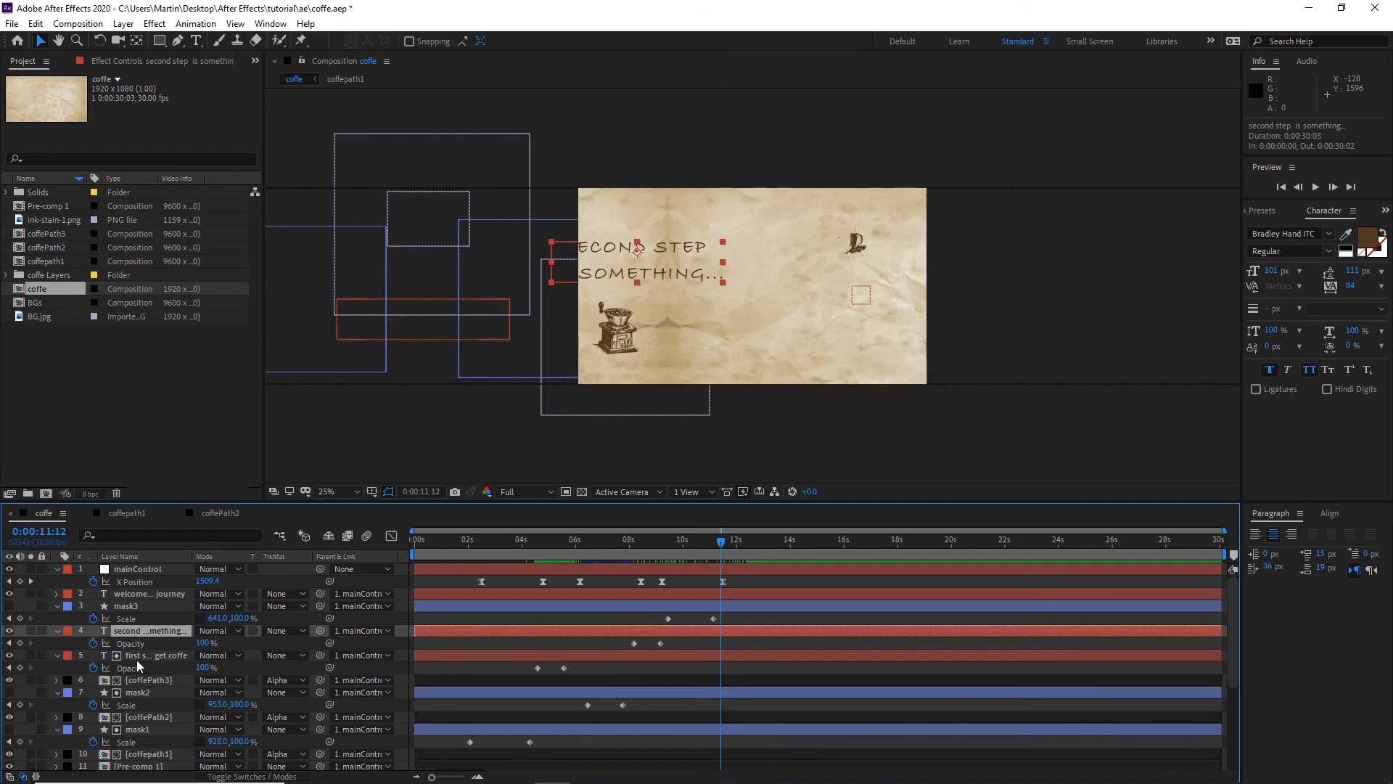
pyautogui.click(141, 656)
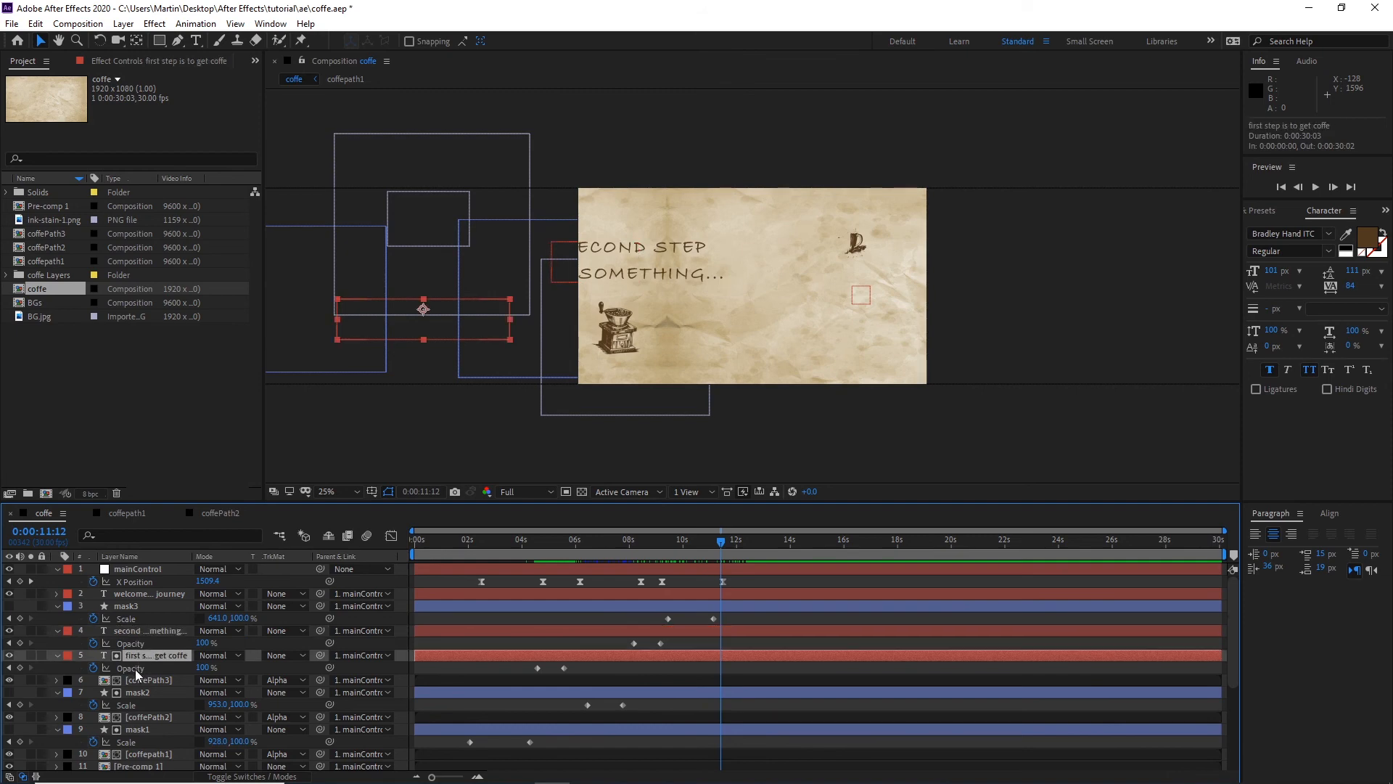
pyautogui.keyDown('ctrl'); pyautogui.click(132, 632); pyautogui.keyUp('ctrl')
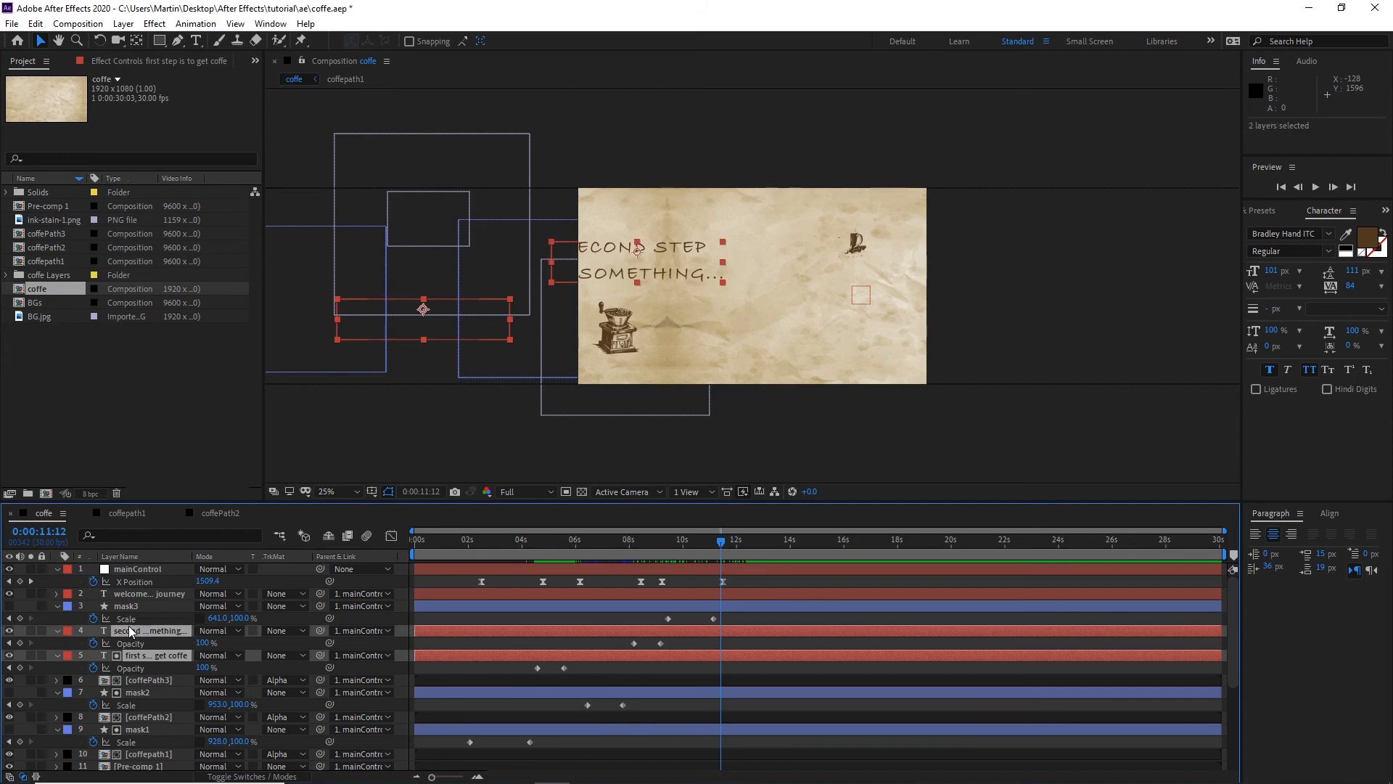
pyautogui.moveTo(132, 633); pyautogui.dragTo(132, 606)
pyautogui.moveTo(698, 547)
pyautogui.mouseDown()
pyautogui.moveTo(658, 548)
pyautogui.moveTo(723, 547)
pyautogui.mouseUp()
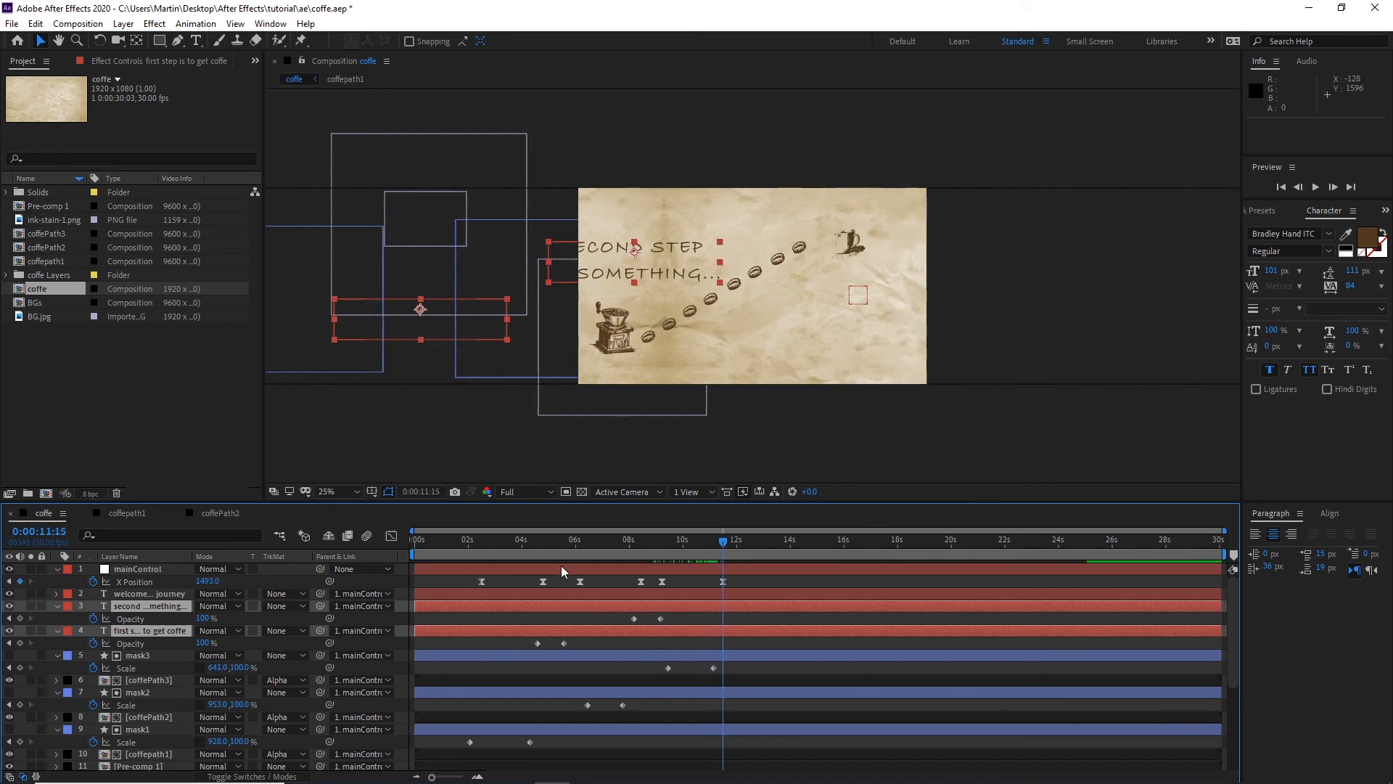
# Step: Set mainControl's X Position keyframe at 0:00:11:15 to 990 and preview the final map movement
pyautogui.moveTo(210, 581); pyautogui.dragTo(65, 578)
pyautogui.moveTo(726, 544); pyautogui.dragTo(661, 543)
pyautogui.press('space')
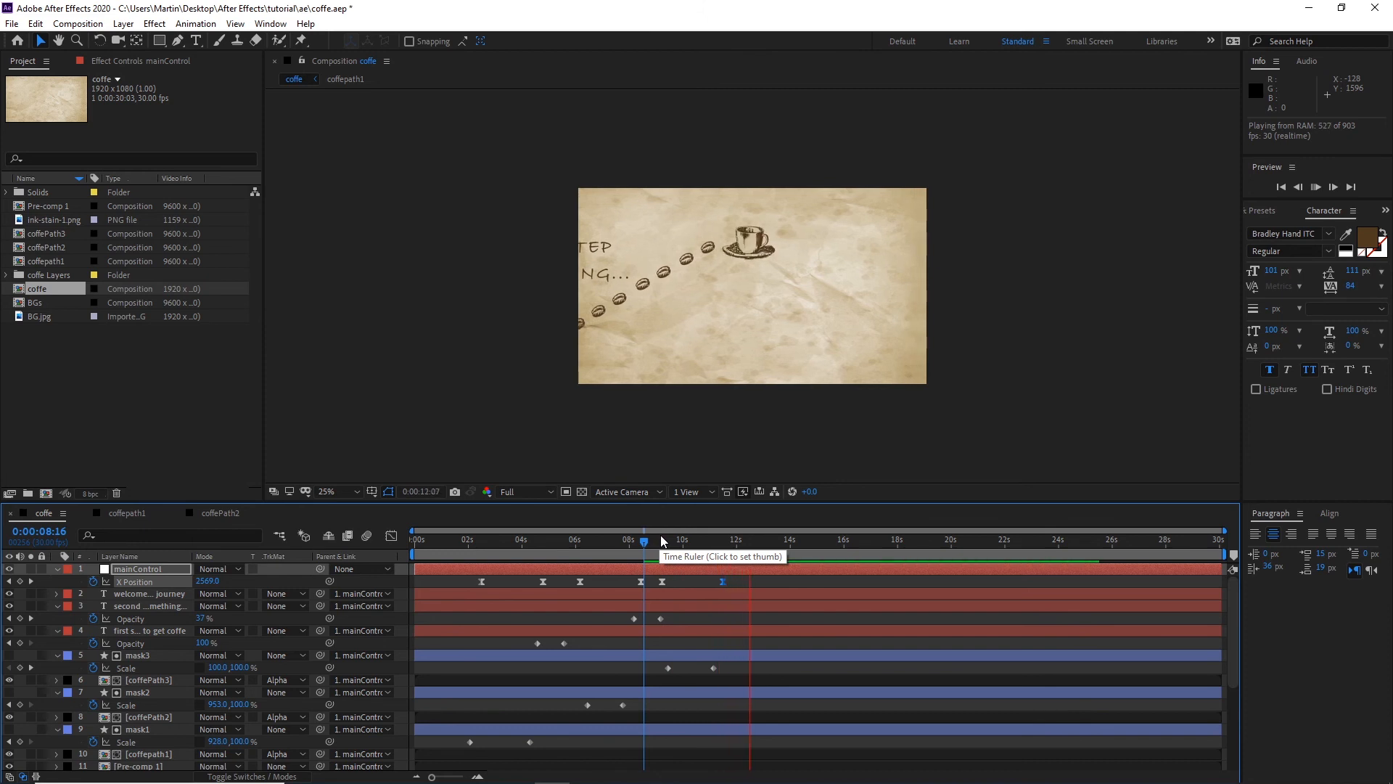
pyautogui.press('space')
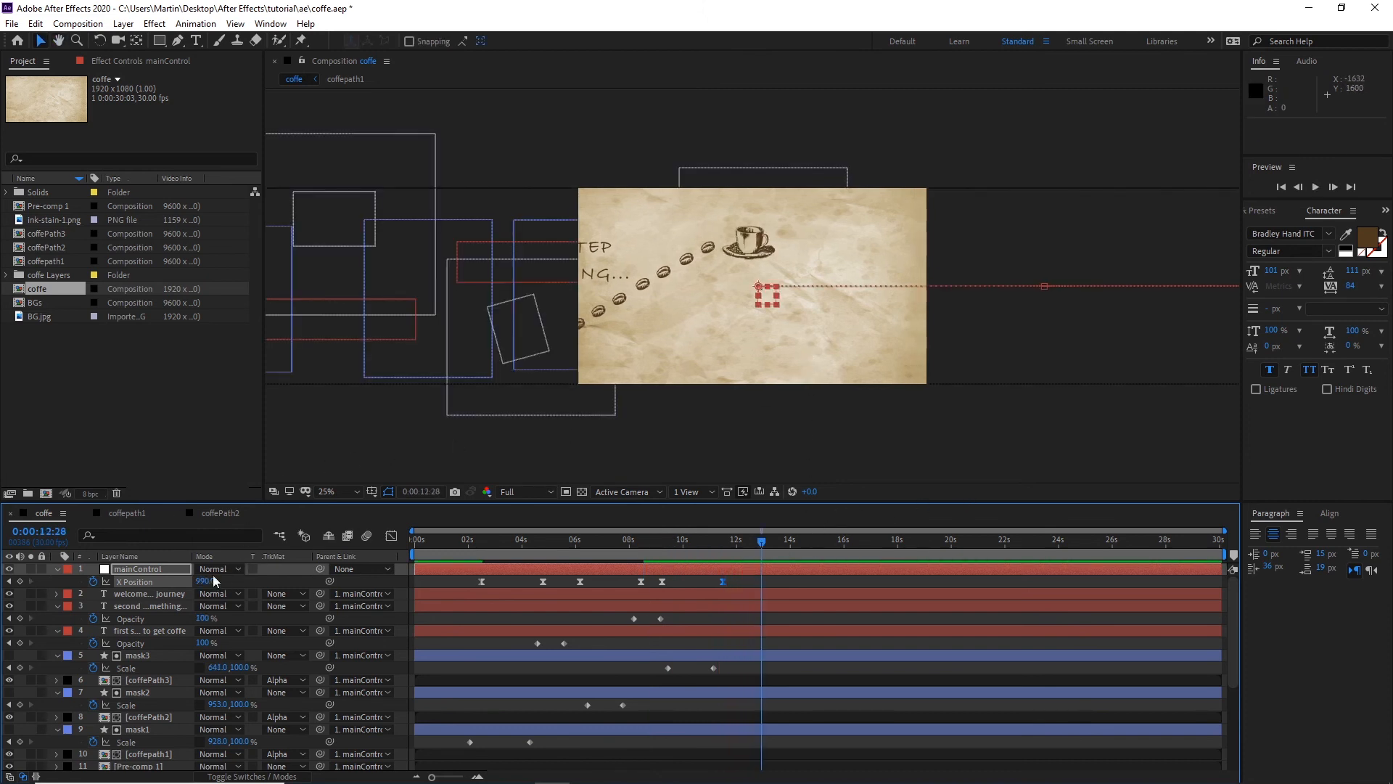
# Step: At 0:00:12:28, add the two-line text "Thank you / for watching" below the coffee cup and place it at position 1044, 728
pyautogui.press('F2')
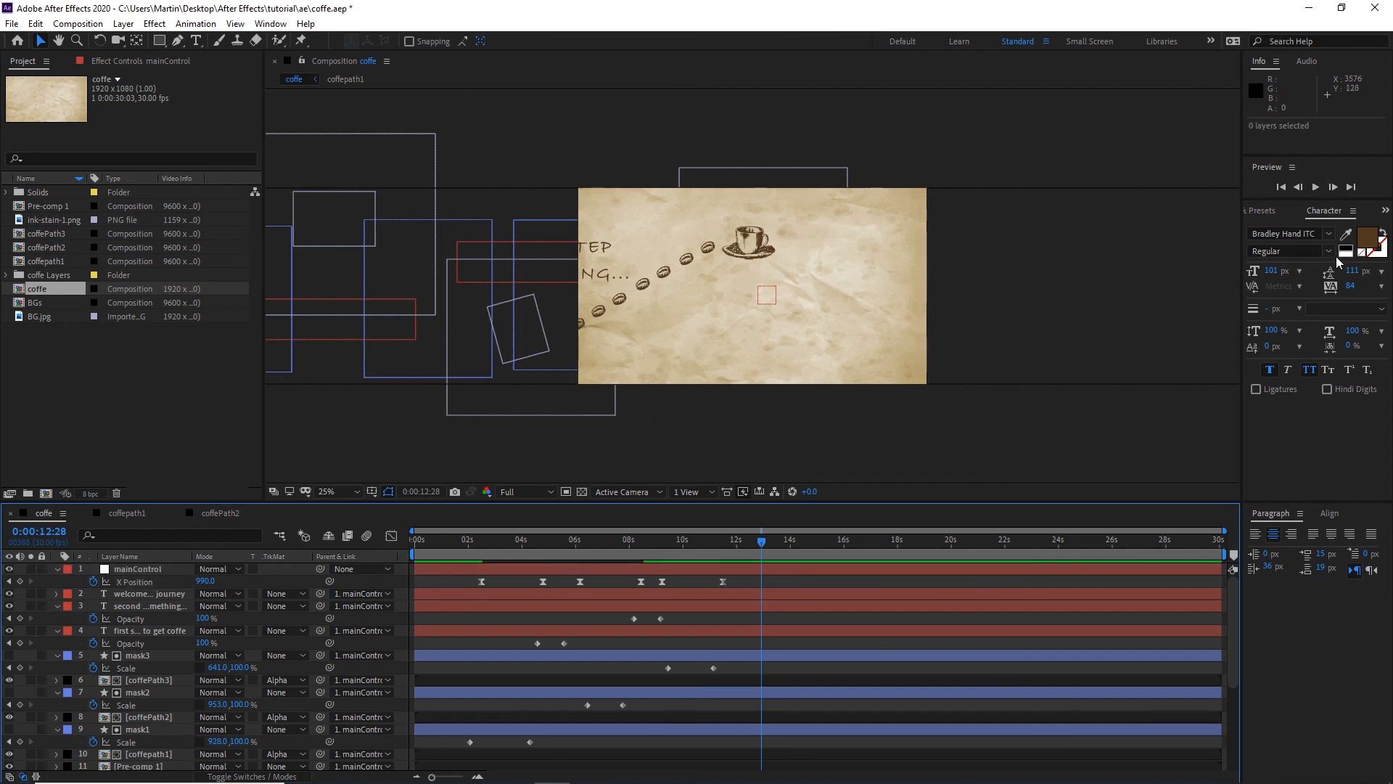
pyautogui.click(196, 41)
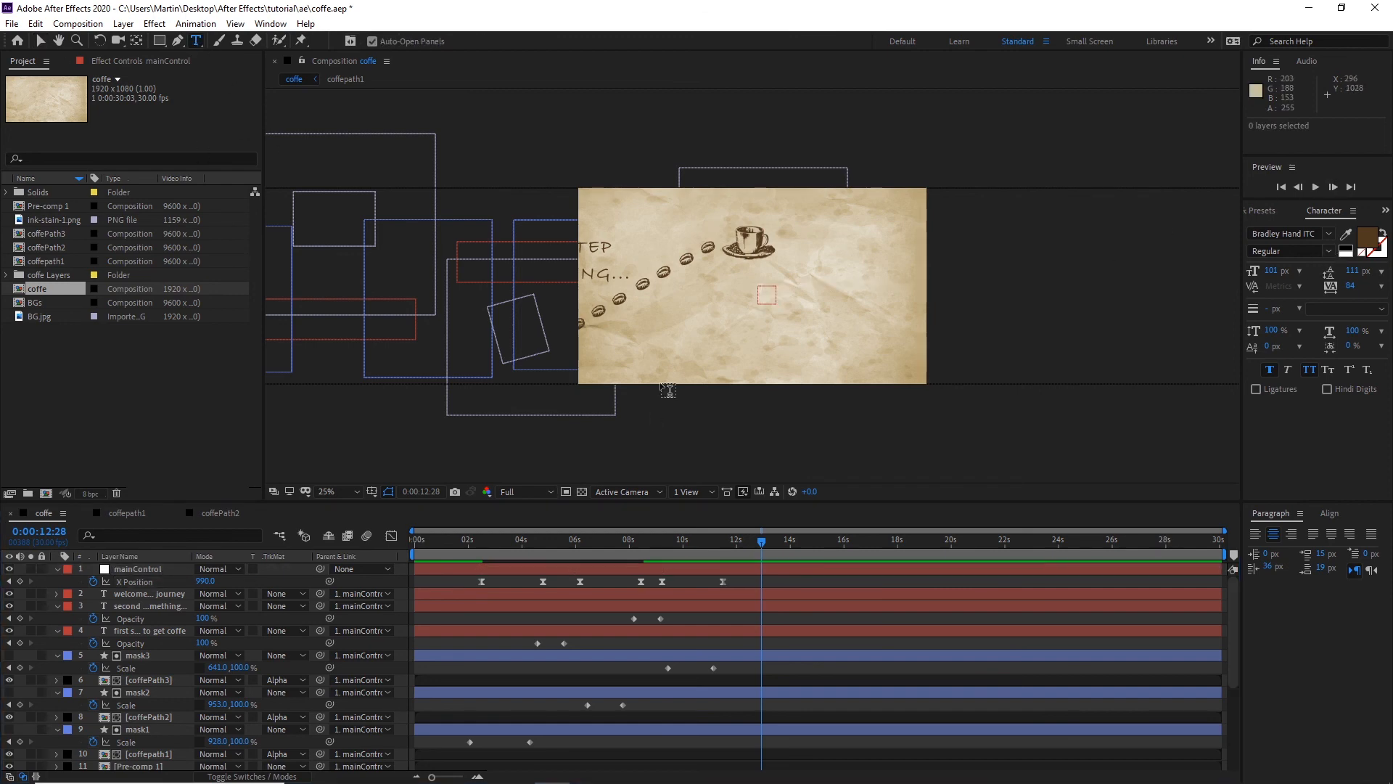
pyautogui.click(739, 322)
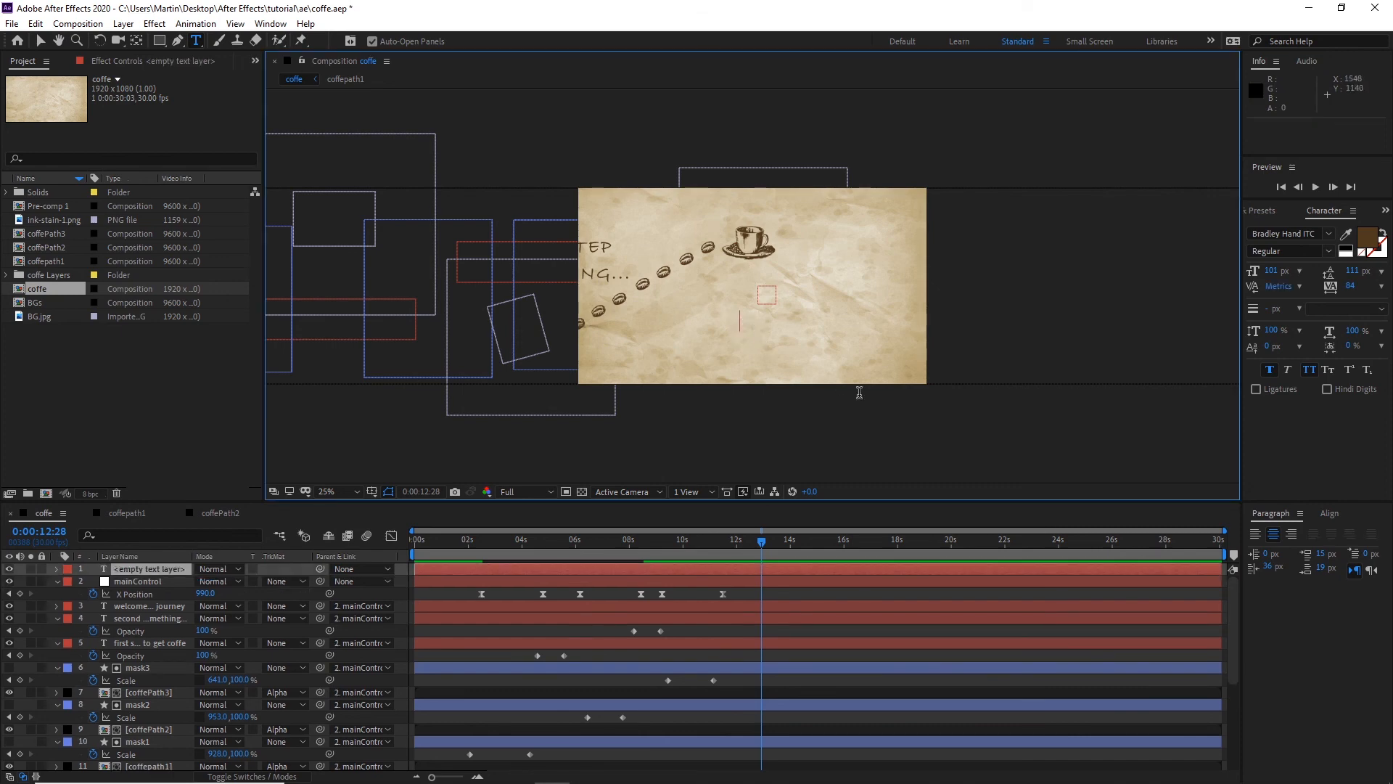
pyautogui.write('Th')
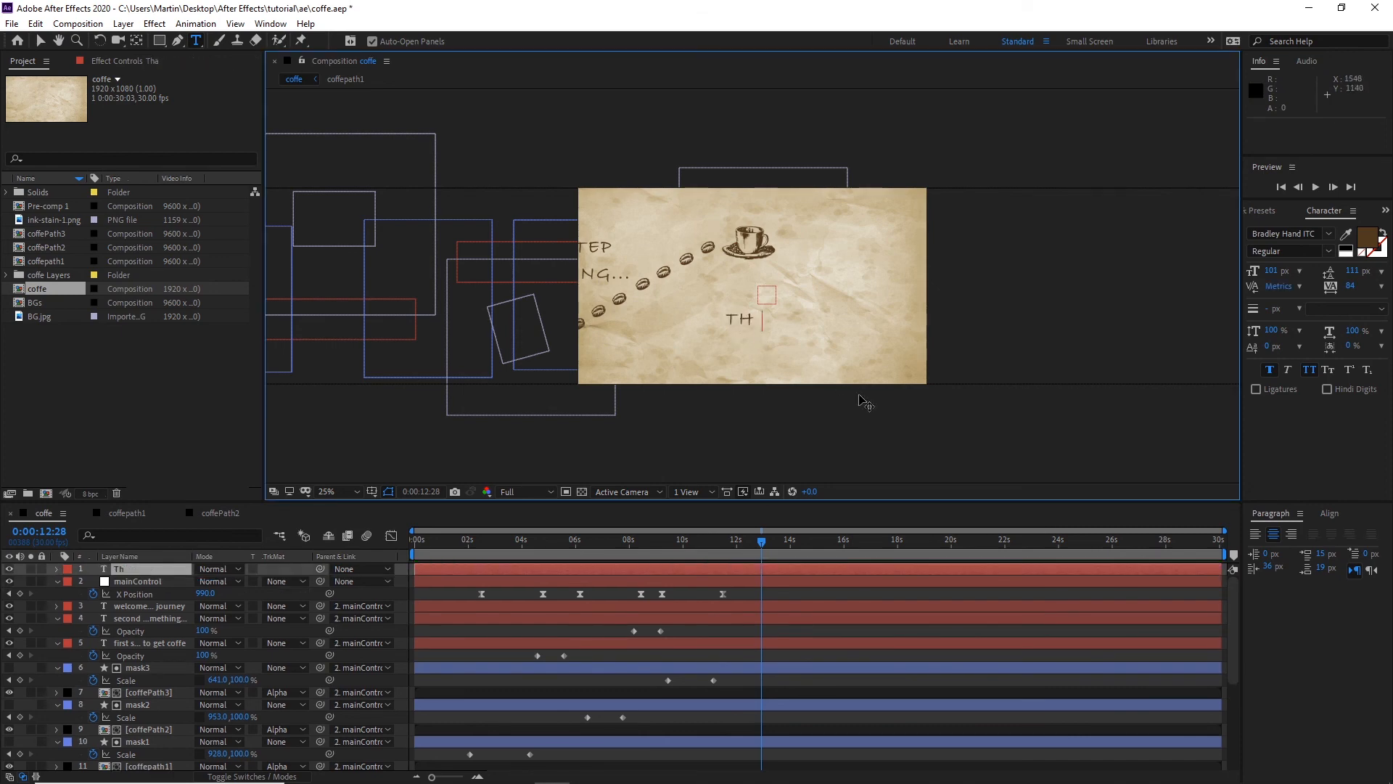
pyautogui.write('ank you for watching')
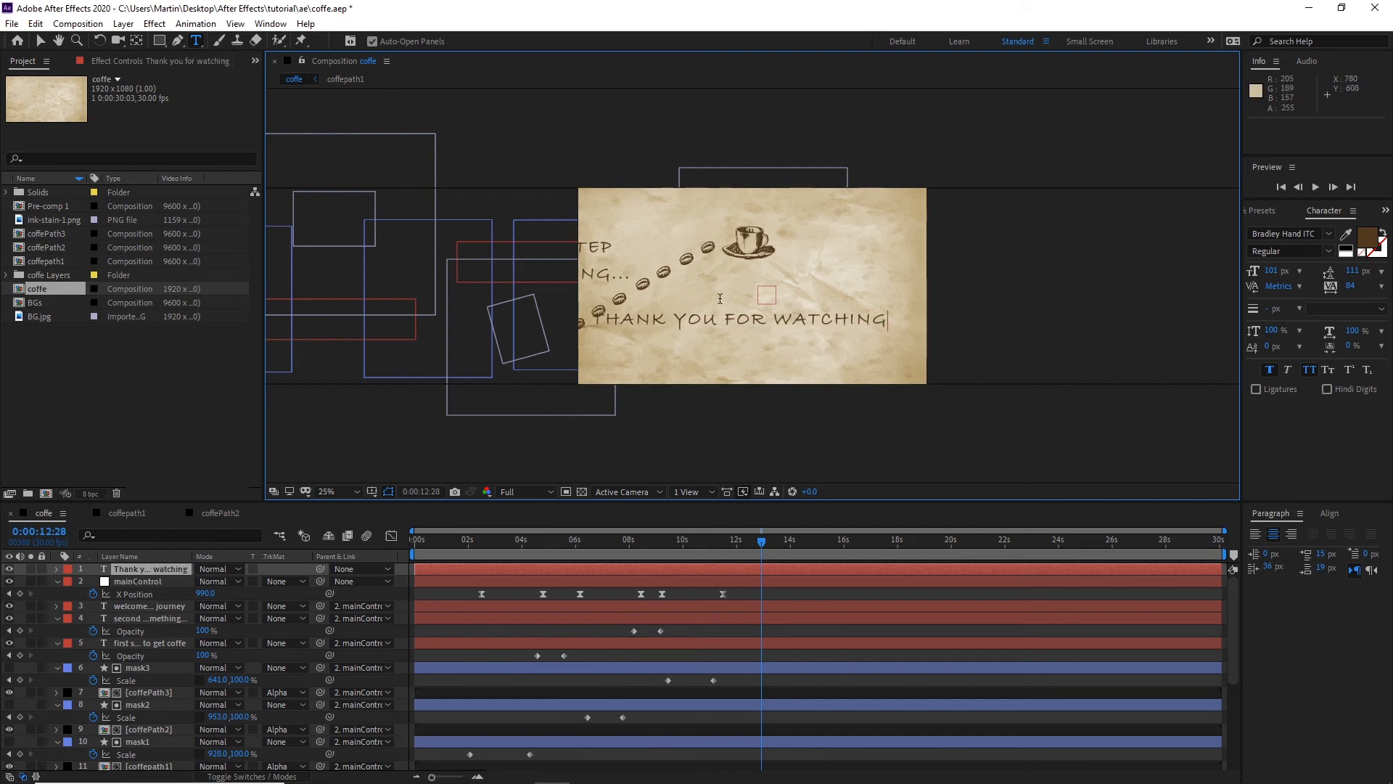
pyautogui.click(726, 320)
pyautogui.press('Return')
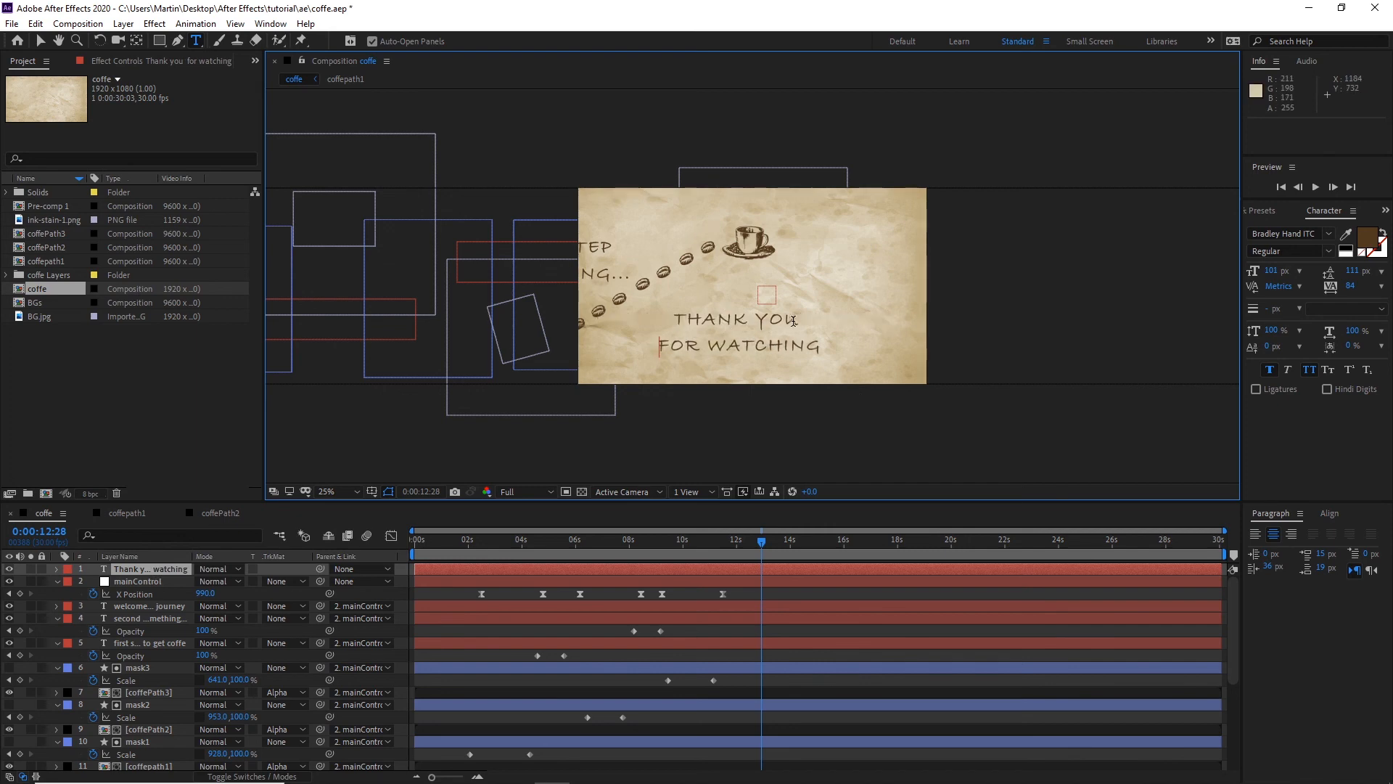
pyautogui.click(41, 40)
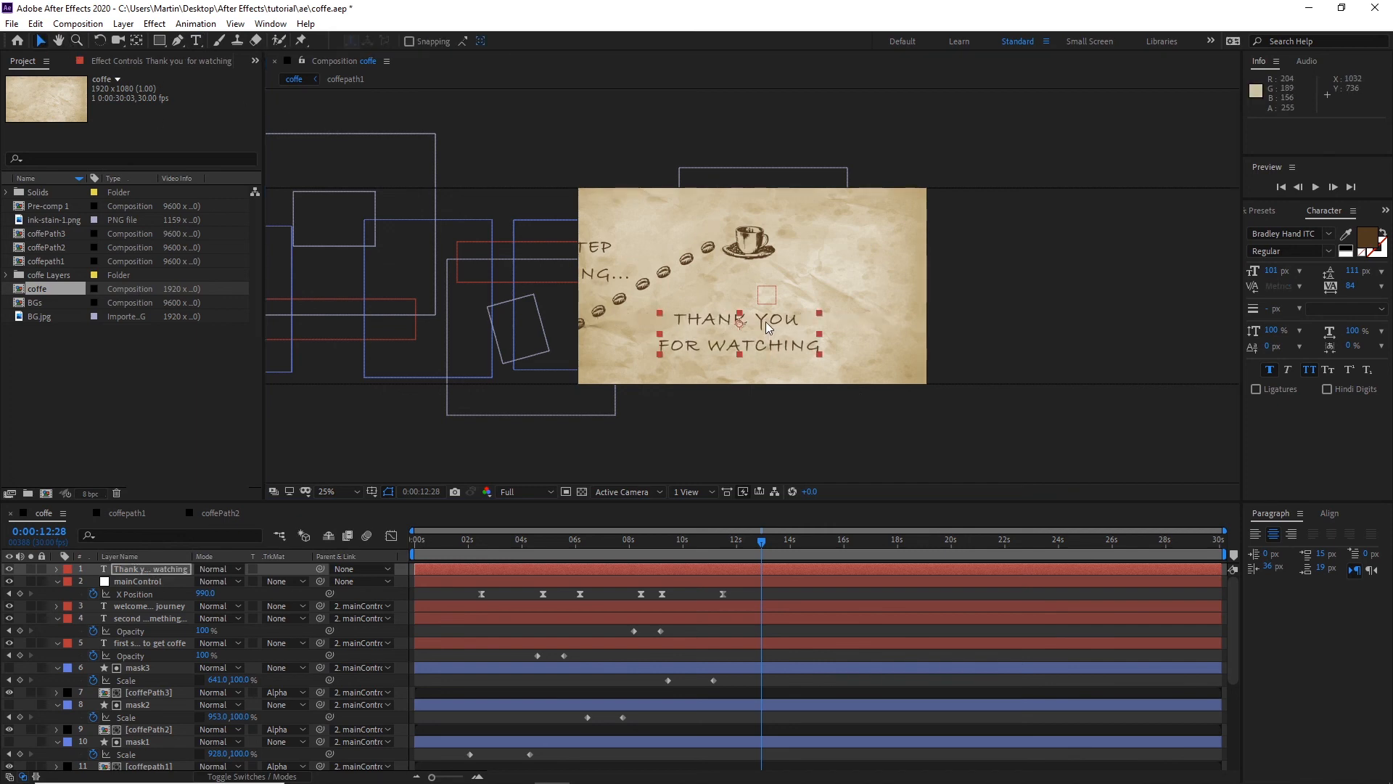
pyautogui.moveTo(769, 328); pyautogui.dragTo(798, 324)
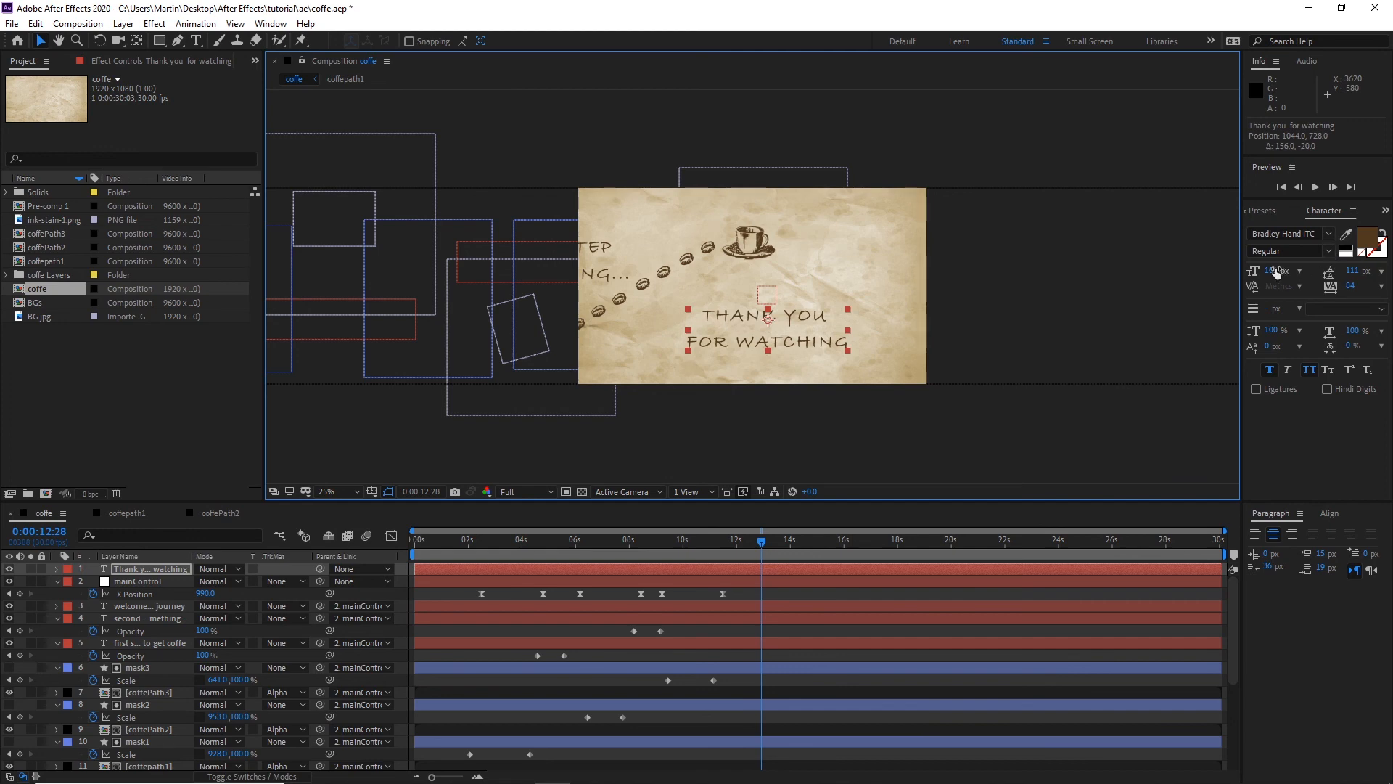
# Step: Set the thank-you text's font size to 139 px and leading to 171 px, and place it at position 1168, 656
pyautogui.moveTo(1277, 271); pyautogui.dragTo(1377, 274)
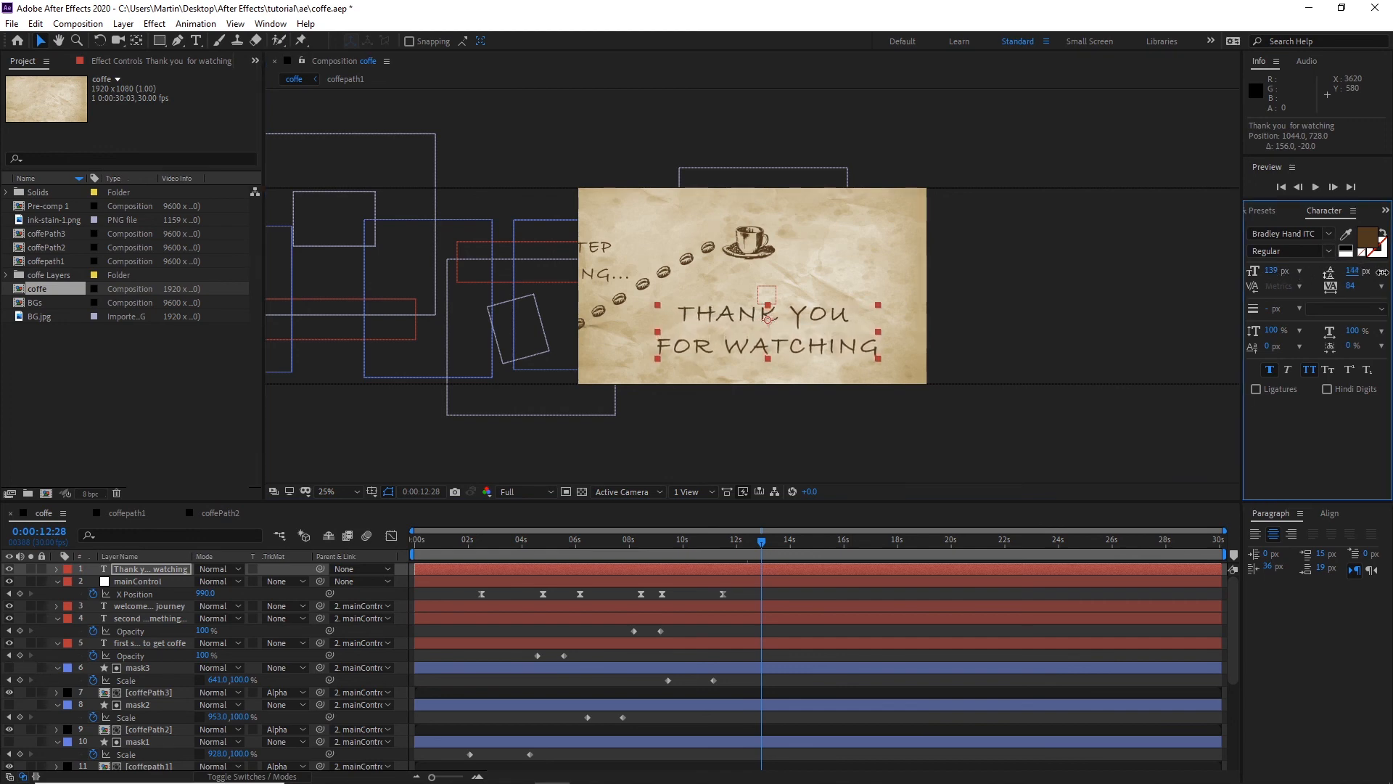
pyautogui.moveTo(808, 325); pyautogui.dragTo(824, 305)
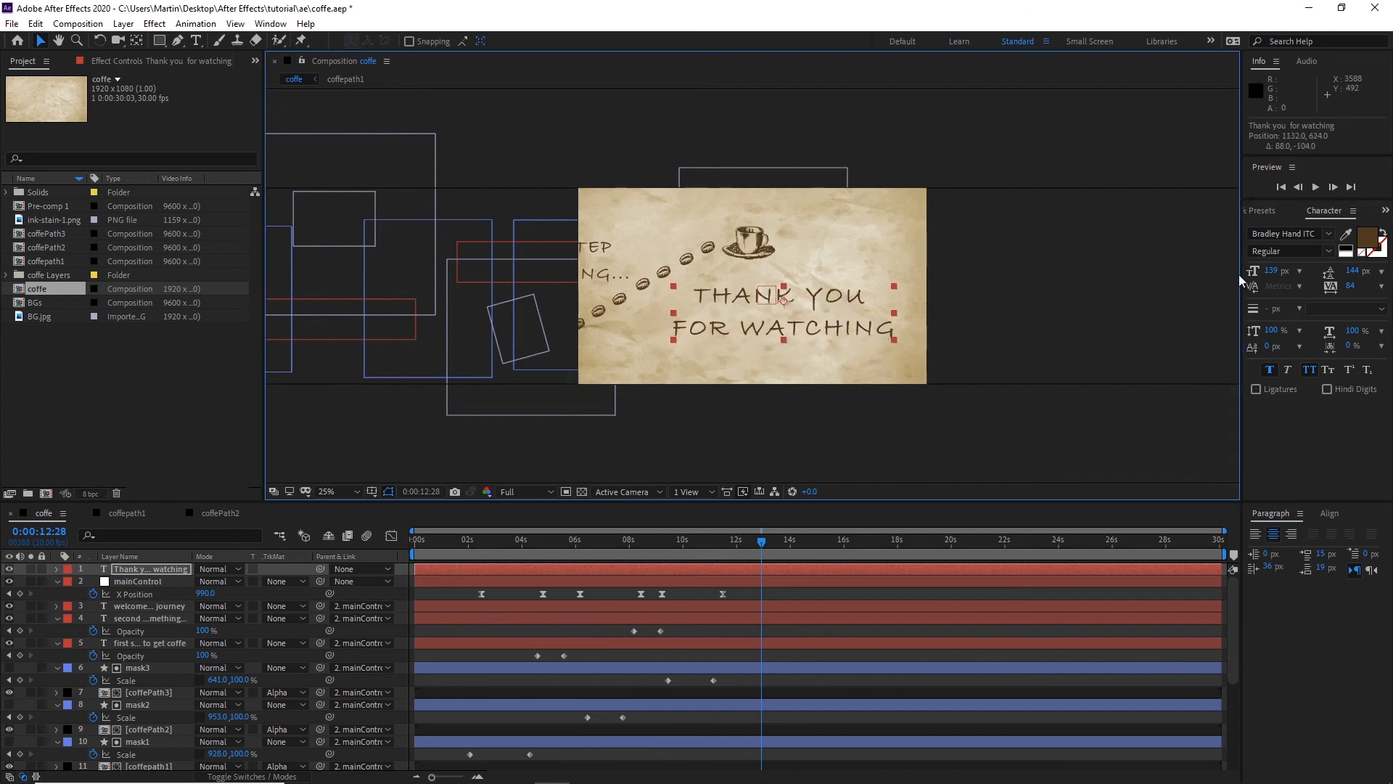
pyautogui.moveTo(1365, 271); pyautogui.dragTo(1382, 270)
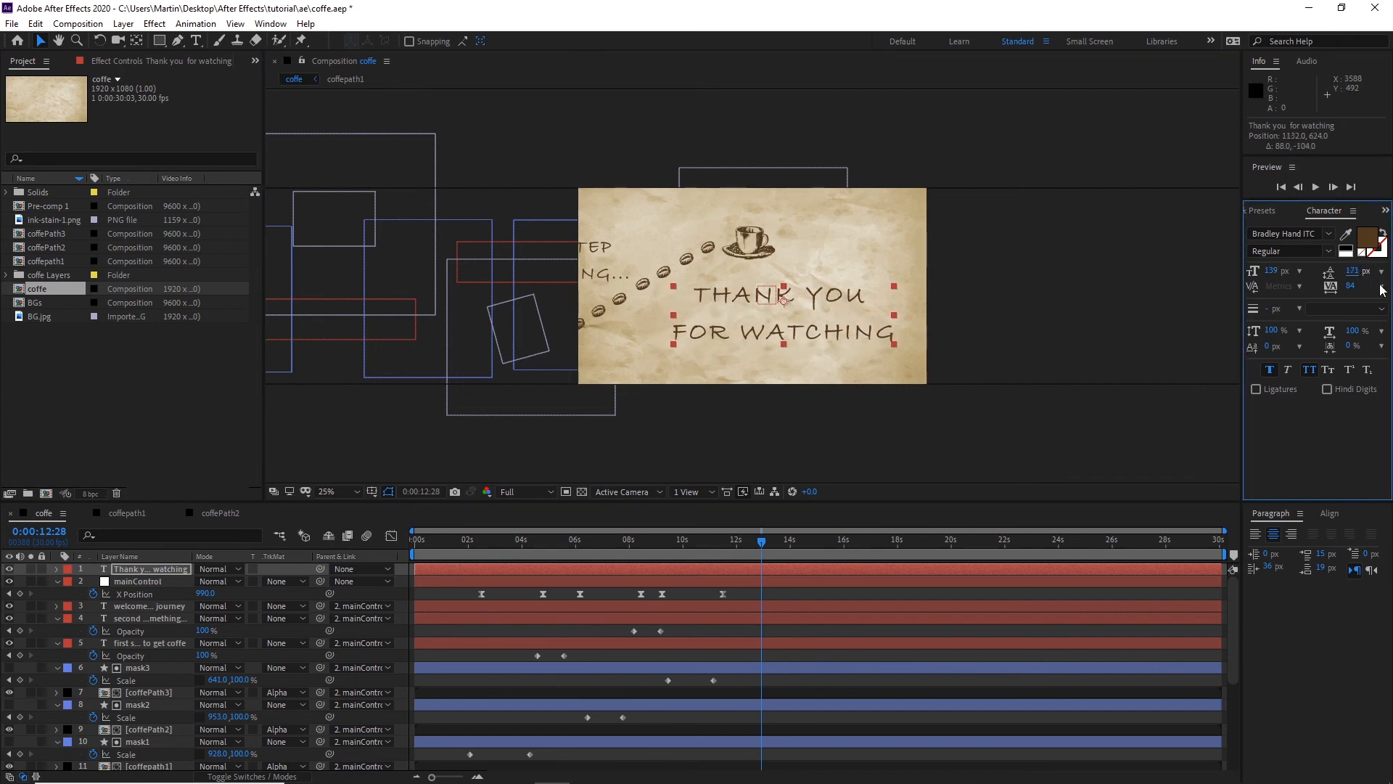
pyautogui.click(817, 303)
pyautogui.moveTo(818, 304); pyautogui.dragTo(822, 309)
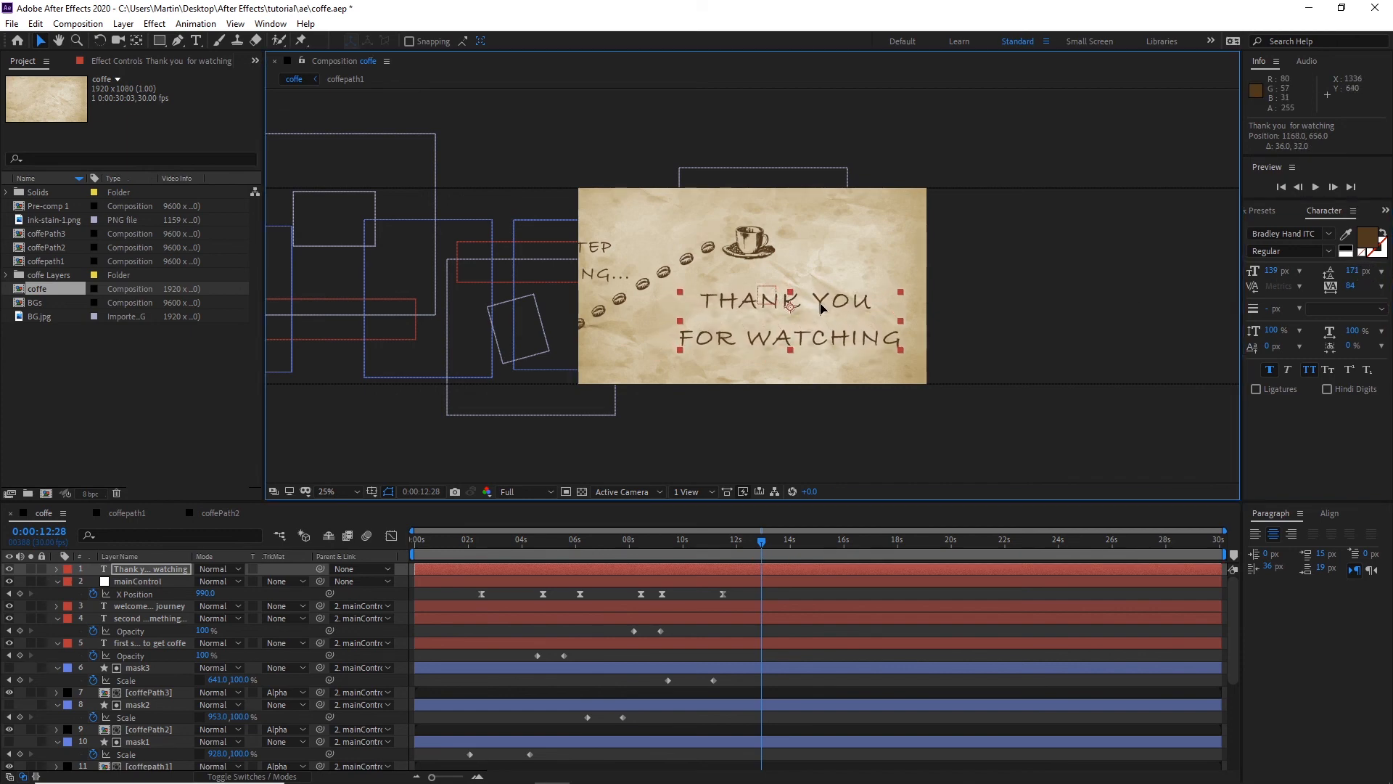
# Step: Parent the thank-you text layer to mainControl
pyautogui.click(1004, 287)
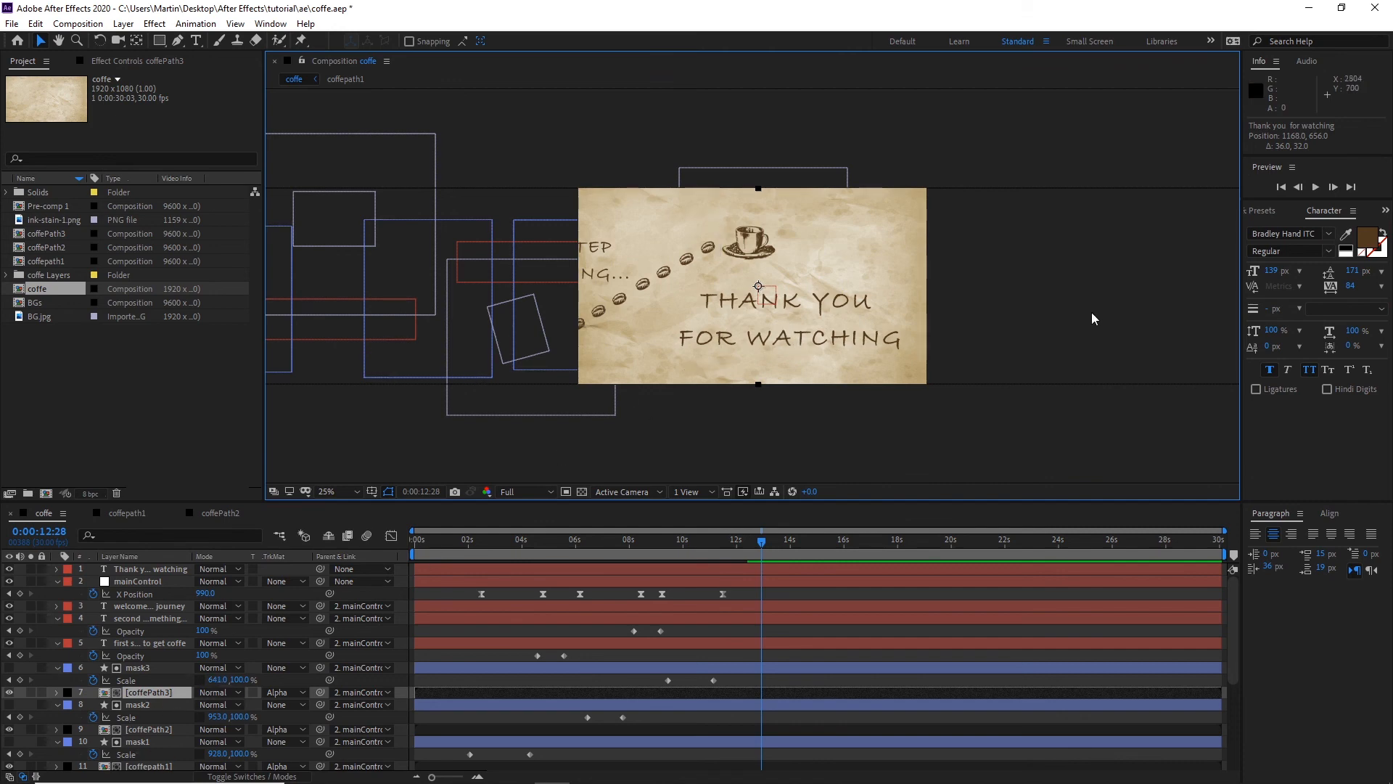
pyautogui.click(851, 342)
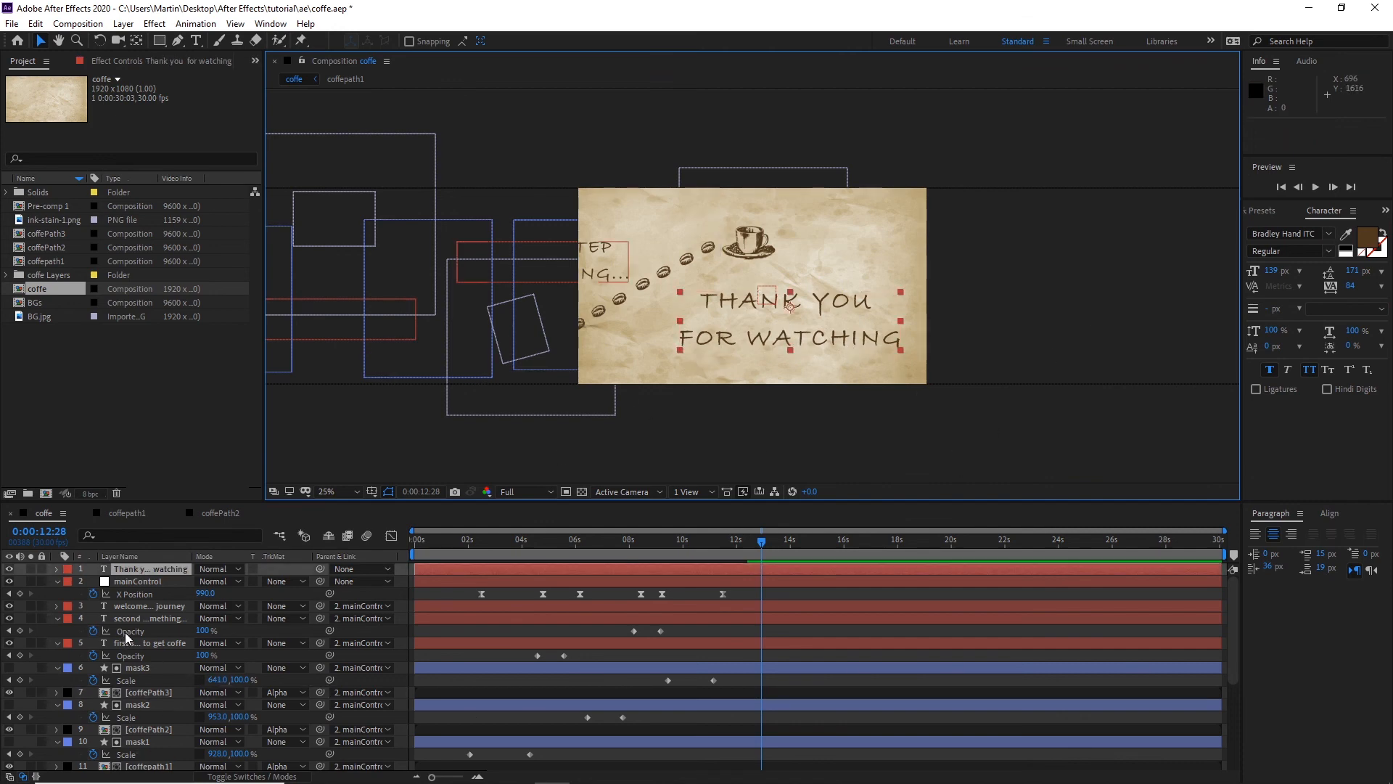
pyautogui.moveTo(320, 569); pyautogui.dragTo(156, 582)
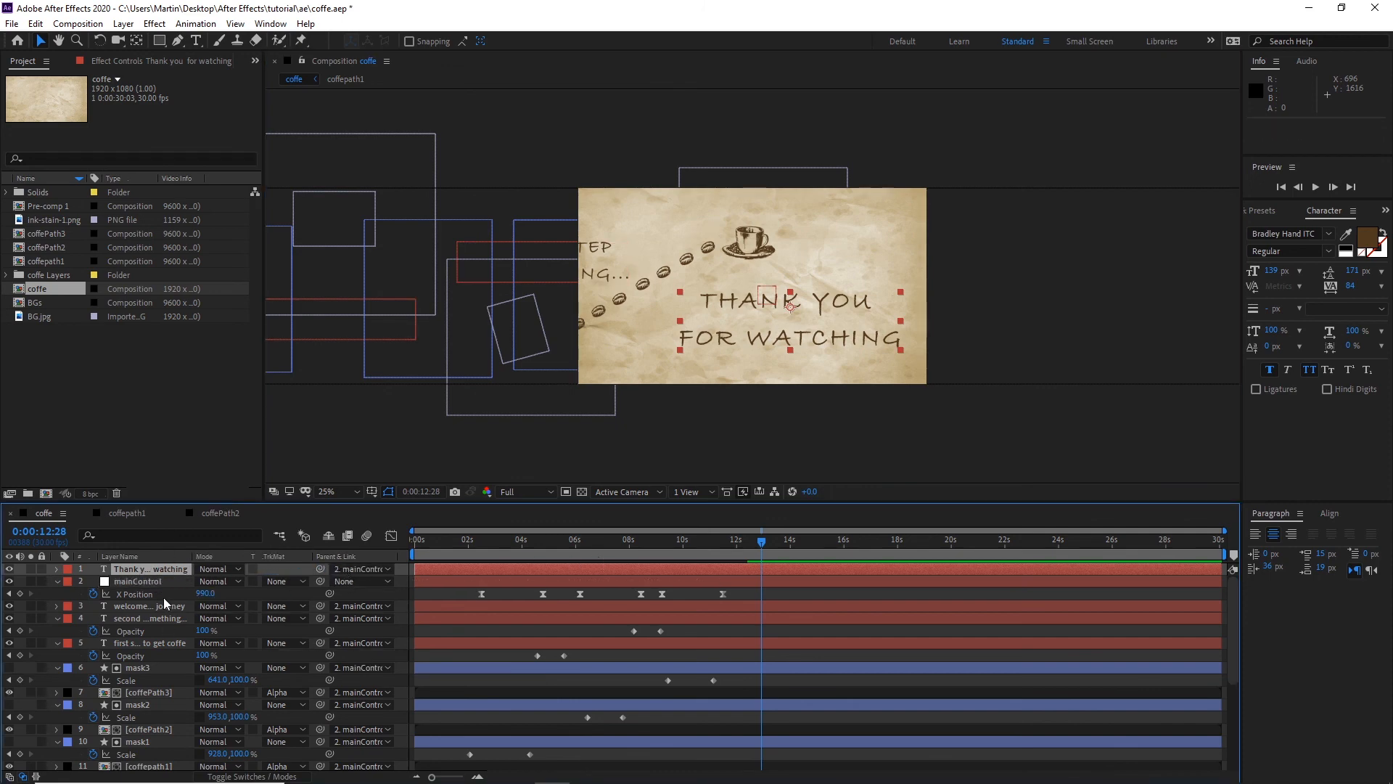
# Step: Move mainControl to the top of the layer stack and set its label color to Yellow
pyautogui.moveTo(152, 585)
pyautogui.mouseDown()
pyautogui.moveTo(137, 582)
pyautogui.moveTo(142, 564)
pyautogui.mouseUp()
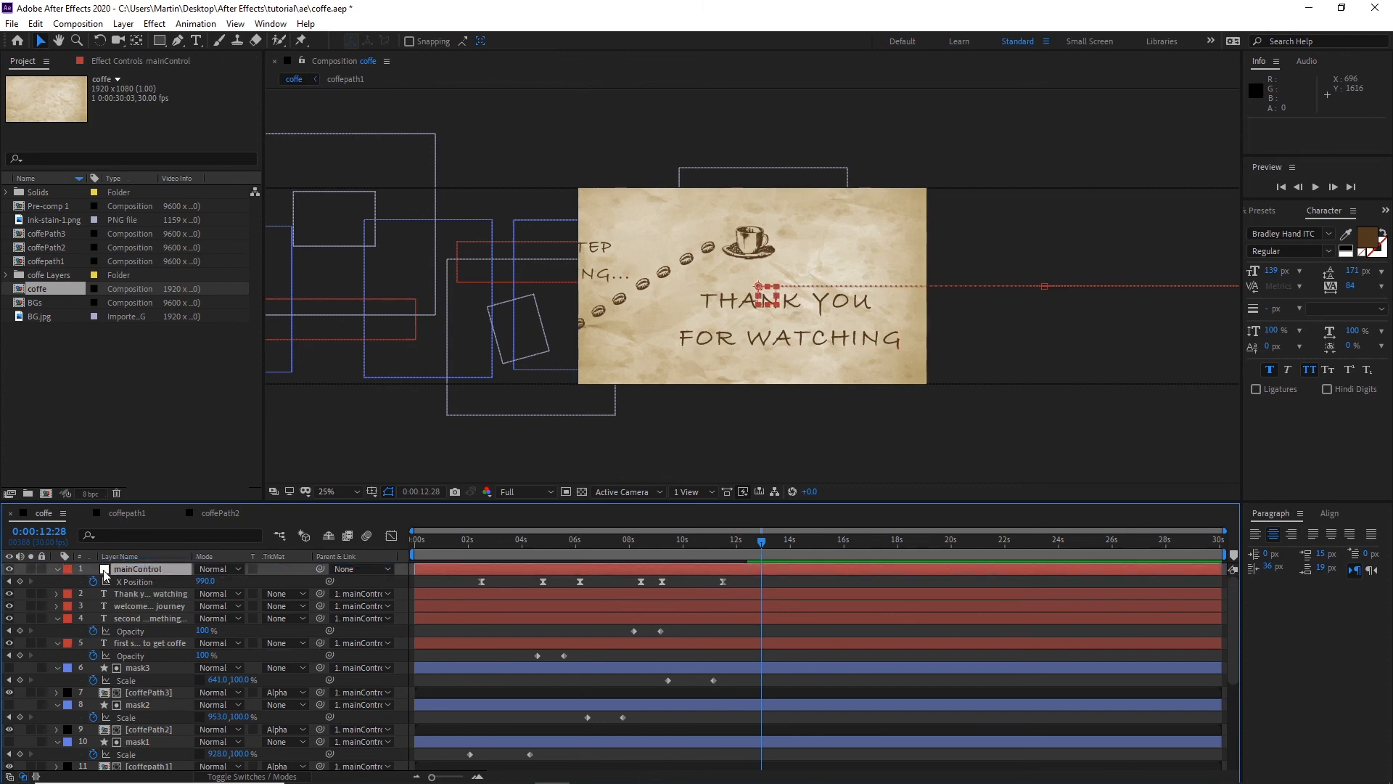
pyautogui.click(69, 568)
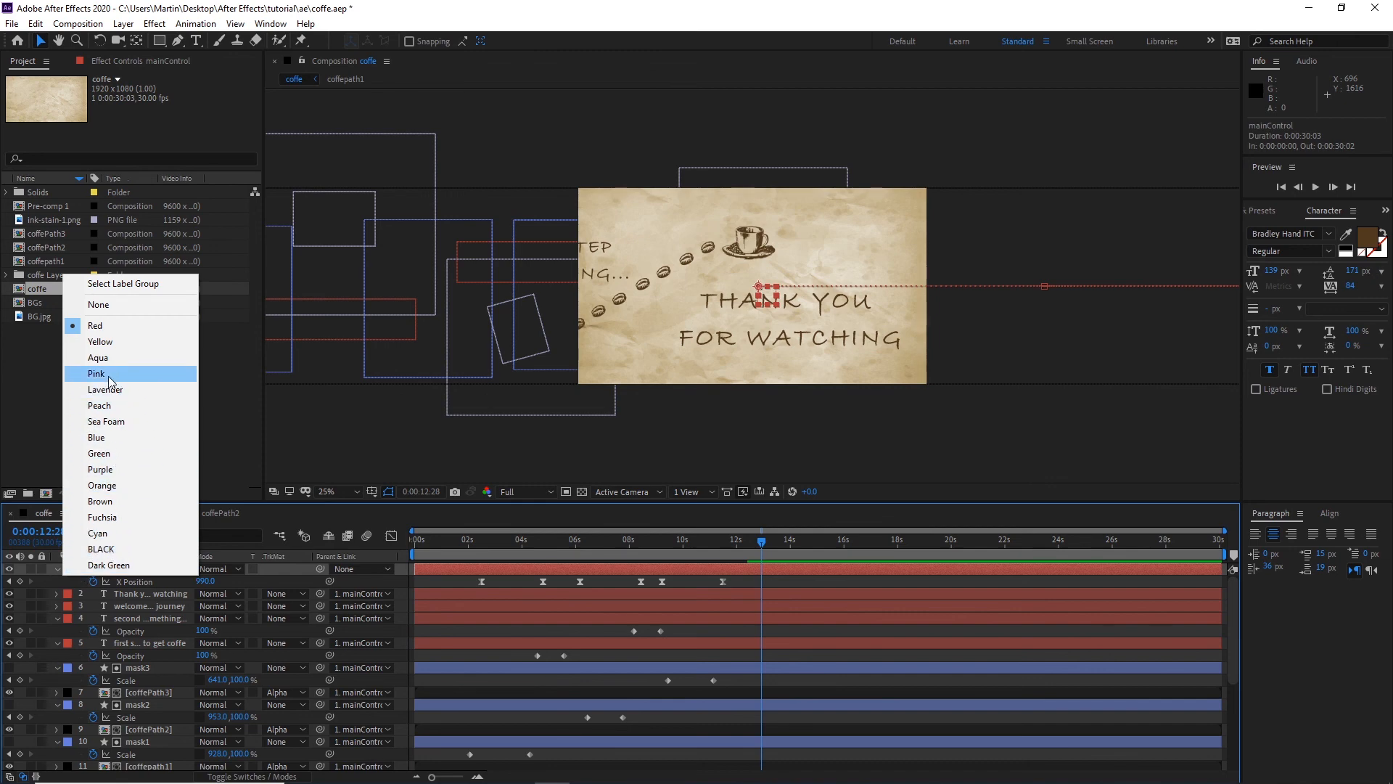
pyautogui.click(109, 341)
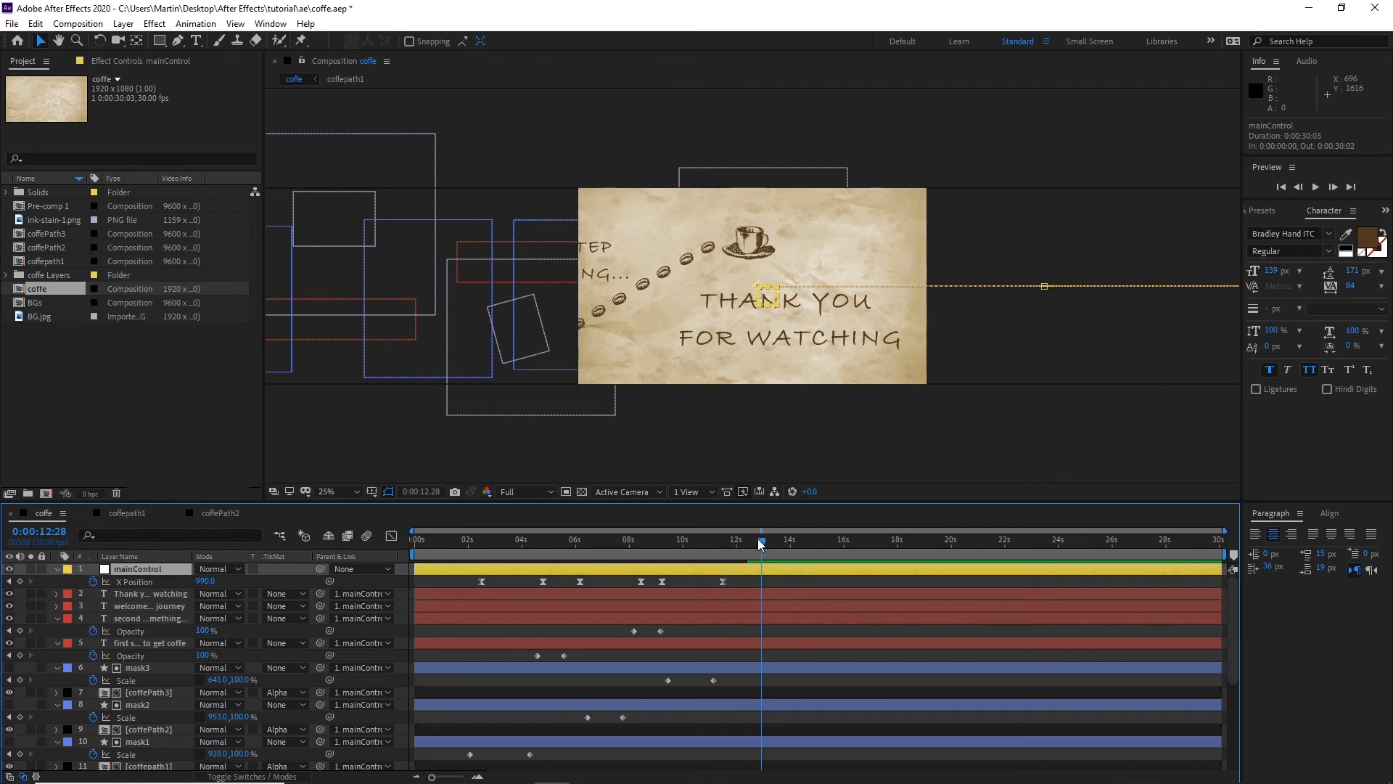
# Step: Preview the map animation from the start through the arrival at the thank-you text
pyautogui.moveTo(760, 544); pyautogui.dragTo(395, 551)
pyautogui.press('space')
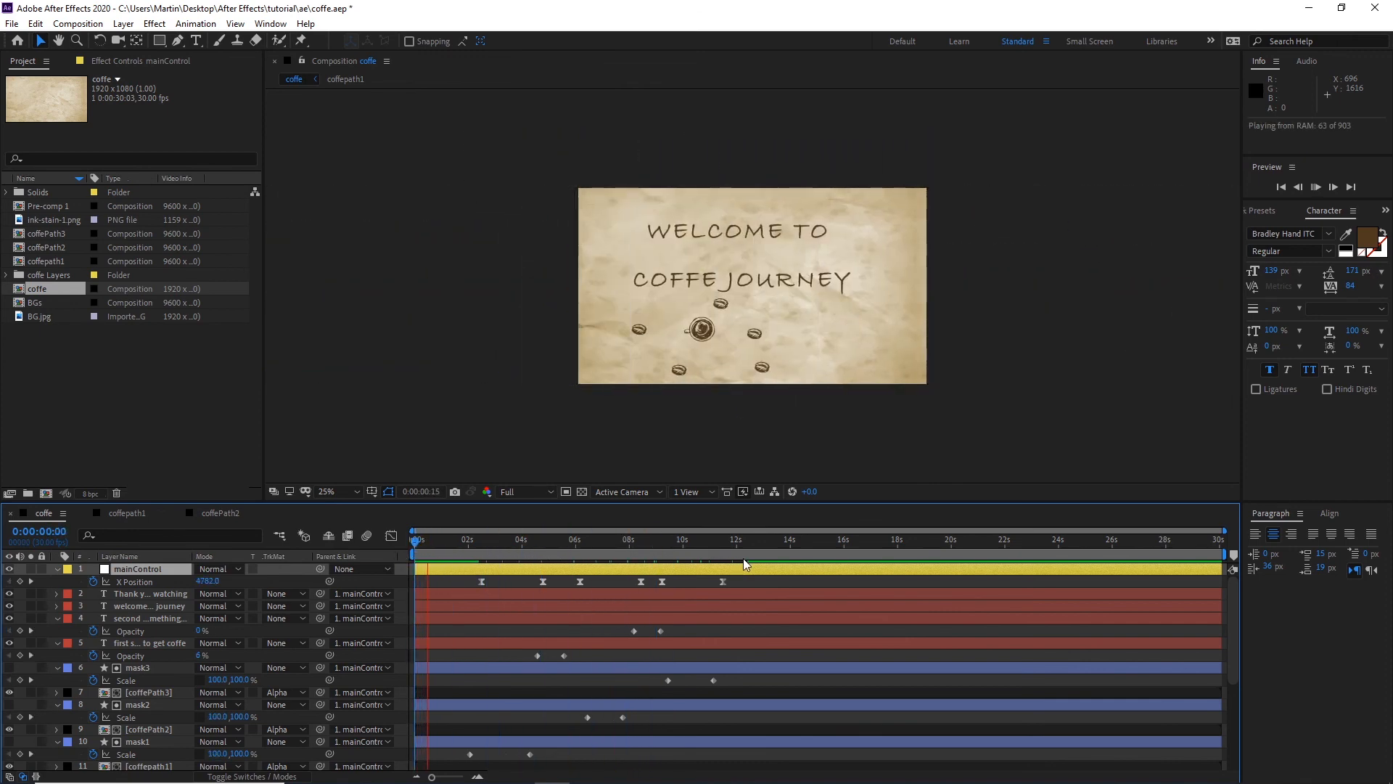
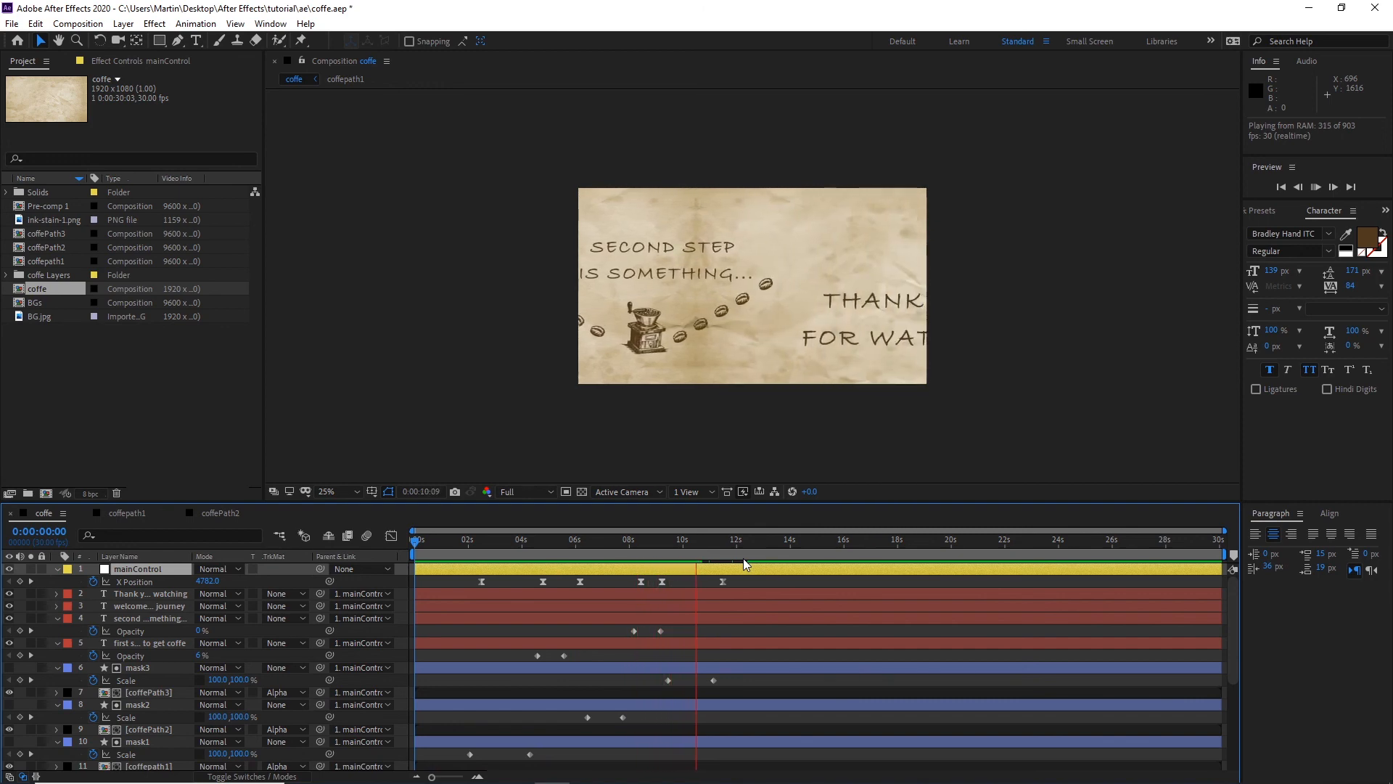
pyautogui.press('space')
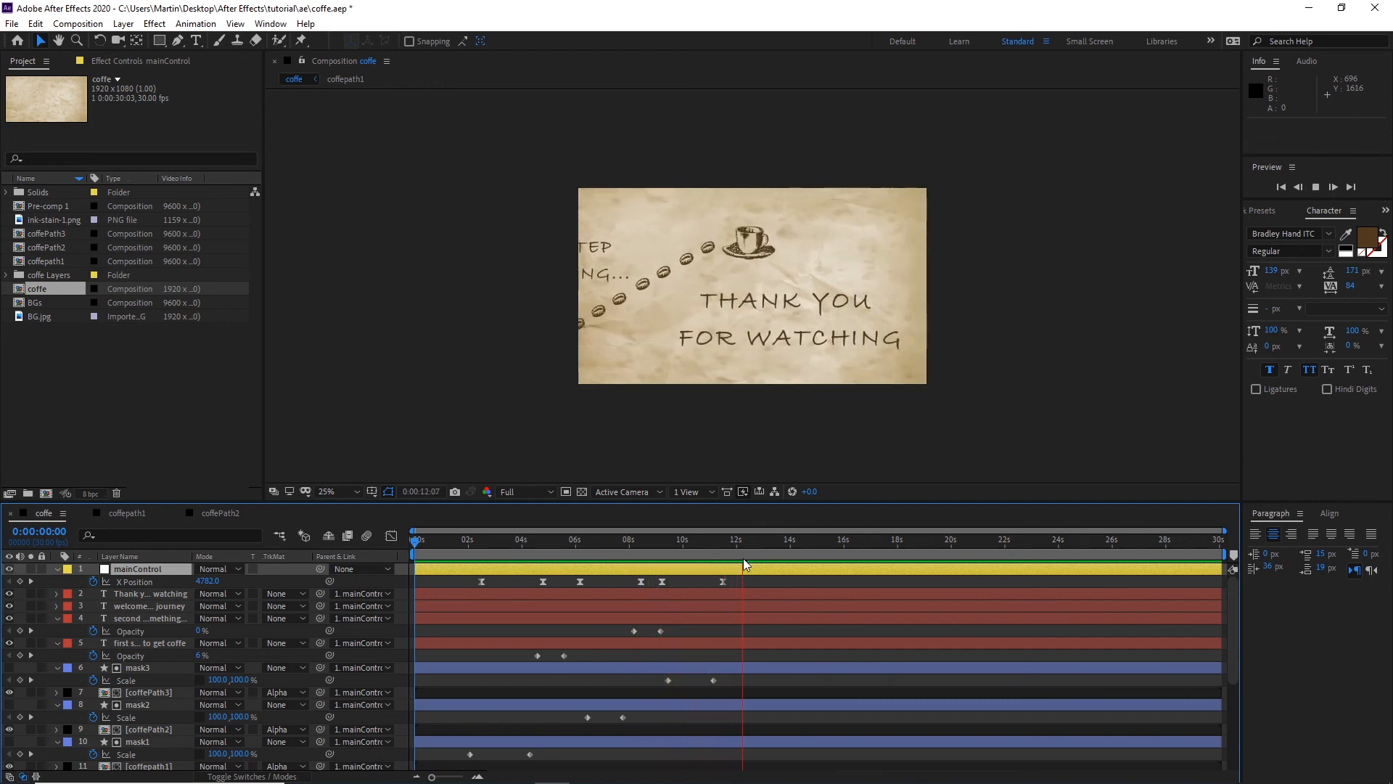
# Step: Keyframe the thank-you text's Opacity at 0% at 0:00:12:08 and 100% at 0:00:13:08
pyautogui.click(854, 336)
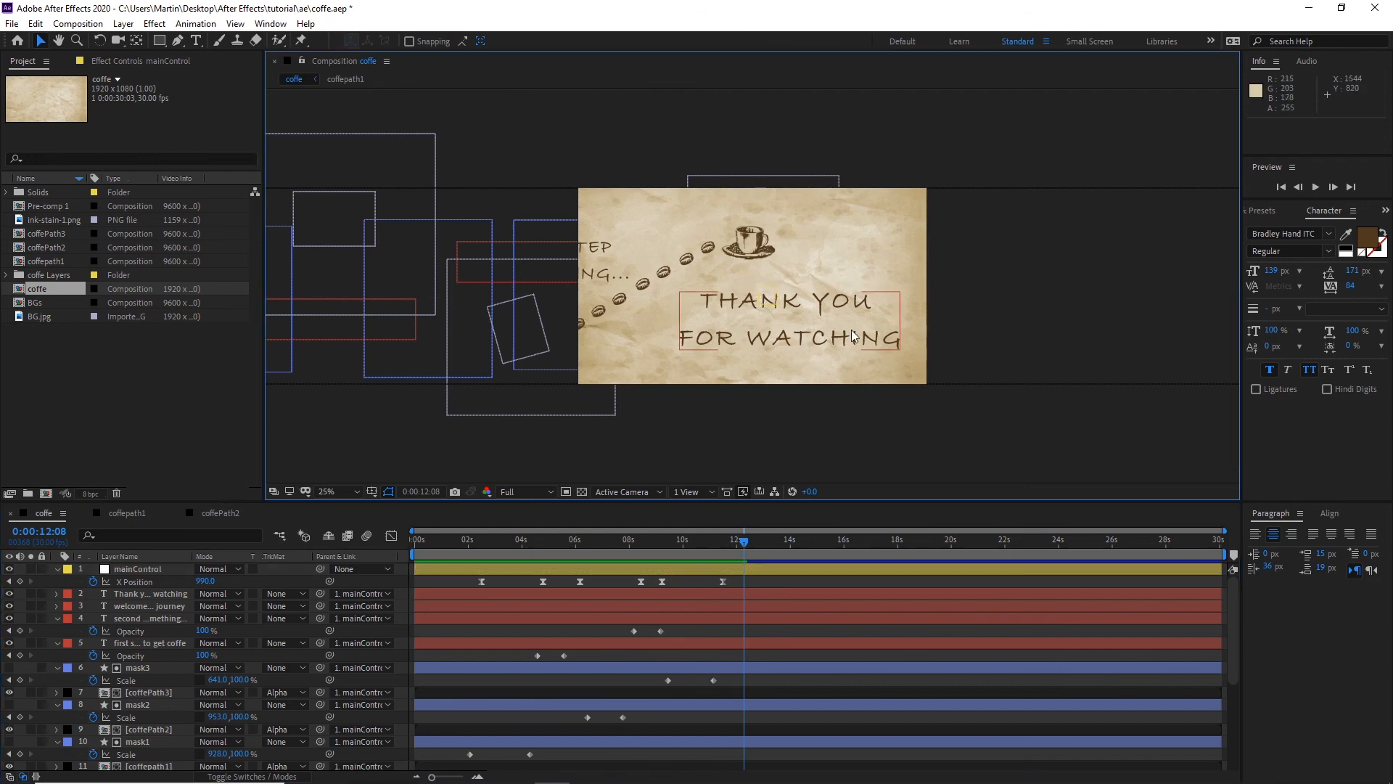
pyautogui.click(822, 304)
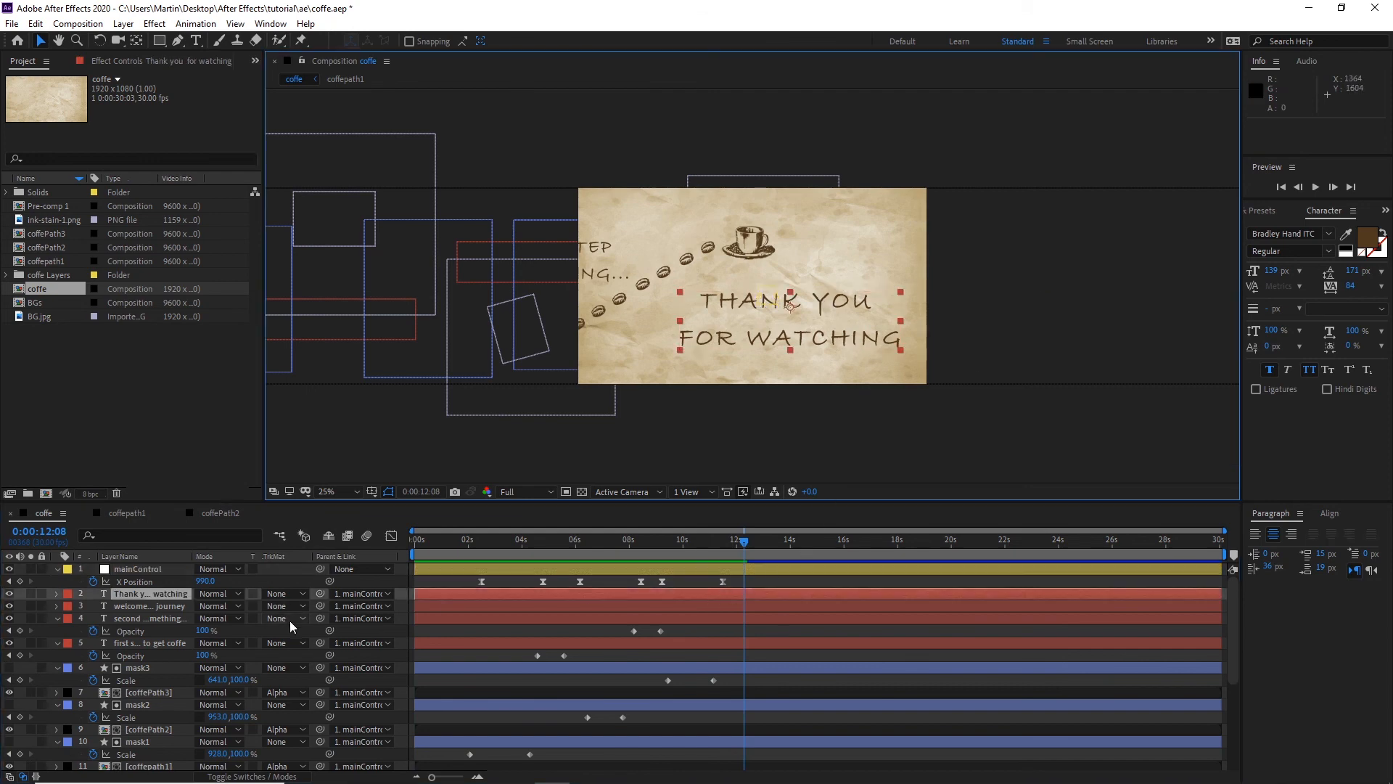
pyautogui.press('t')
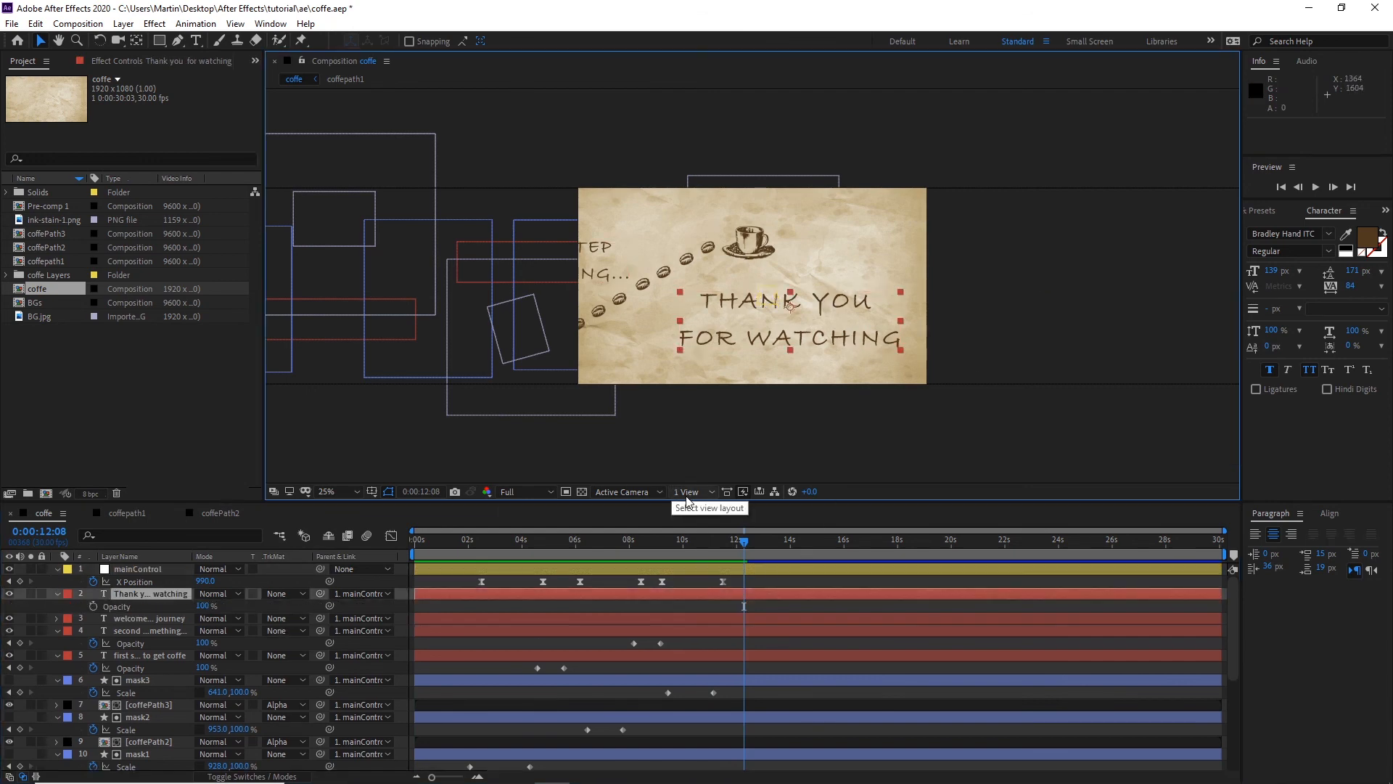
pyautogui.moveTo(201, 608); pyautogui.dragTo(138, 608)
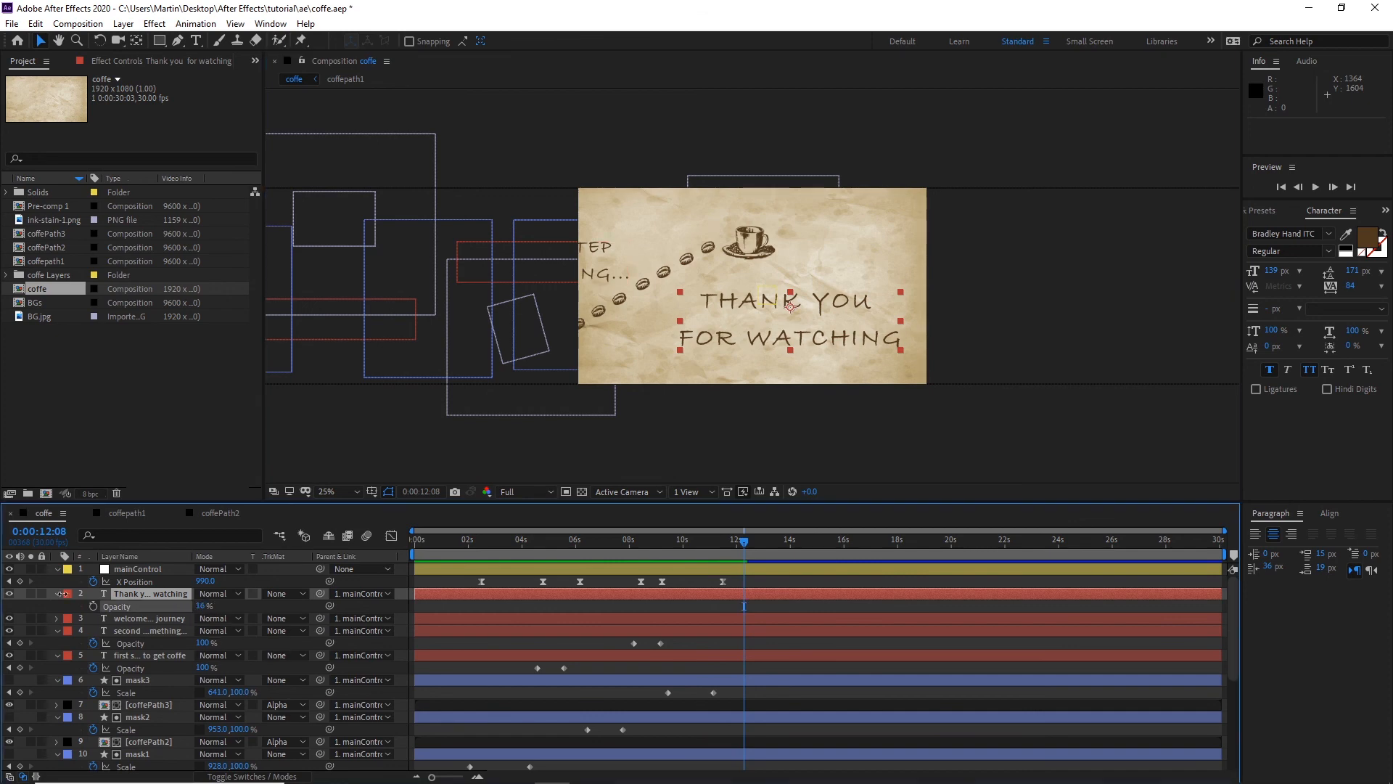
pyautogui.click(93, 606)
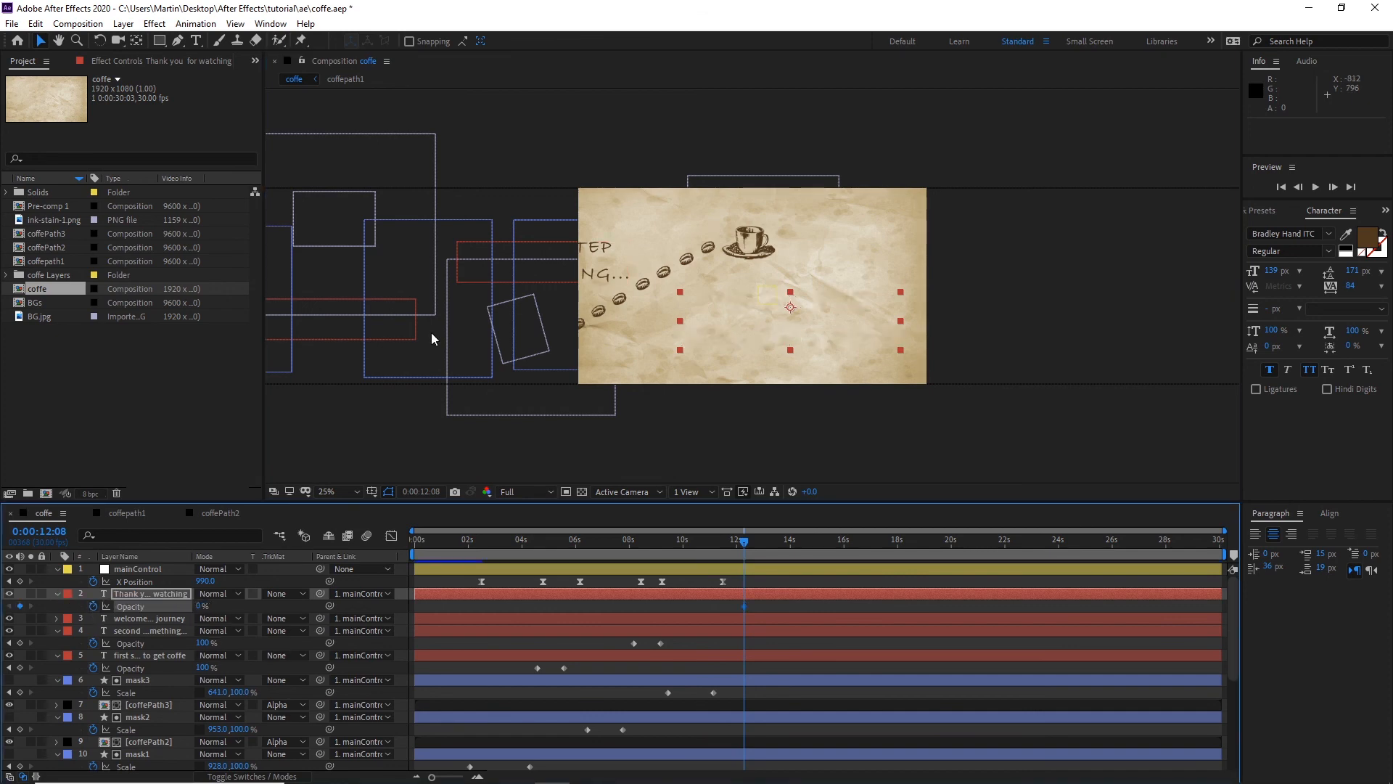
pyautogui.press('space')
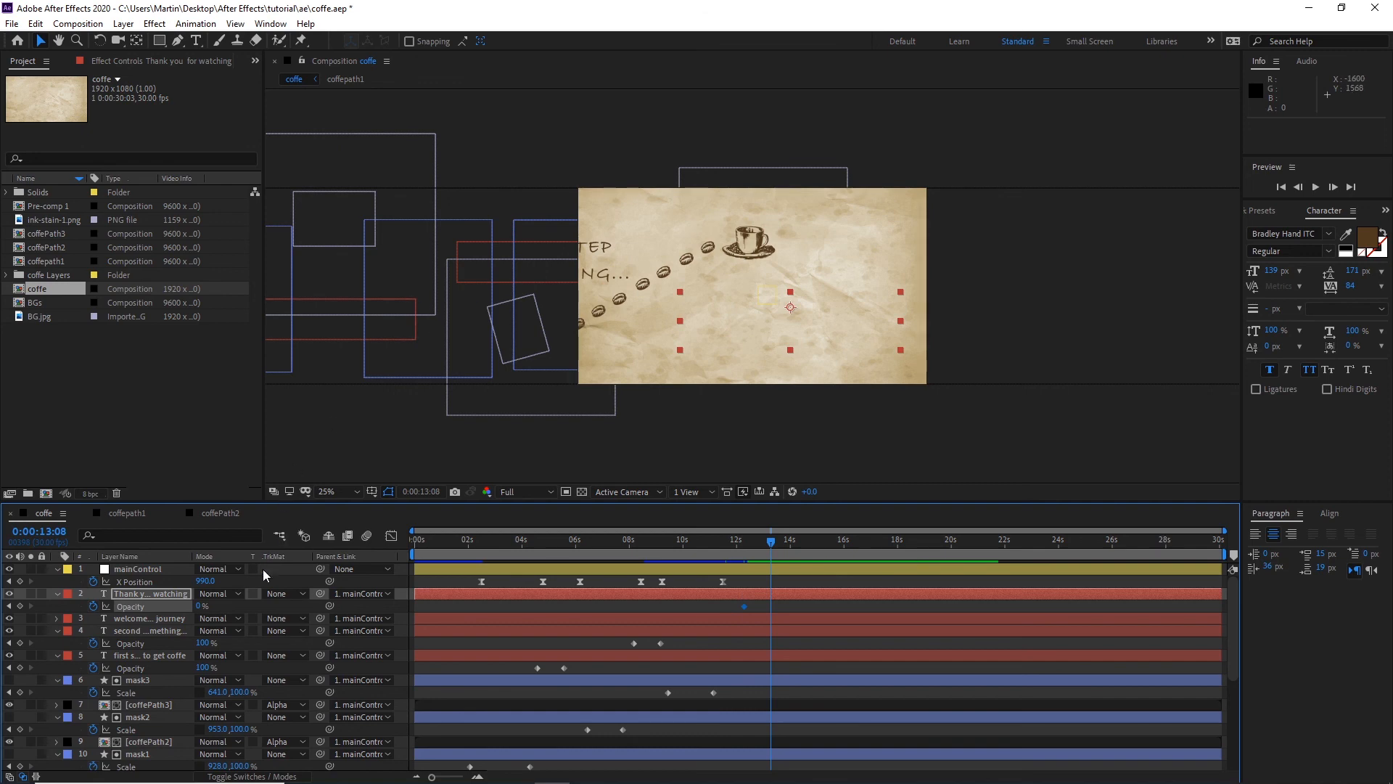
pyautogui.moveTo(201, 607); pyautogui.dragTo(376, 594)
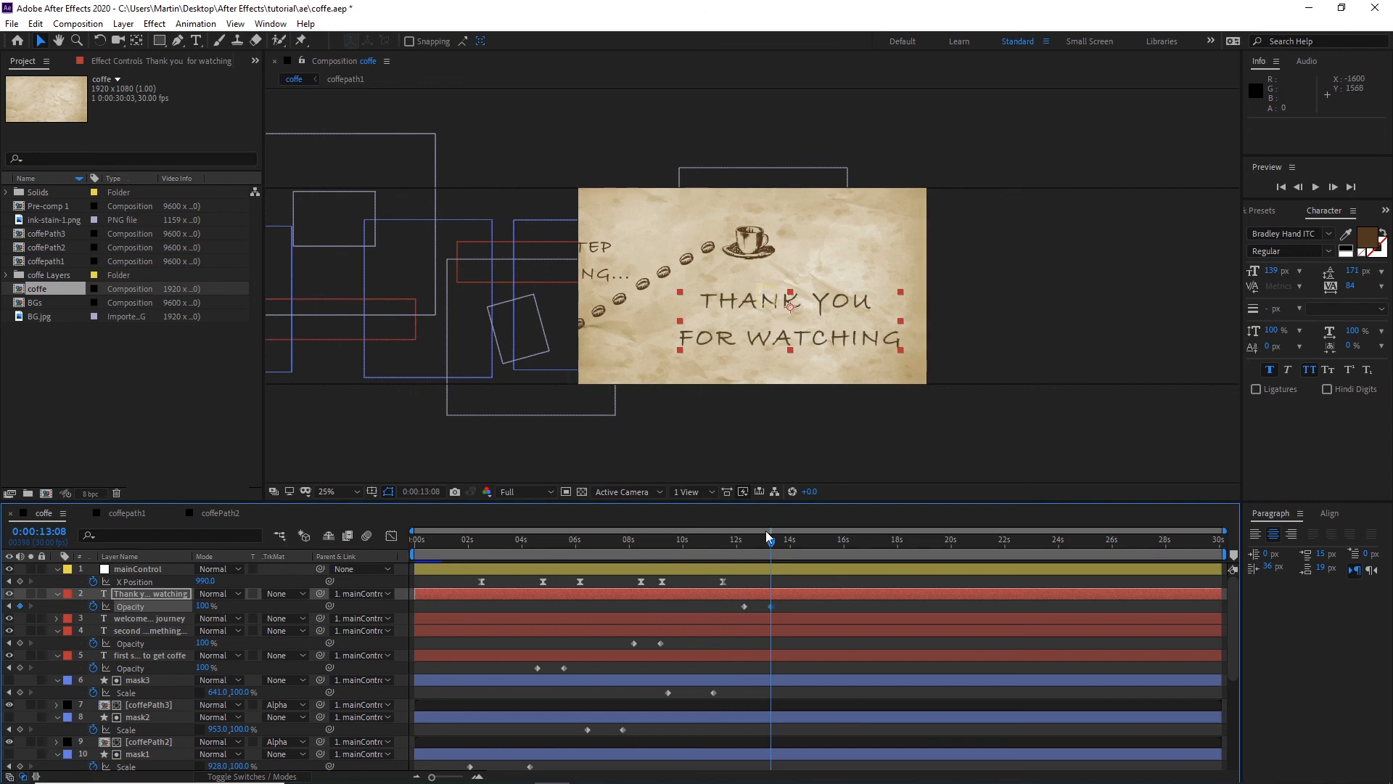
# Step: Shift both thank-you Opacity keyframes earlier so the fade-in starts at 0:00:11:29, previewing the timing
pyautogui.moveTo(771, 541); pyautogui.dragTo(712, 552)
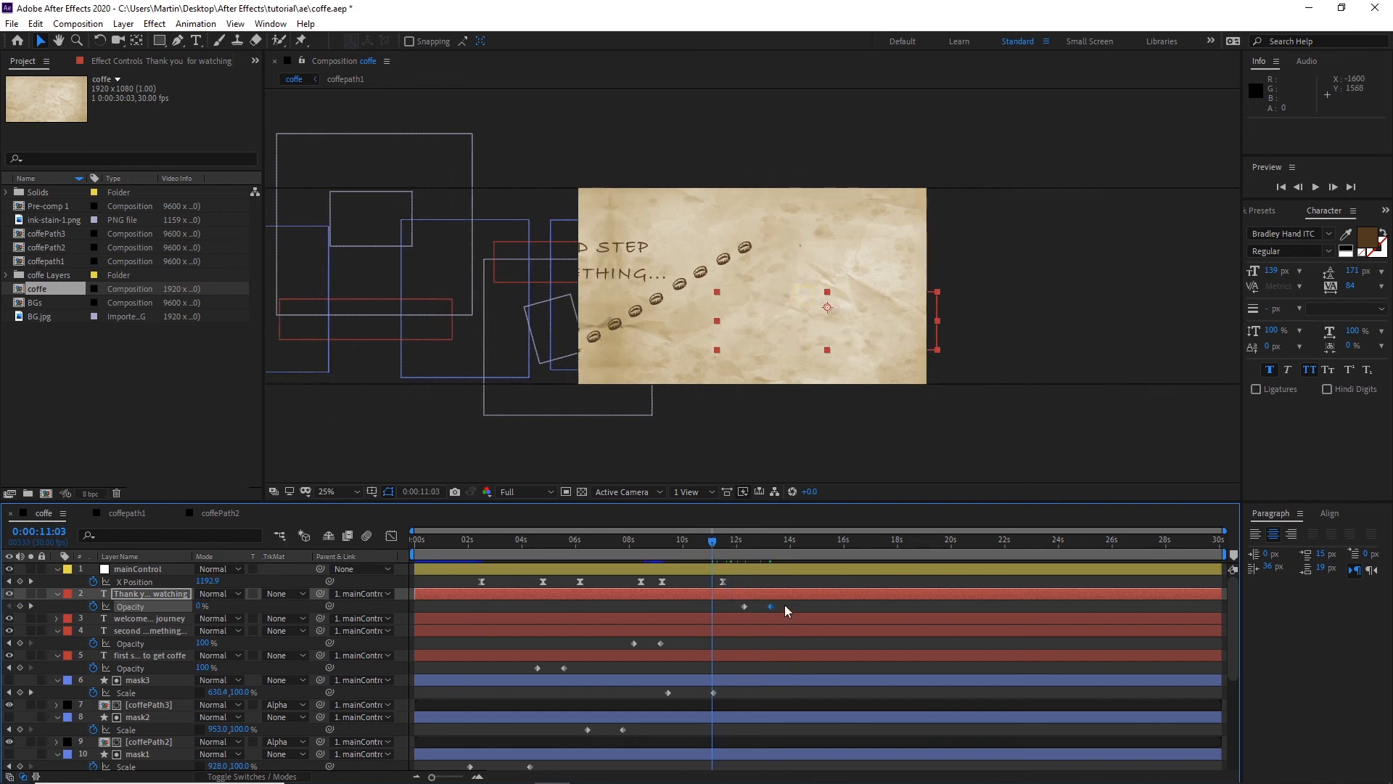
pyautogui.moveTo(744, 606); pyautogui.dragTo(722, 605)
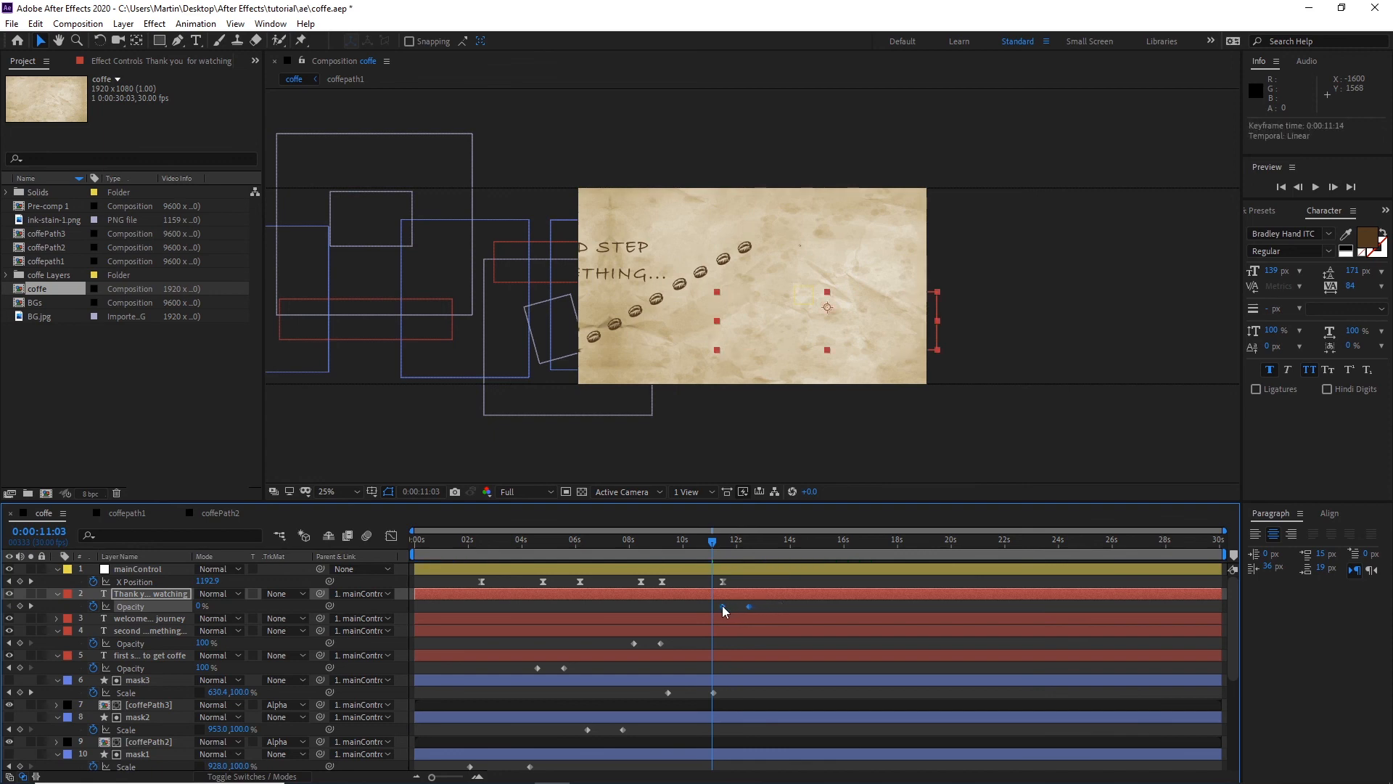
pyautogui.press('space')
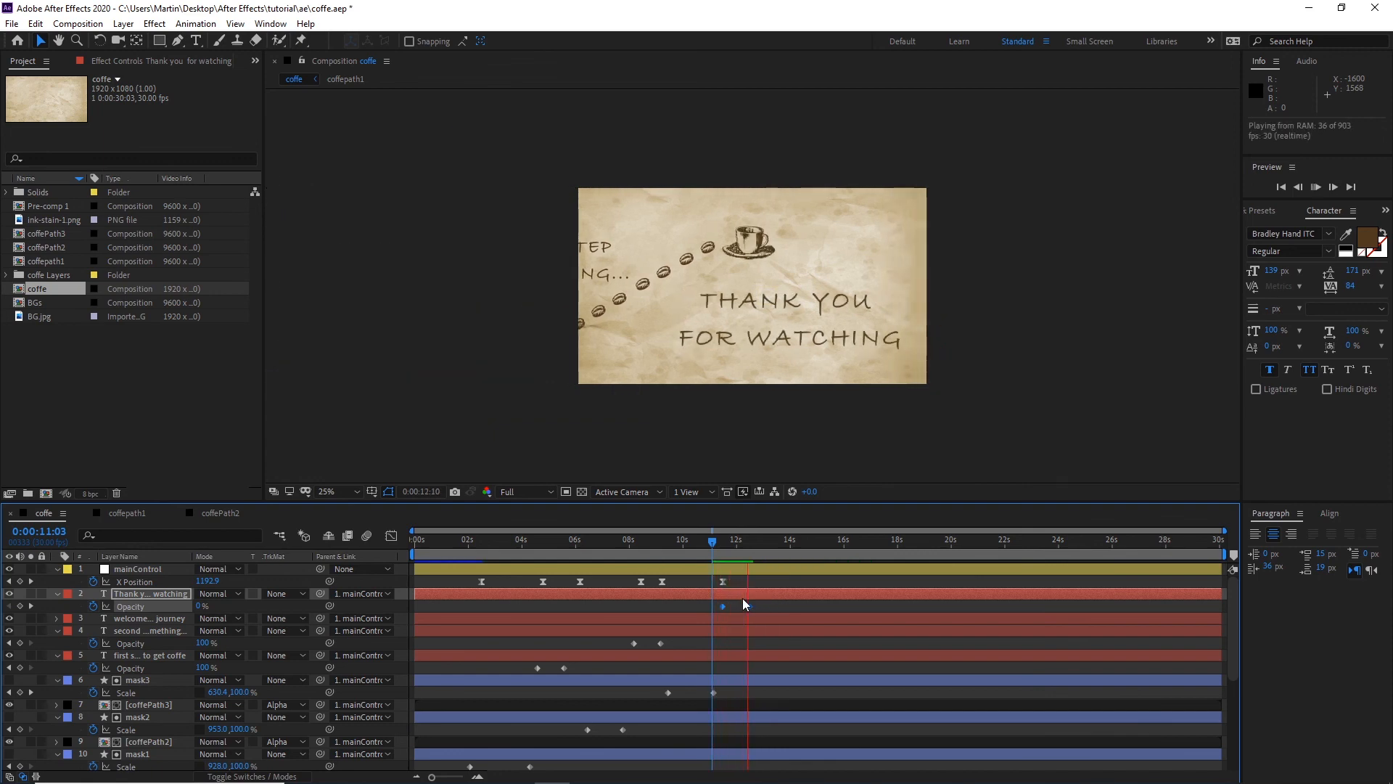
pyautogui.press('space')
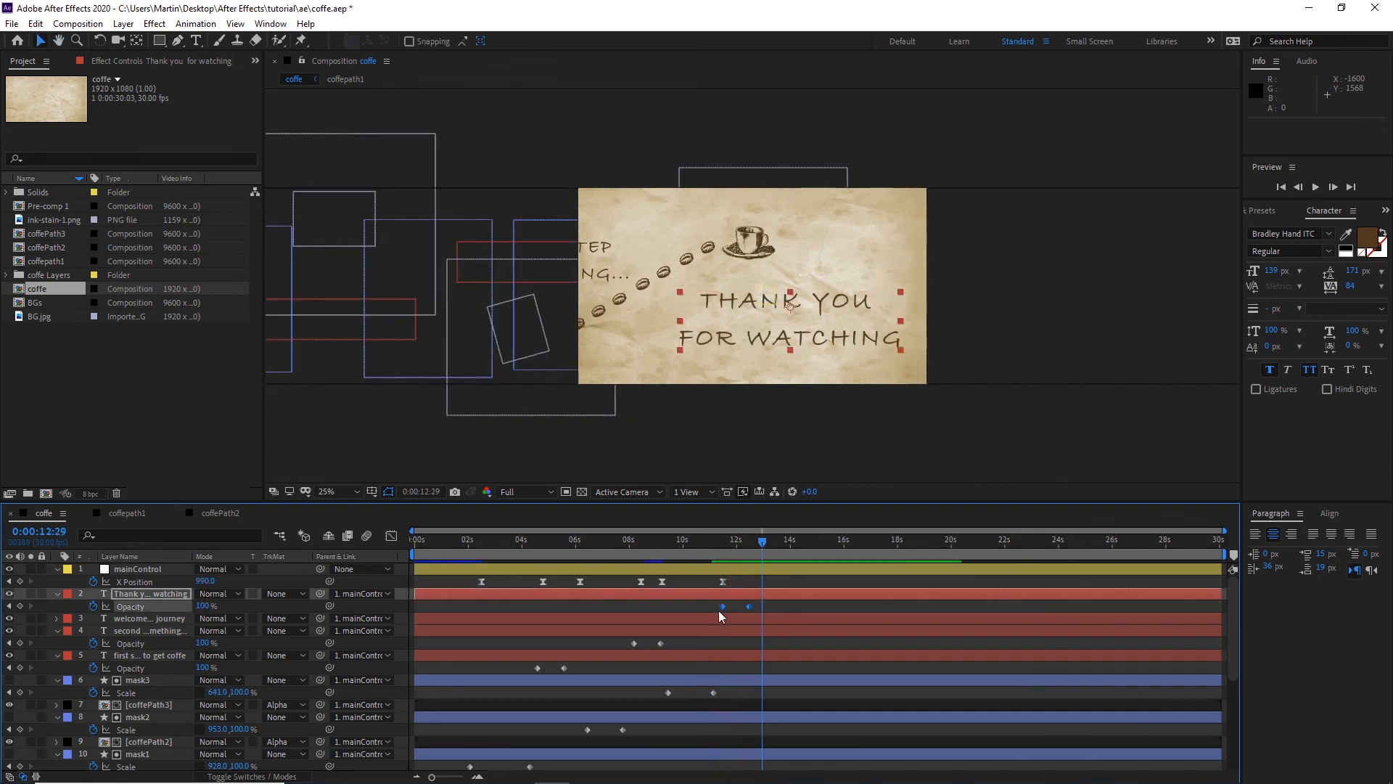
pyautogui.moveTo(719, 610); pyautogui.dragTo(734, 607)
pyautogui.moveTo(765, 542)
pyautogui.mouseDown()
pyautogui.moveTo(716, 548)
pyautogui.moveTo(771, 550)
pyautogui.mouseUp()
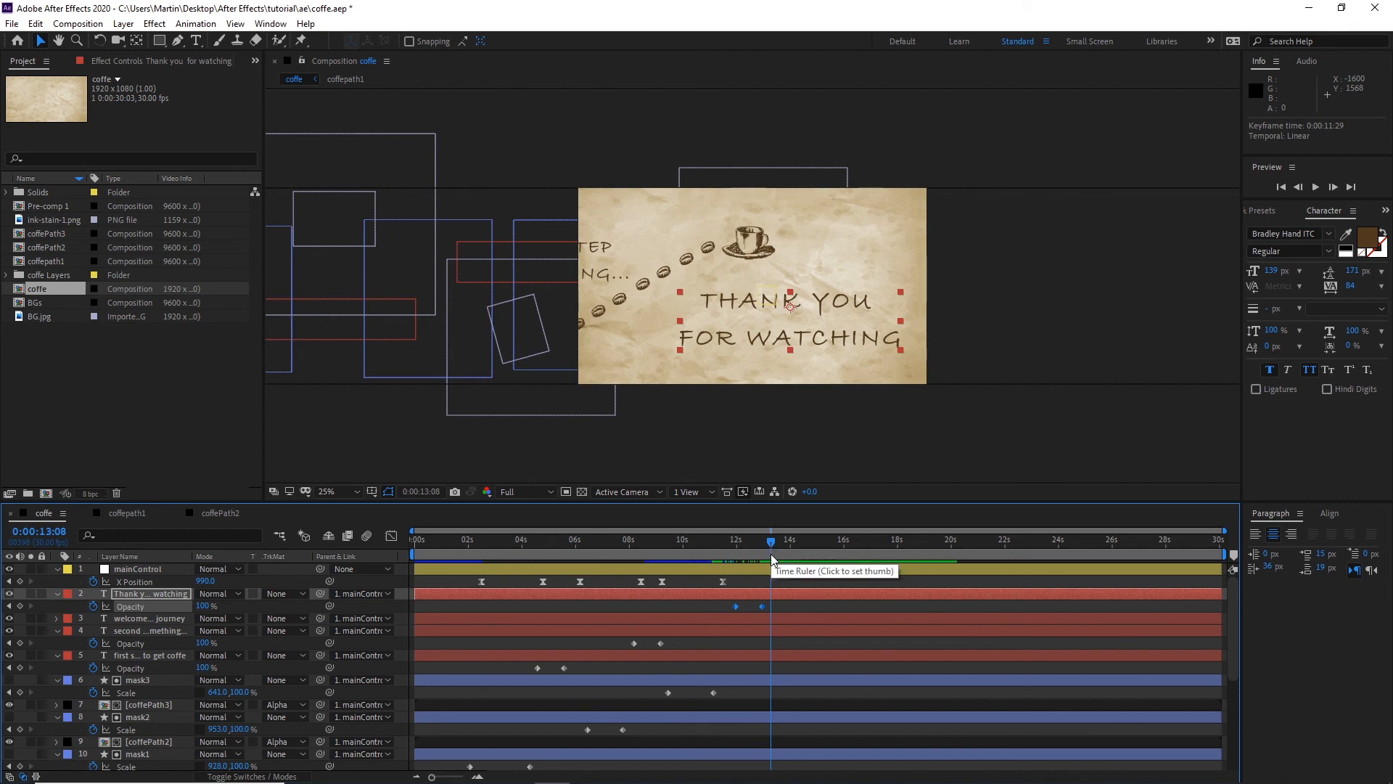
# Step: In the Graph Editor, lengthen the easing handles at both ends of mainControl's first X Position move, and return to the composition's start
pyautogui.moveTo(772, 545); pyautogui.dragTo(471, 587)
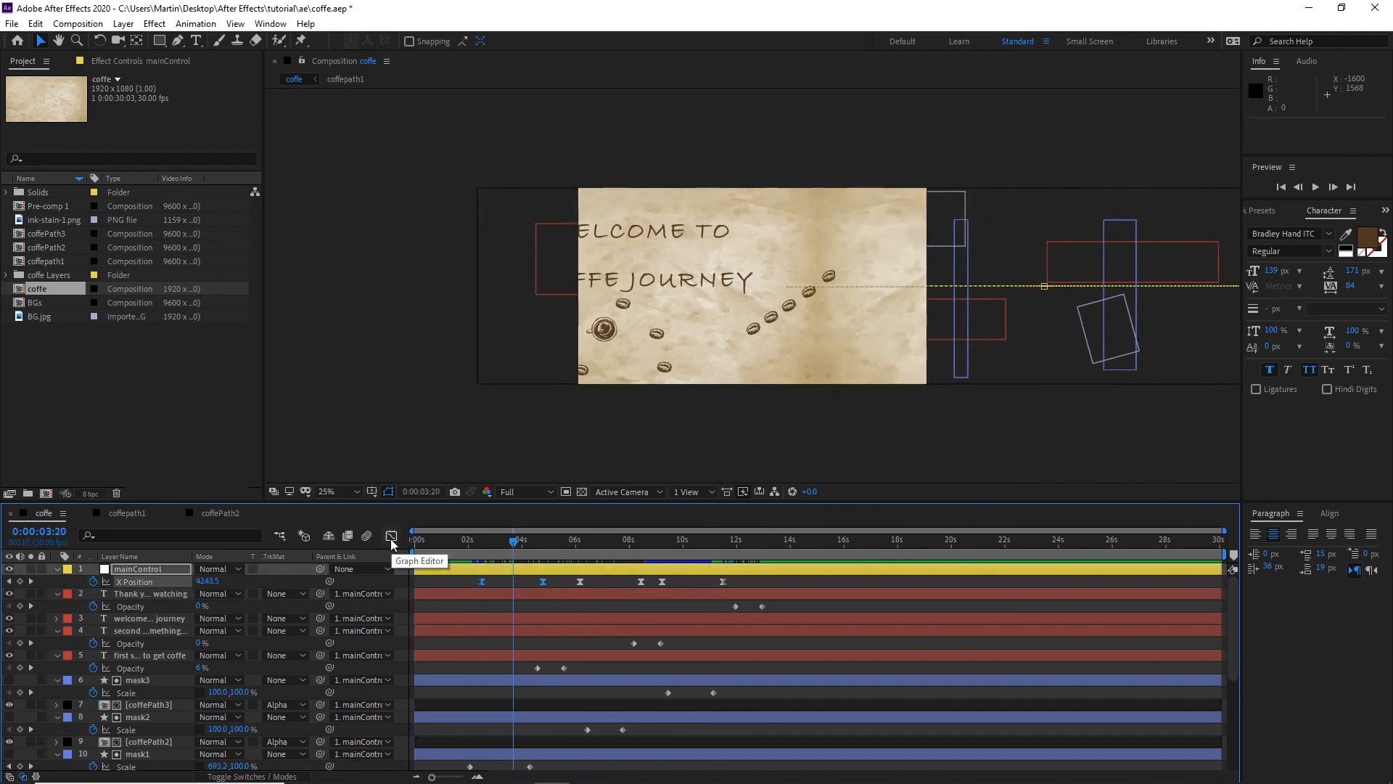
pyautogui.click(391, 538)
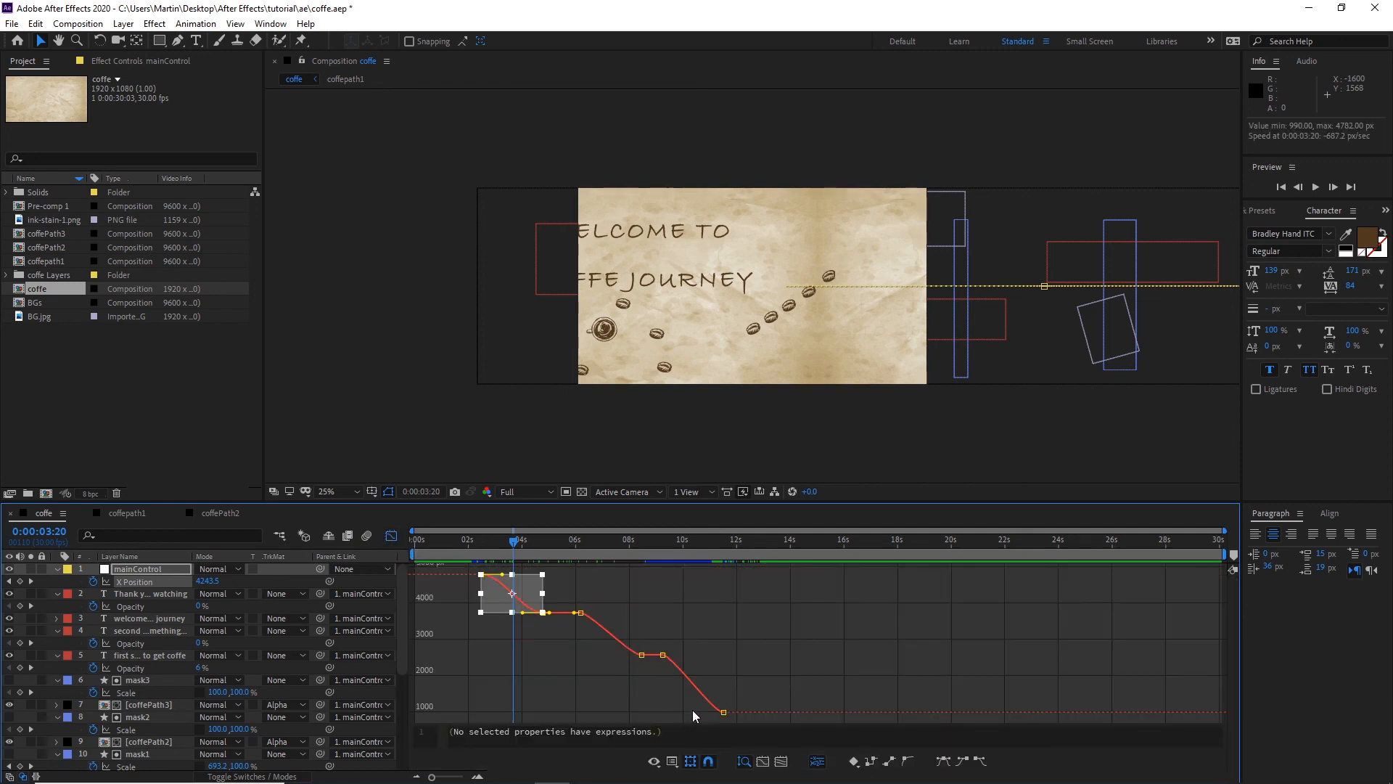
pyautogui.moveTo(433, 777); pyautogui.dragTo(457, 779)
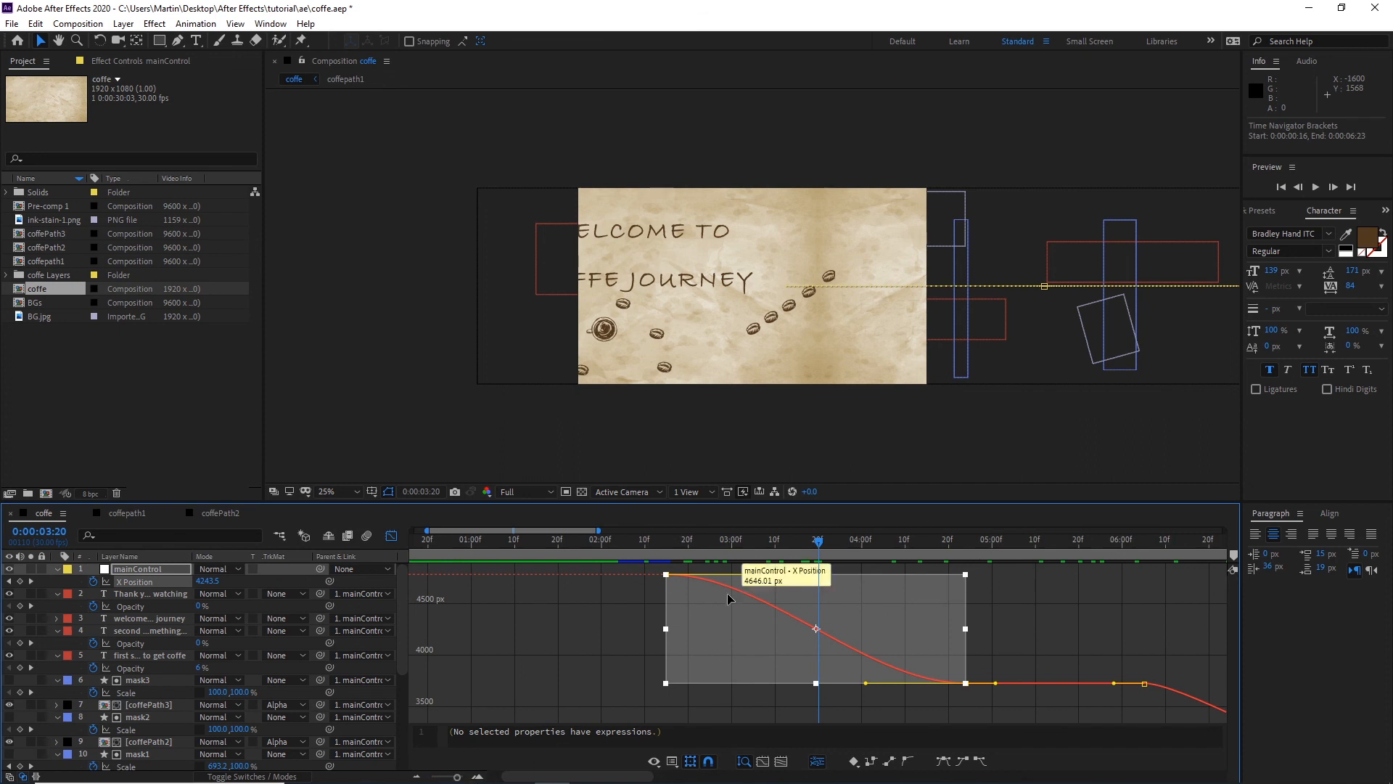
pyautogui.click(601, 604)
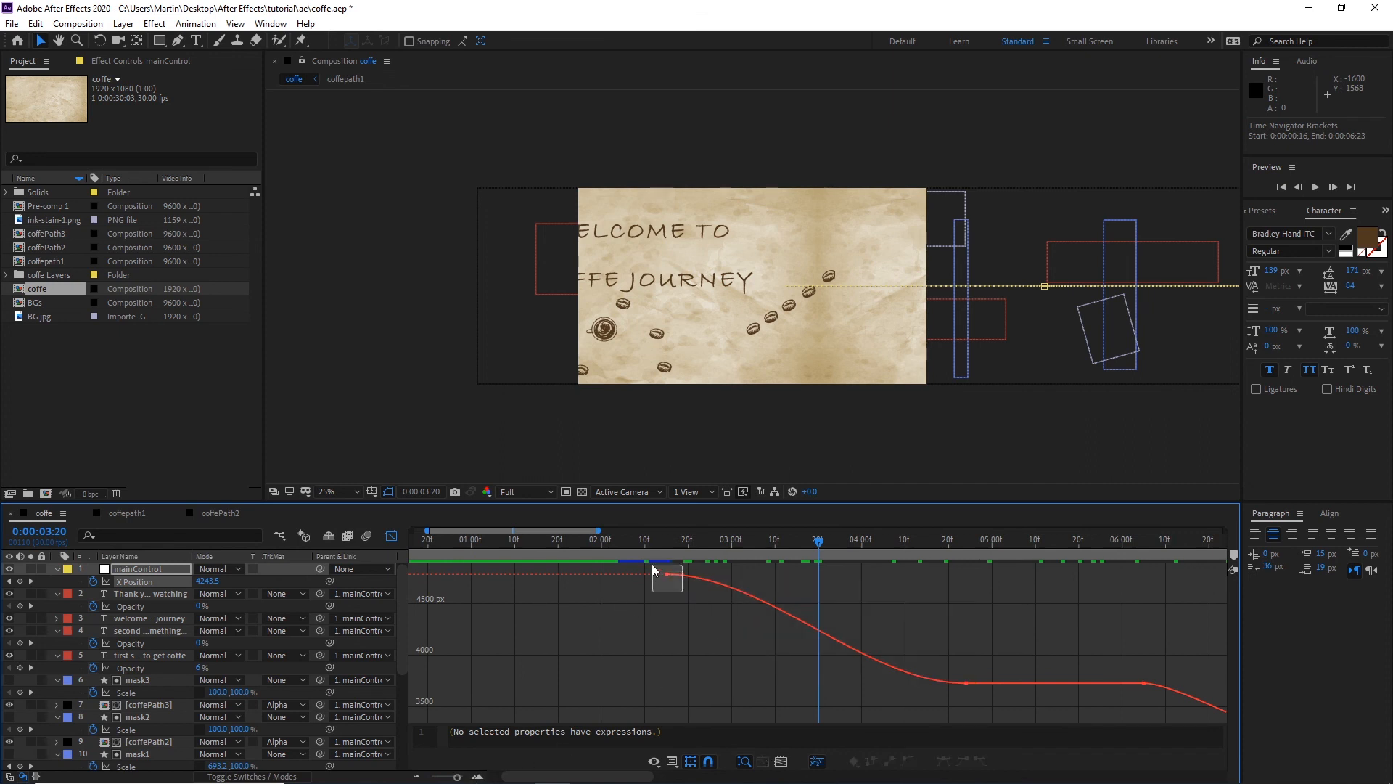
pyautogui.moveTo(652, 570); pyautogui.dragTo(653, 570)
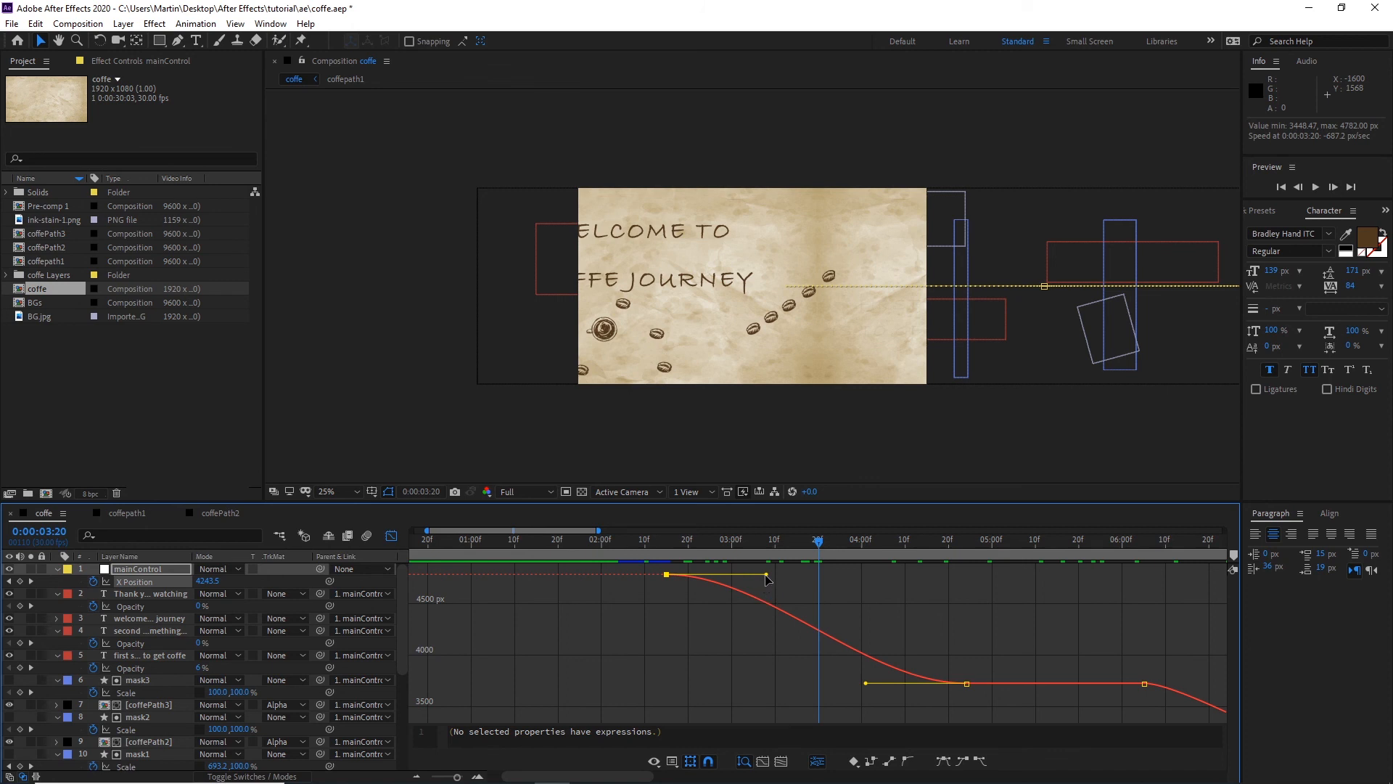
pyautogui.moveTo(773, 576); pyautogui.dragTo(789, 577)
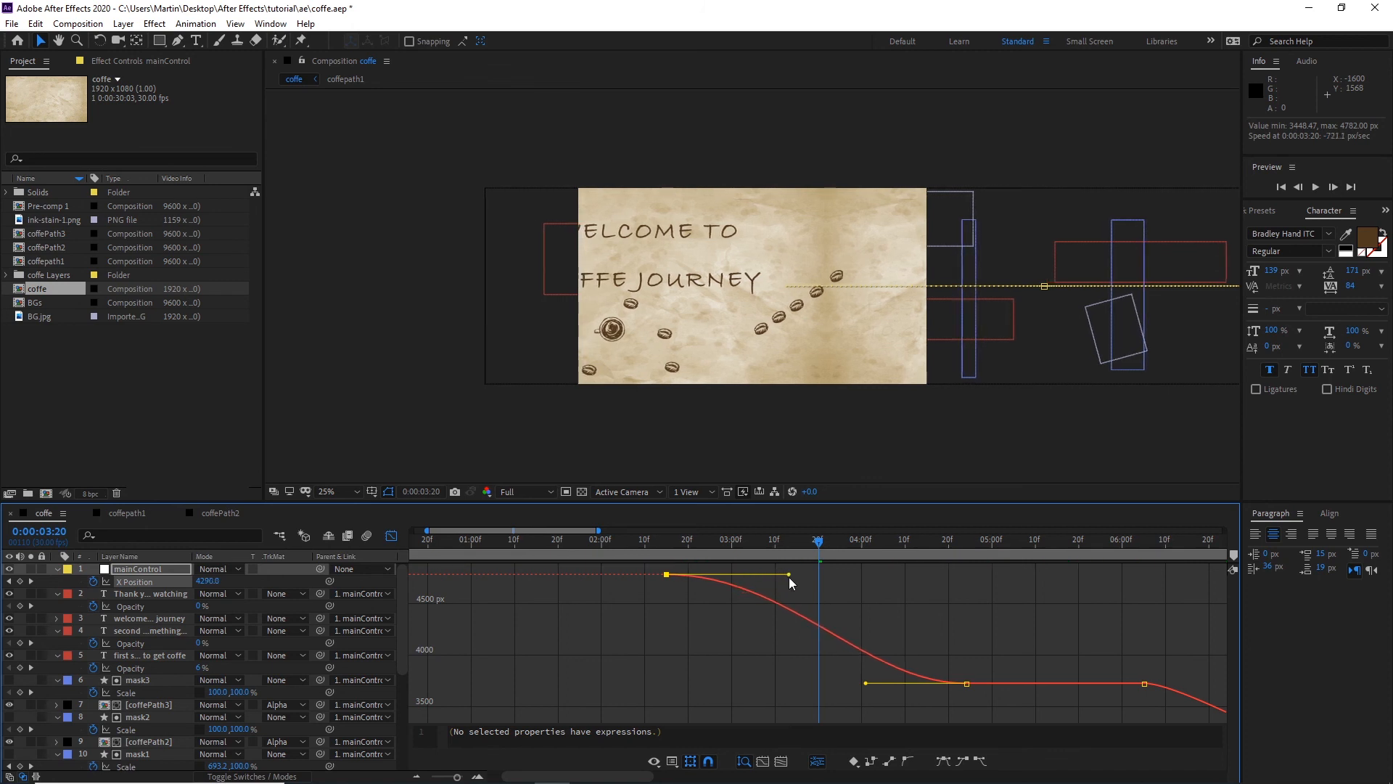
pyautogui.moveTo(978, 664); pyautogui.dragTo(851, 684)
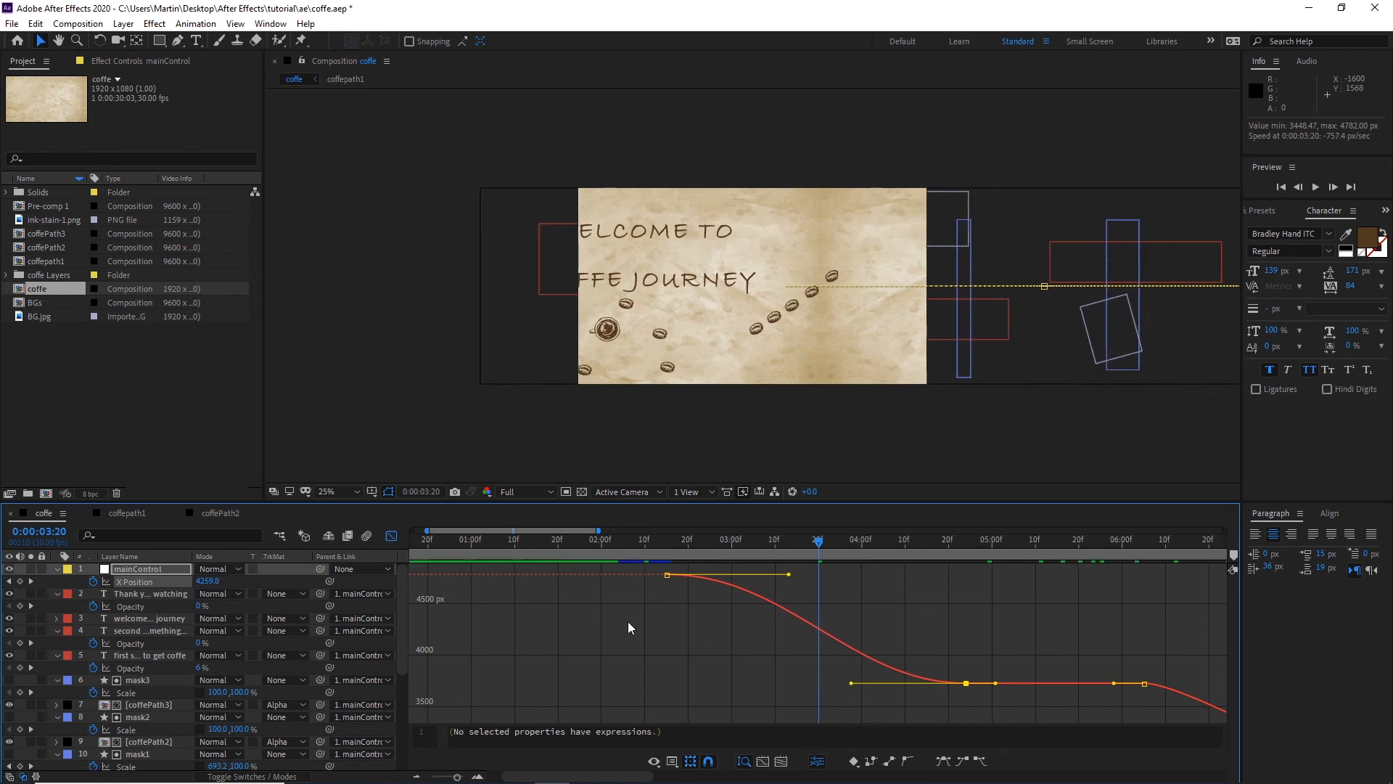
pyautogui.click(391, 536)
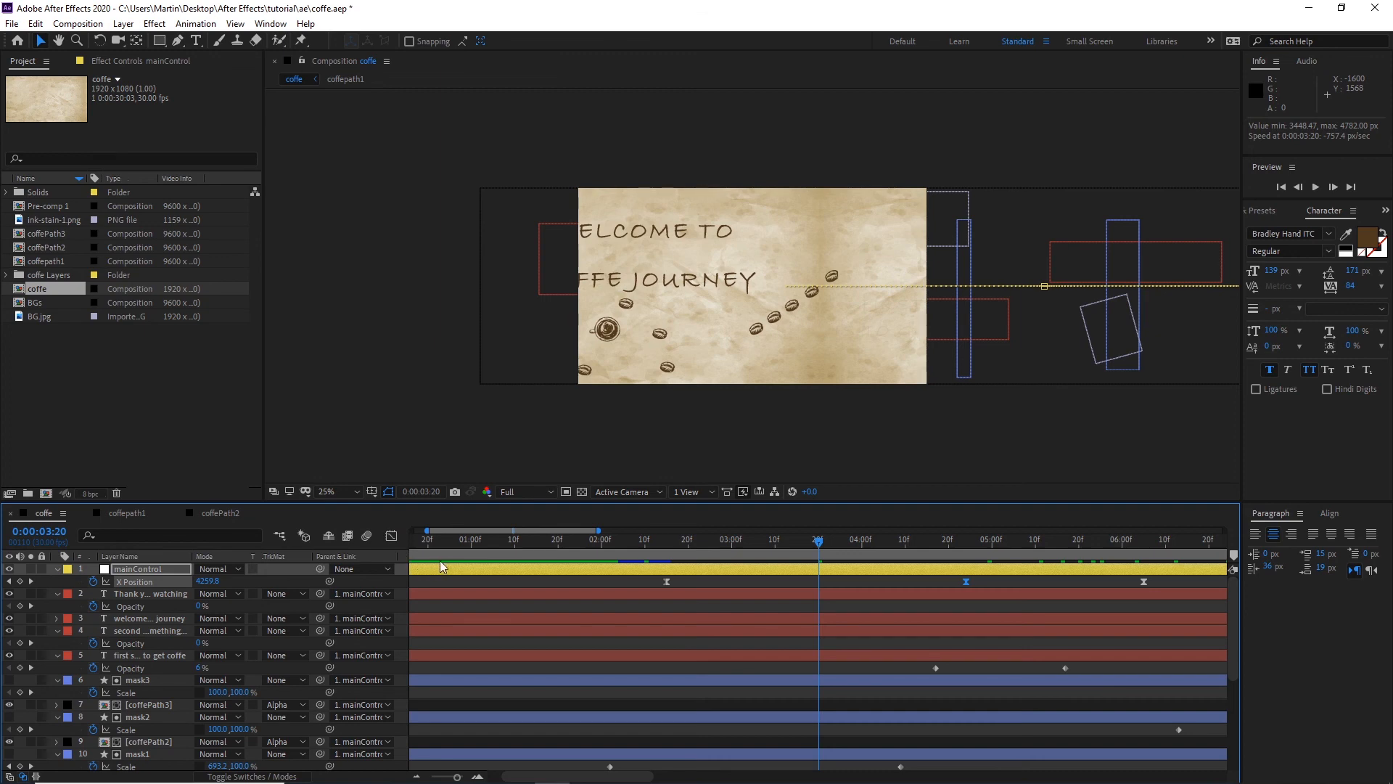
pyautogui.moveTo(457, 778); pyautogui.dragTo(438, 778)
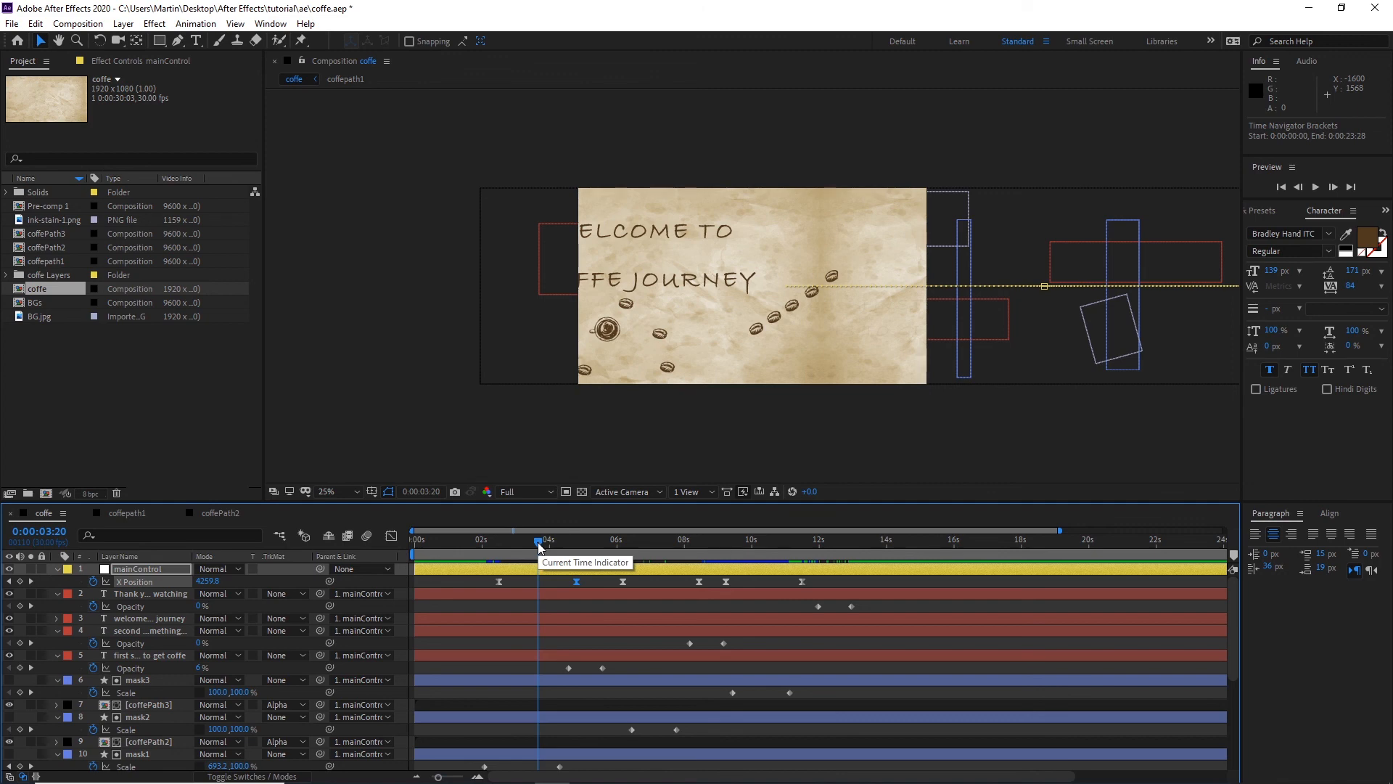
pyautogui.moveTo(537, 542); pyautogui.dragTo(414, 543)
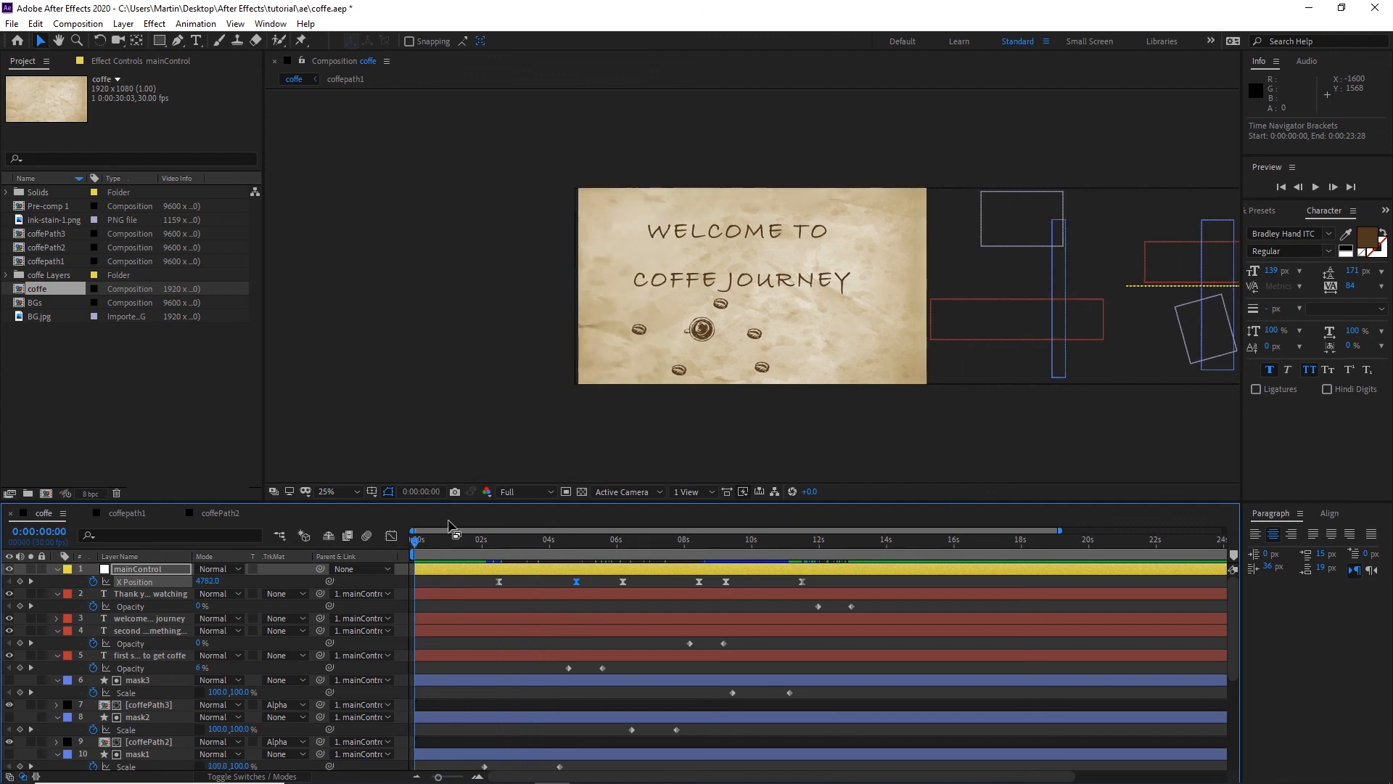
# Step: Play through the coffe composition and end the work area at 0:00:14:27, once the thank-you text has fully appeared
pyautogui.click(420, 546)
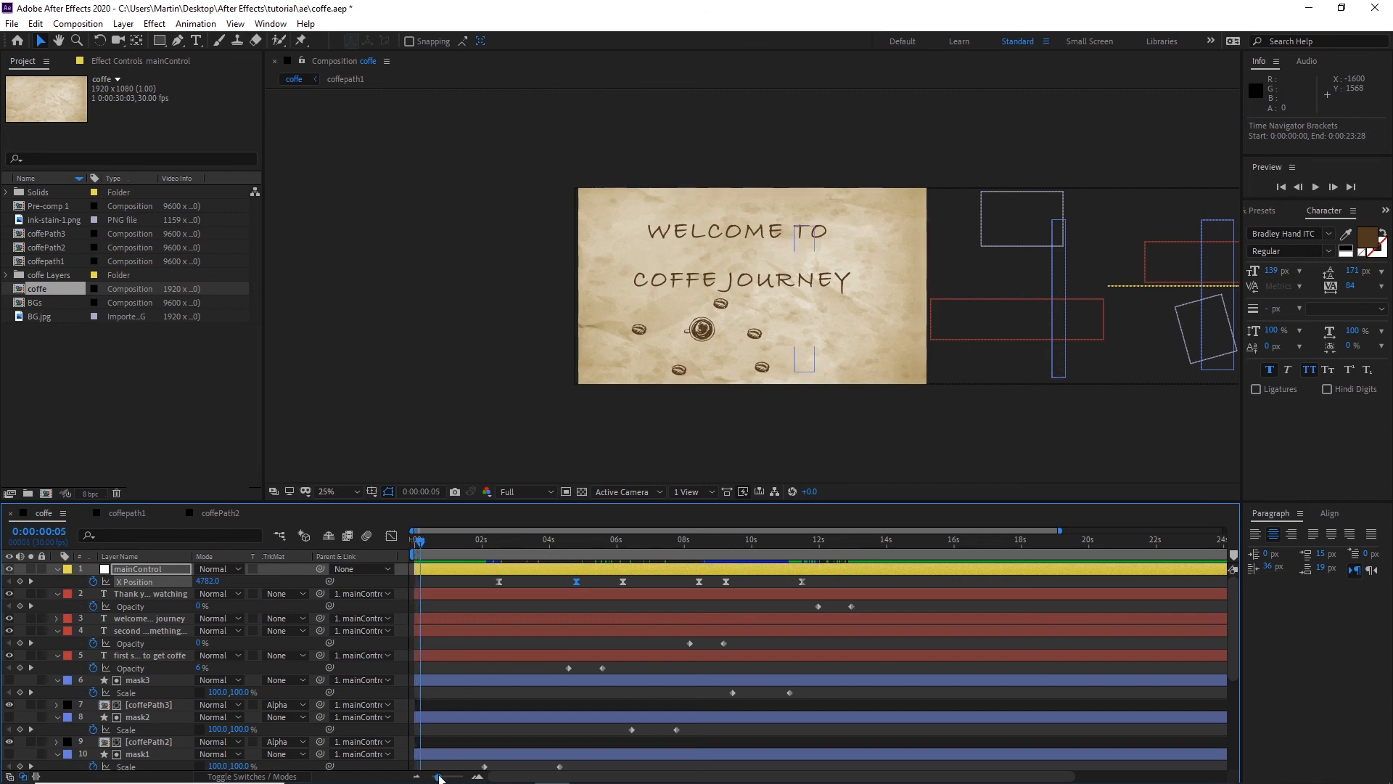
pyautogui.moveTo(439, 778); pyautogui.dragTo(432, 777)
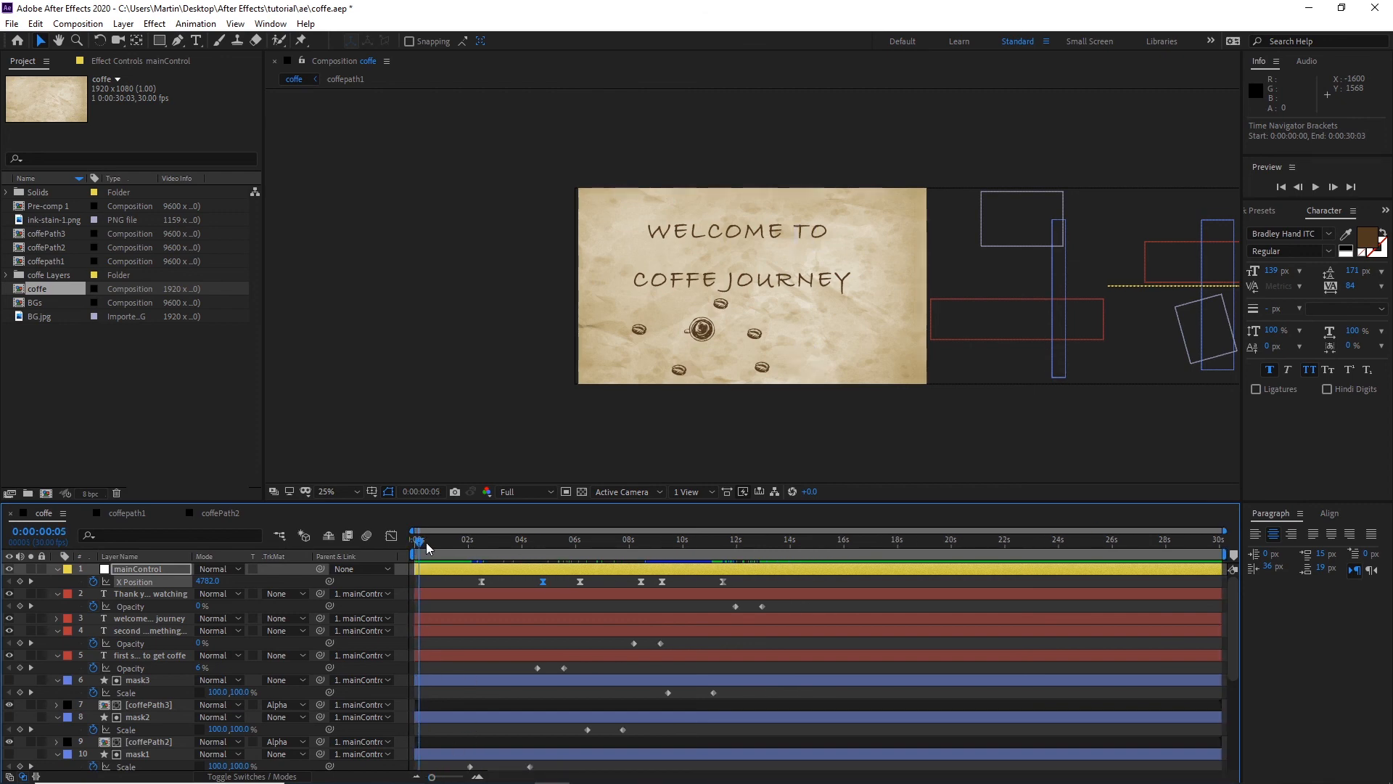
pyautogui.moveTo(426, 542); pyautogui.dragTo(848, 544)
pyautogui.press('space')
pyautogui.moveTo(500, 547); pyautogui.dragTo(816, 550)
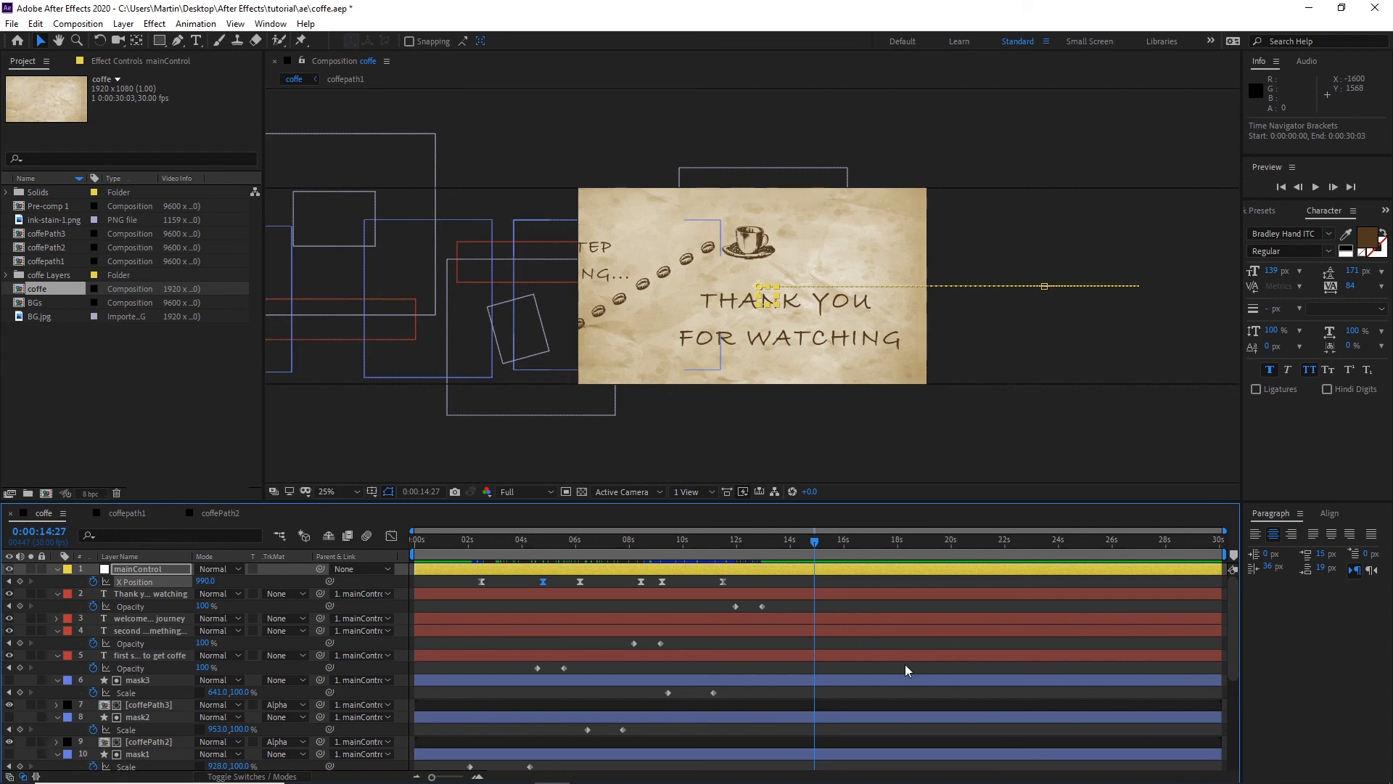
pyautogui.press('n')
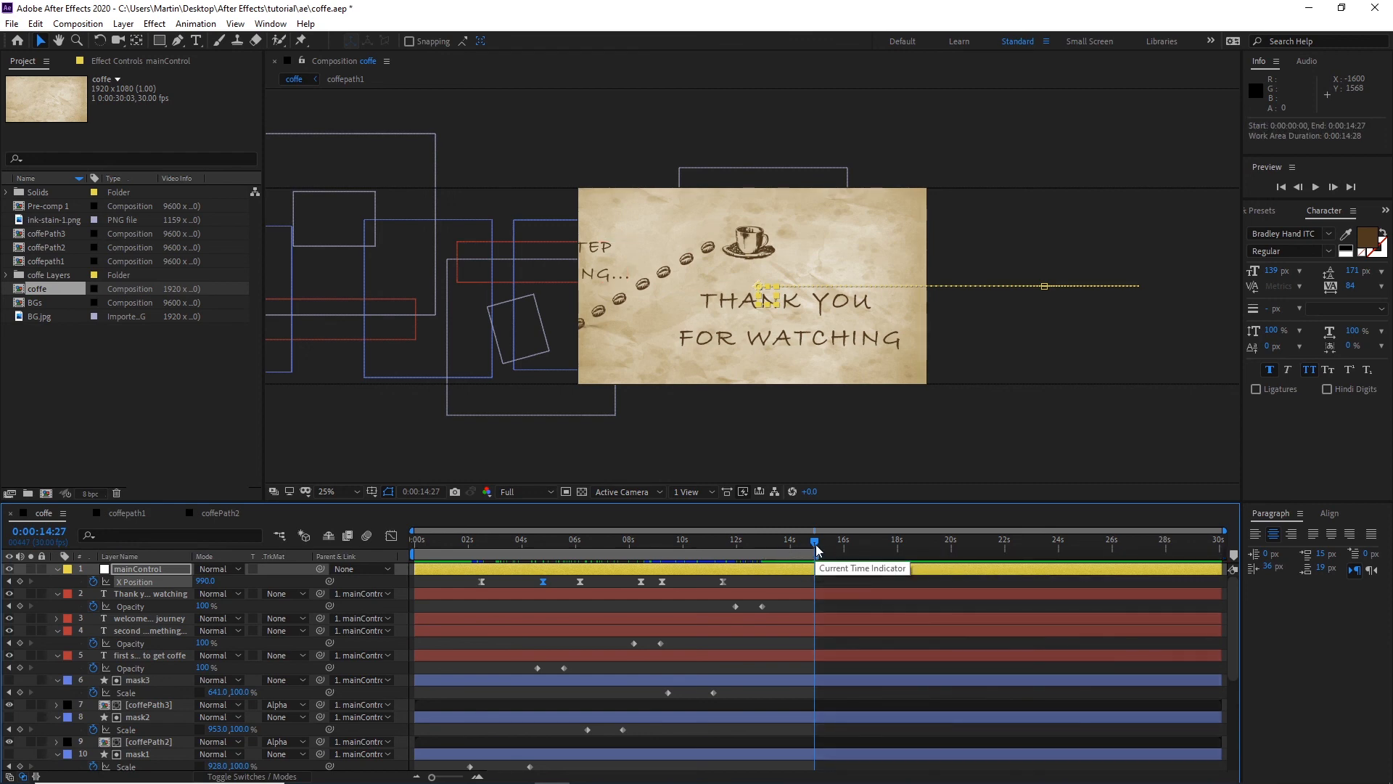
pyautogui.moveTo(814, 549); pyautogui.dragTo(608, 544)
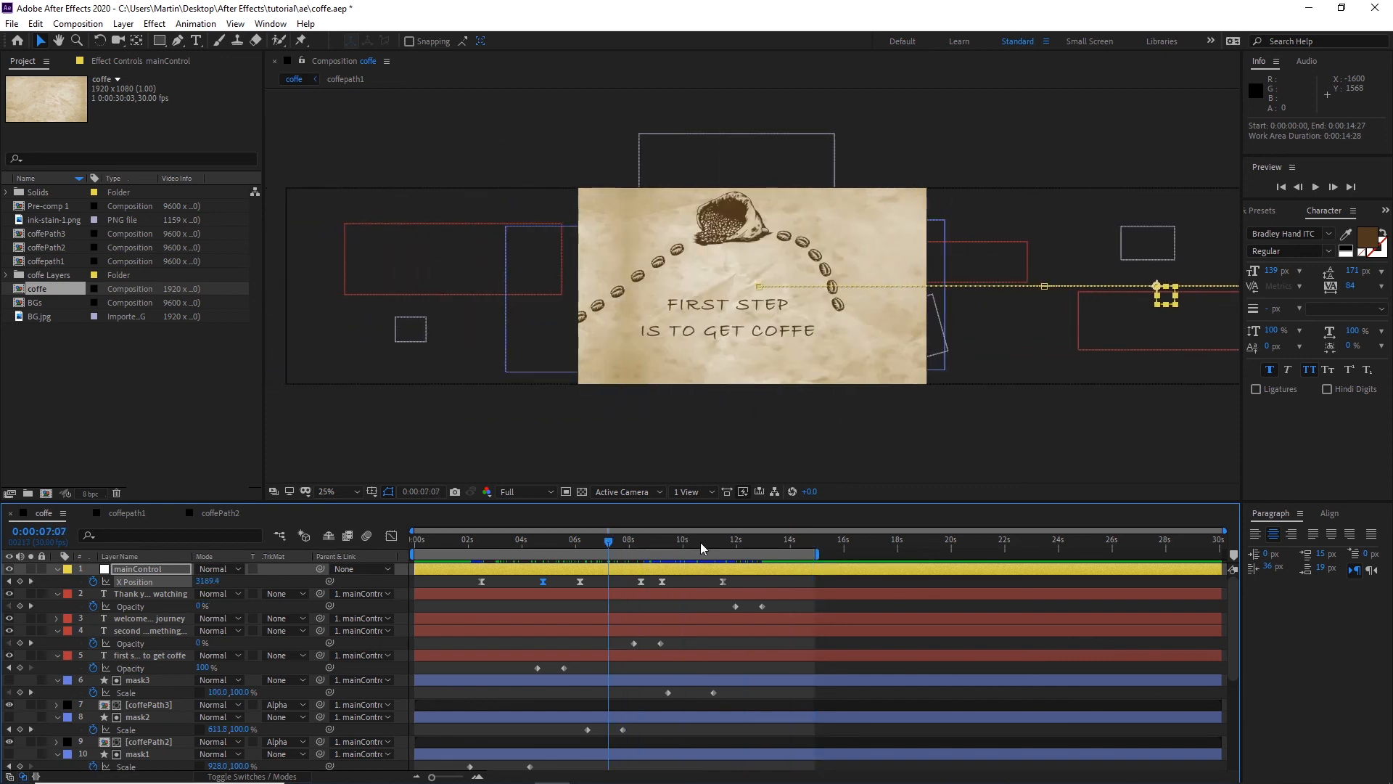
pyautogui.press('b')
pyautogui.moveTo(604, 554); pyautogui.dragTo(412, 554)
# Step: Shorten the work area to end at 0:00:14:09 and trim the composition to the work area
pyautogui.moveTo(818, 554)
pyautogui.mouseDown()
pyautogui.moveTo(1222, 539)
pyautogui.moveTo(970, 563)
pyautogui.moveTo(788, 562)
pyautogui.moveTo(801, 560)
pyautogui.mouseUp()
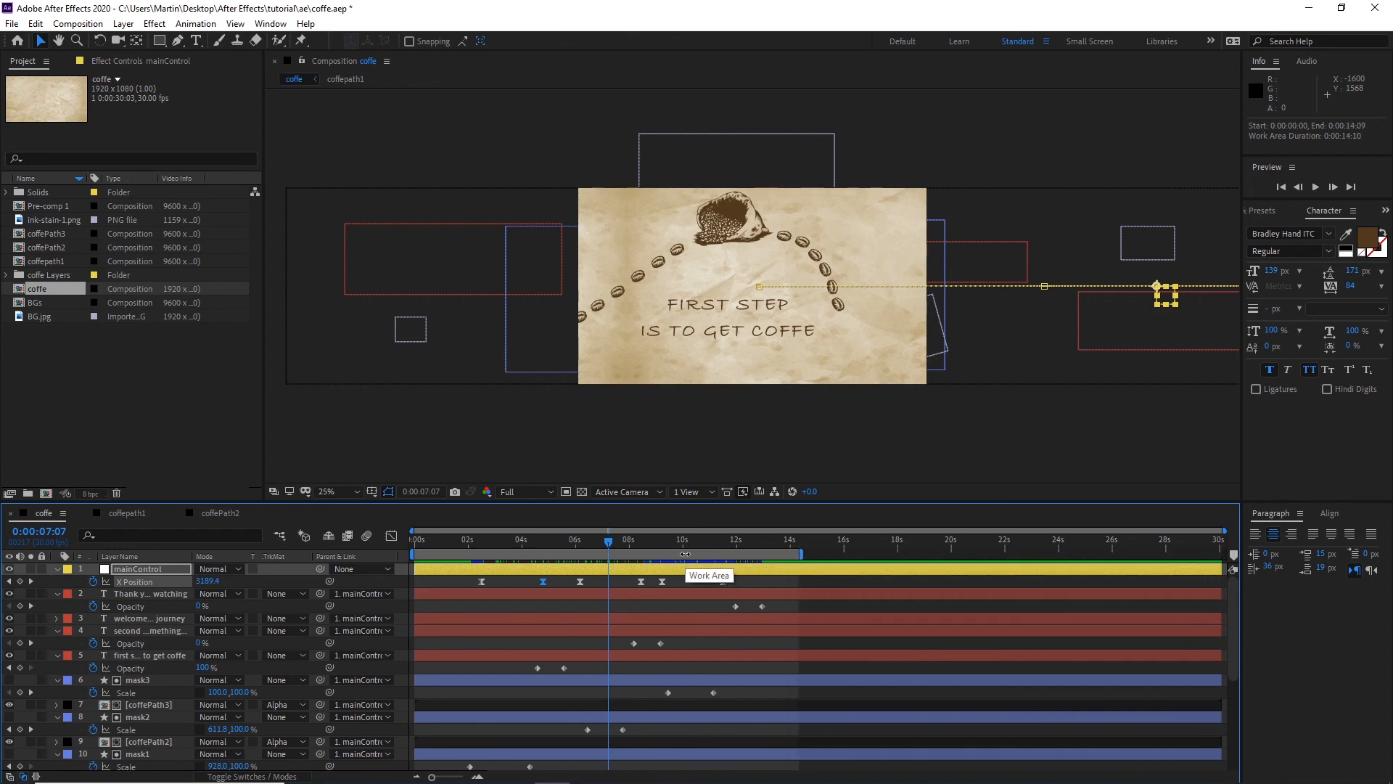
pyautogui.rightClick(688, 554)
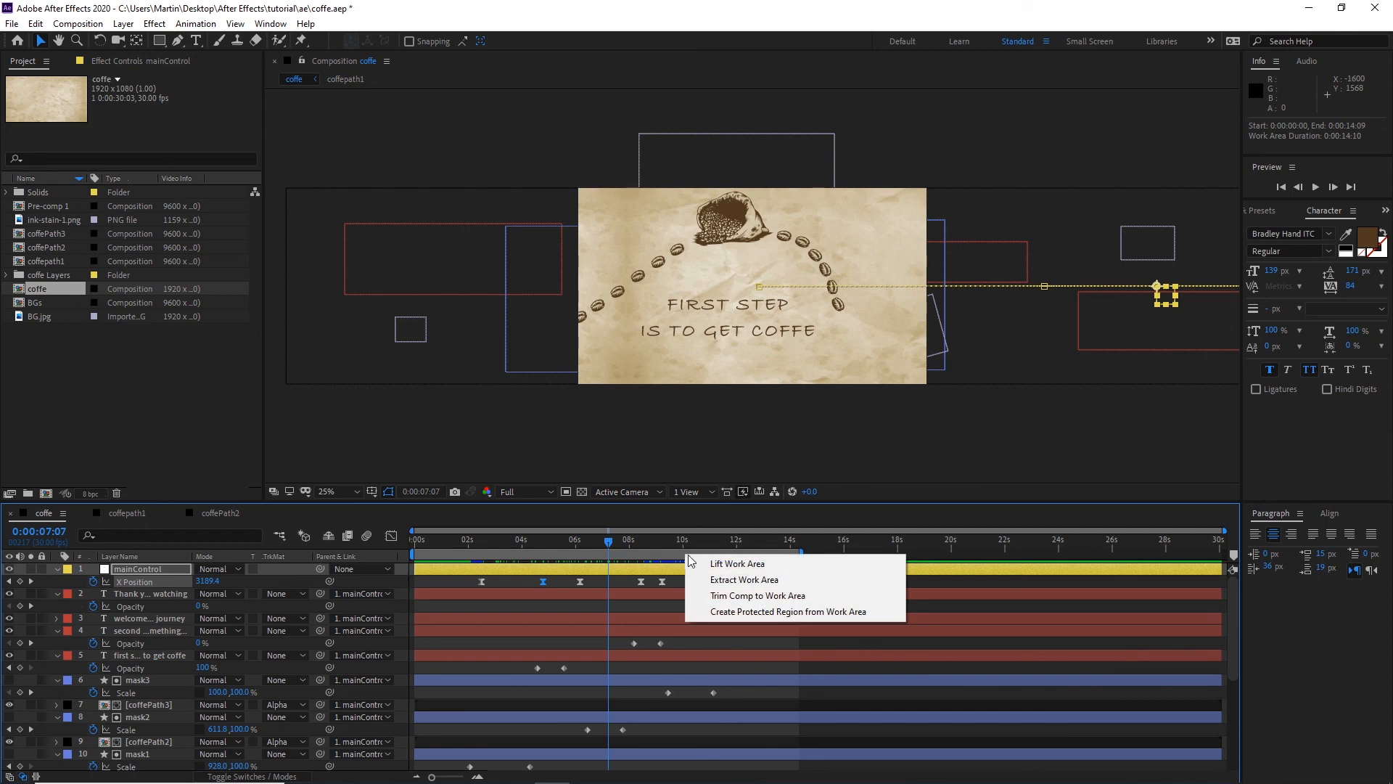
pyautogui.click(741, 595)
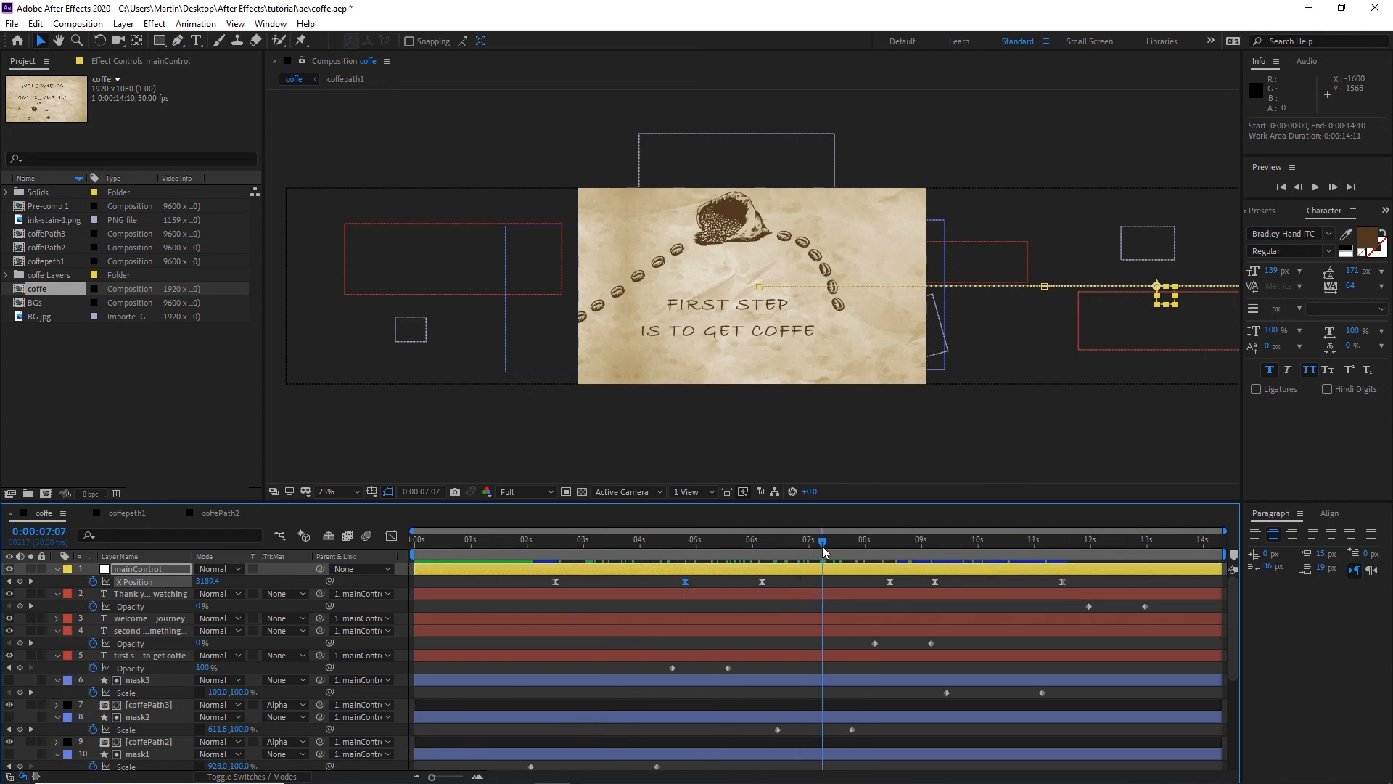
pyautogui.moveTo(874, 543); pyautogui.dragTo(582, 548)
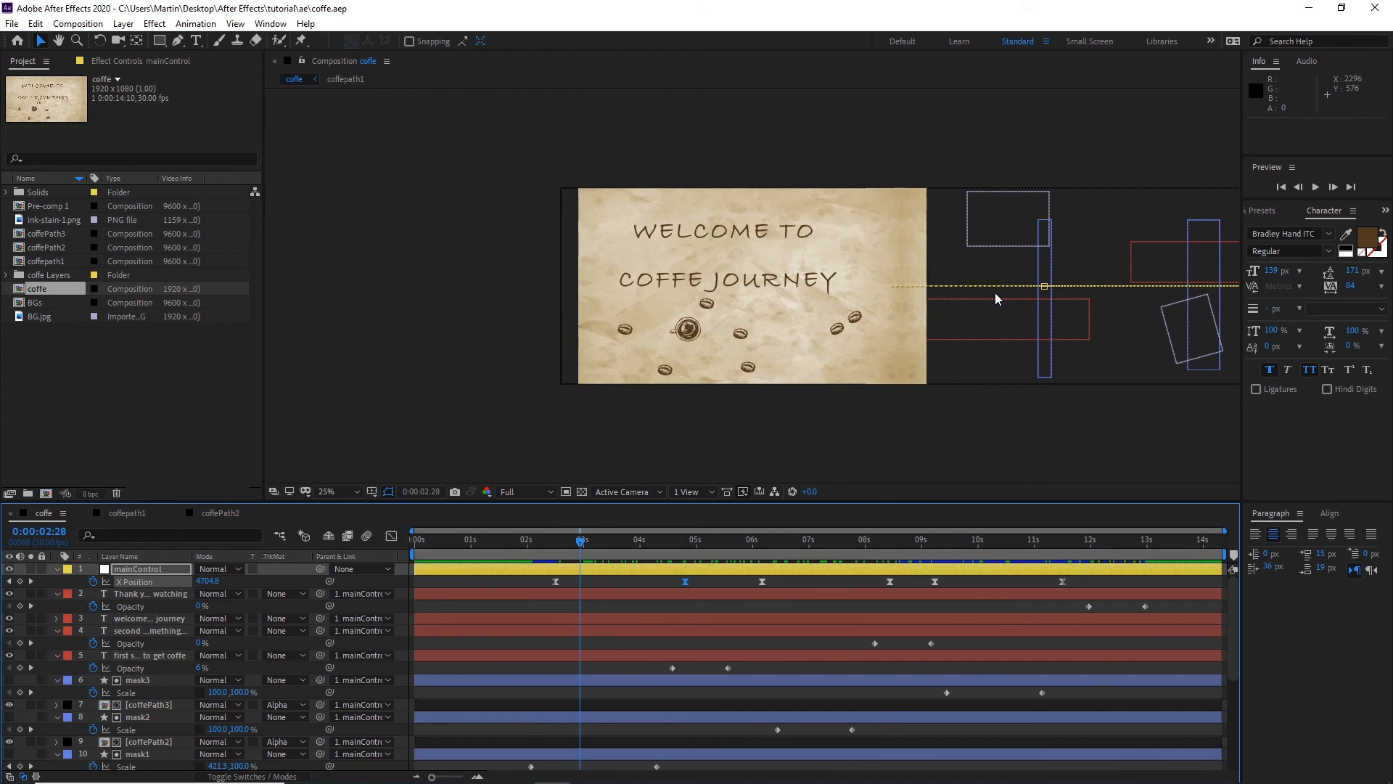
# Step: Add the coffe composition to the Render Queue
pyautogui.click(11, 25)
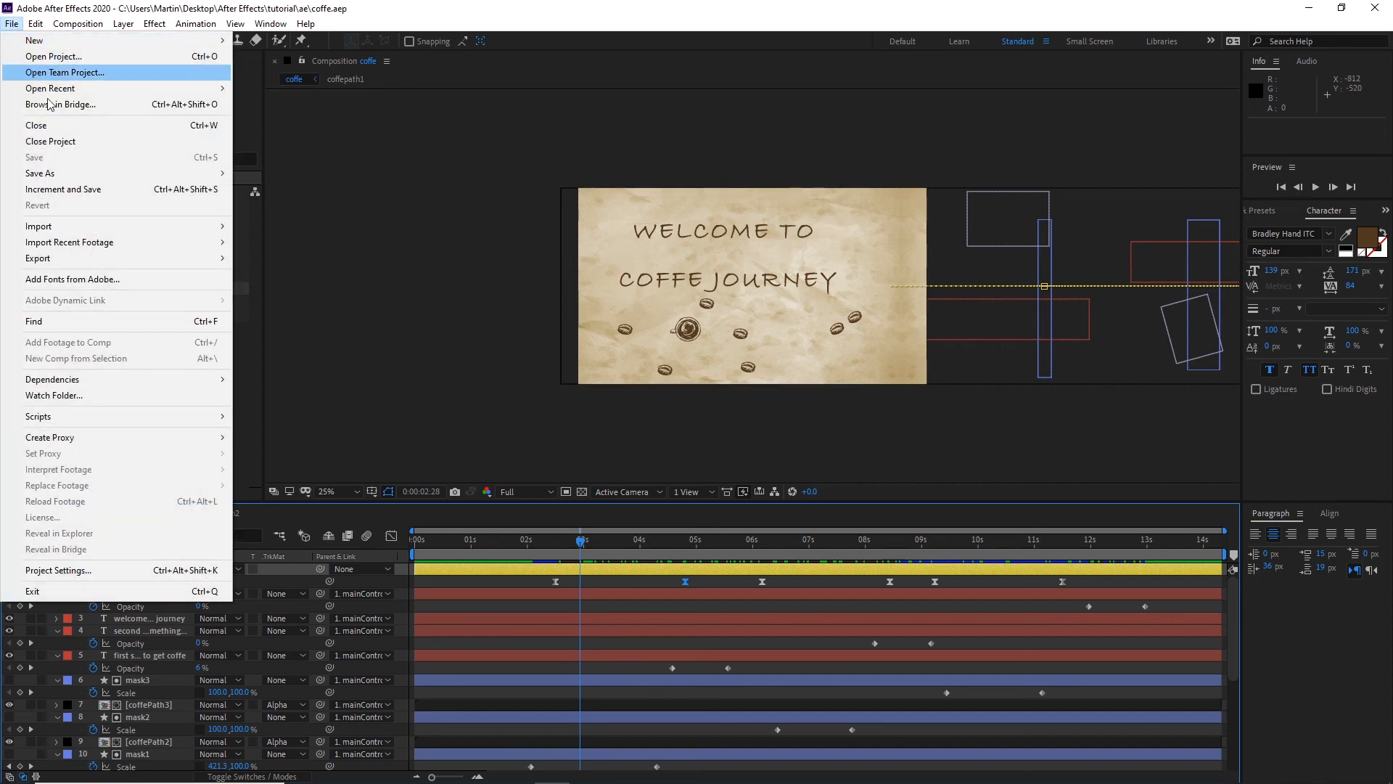
pyautogui.moveTo(155, 259)
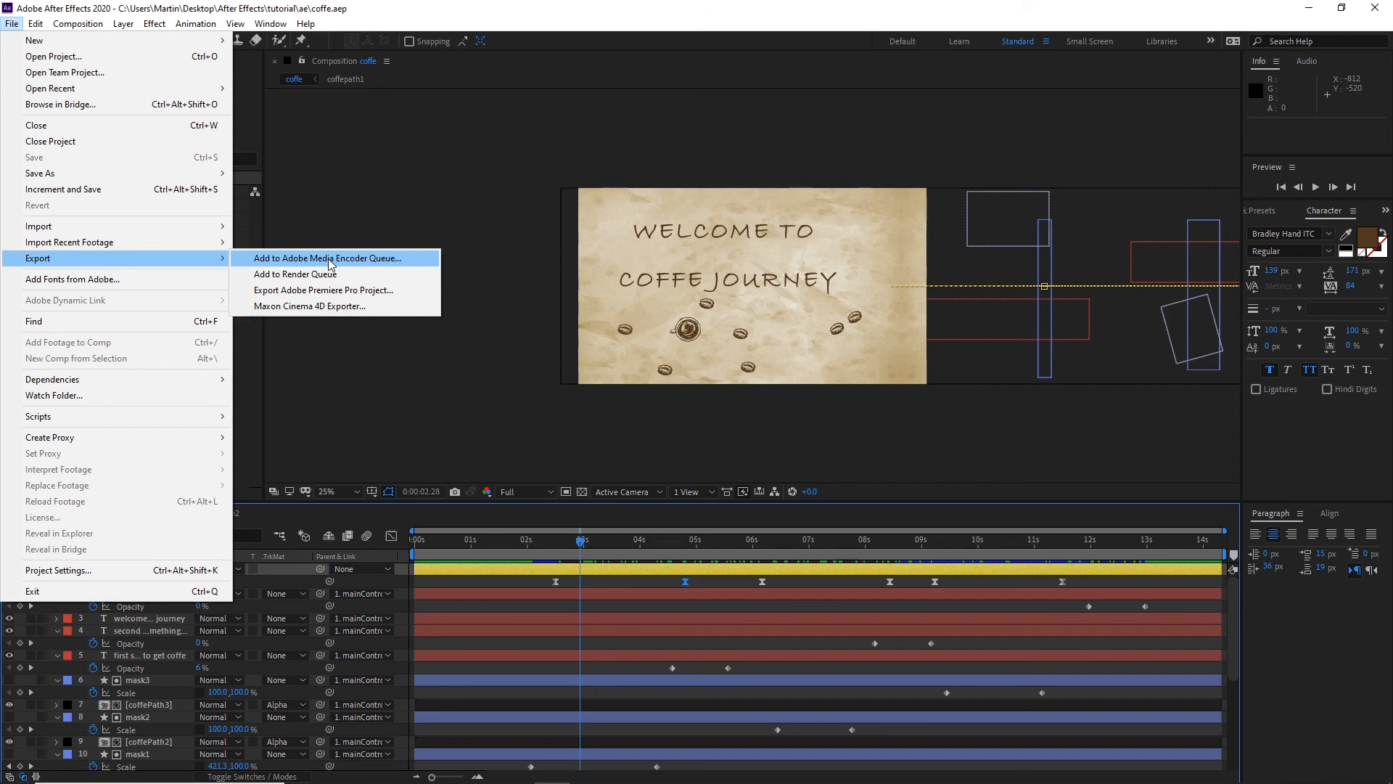
pyautogui.click(308, 277)
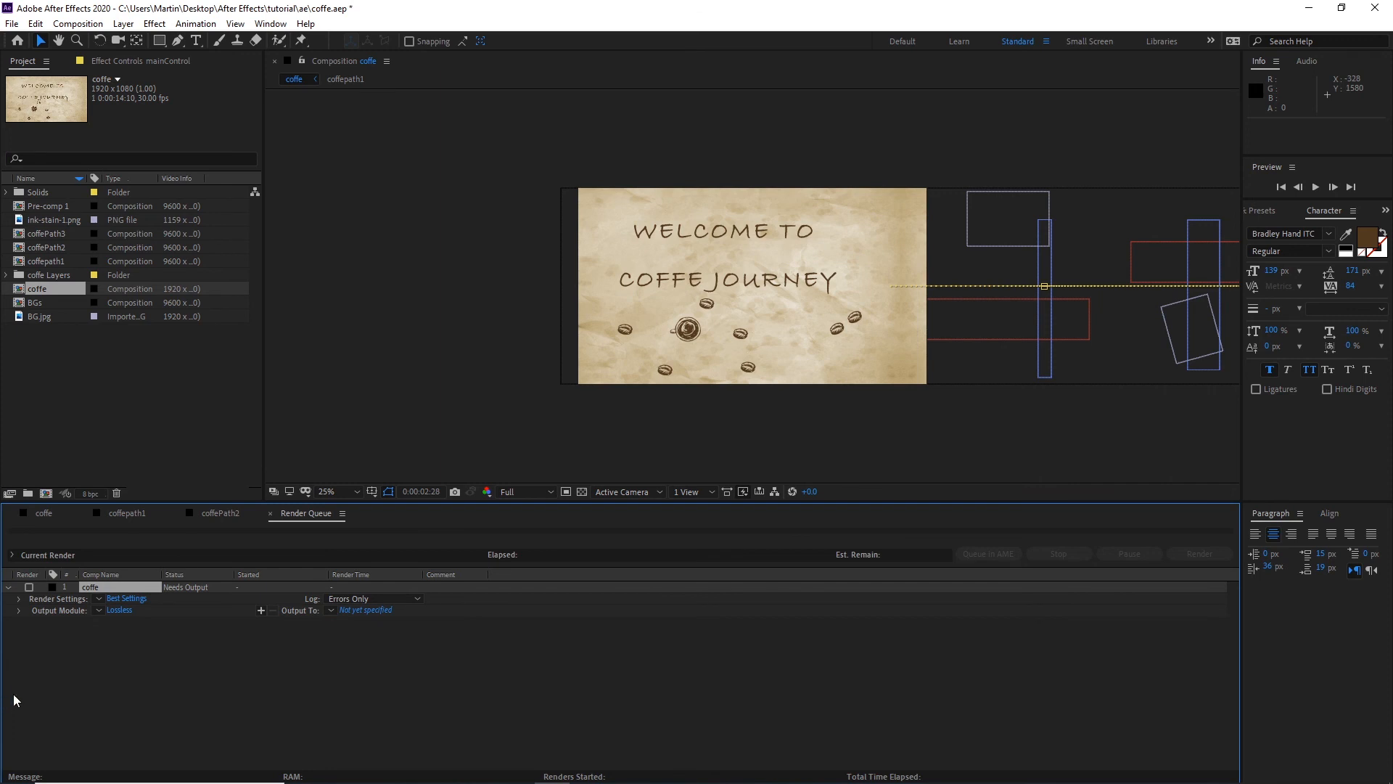
# Step: Examine the available output formats in the queued item's Output Module settings, leaving them without changes
pyautogui.click(122, 613)
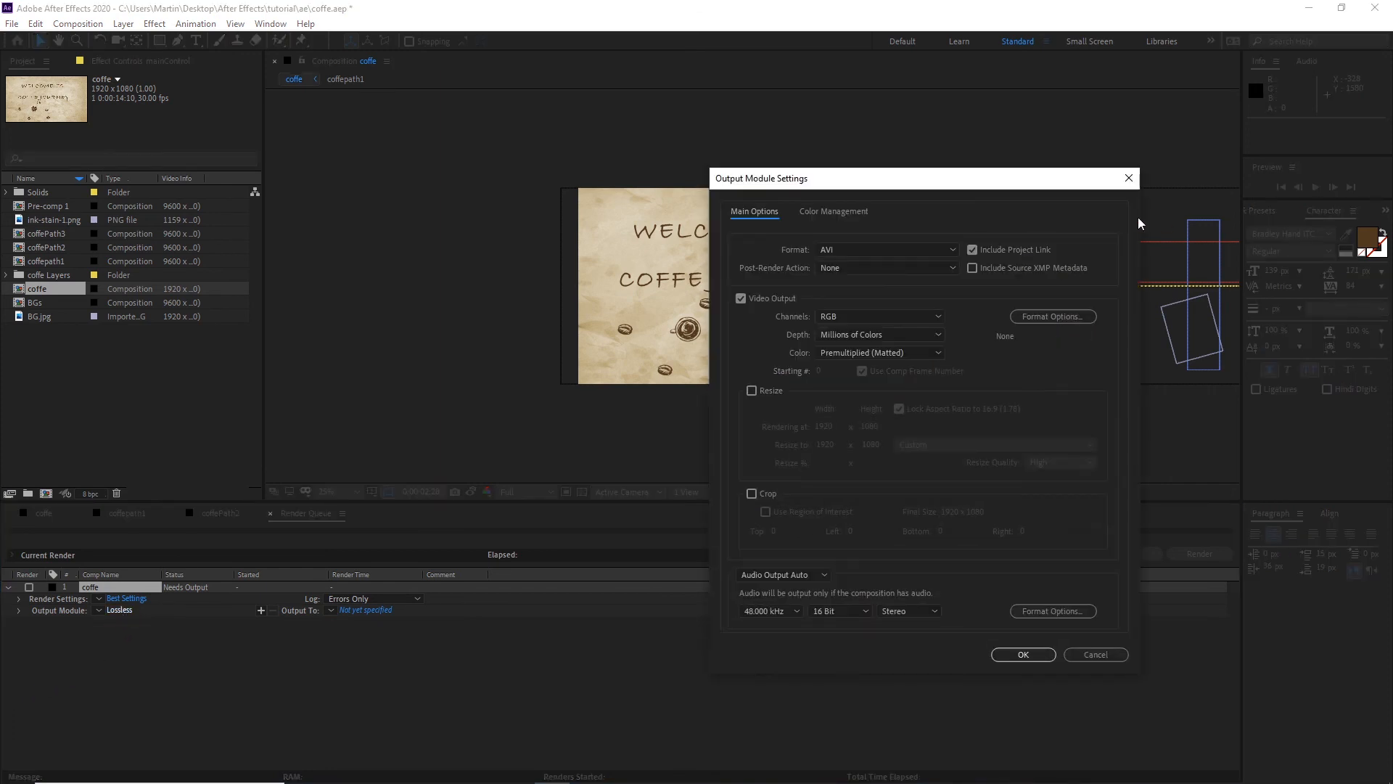
pyautogui.click(954, 252)
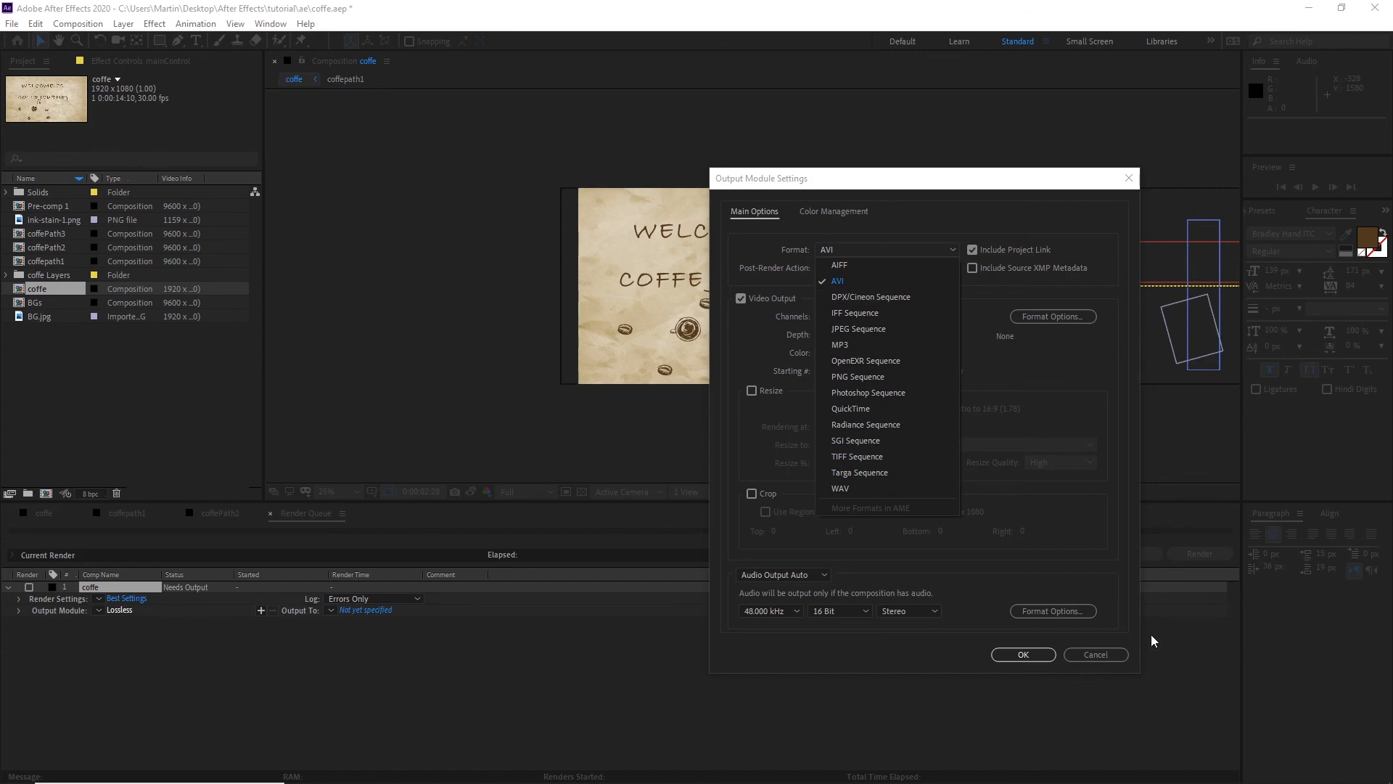
pyautogui.click(1095, 653)
pyautogui.click(1098, 656)
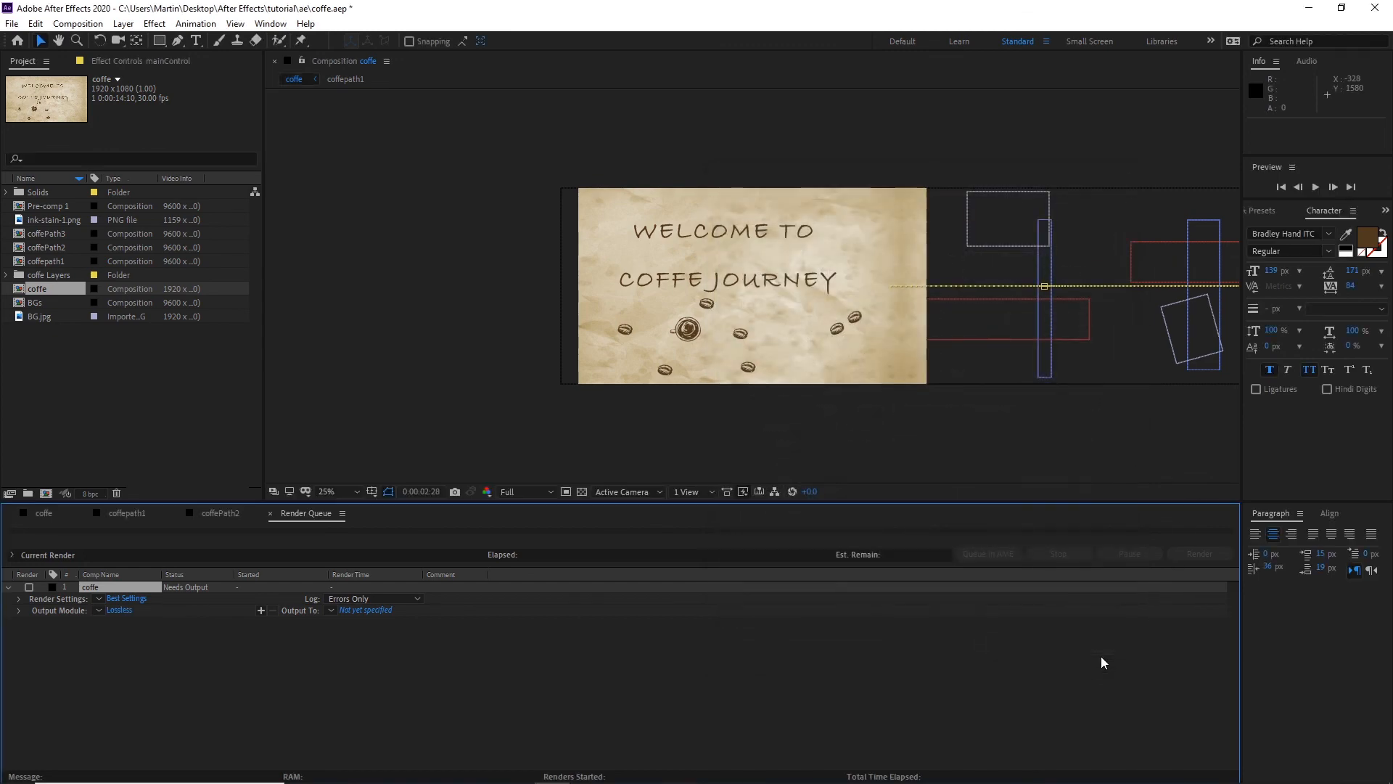
# Step: Send the coffe composition to the Adobe Media Encoder queue and choose H.264 as its format
pyautogui.click(12, 24)
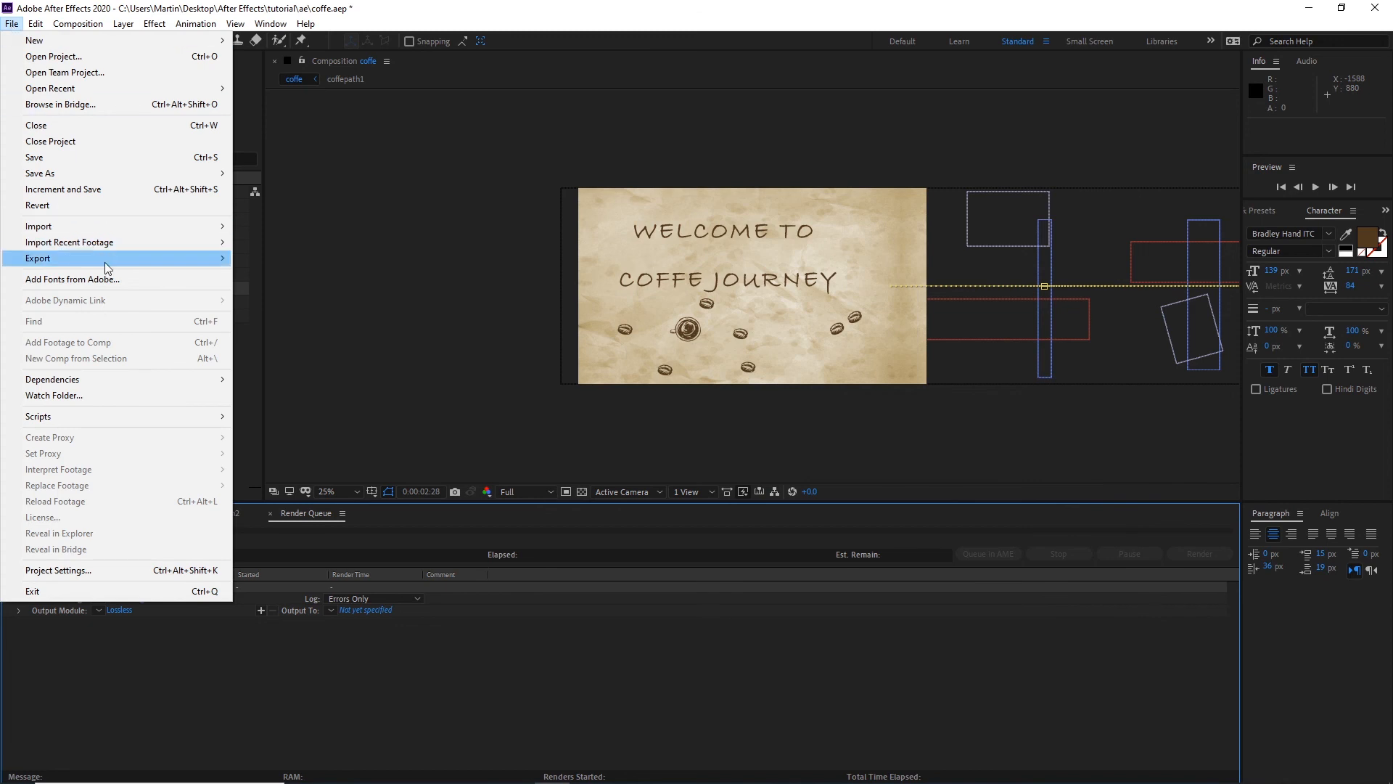
pyautogui.moveTo(106, 264)
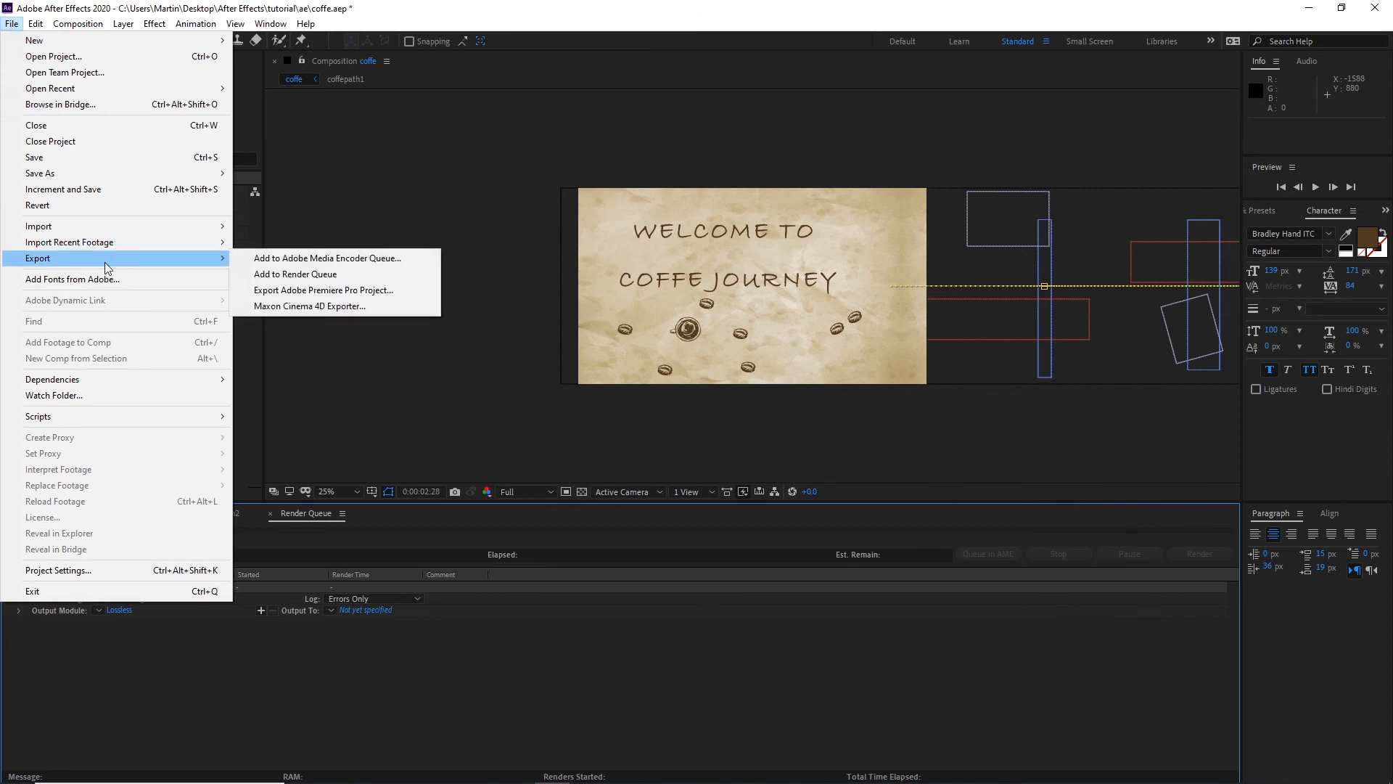
pyautogui.click(294, 260)
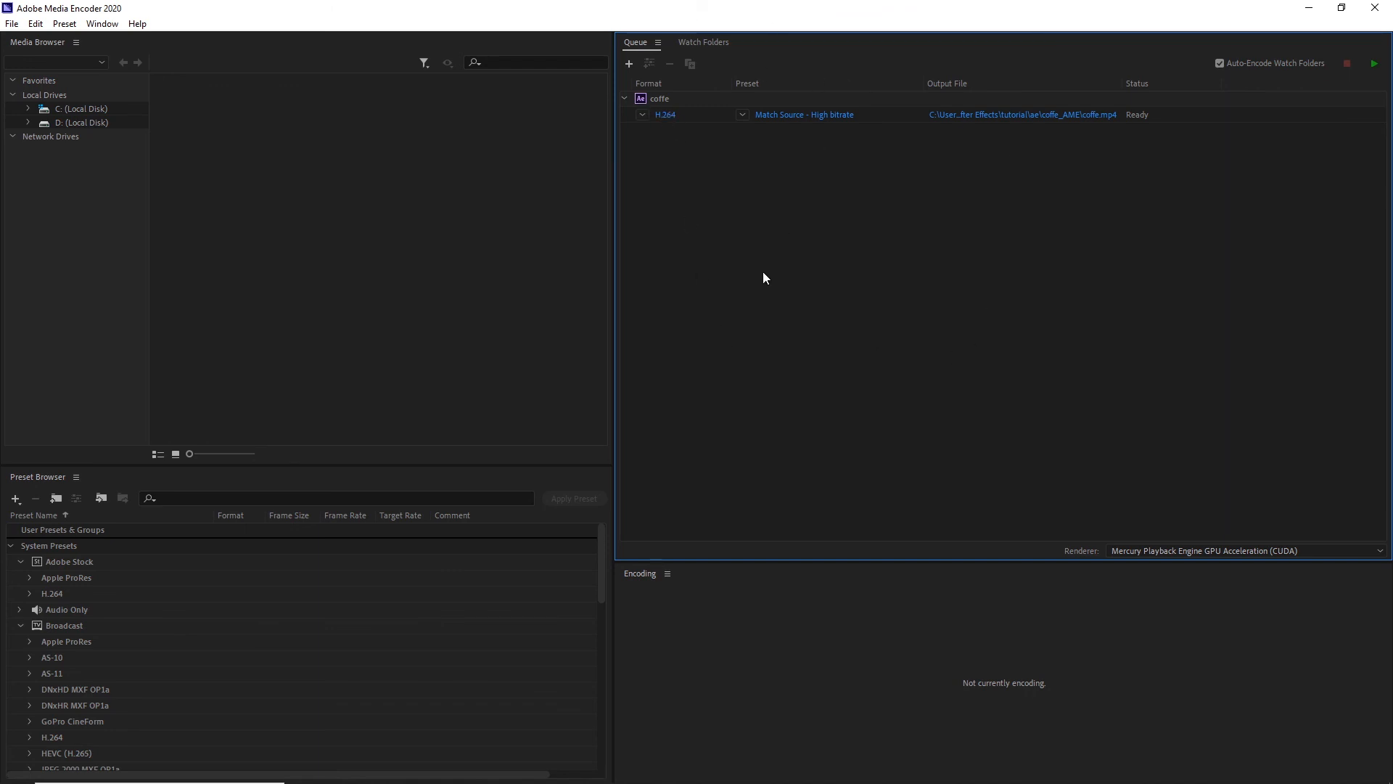
pyautogui.click(642, 115)
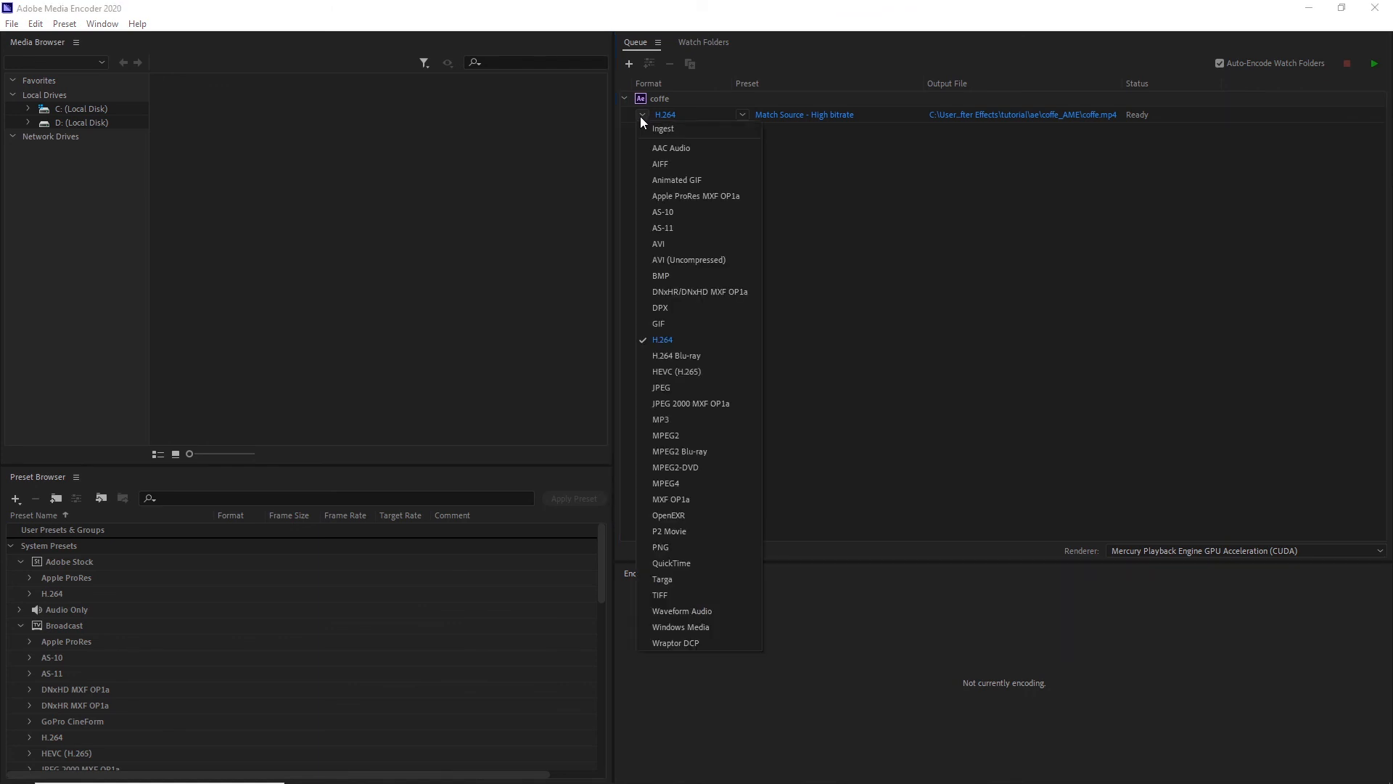
pyautogui.click(666, 341)
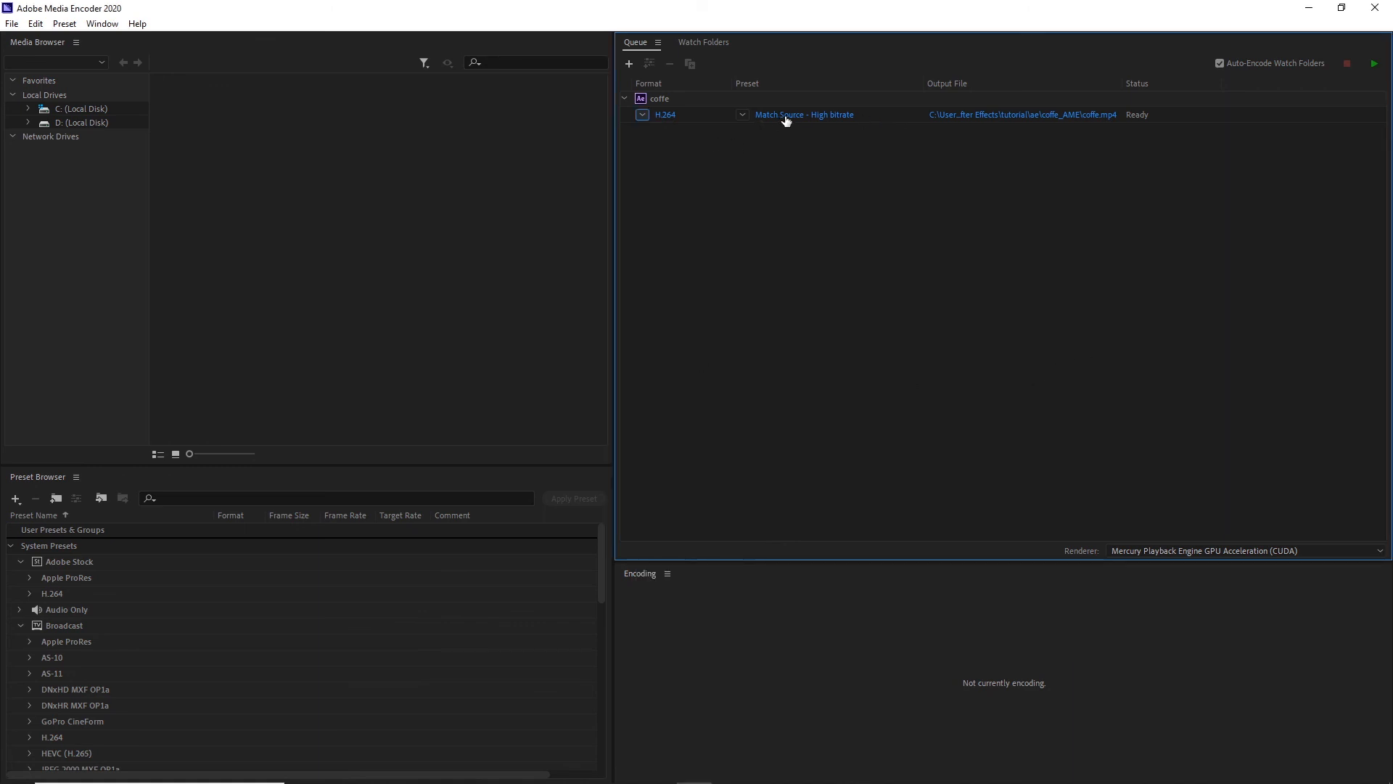
# Step: In the export settings, set the output to coffe.mp4 in a new folder named render inside the tutorial folder
pyautogui.moveTo(796, 120)
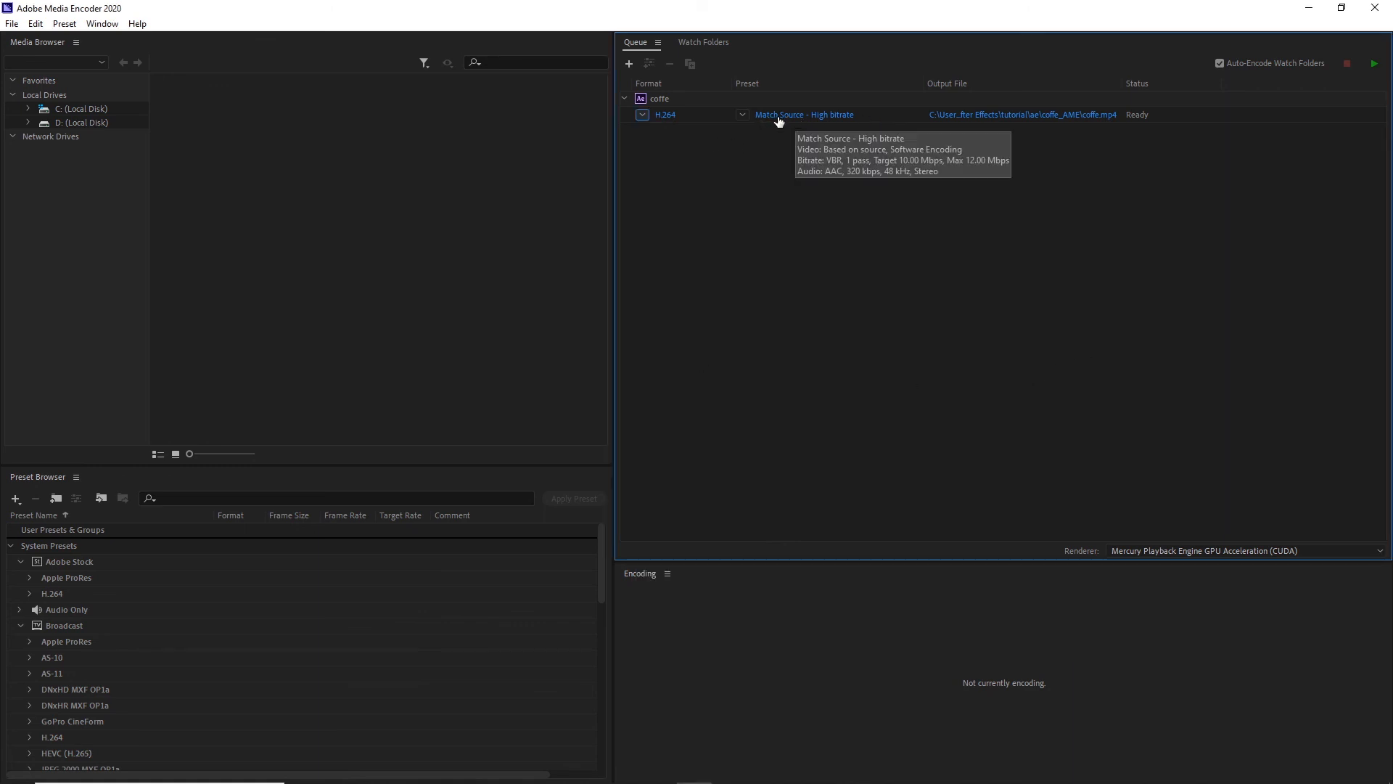
pyautogui.click(822, 117)
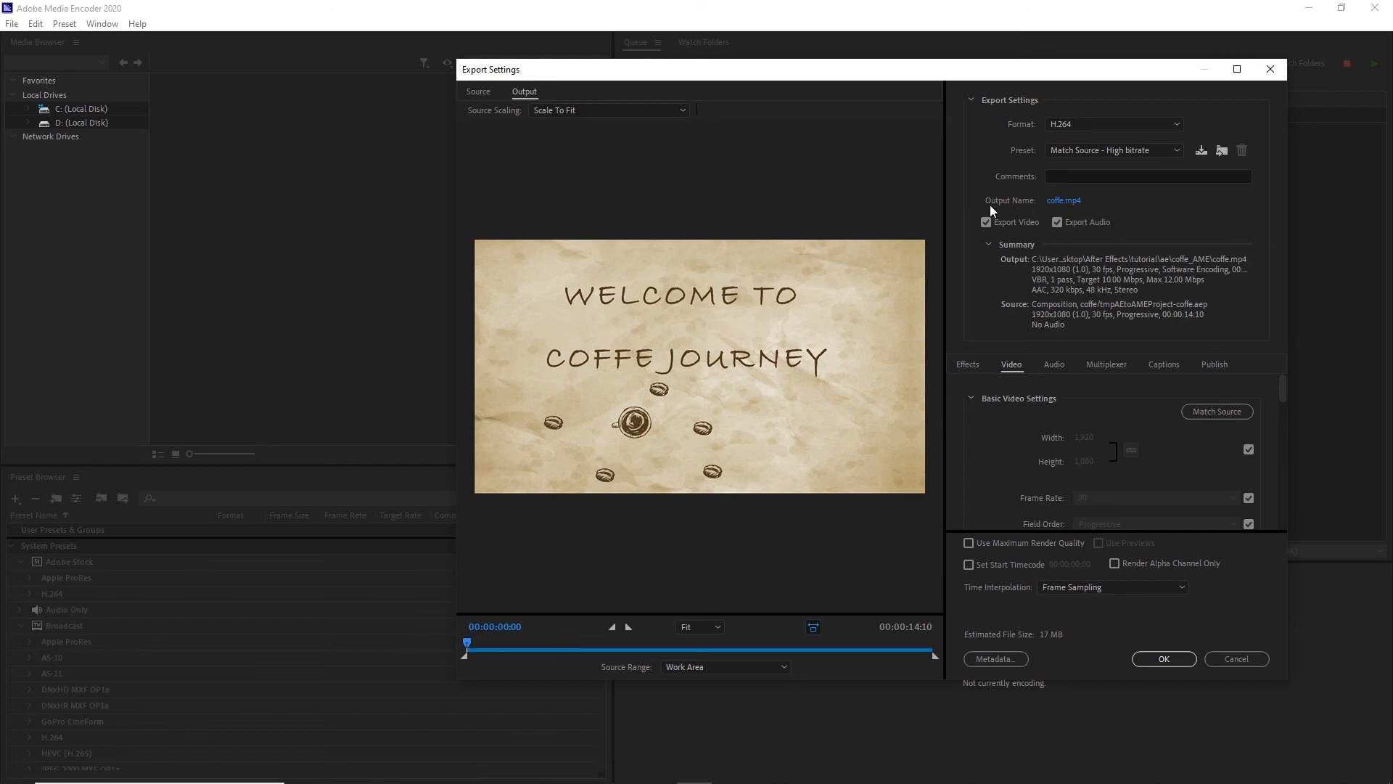
pyautogui.click(1058, 202)
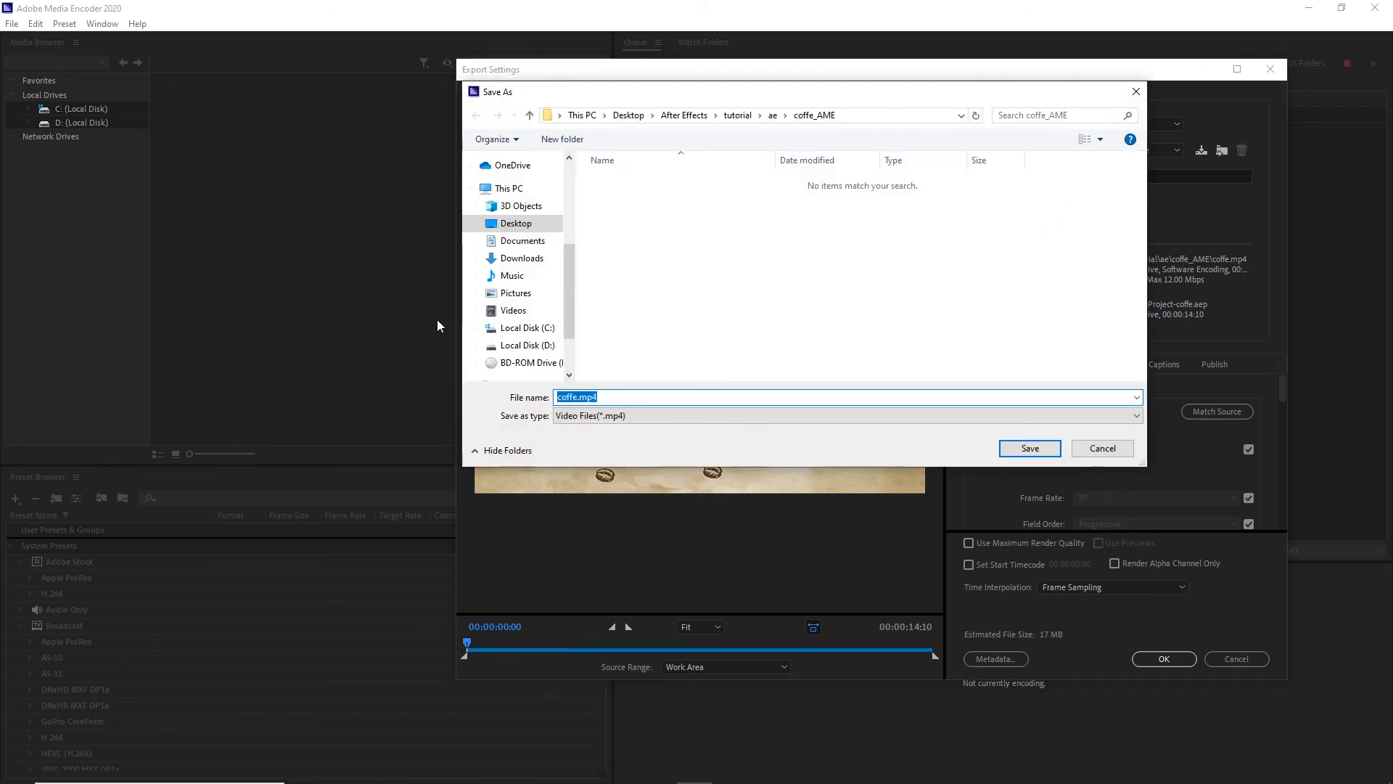
pyautogui.click(737, 115)
pyautogui.rightClick(636, 287)
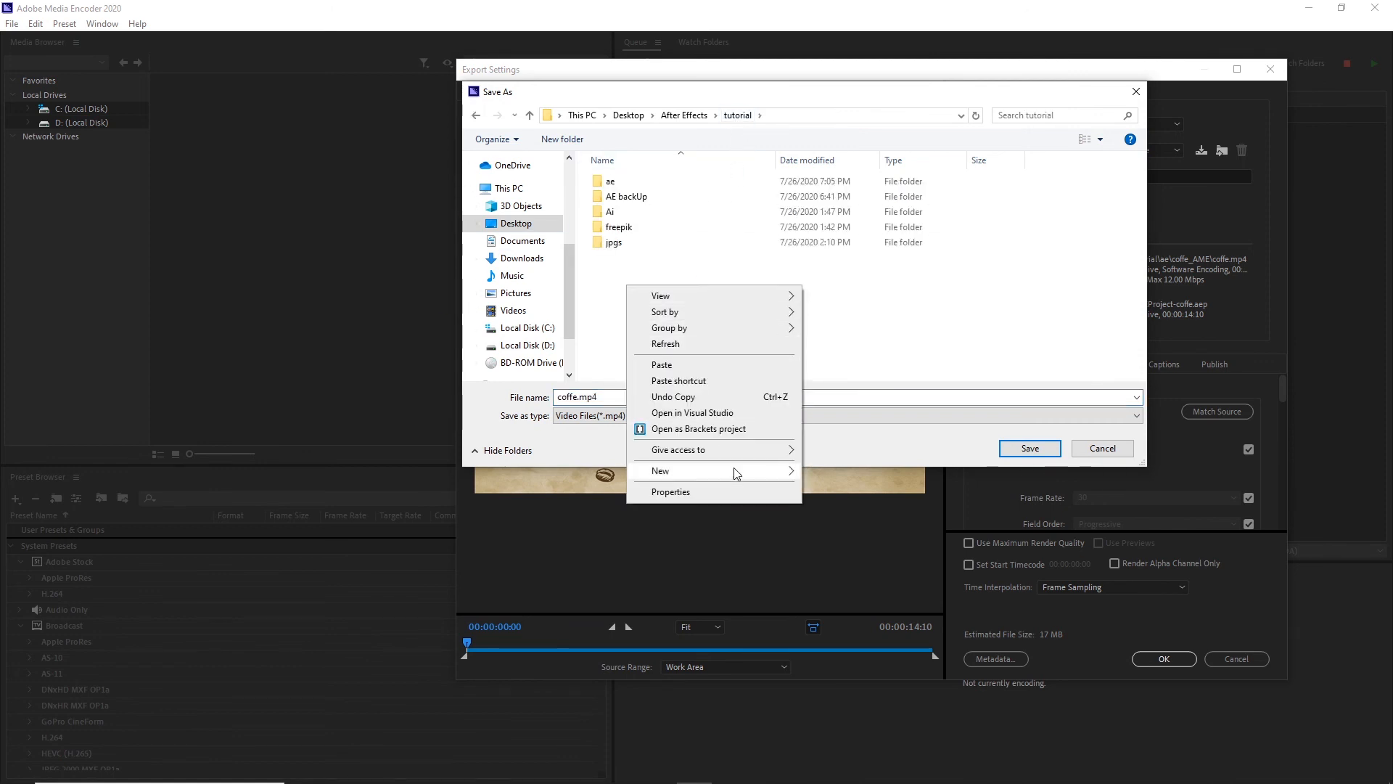
pyautogui.moveTo(744, 473)
pyautogui.click(835, 473)
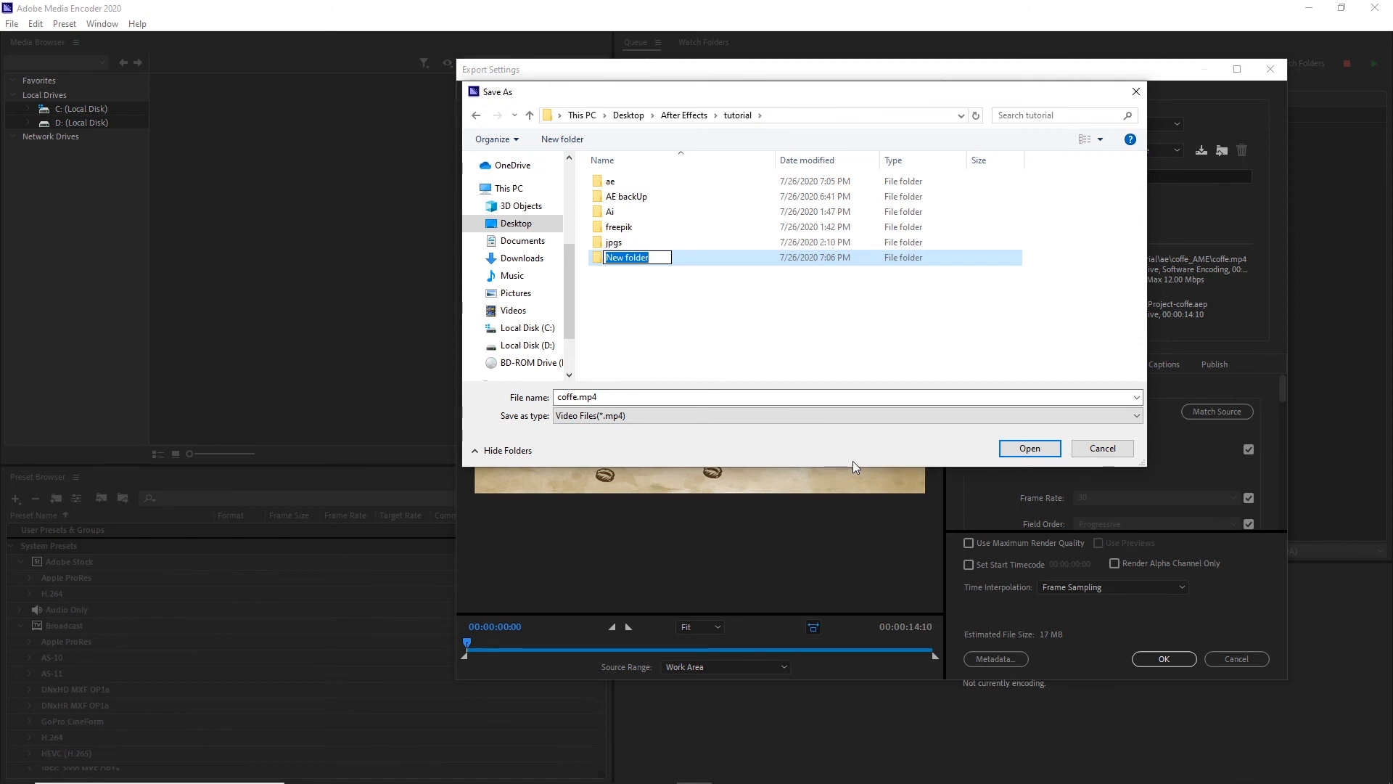
pyautogui.write('render')
pyautogui.click(643, 305)
pyautogui.doubleClick(613, 262)
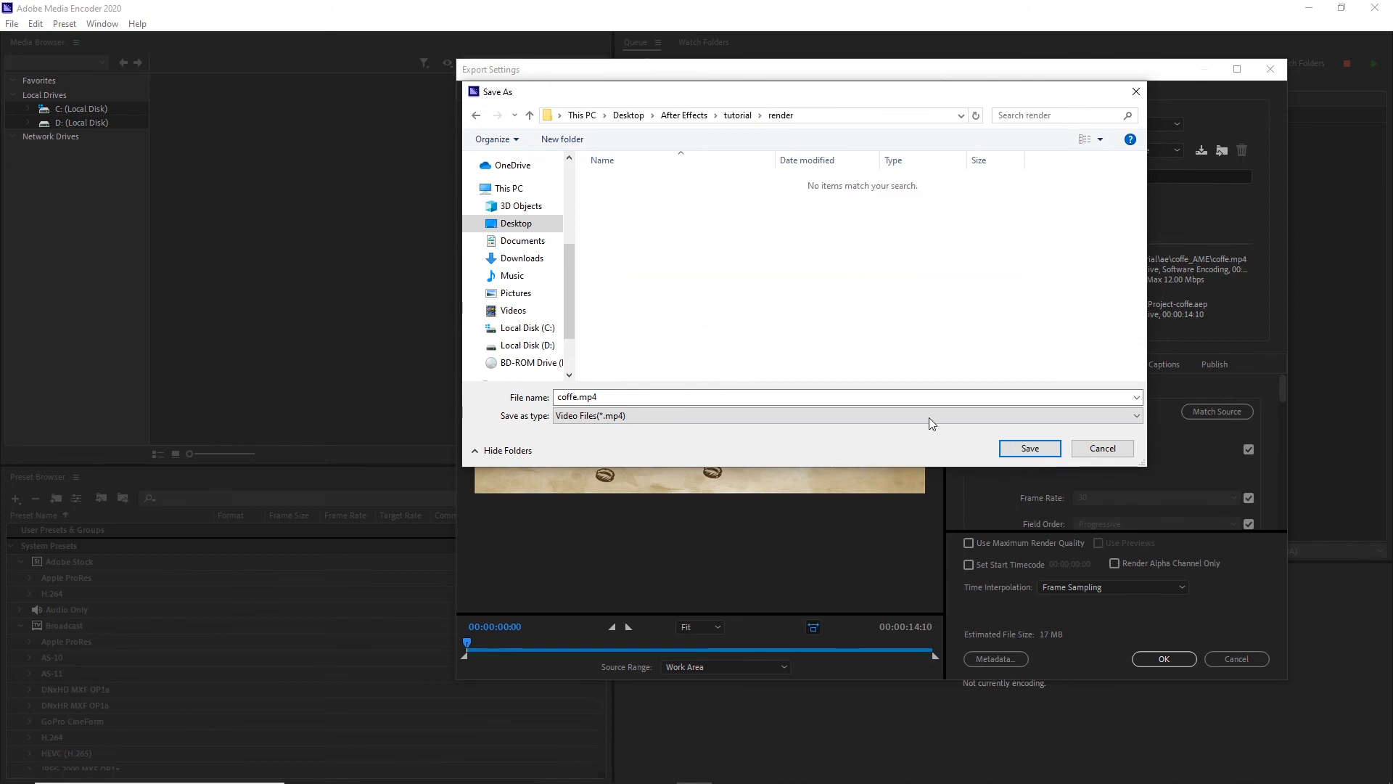
pyautogui.click(1042, 448)
# Step: Review the bitrate options, accept the export settings, and start encoding the queue before returning to After Effects
pyautogui.moveTo(1283, 388); pyautogui.dragTo(1284, 508)
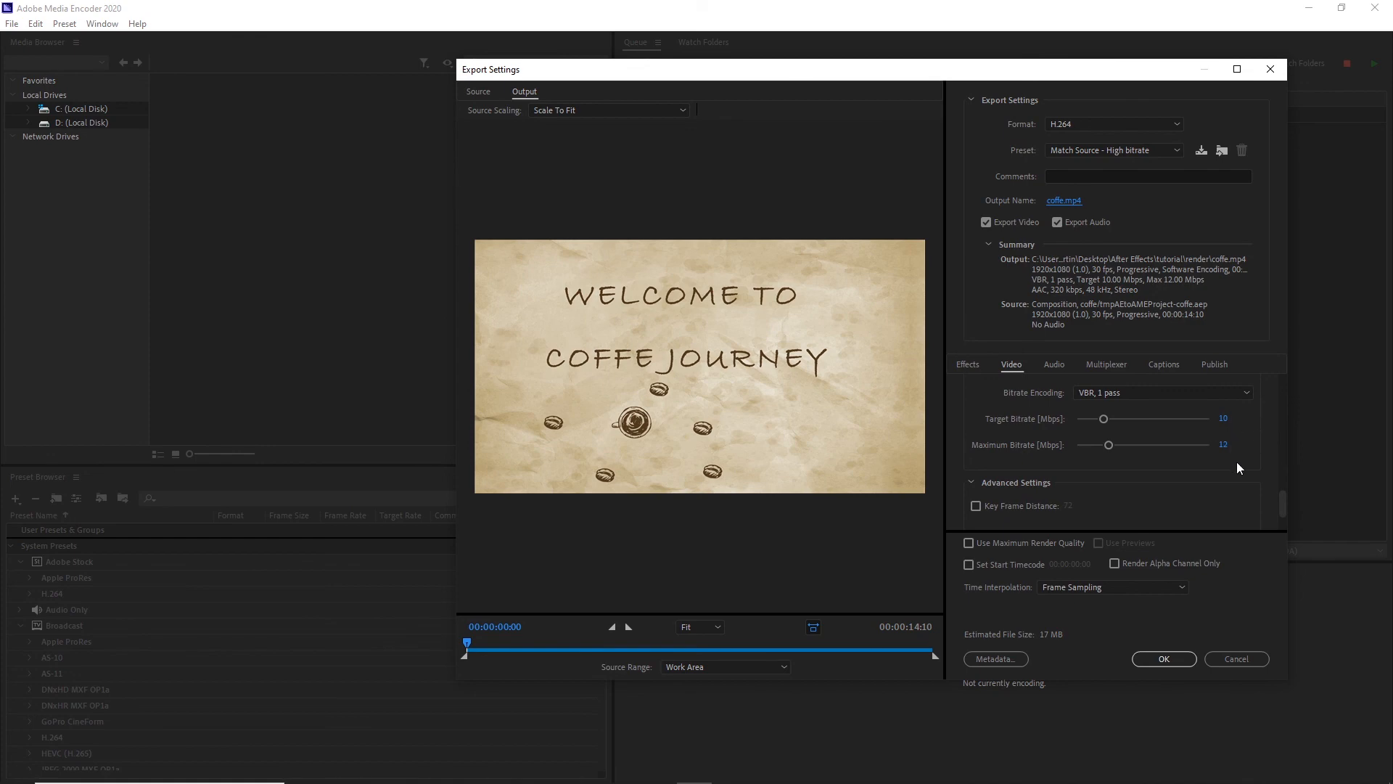
pyautogui.click(1161, 658)
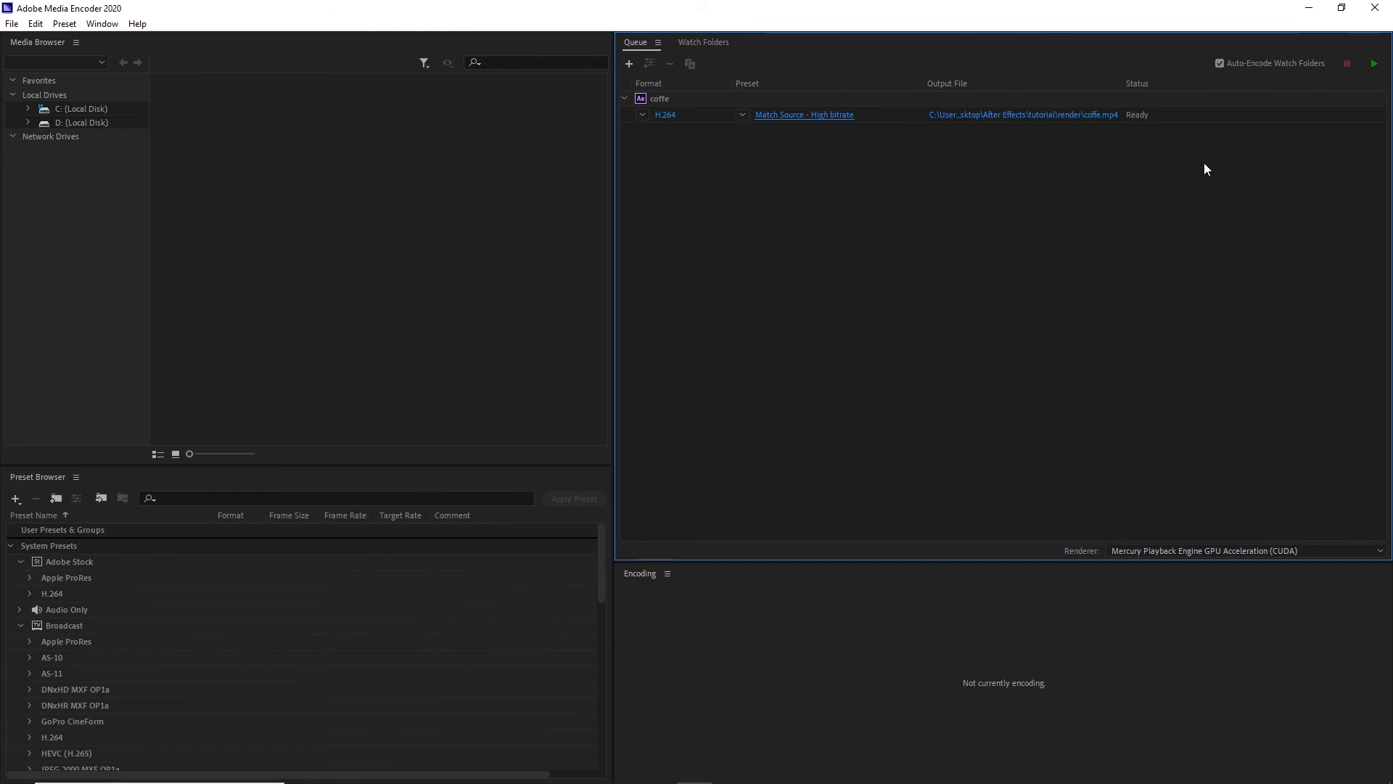
pyautogui.click(1376, 65)
pyautogui.click(1308, 10)
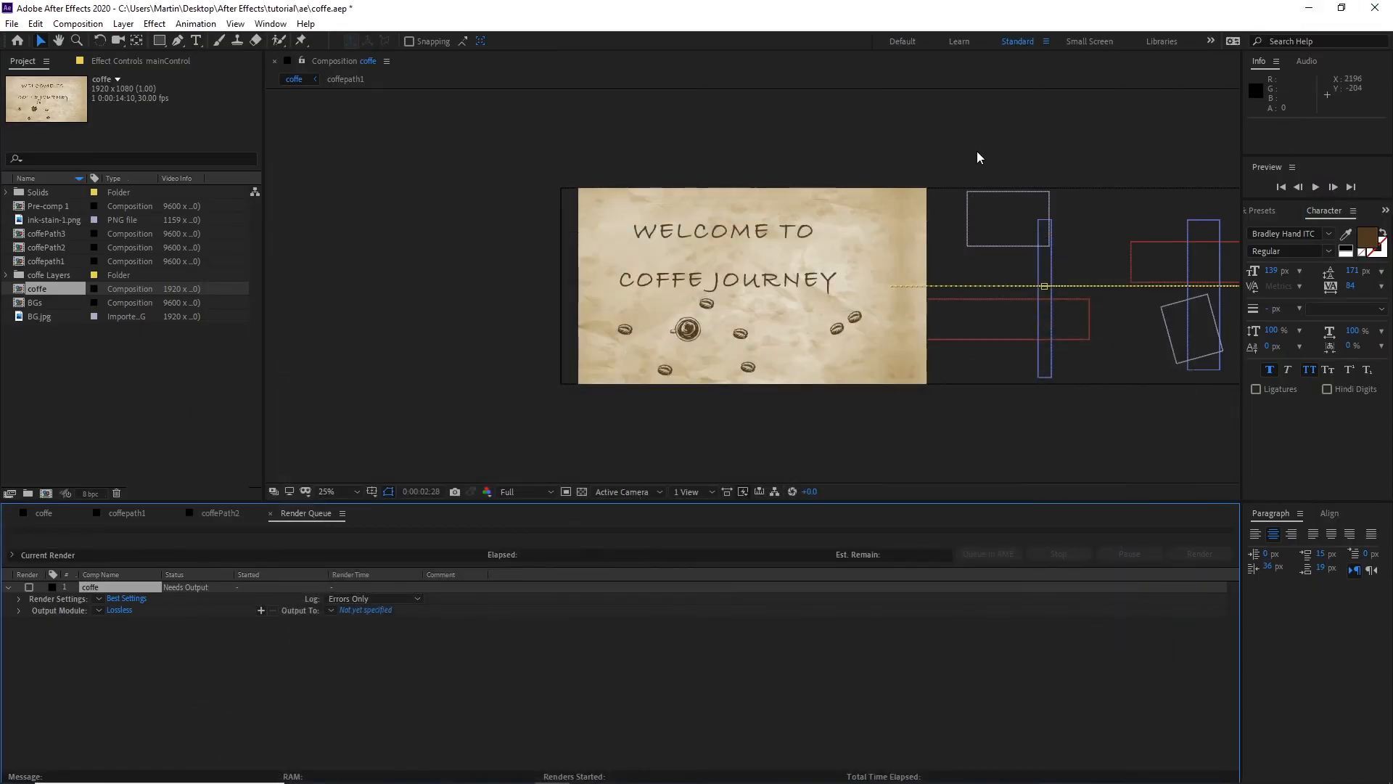